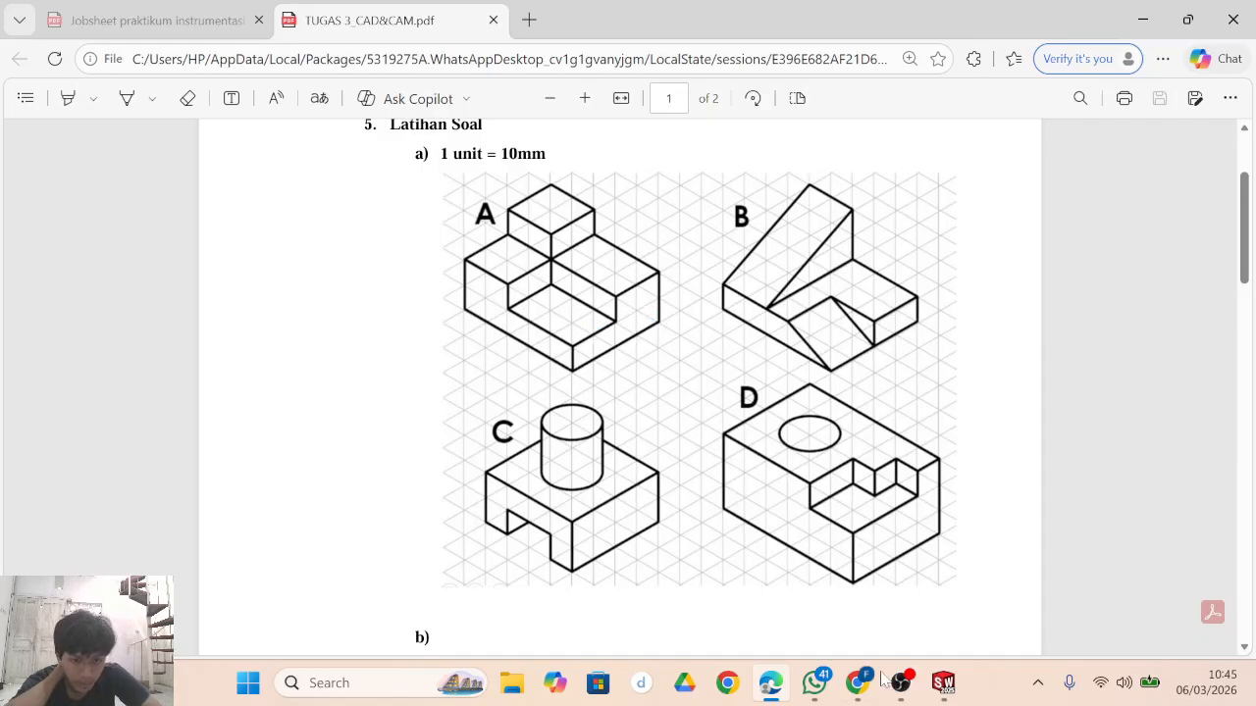
Switch to SOLIDWORKS and sketch a closed rectangle about 50 mm wide and 41 mm deep on the Top Plane, with one corner at the origin.
click(945, 685)
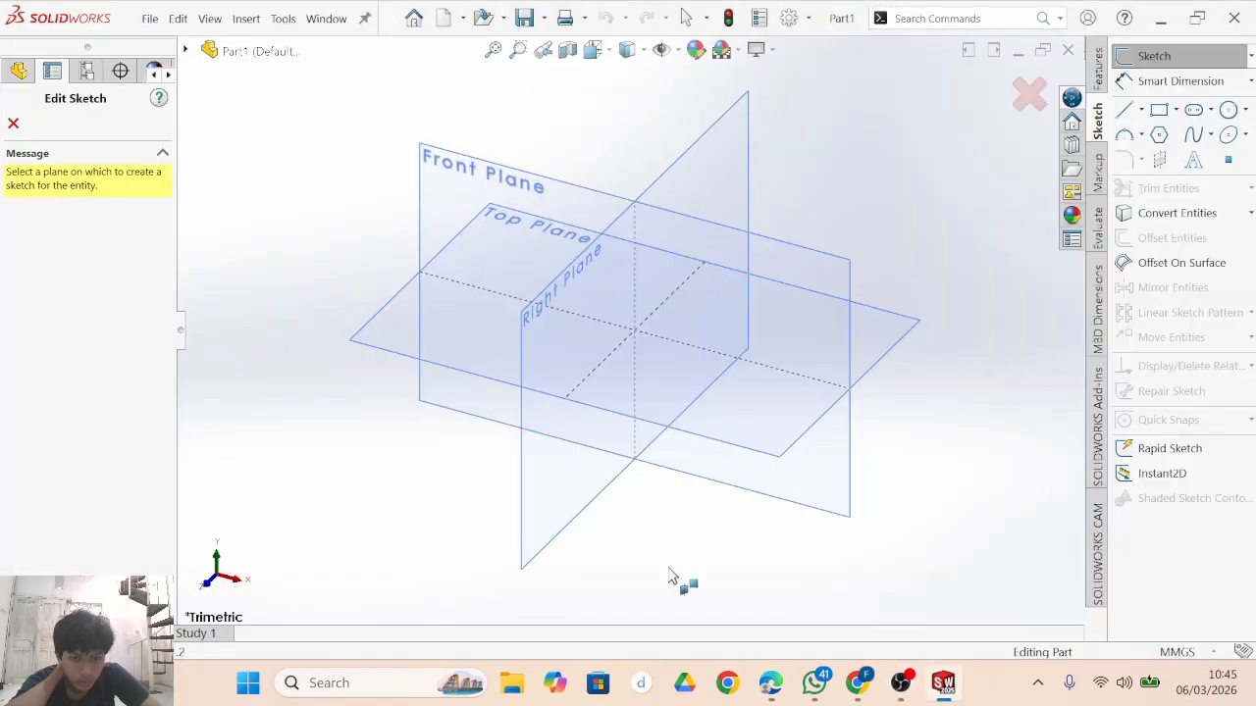
click(441, 333)
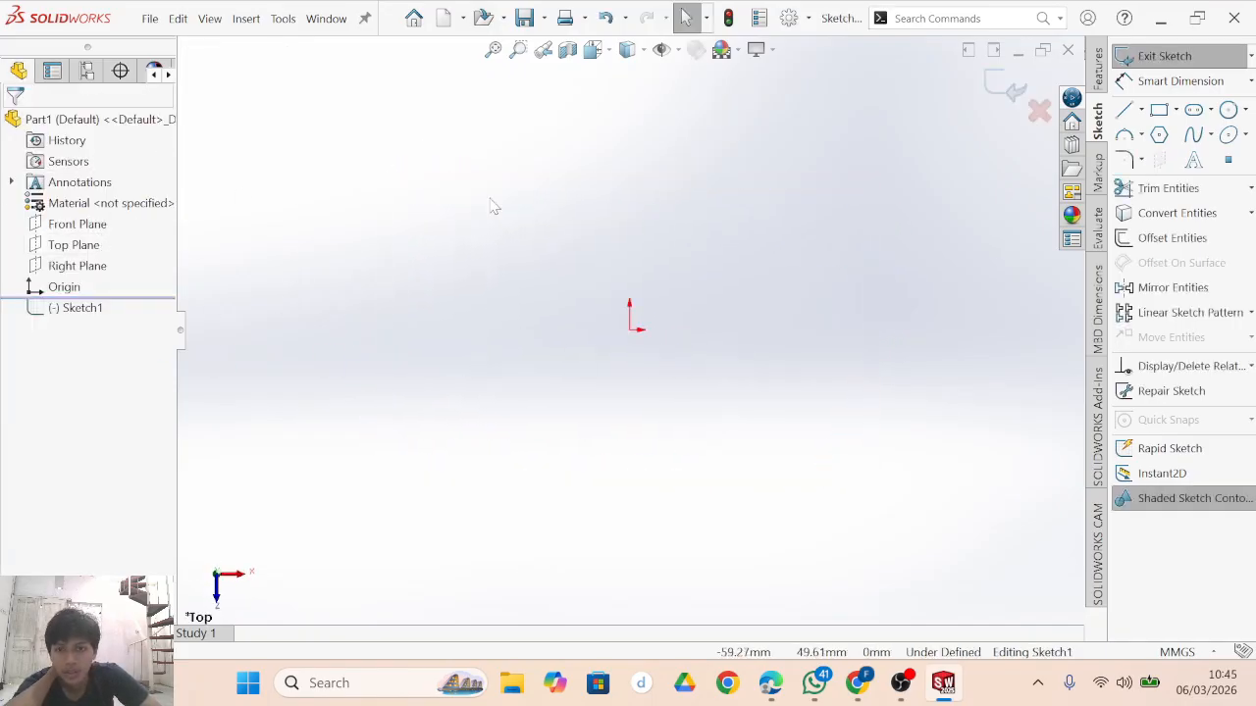
click(1124, 111)
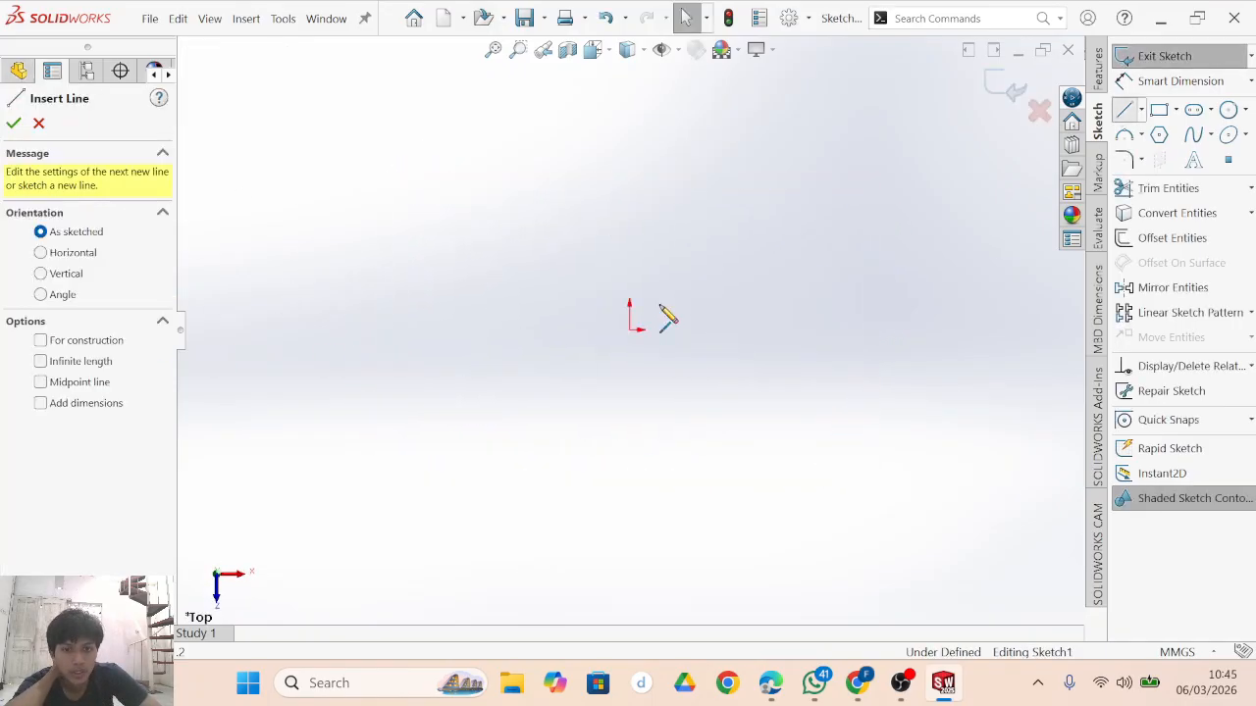
click(630, 330)
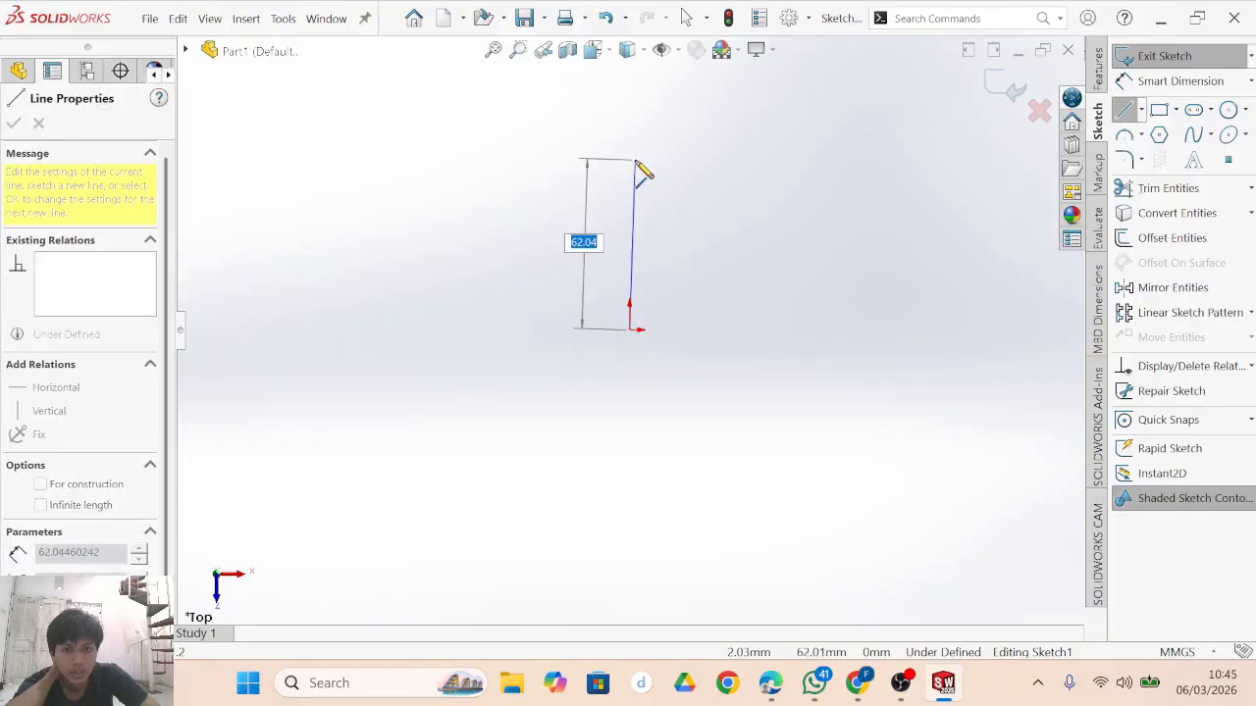
click(630, 217)
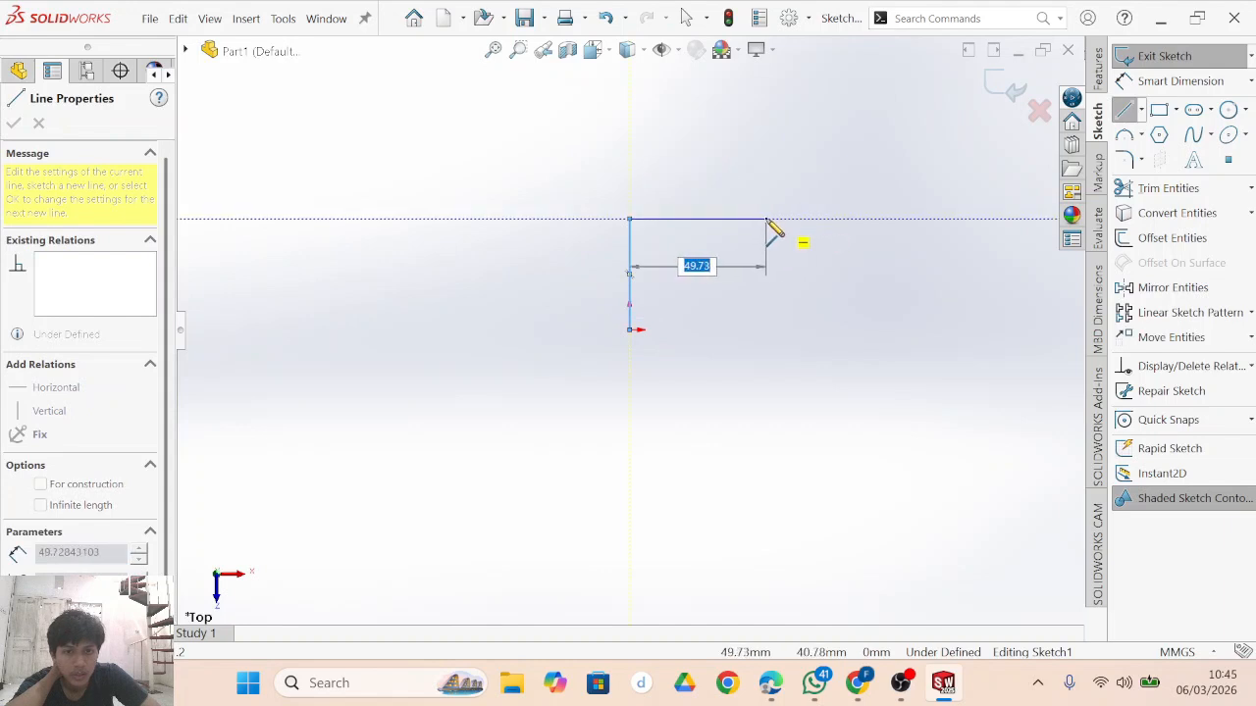
click(766, 219)
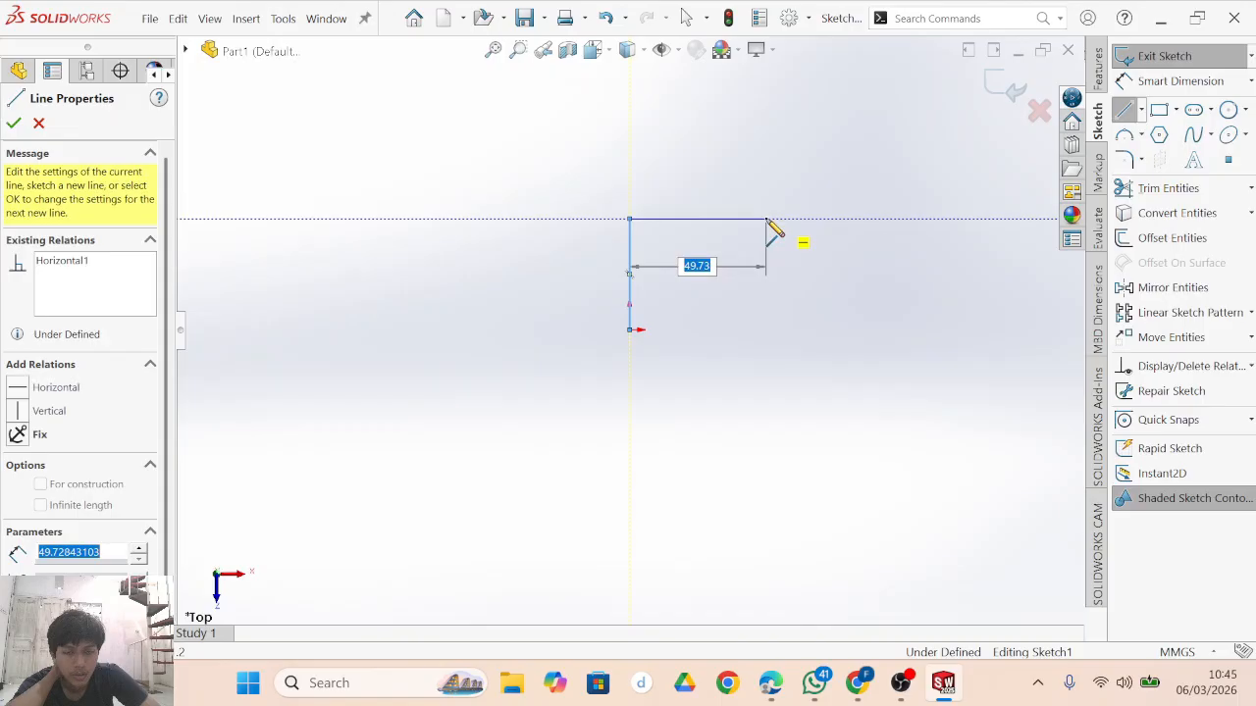
click(766, 330)
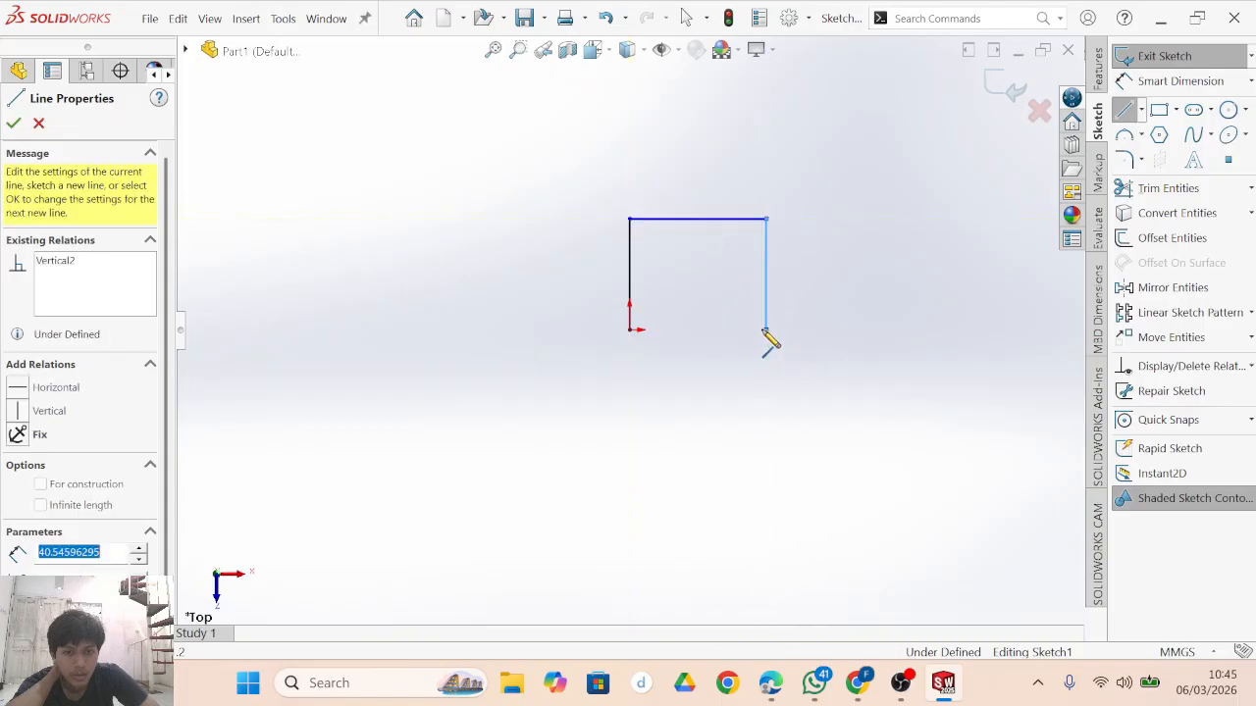
click(630, 330)
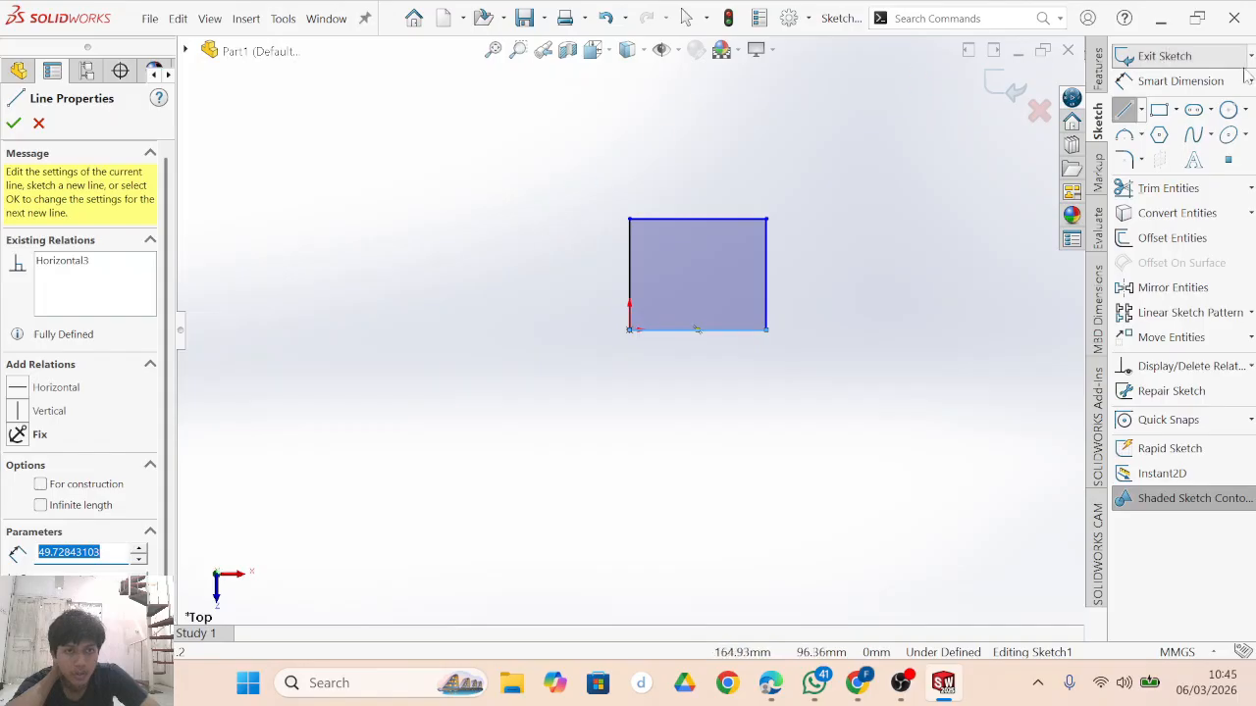
Dimension the rectangle's vertical side to 40 mm and its horizontal side to 50 mm.
click(1148, 83)
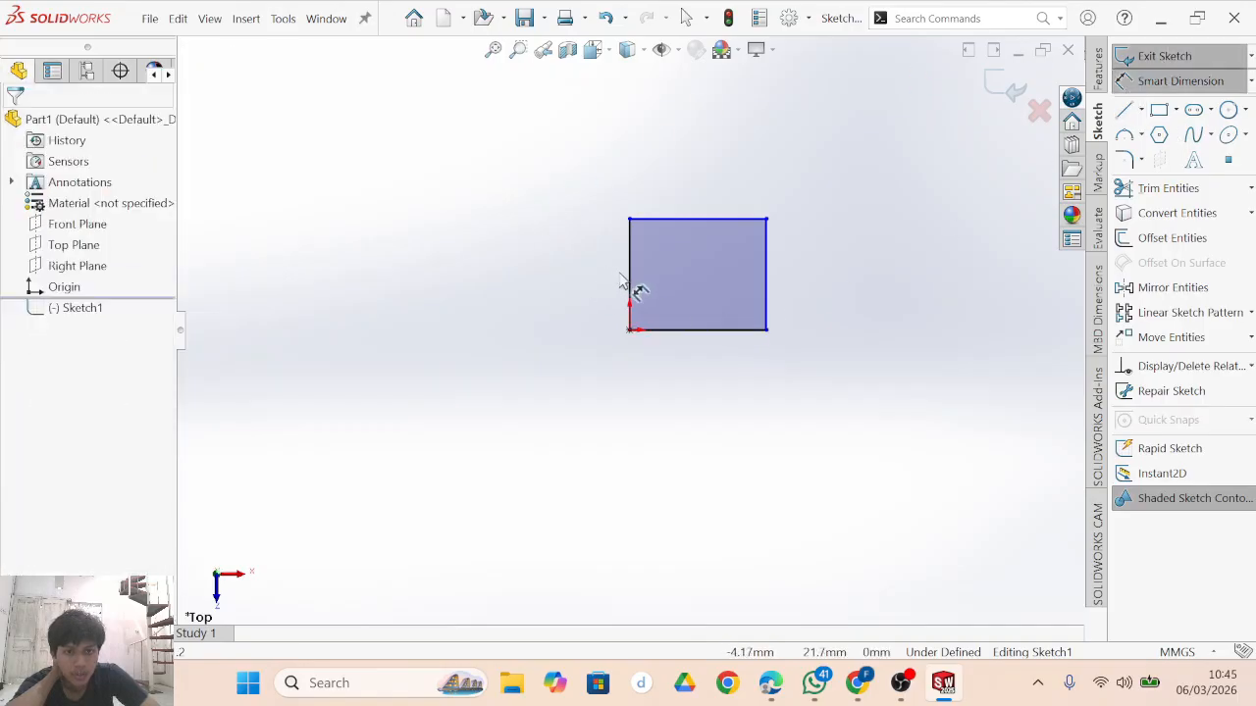
click(631, 285)
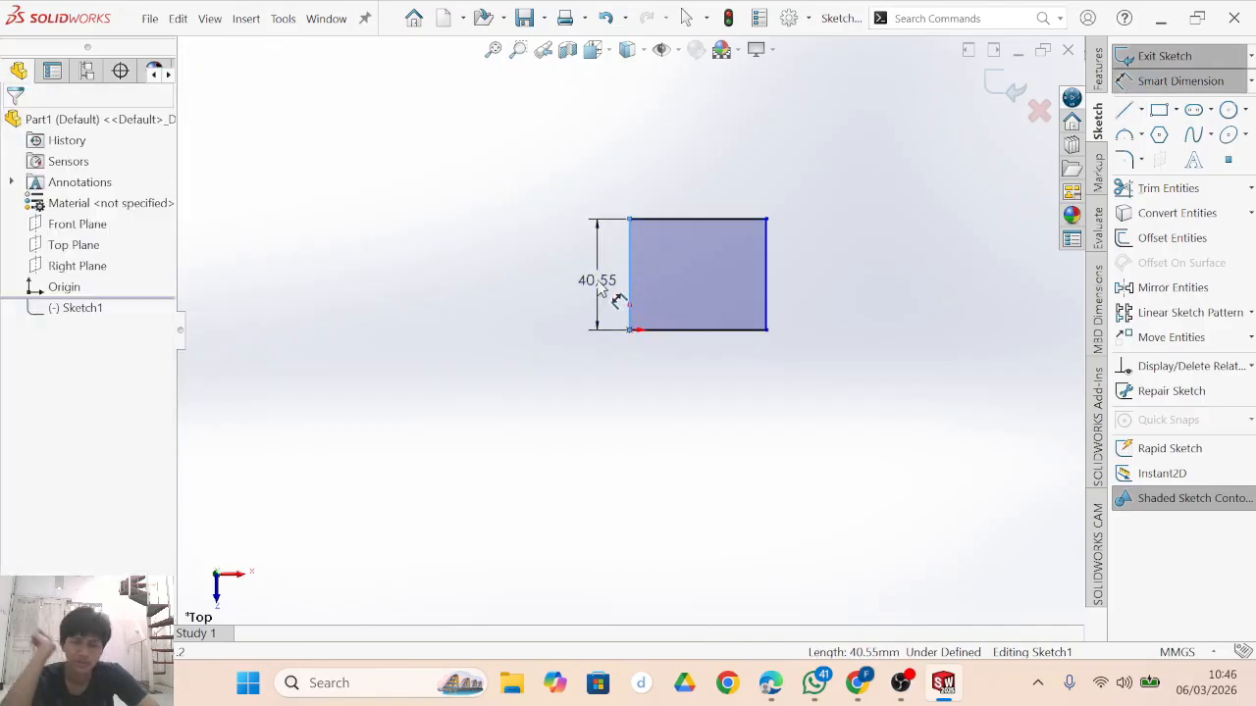
click(598, 285)
text(40)
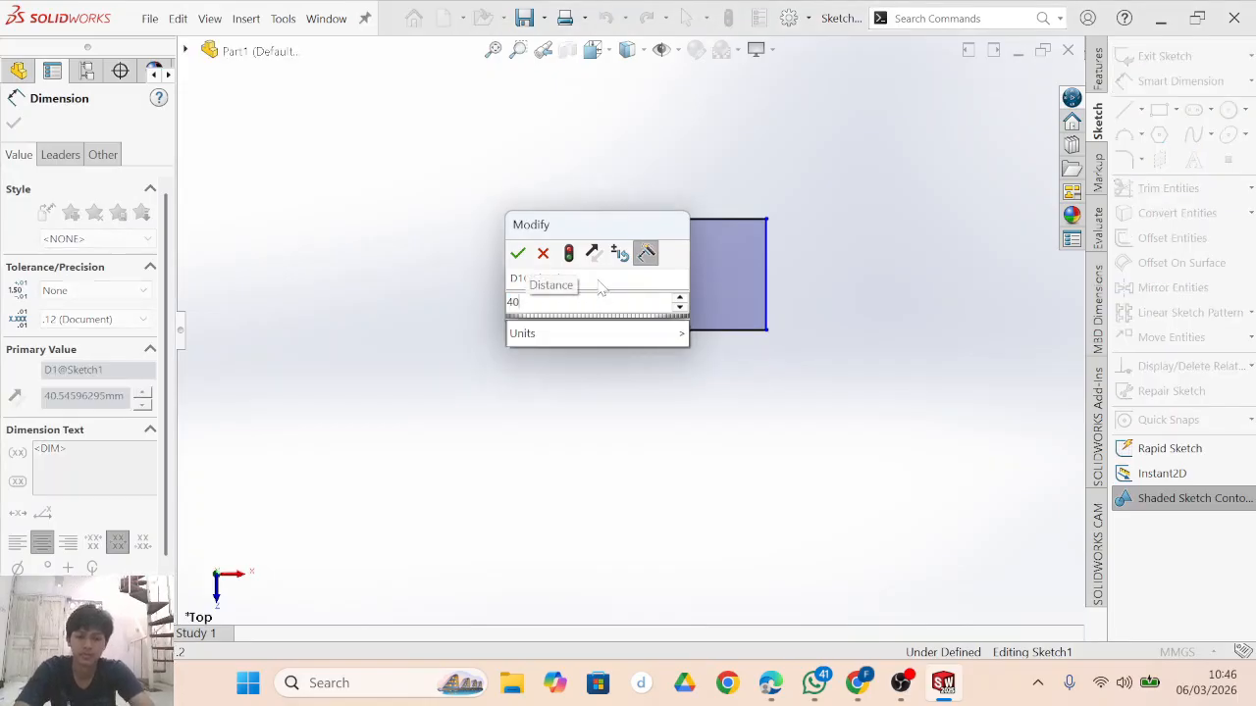
key(Return)
click(723, 330)
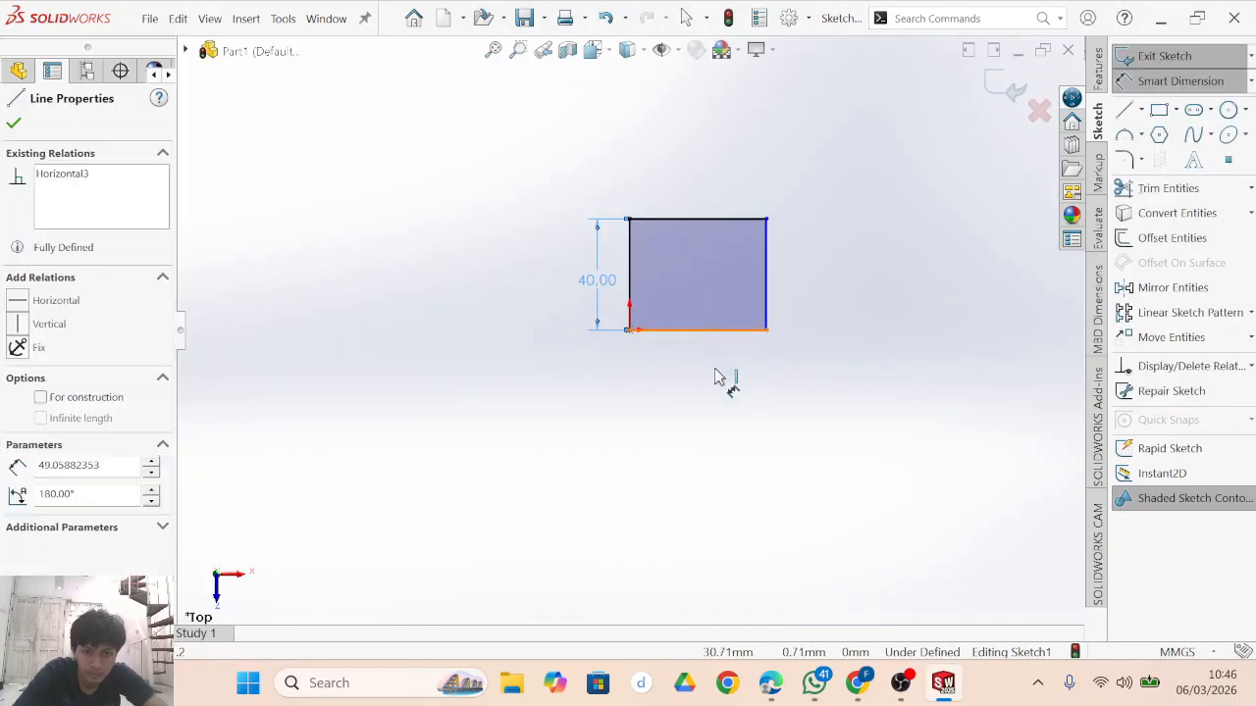
click(727, 389)
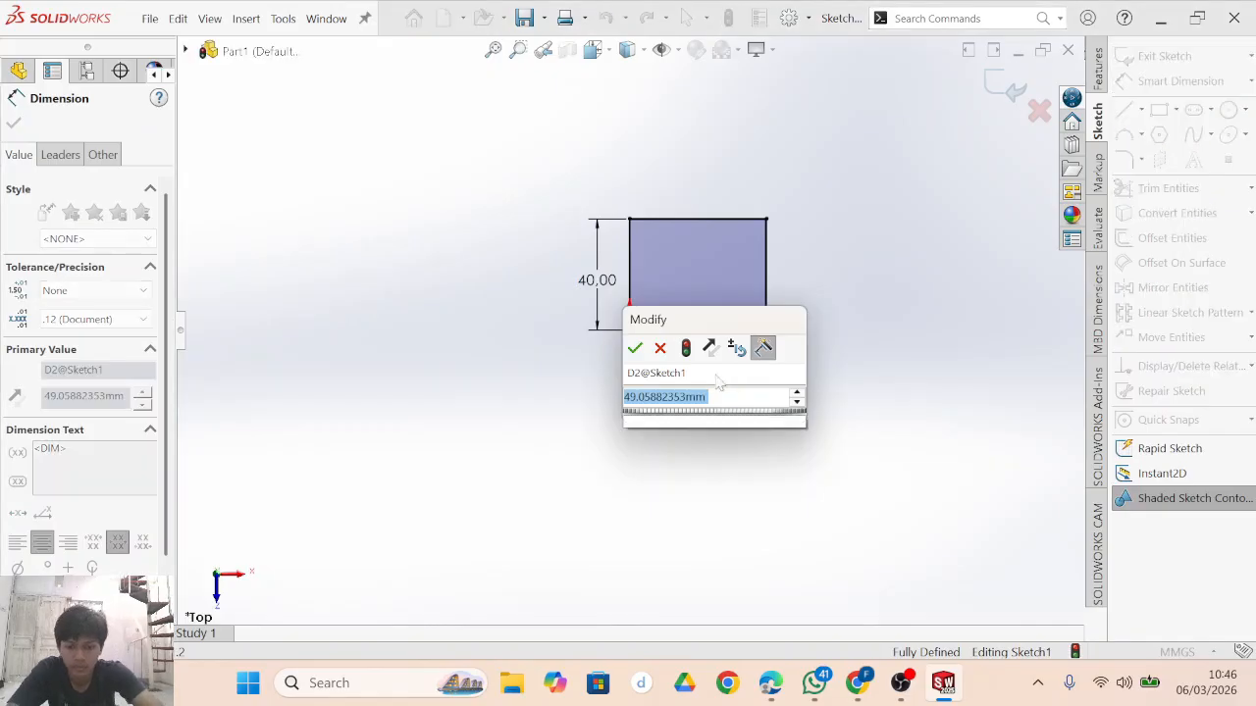
text(50)
key(Return)
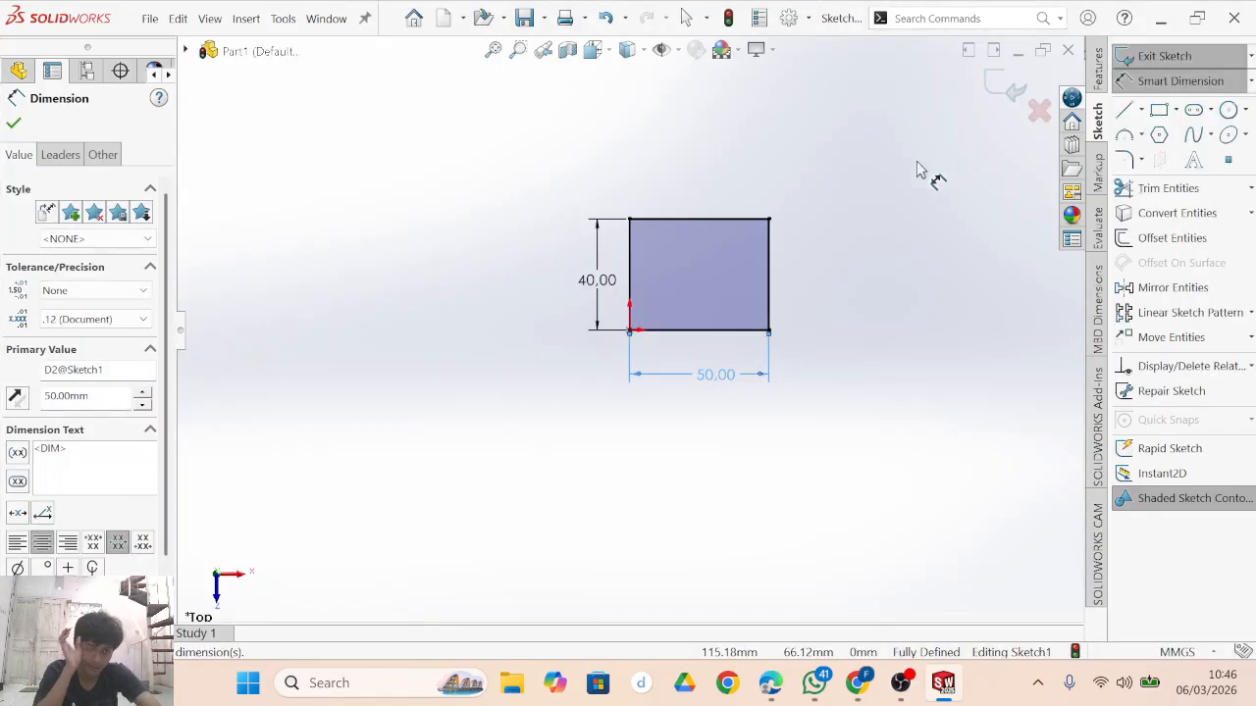
key(Escape)
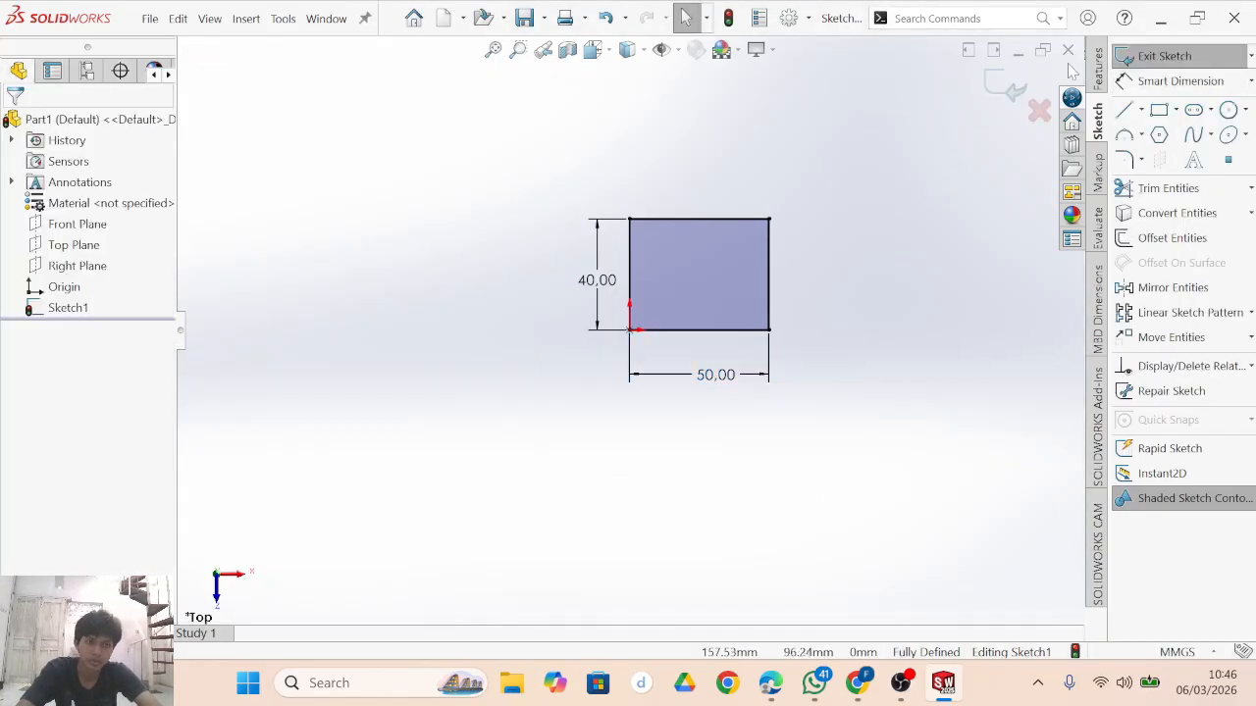
Extrude the rectangle 10 mm as a blind boss, checking the height against the exercise drawing in the PDF.
click(1100, 78)
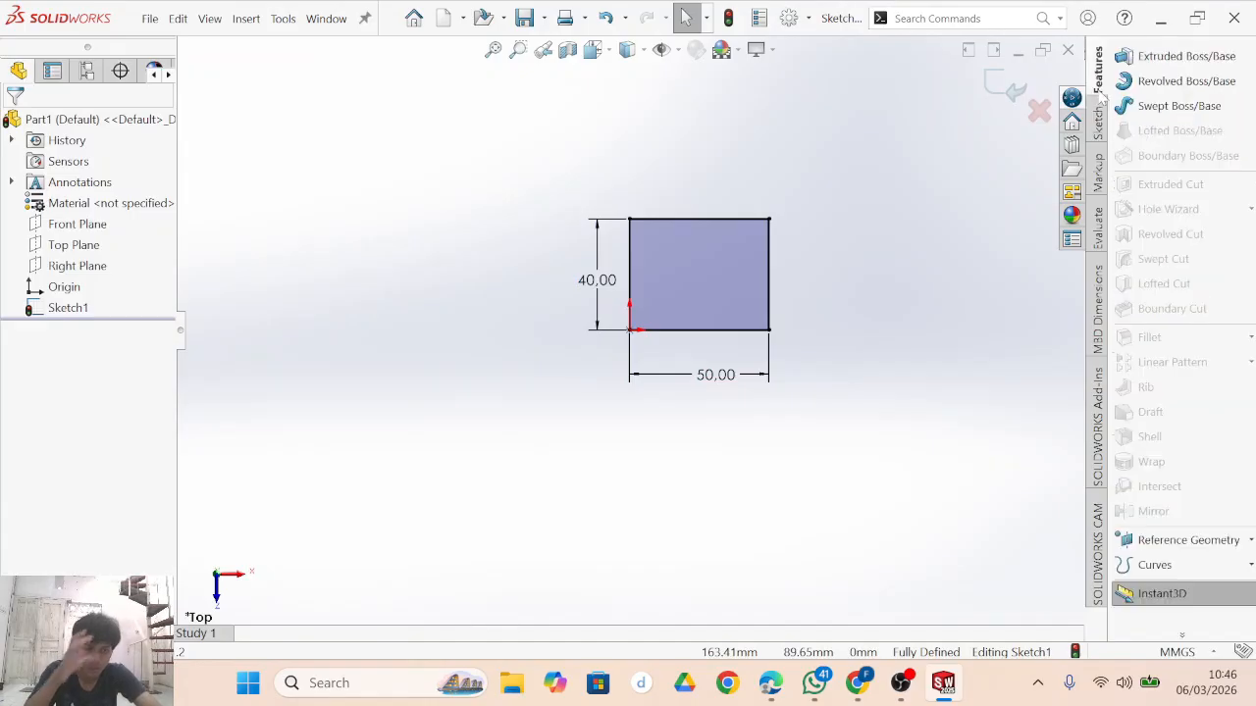
click(1215, 56)
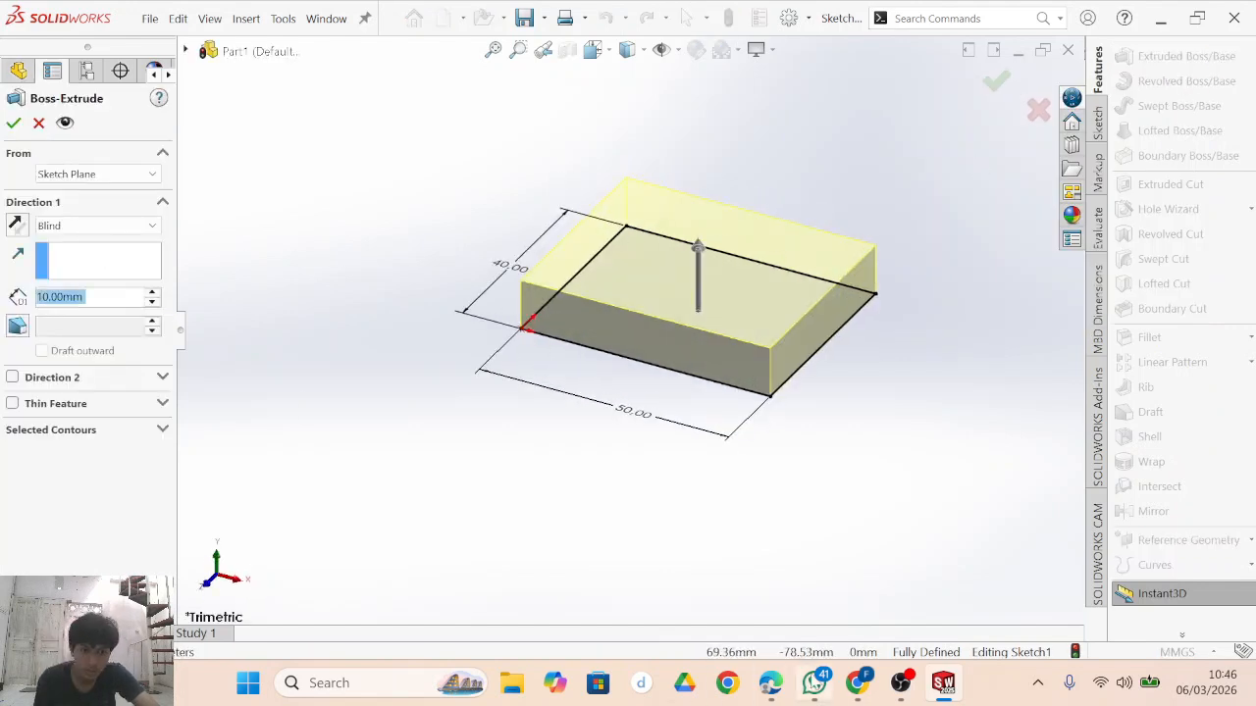
click(770, 683)
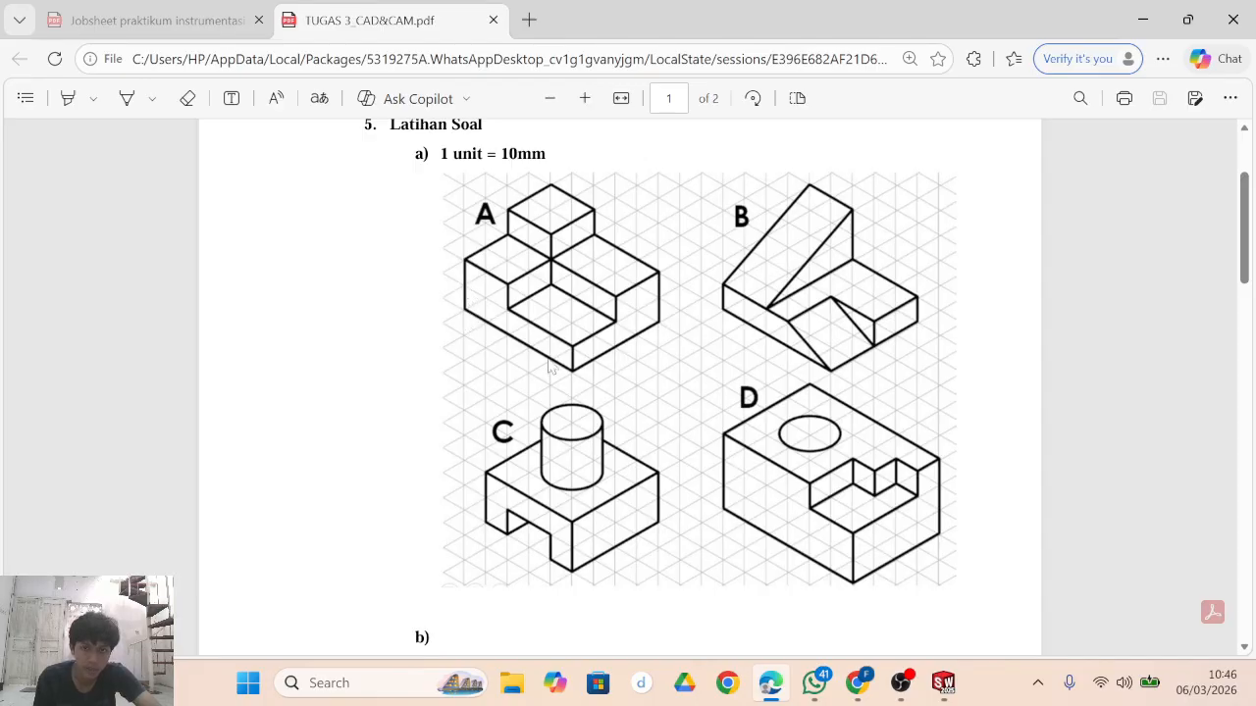
click(943, 685)
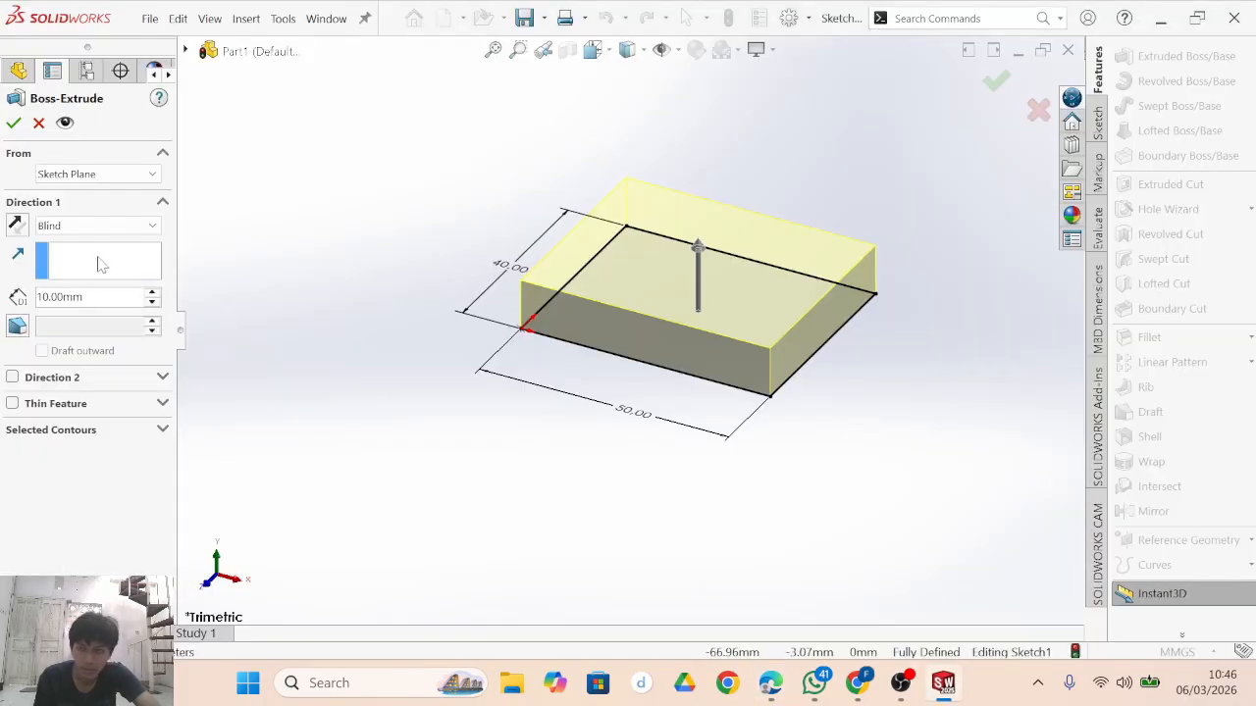
click(9, 123)
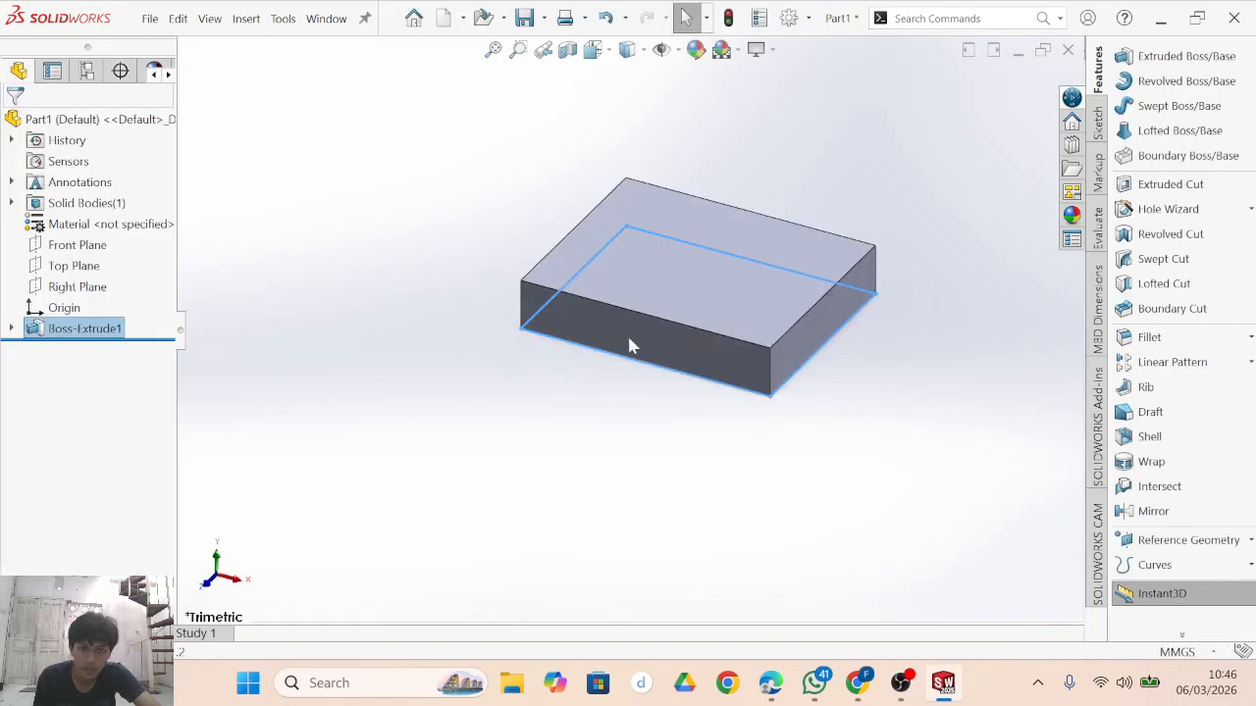
Start a line sketch on the block's top face and consult figure A in TUGAS 3_CAD&CAM.pdf for the next profile.
click(647, 250)
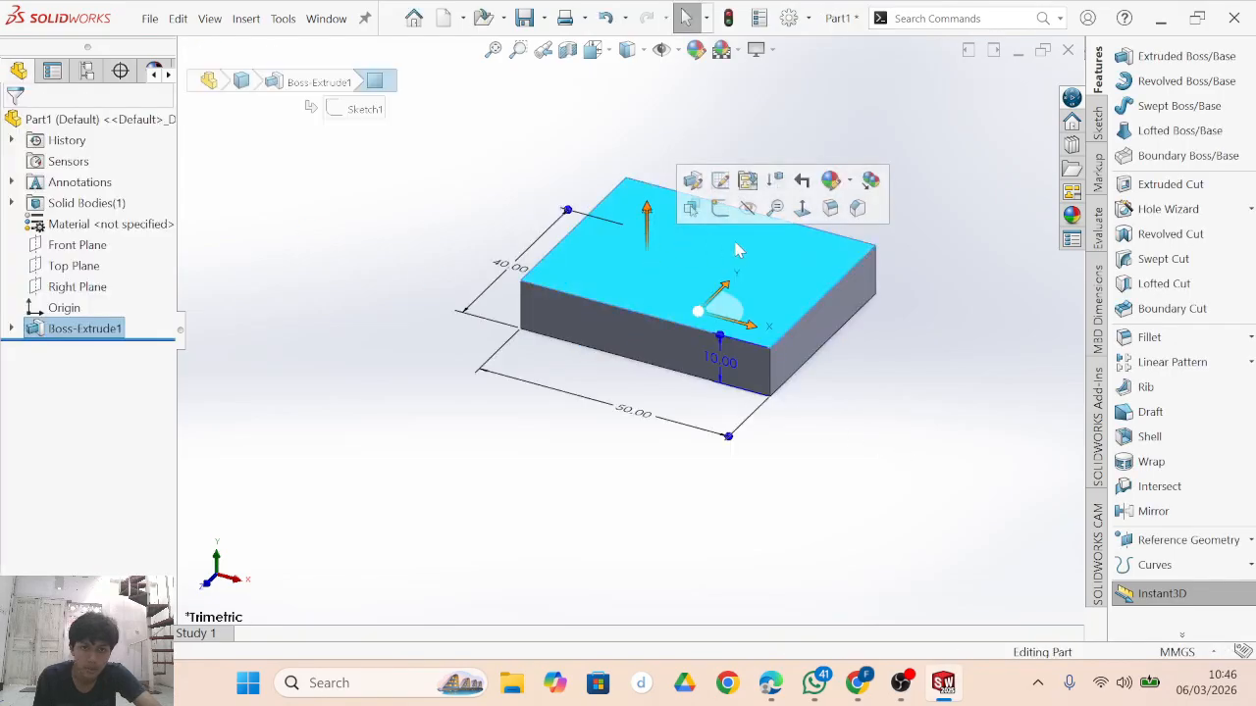
click(1096, 123)
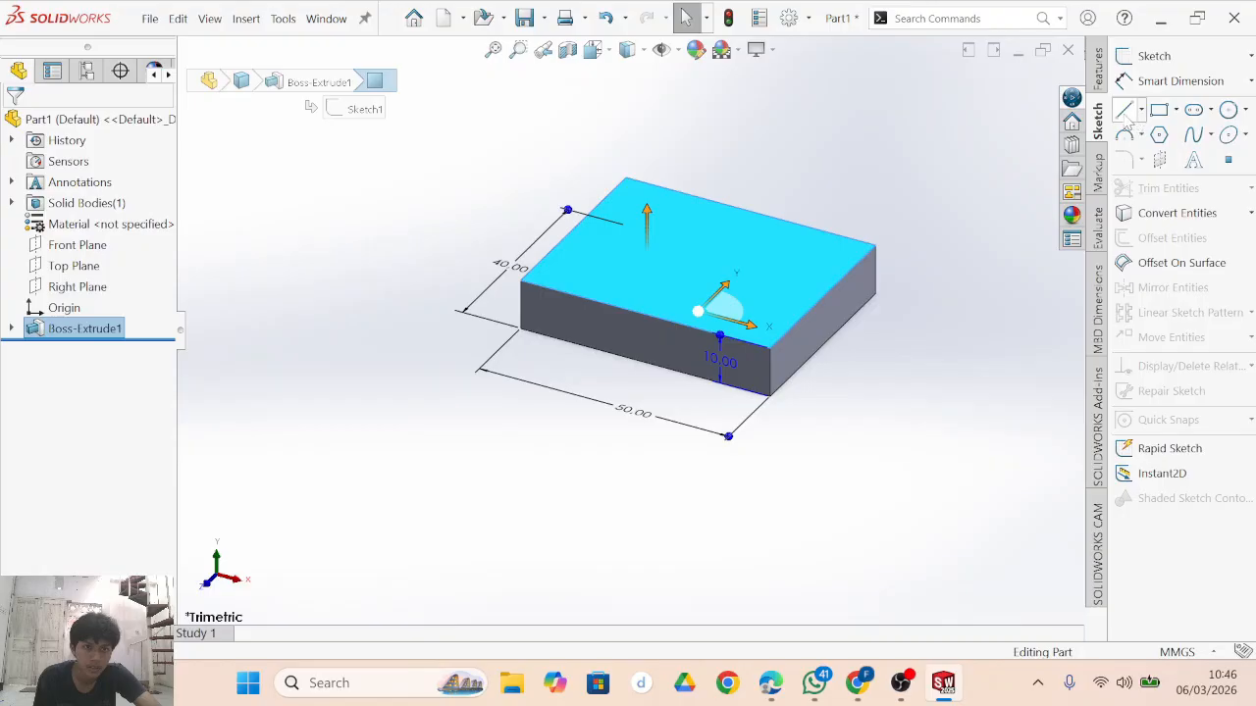
click(1125, 111)
mouse_move(908, 695)
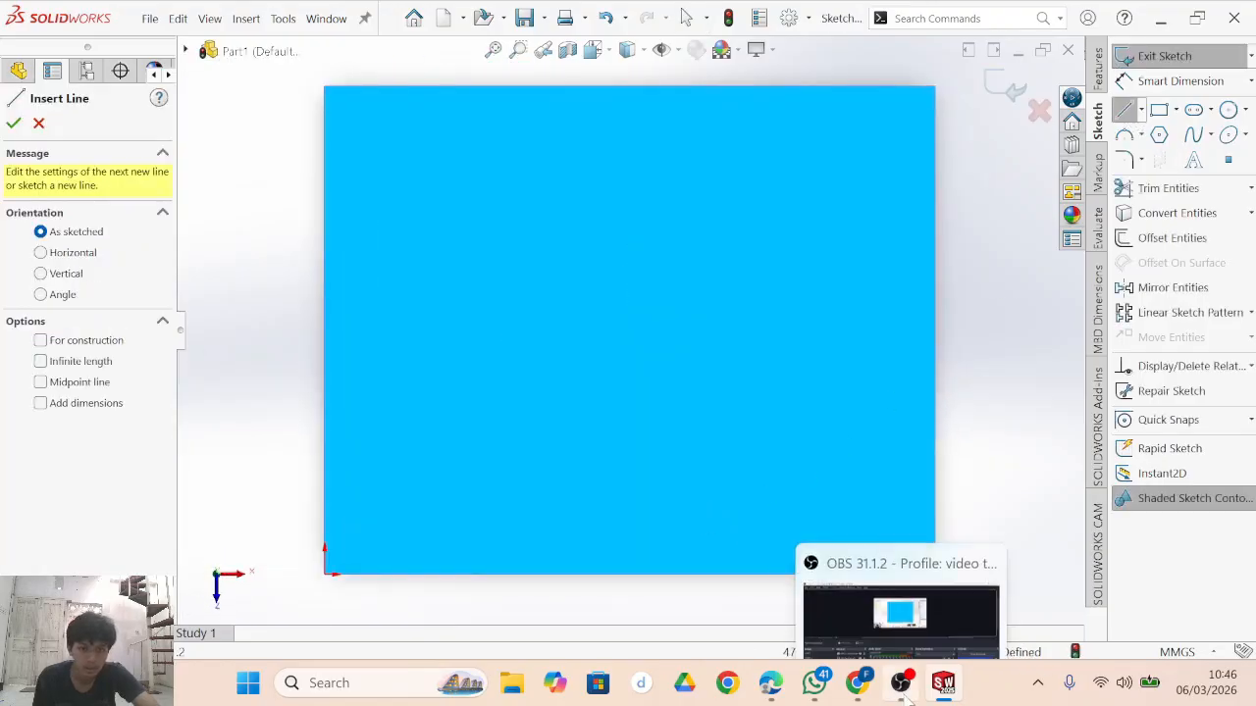
click(775, 688)
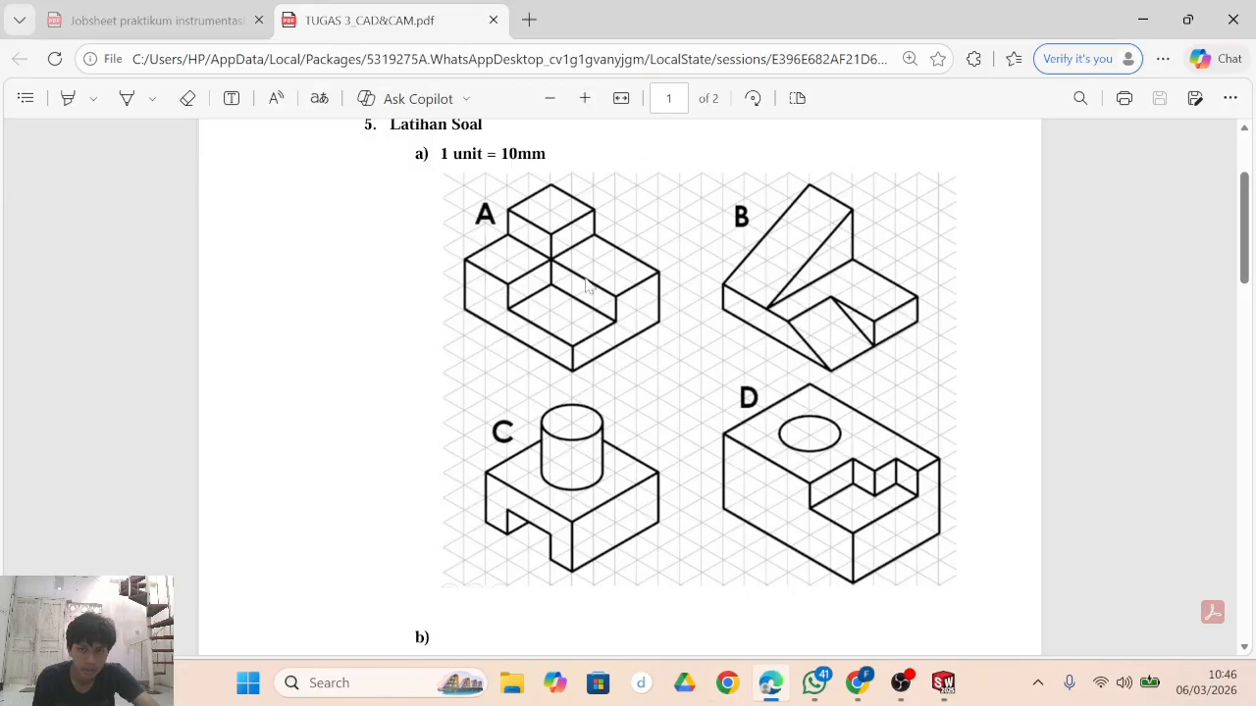
click(942, 687)
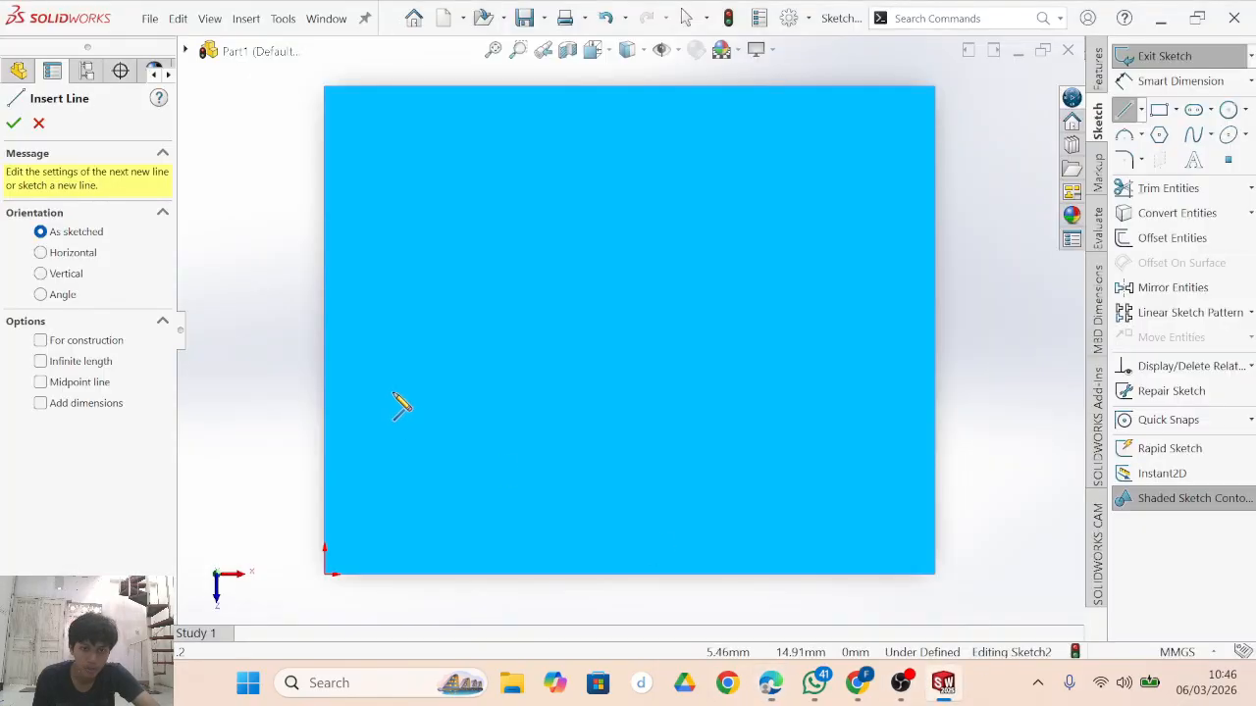
click(771, 687)
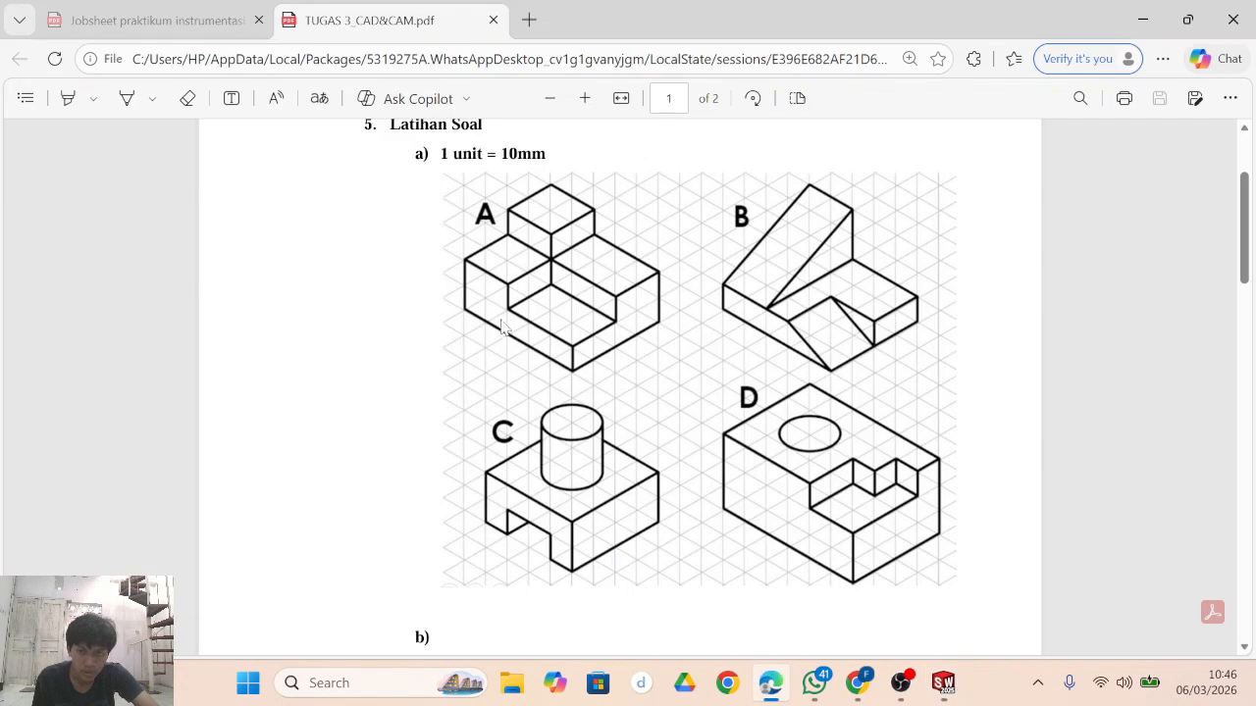
click(942, 687)
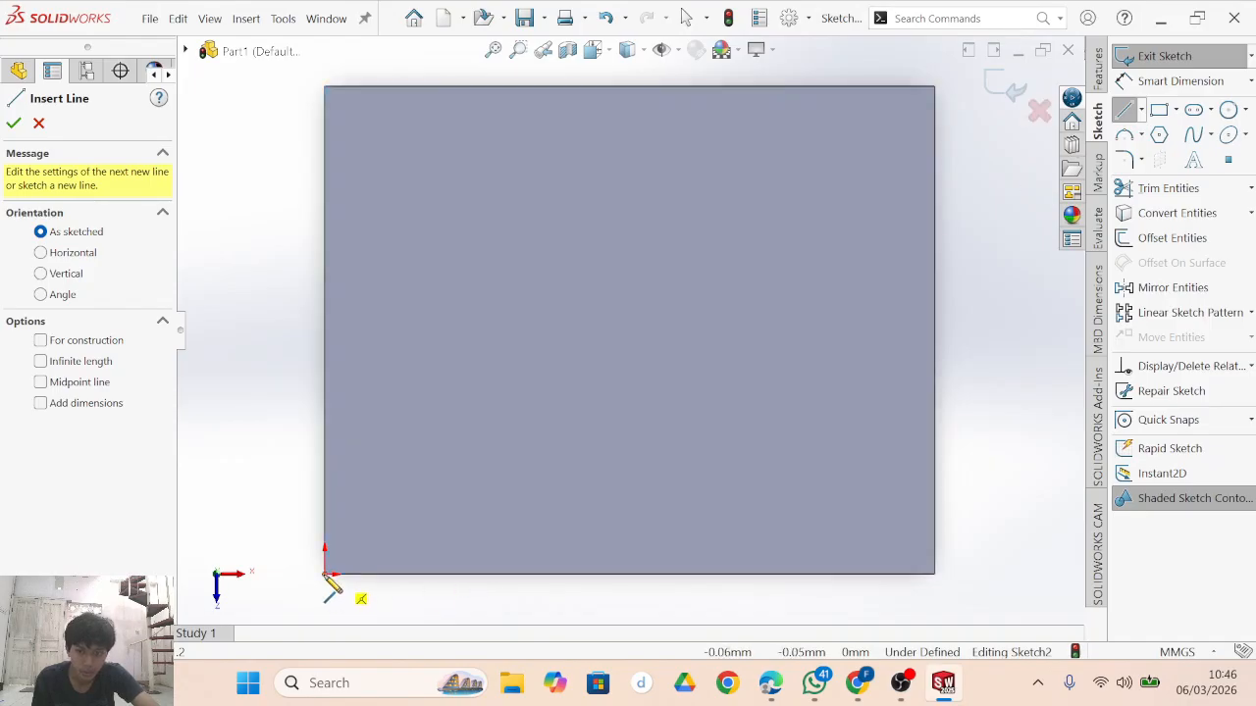
Draw a closed L-shaped outline from the origin along the block's edges, leaving out a corner area about 30 by 20 mm opposite the origin's side.
click(325, 575)
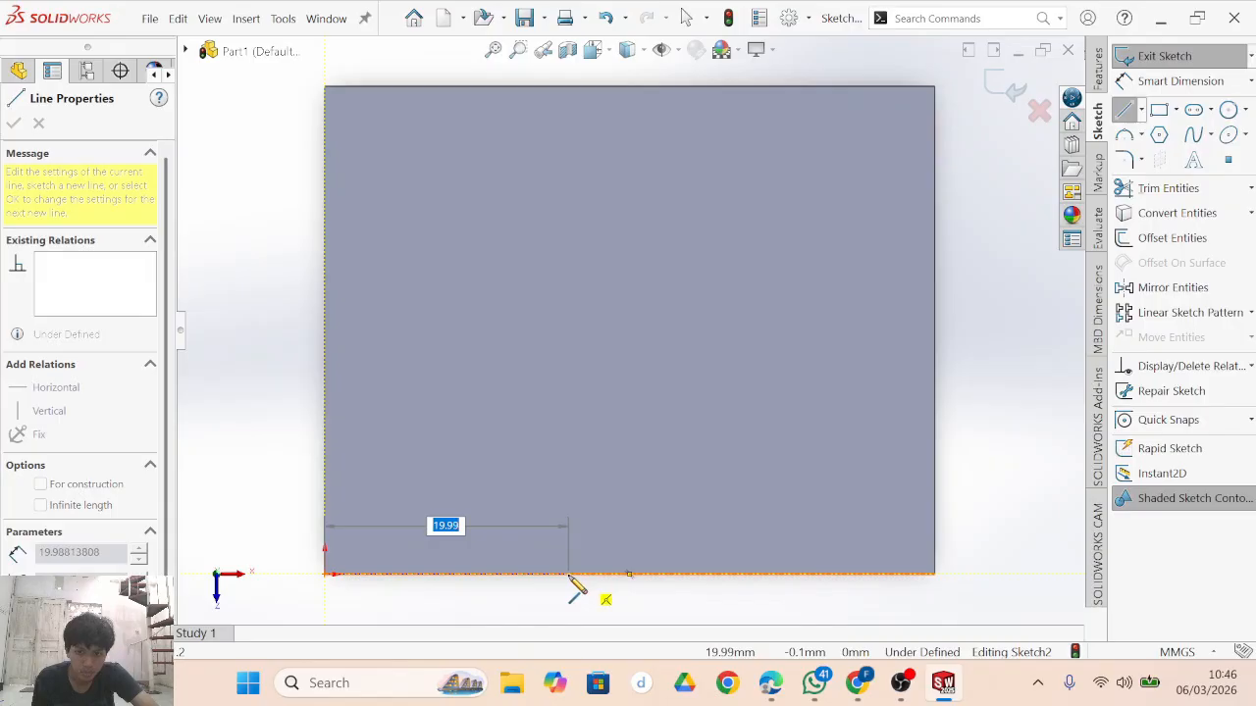
click(568, 575)
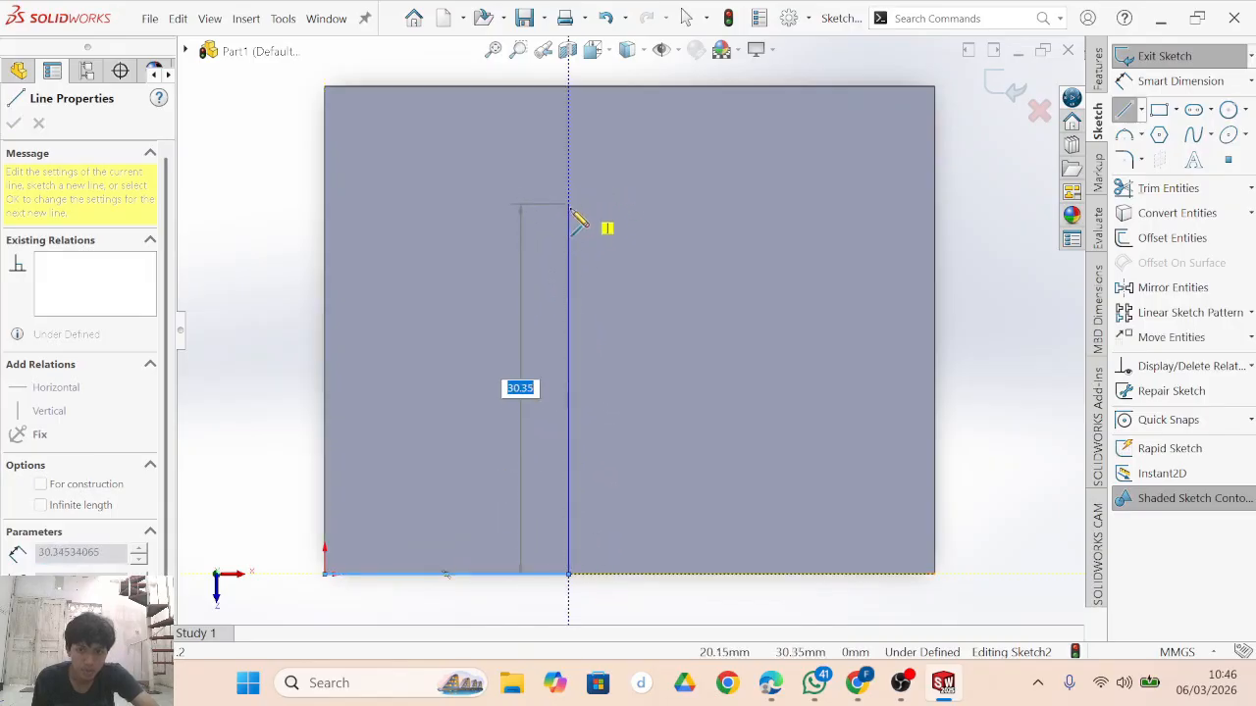
click(568, 331)
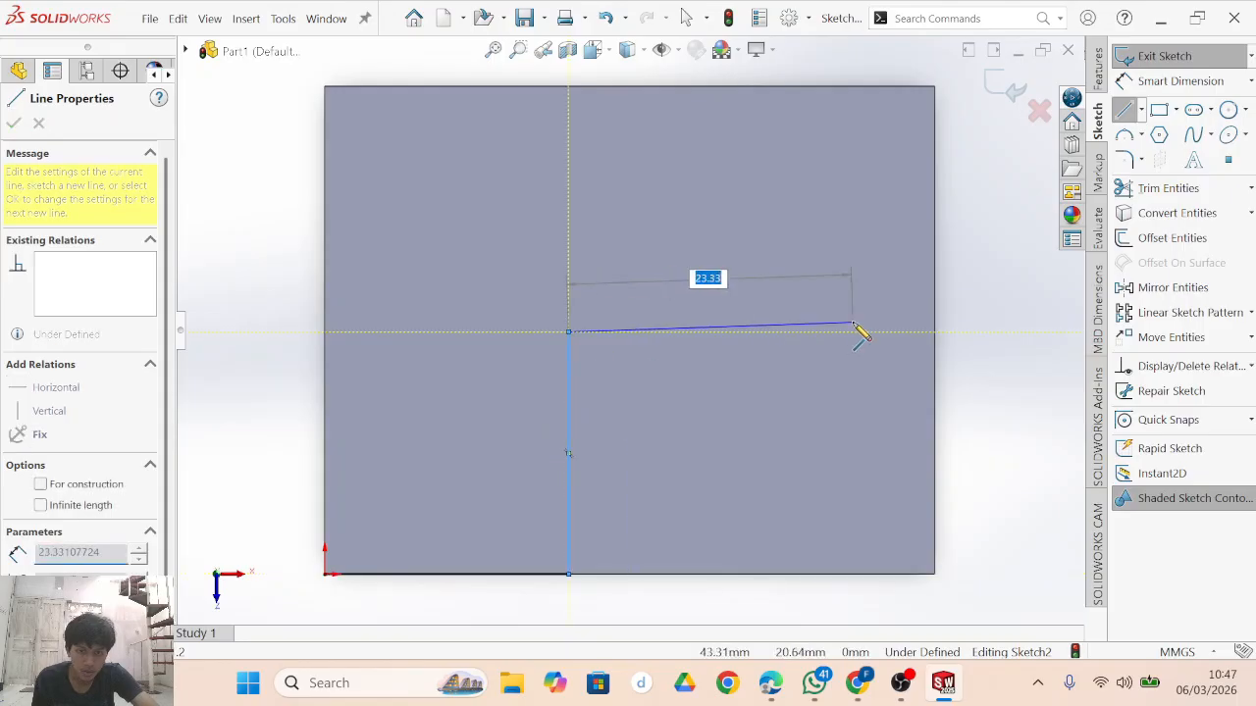
click(934, 332)
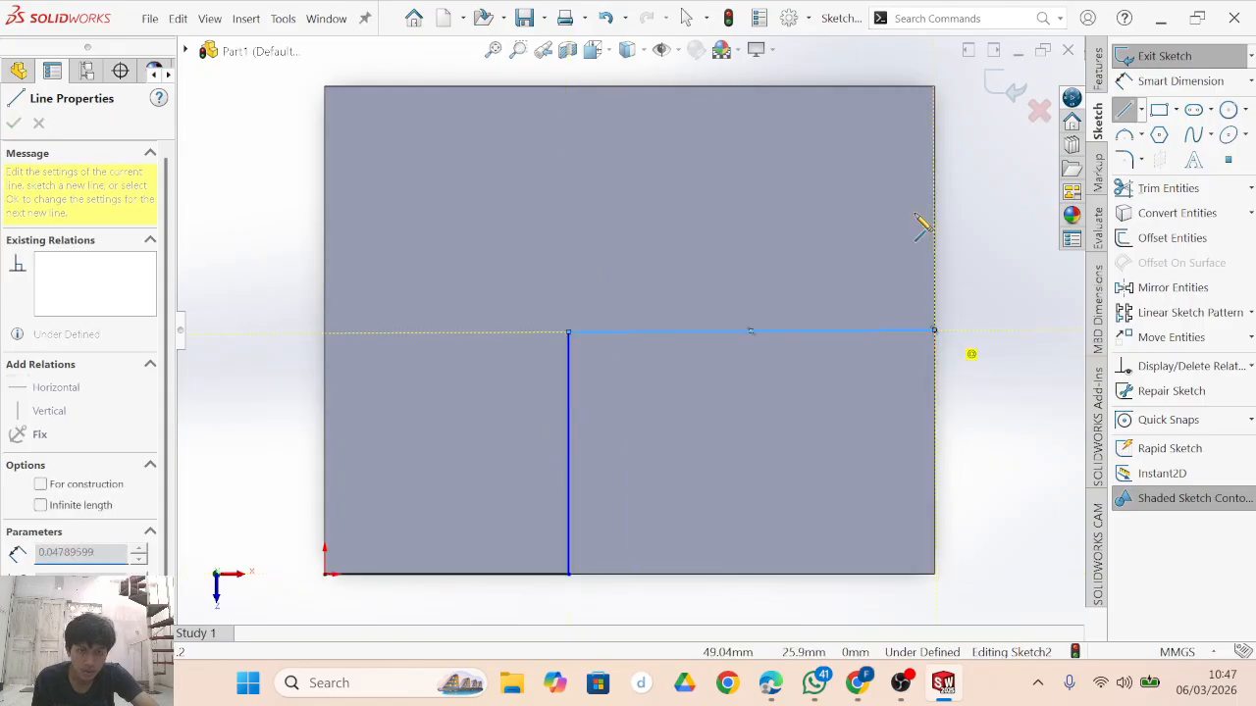
click(934, 87)
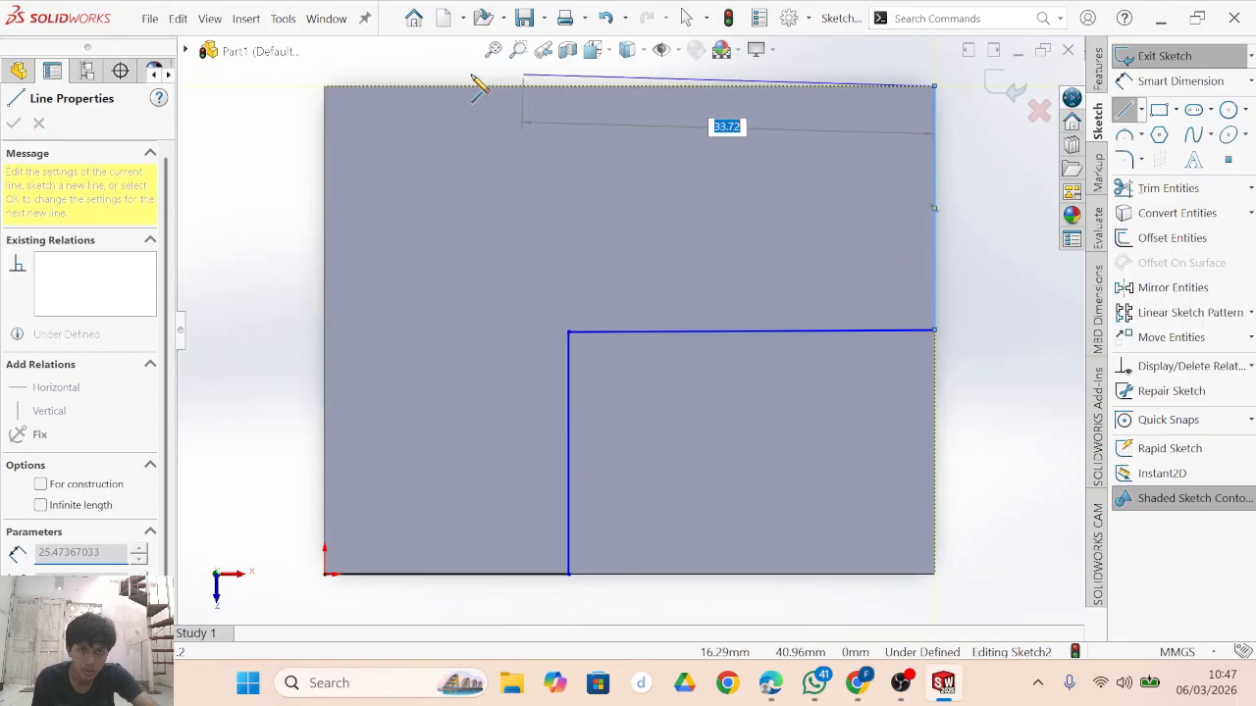
click(325, 86)
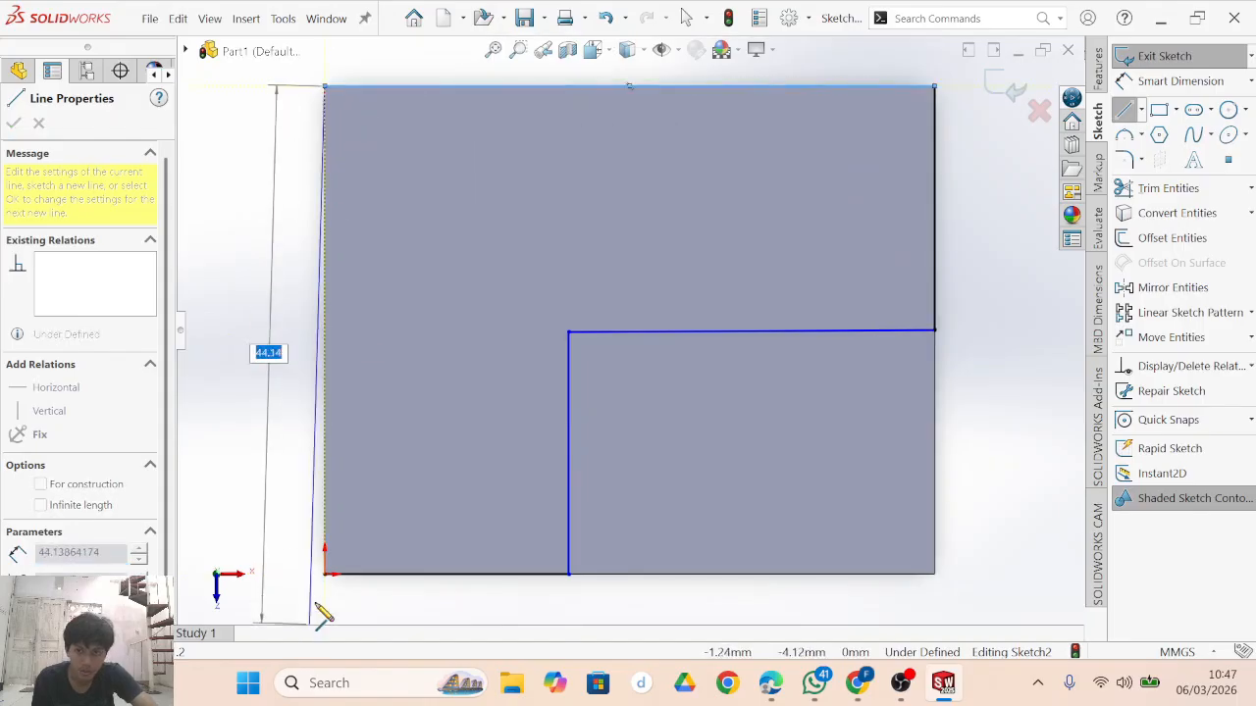
click(324, 574)
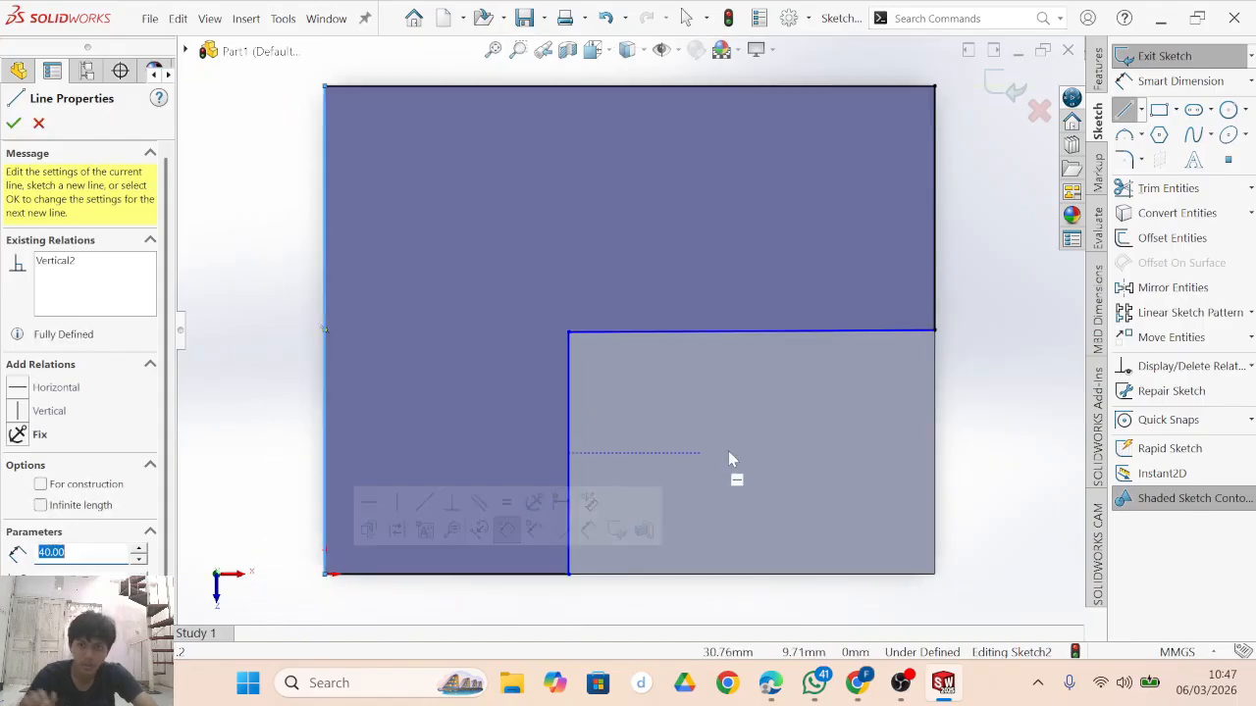
Try to dimension the outline's short vertical side on the block edge above the left-out corner.
click(1128, 104)
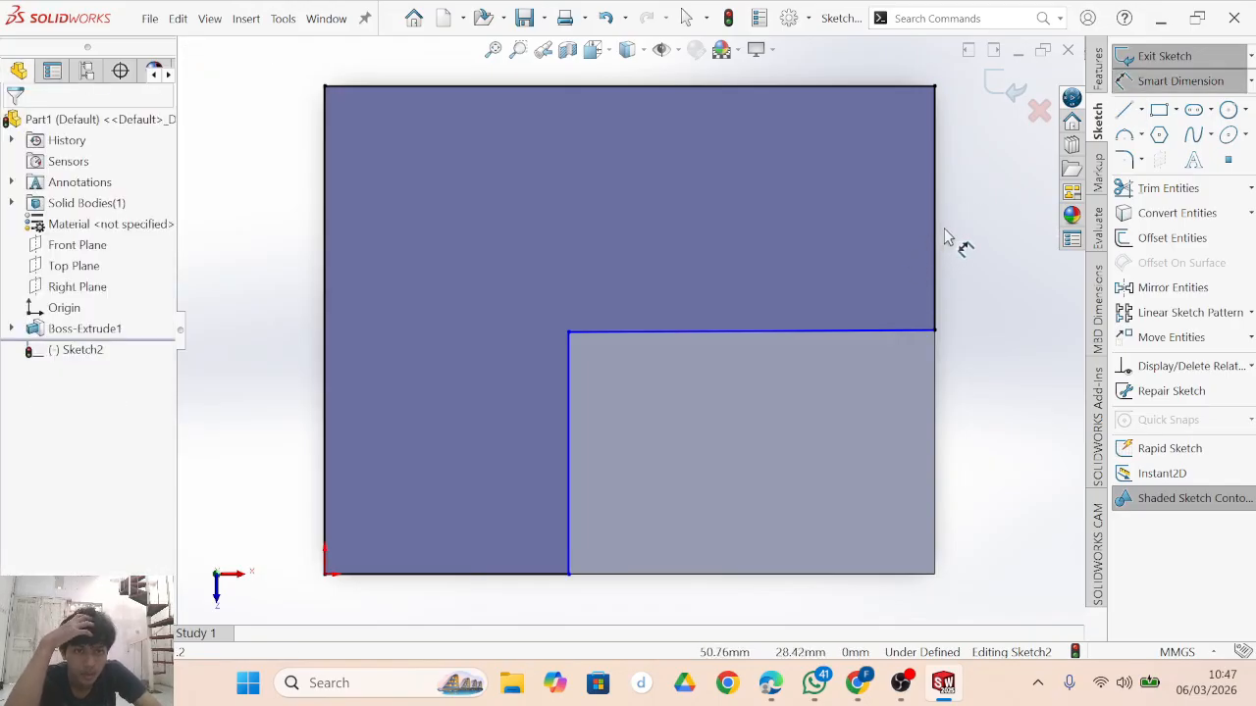
click(937, 240)
click(981, 238)
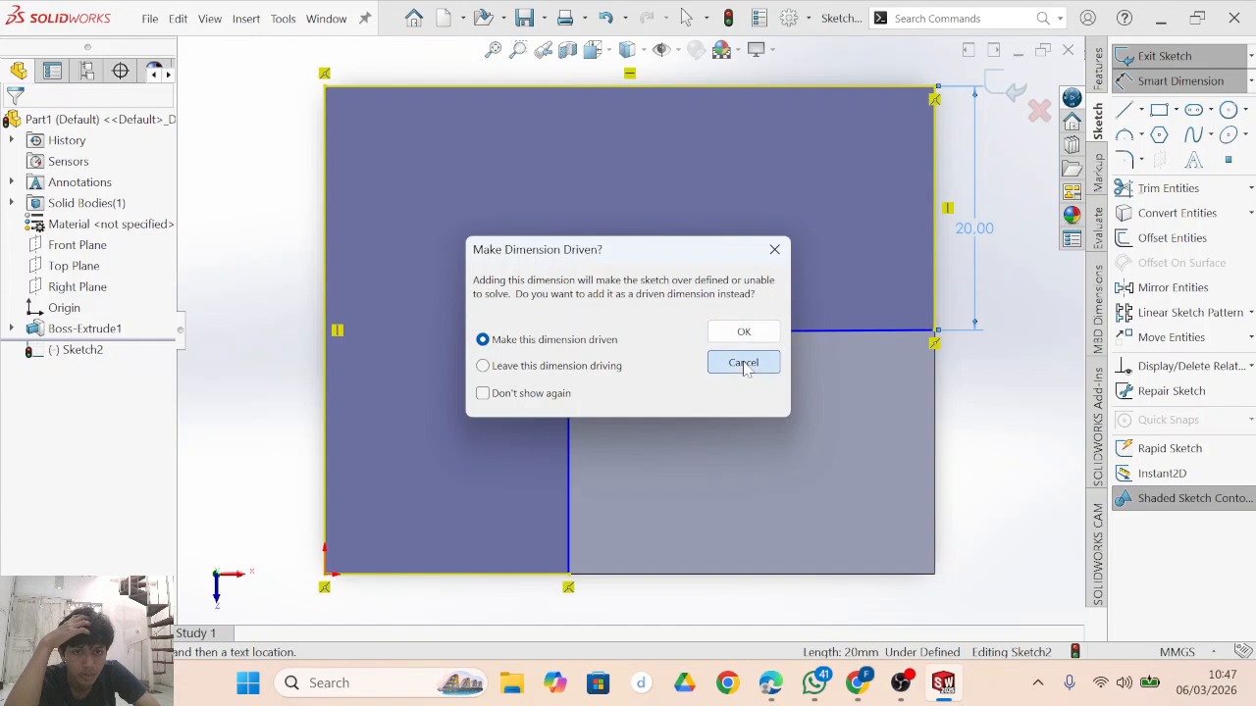
click(744, 361)
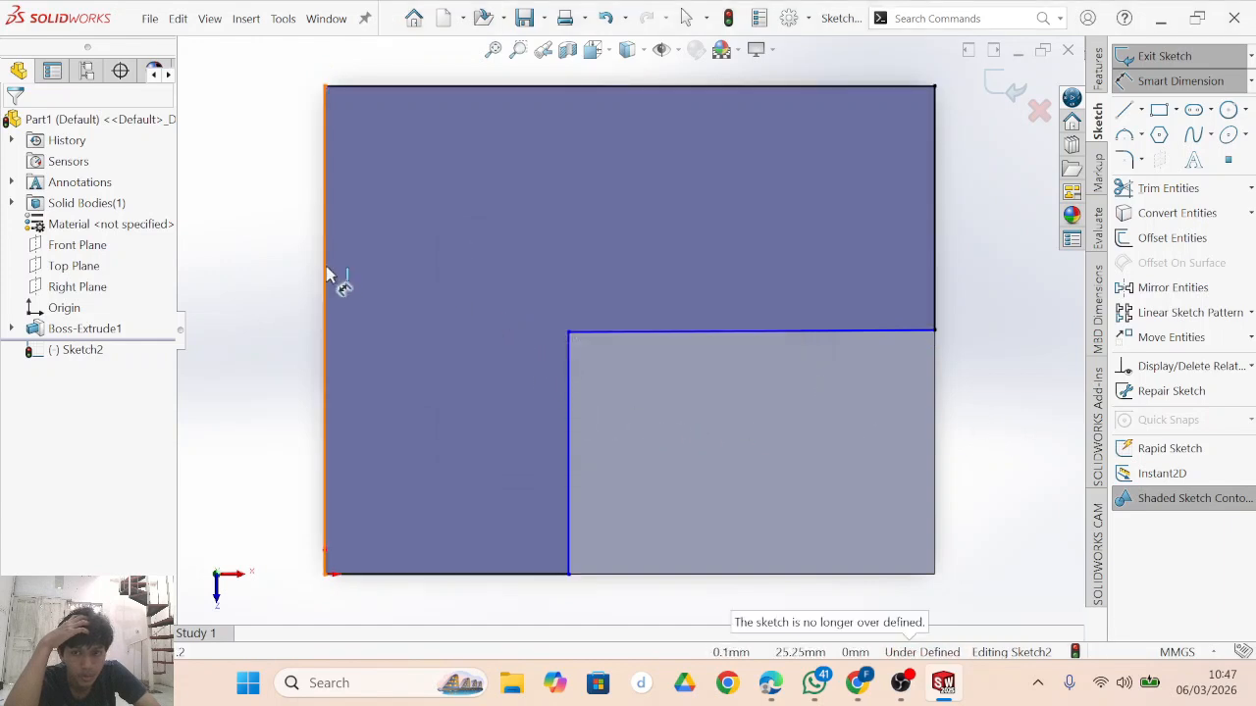
Dimension the left-out corner's vertical line to 20 mm and its horizontal line to 30 mm.
click(572, 412)
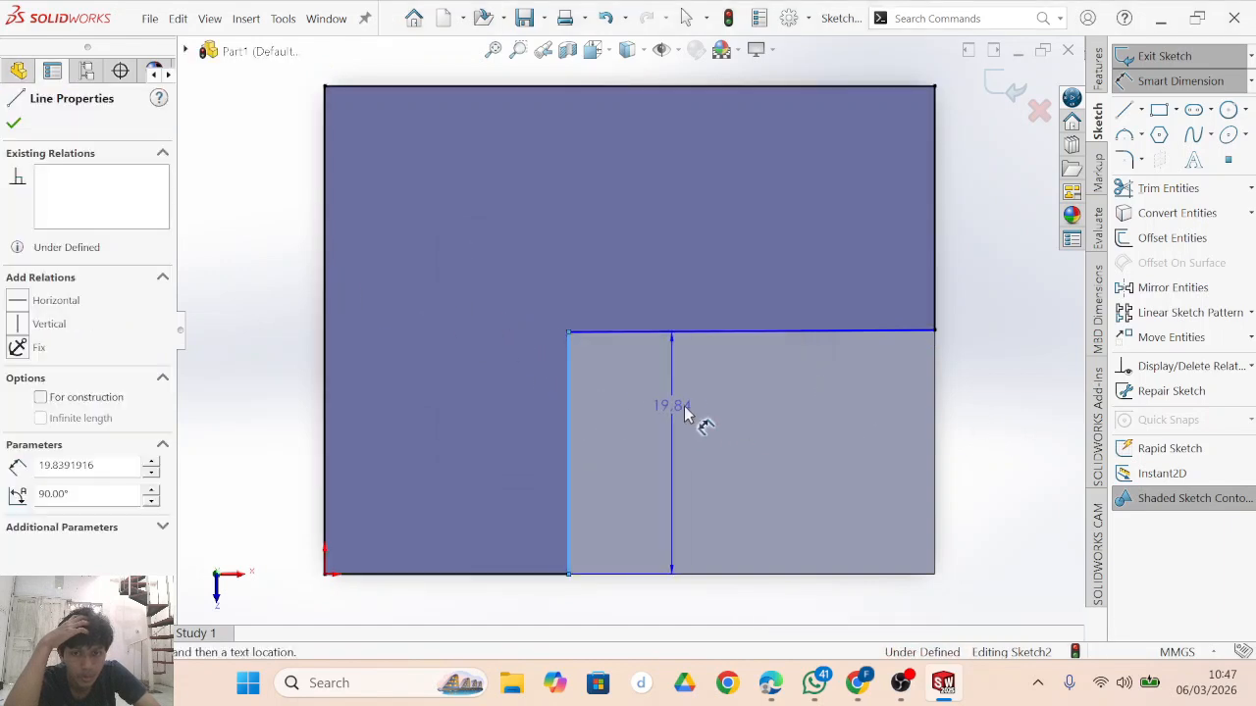
click(1005, 429)
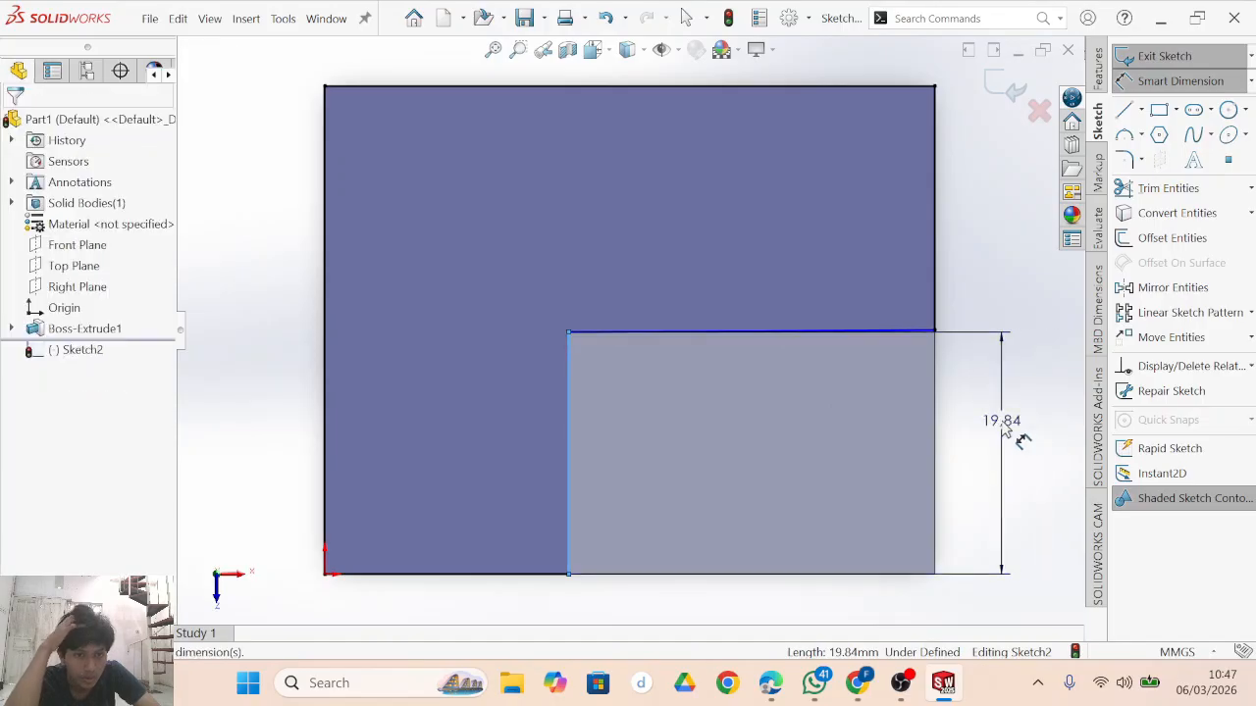
text(20)
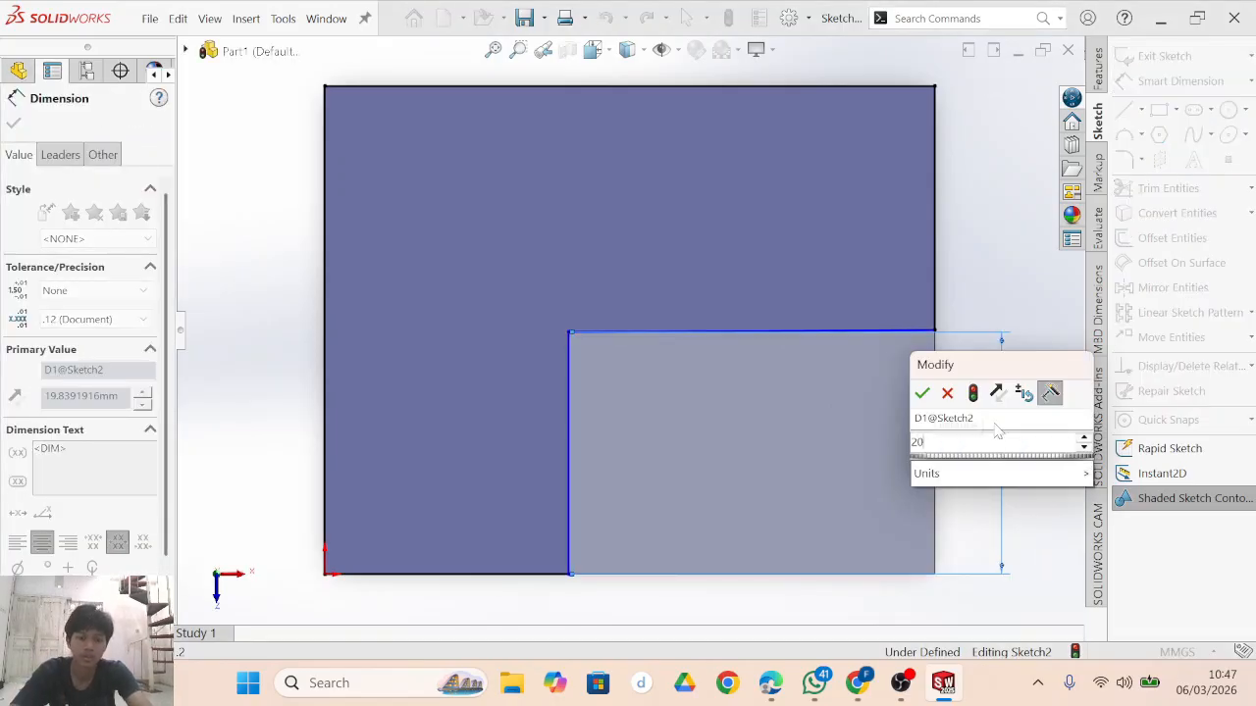
key(Return)
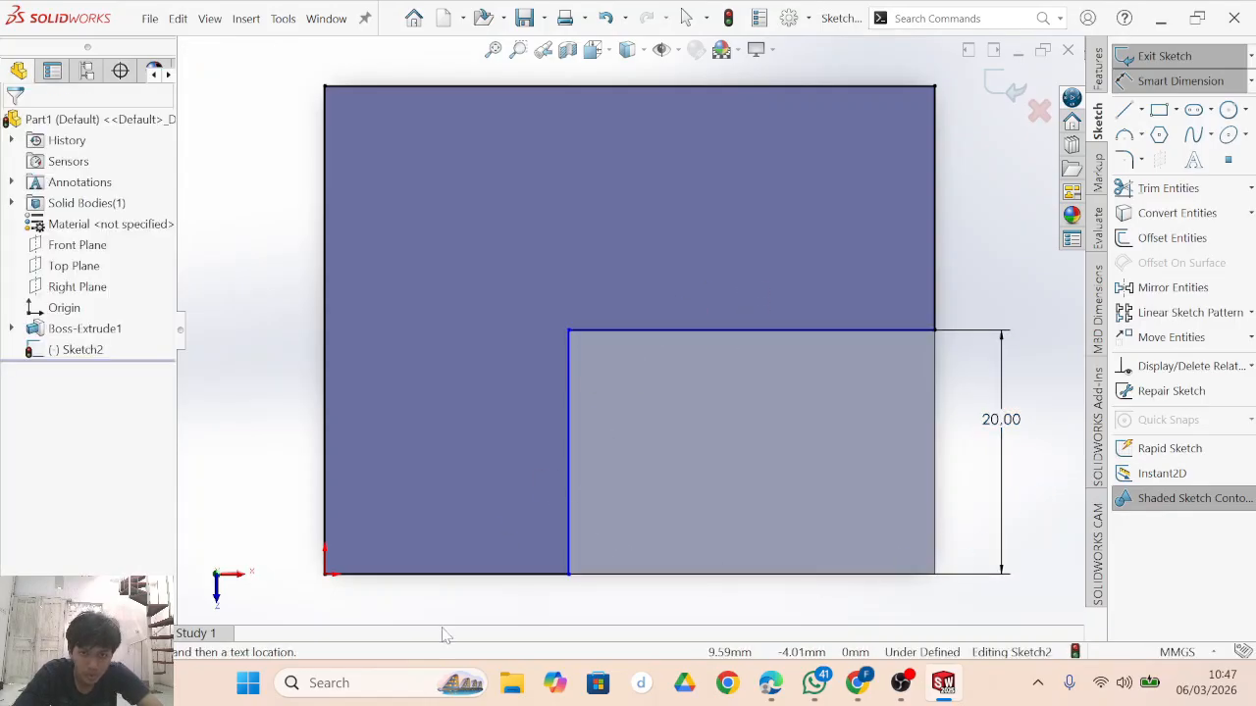
click(785, 331)
click(864, 607)
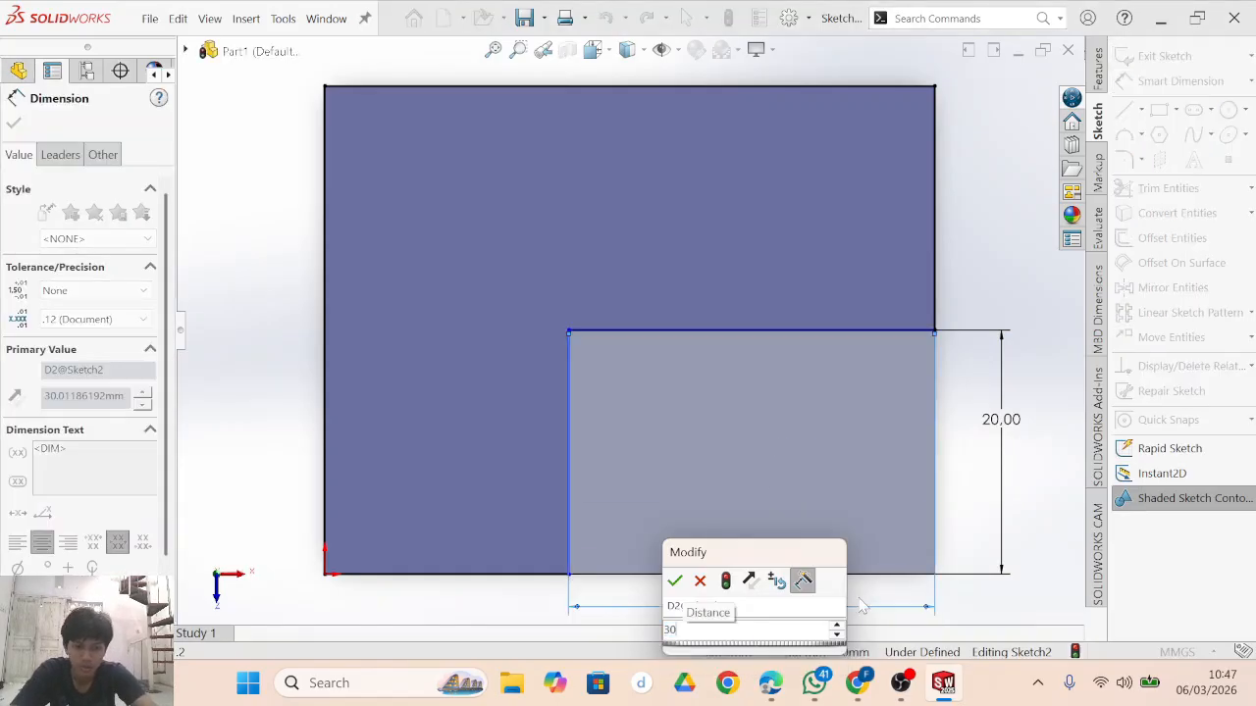
key(Return)
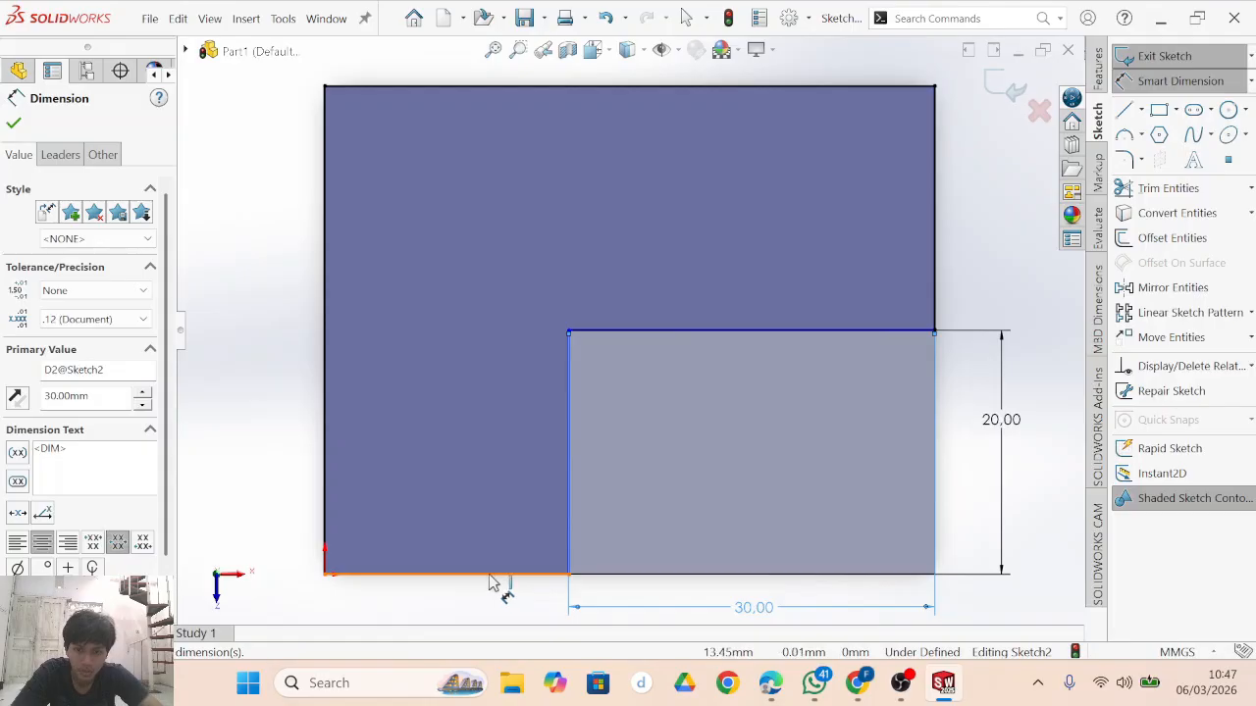
Try to dimension the outline's horizontal side between the origin and the left-out corner.
click(492, 581)
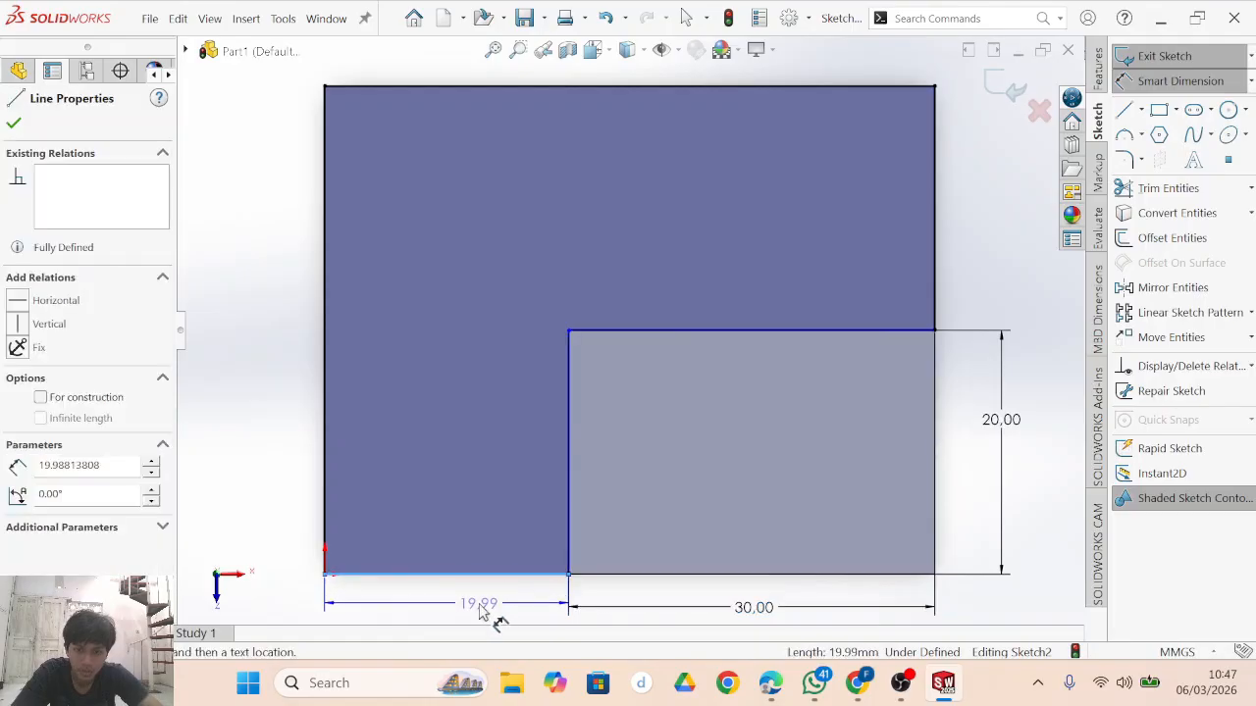
key(Escape)
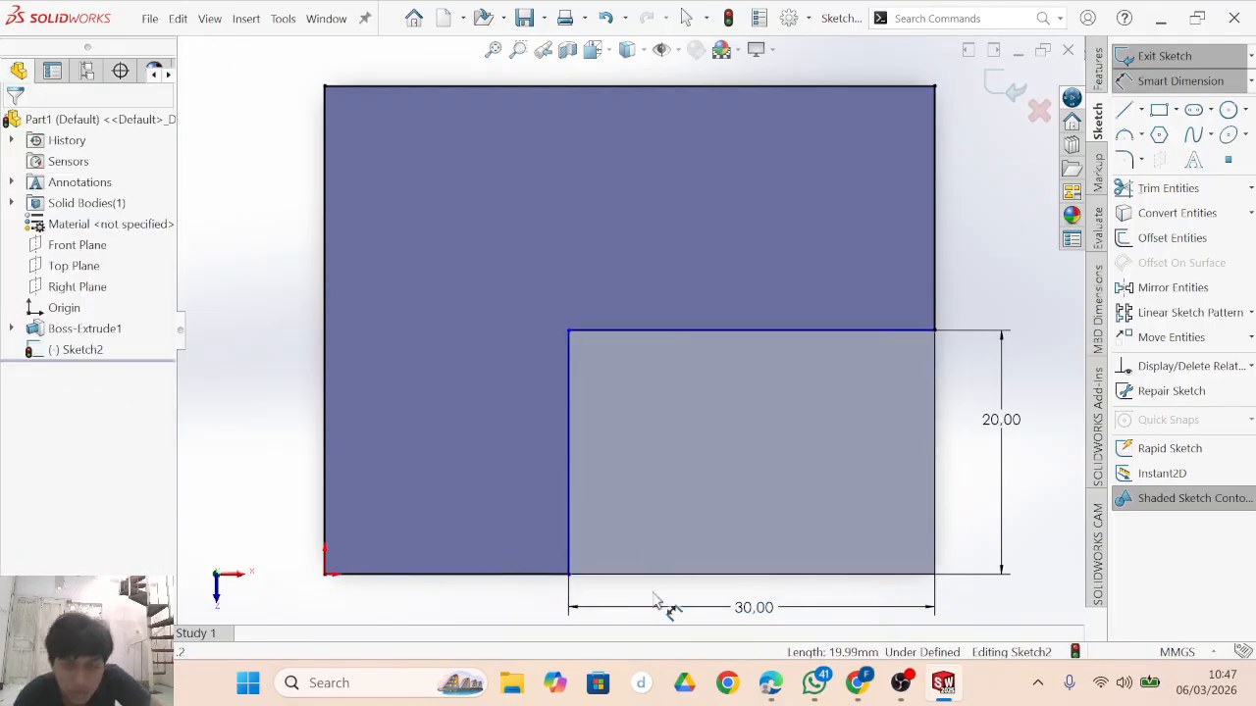
scroll(481, 420, down, 2)
scroll(480, 415, up, 2)
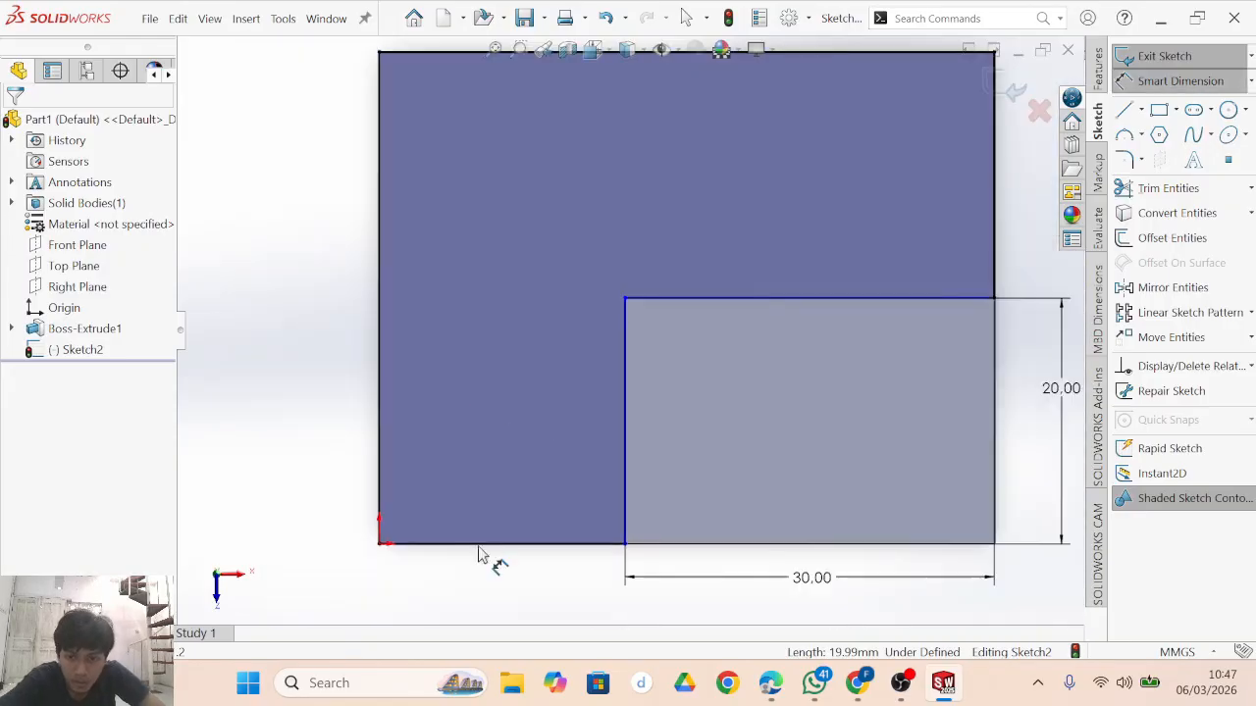
scroll(523, 574, down, 2)
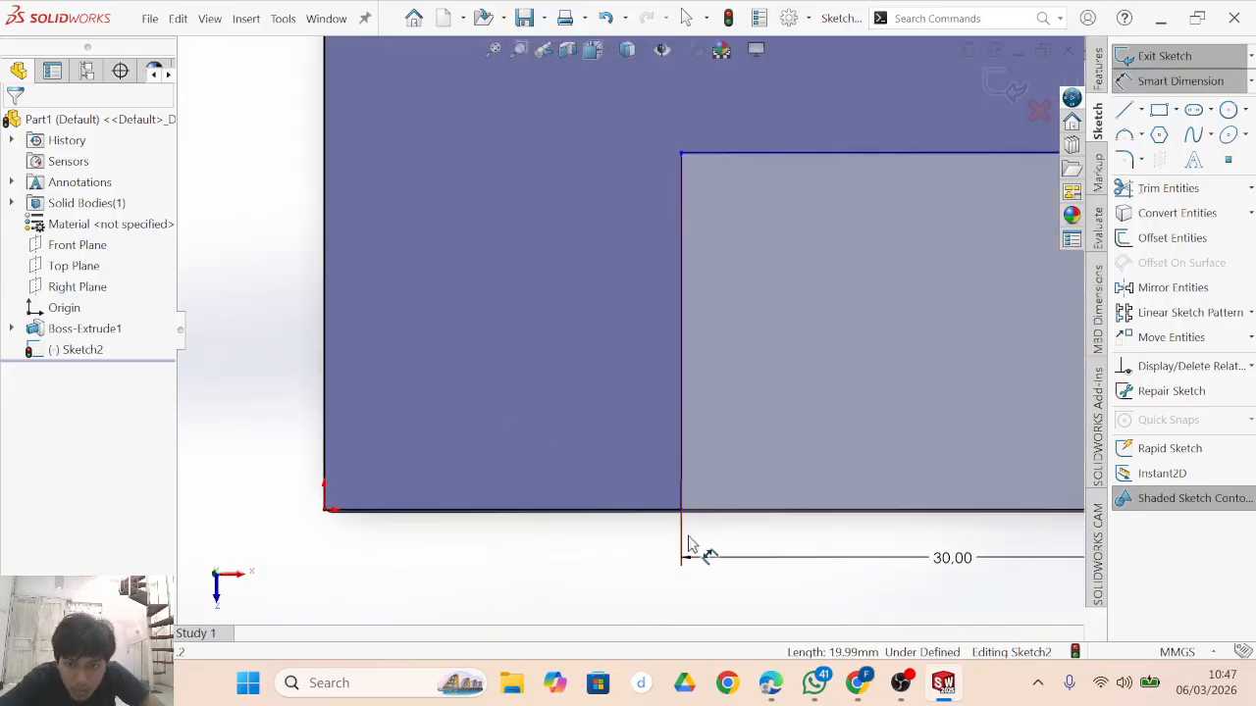
key(Escape)
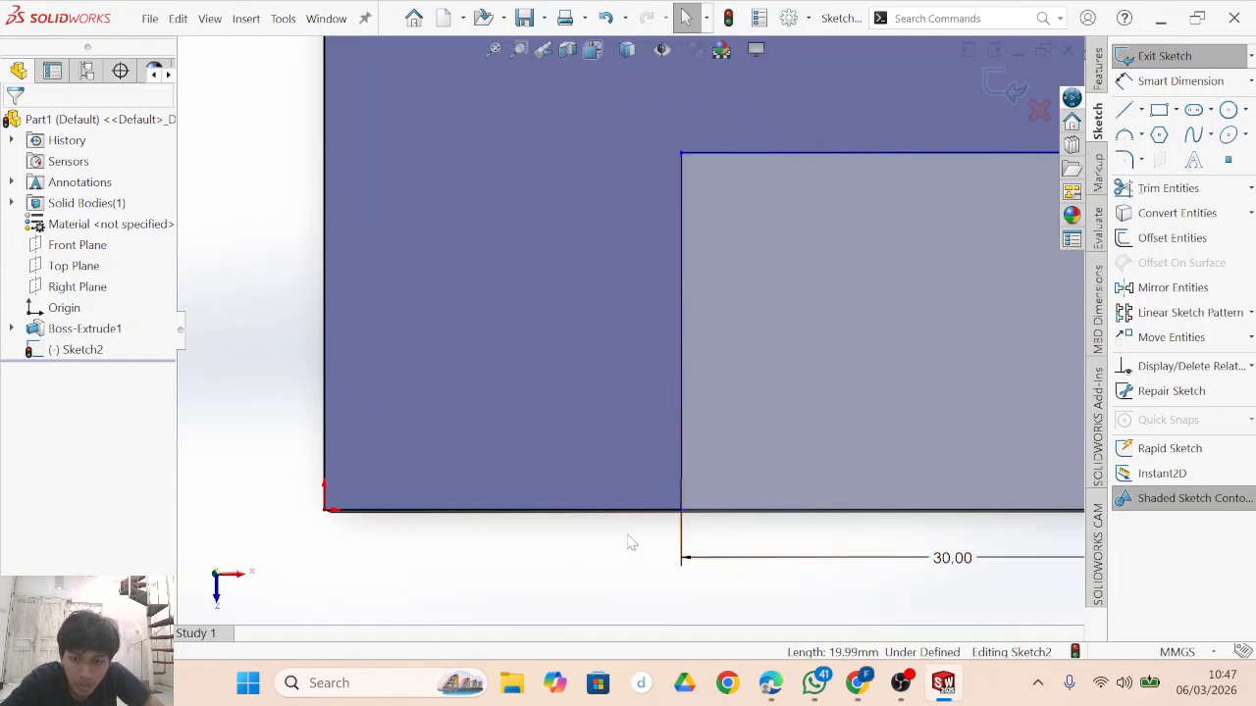
scroll(631, 543, up, 3)
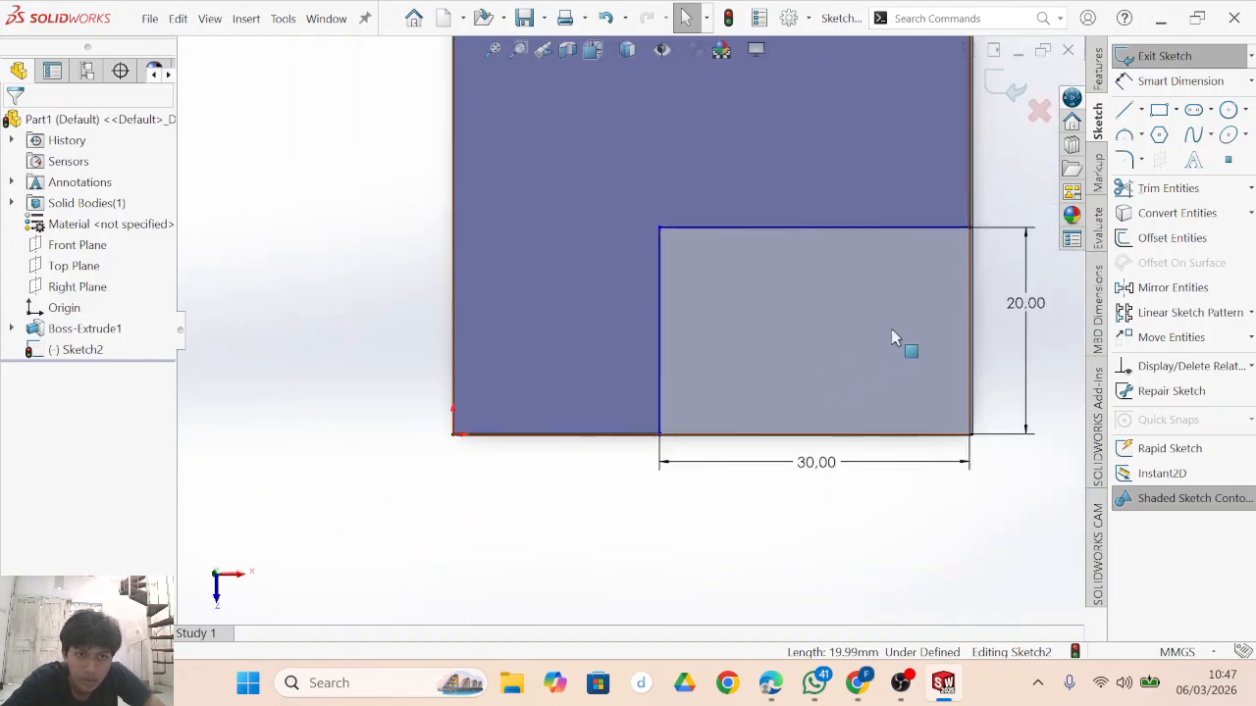
scroll(863, 308, up, 2)
mouse_move(847, 293)
middle_down()
mouse_move(833, 308)
mouse_move(840, 341)
mouse_move(838, 286)
middle_up()
click(603, 198)
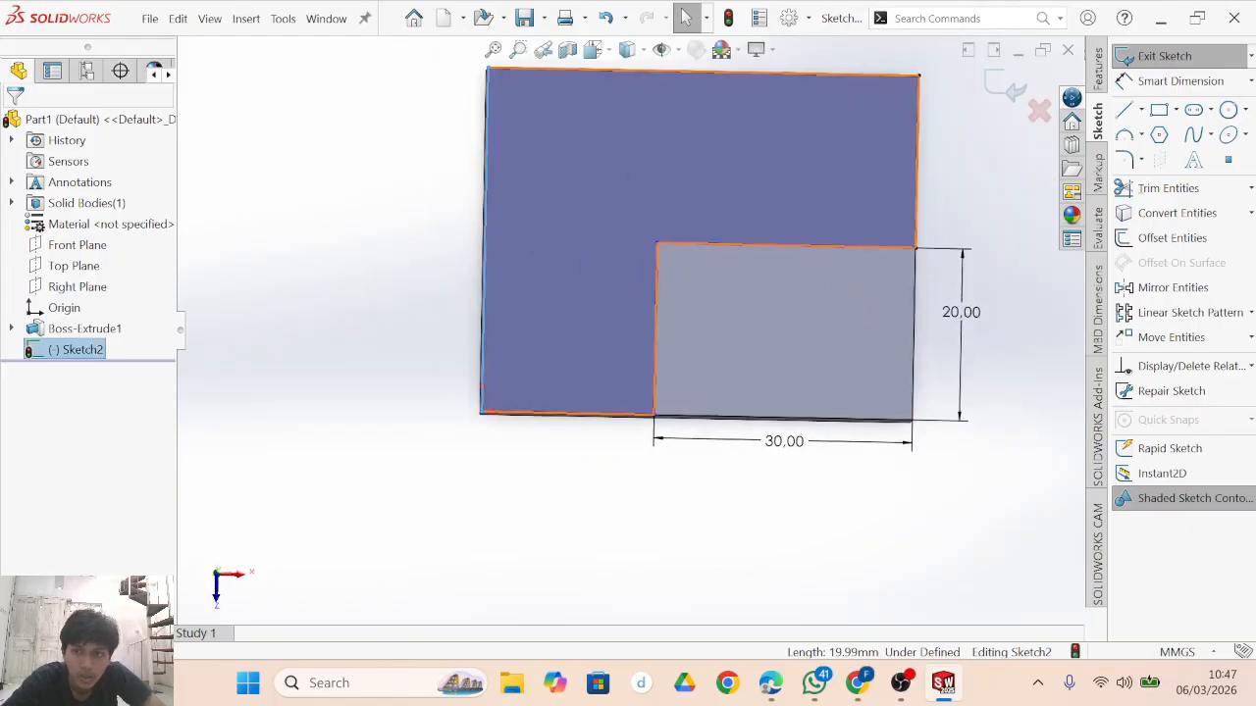
click(608, 202)
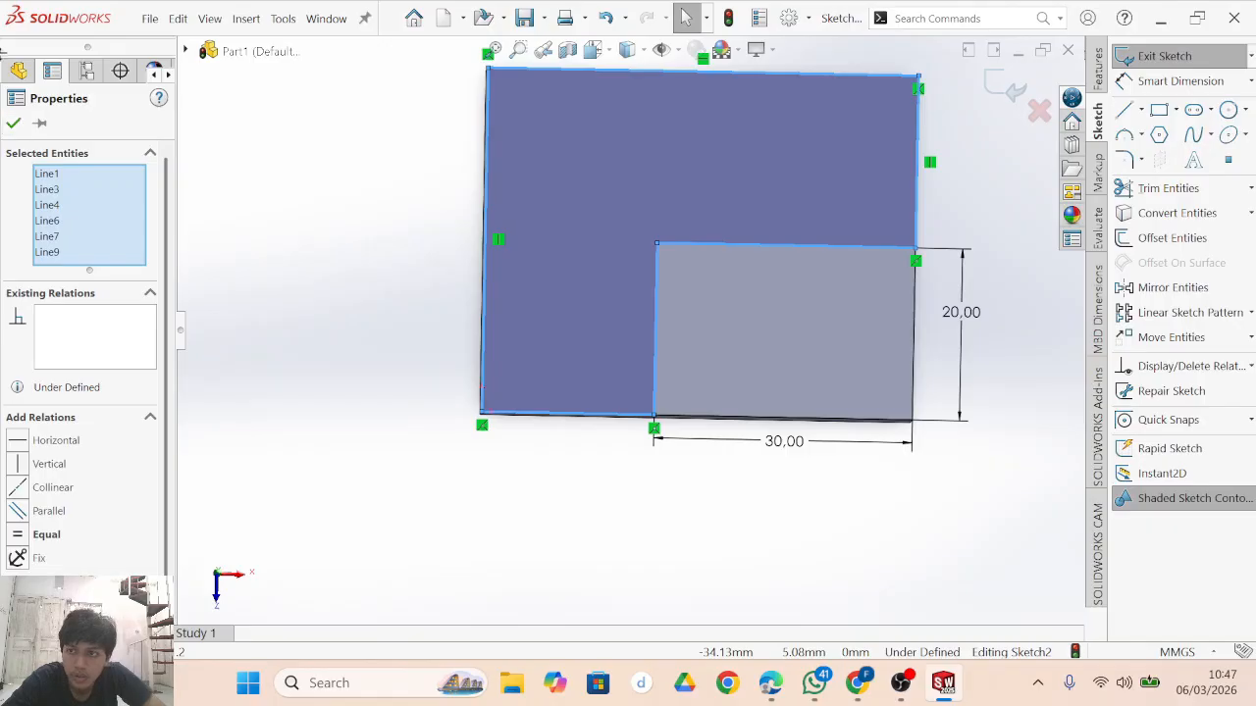
click(17, 72)
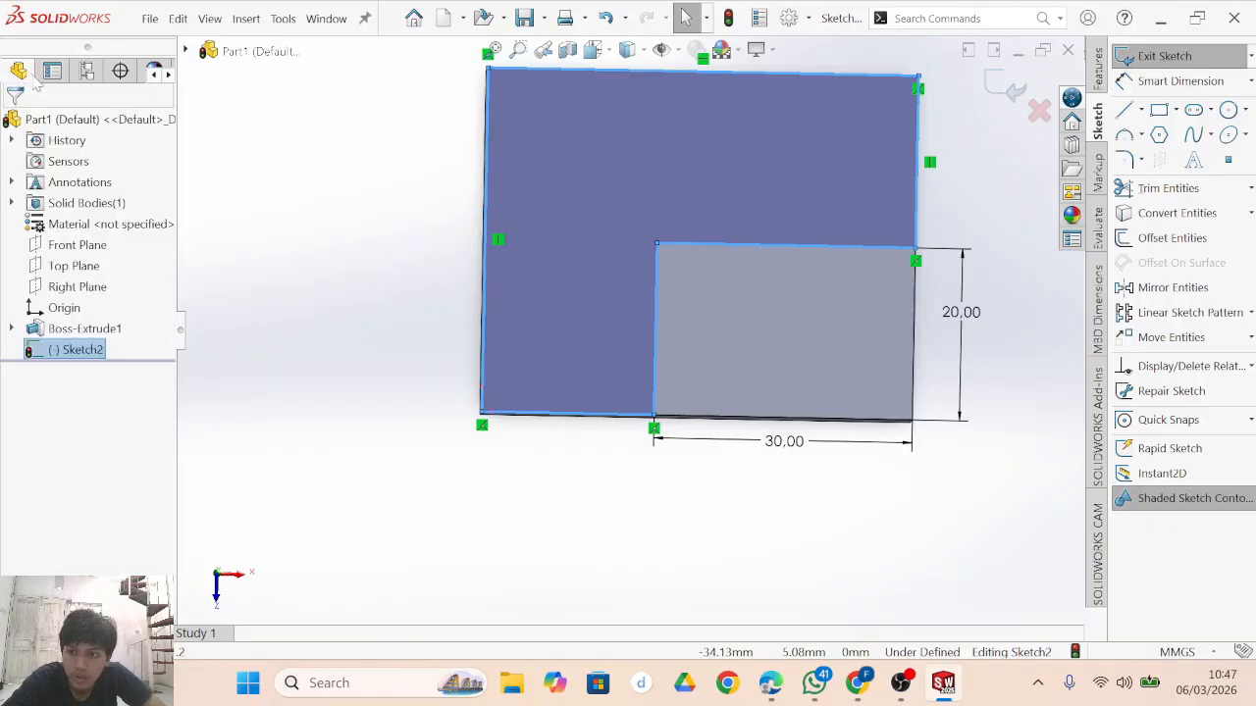
right_click(71, 359)
click(112, 331)
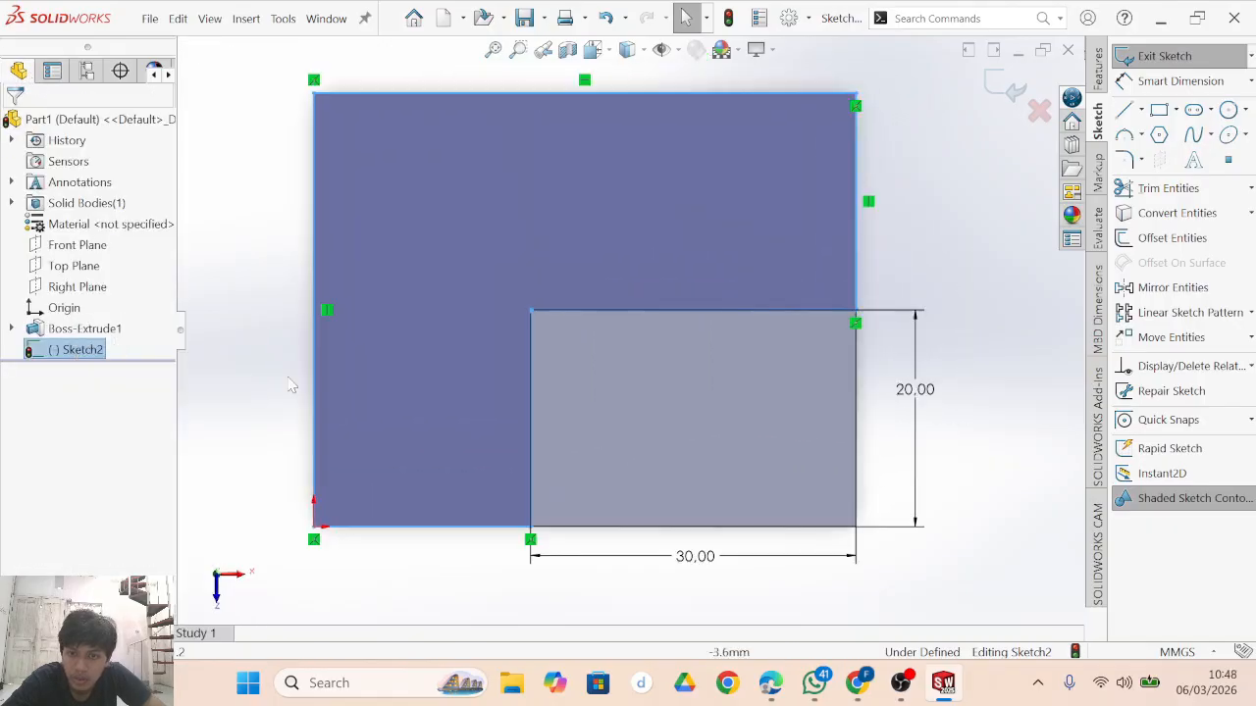
click(994, 417)
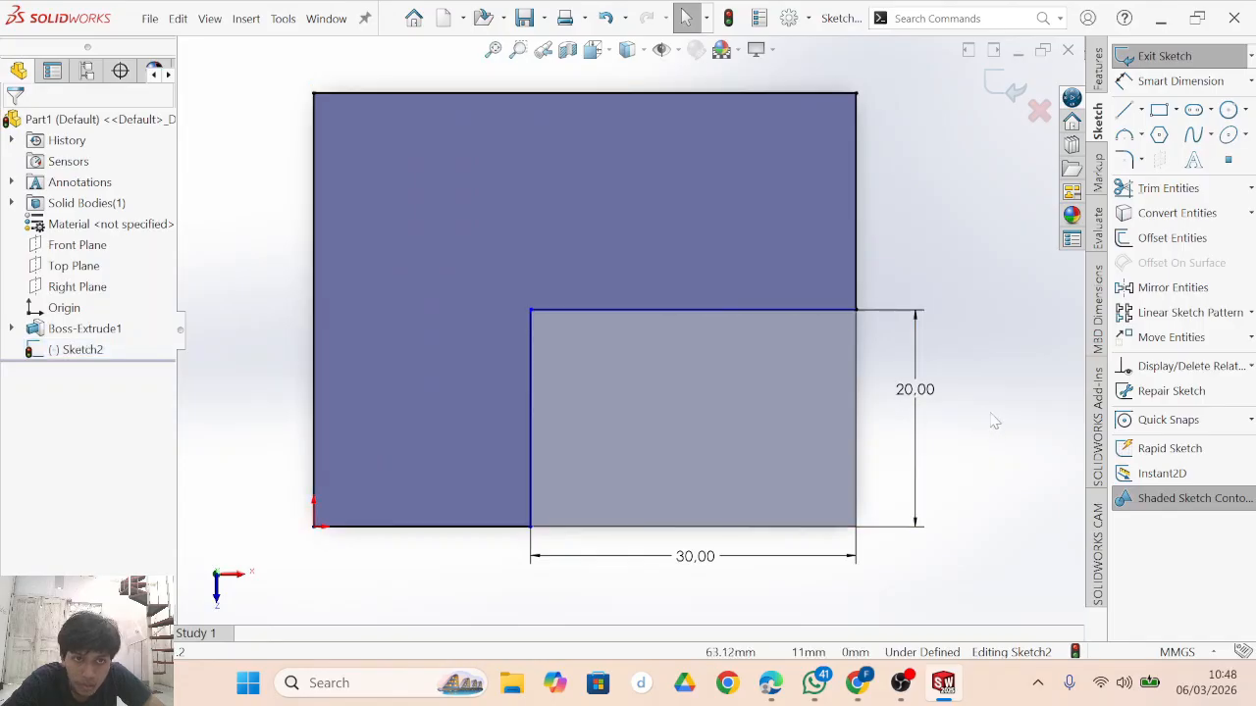
Measure the length of the outline's horizontal side that starts at the origin.
click(1097, 228)
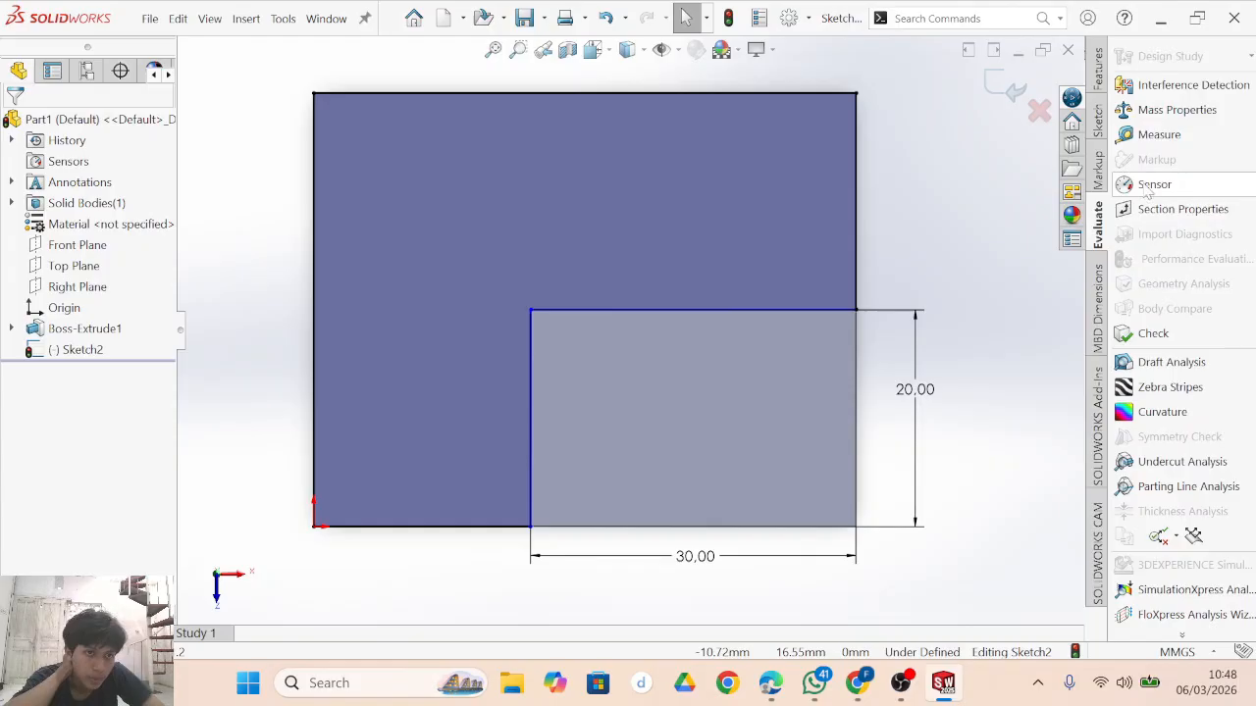
click(1159, 134)
click(416, 527)
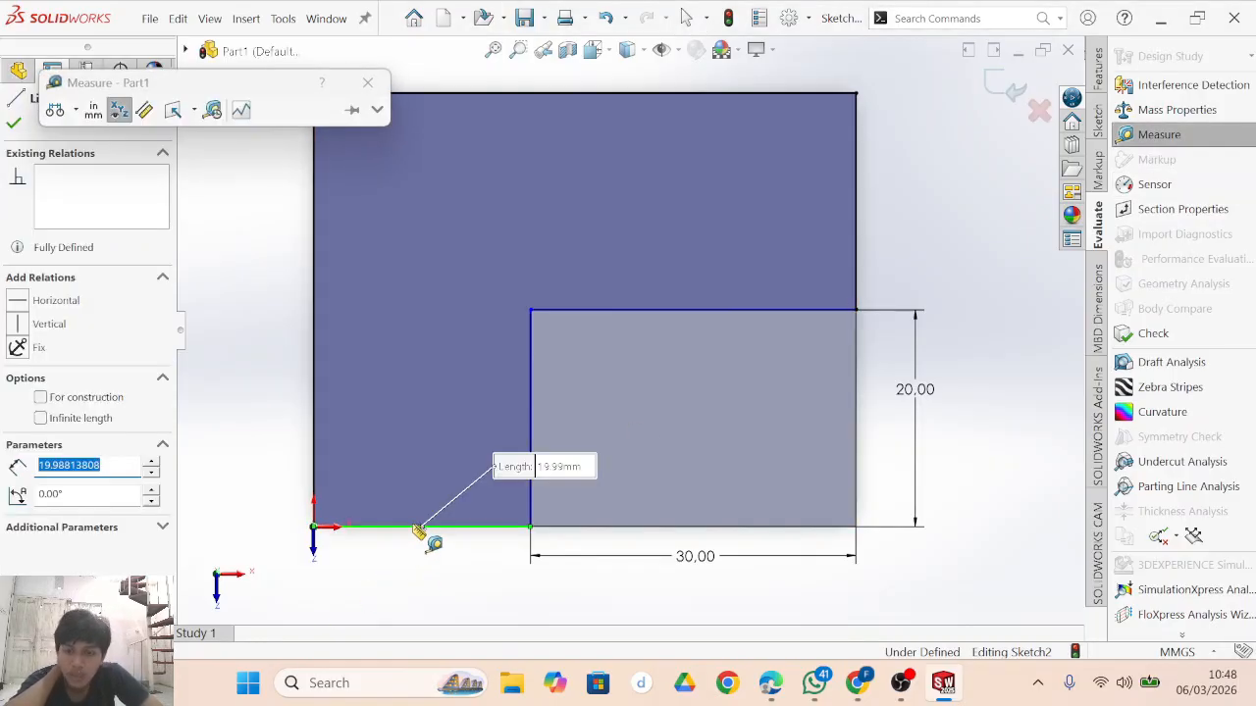
key(Escape)
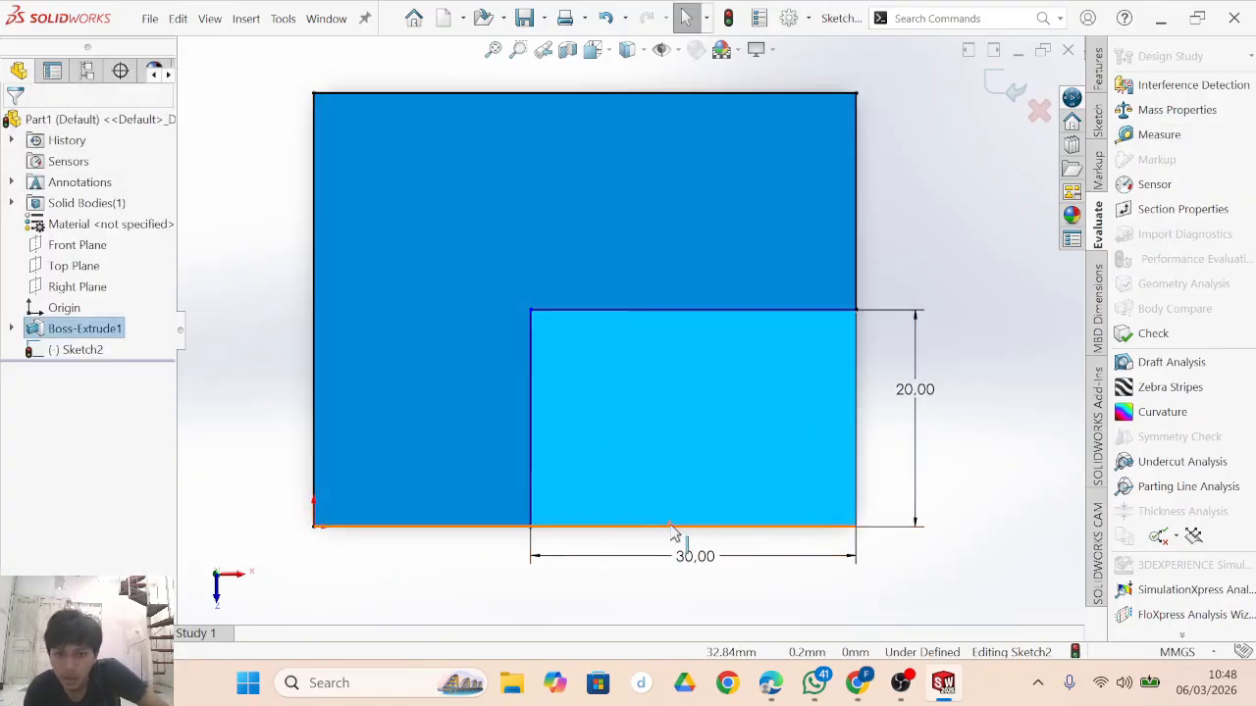
Measure the block's lower edge under the left-out corner and the corner's horizontal sketch line.
click(1158, 135)
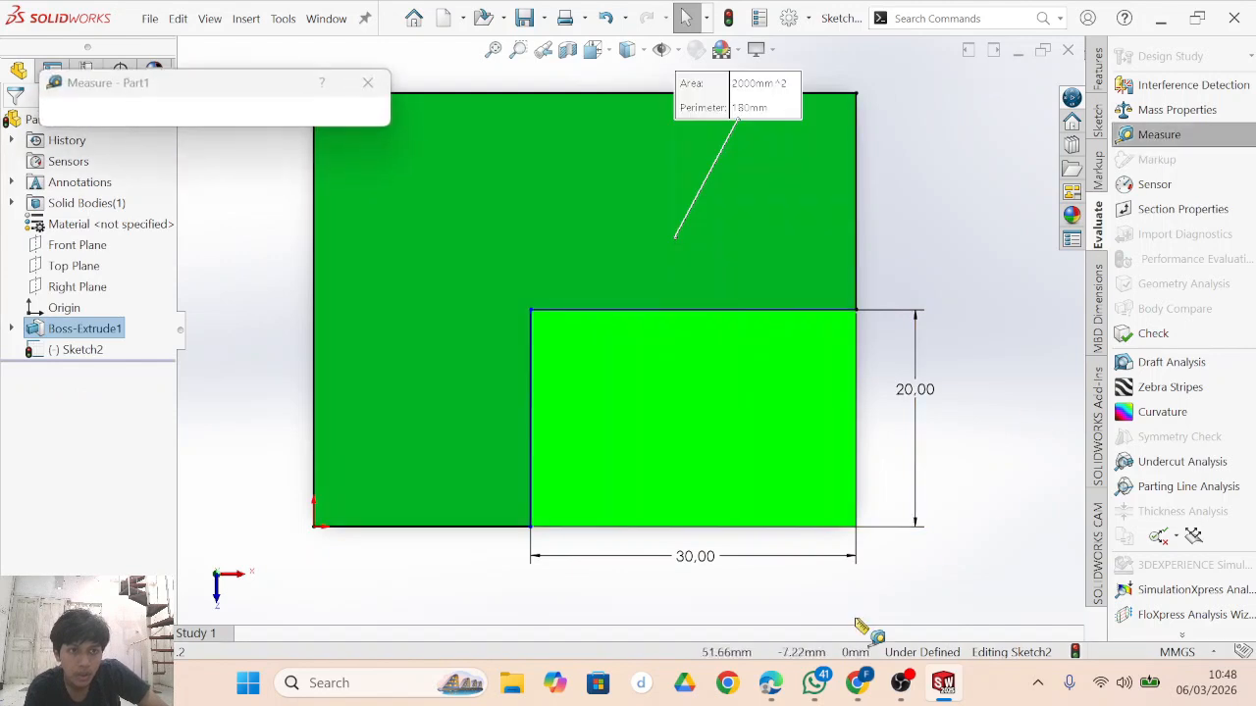
click(765, 527)
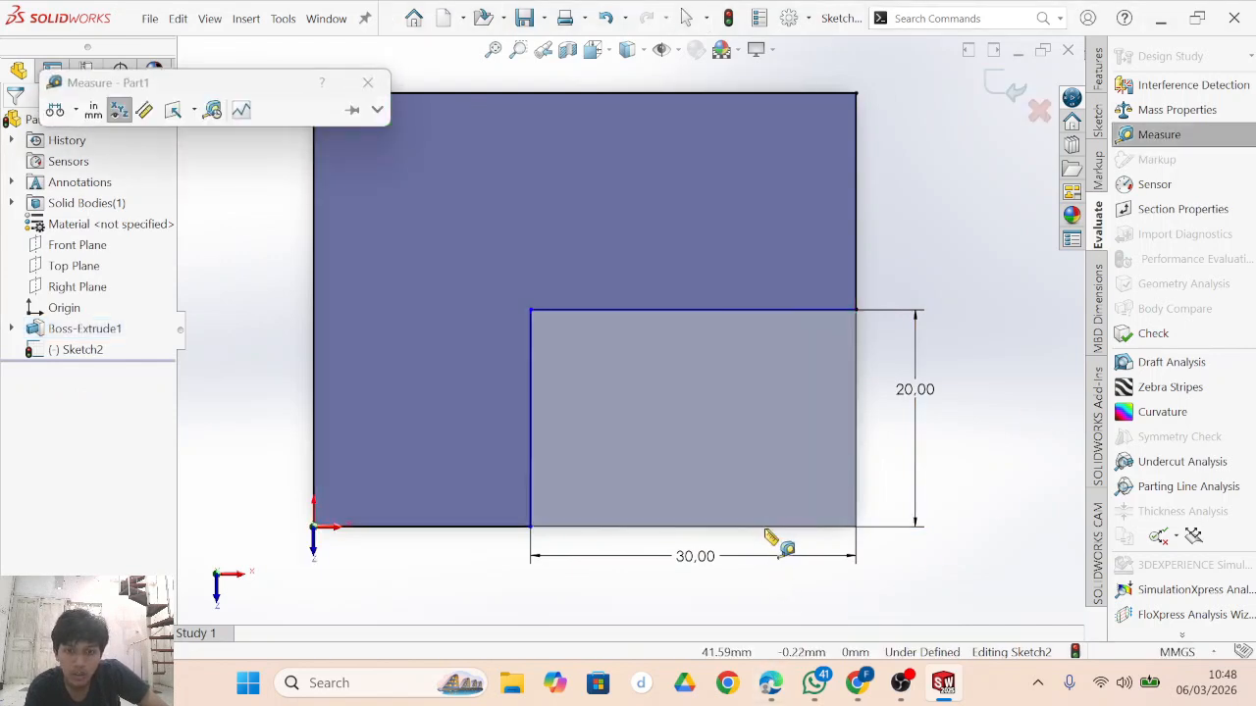
click(768, 527)
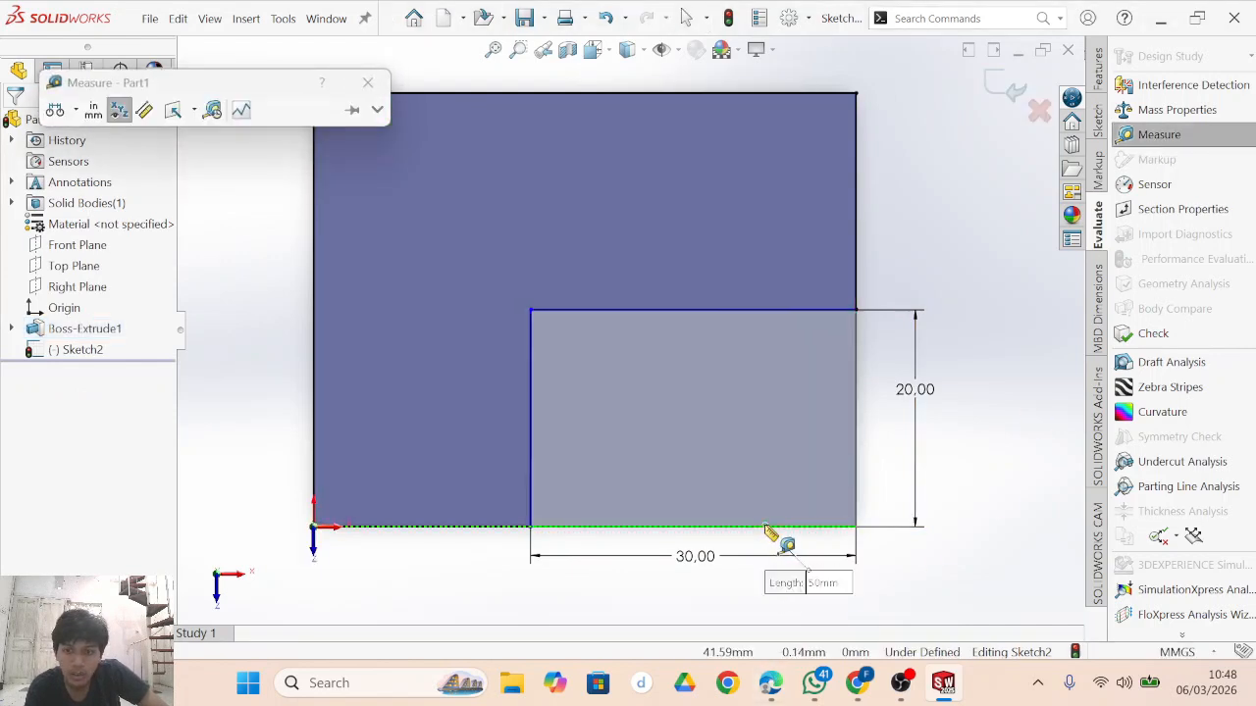
click(1156, 141)
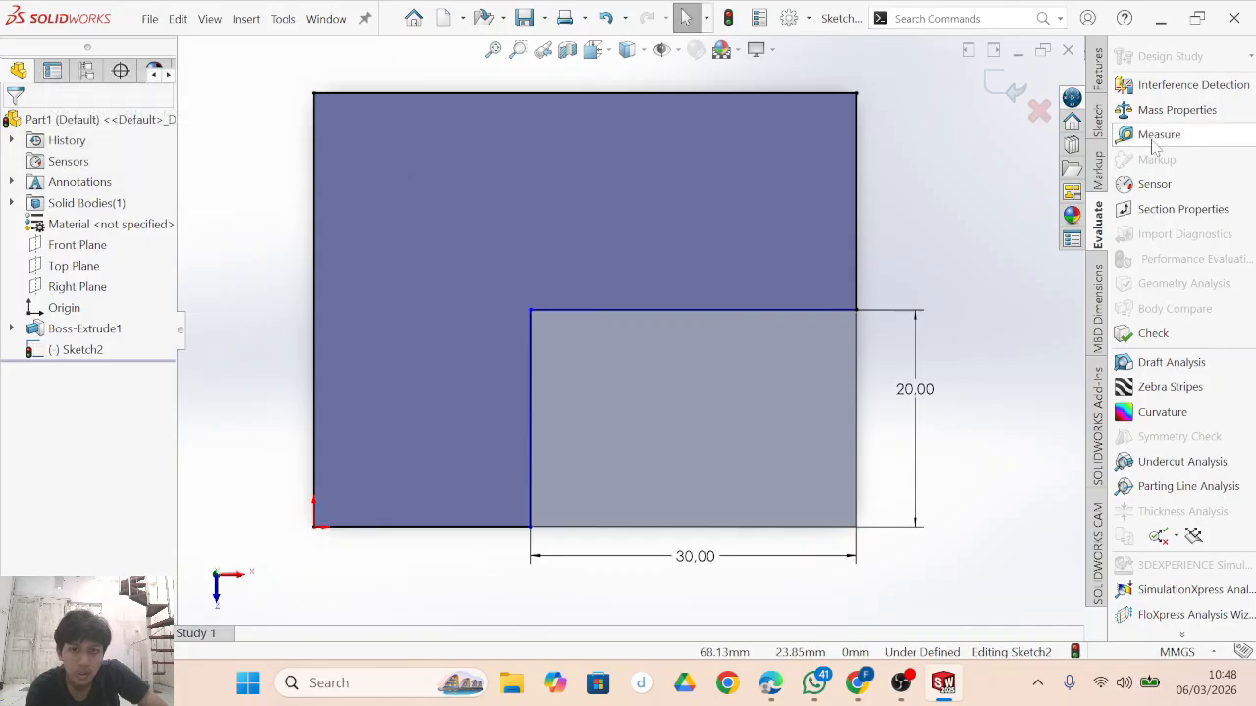
click(1156, 143)
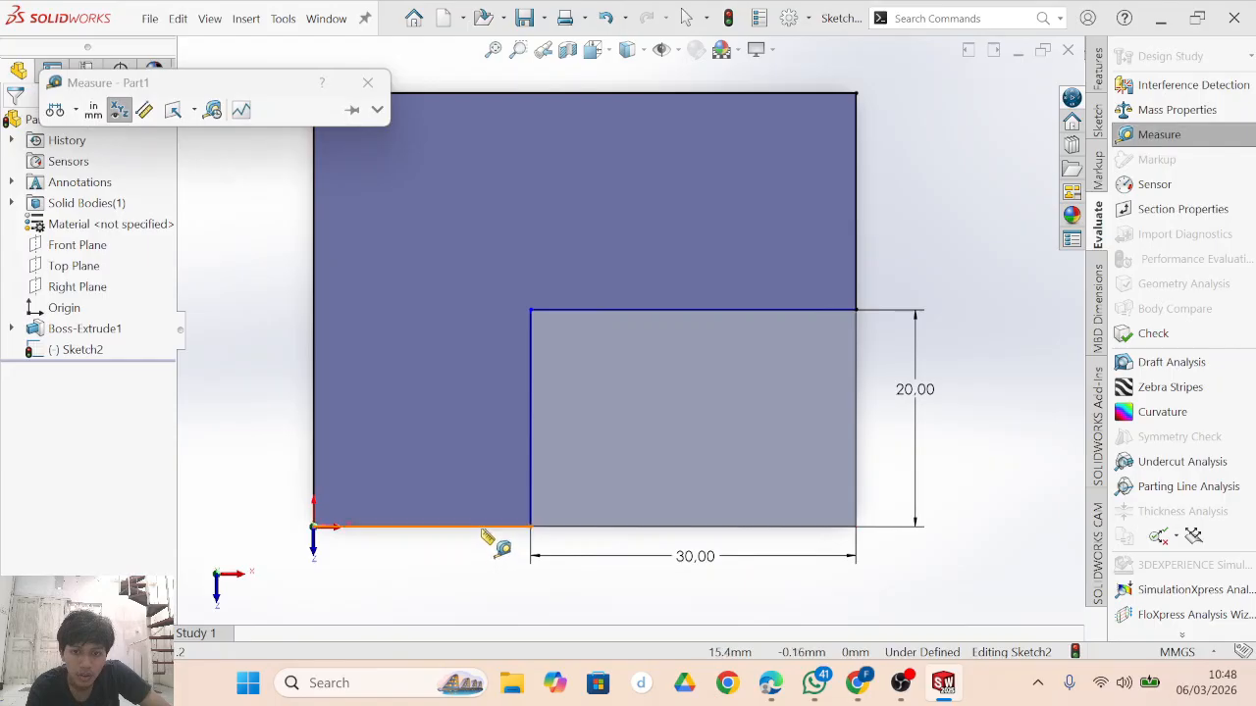
click(673, 312)
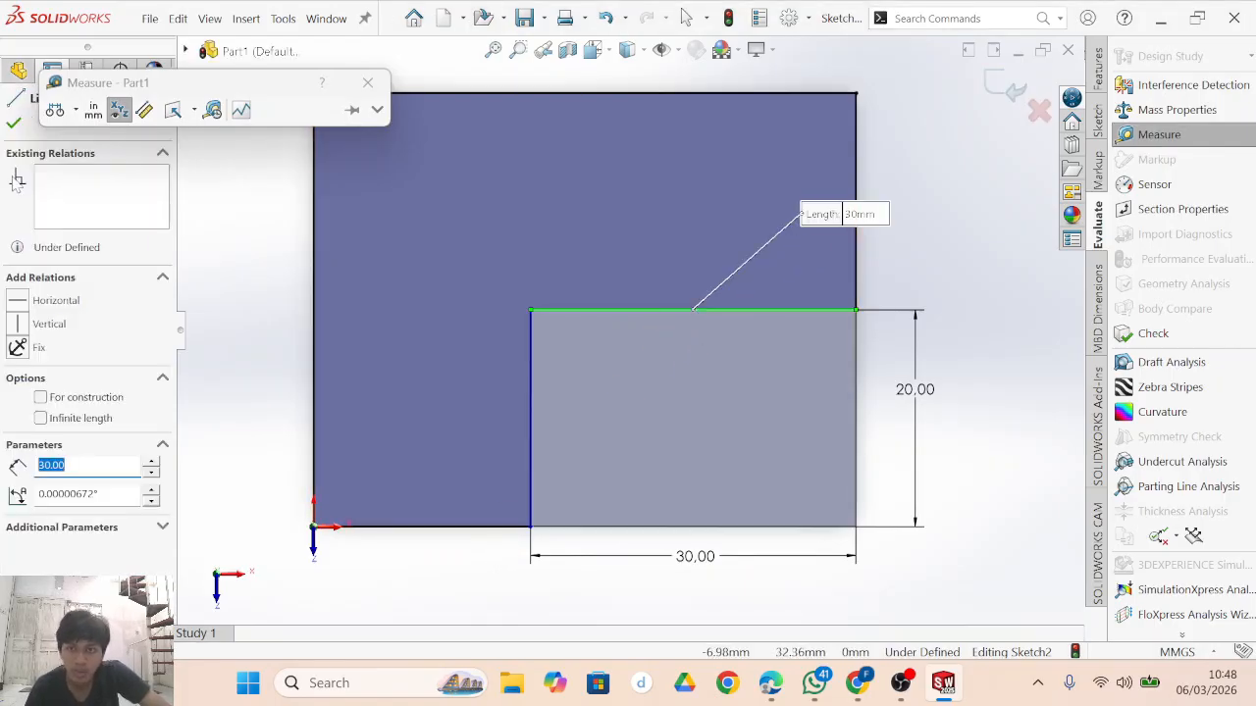
click(362, 87)
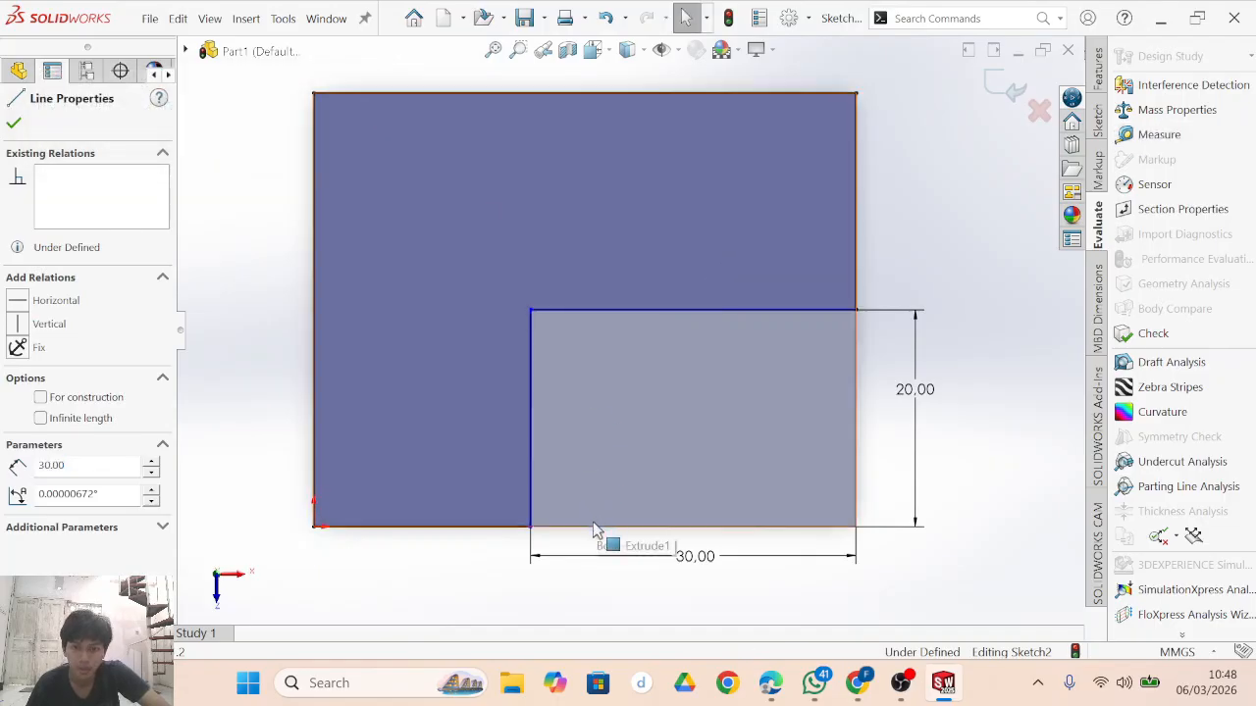
key(Escape)
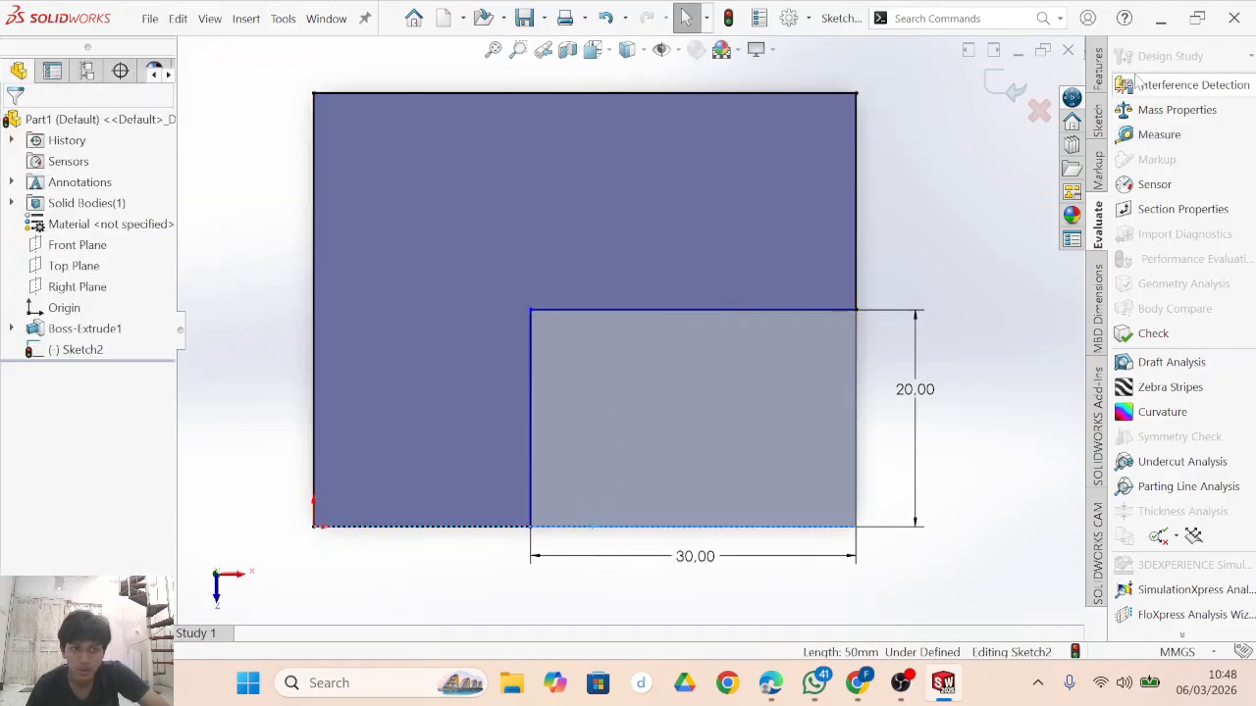
Measure the block's lower edge again, together with the outline side at the origin and the left-out corner's horizontal line.
click(1159, 134)
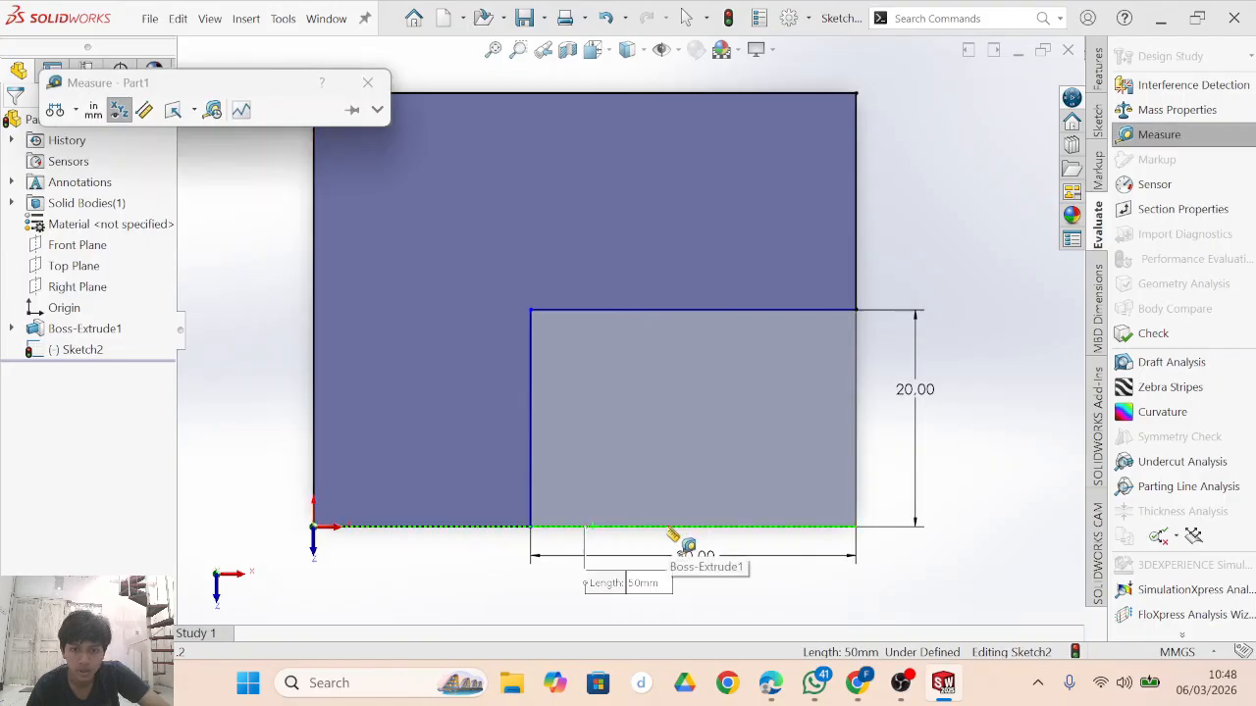
click(607, 528)
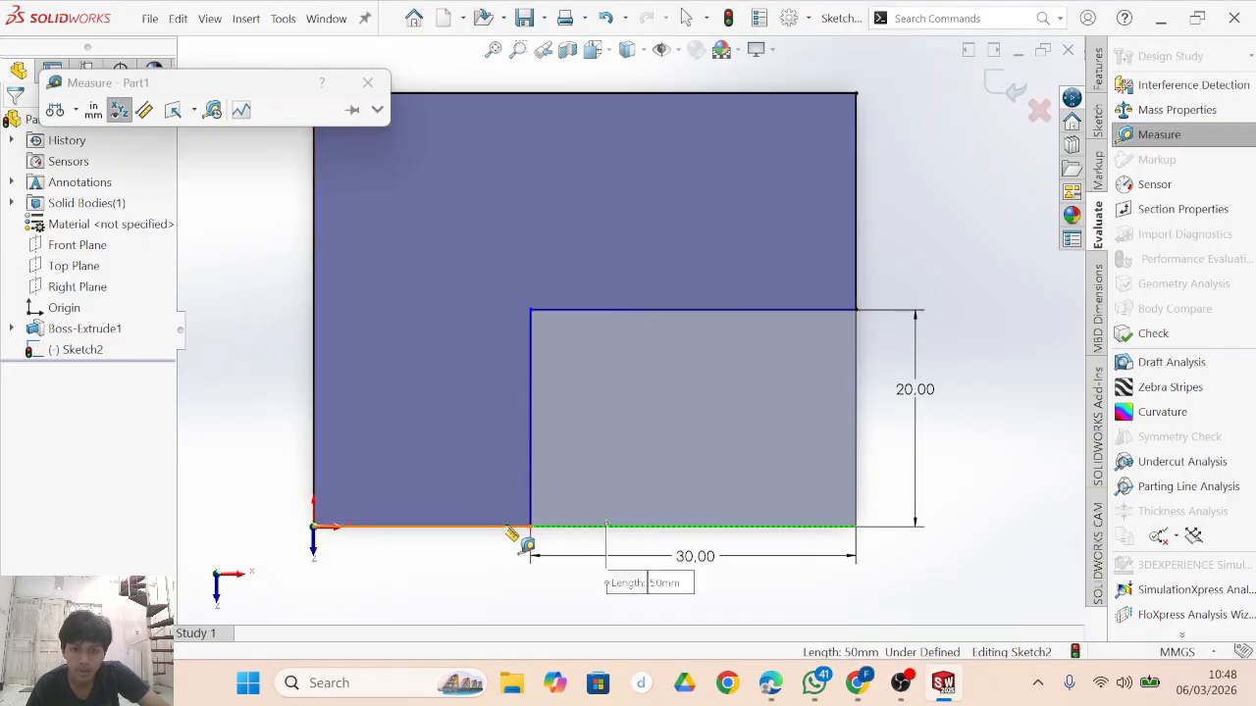
click(477, 528)
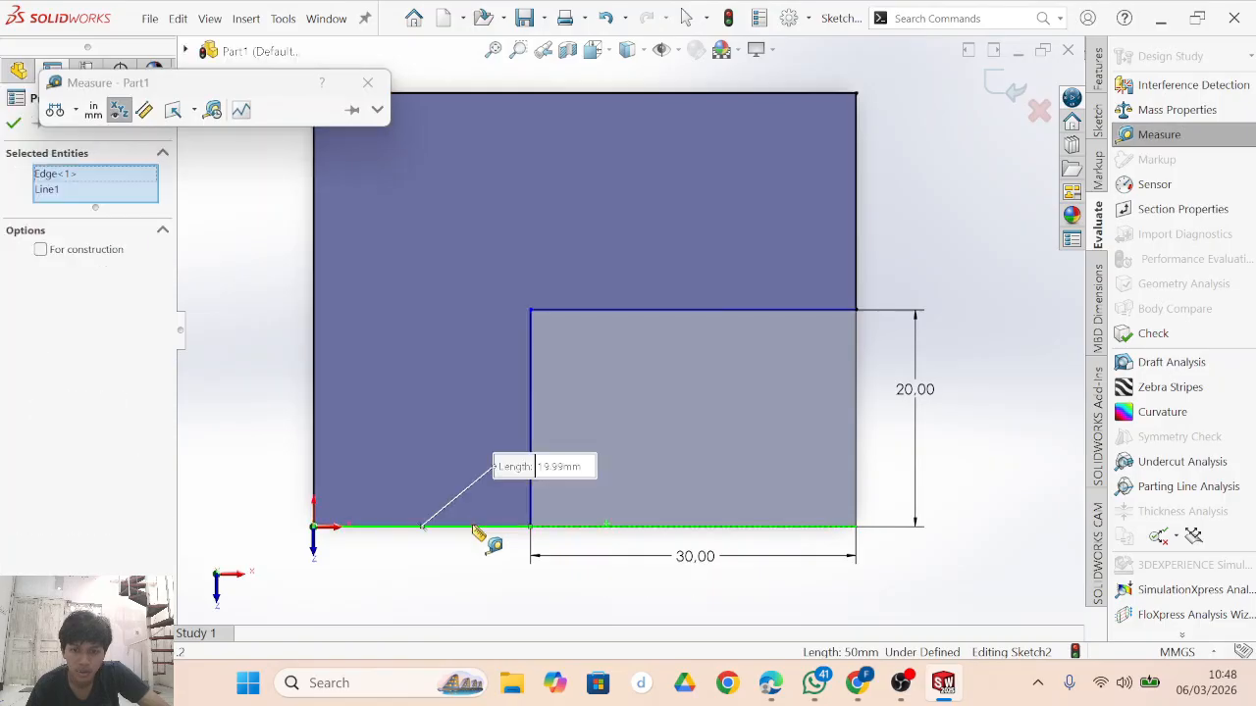
click(750, 312)
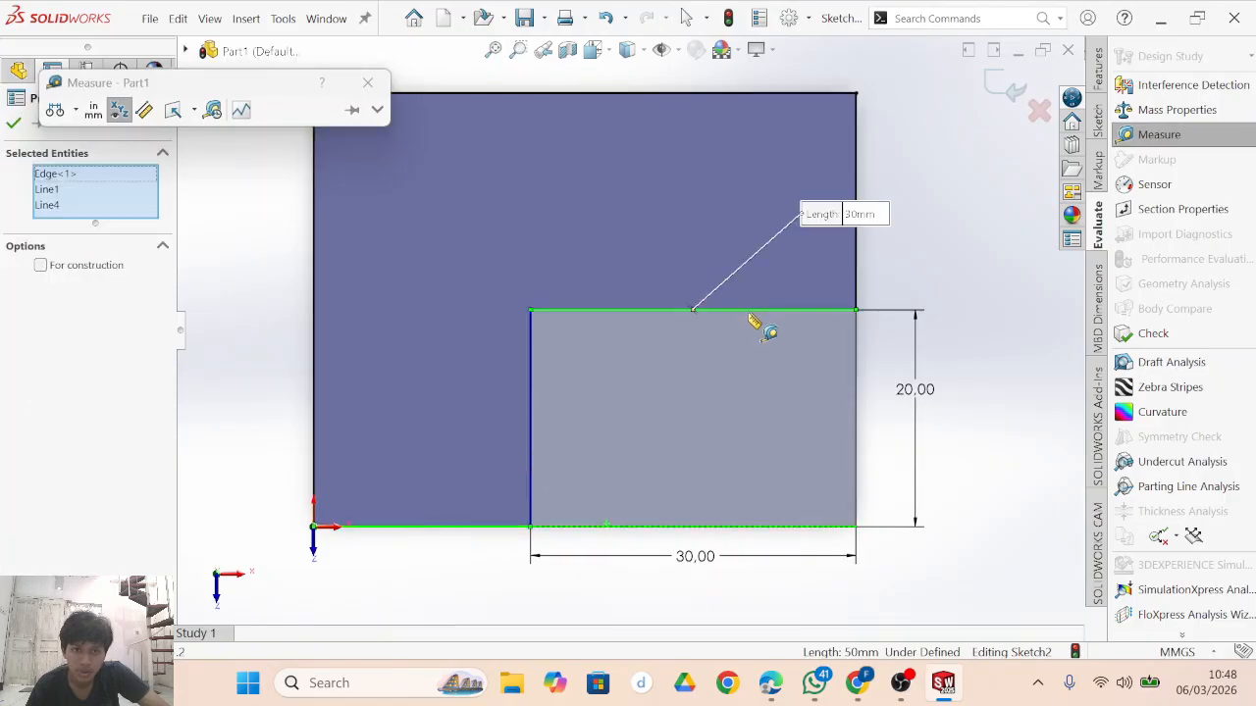
Close the Measure tool and try to delete the selected block edge together with the two selected outline lines.
click(1039, 111)
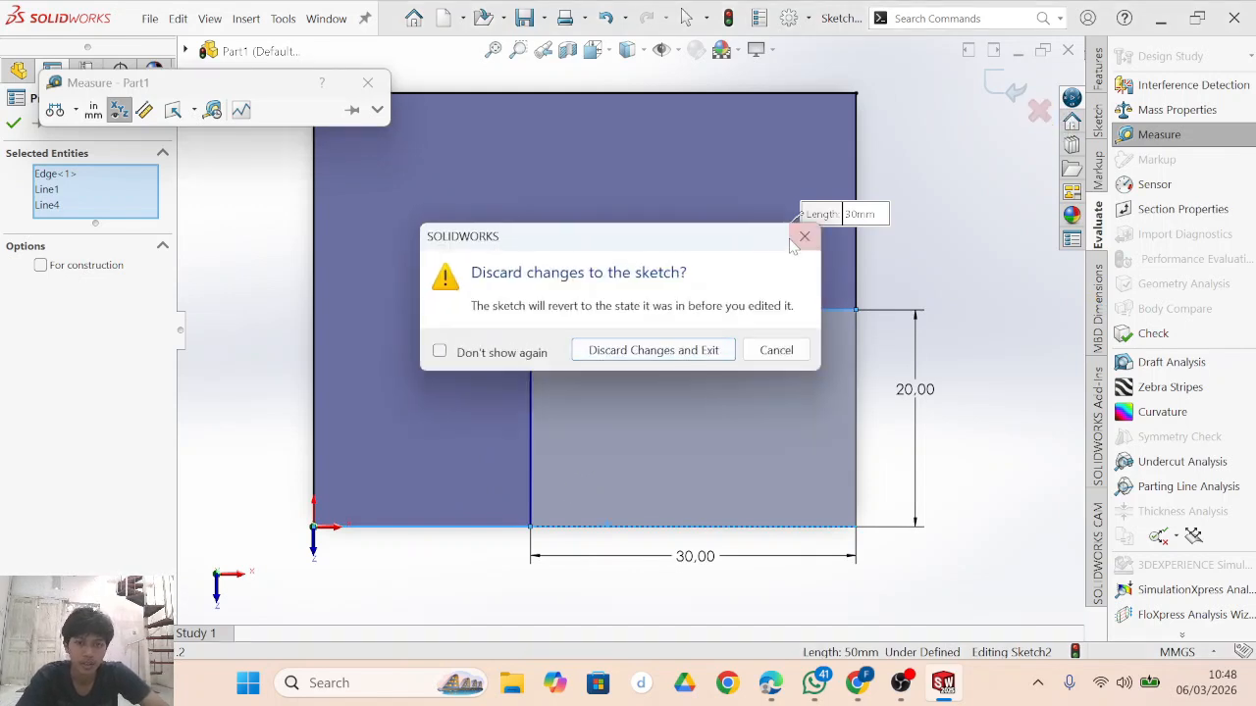
key(Escape)
click(368, 82)
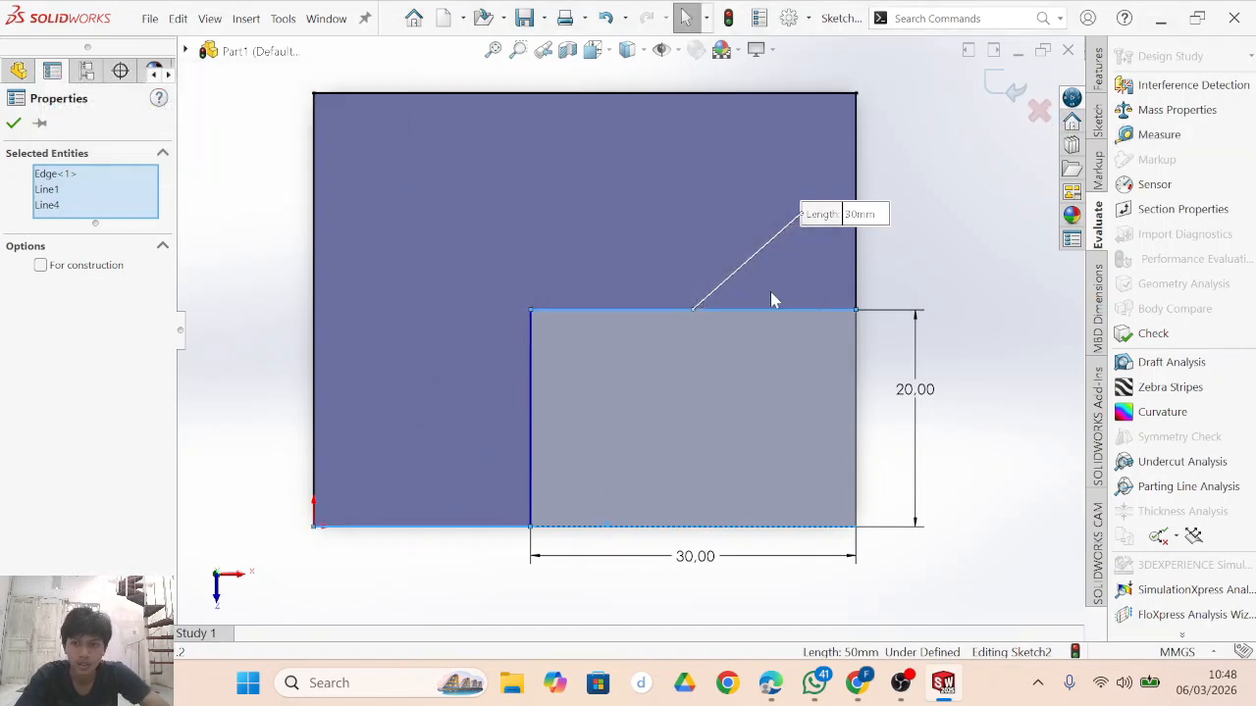
key(Delete)
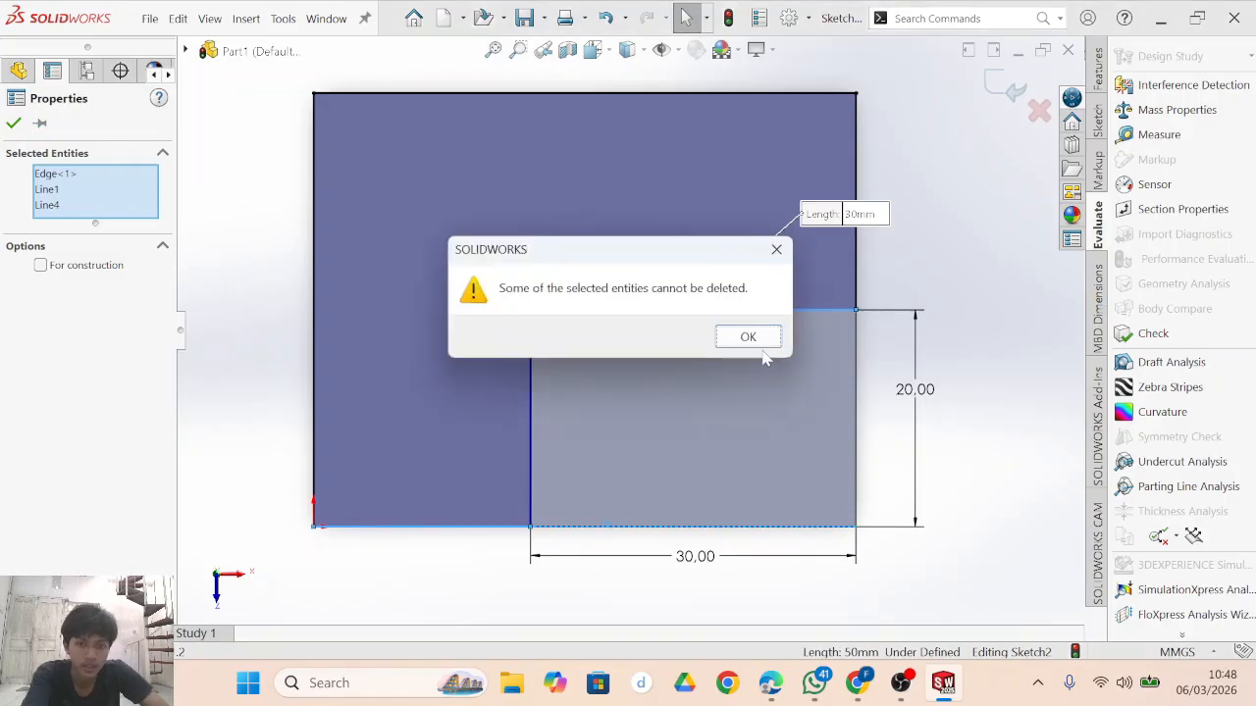
click(750, 338)
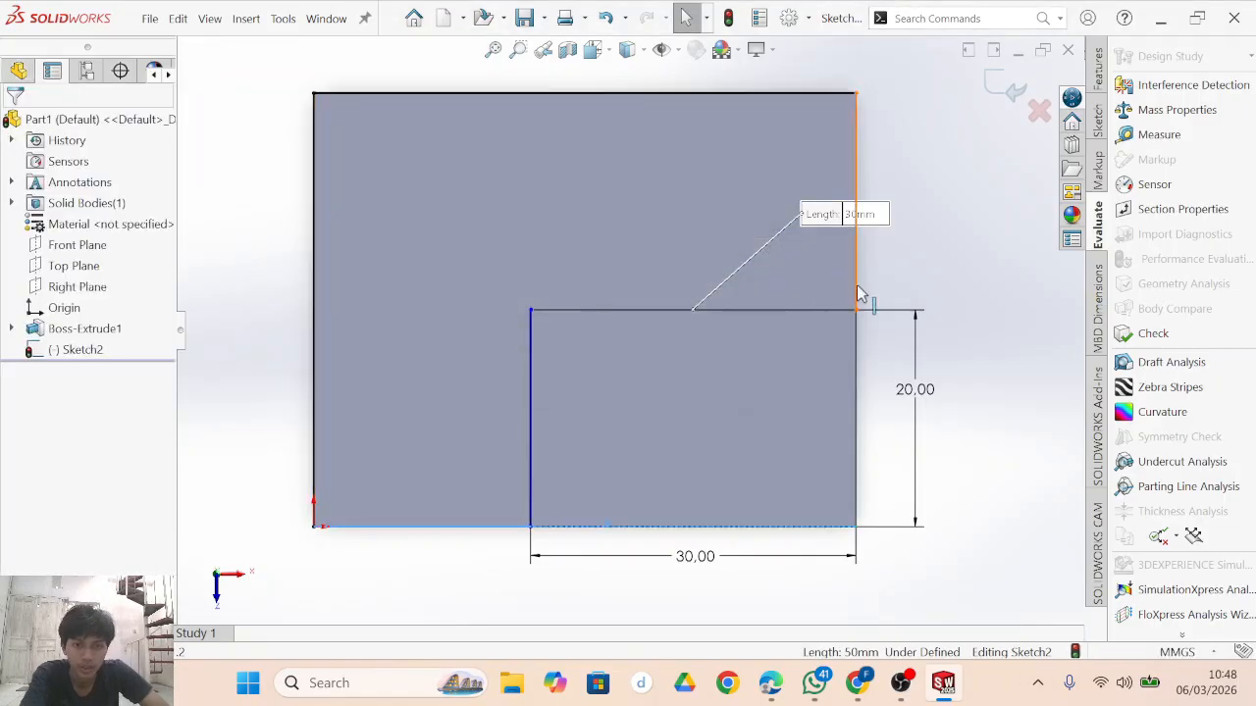
click(859, 292)
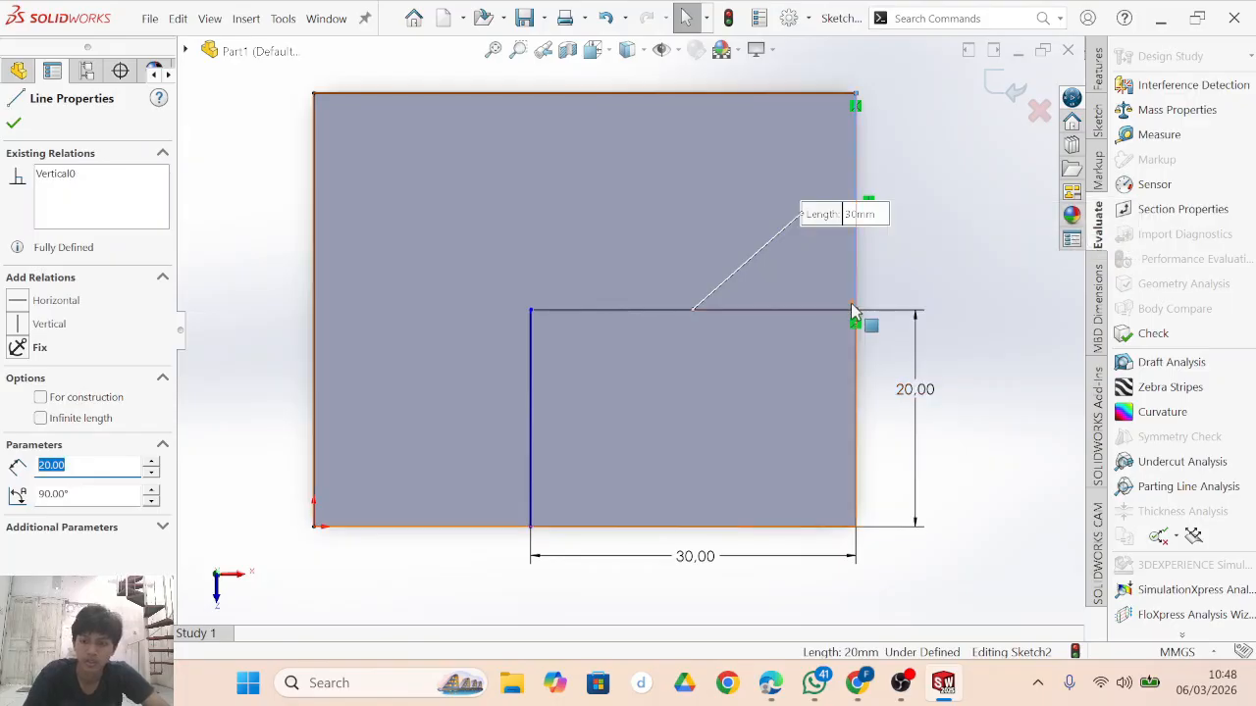
key(Escape)
key(f)
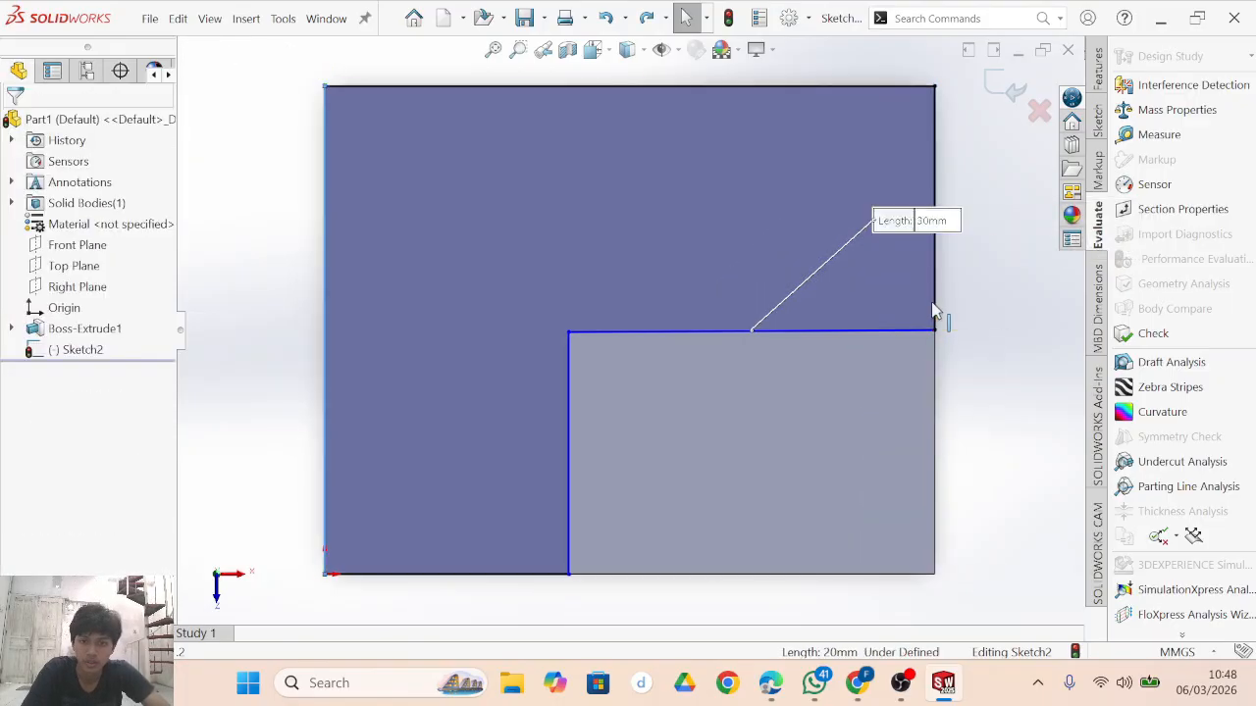
Undo the L-shaped outline sketch and the block's extrusion, back to the 50 by 40 mm base rectangle sketch.
key(ctrl+z)
key(ctrl+z)
key(ctrl+z)
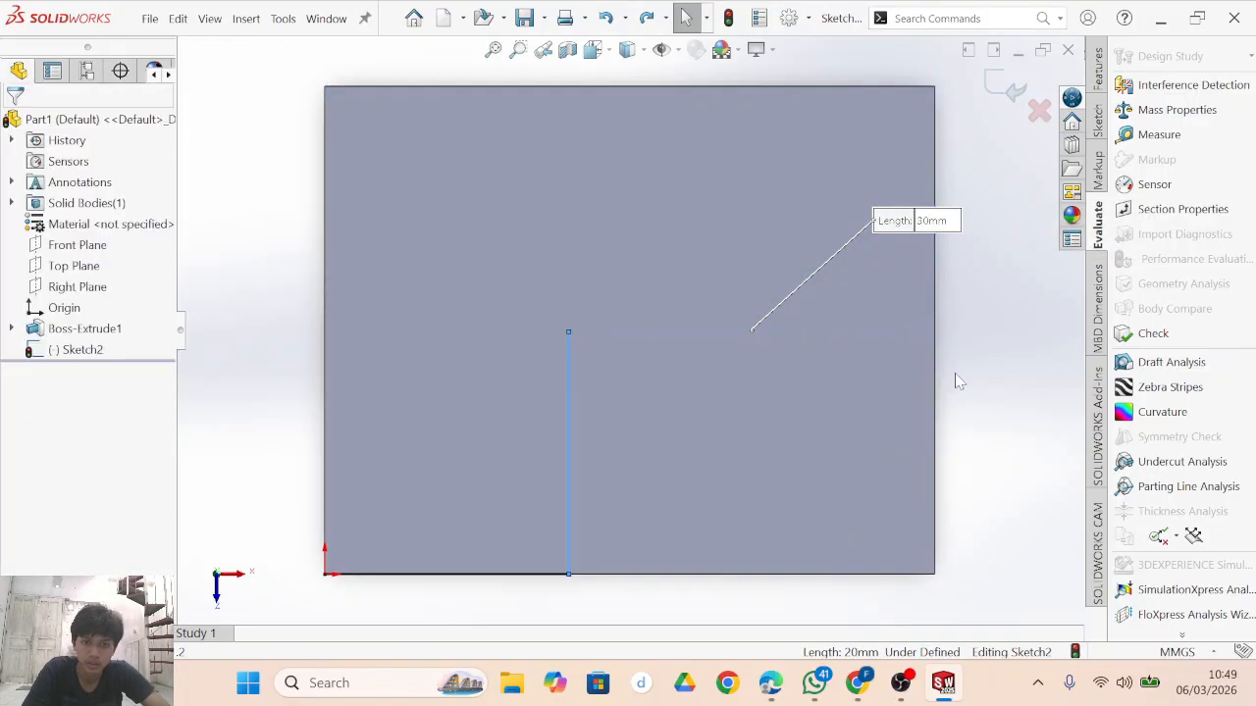
key(ctrl+z)
key(ctrl+z)
key(ctrl+z)
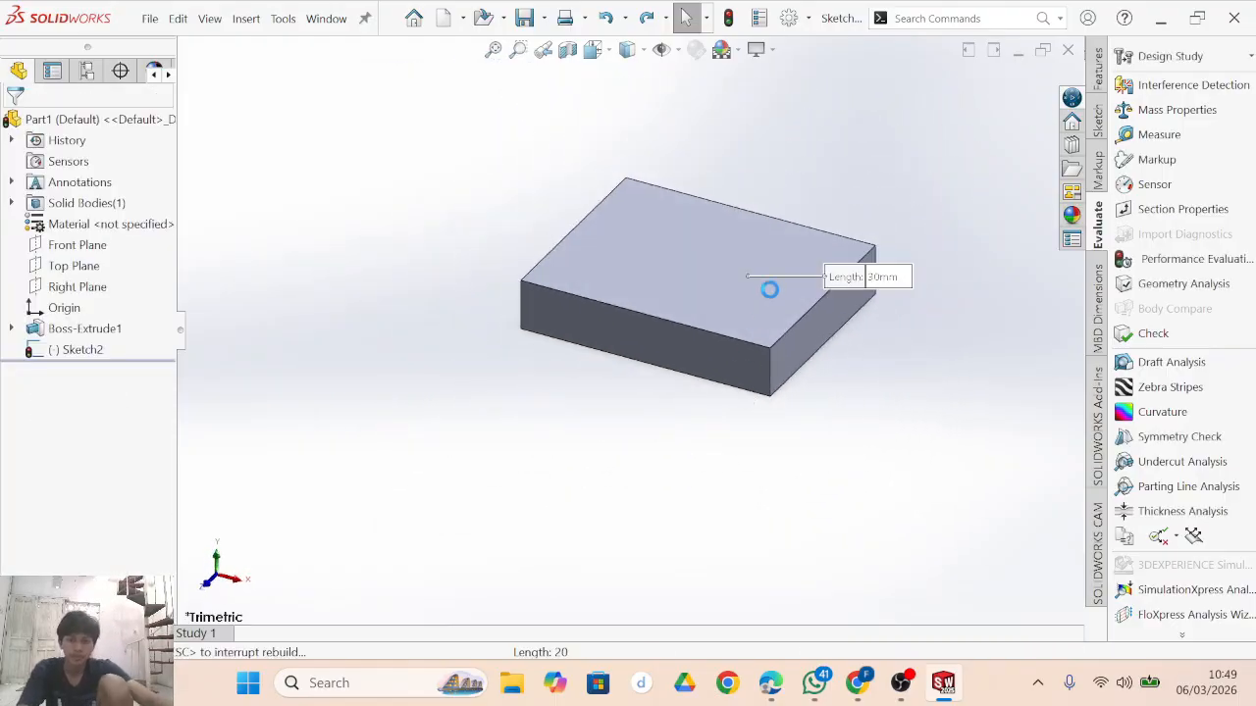
key(ctrl+z)
key(ctrl+z)
key(ctrl+z)
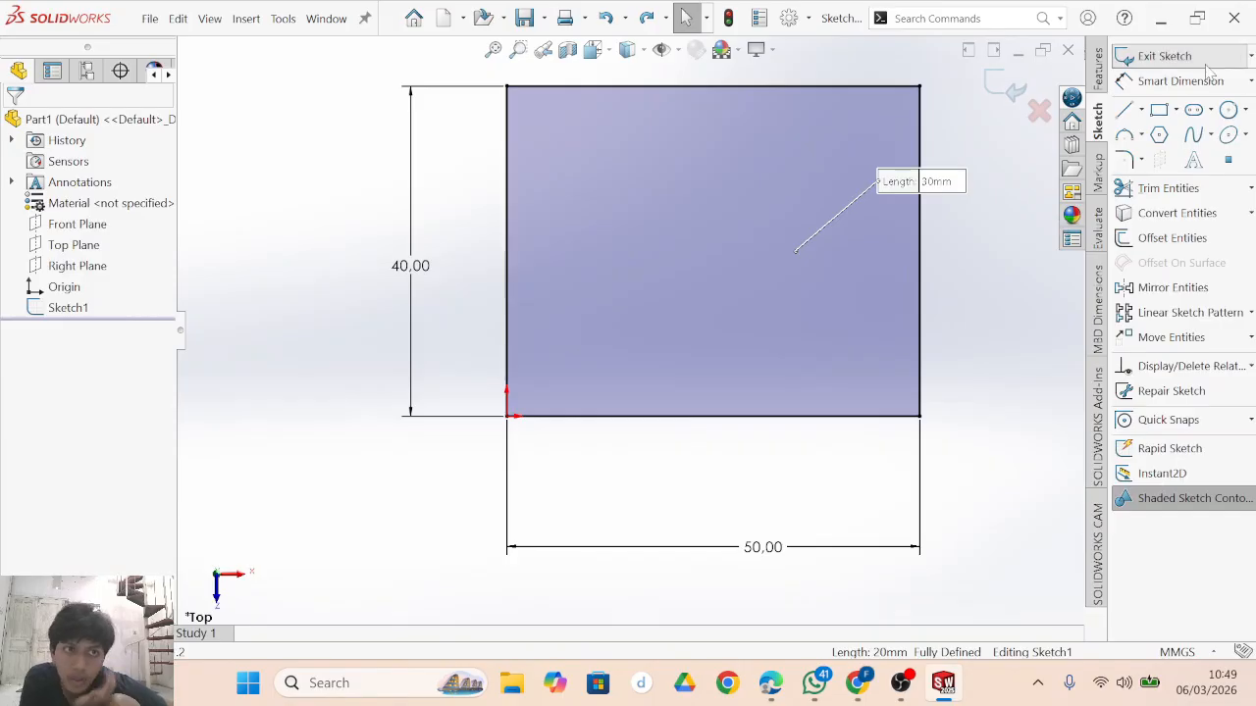
Extrude the 50 by 40 mm base rectangle 10 mm as a blind boss.
click(1097, 74)
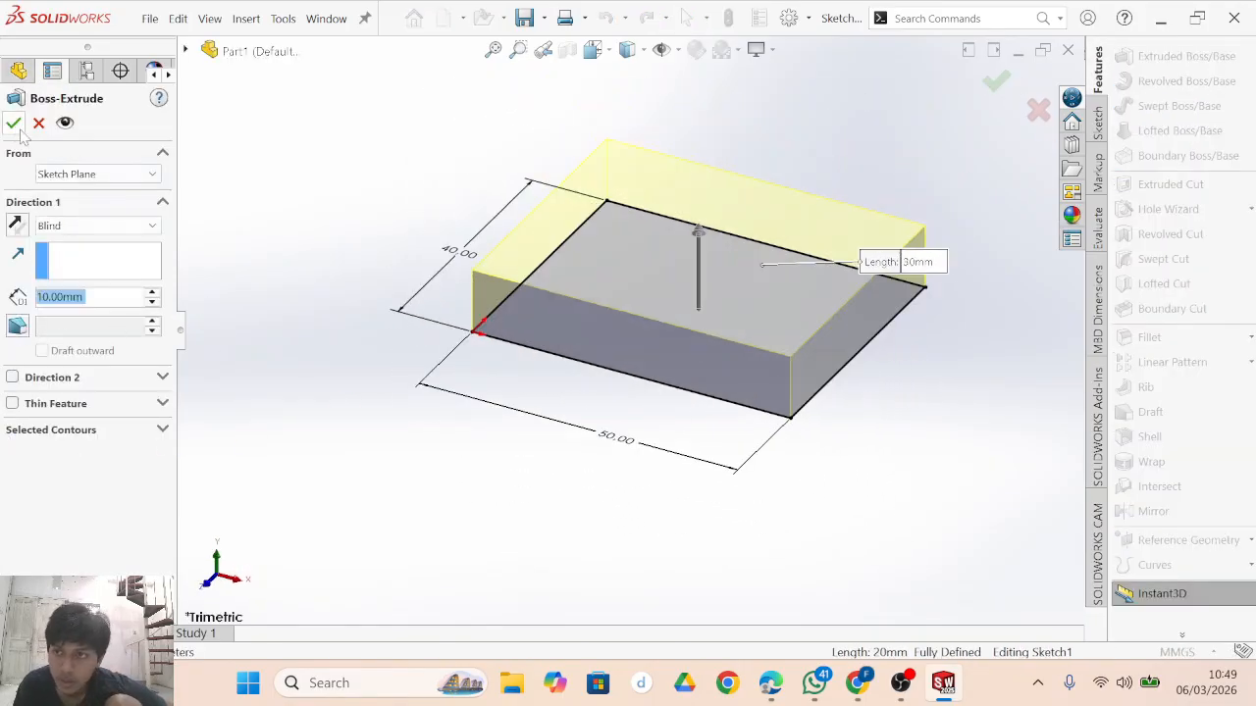
click(13, 123)
On the block's top face, sketch a closed L-shaped outline from the origin along its edges, leaving out a corner about 30 by 20 mm.
click(624, 281)
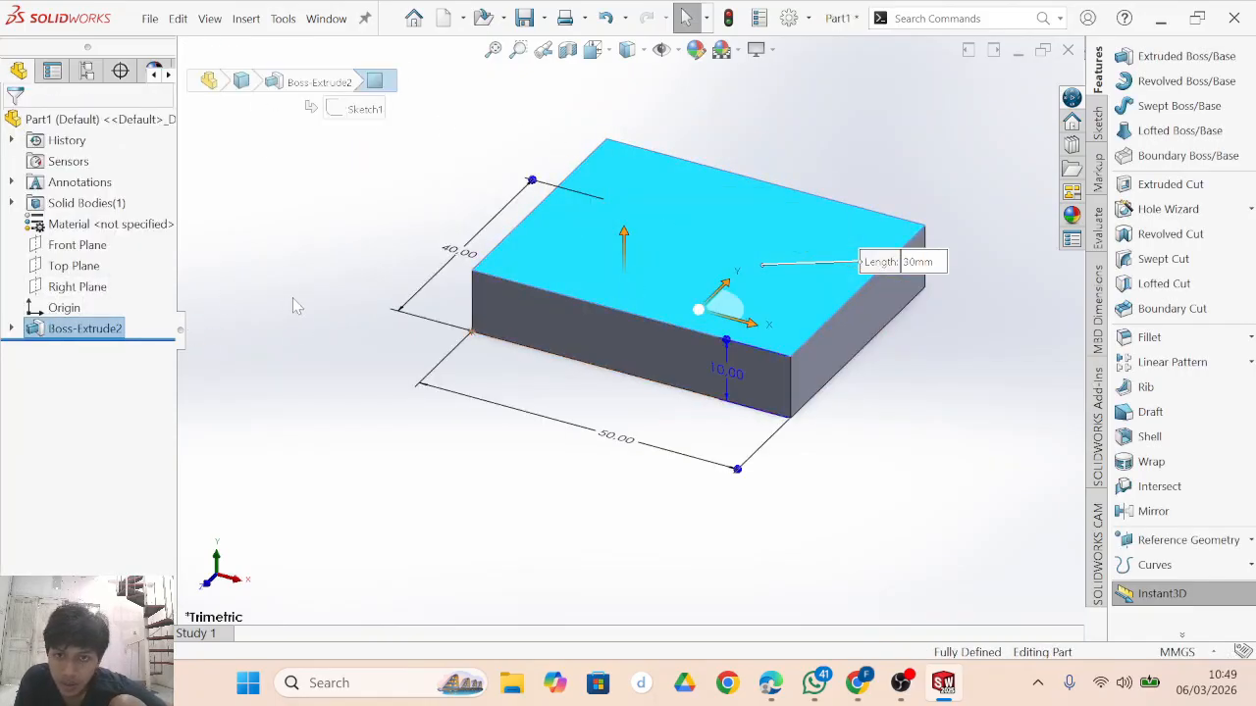
right_click(665, 290)
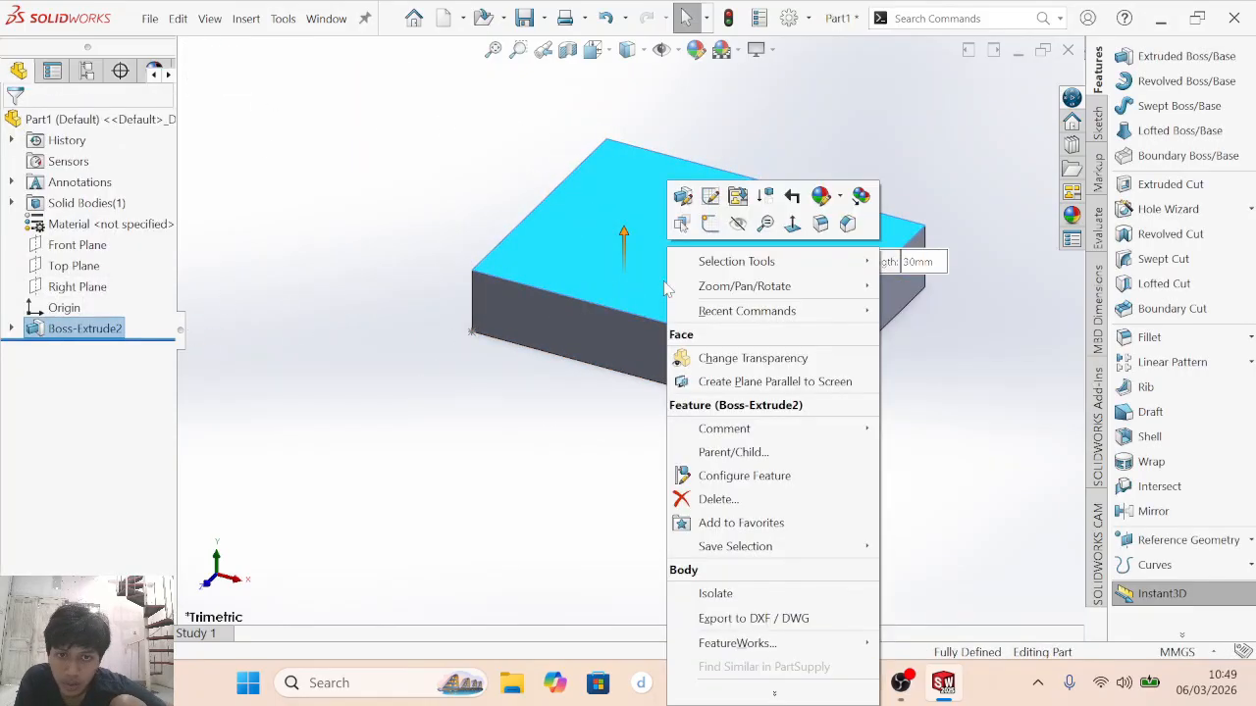
click(792, 224)
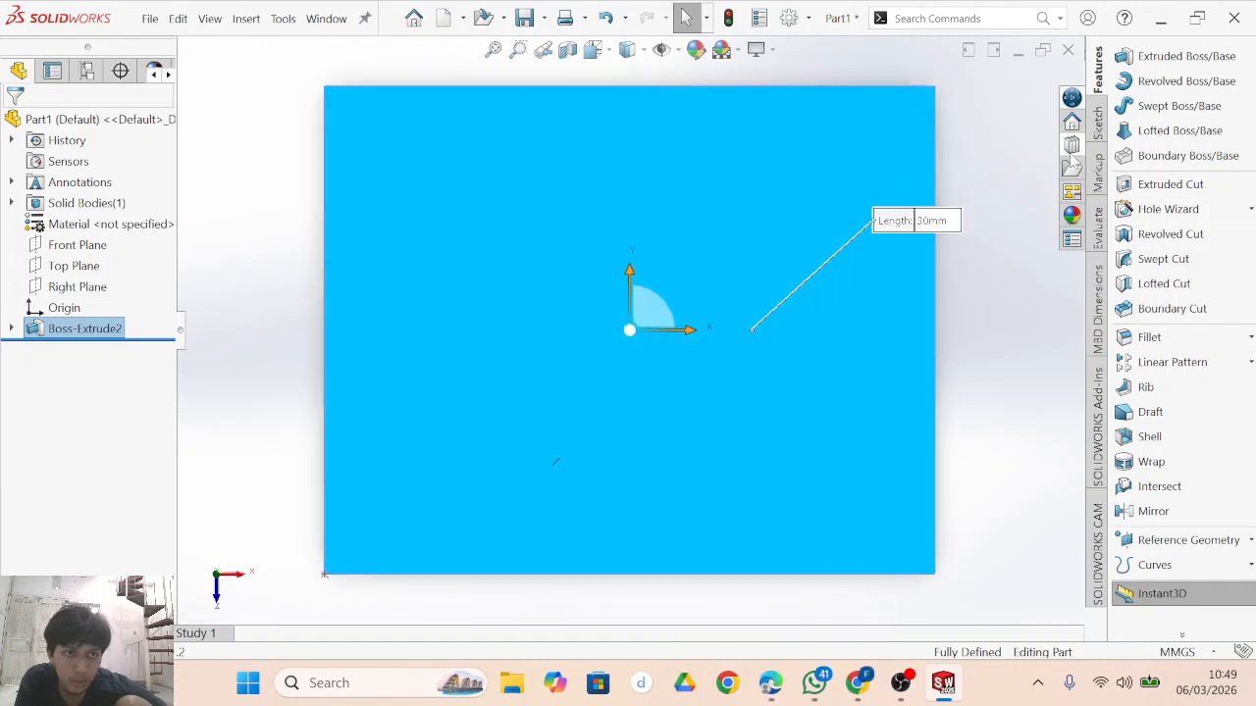
click(1097, 123)
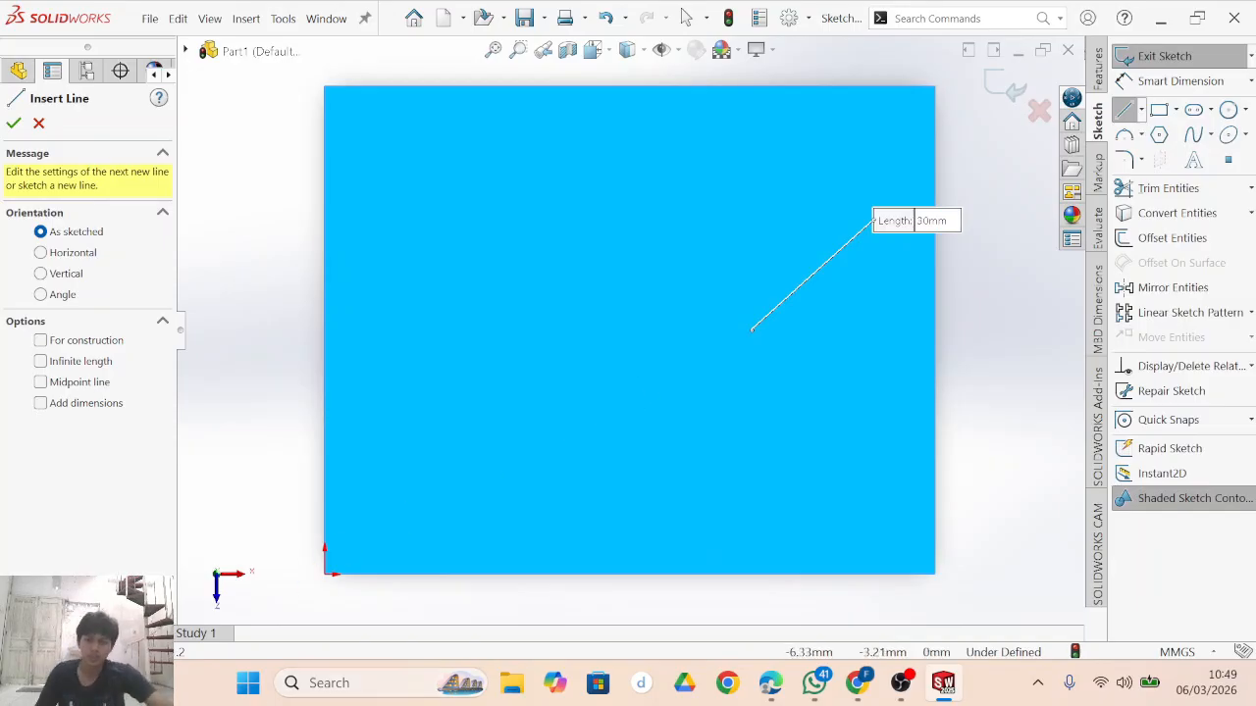
click(325, 574)
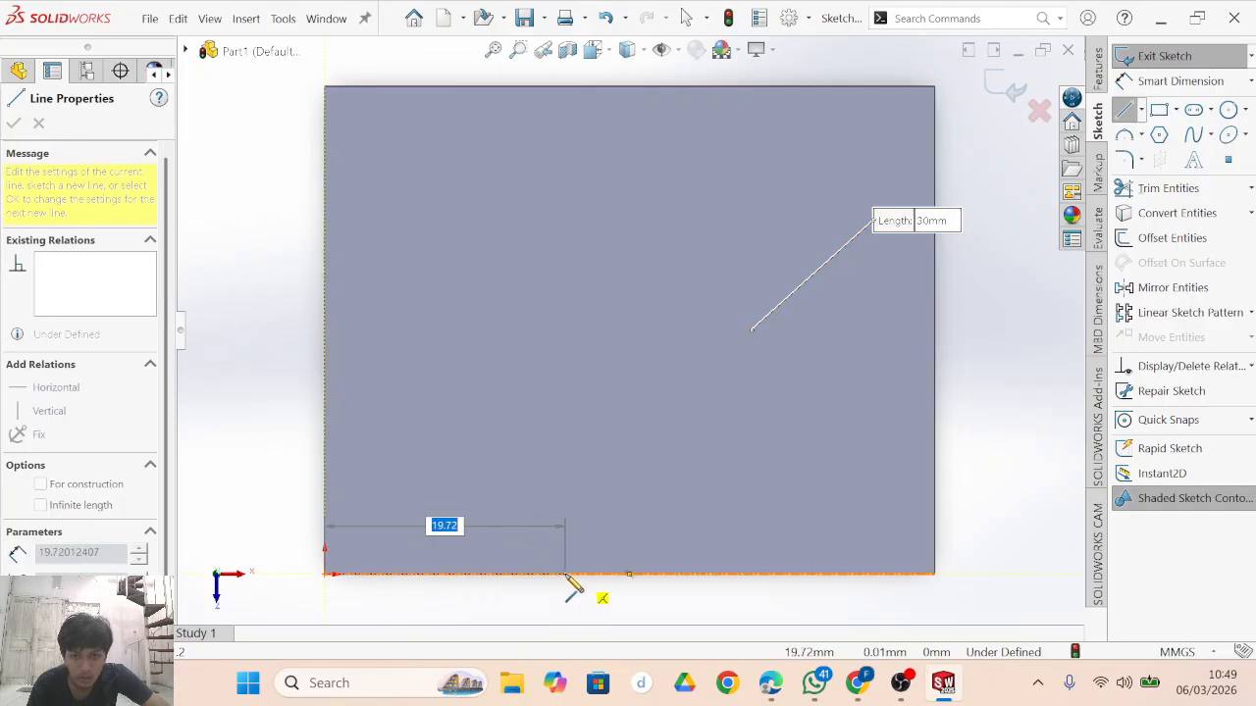
click(565, 574)
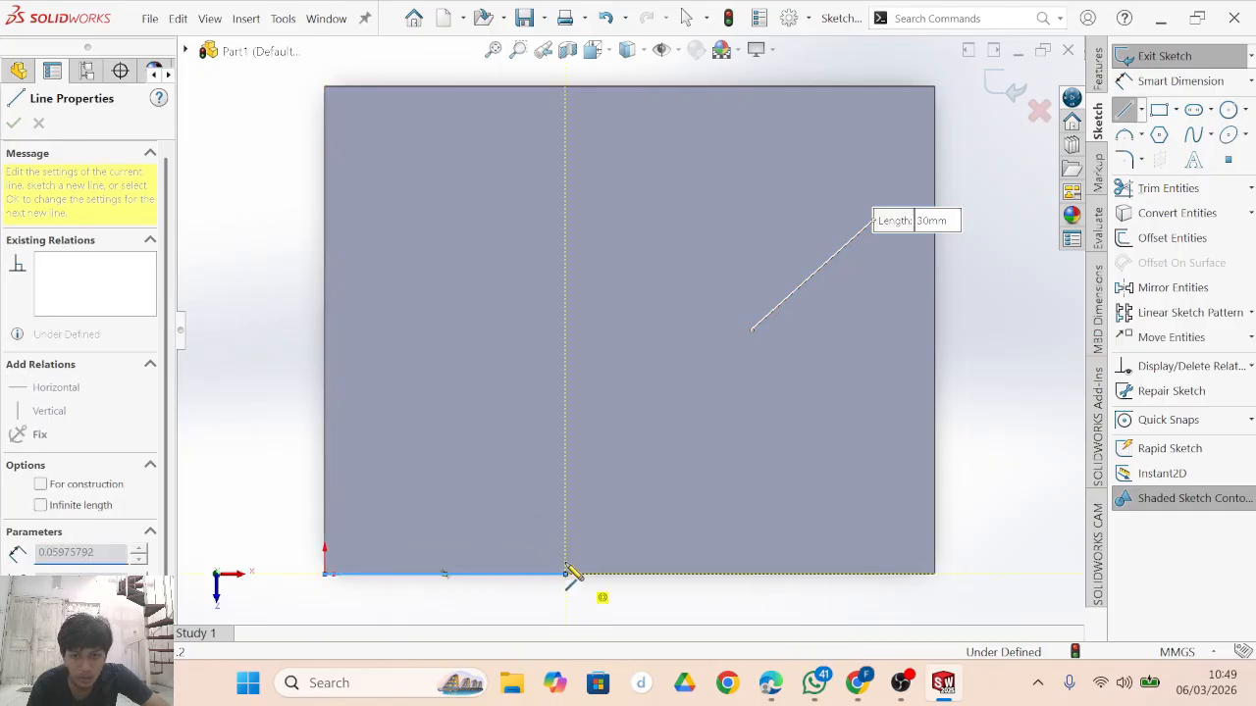
click(566, 324)
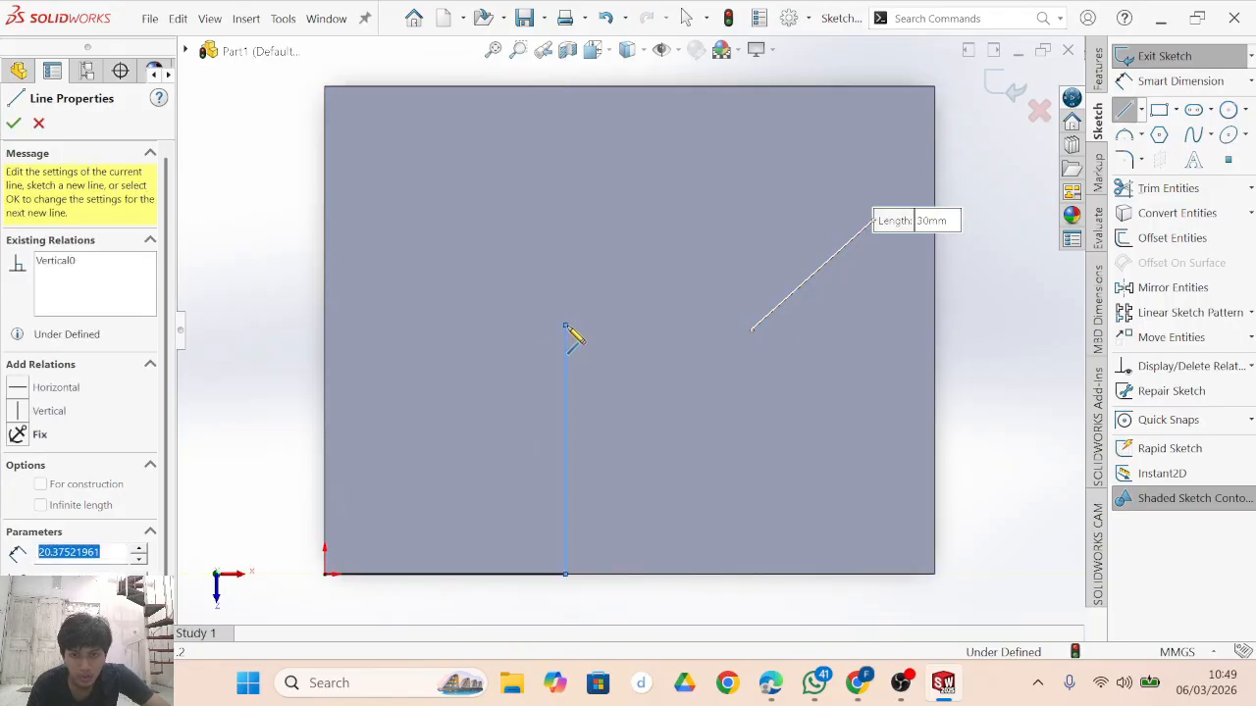
click(934, 325)
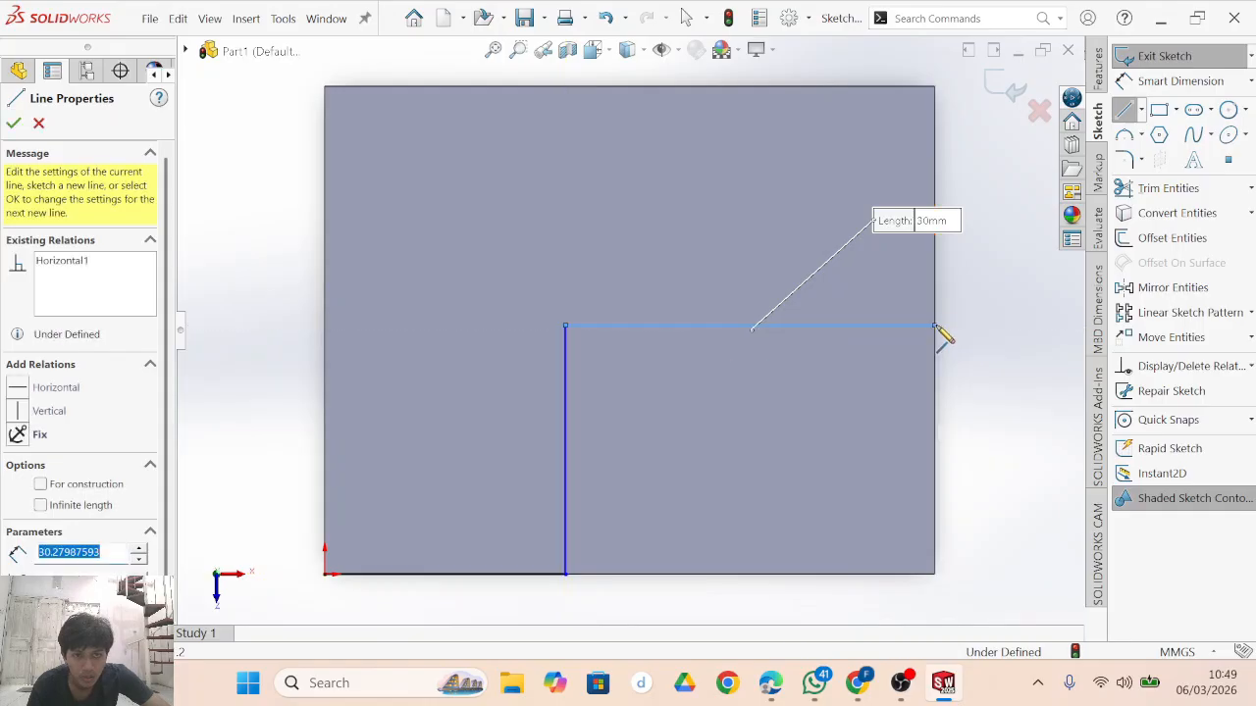
click(937, 89)
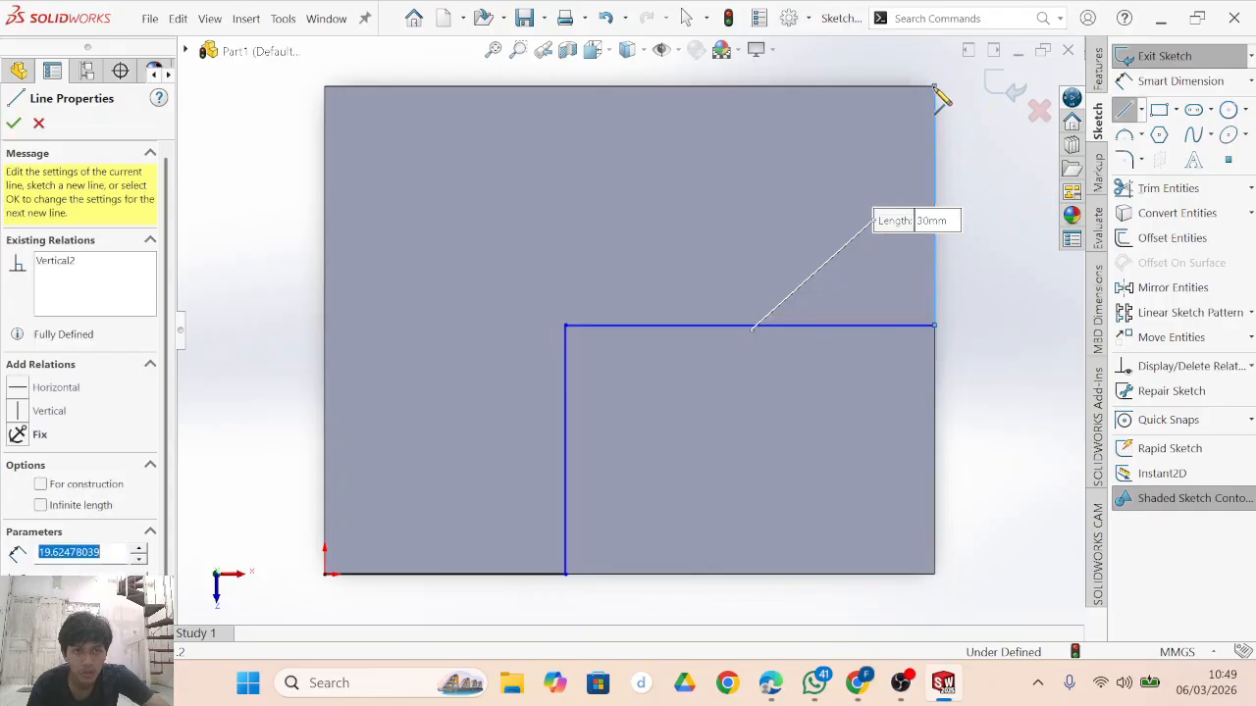
click(325, 86)
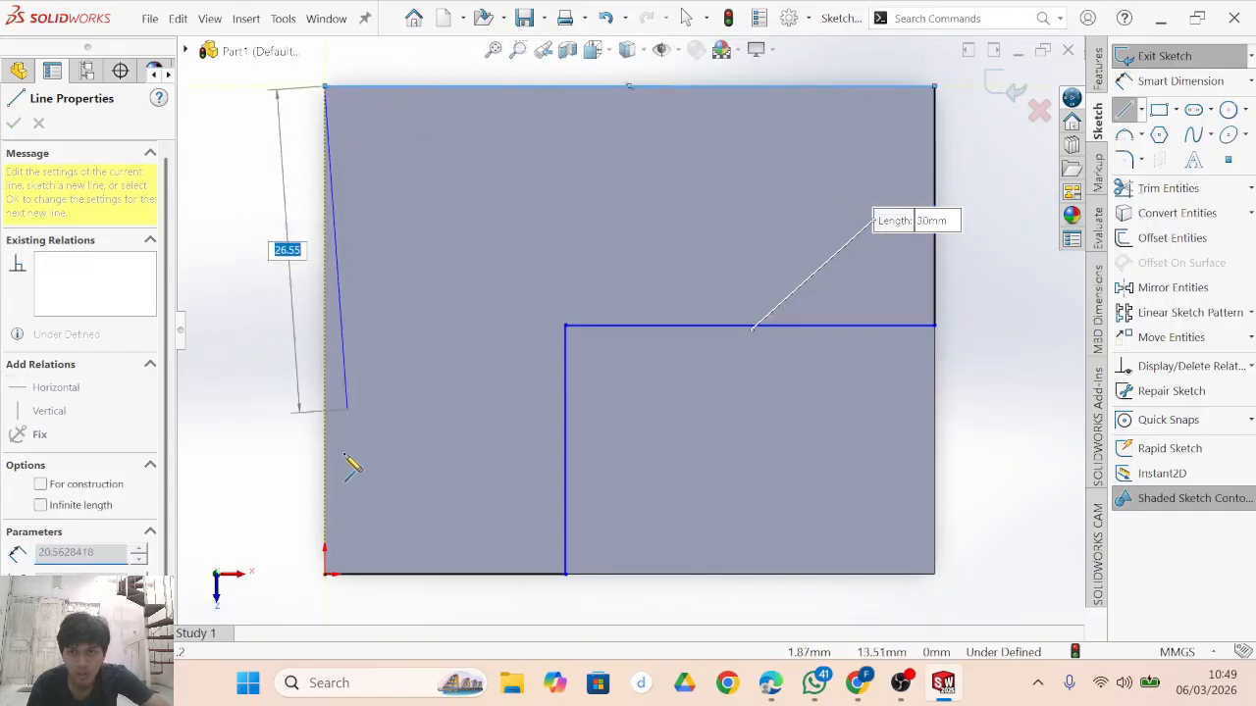
click(327, 574)
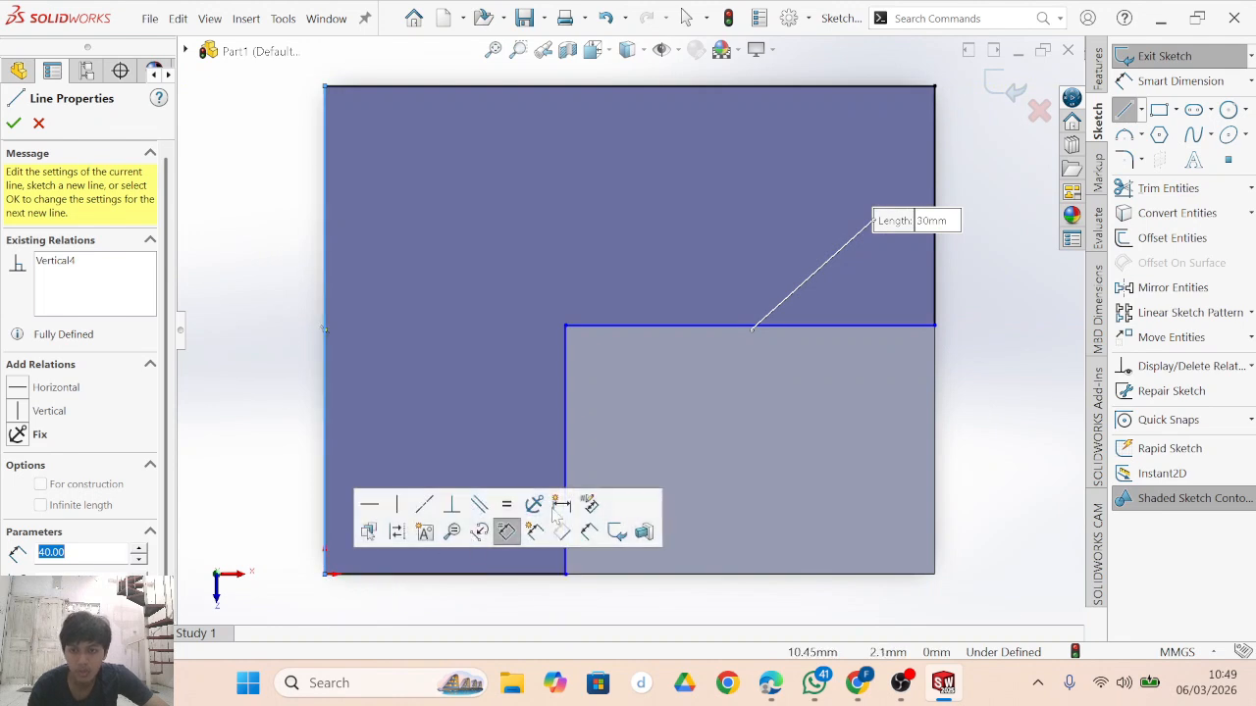
Dimension the left-out corner of the L-shaped outline to 30 mm wide and 20 mm high.
click(1138, 82)
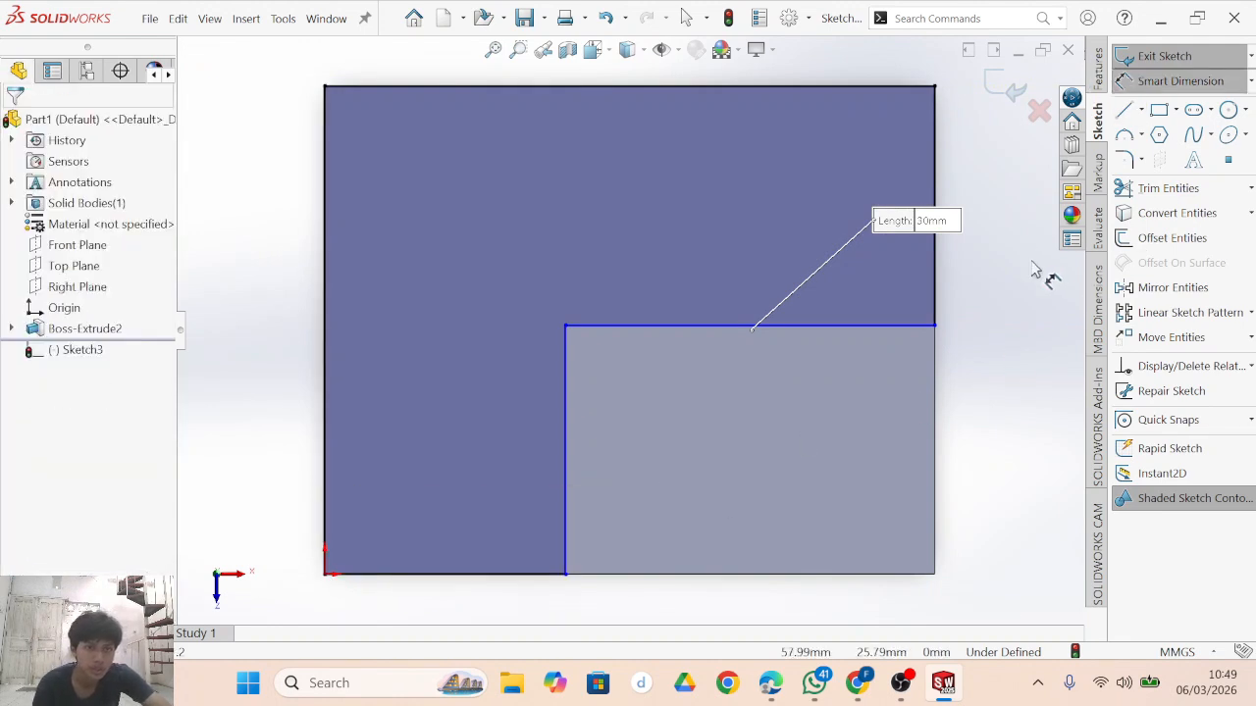
click(835, 574)
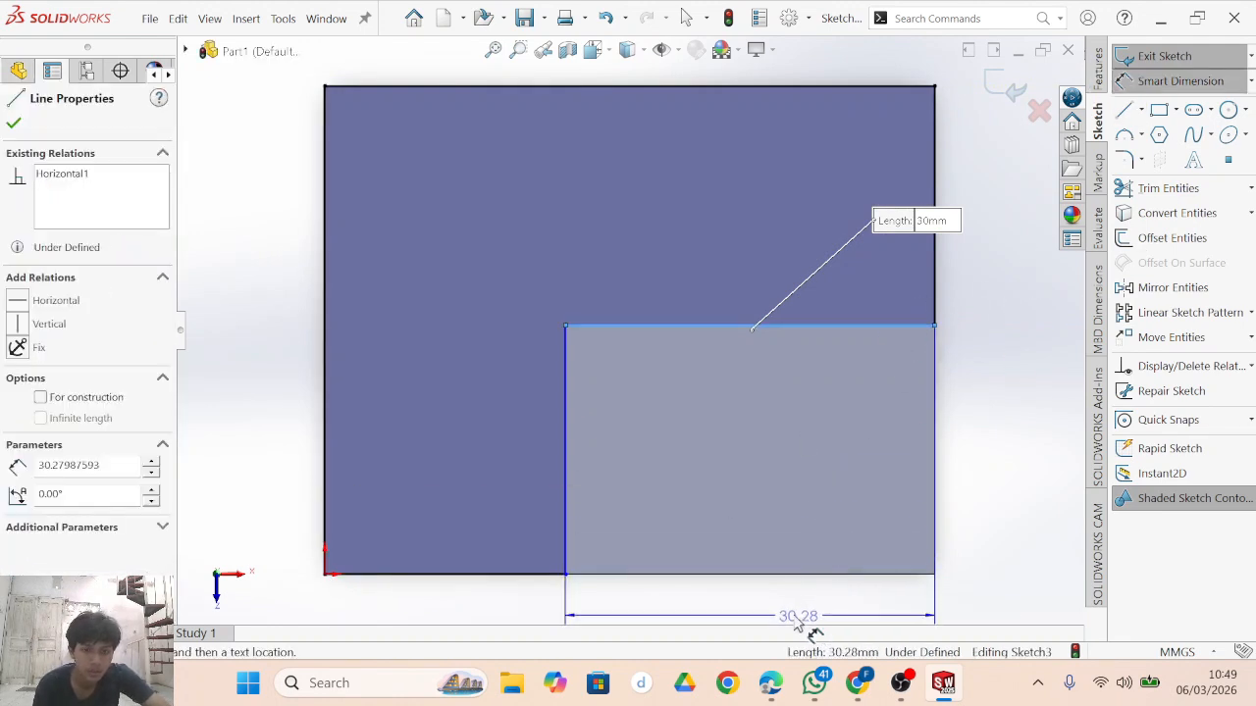
click(791, 612)
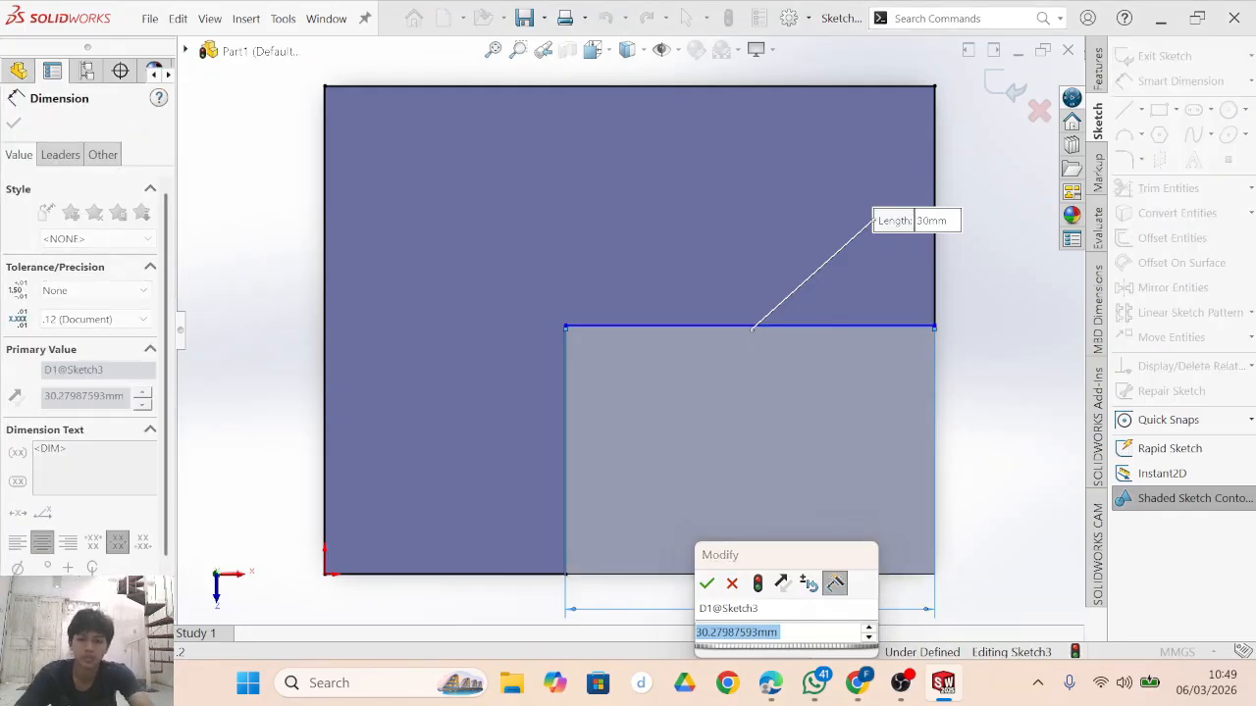
text(30)
key(Return)
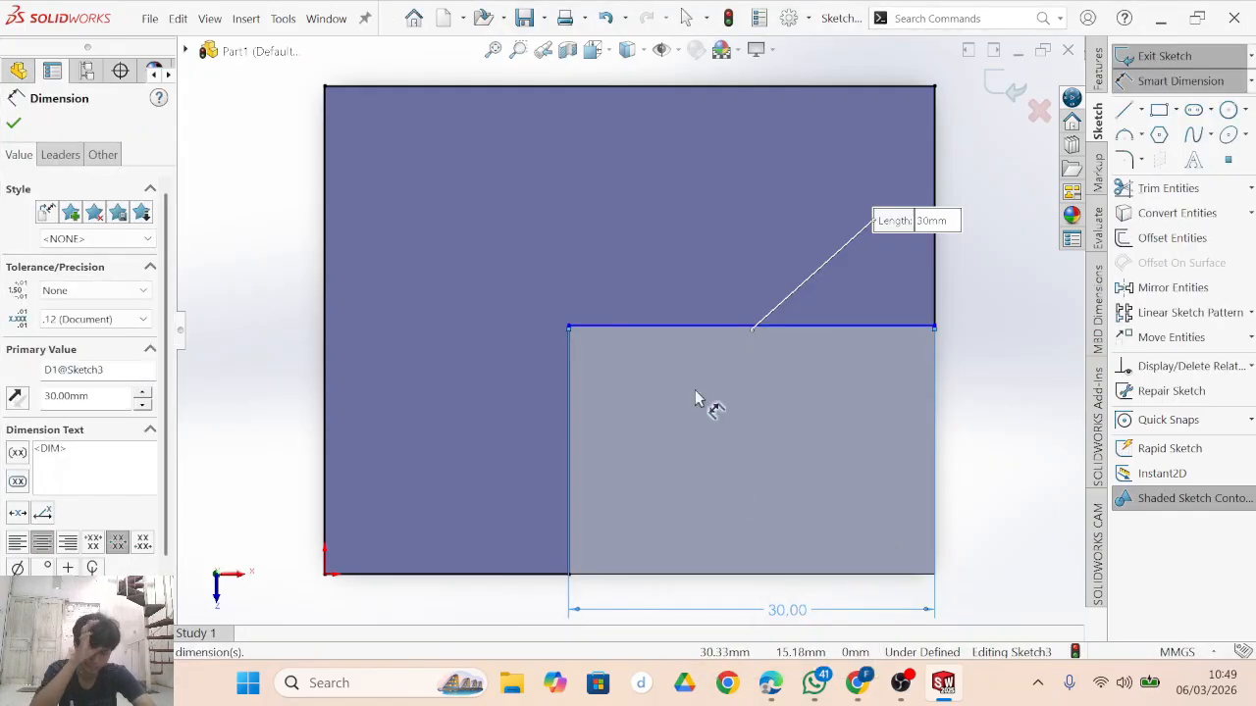
click(574, 475)
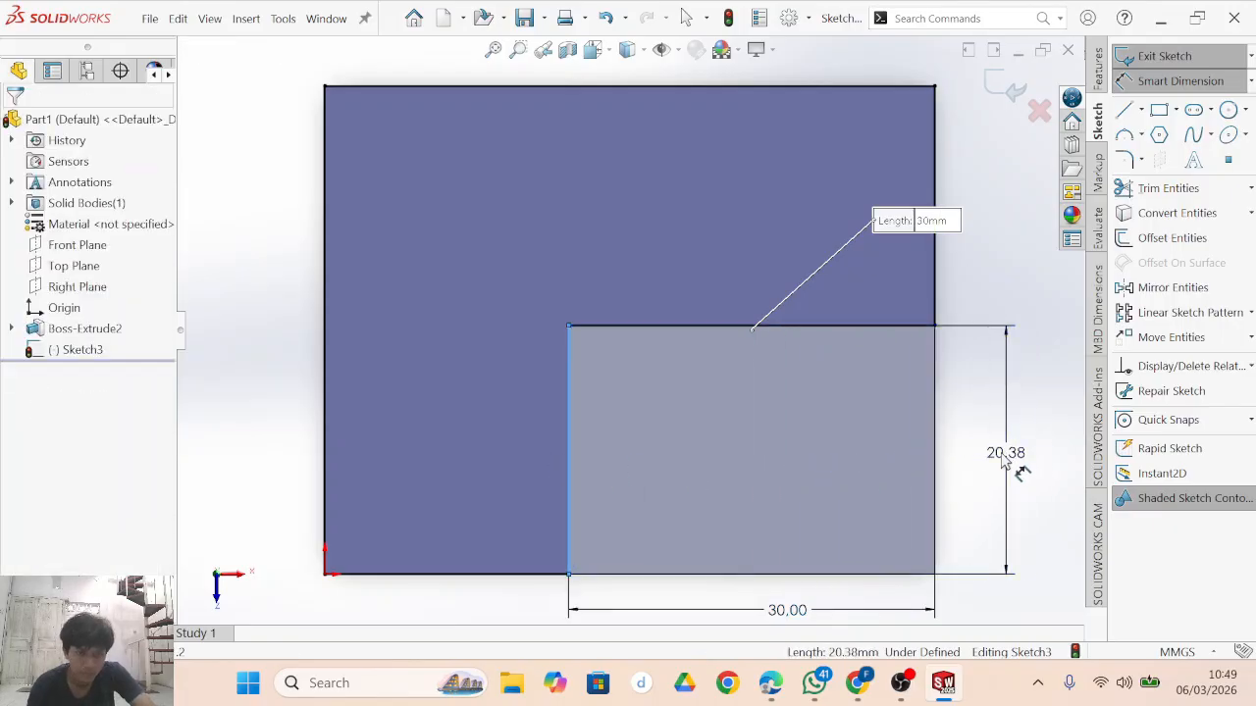
click(1004, 463)
text(20)
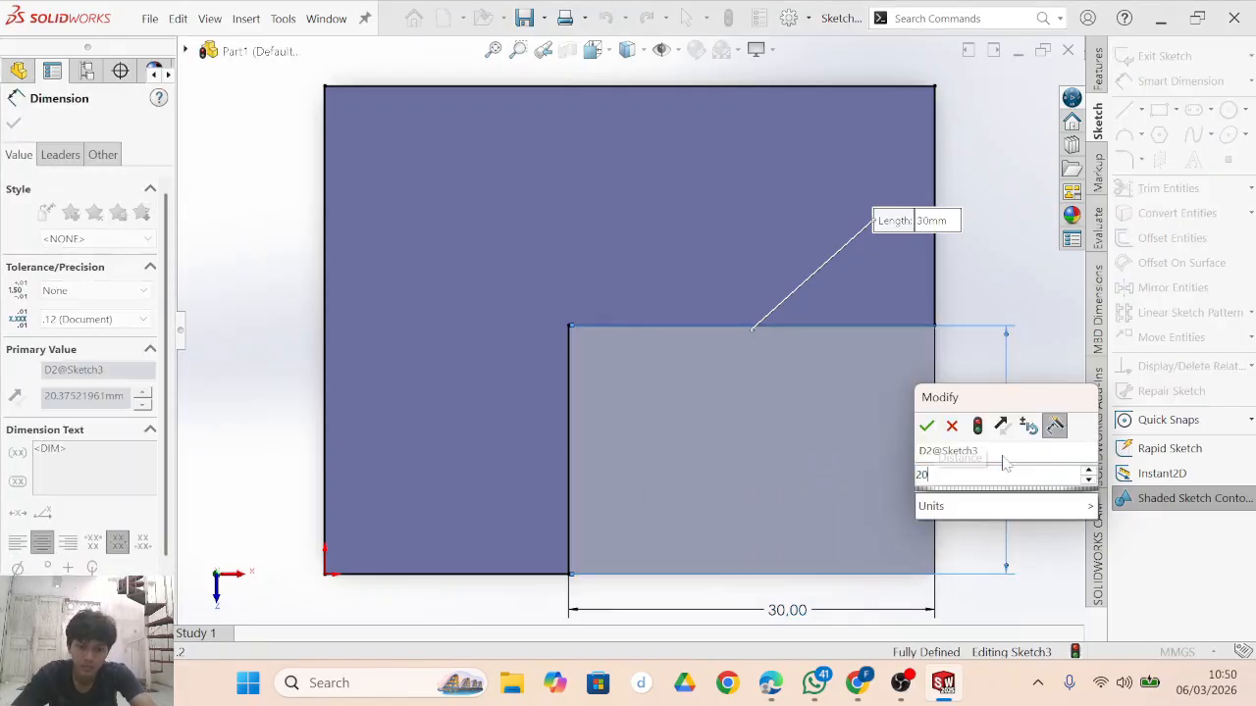
key(Return)
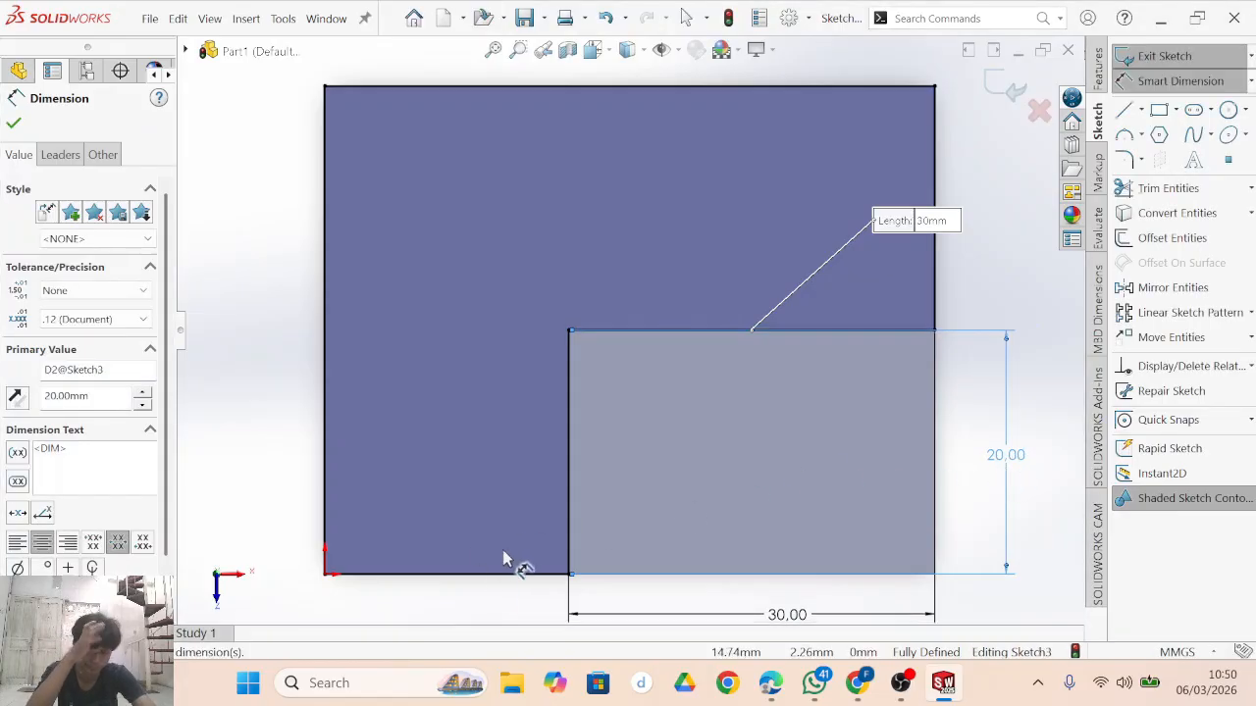
key(Escape)
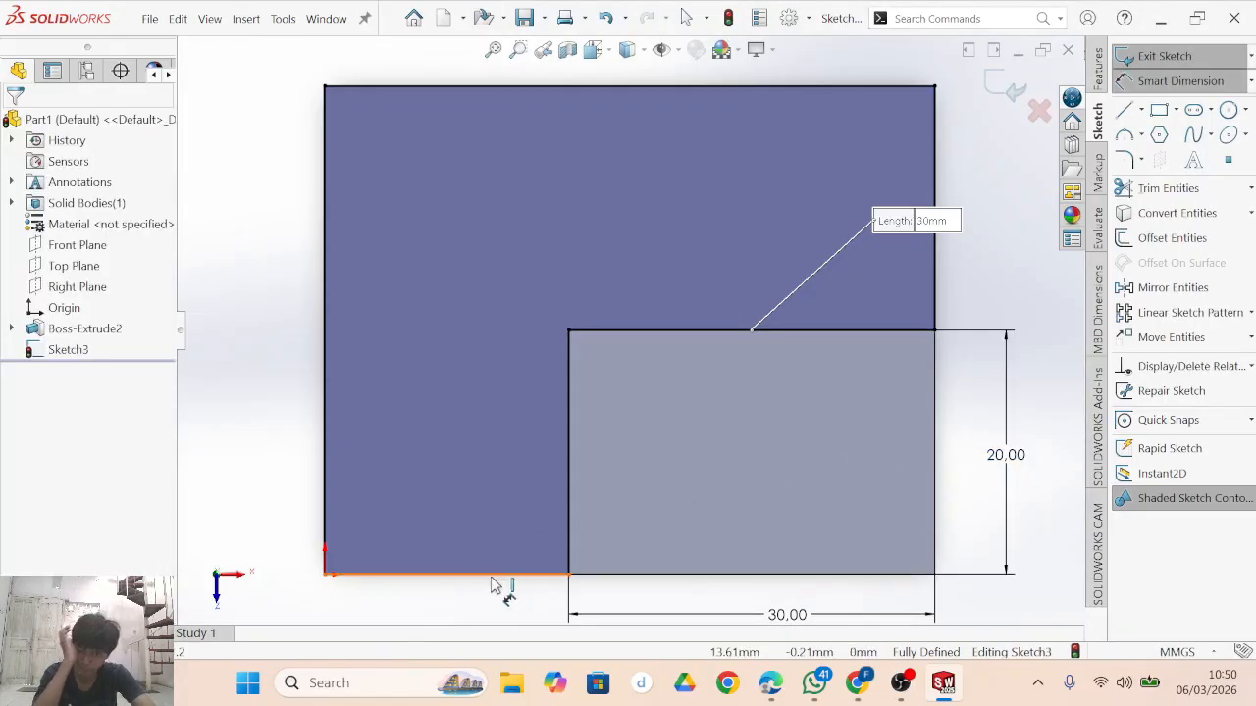
click(494, 584)
key(Escape)
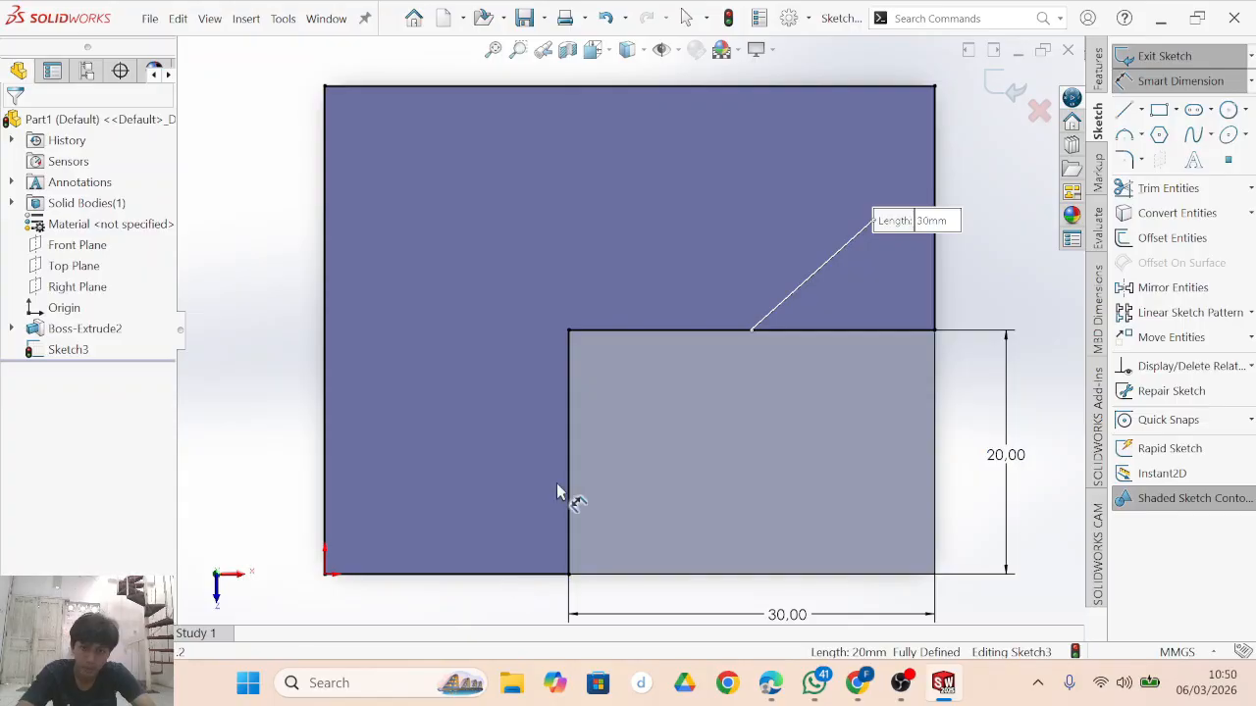
click(934, 293)
key(Escape)
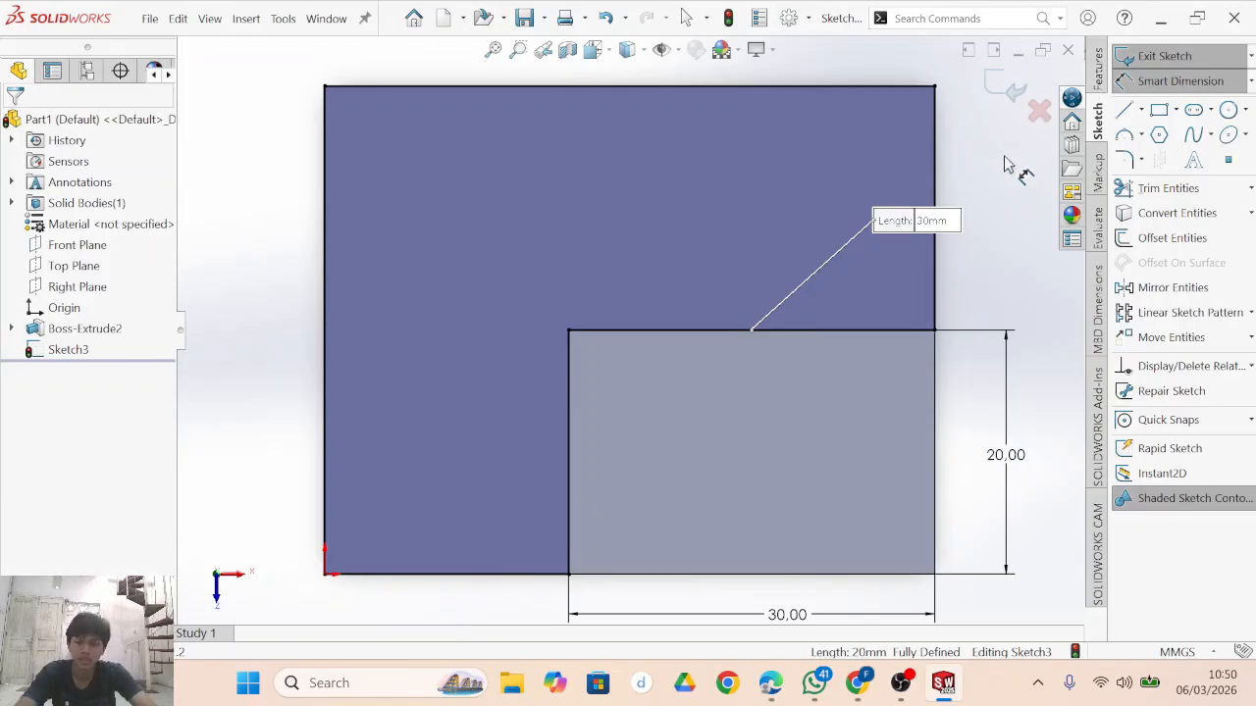
key(Escape)
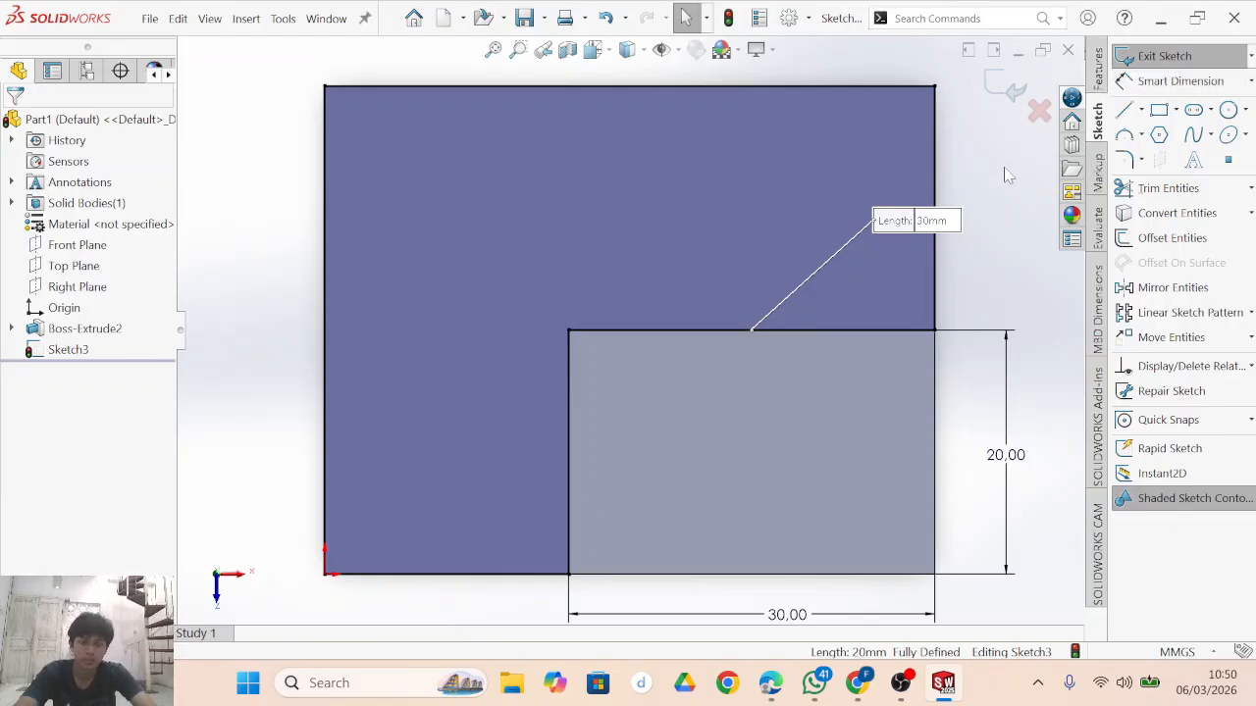
Extrude the L-shaped contour 10 mm upward as a blind boss merged with the base block.
click(517, 250)
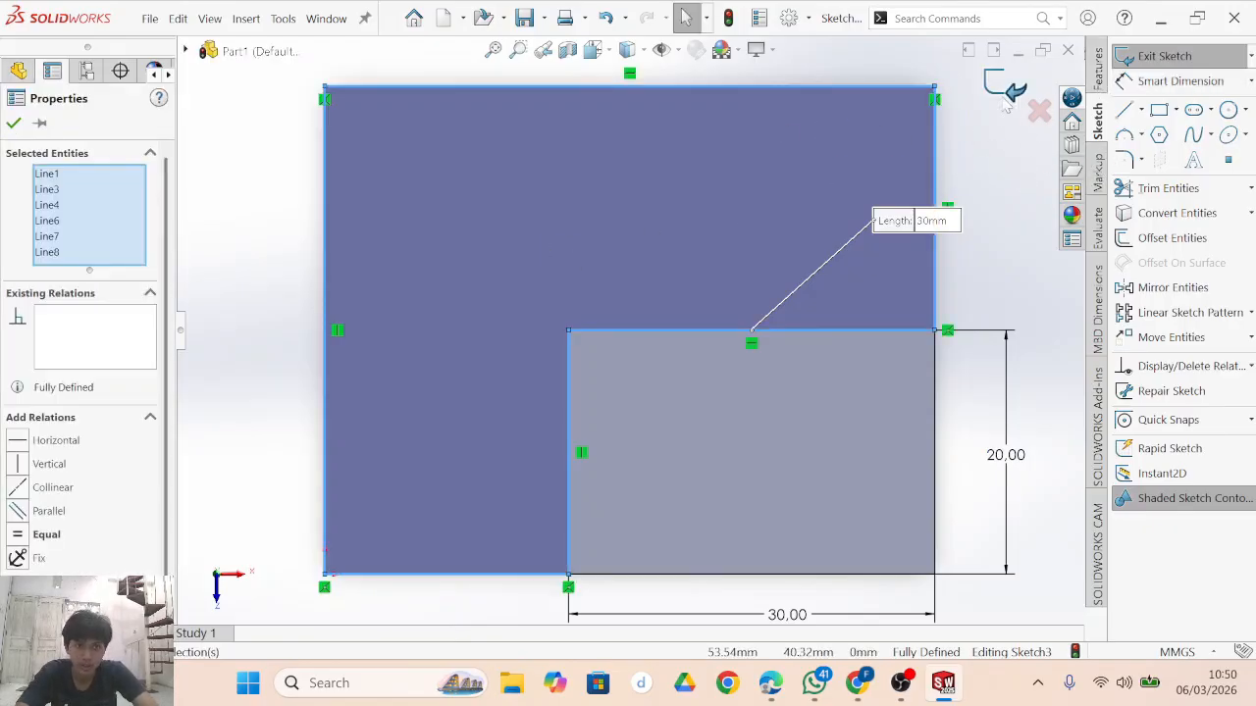
click(1098, 75)
click(1138, 56)
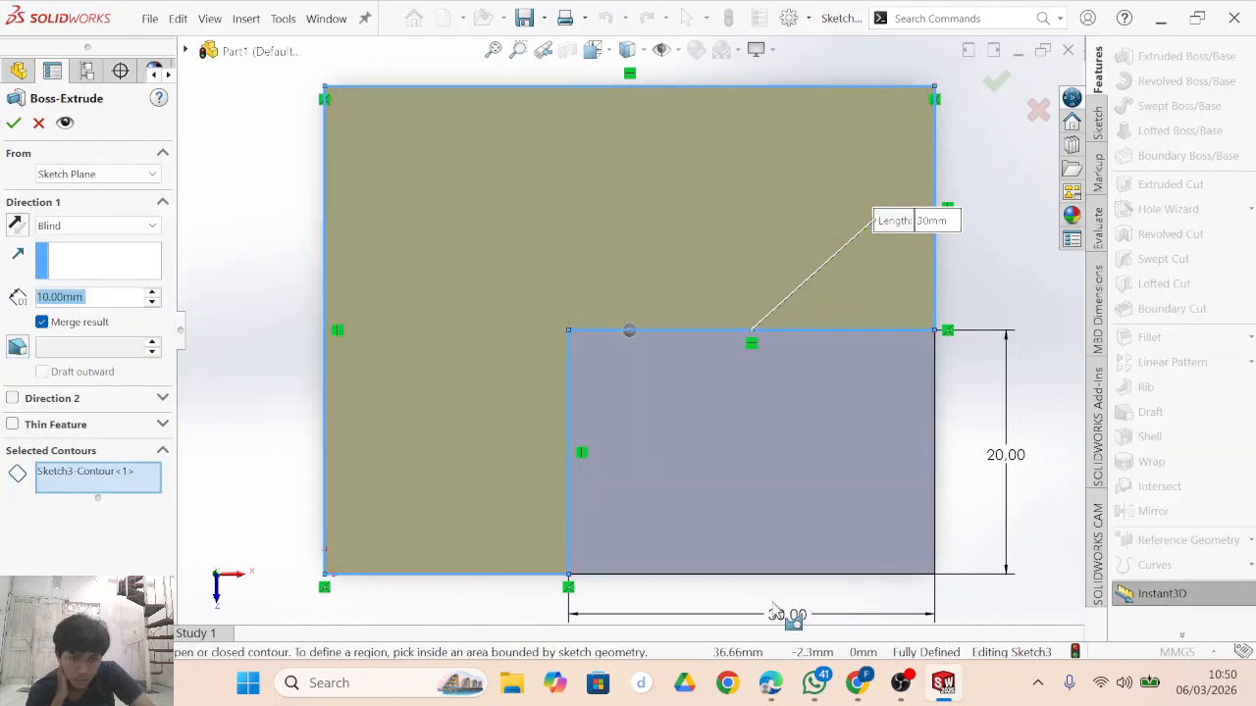
middle_drag(776, 597, 729, 360)
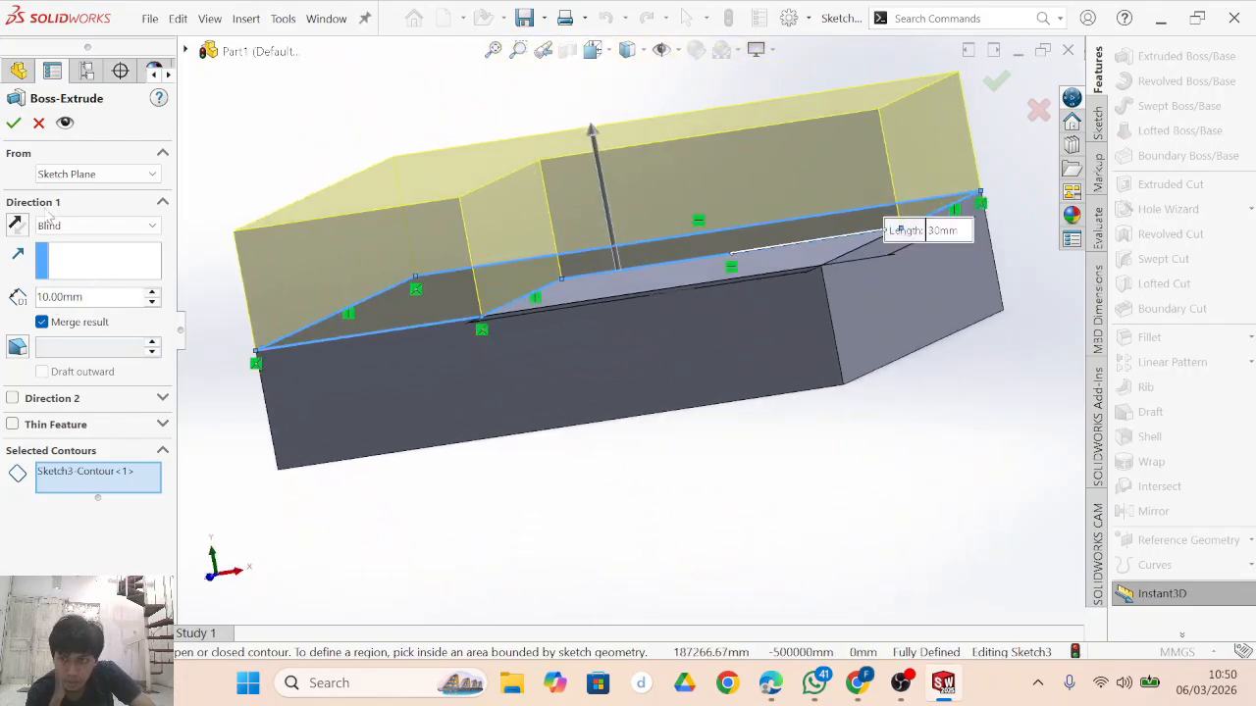
click(13, 127)
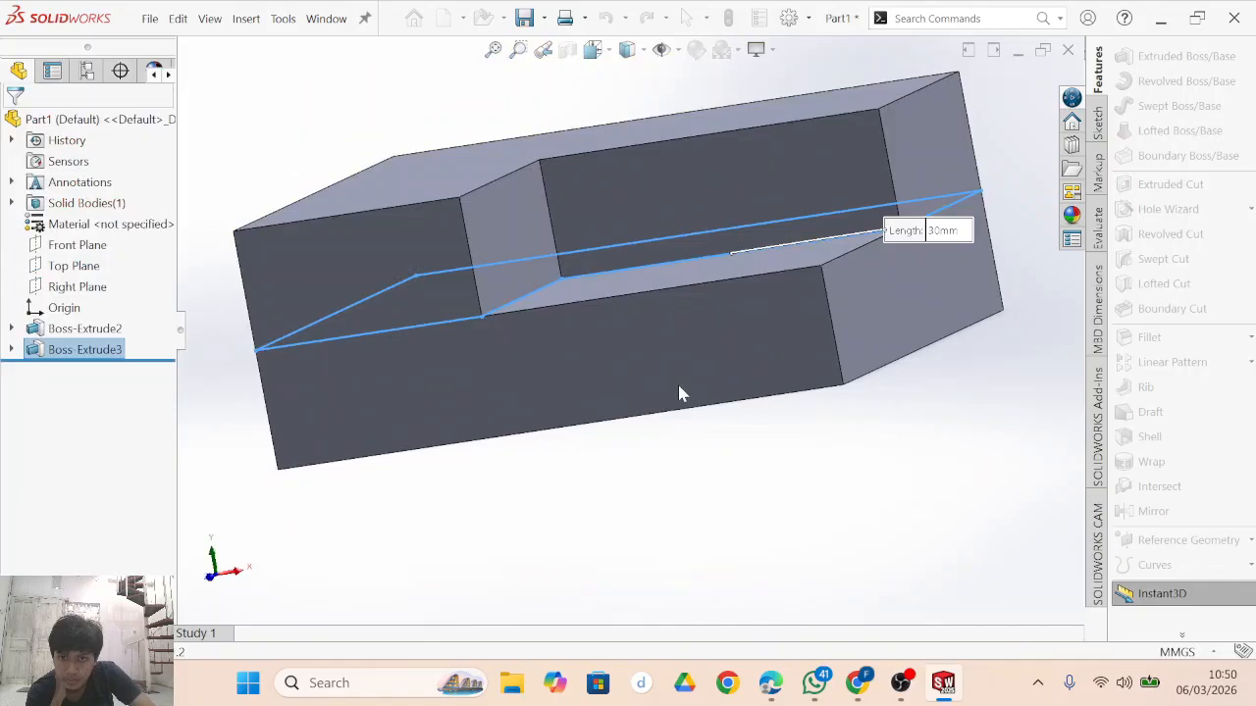
On the L-shaped step's top face, sketch a closed square about 20 by 20 mm in the outer corner where the two arms meet, following figure A.
click(472, 155)
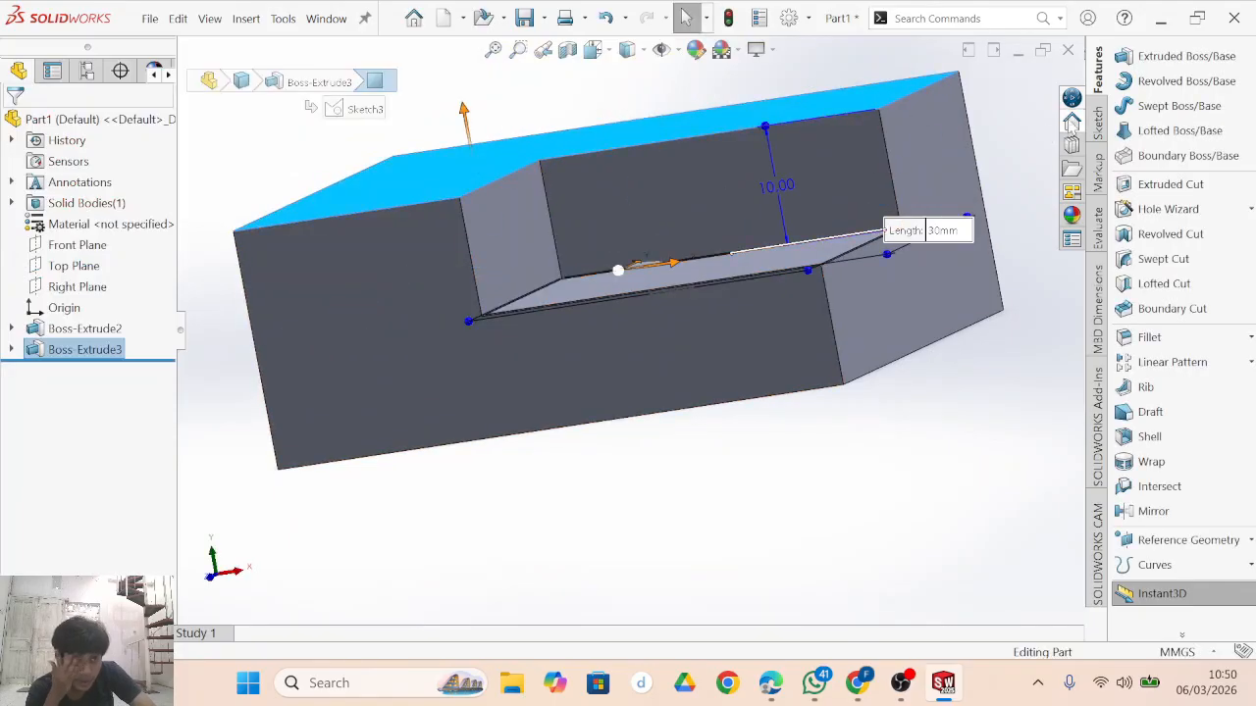
right_click(511, 150)
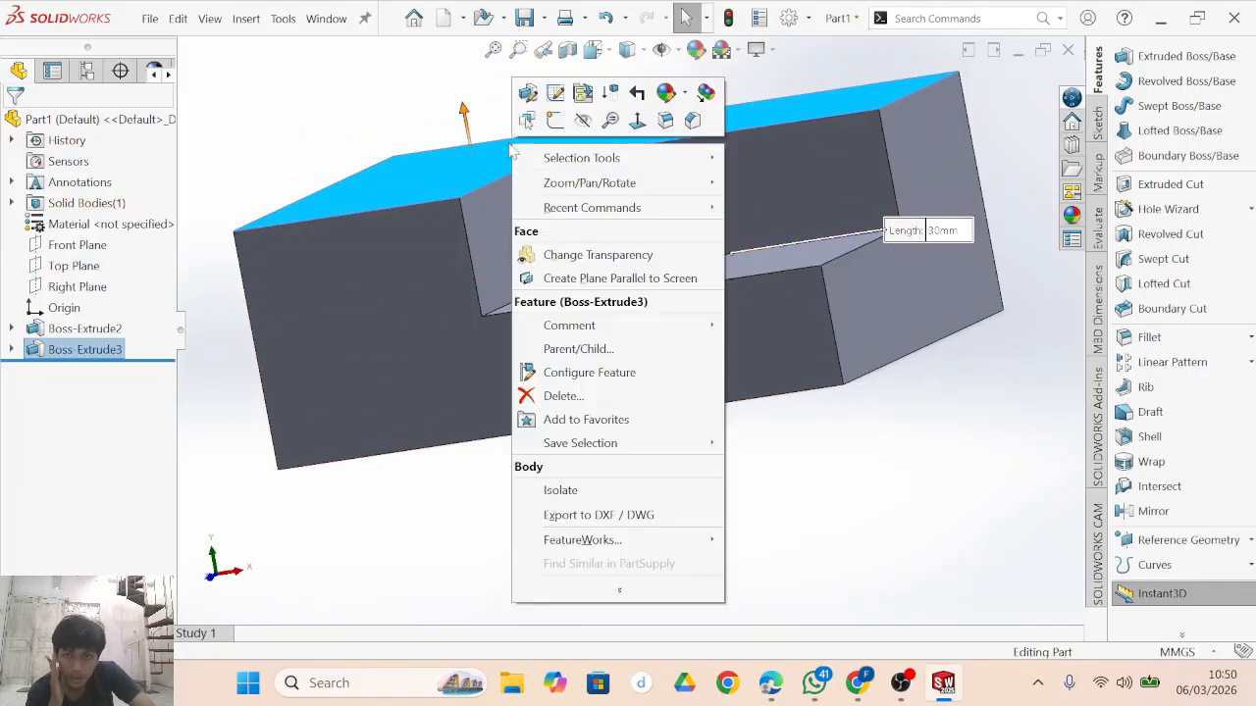
click(638, 119)
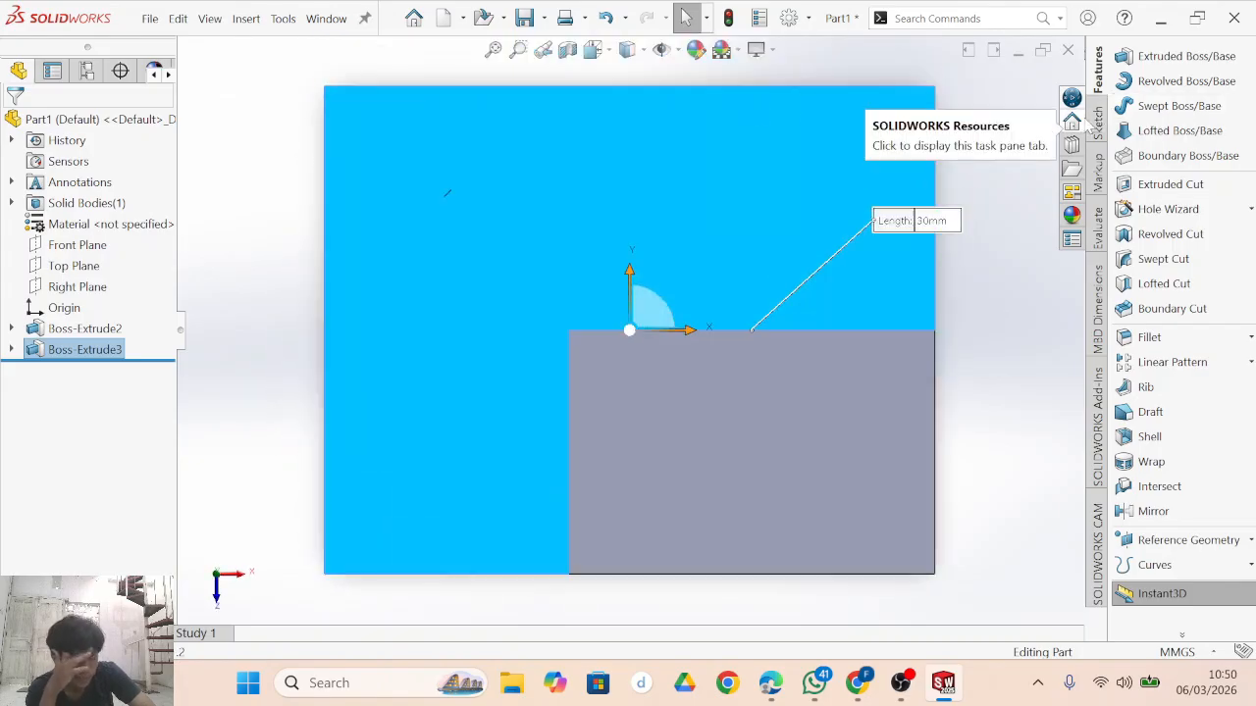
click(1079, 121)
click(1096, 123)
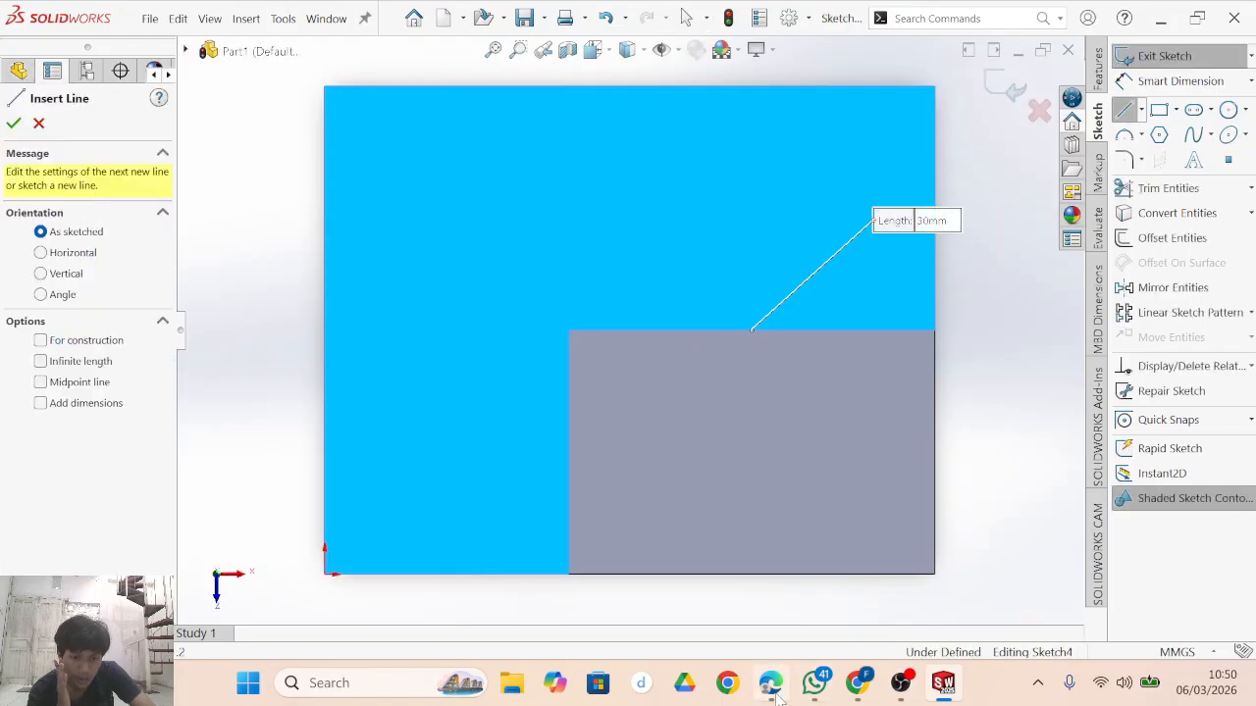
key(alt+Tab)
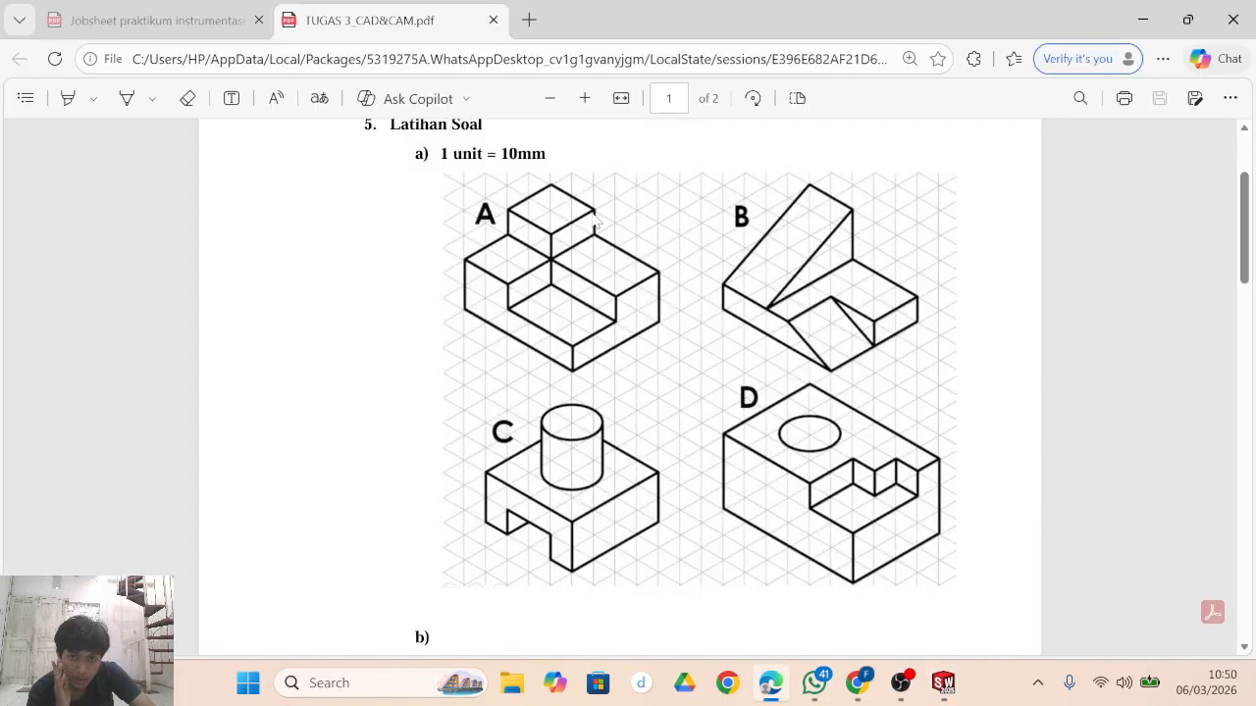
click(942, 675)
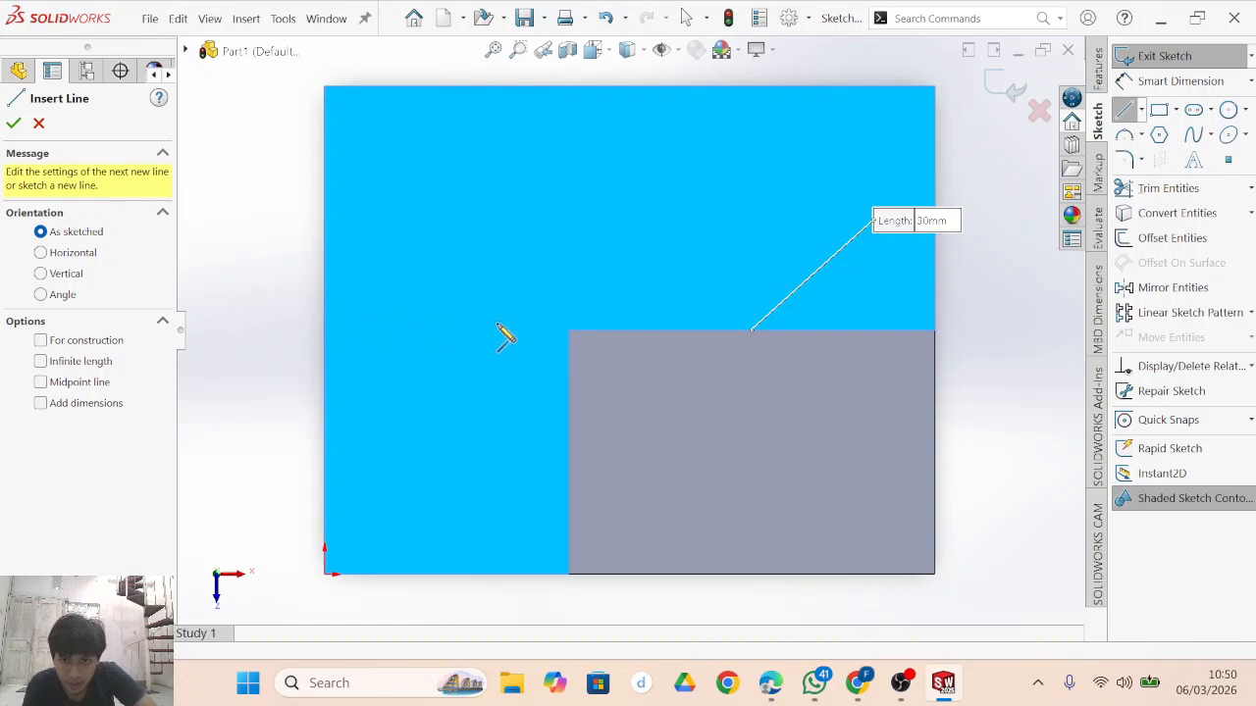
click(324, 86)
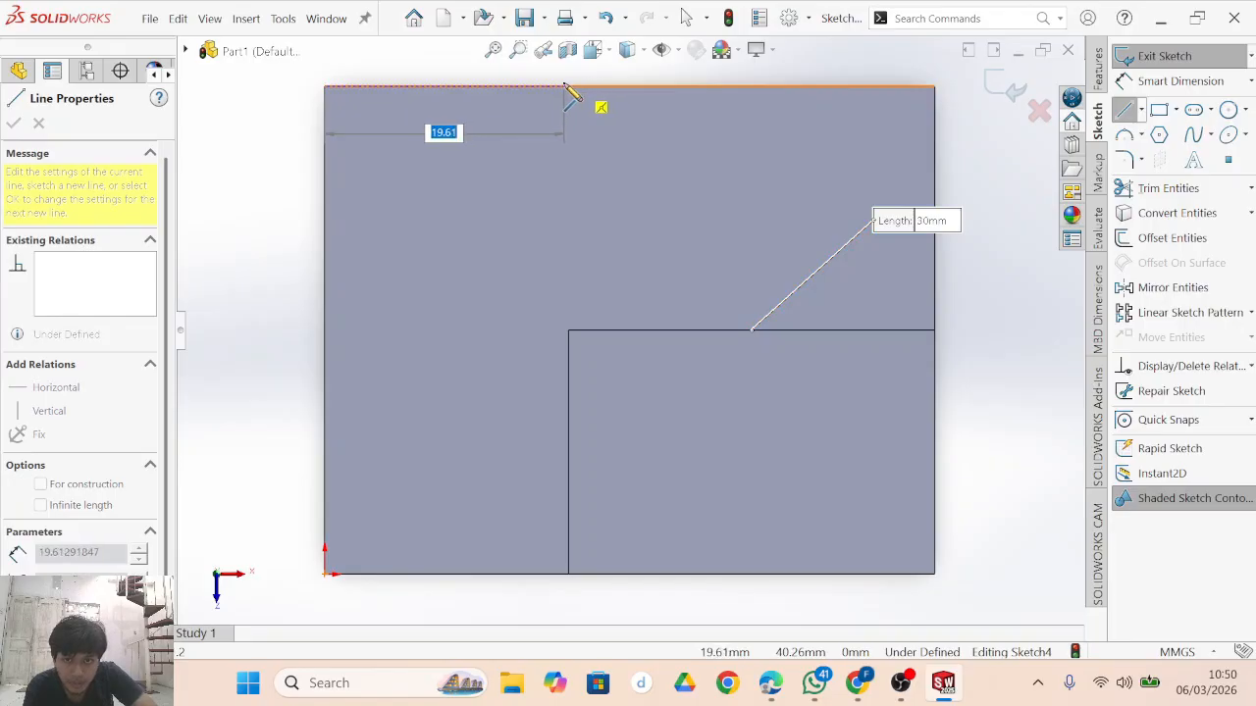
click(564, 86)
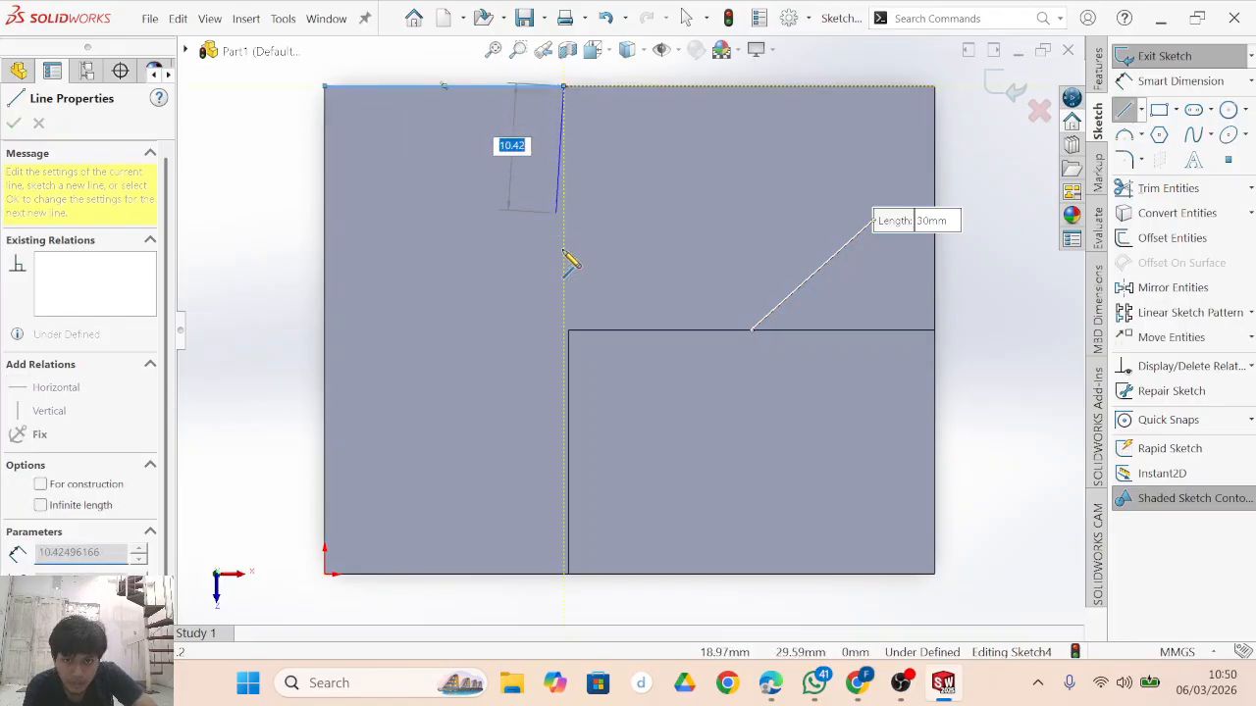
click(565, 329)
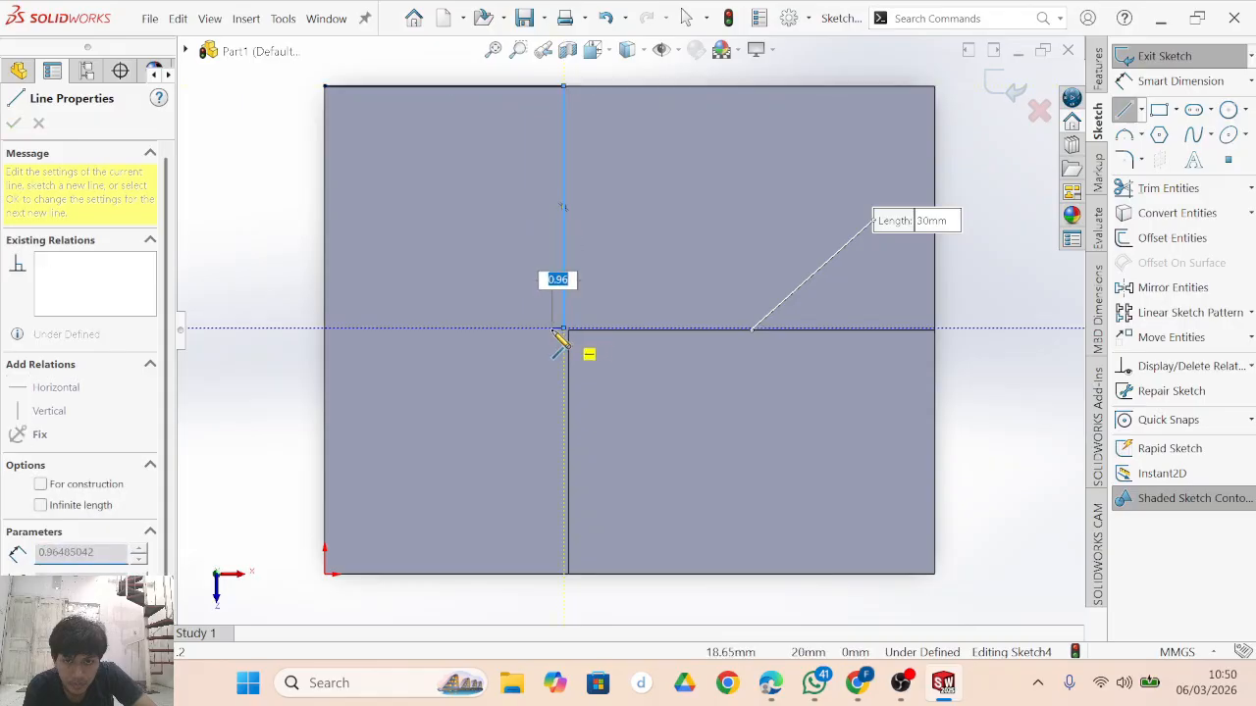
click(324, 330)
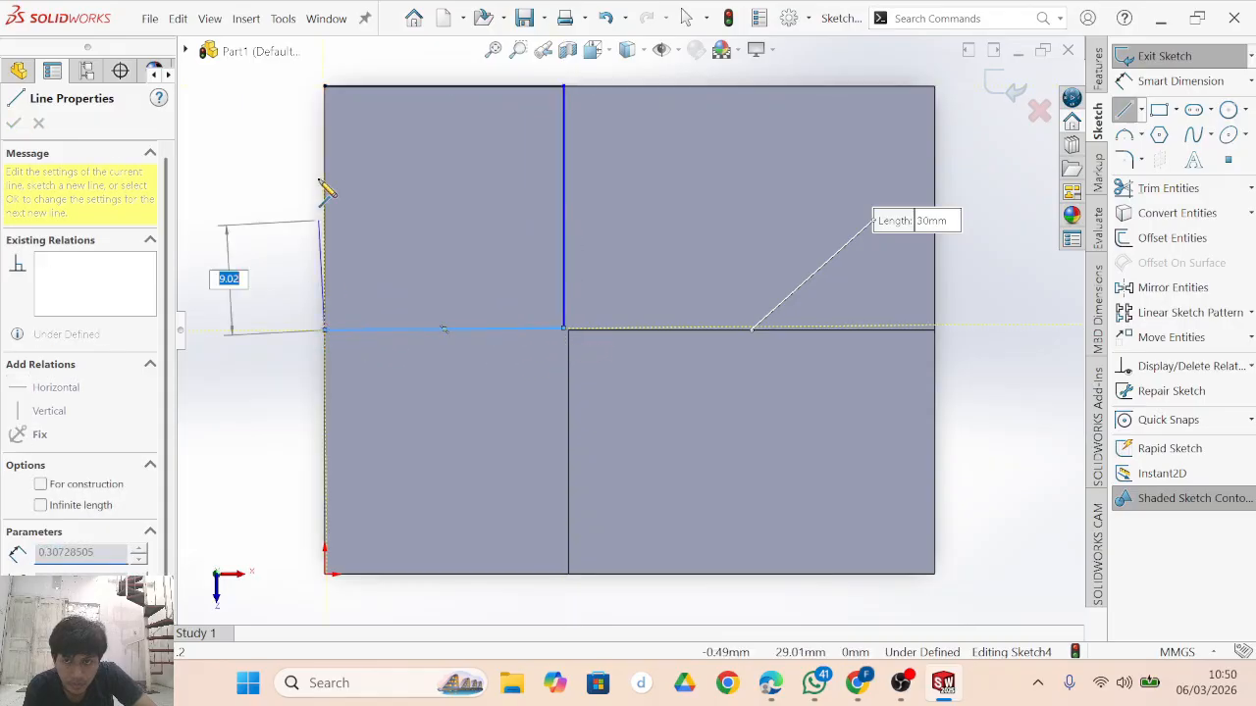
click(326, 87)
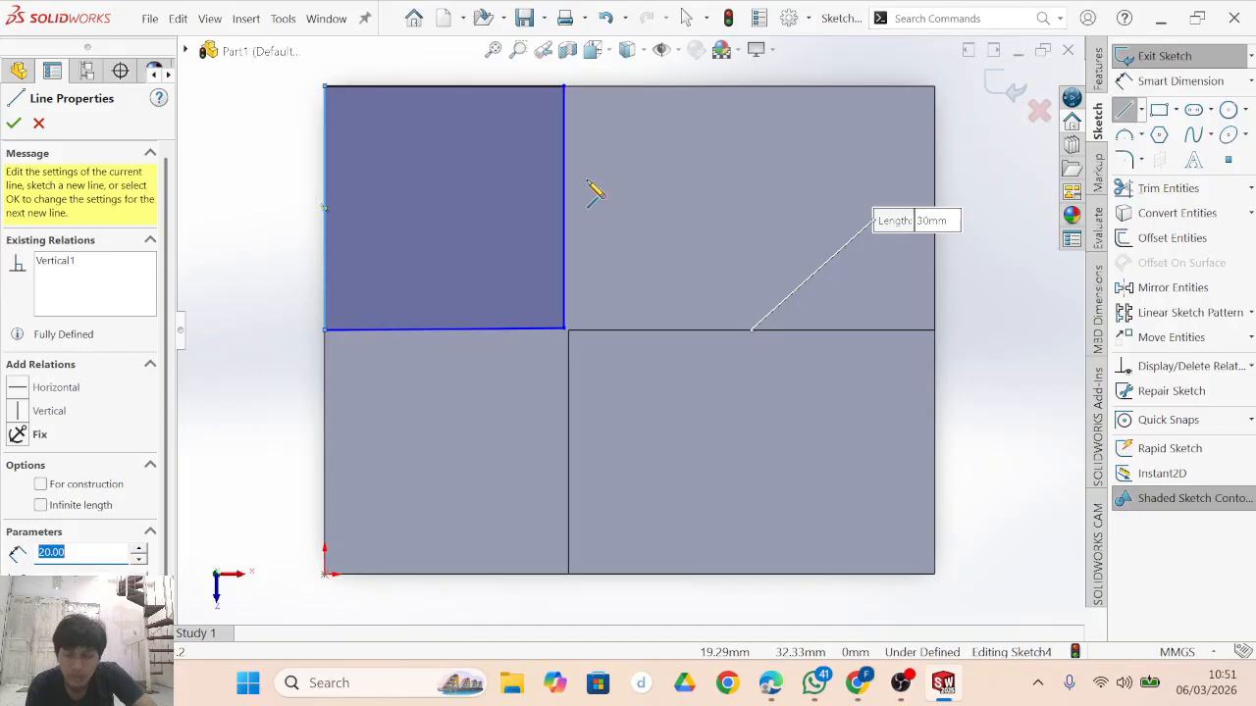
Dimension the corner square to 20 mm wide and 20 mm high.
click(1145, 83)
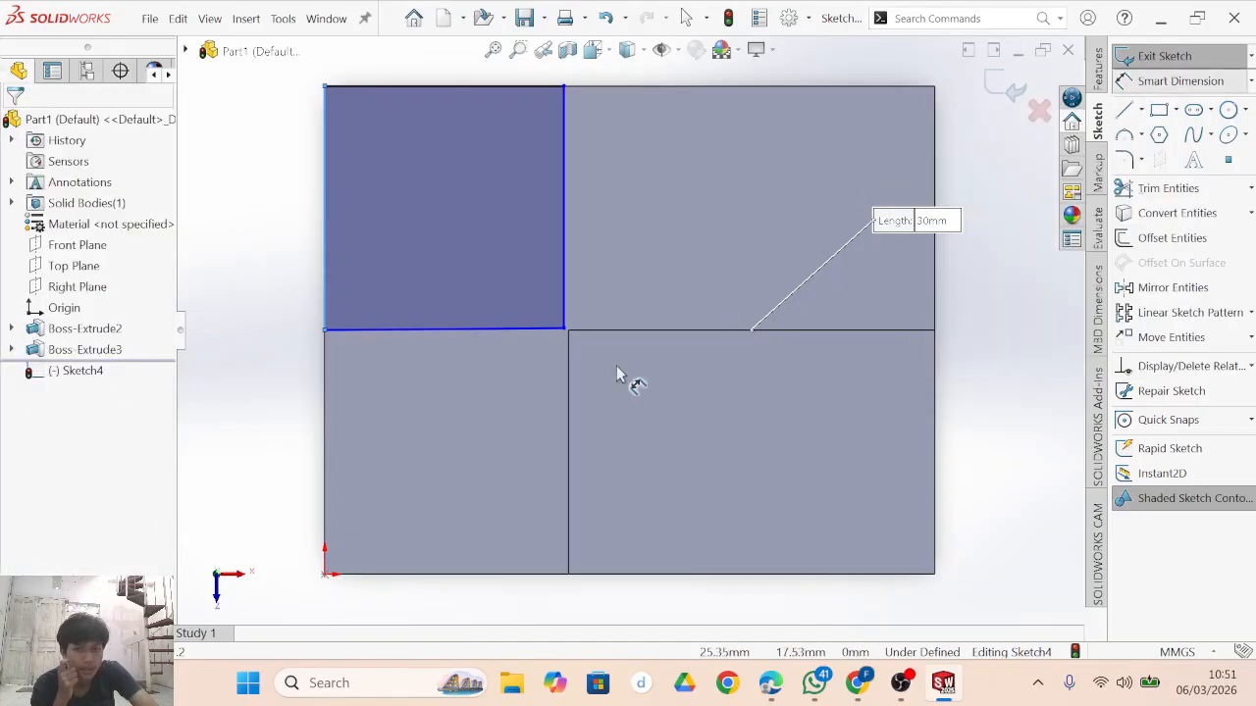
click(370, 337)
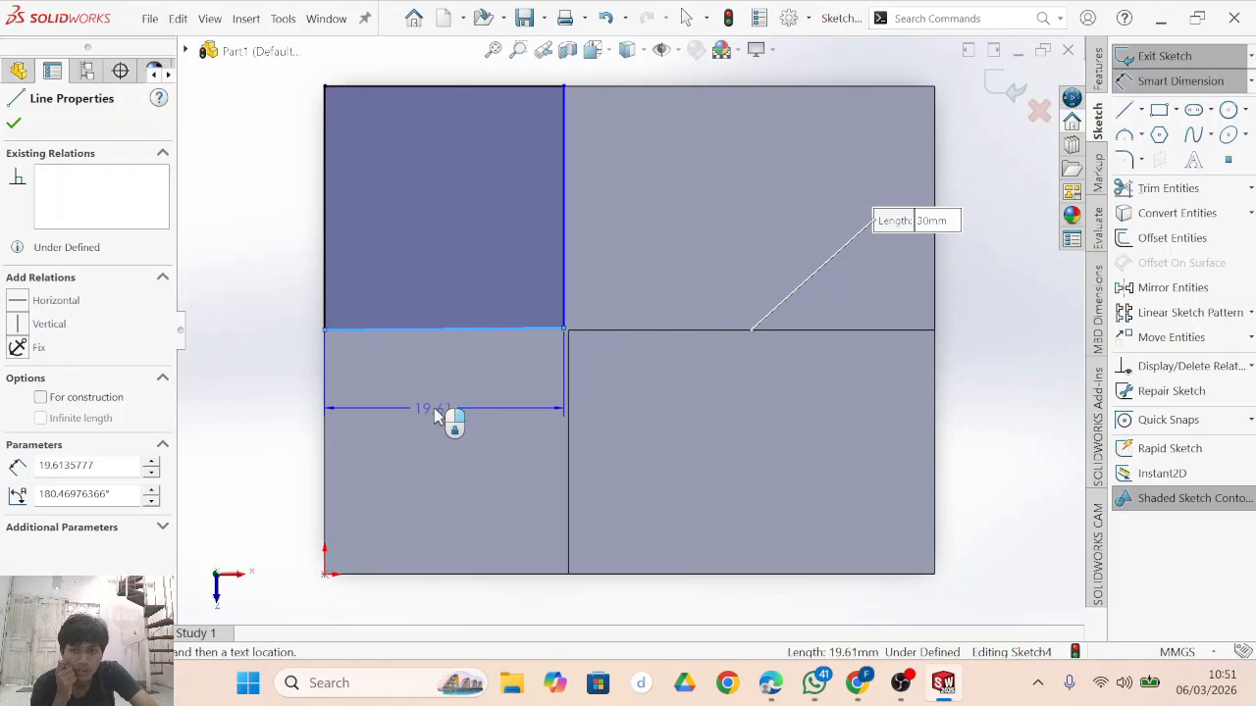
click(435, 412)
text(20)
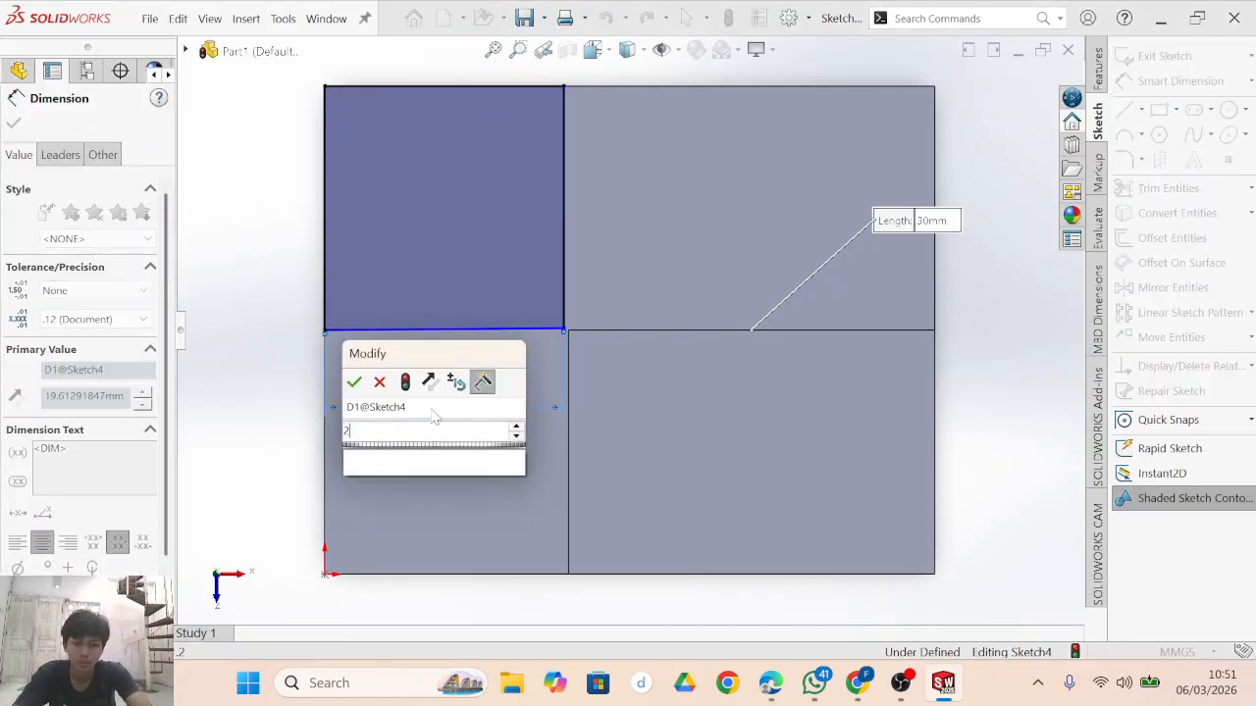
key(Return)
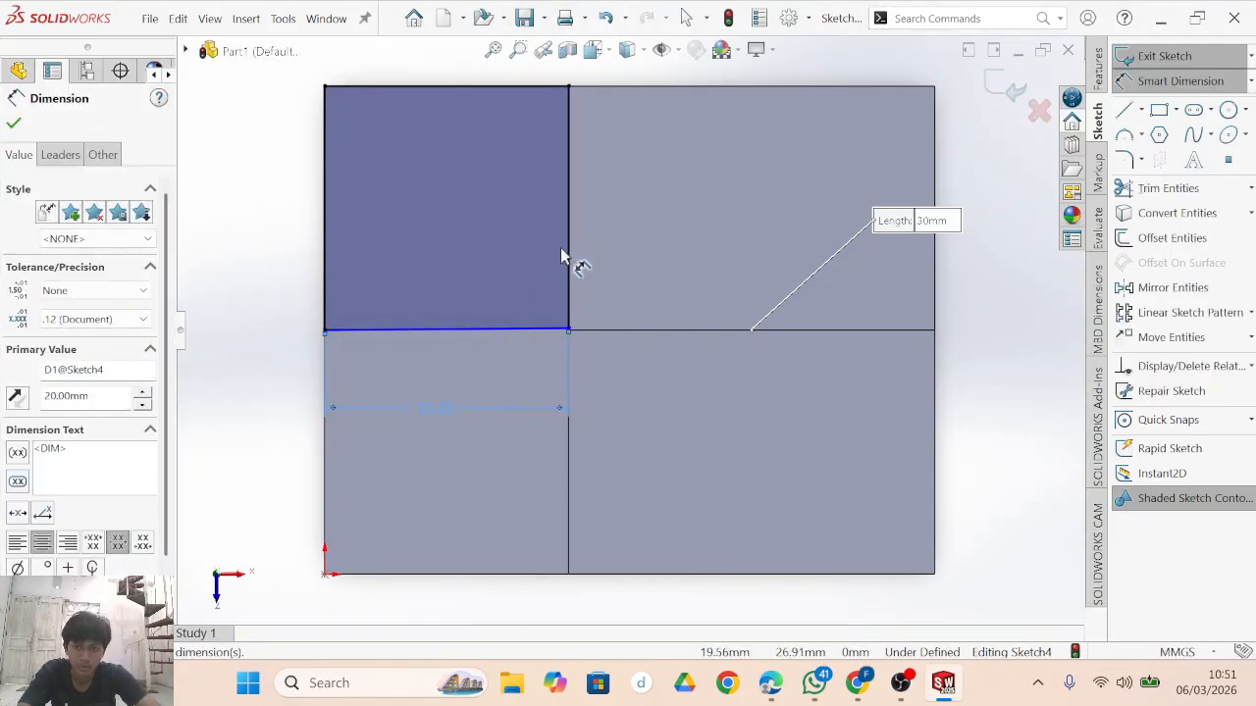
click(571, 247)
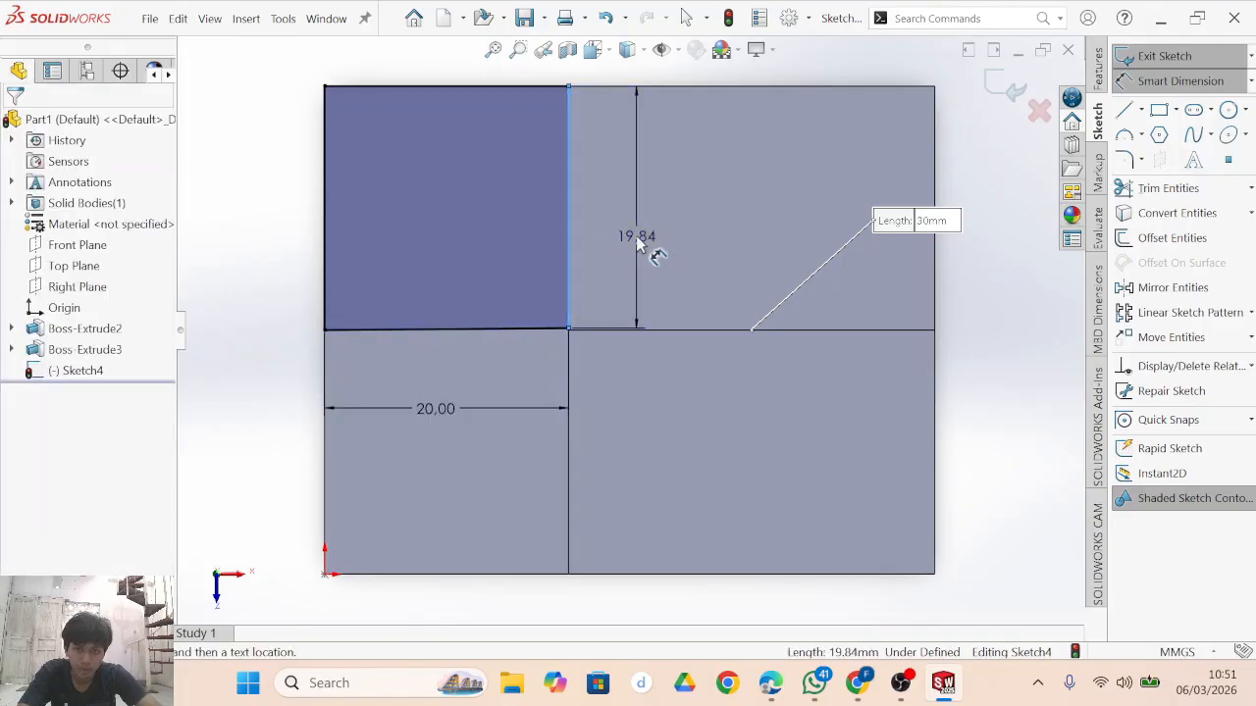
click(638, 245)
text(20)
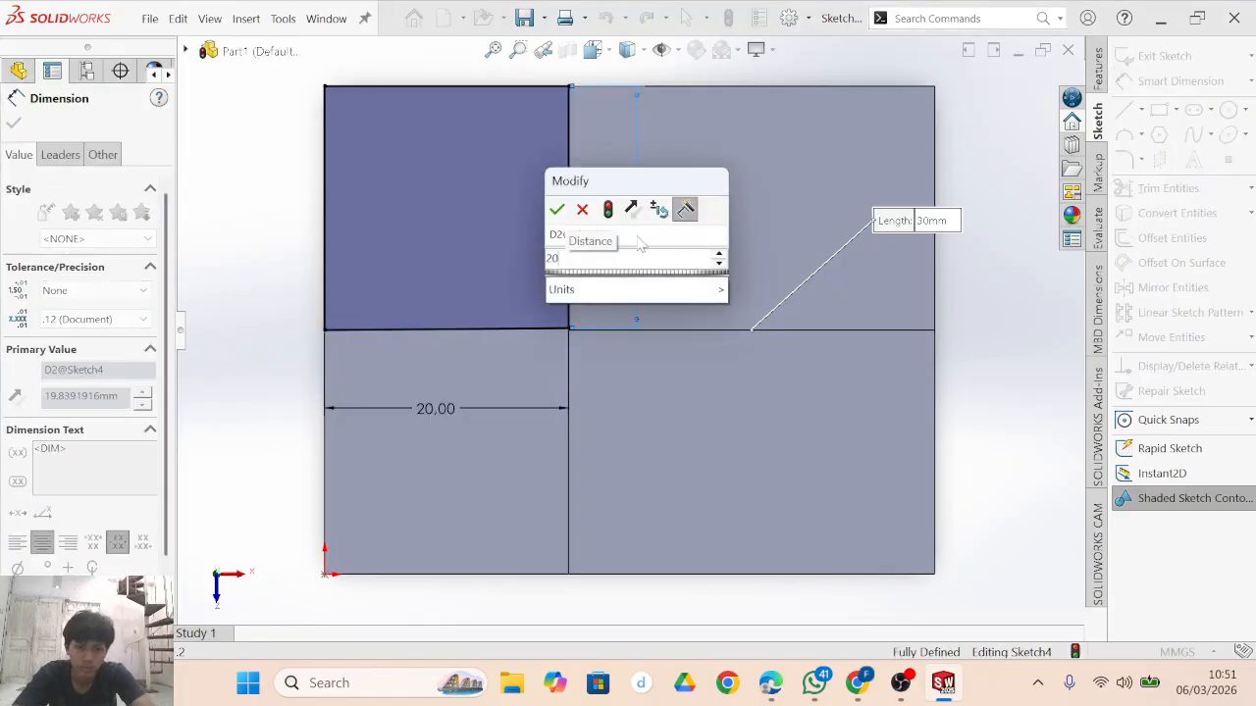
key(Return)
key(Escape)
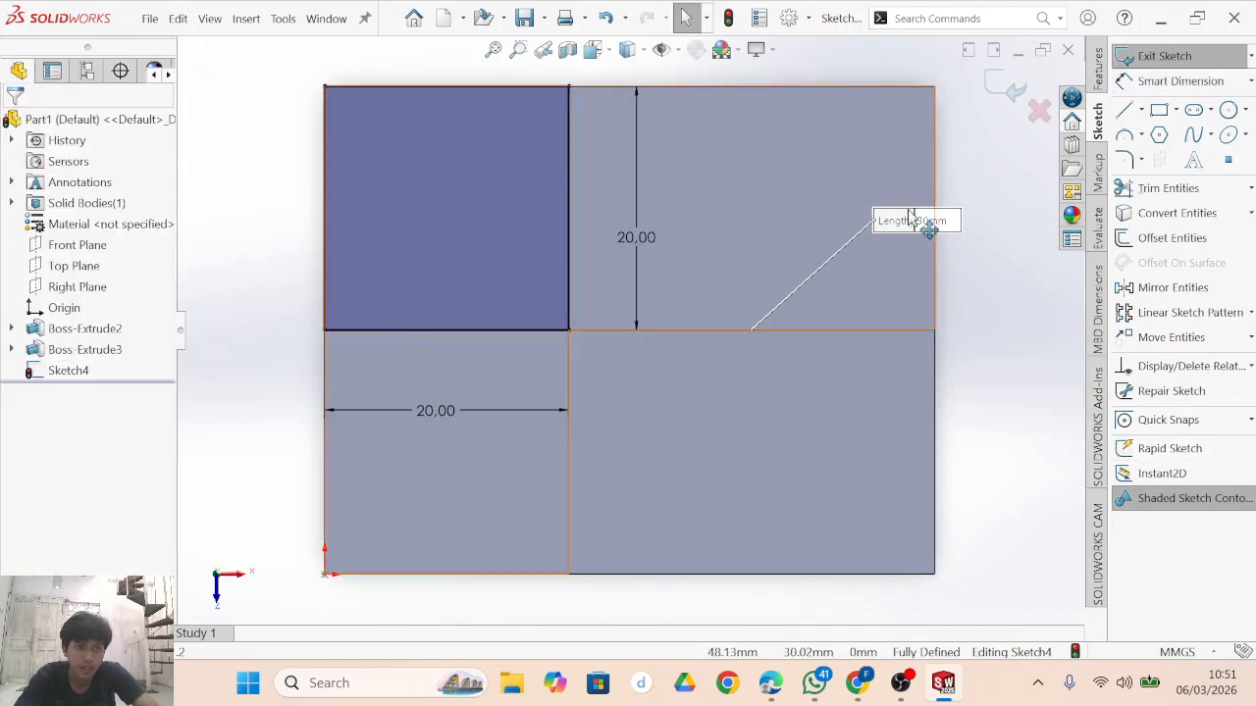
Extrude the 20 mm corner square 10 mm upward as a blind boss merged with the block.
click(520, 253)
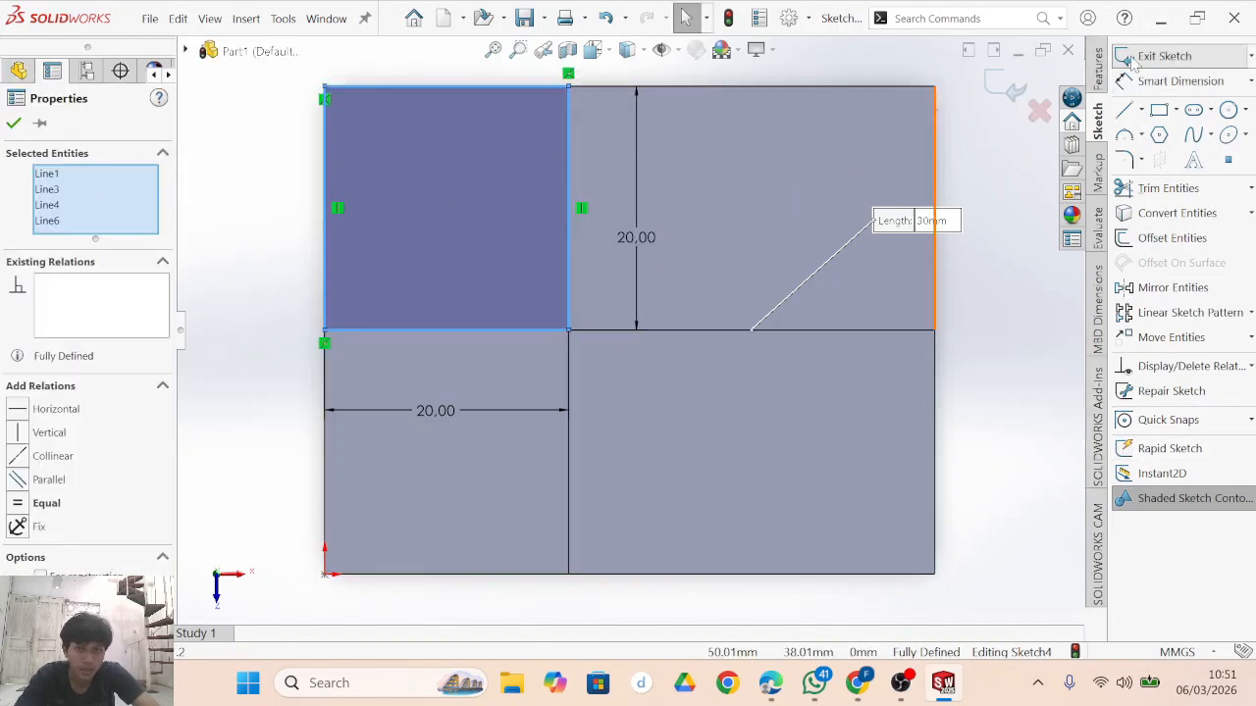
click(1098, 70)
click(1156, 57)
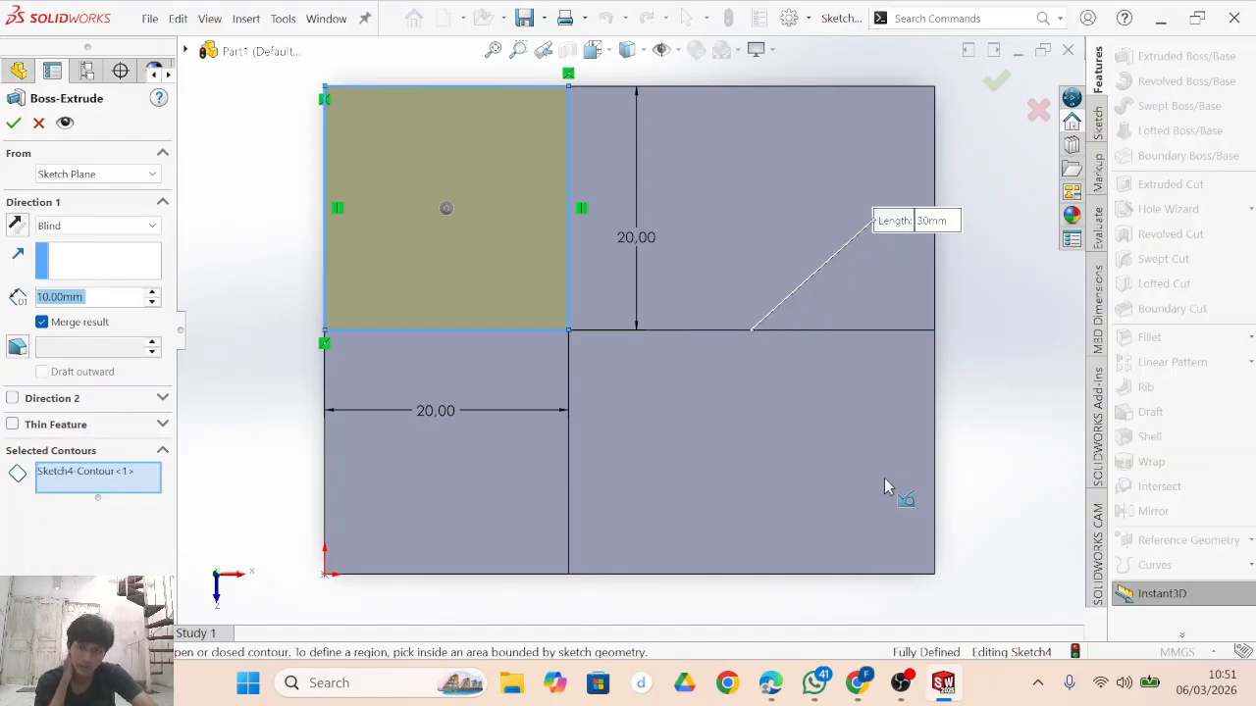
middle_drag(884, 478, 866, 275)
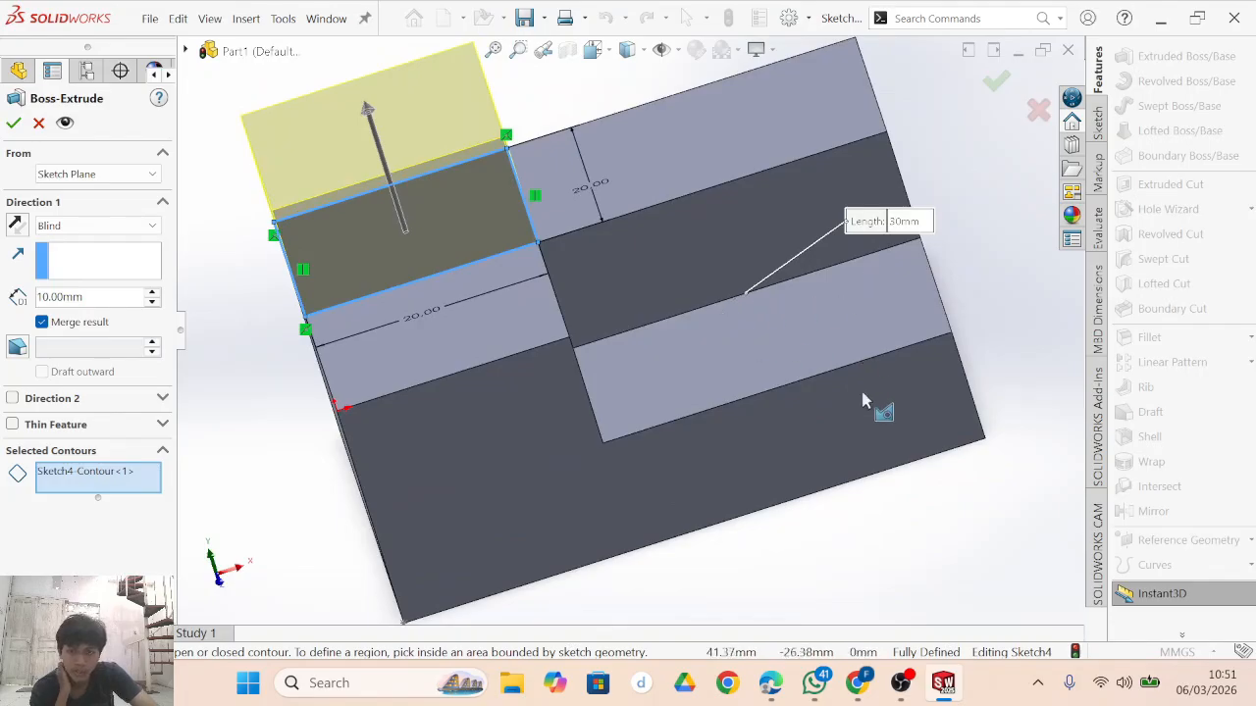
middle_drag(656, 609, 531, 511)
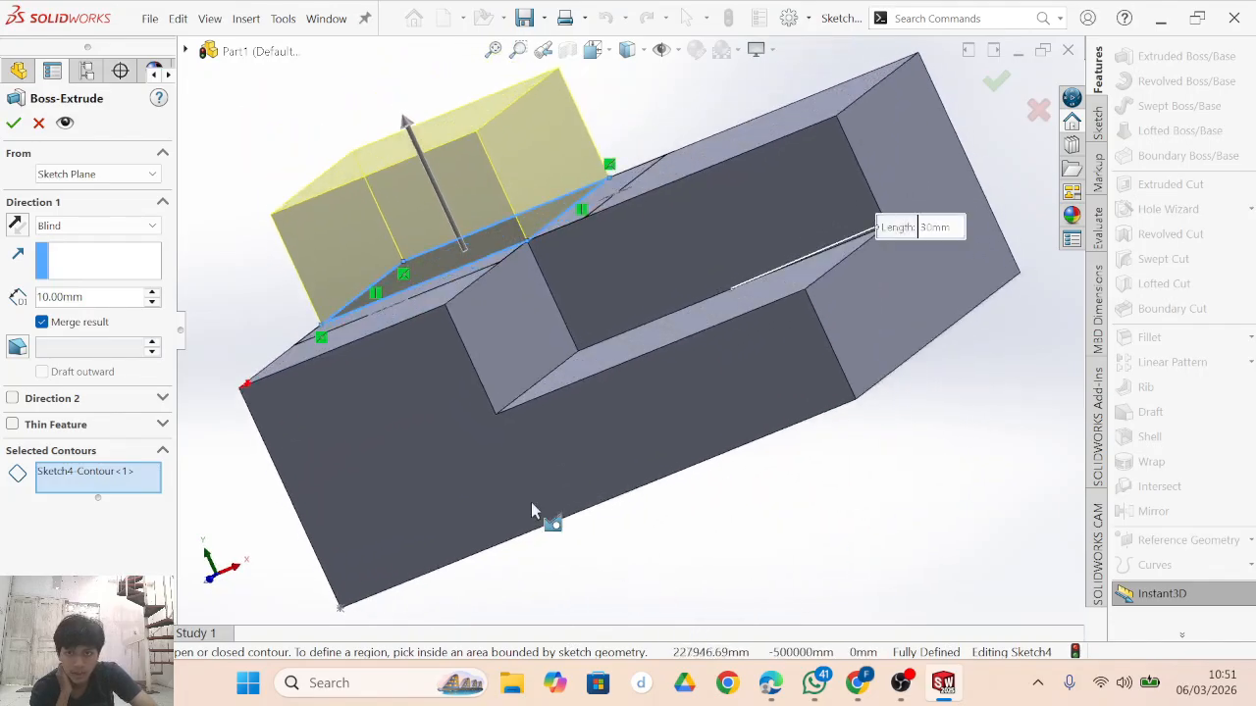
click(13, 123)
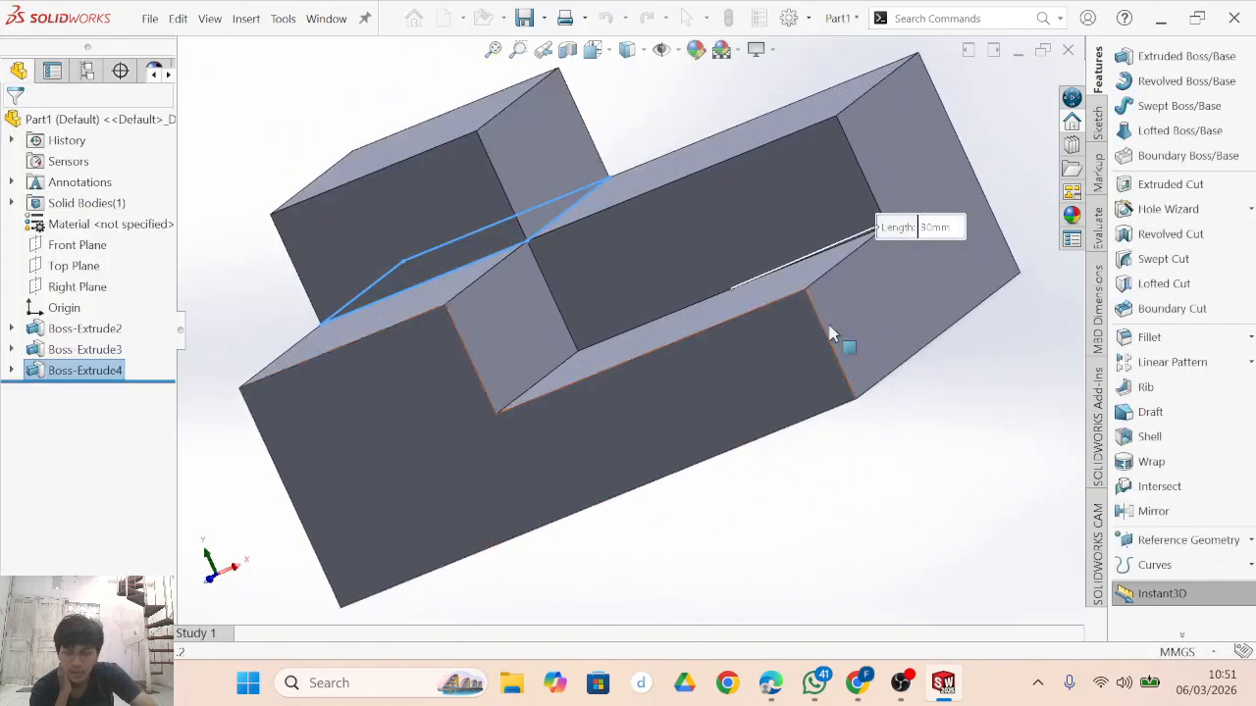
Examine the stepped block's overall shape from an angled view matching figure A.
click(601, 51)
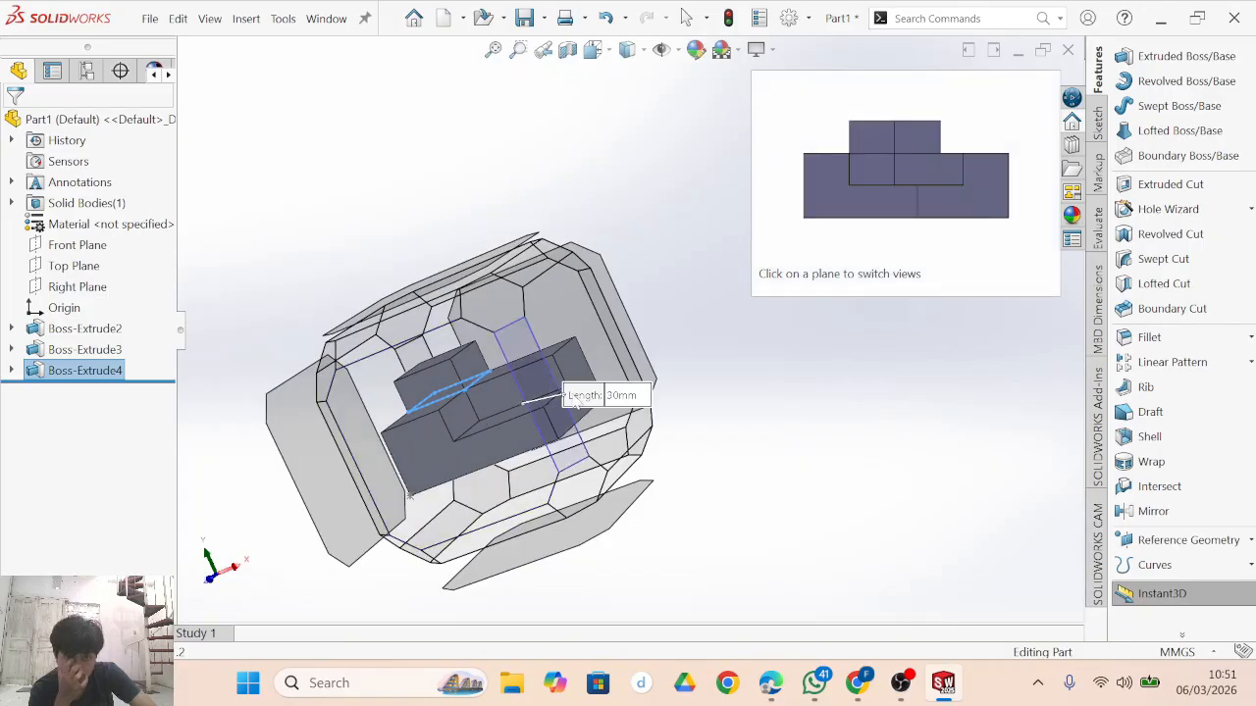
click(596, 425)
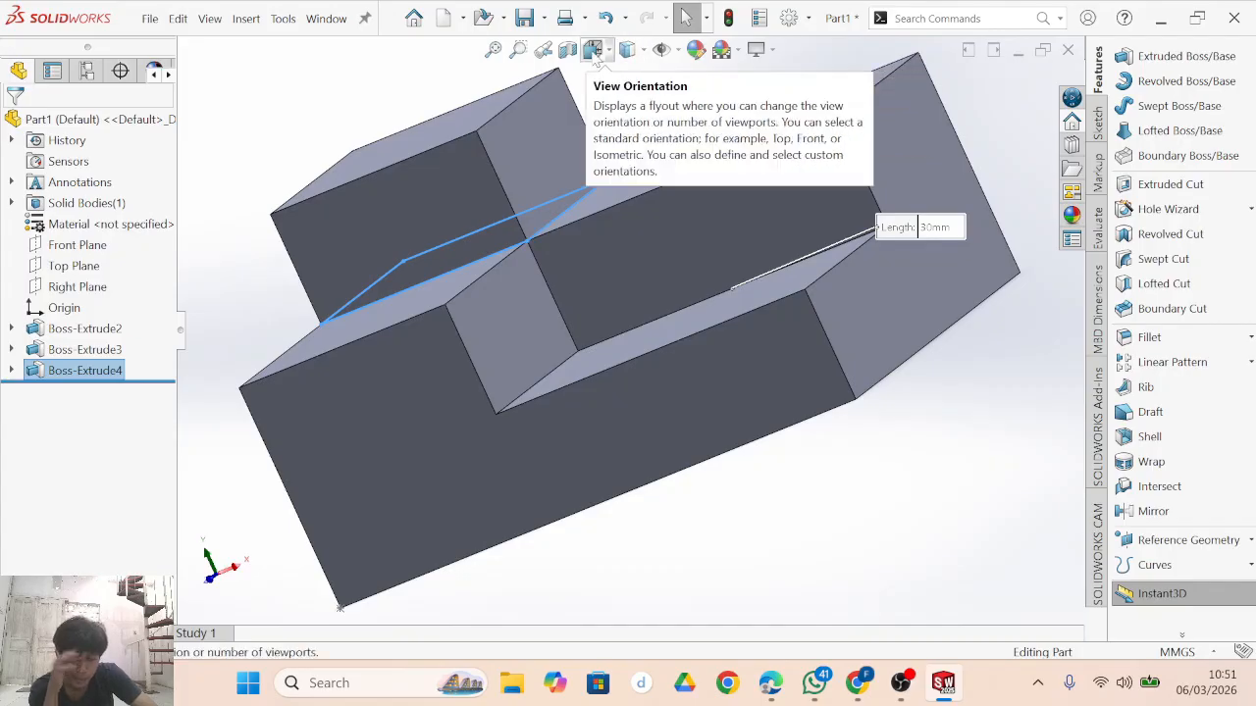
scroll(833, 521, down, 3)
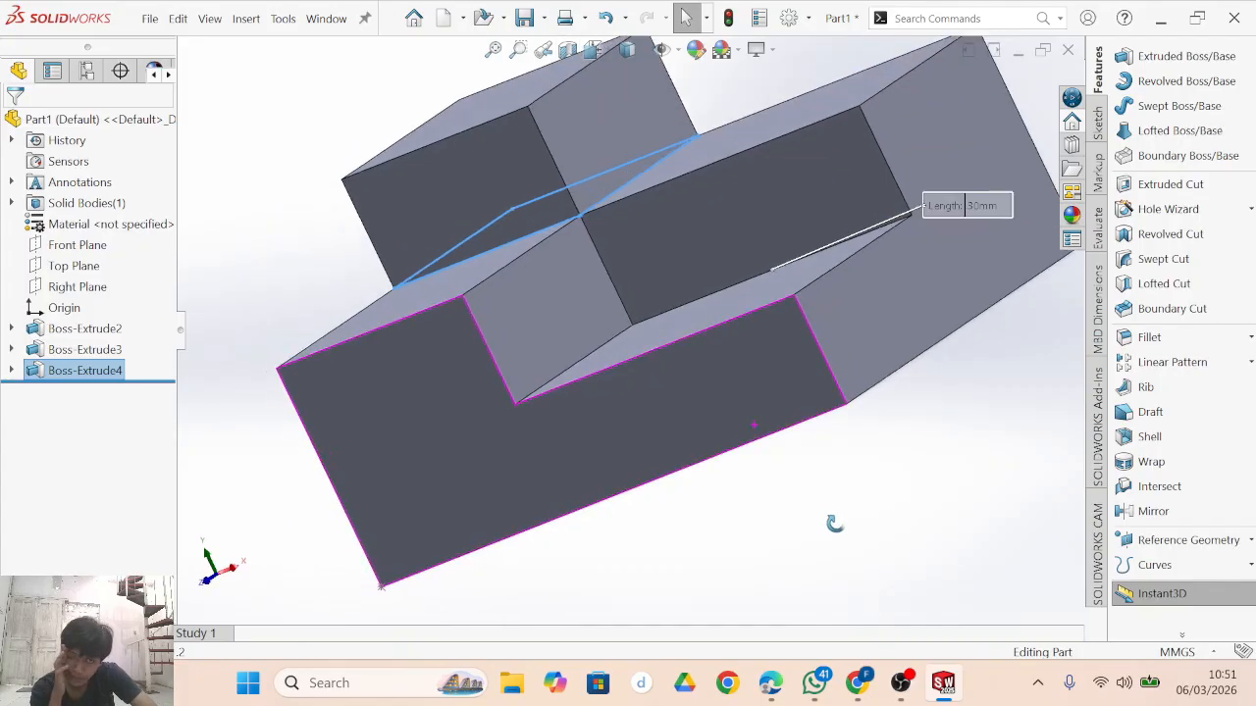
scroll(835, 507, up, 5)
middle_drag(839, 447, 690, 281)
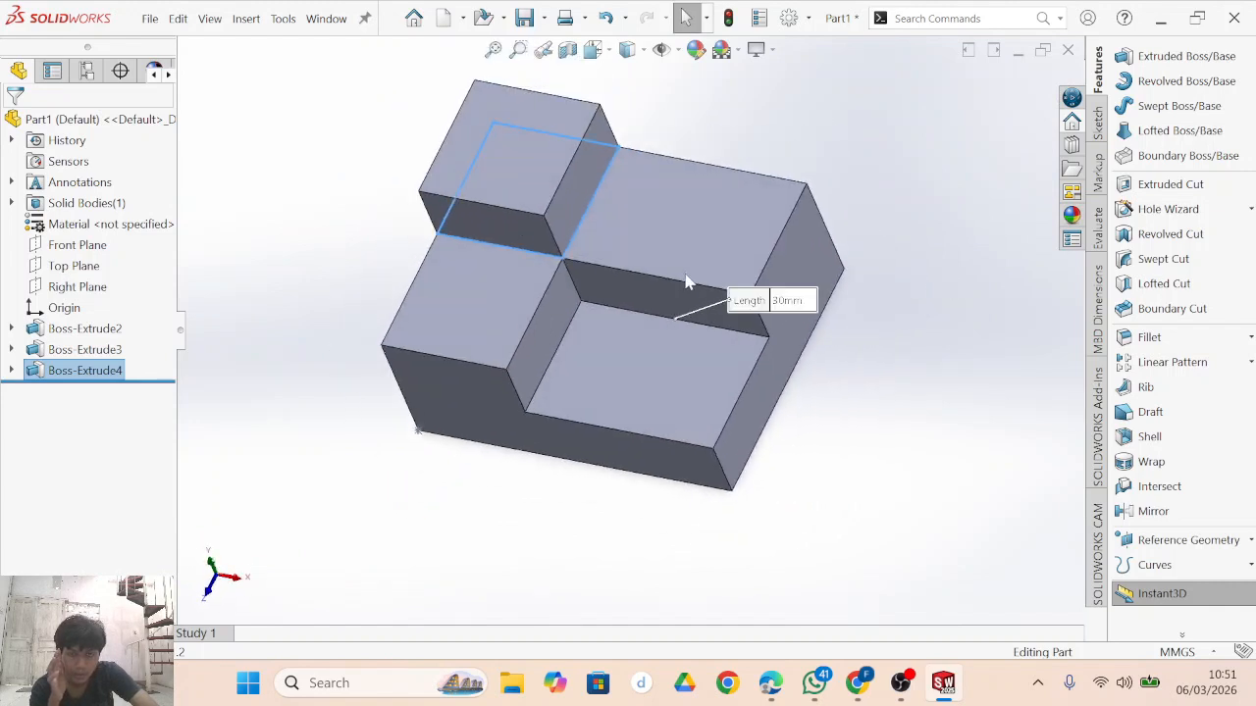
double_click(788, 301)
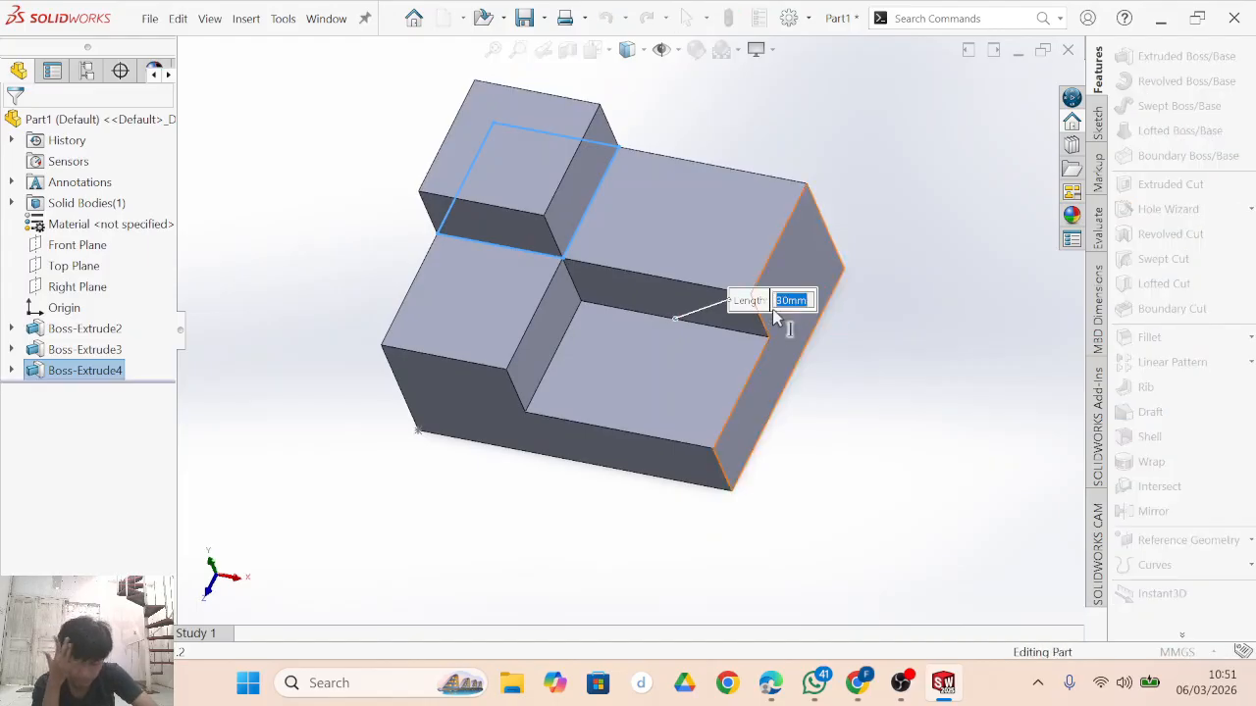
click(838, 343)
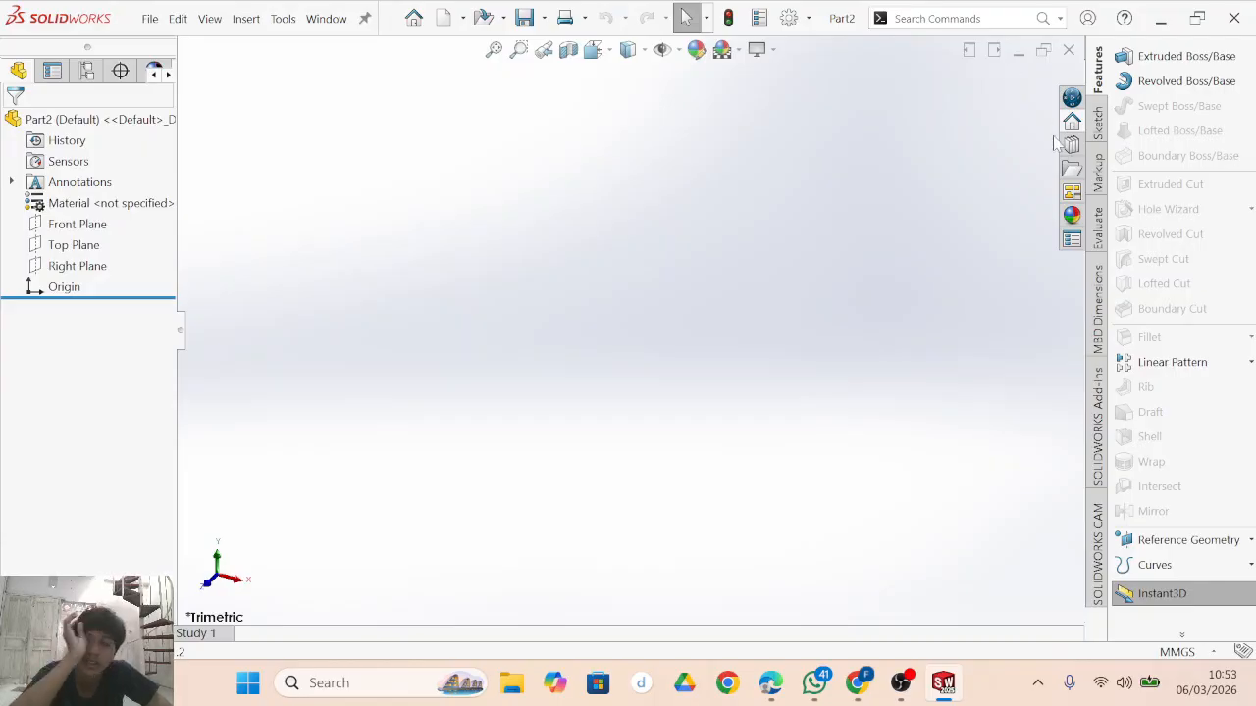
Start a sketch on the Top Plane for the base of figure B, checking the figure in the exercise PDF.
click(1097, 118)
click(1146, 55)
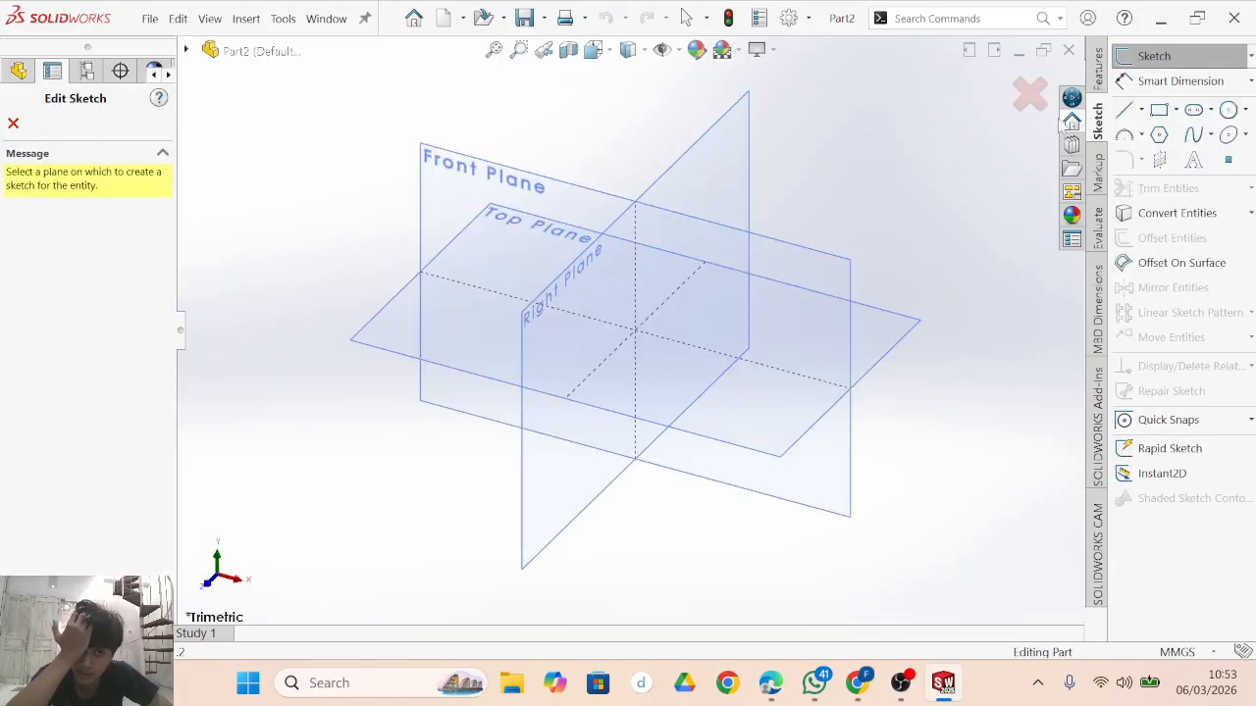
click(771, 685)
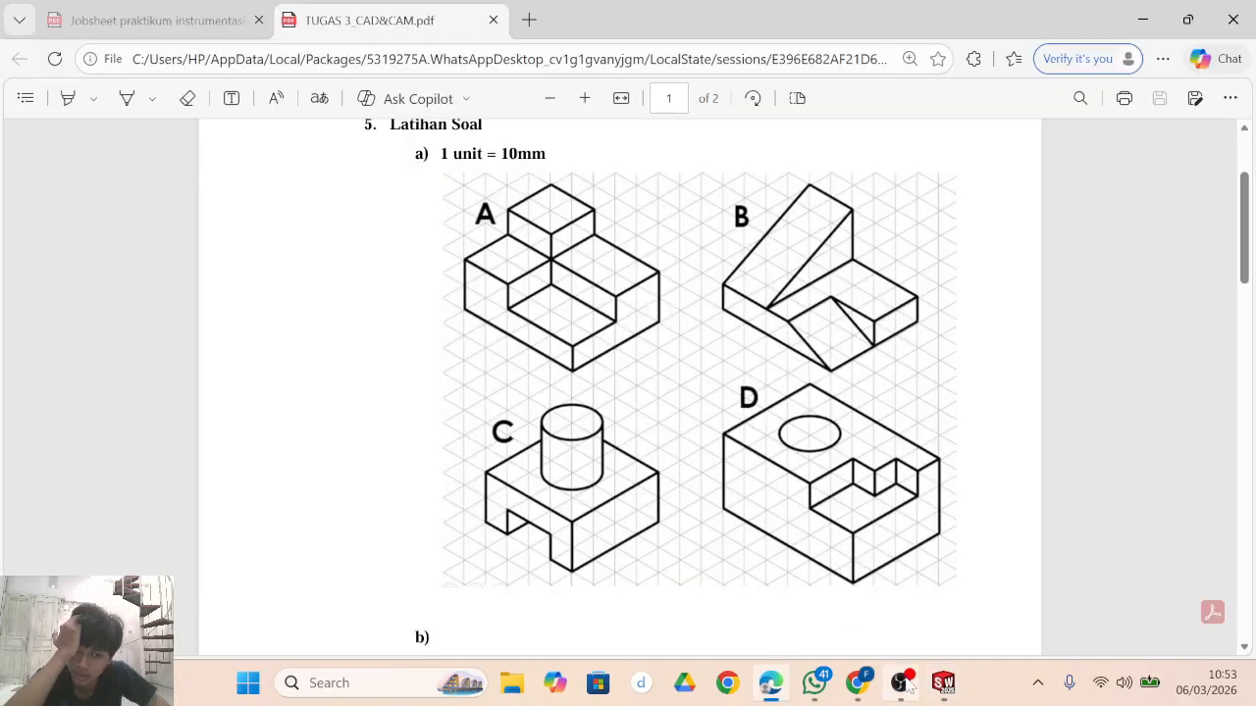
click(943, 683)
click(441, 318)
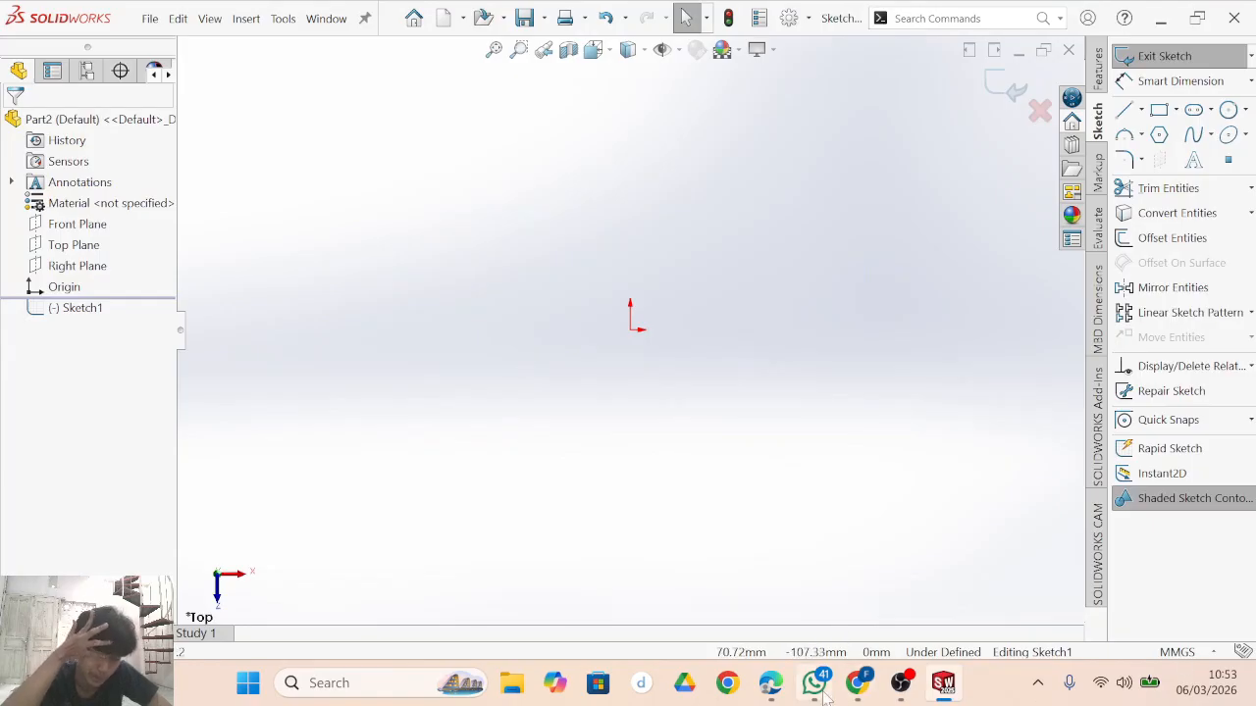
click(773, 690)
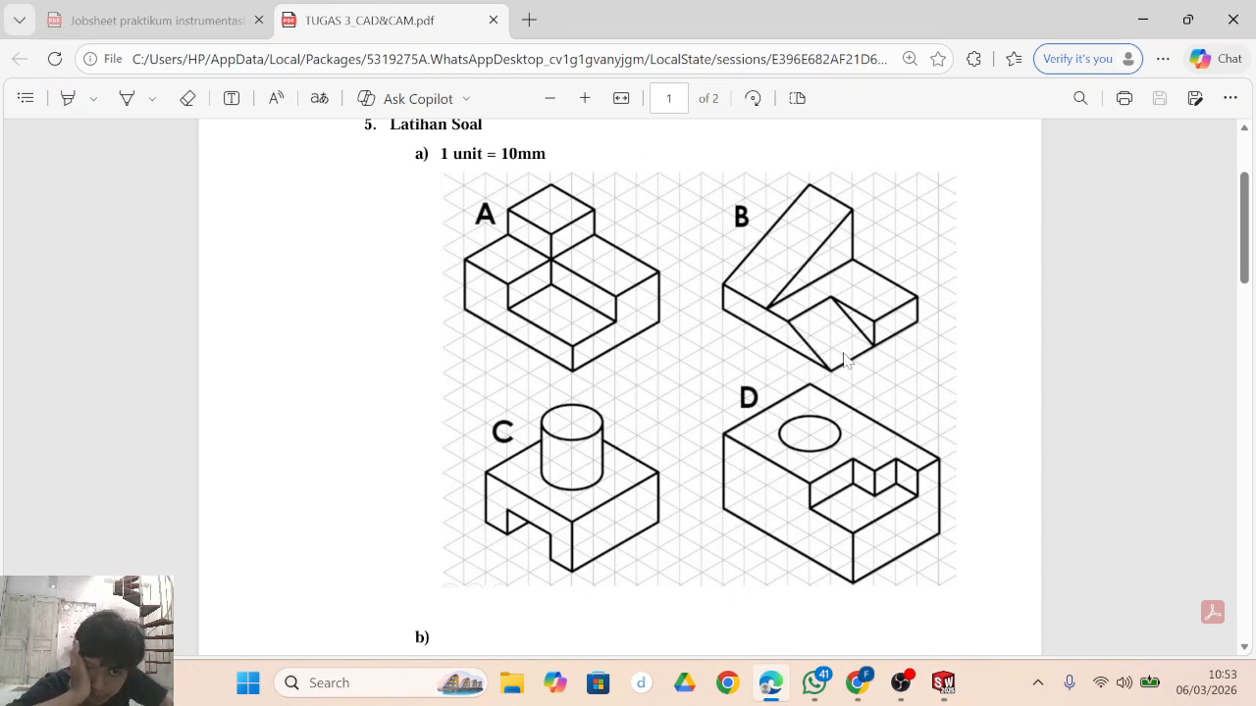
click(943, 683)
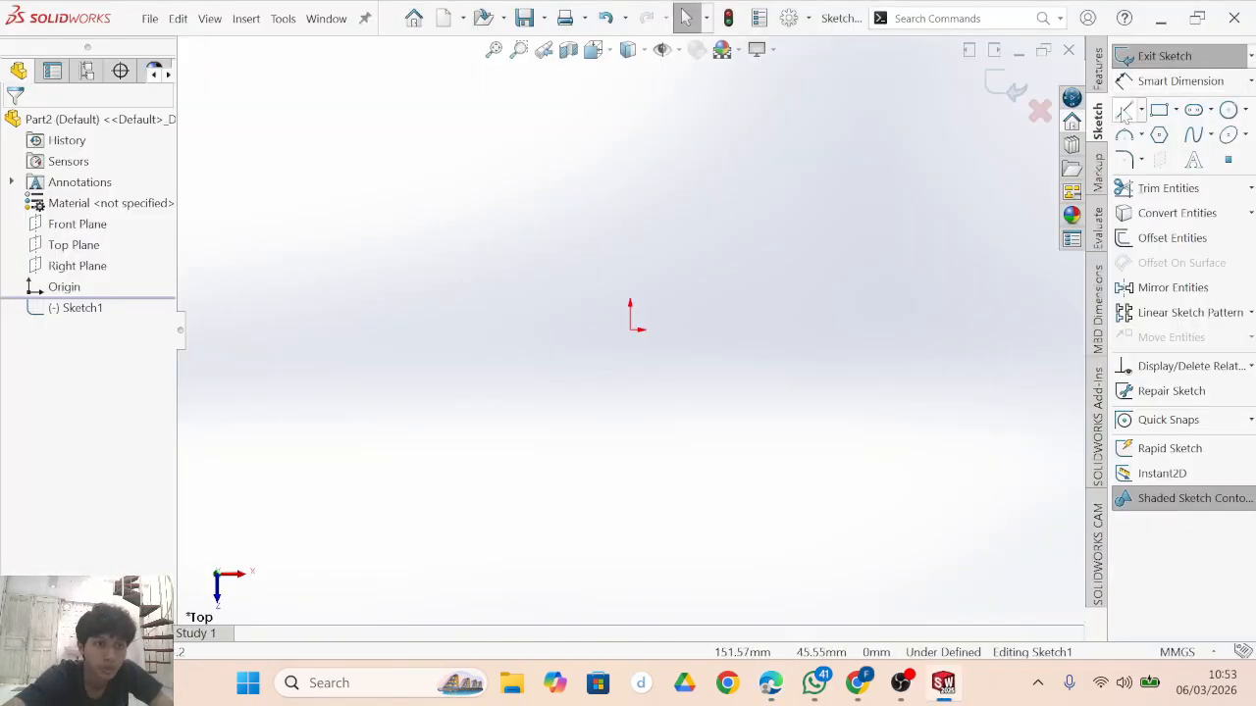
Sketch a closed rectangle of lines about 51 mm wide and 41 mm high, with its lower-left corner at the origin.
click(1128, 111)
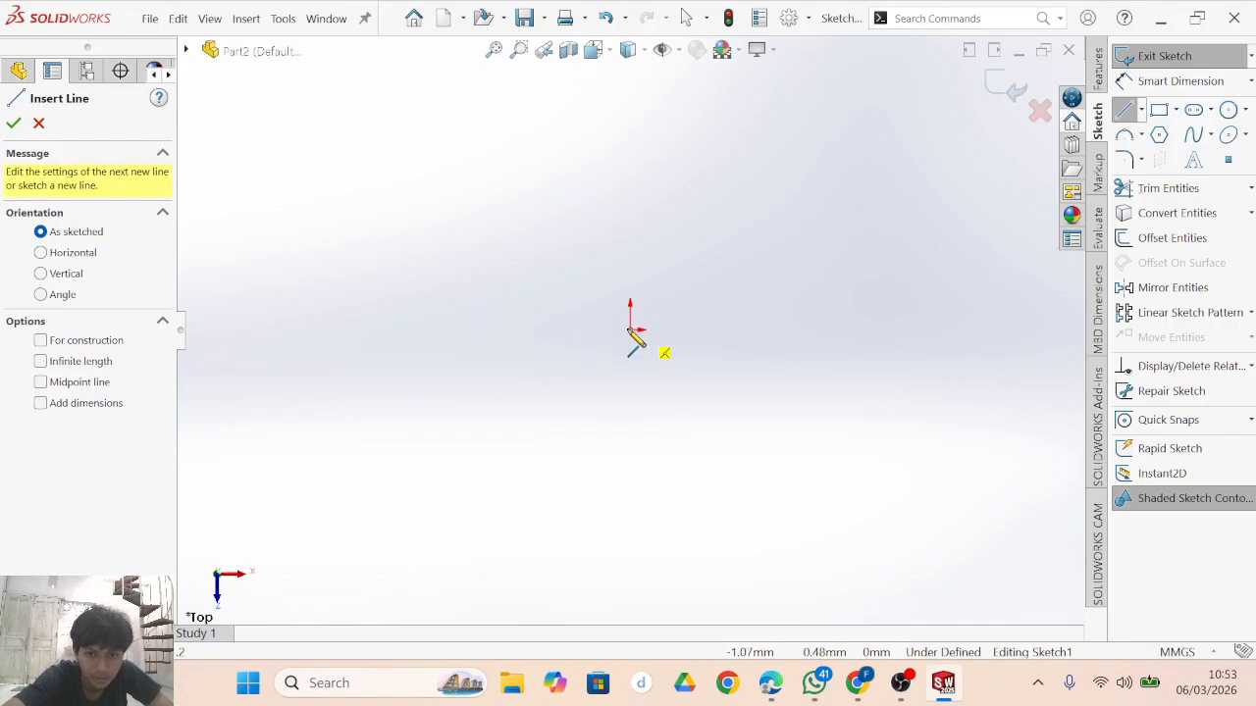
click(664, 351)
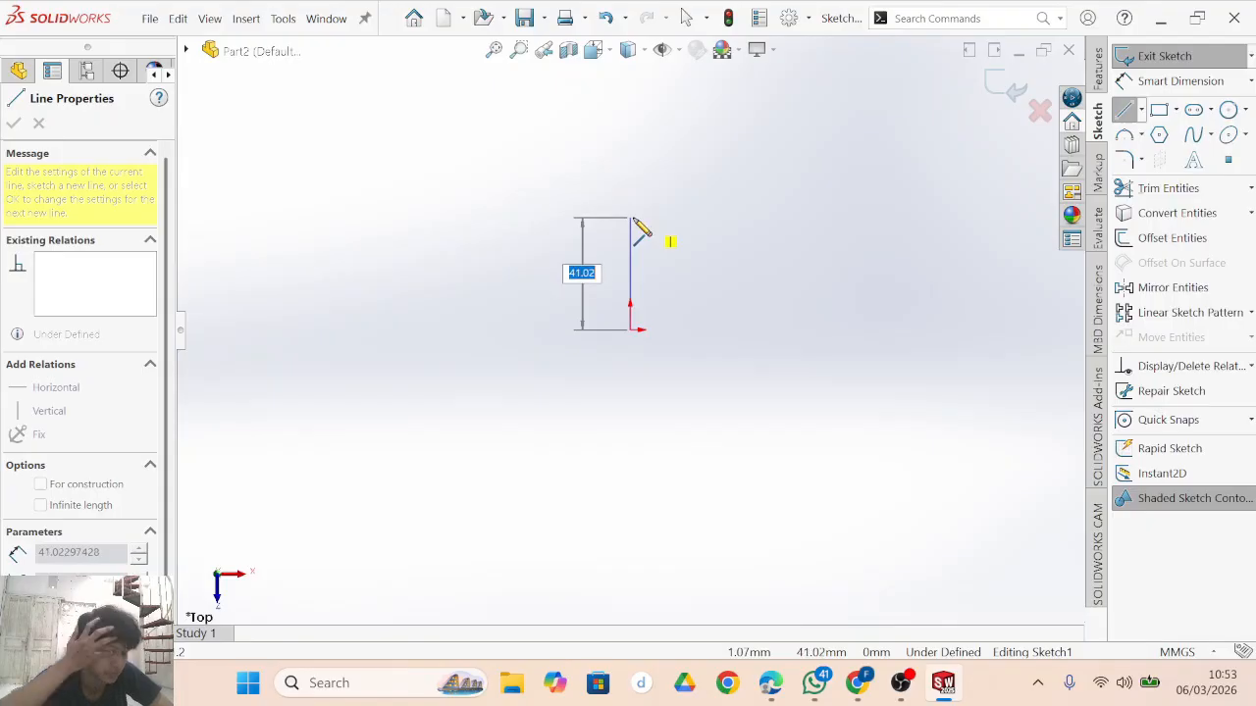
click(631, 218)
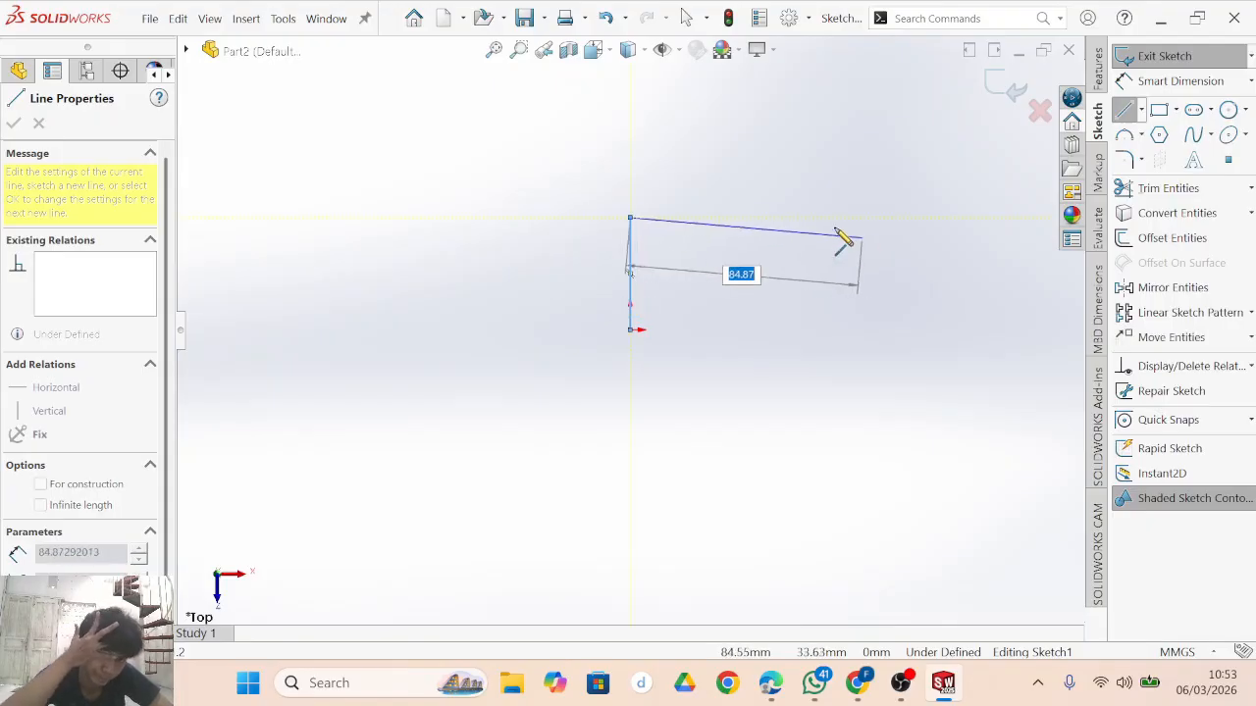
click(772, 221)
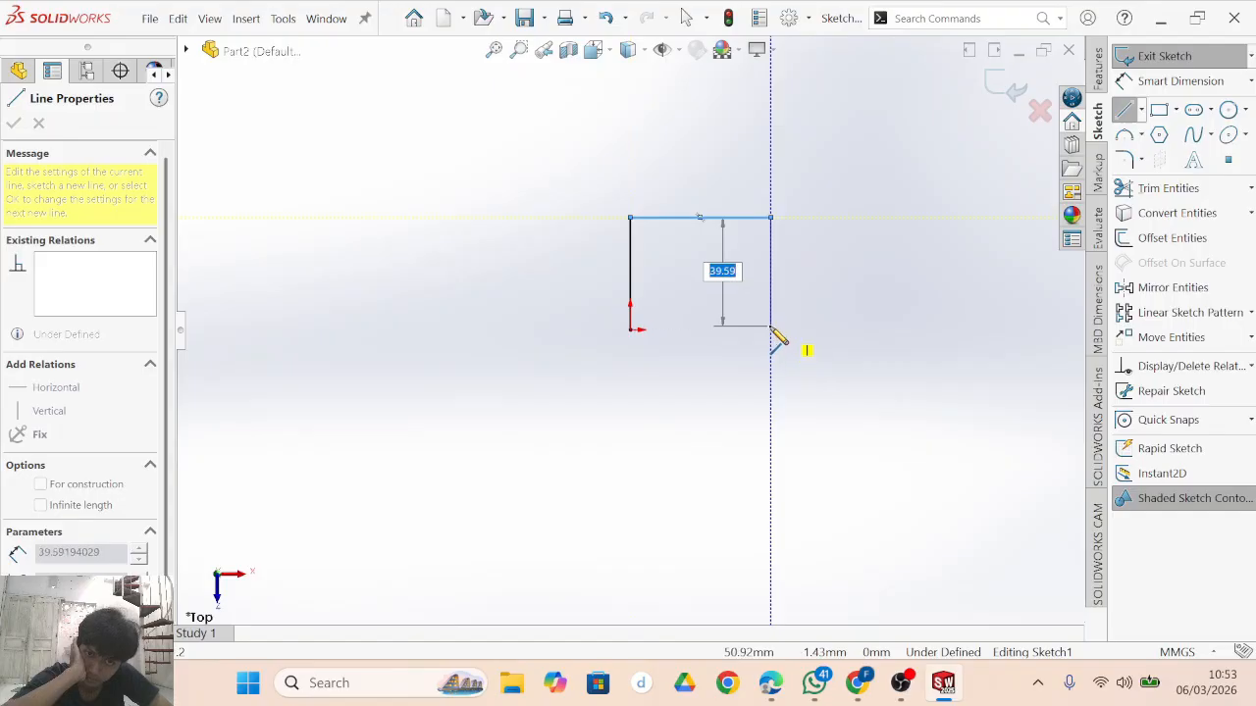
click(772, 328)
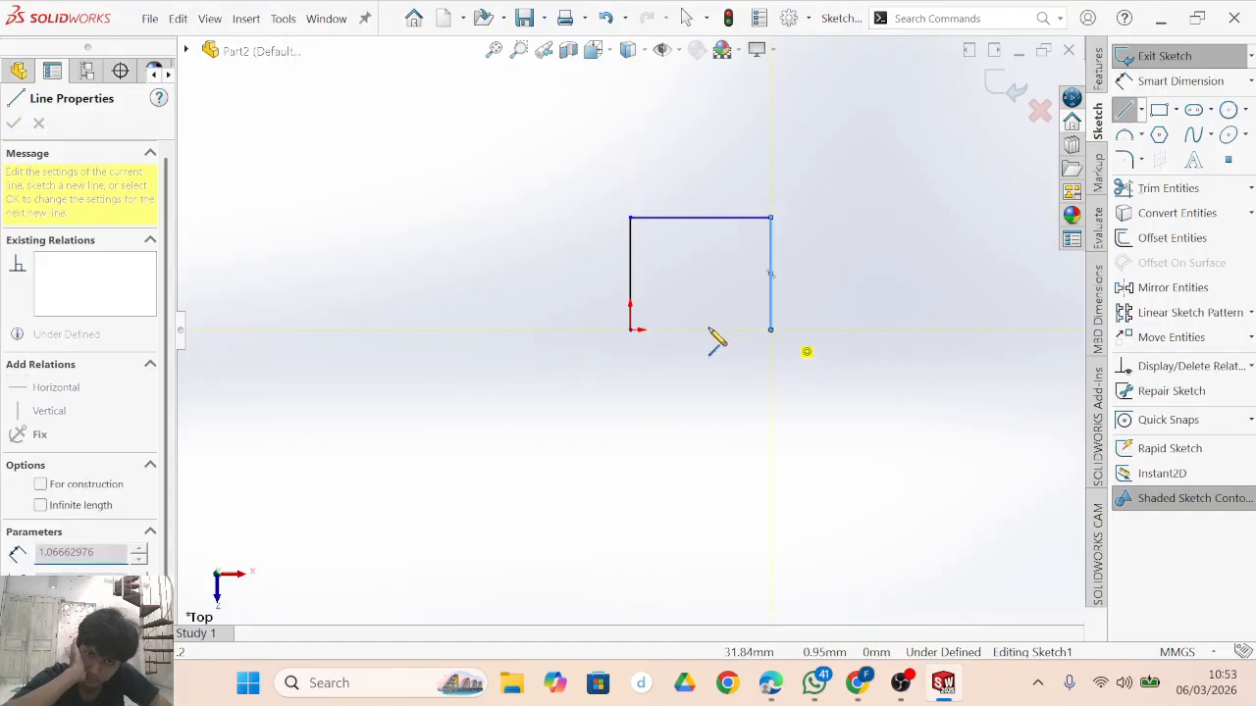
click(633, 330)
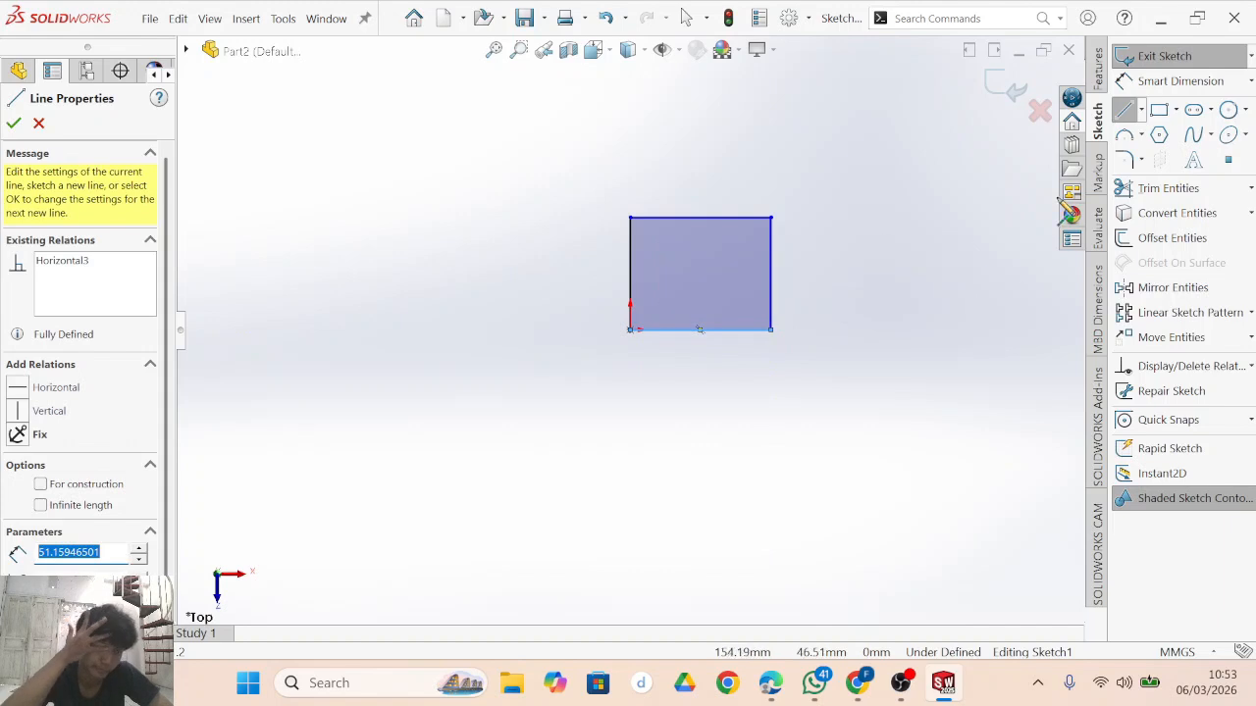
Dimension the base rectangle to 40 mm high and 50 mm wide.
click(1177, 80)
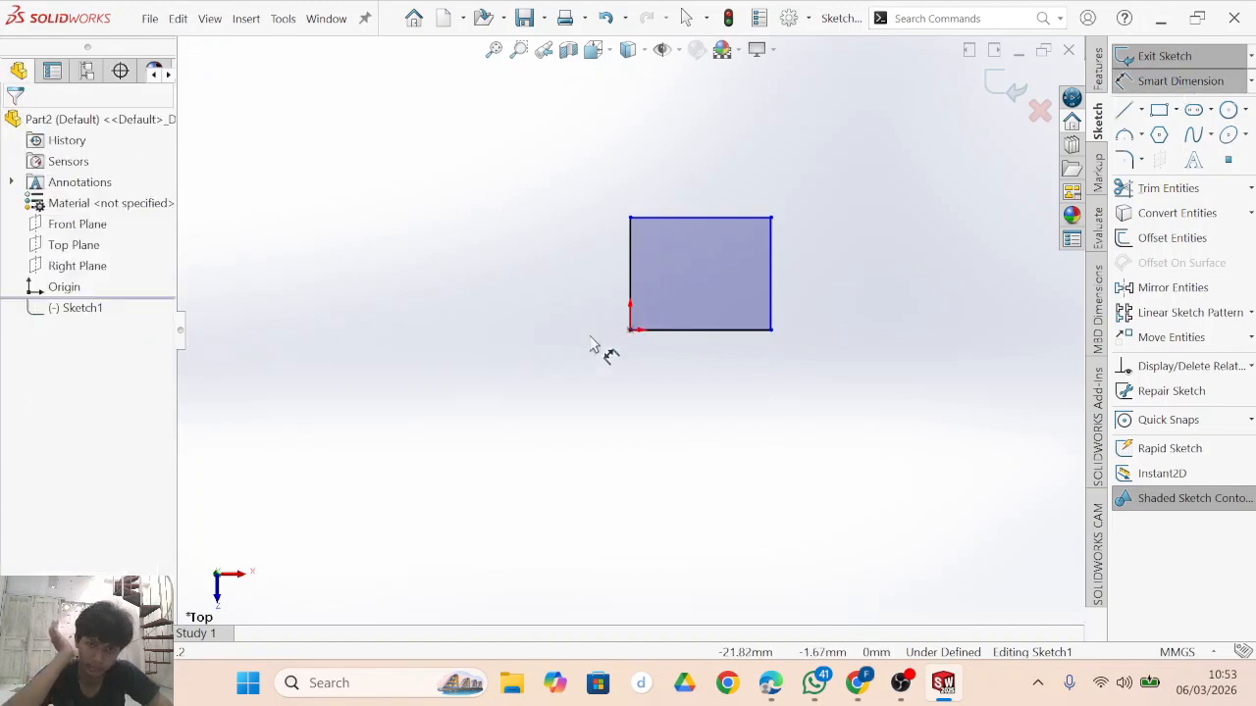
click(630, 286)
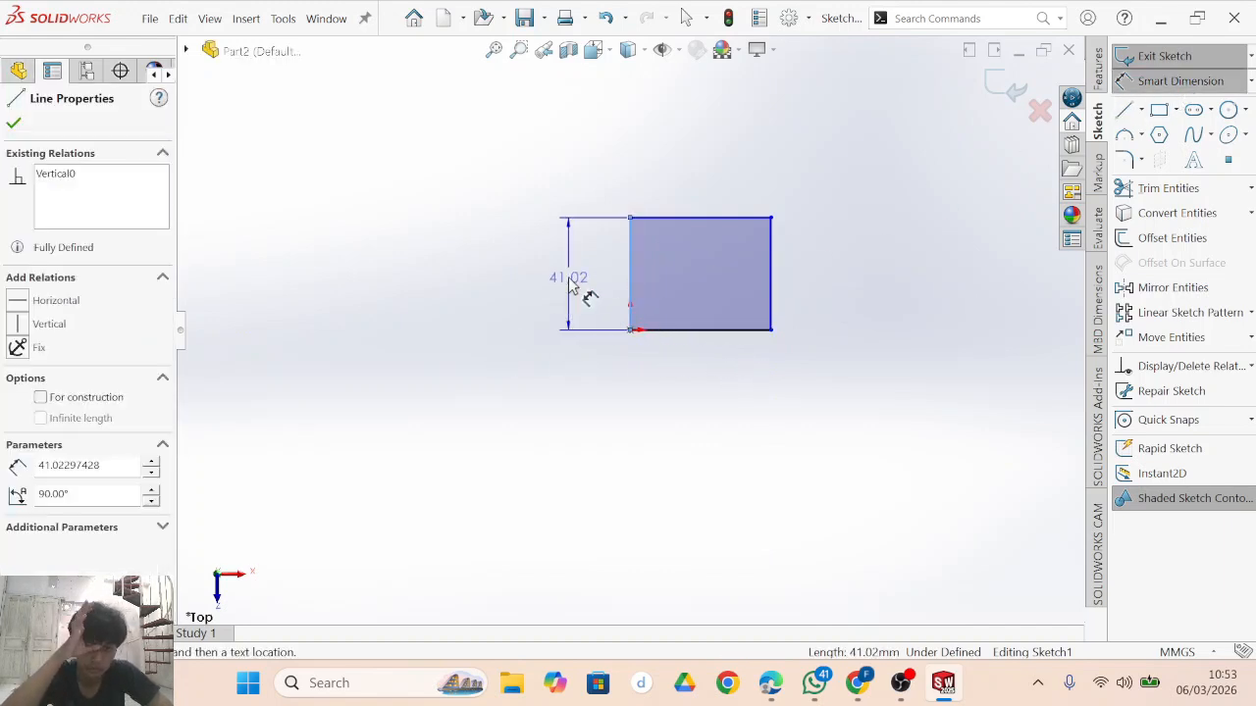
click(576, 288)
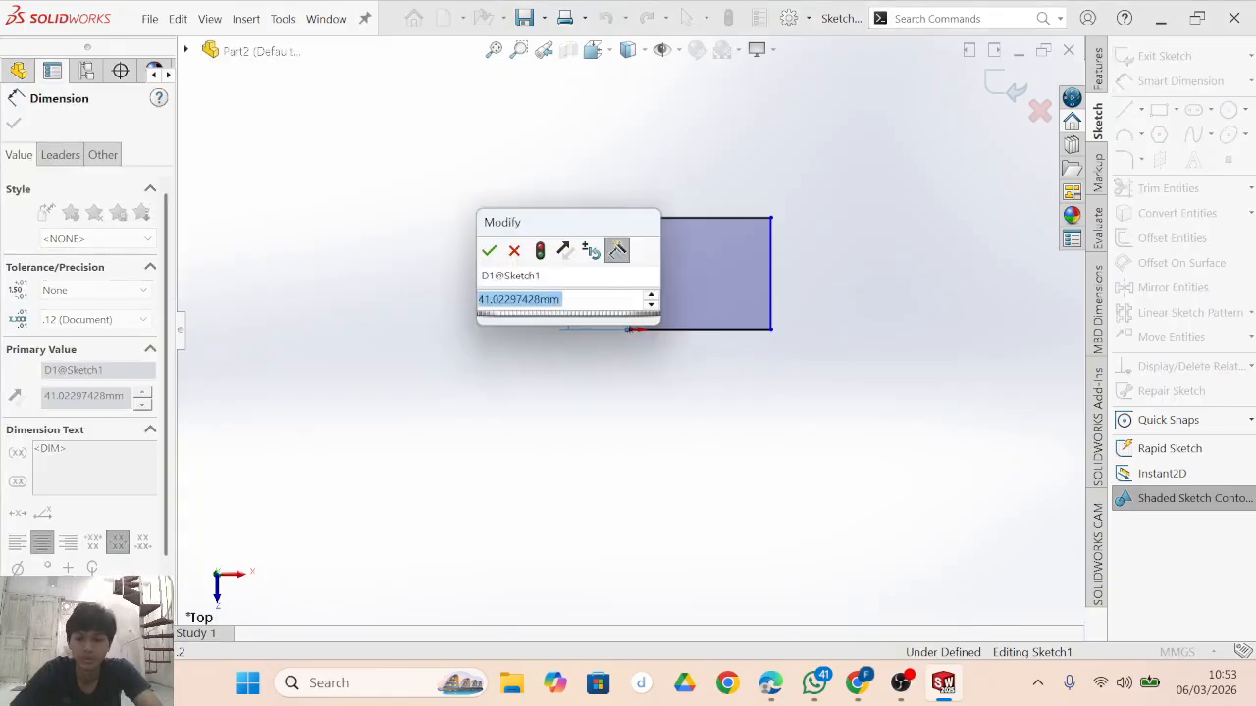
text(40)
key(Return)
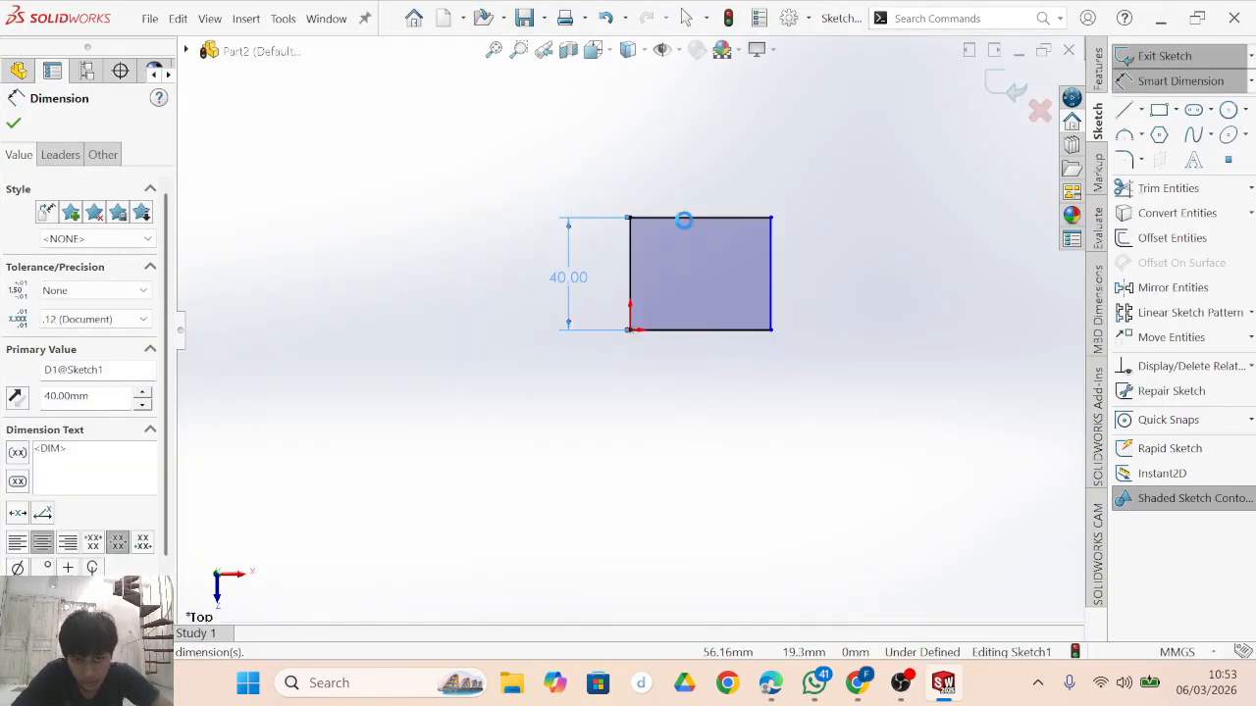
click(693, 218)
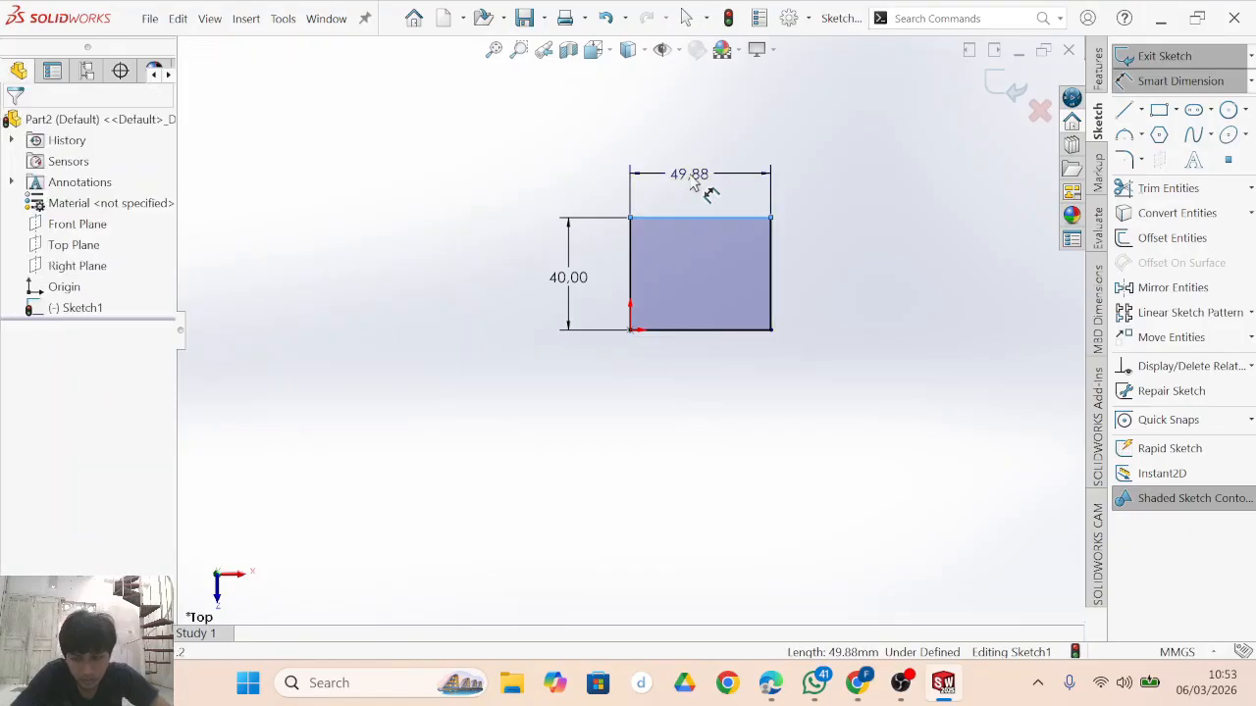
click(695, 182)
text(50)
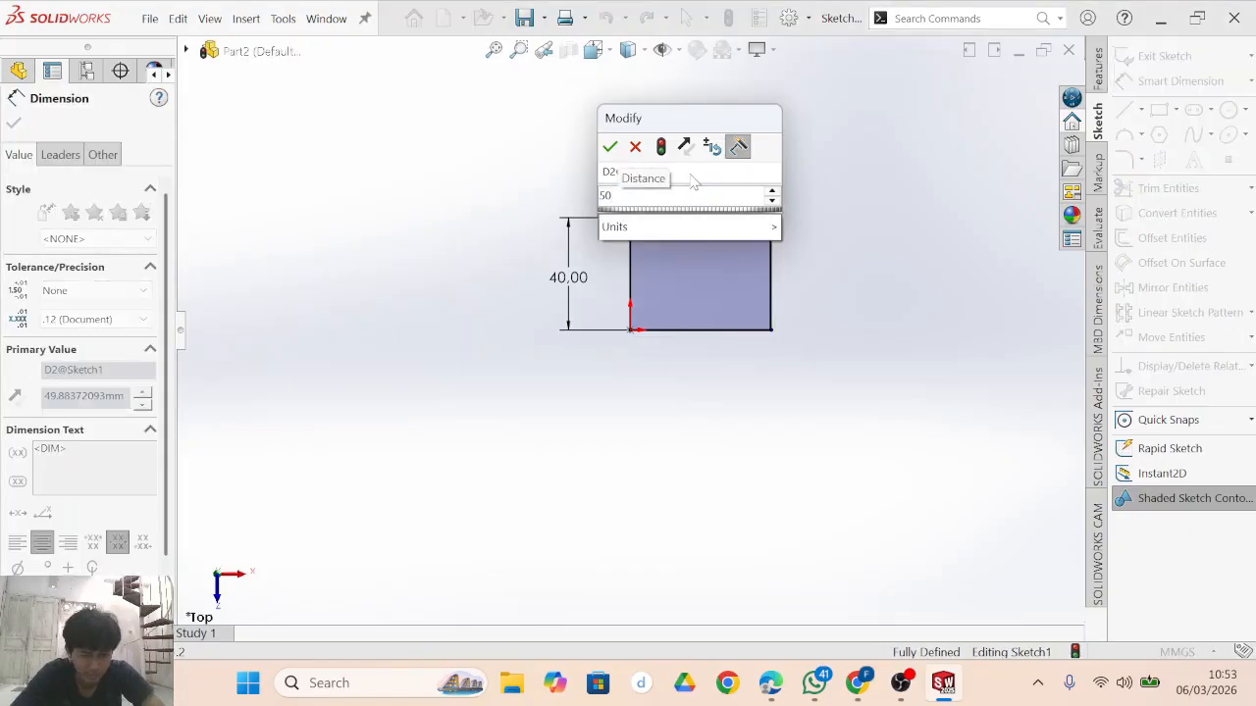
key(Return)
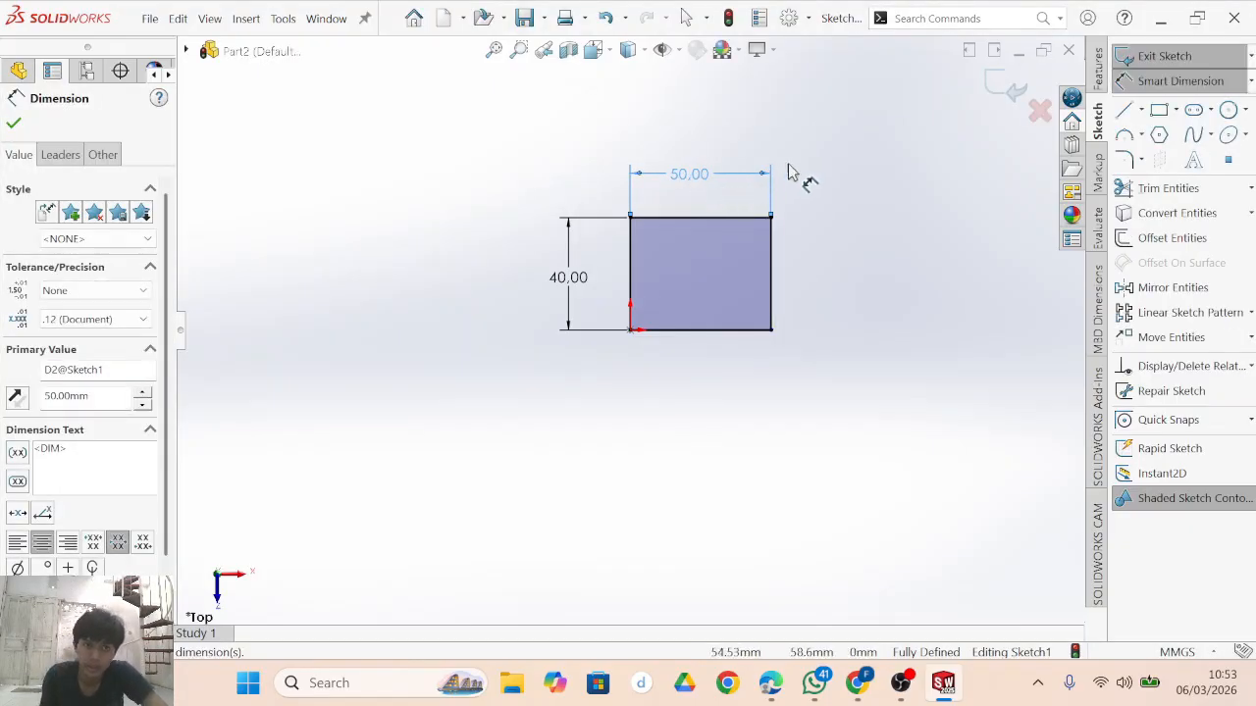
key(Escape)
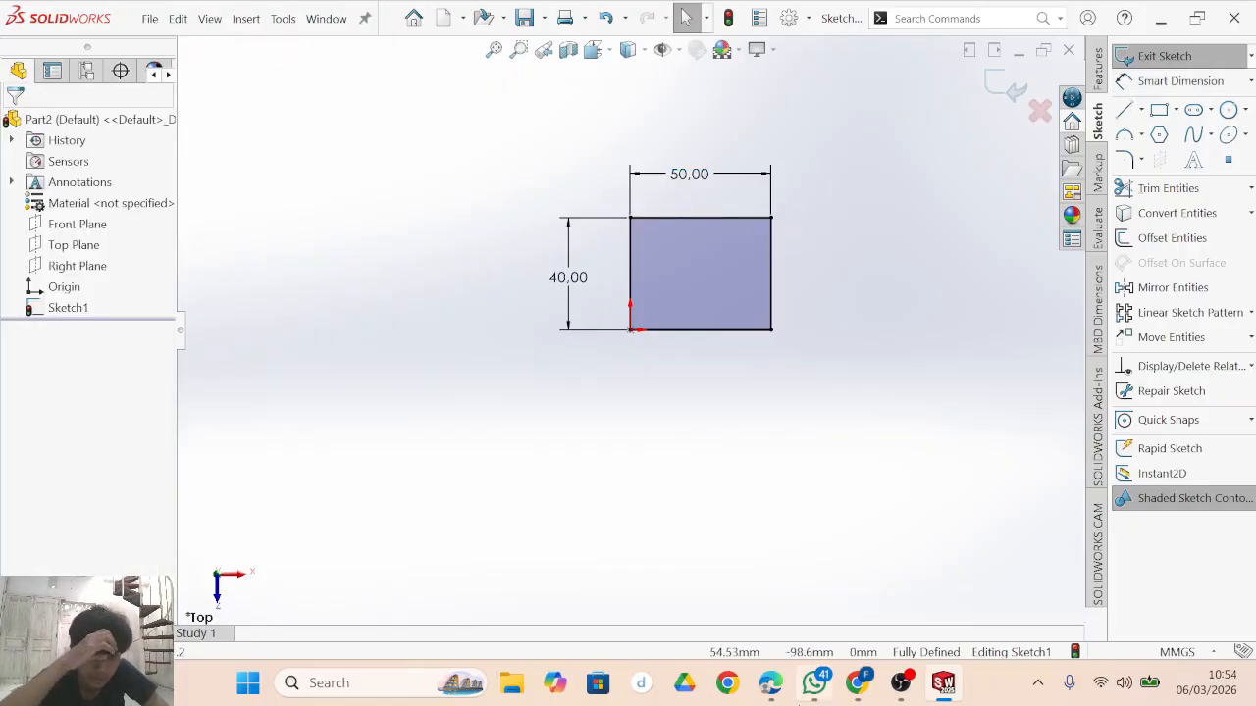
Extrude the base rectangle 10 mm upward as a blind boss, checking its height against figure B in the exercise PDF.
click(769, 685)
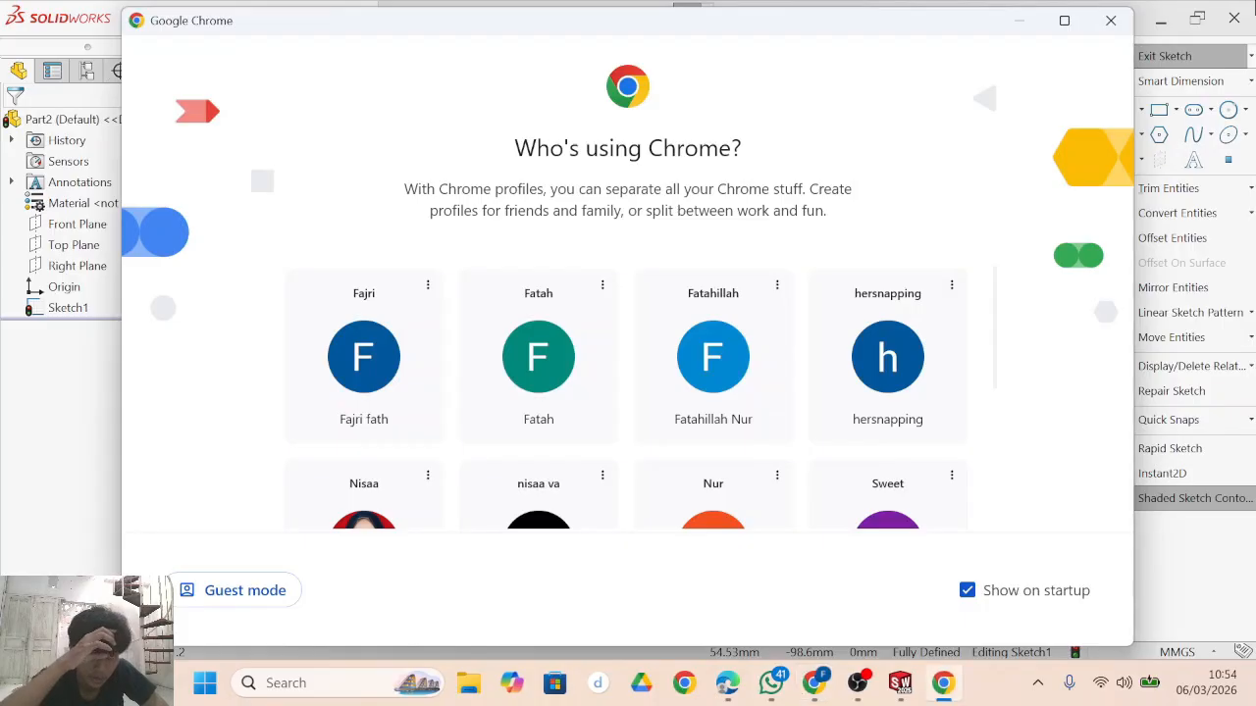
click(1109, 22)
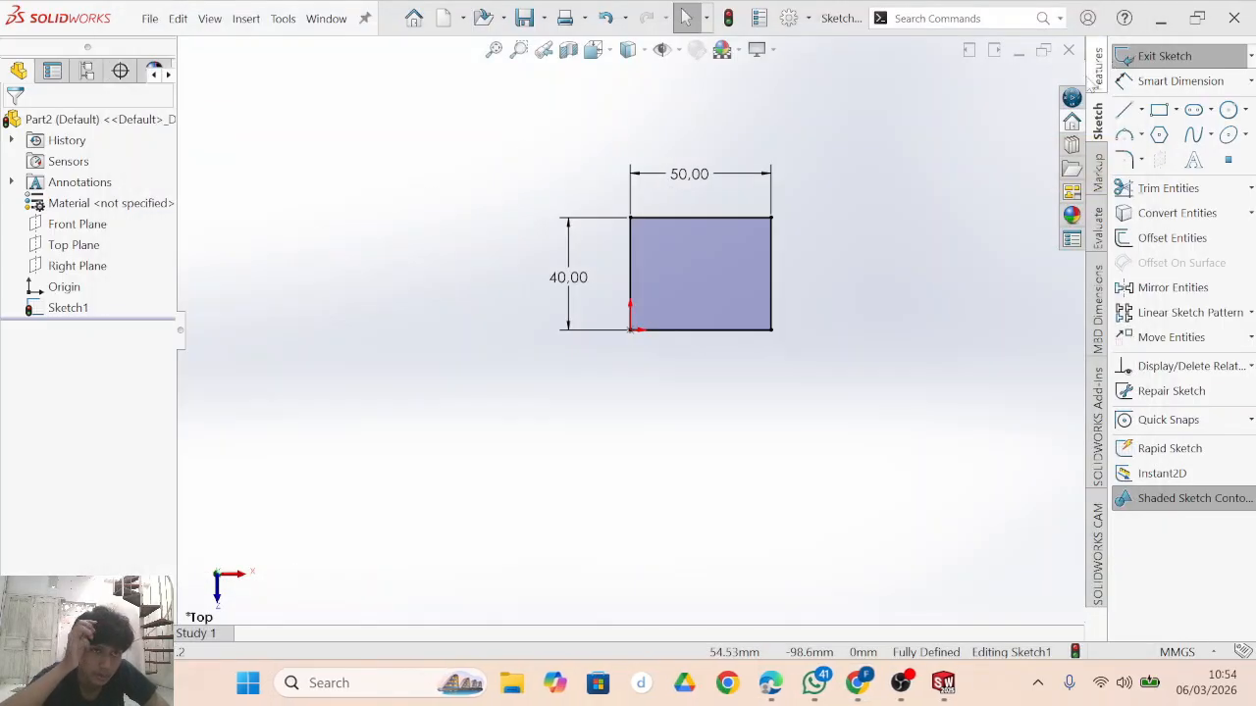
click(1096, 81)
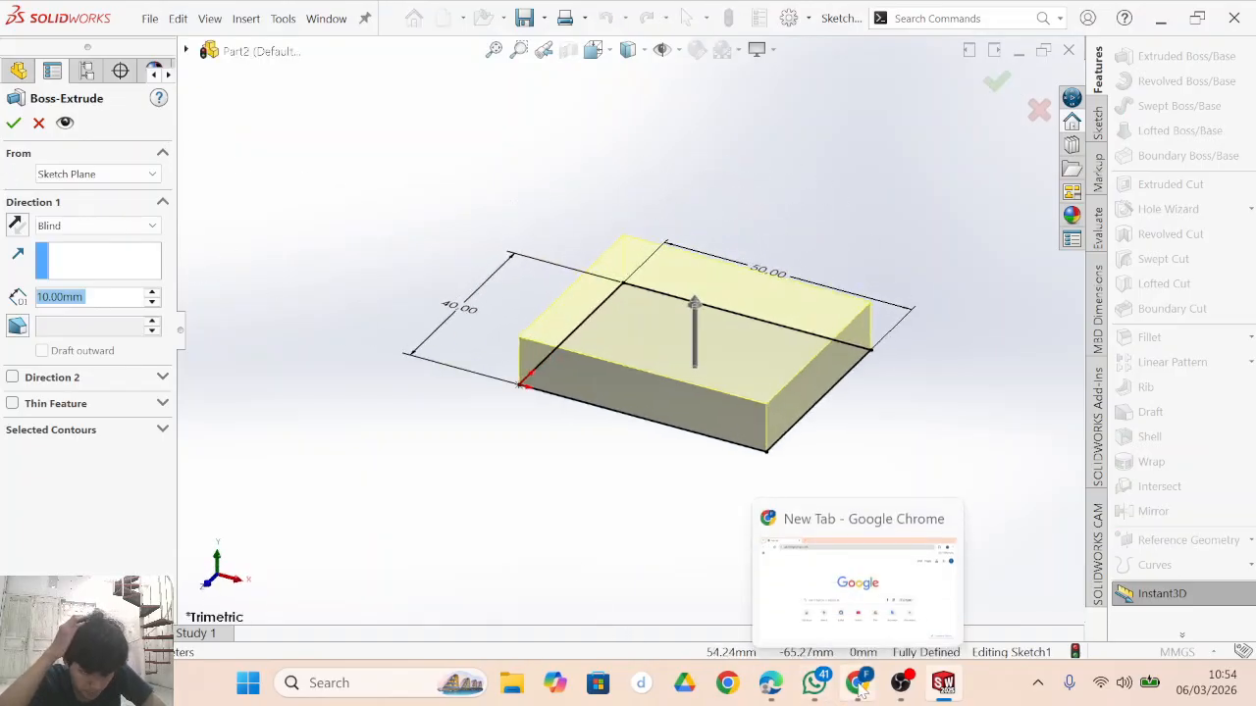
mouse_move(770, 685)
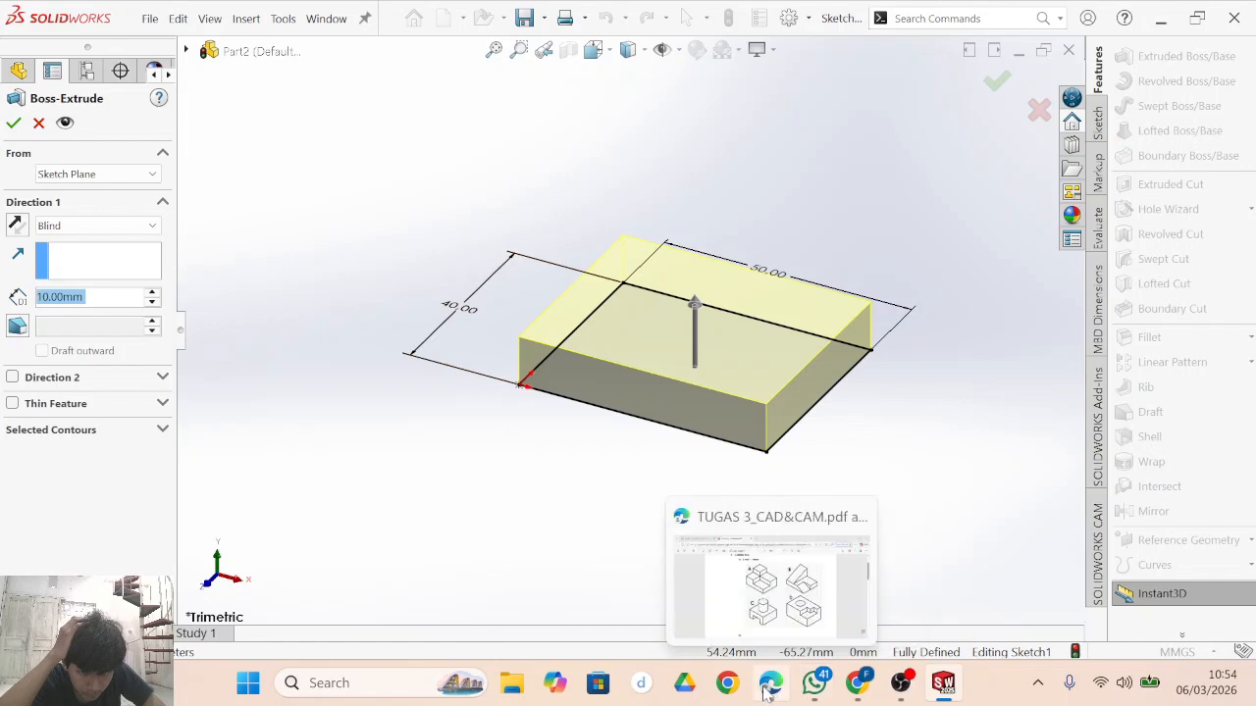
click(771, 686)
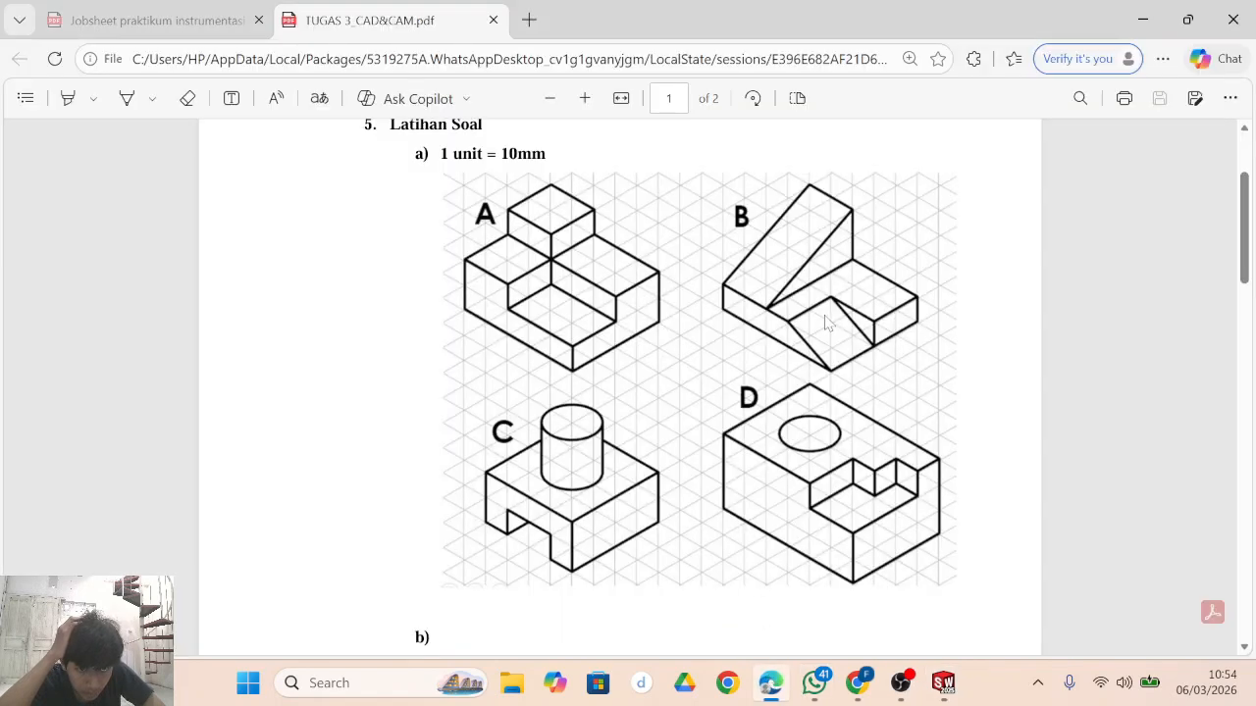
mouse_move(912, 692)
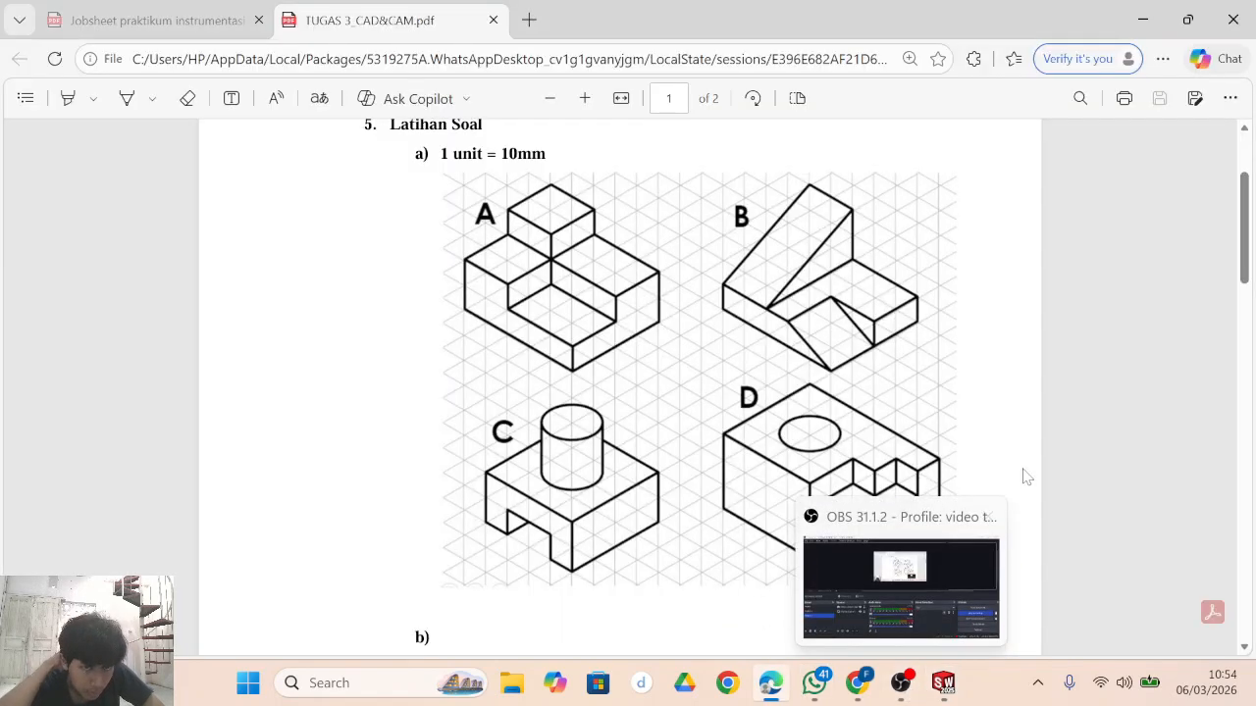
click(937, 687)
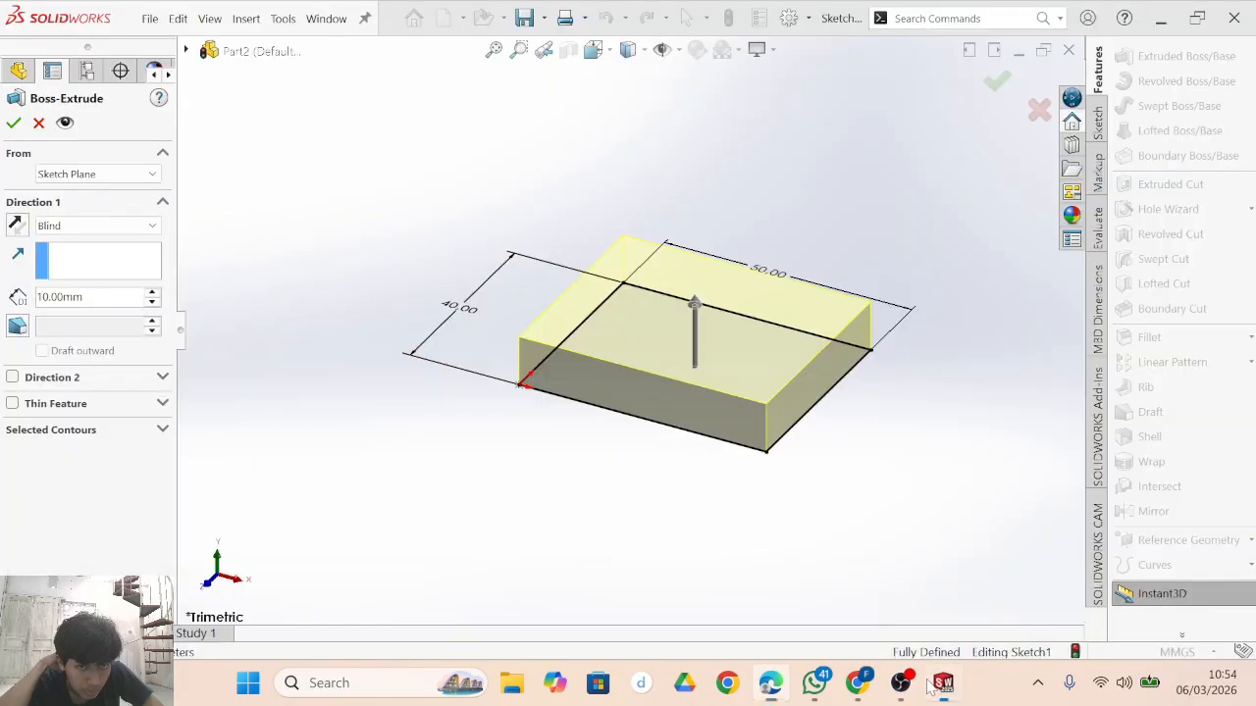
click(13, 124)
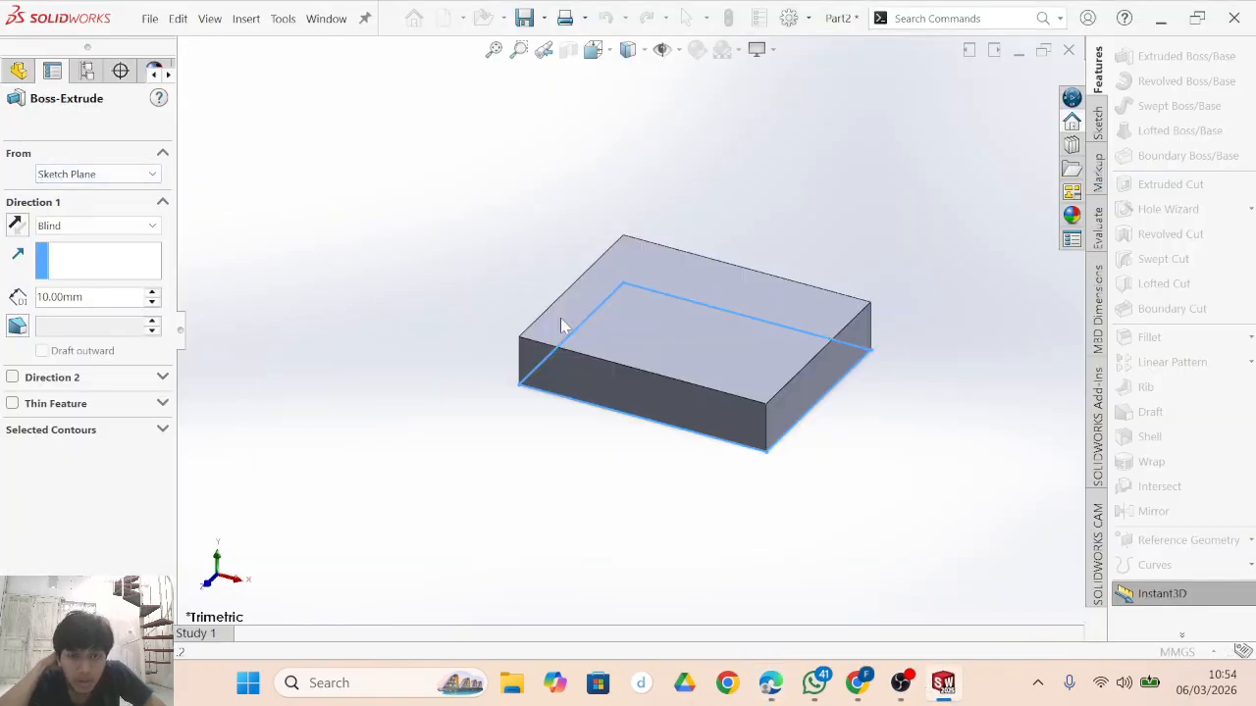
Start a line sketch on the base block's top face, checking figure B in the exercise PDF.
click(713, 325)
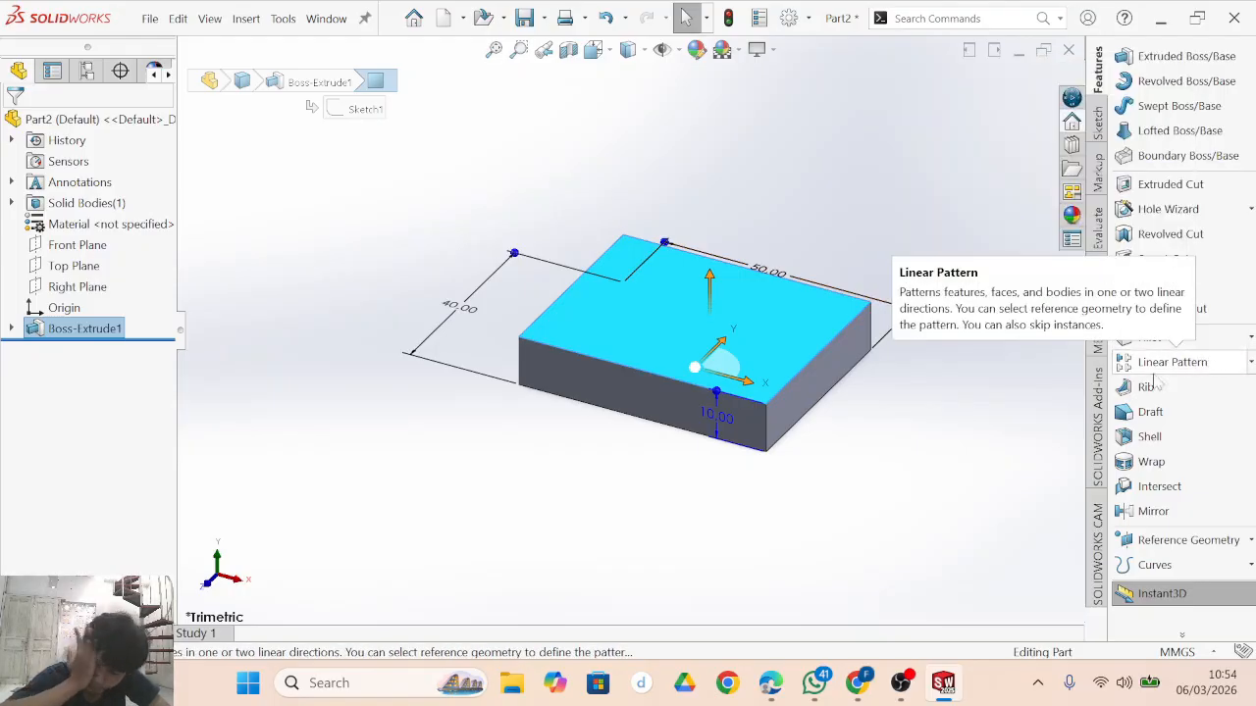
click(800, 548)
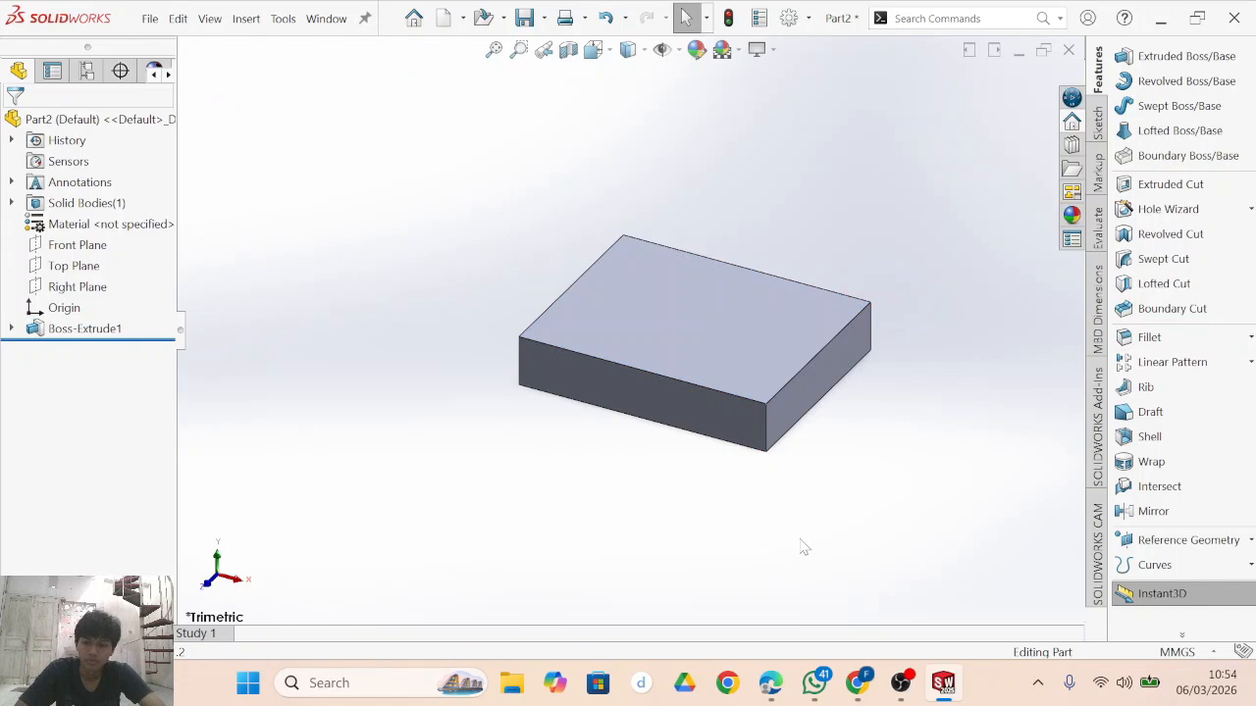
click(717, 370)
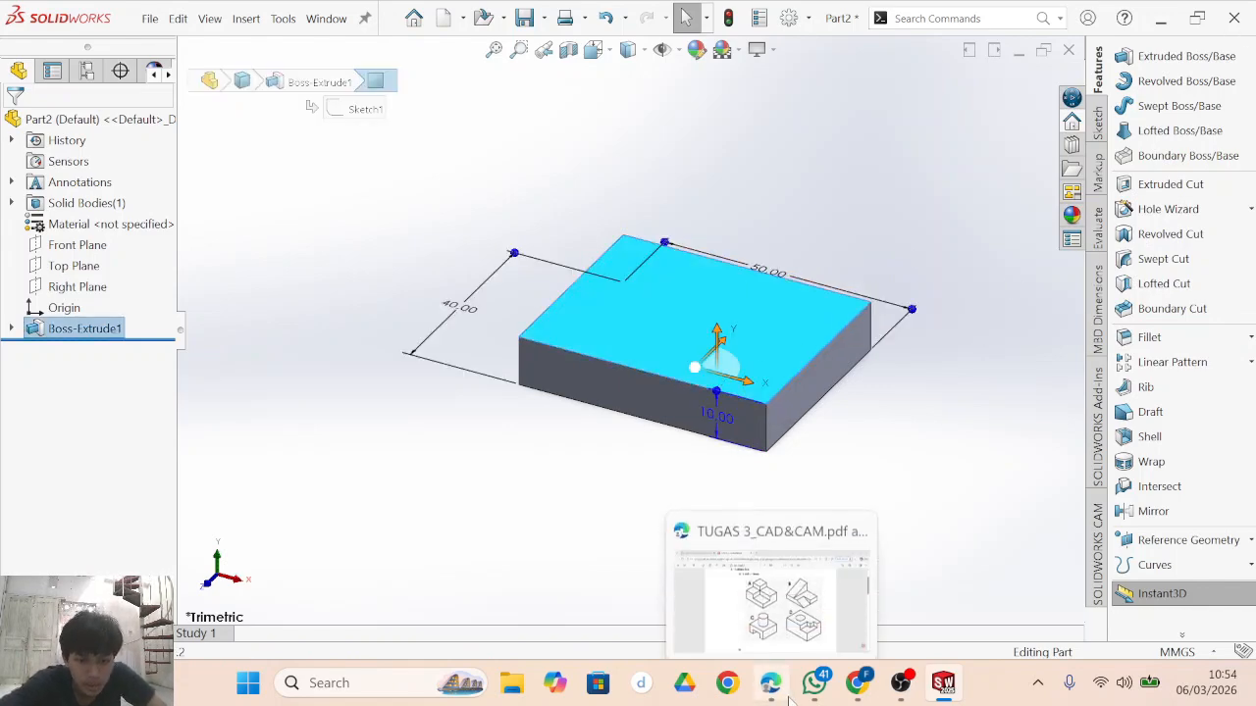
click(799, 594)
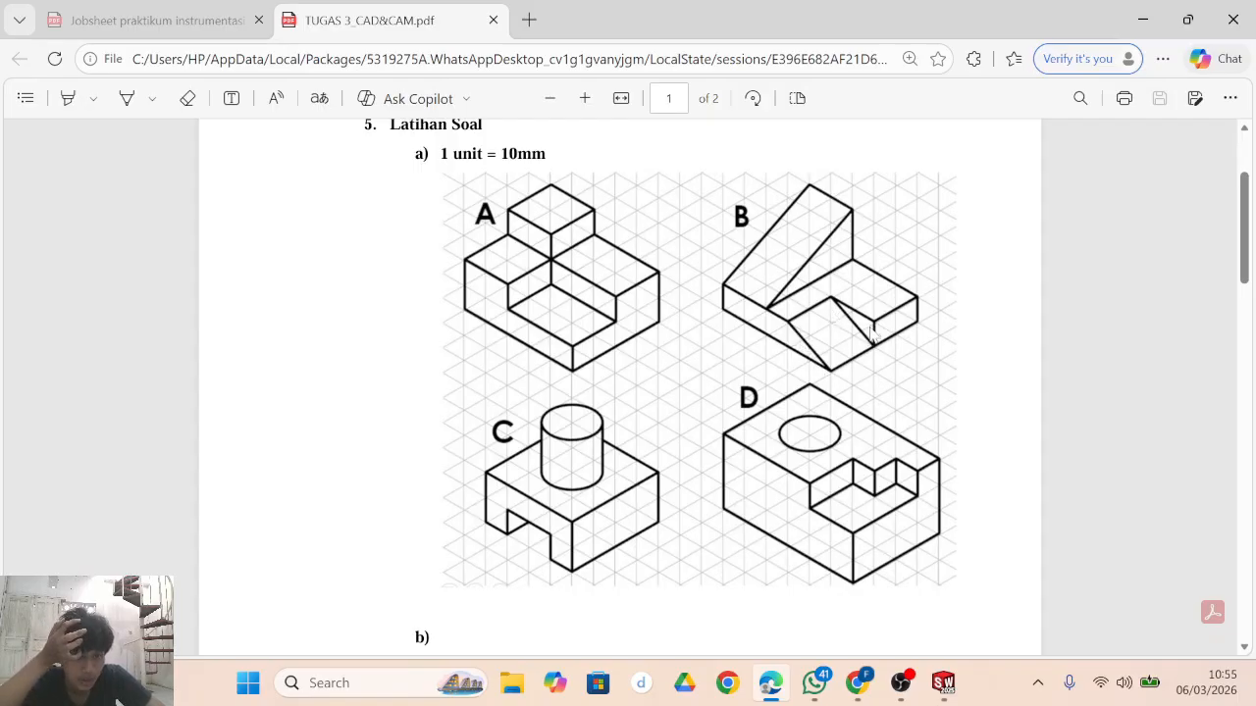
click(940, 683)
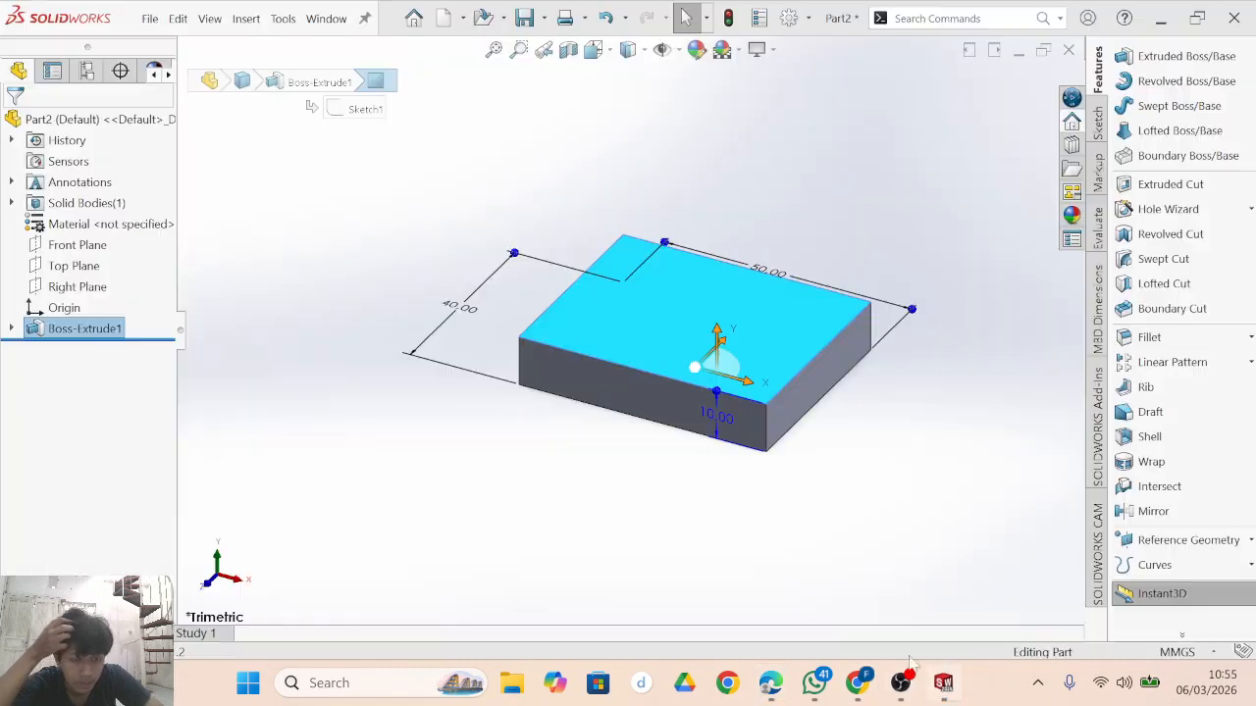
click(1097, 123)
click(1127, 111)
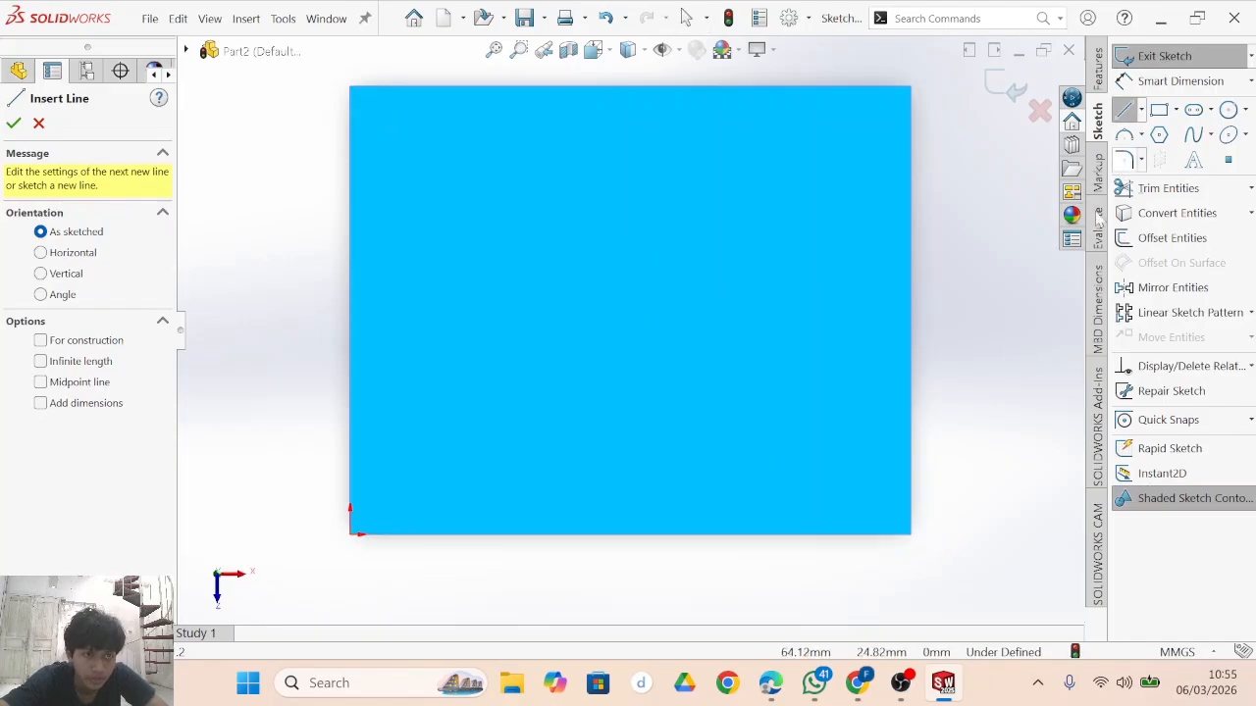
Sketch a closed rectangle of lines about 20.5 mm wide and 20.3 mm high in the top face's front-right corner.
click(909, 534)
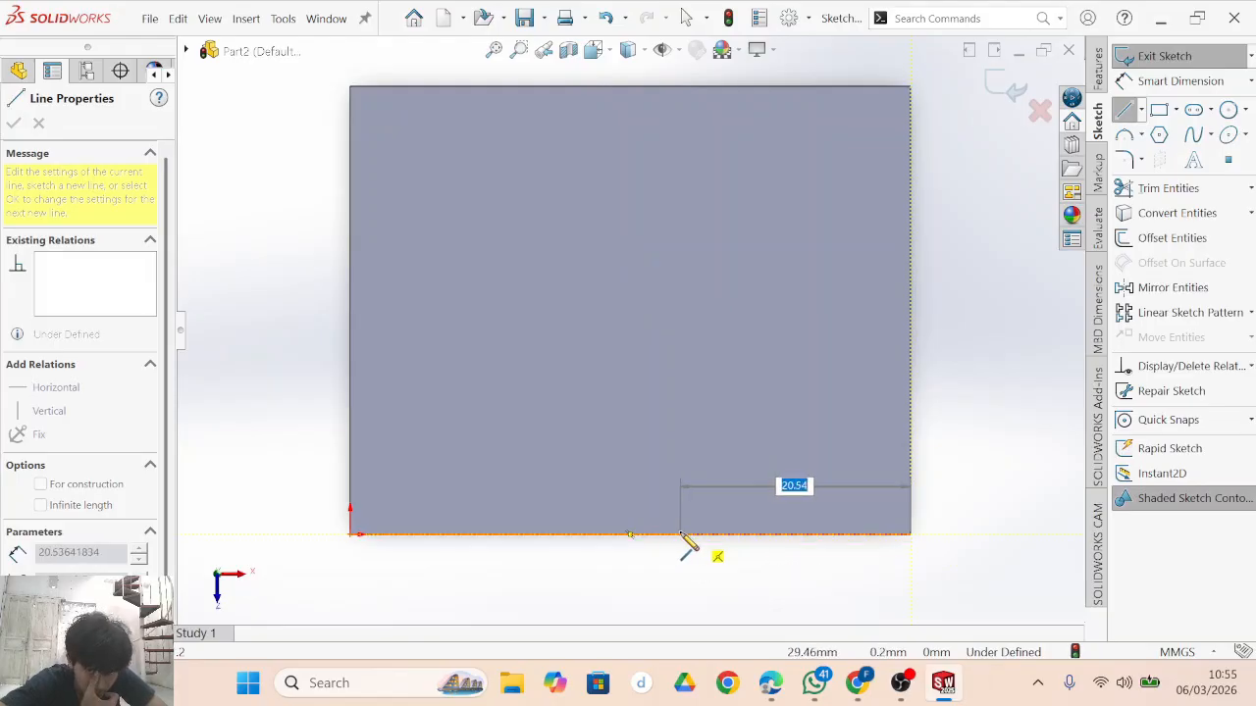
click(680, 535)
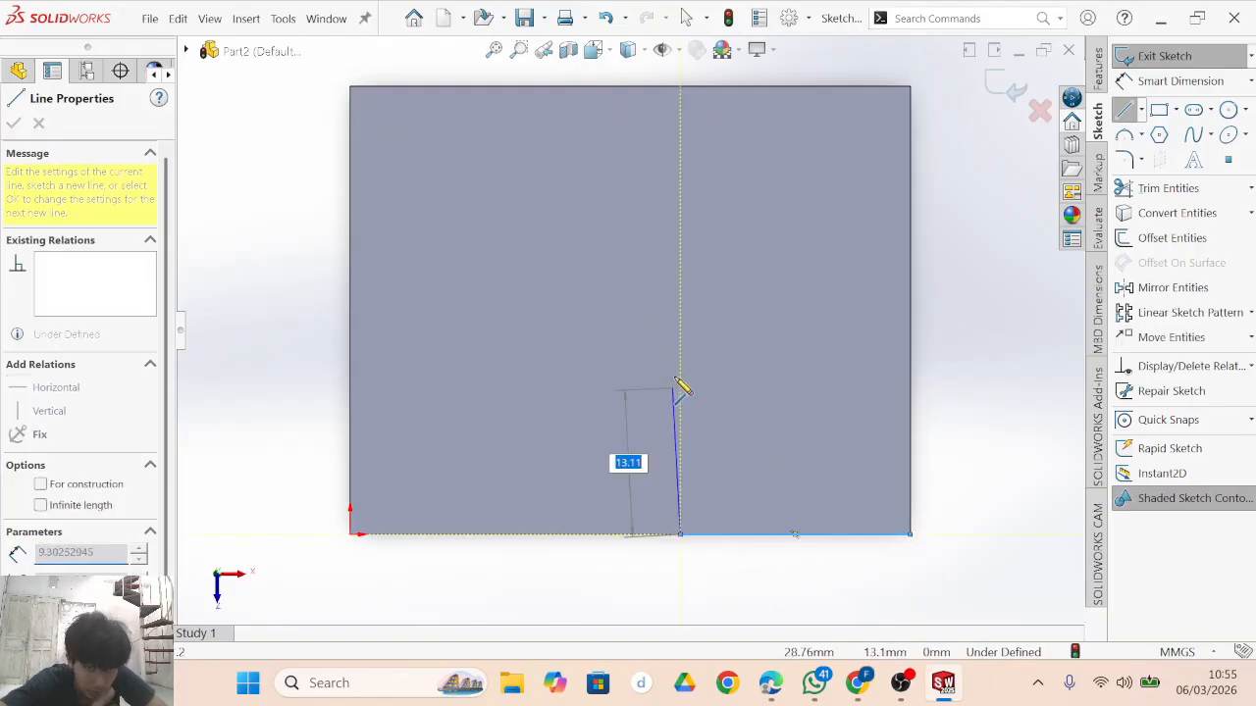
click(681, 307)
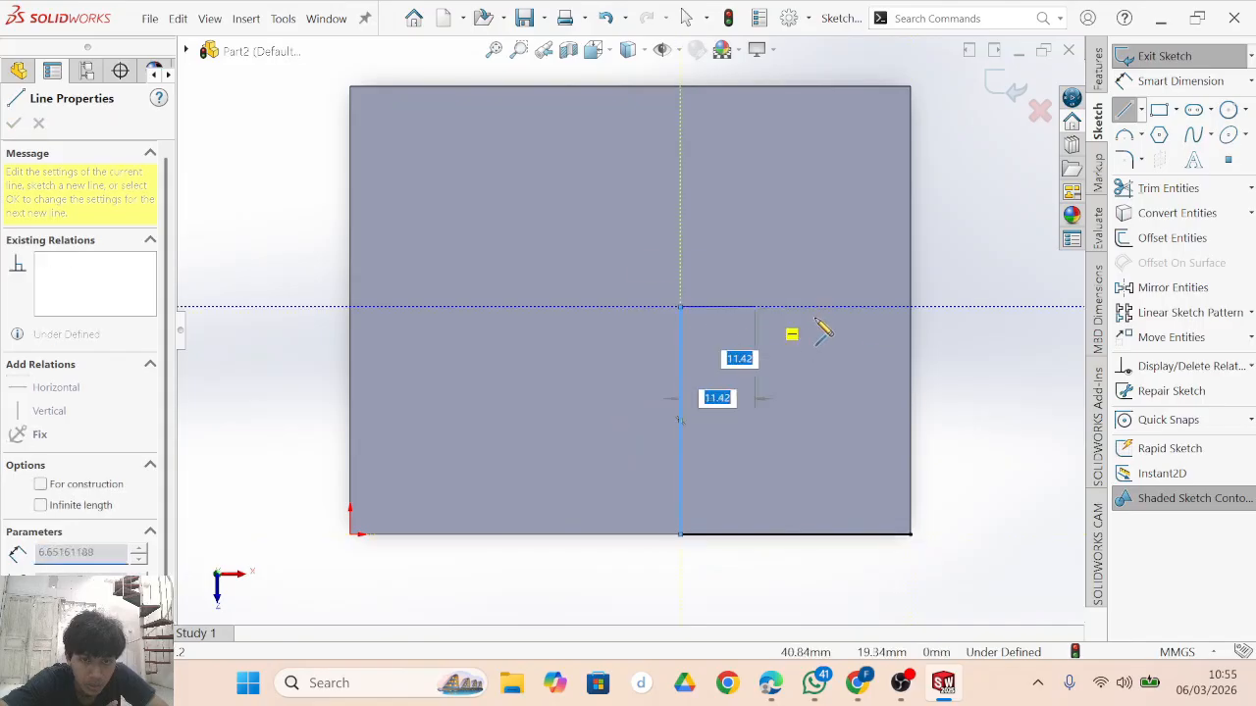
click(910, 308)
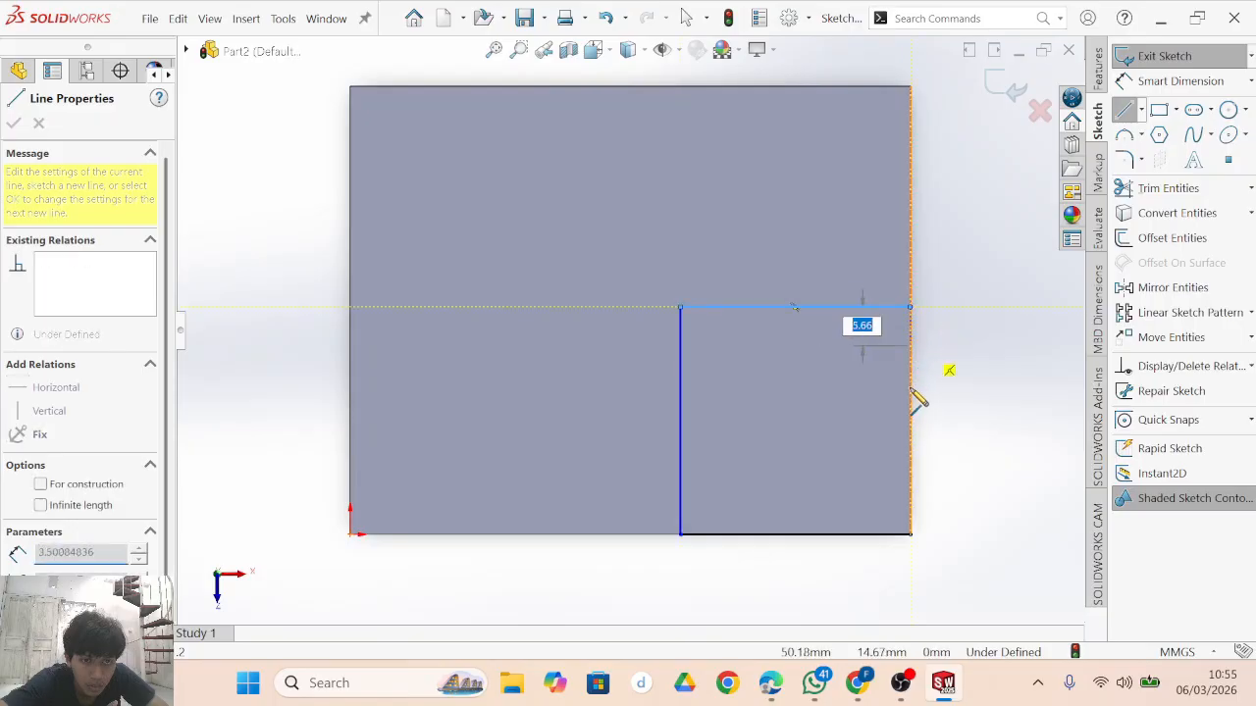
click(911, 534)
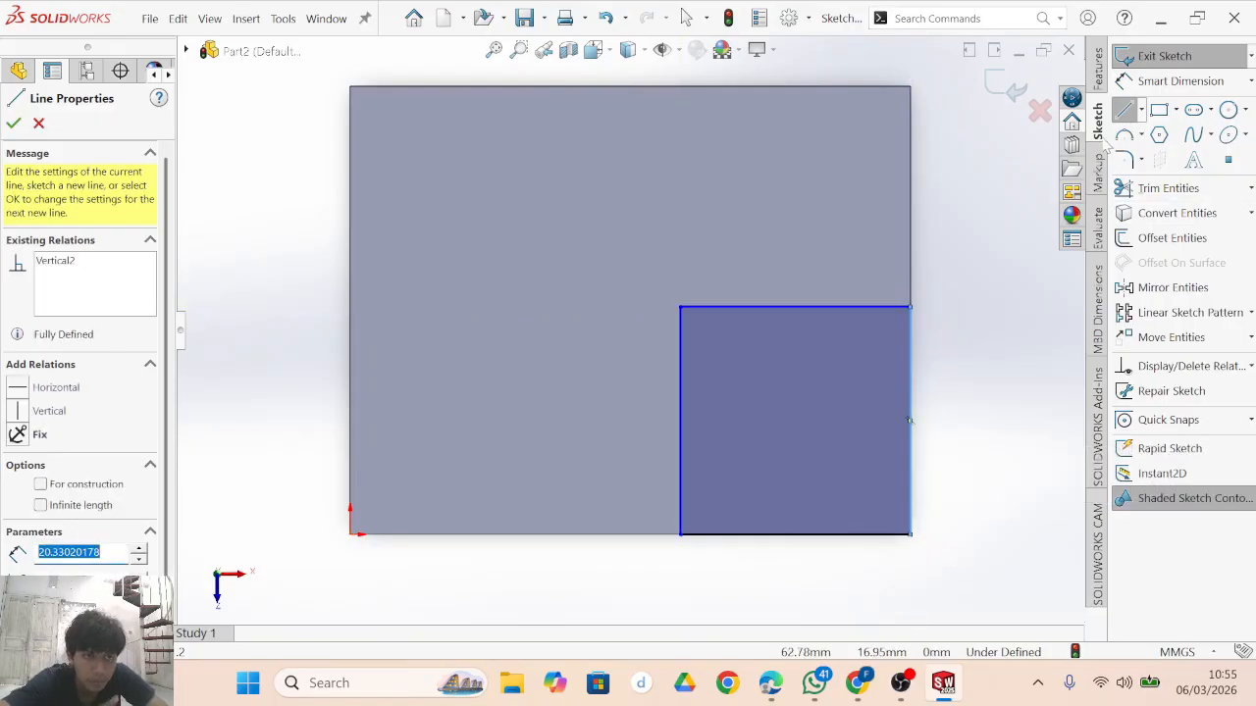
Dimension the corner rectangle to 20 mm high and 20 mm wide.
click(1125, 109)
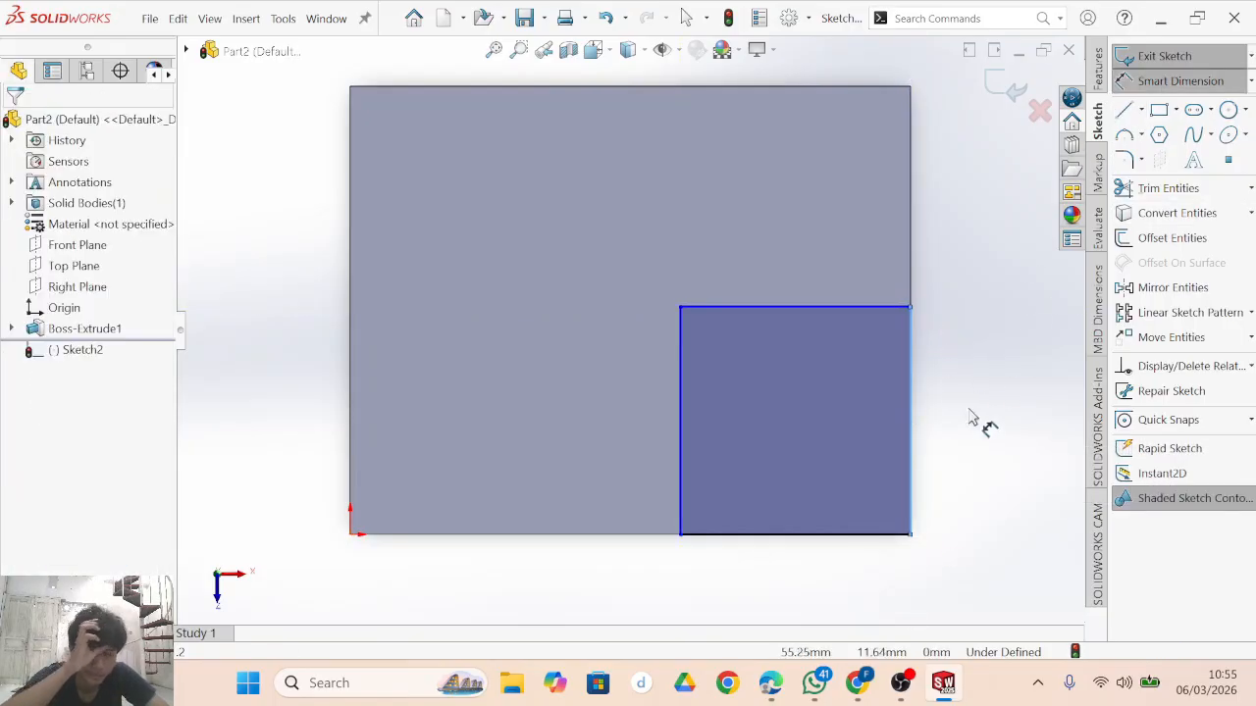
click(911, 452)
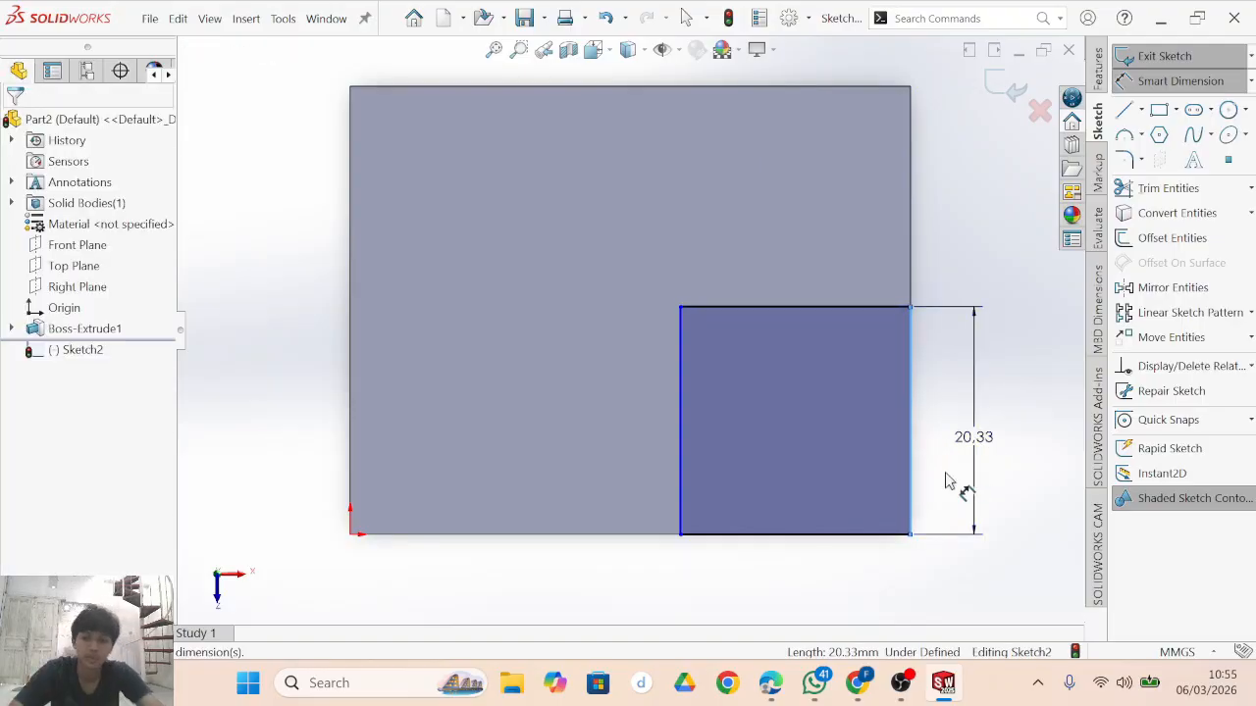
click(946, 481)
text(20)
key(Return)
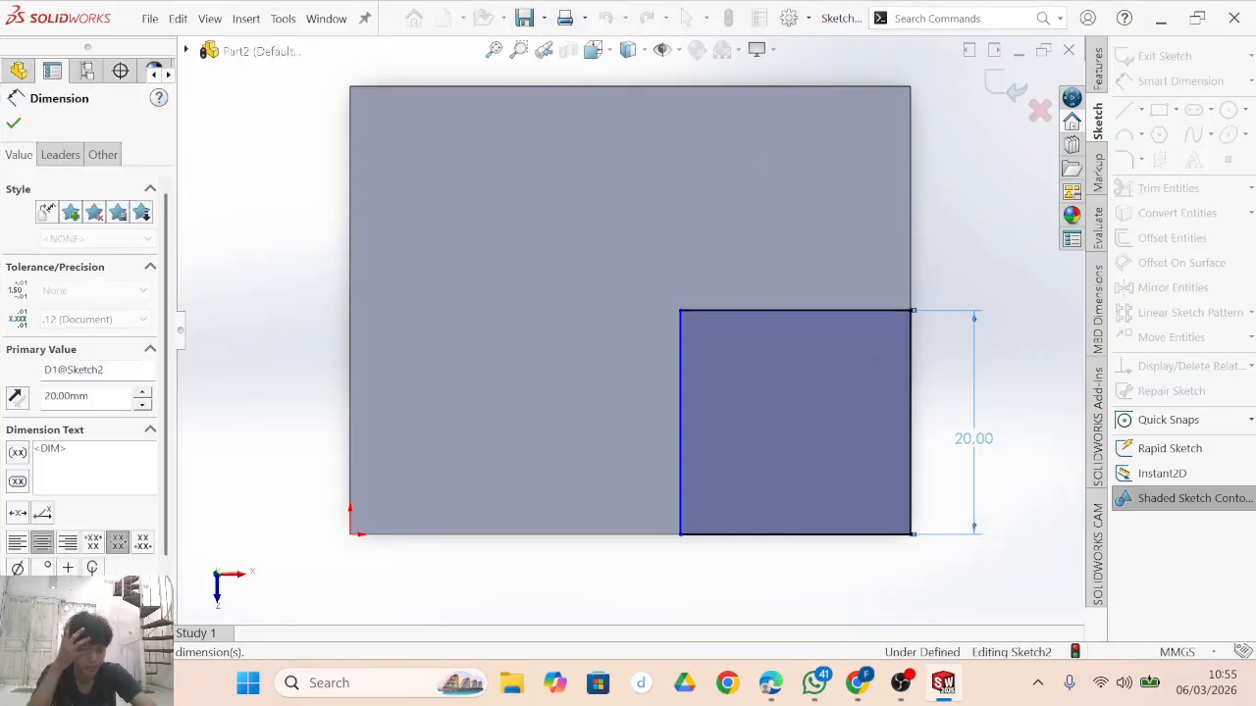
click(807, 548)
click(808, 587)
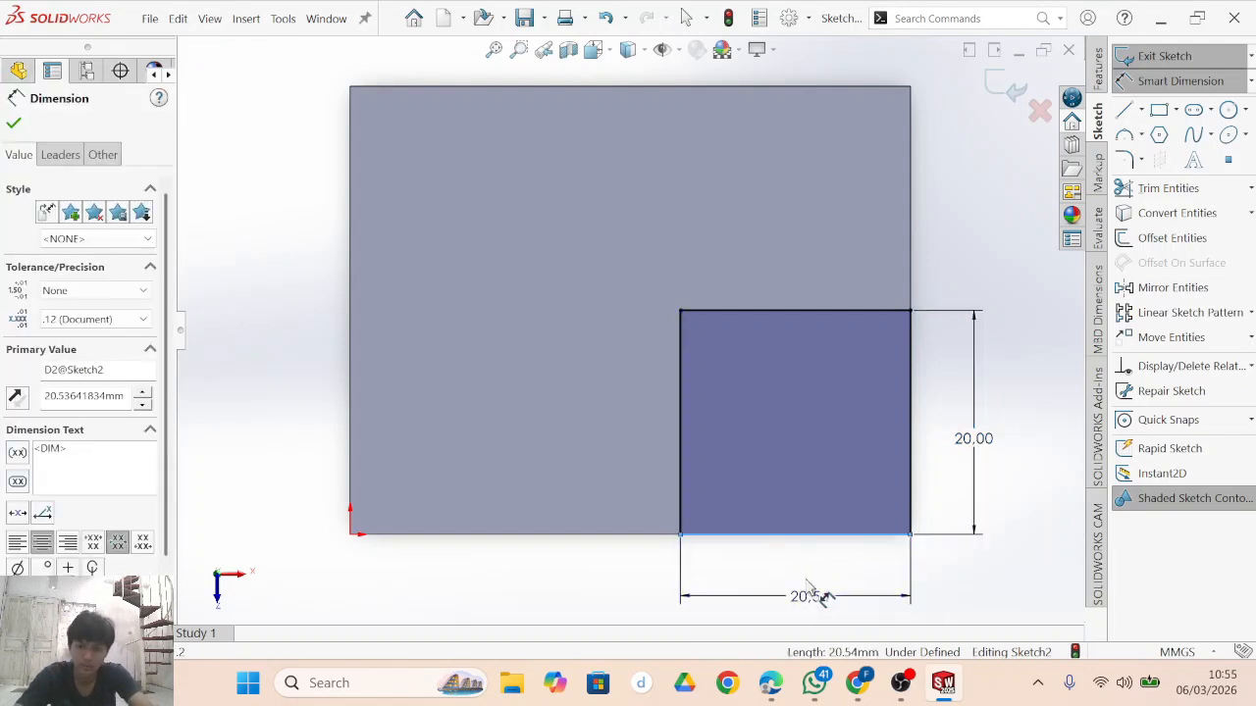
text(20)
key(Return)
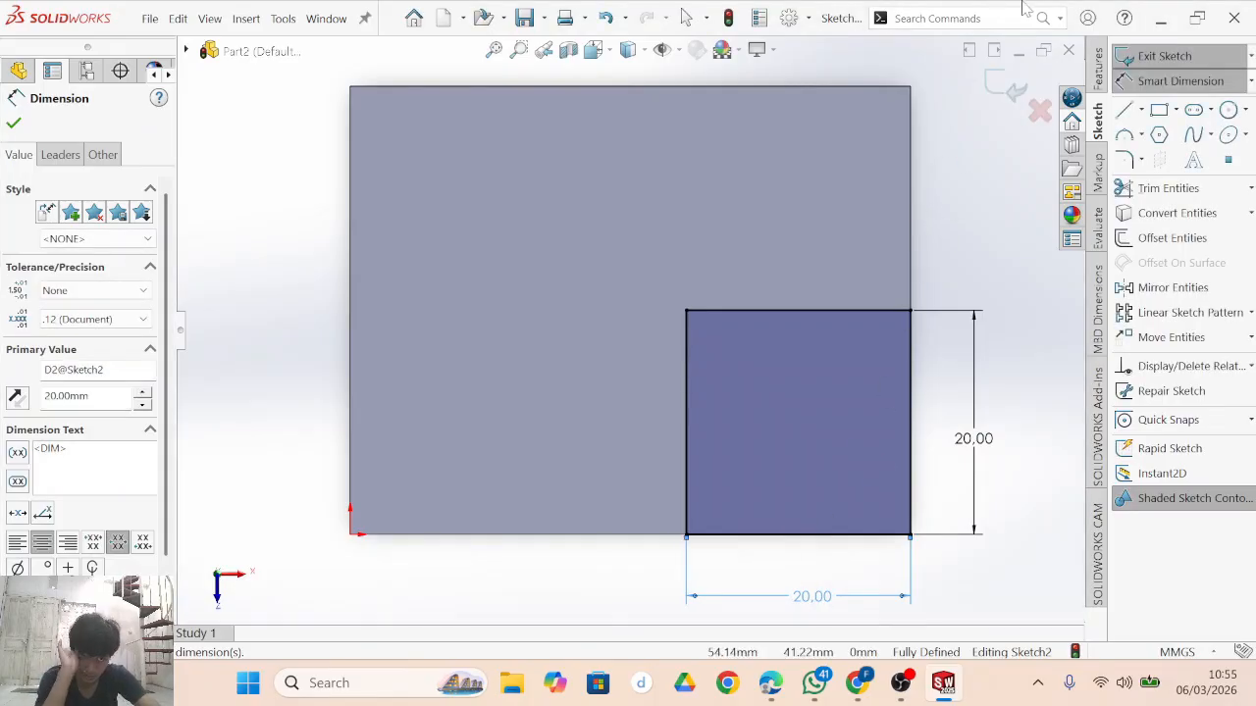
Cut the corner square out of the base with a 10 mm blind Extruded Cut.
click(1099, 75)
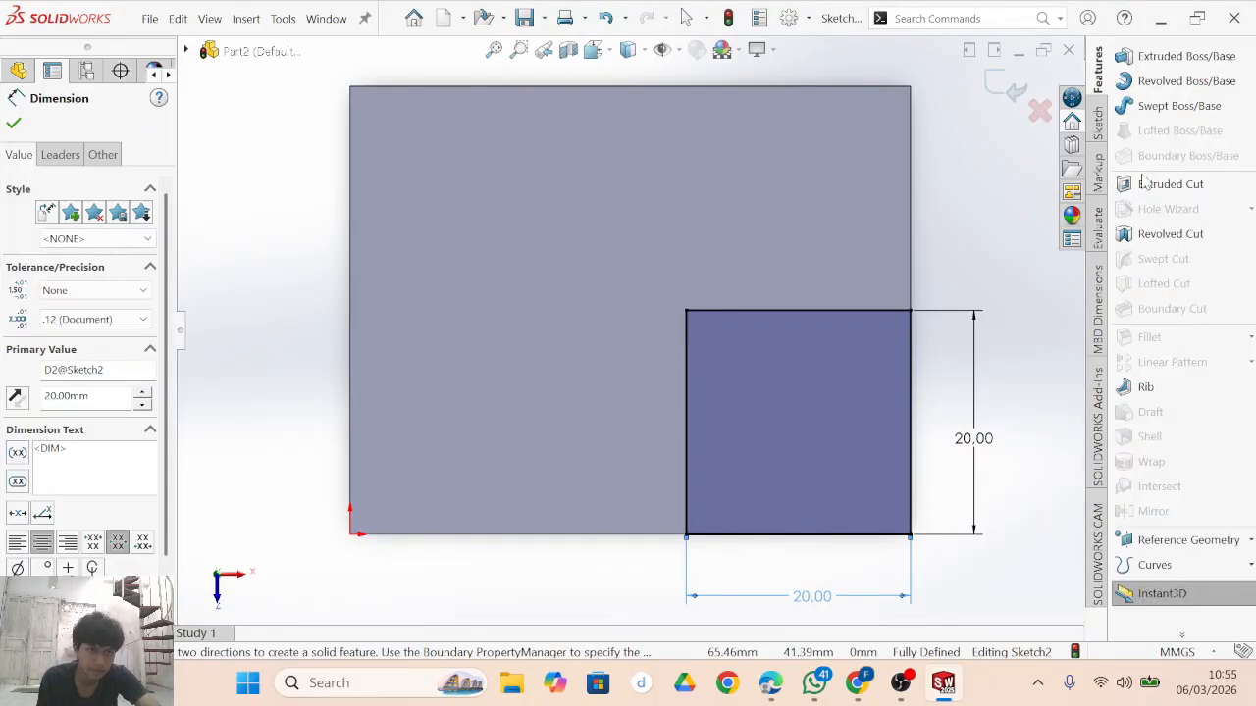
key(Escape)
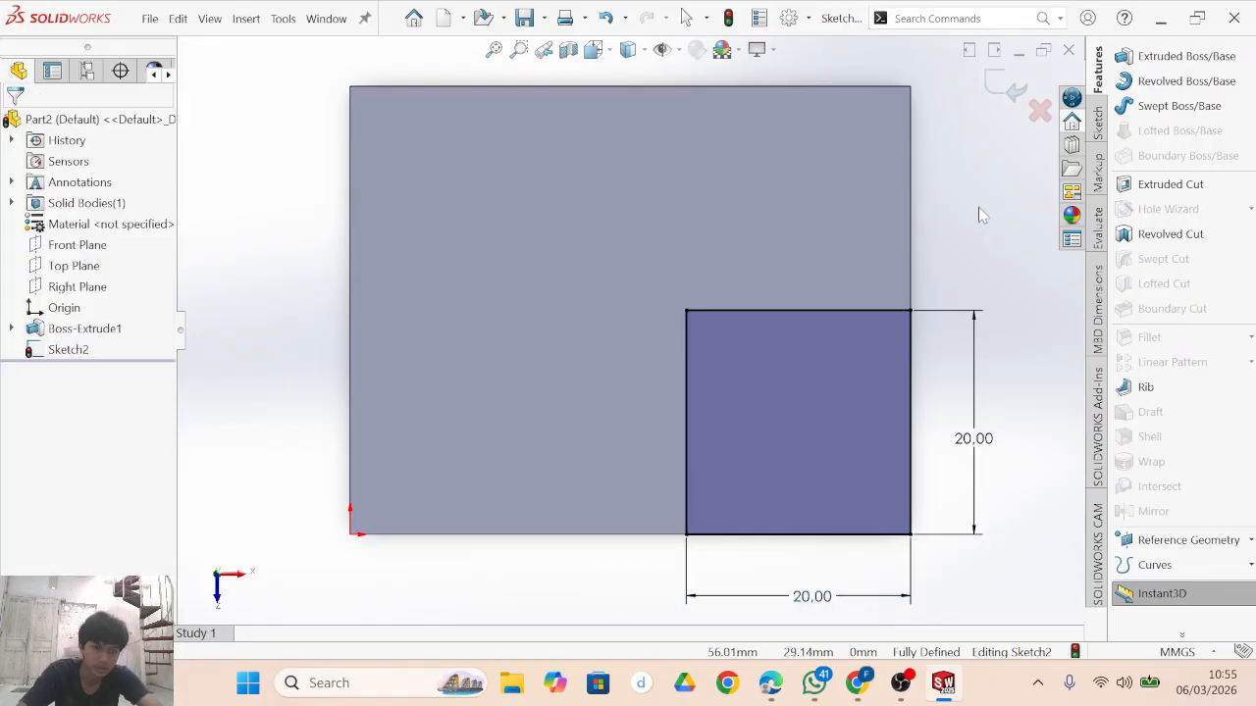
click(1182, 186)
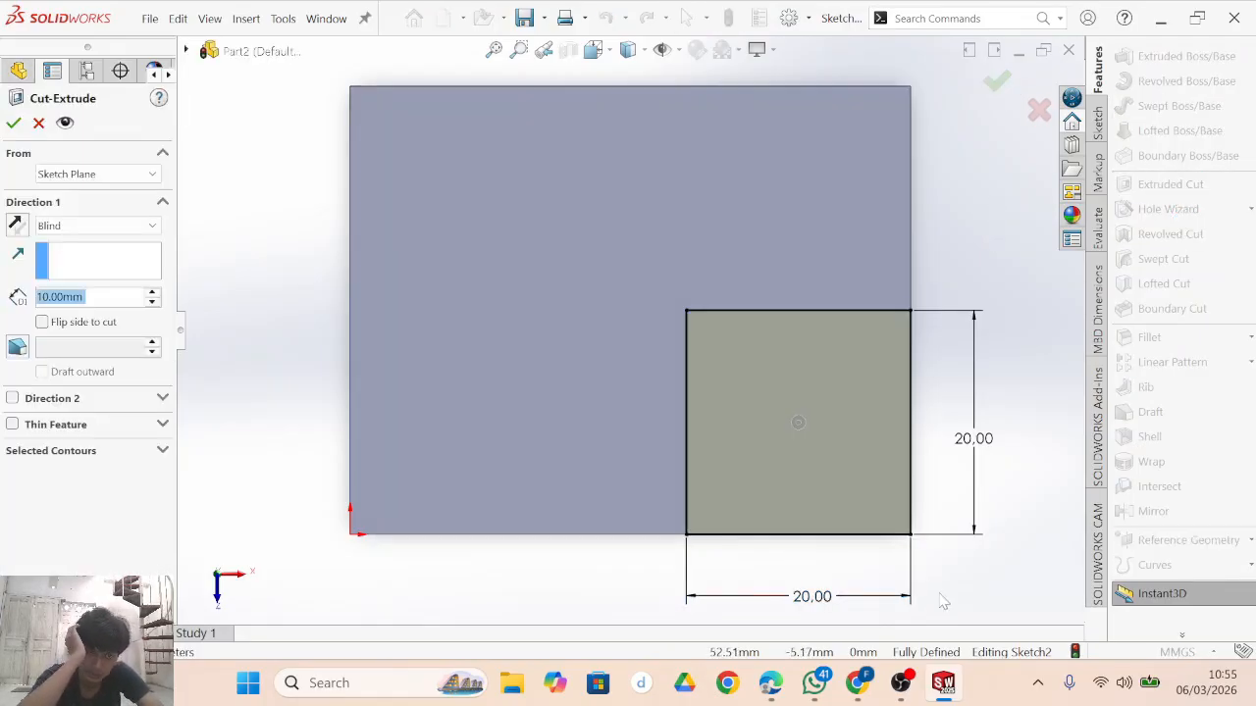
mouse_move(942, 599)
middle_down()
mouse_move(870, 441)
mouse_move(922, 448)
middle_up()
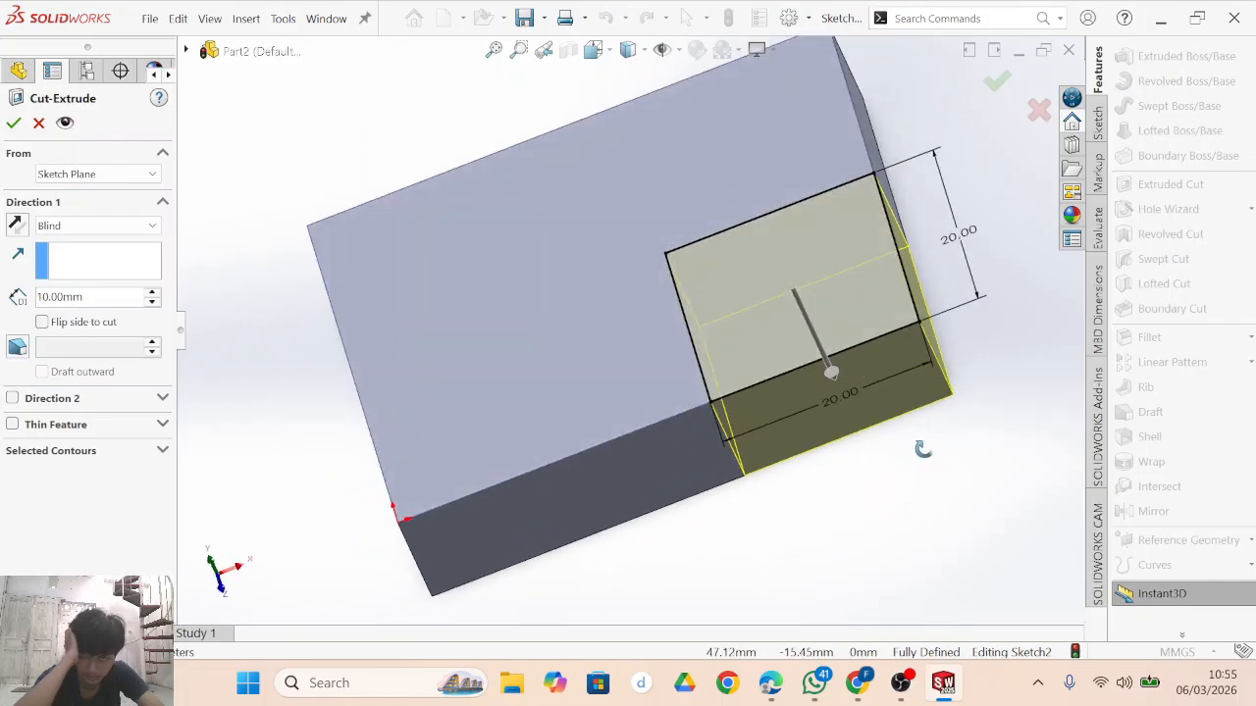
click(14, 122)
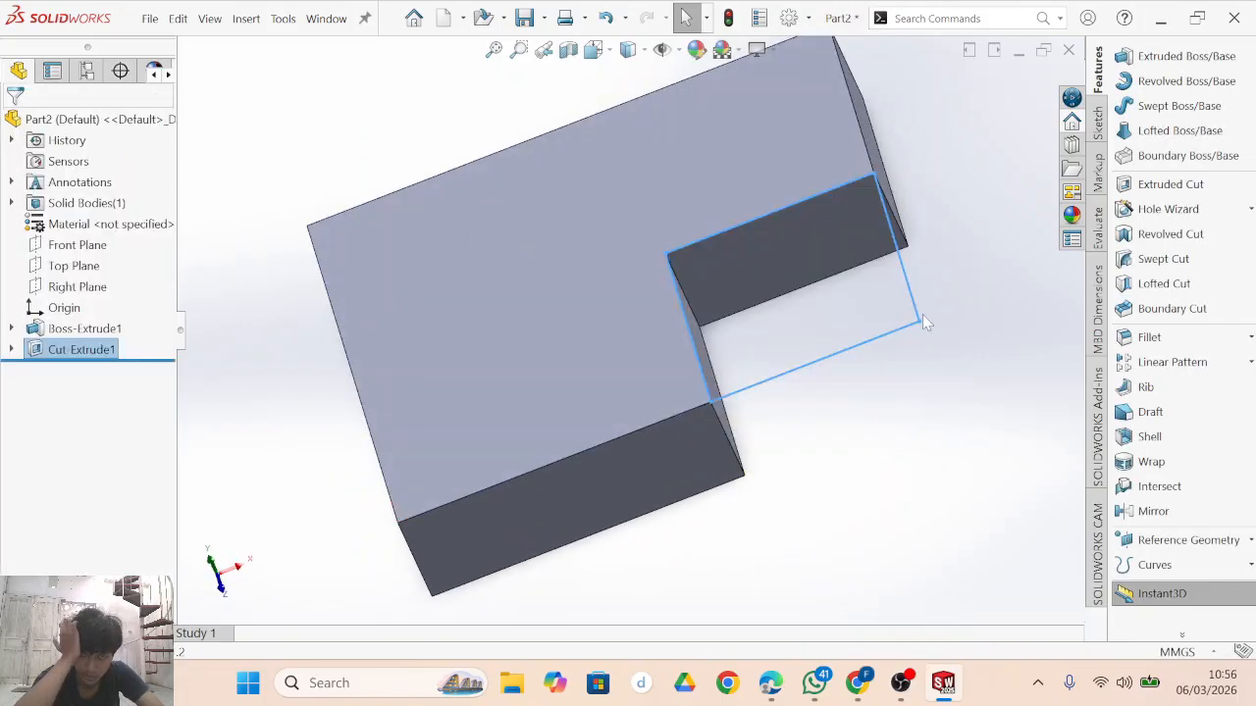
Sketch a closed right triangle on the notch's back wall, sloping from its upper inner corner to its lower outer corner.
click(831, 265)
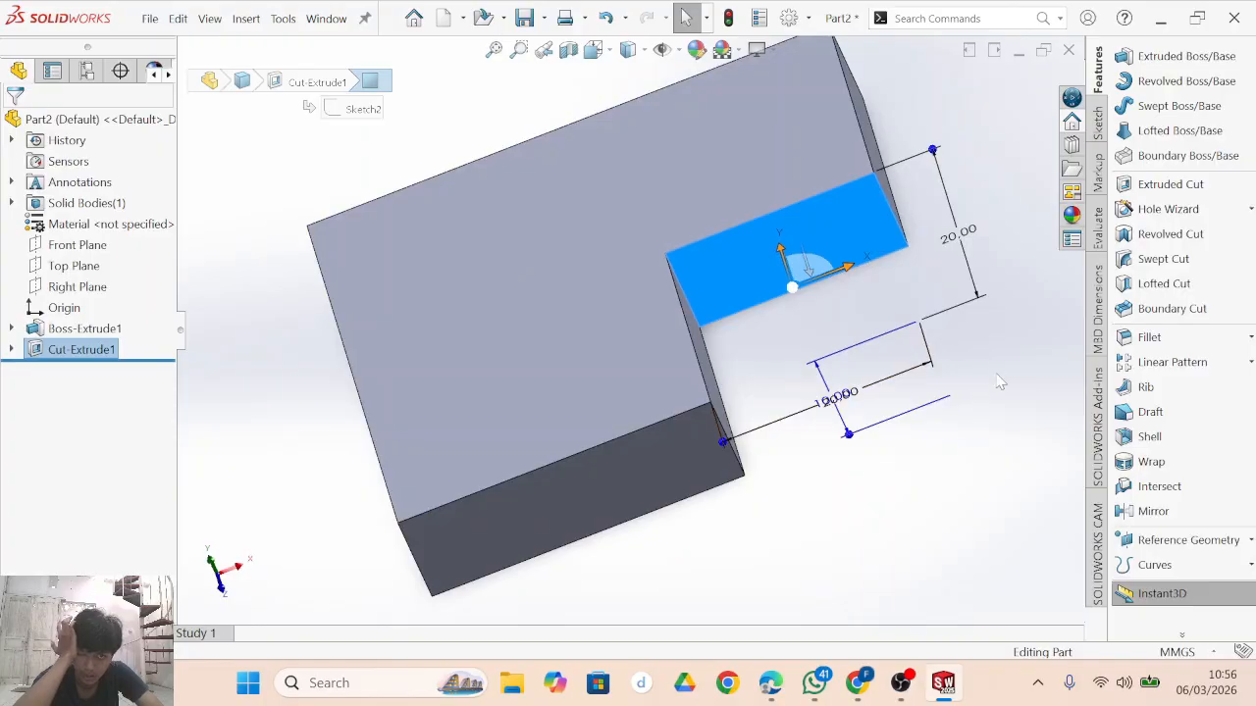
click(1098, 123)
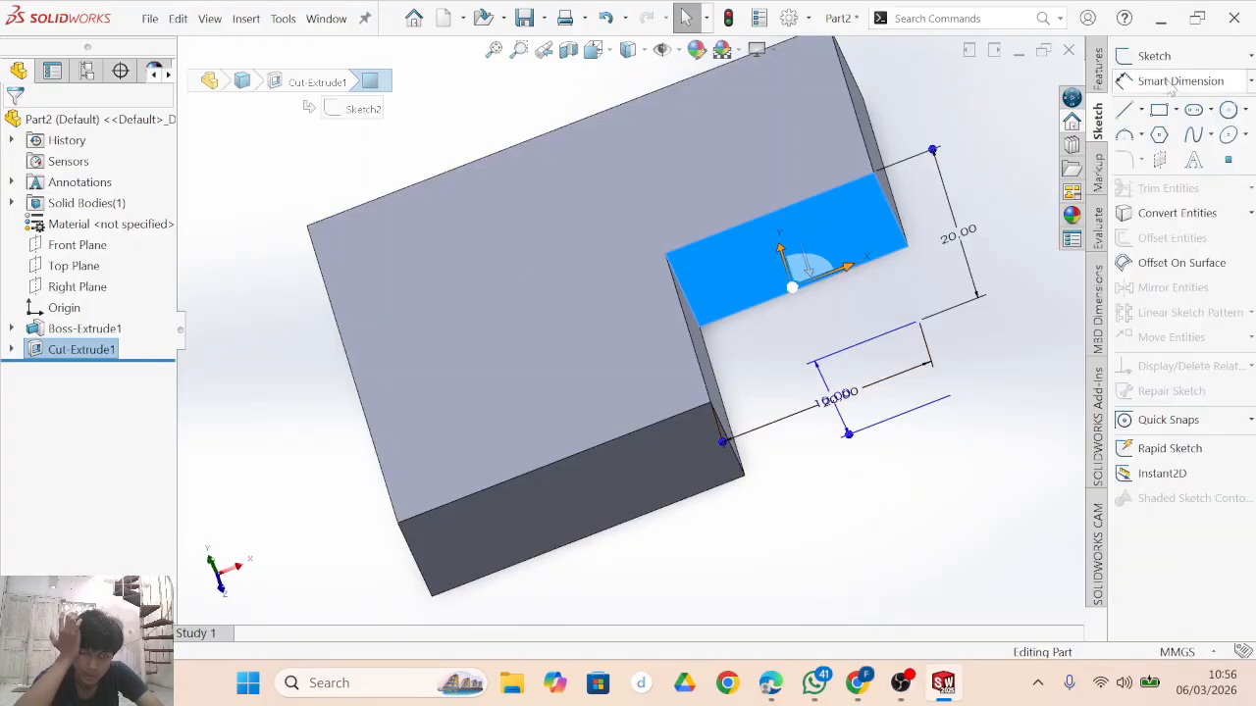
click(1125, 109)
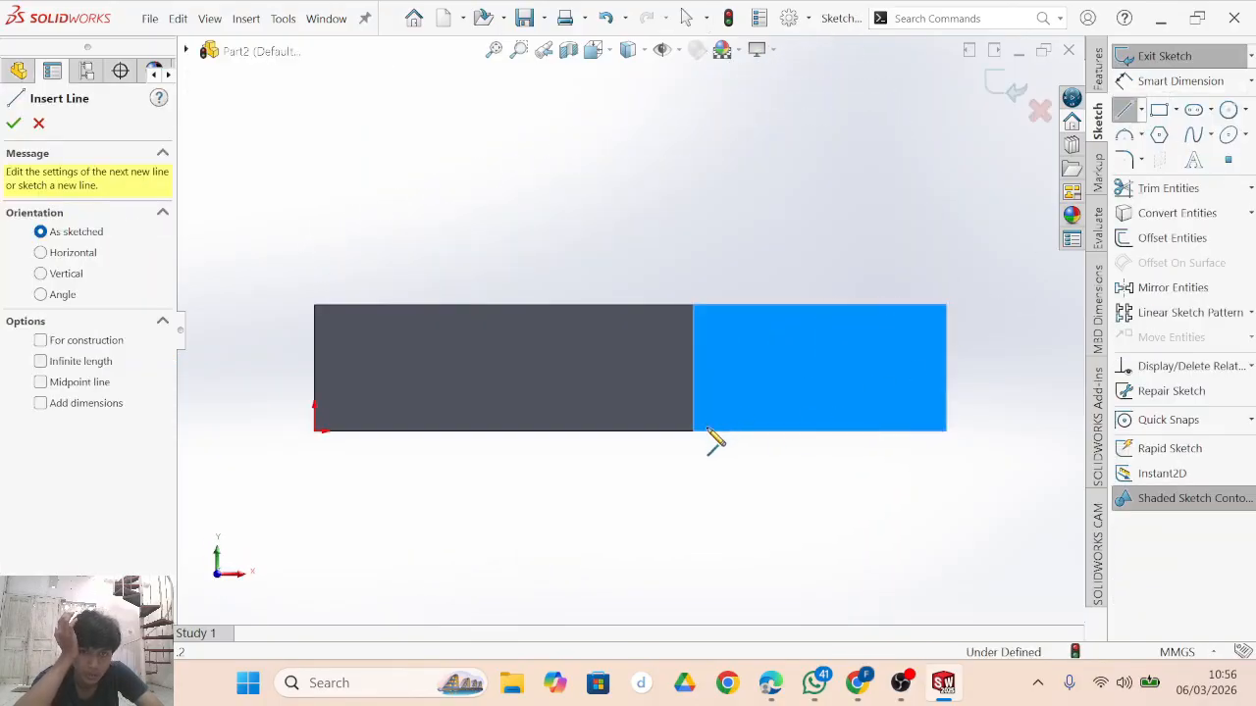
drag(692, 432, 693, 306)
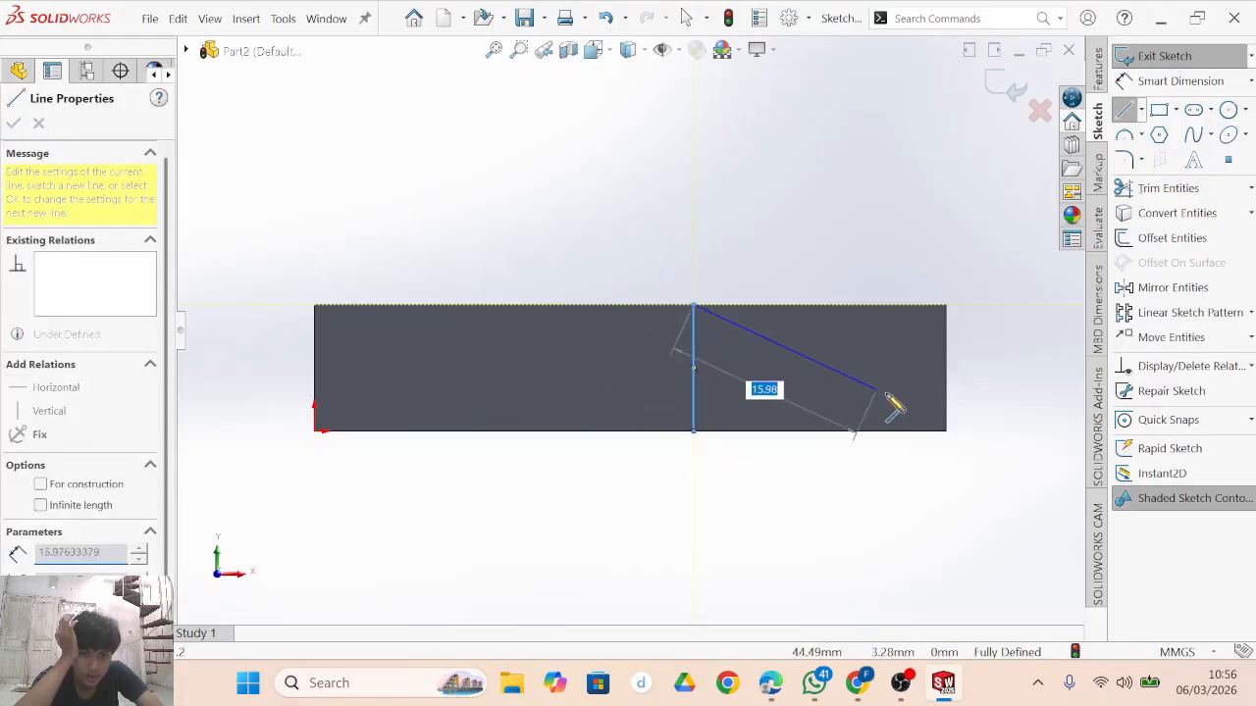
click(944, 432)
click(694, 432)
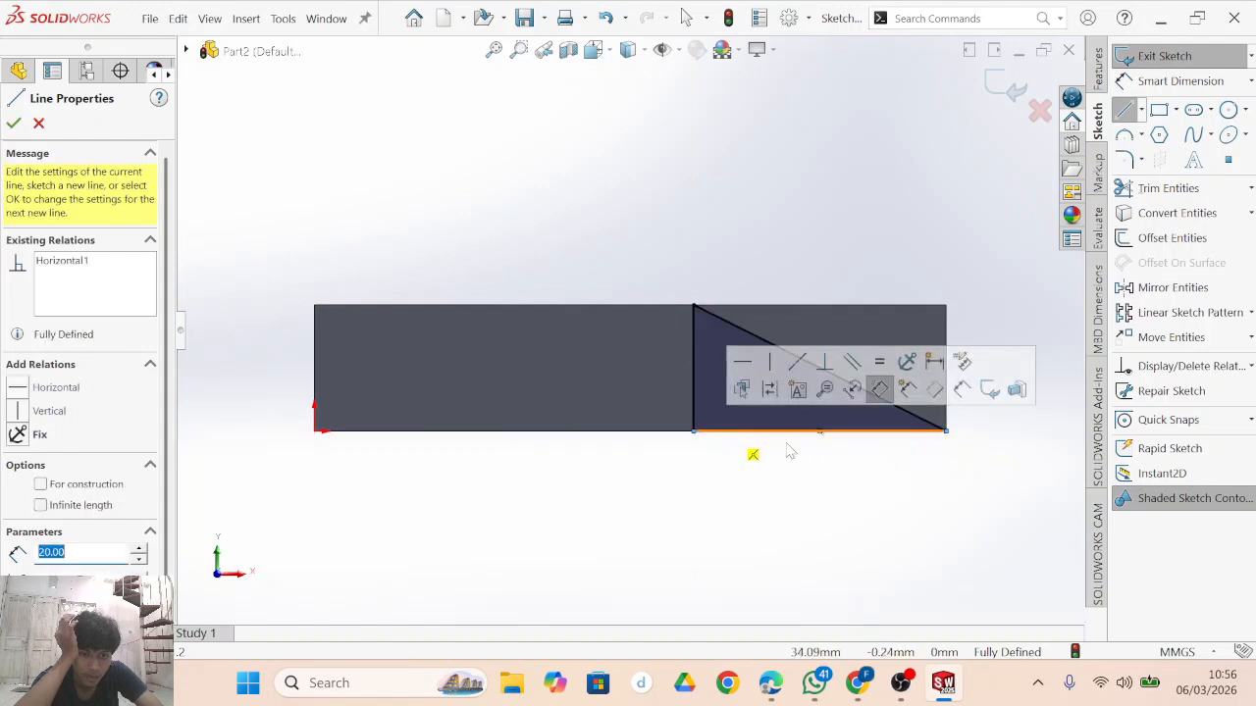
click(1026, 253)
key(Escape)
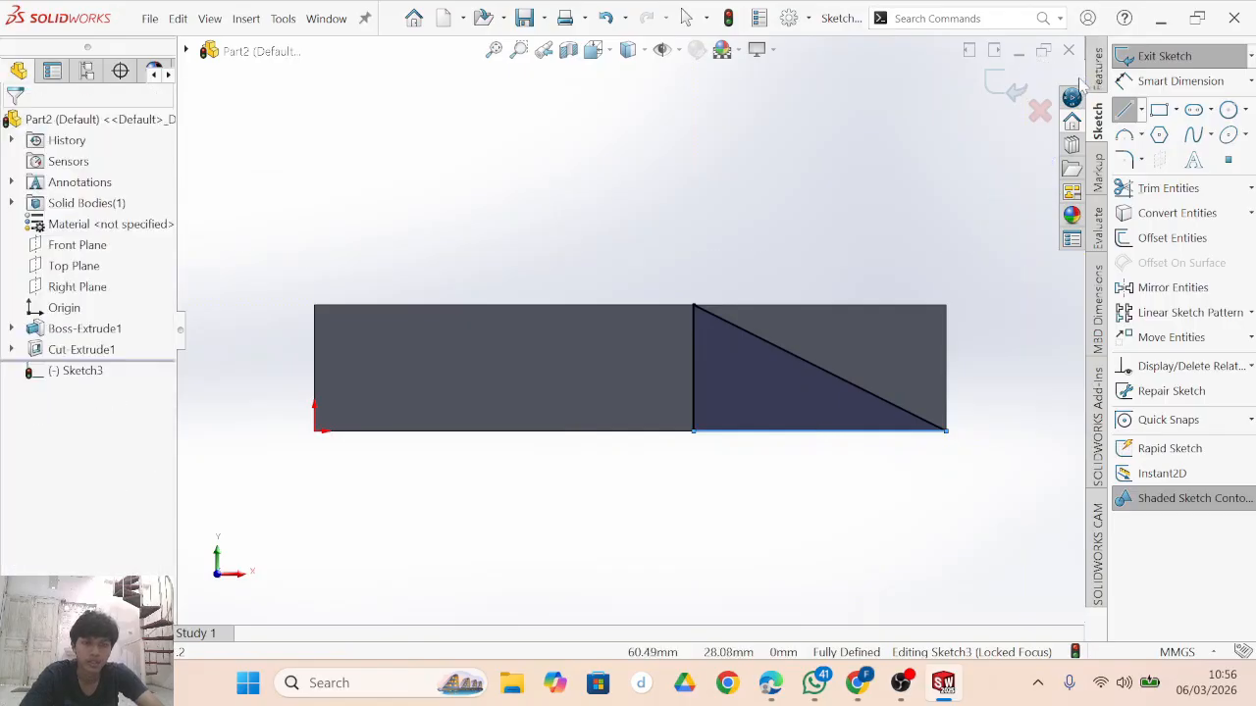
Extrude the triangle 20 mm as a merged blind boss forming a ramp in the notch, and compare it with figure B in the PDF.
click(1097, 71)
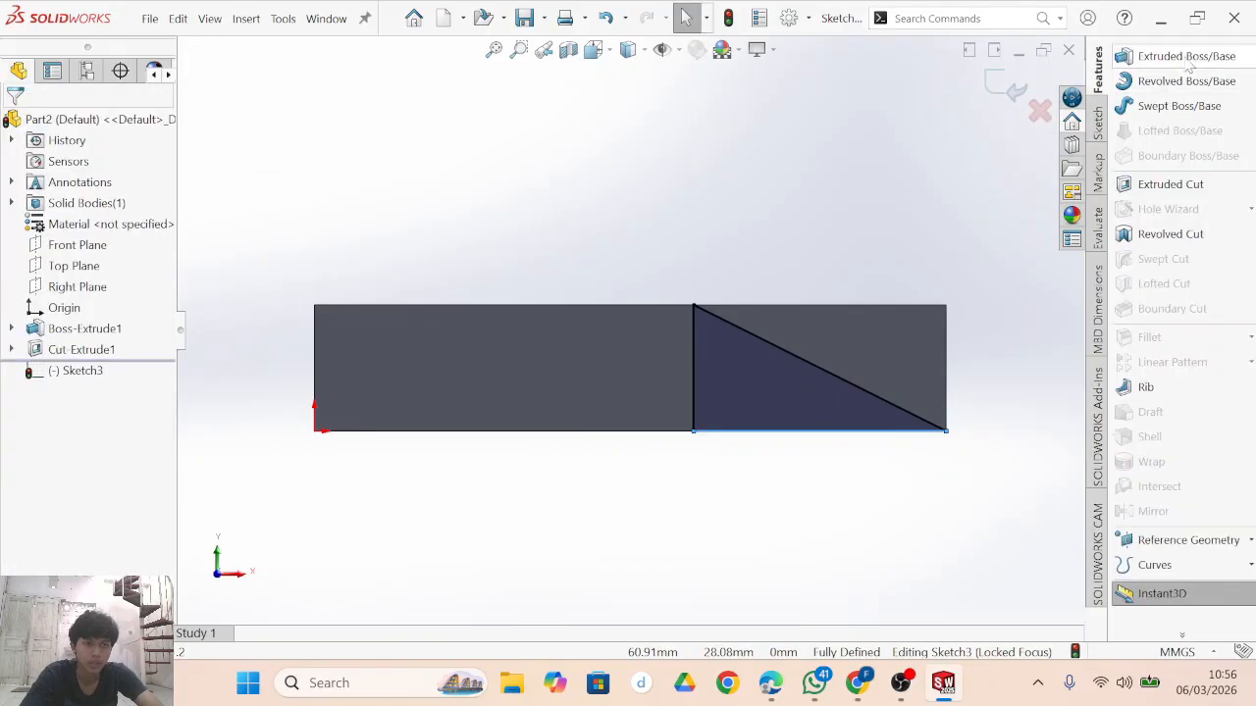
click(1182, 56)
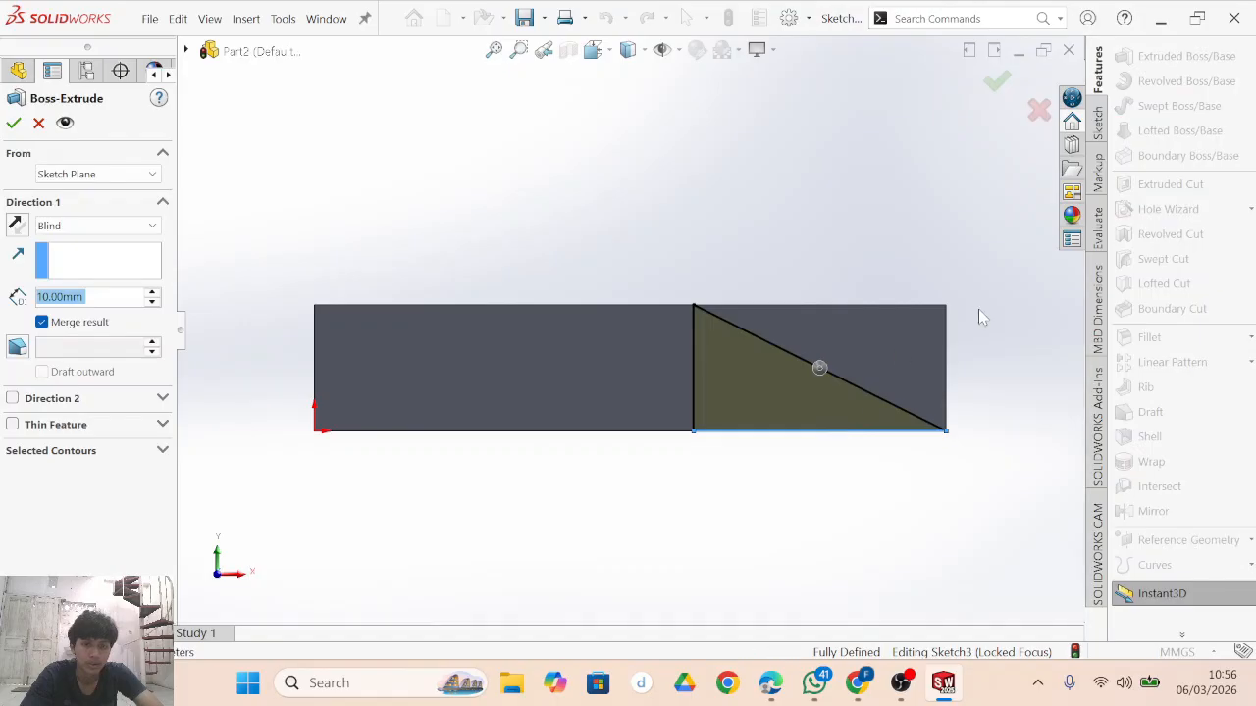
key(ctrl+7)
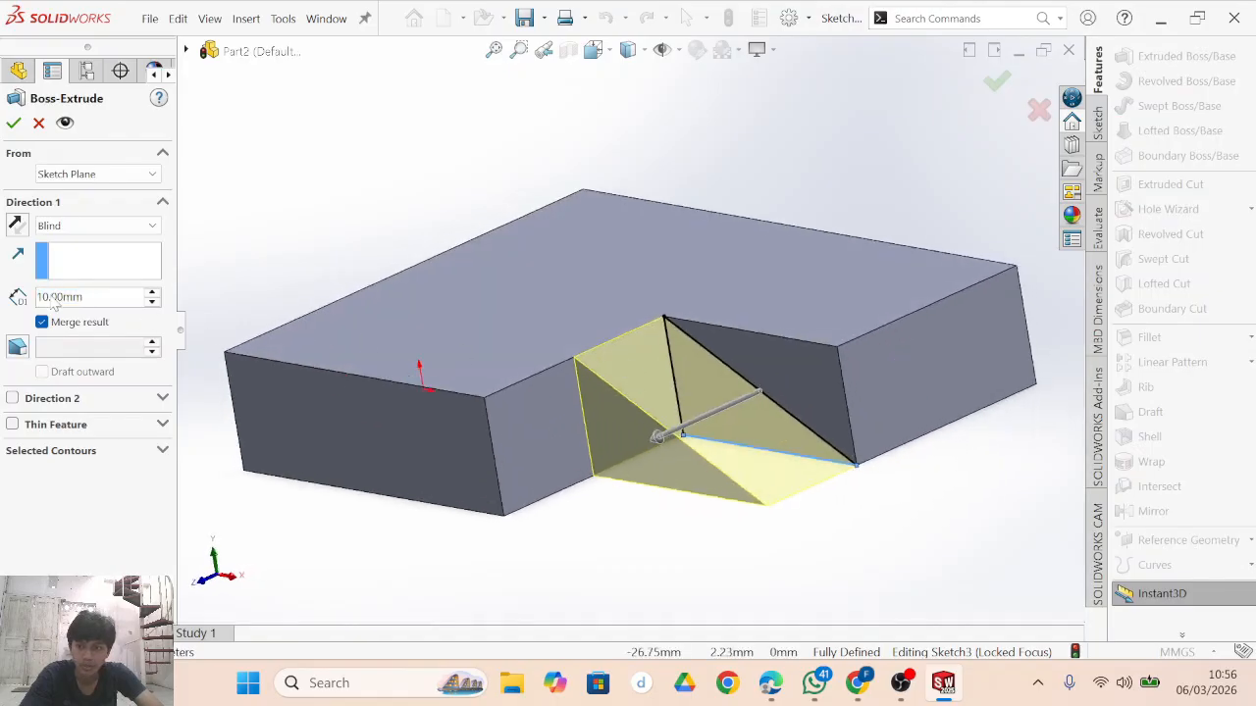
click(54, 298)
text(20)
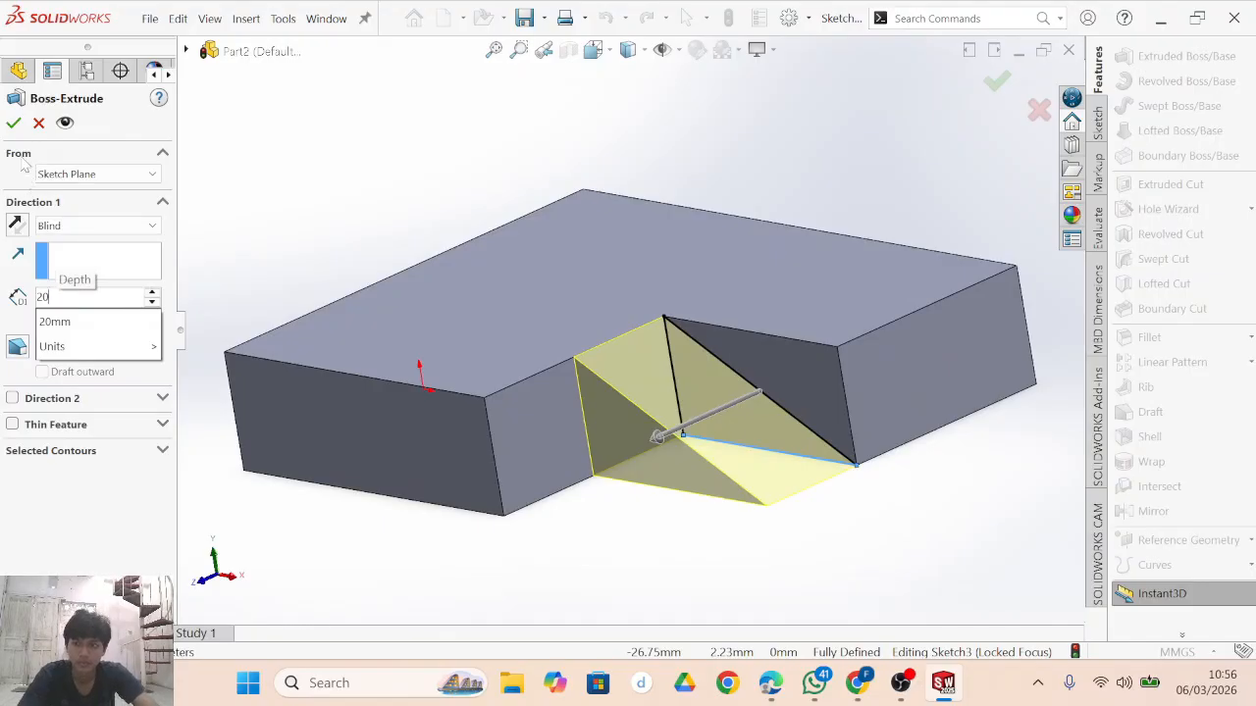
key(Return)
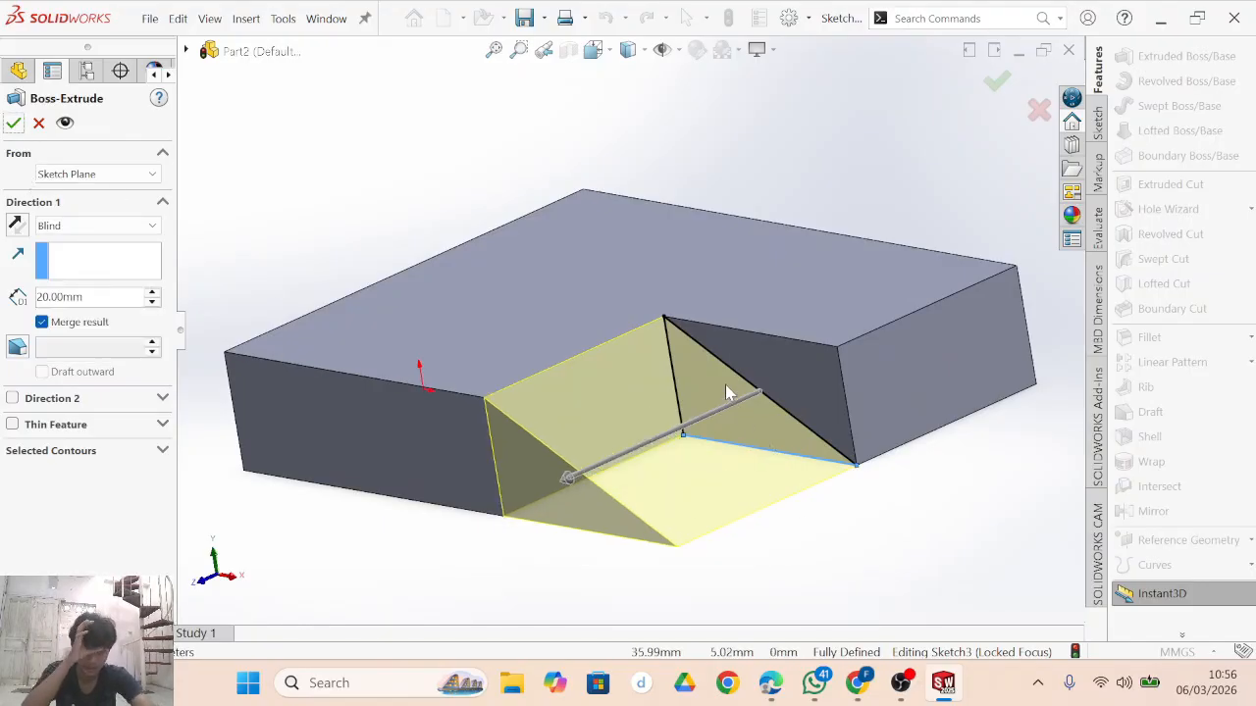
key(Return)
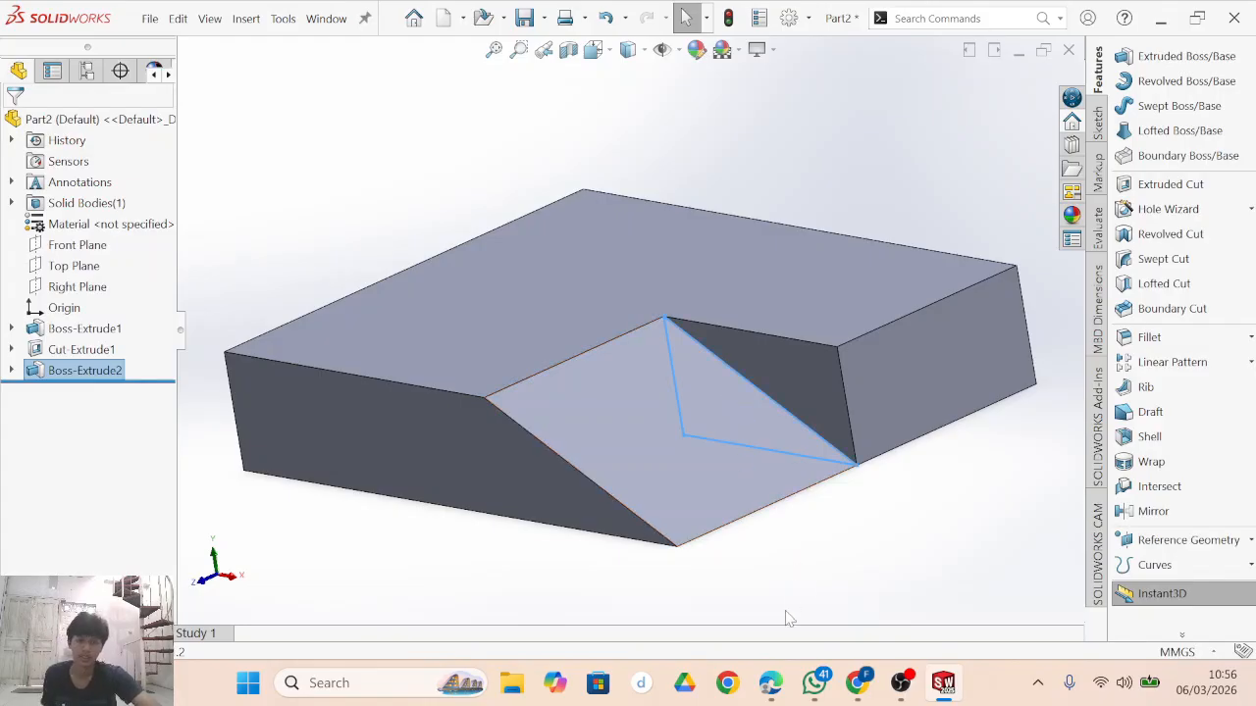
click(770, 683)
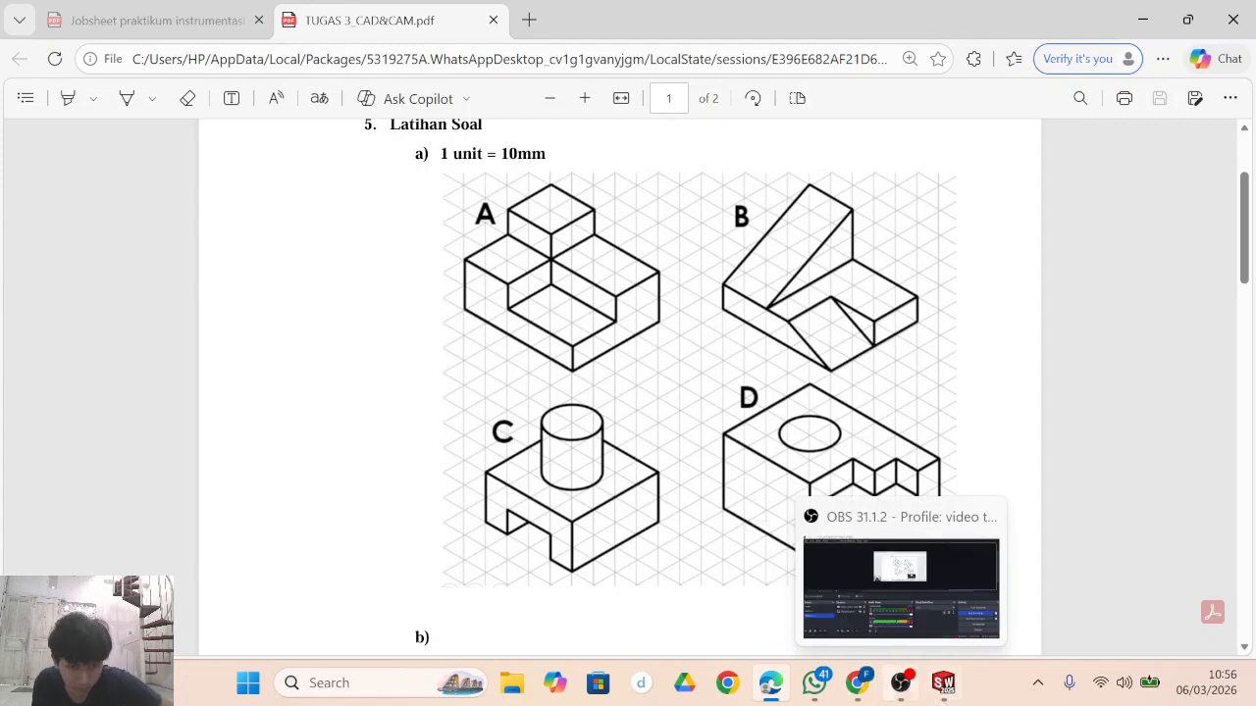
click(1040, 579)
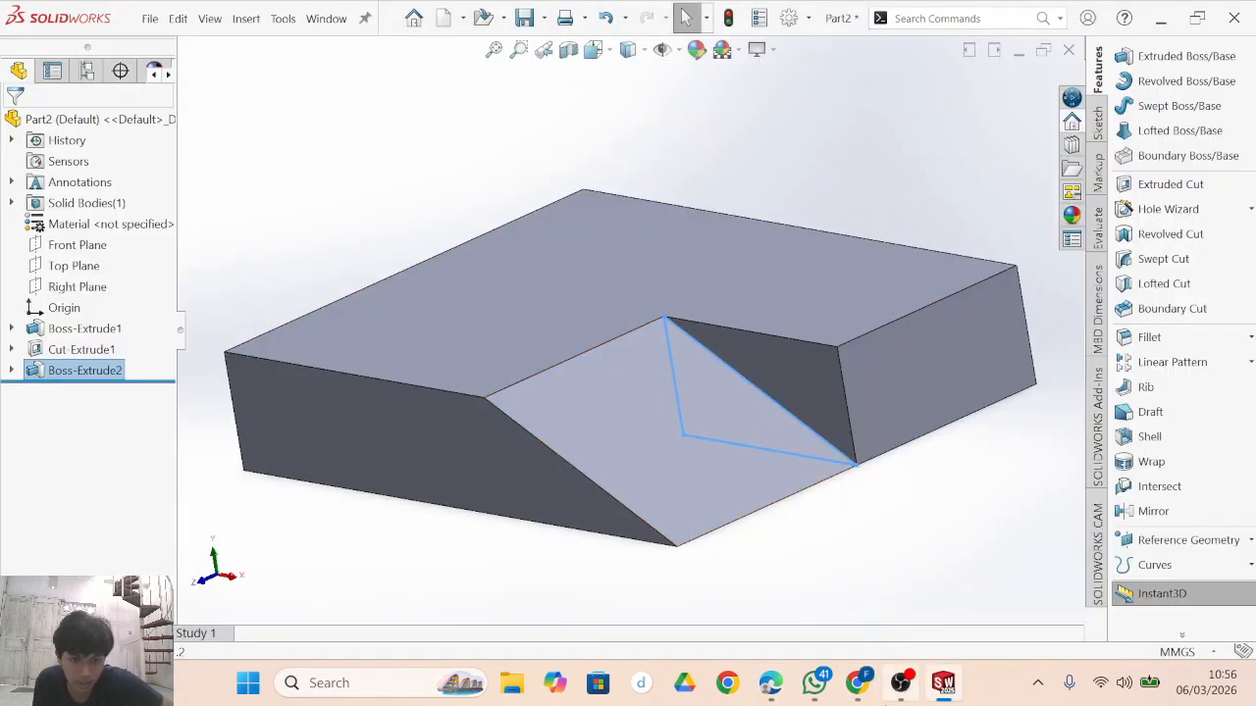
Start a line sketch on the base's 40 mm side face away from the ramp, and check figure B in the PDF.
middle_drag(527, 575, 734, 412)
click(734, 412)
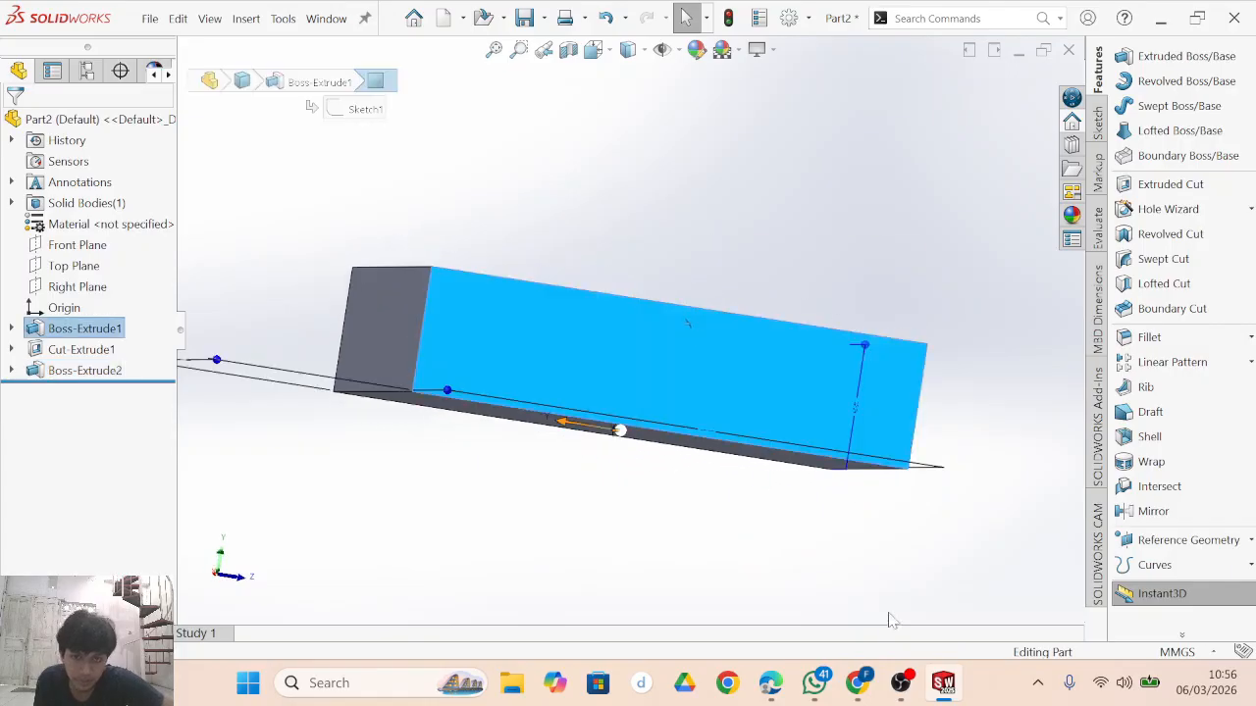
click(1099, 130)
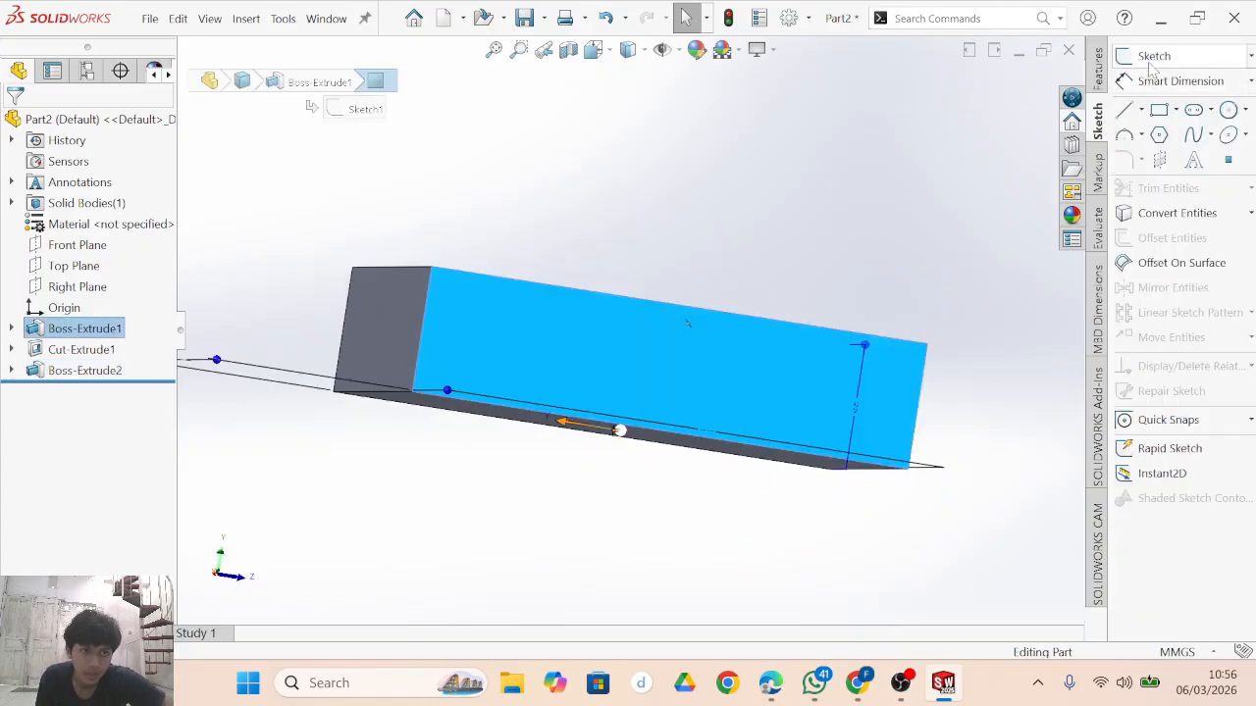
click(1125, 109)
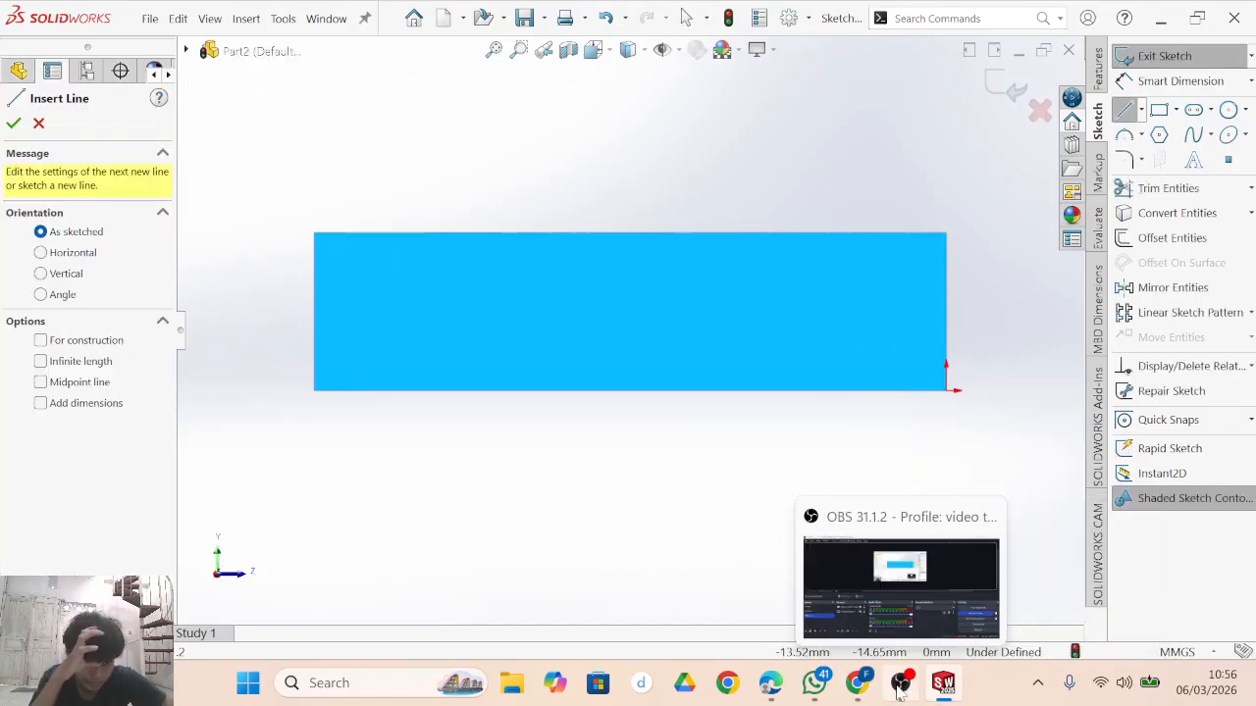
mouse_move(814, 686)
mouse_move(772, 692)
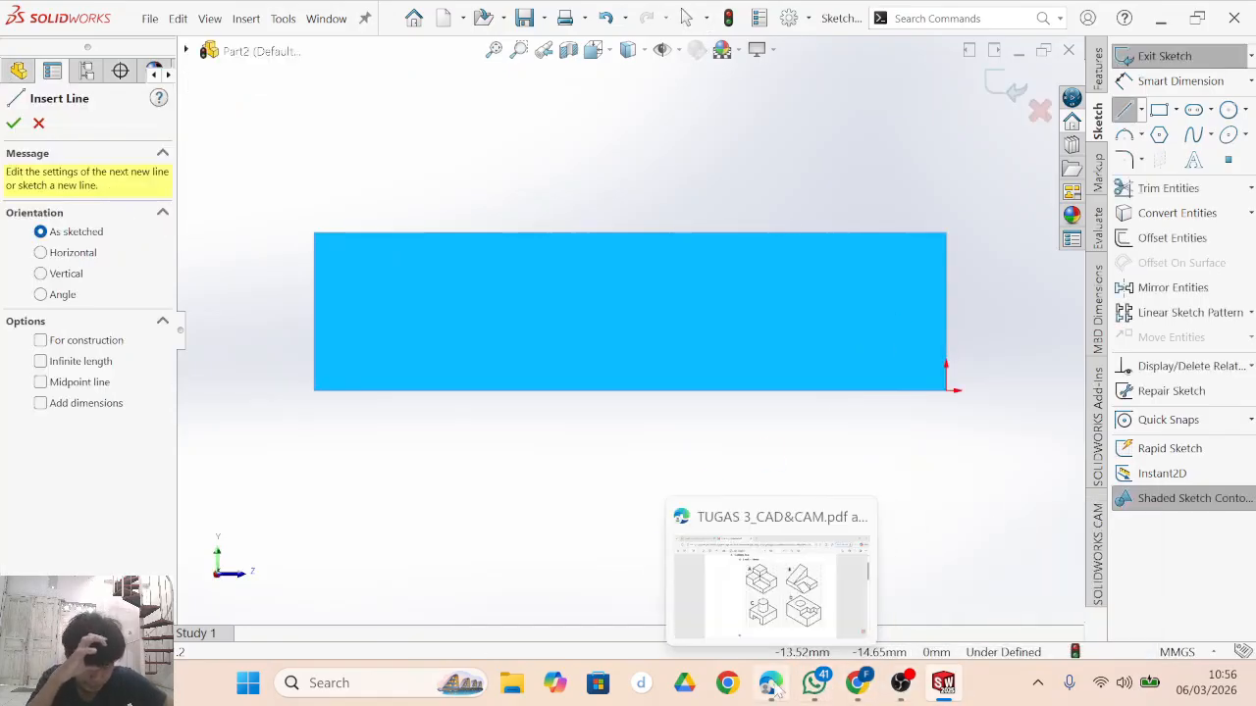
click(772, 690)
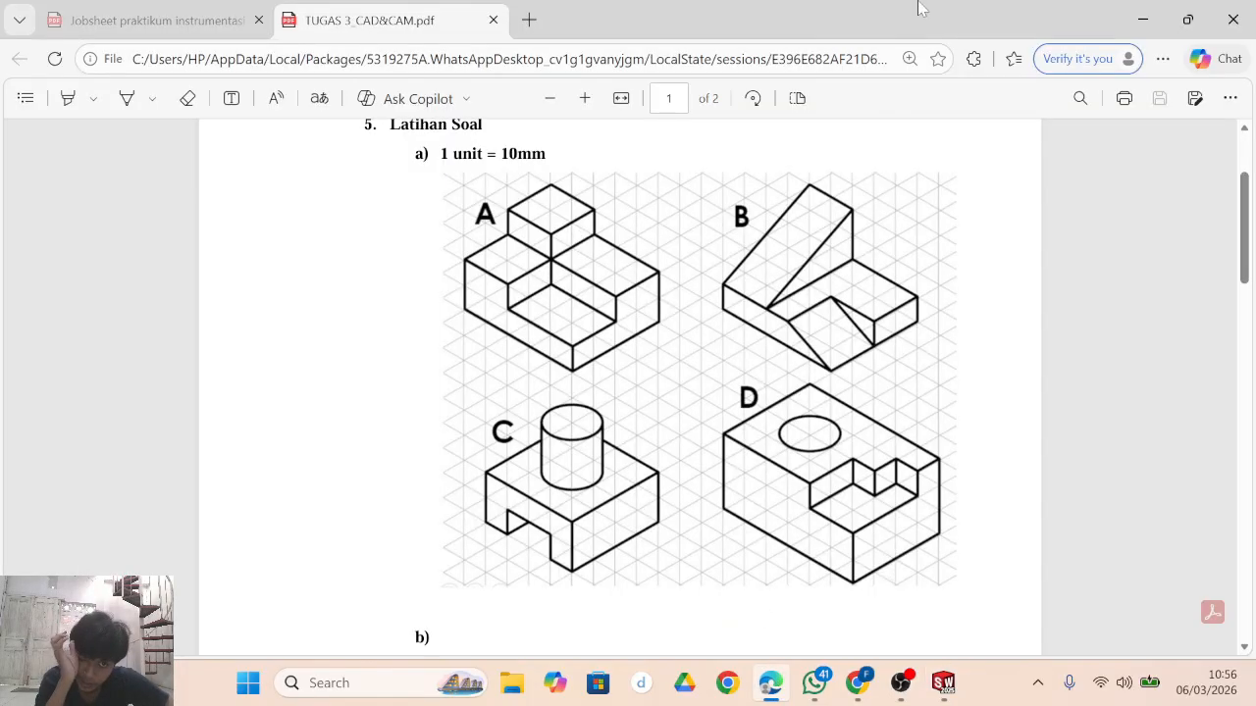
mouse_move(937, 697)
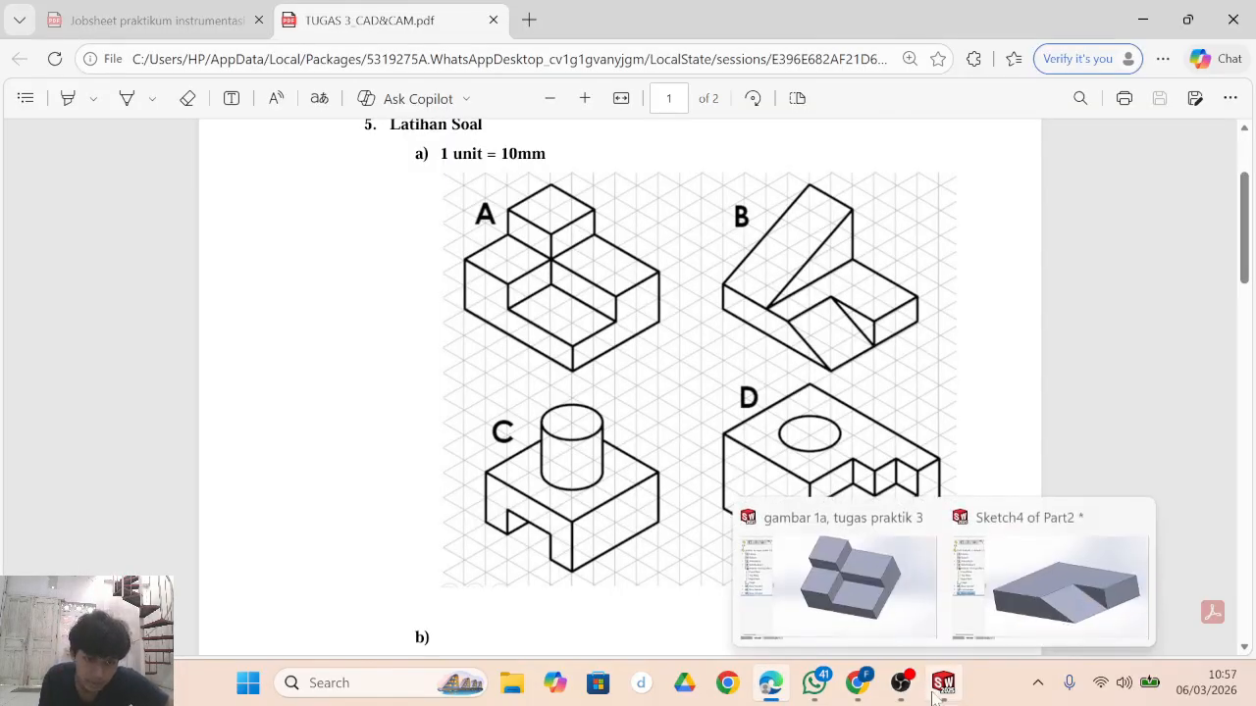
click(1065, 580)
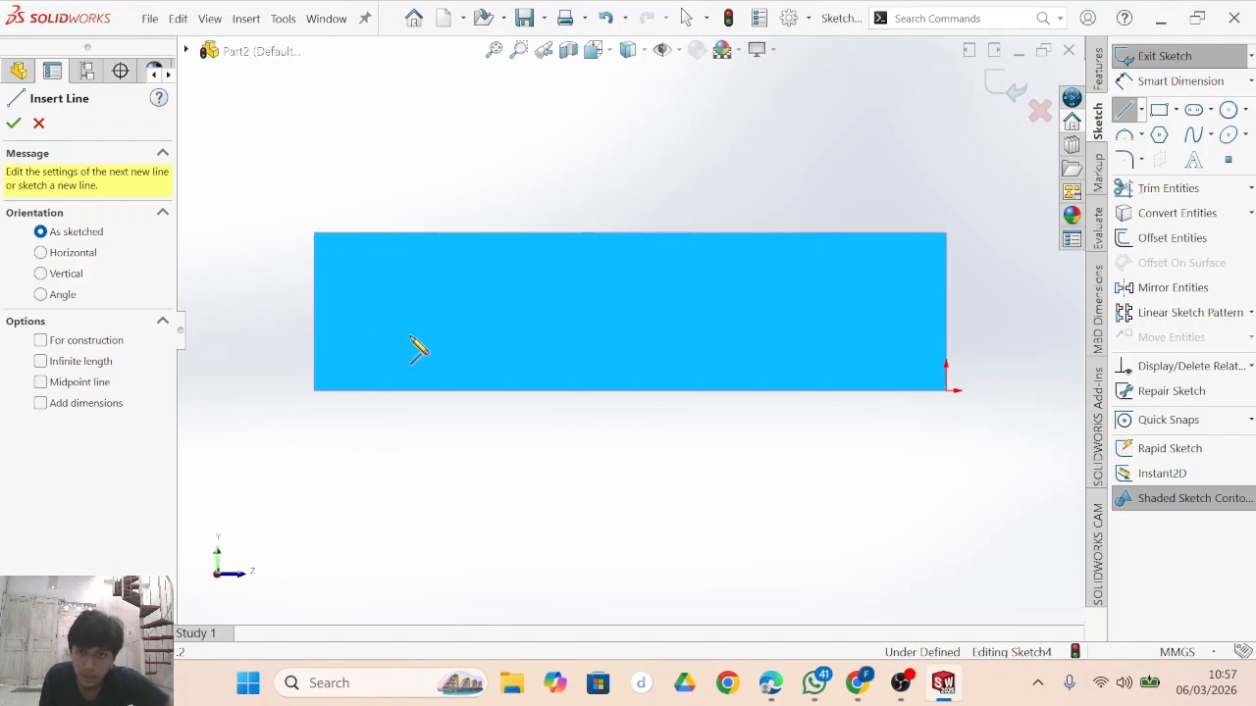
Sketch a vertical line about 20.7 mm up from the face's rear upper corner and a sloping line down to its front upper corner.
mouse_move(533, 518)
middle_down()
mouse_move(531, 538)
mouse_move(523, 509)
mouse_move(549, 510)
middle_up()
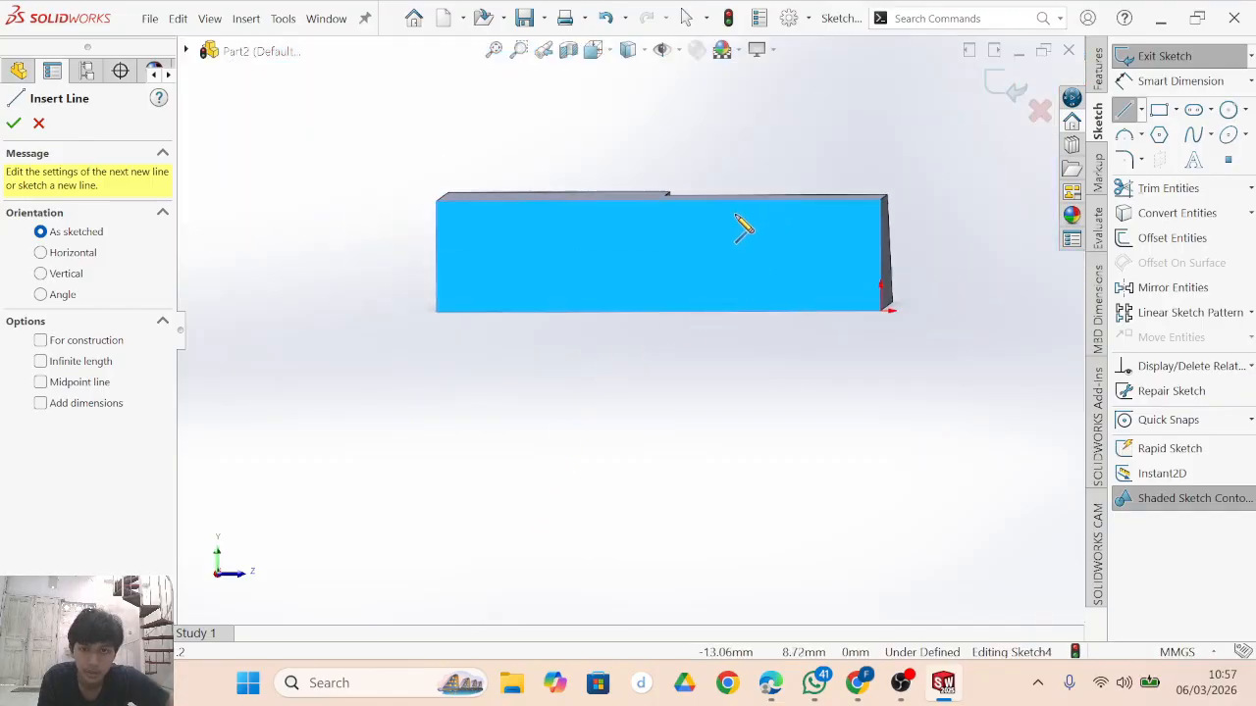
scroll(733, 213, up, 1)
middle_drag(729, 216, 731, 205)
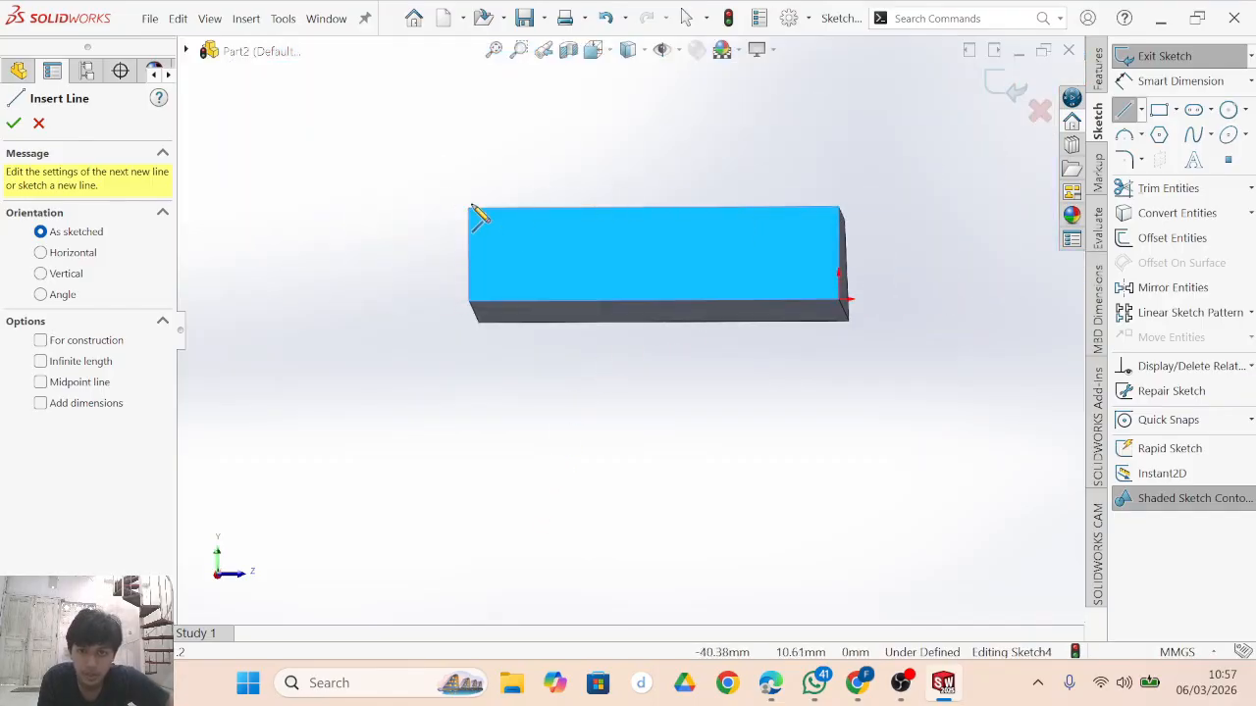
key(Down)
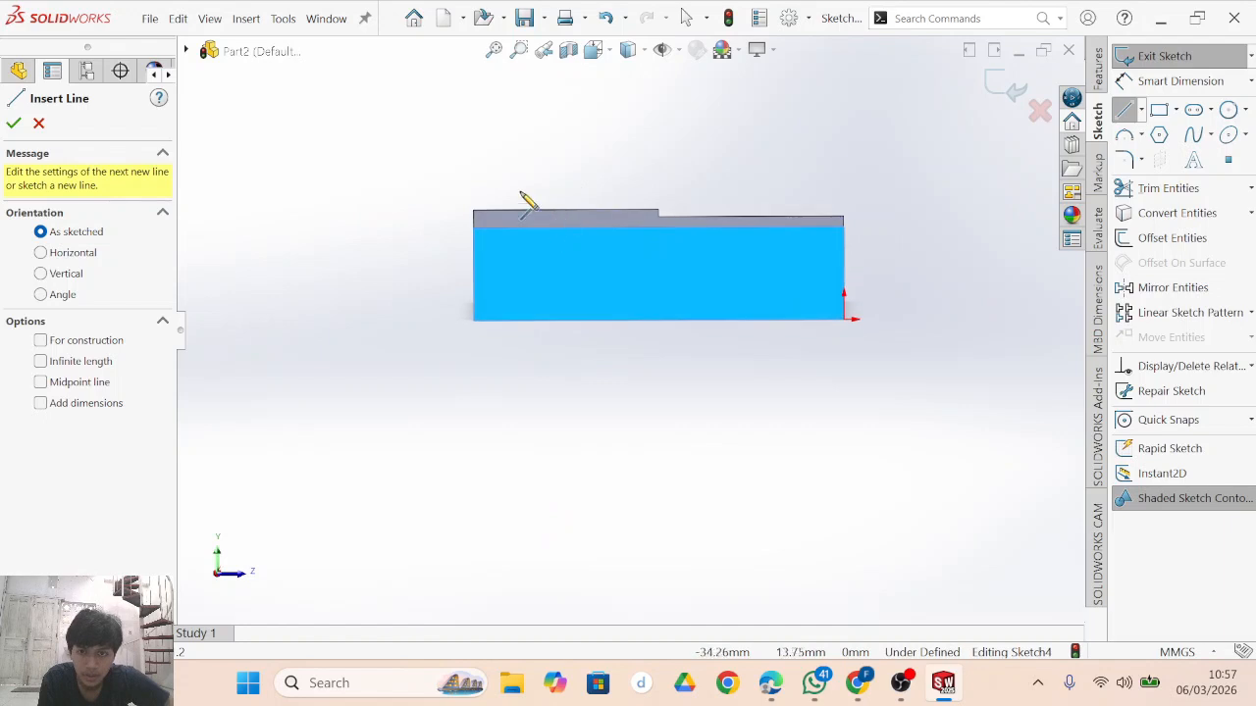
click(473, 229)
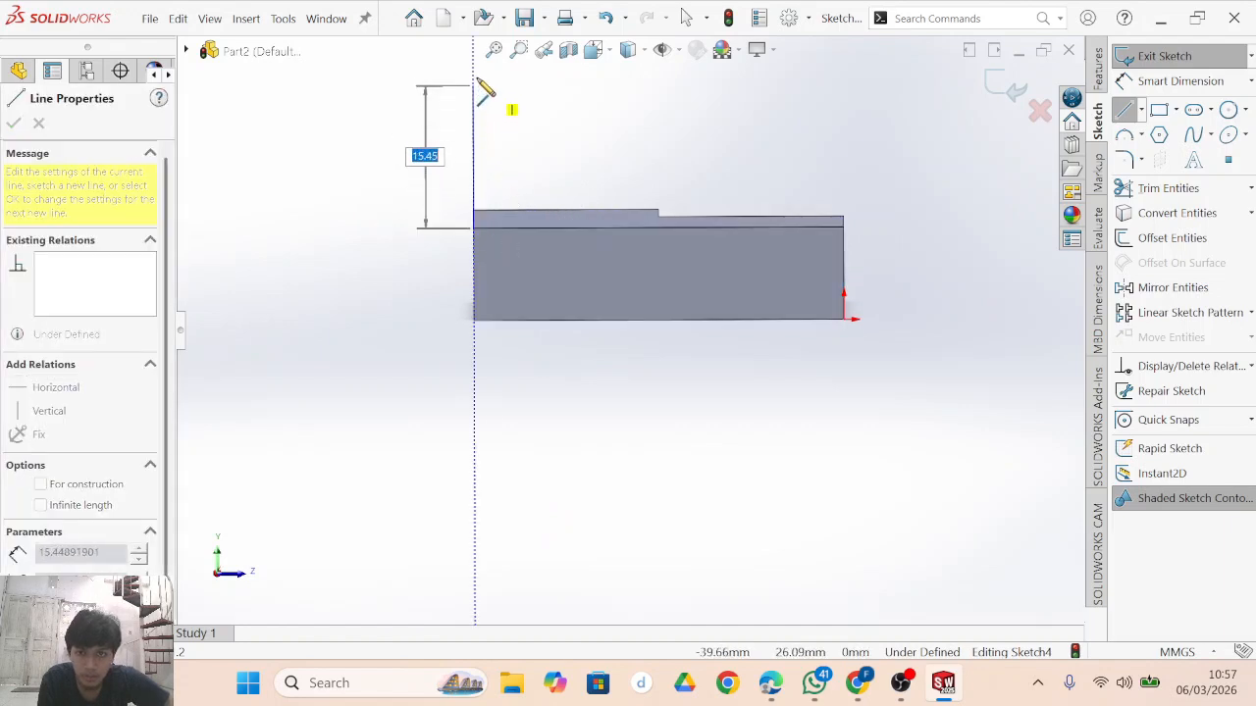
click(474, 41)
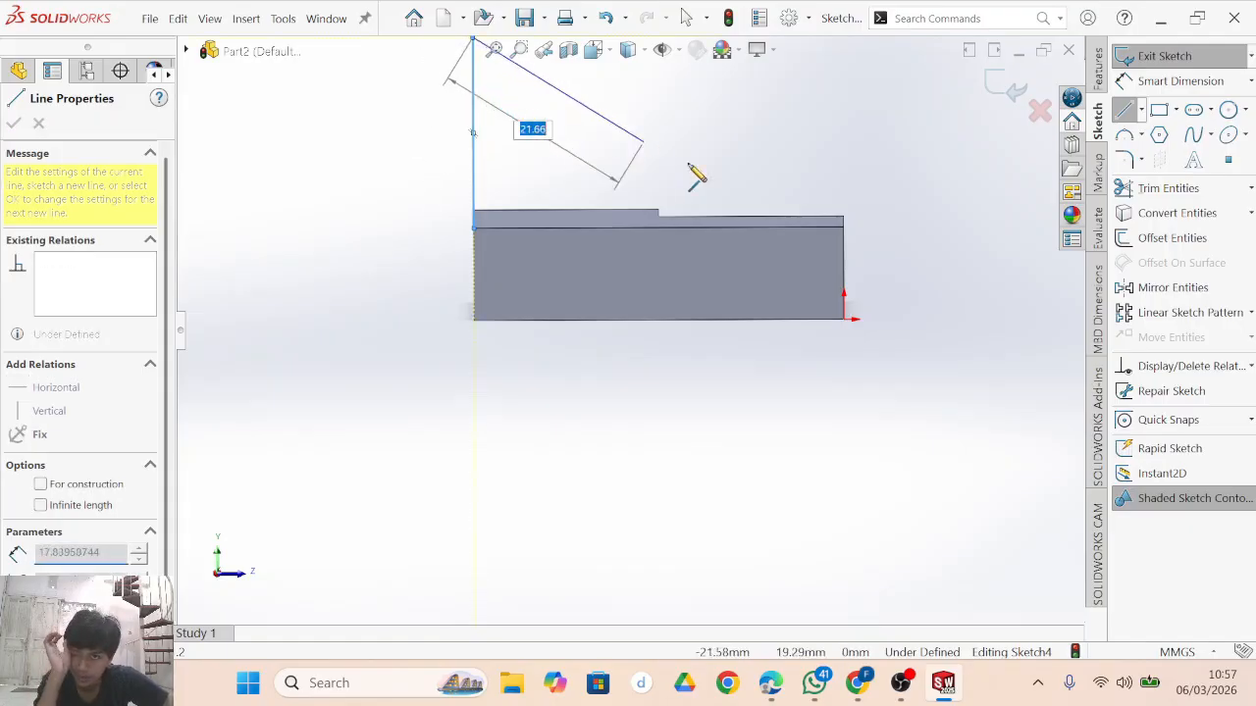
double_click(842, 229)
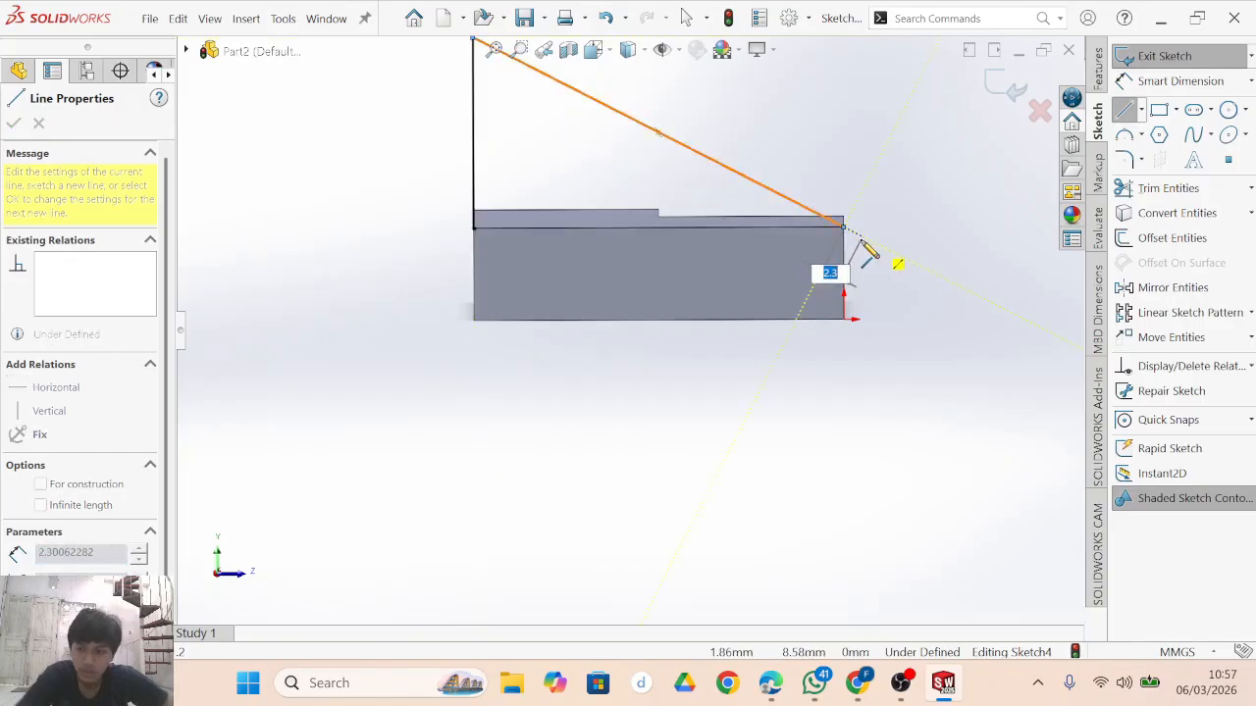
key(Escape)
Dimension the vertical line to 20 mm.
middle_drag(973, 296, 974, 338)
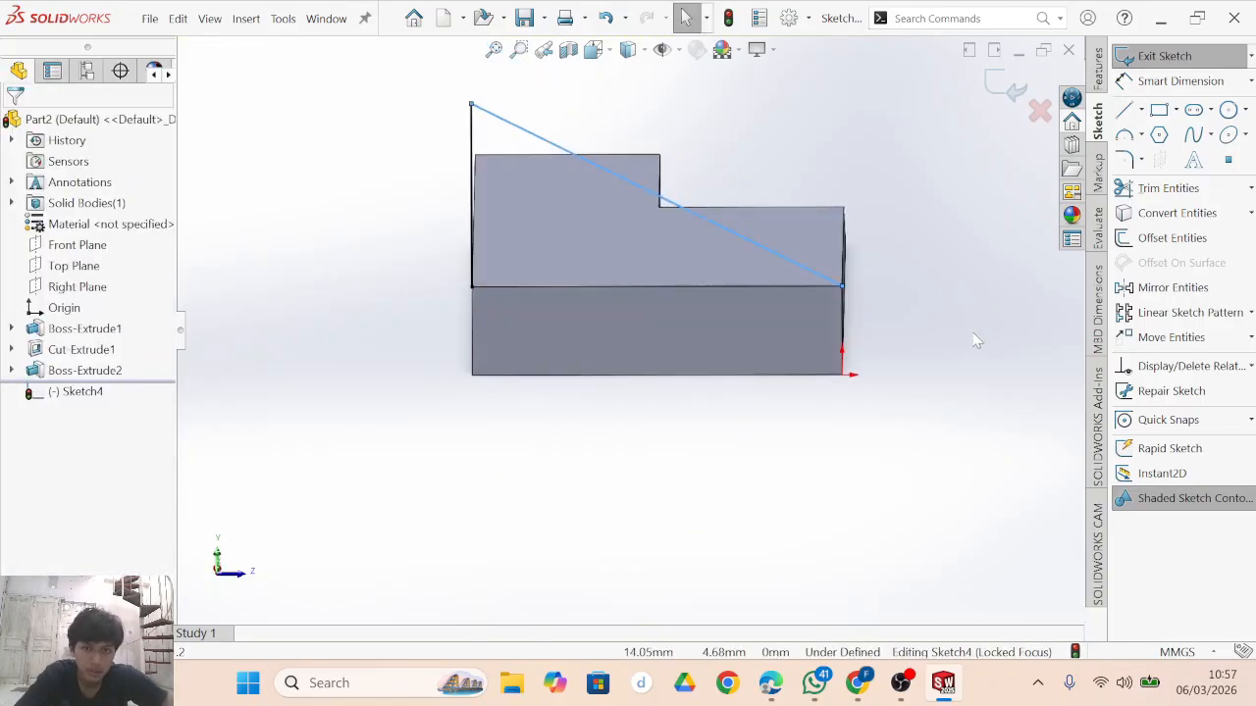
click(1178, 84)
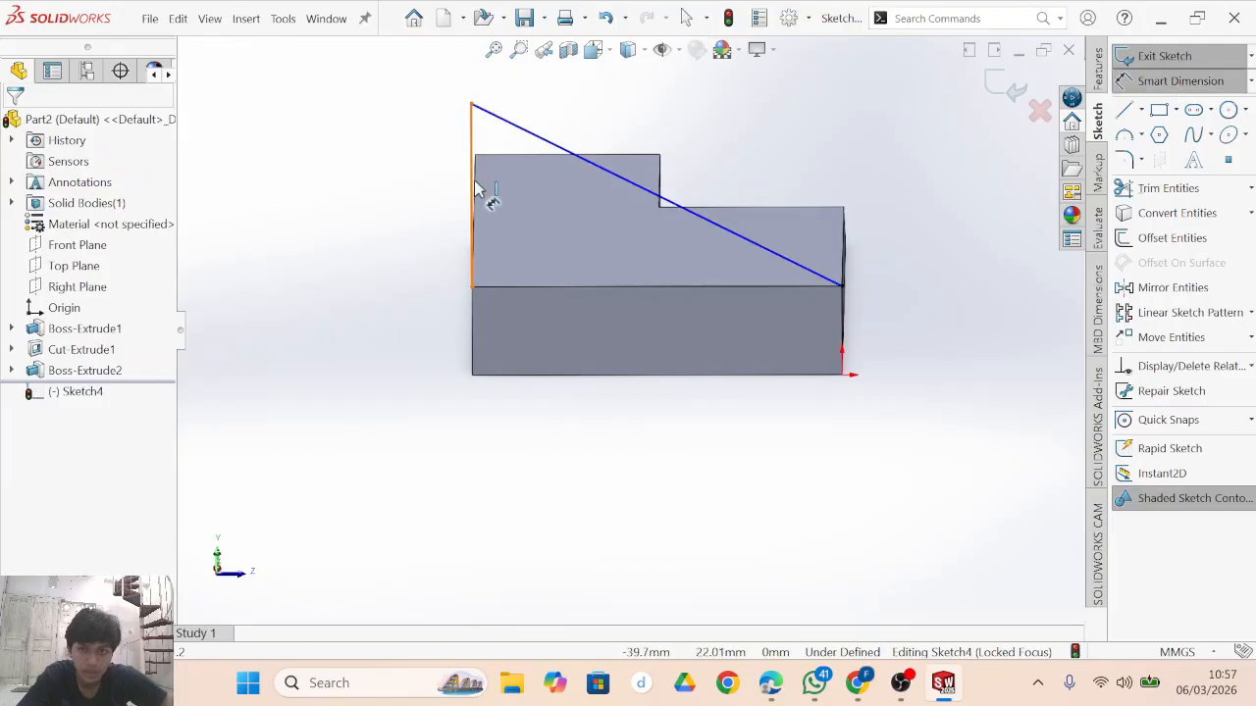
click(481, 191)
click(431, 196)
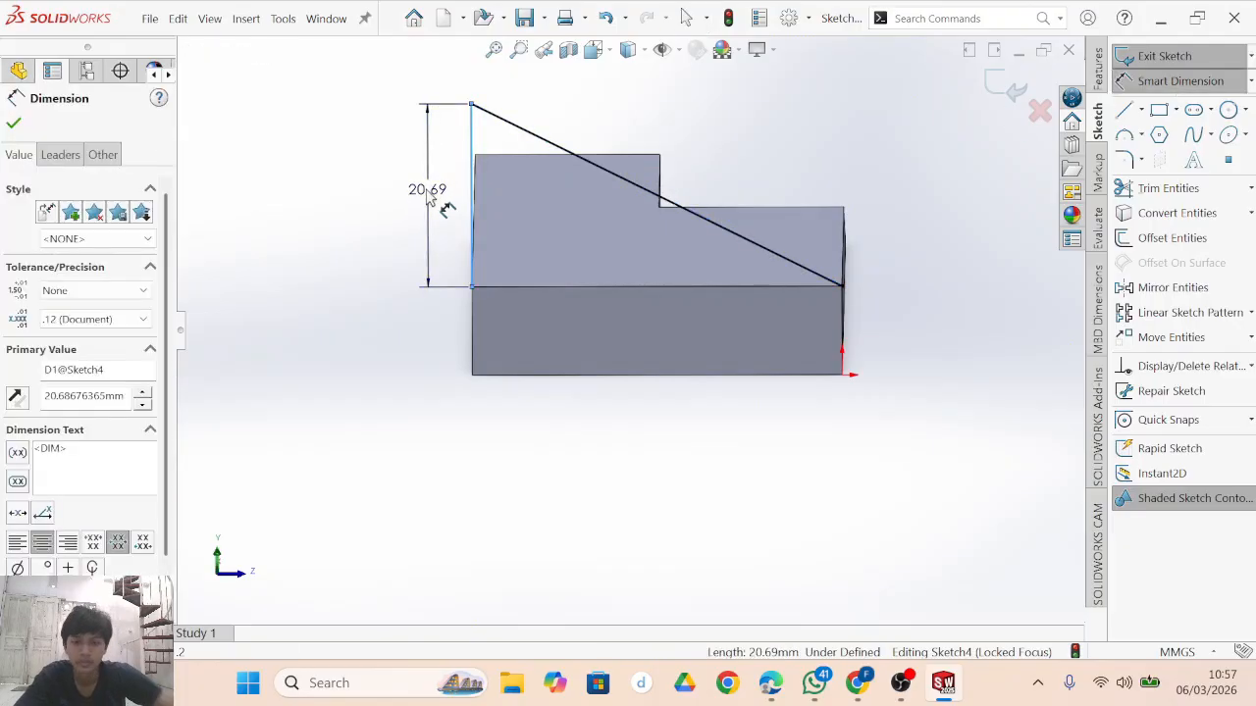
text(20)
key(Return)
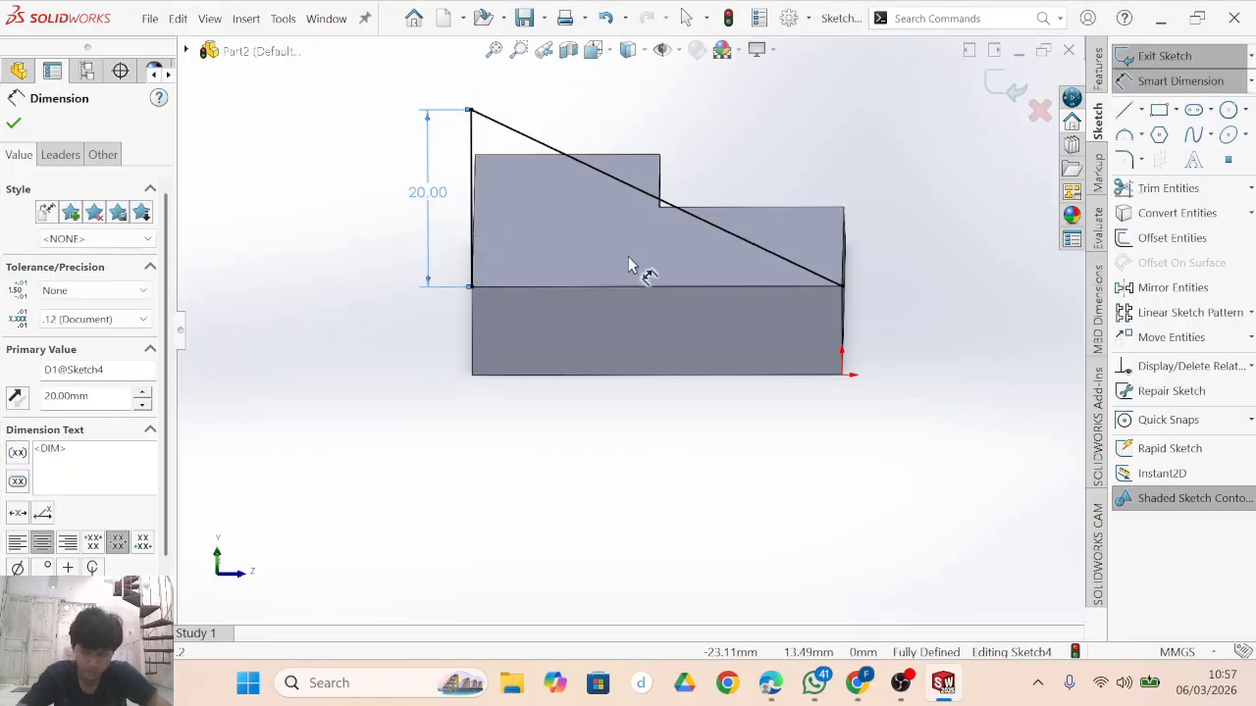
key(Escape)
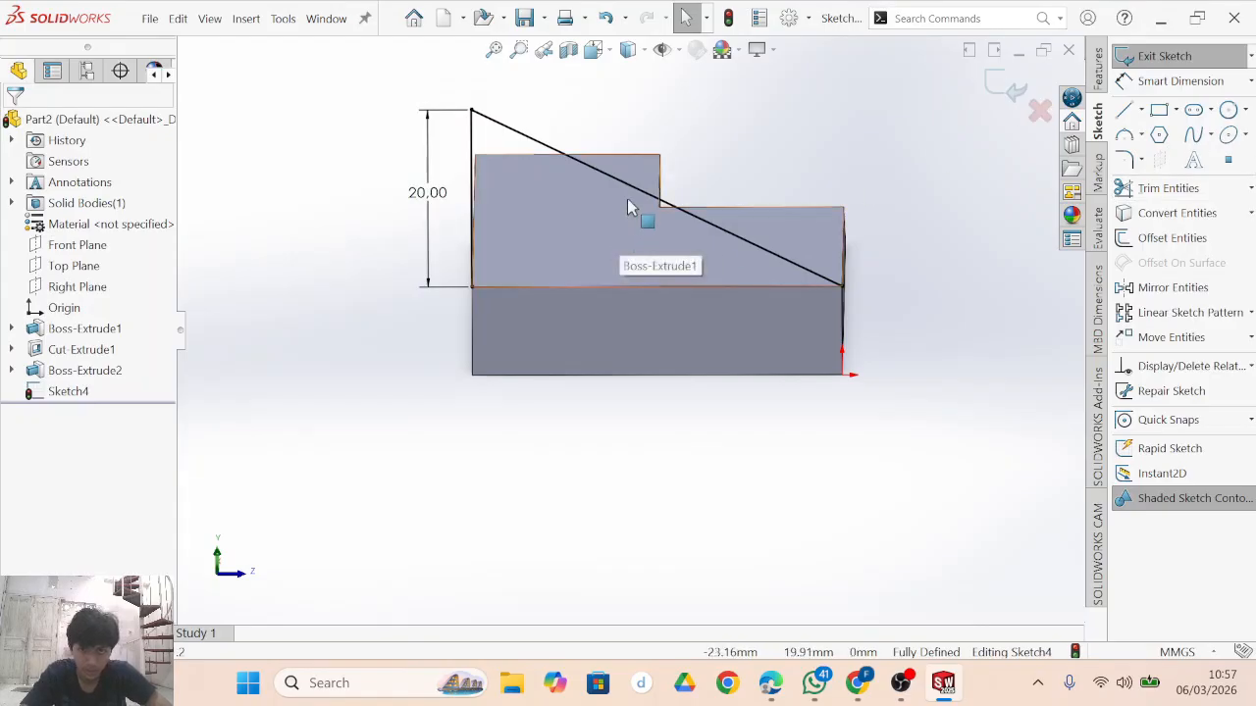
Close the triangle with a horizontal line along the face's upper edge, joining the vertical and sloping lines' lower ends.
middle_drag(630, 204, 671, 234)
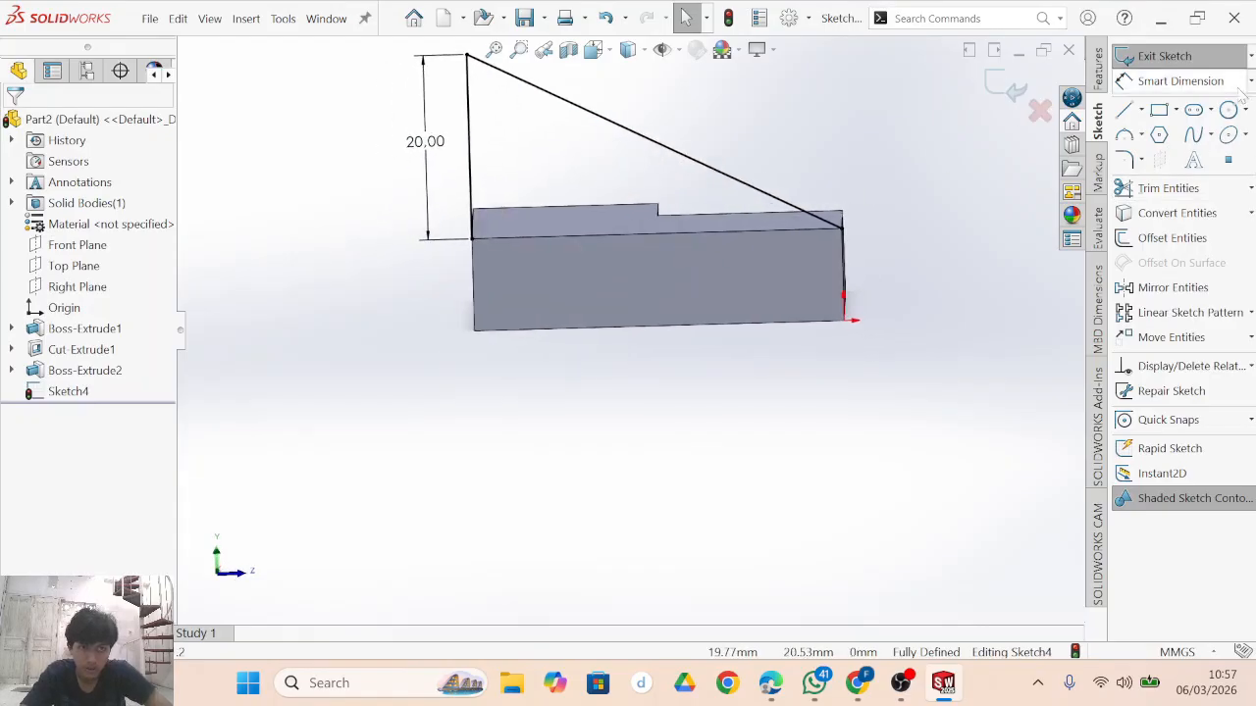
click(1098, 74)
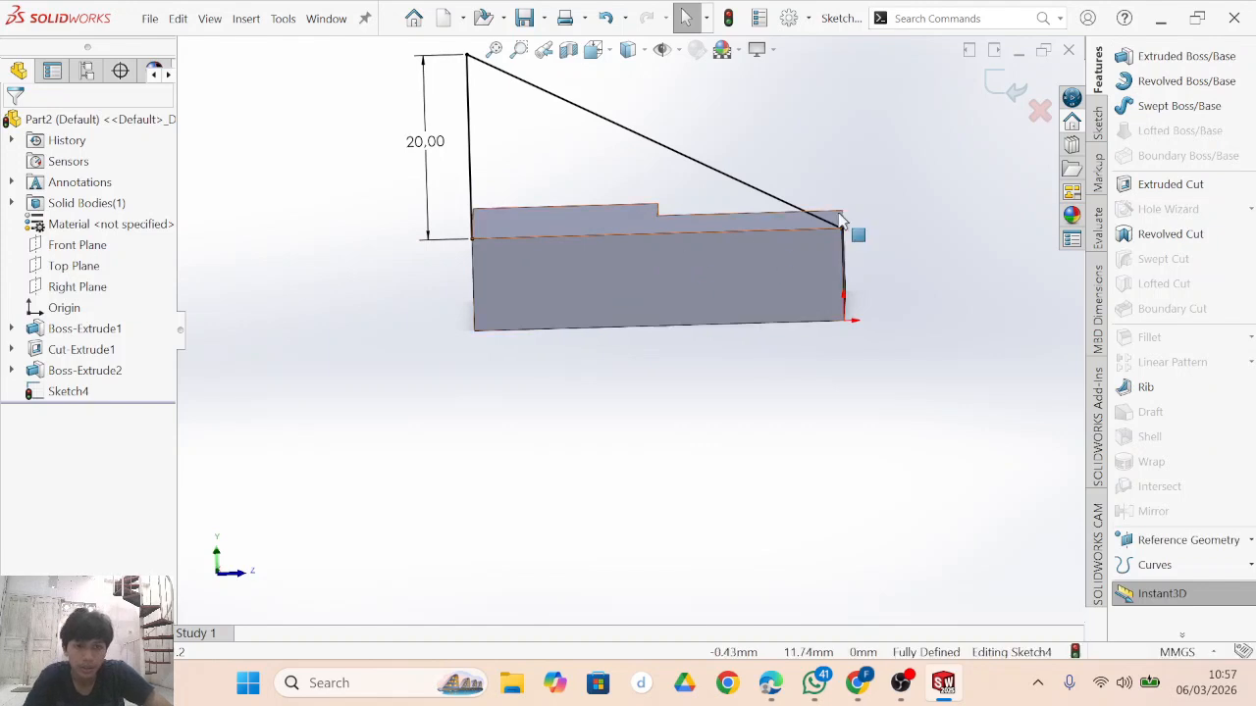
click(1098, 122)
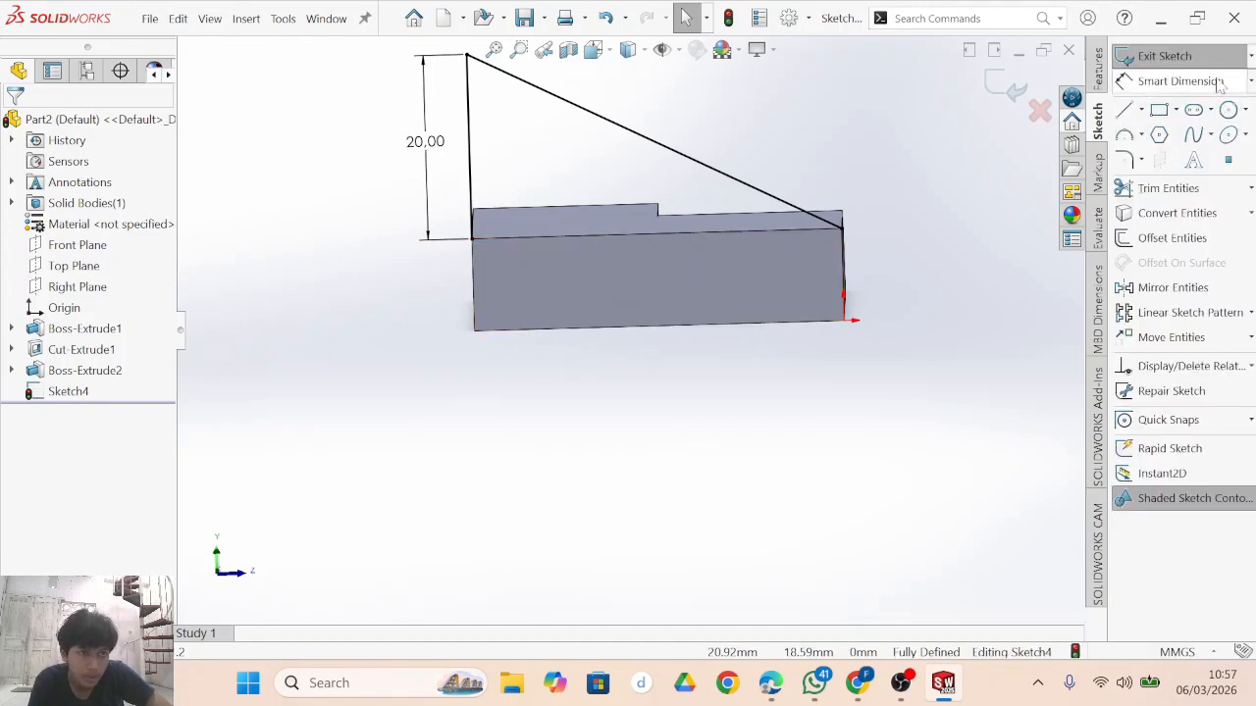
key(l)
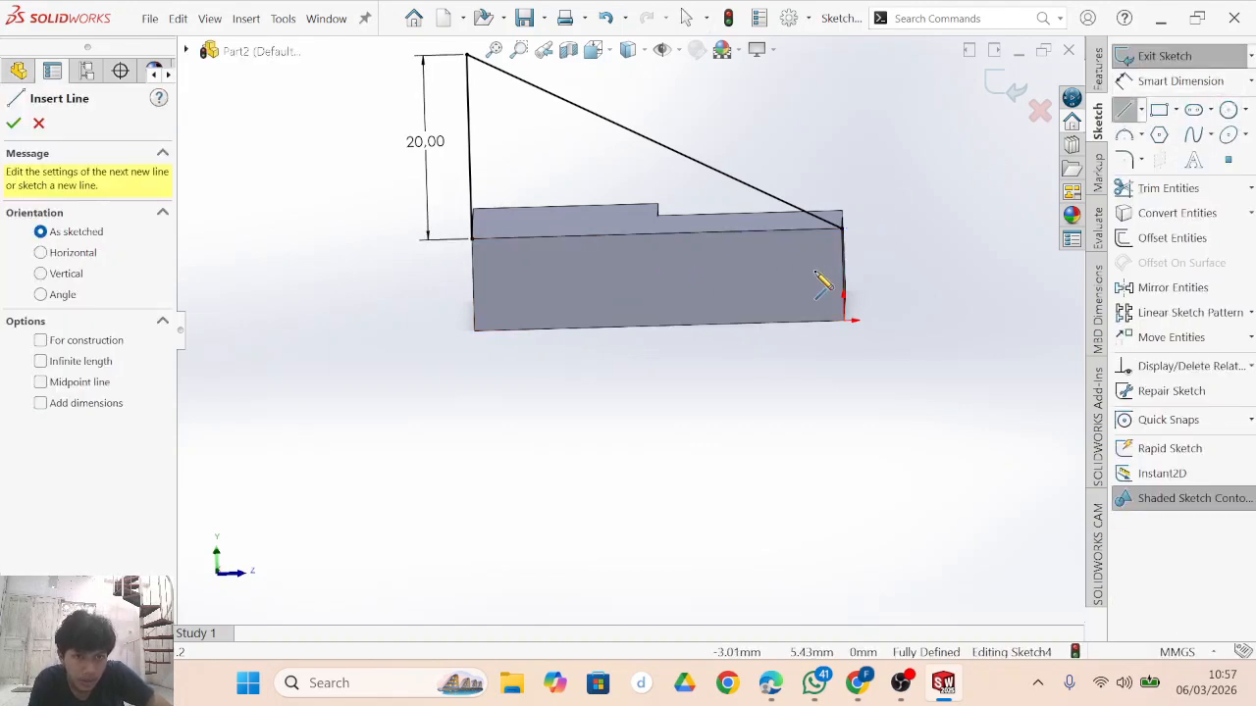
scroll(824, 281, down, 3)
scroll(775, 245, down, 2)
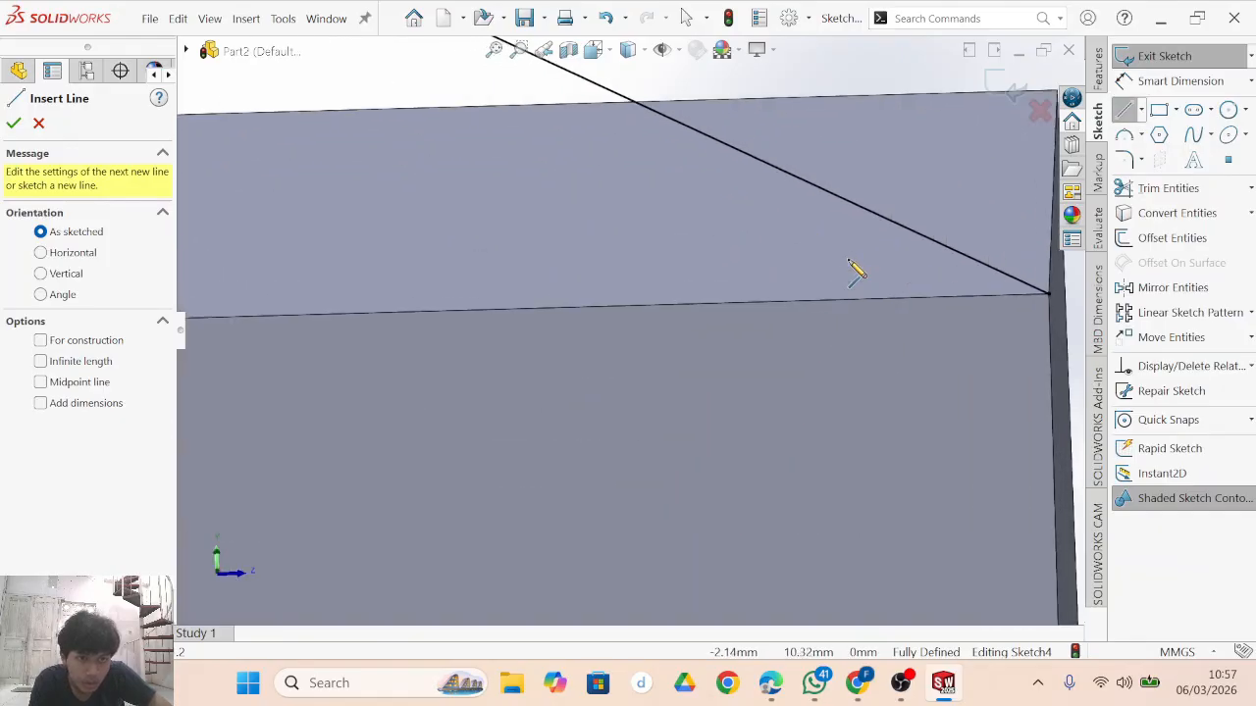
scroll(932, 319, up, 2)
scroll(448, 390, up, 4)
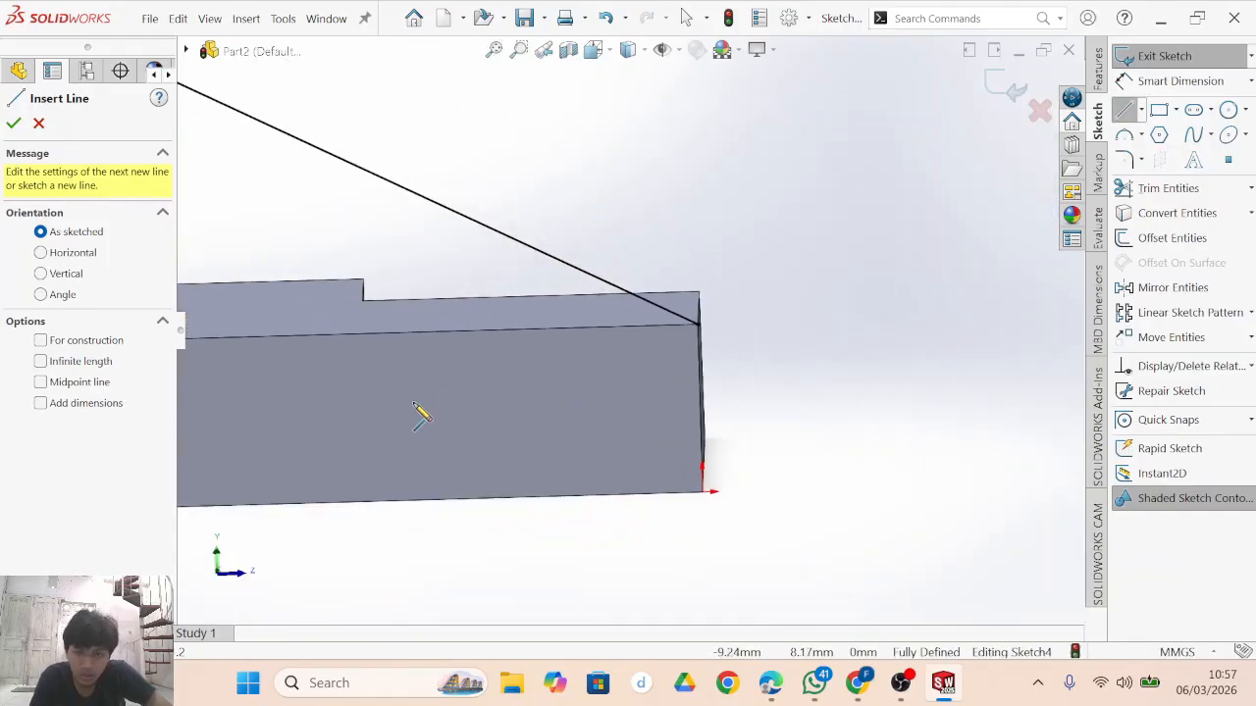
click(338, 337)
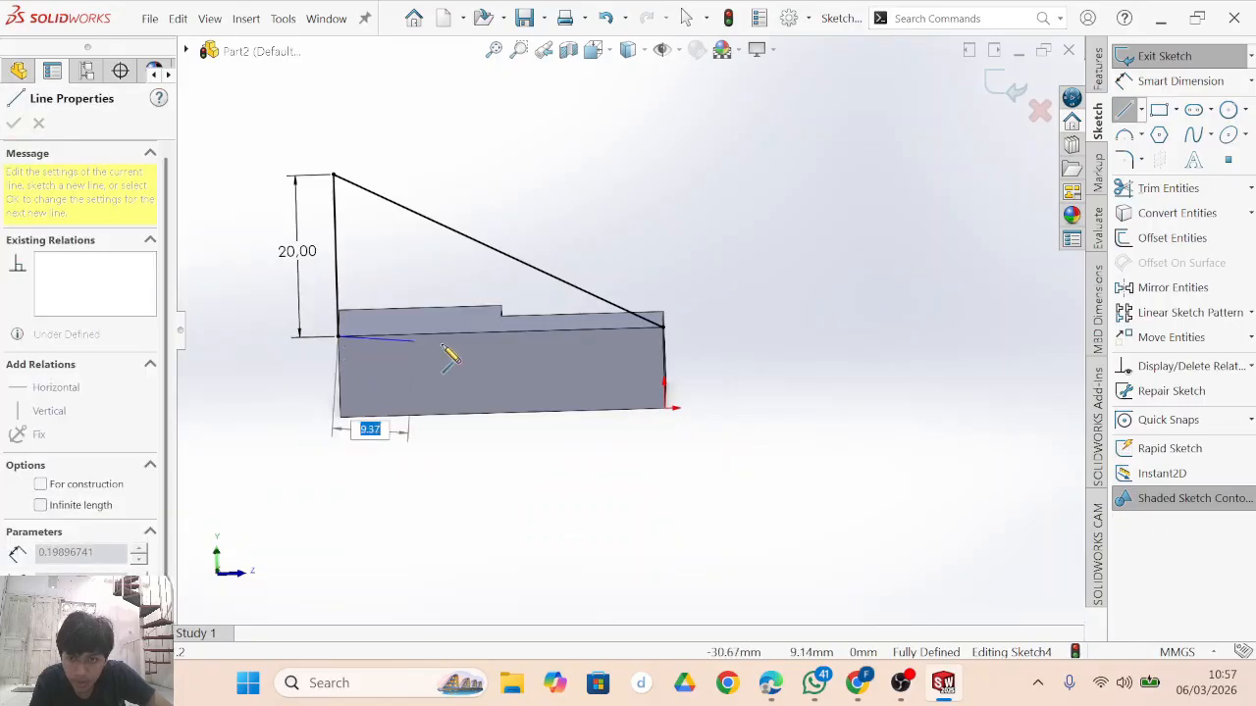
click(664, 328)
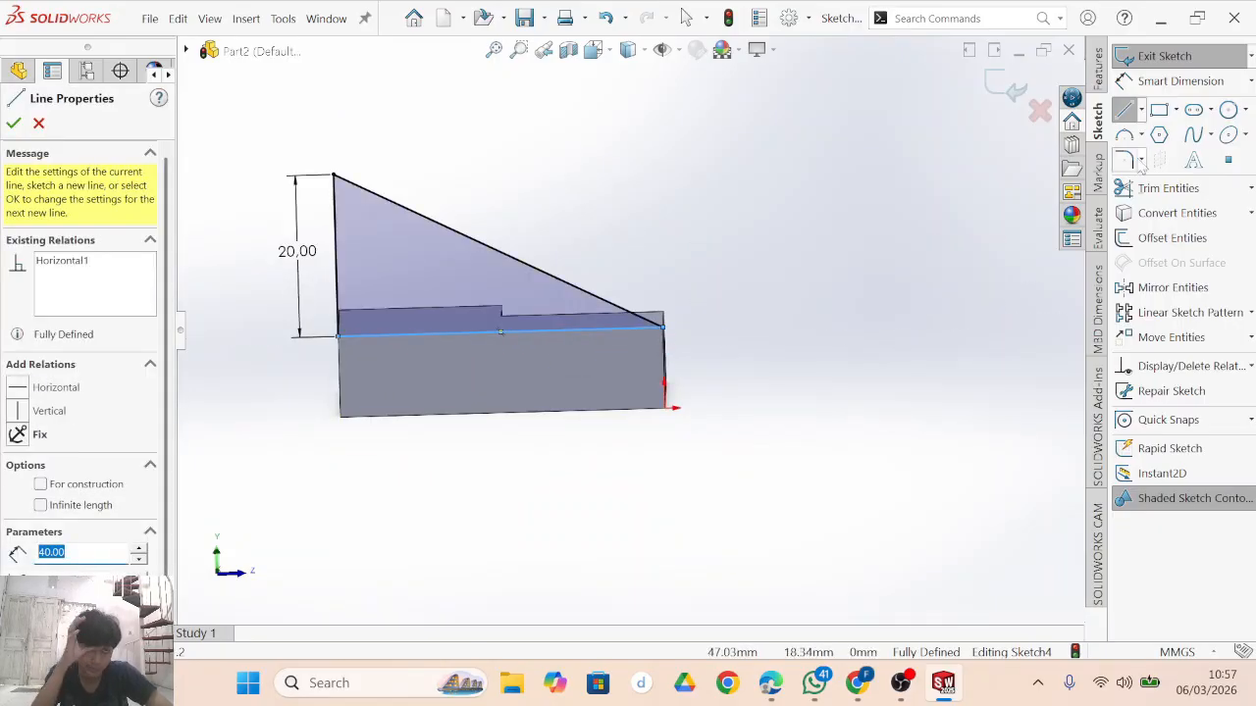
click(1100, 80)
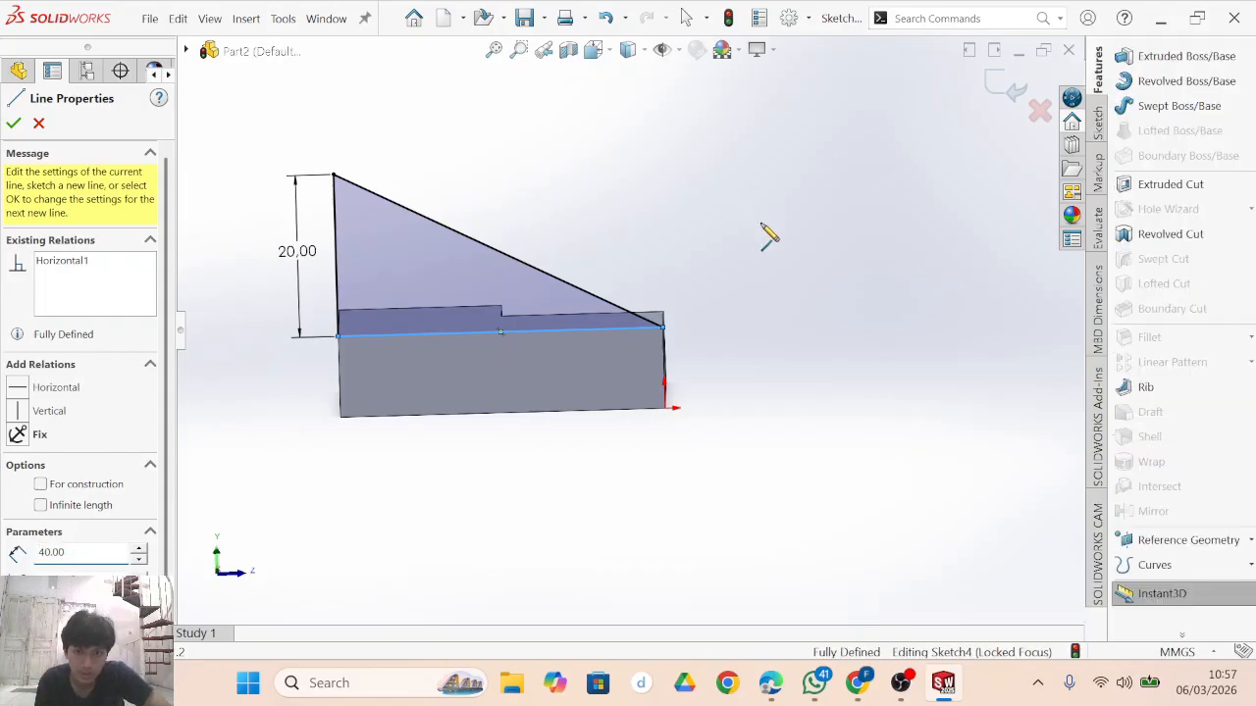
key(Escape)
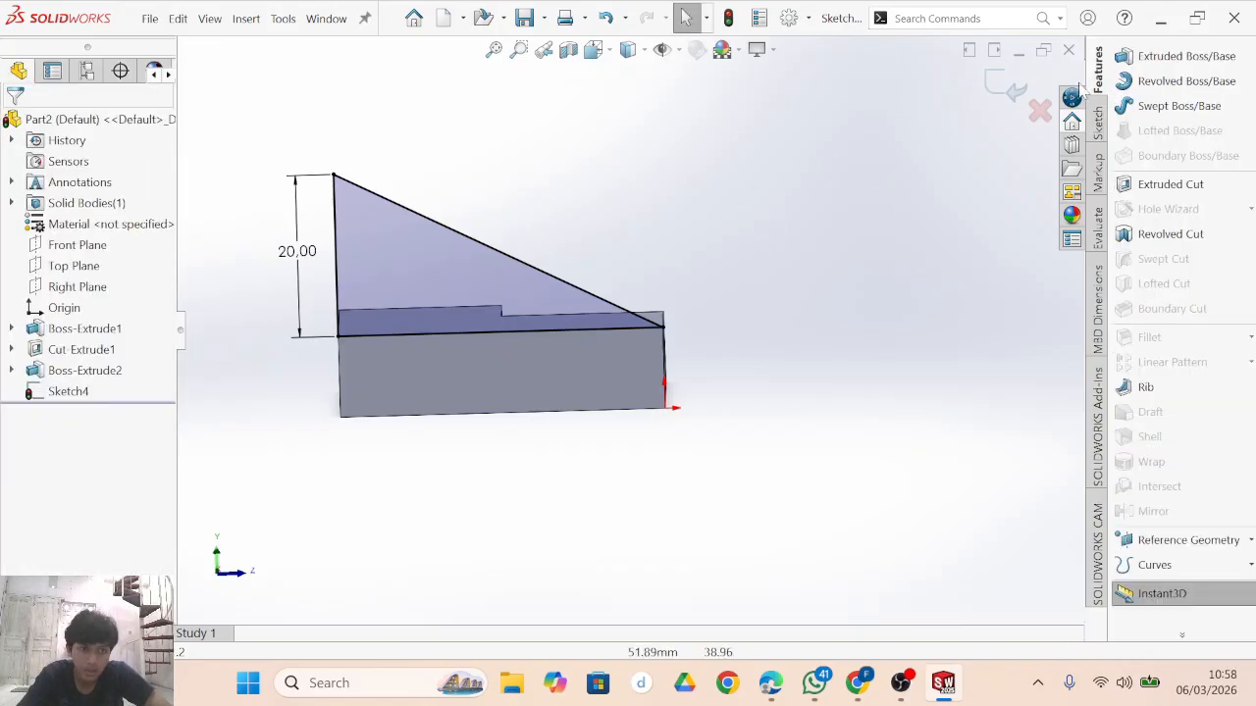
Extrude the triangle 20 mm inward over the base as a merged blind boss, and compare it with figure B in the PDF.
click(1131, 65)
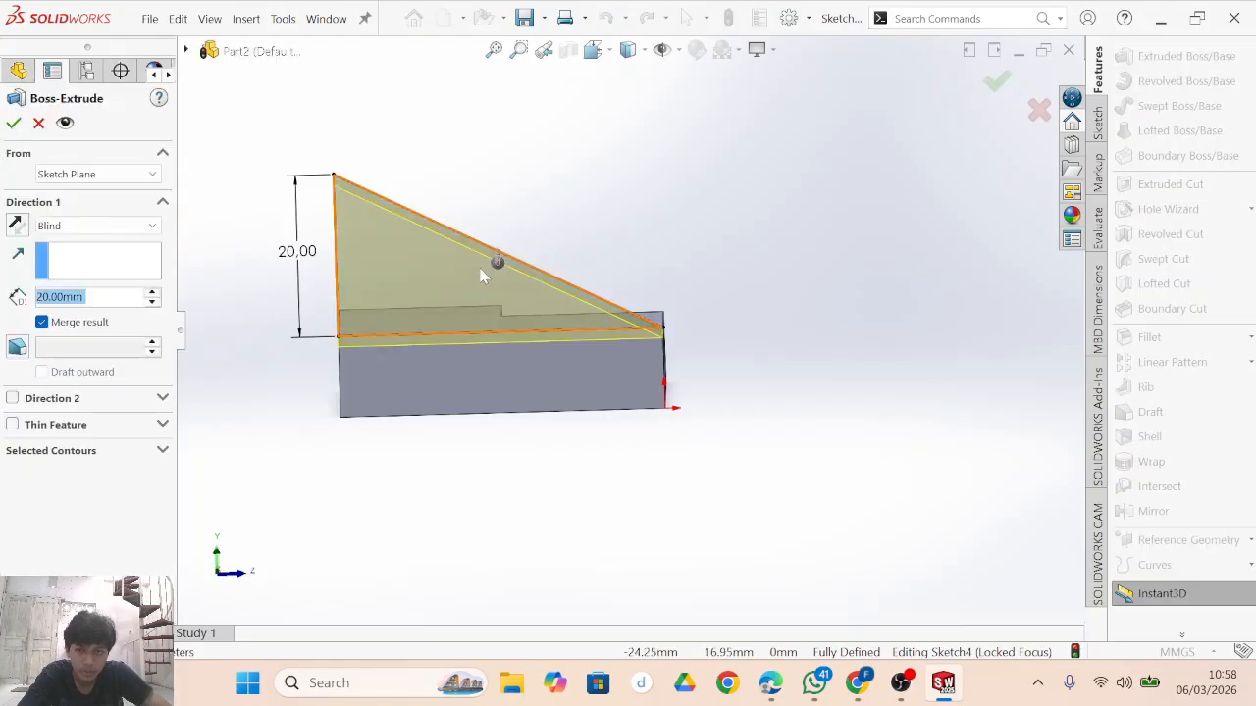
middle_drag(619, 418, 547, 422)
mouse_move(241, 297)
mouse_down()
mouse_move(514, 239)
mouse_move(506, 257)
mouse_up()
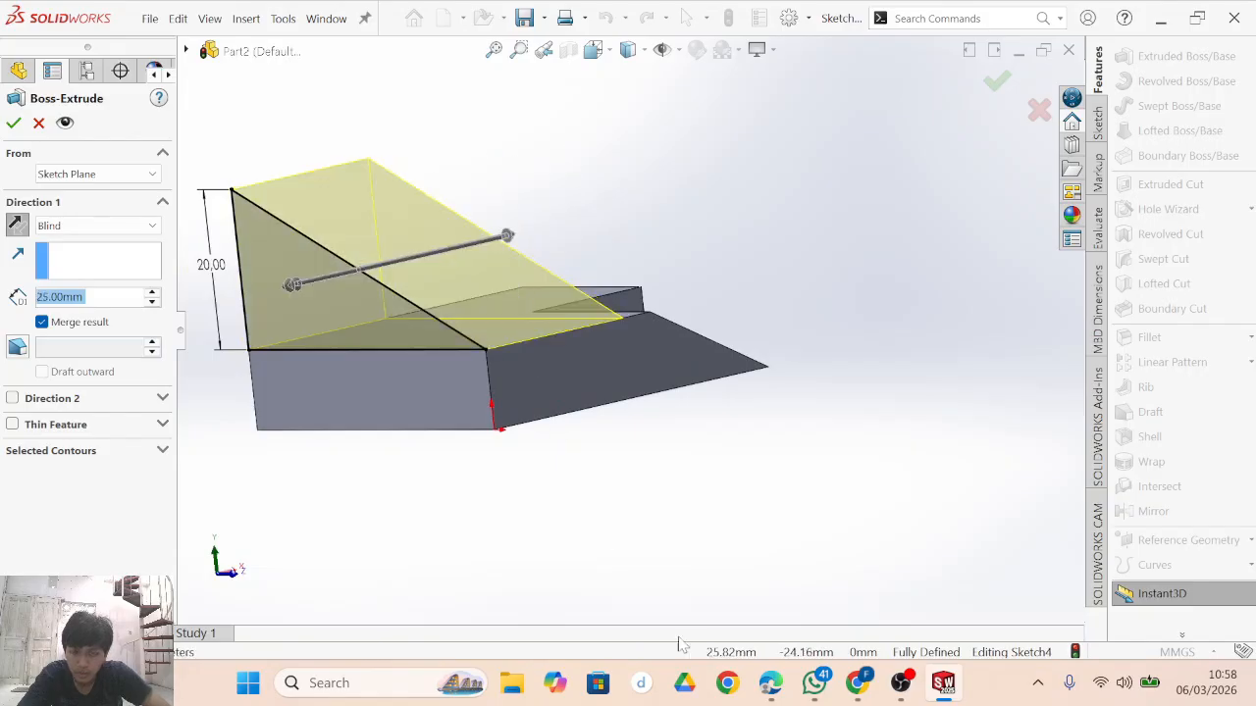
click(755, 682)
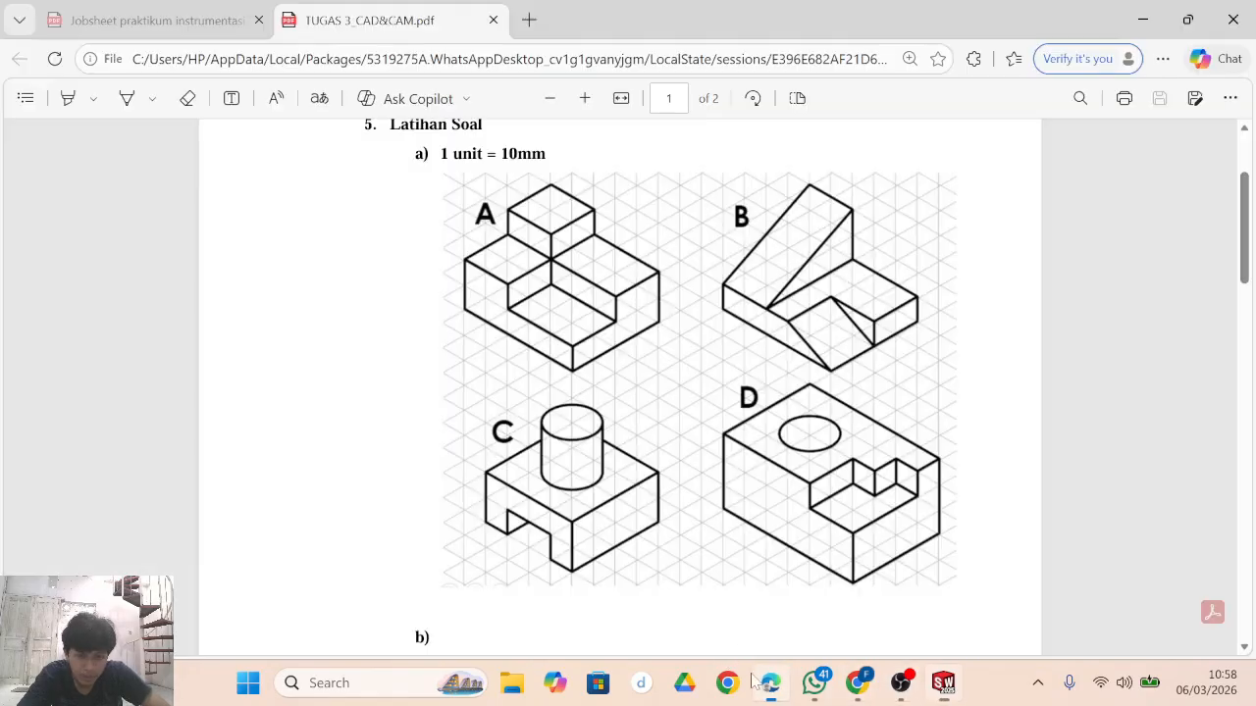
click(943, 682)
click(89, 296)
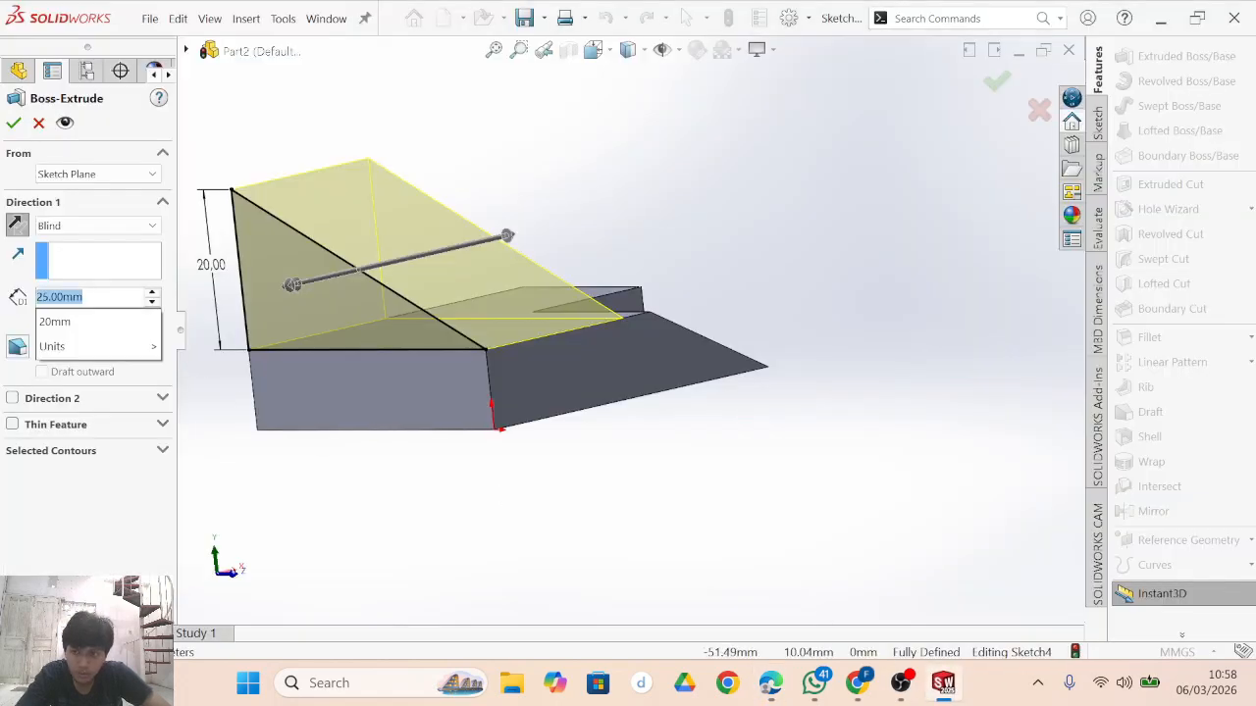
text(20)
key(Return)
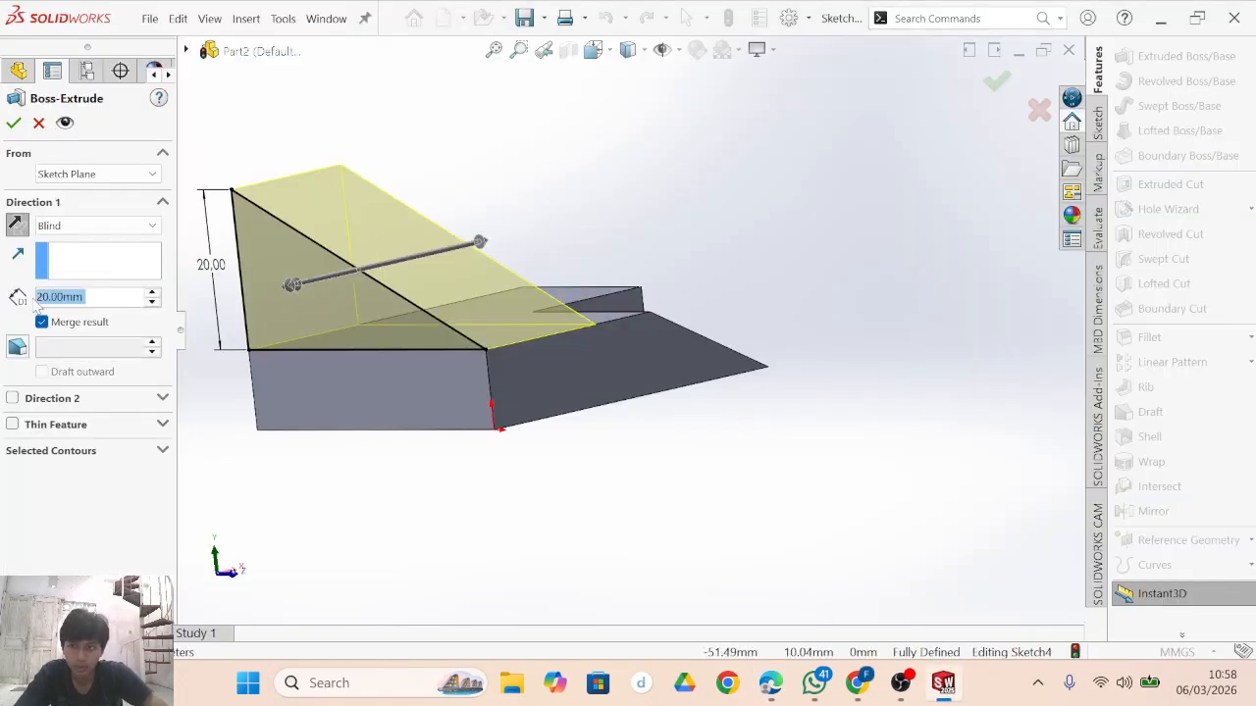
click(13, 124)
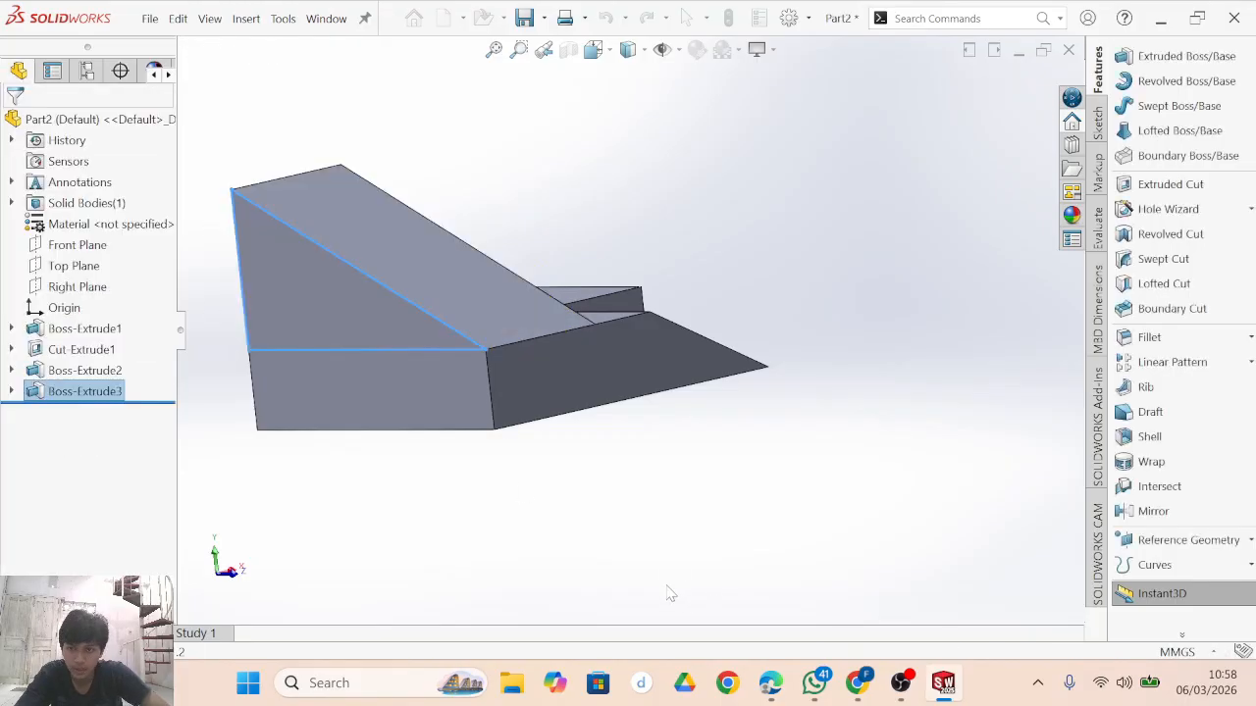
click(771, 683)
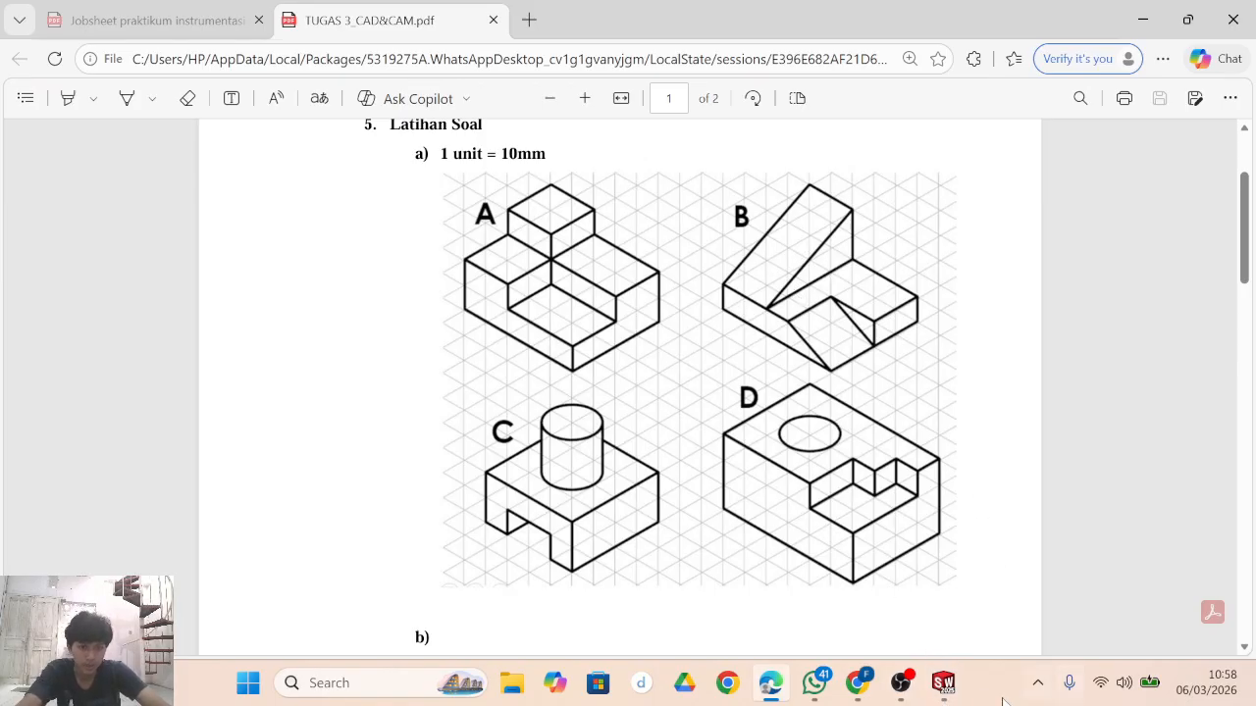
Inspect the finished wedge part from several angles and compare its shape with figure B in the exercise PDF.
click(943, 685)
middle_drag(723, 421, 664, 532)
scroll(844, 329, down, 1)
middle_drag(846, 320, 801, 432)
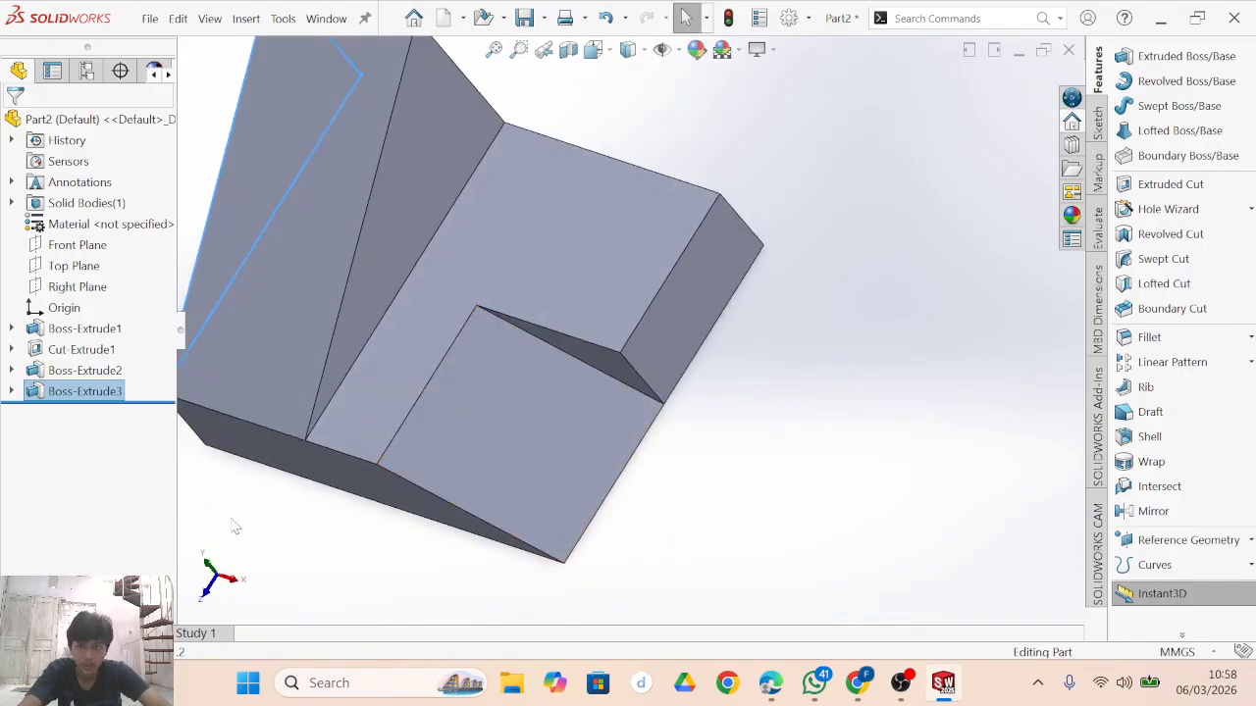
middle_drag(262, 453, 233, 457)
scroll(743, 487, up, 3)
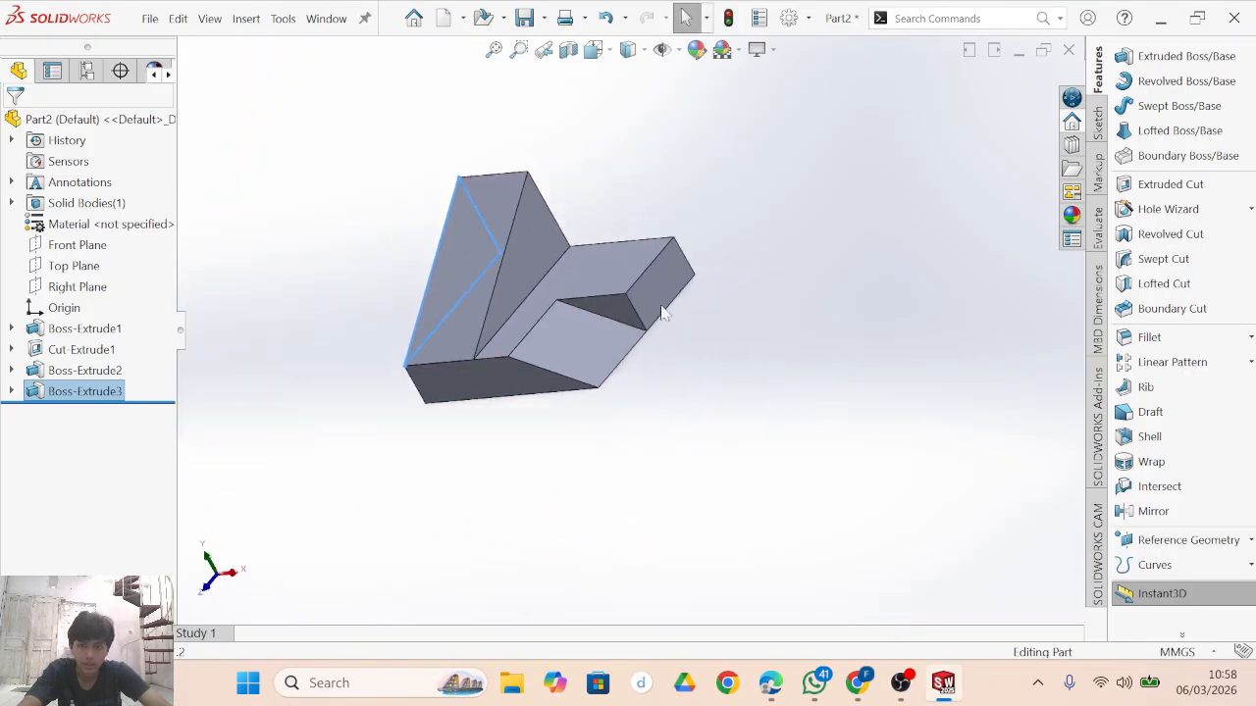
middle_drag(663, 312, 681, 344)
middle_drag(455, 284, 488, 244)
middle_drag(665, 321, 500, 303)
click(769, 684)
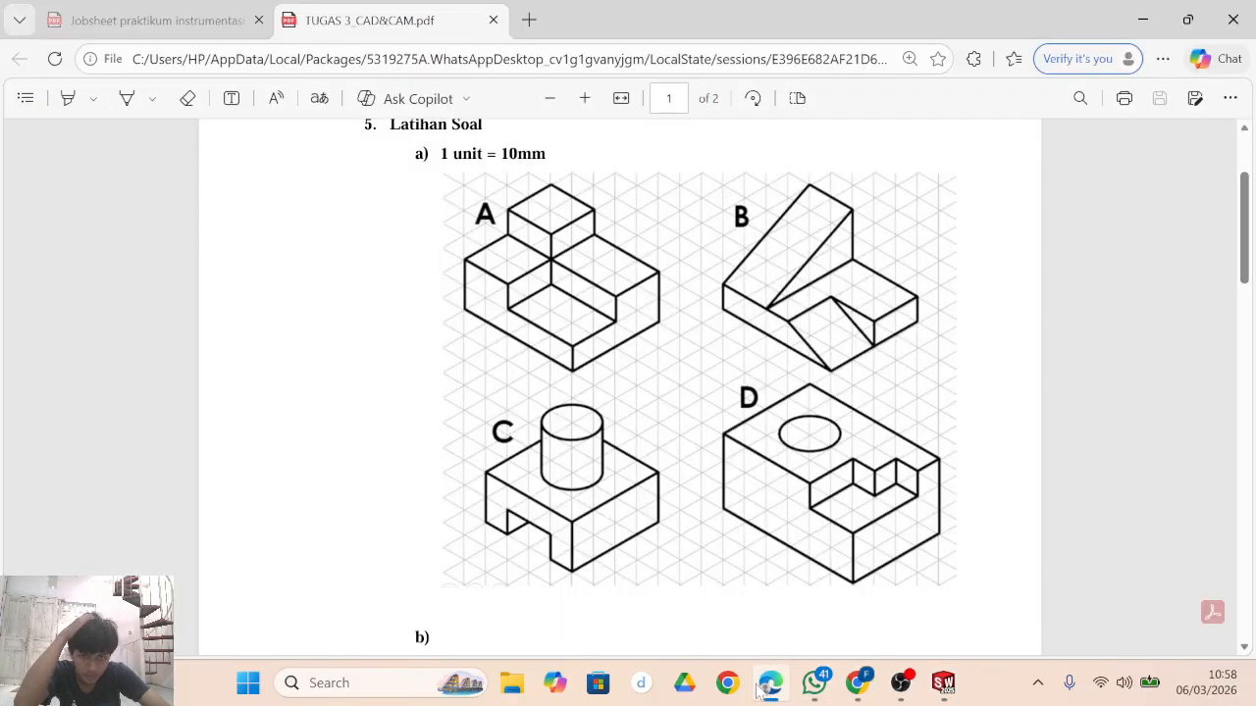
Start a sketch on the Top Plane of a new part, checking figure C's base in the PDF.
click(941, 684)
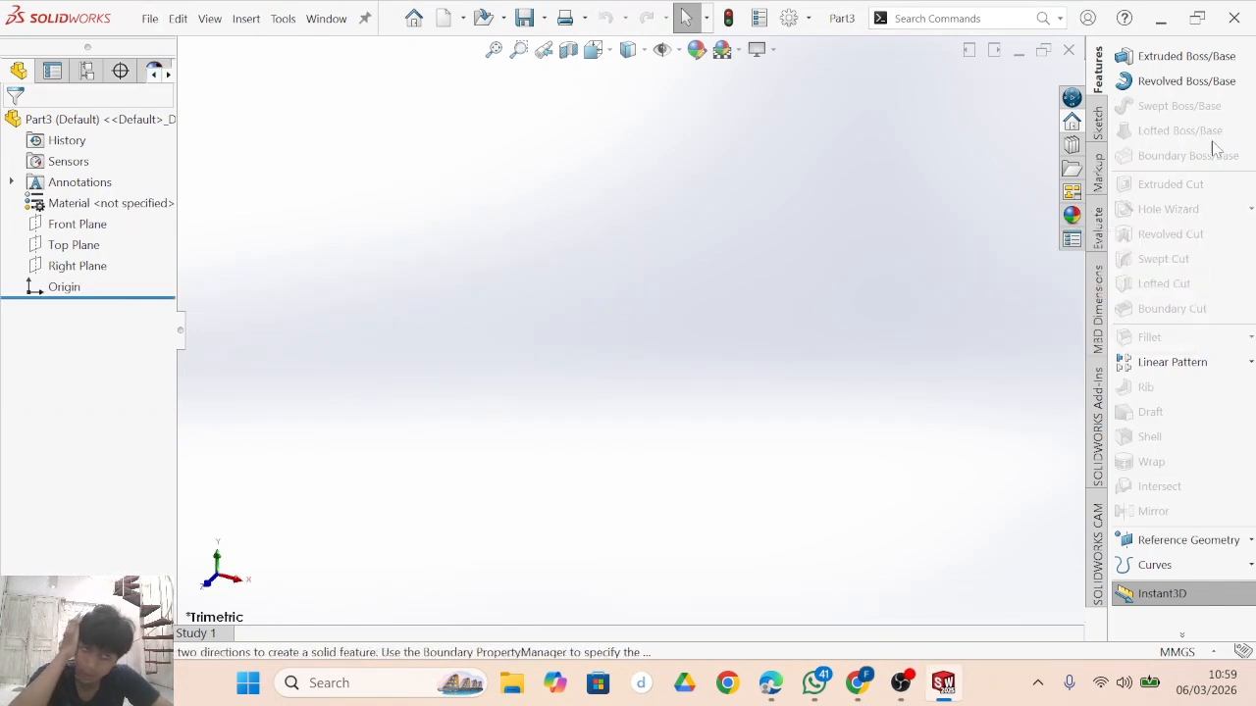
click(1099, 119)
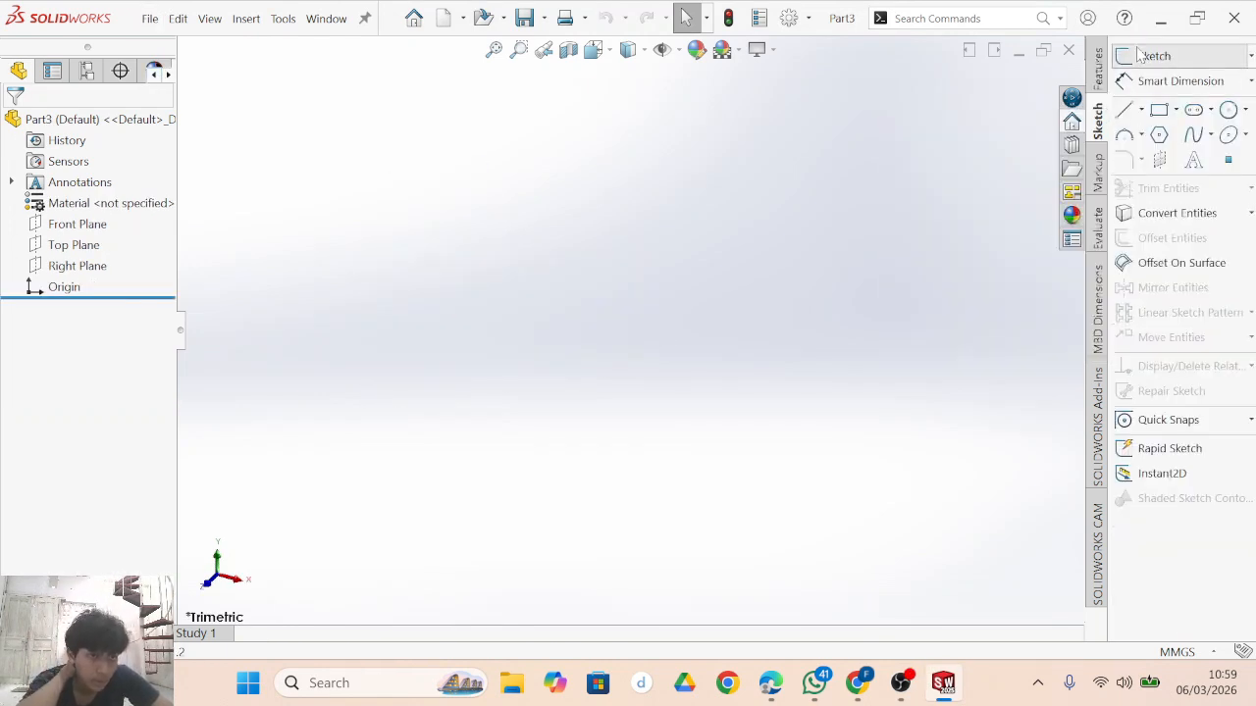
click(1148, 56)
click(721, 542)
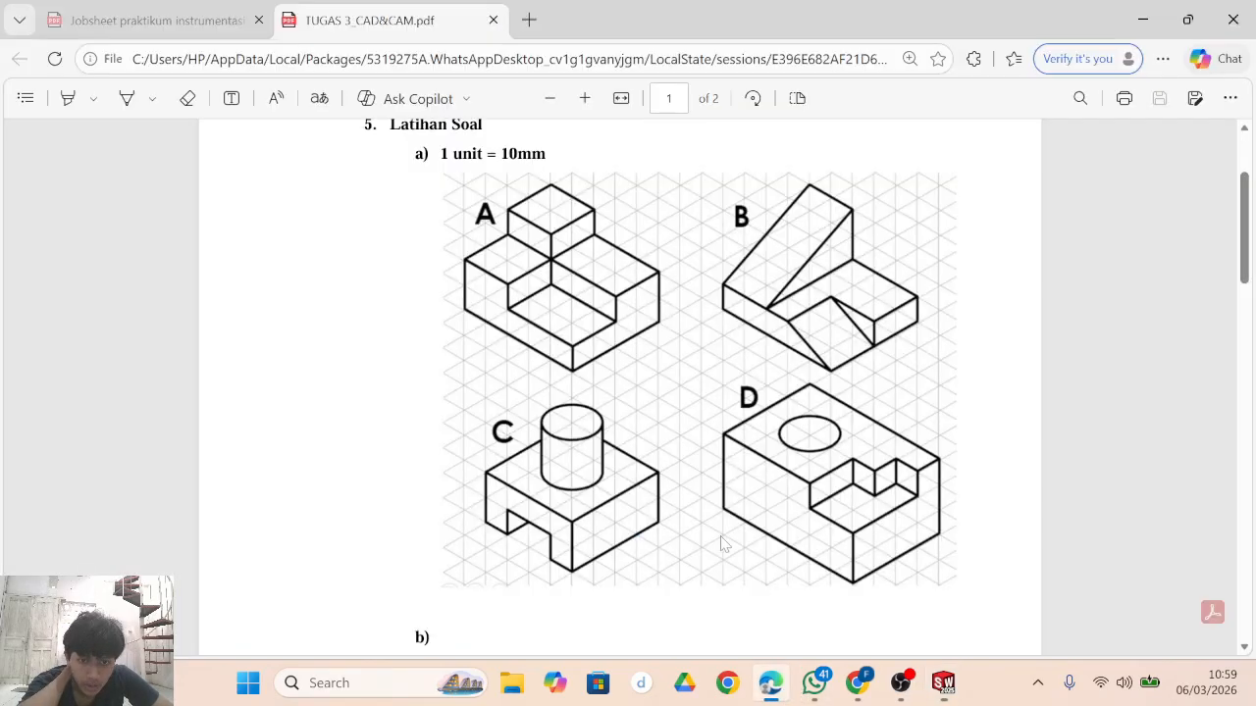
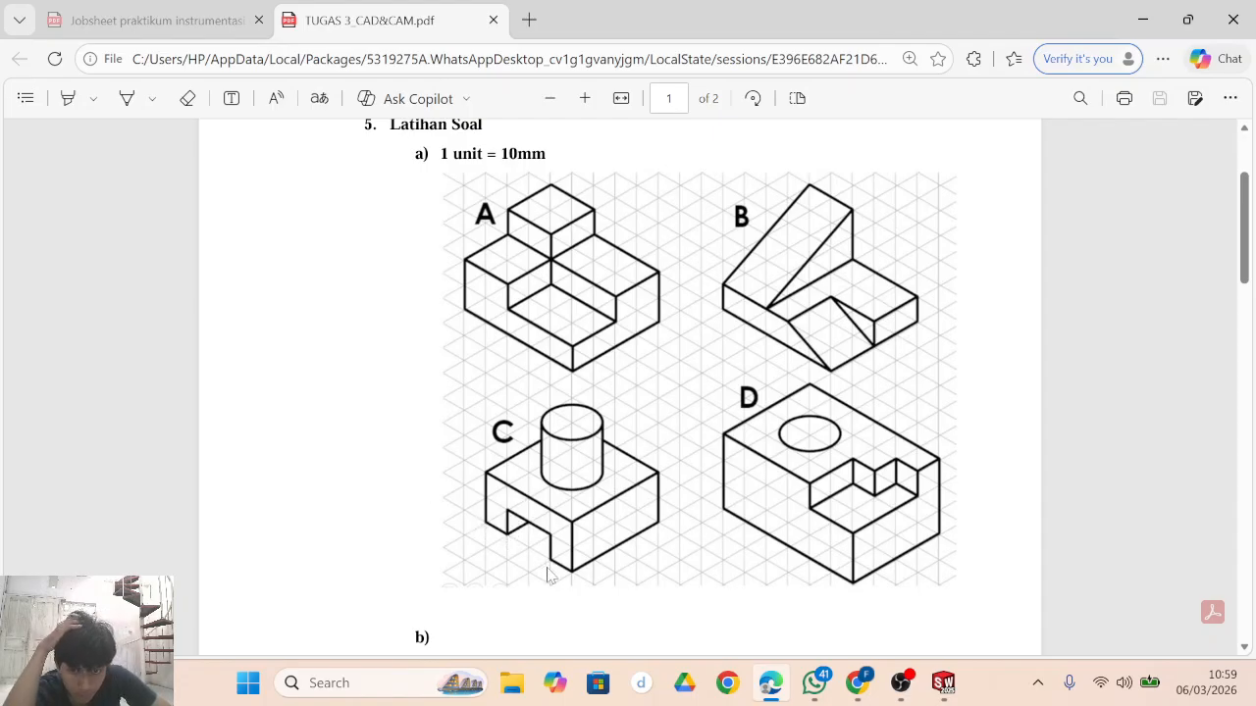
click(944, 683)
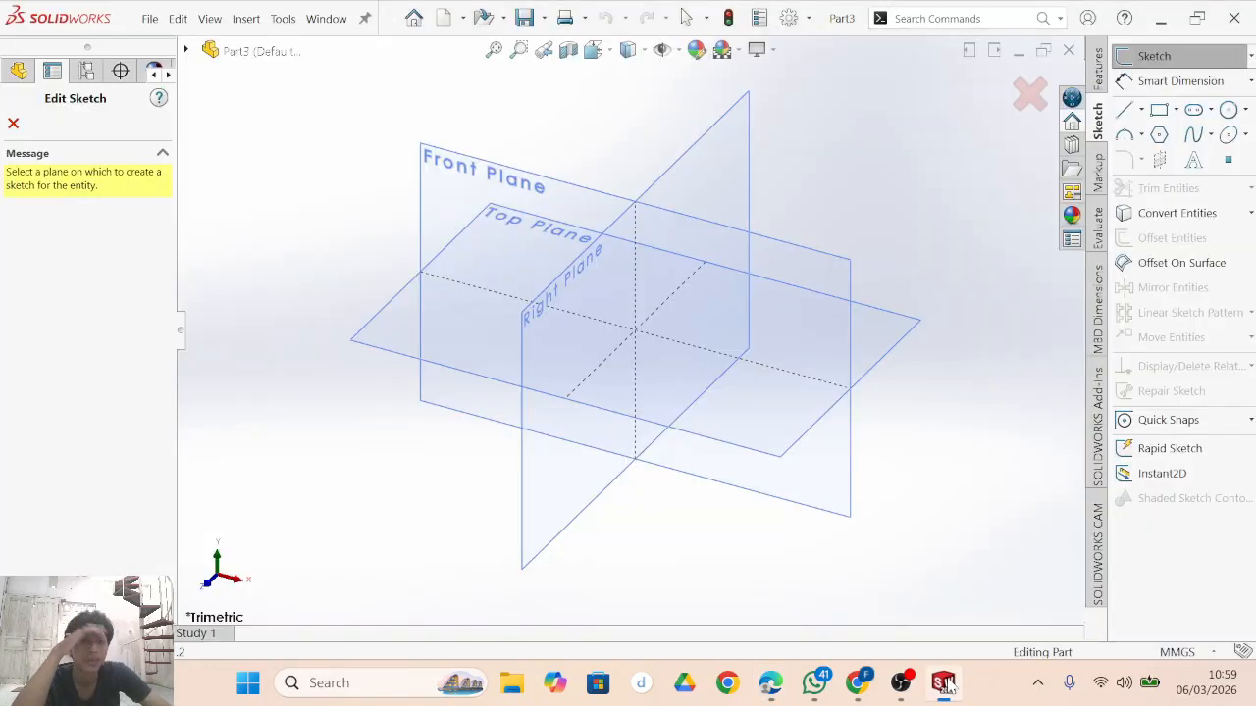
click(439, 304)
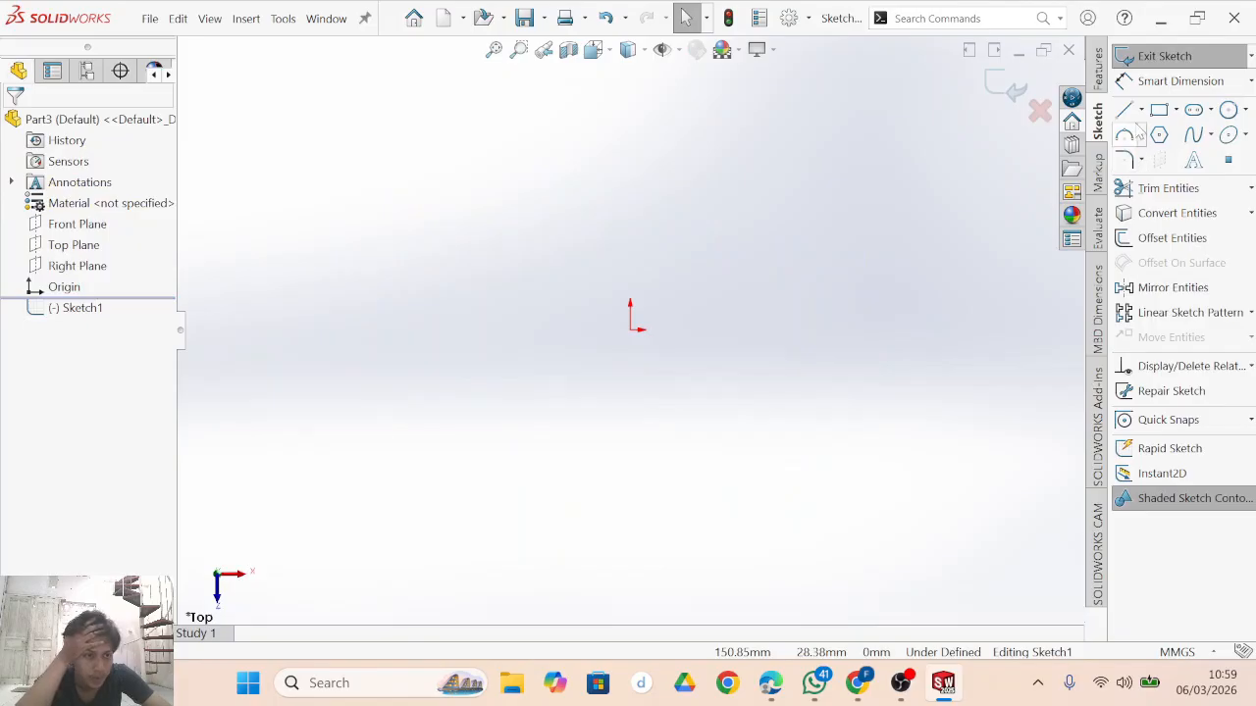
Sketch a closed rectangle of lines about 40.4 mm wide and 40.5 mm high, with its lower-left corner at the origin.
click(1125, 109)
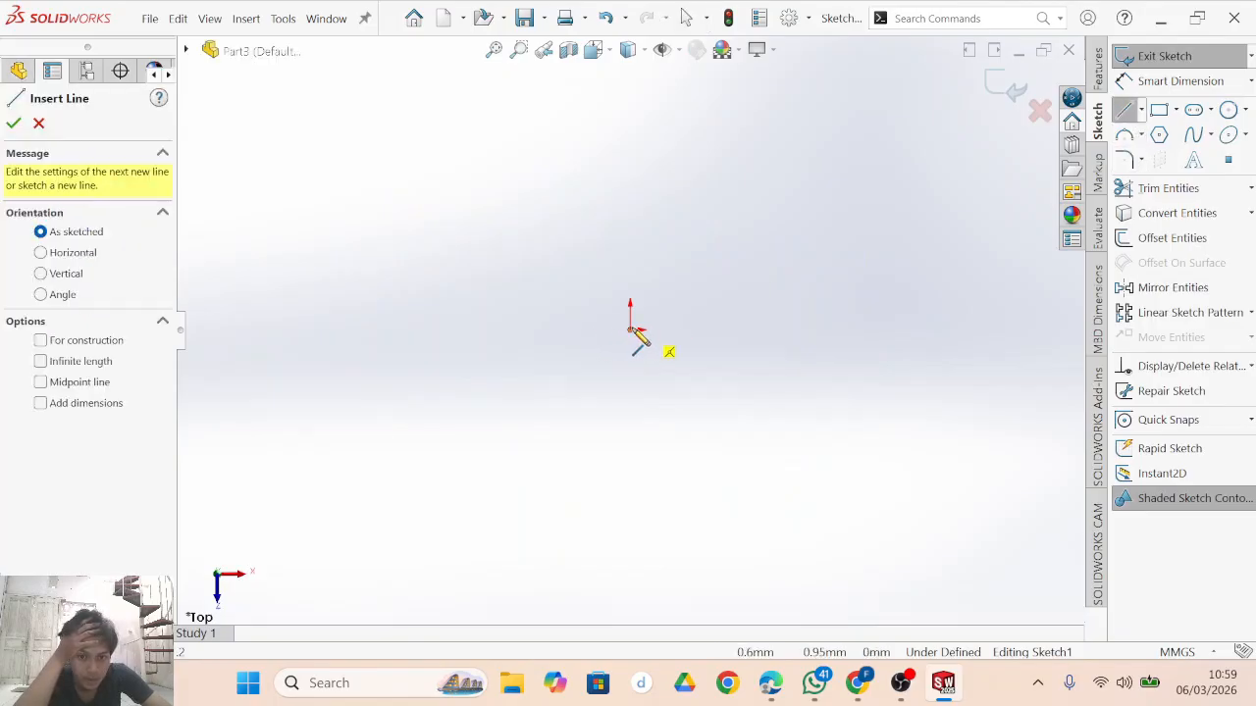
click(631, 331)
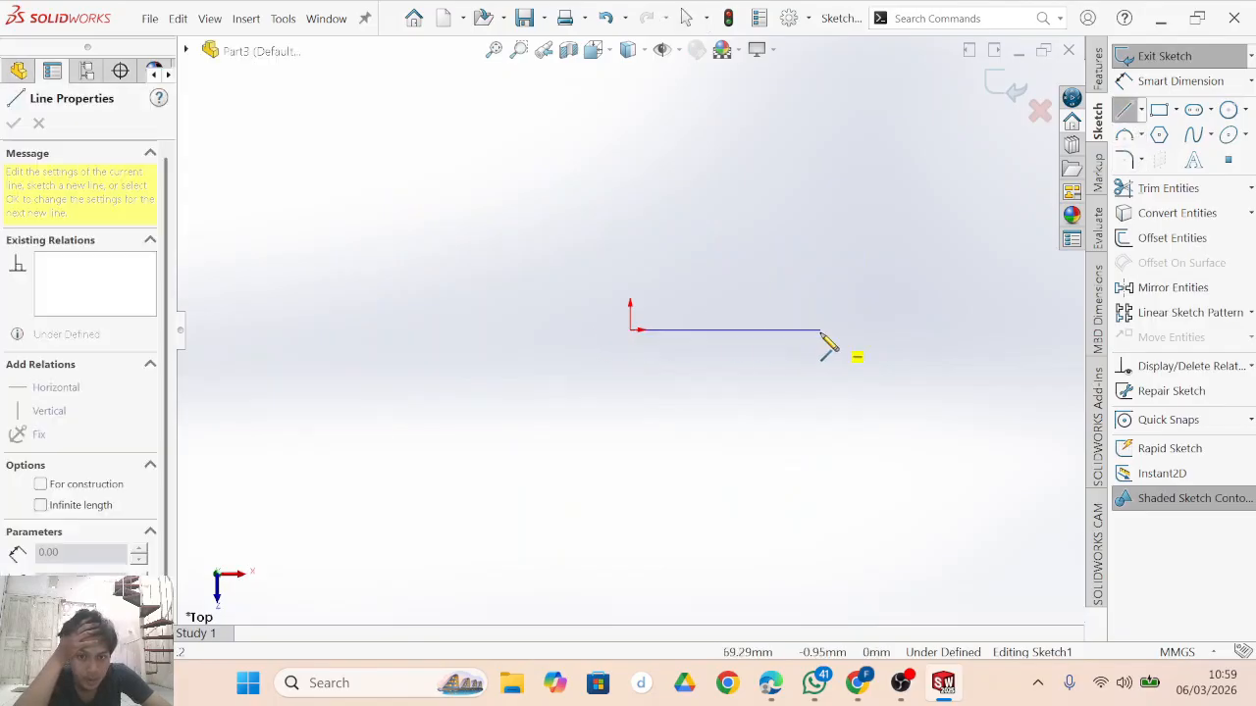
click(741, 330)
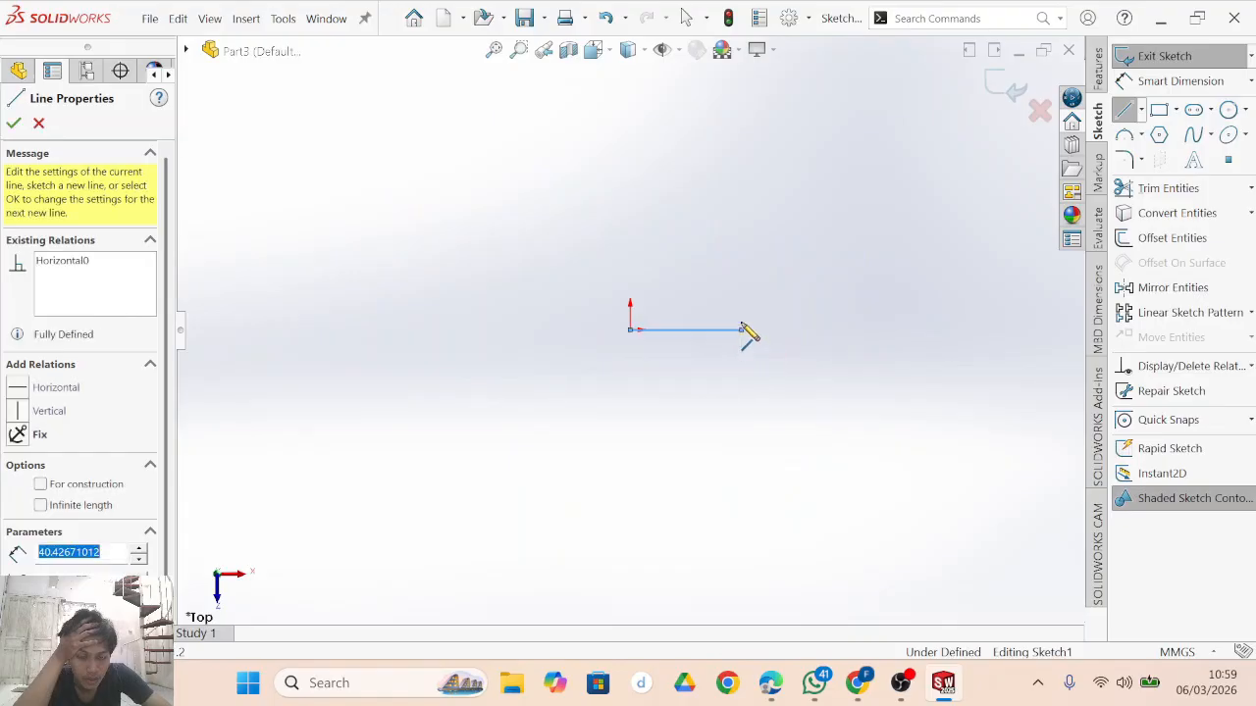
click(740, 217)
click(630, 217)
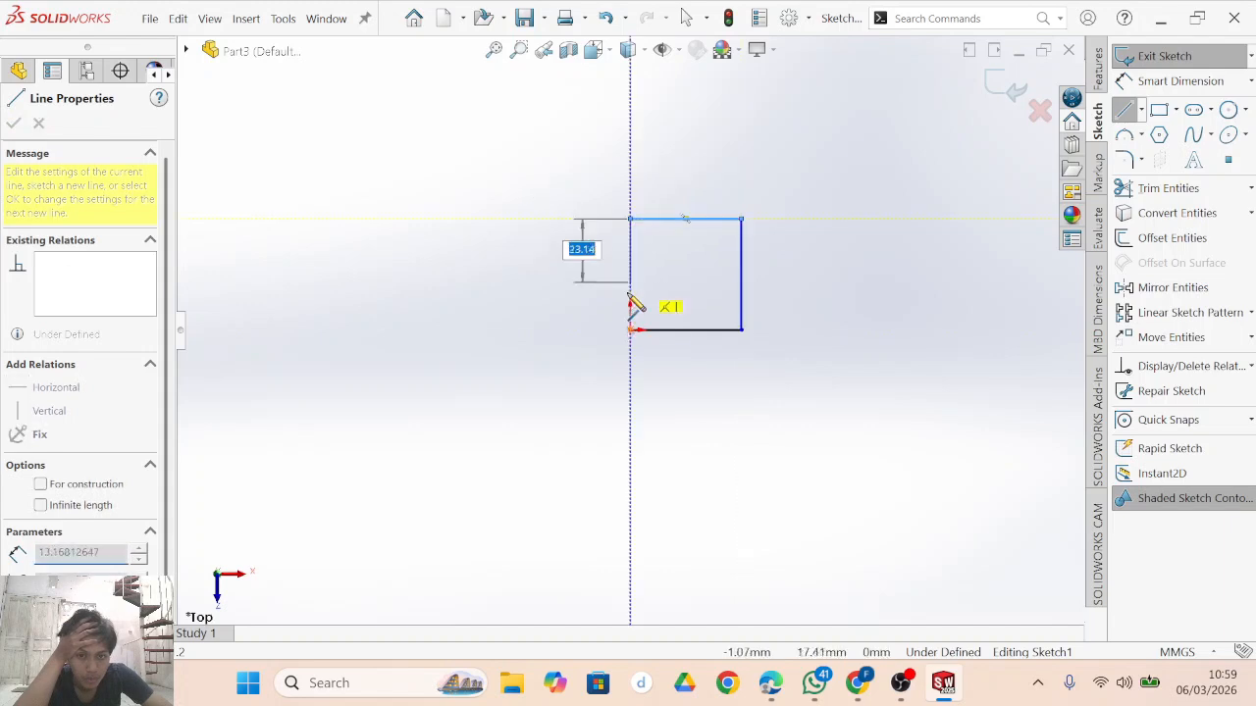
click(630, 330)
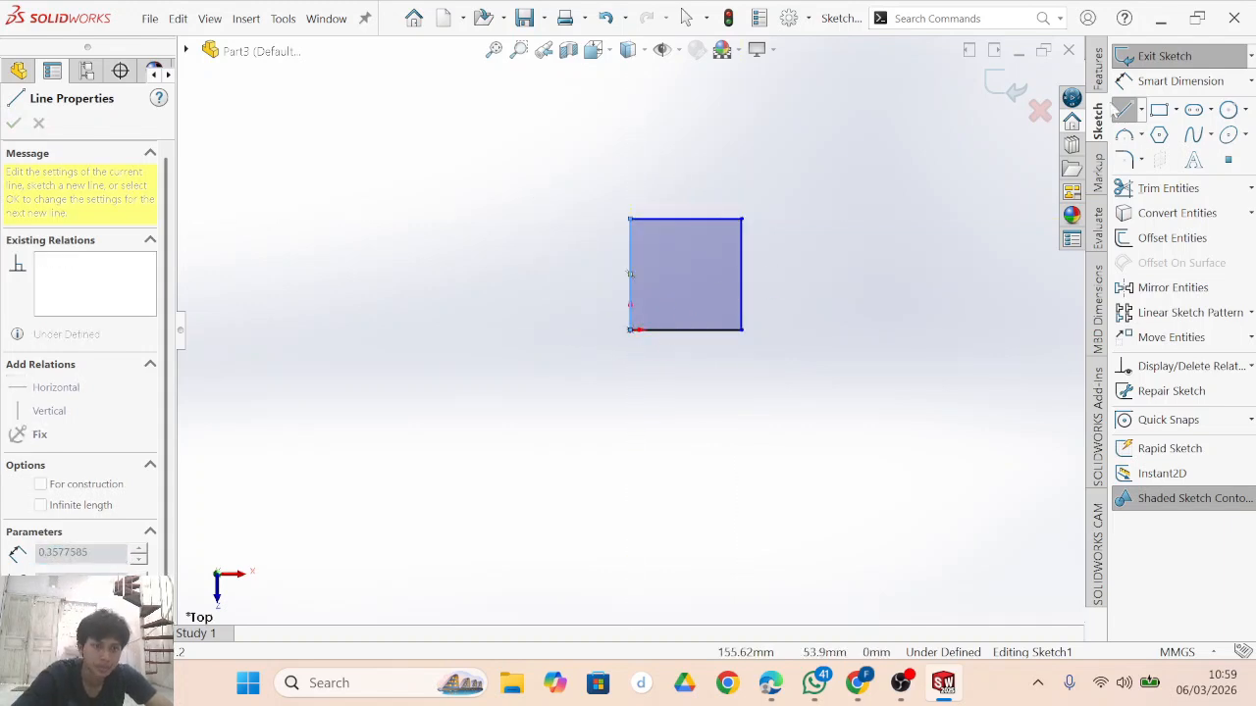
key(Escape)
Dimension the rectangle's vertical side and its lower horizontal side to 40 mm each.
click(743, 275)
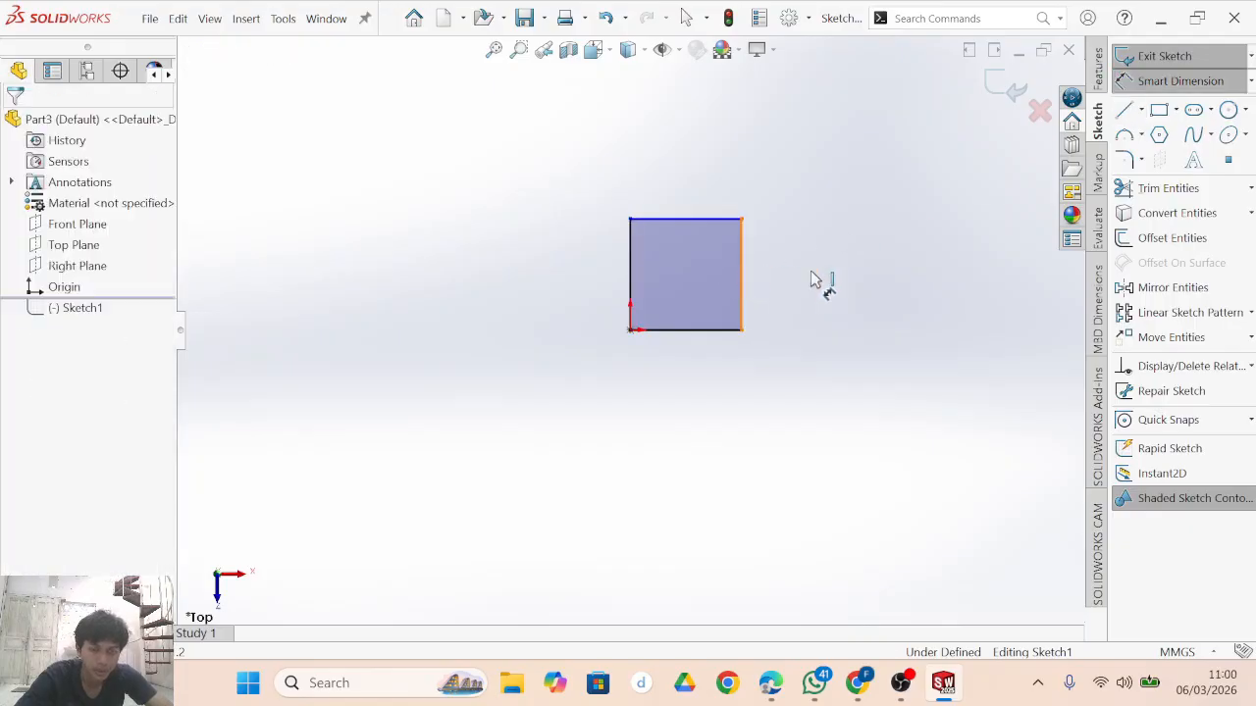
click(816, 277)
text(40)
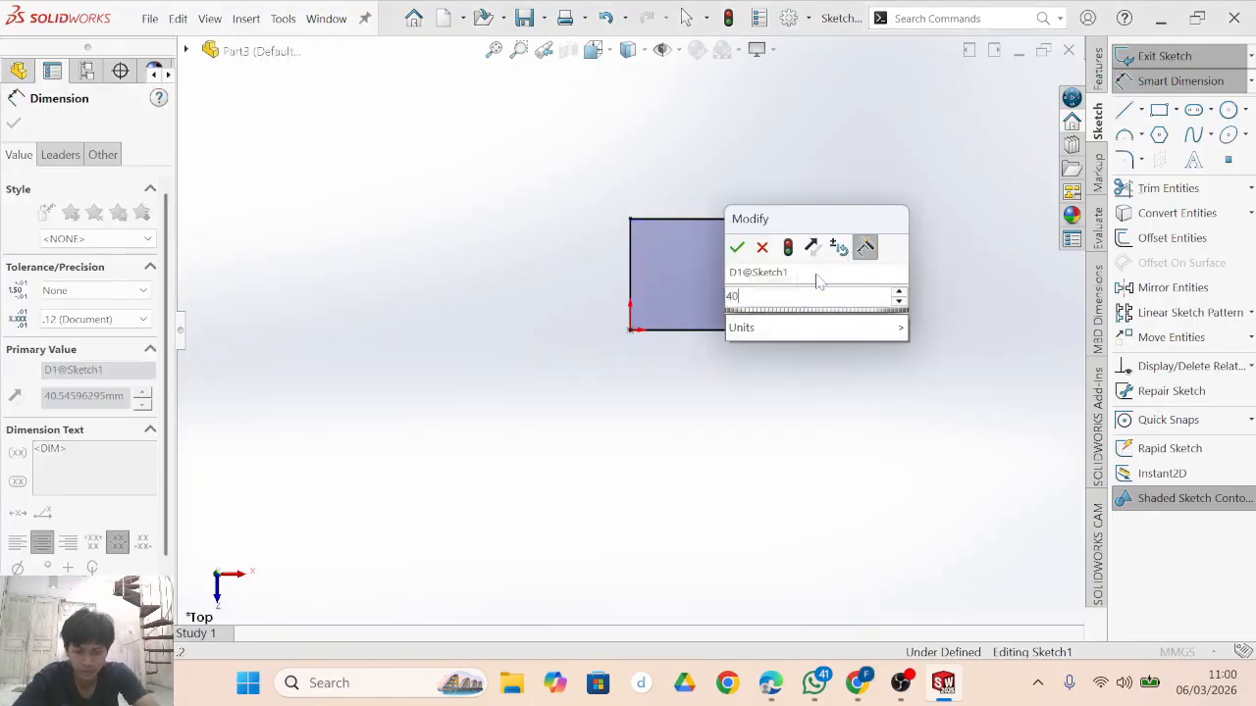
key(Return)
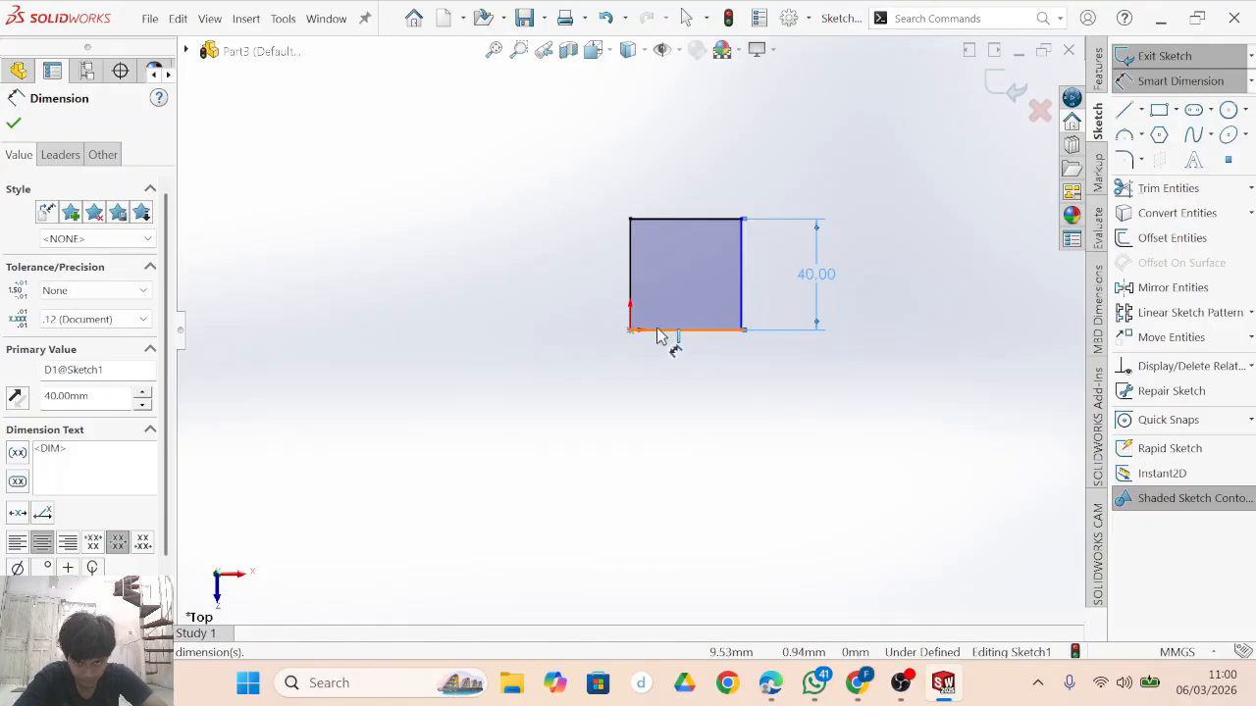
click(692, 331)
click(700, 394)
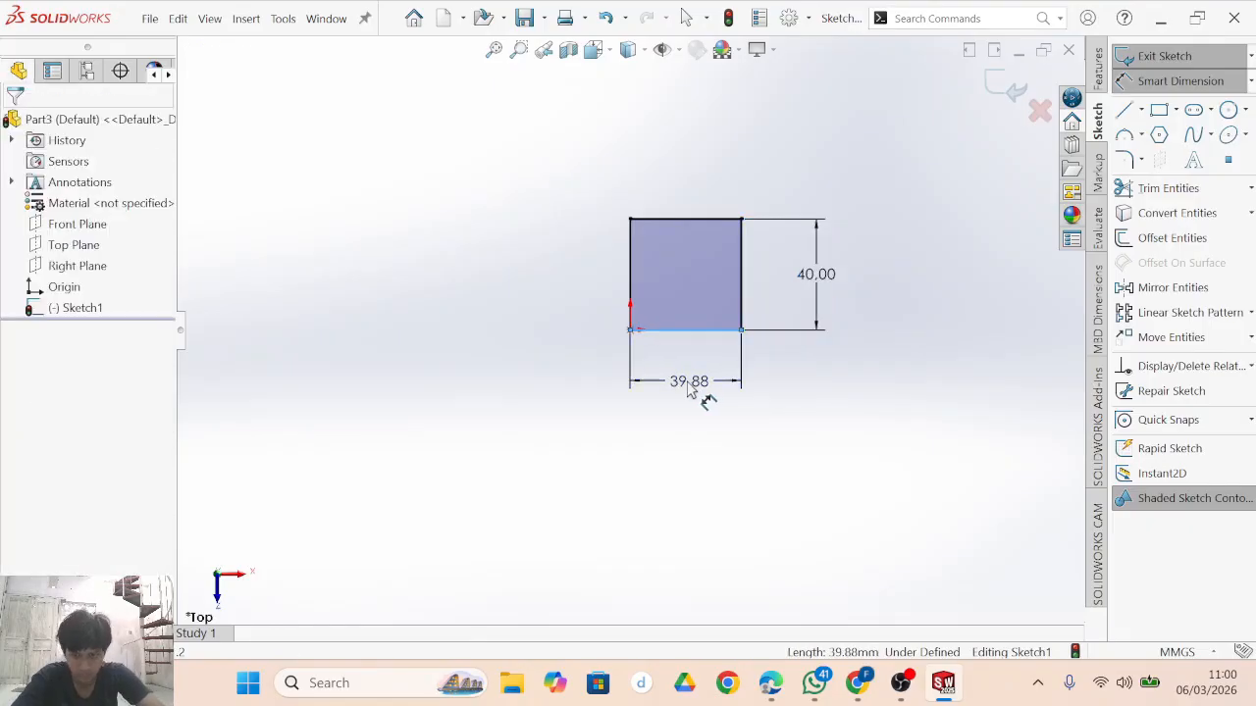
text(40)
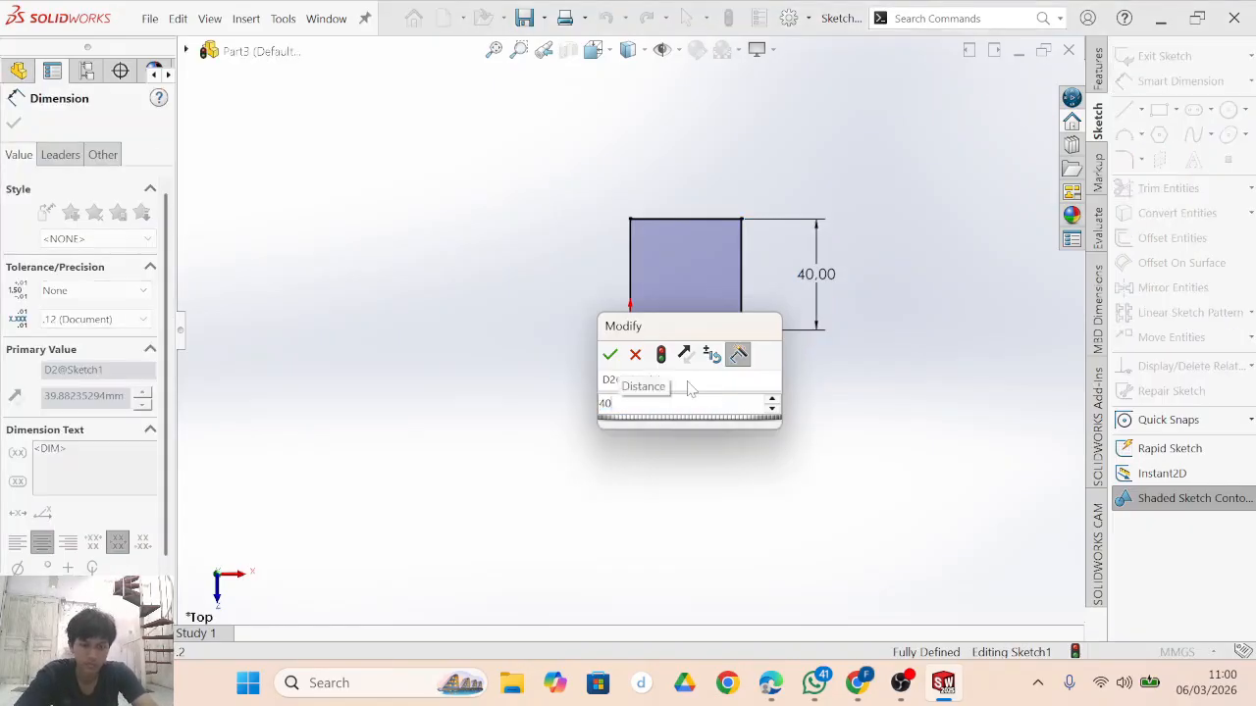
key(Return)
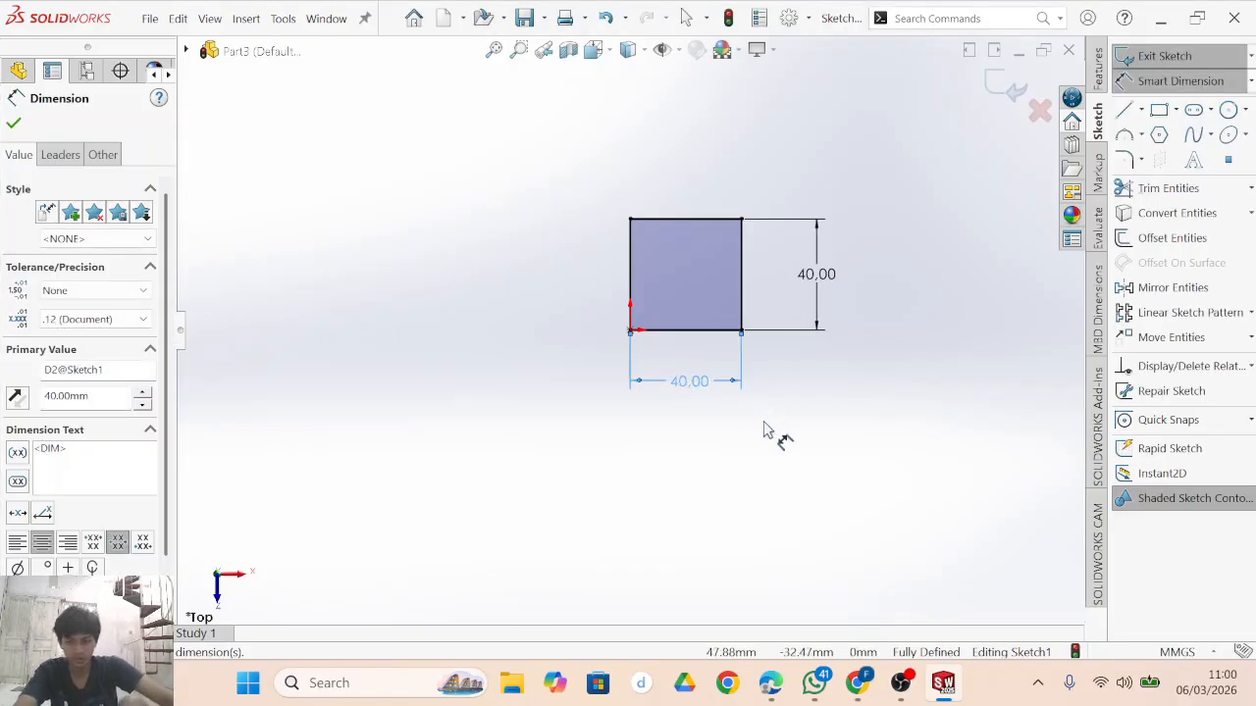
key(Escape)
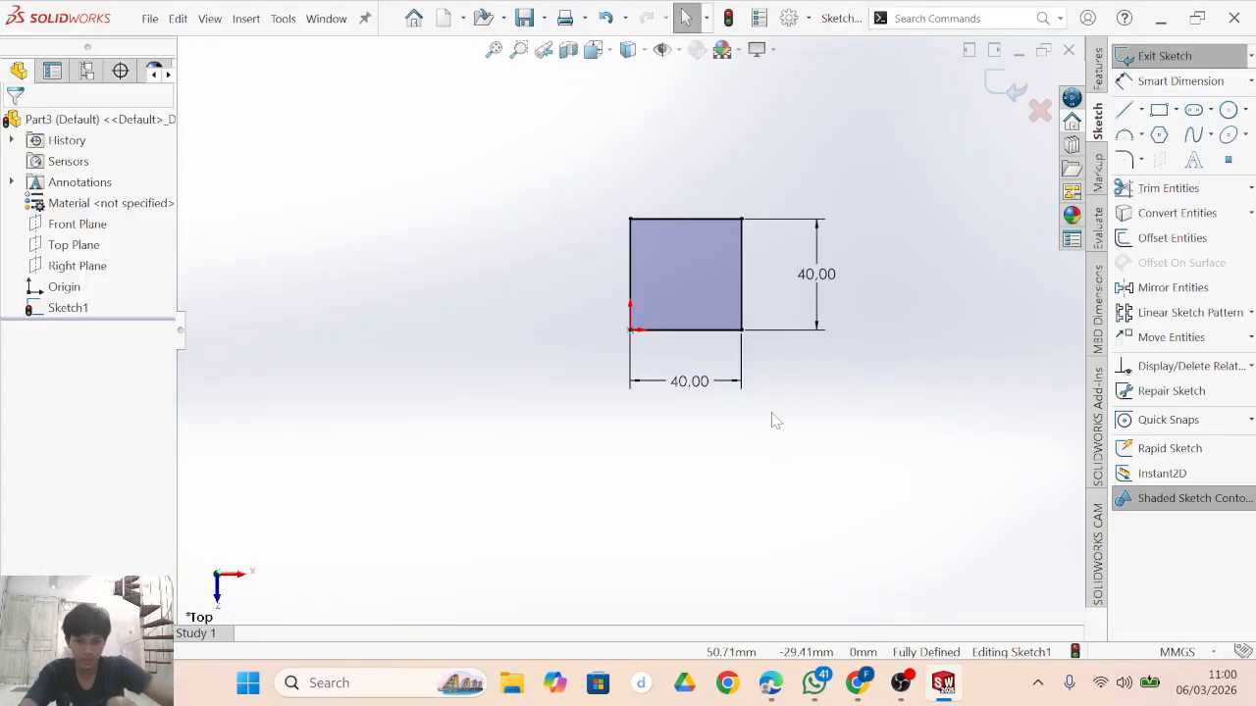
Extrude the square upward as a 20 mm blind boss, checking figure C's height in the PDF.
click(1100, 77)
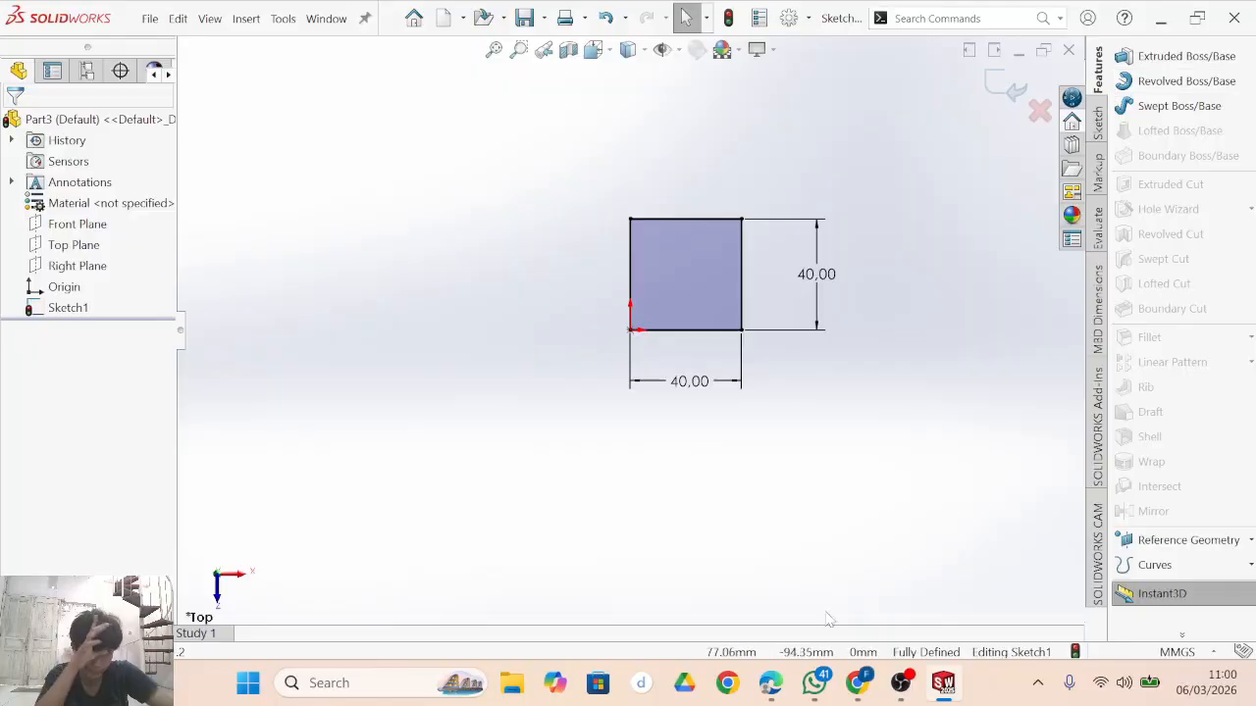
click(783, 697)
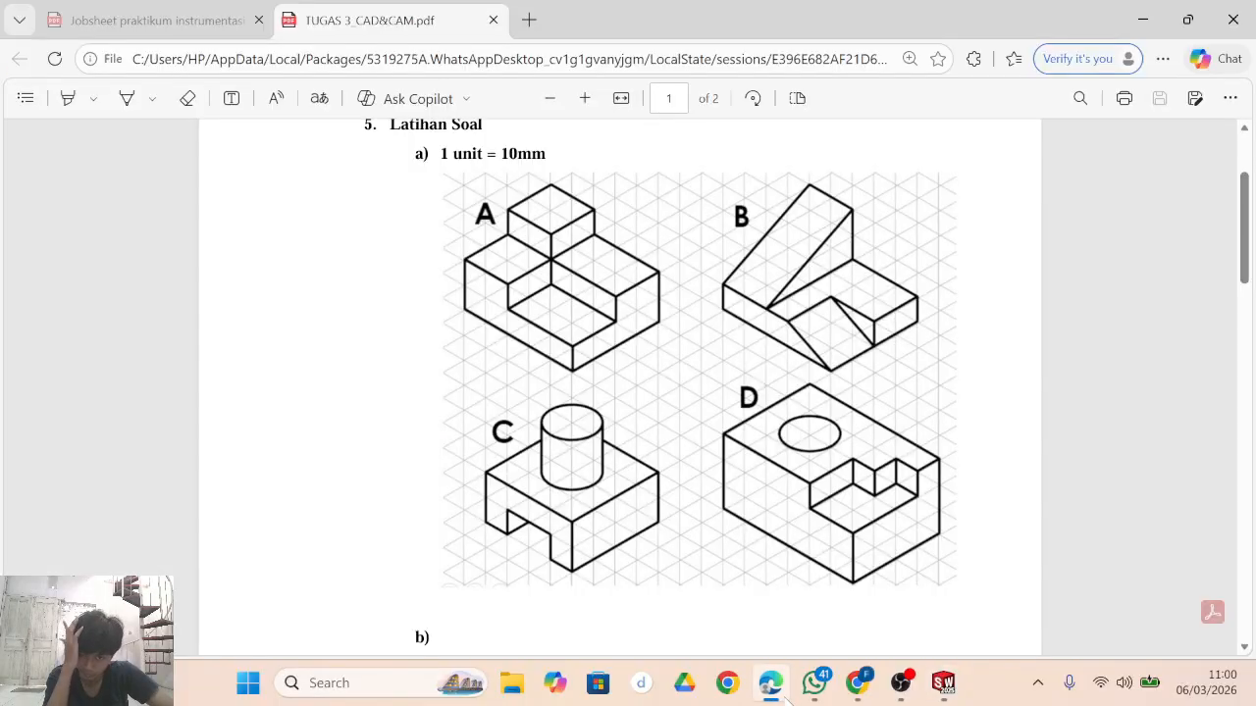
click(953, 691)
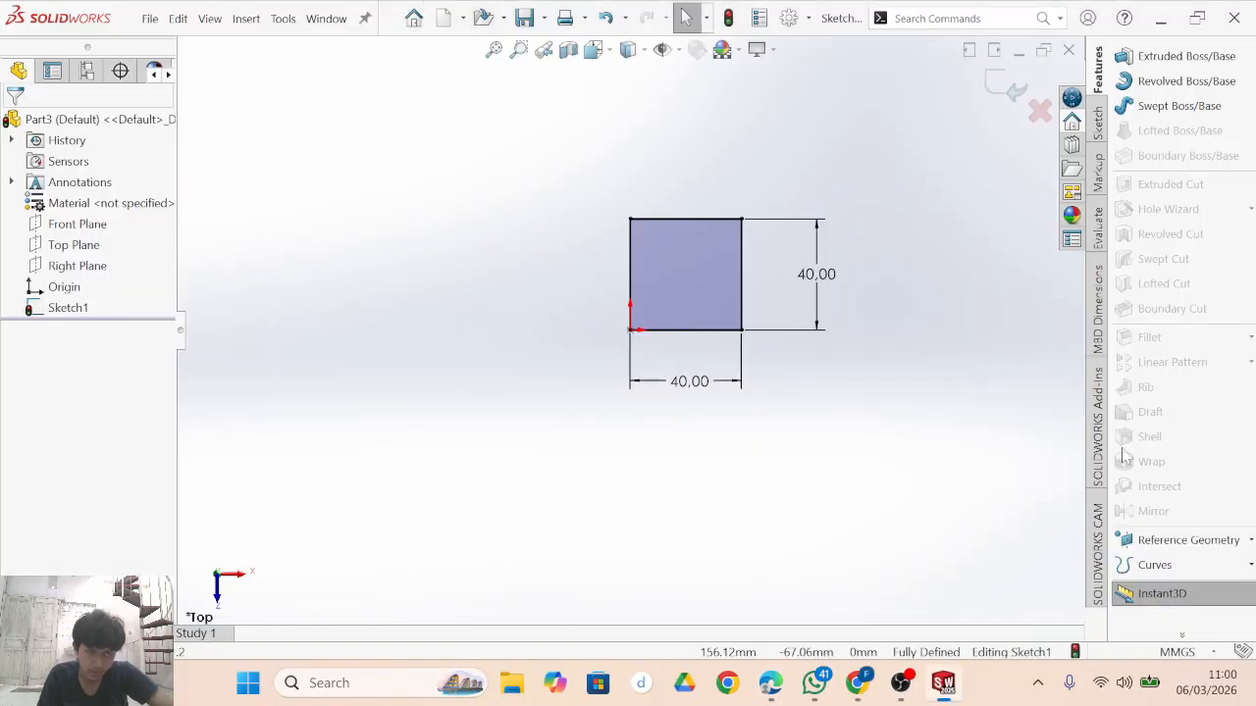
click(1138, 61)
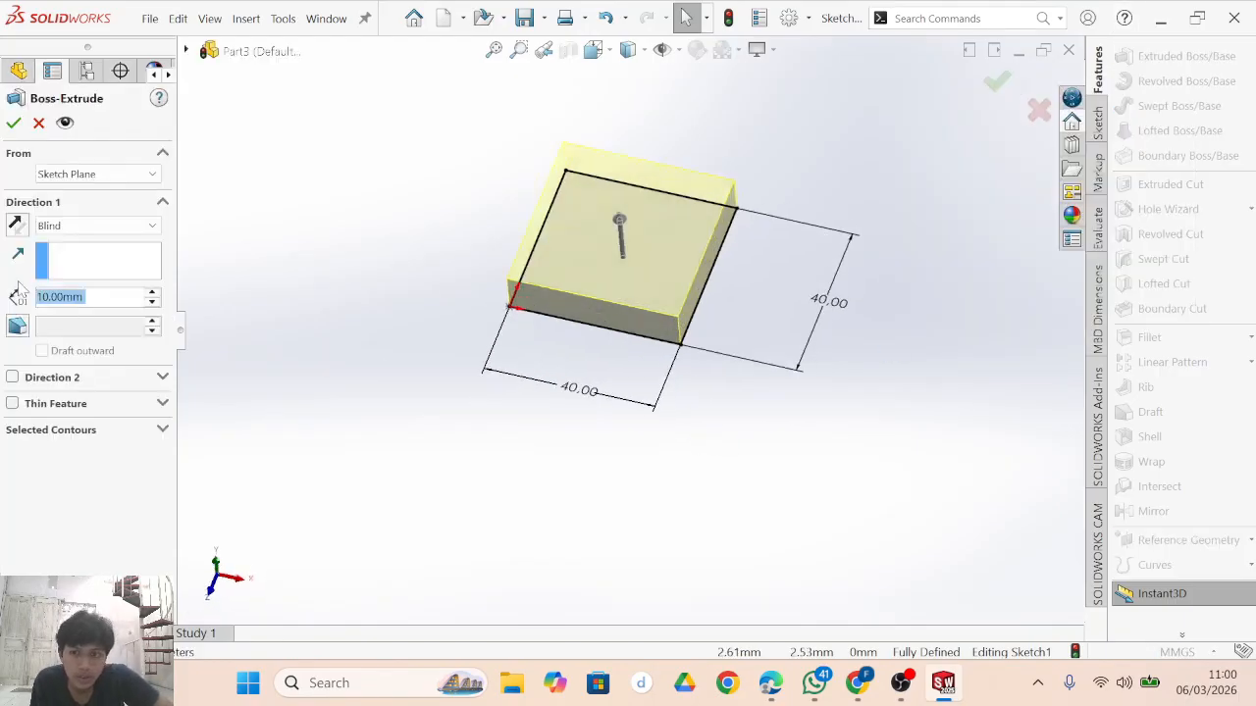
text(2)
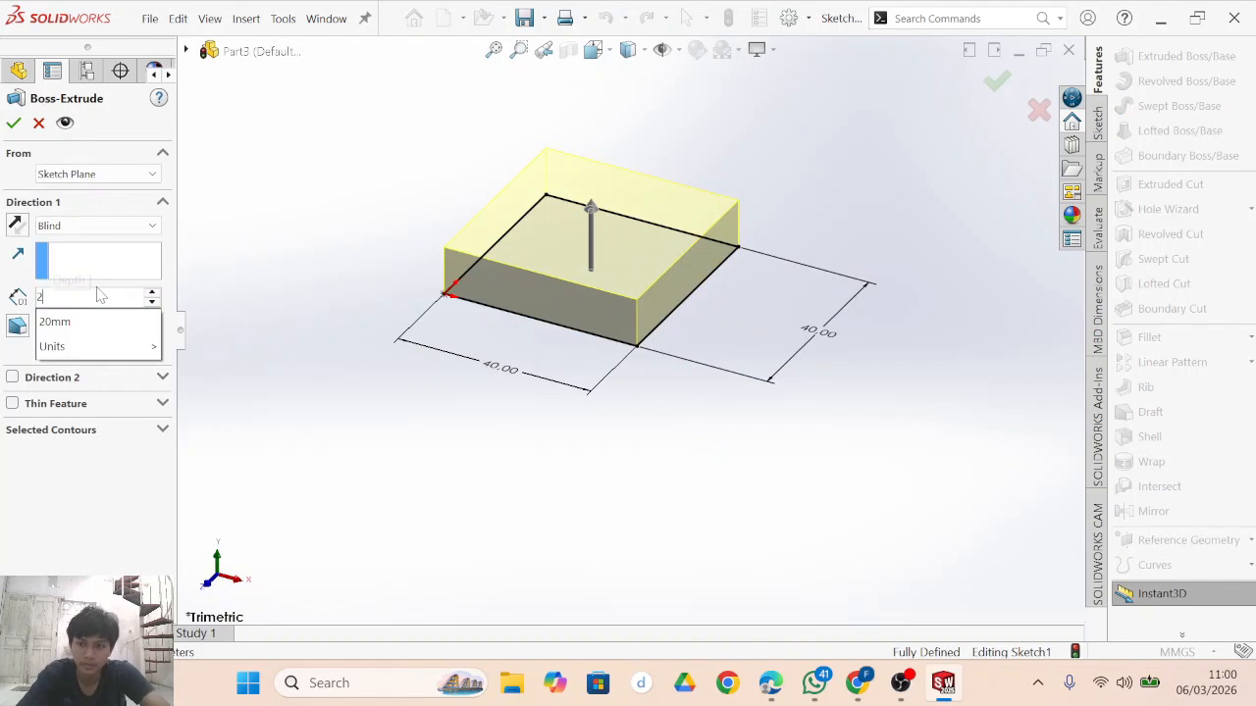
text(0)
key(Return)
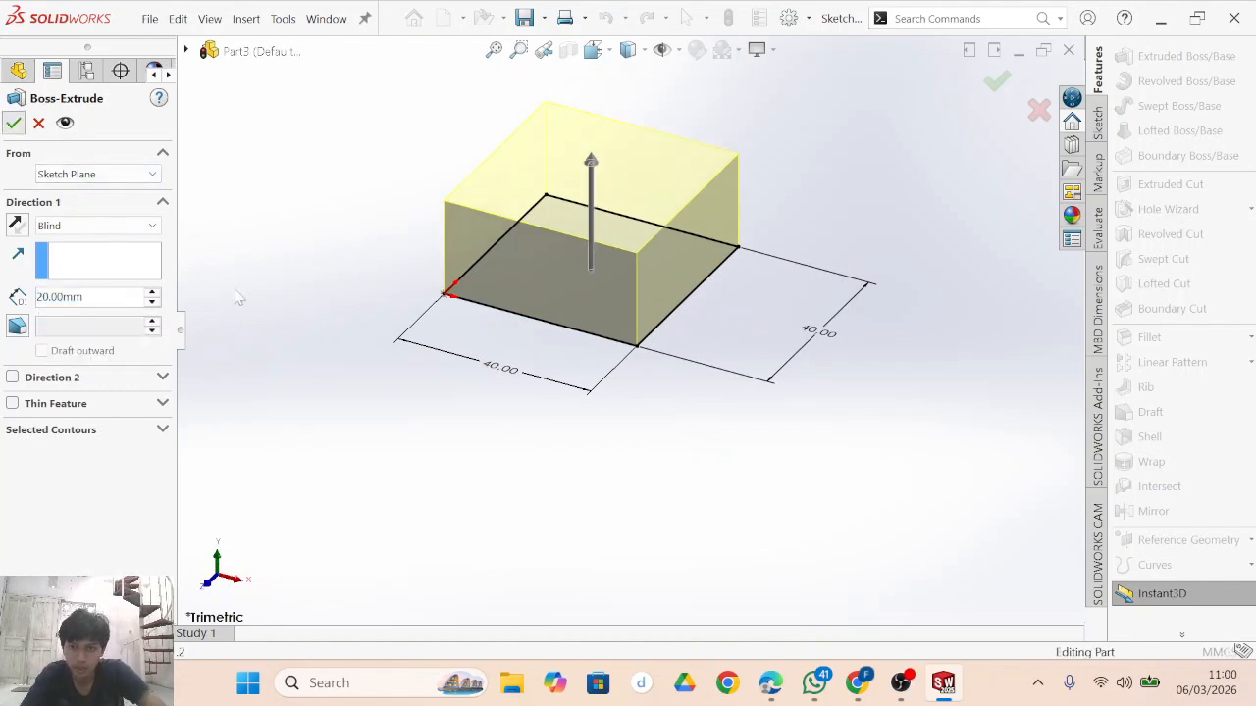
key(Return)
Open a sketch on the block's front face and check the notch in figure C's underside in the PDF.
click(645, 315)
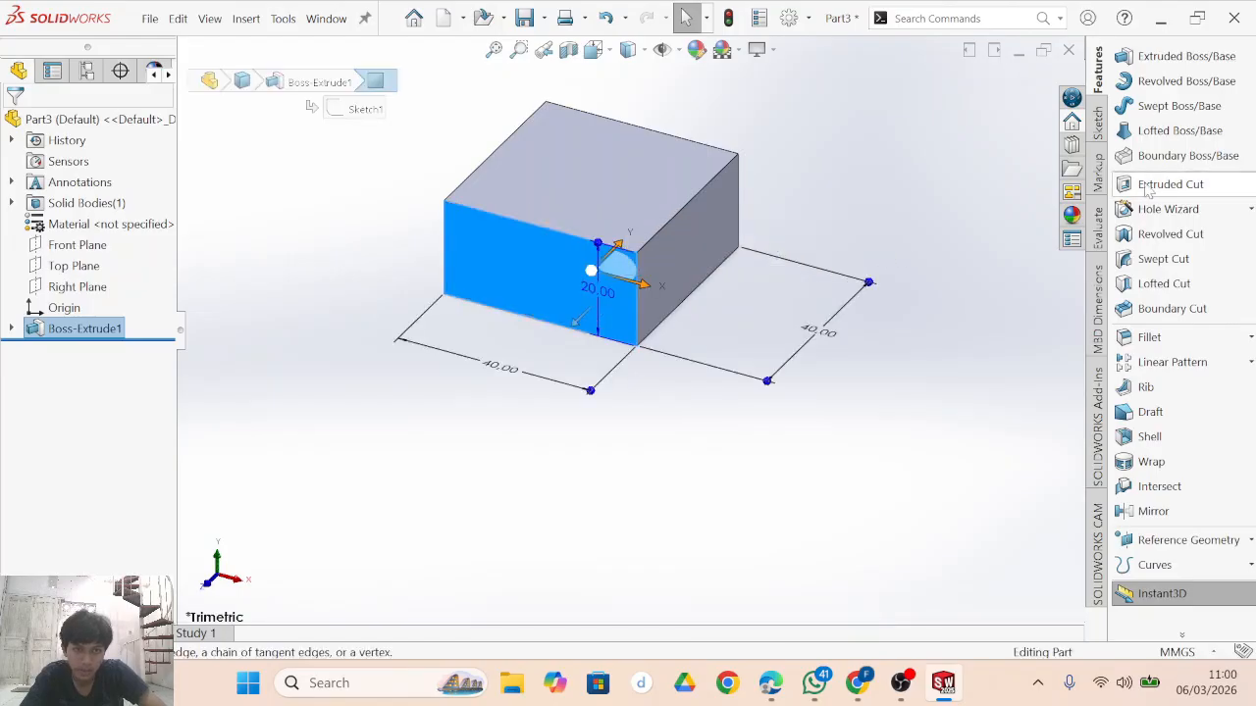
click(1098, 122)
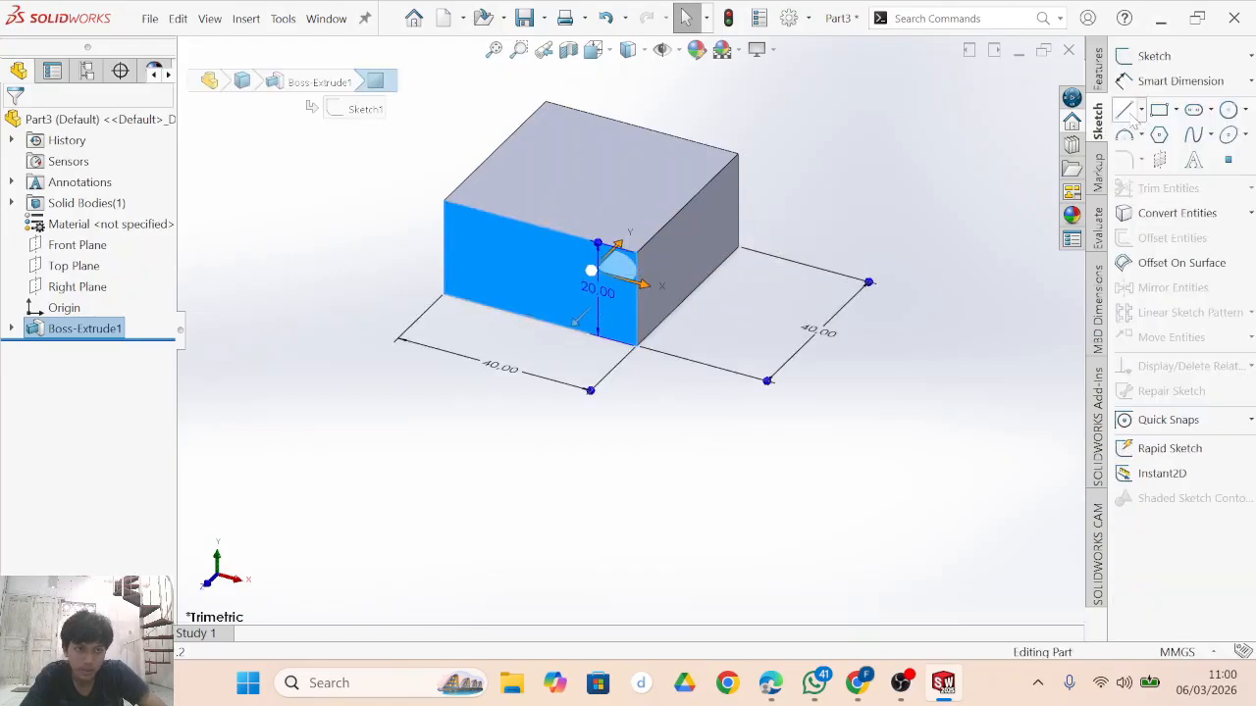
click(1126, 110)
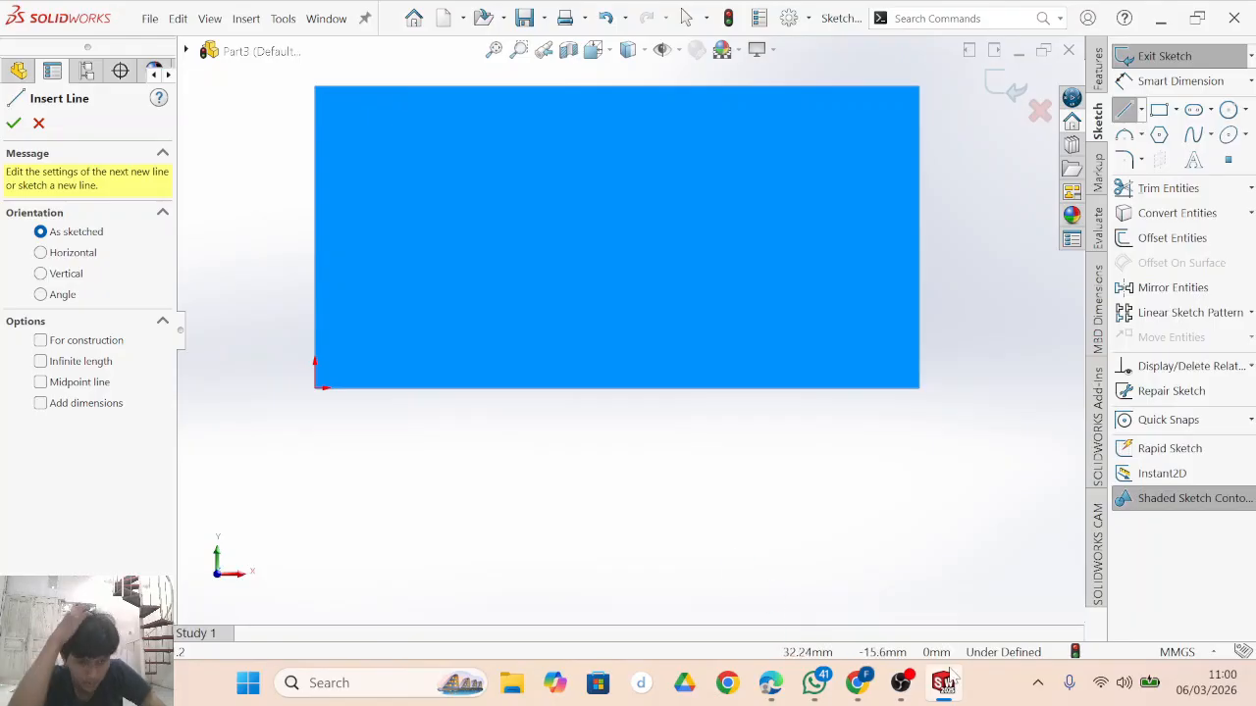
click(772, 685)
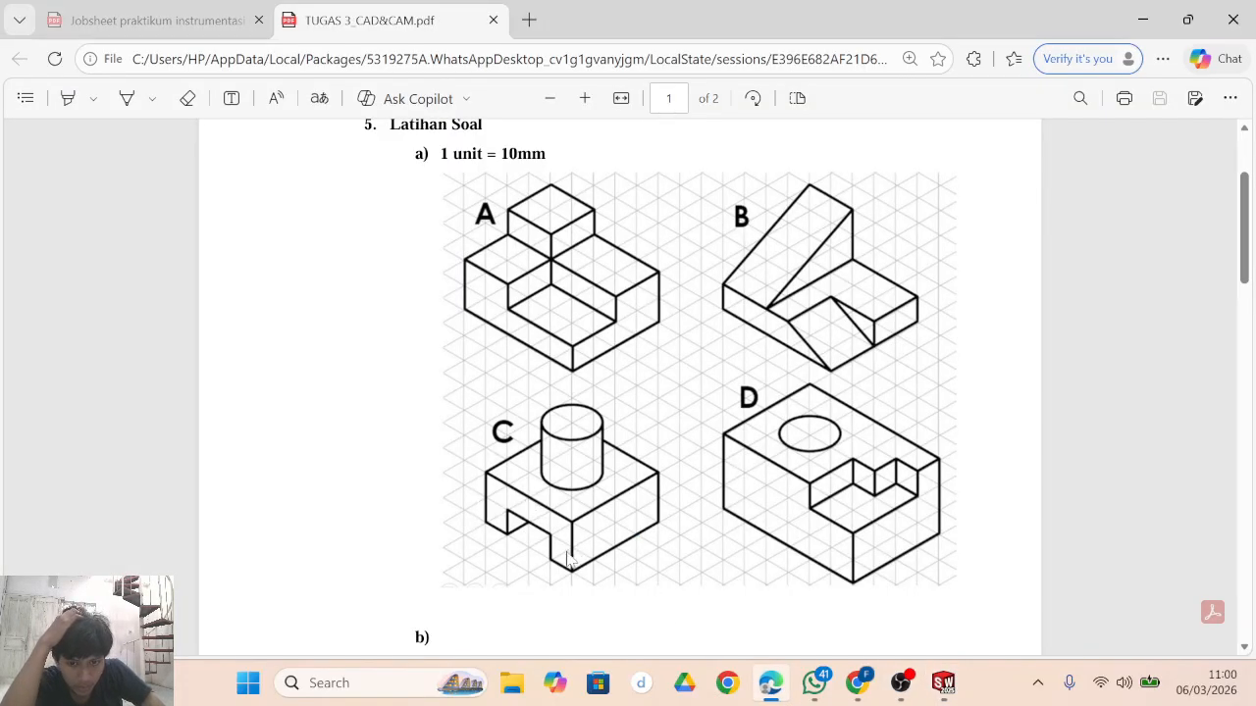
mouse_move(947, 693)
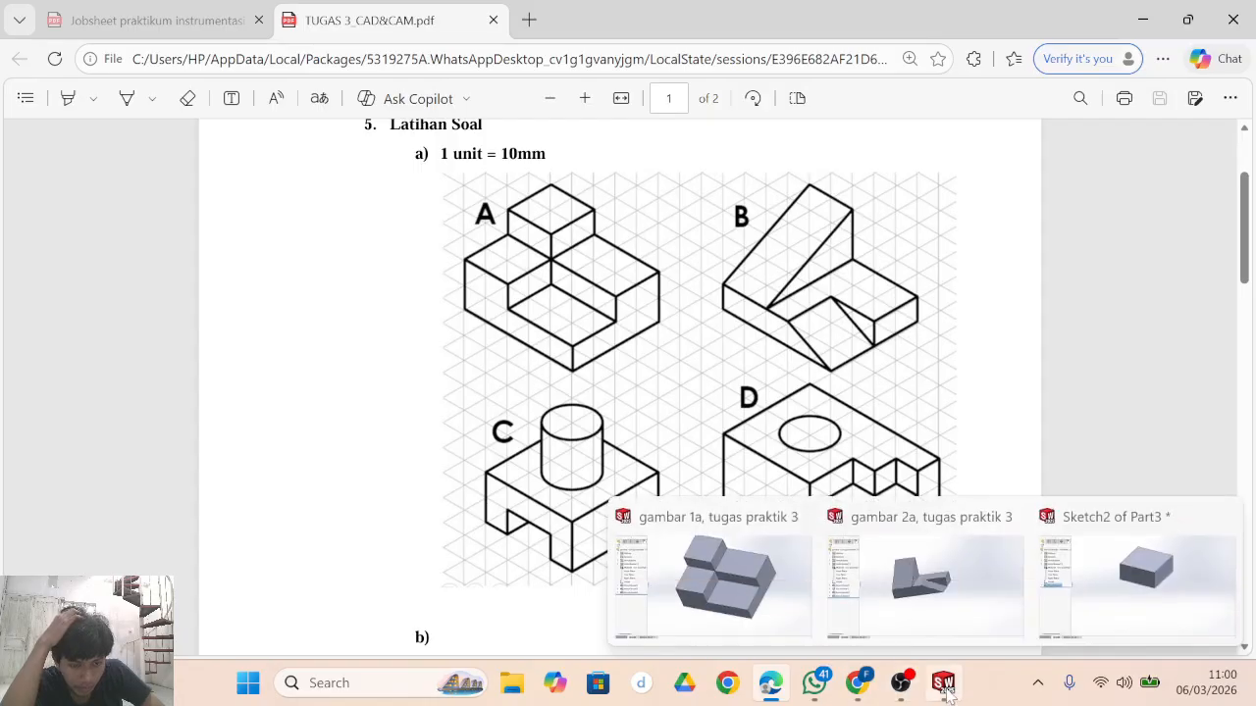
click(1138, 574)
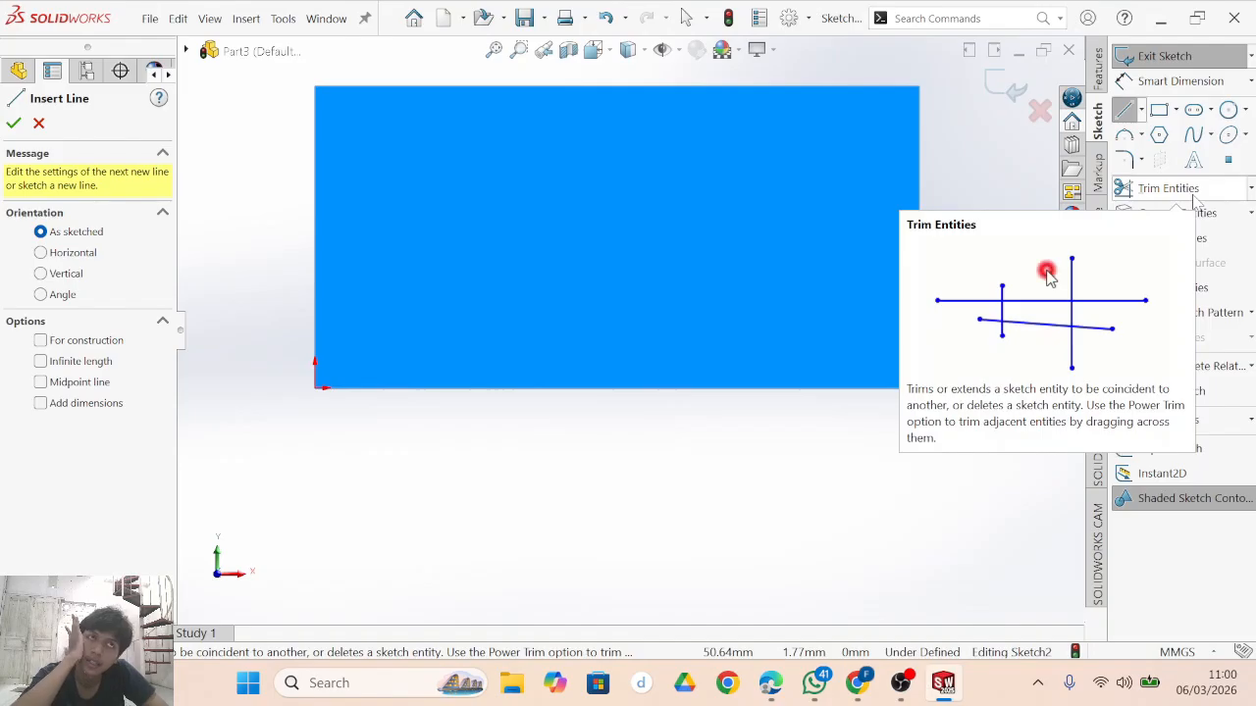
Sketch a closed rectangle about 19 mm wide and 10.7 mm high, its base a midpoint line centred on the front face's lower edge.
click(1142, 110)
click(1138, 158)
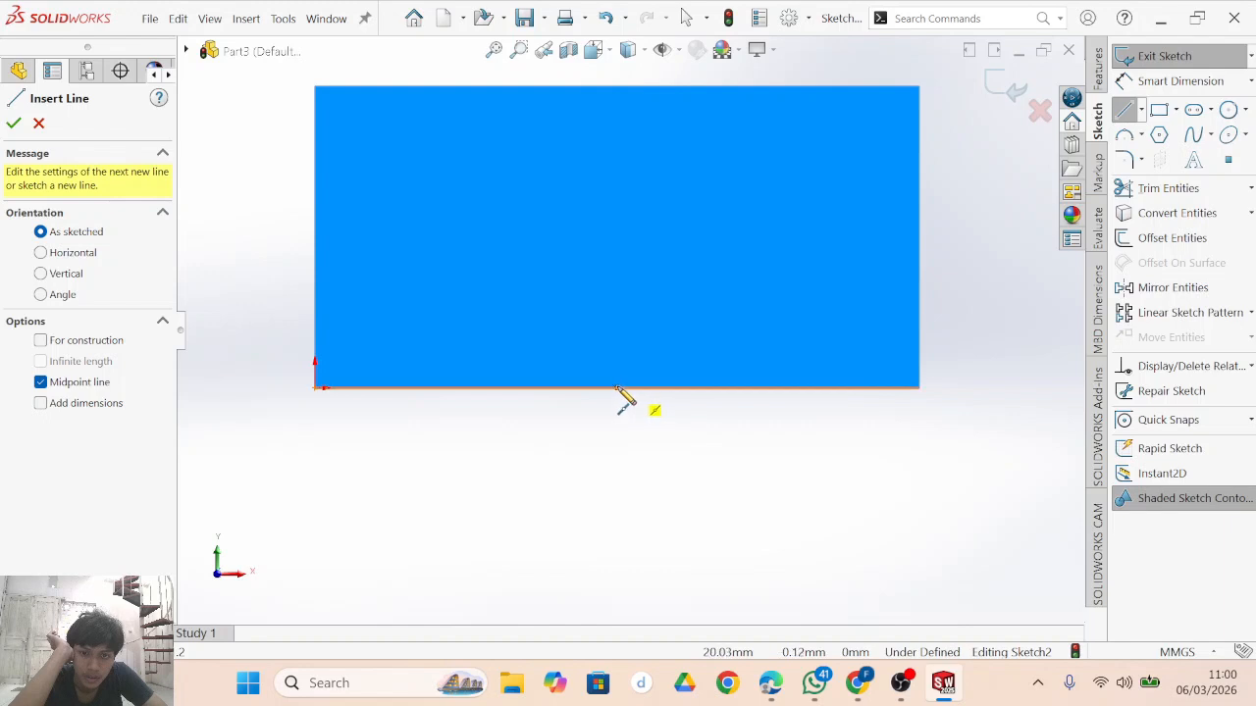
click(618, 389)
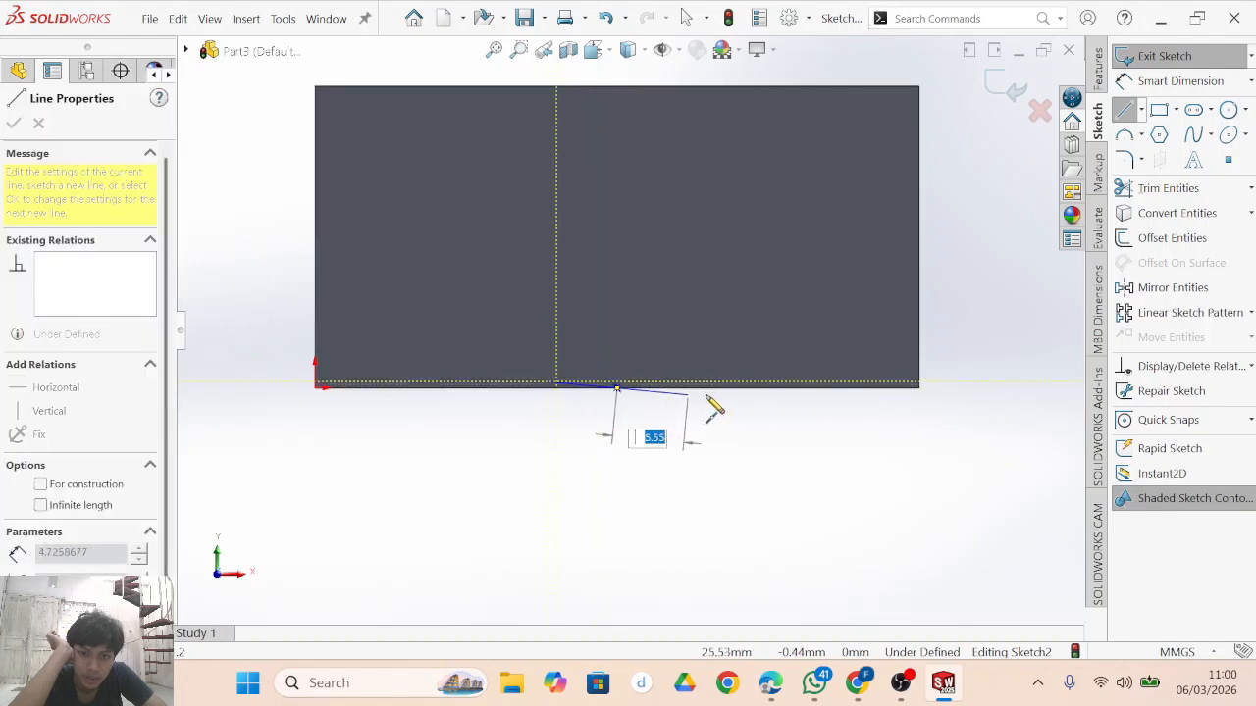
click(761, 388)
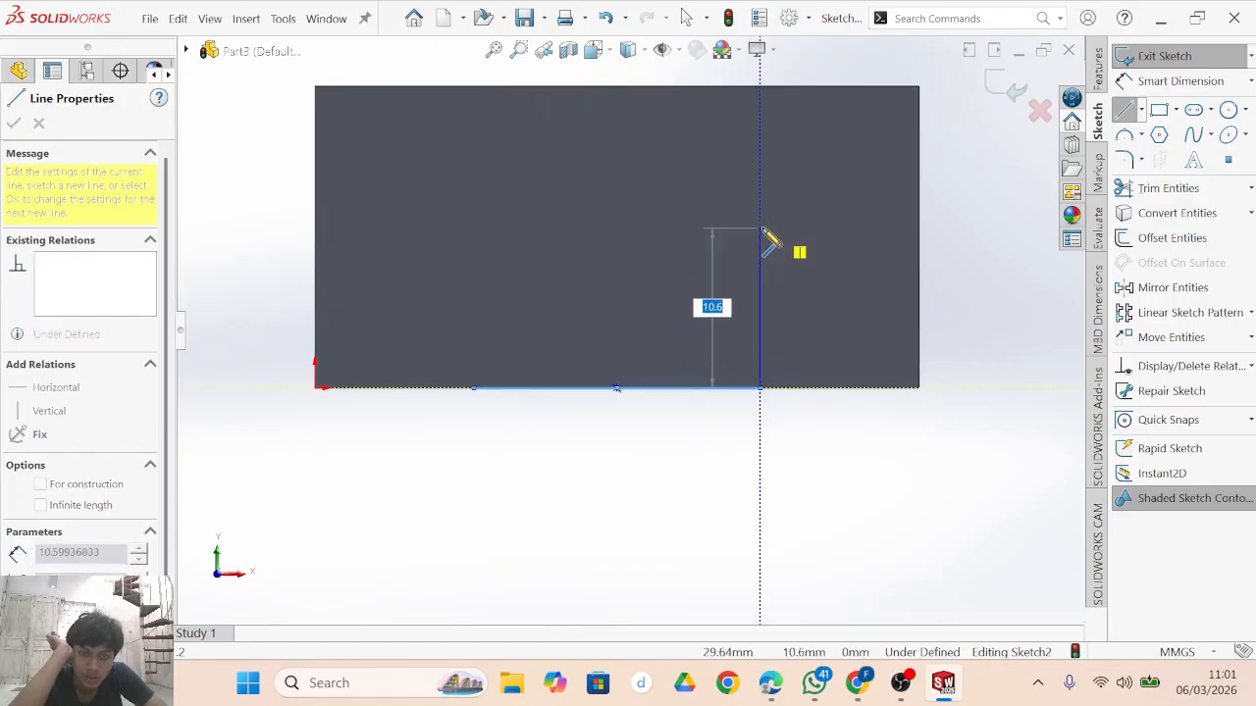
double_click(760, 229)
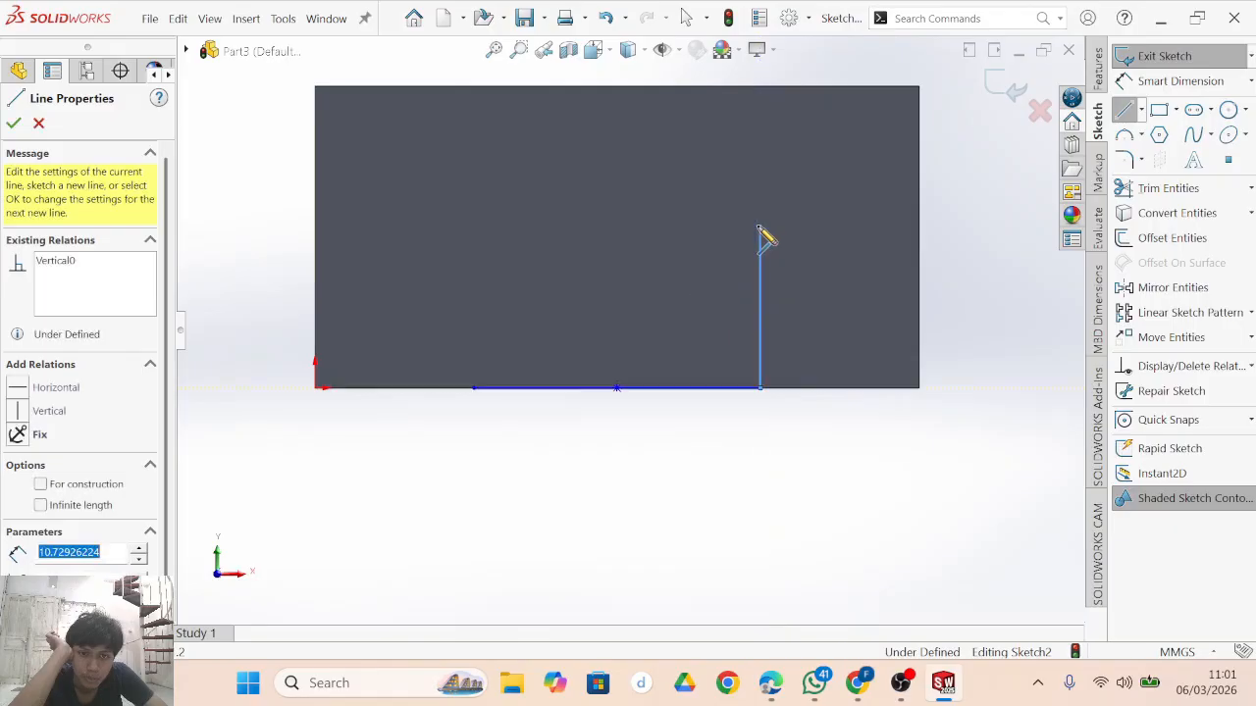
click(760, 228)
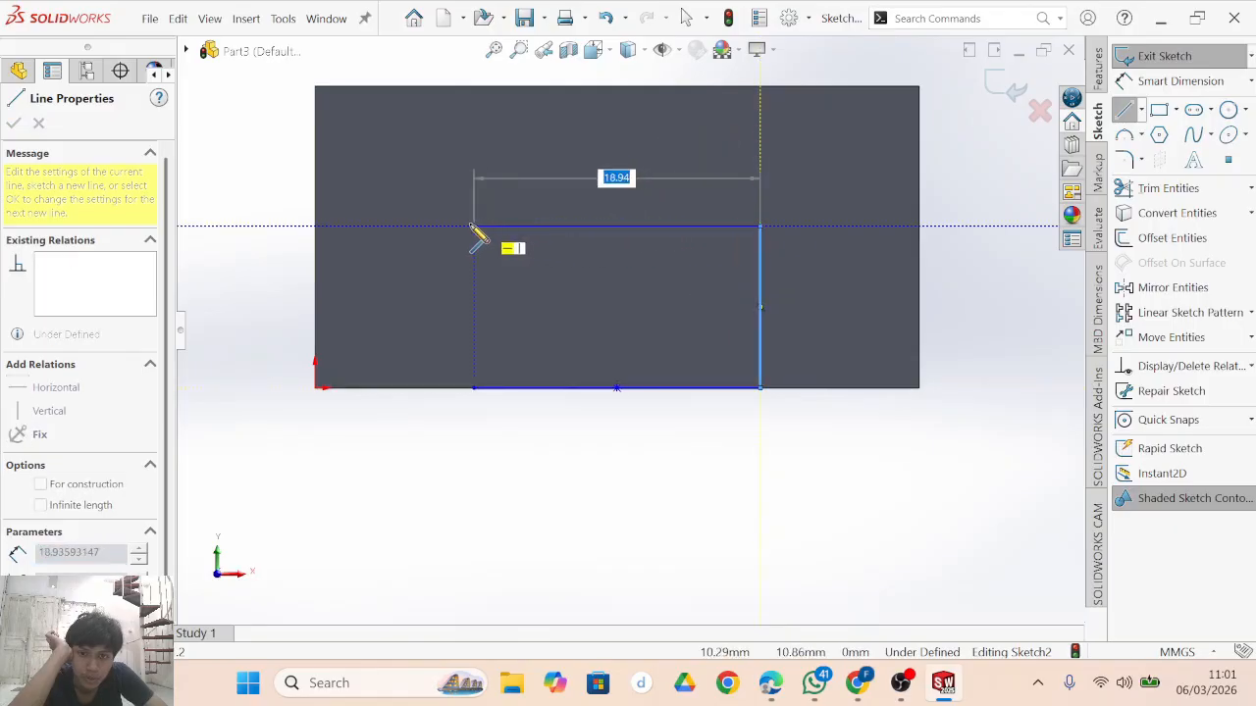
click(474, 227)
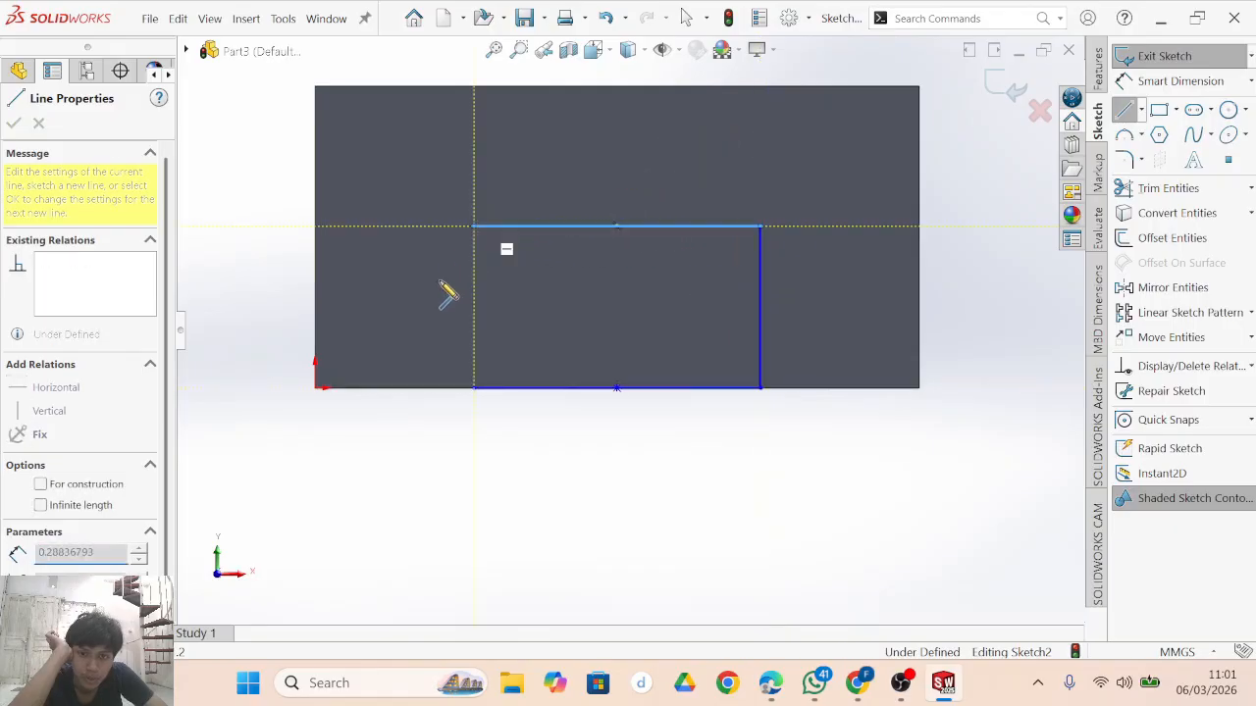
click(474, 388)
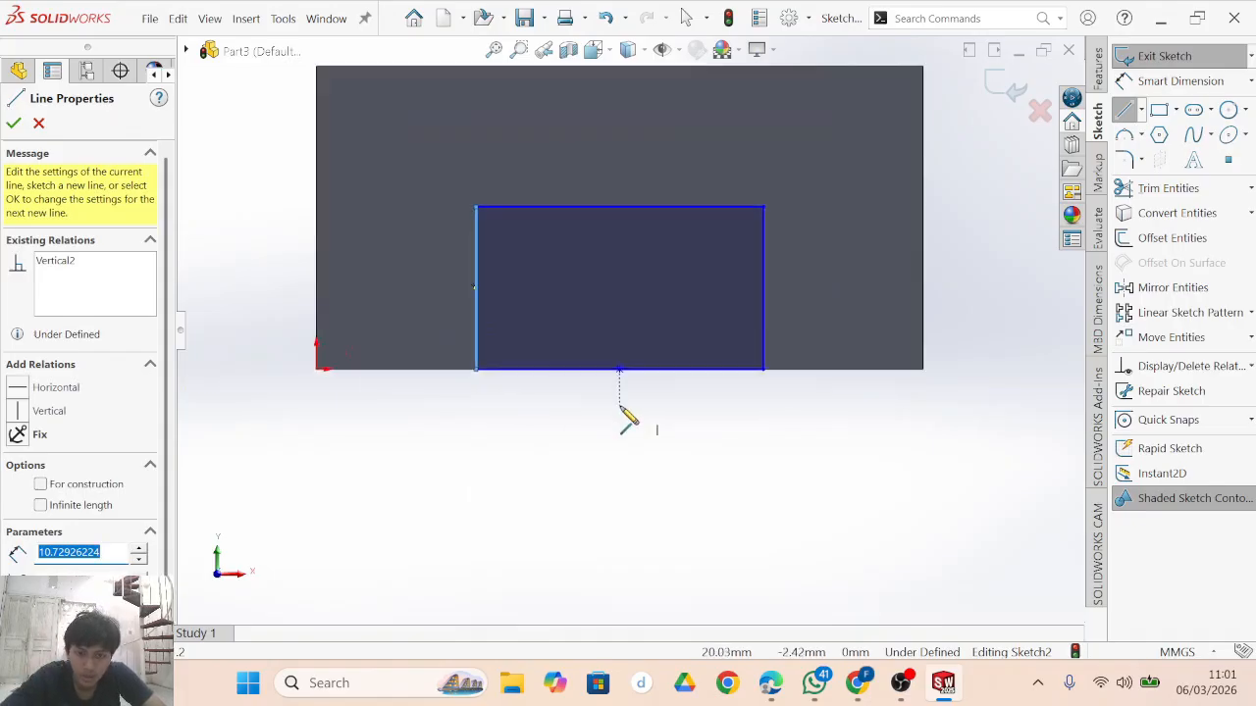
scroll(621, 424, down, 5)
key(Escape)
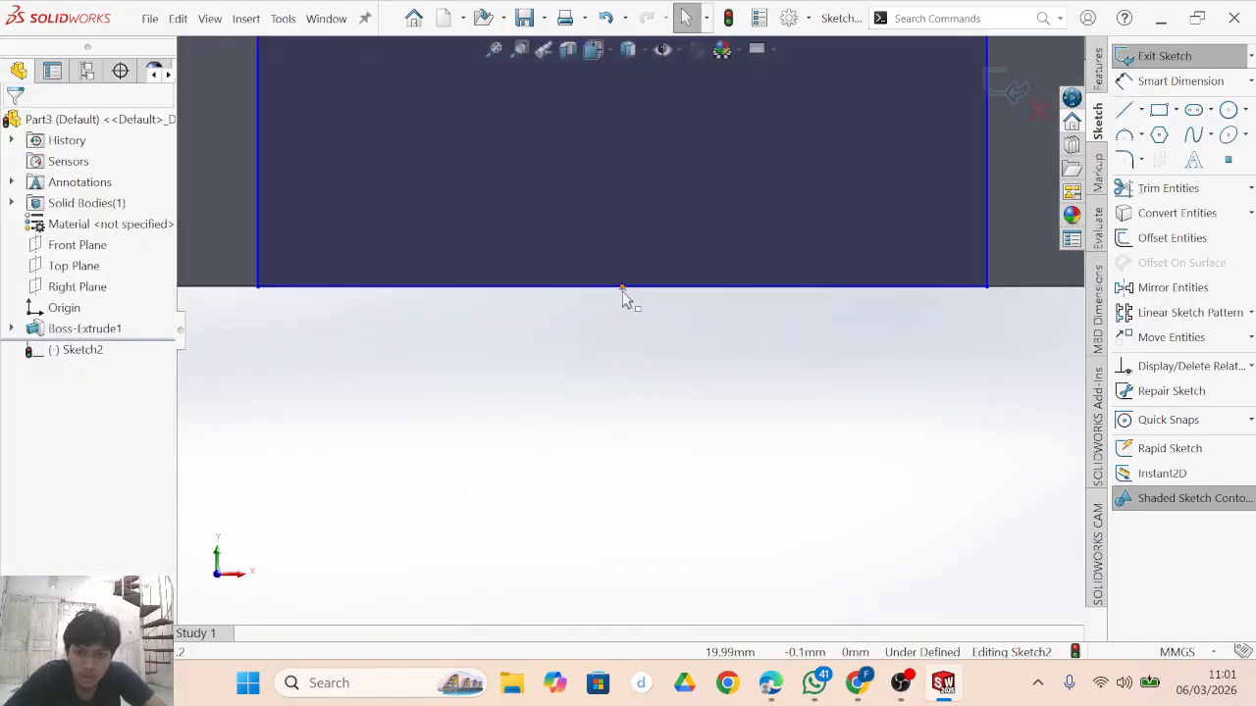
Try to move the midpoint of the rectangle's base line relative to the block's lower edge.
drag(622, 290, 616, 259)
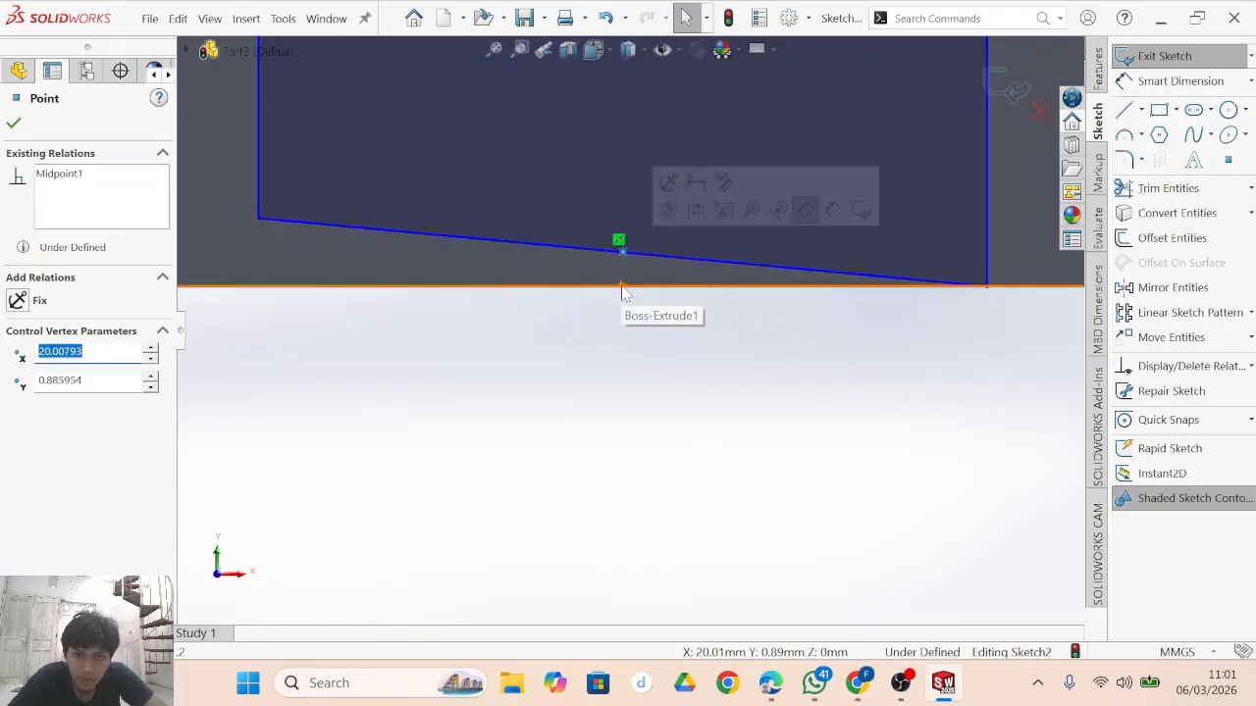
scroll(621, 291, up, 3)
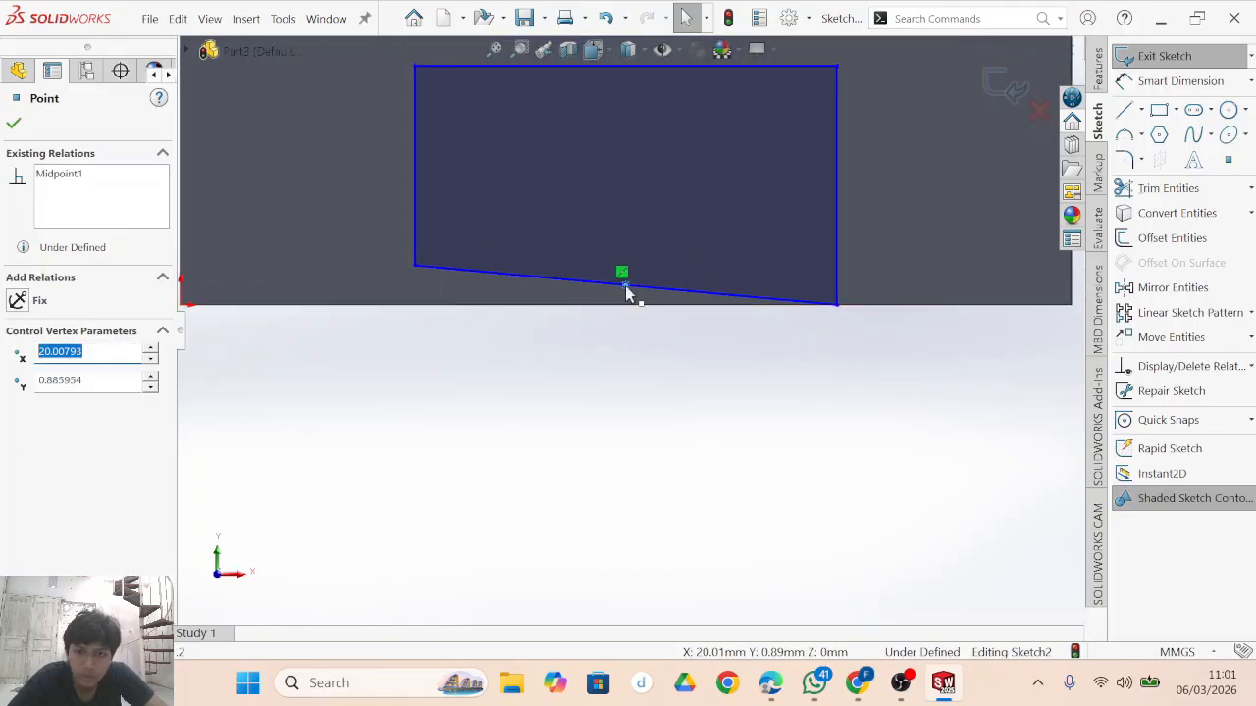
click(648, 330)
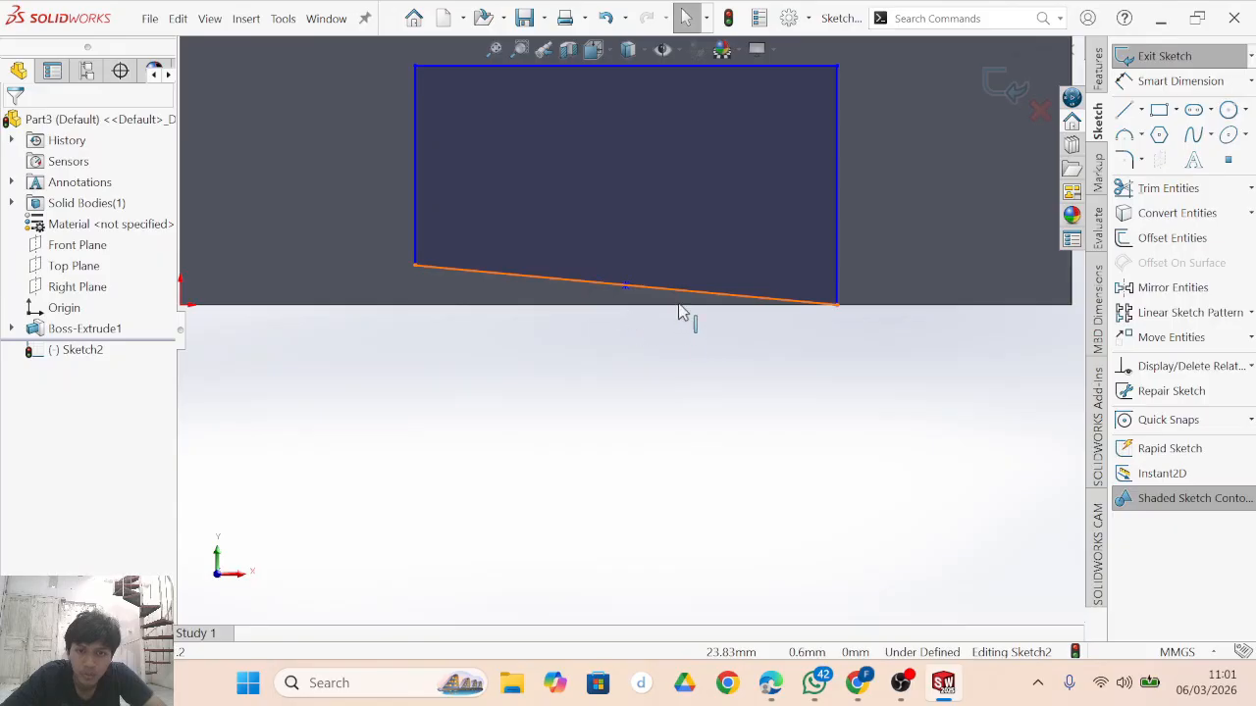
click(643, 288)
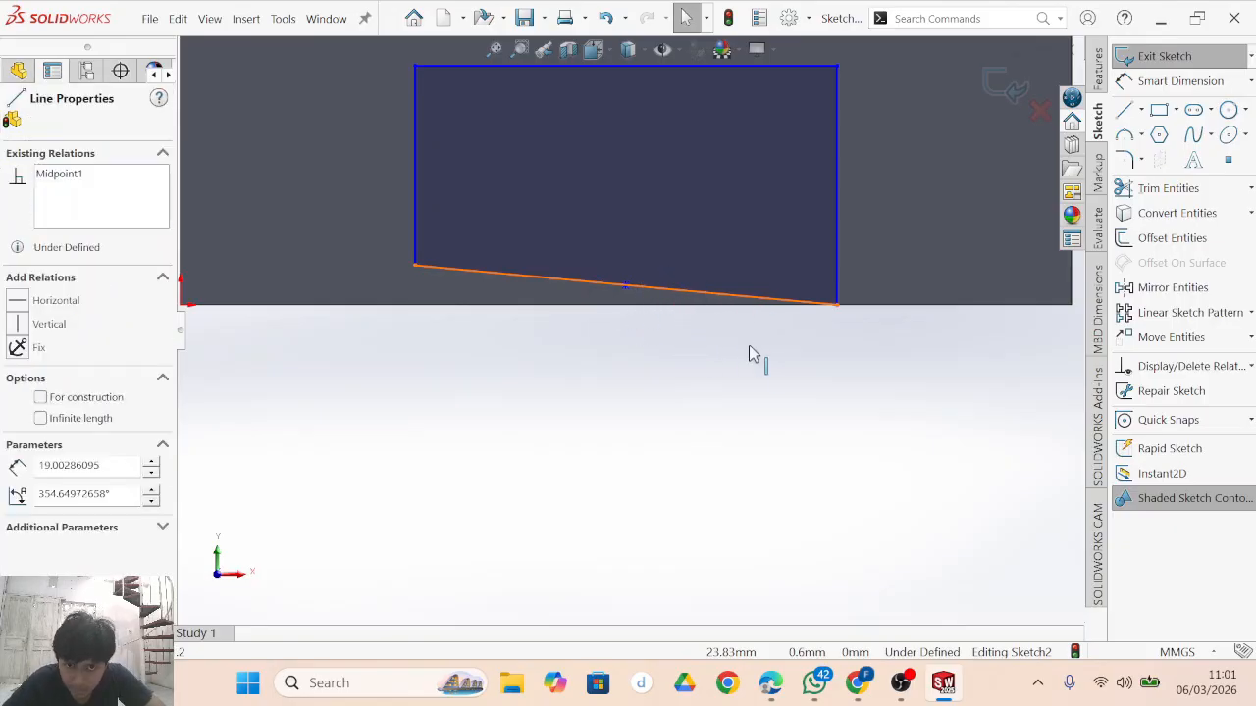
click(644, 312)
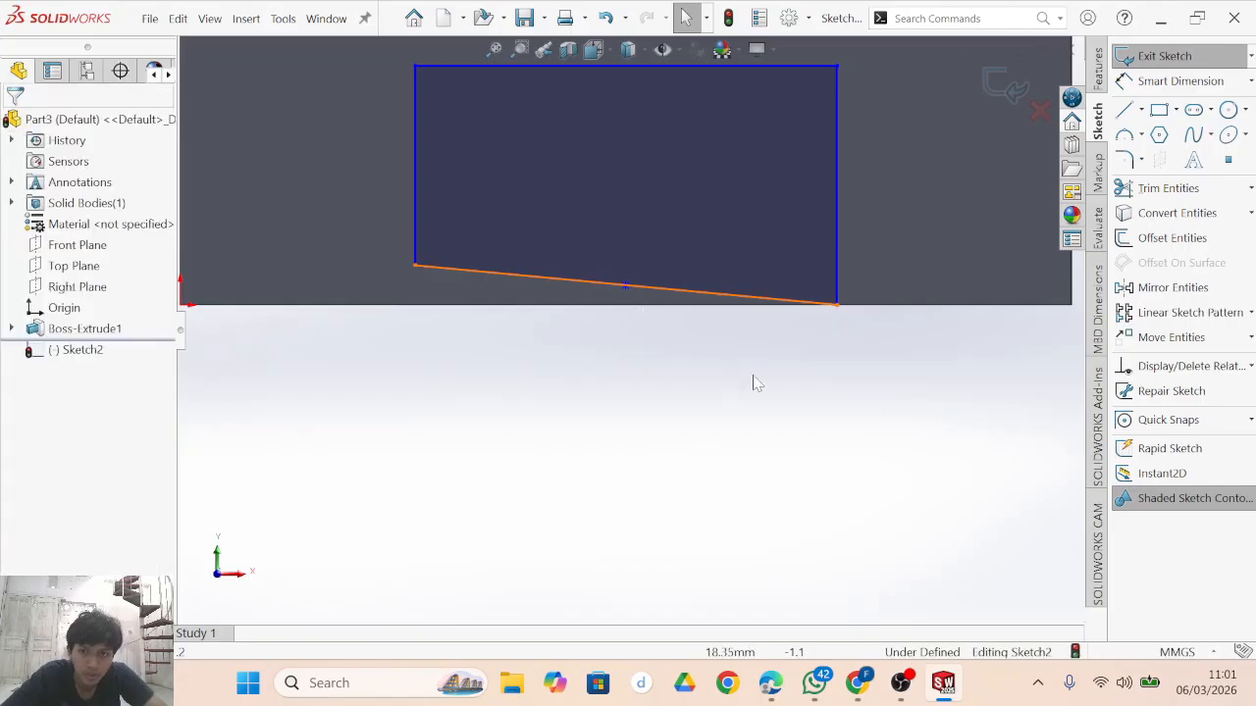
scroll(724, 412, down, 1)
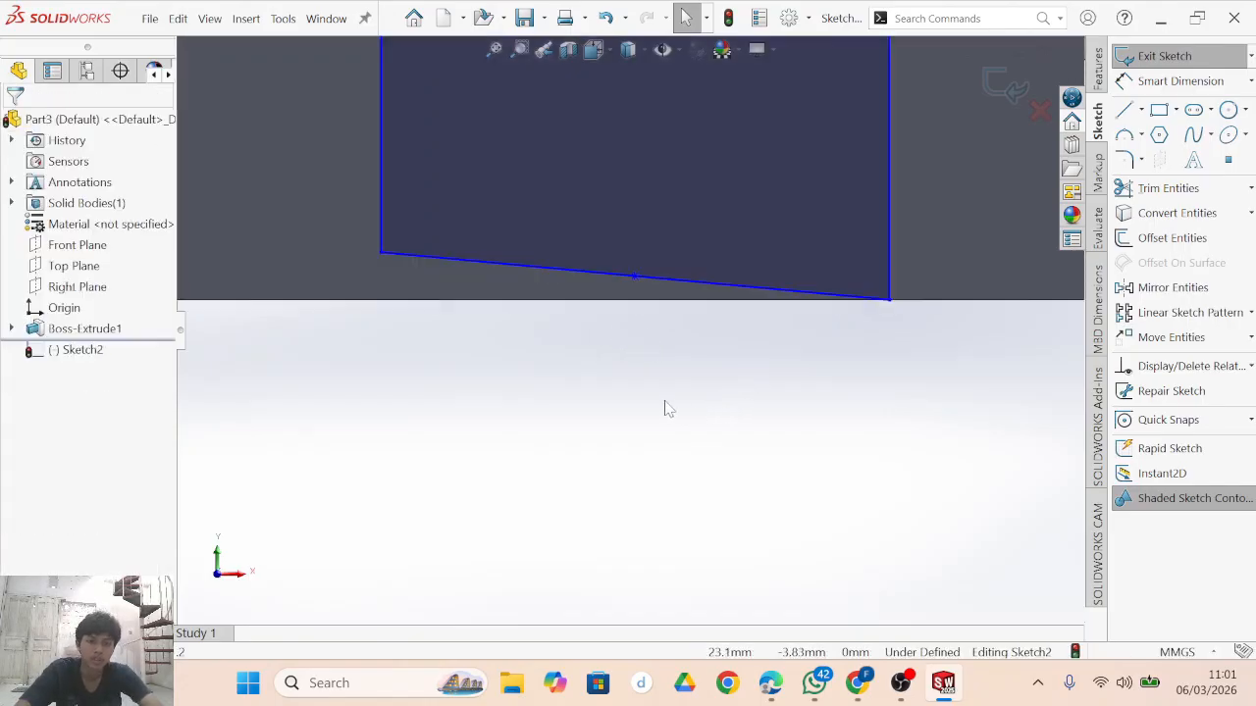
Fully define the notch rectangle on the block's lower edge, centred, 20 mm wide and 10 mm high.
scroll(661, 408, up, 2)
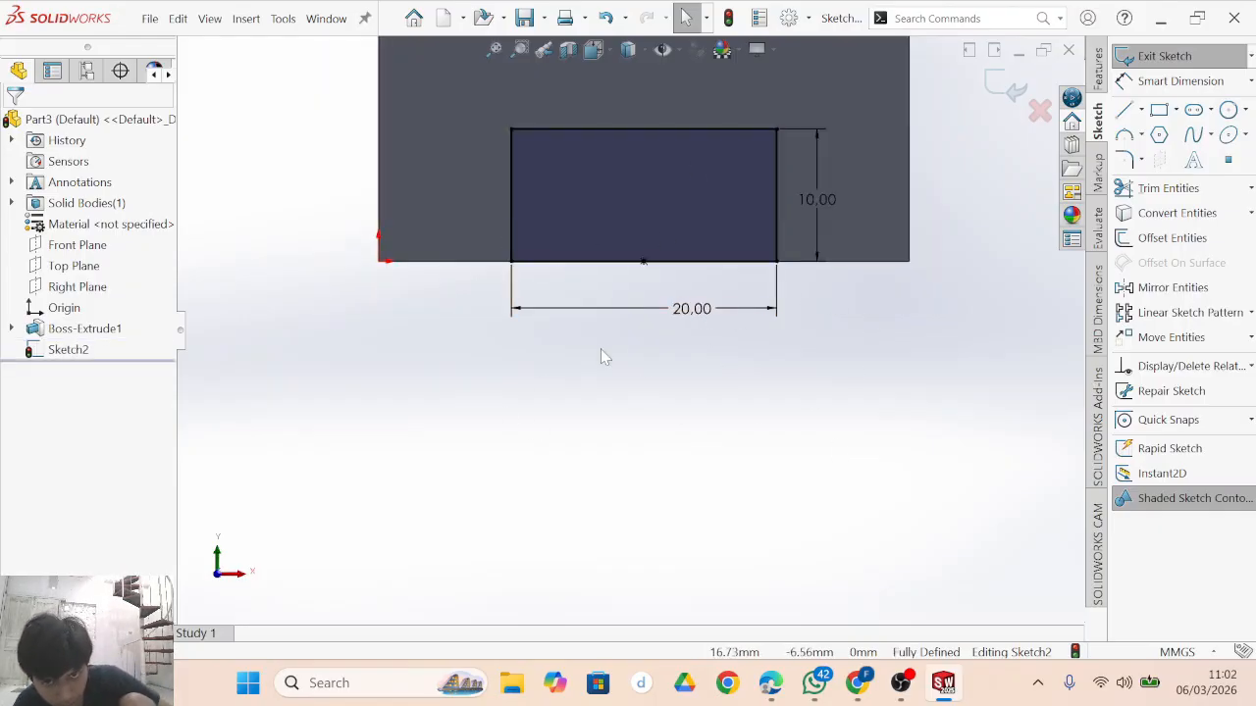
scroll(606, 357, up, 3)
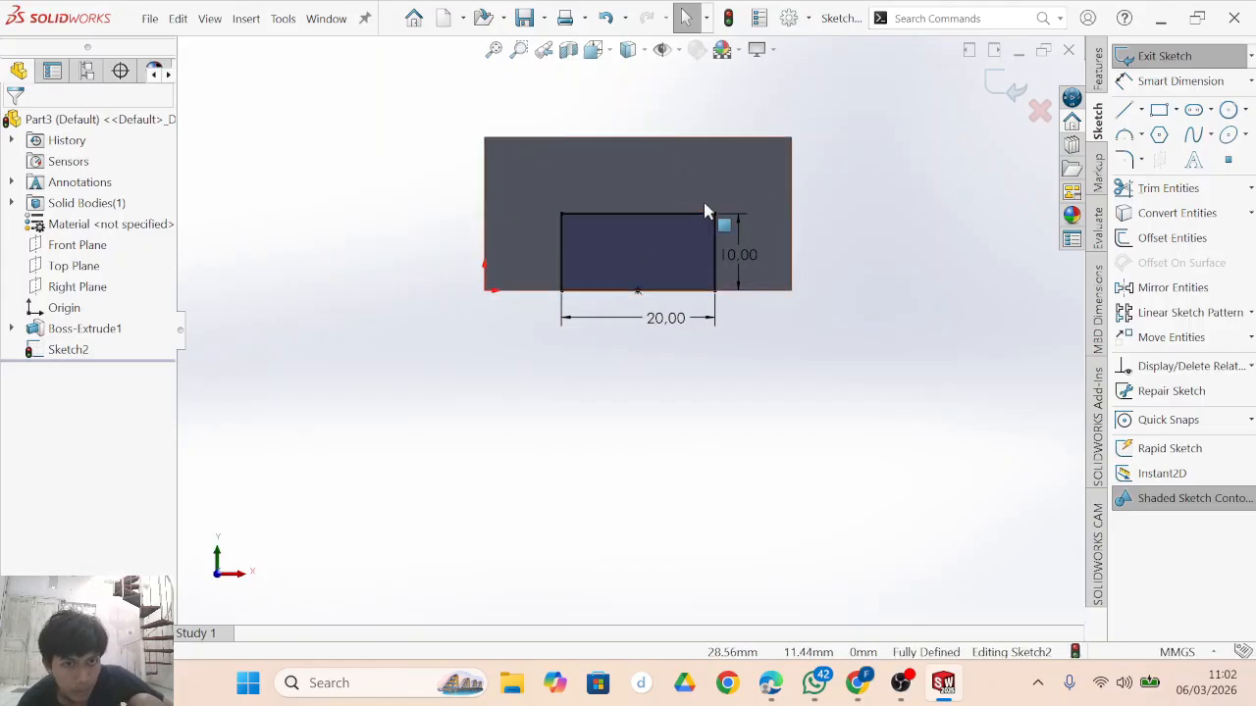
scroll(622, 258, up, 1)
scroll(662, 310, down, 2)
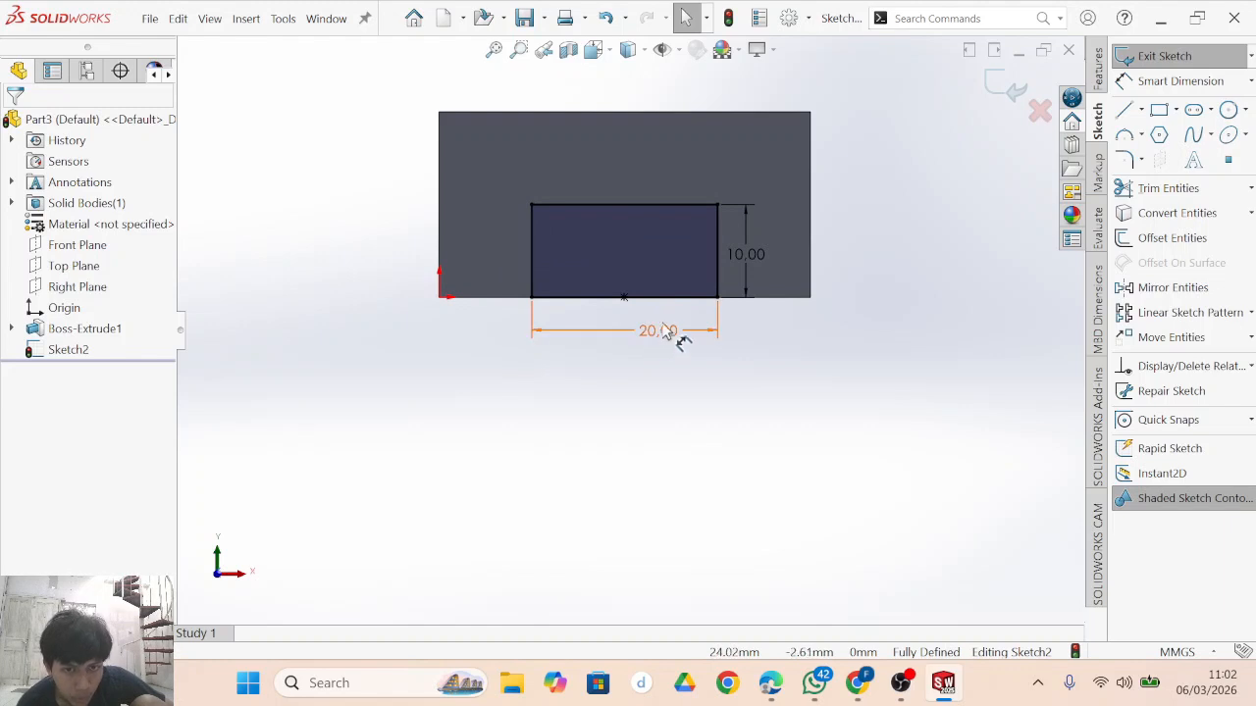
Cut-extrude the notch rectangle with the Through All end condition along the block's full depth.
click(1098, 77)
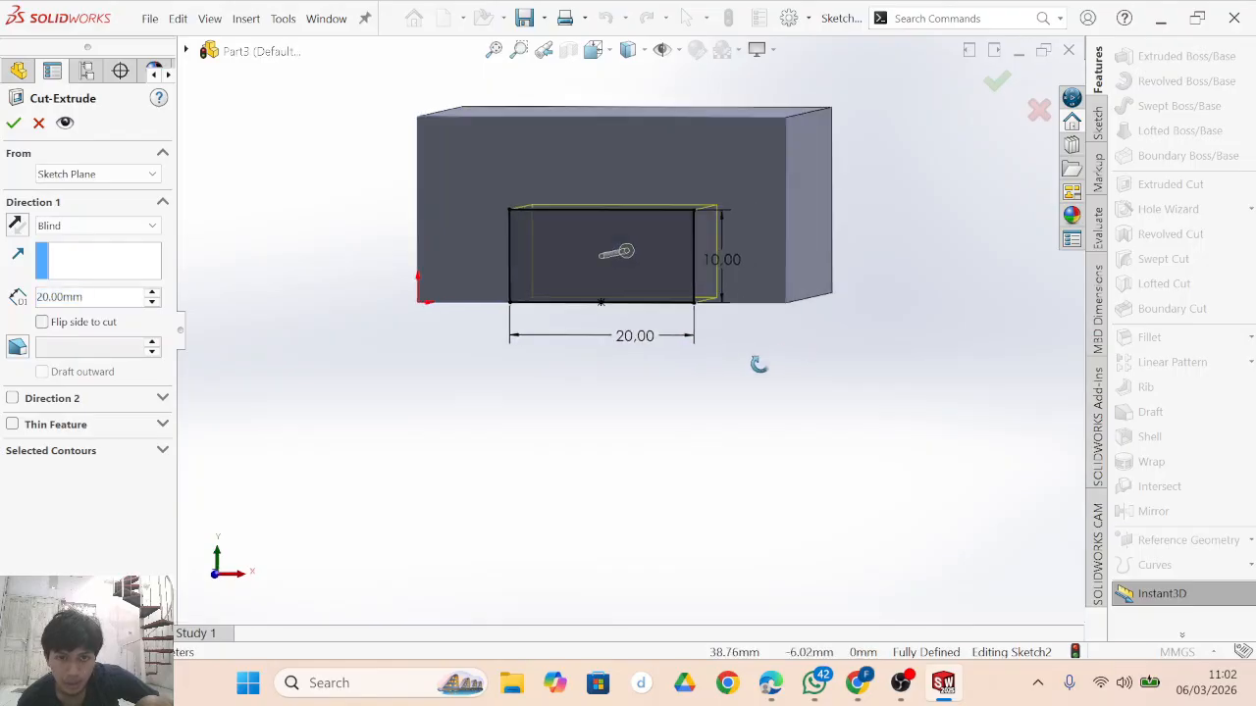
middle_drag(758, 364, 647, 374)
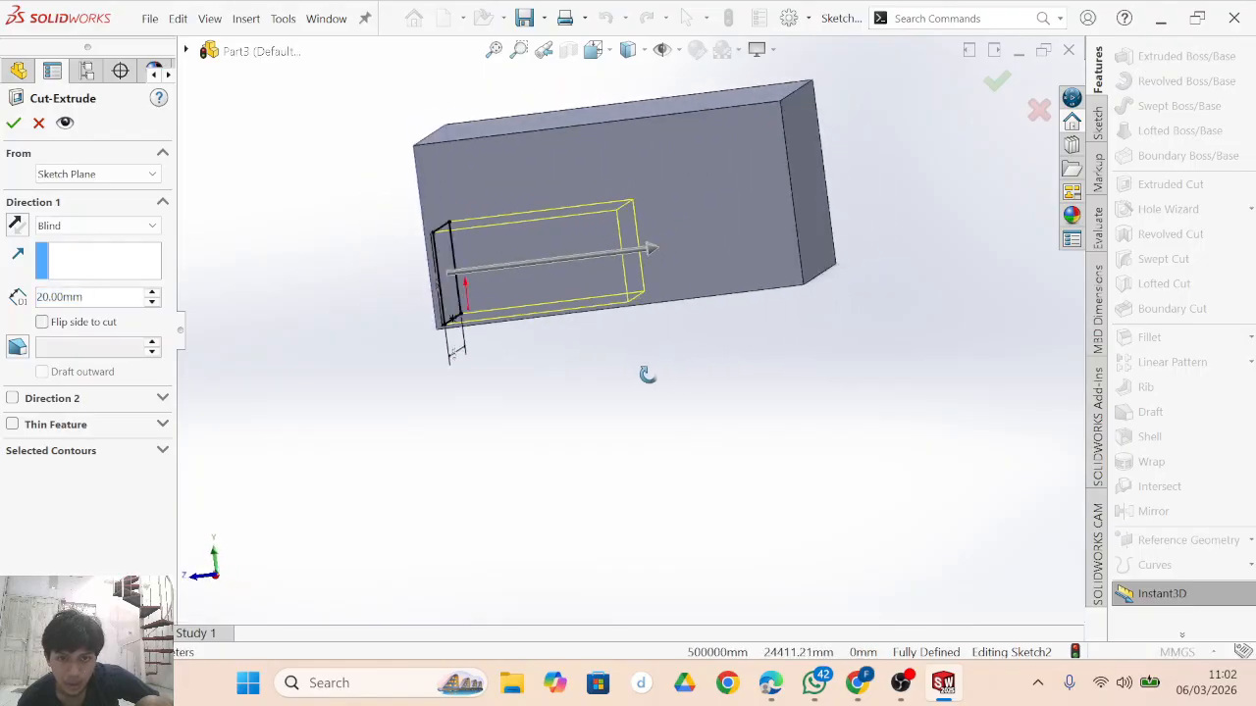
click(48, 296)
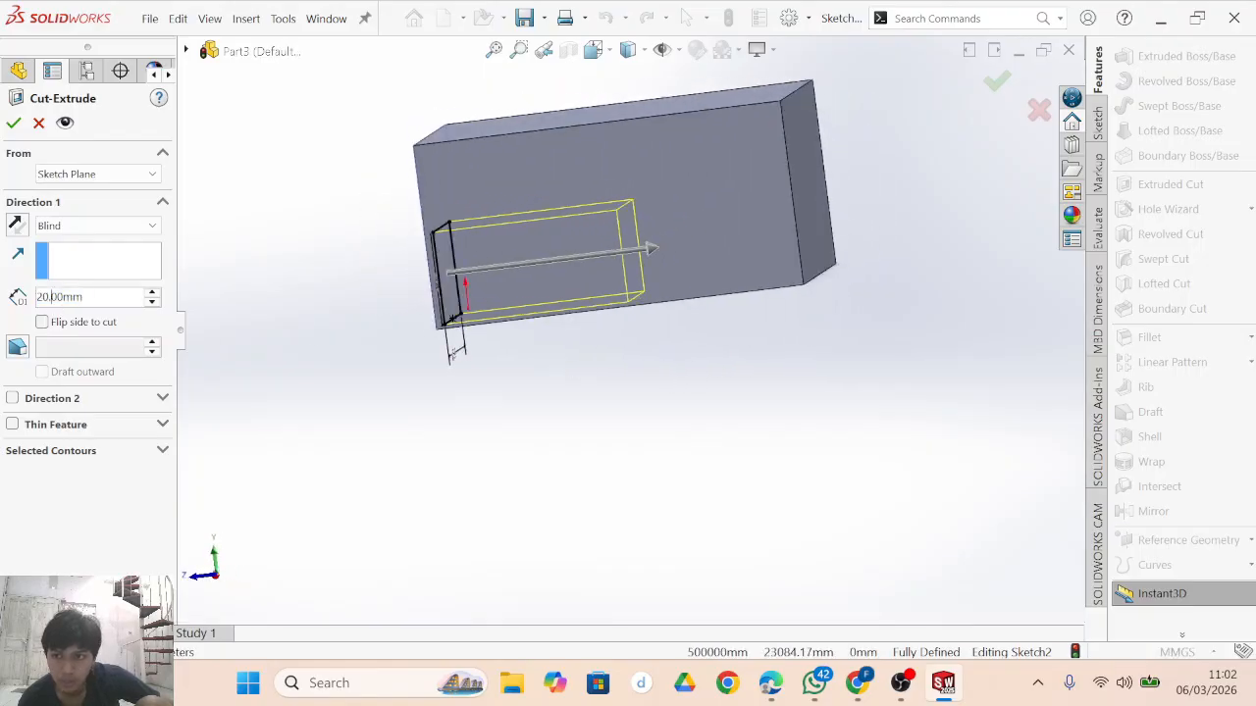
click(148, 225)
click(139, 259)
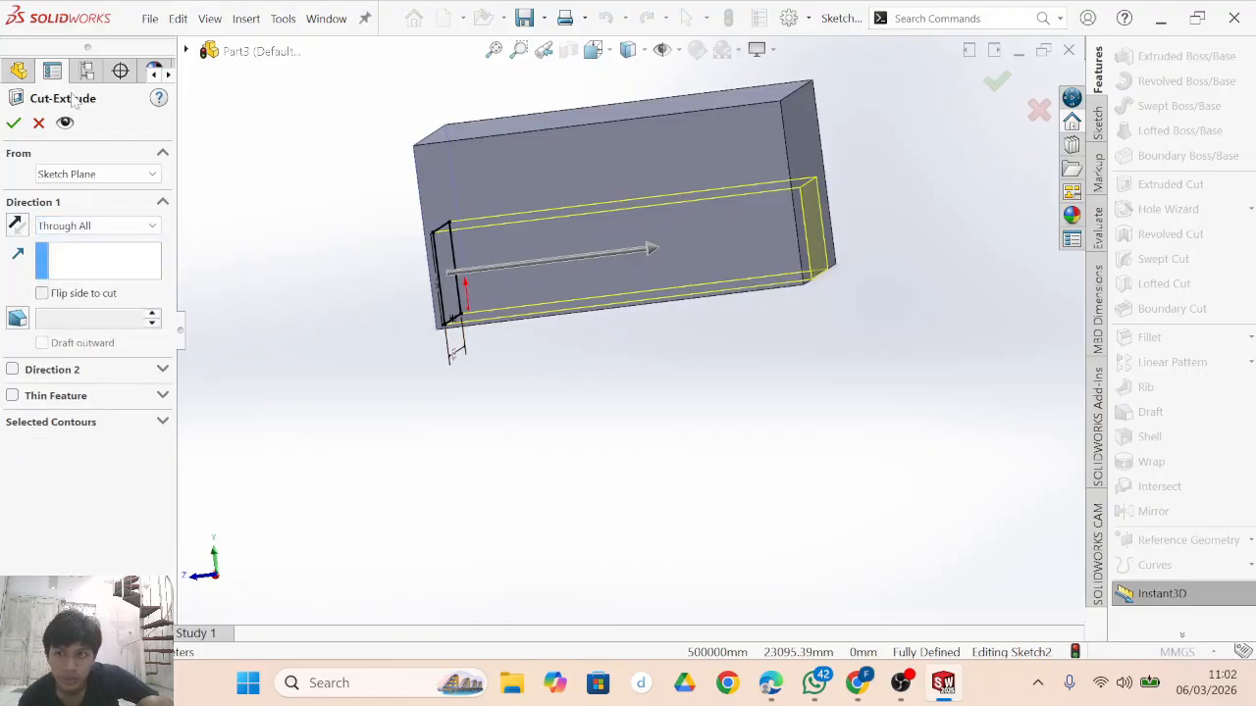
click(13, 123)
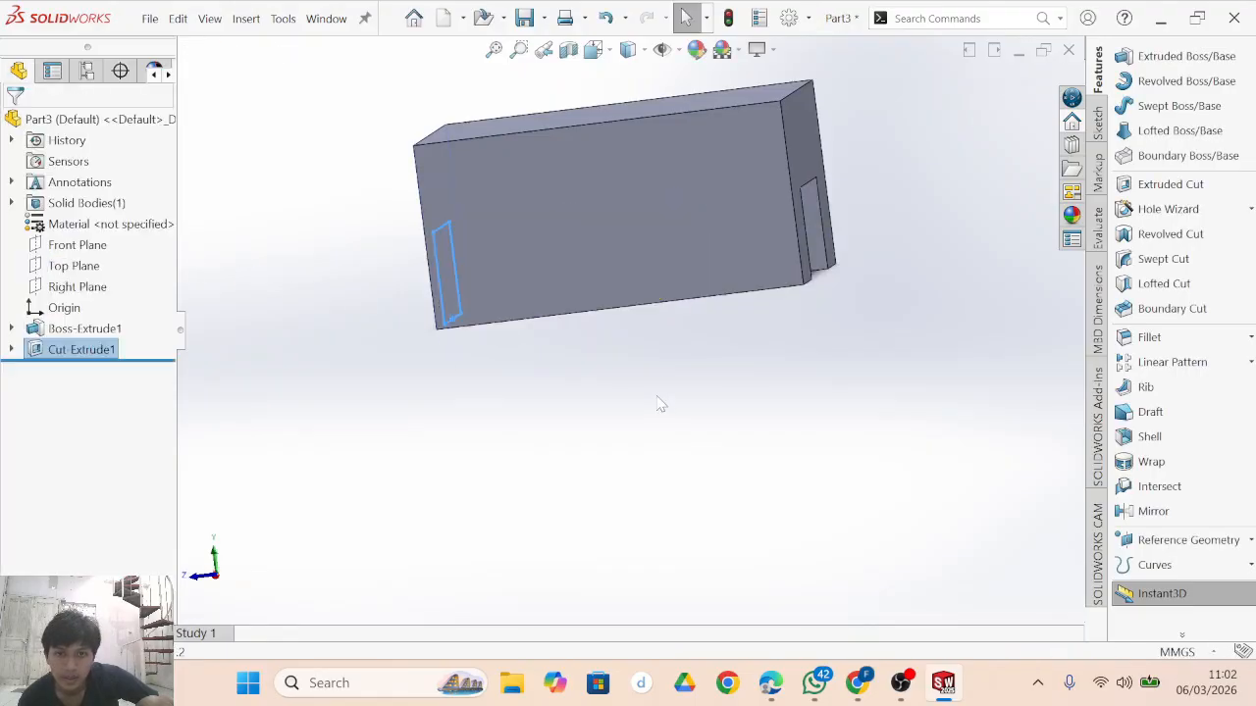
Check the cylinder on figure C in the PDF and open a sketch on the block's top face.
middle_drag(662, 402, 780, 440)
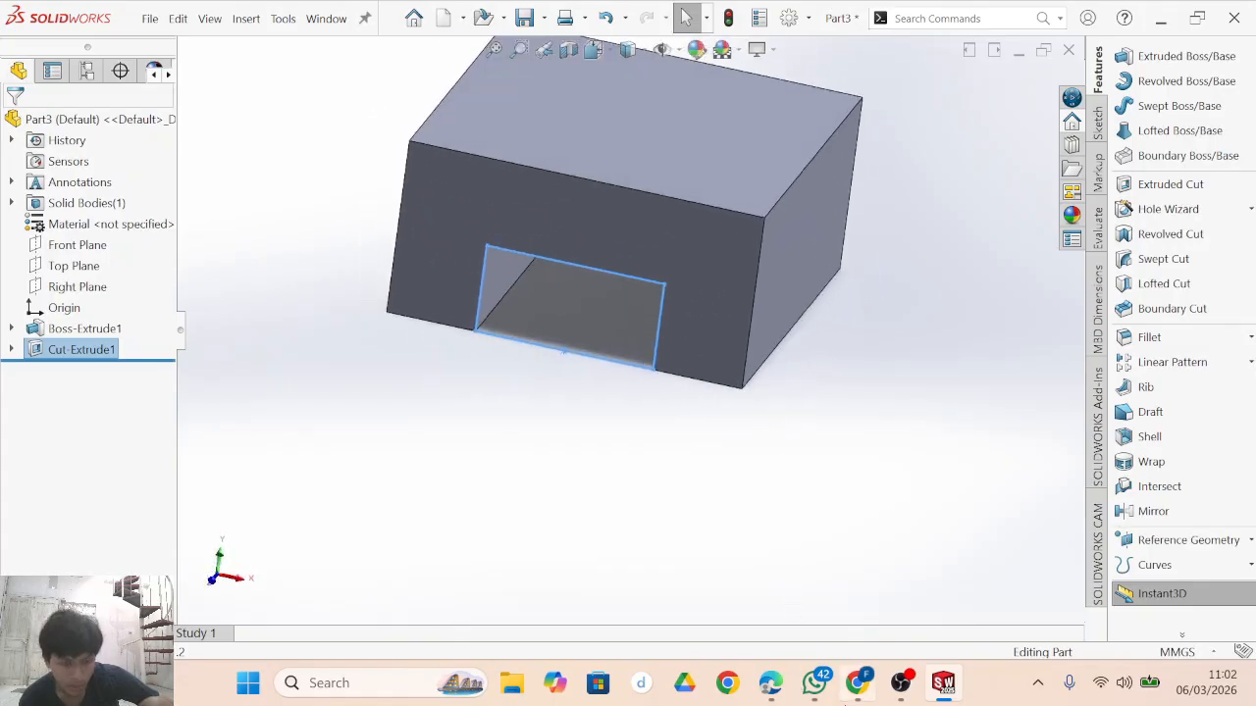
click(772, 684)
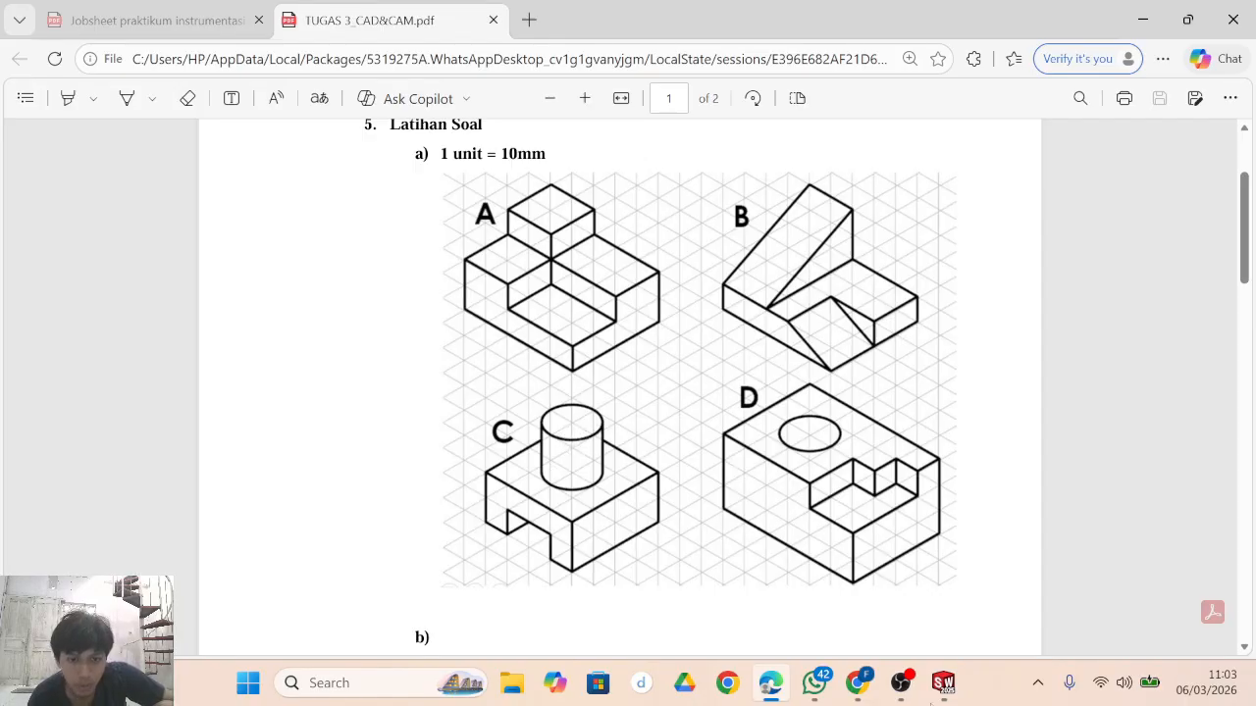
click(943, 683)
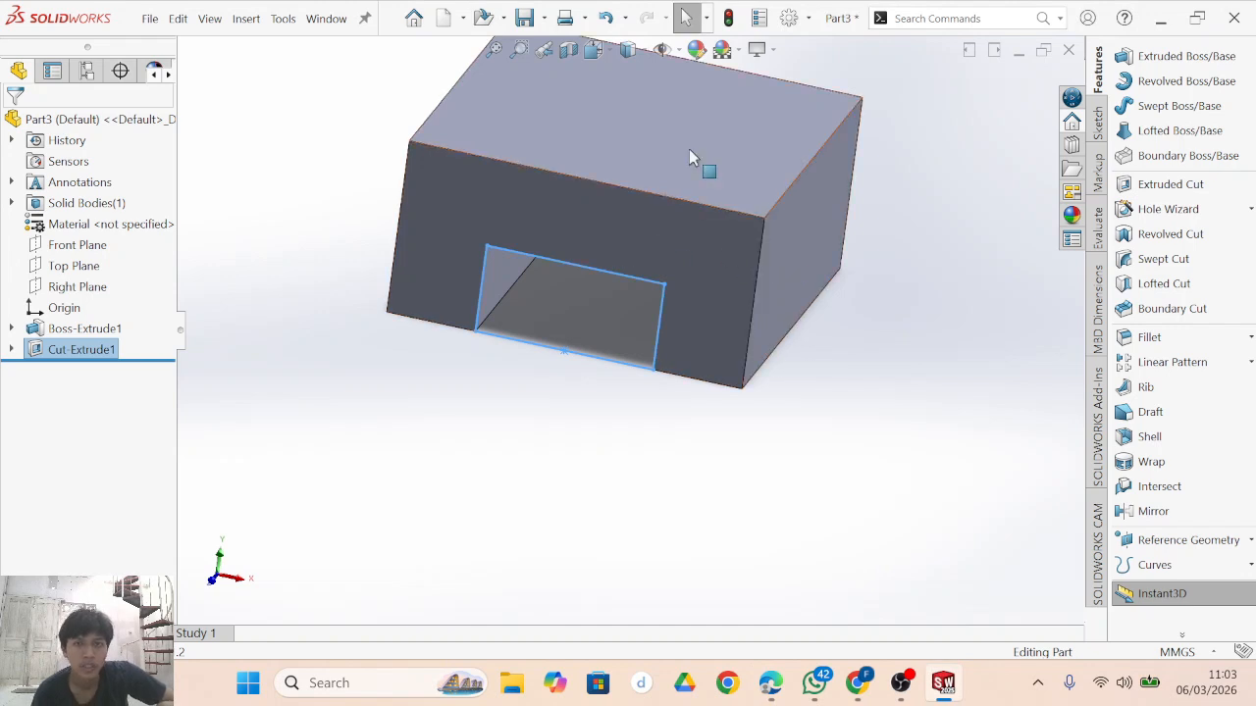
click(693, 130)
click(1097, 127)
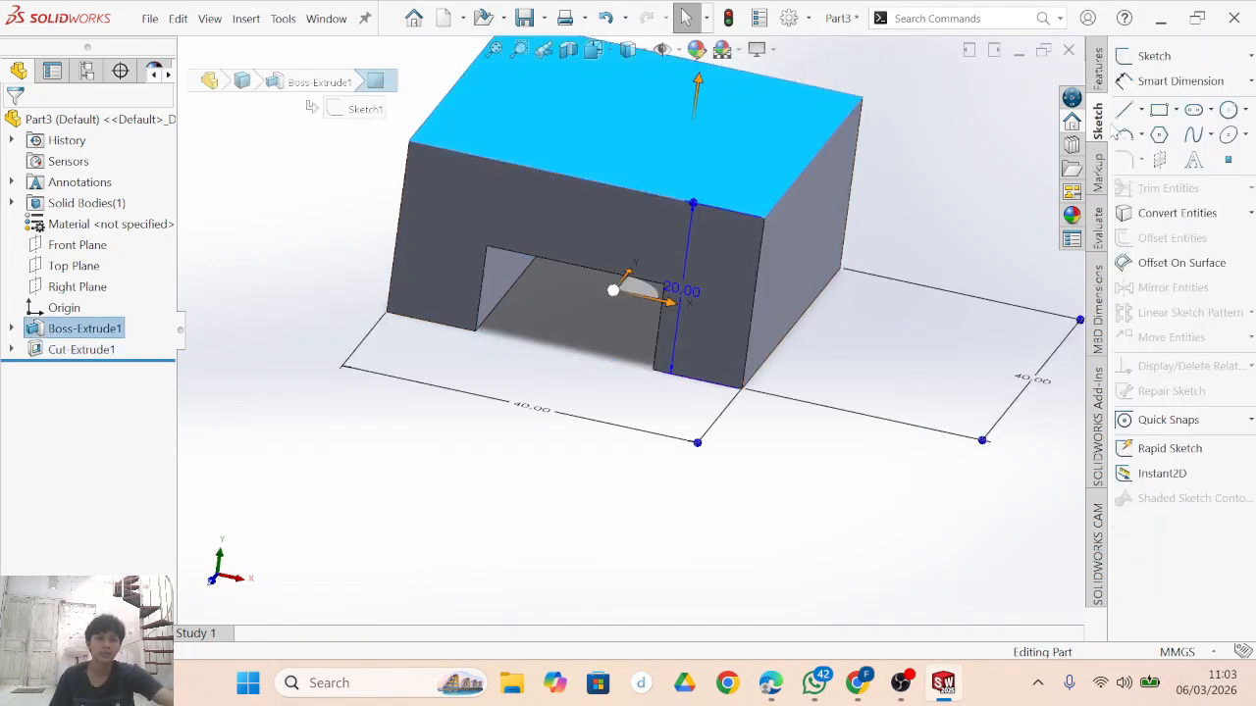
click(1125, 110)
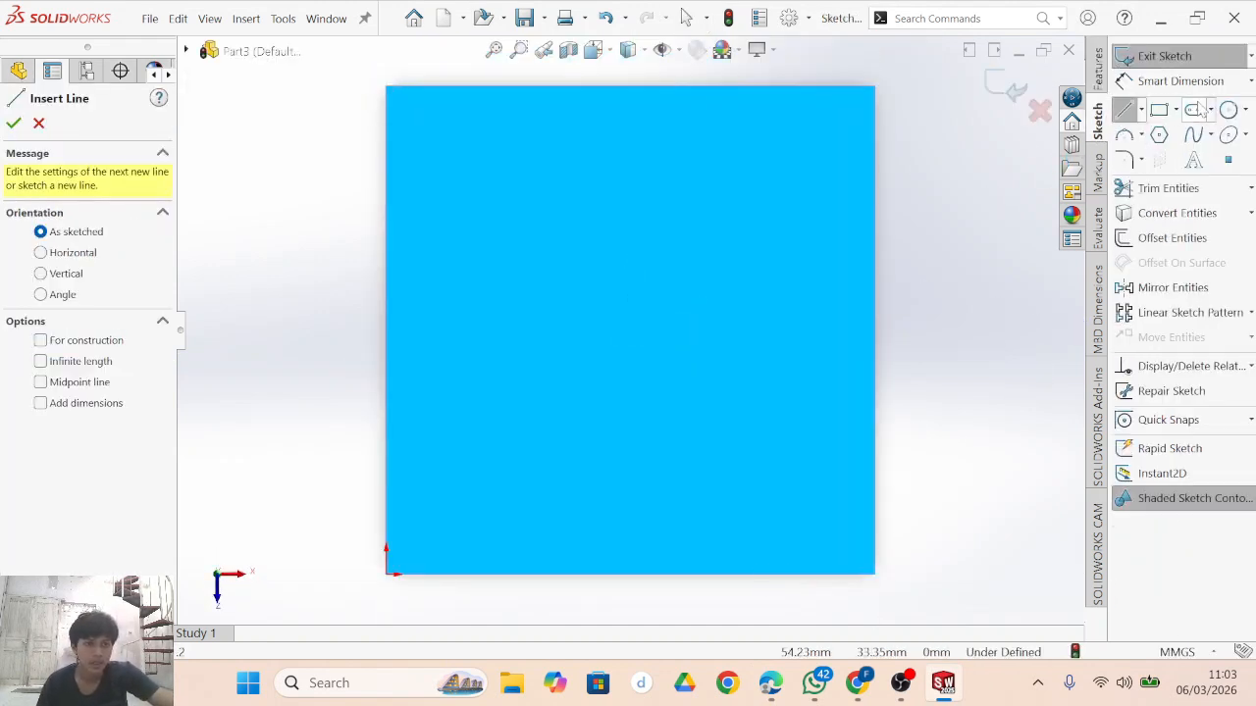
Draw a vertical centerline across the top face between the midpoints of its front and back edges.
click(1229, 111)
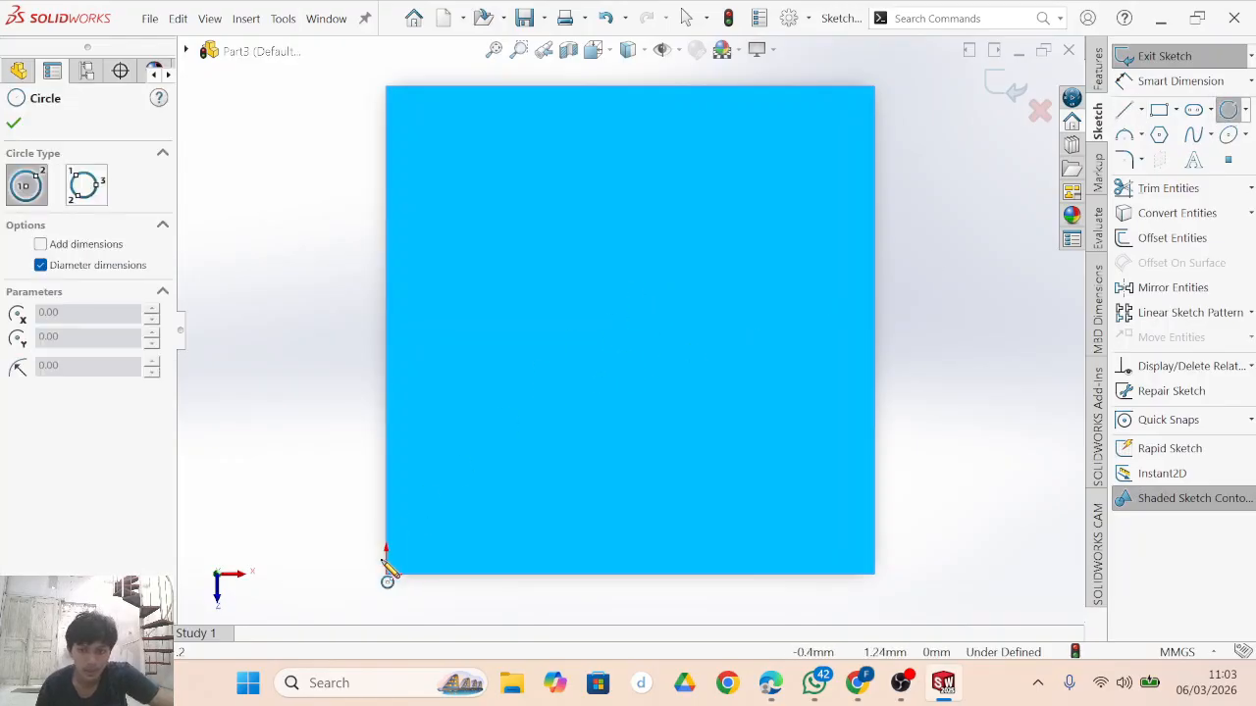
click(1140, 110)
click(1150, 131)
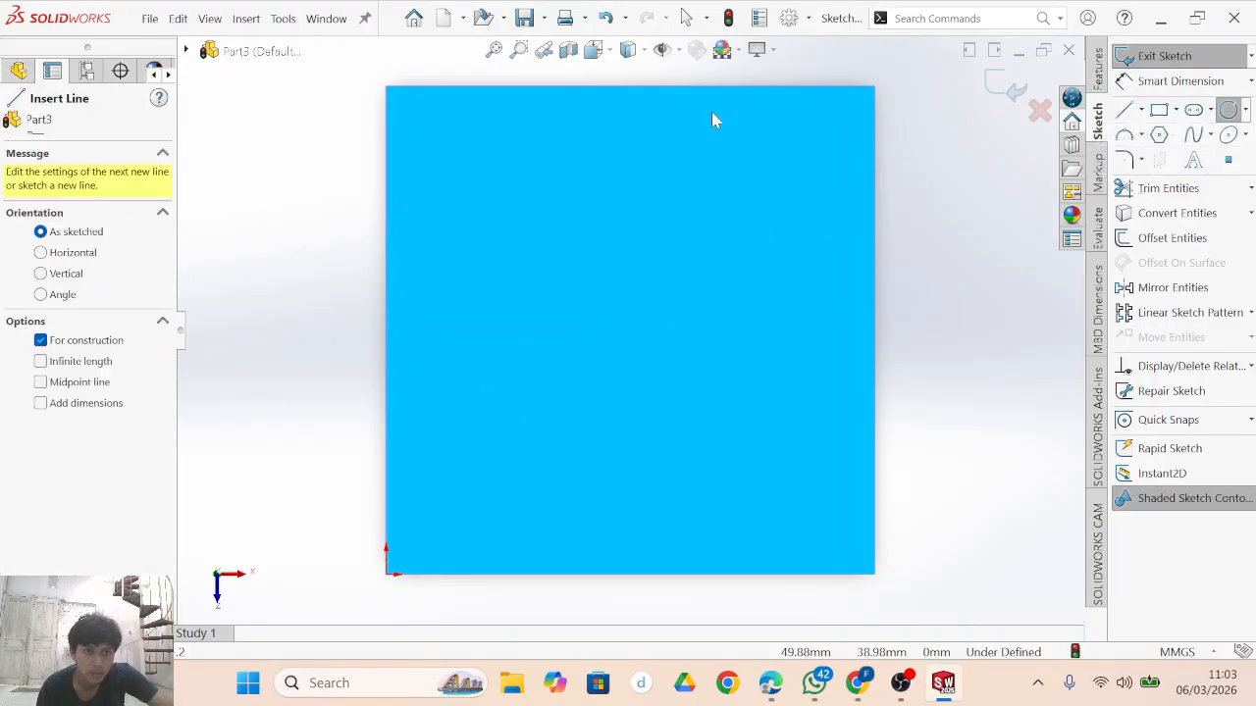
click(630, 575)
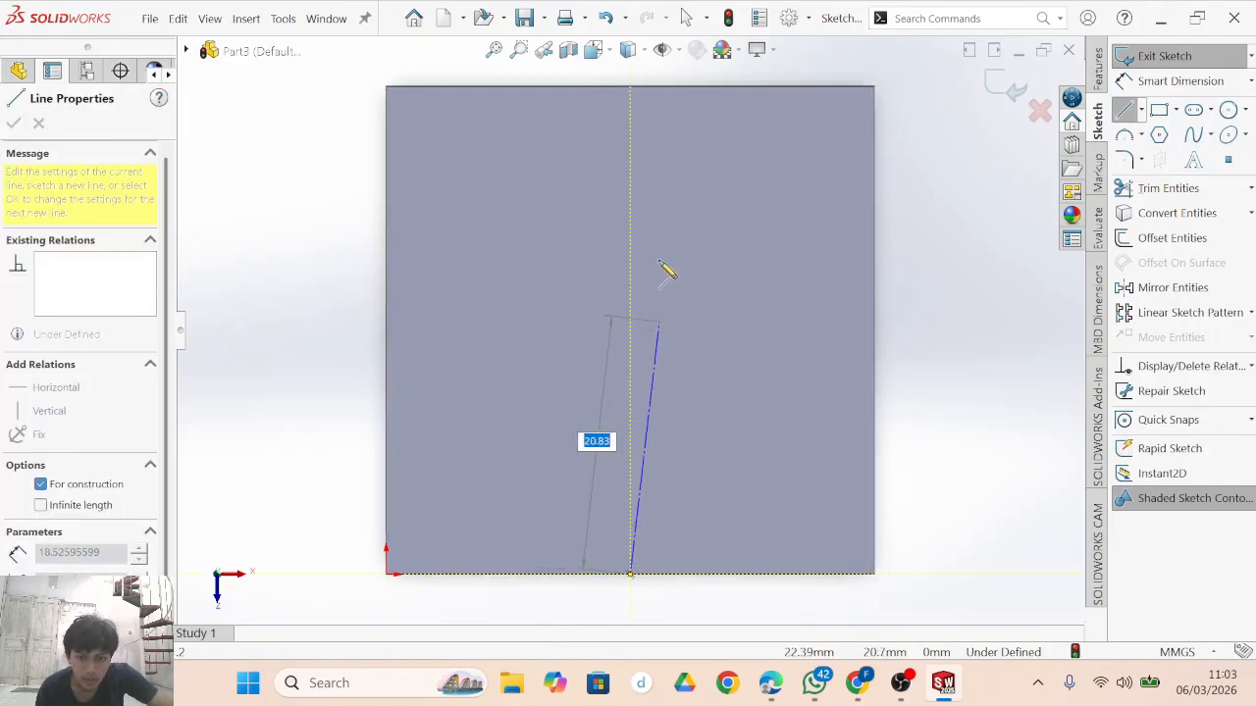
click(630, 86)
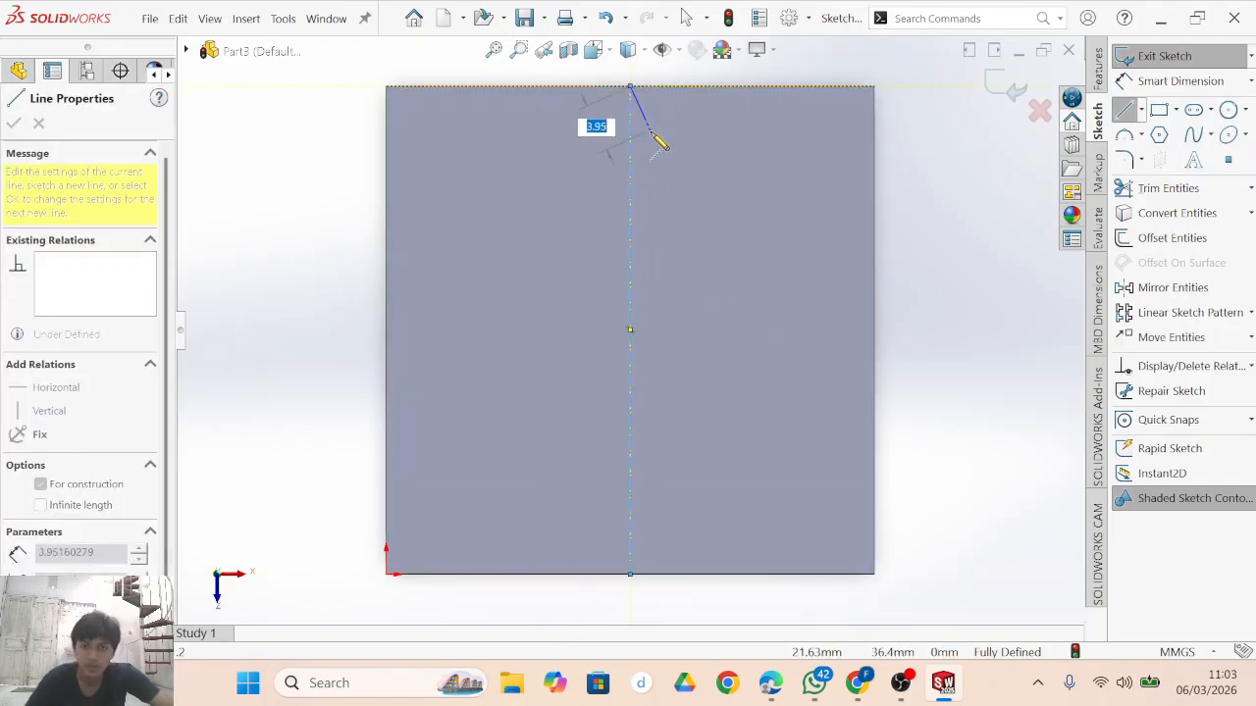
Draw a circle about 22 mm in diameter centred on the midpoint of the top face's vertical centerline.
key(Escape)
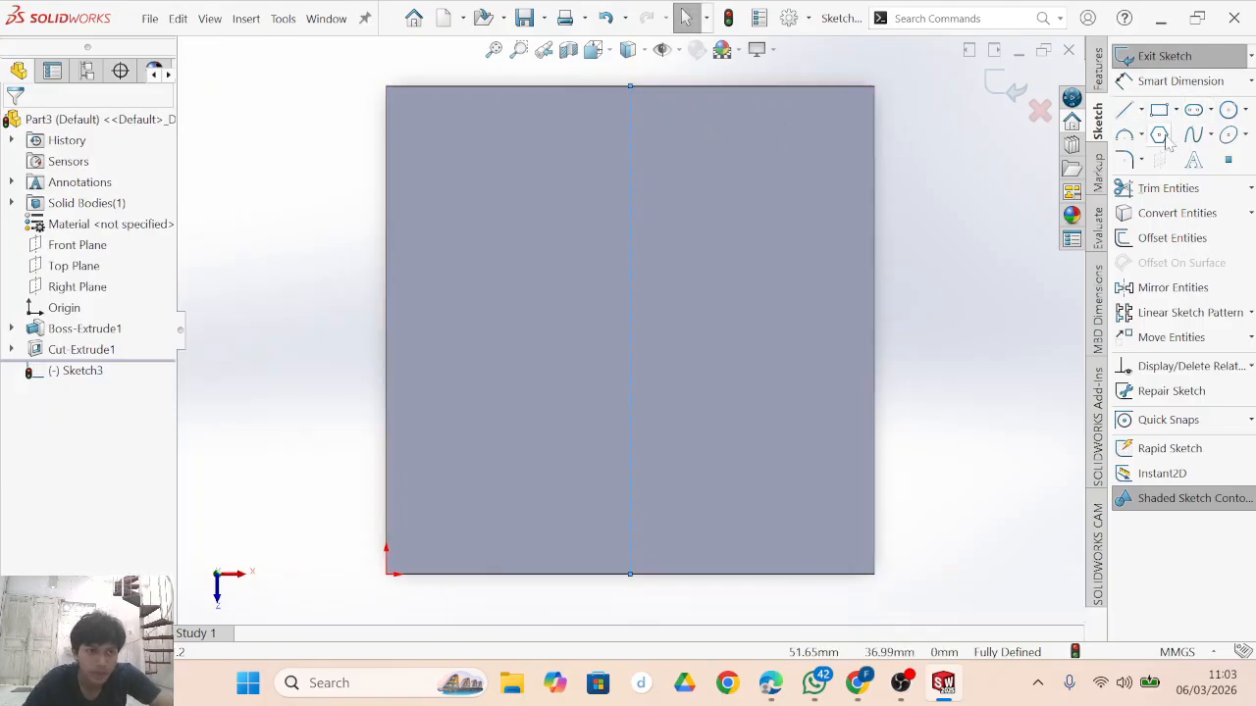
click(1228, 110)
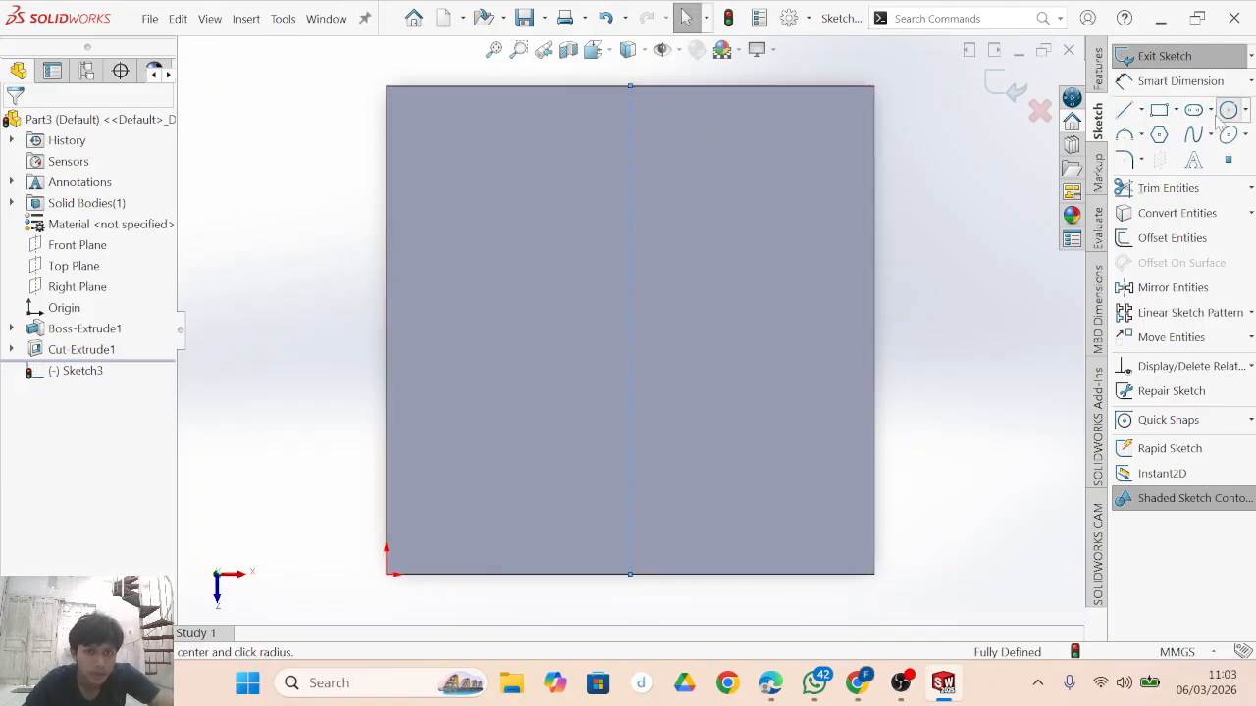
click(630, 330)
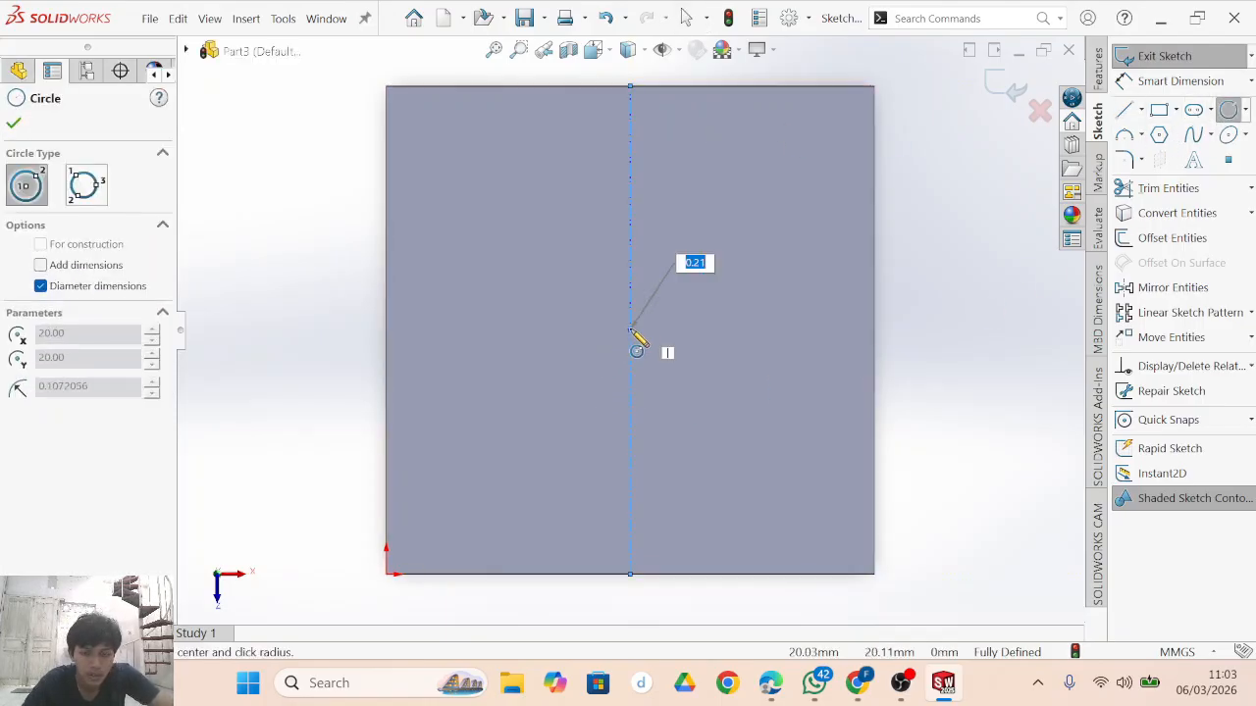
click(757, 383)
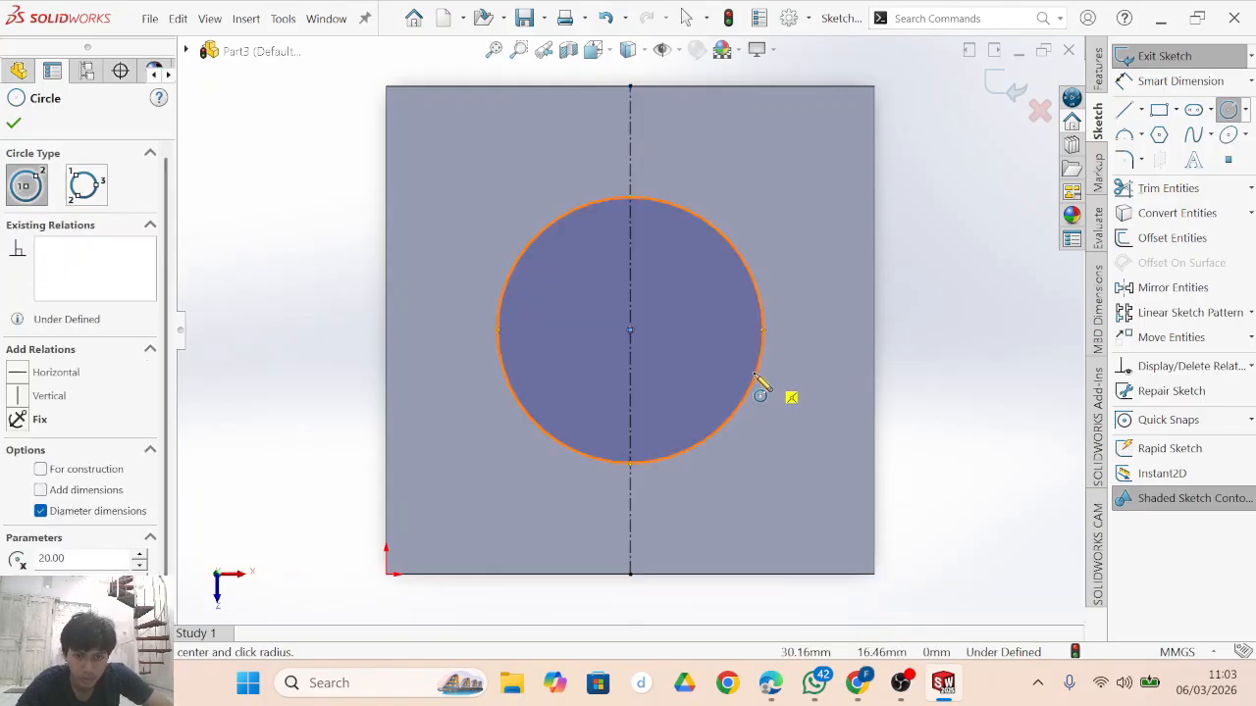
key(Escape)
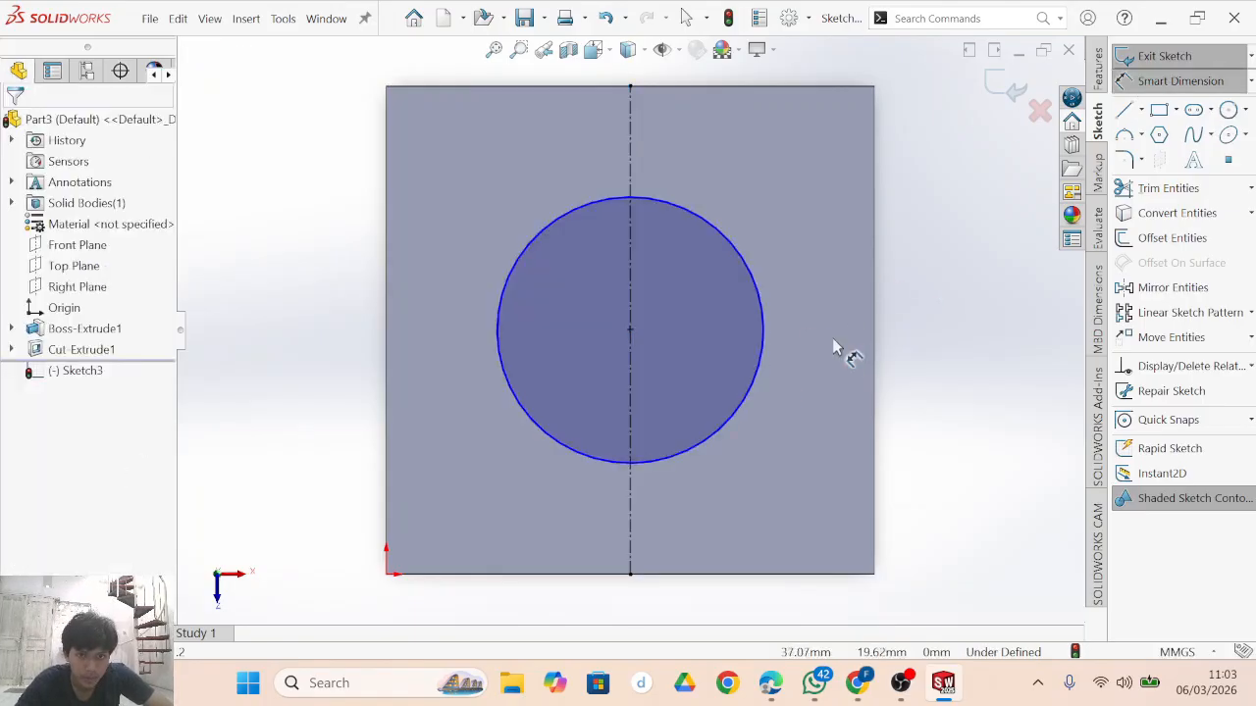
Dimension the circle's diameter and set it to 20 mm.
click(764, 353)
click(805, 343)
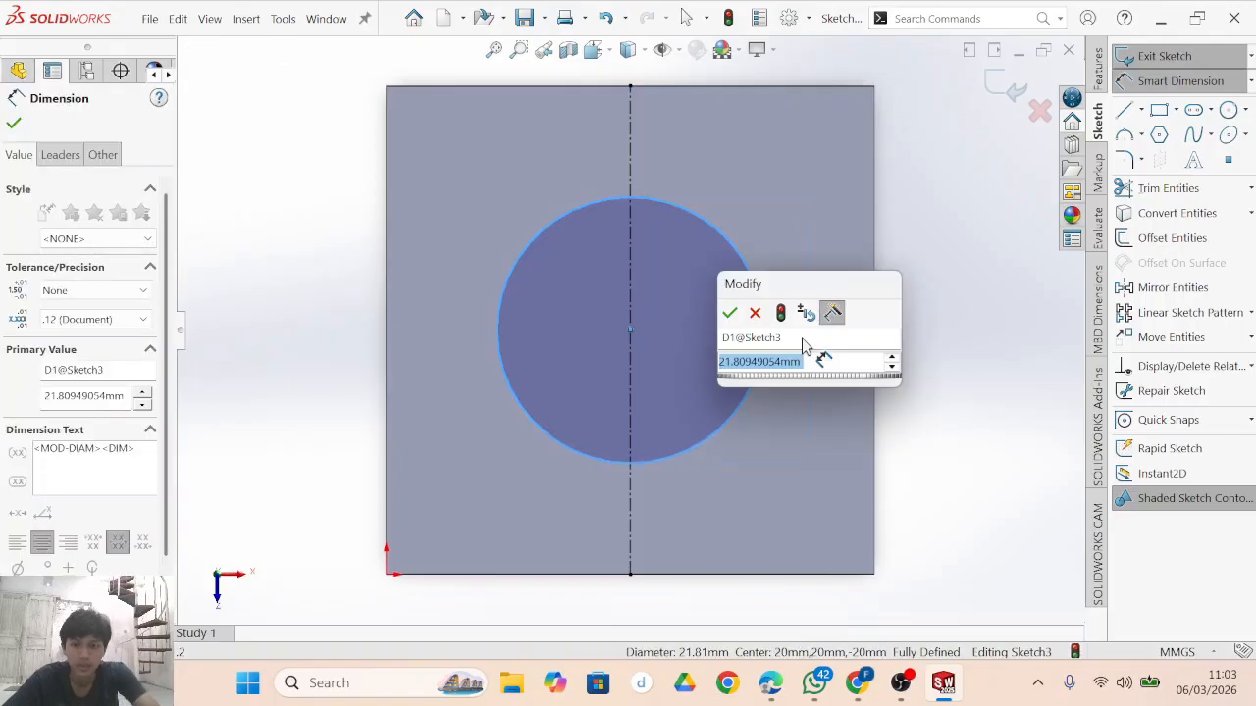
text(22)
key(Return)
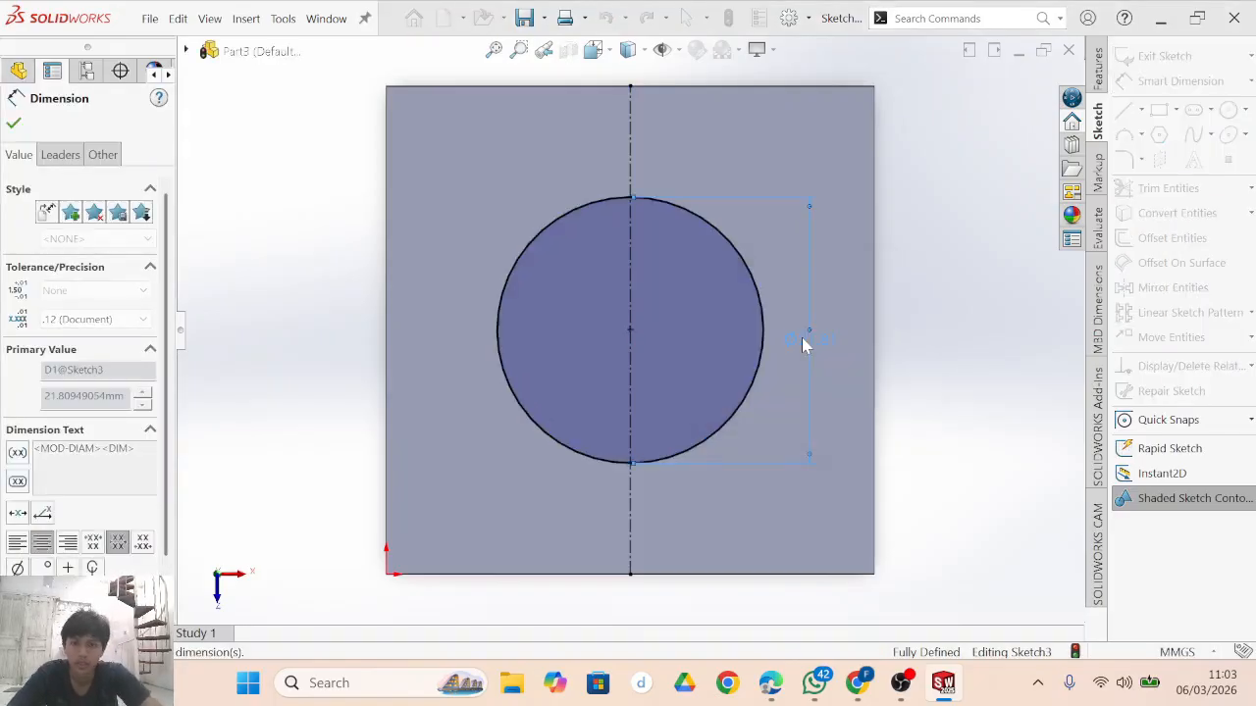
key(Escape)
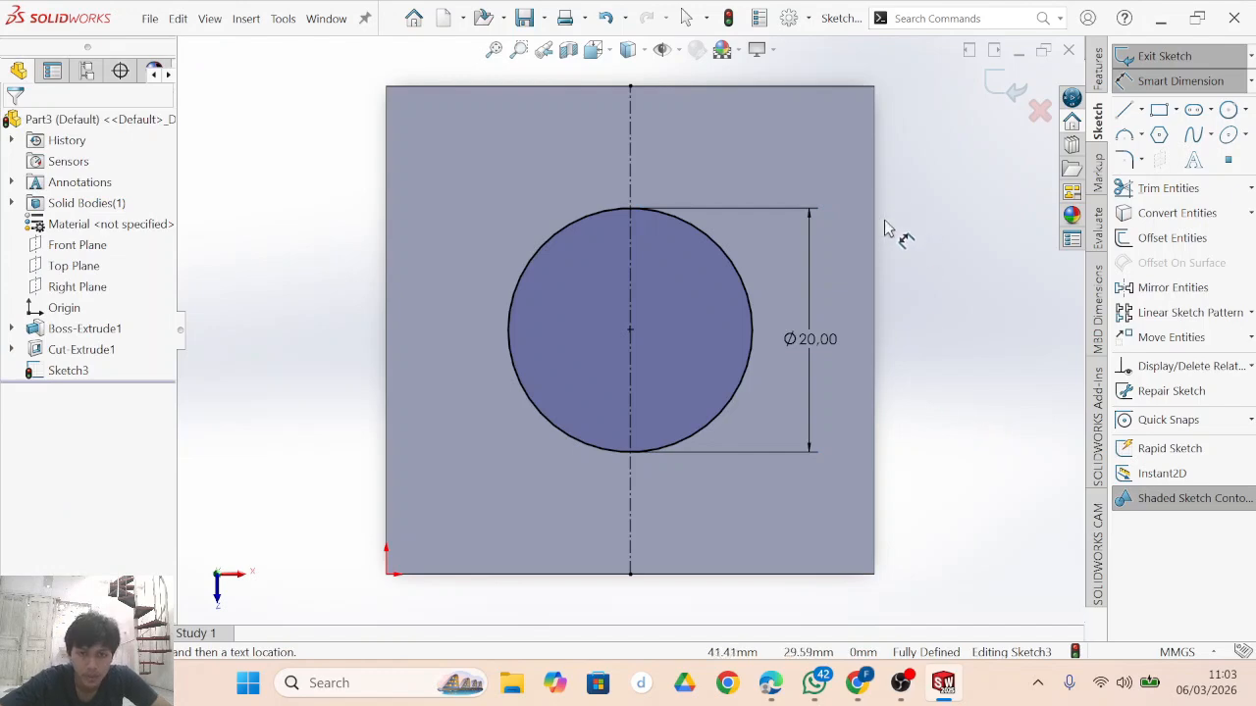
Check shape C in the exercise PDF and extrude the circle 20 mm upward as a blind boss merged with the block.
click(858, 683)
click(782, 694)
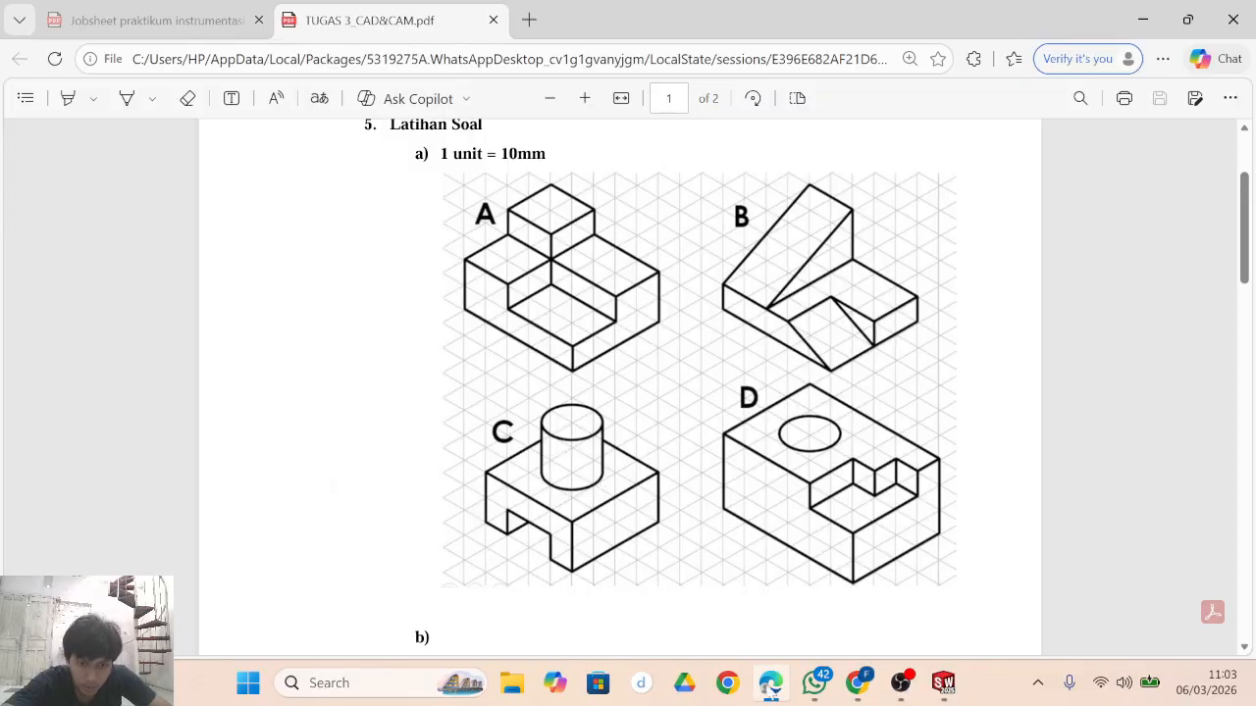
click(943, 683)
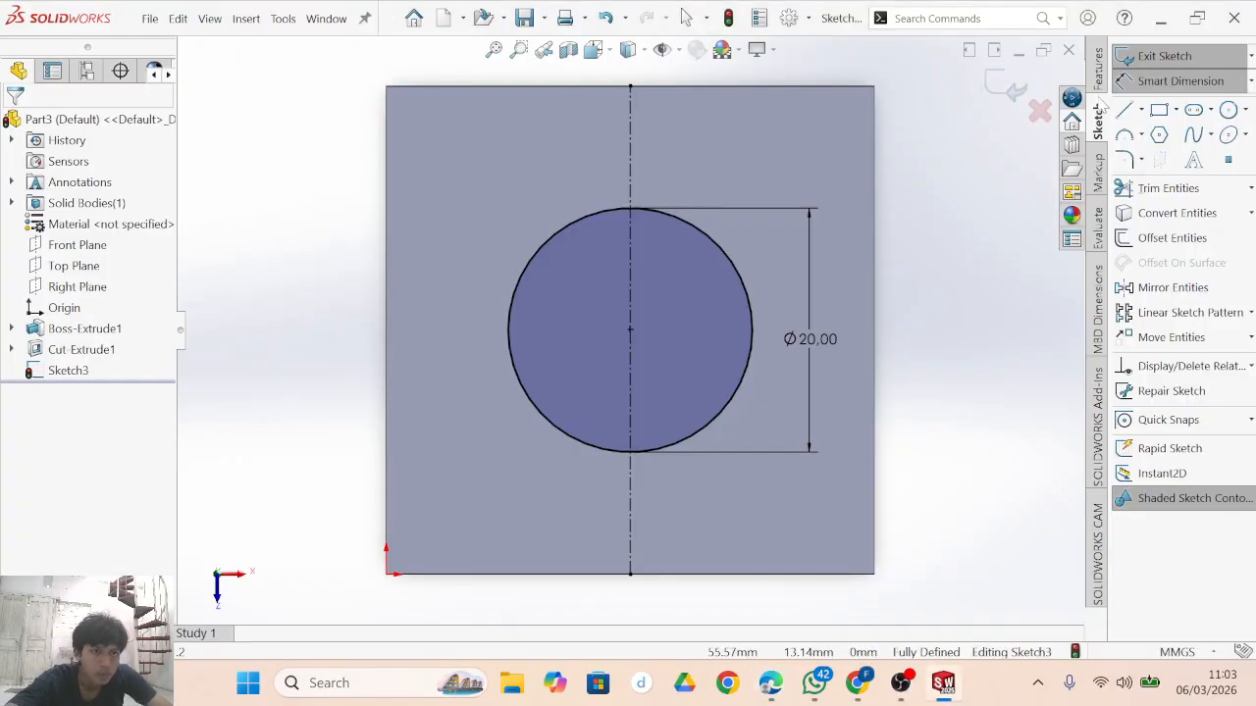
click(1098, 74)
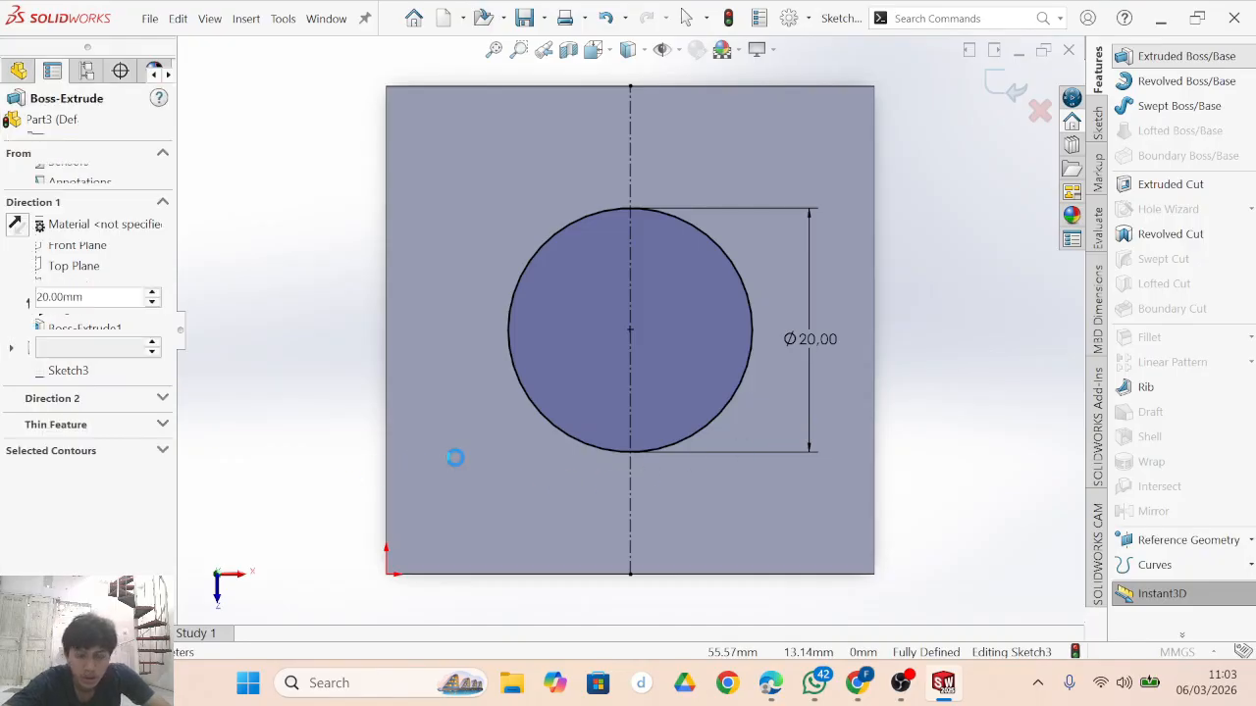
middle_drag(699, 367, 698, 357)
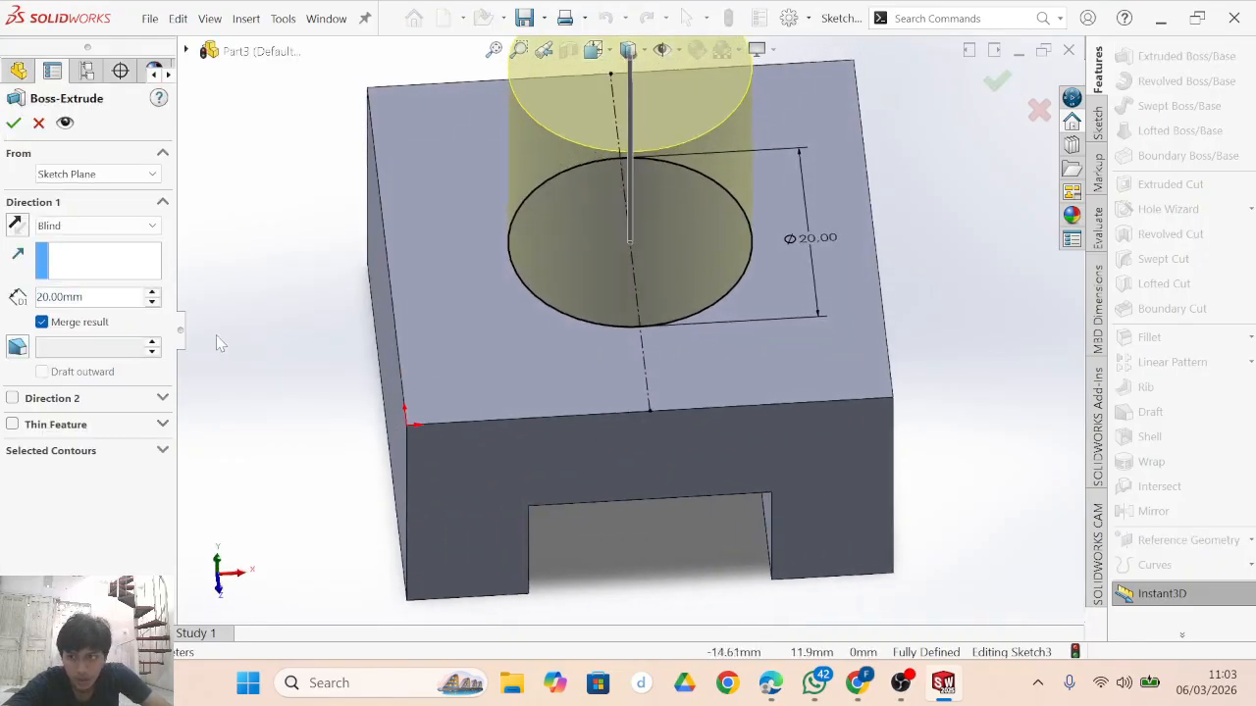
middle_drag(743, 432, 871, 445)
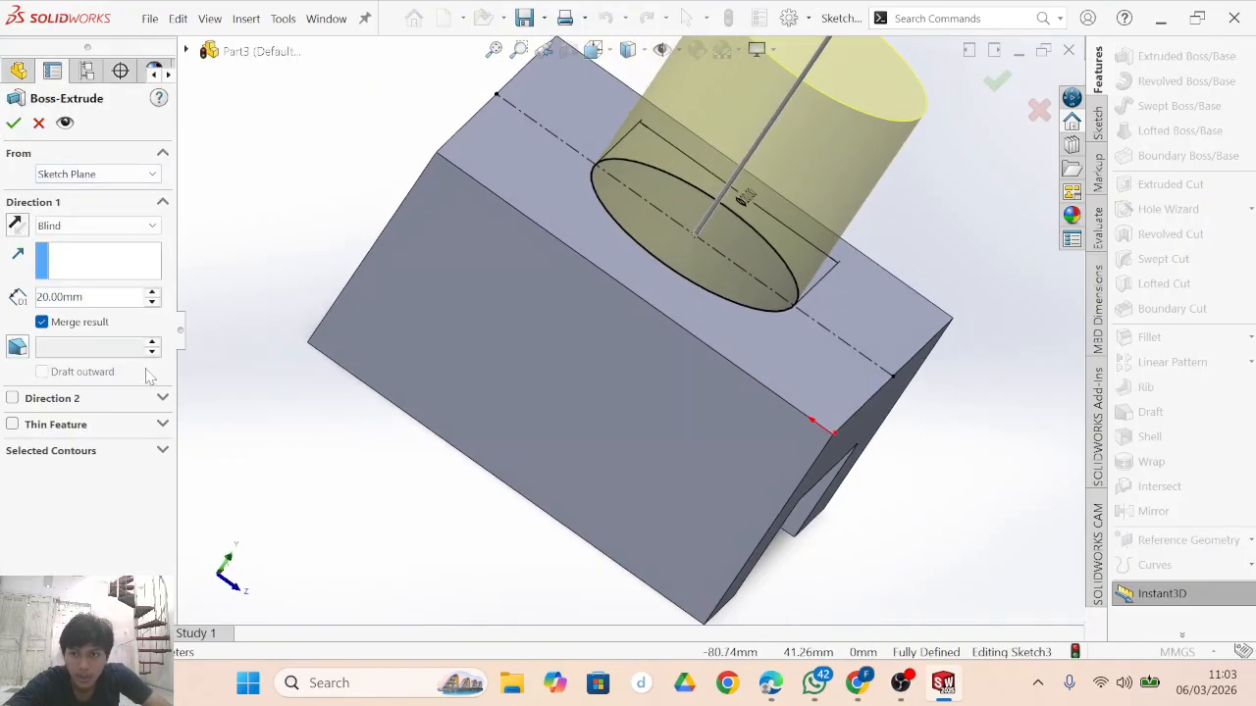
key(Return)
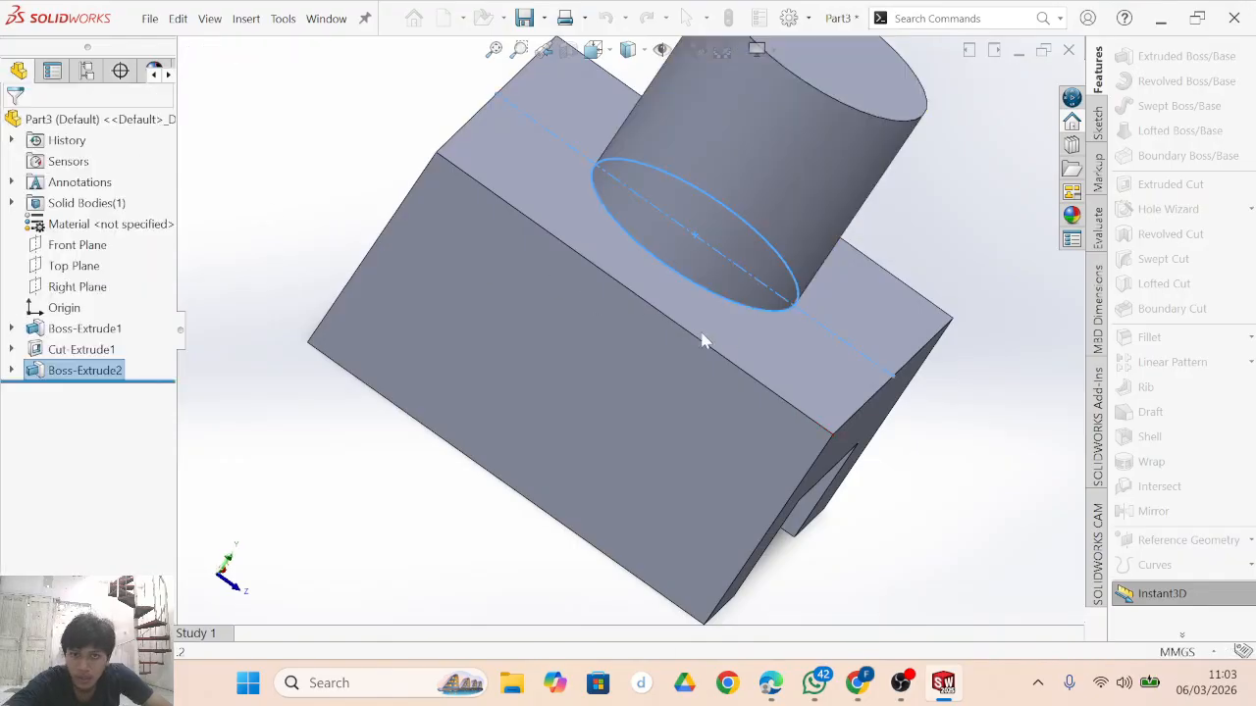
Examine the finished block with its cylinder and bottom slot from several angles.
middle_drag(846, 386, 822, 465)
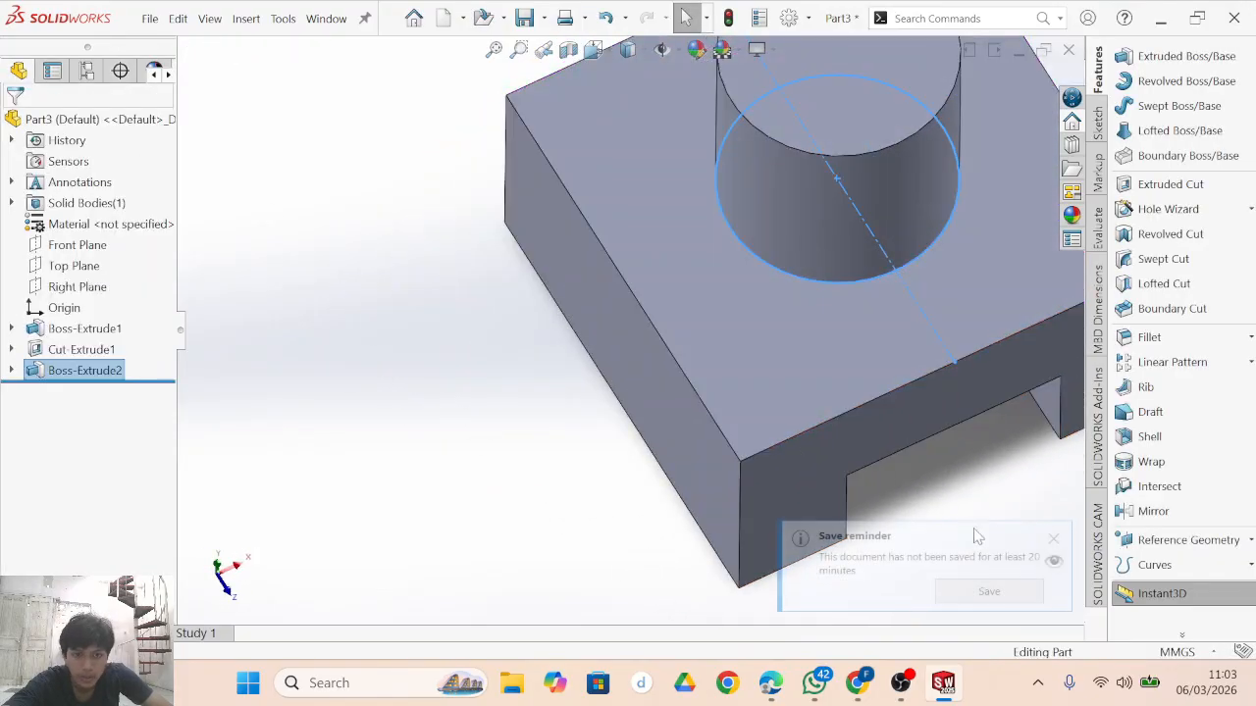
scroll(958, 422, down, 4)
scroll(962, 417, up, 8)
scroll(700, 406, up, 2)
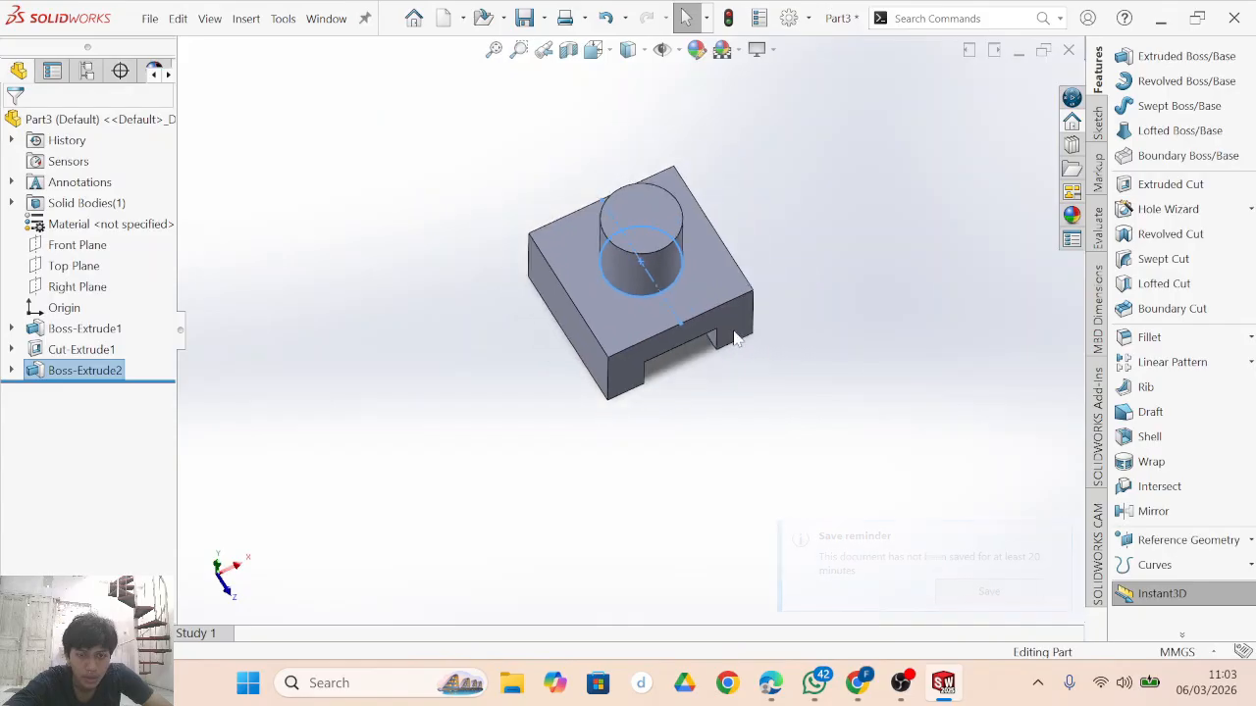
middle_drag(700, 406, 865, 351)
click(866, 350)
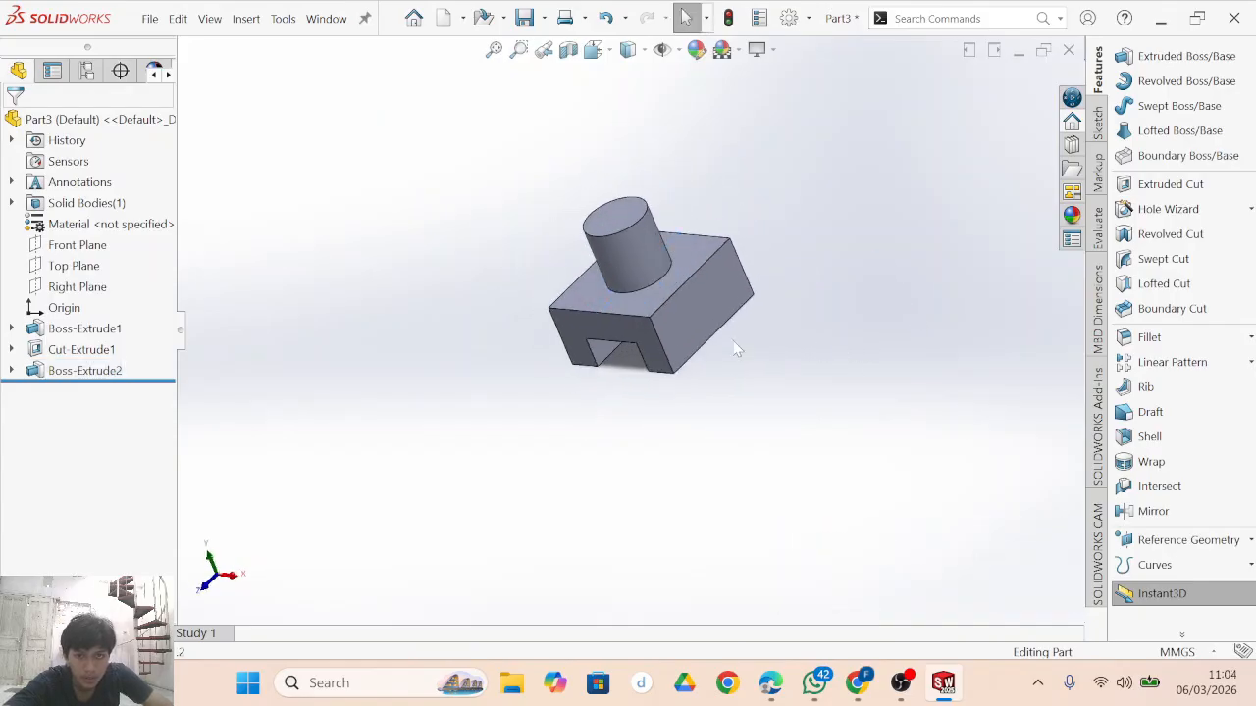
mouse_move(735, 347)
middle_down()
mouse_move(819, 264)
mouse_move(808, 257)
middle_up()
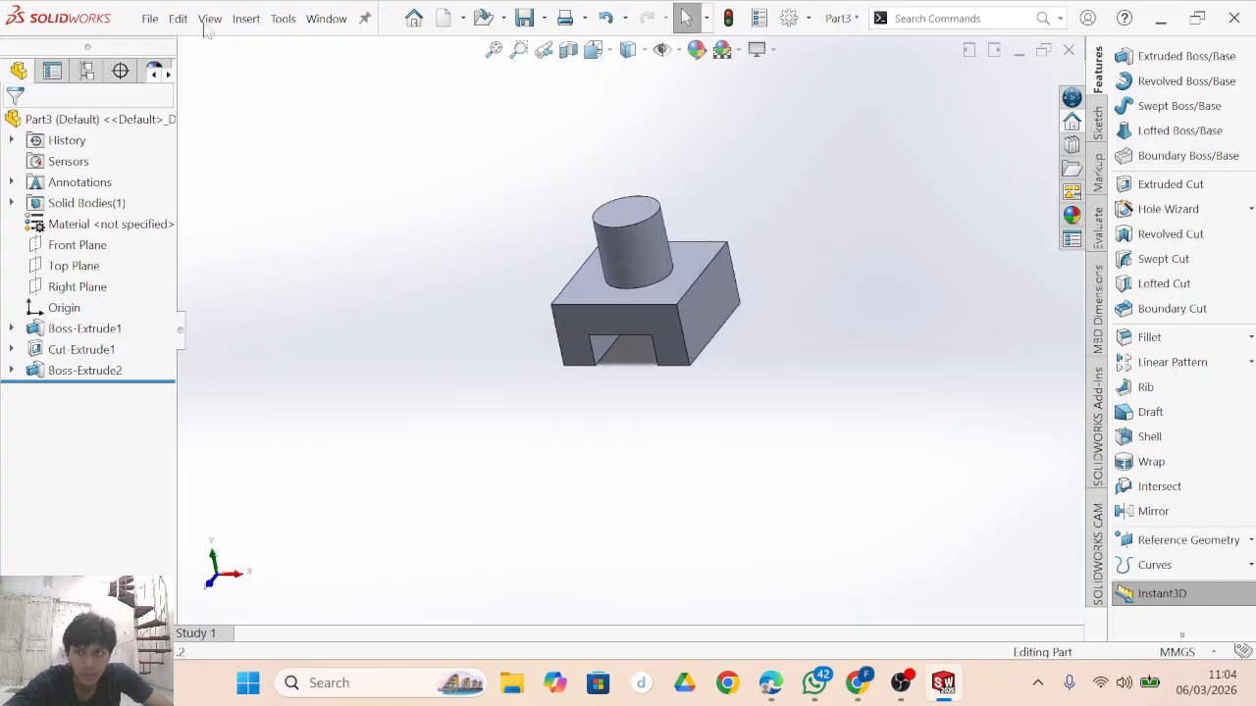
Create a new part for shape D and start a sketch on the Top Plane.
key(ctrl+n)
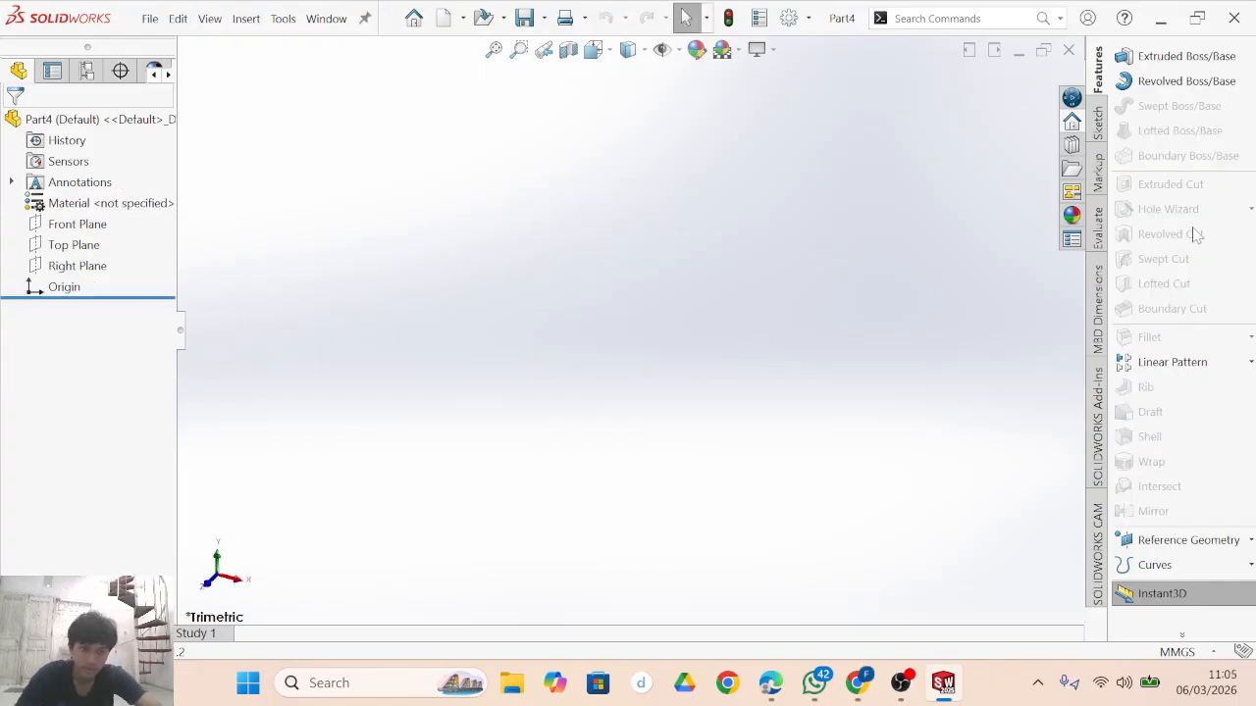
click(1094, 128)
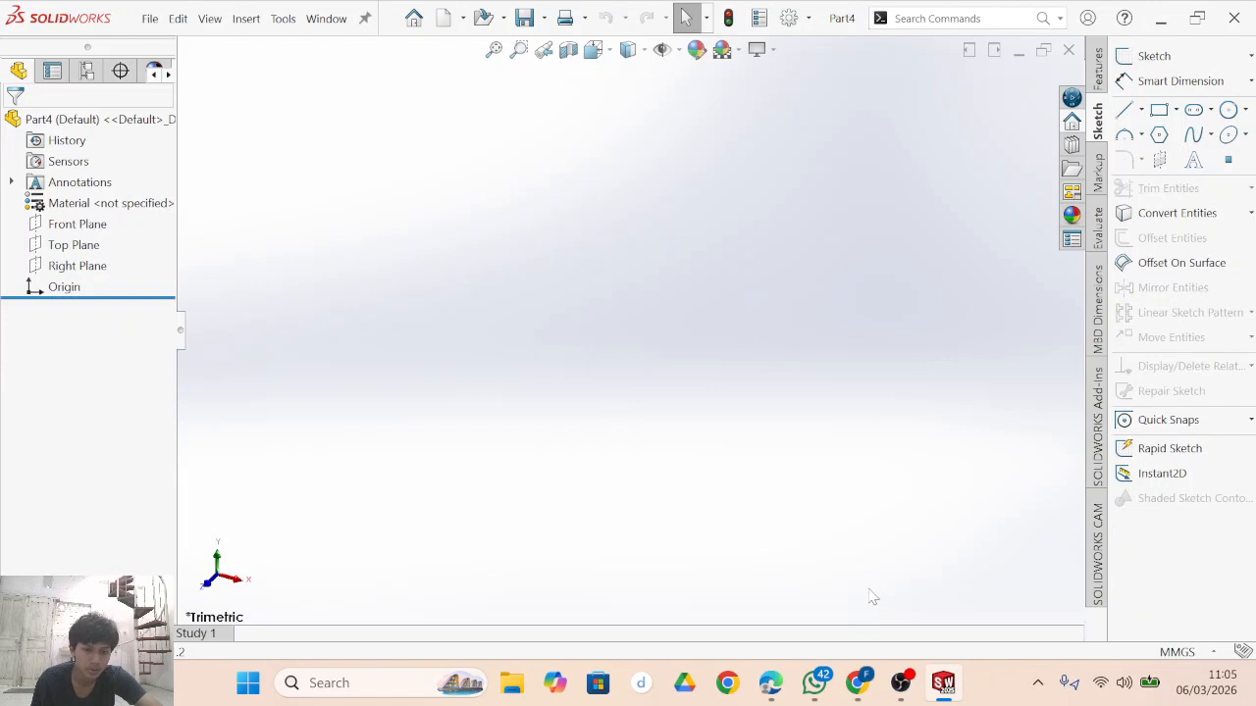
click(773, 687)
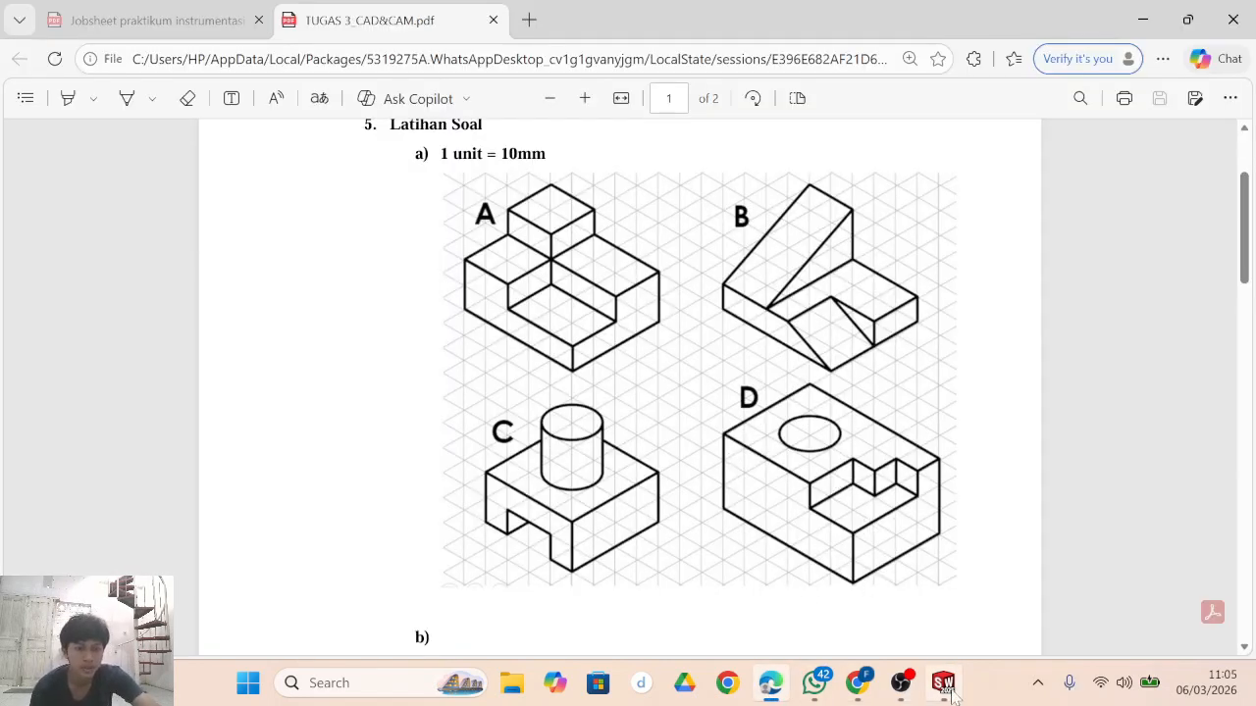
mouse_move(942, 681)
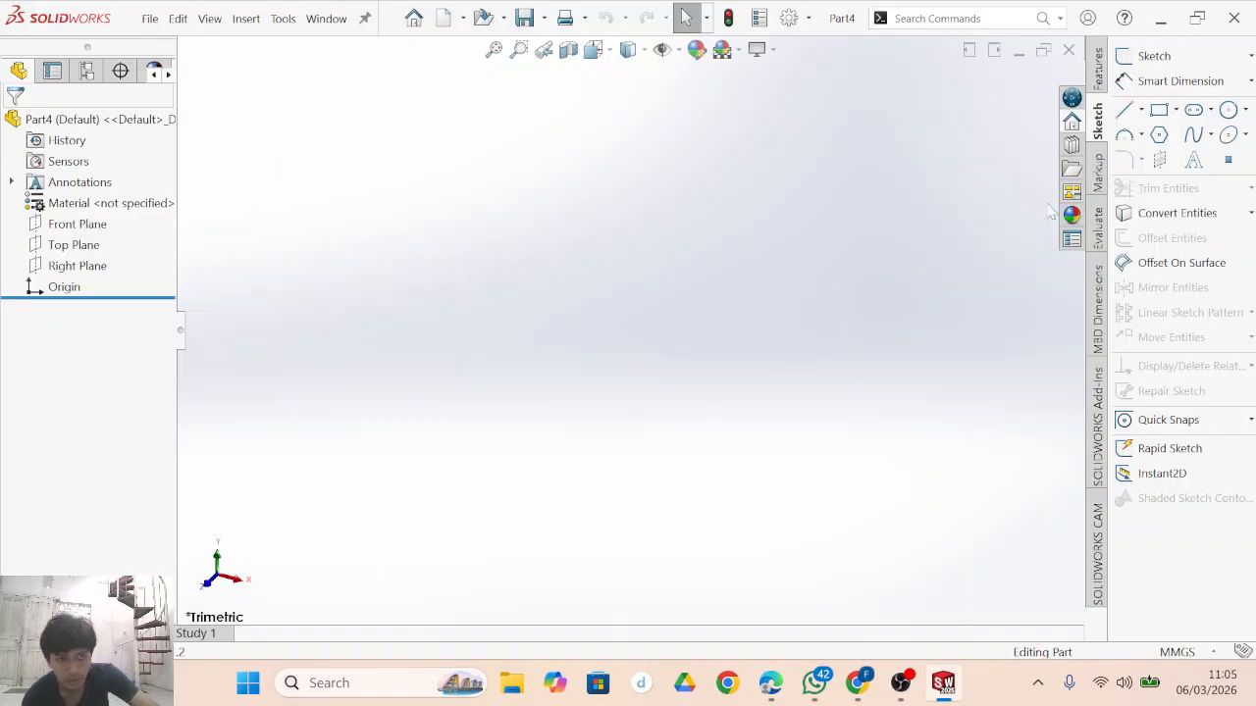
click(1131, 62)
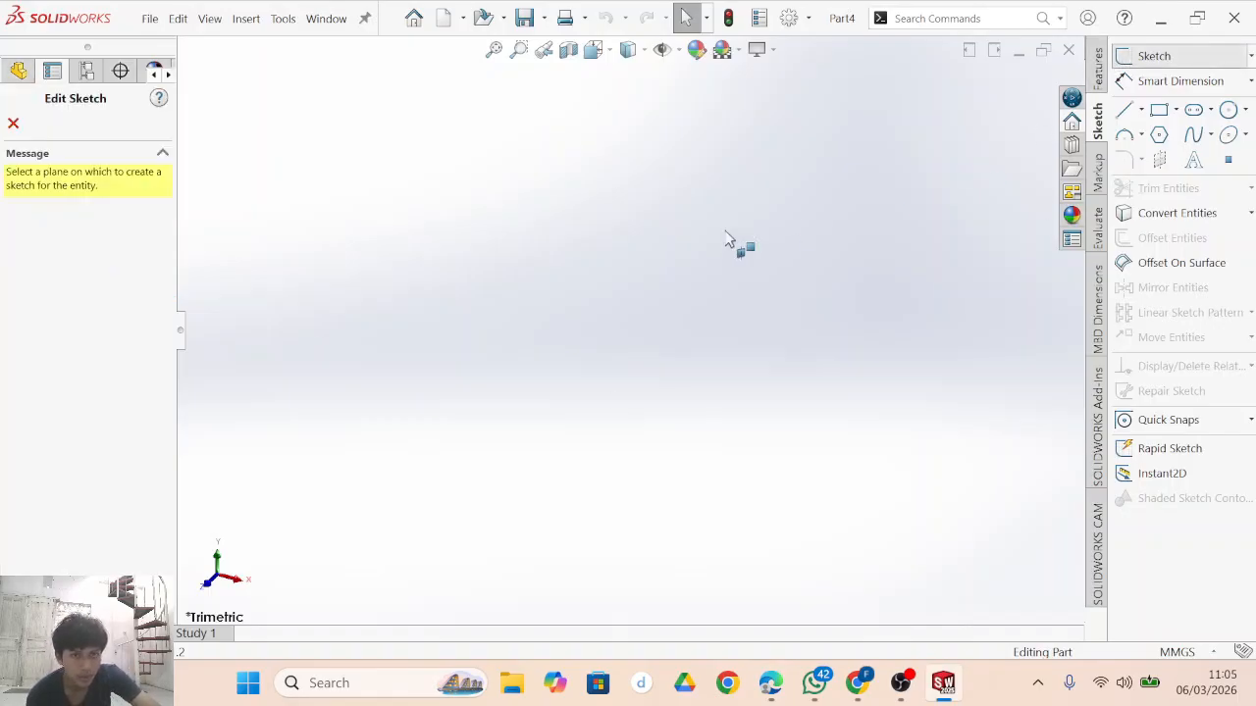
click(486, 324)
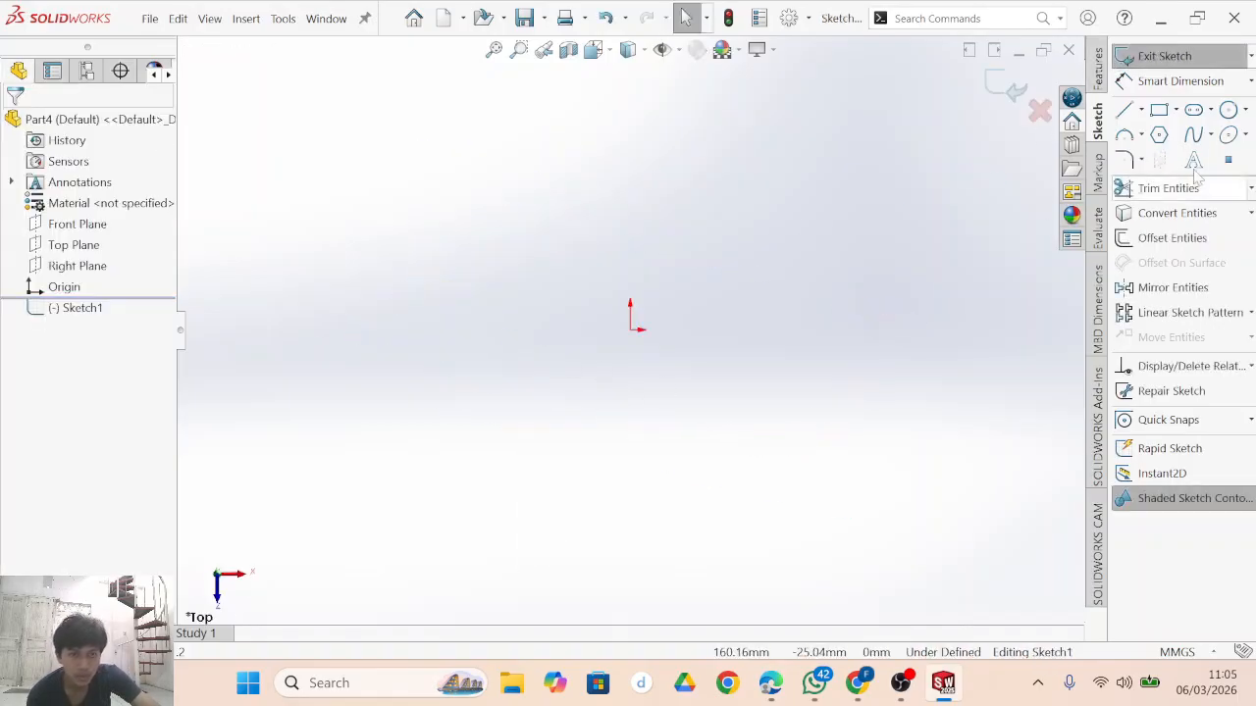
click(1158, 122)
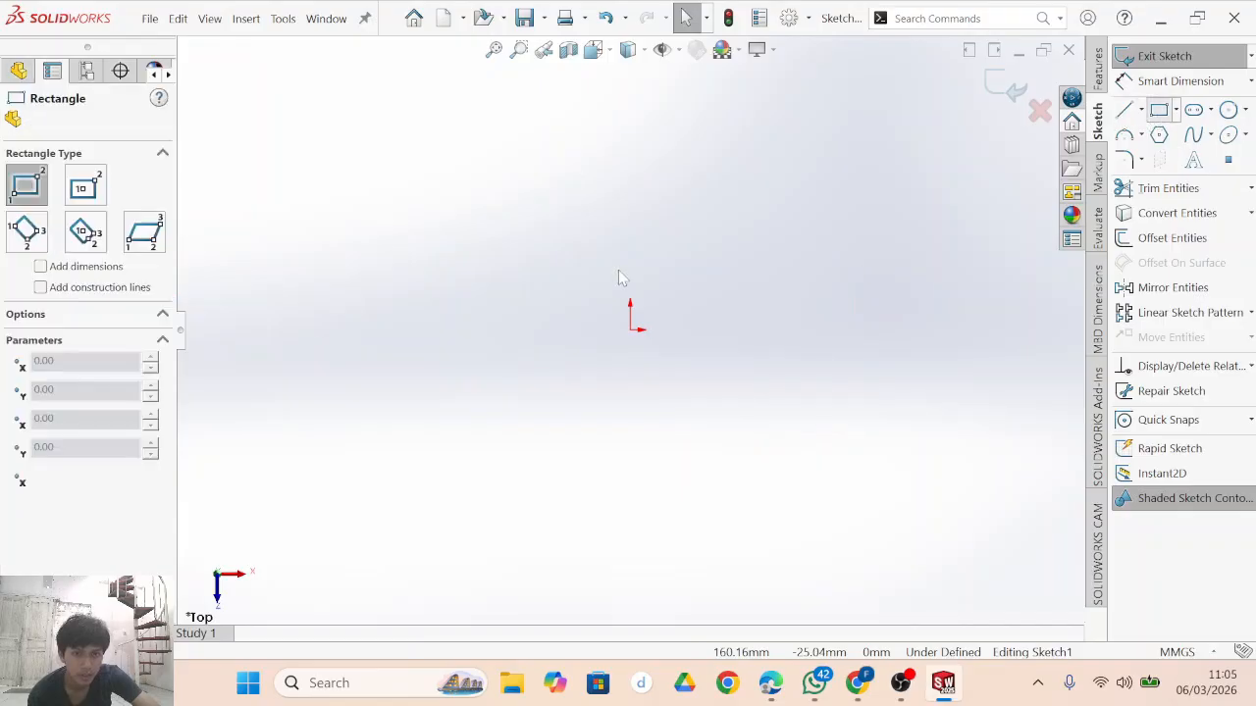
click(630, 330)
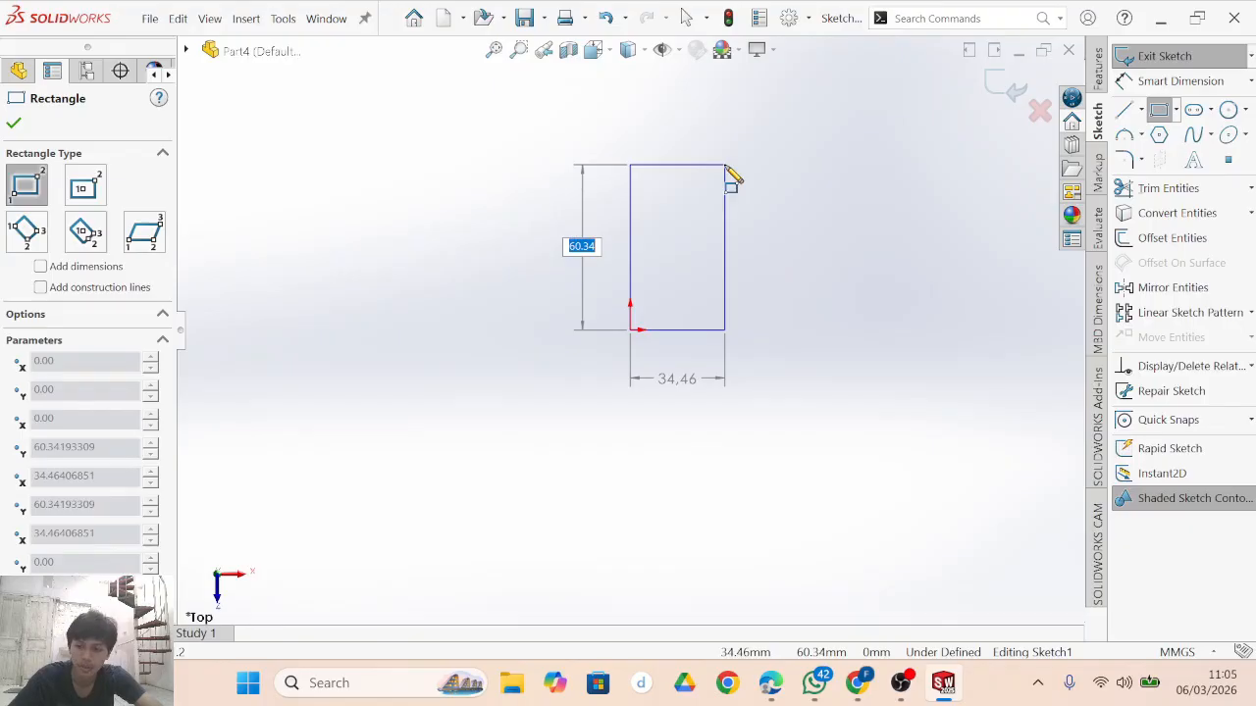
key(Escape)
Recheck shape D in the exercise PDF and draw a corner rectangle about 61 mm wide and 41 mm high from the origin.
click(770, 681)
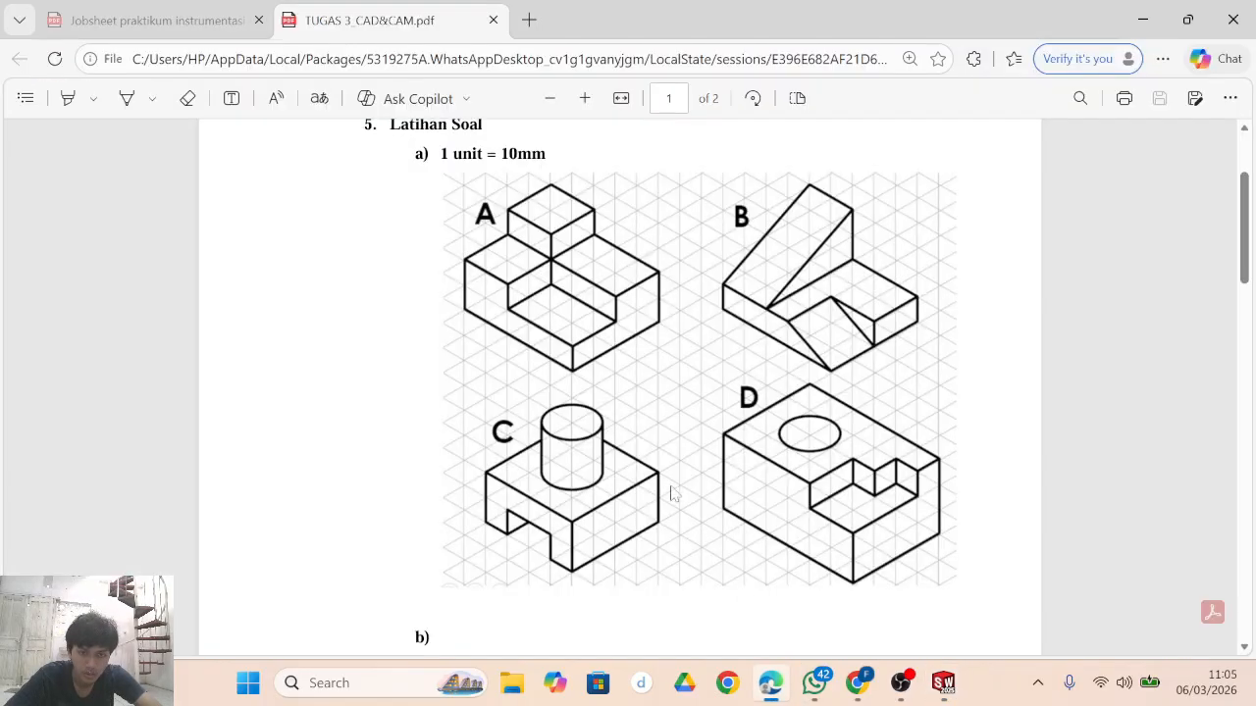
click(944, 682)
click(1146, 619)
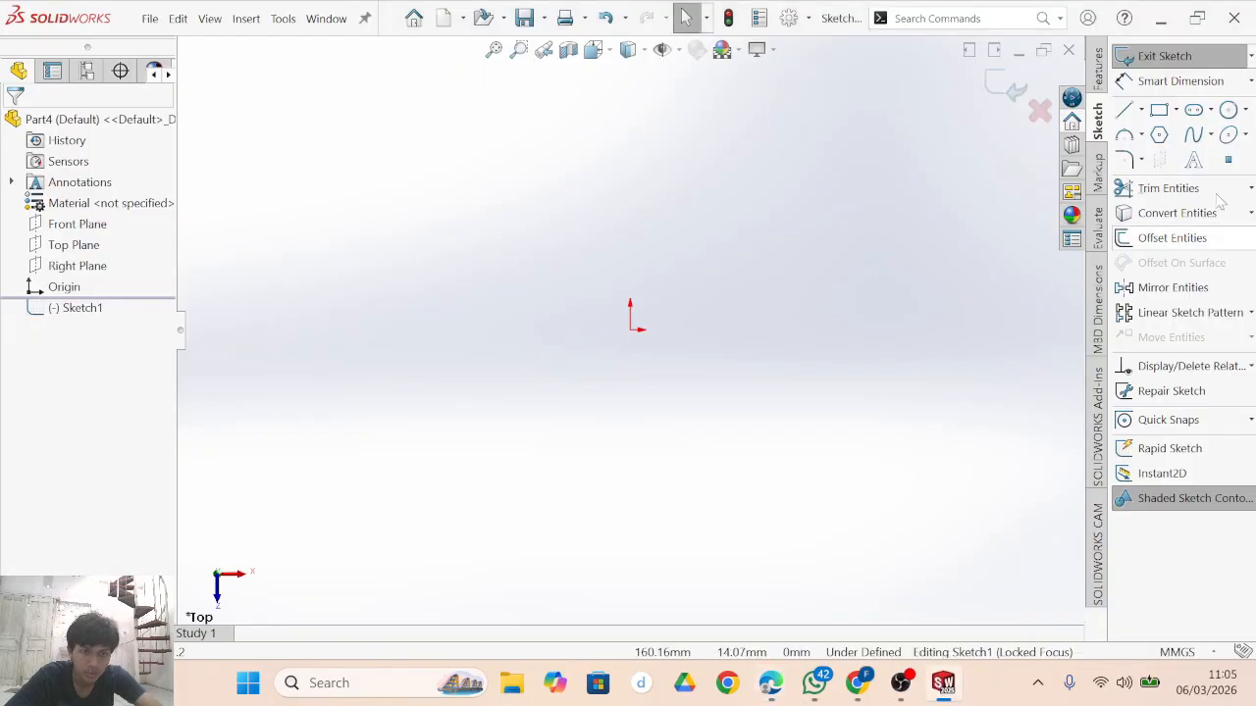
click(630, 330)
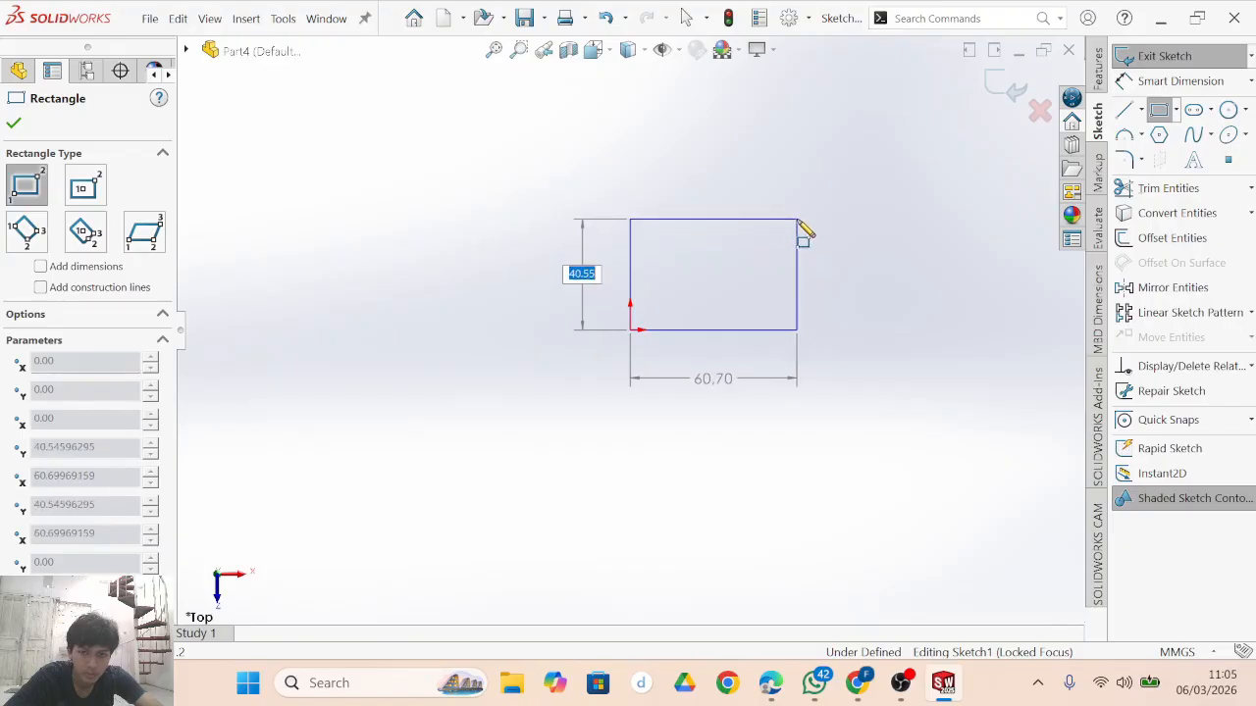
click(798, 219)
Dimension the rectangle's right vertical edge and set it to 40 mm.
click(1173, 81)
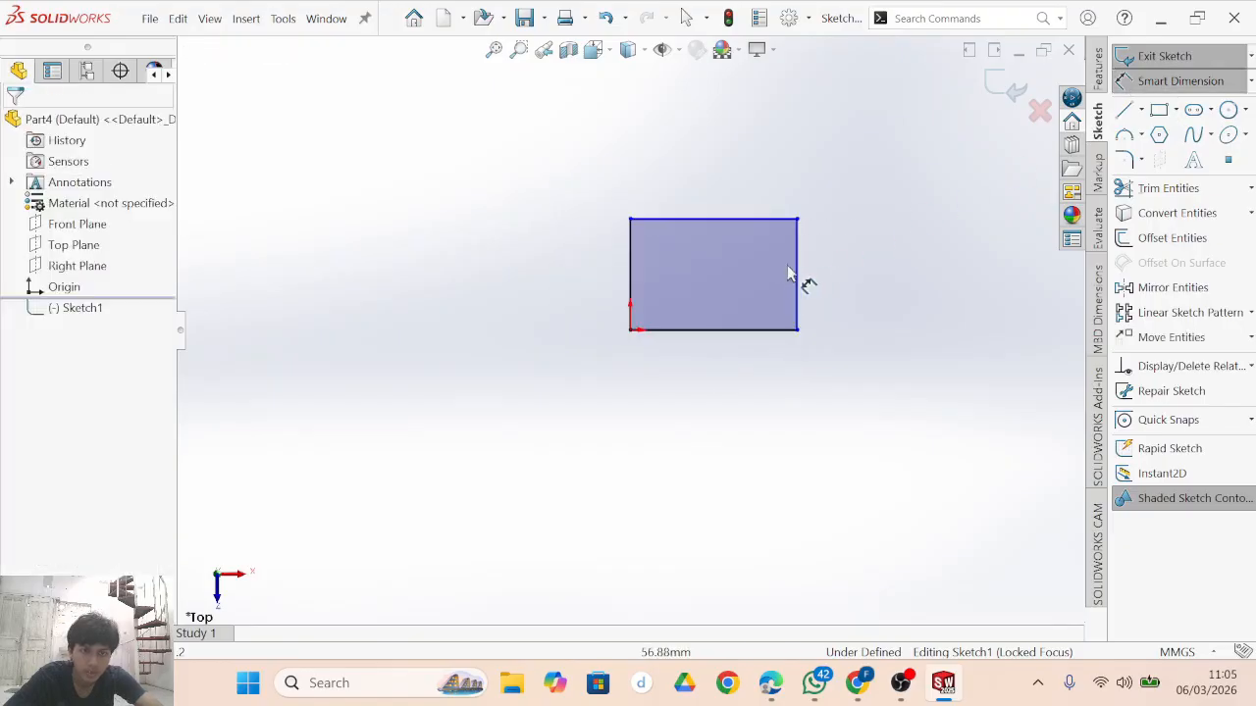
click(797, 277)
click(841, 280)
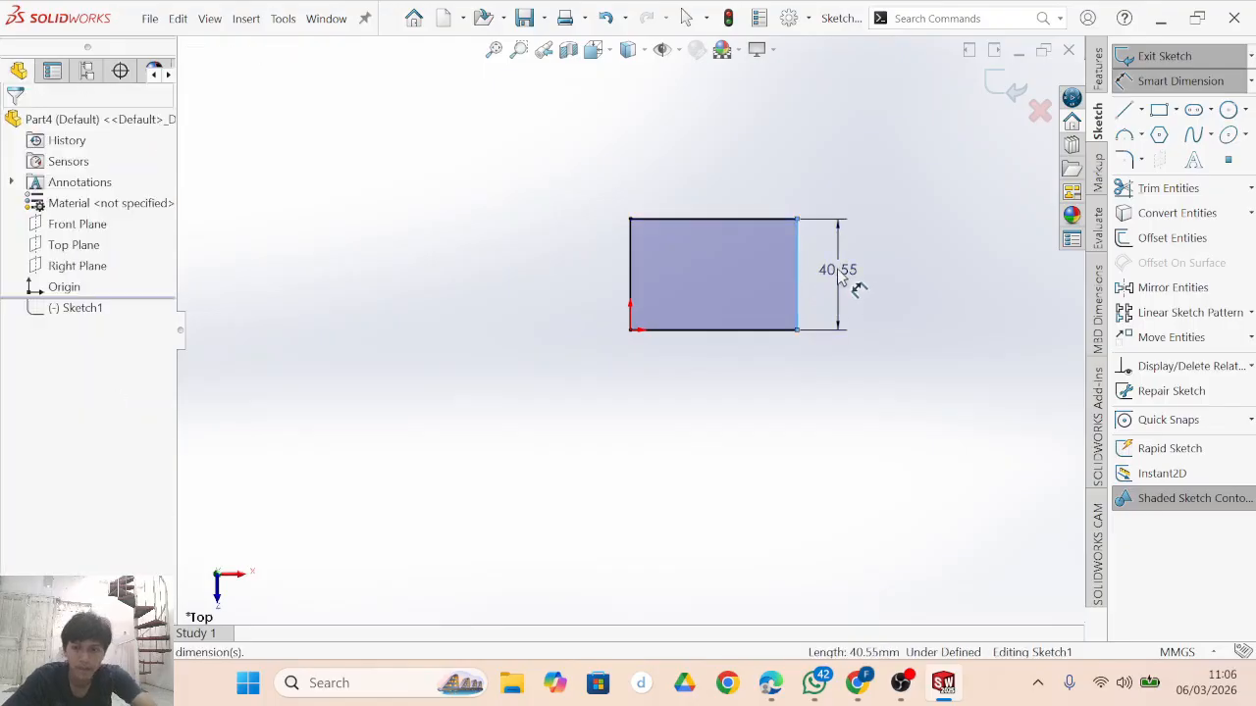
double_click(840, 276)
text(40)
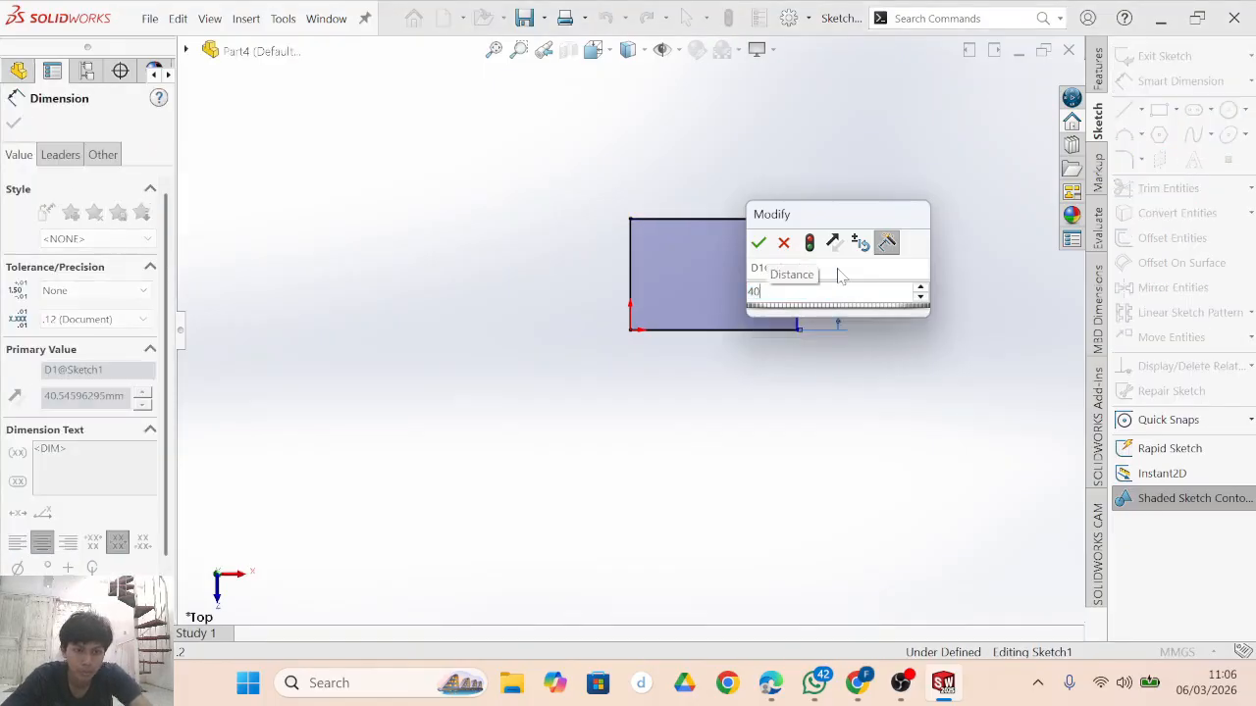
click(759, 243)
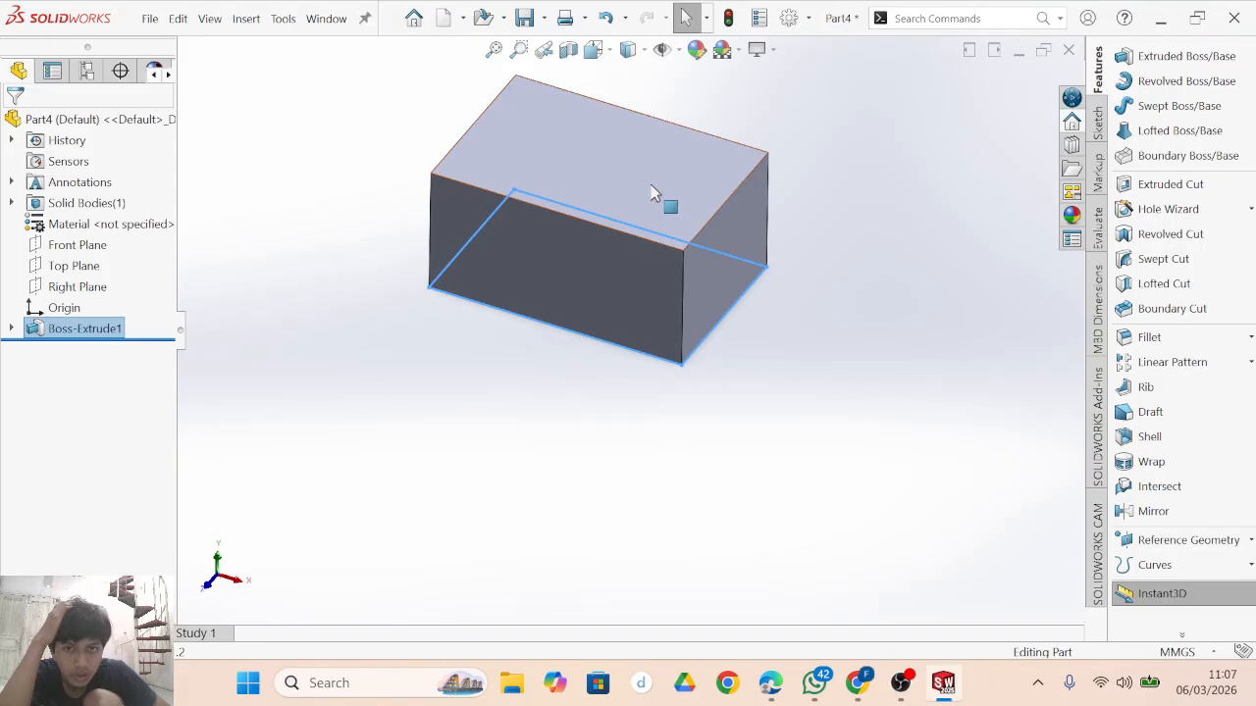
Start a line sketch on the block's top face and check shape D's stepped cutout in the exercise PDF.
click(695, 198)
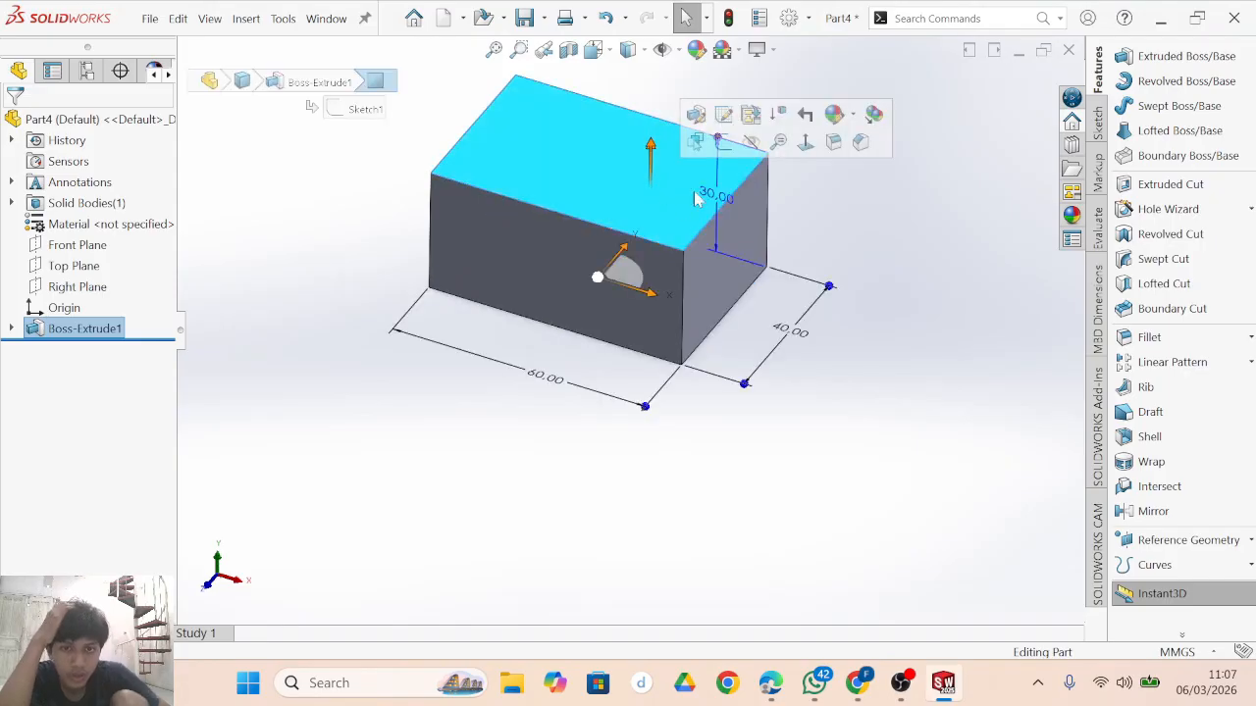
click(1096, 122)
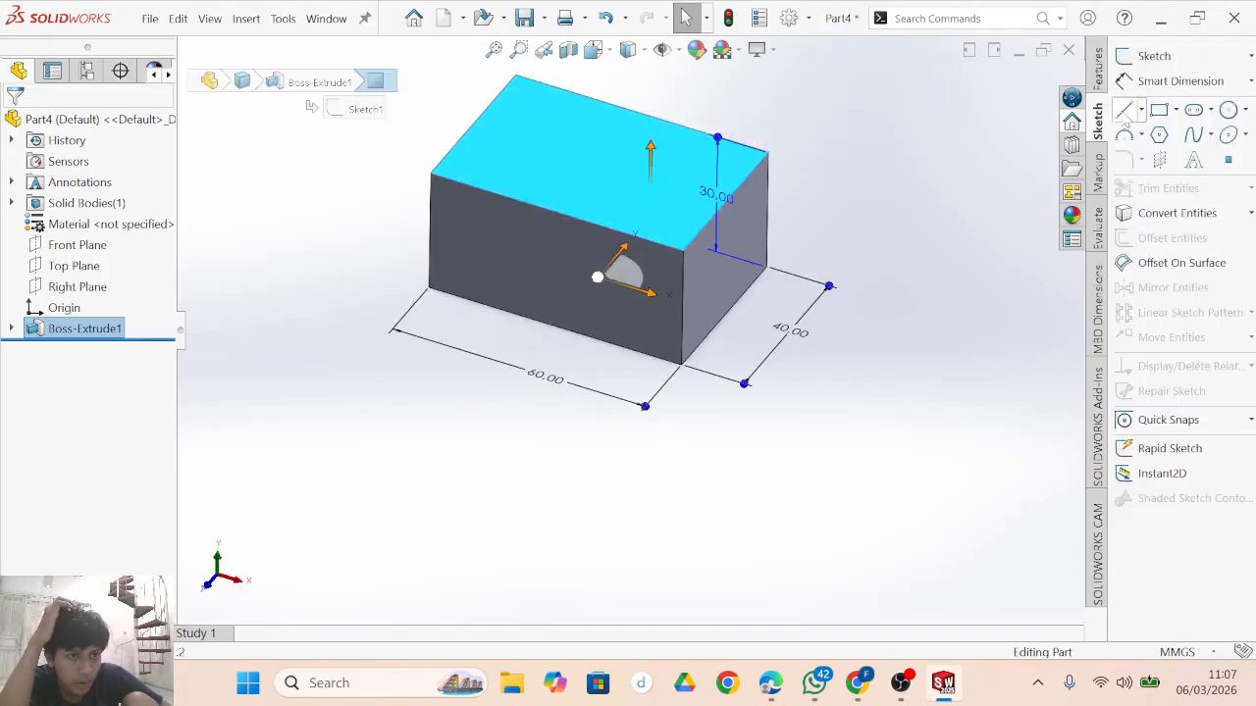
click(1126, 110)
mouse_move(853, 699)
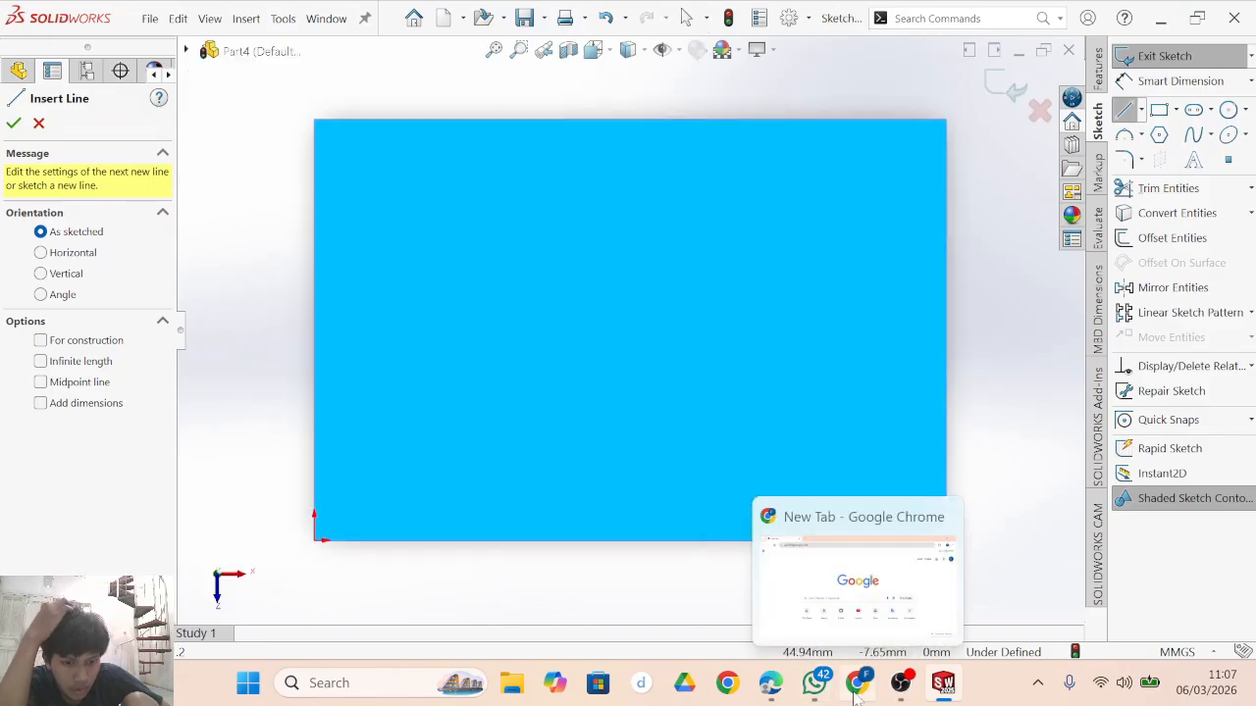
click(770, 683)
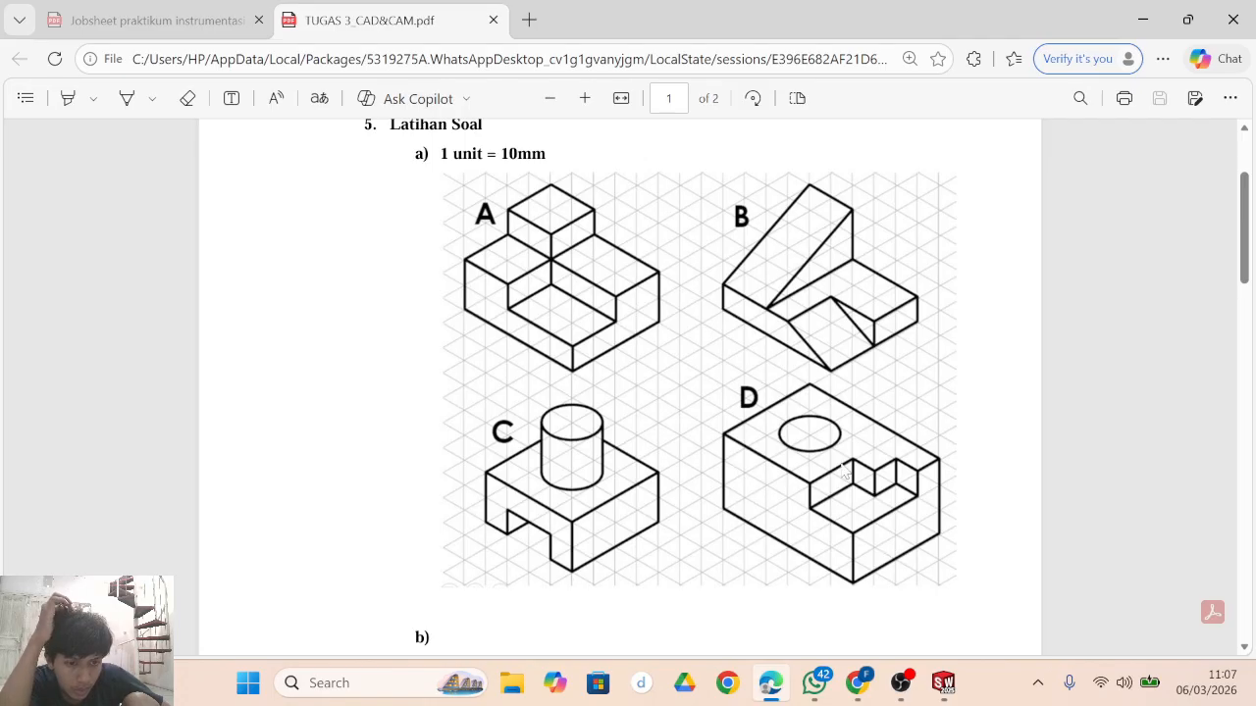
click(943, 684)
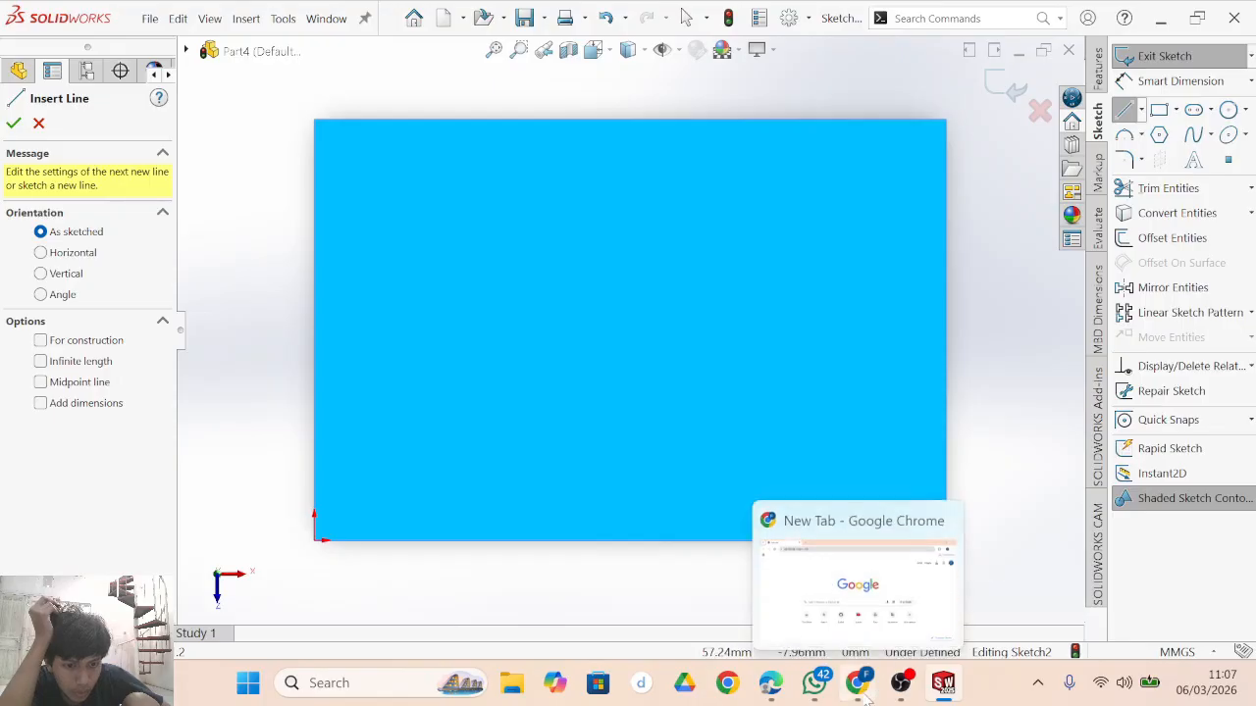
click(883, 567)
click(943, 683)
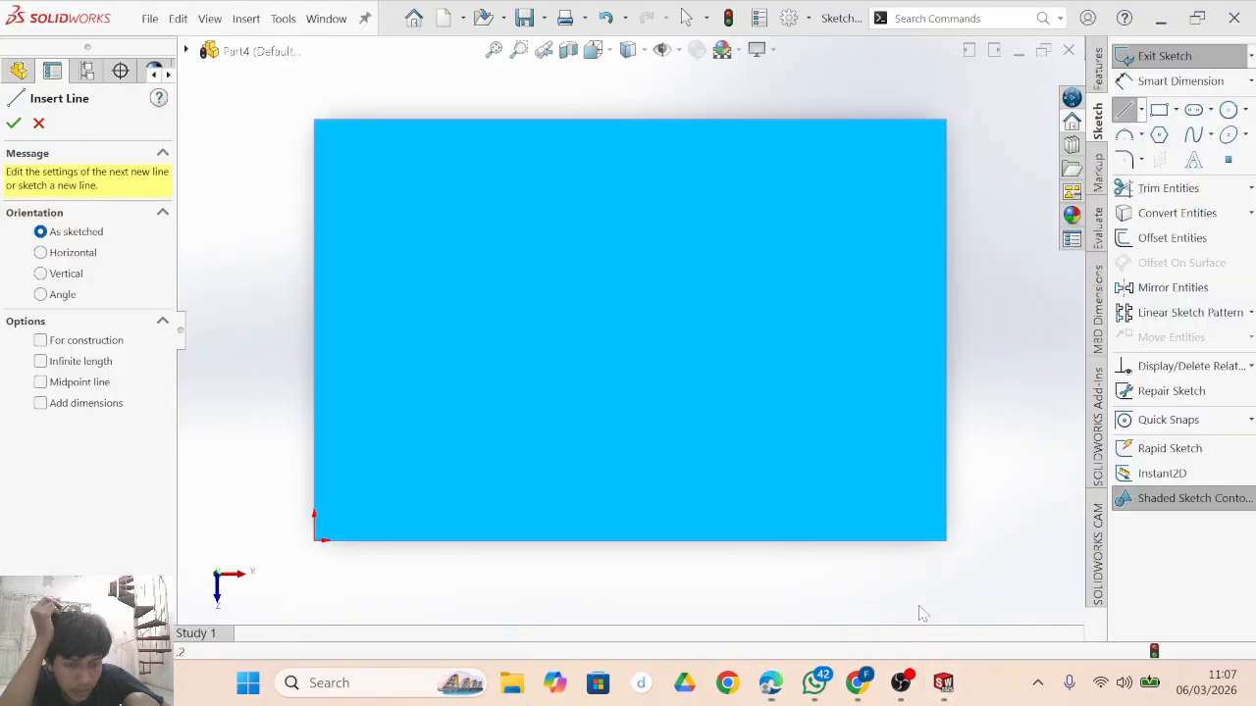
Draw a closed stepped profile from the face's lower-right corner, about 21 mm wide and 30 mm high, with a step about 10.5 mm wide.
click(945, 541)
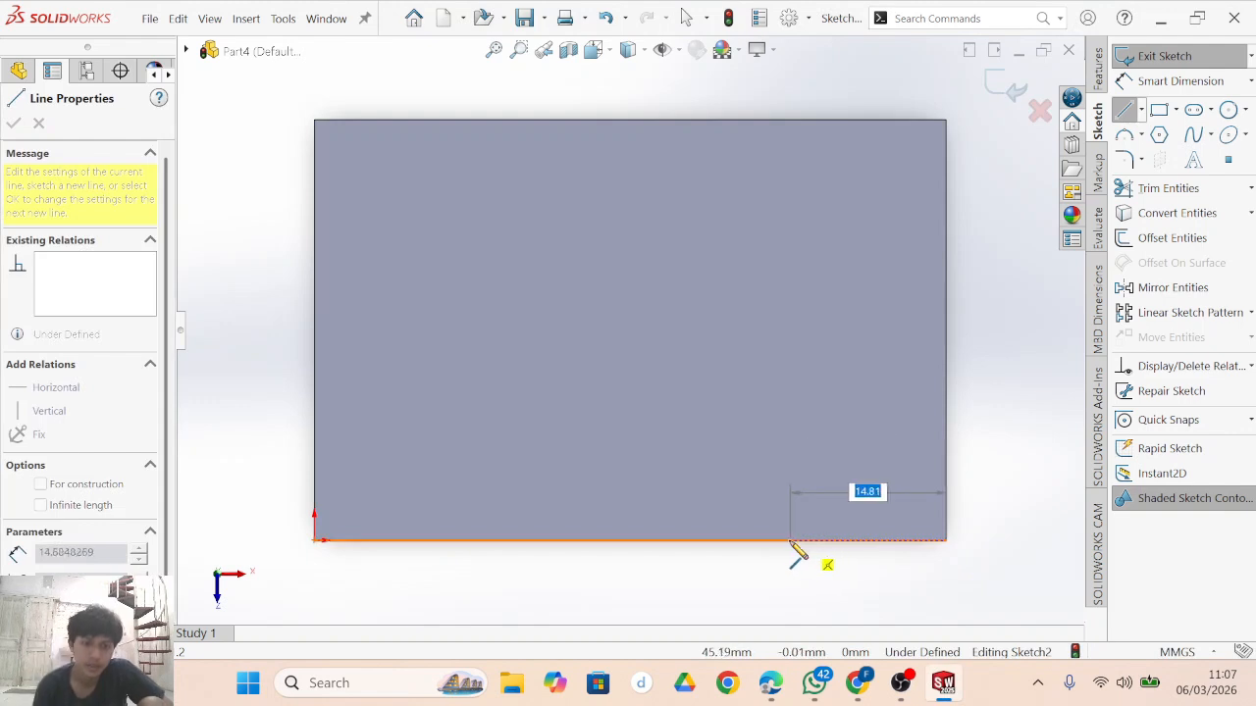
click(725, 541)
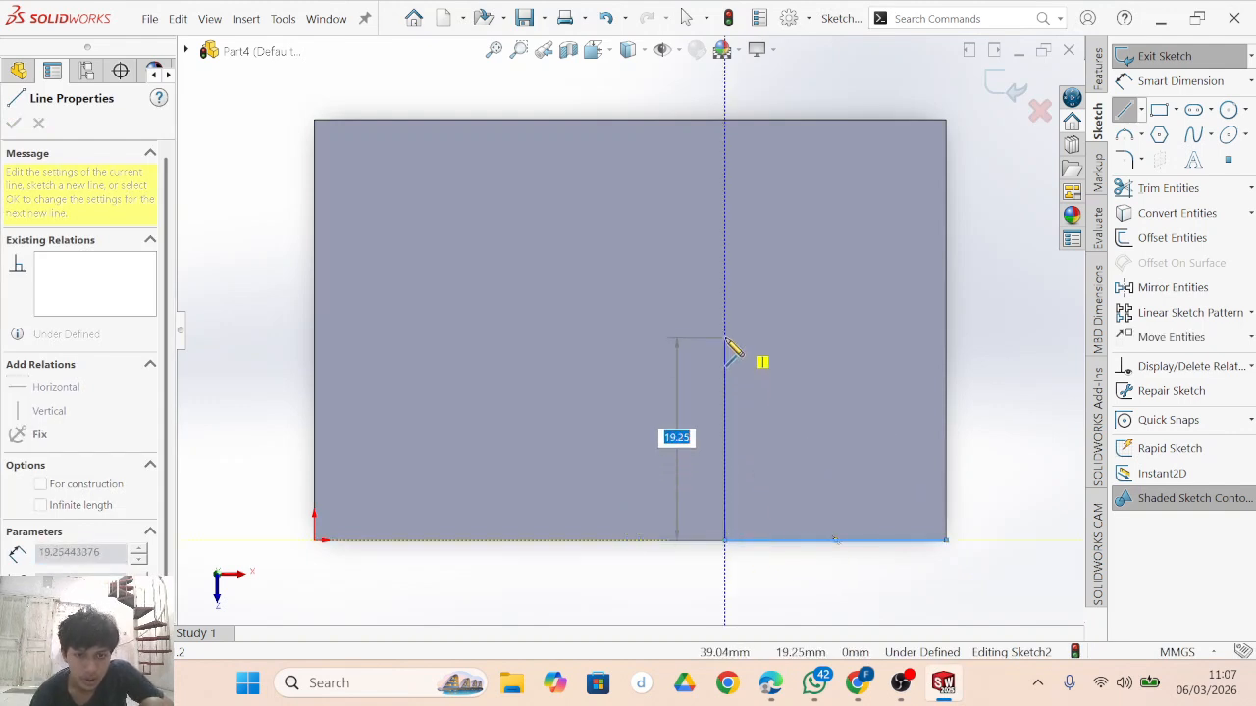
click(726, 328)
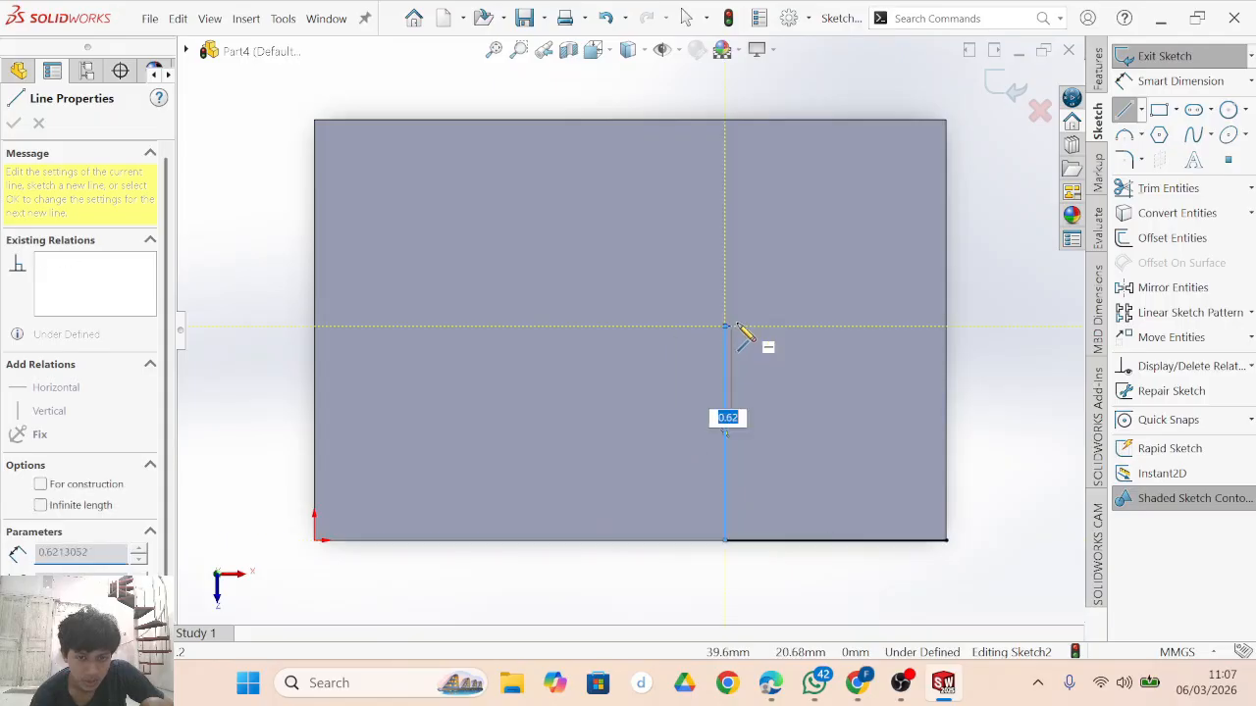
click(835, 327)
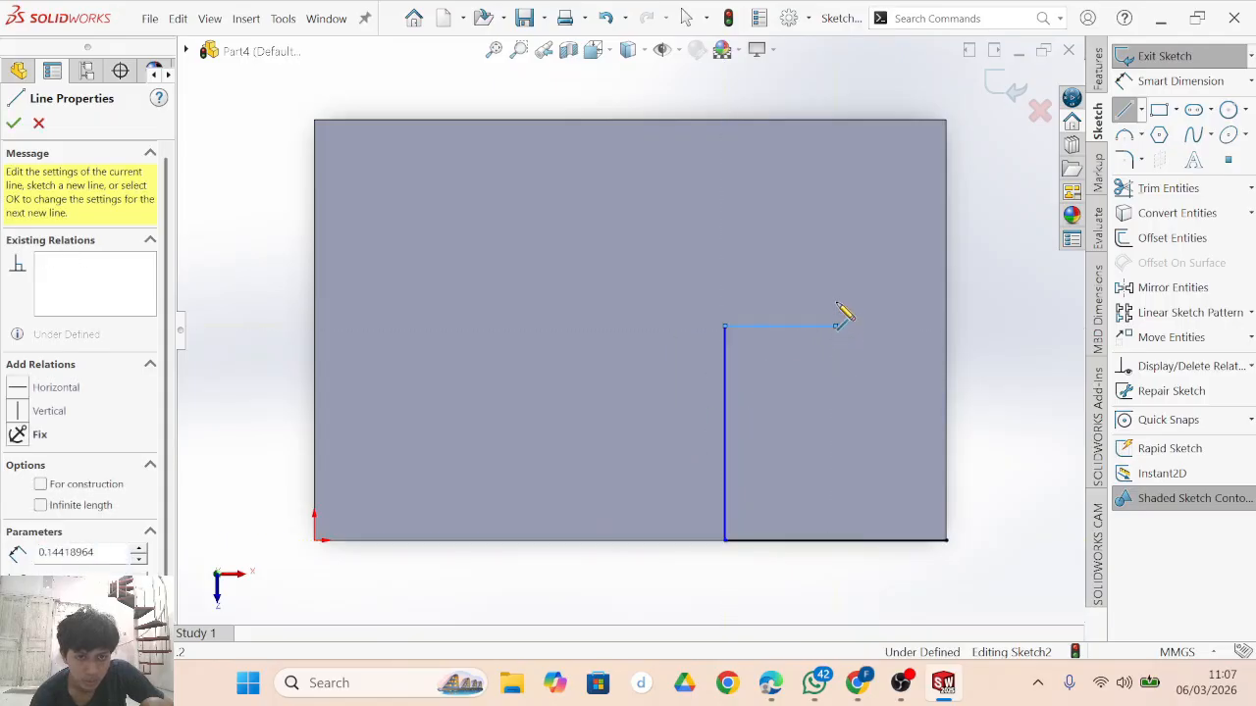
click(835, 220)
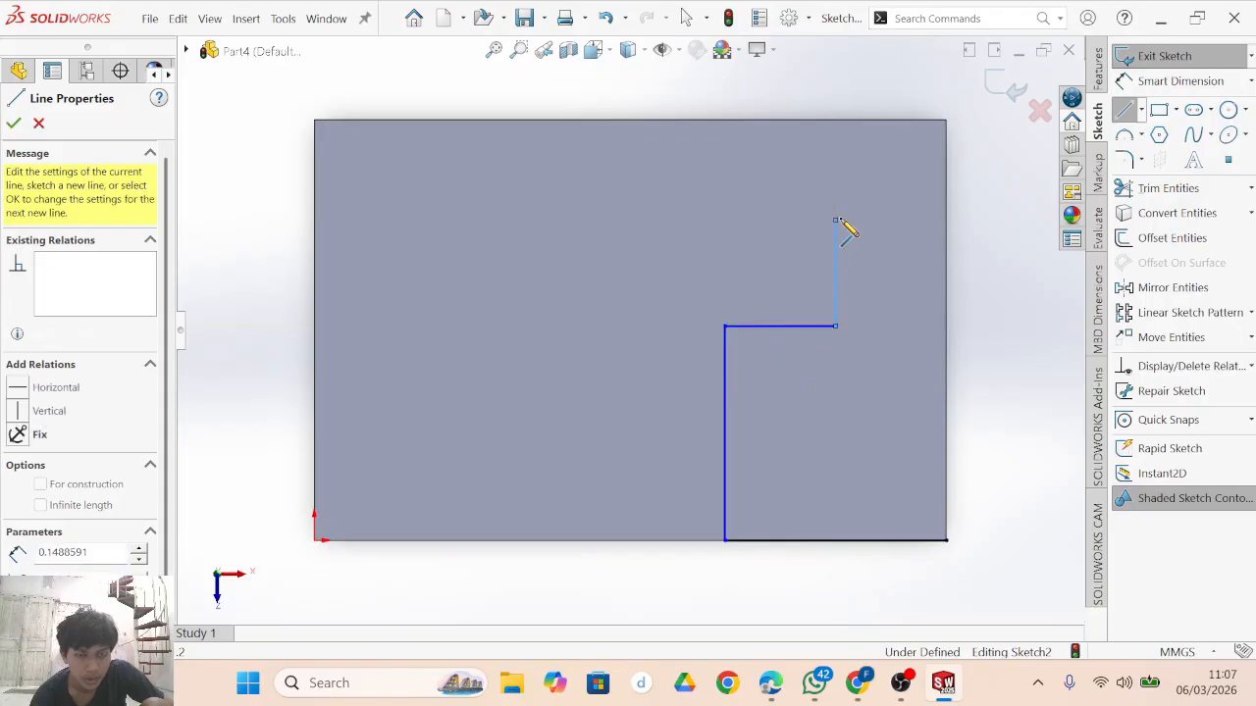
click(947, 220)
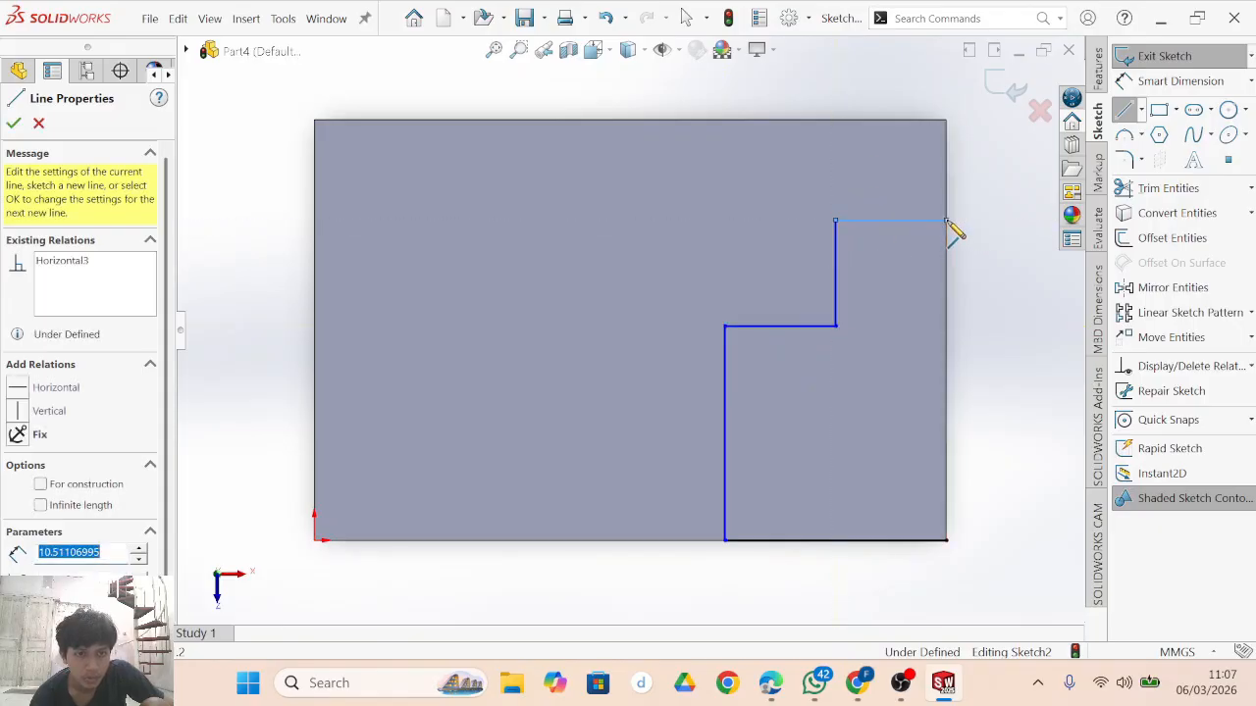
click(947, 540)
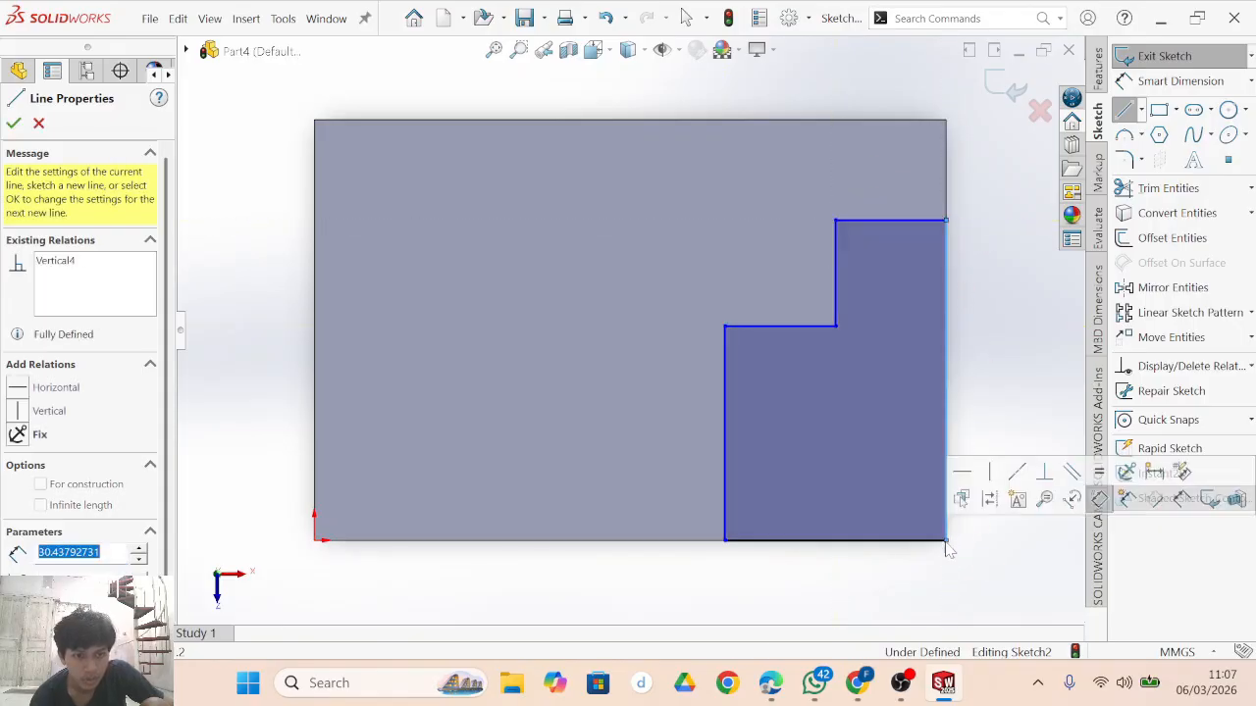
Dimension the stepped profile's right vertical edge at 30 mm and its left vertical edge at 20 mm.
click(1138, 84)
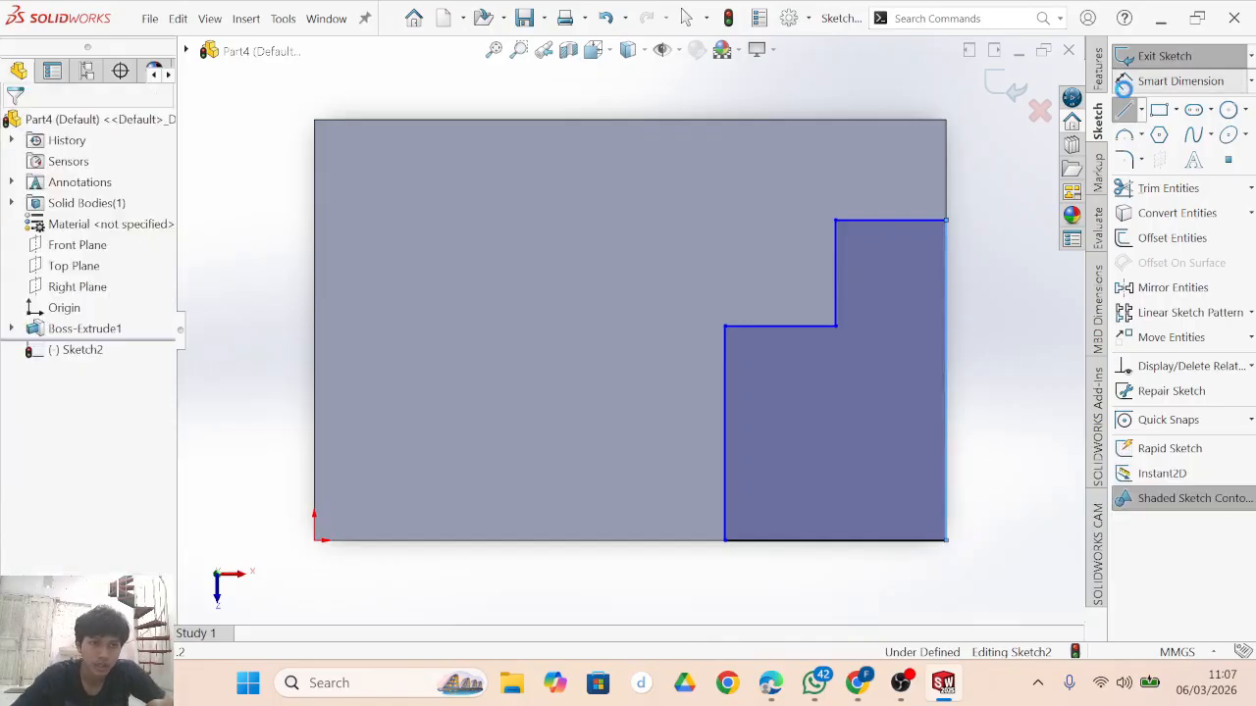
click(951, 351)
click(1007, 369)
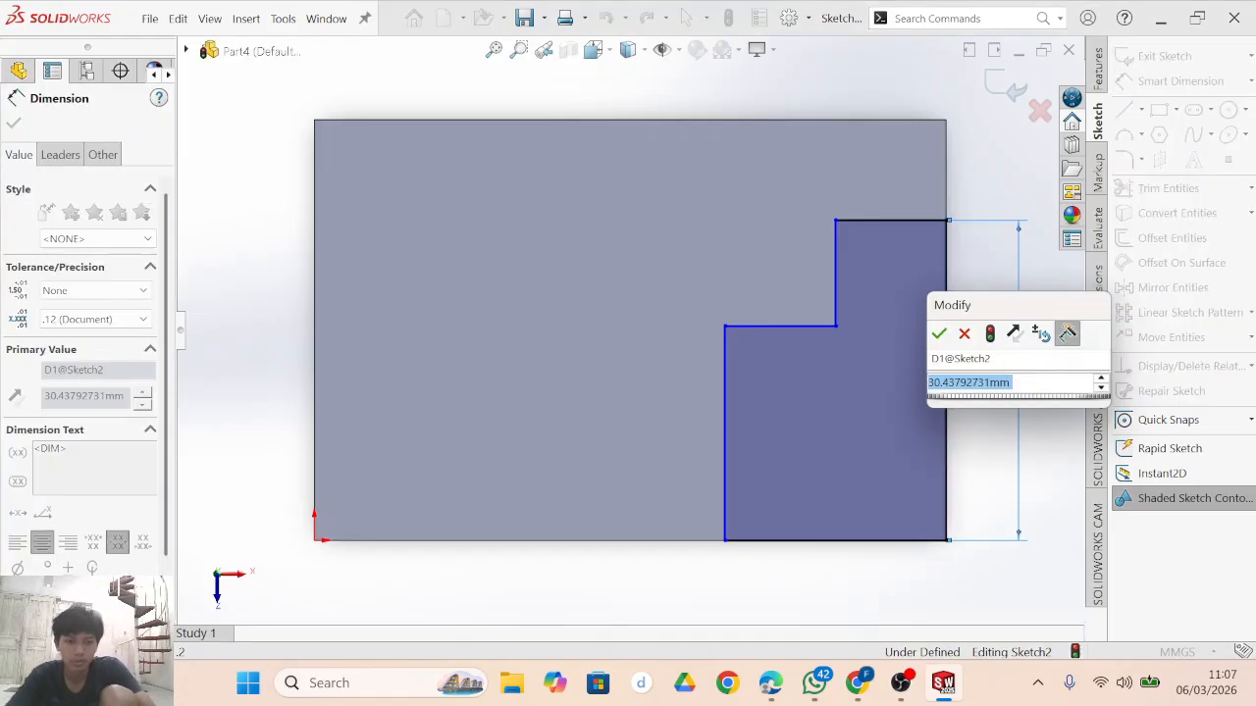
text(30)
key(Return)
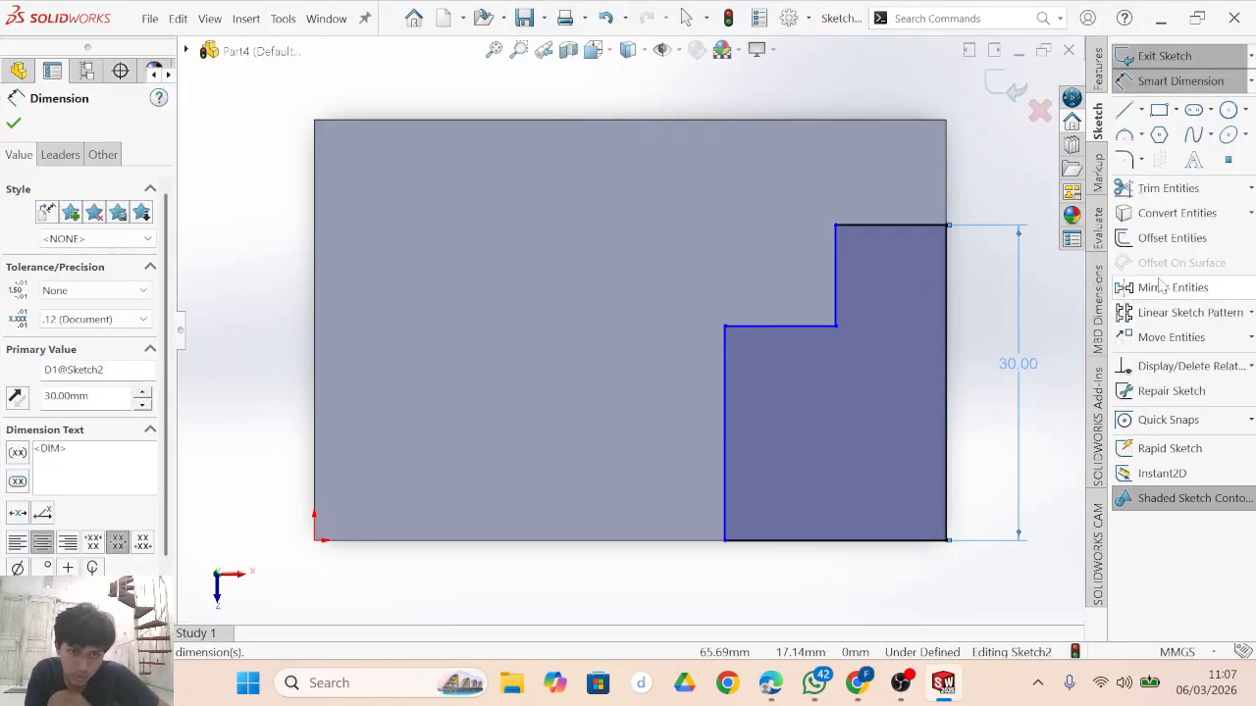
click(709, 427)
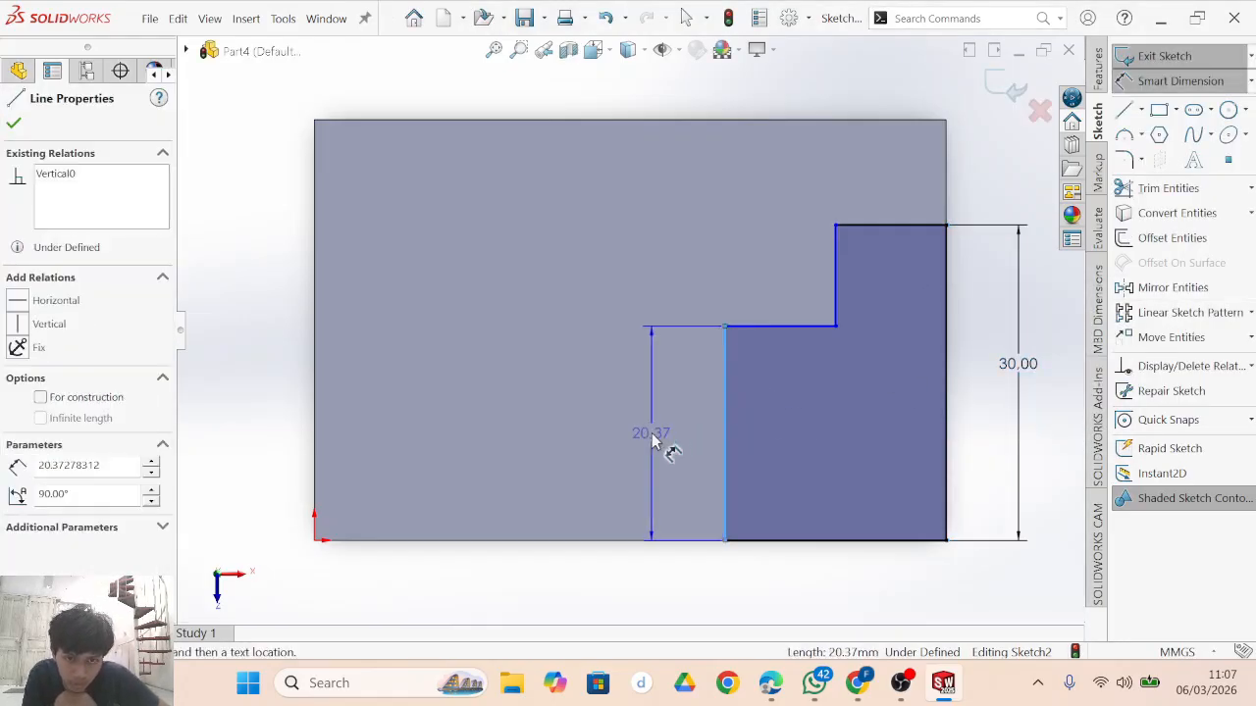
click(654, 441)
text(20)
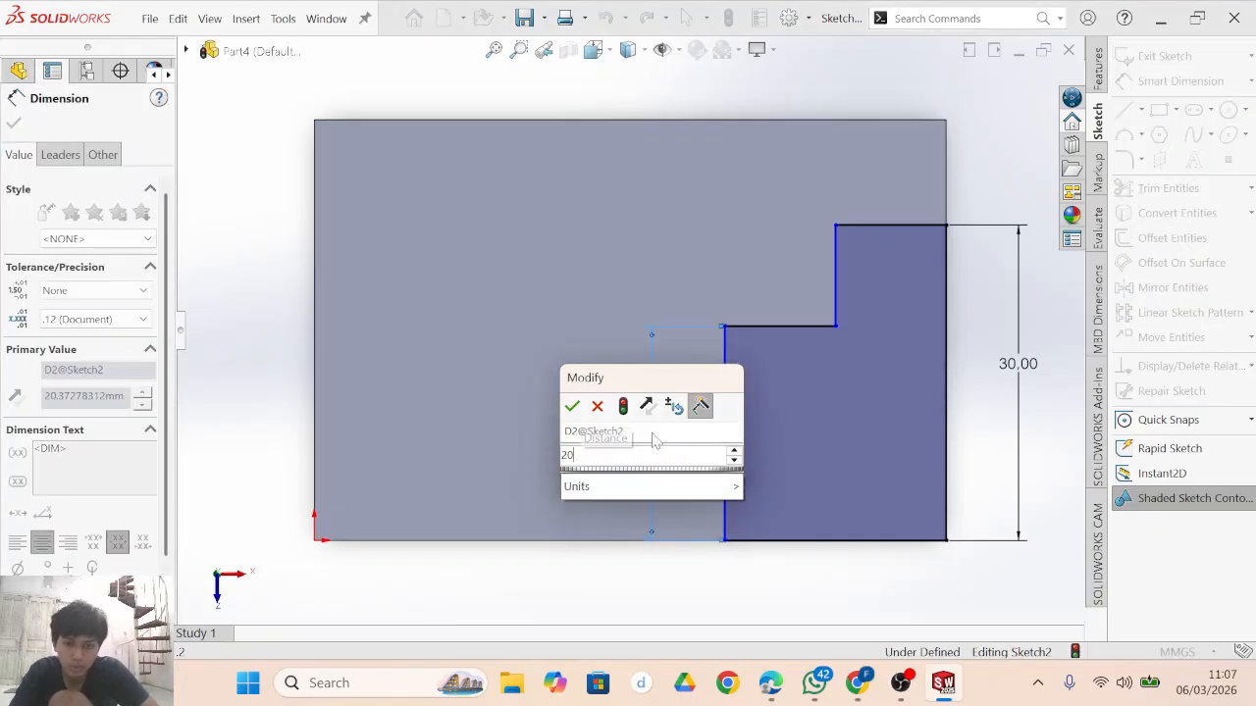
key(Return)
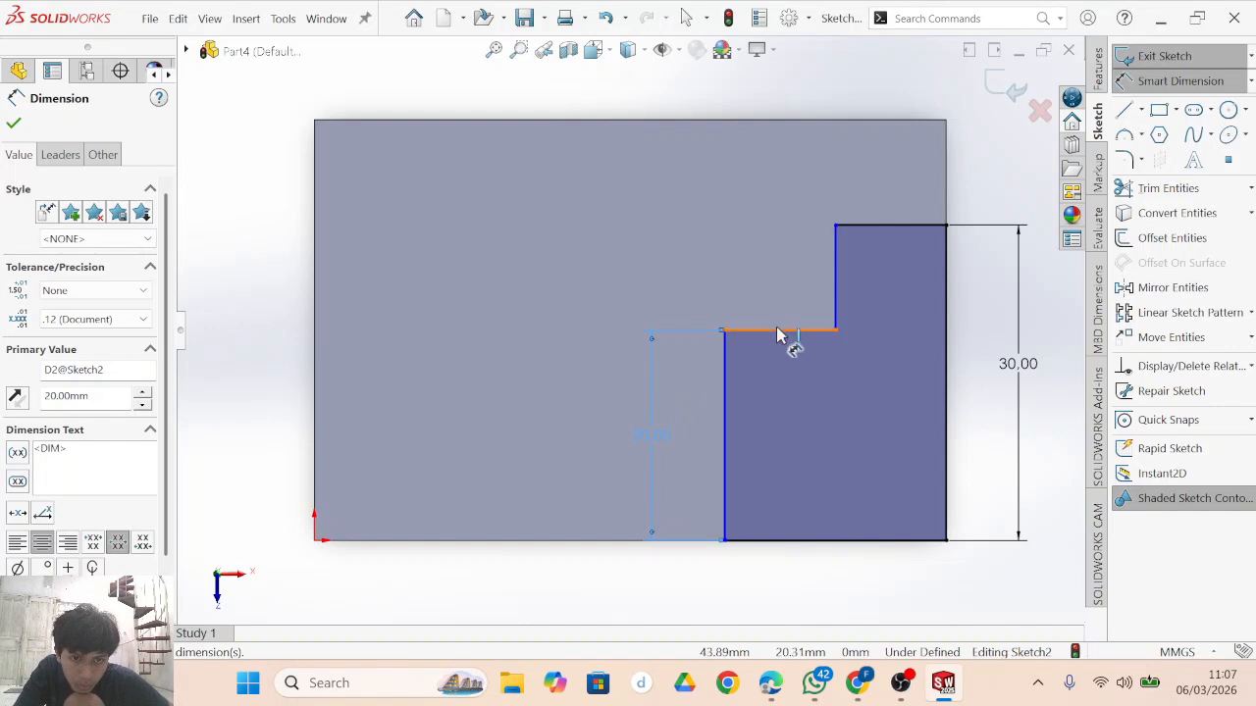
Dimension the profile's middle horizontal step at 10 mm and its bottom edge at 20 mm.
click(778, 312)
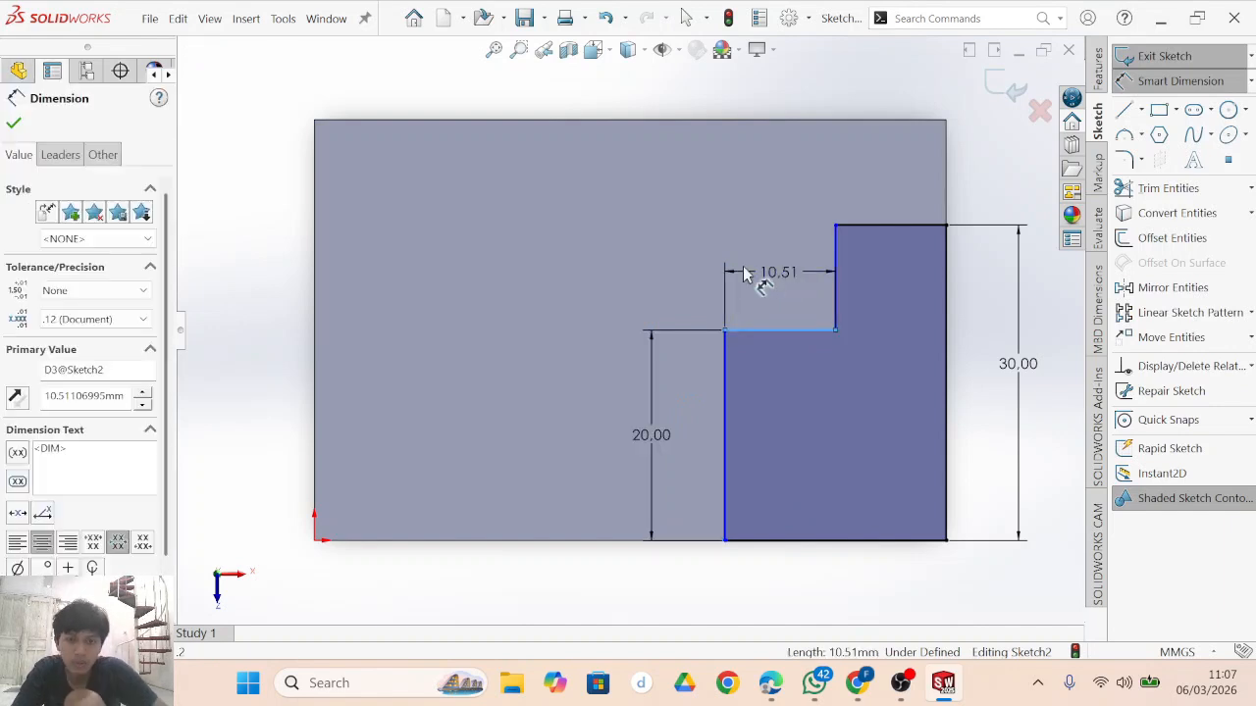
click(756, 281)
text(10)
key(Return)
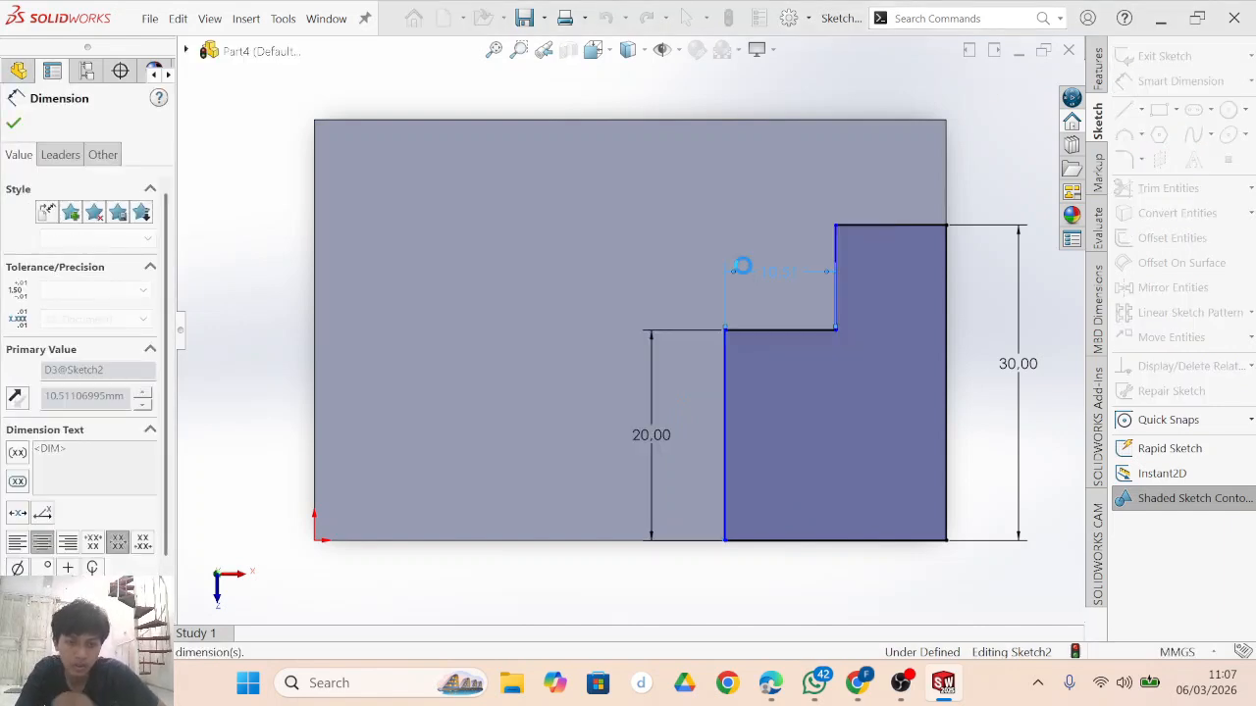
click(816, 541)
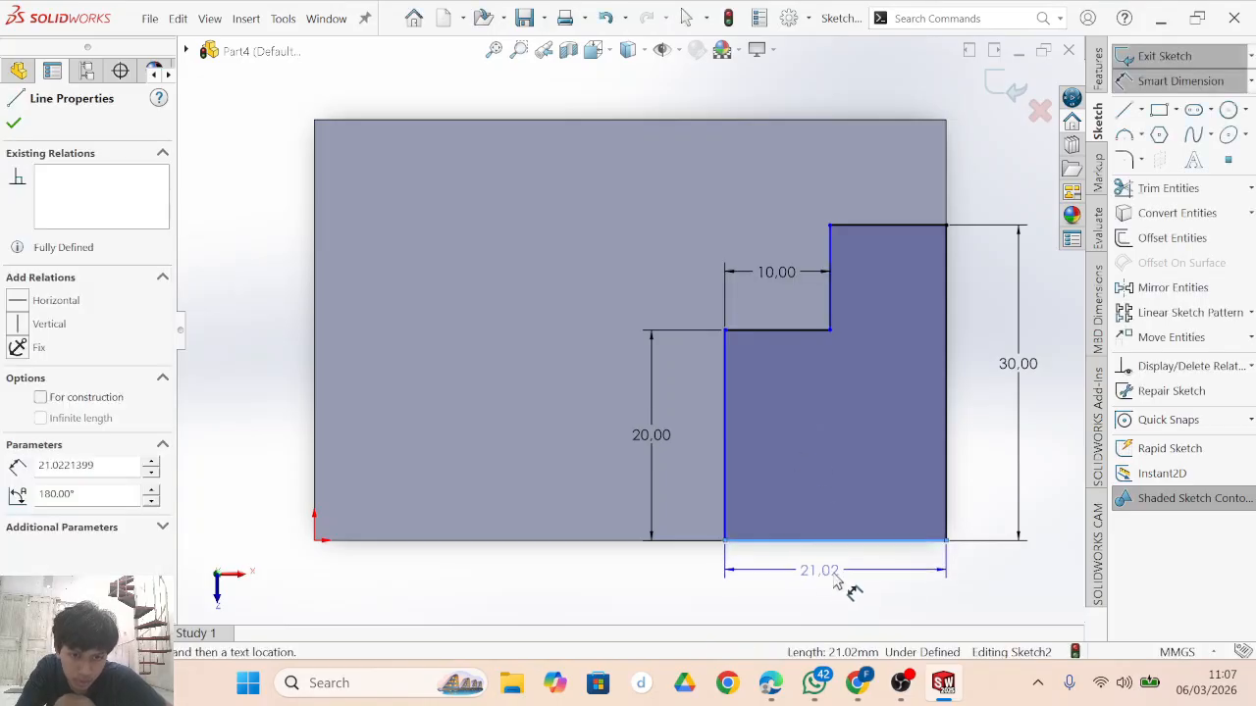
click(842, 577)
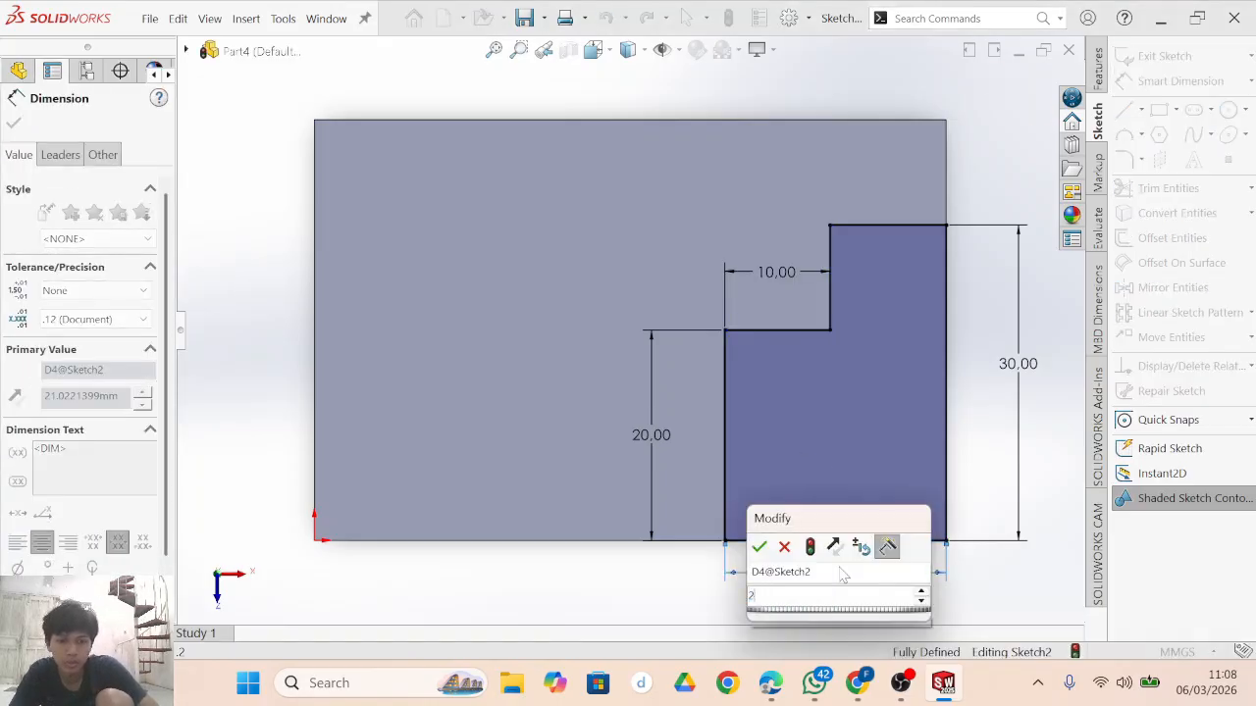
key(Return)
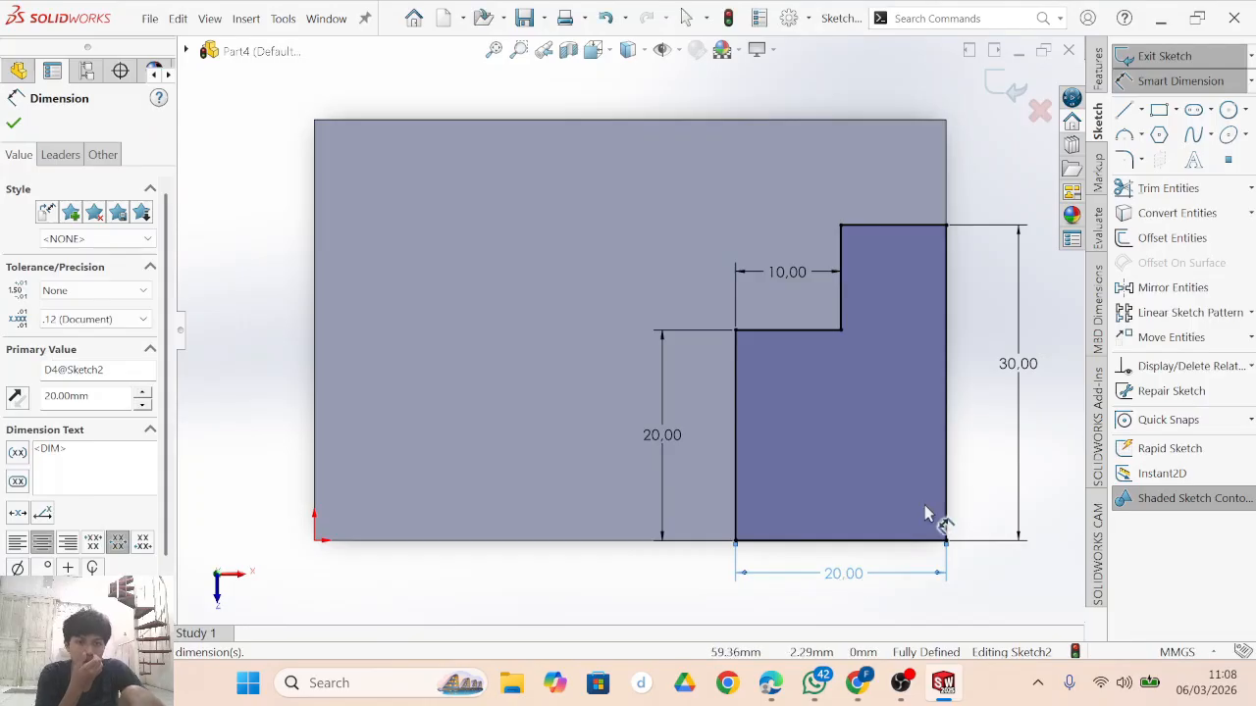
Cut-extrude the stepped profile into the block with a Blind depth of 10 mm.
click(1098, 71)
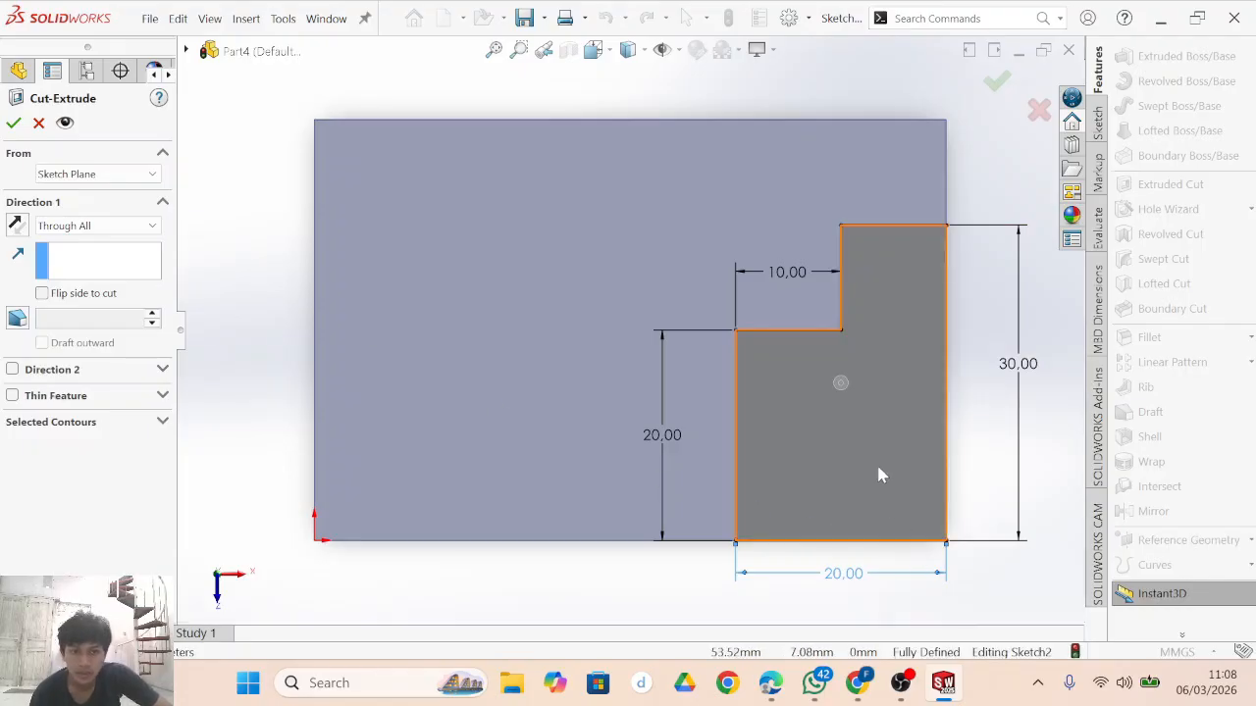
middle_drag(828, 620, 769, 530)
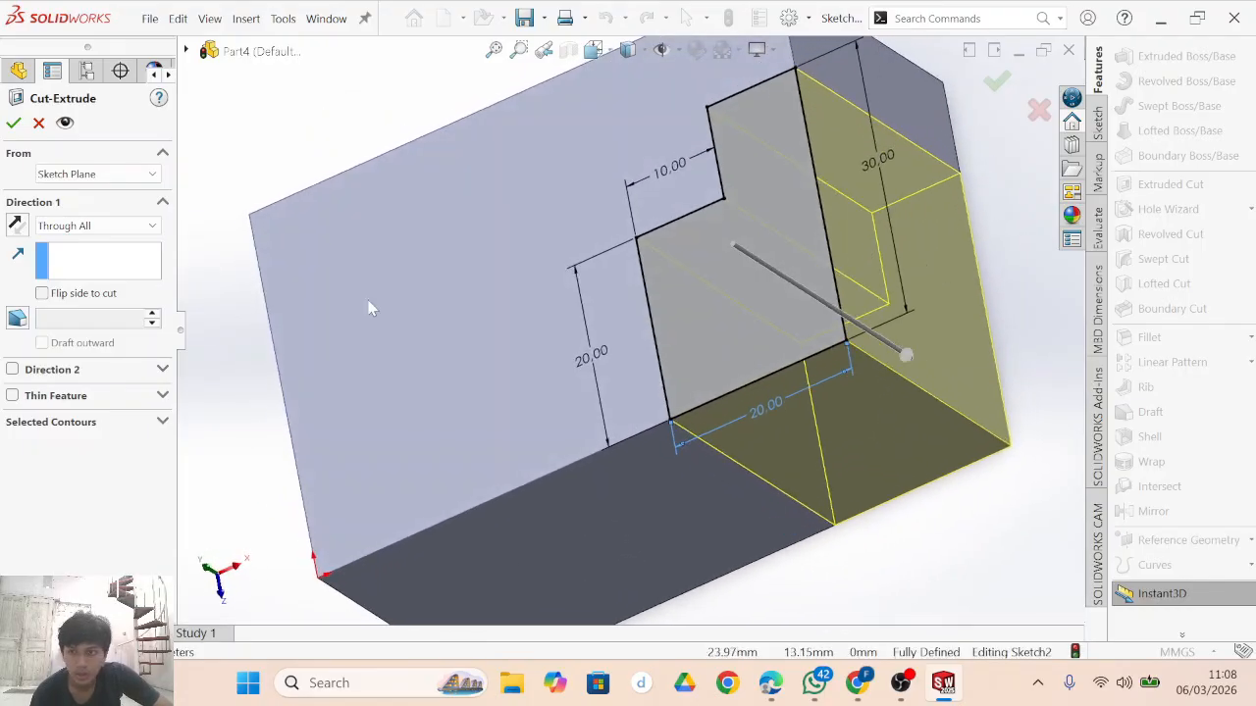
click(88, 226)
click(102, 244)
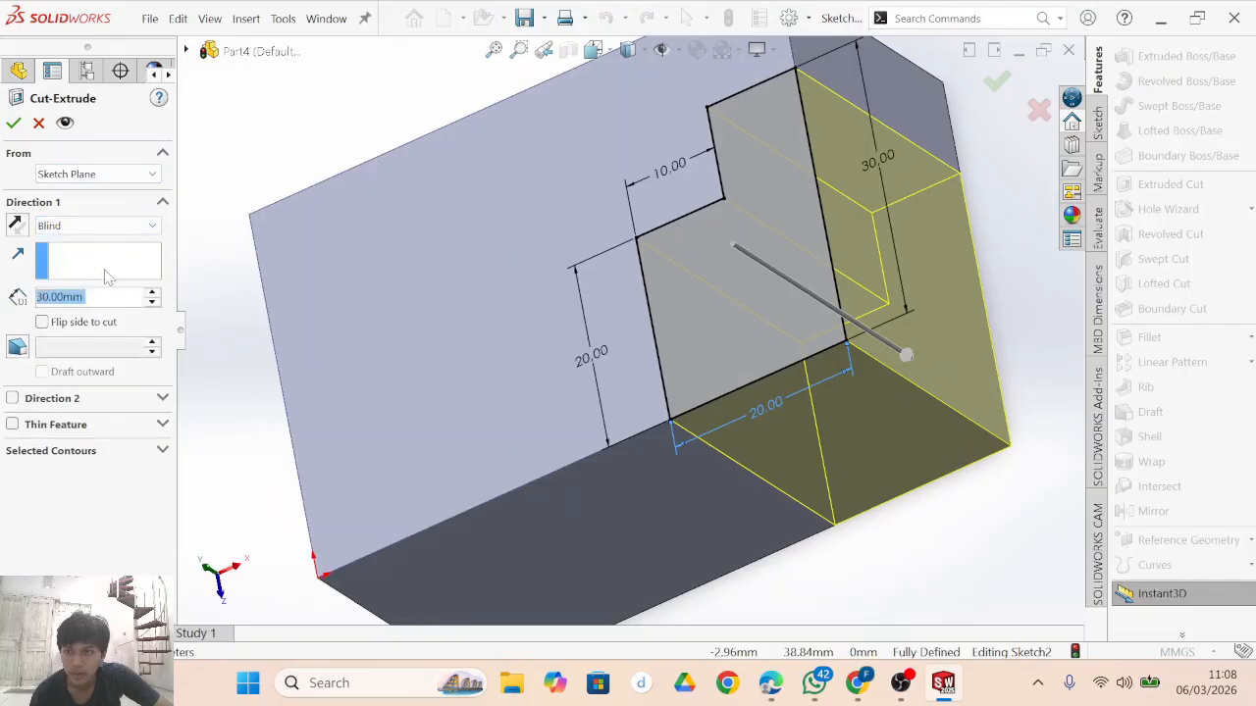
text(10)
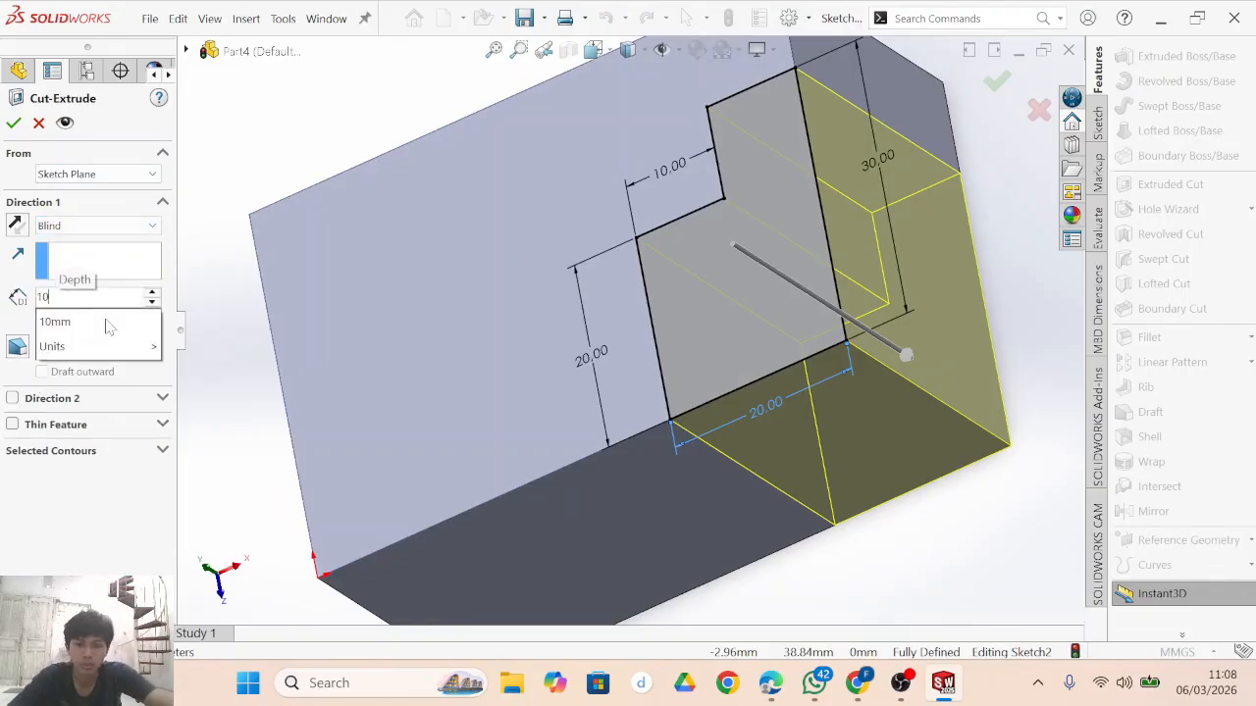
click(106, 322)
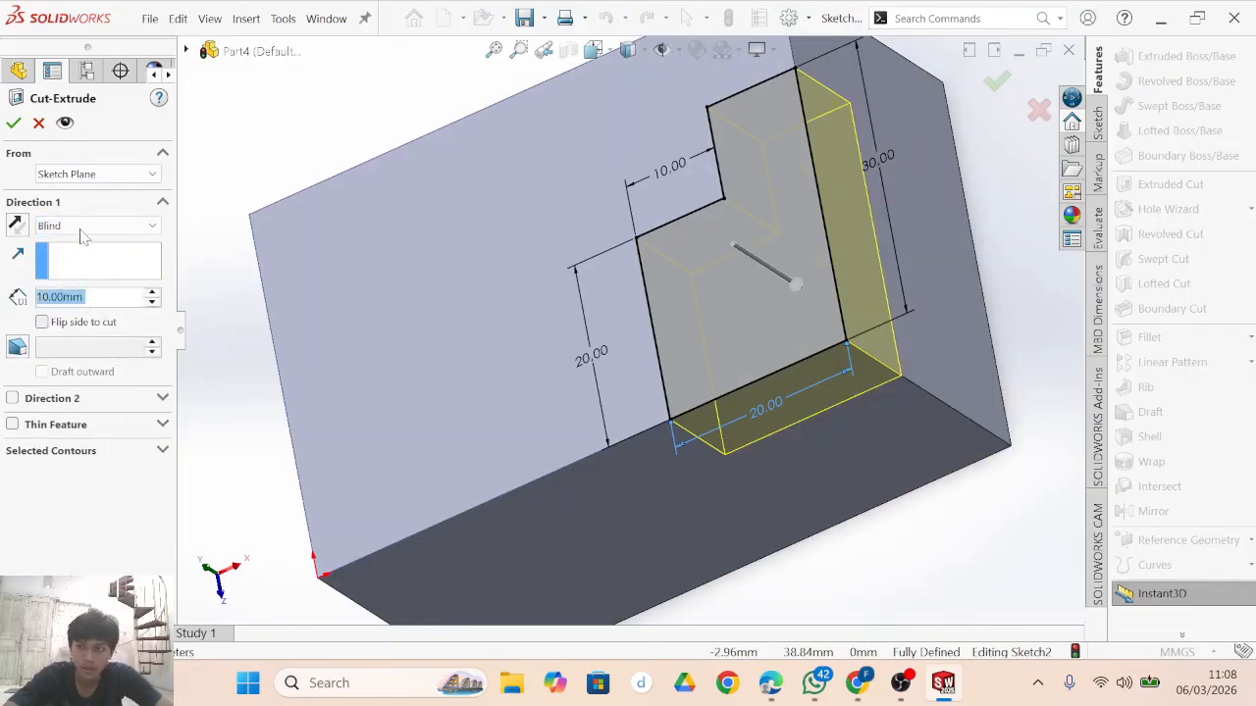
click(20, 129)
Inspect the stepped cutout on the block and check the round hole of shape D in the assignment PDF.
scroll(906, 522, up, 1)
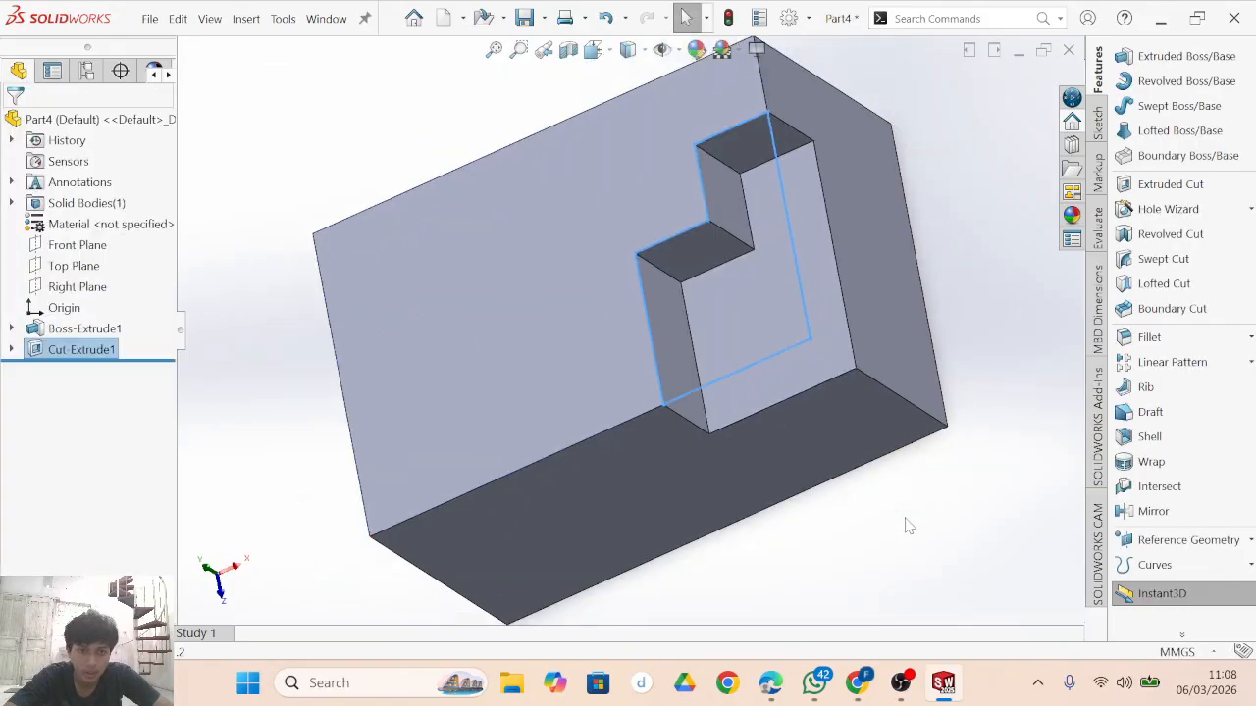
scroll(906, 520, down, 1)
click(854, 562)
middle_drag(610, 500, 639, 546)
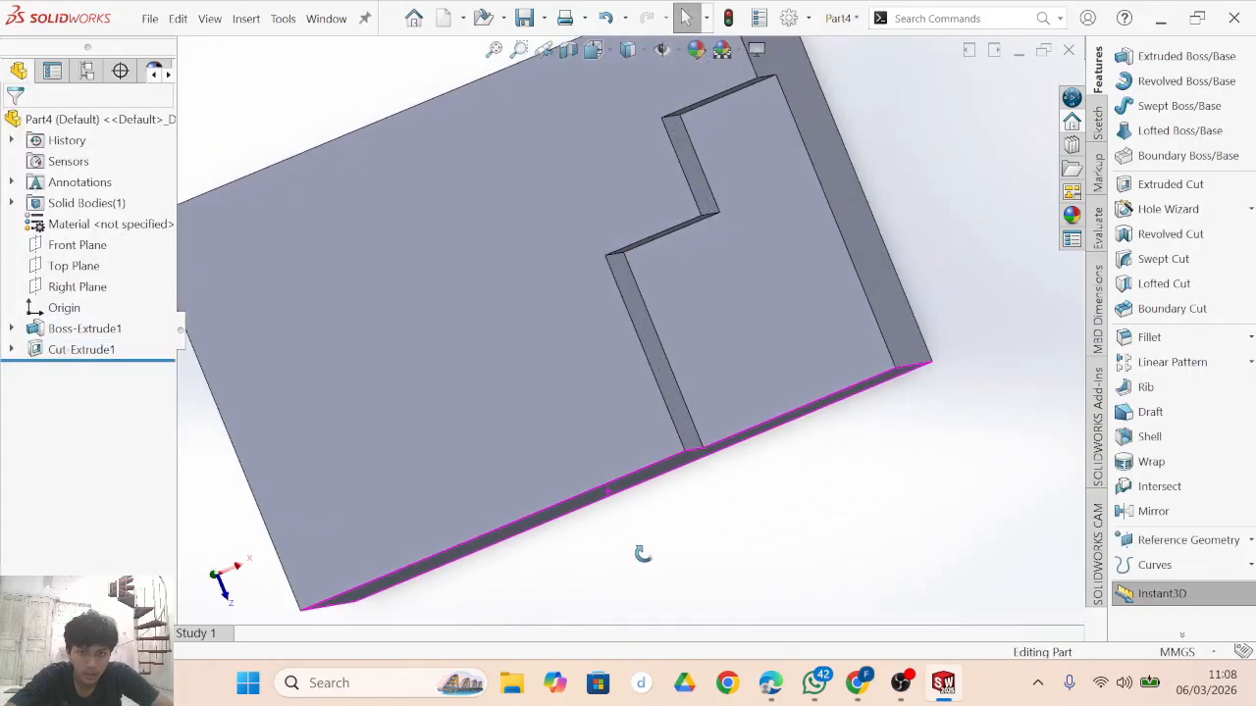
click(775, 686)
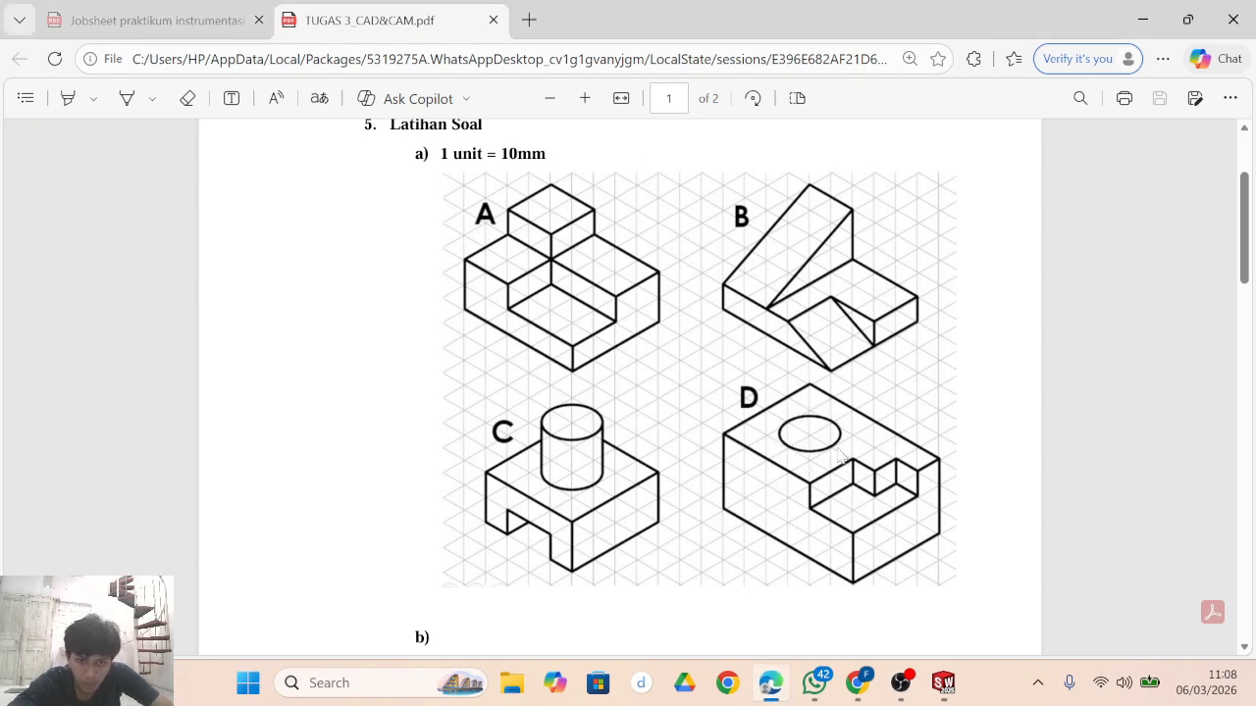
click(944, 684)
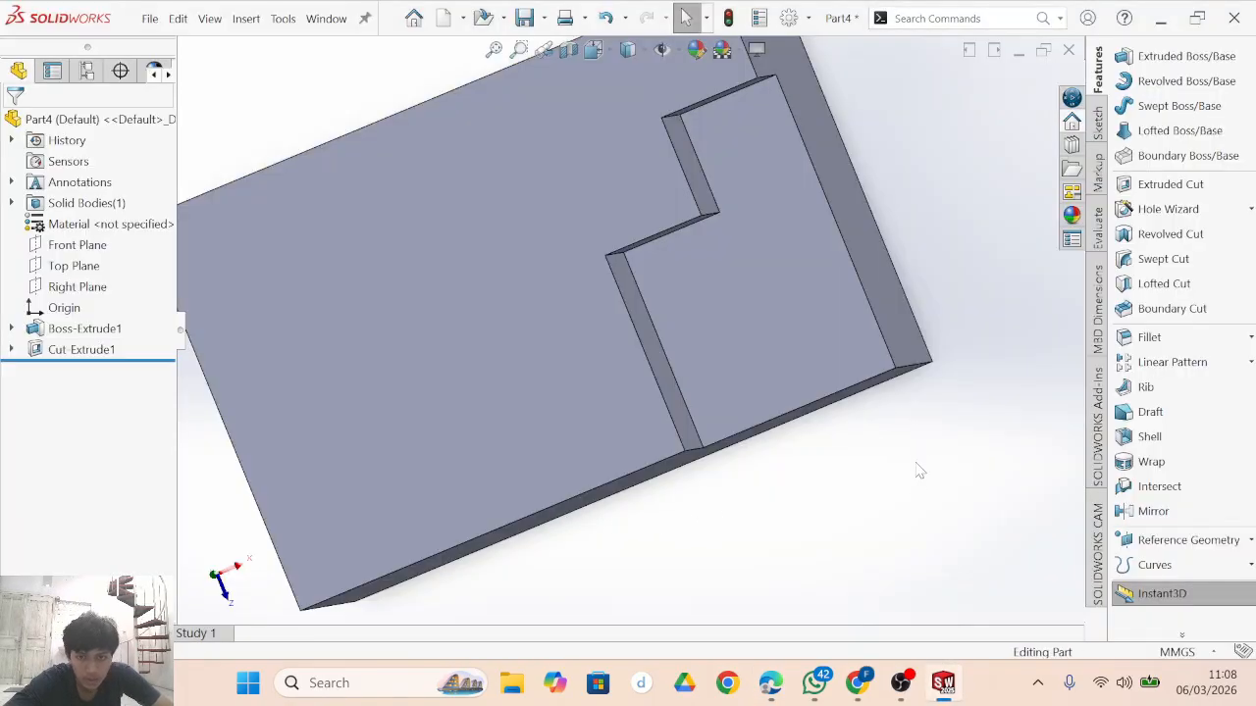
middle_drag(916, 471, 710, 324)
scroll(633, 414, down, 5)
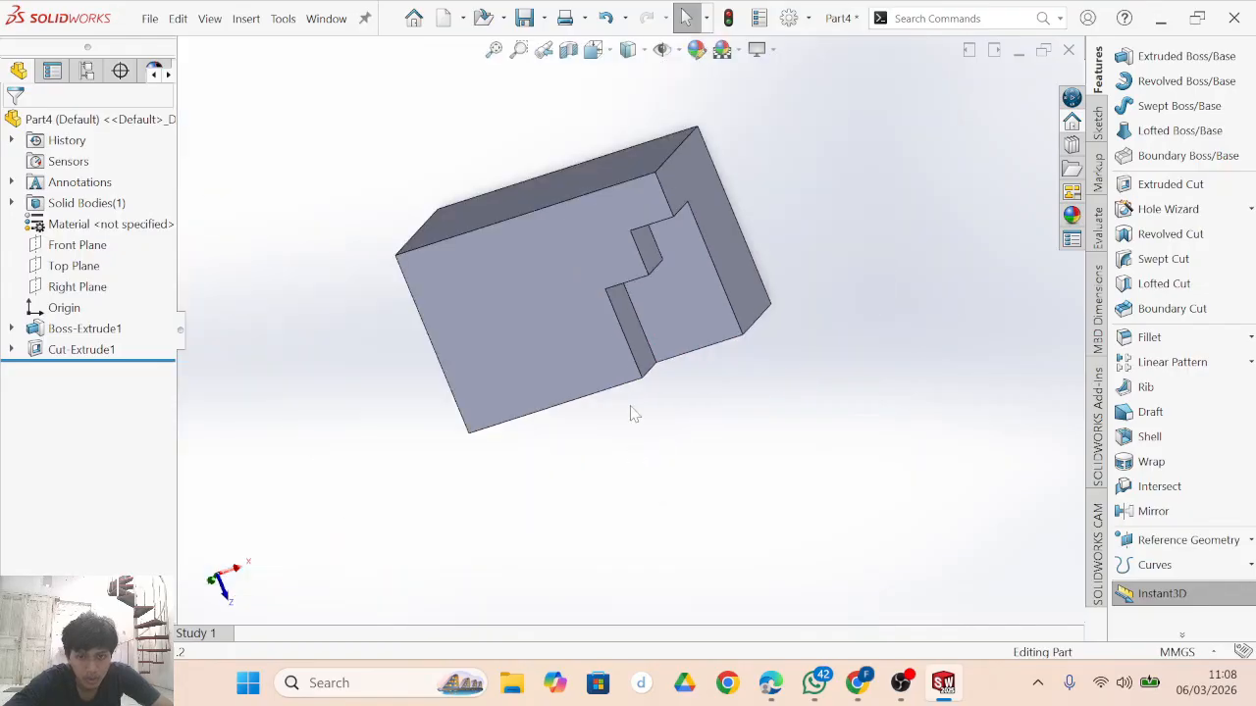
Sketch a vertical centerline across the face with the stepped cutout, 20 mm from the edge opposite the cutout.
click(559, 329)
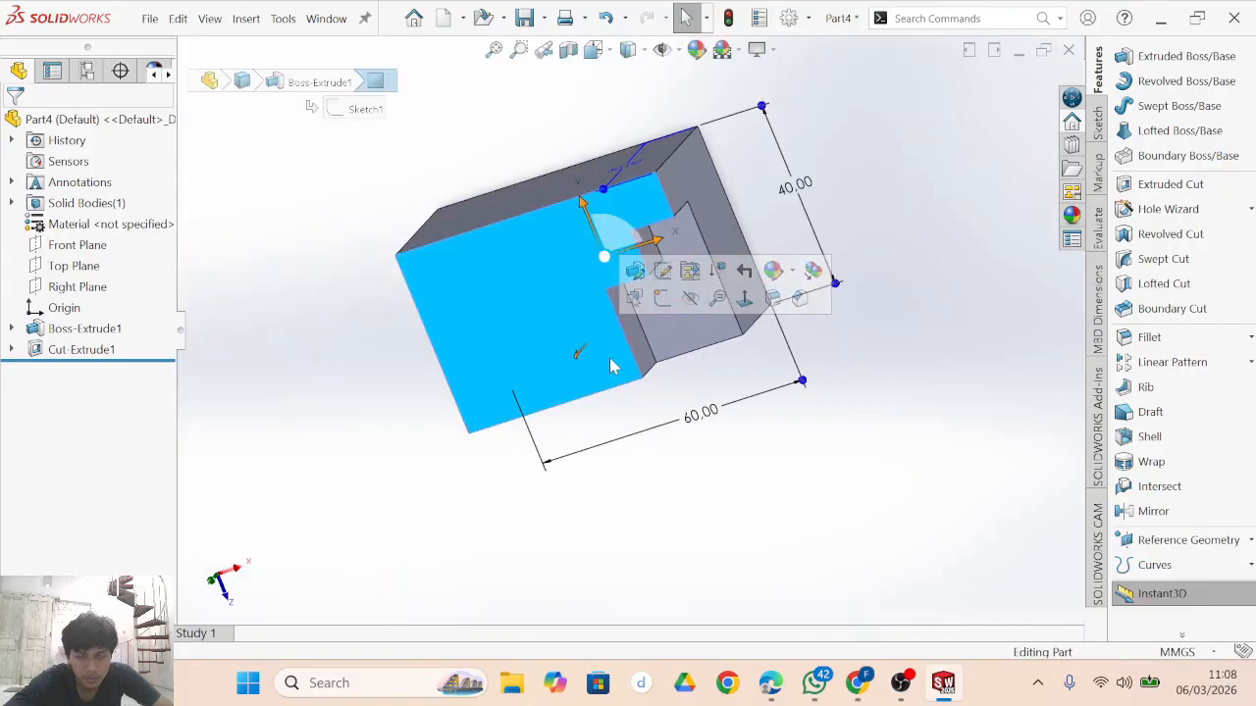
click(1097, 123)
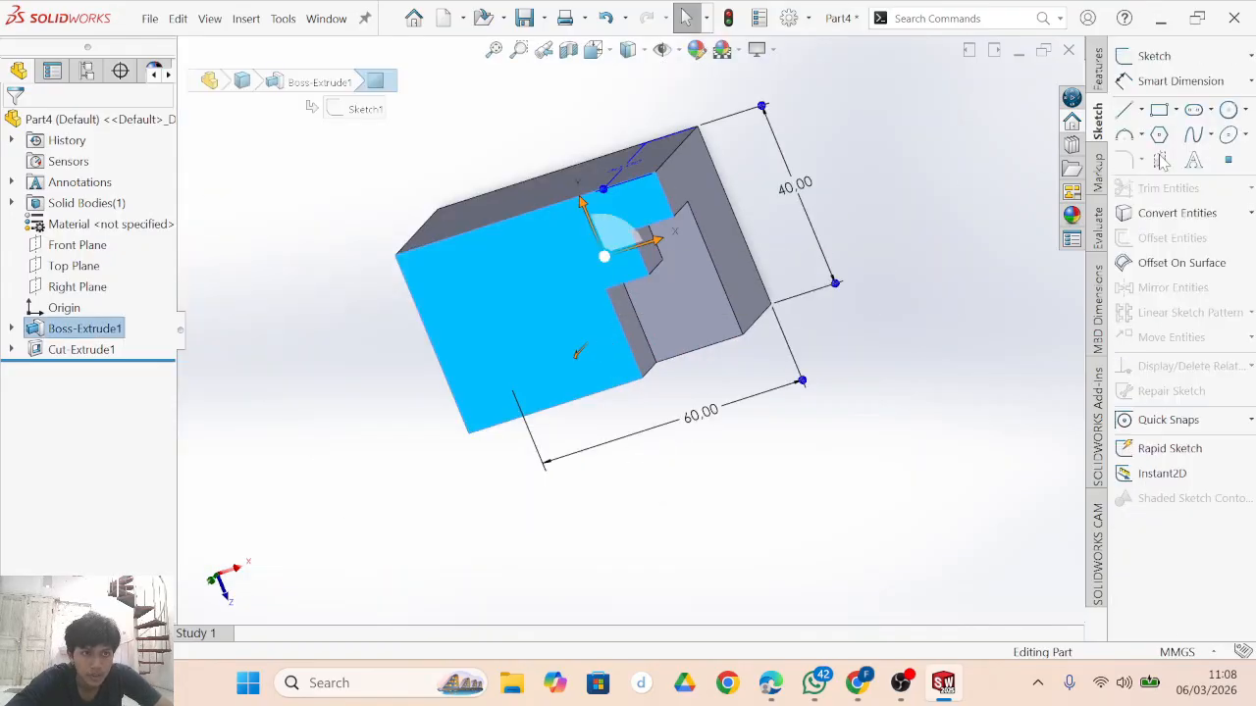
click(1125, 114)
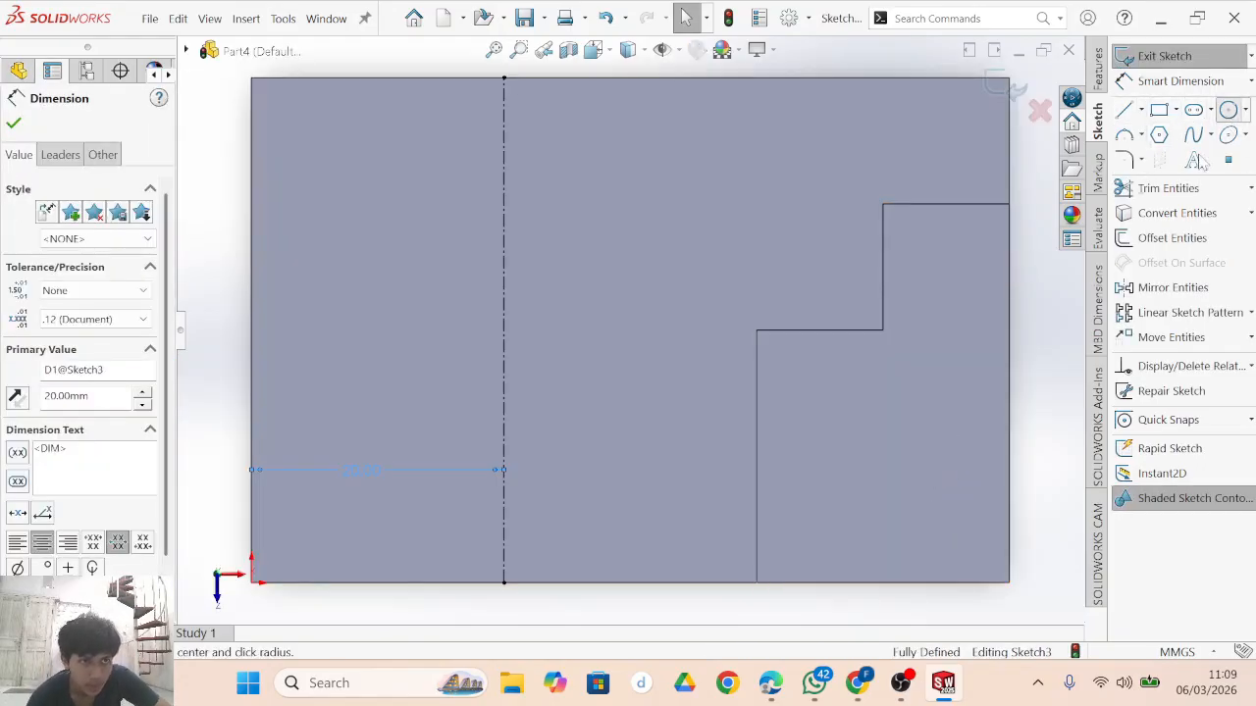
Draw a circle about 21 mm in diameter centred on the midpoint of the centerline.
click(1227, 111)
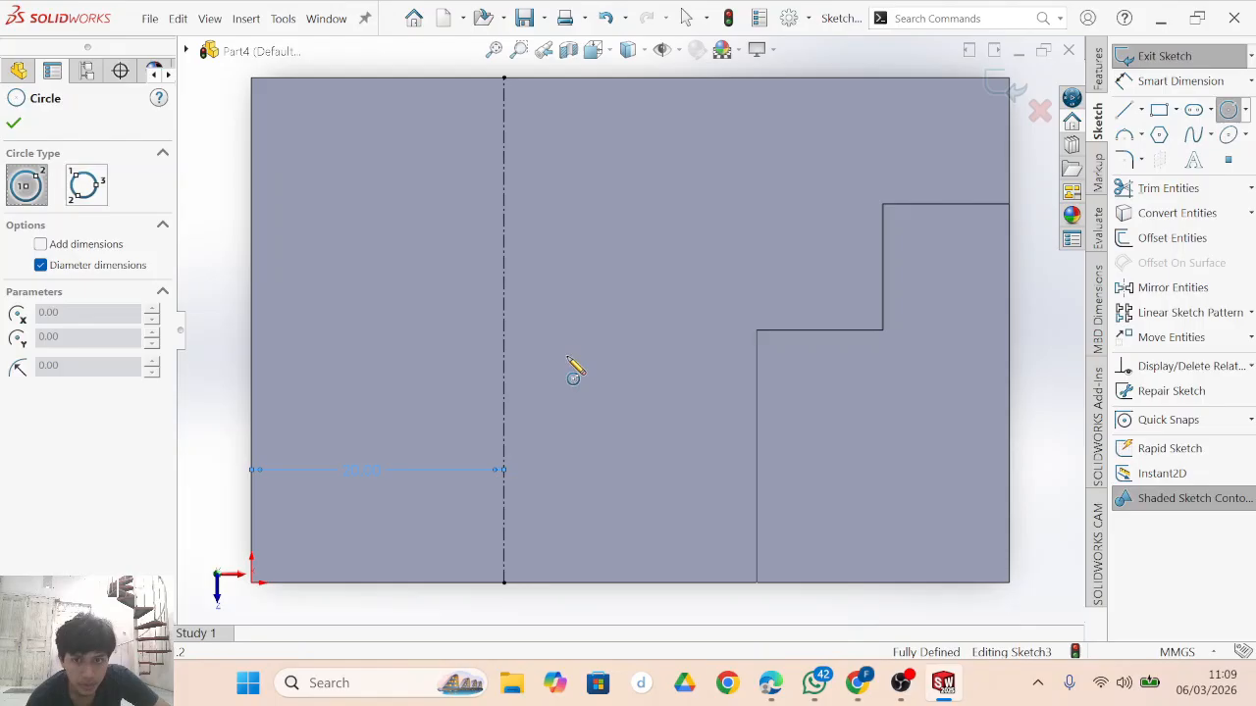
click(503, 331)
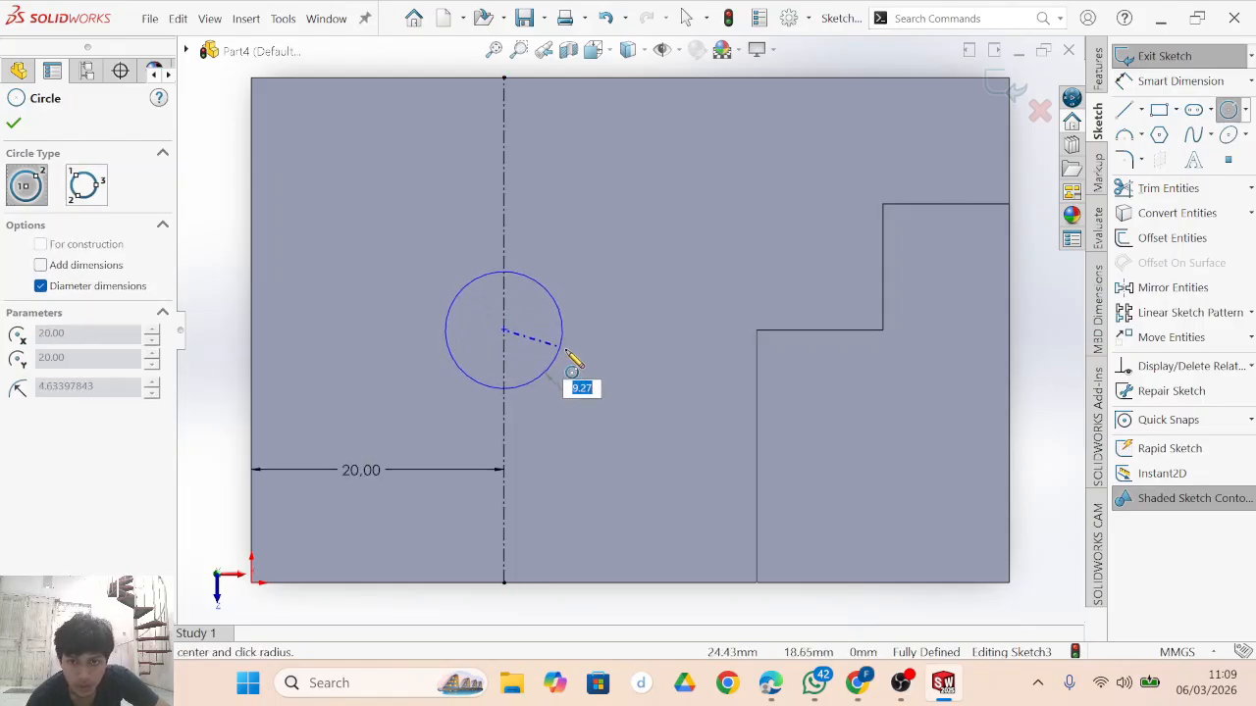
click(632, 382)
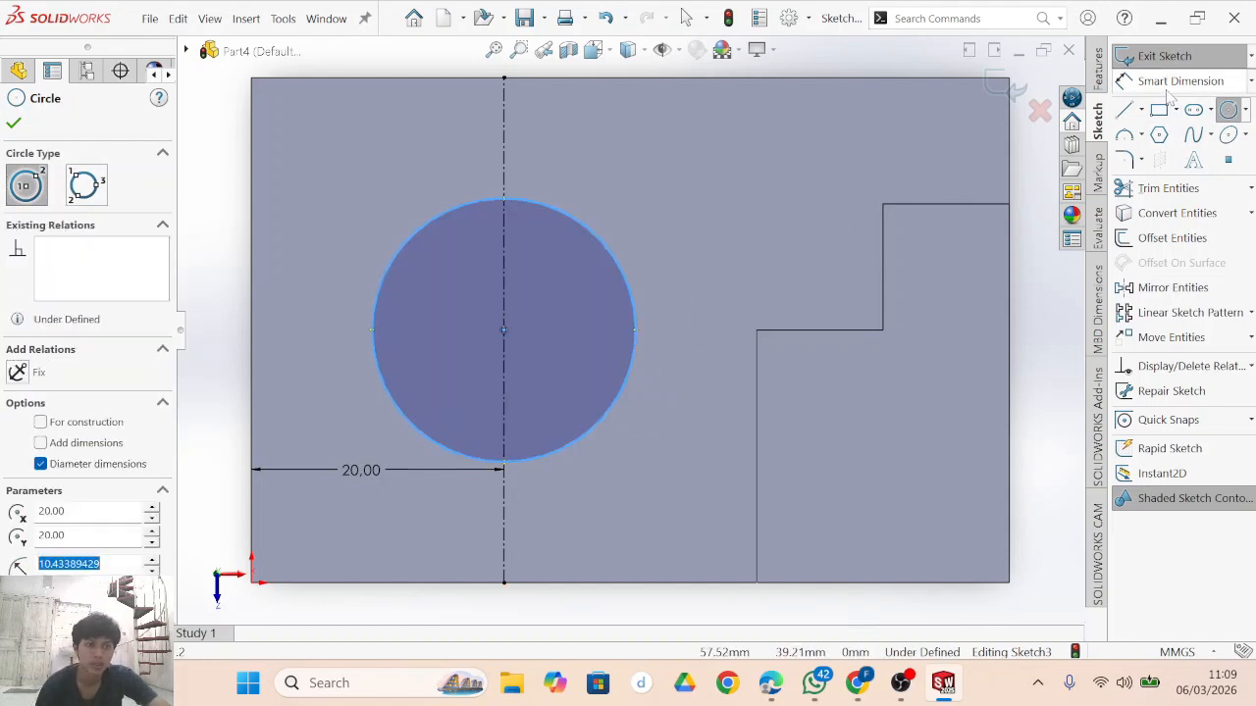
key(Escape)
Dimension the circle's diameter at 20 mm.
click(638, 332)
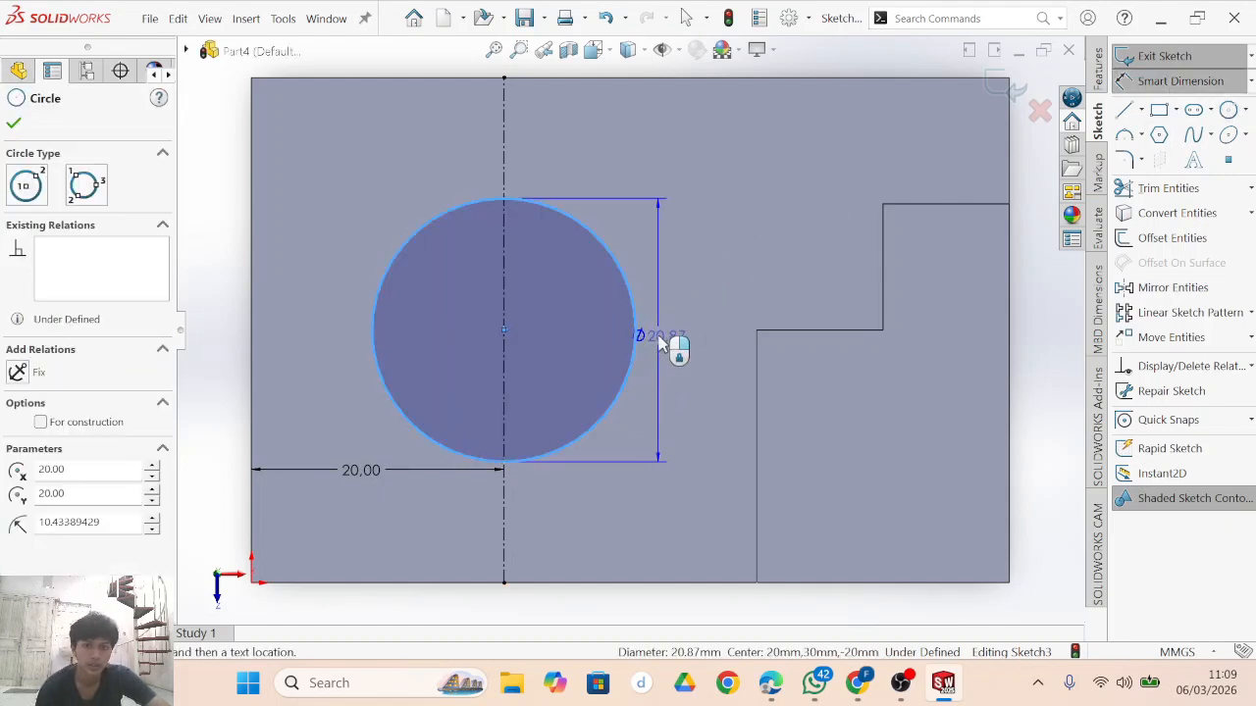
click(661, 344)
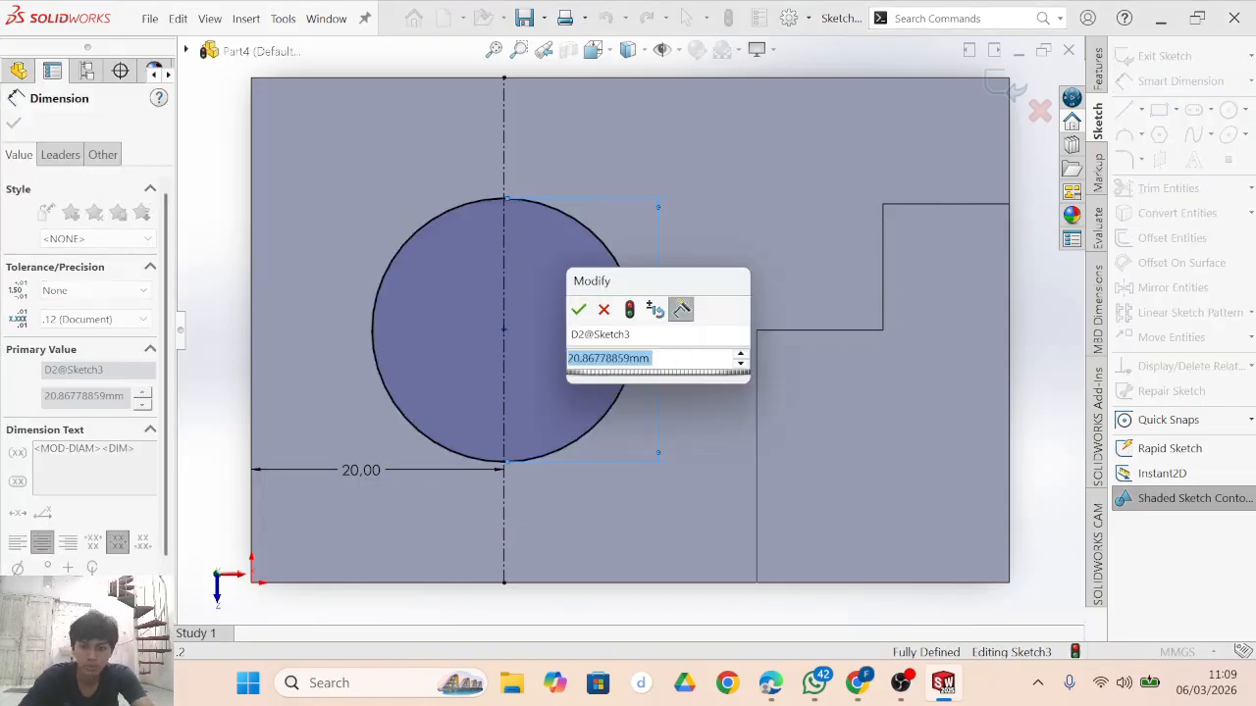
text(20)
key(Return)
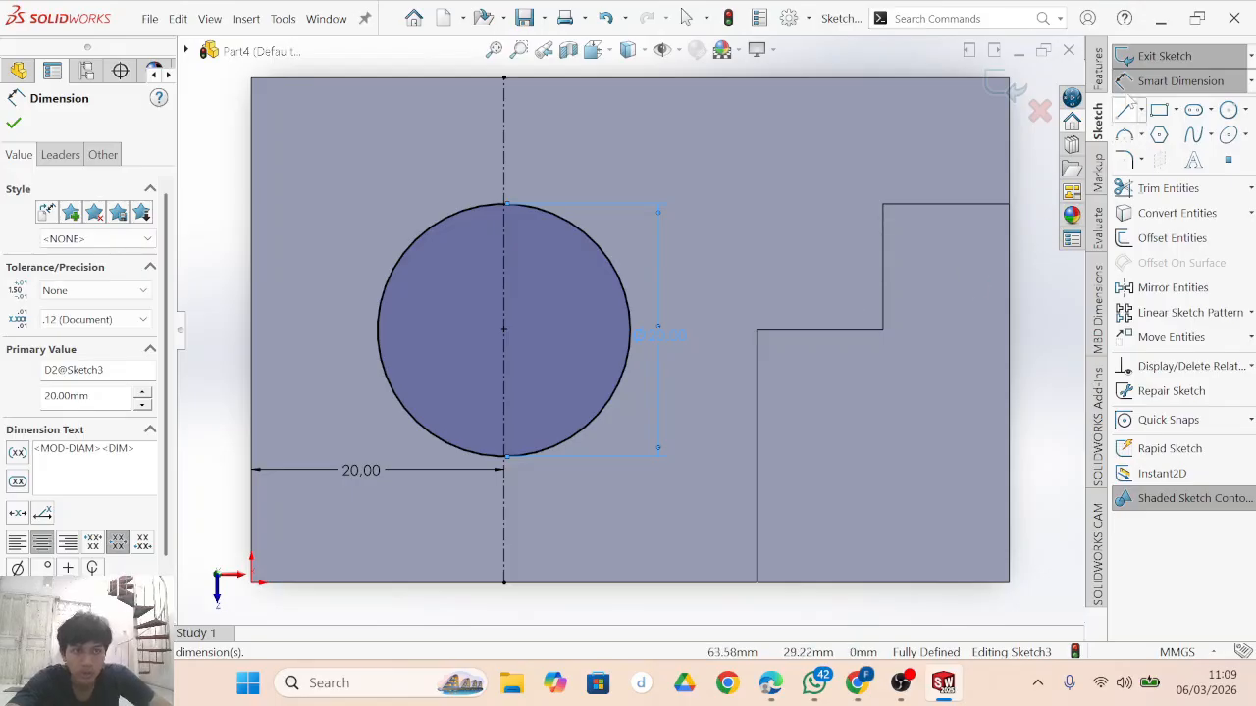
Cut-extrude the circle through the block with the Through All end condition.
click(1098, 73)
click(1171, 184)
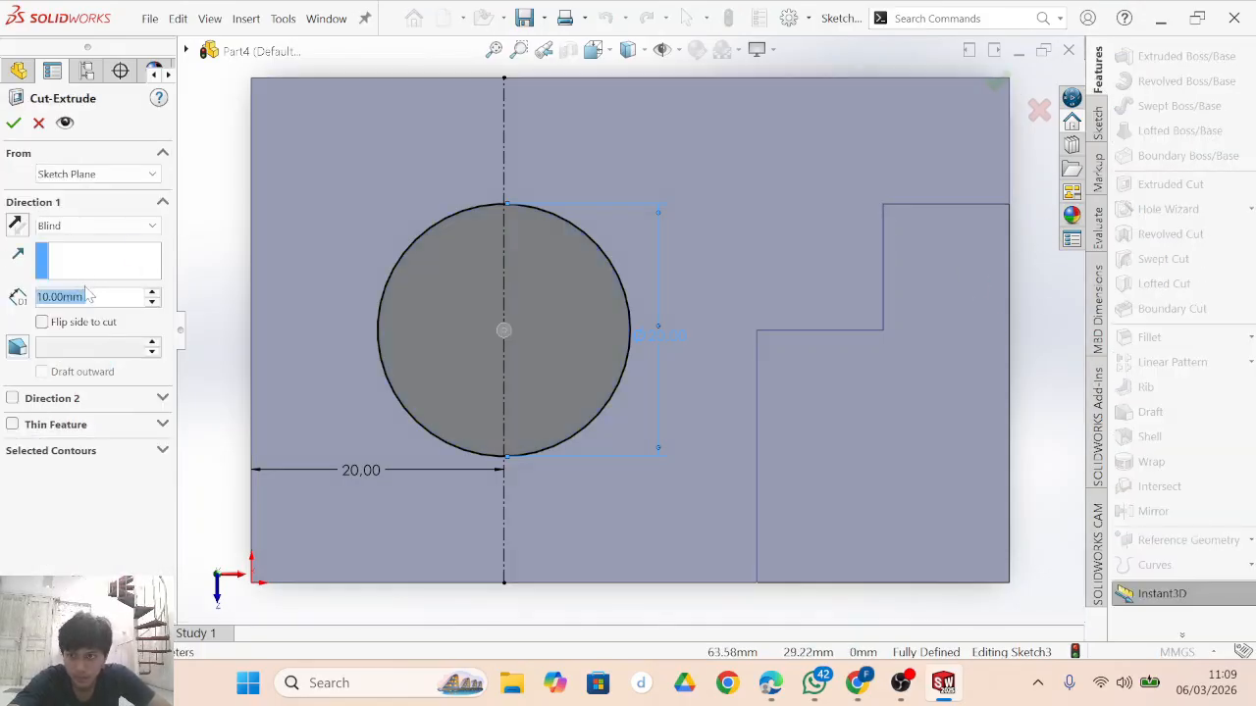
click(135, 226)
click(99, 256)
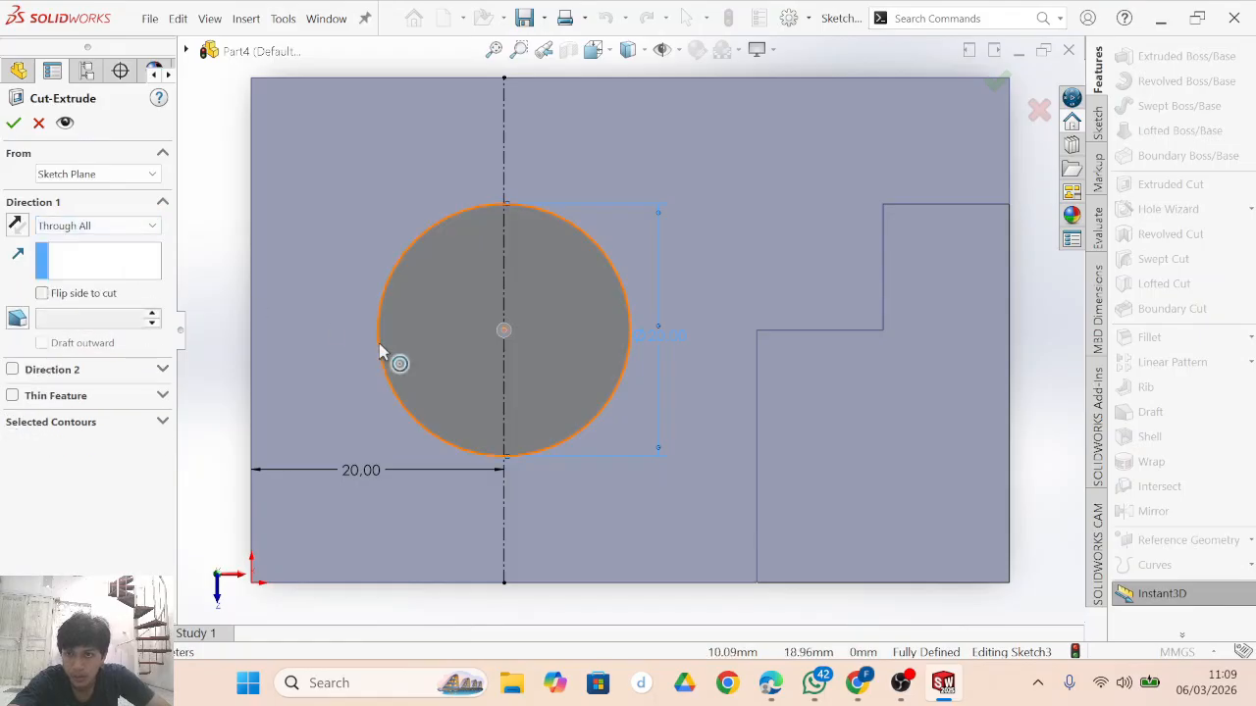
middle_drag(524, 475, 546, 314)
scroll(547, 314, up, 1)
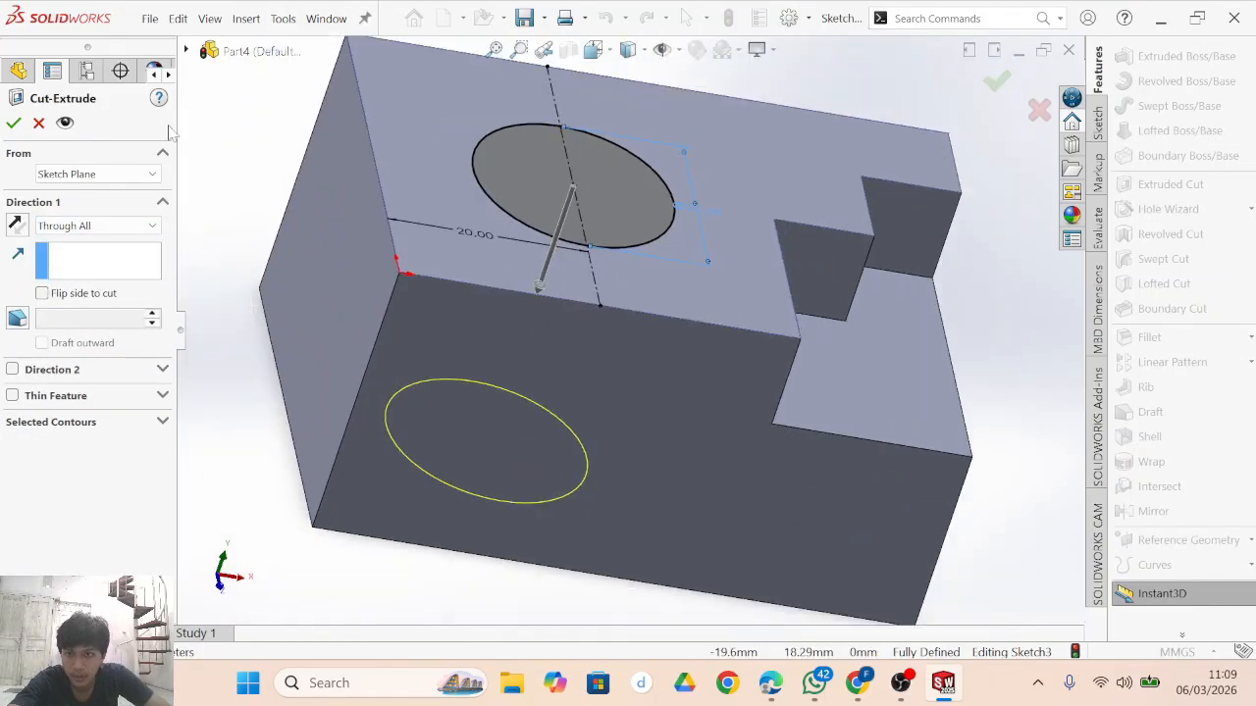
click(13, 122)
Examine the round hole and stepped cutout of shape D from several sides.
middle_drag(626, 499, 552, 441)
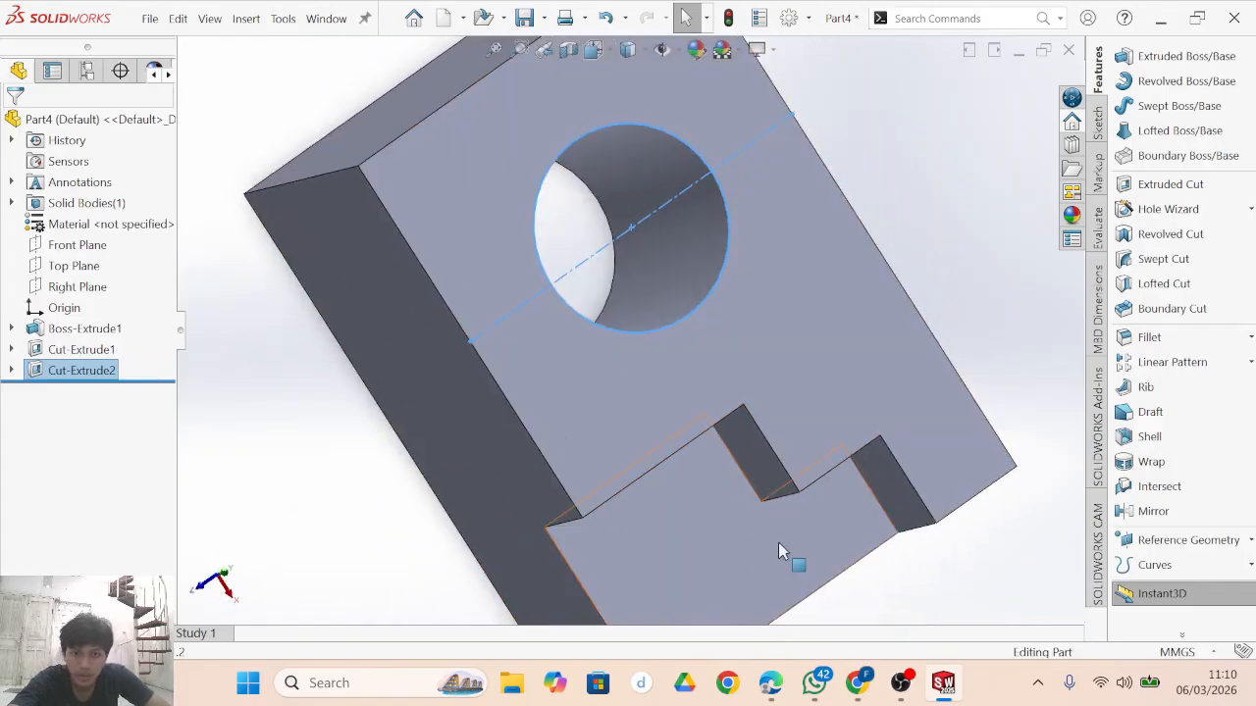
scroll(775, 537, up, 2)
middle_drag(775, 536, 601, 248)
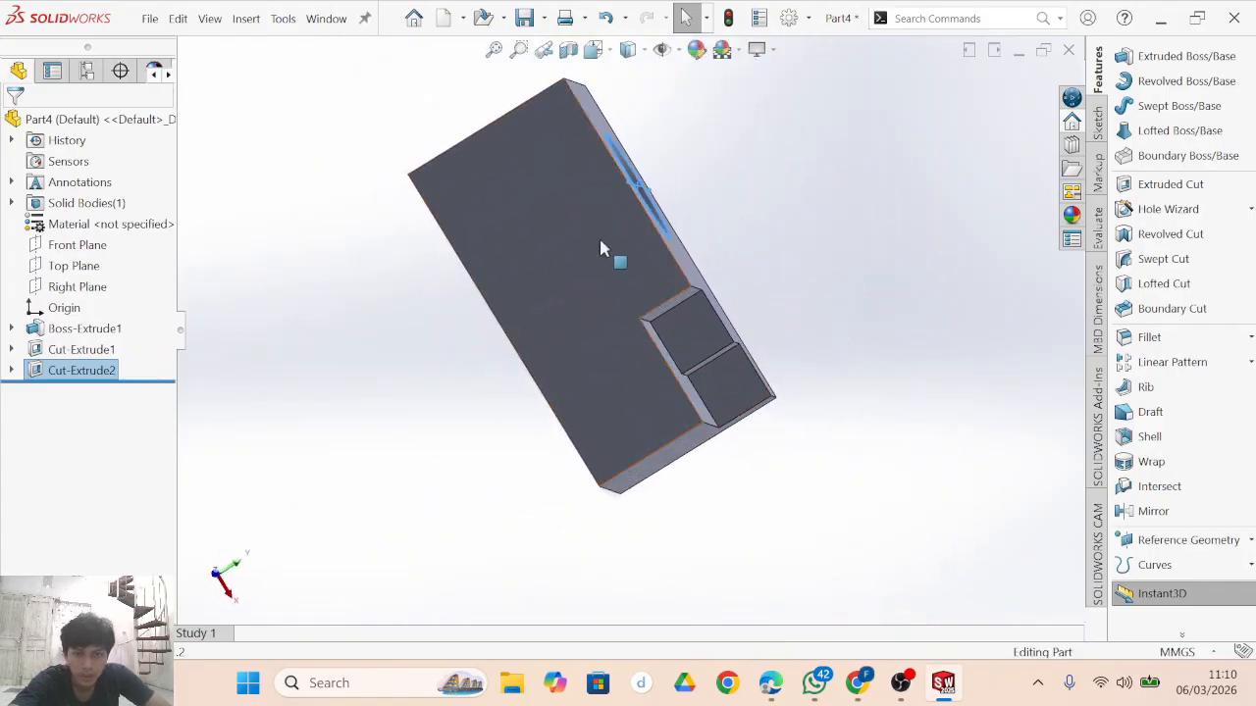
middle_drag(541, 217, 686, 482)
middle_drag(922, 461, 723, 276)
middle_drag(735, 536, 821, 614)
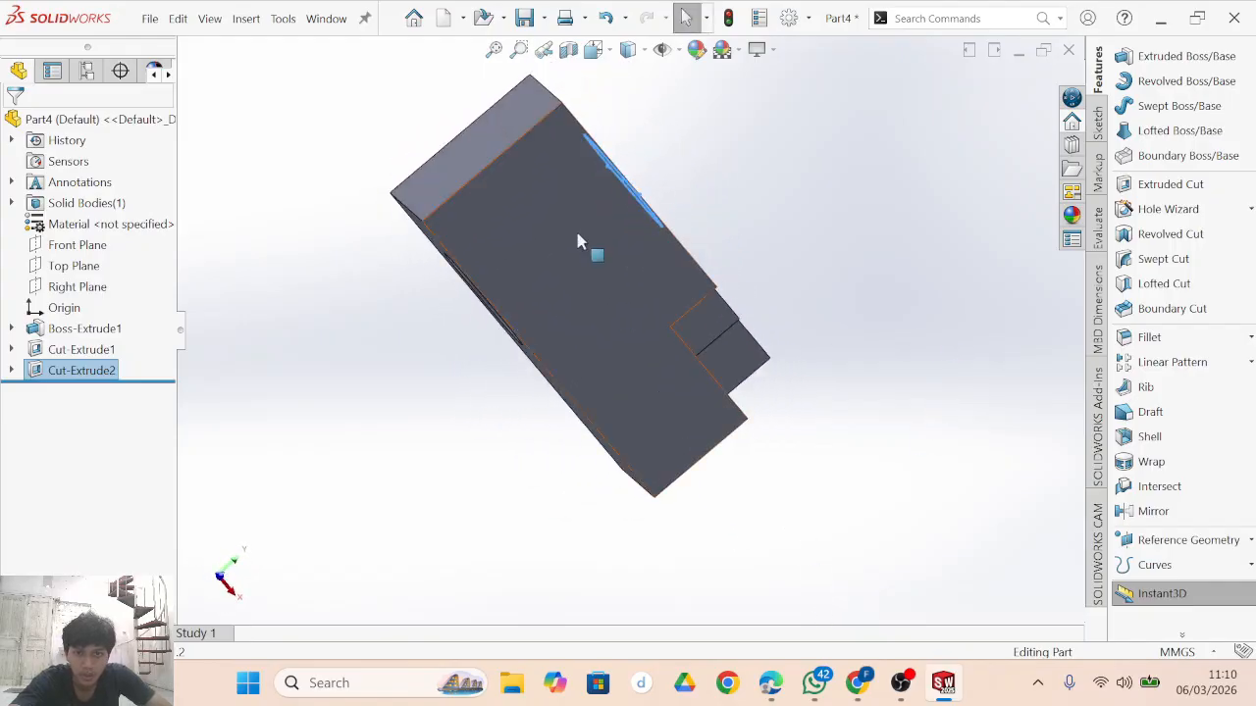
middle_drag(580, 239, 462, 298)
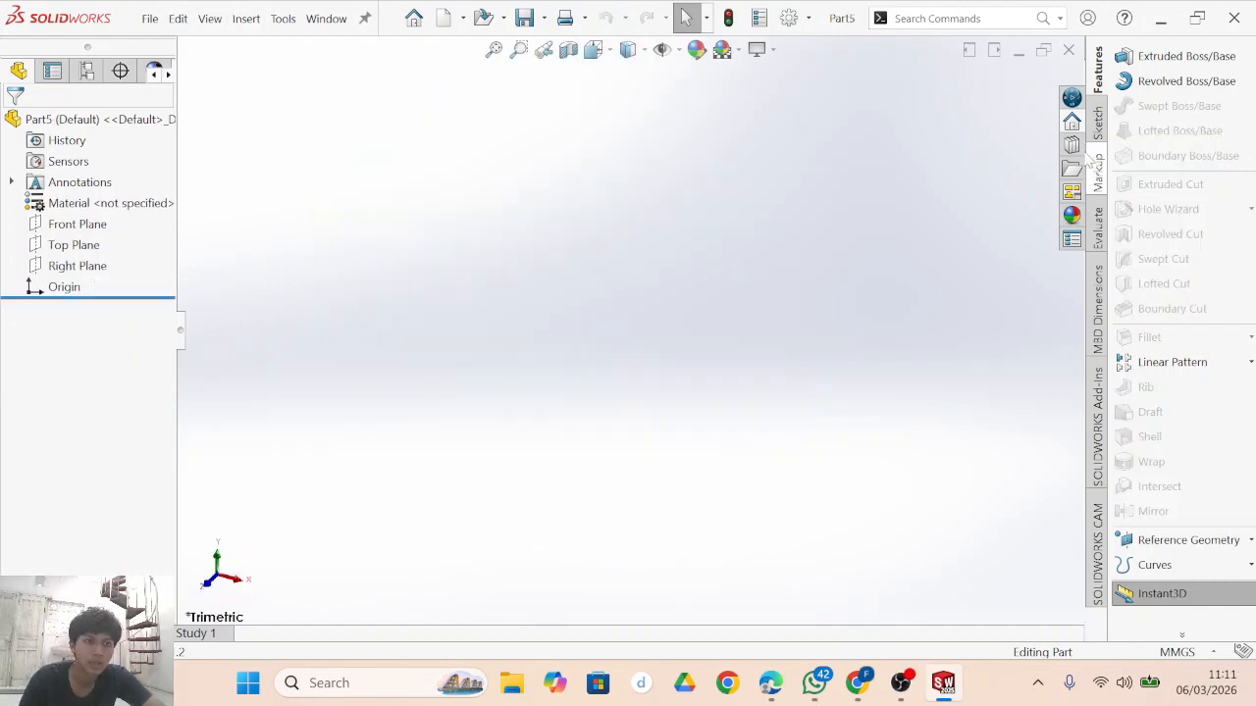
Consult exercise b in the assignment PDF and start a sketch on the Top Plane of the new part.
click(1096, 126)
click(1154, 59)
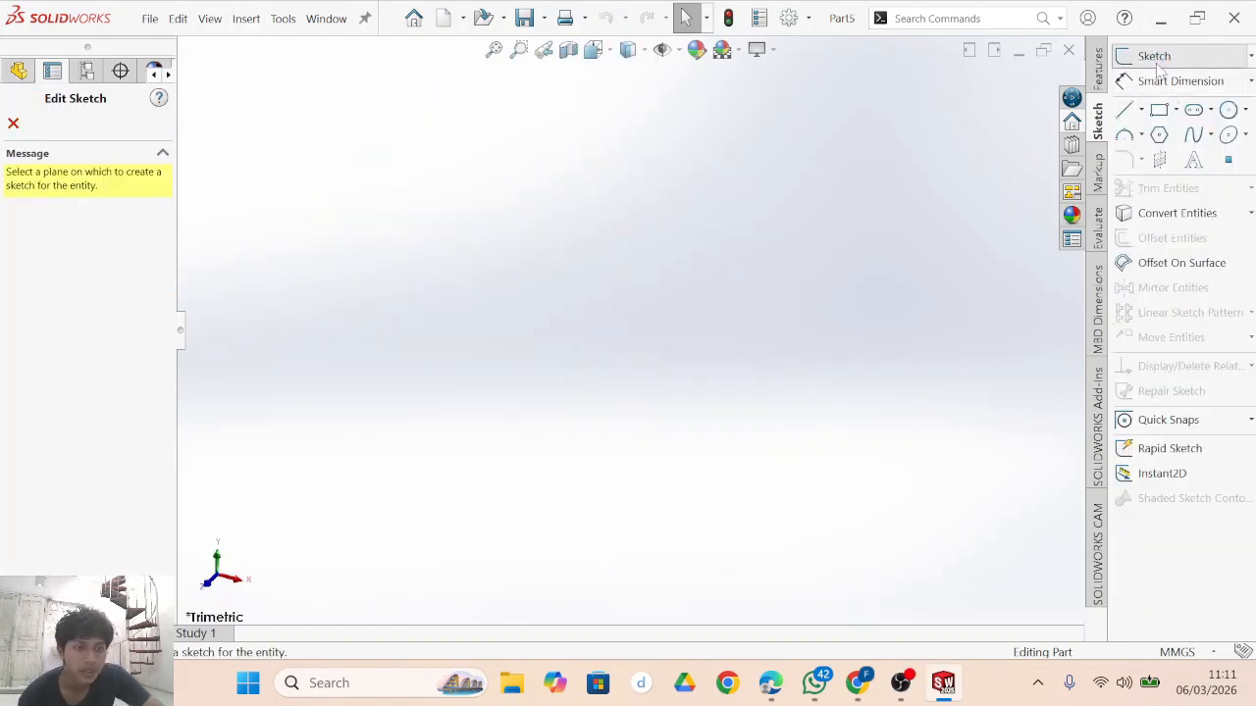
click(772, 686)
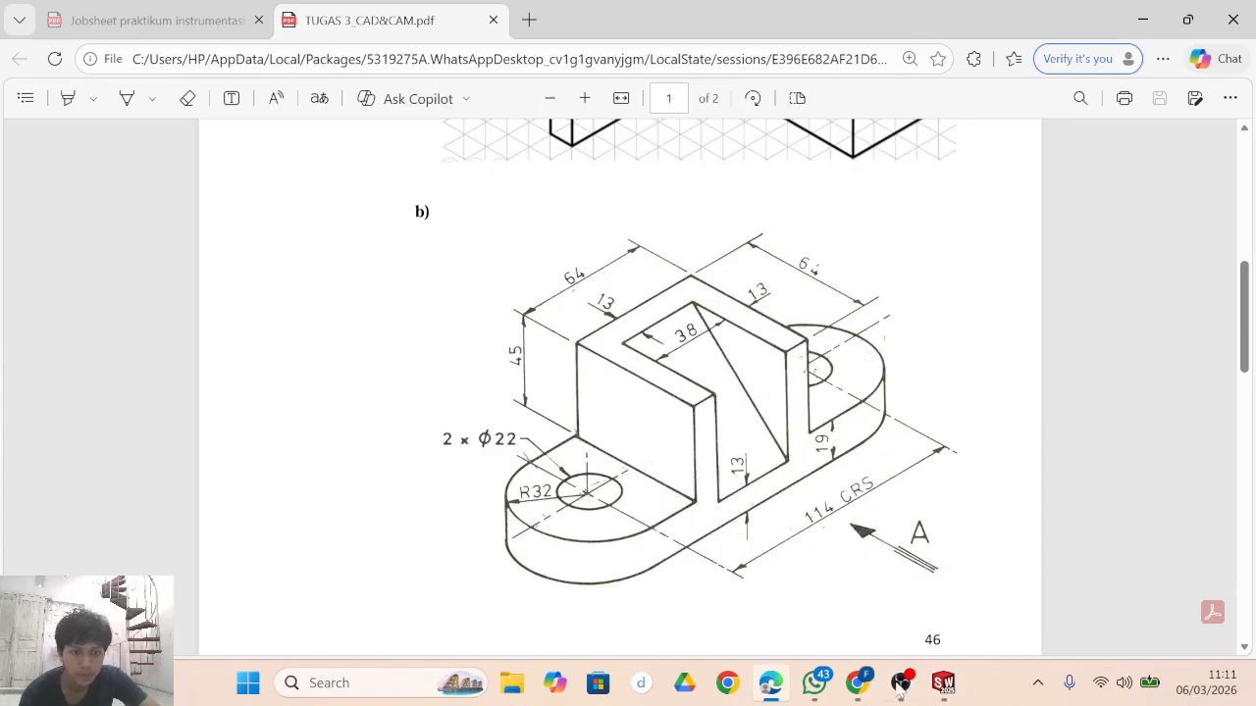
click(943, 683)
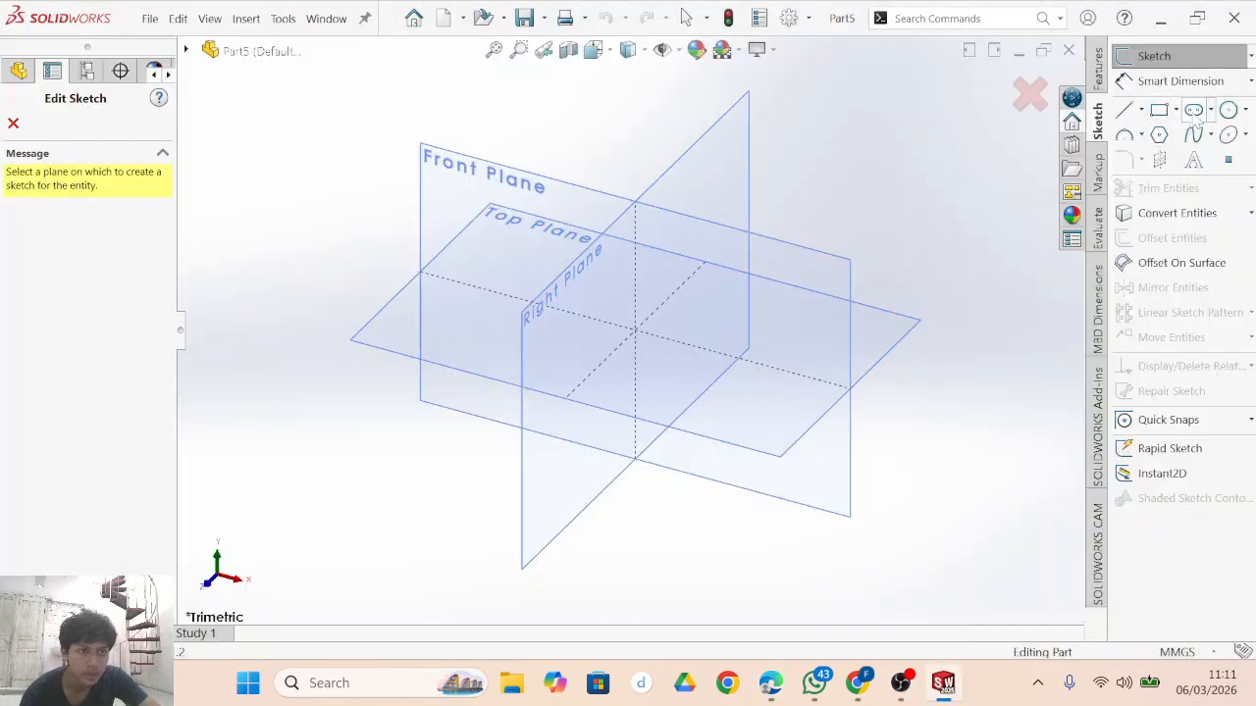
click(407, 351)
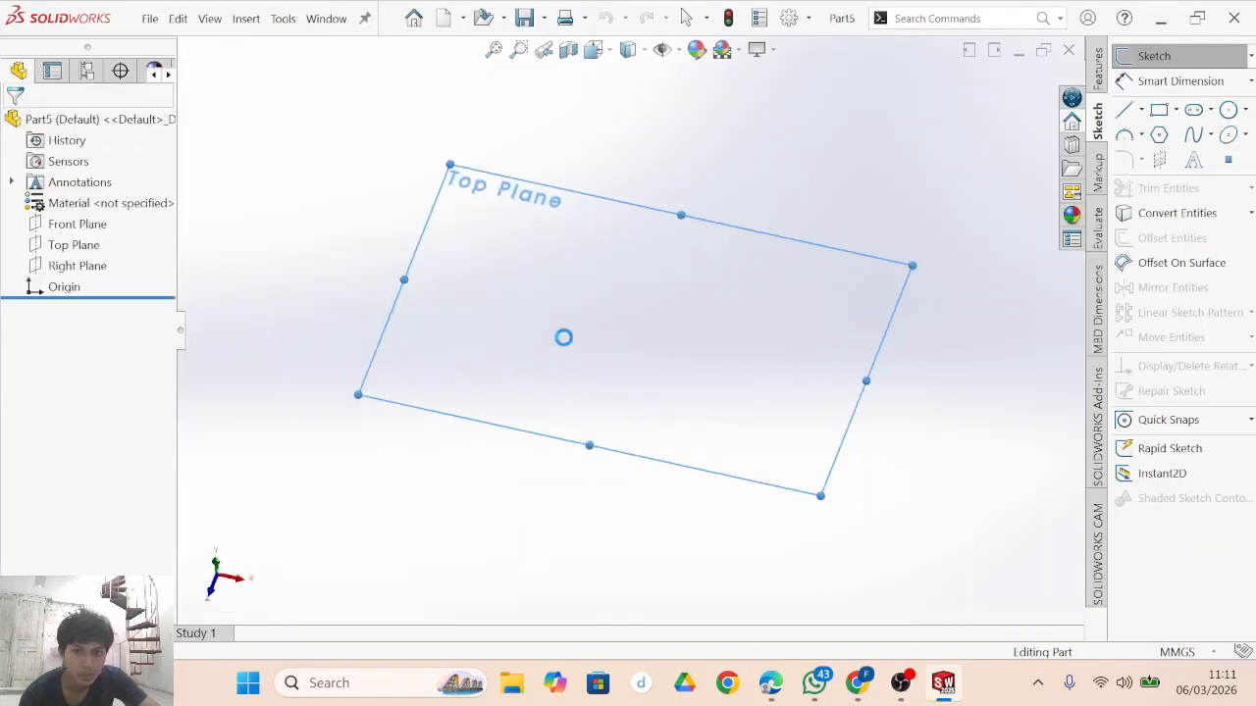
Draw a vertical straight slot upward from the origin, about 60 mm between centres and about 30 mm wide.
click(1194, 111)
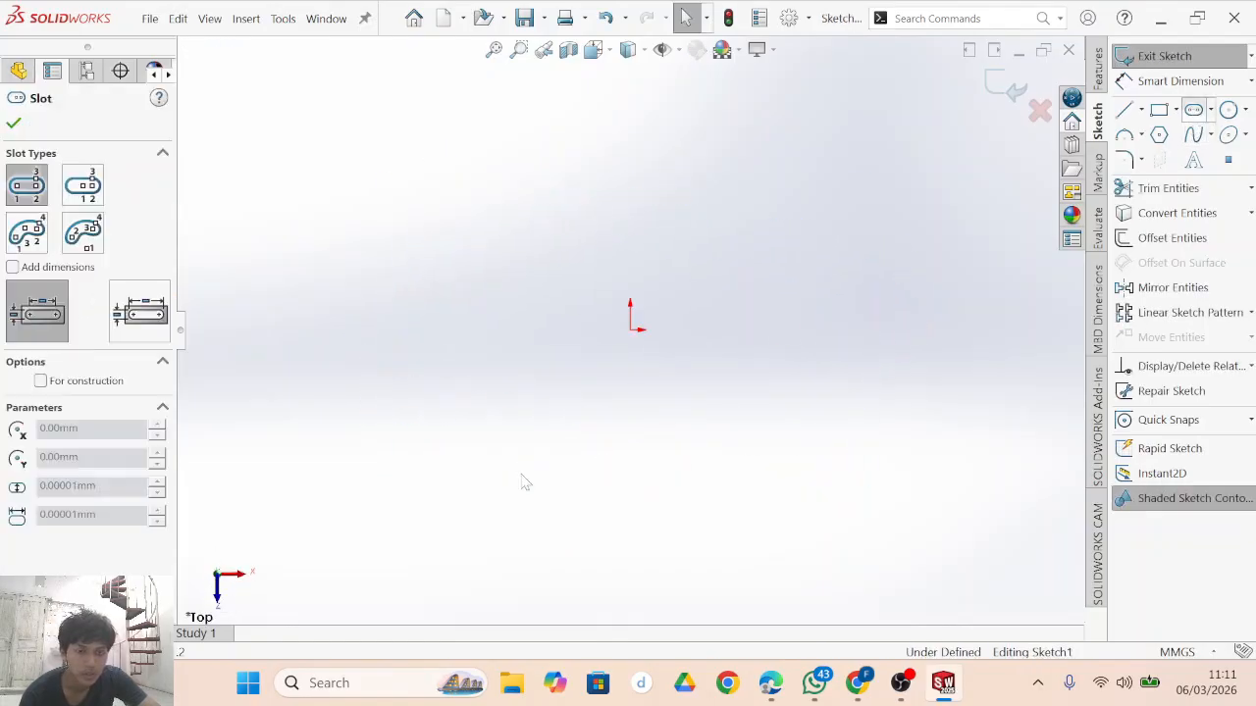
click(630, 330)
click(630, 163)
click(588, 174)
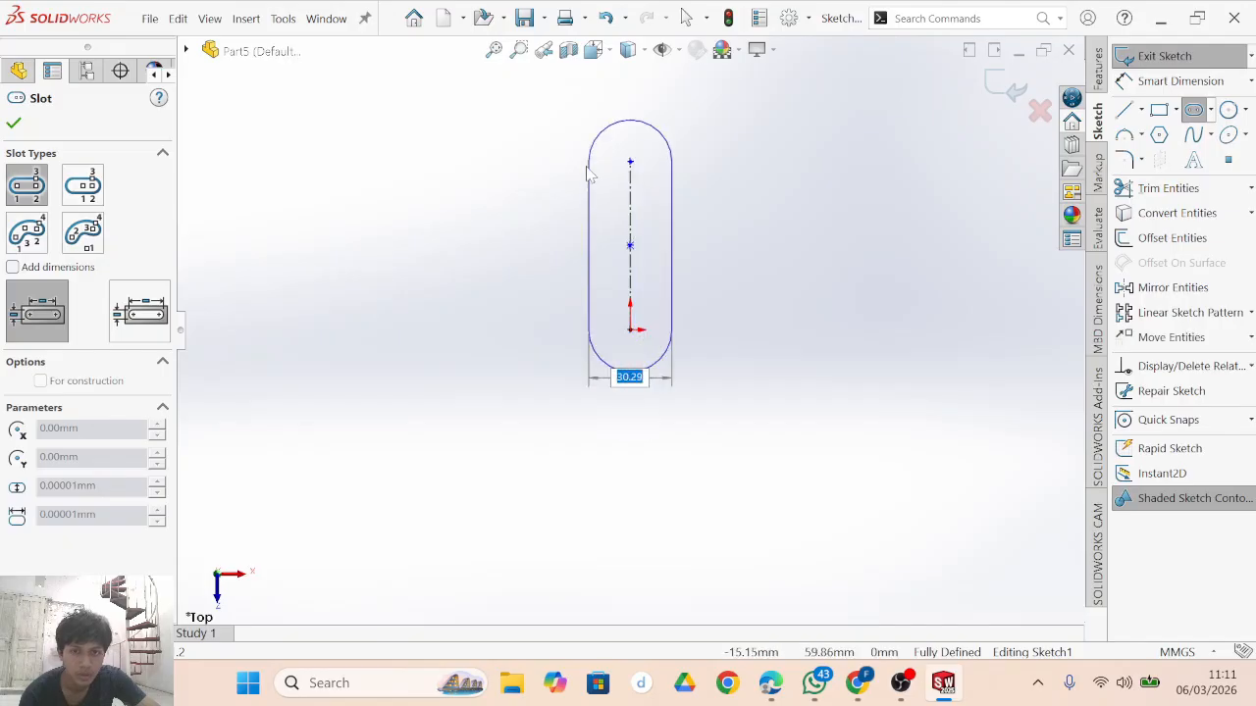
click(589, 173)
key(Escape)
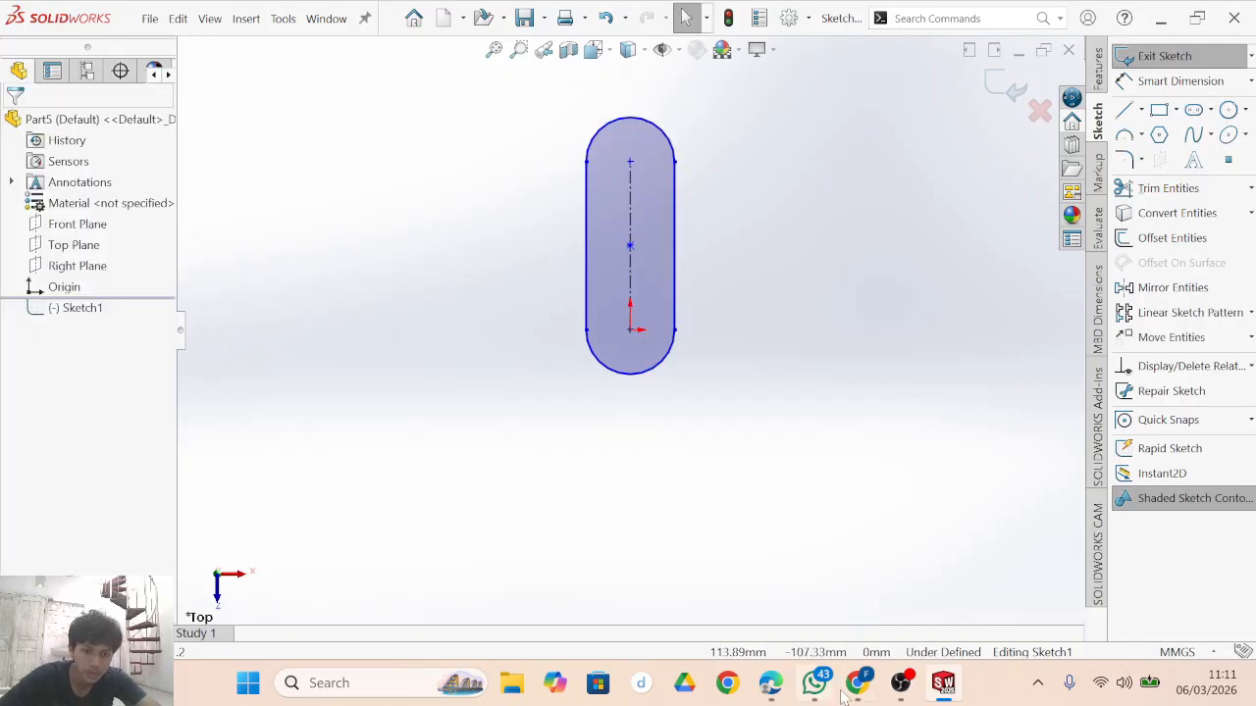
Switch to the assignment PDF to check the dimensions of exercise b and close the Chrome profile window.
click(727, 685)
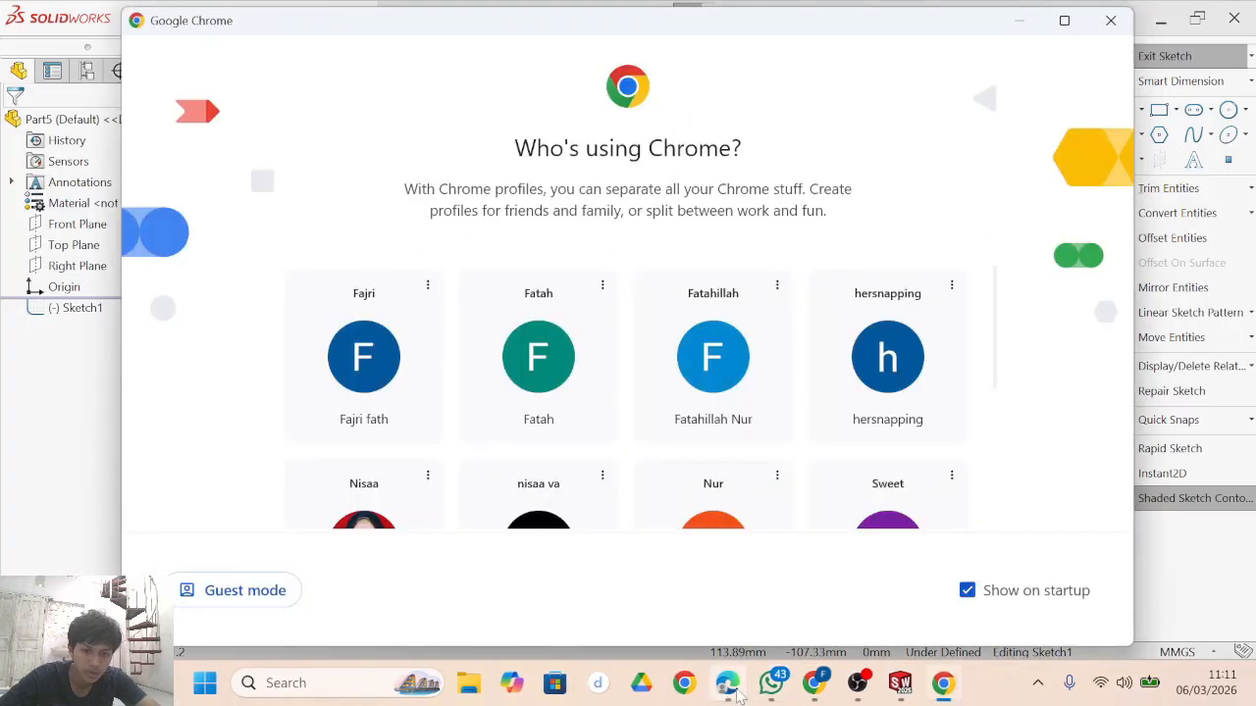
click(738, 691)
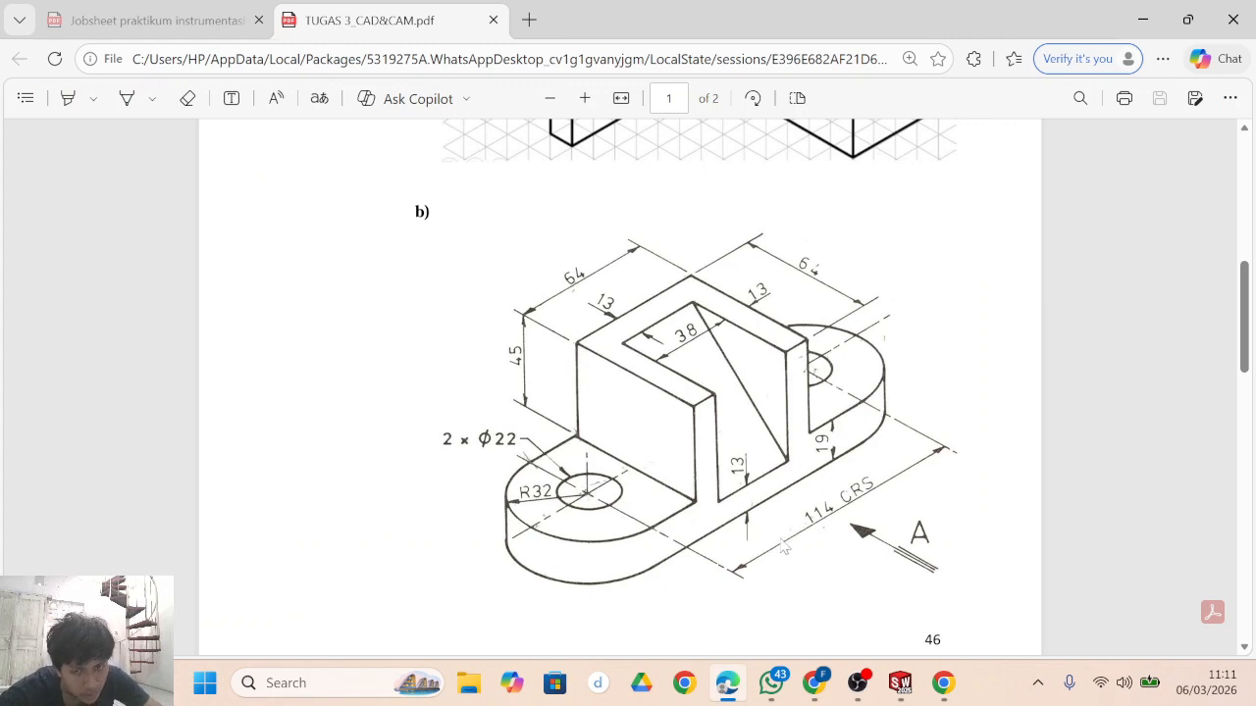
click(943, 683)
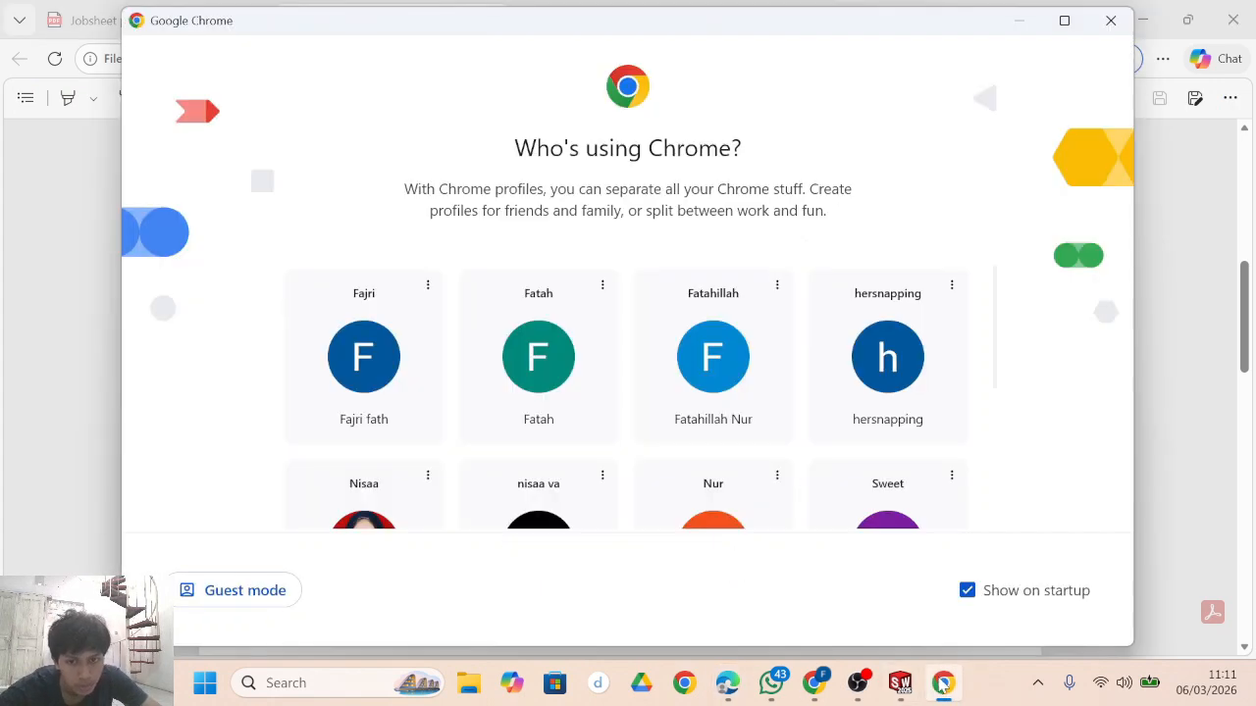
click(1111, 19)
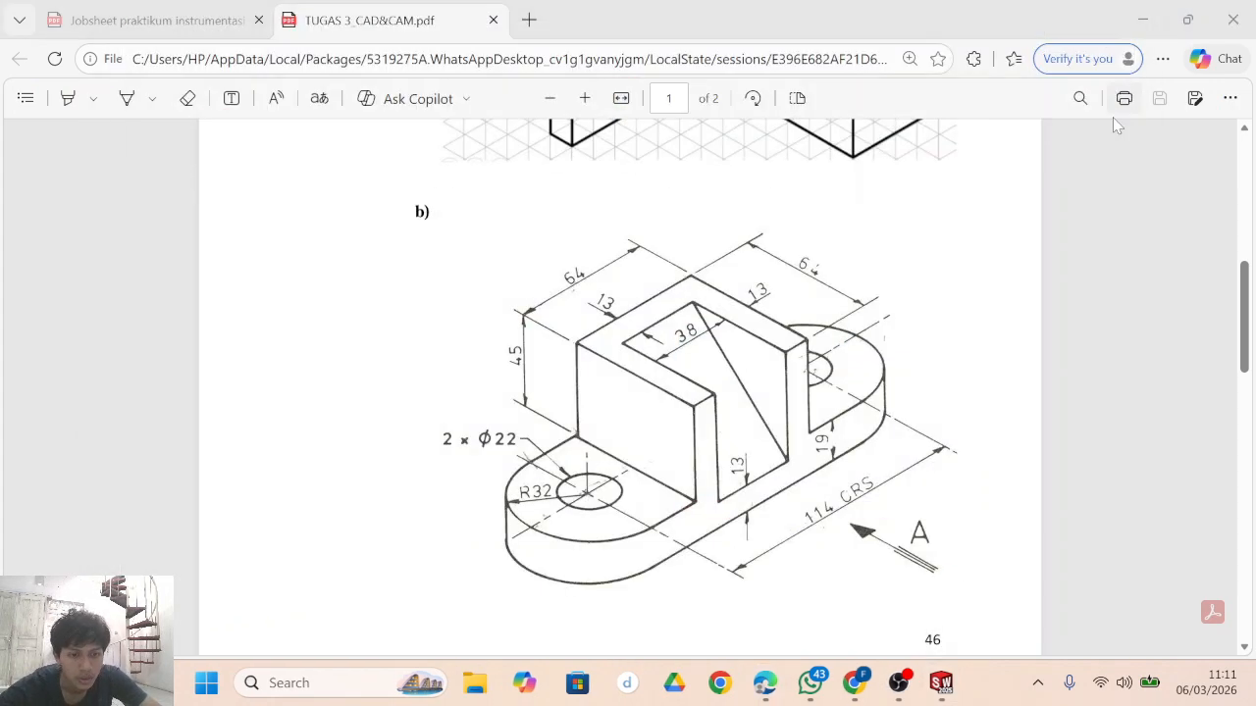
click(893, 607)
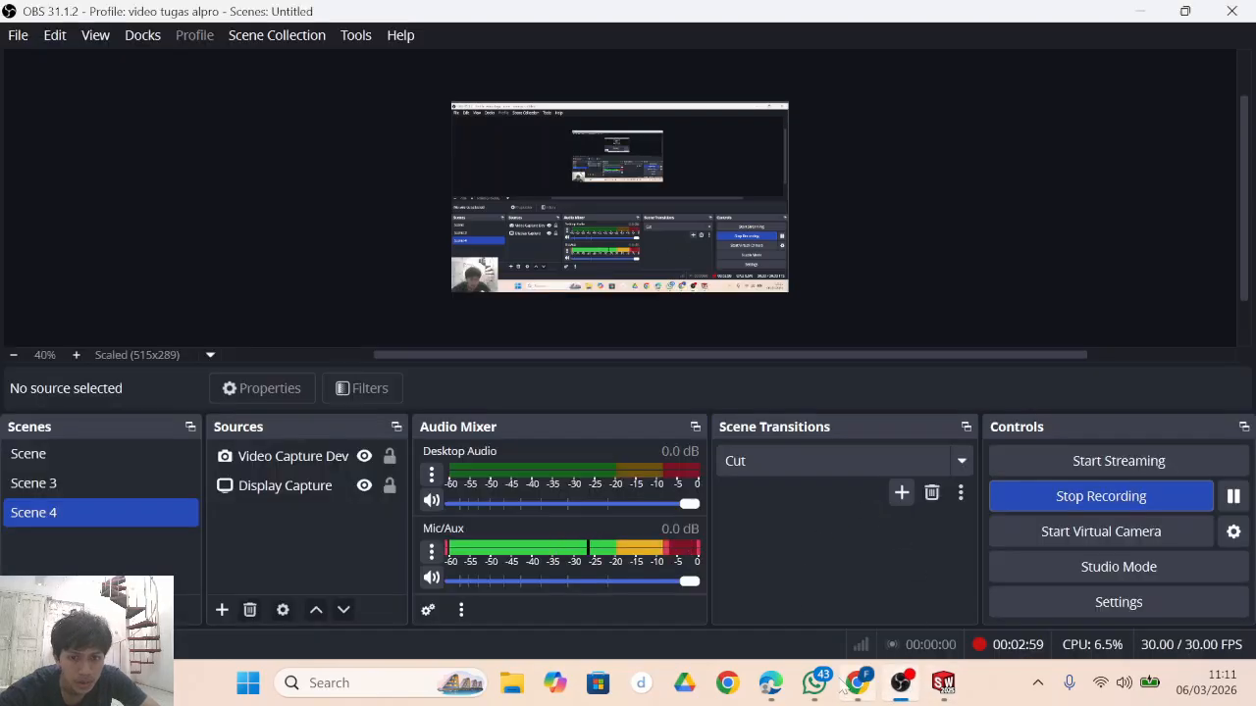
Switch back to SOLIDWORKS and dimension the slot with a 114 mm centre distance and a 32 mm end radius.
click(943, 683)
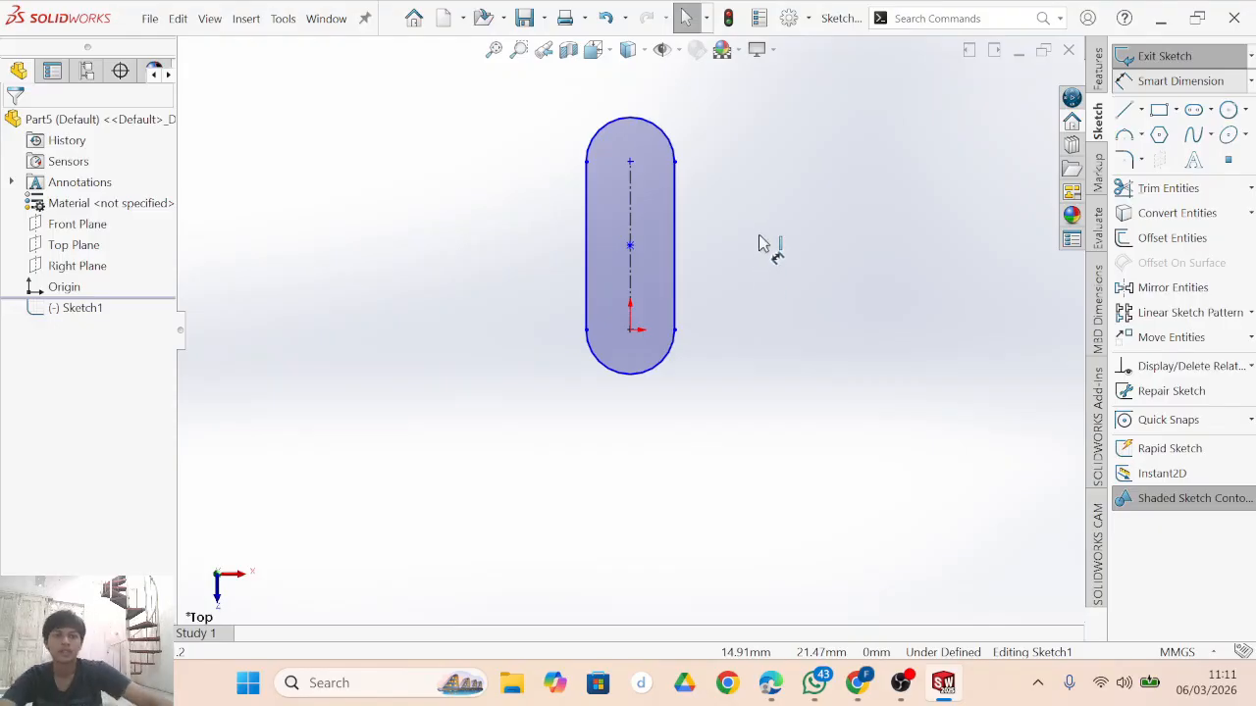
click(663, 259)
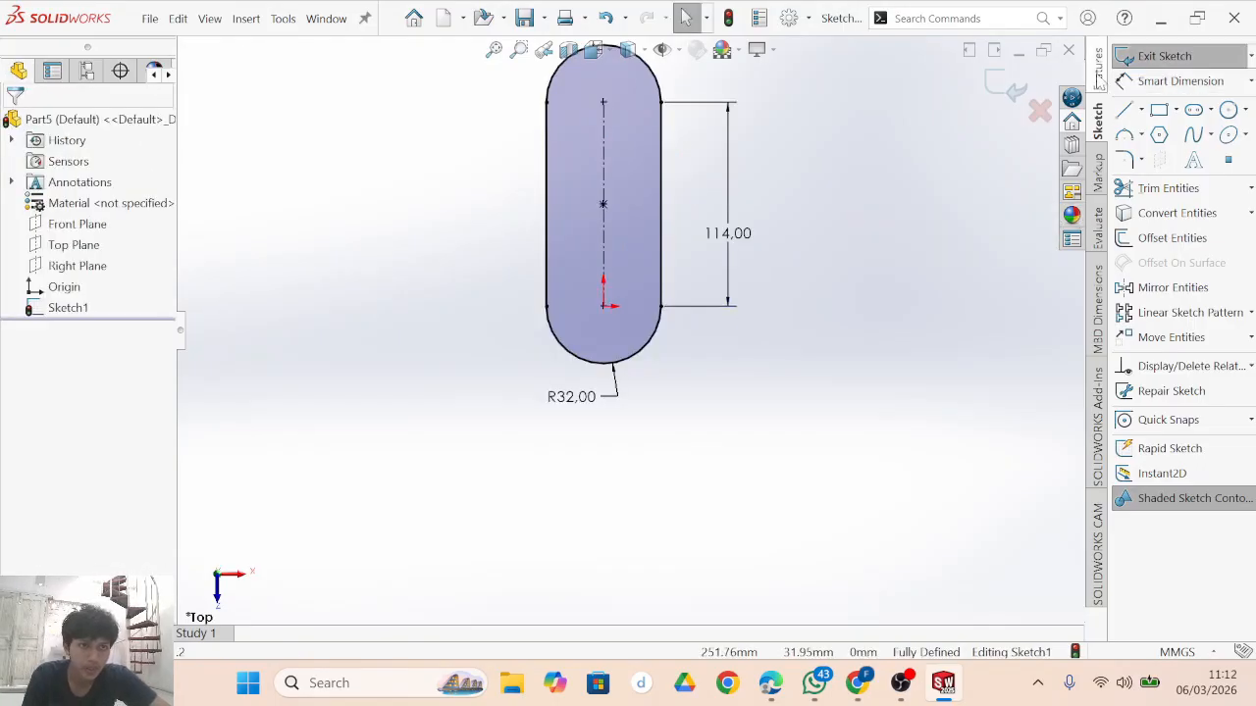
Extrude the slot sketch 19 mm upward as the base.
click(1098, 78)
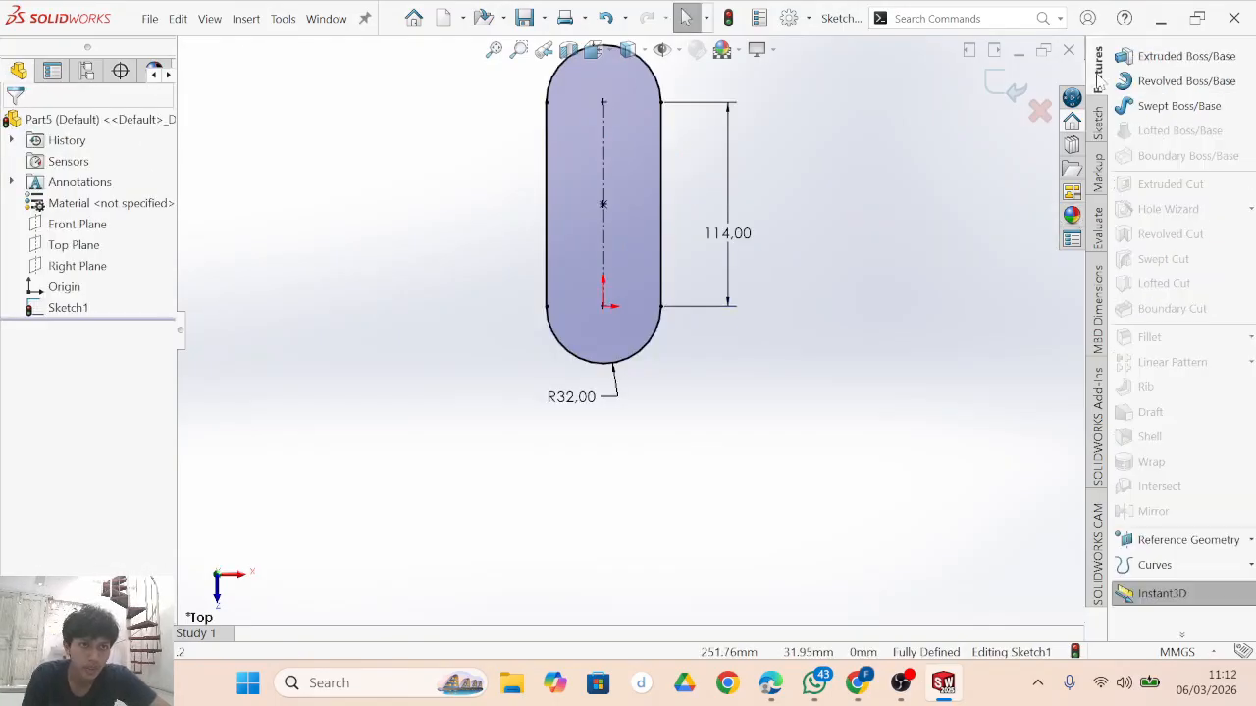
click(1189, 57)
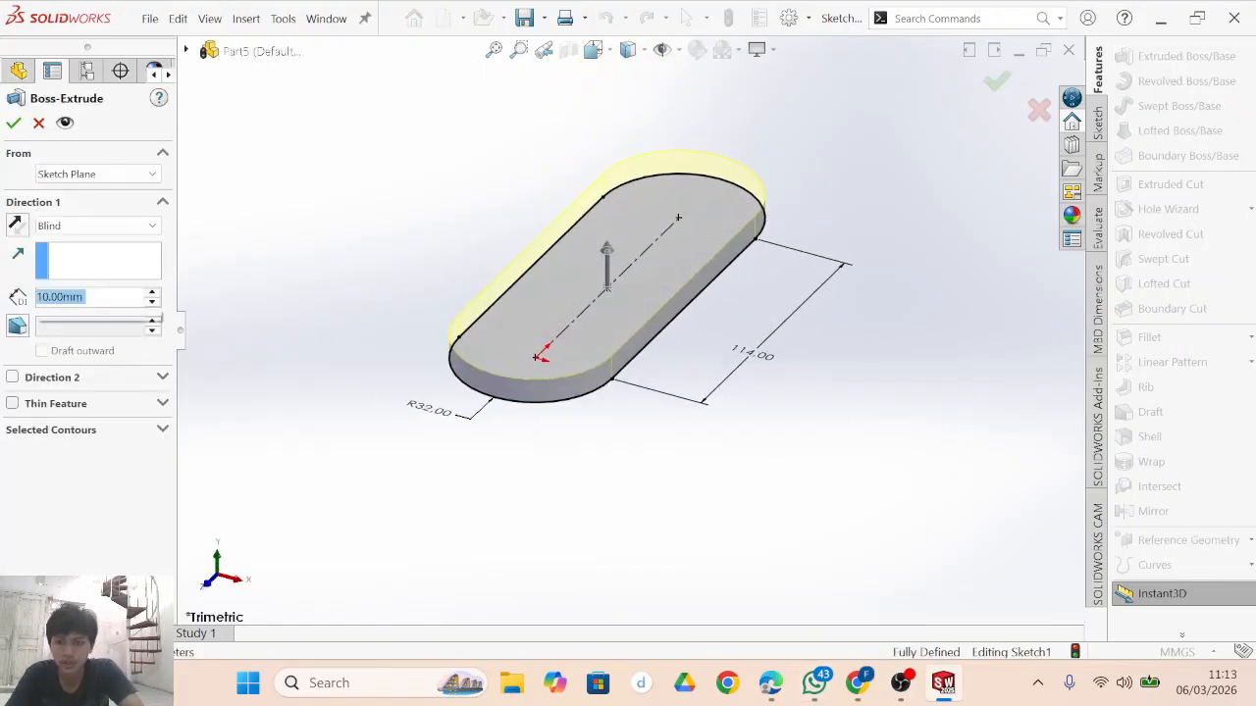
text(19)
key(Return)
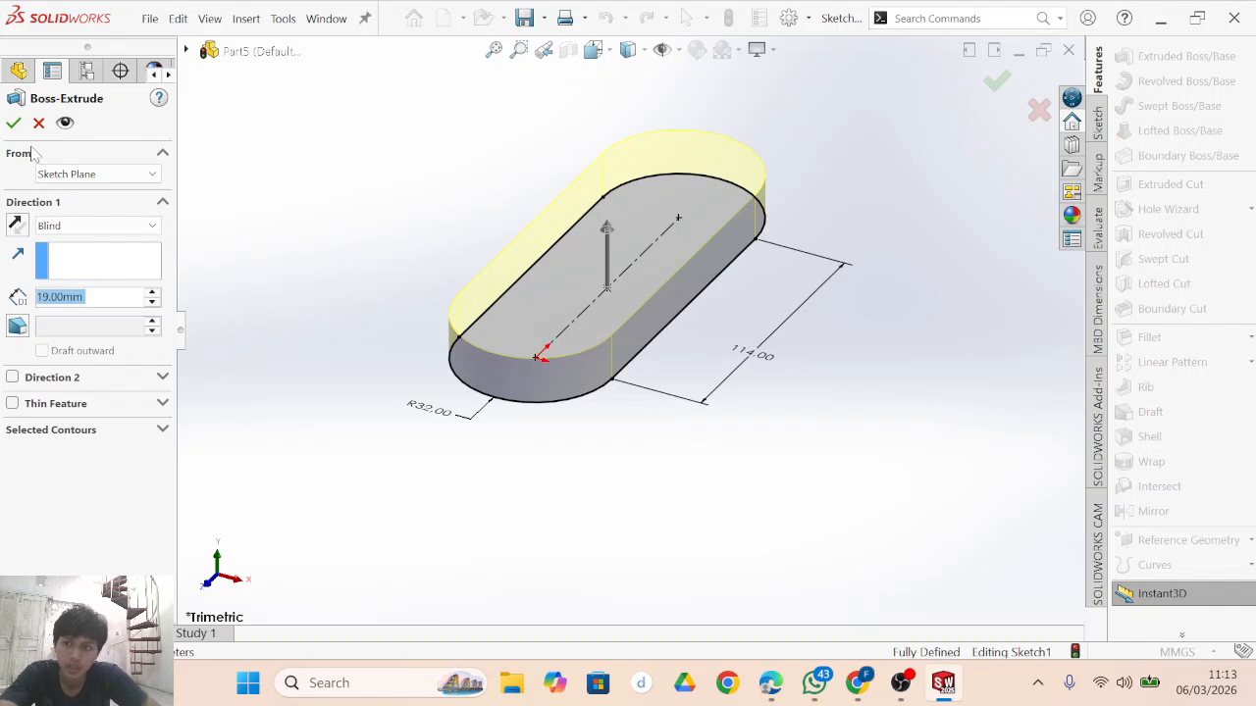
click(13, 123)
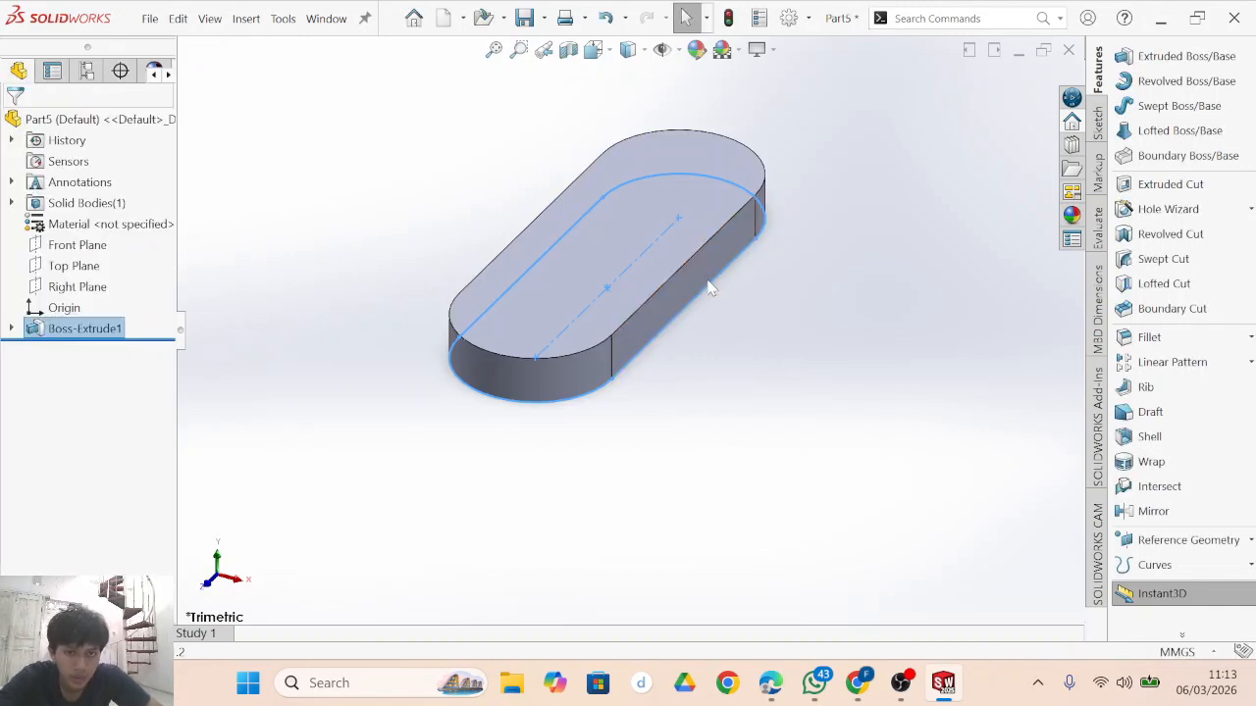
Start a sketch on the base's upper face and draw a horizontal centerline between the midpoints of its two straight edges.
click(661, 243)
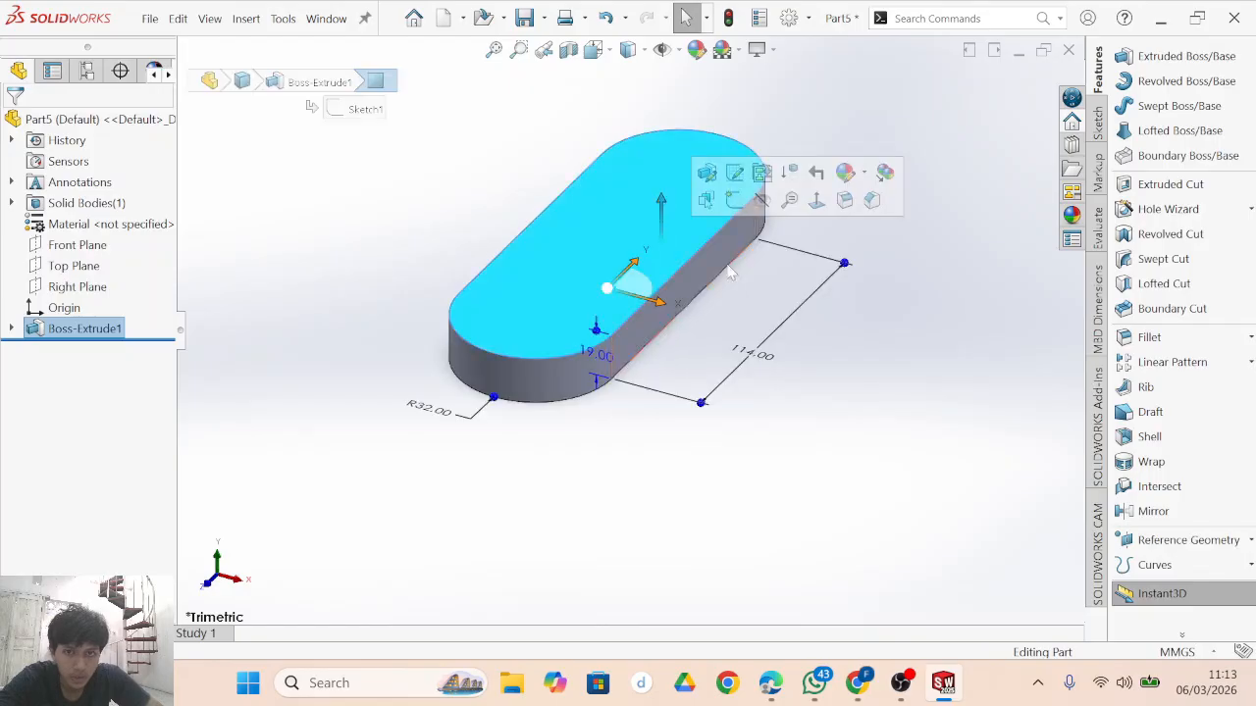
click(1104, 132)
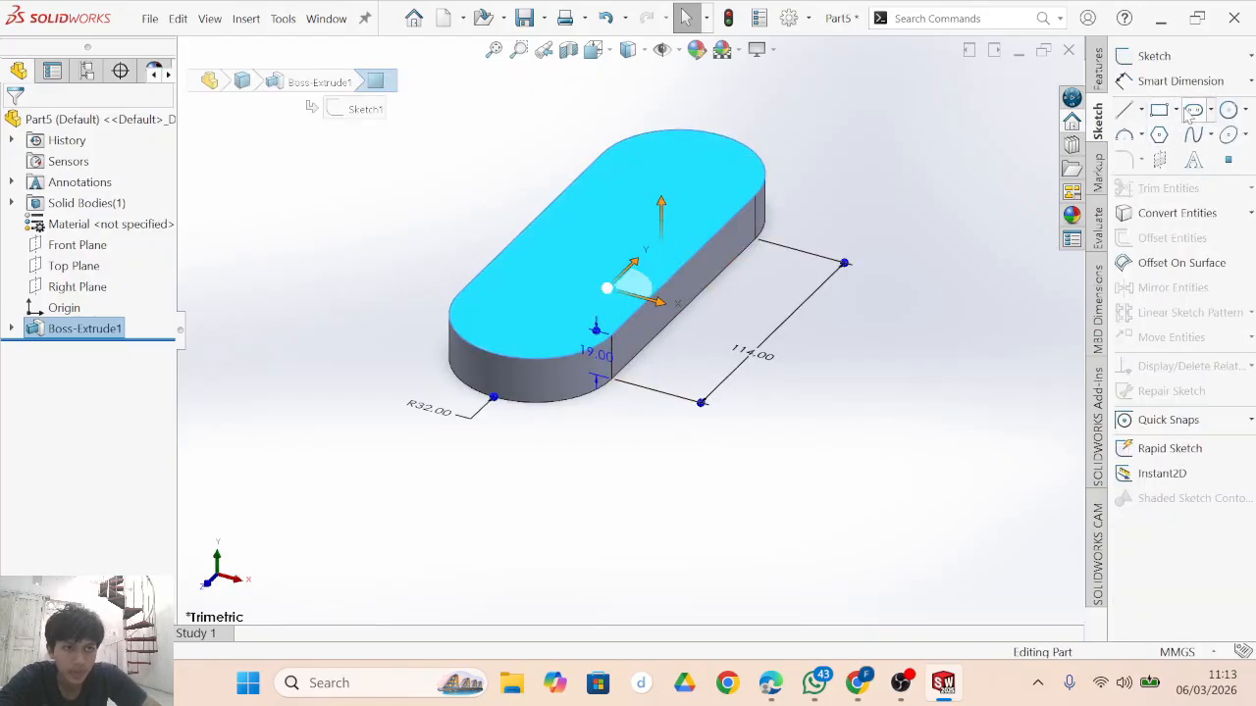
click(1126, 110)
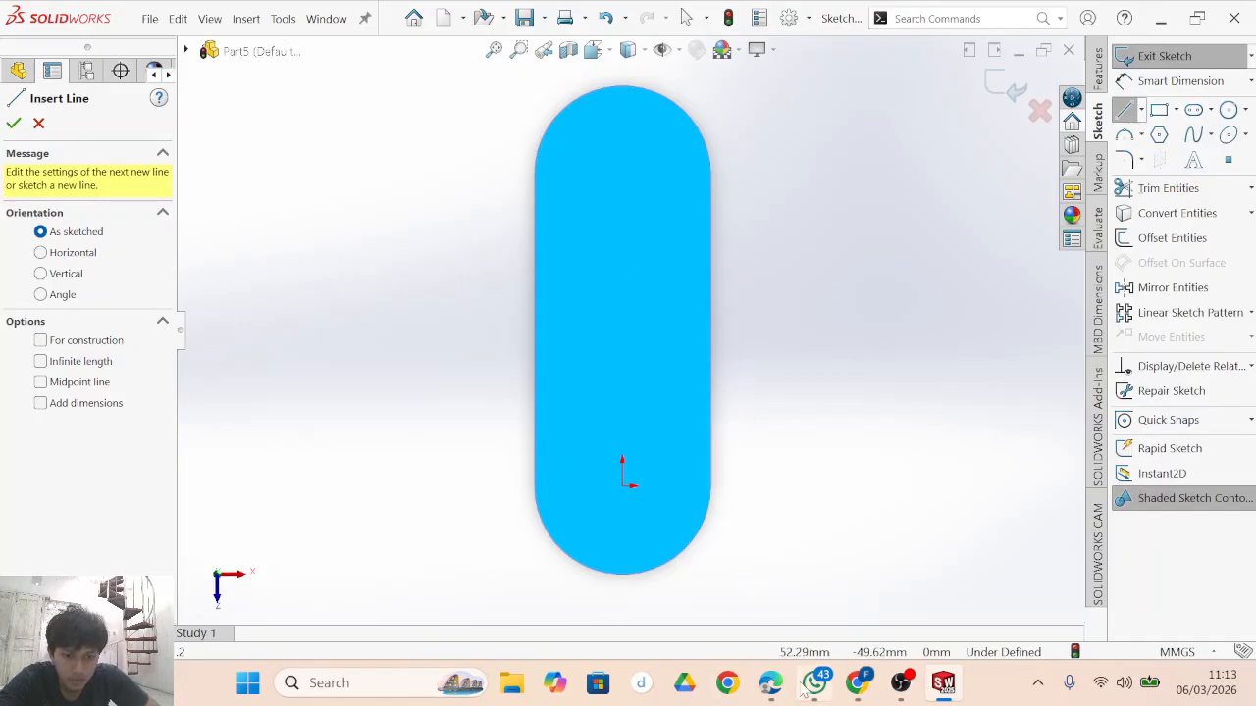
mouse_move(771, 694)
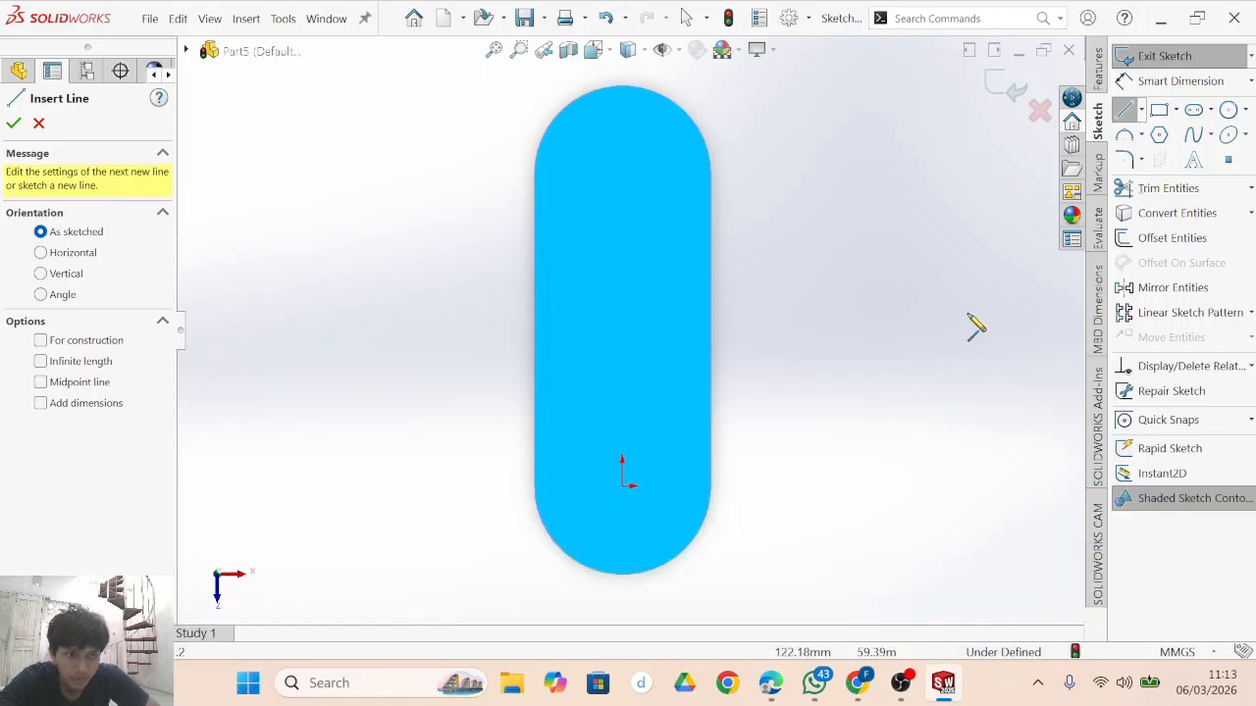
click(1143, 114)
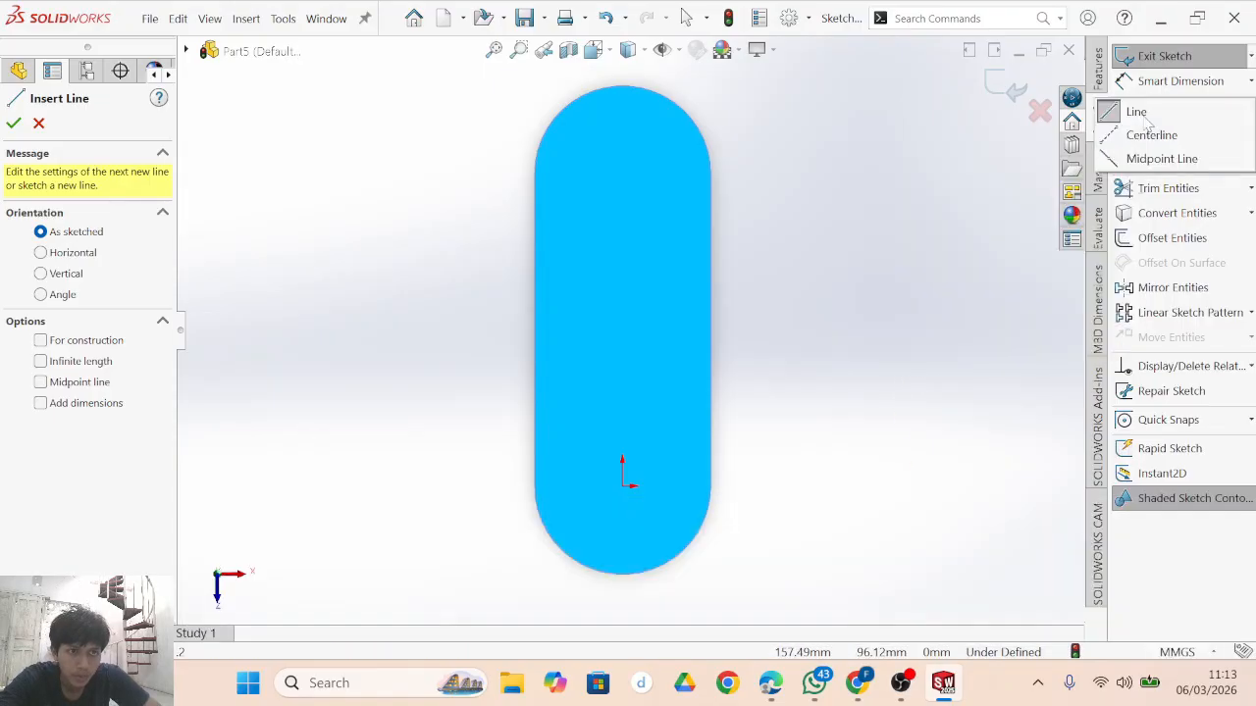
click(1148, 135)
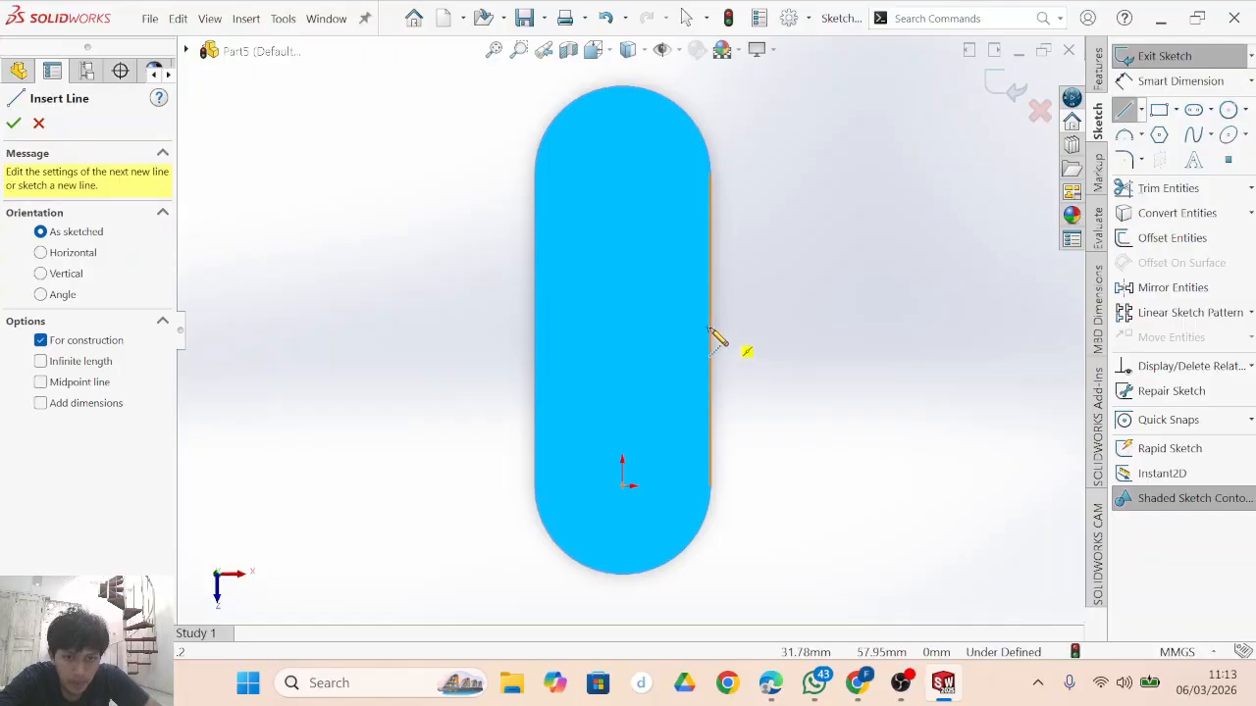
click(709, 331)
click(534, 330)
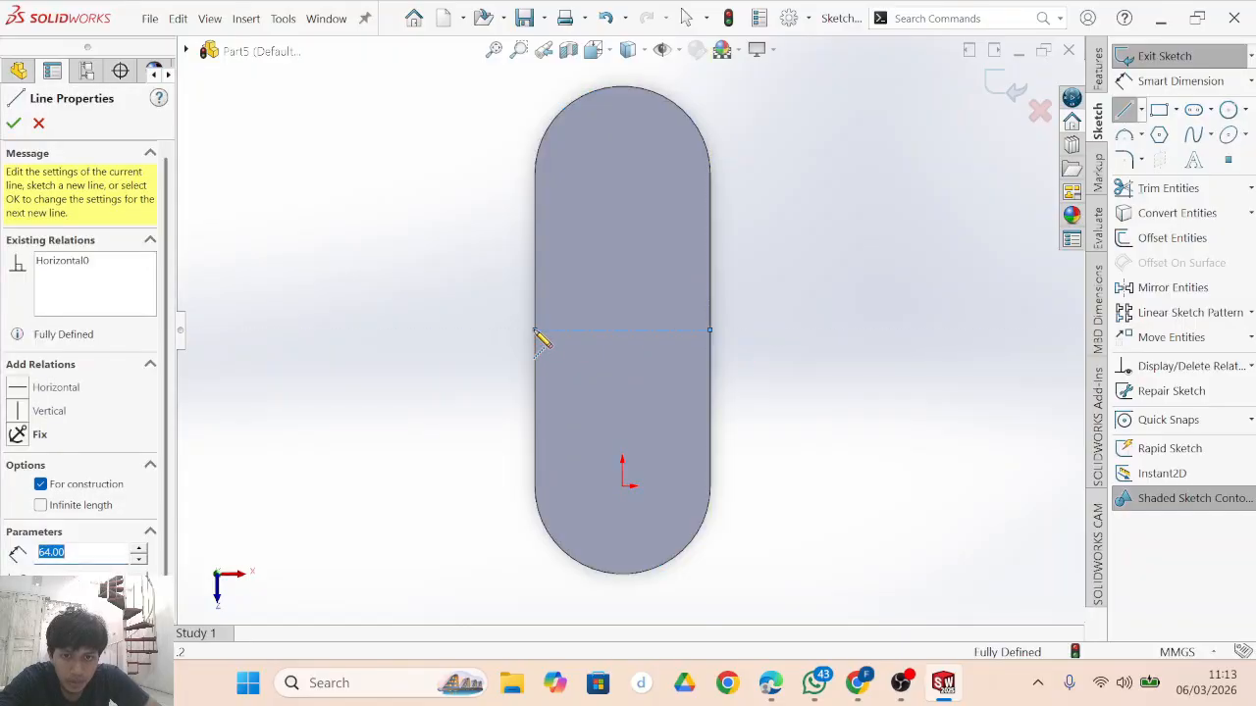
key(Escape)
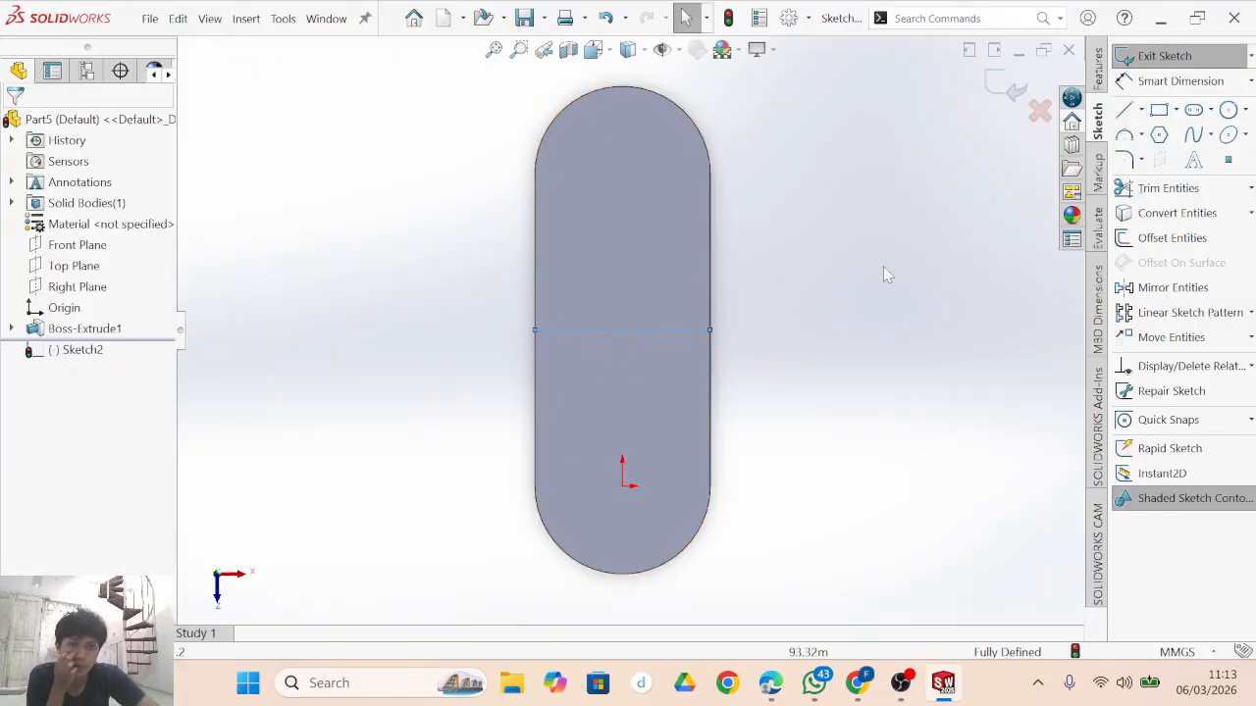
Draw a vertical midpoint line about 57 mm long, centred on the centerline just inside the base's right edge.
click(1140, 110)
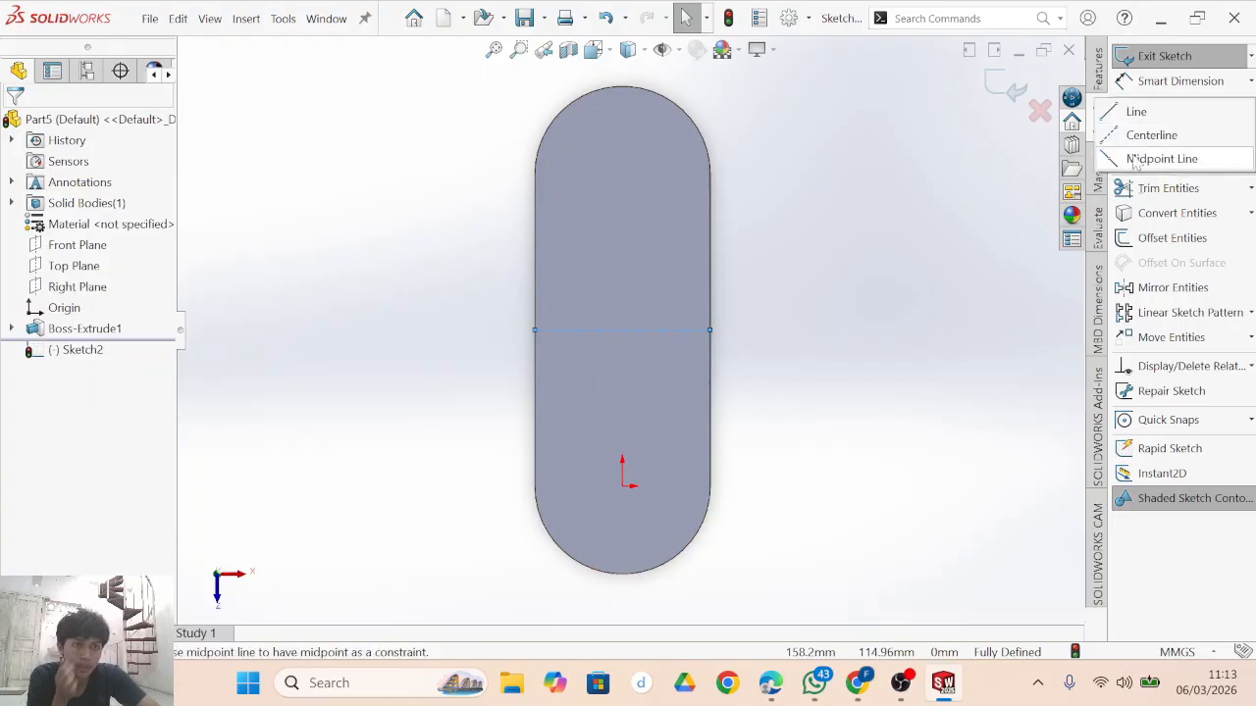
click(1163, 157)
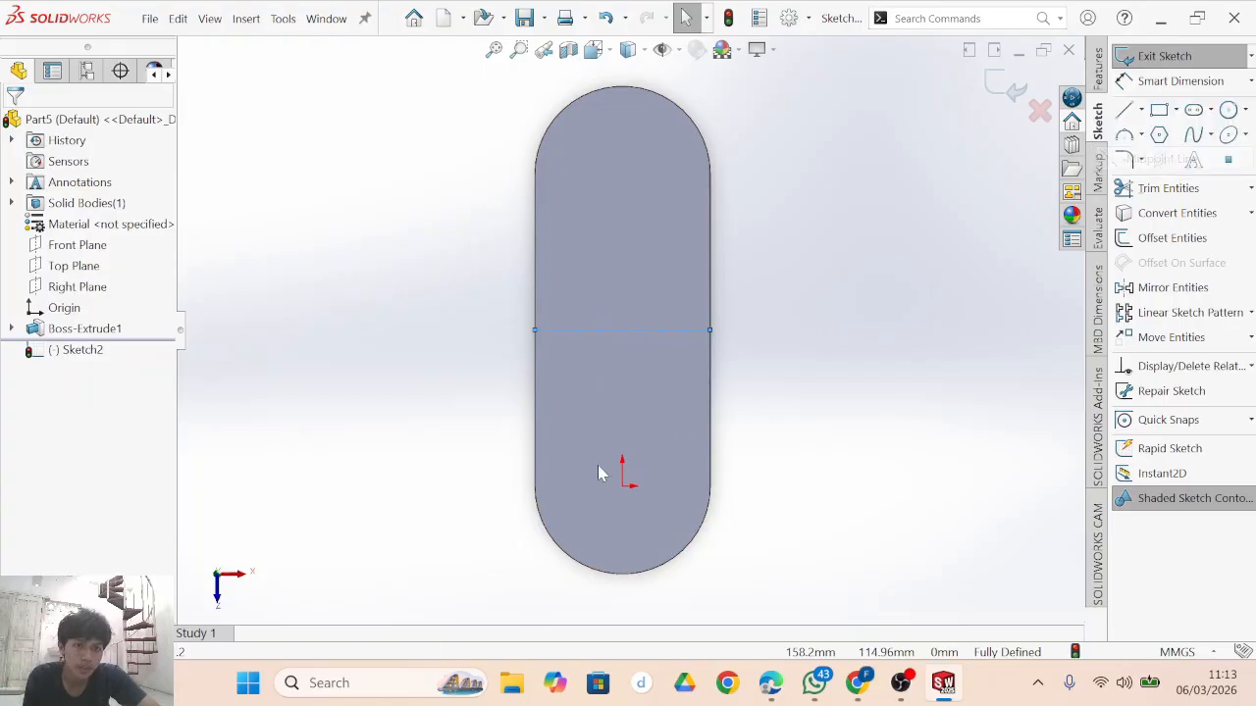
click(697, 331)
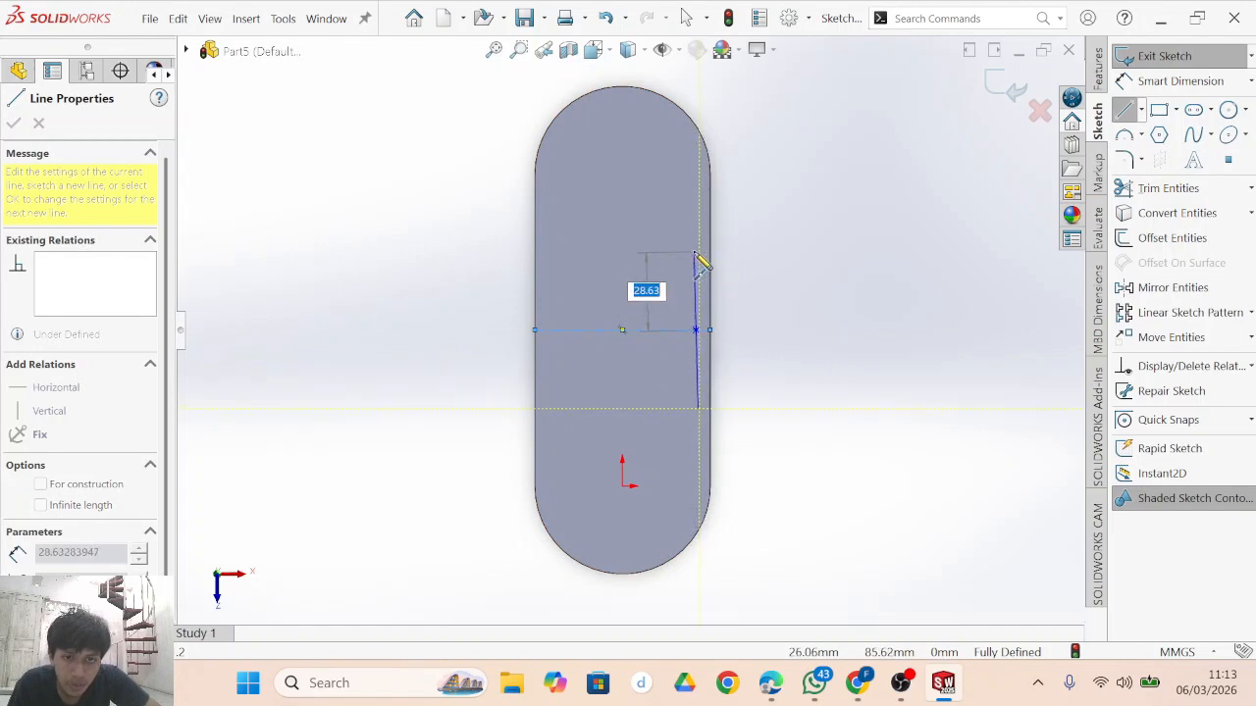
click(696, 254)
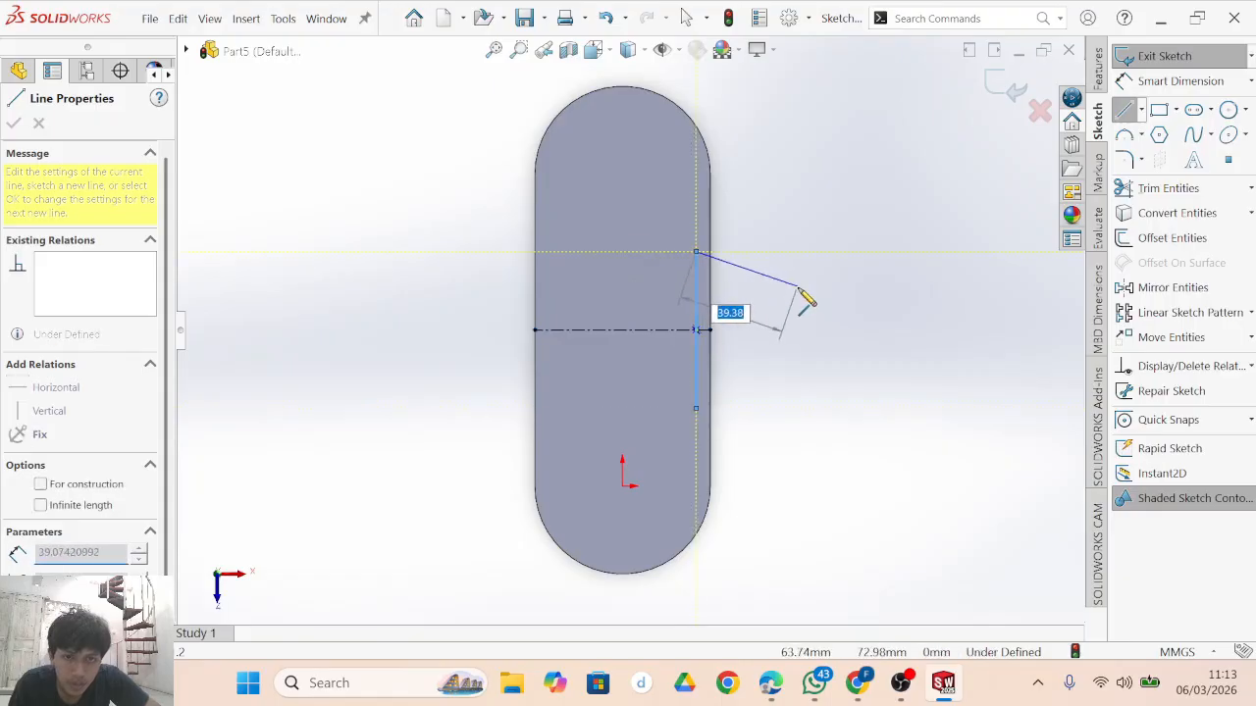
key(Escape)
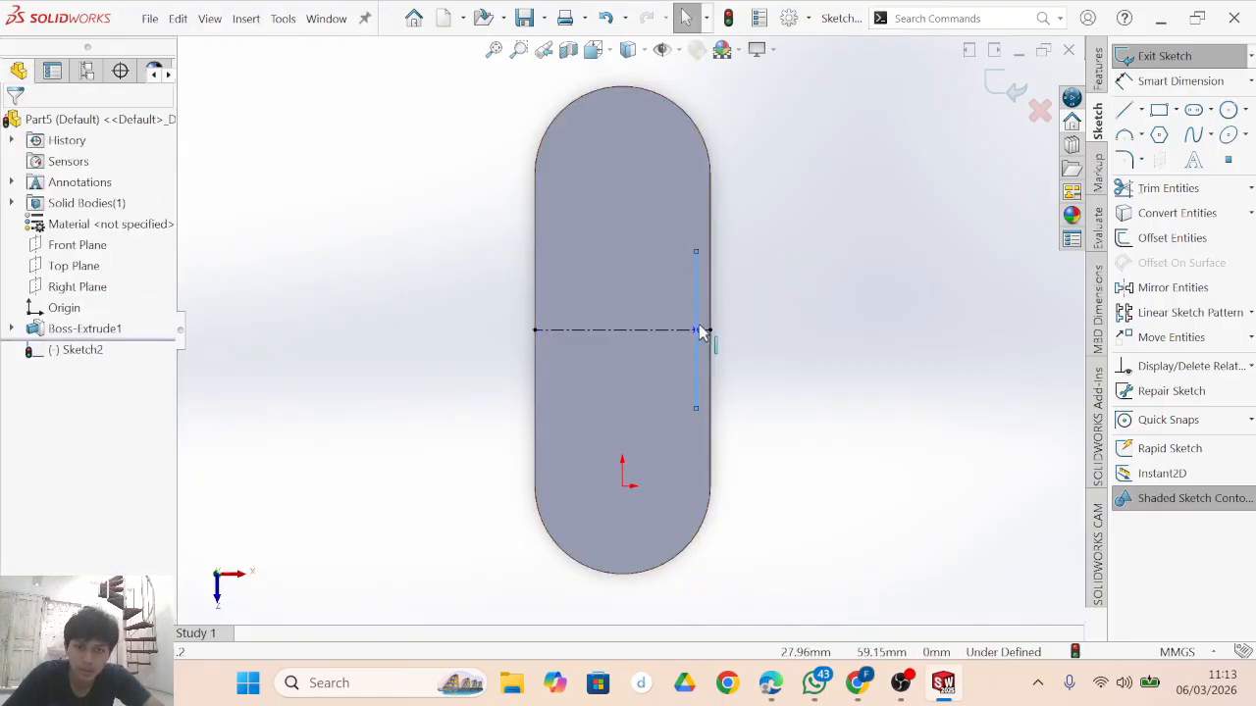
Make the vertical line's midpoint coincident with the centerline's right endpoint.
click(696, 332)
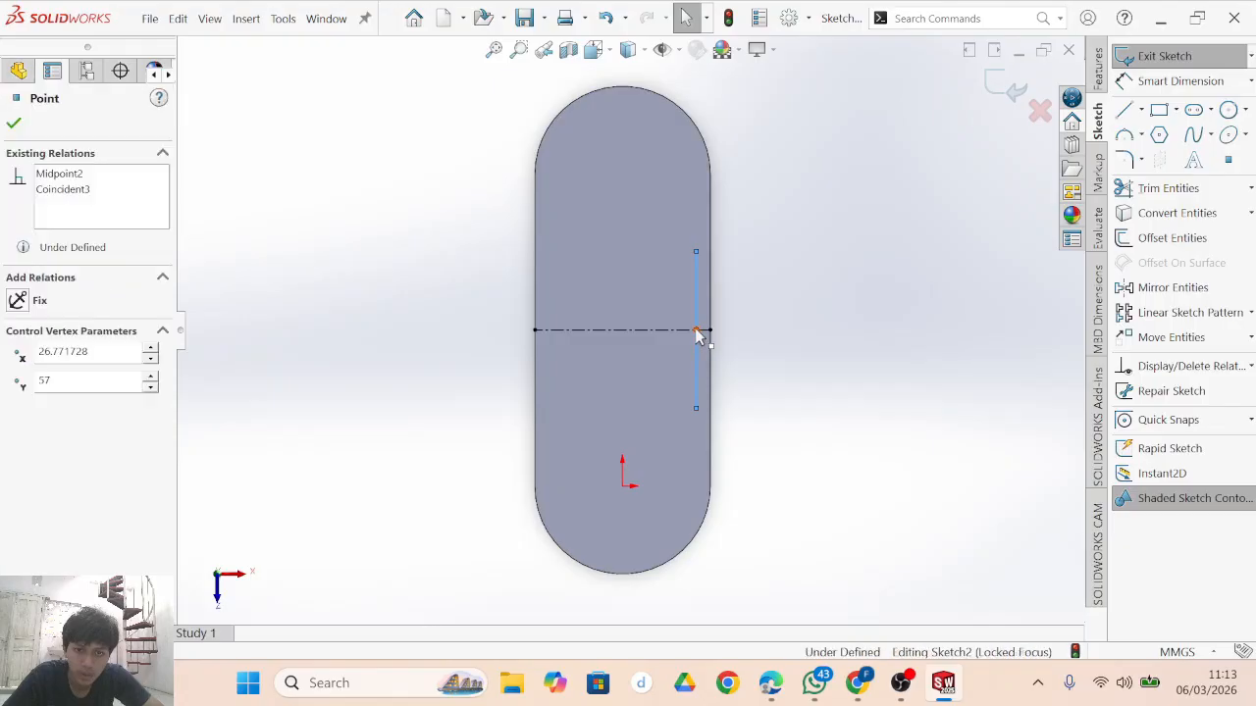
ctrl+click(710, 341)
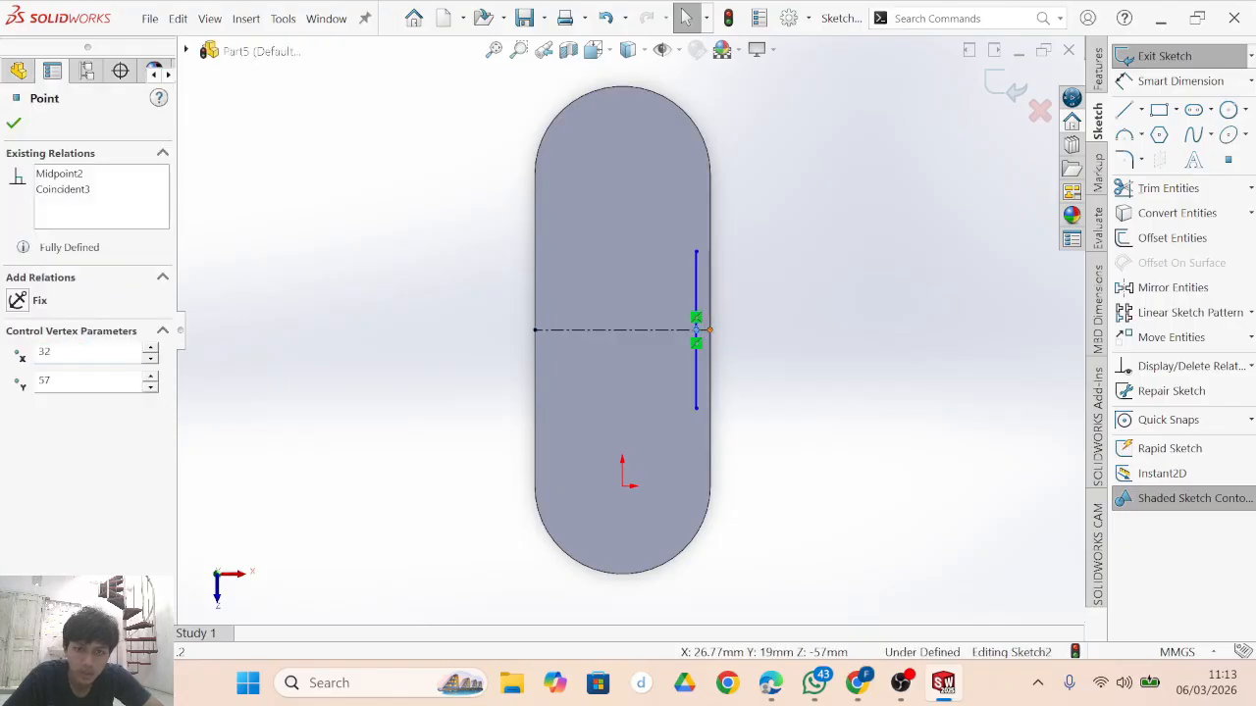
click(46, 435)
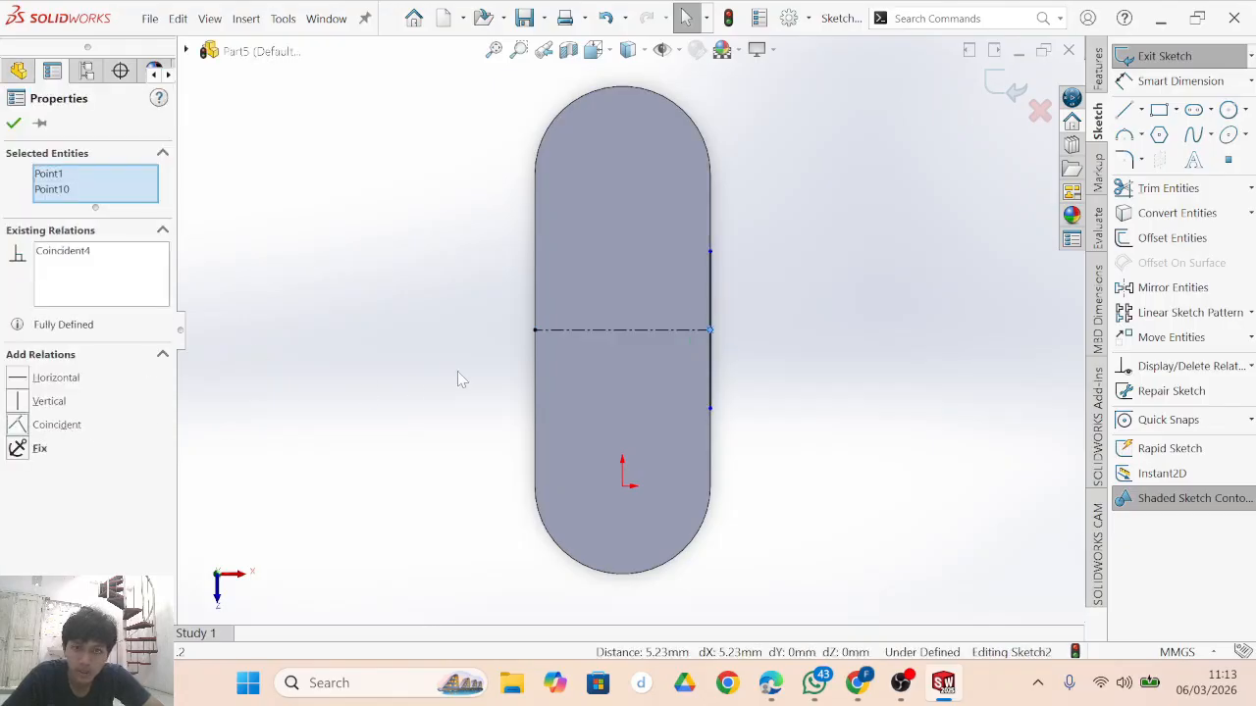
Close the rectangle across the base with three lines from the vertical line's upper end to its lower end.
click(1128, 110)
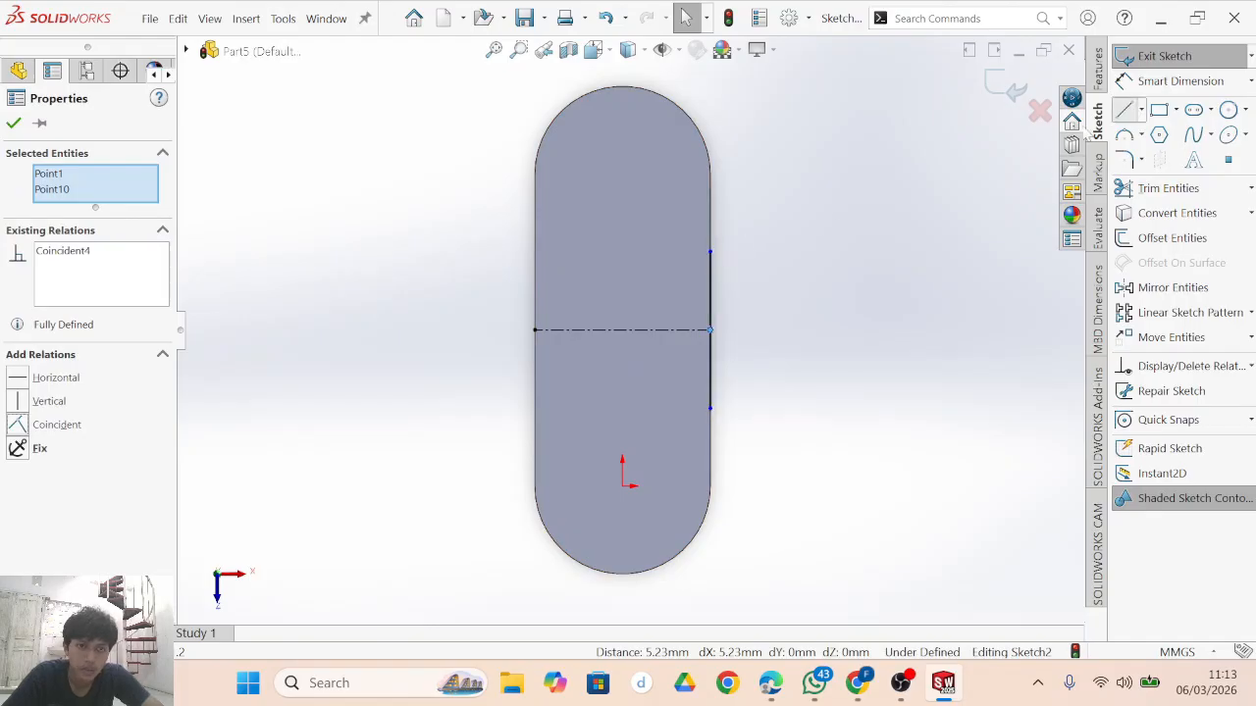
click(710, 253)
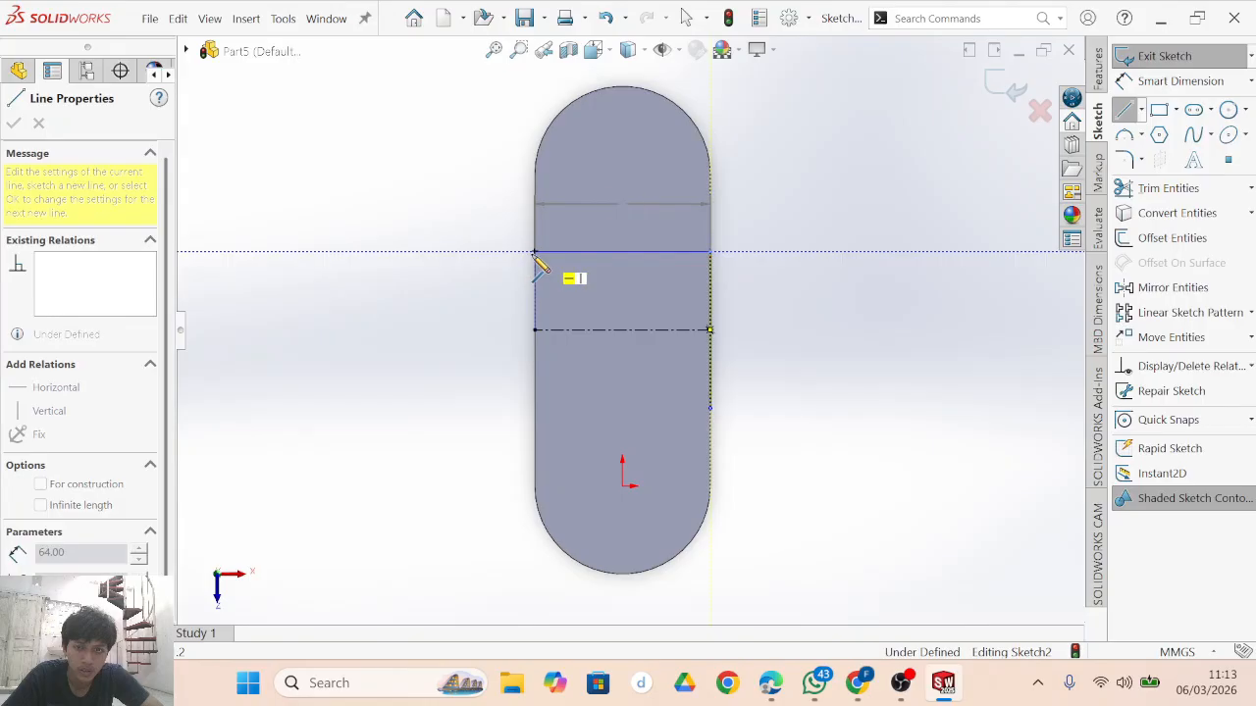
click(534, 253)
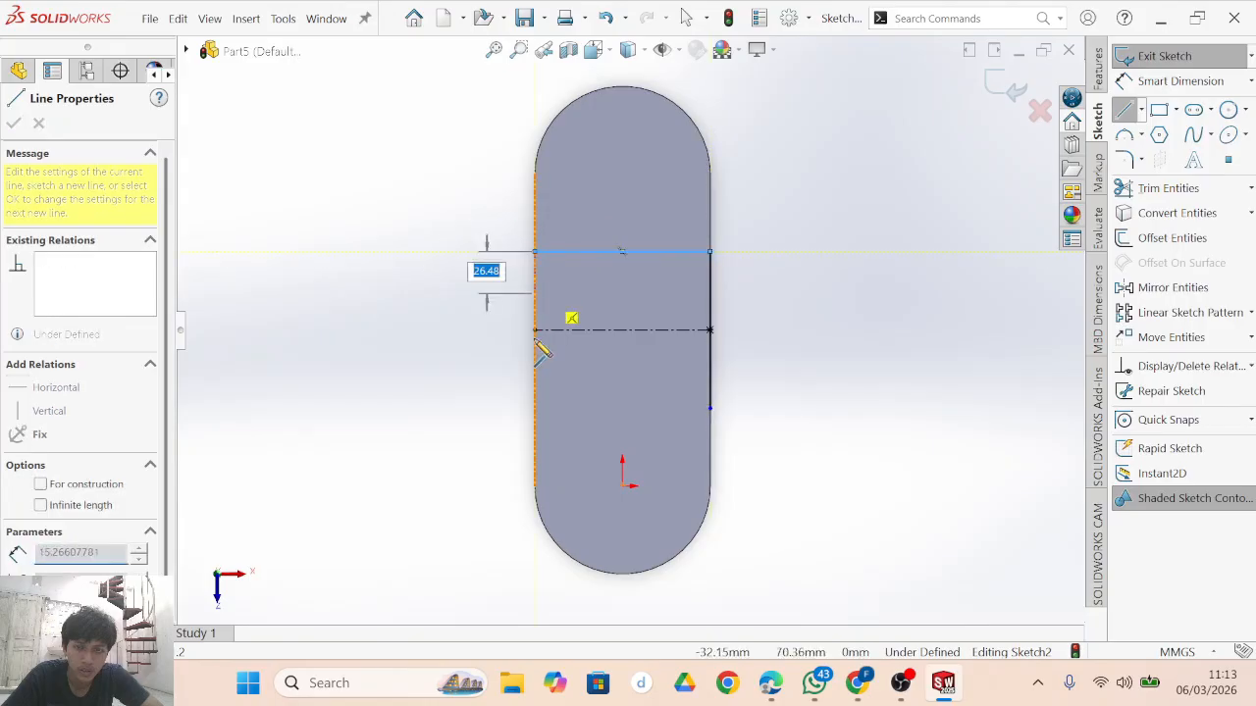
click(534, 408)
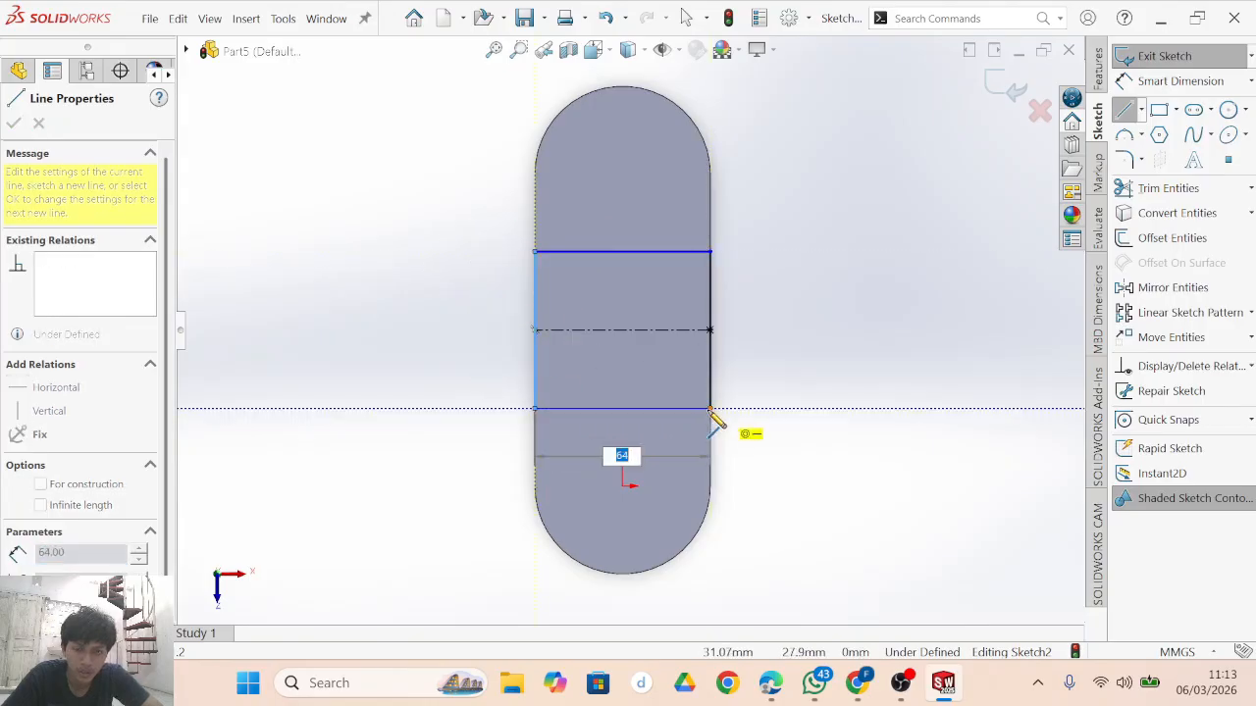
click(711, 409)
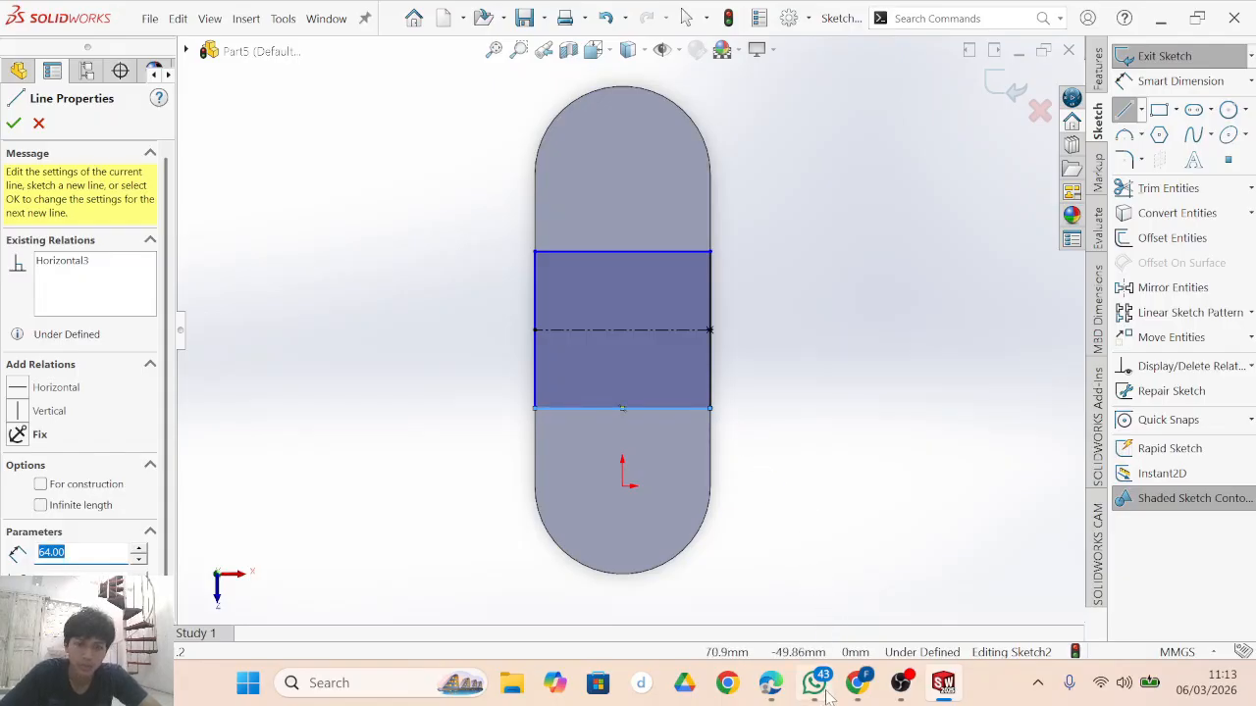
Switch to the assignment PDF to check the block dimensions of exercise b, and return to the Part5 sketch in SOLIDWORKS.
mouse_move(770, 683)
click(684, 549)
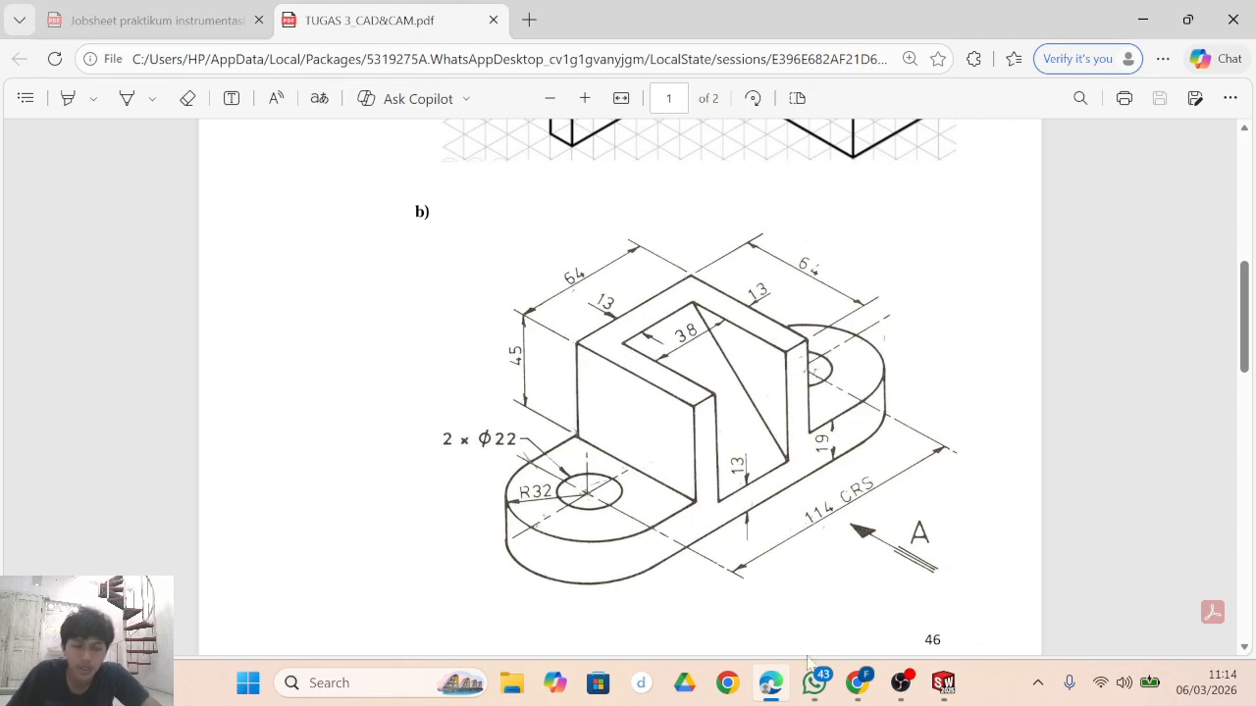
mouse_move(947, 690)
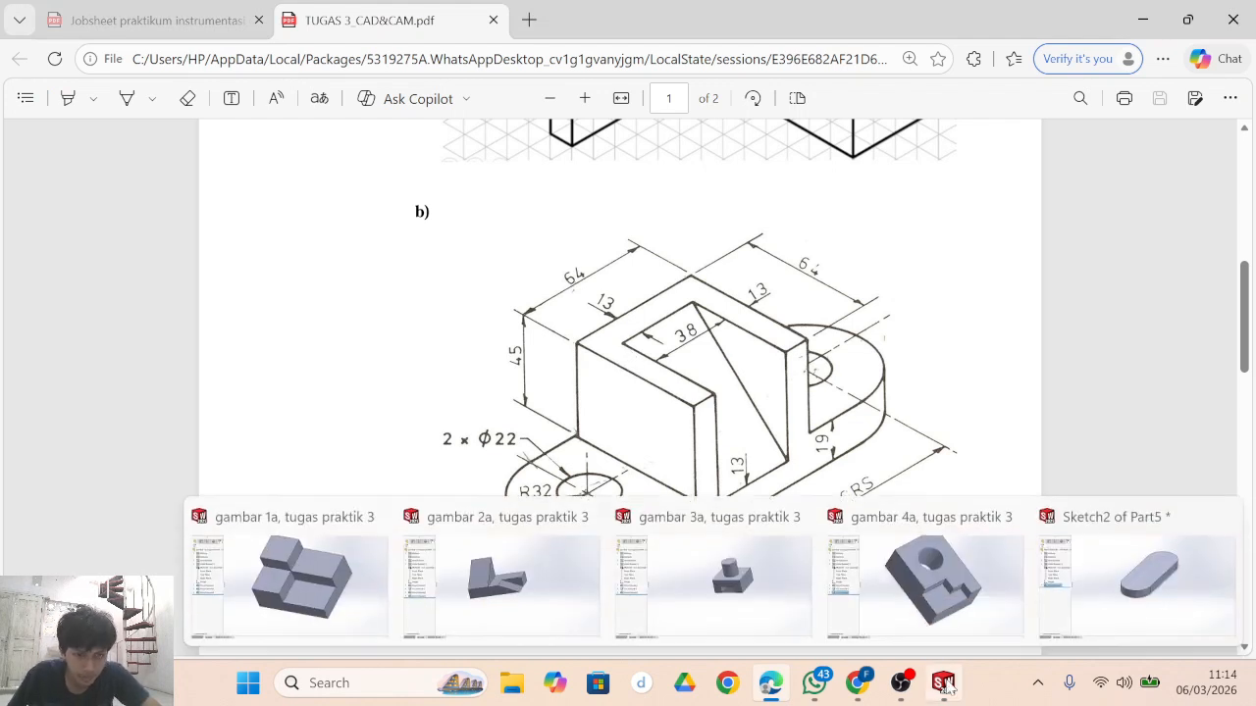
click(1138, 579)
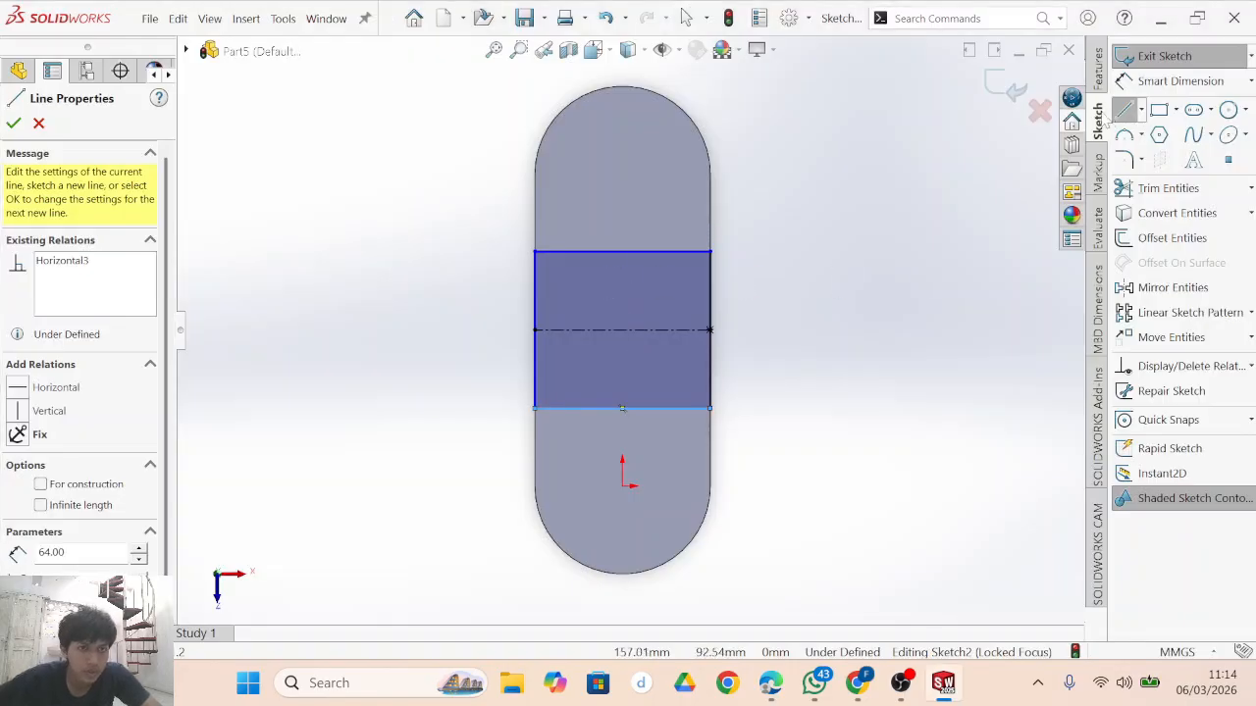
Dimension the rectangle as 64 mm along the slot and 64 mm across it.
click(1125, 110)
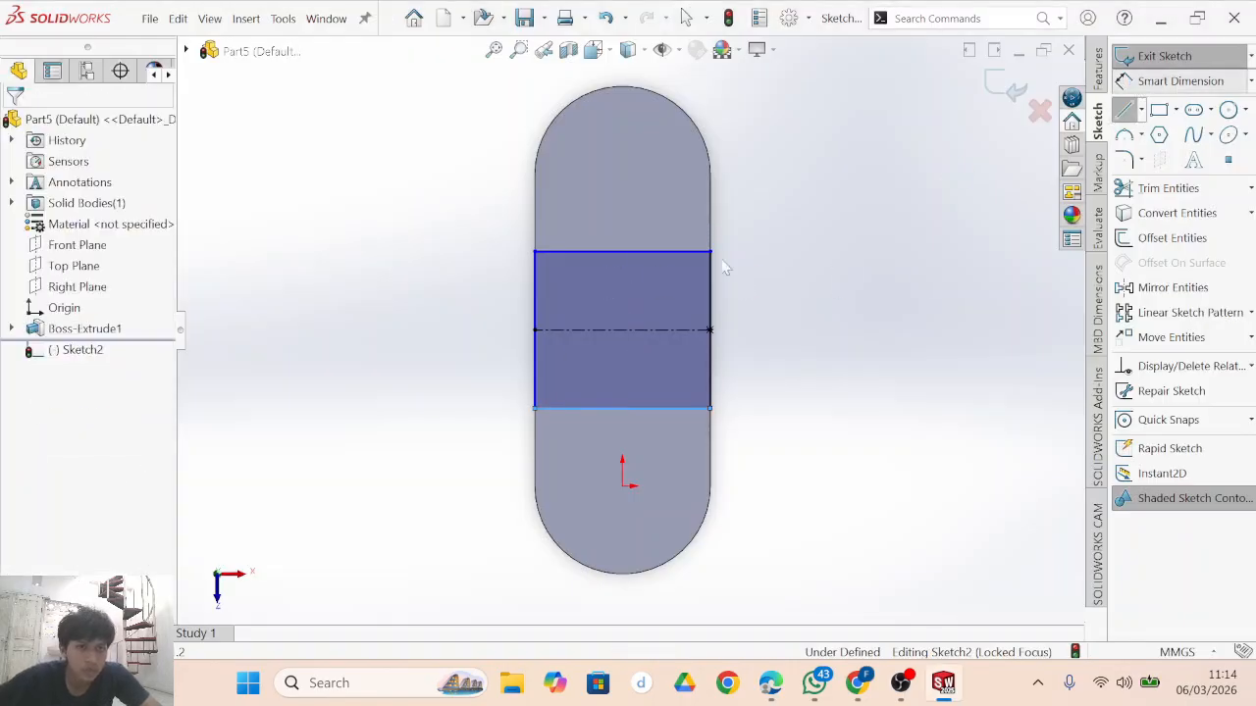
click(535, 321)
click(467, 336)
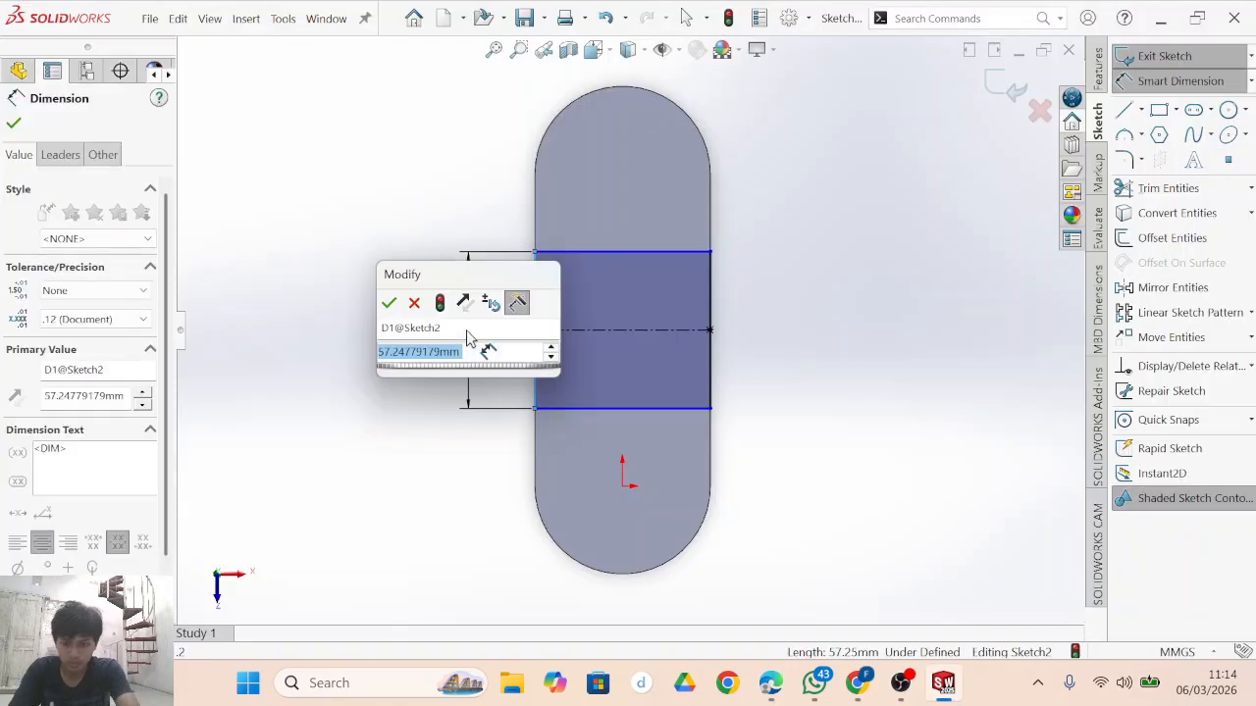
text(6)
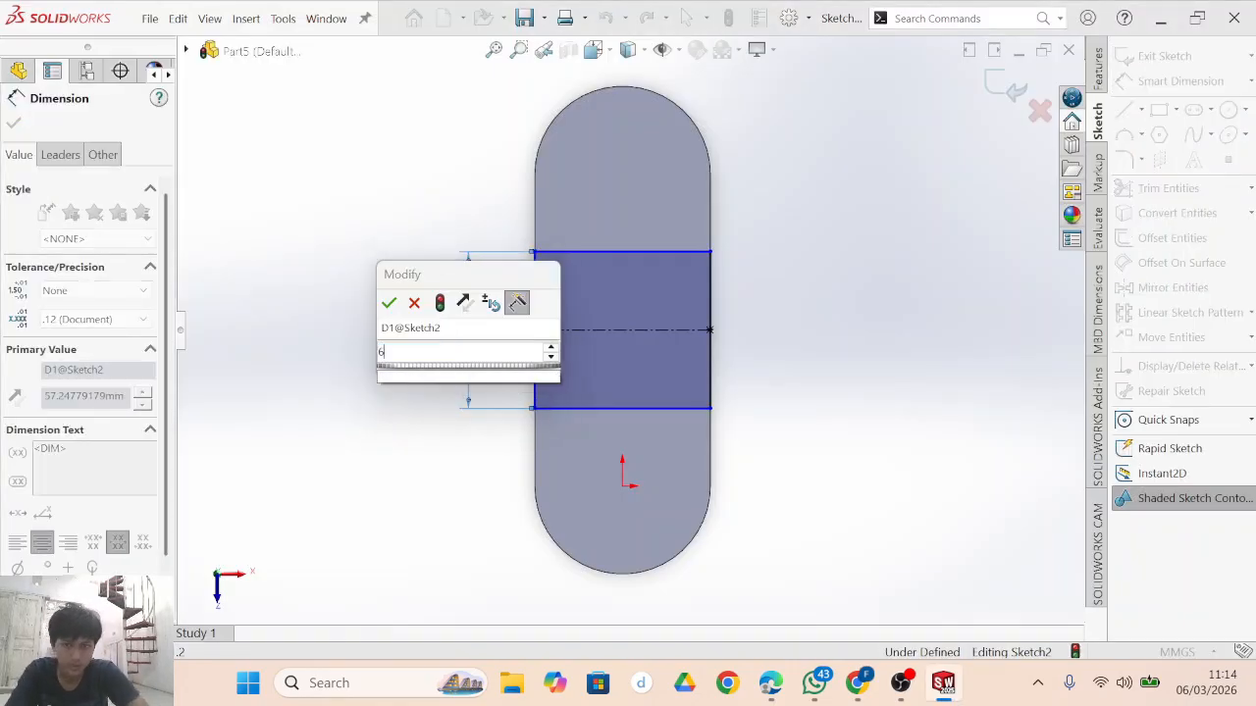
text(4)
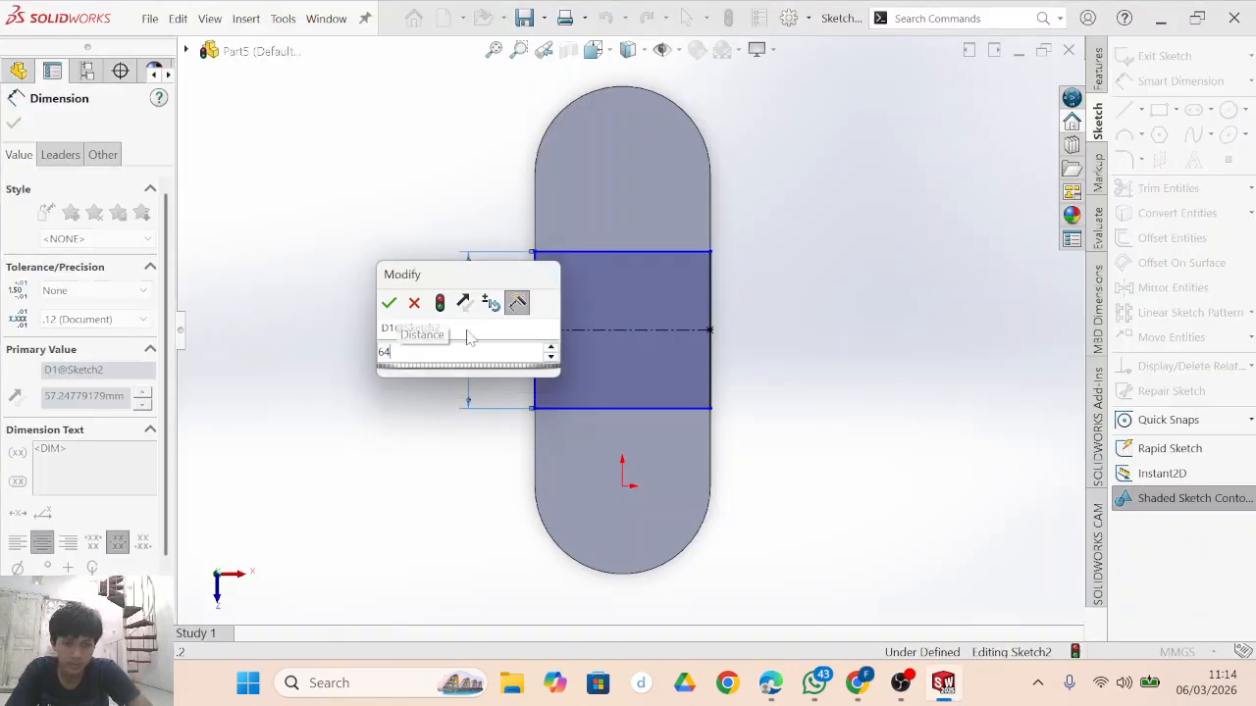
click(389, 303)
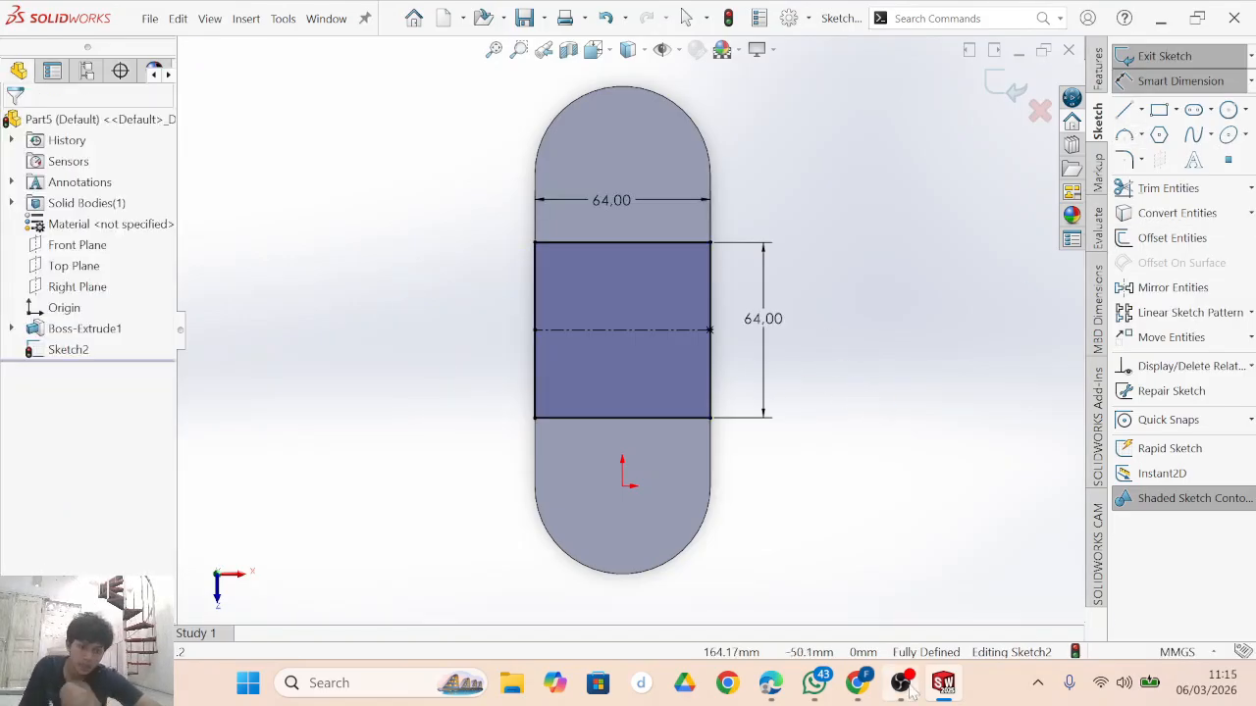
Consult the exercise b drawing in the assignment PDF for the block's height, and switch back to SOLIDWORKS.
mouse_move(773, 687)
click(776, 588)
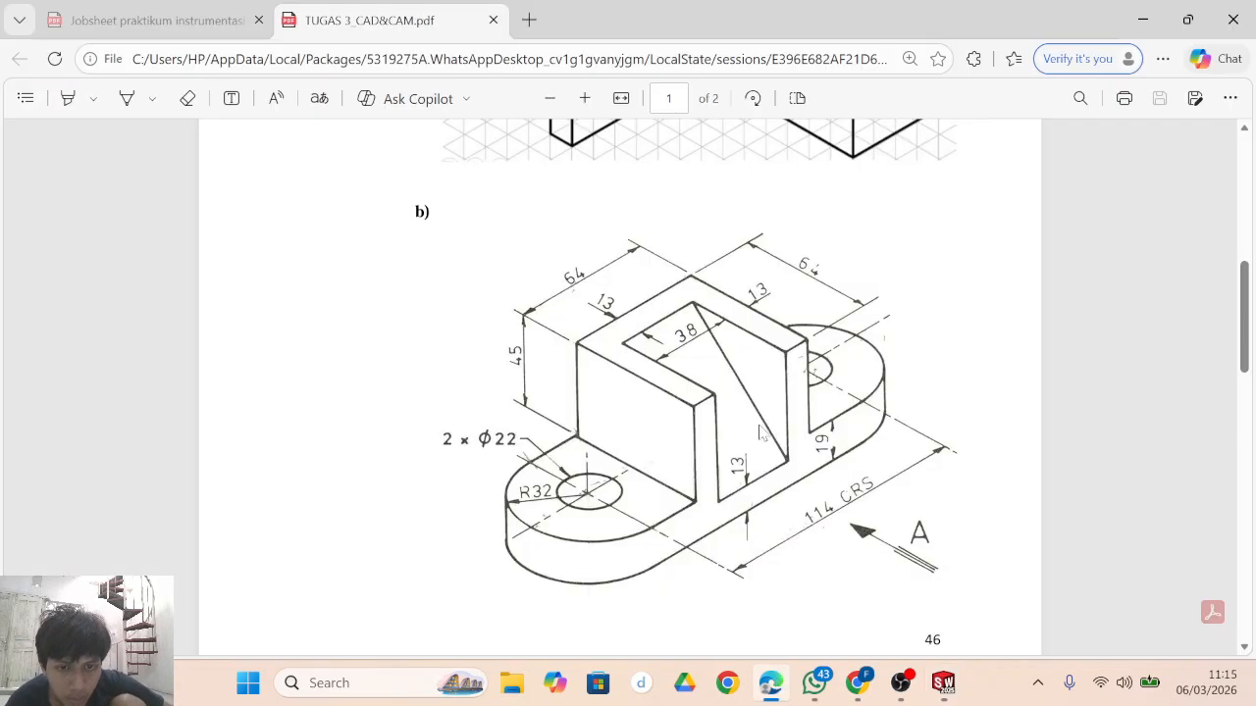
click(944, 682)
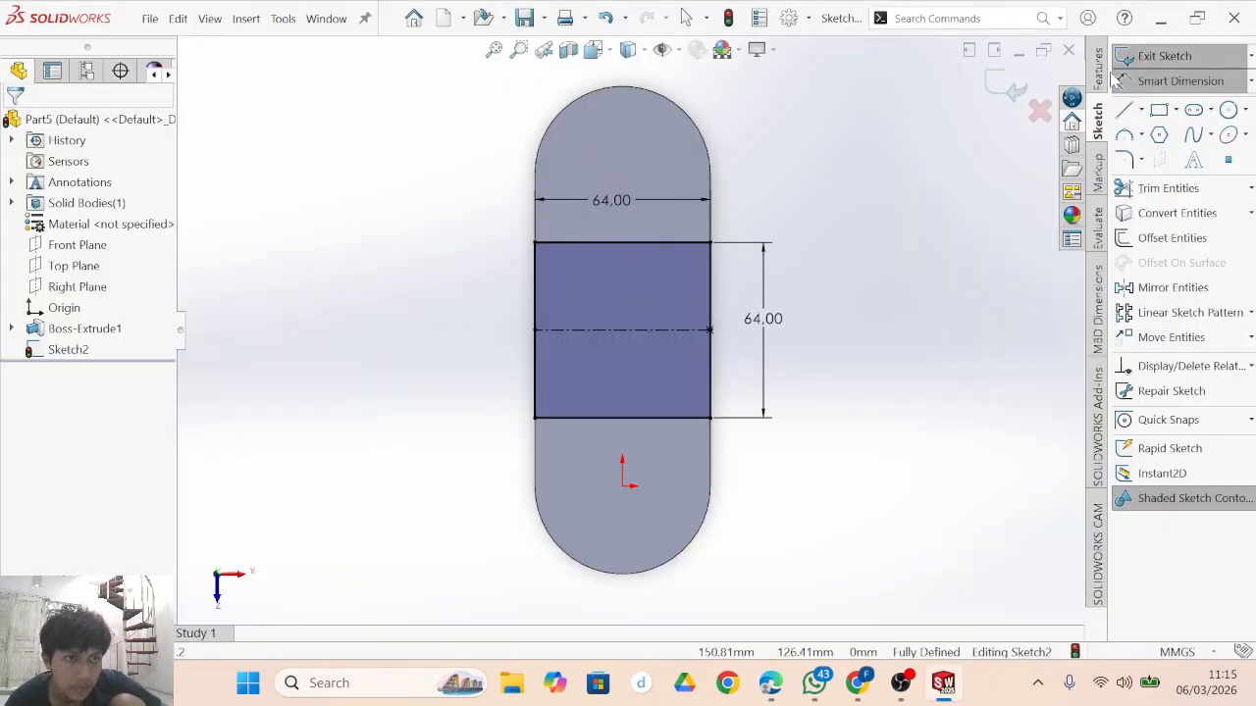
Extrude the 64 mm square sketch 45 mm upward from the base as a merged block.
click(1098, 74)
click(1143, 57)
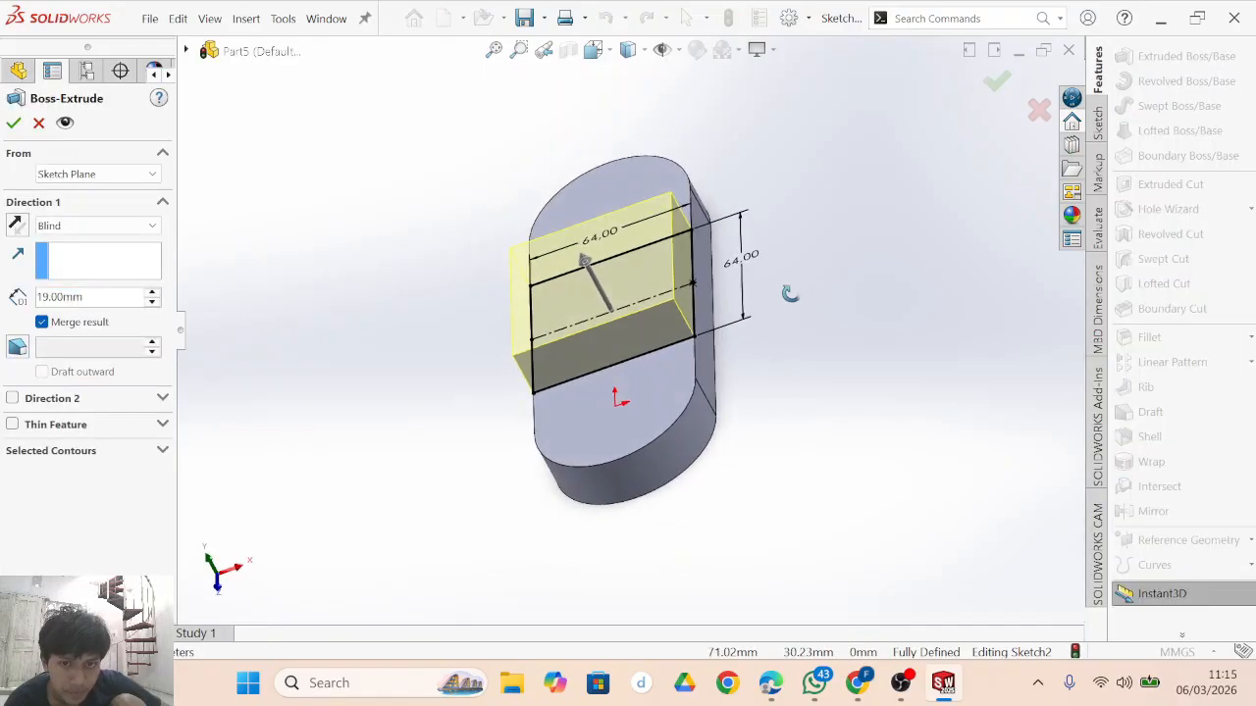
double_click(59, 298)
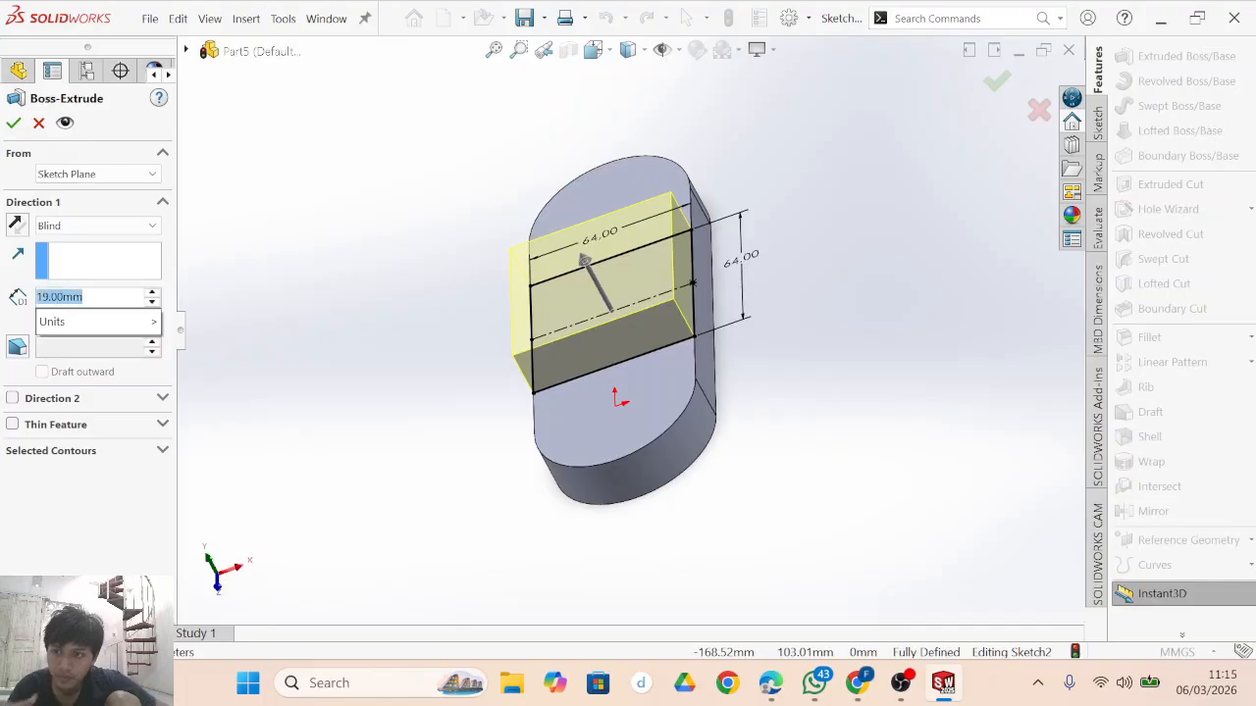
text(45)
key(Return)
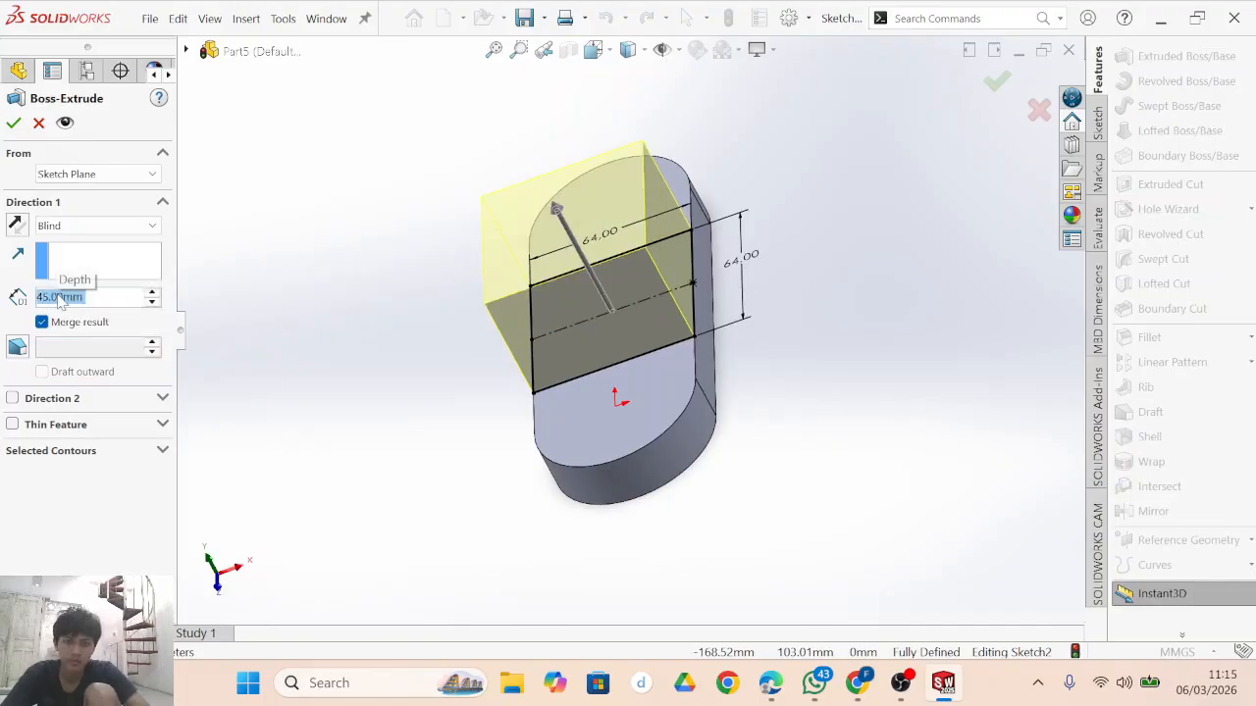
click(13, 124)
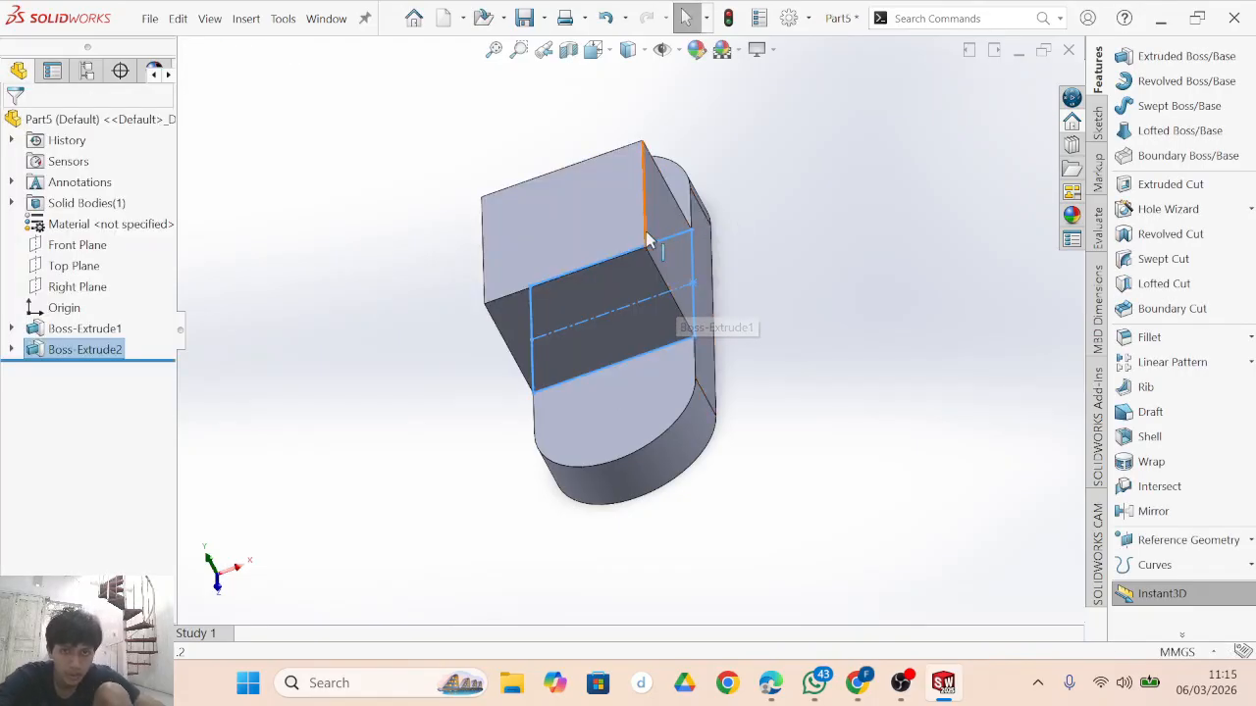
Start a line sketch on the flat side face of the part and check the channel dimensions of exercise b in the assignment PDF.
click(676, 263)
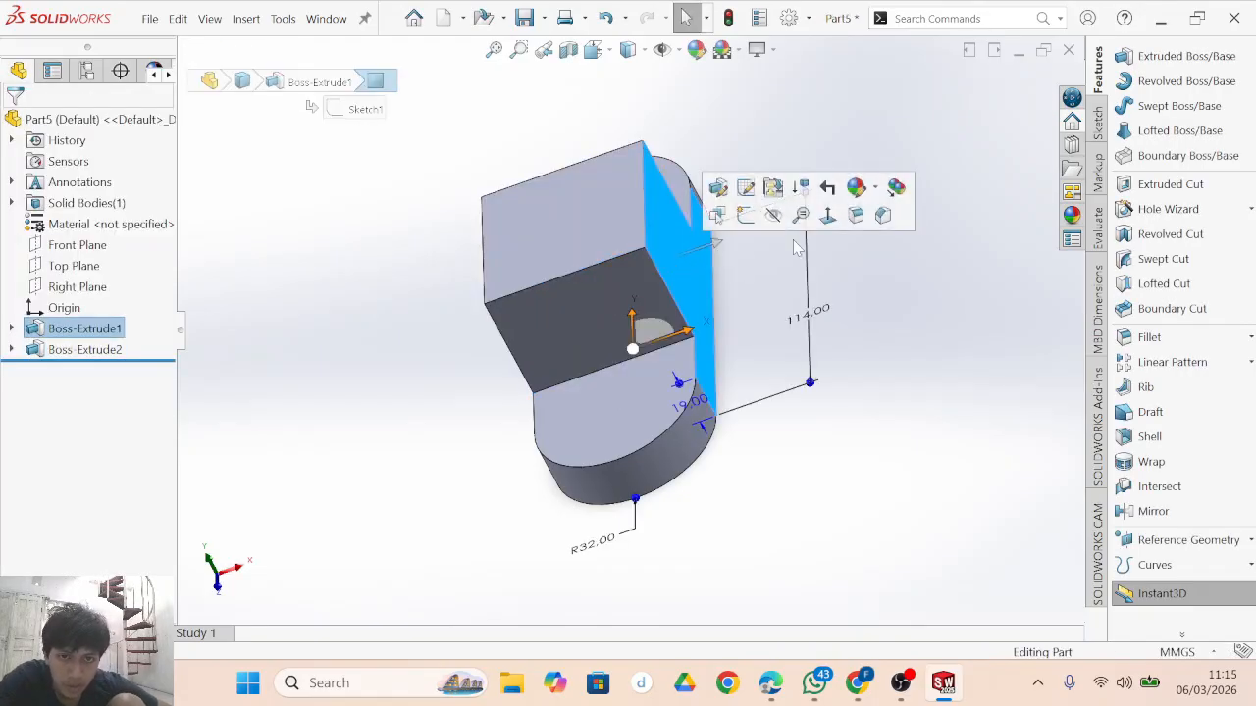
click(1100, 128)
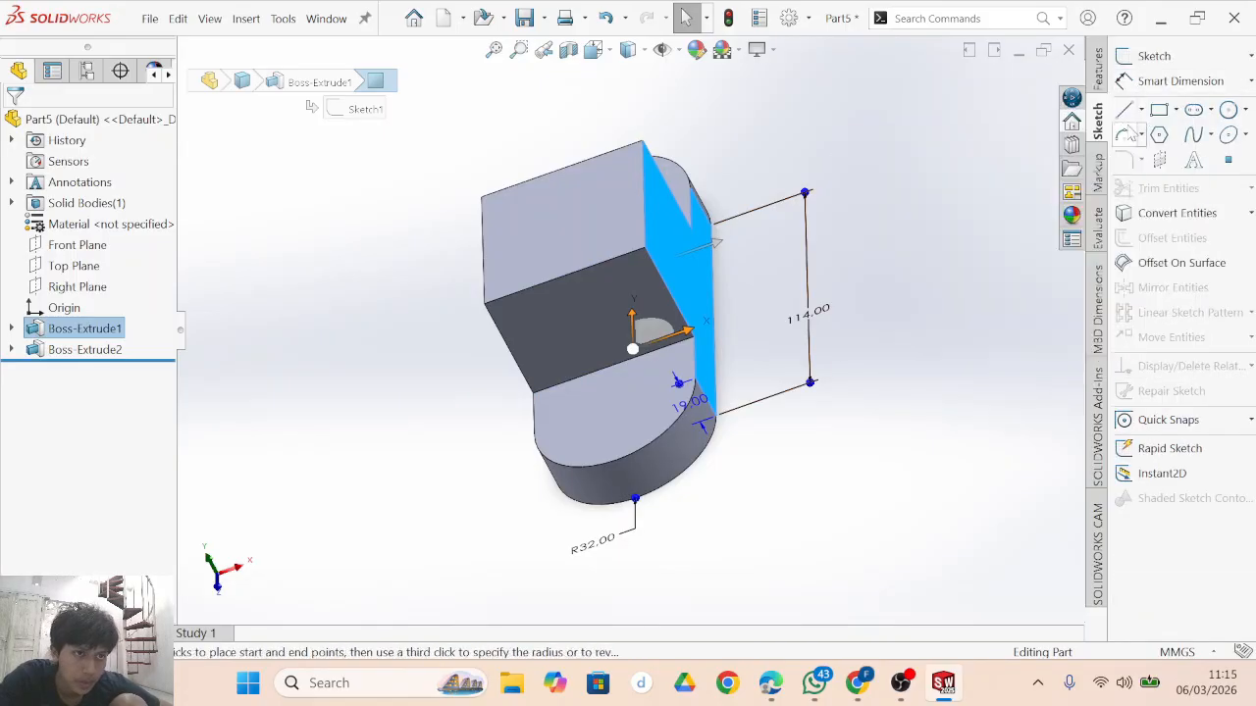
click(1125, 108)
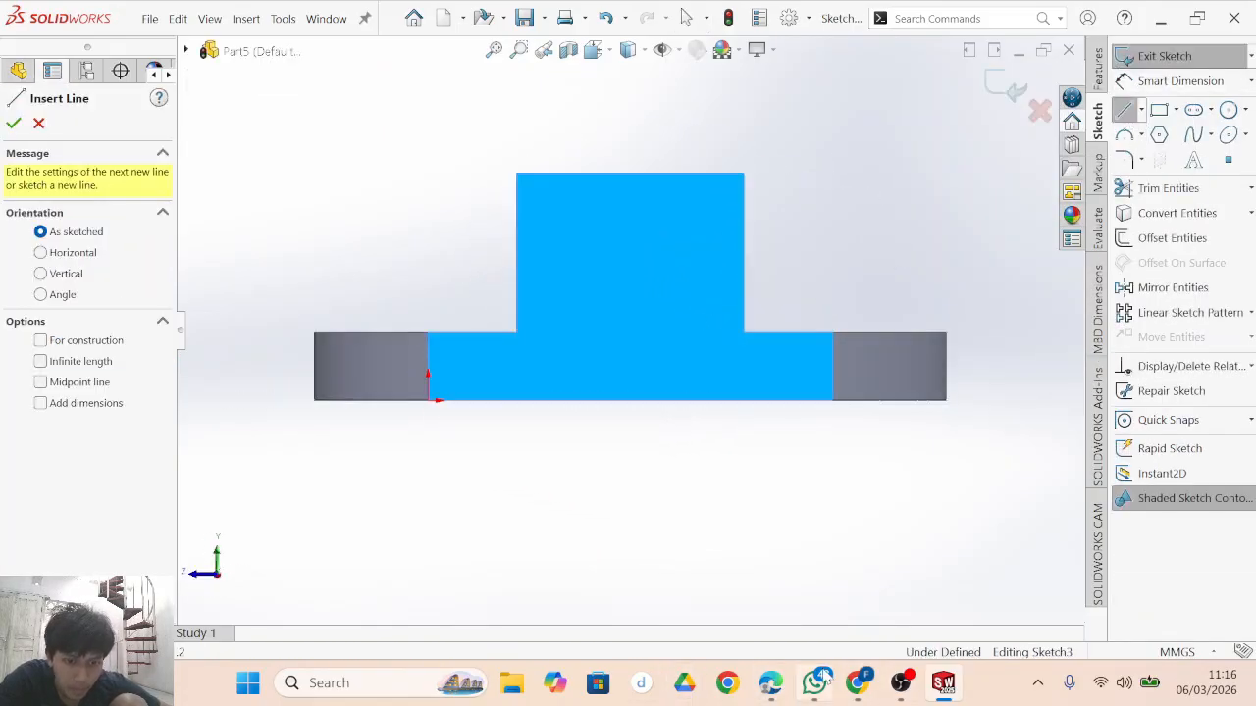
click(759, 639)
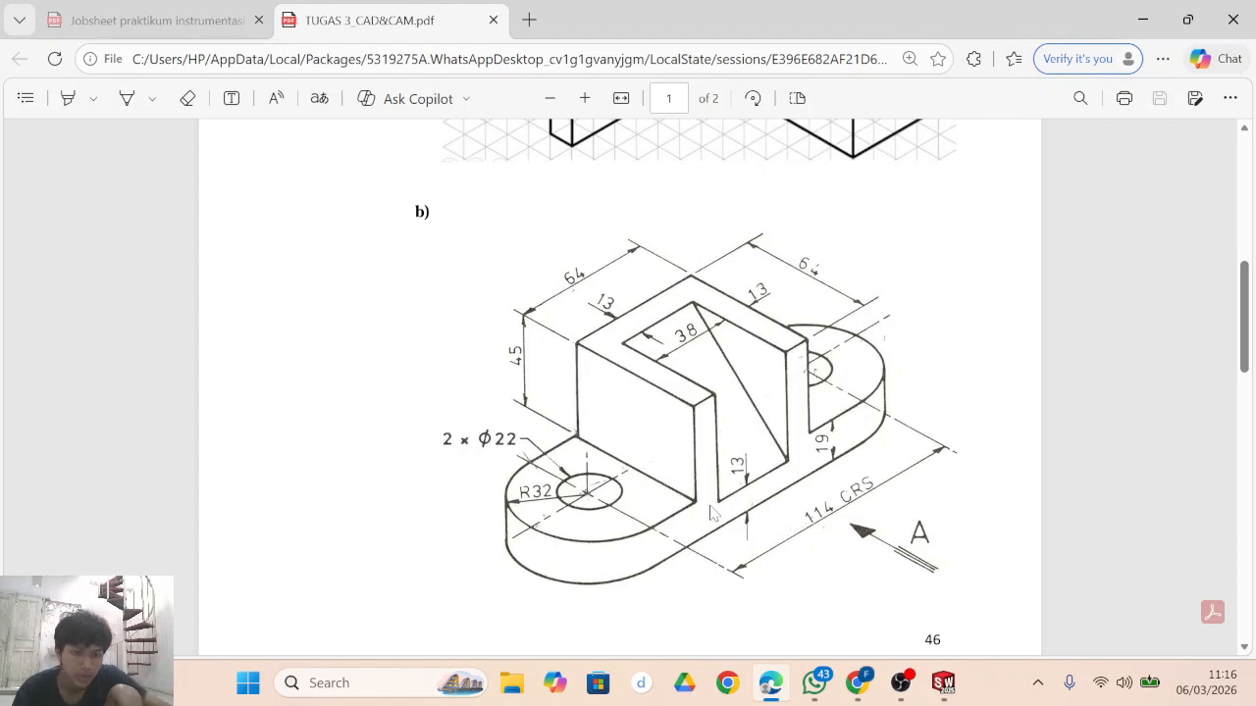
click(943, 682)
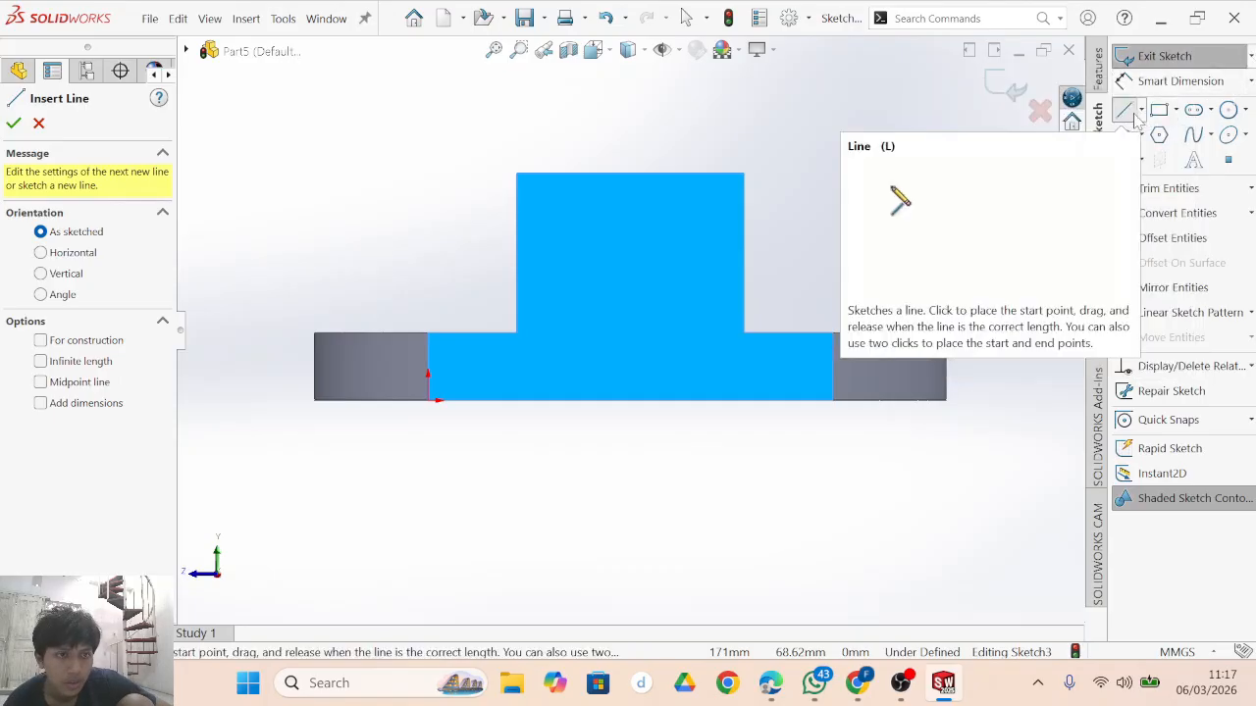
Sketch a rectangle about 38 mm wide and 58 mm high, using a centred midpoint line near the block's top and three lines to the base's bottom edge.
click(1141, 111)
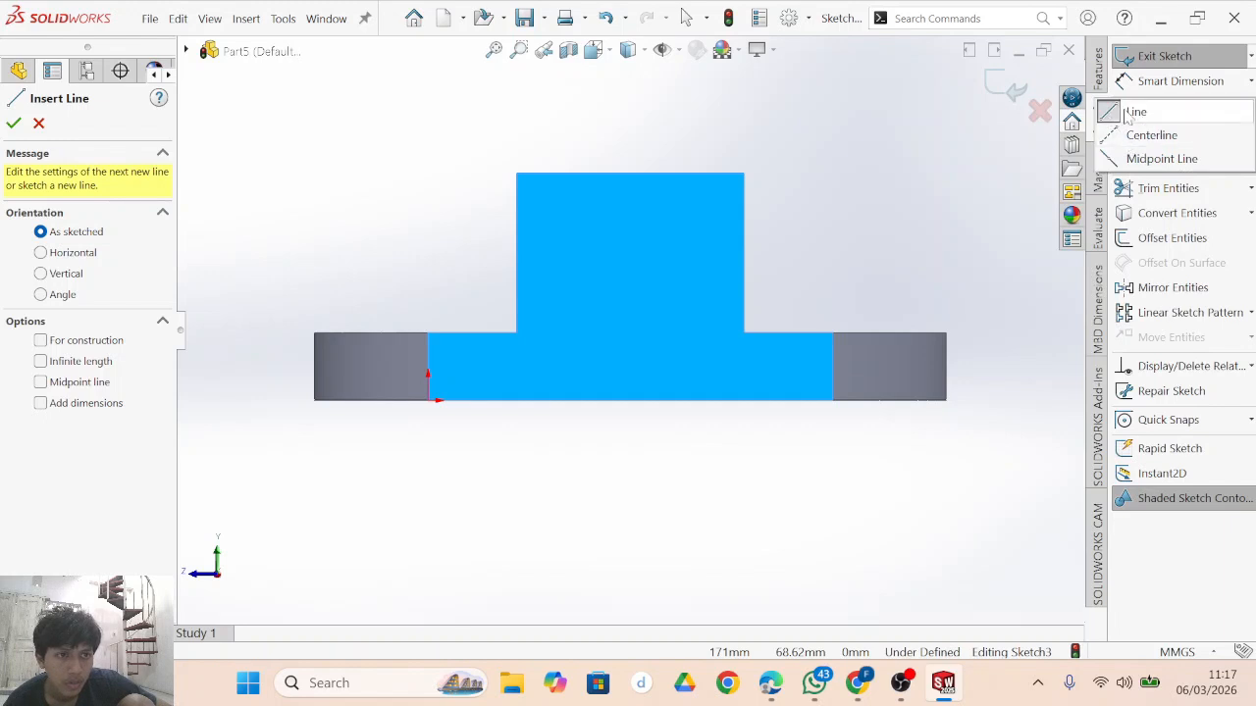
click(1161, 159)
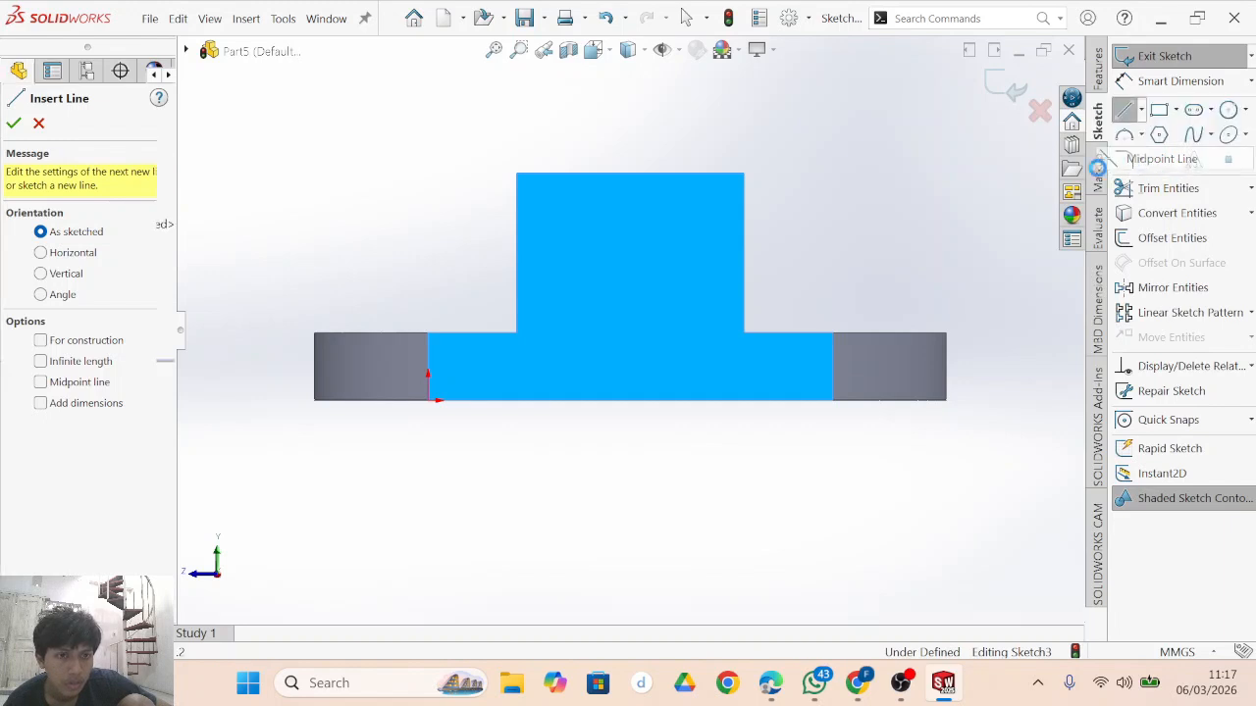
click(629, 174)
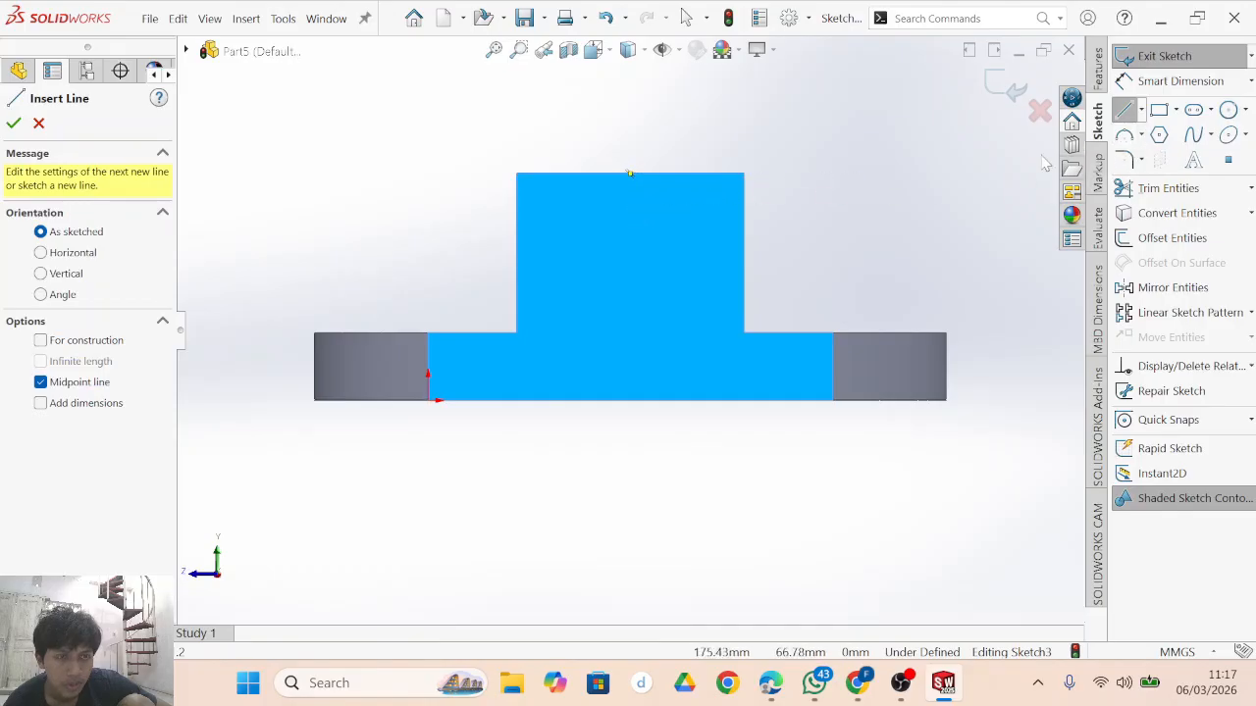
click(629, 193)
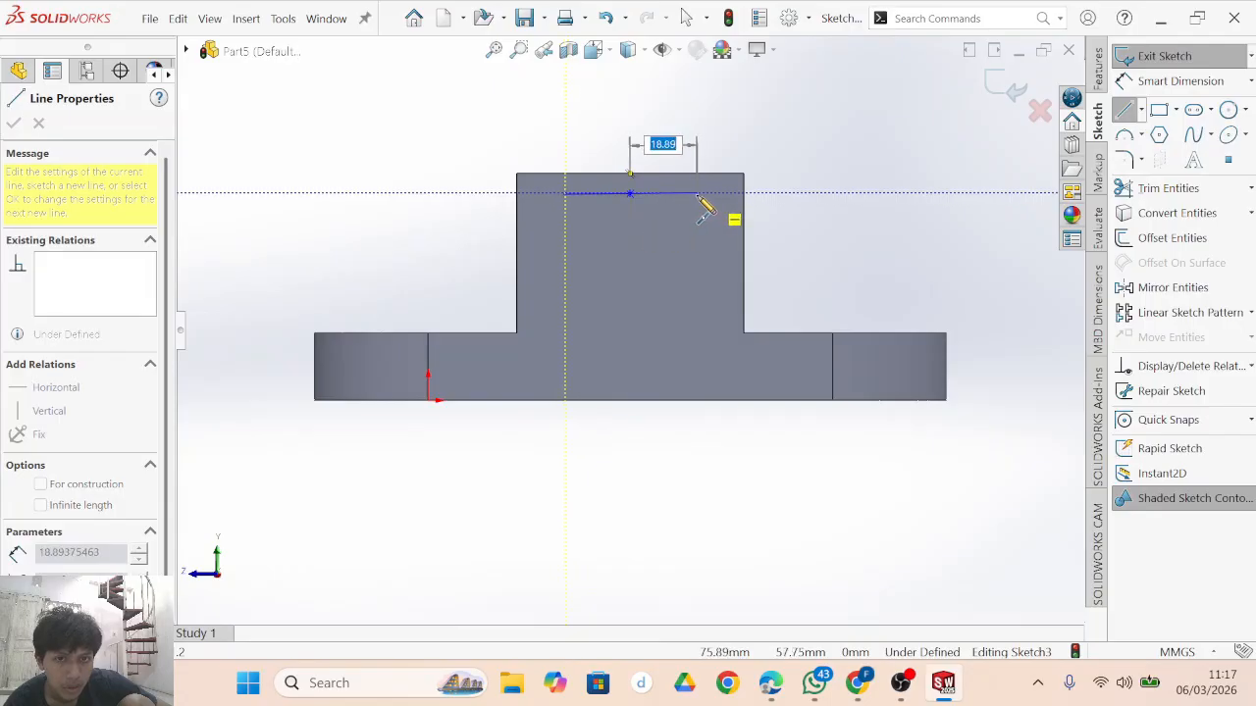
click(698, 193)
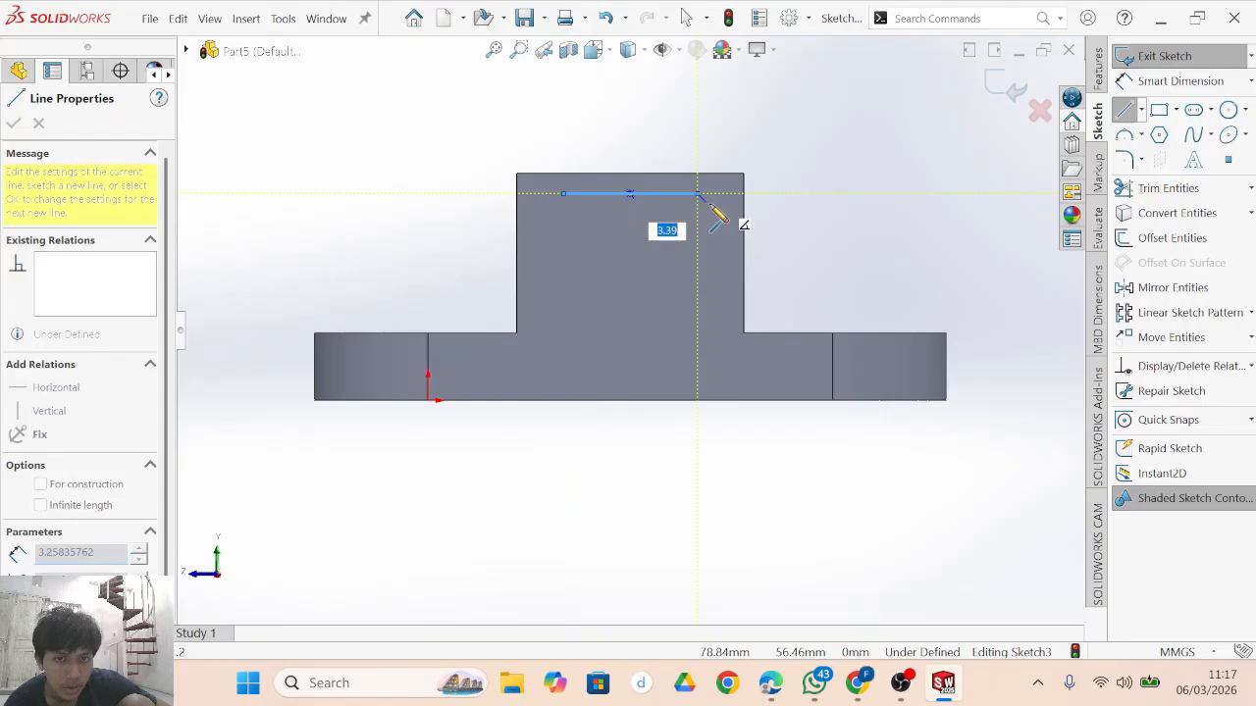
click(698, 401)
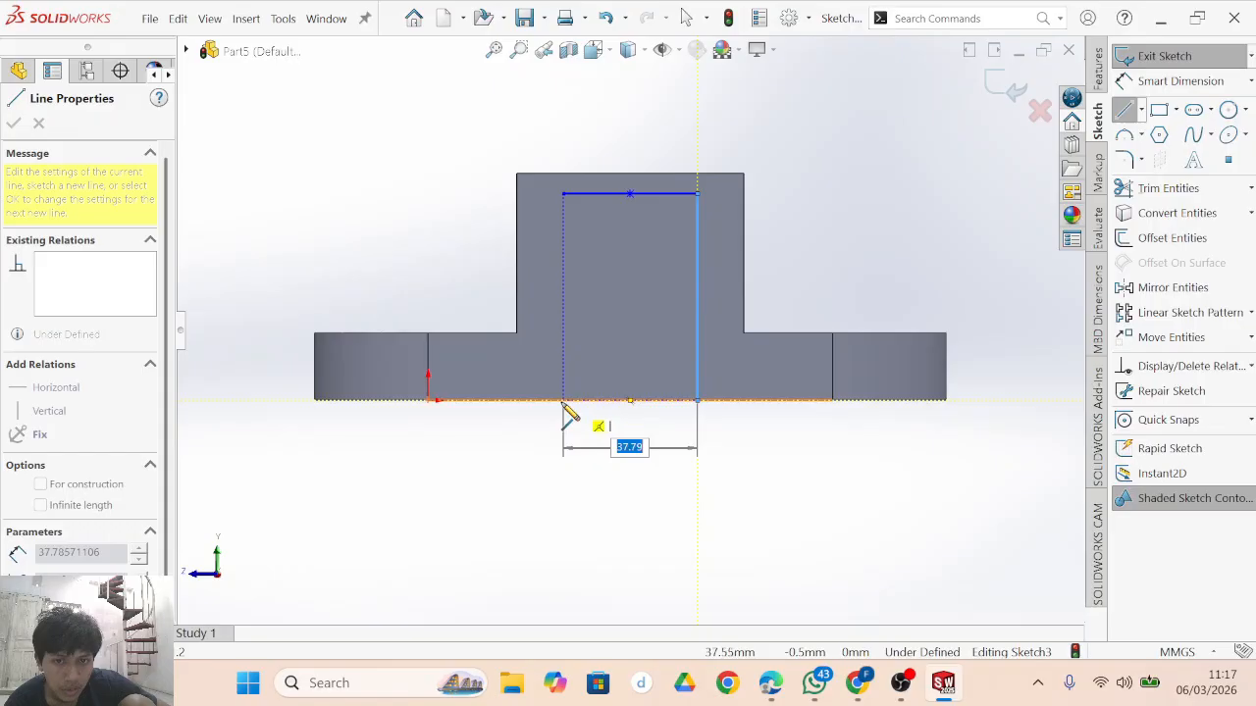
click(562, 400)
click(565, 195)
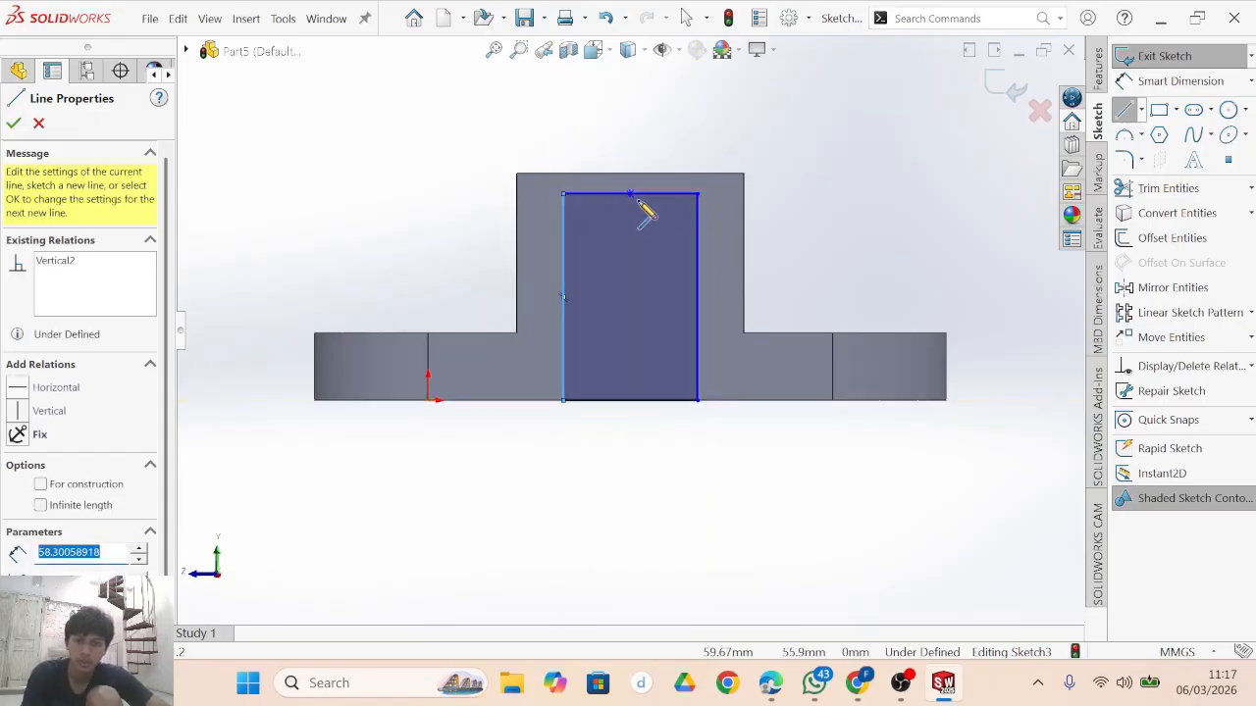
Attach the rectangle's upper line to the block's top edge at its midpoint, and dimension it 38 mm wide and 13 mm above the base's bottom.
click(630, 194)
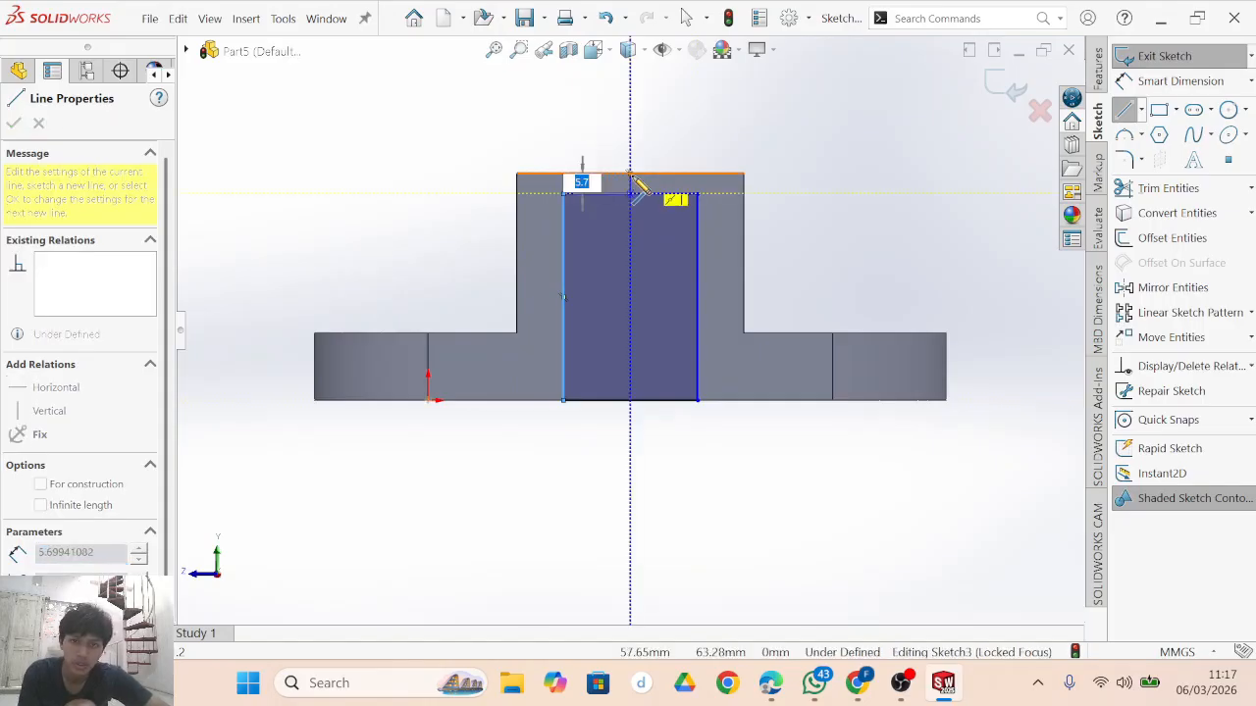
key(Escape)
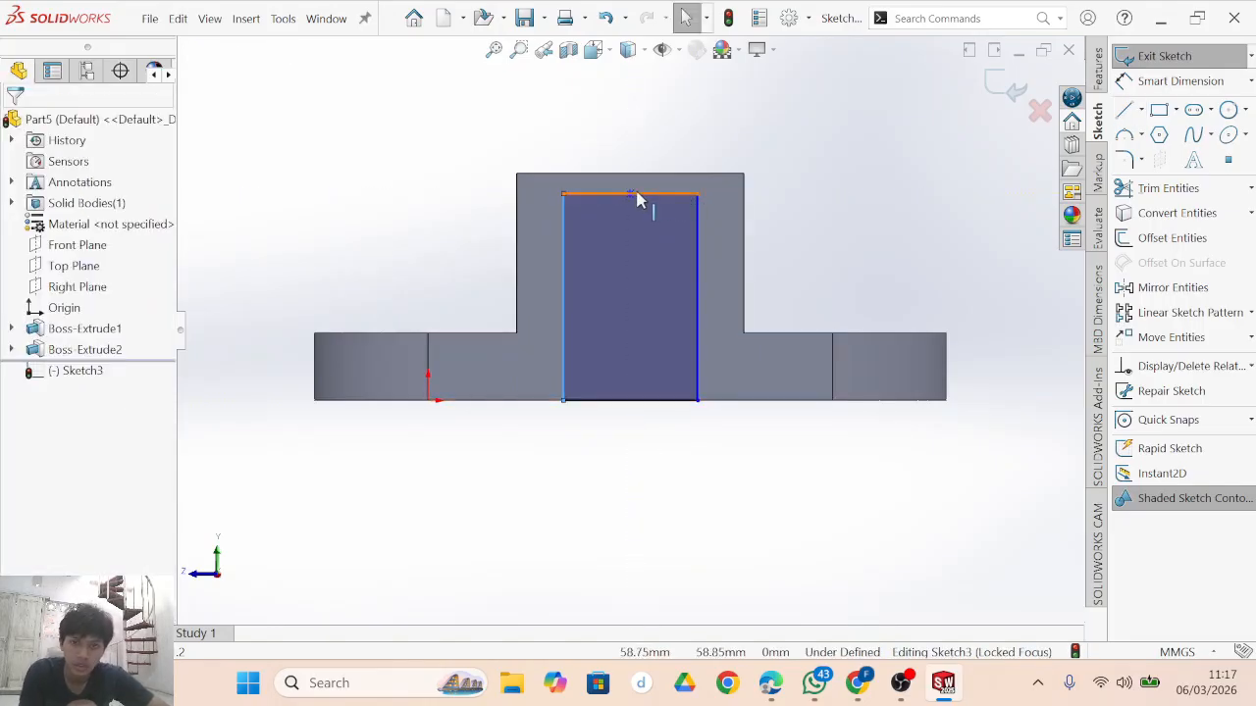
click(631, 194)
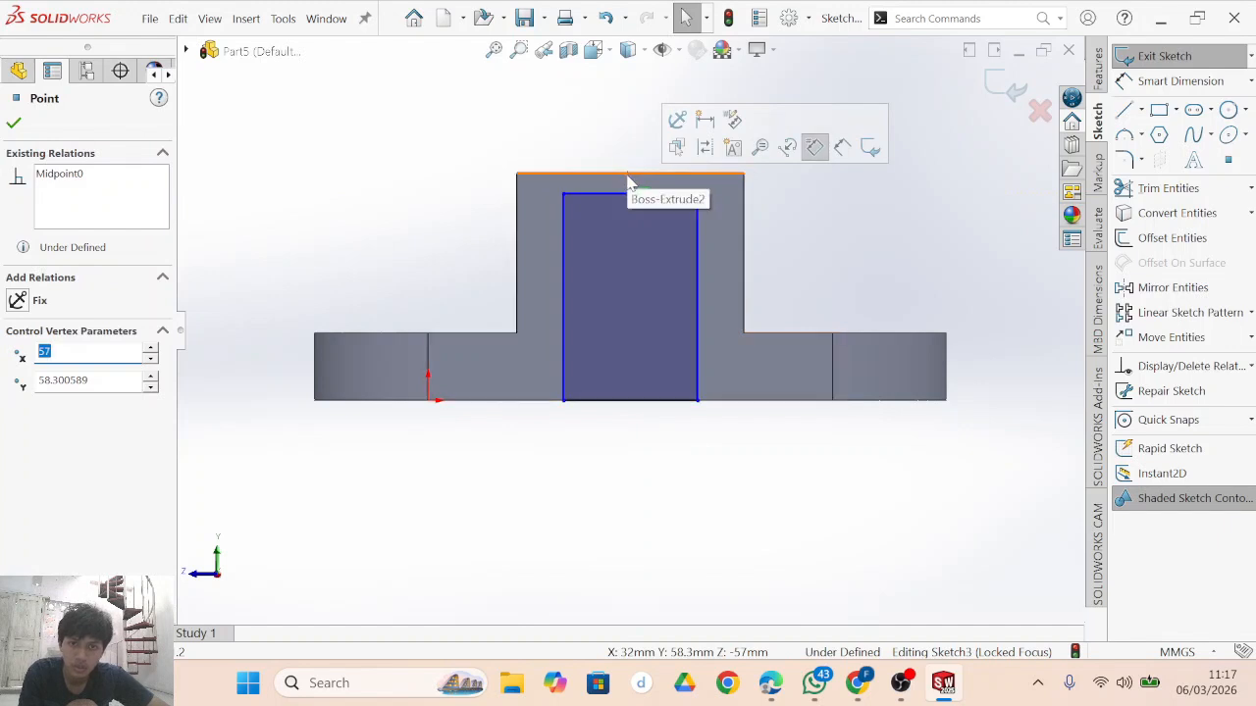
scroll(631, 185, down, 5)
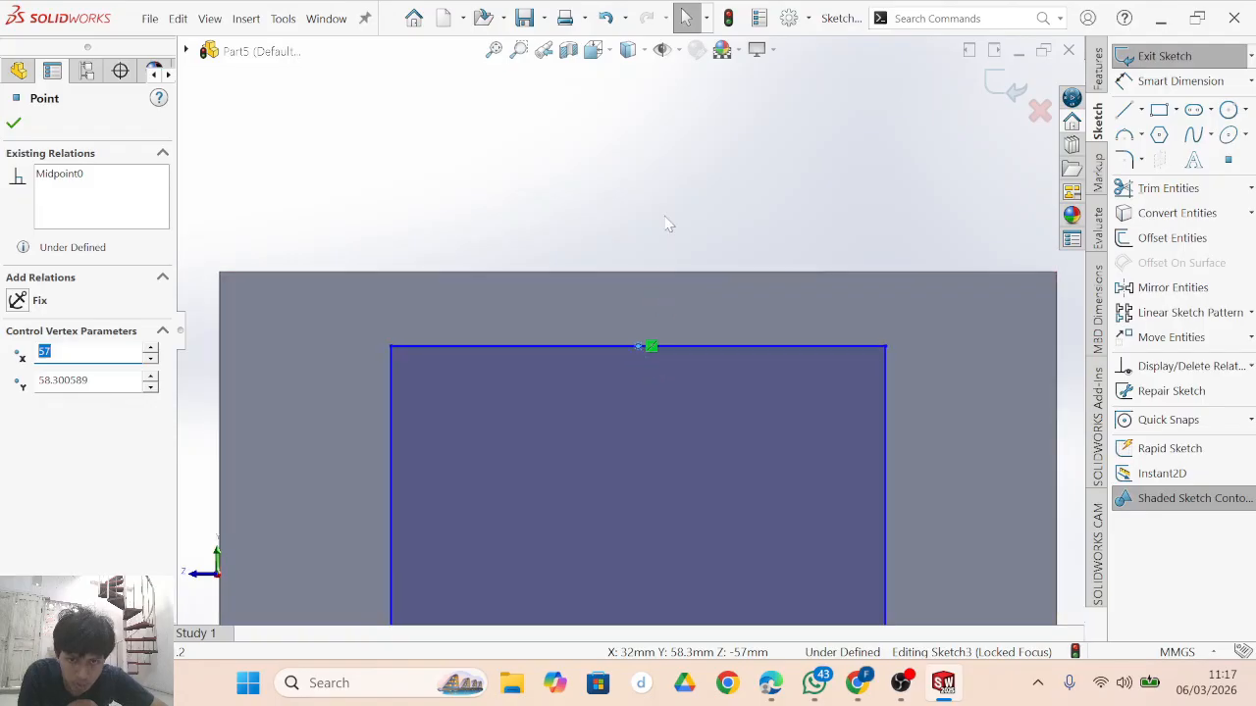
click(697, 236)
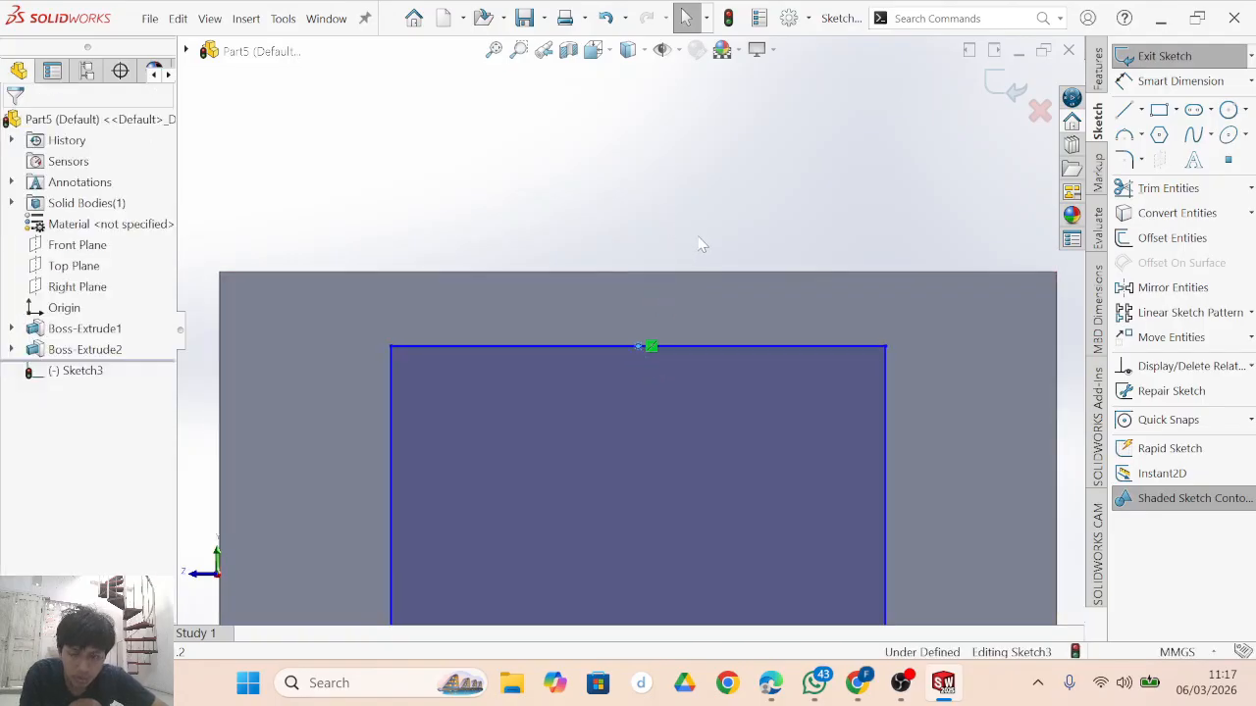
double_click(638, 346)
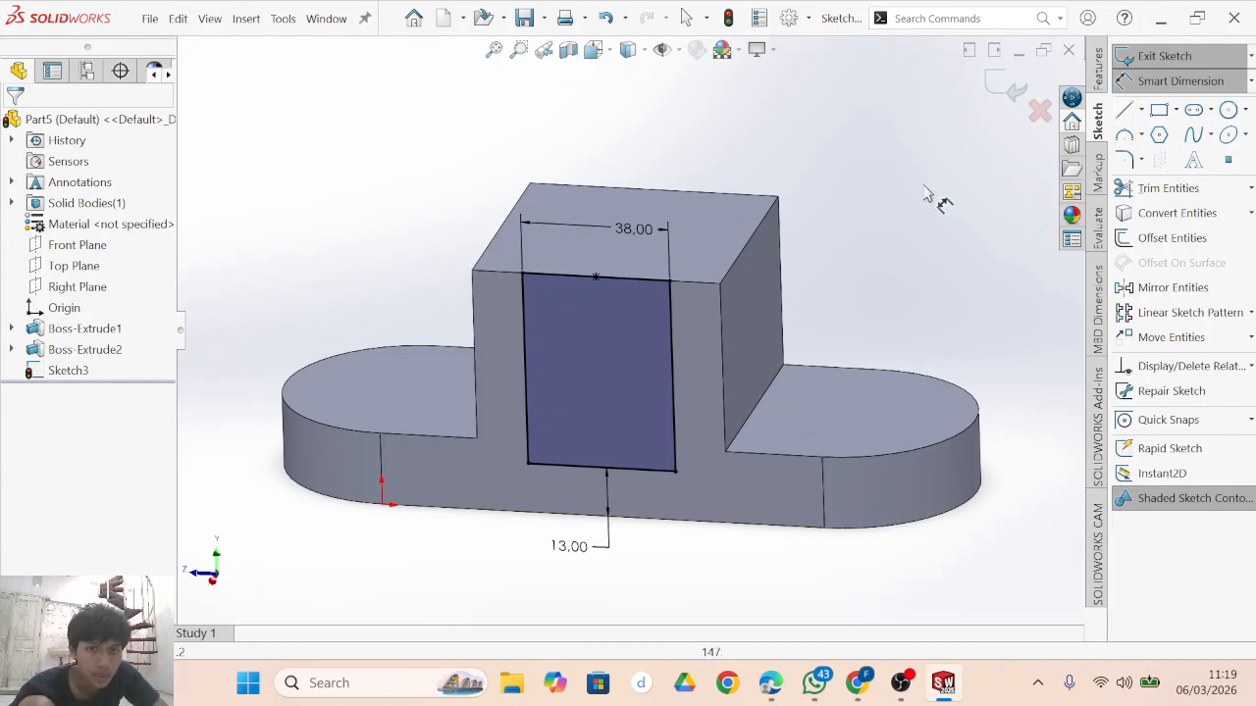
click(1169, 83)
Cut the rectangle into the block with a blind Extruded Cut 51 mm deep.
click(1097, 72)
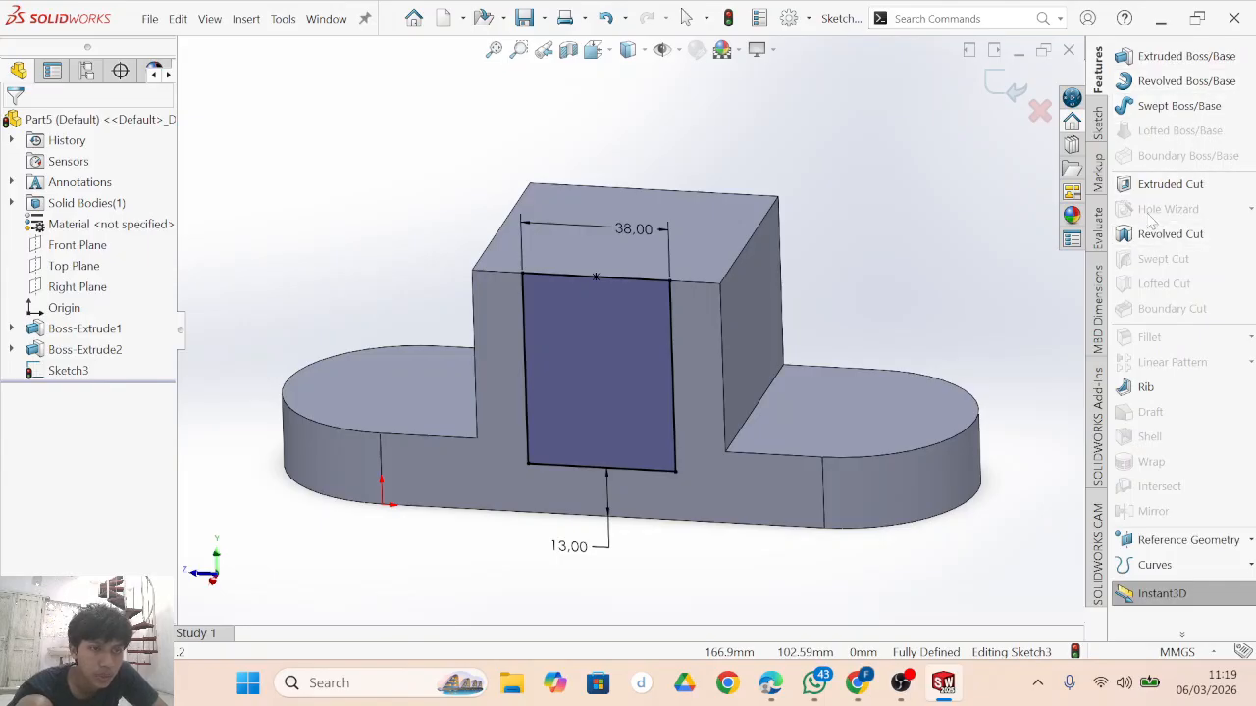
click(1168, 185)
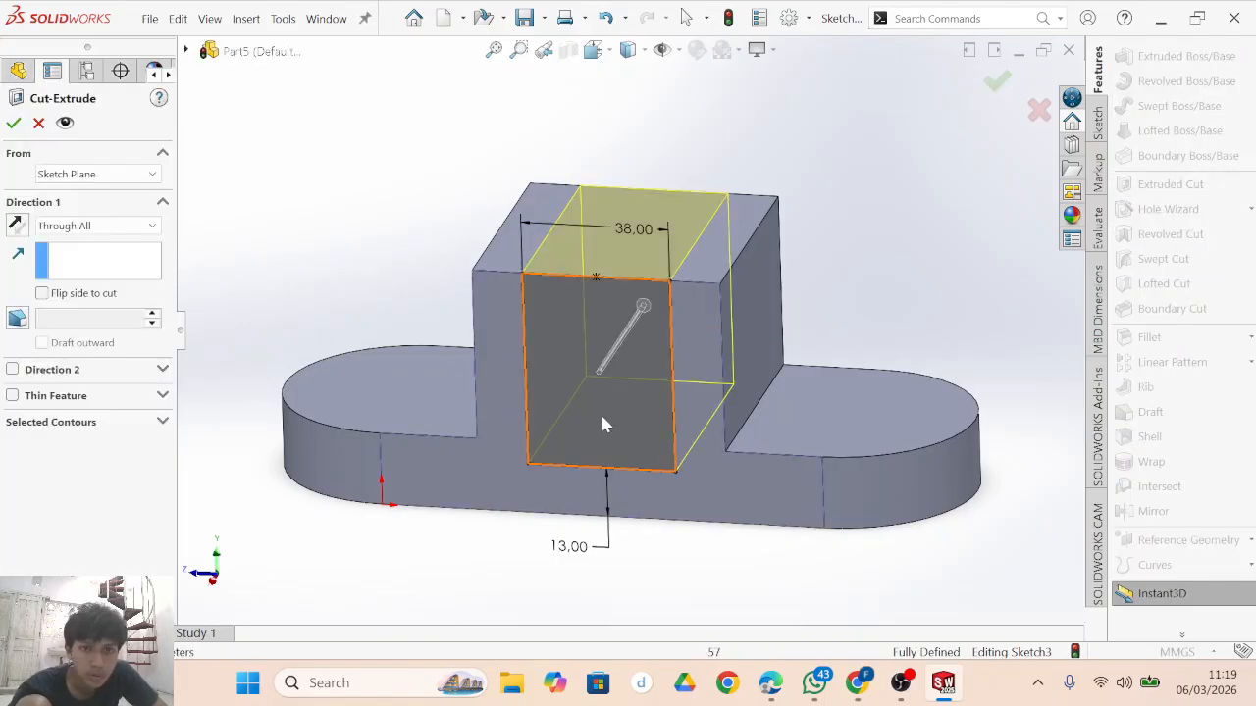
click(118, 229)
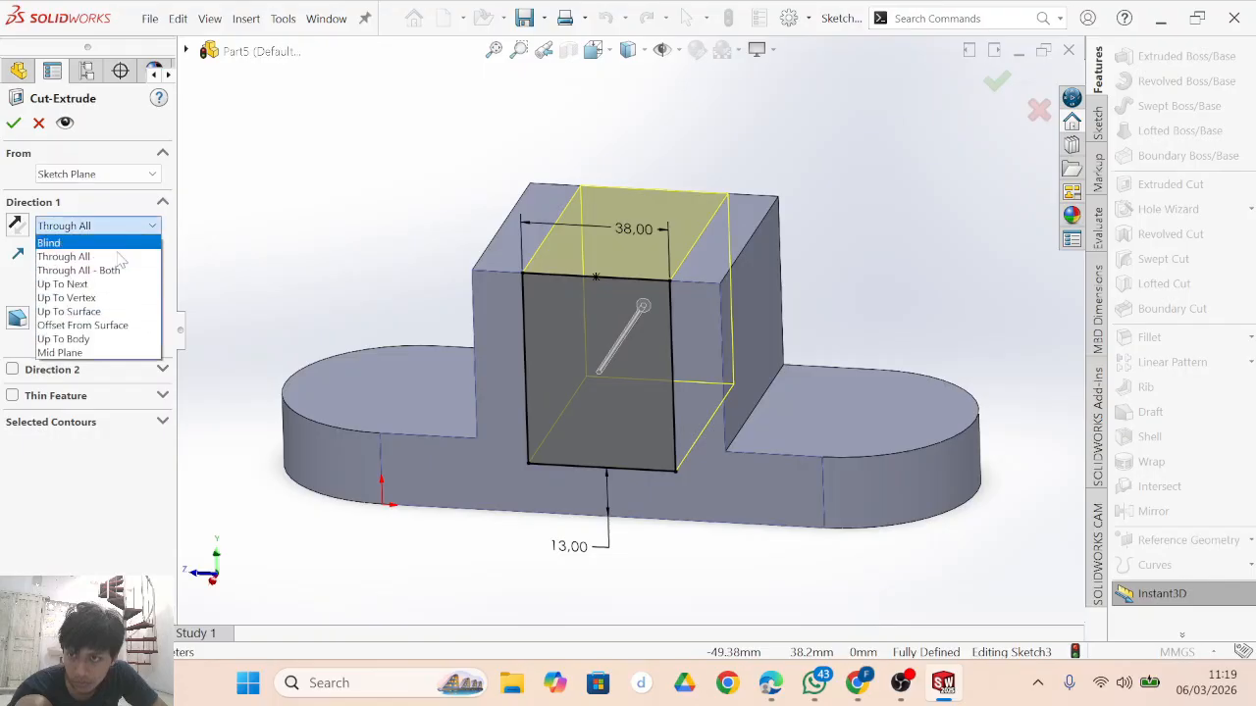
click(125, 245)
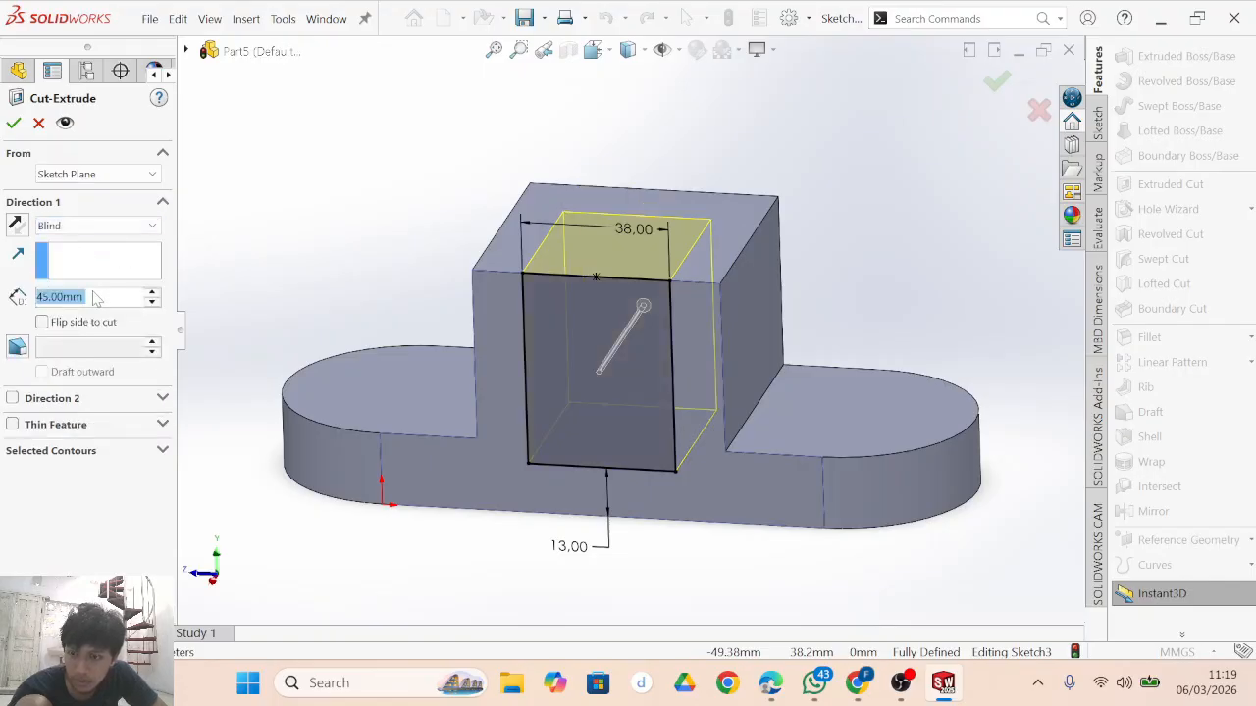
text(51)
key(Return)
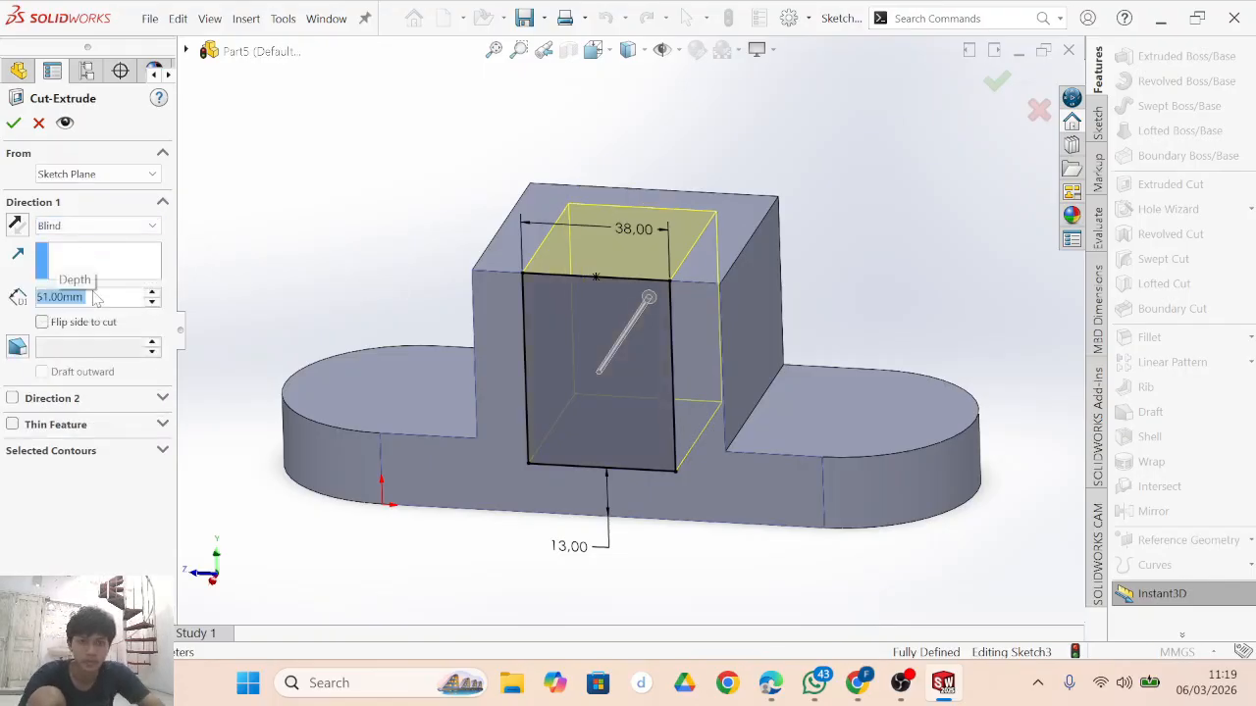
click(13, 123)
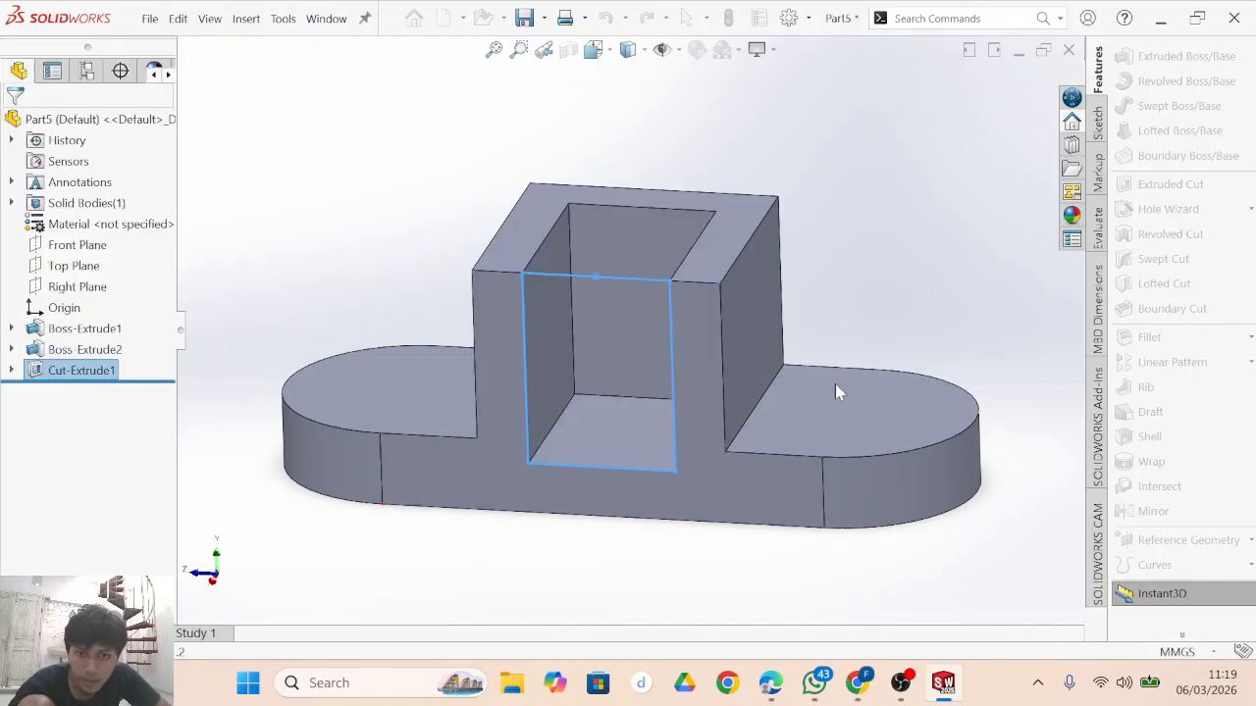
Sketch a right triangle 51 mm wide and high on the channel's inner side wall, sloping from the closed end's top to the open end's floor.
middle_drag(835, 392, 943, 249)
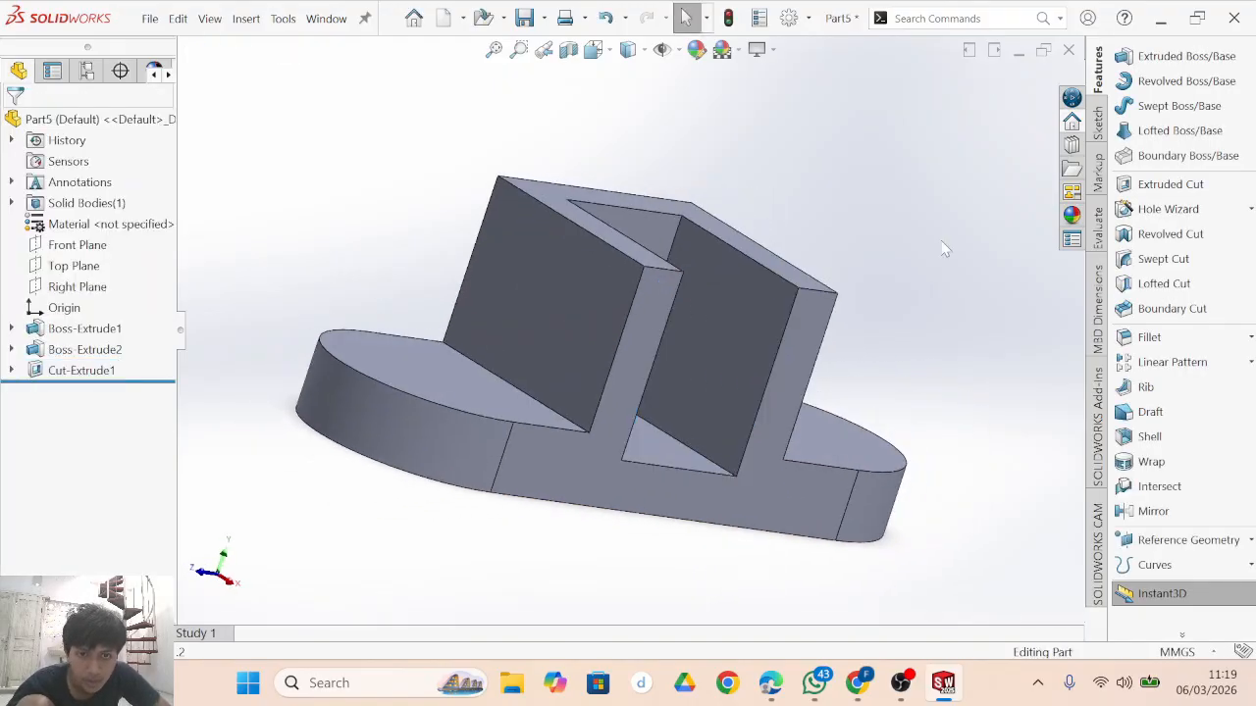
click(750, 298)
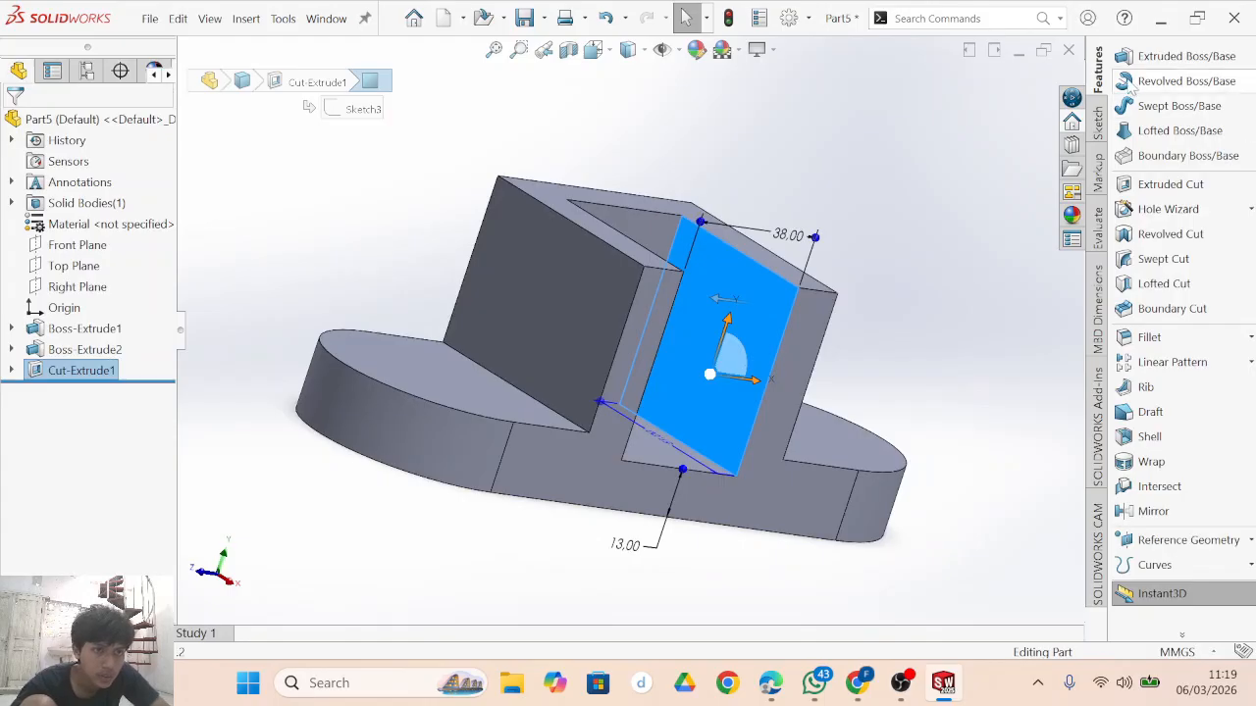
click(1097, 123)
click(1119, 110)
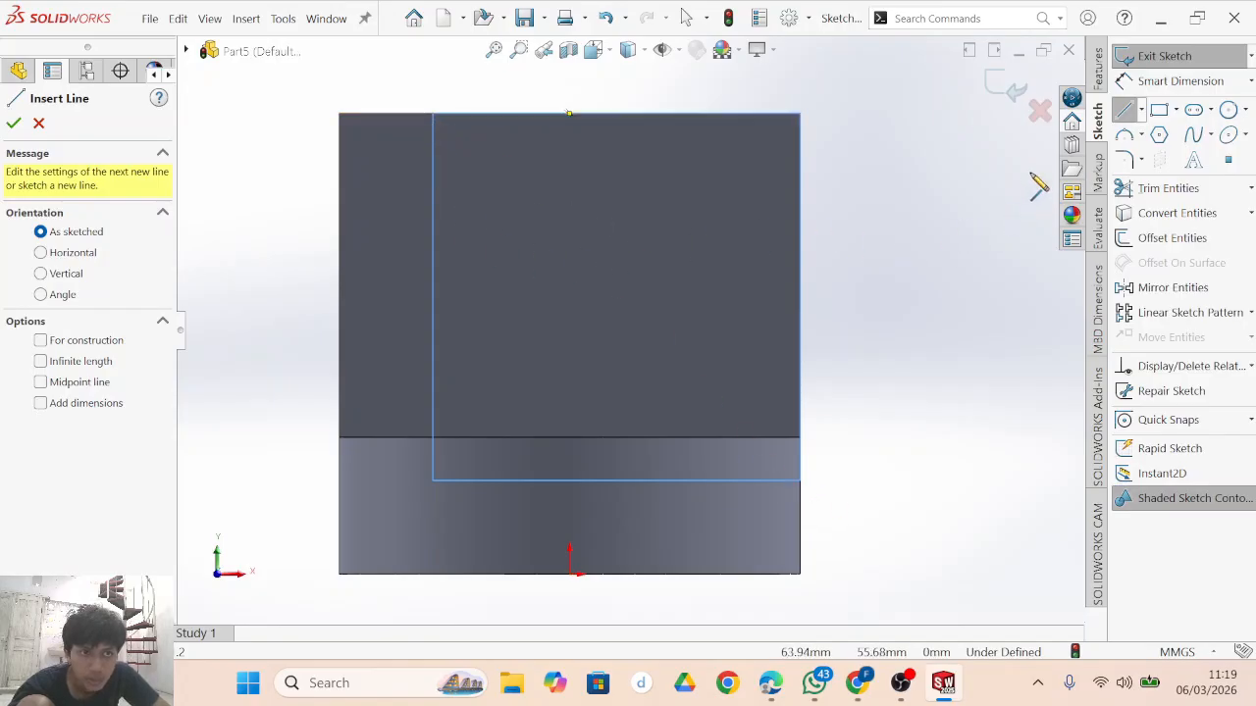
scroll(571, 414, down, 4)
scroll(1094, 566, up, 1)
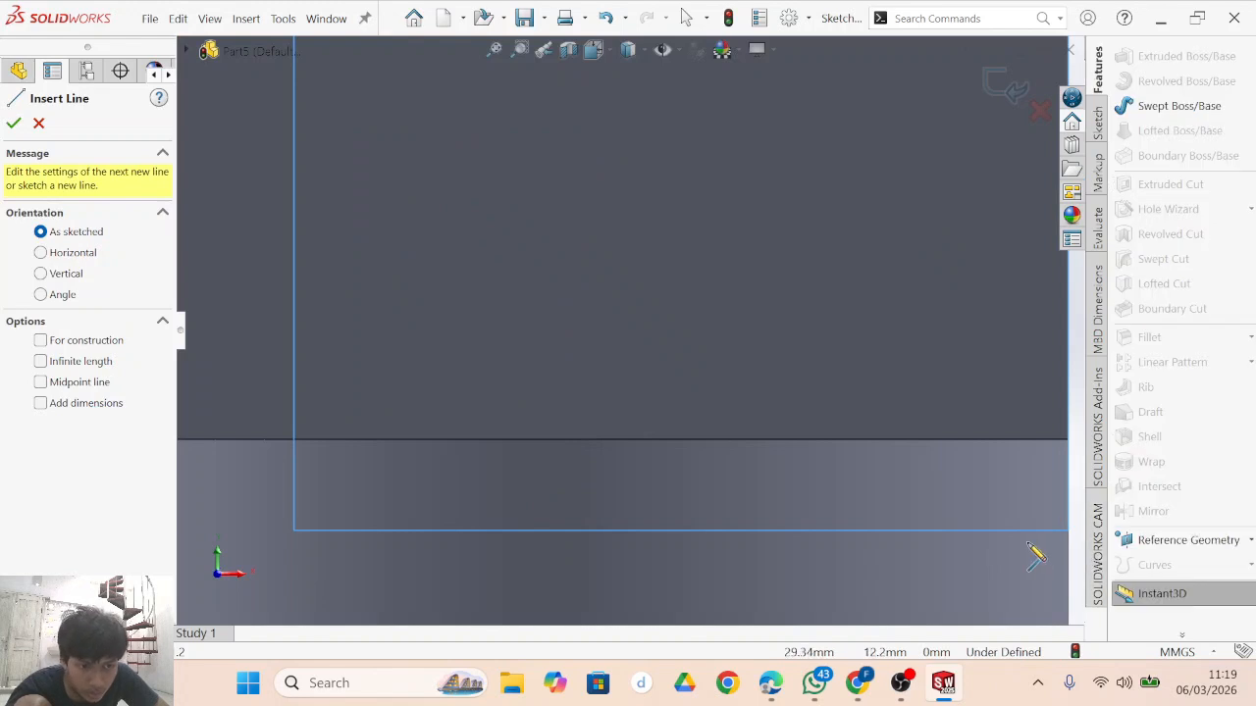
click(1066, 529)
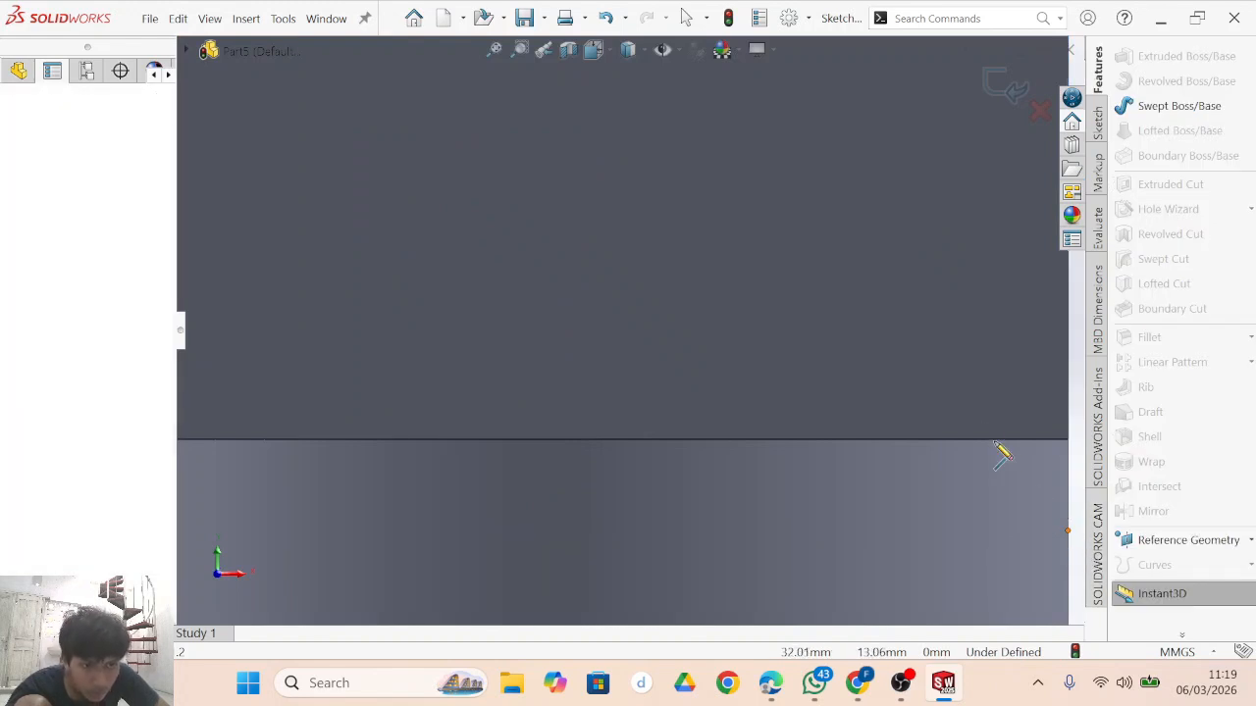
scroll(800, 342, up, 4)
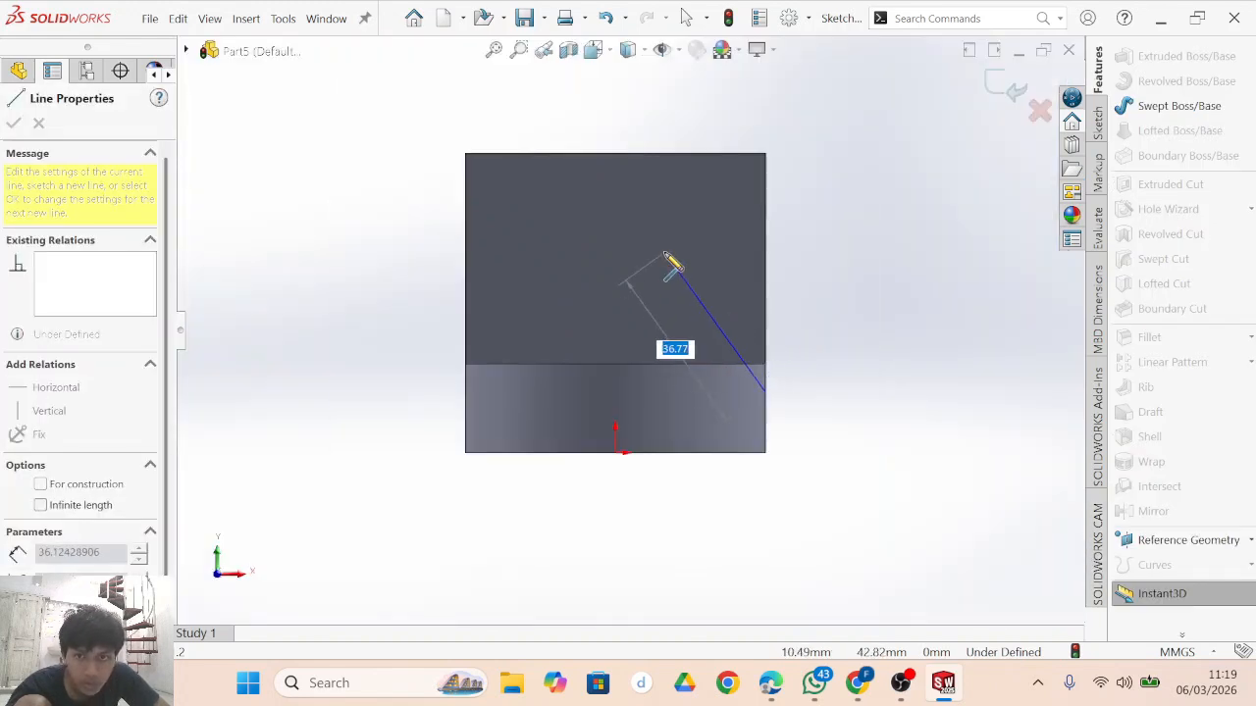
click(526, 156)
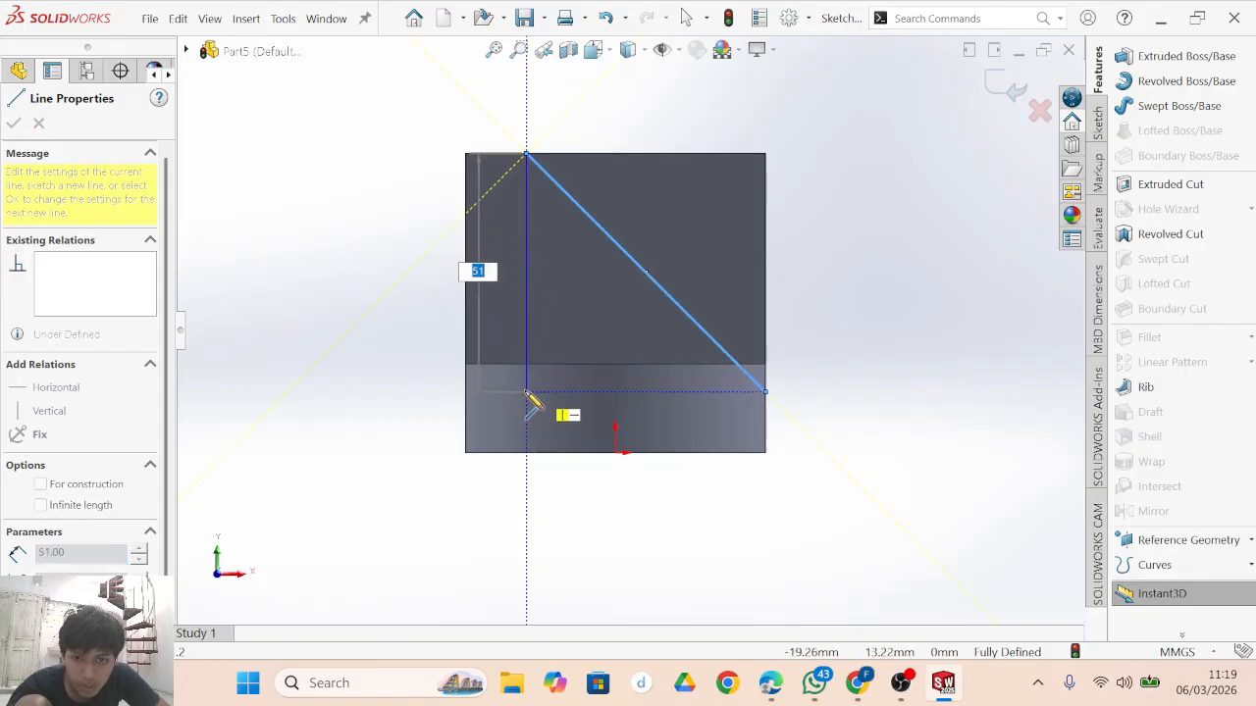
click(526, 395)
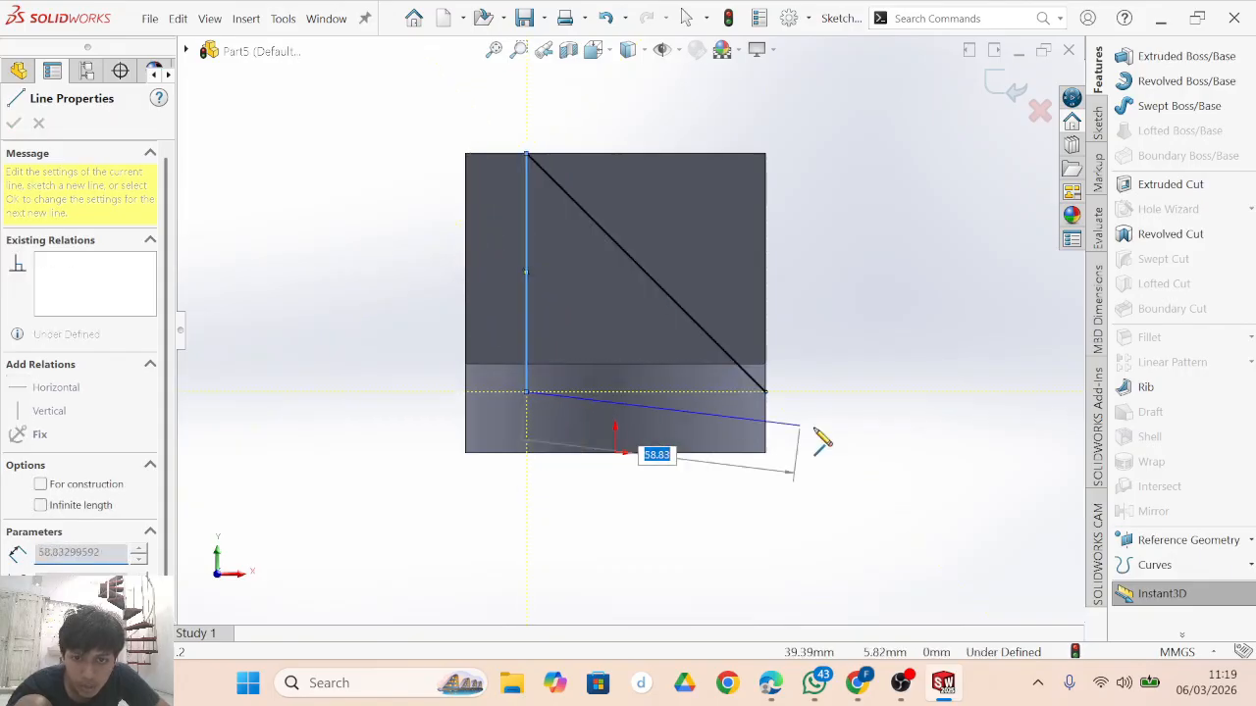
click(768, 394)
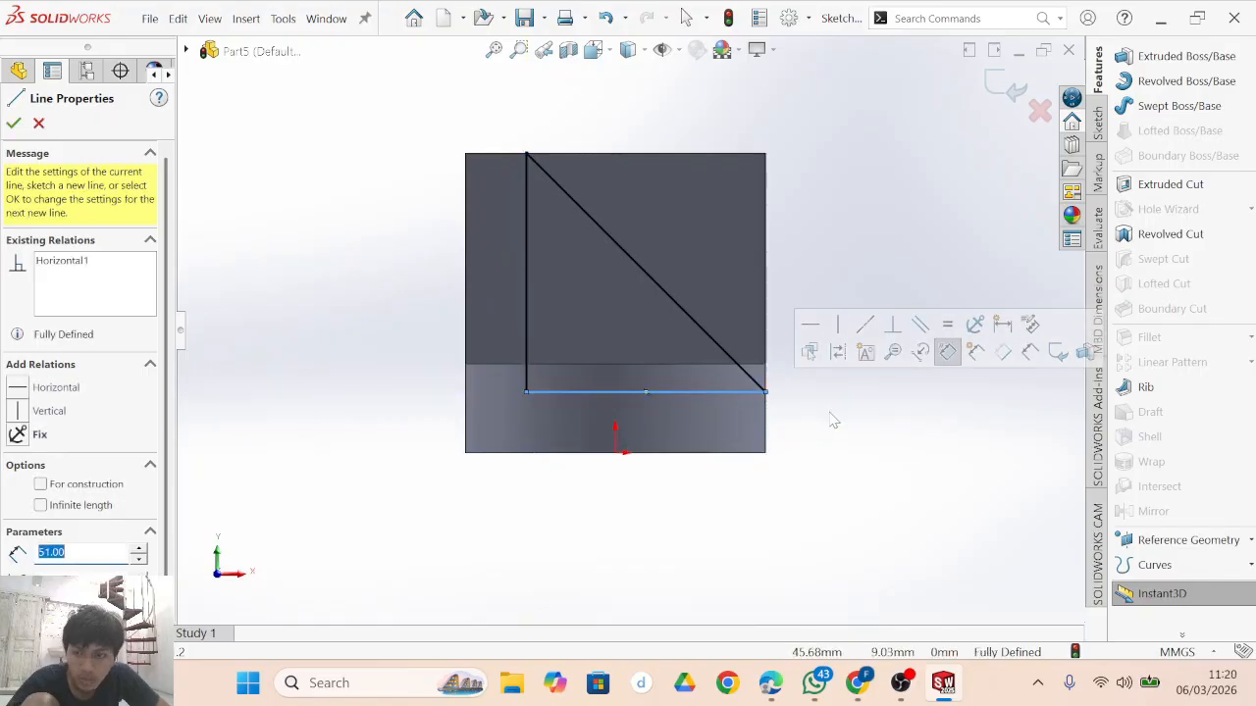
click(886, 441)
scroll(890, 441, up, 1)
middle_drag(896, 444, 840, 461)
key(Escape)
Extrude the triangle across the channel as a merged boss with the Up To Next end condition.
click(766, 401)
click(870, 422)
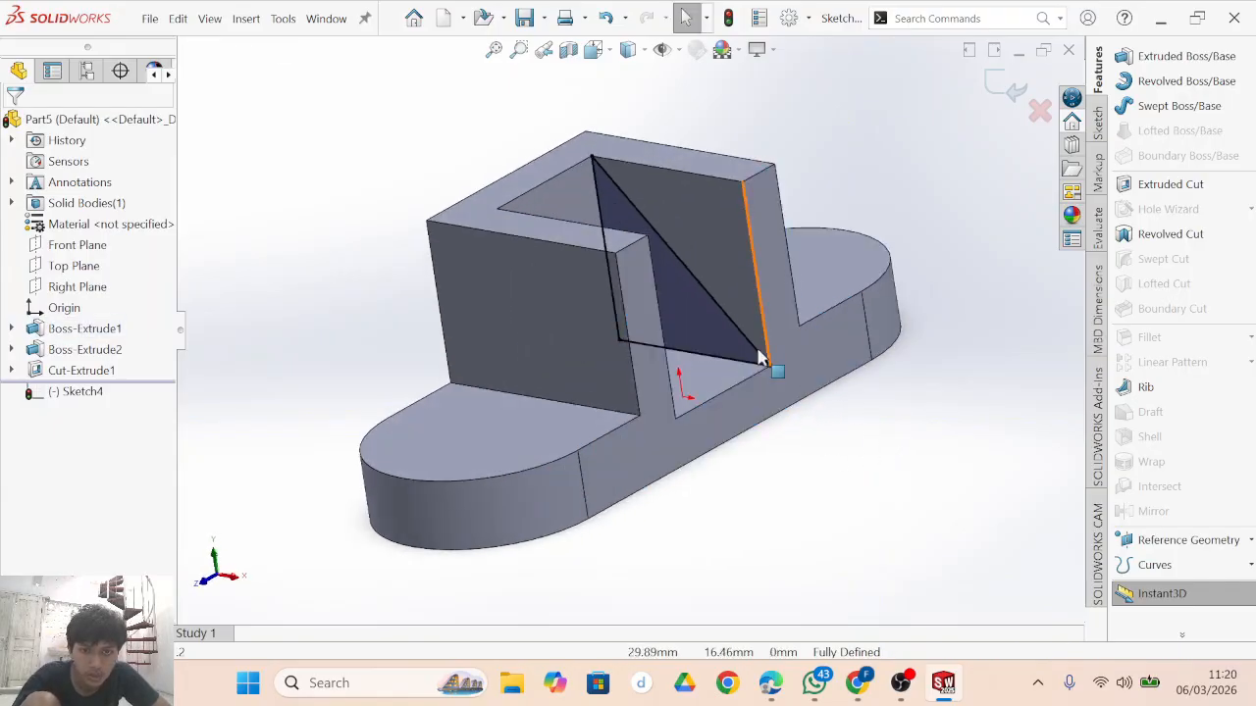
click(715, 353)
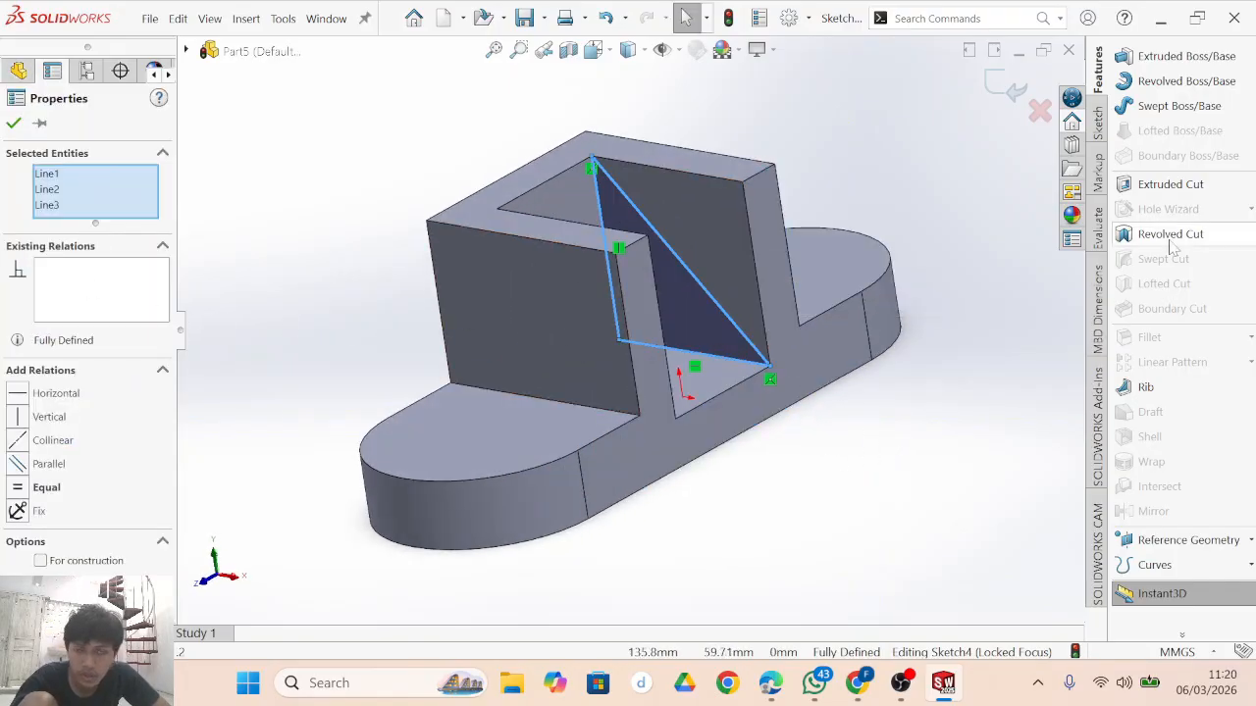
click(1124, 56)
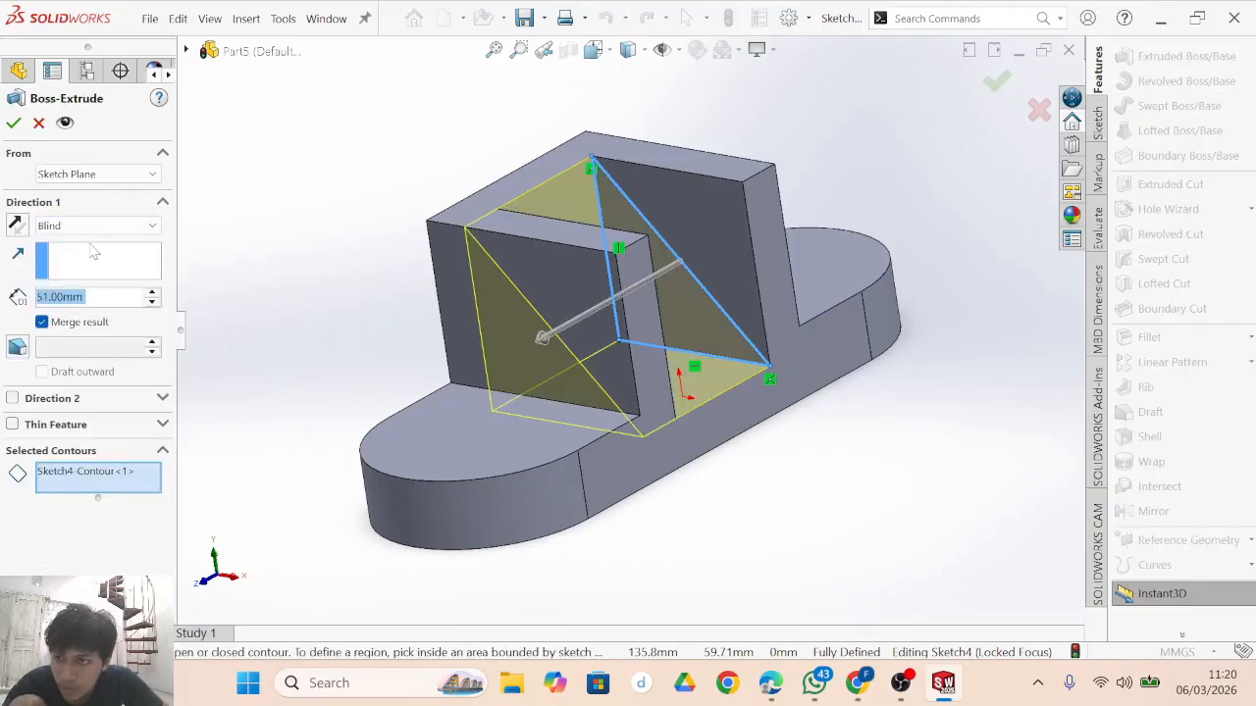
click(140, 228)
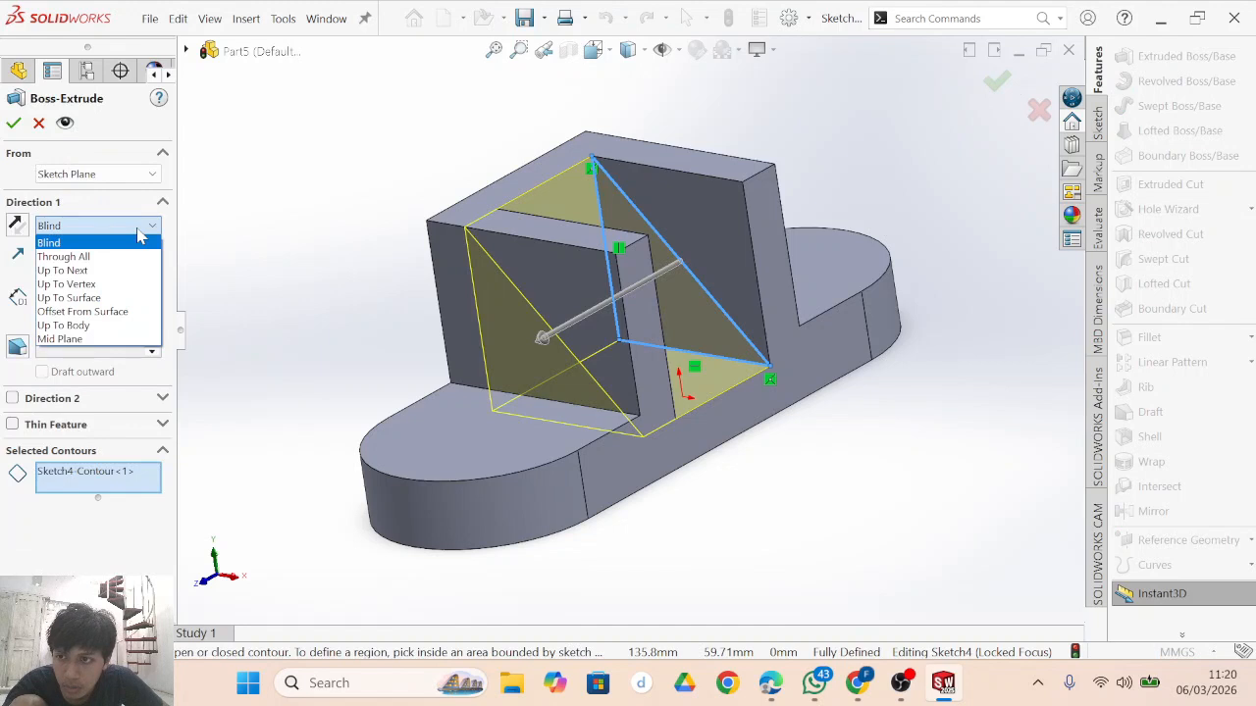
click(140, 270)
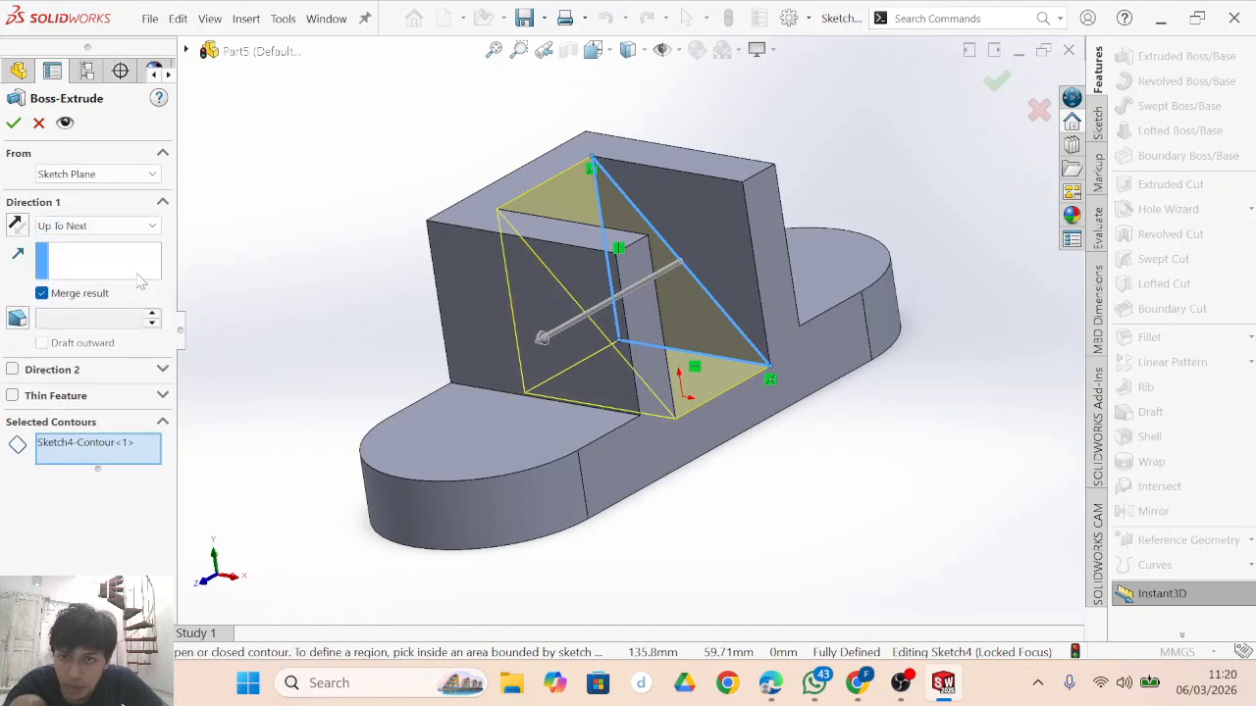
click(13, 124)
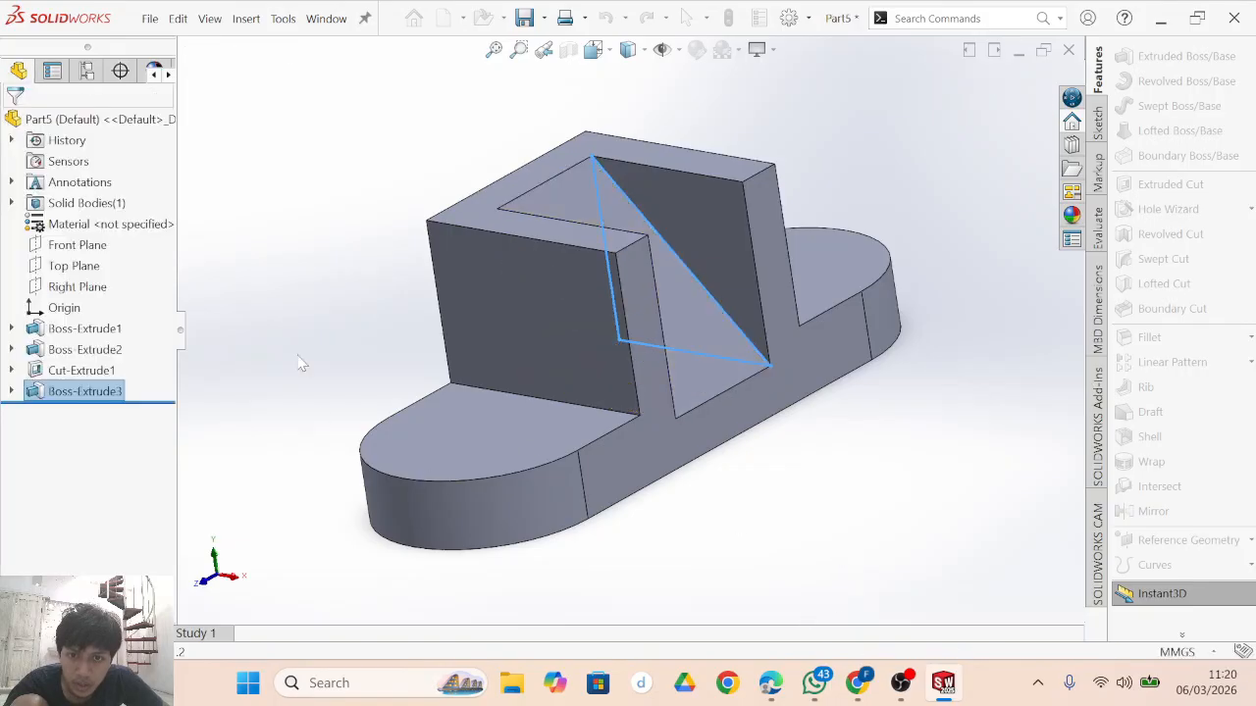
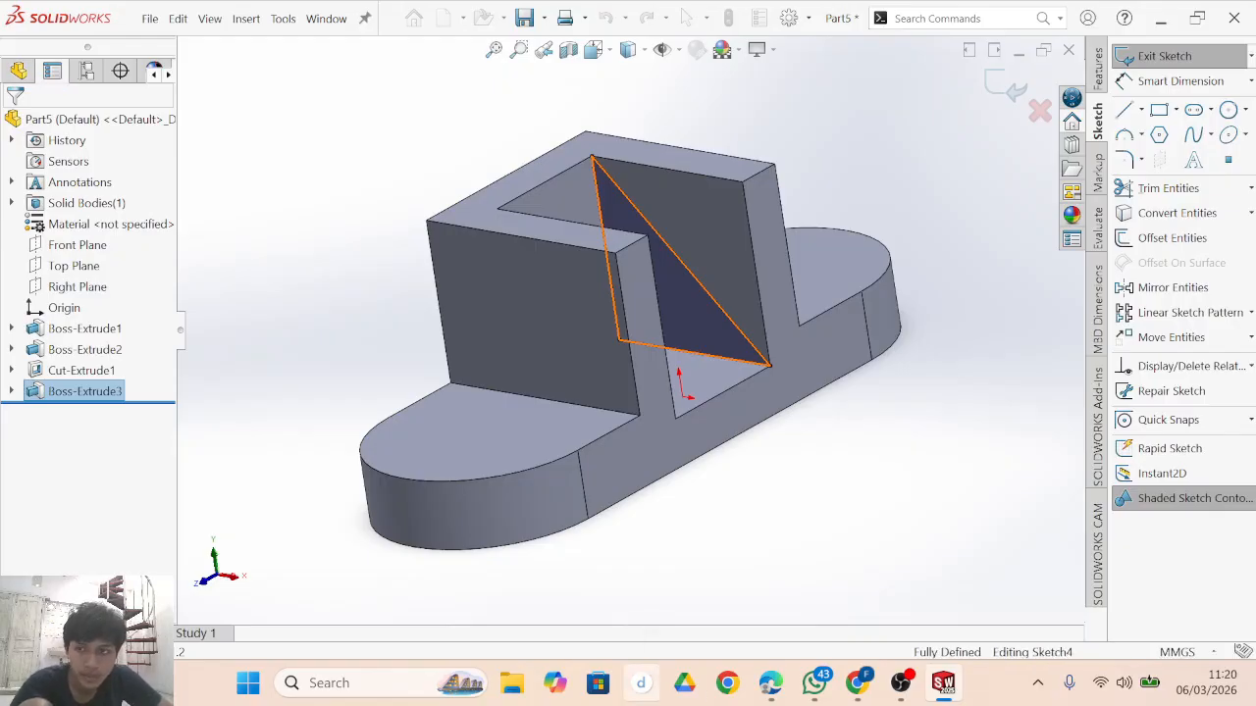
click(1102, 79)
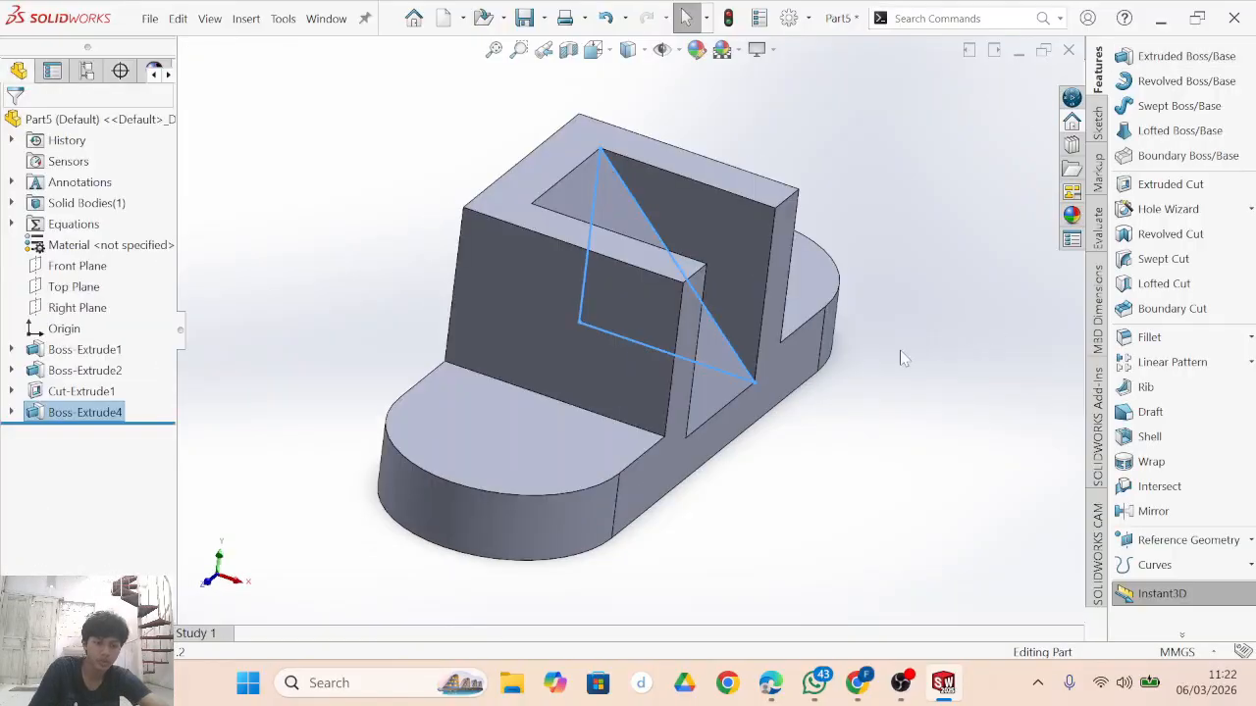
Sketch a circle about 25 mm in diameter on the base's upper face, centred on the origin at one rounded end.
mouse_move(908, 409)
middle_down()
mouse_move(788, 474)
mouse_move(903, 493)
mouse_move(942, 432)
mouse_move(932, 456)
middle_up()
click(849, 451)
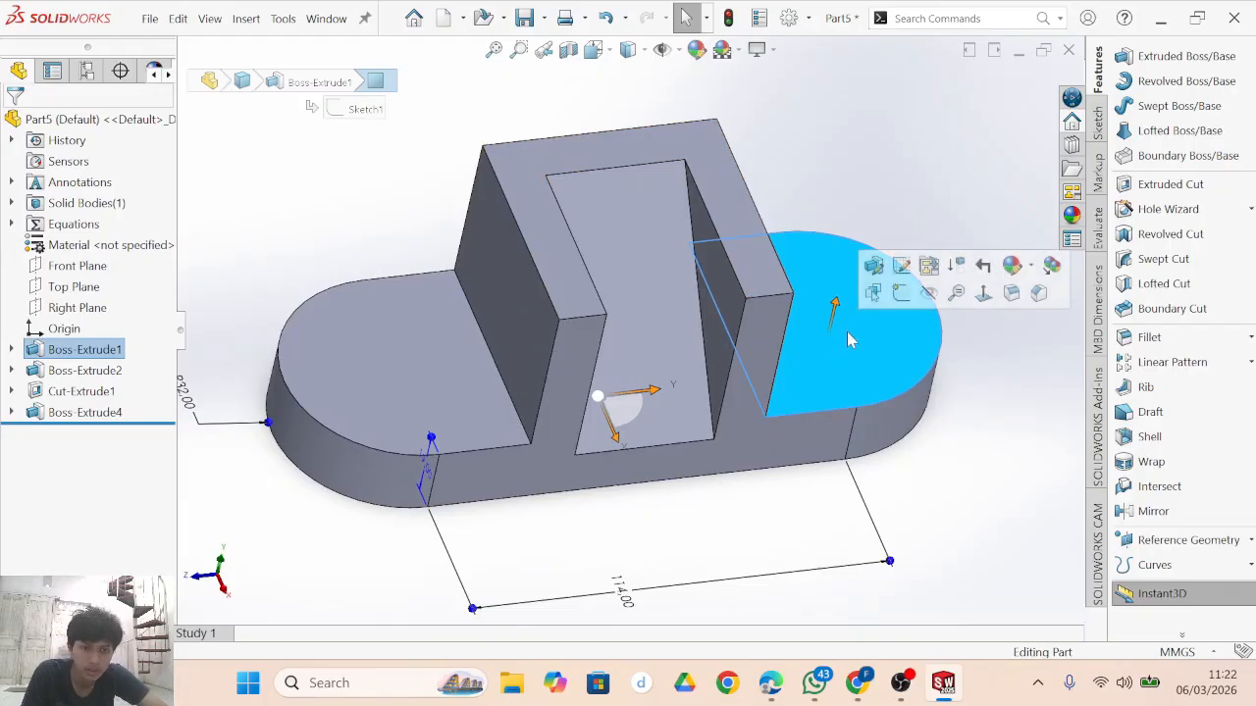
click(1100, 127)
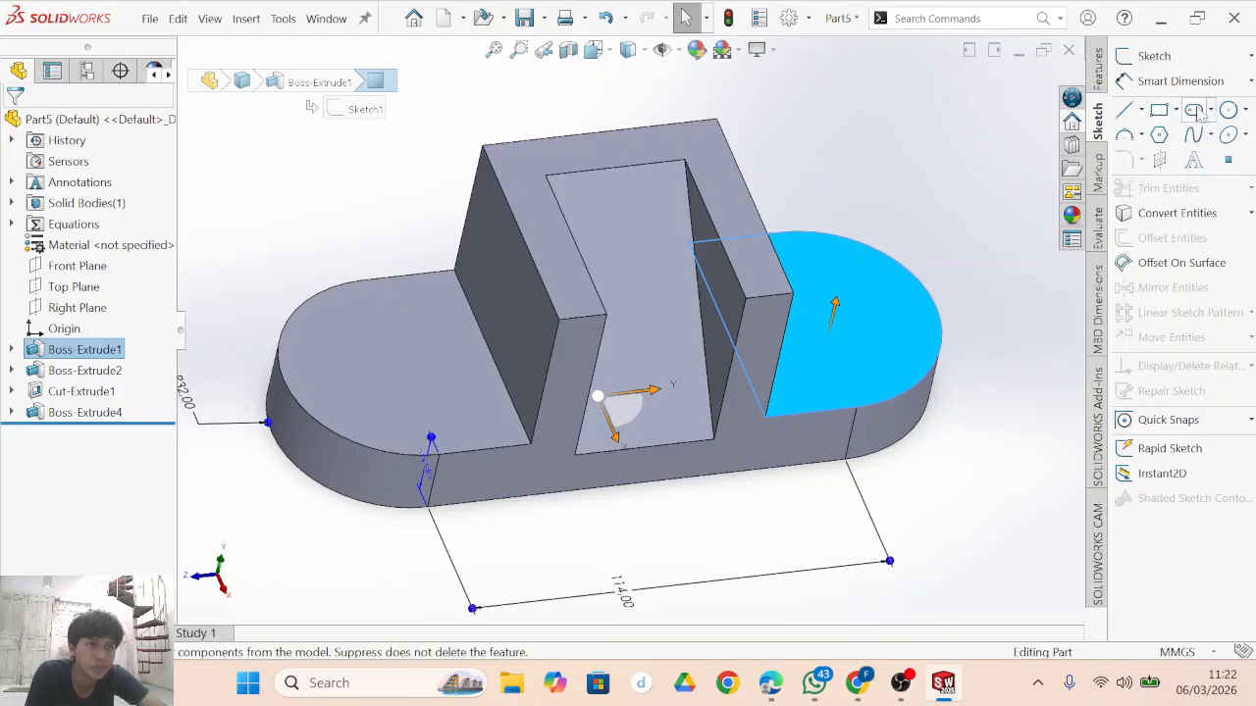
click(1228, 111)
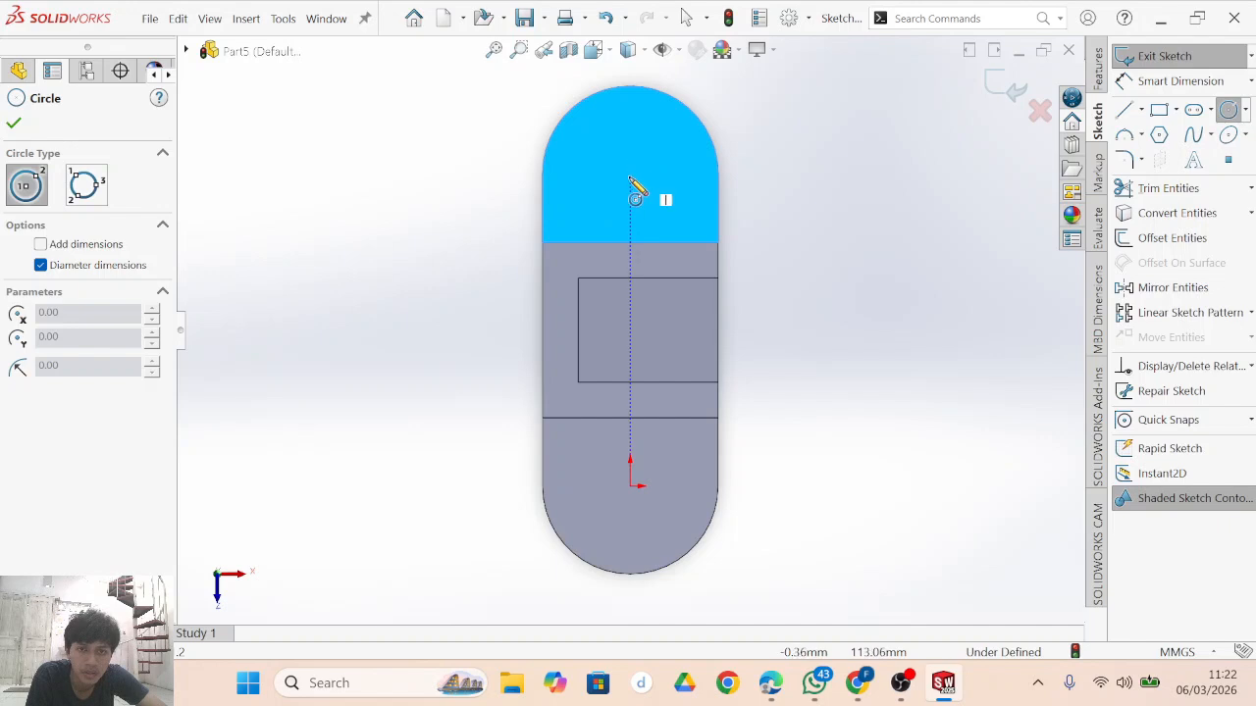
click(629, 485)
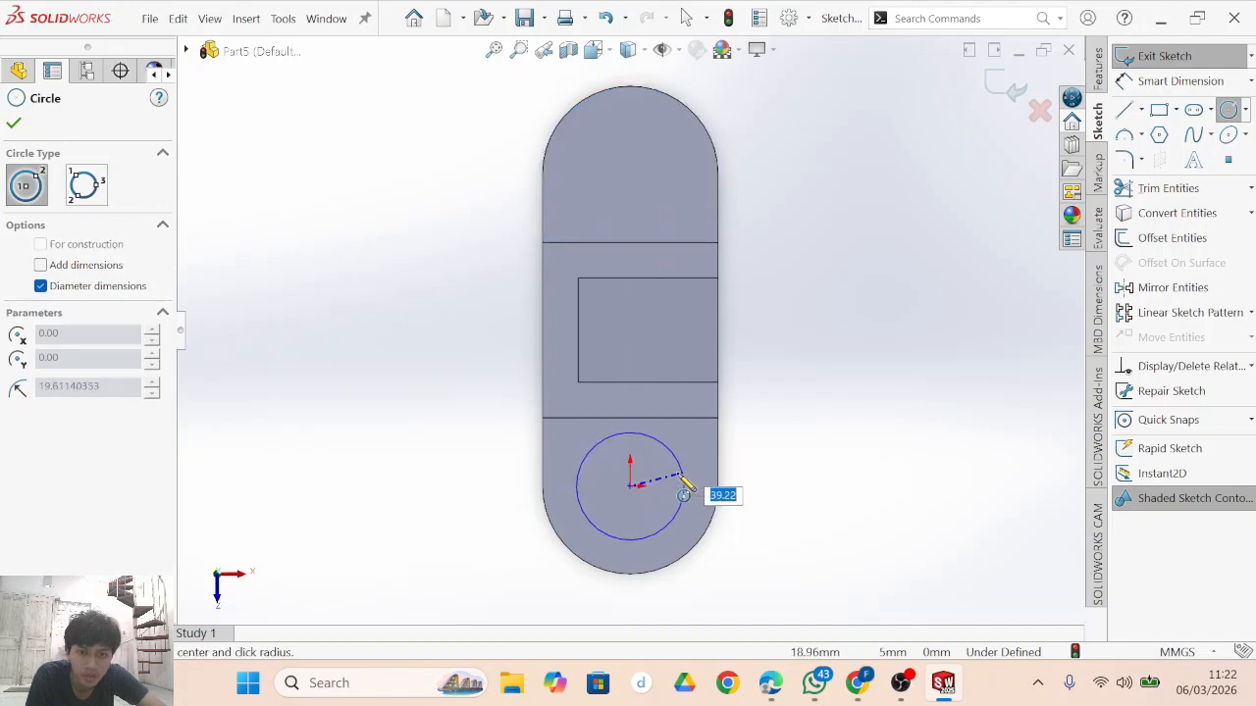
click(665, 485)
Check the hole size of exercise b in the assignment PDF and dimension the circle to 22 mm diameter.
click(771, 683)
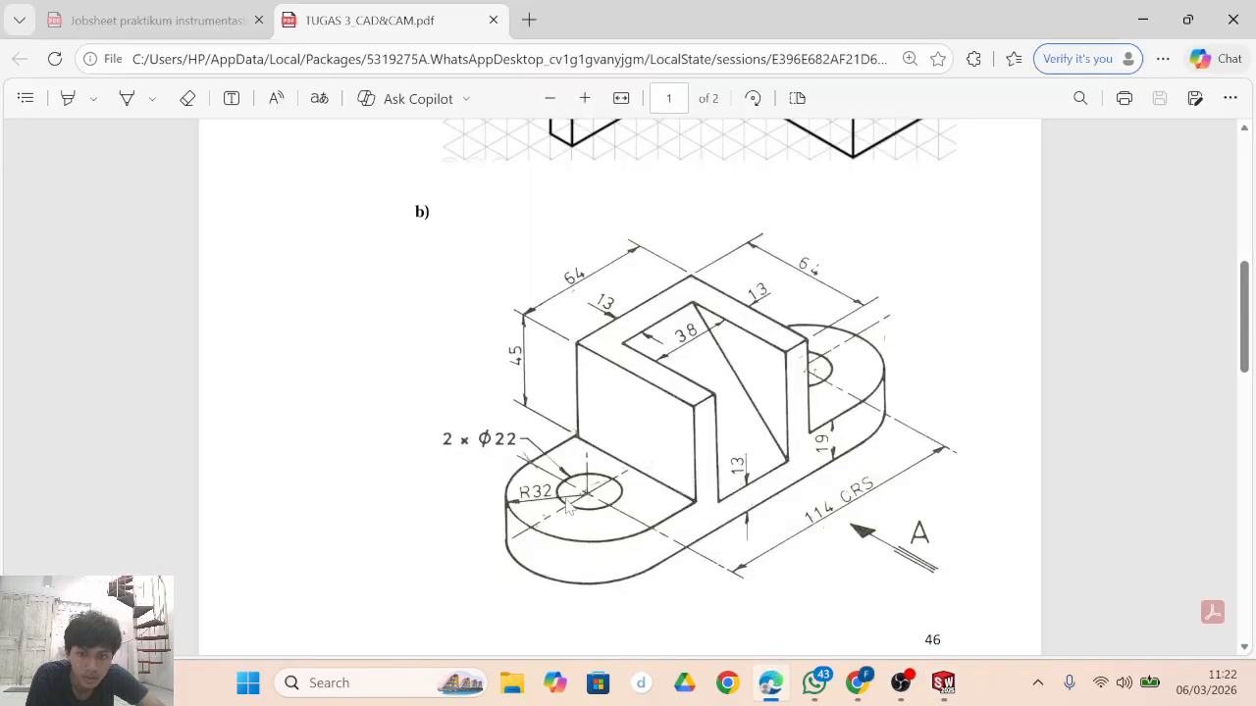
click(942, 682)
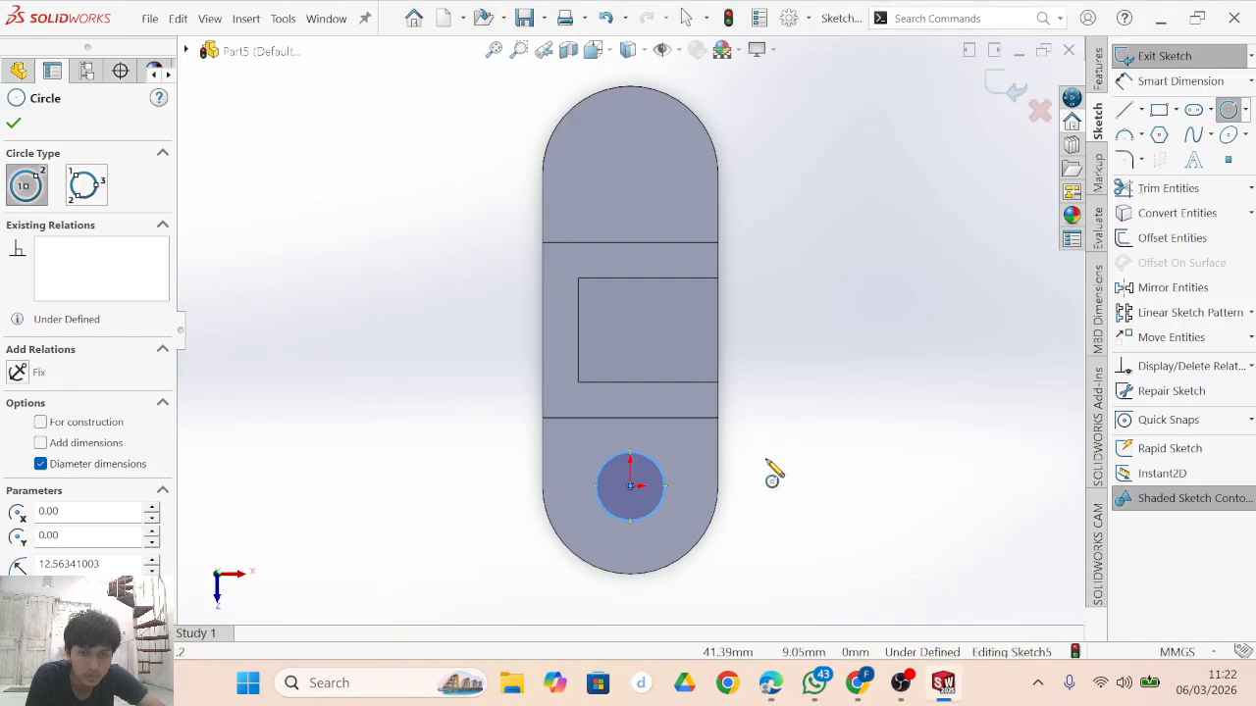
key(Escape)
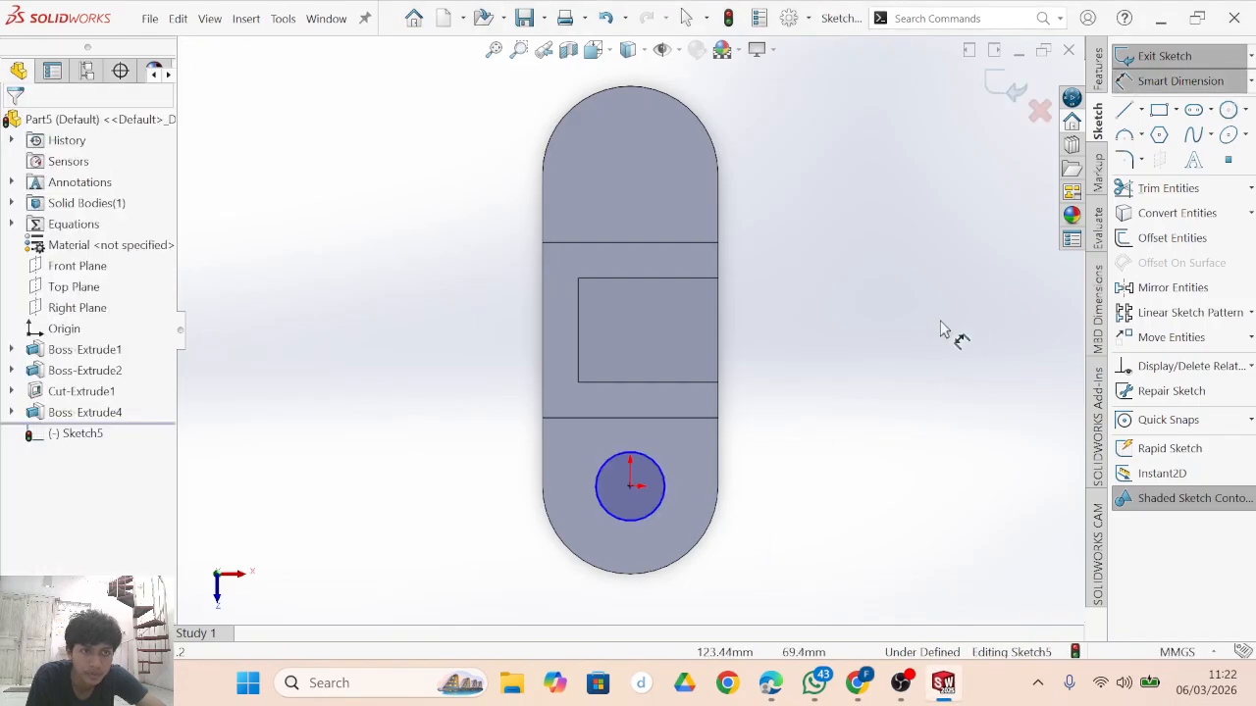
click(671, 482)
click(693, 481)
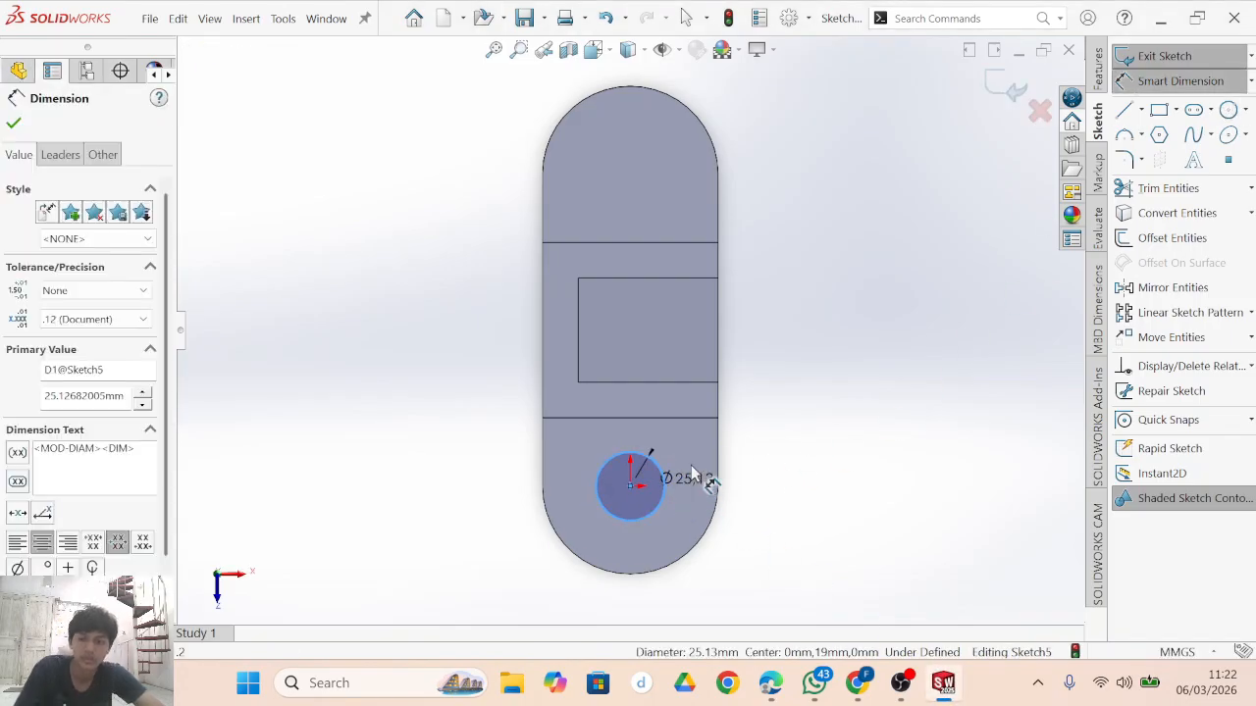
text(22)
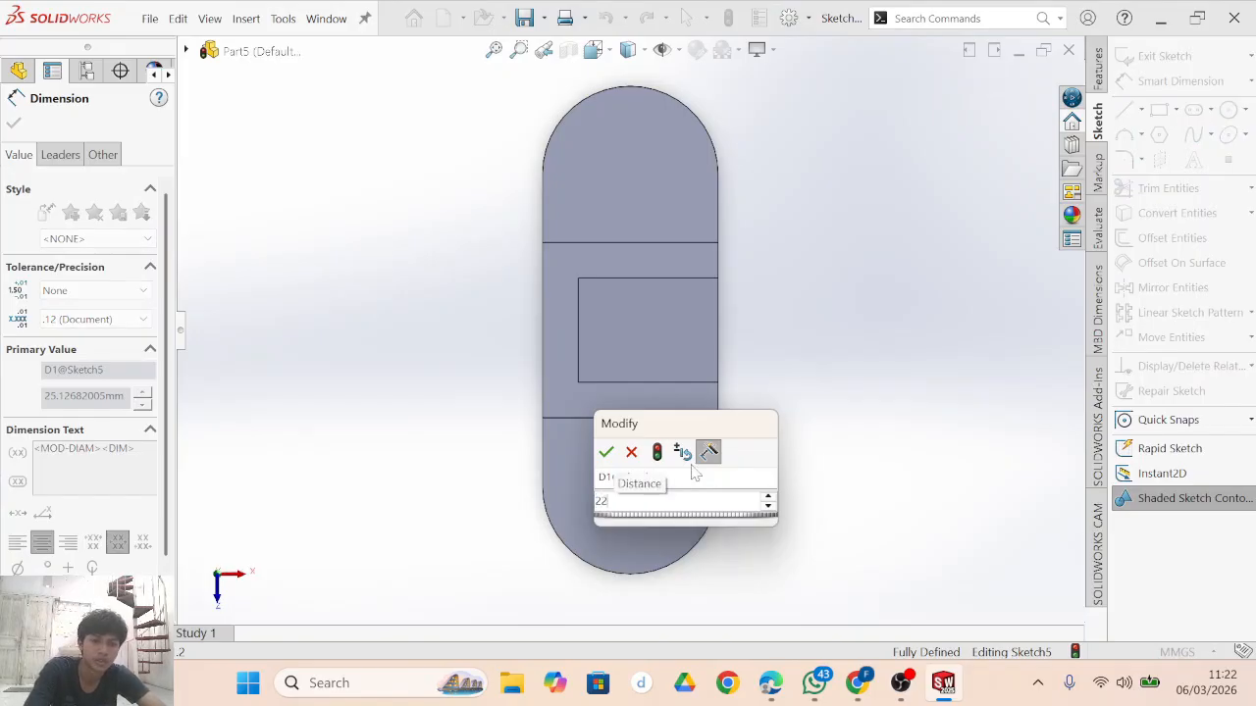
key(Return)
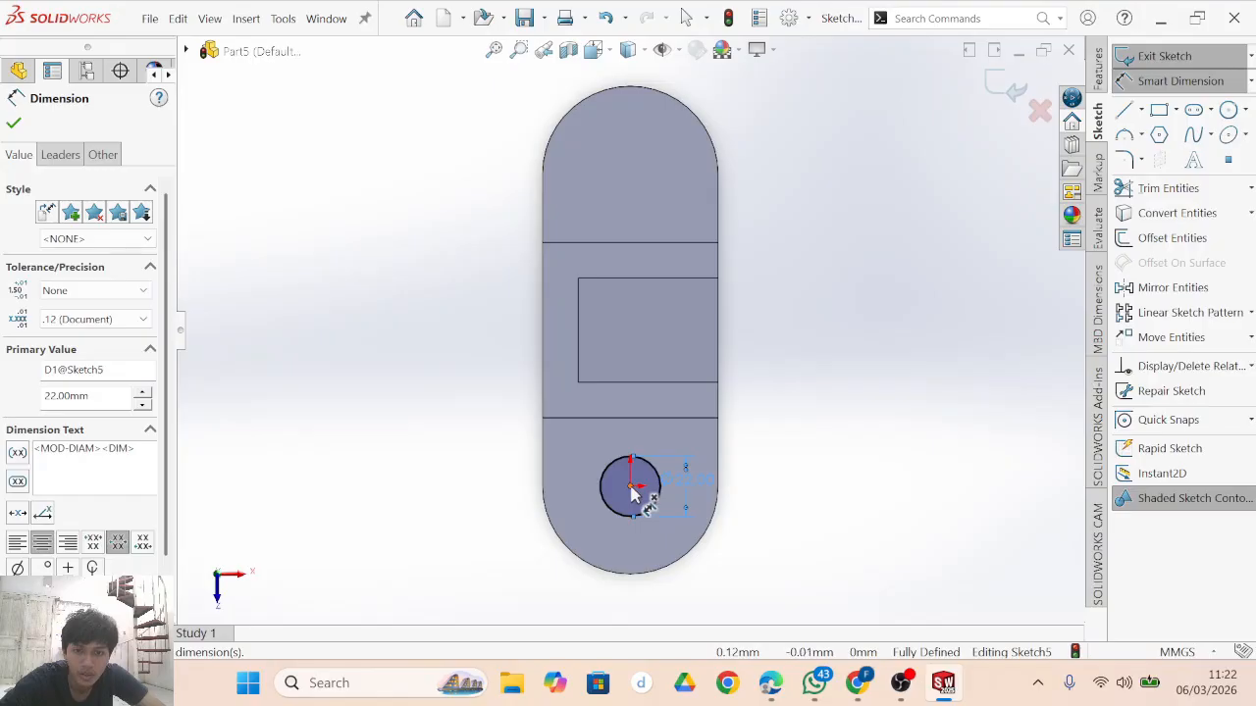
key(Escape)
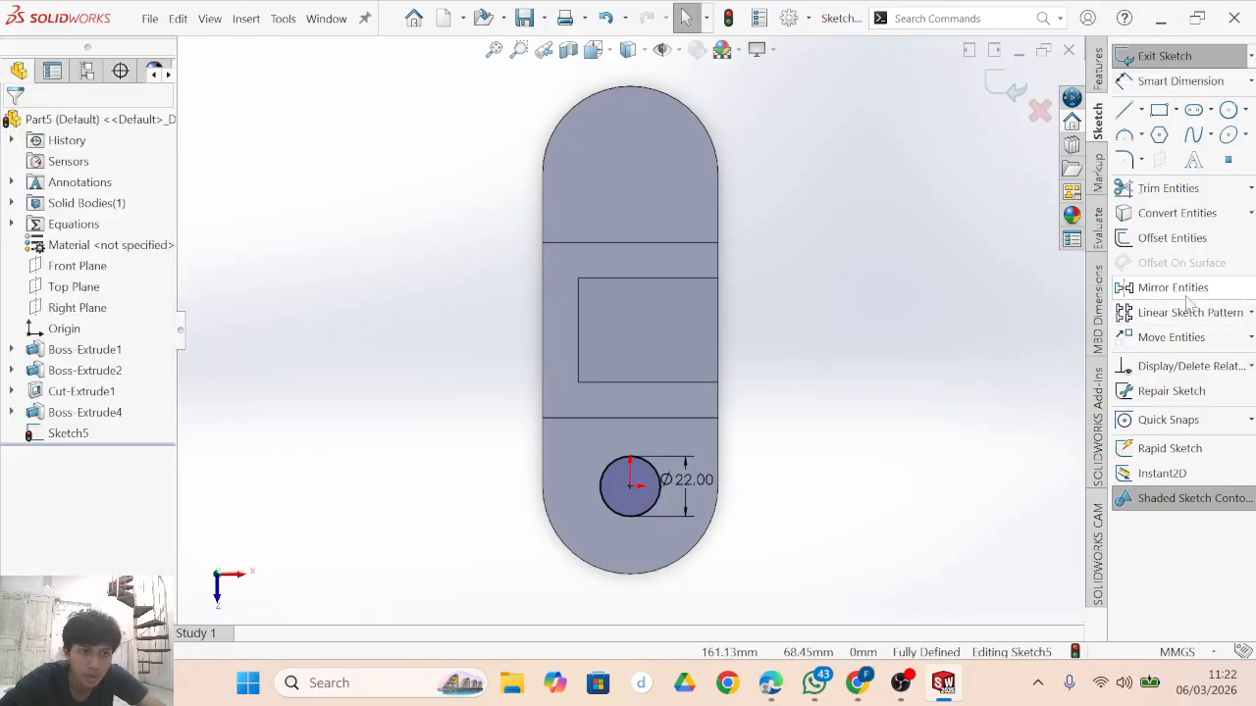
click(1175, 288)
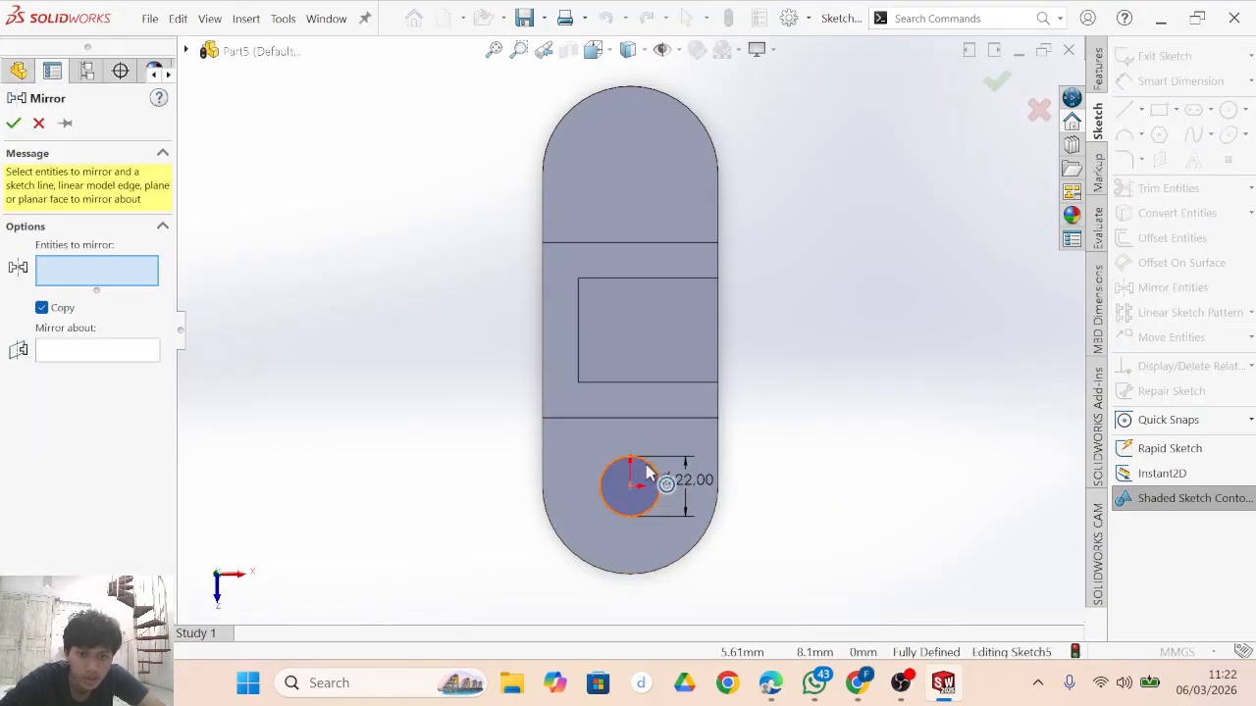
click(646, 471)
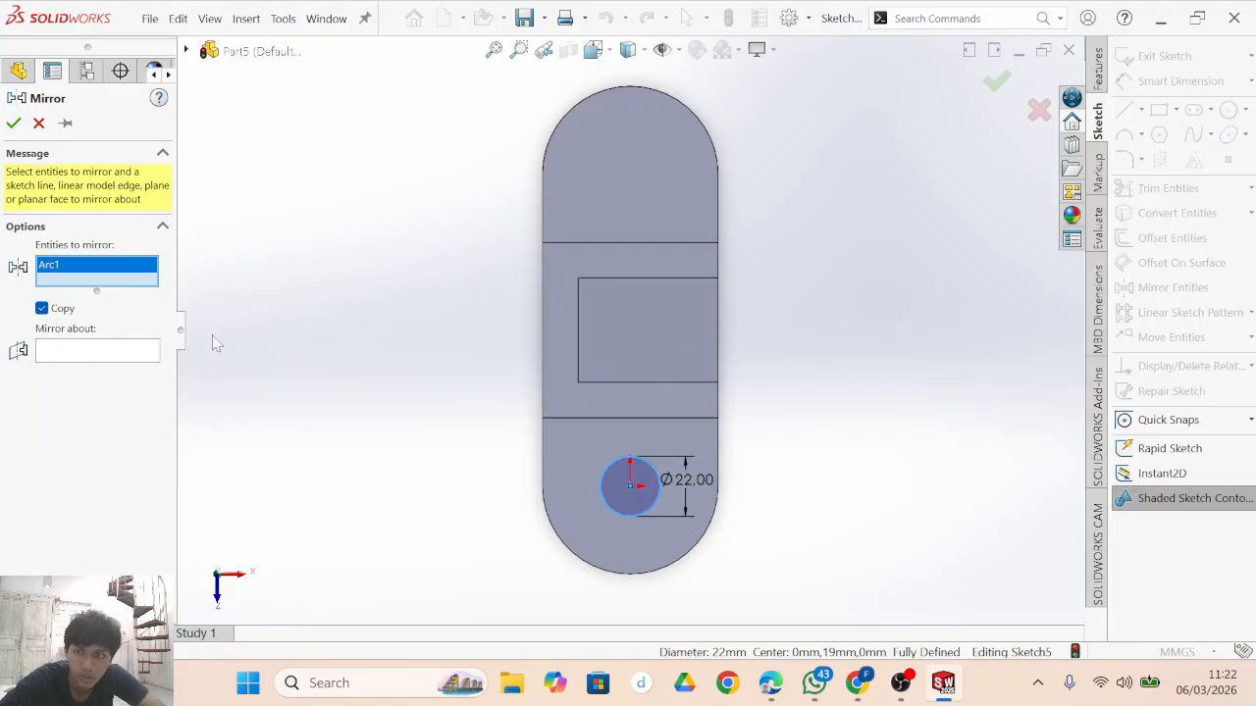
click(123, 354)
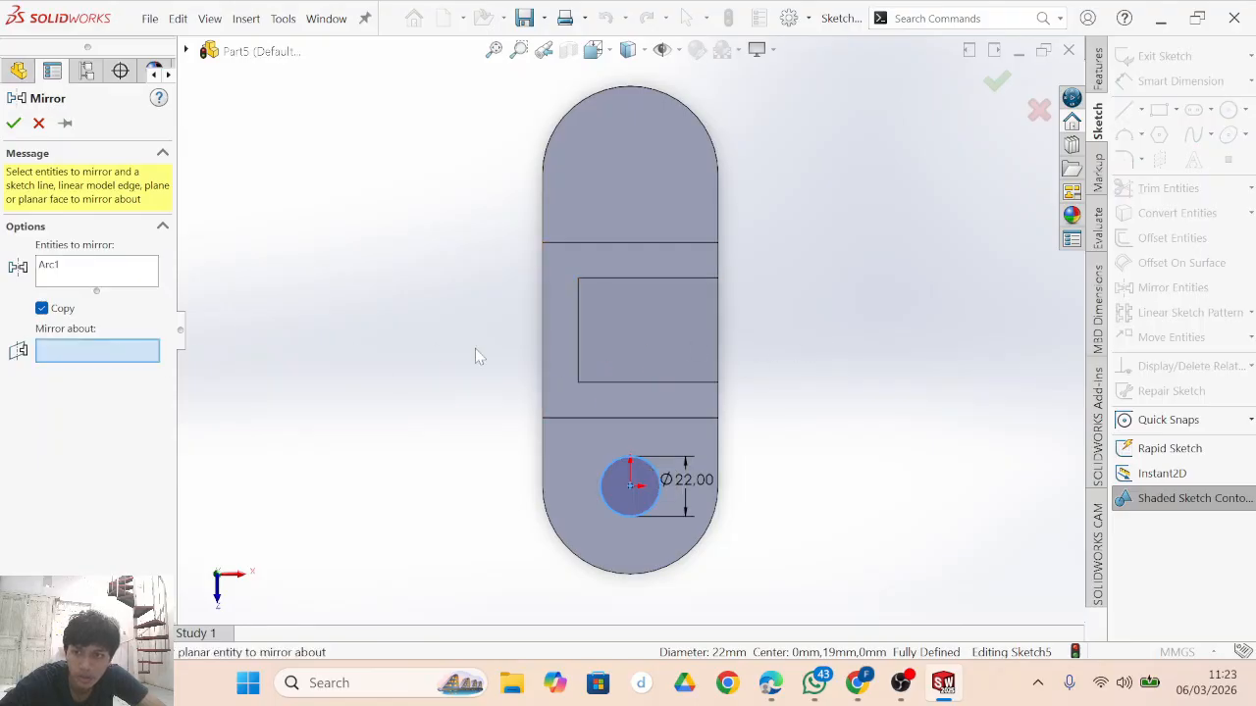
click(579, 345)
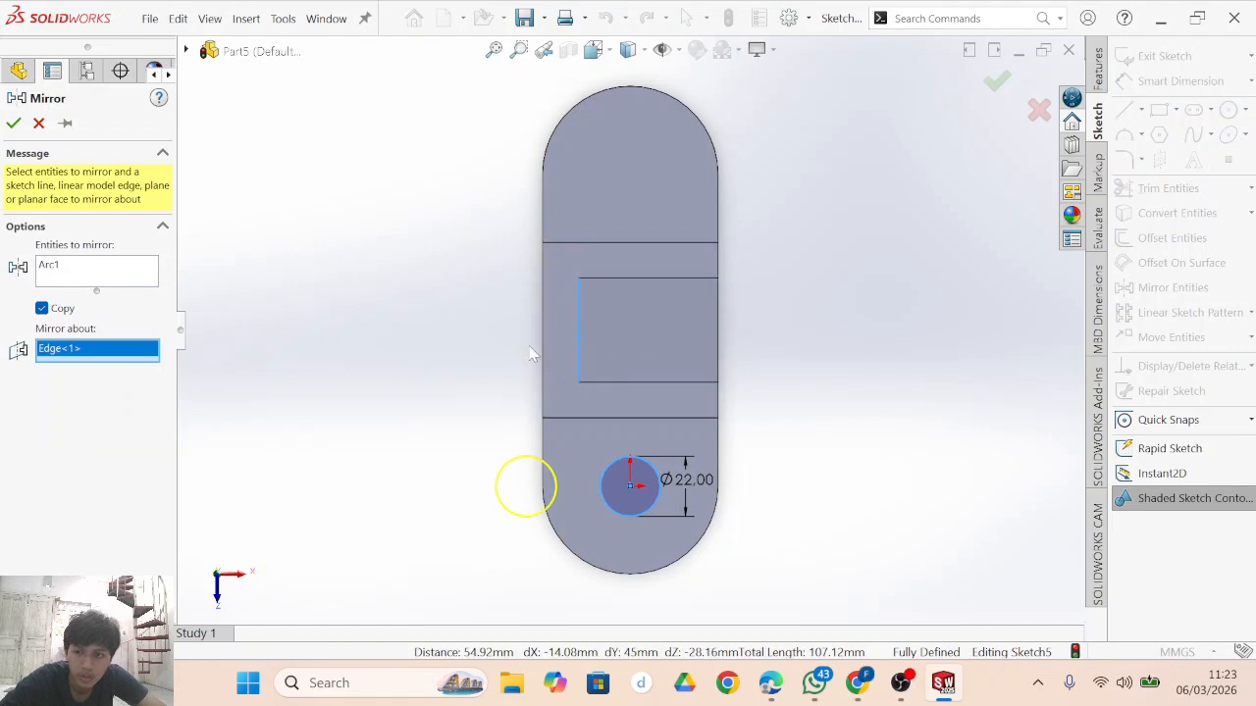
key(Escape)
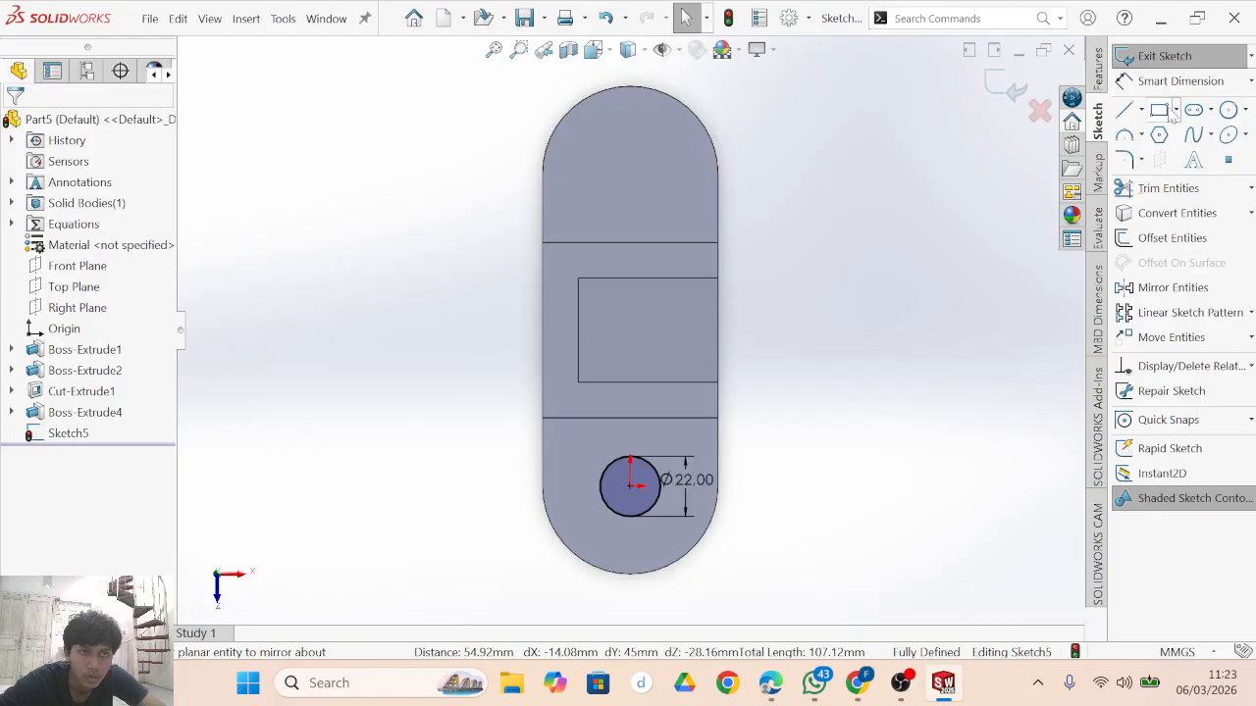
Sketch a circle centred on the base's other rounded end and dimension its diameter to 22 mm.
click(1229, 110)
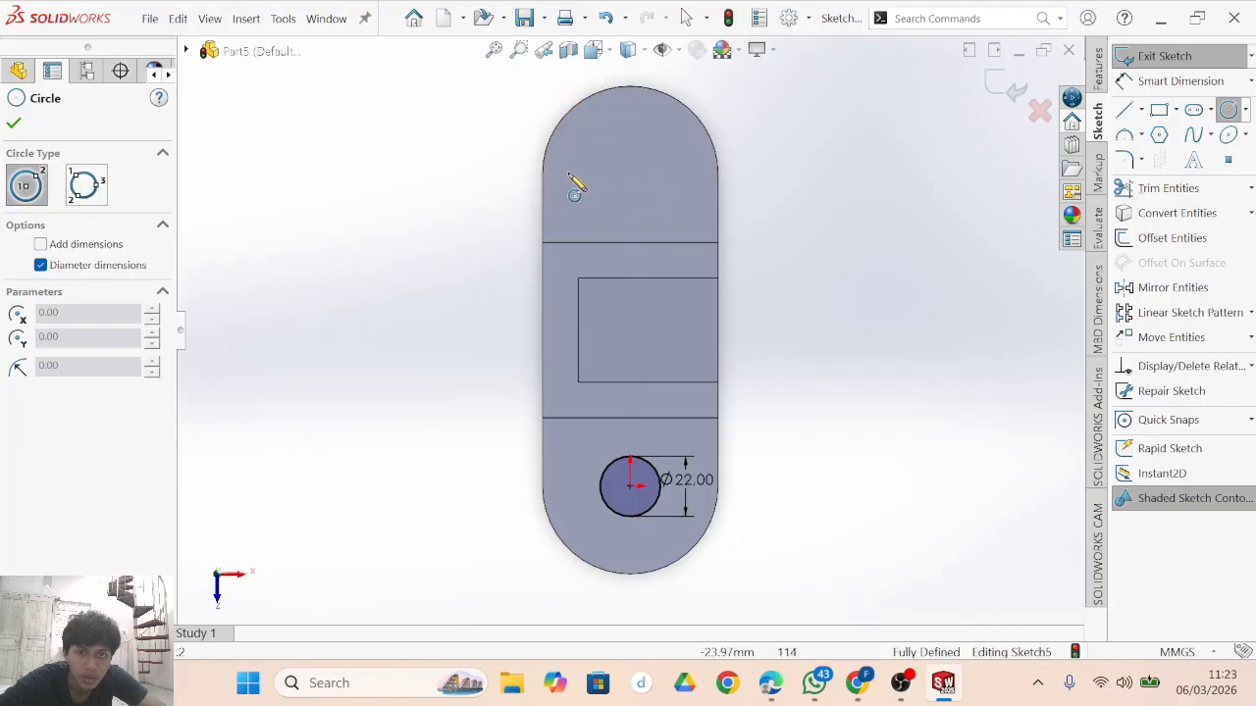
click(630, 175)
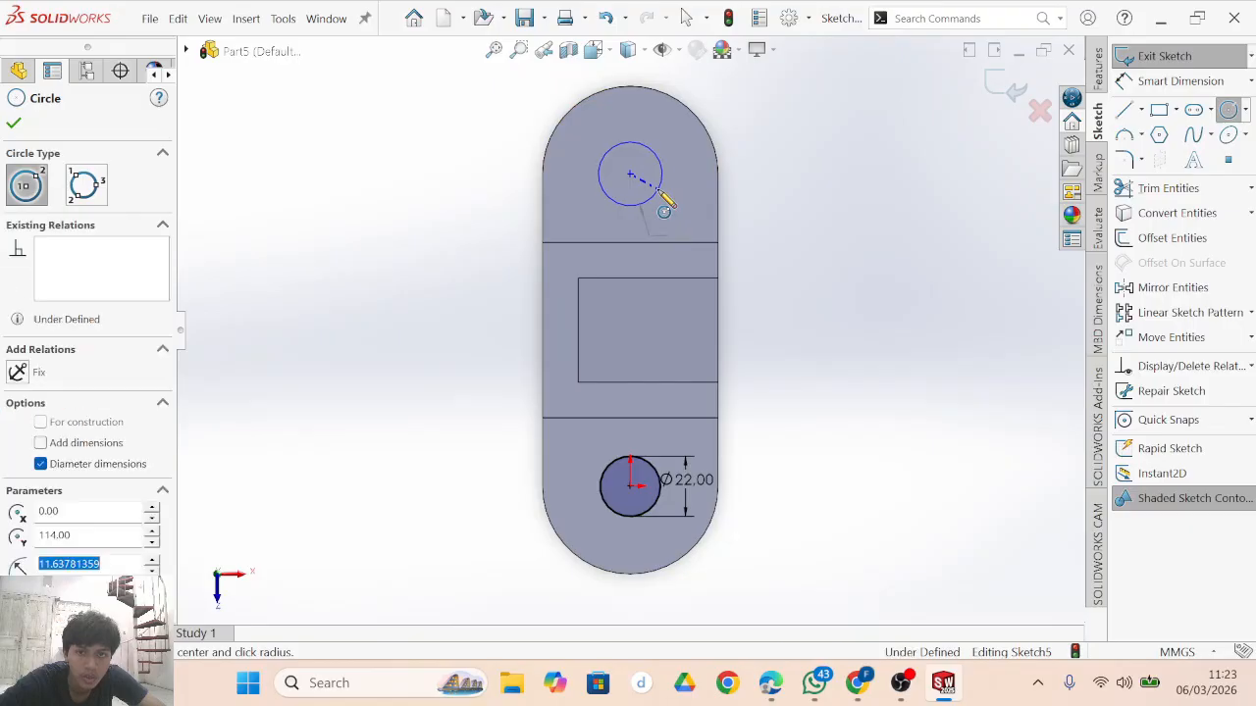
click(664, 203)
click(1228, 109)
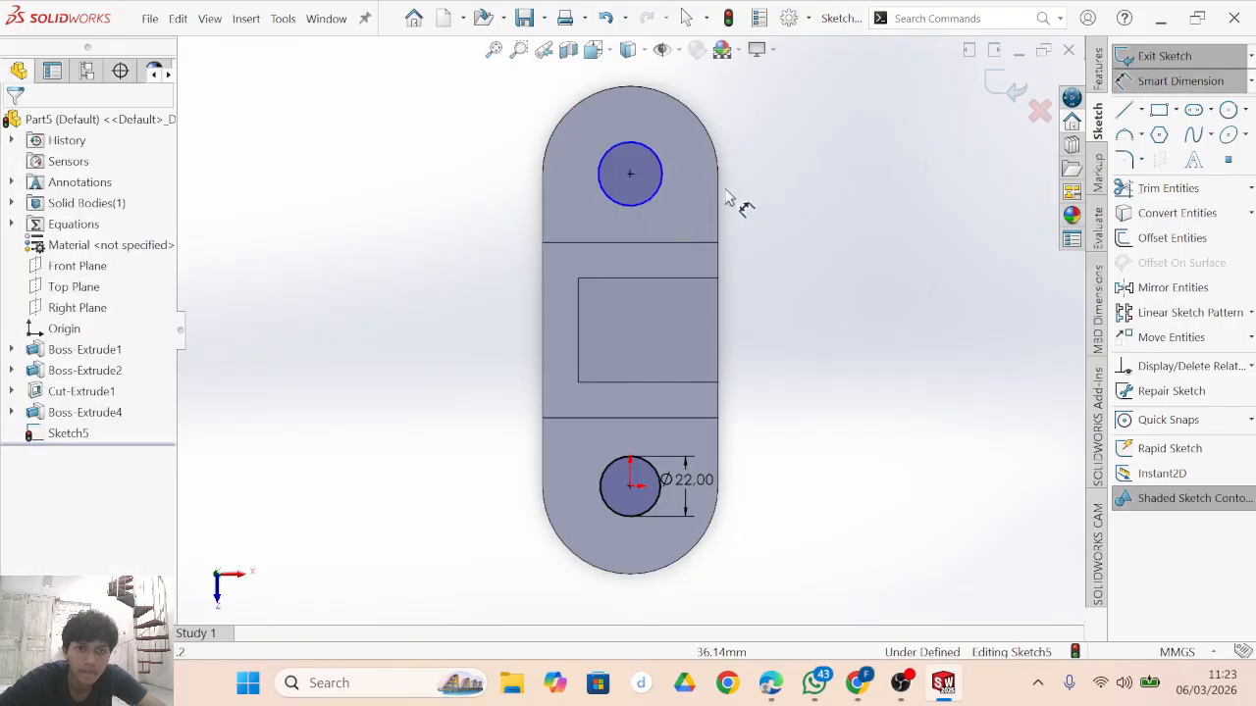
click(680, 185)
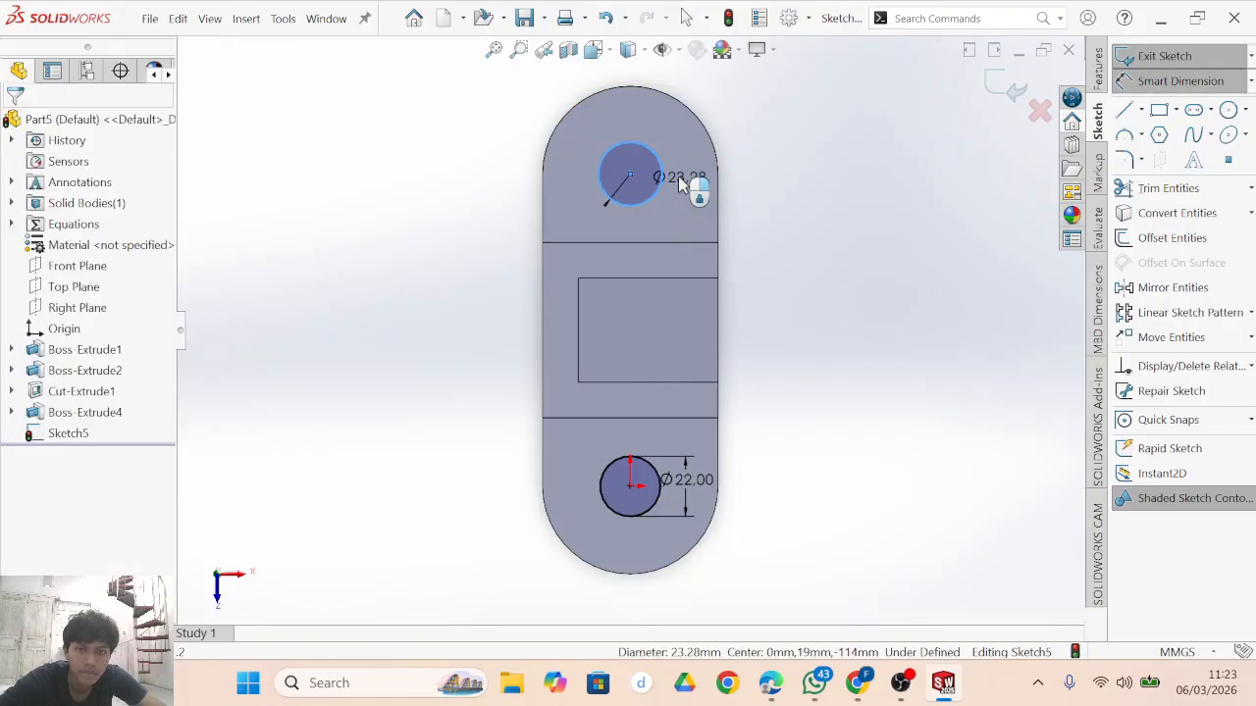
click(681, 185)
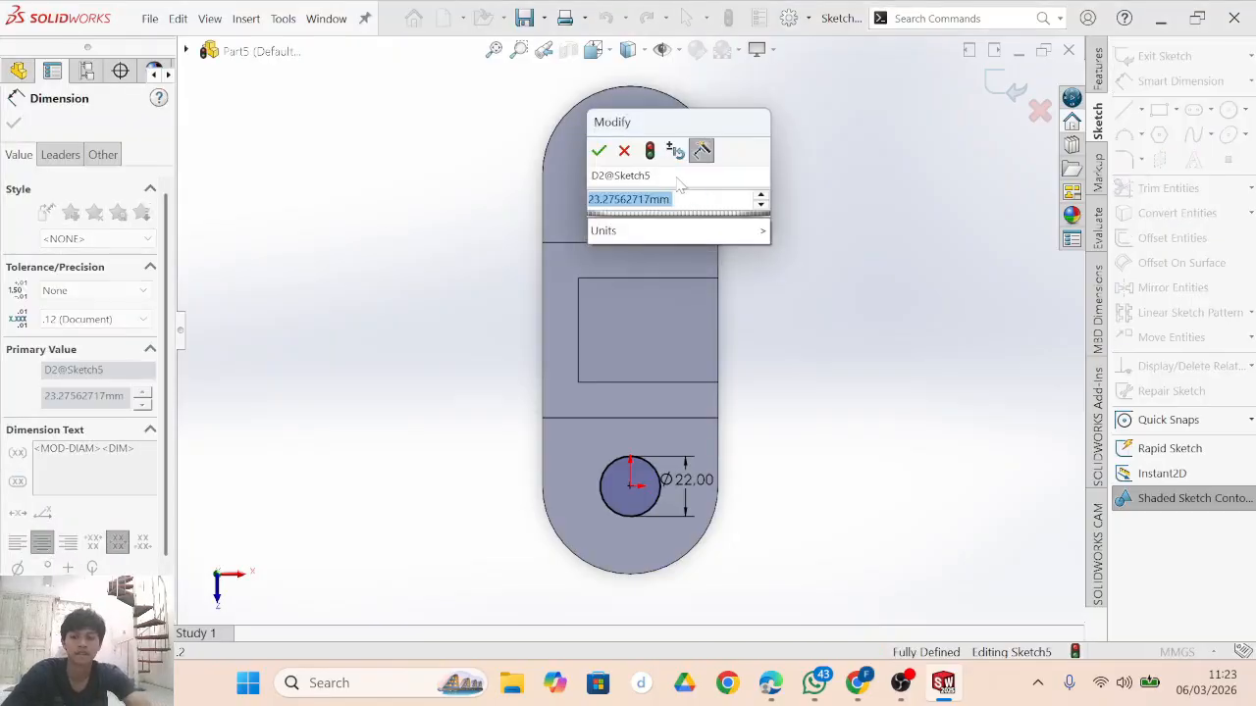
text(22)
key(Return)
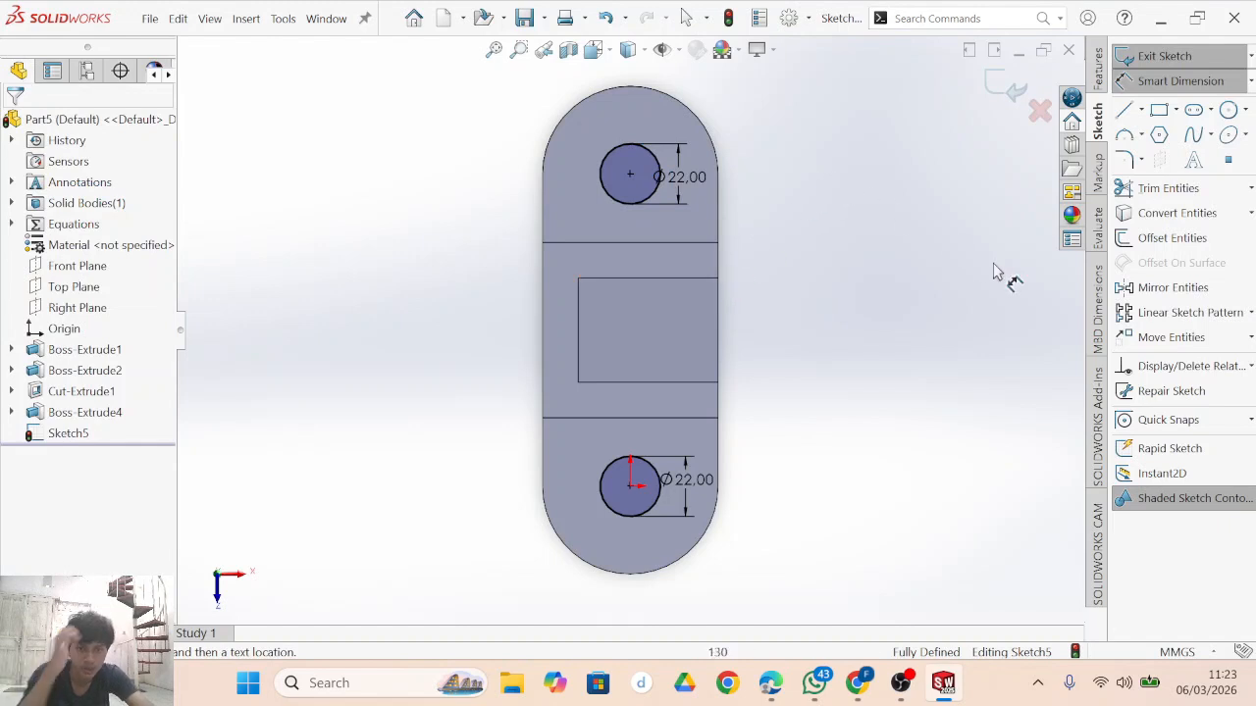
Cut both 22 mm circles through the base with an Extruded Cut using the Through All end condition.
click(1099, 84)
click(1165, 61)
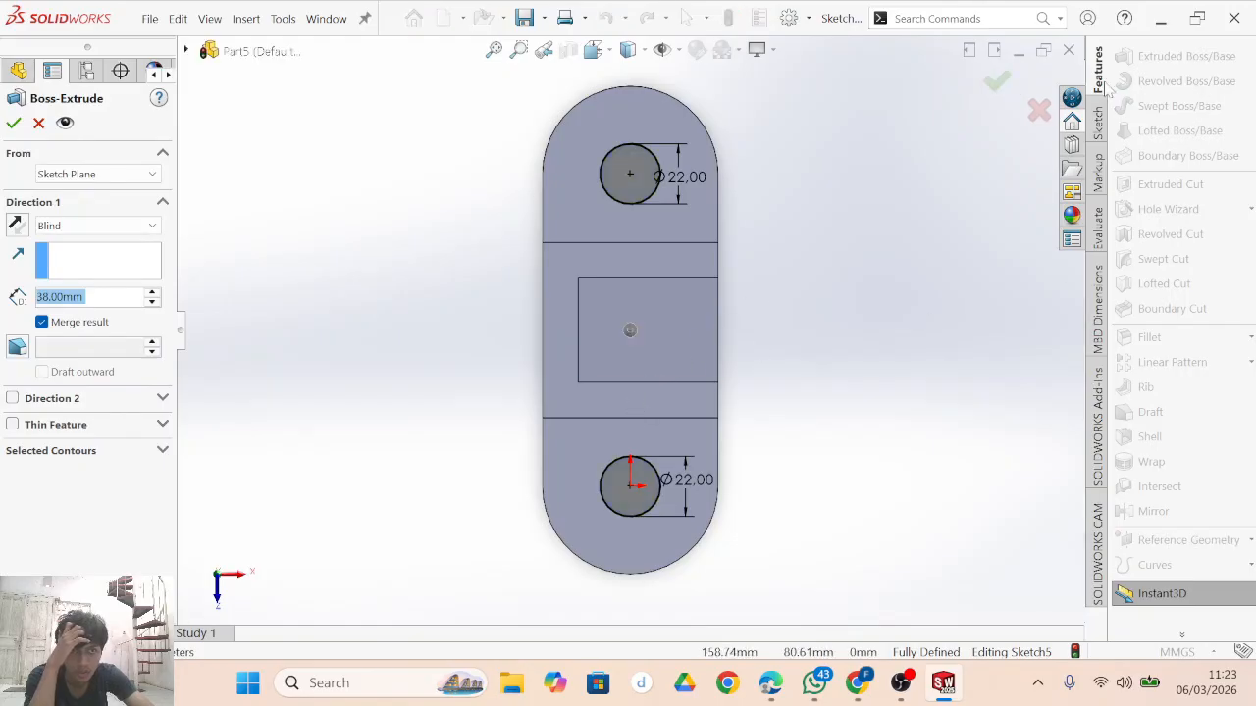
click(1040, 110)
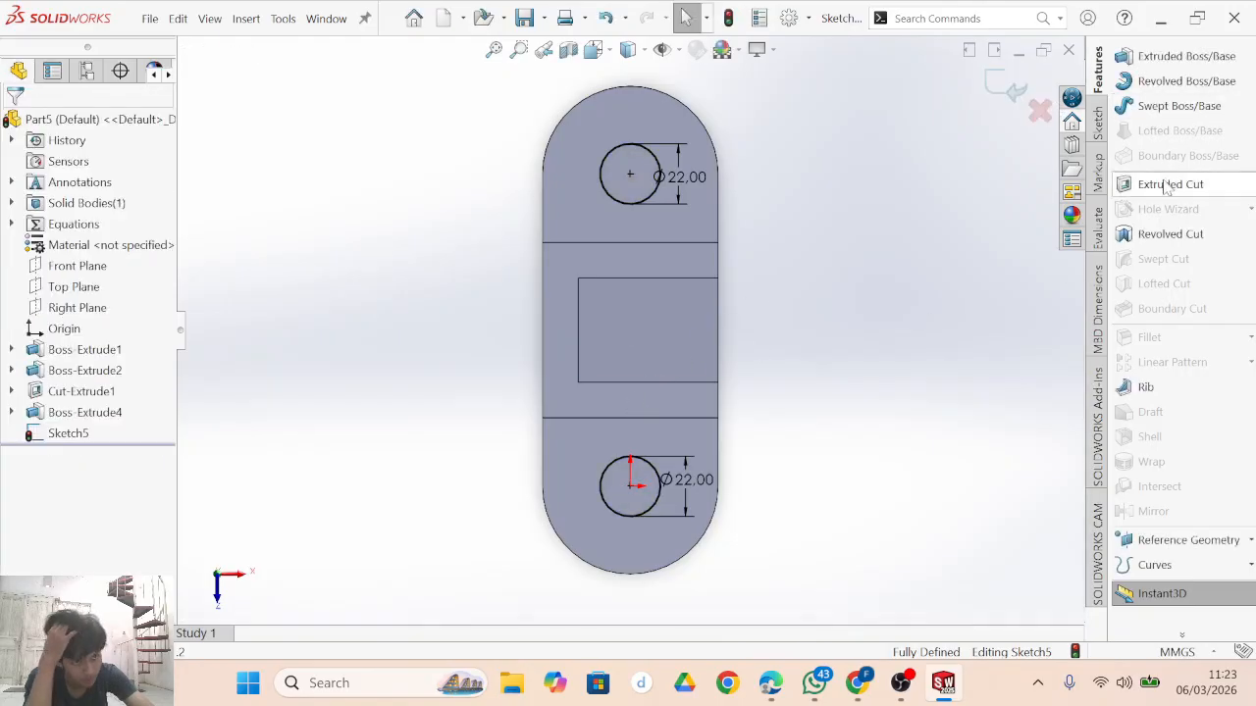
click(1166, 186)
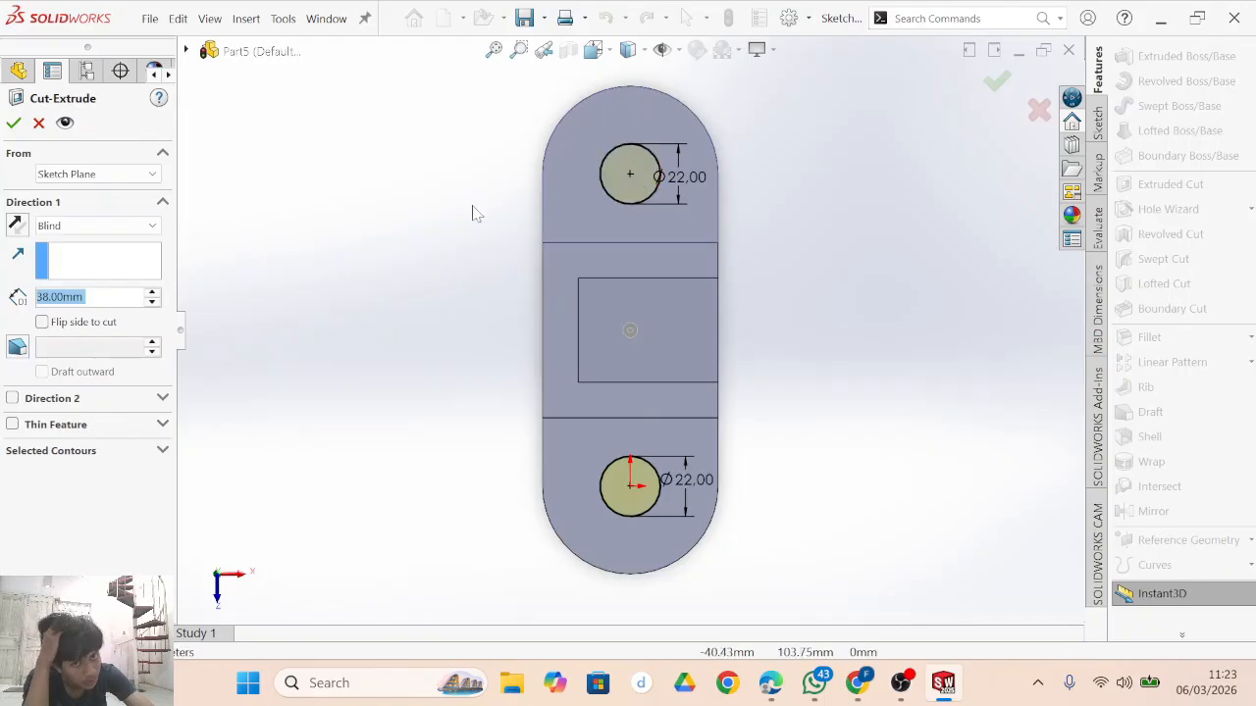
click(99, 226)
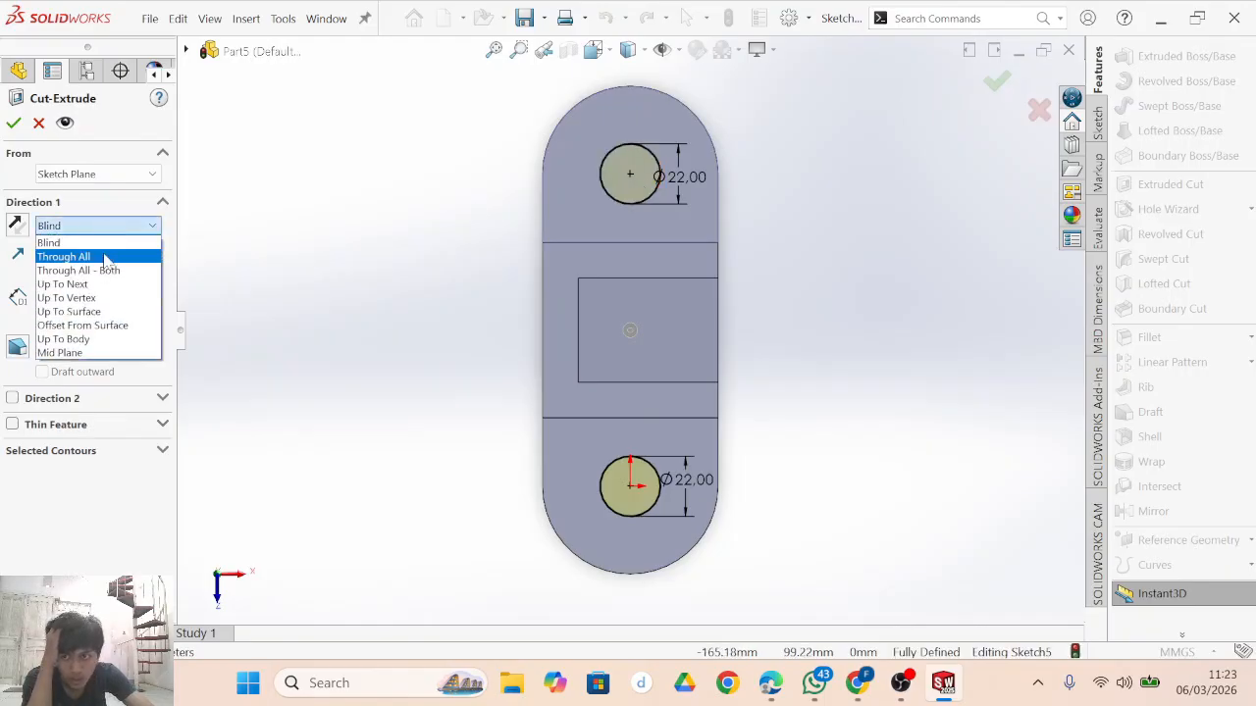
click(63, 254)
click(14, 123)
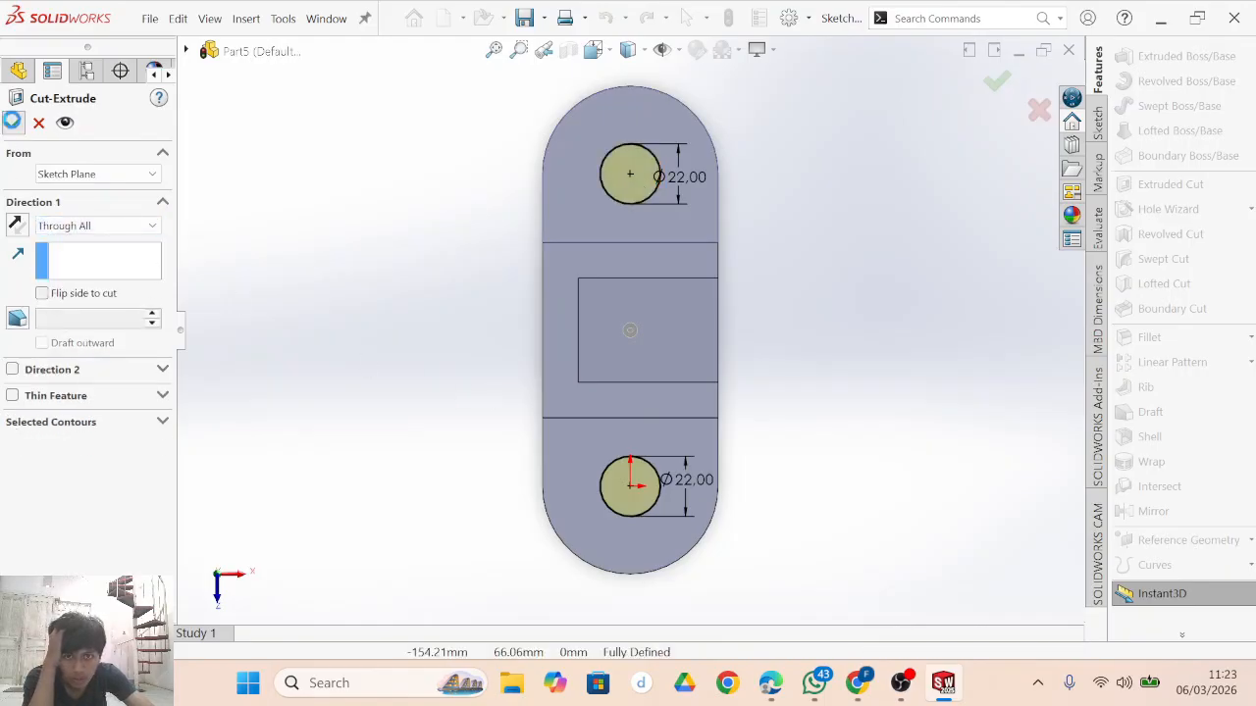
mouse_move(813, 454)
middle_down()
mouse_move(793, 269)
mouse_move(784, 362)
mouse_move(678, 238)
mouse_move(684, 131)
mouse_move(841, 187)
mouse_move(893, 290)
mouse_move(645, 312)
mouse_move(709, 521)
mouse_move(671, 584)
mouse_move(813, 364)
mouse_move(830, 441)
middle_up()
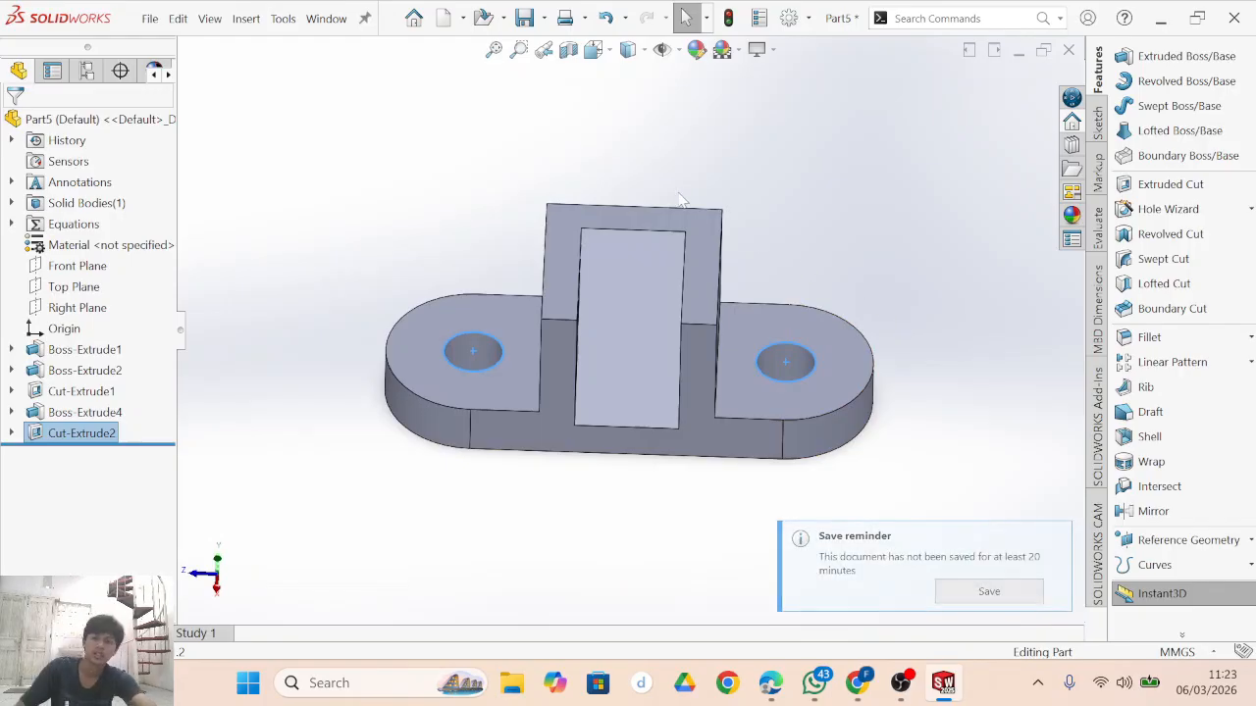
click(901, 683)
click(943, 683)
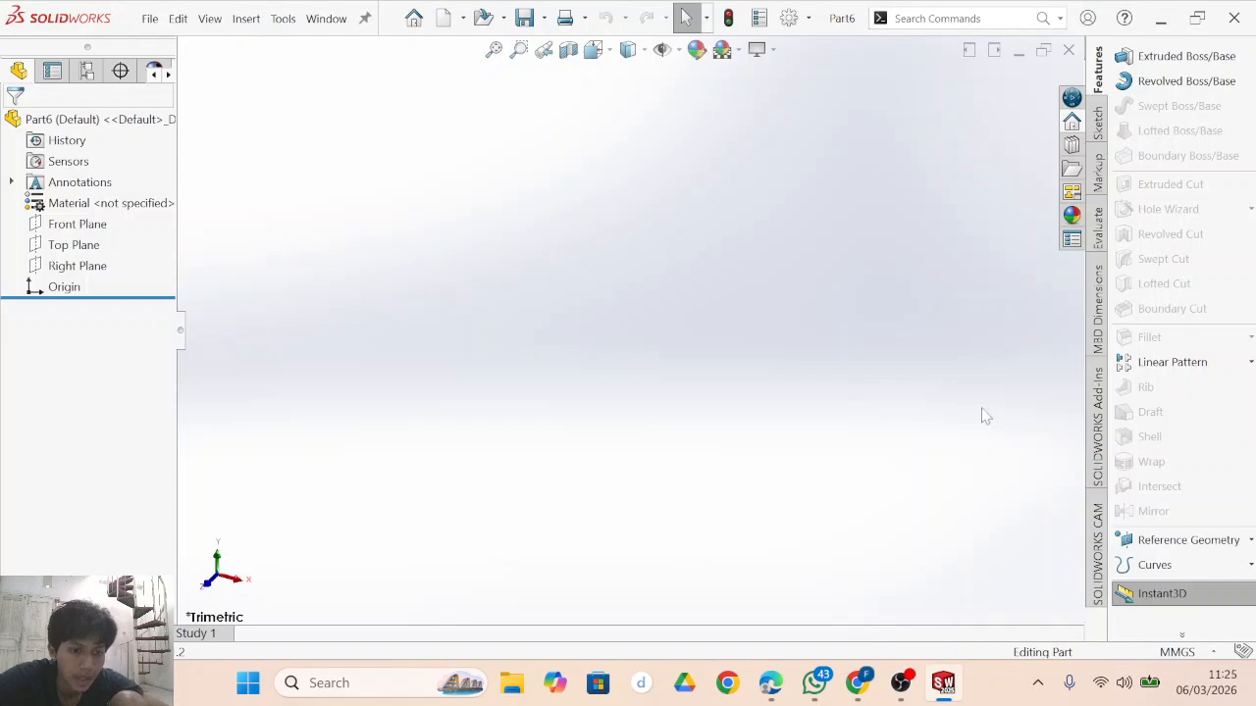
Switch to the assignment PDF and examine the views and dimensions of the wheel in exercise c.
click(771, 683)
scroll(756, 506, down, 10)
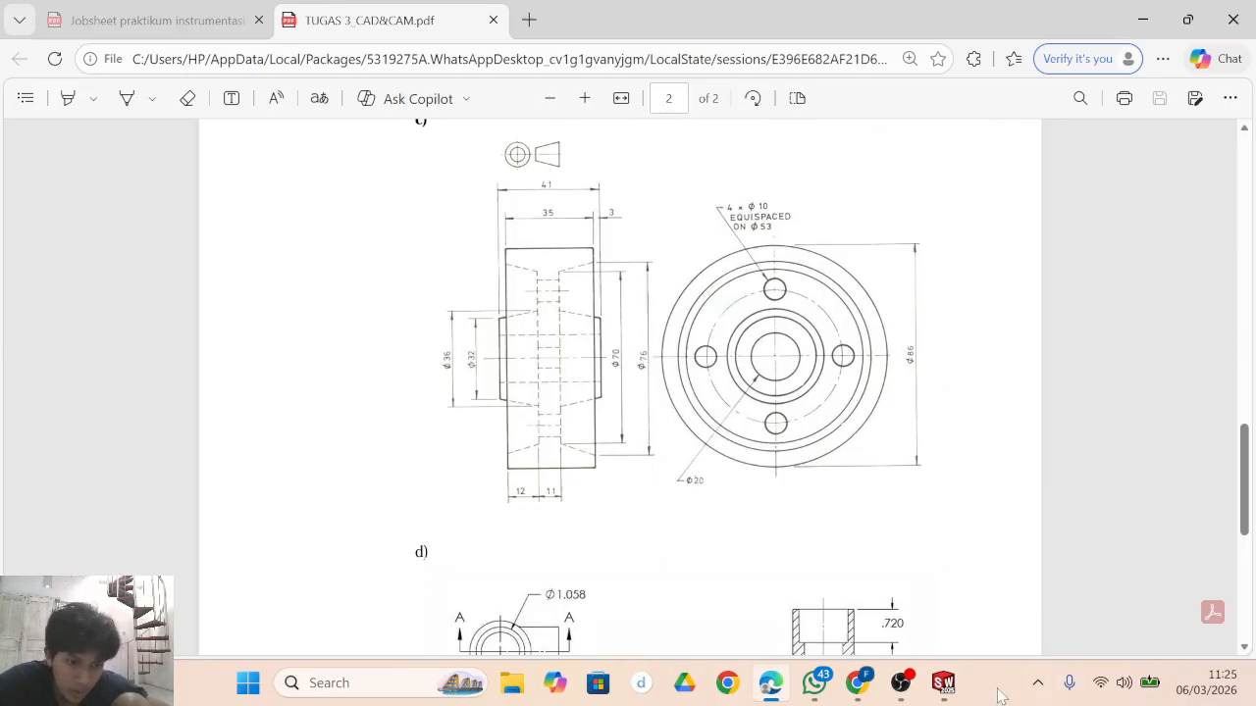
click(948, 692)
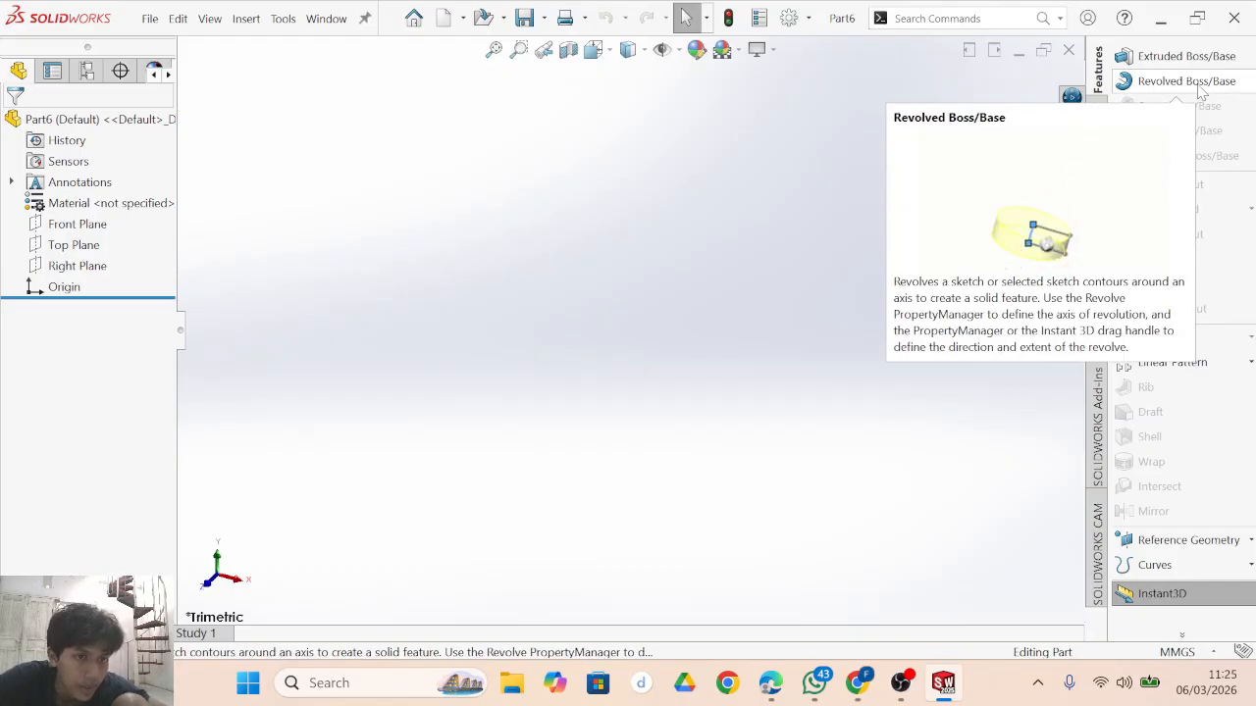
mouse_move(867, 692)
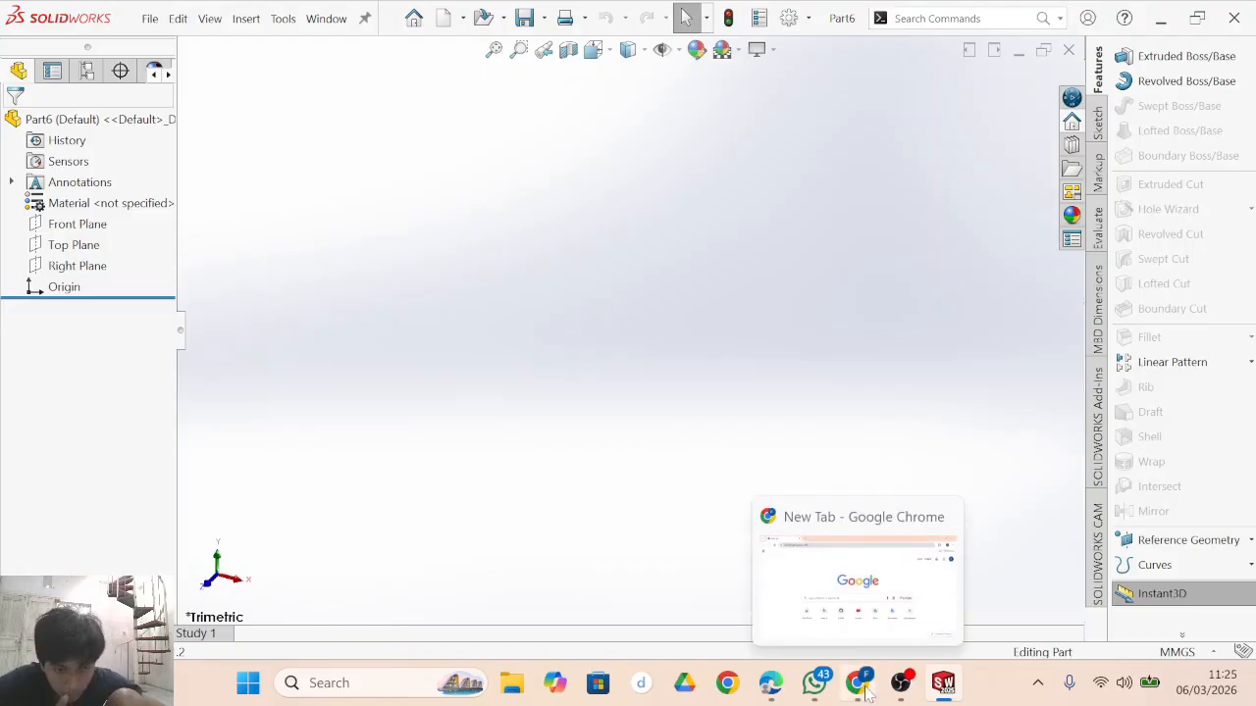
click(771, 685)
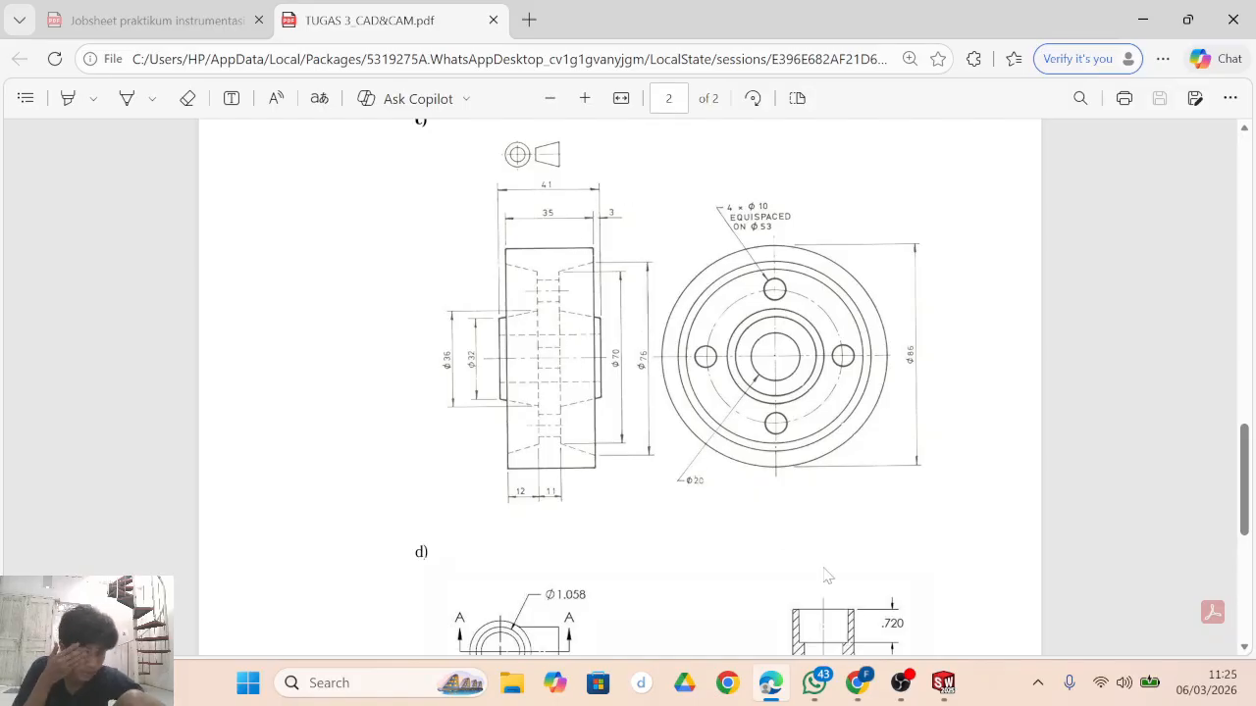
click(943, 683)
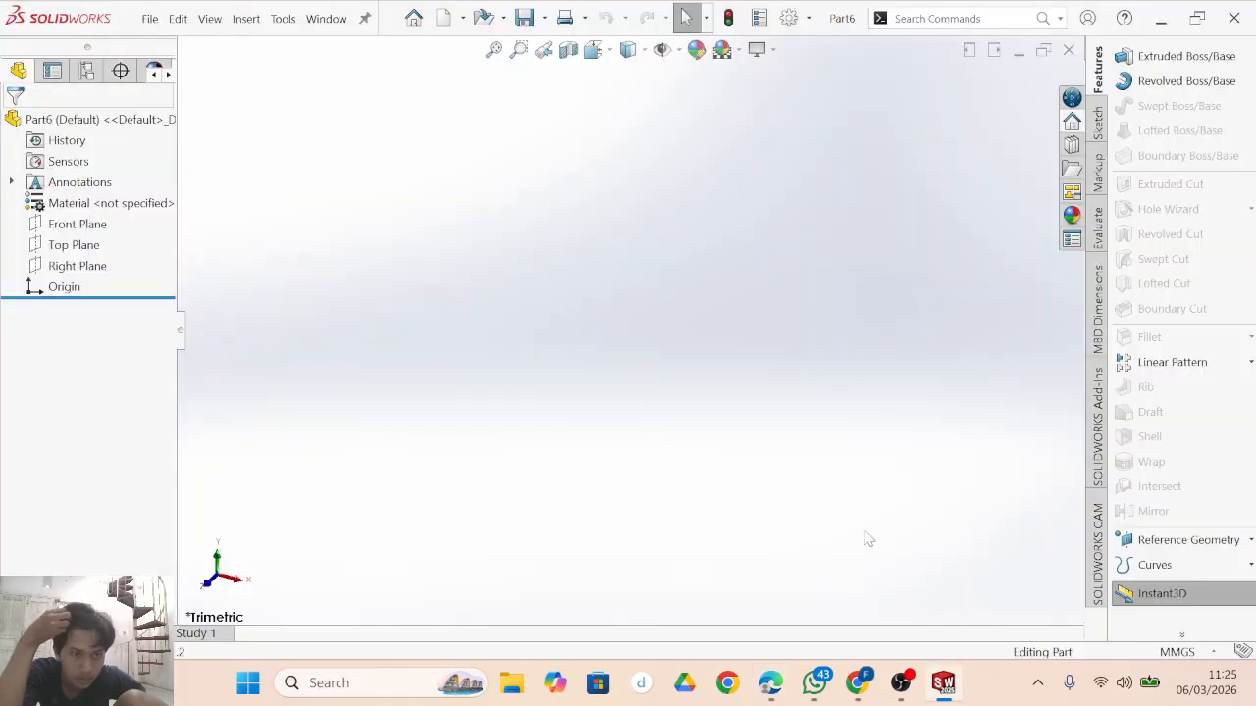
click(1099, 117)
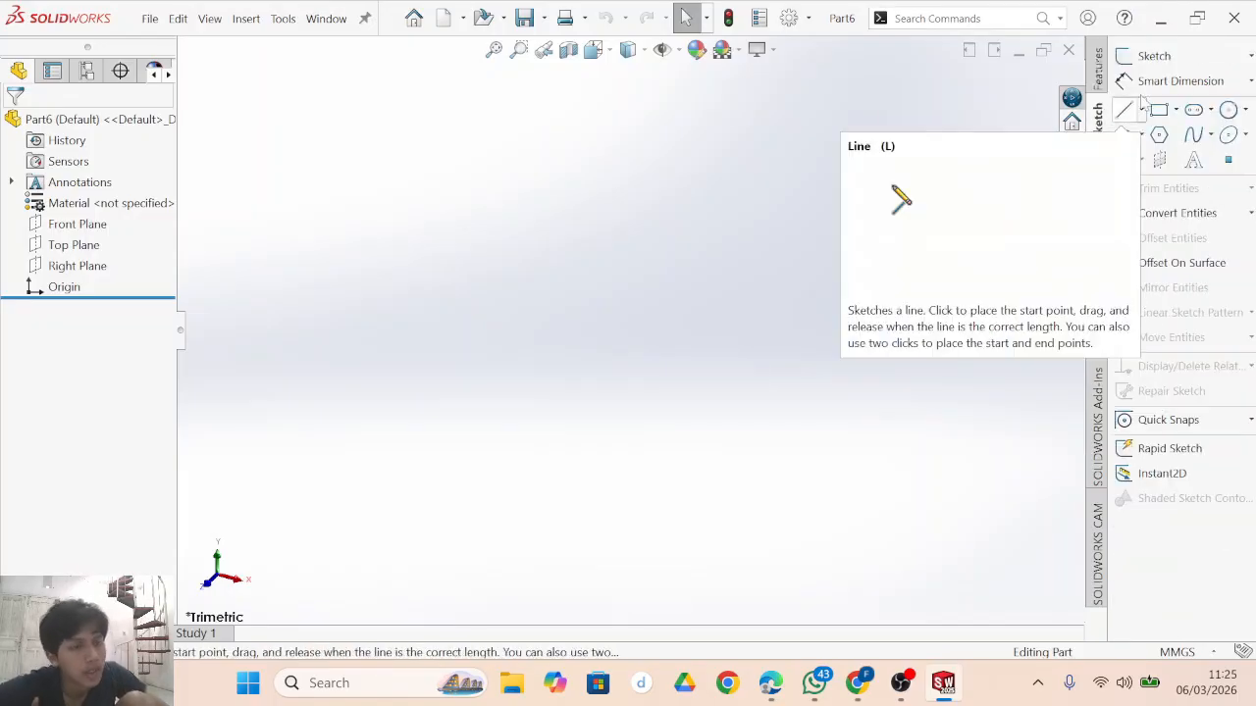
click(1152, 56)
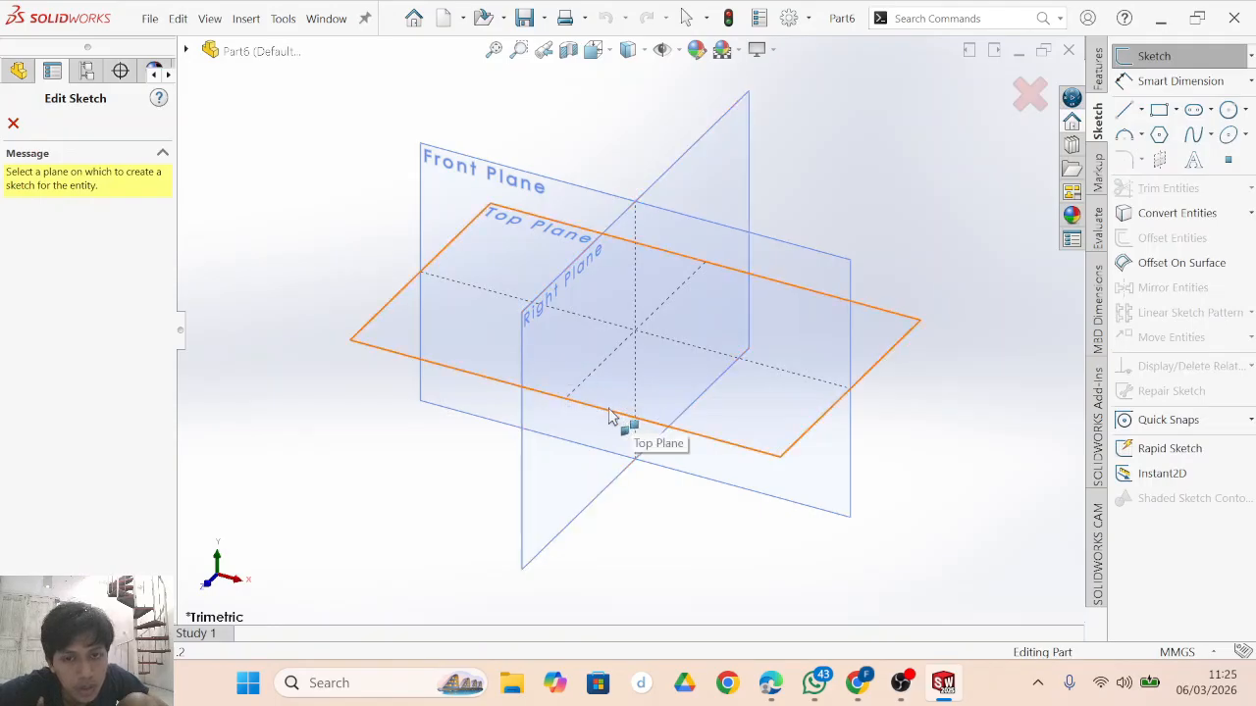
click(509, 242)
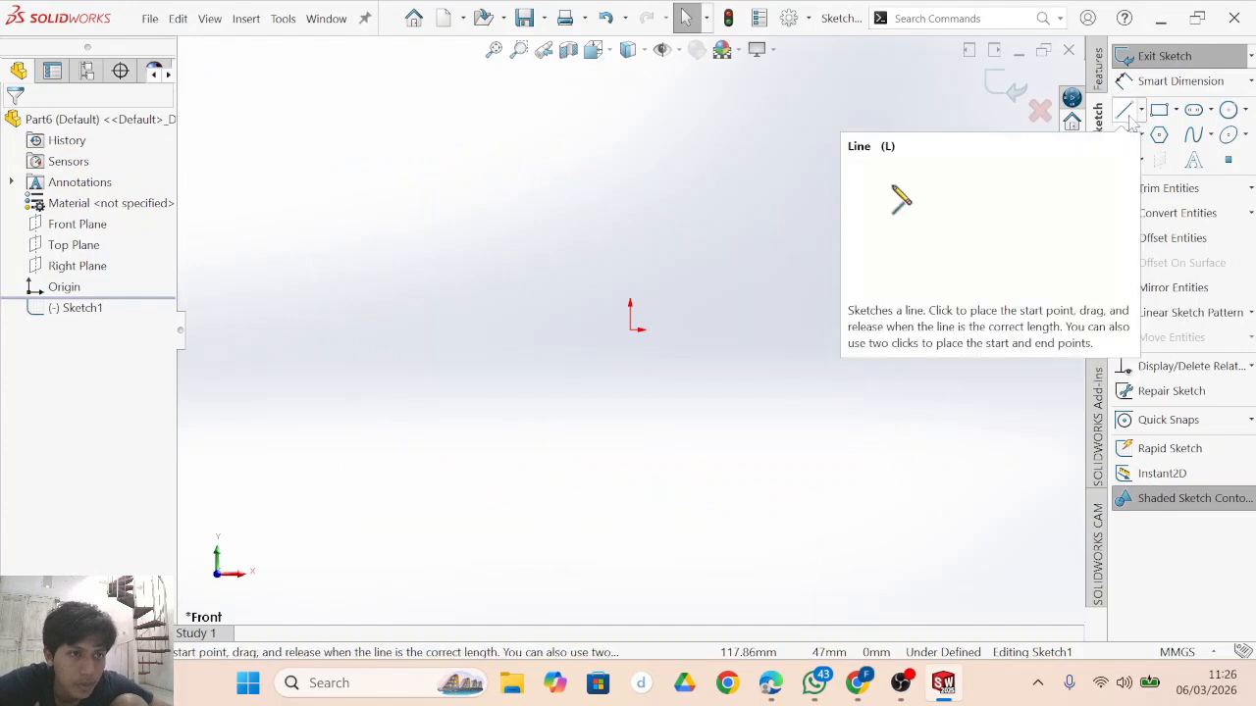
click(1178, 59)
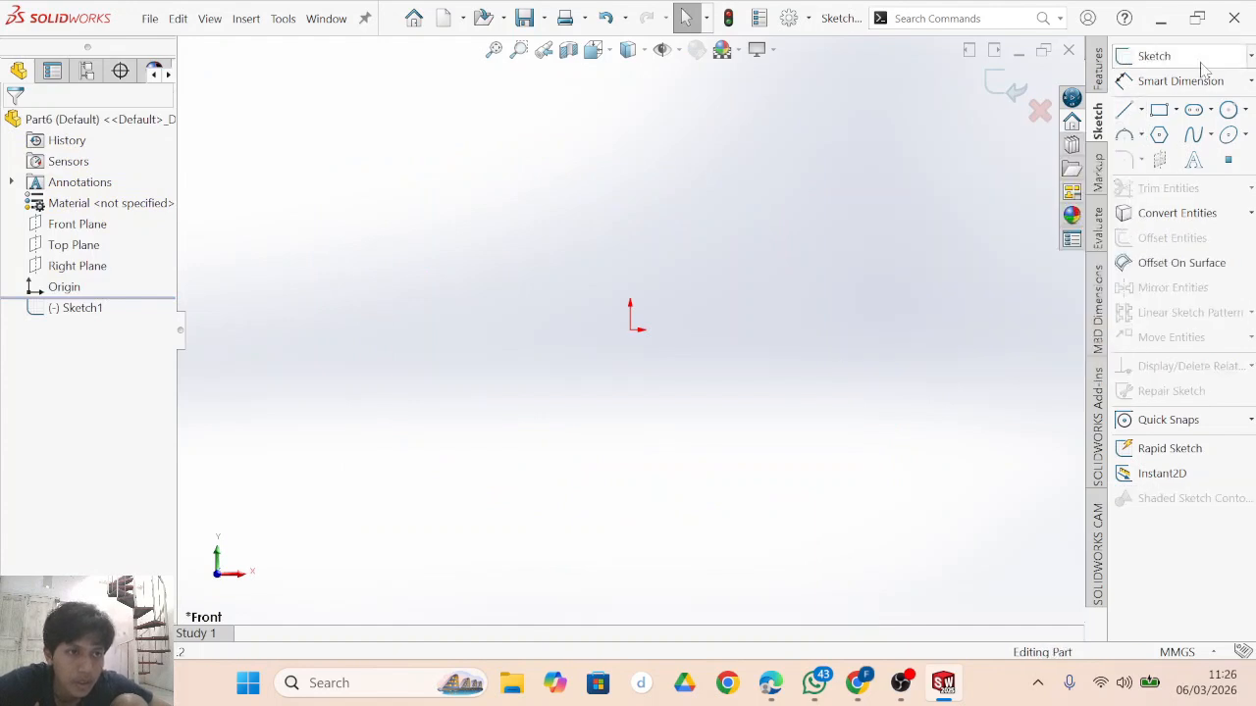
click(1153, 57)
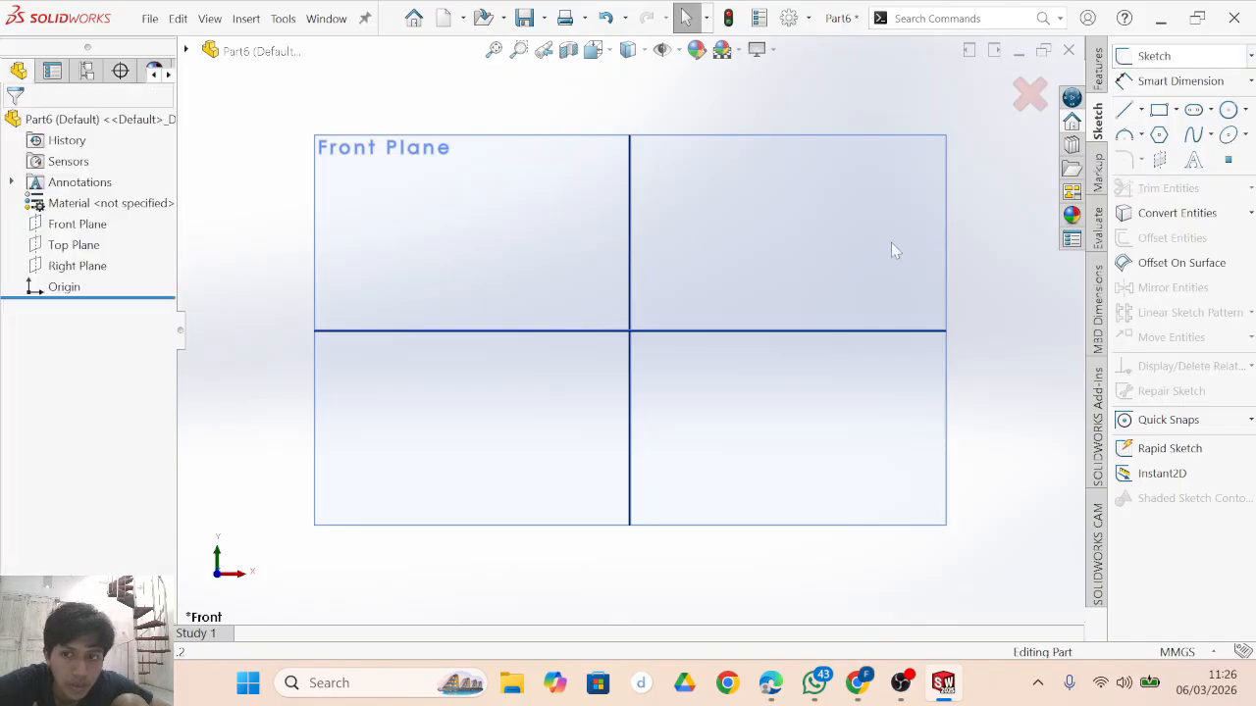
key(Escape)
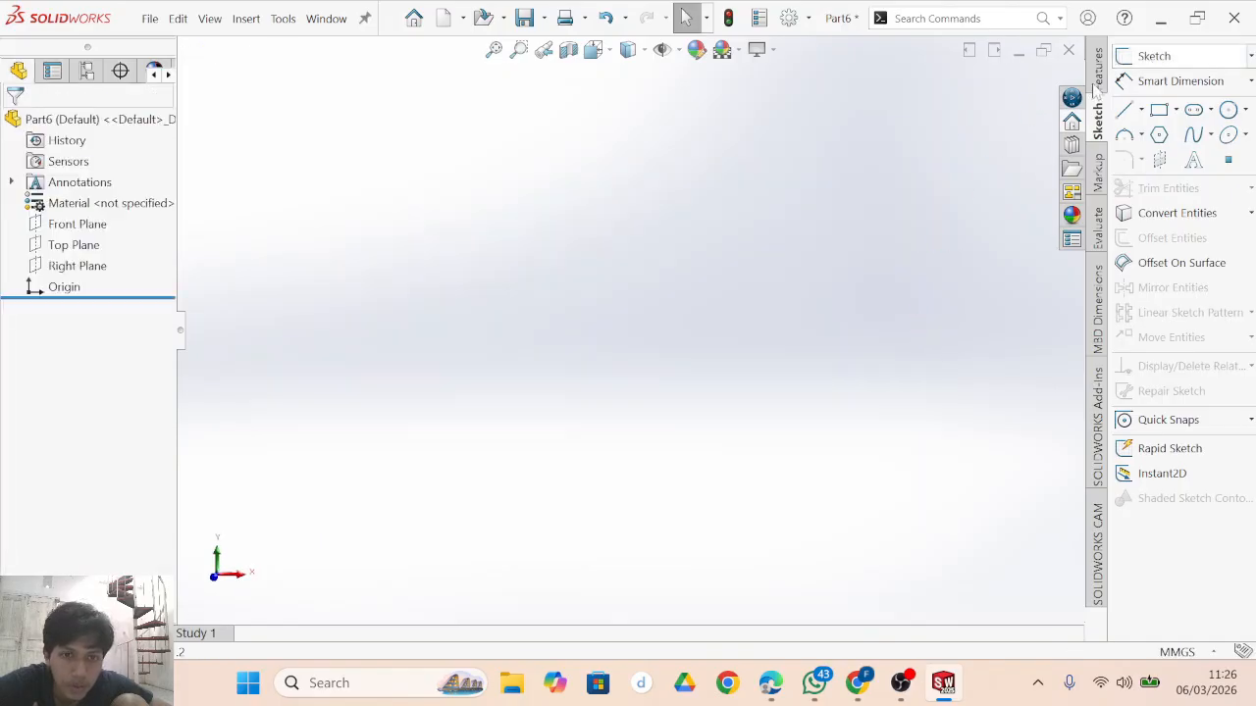
Start a sketch on the Right Plane and check the wheel's cross-section for exercise c in the assignment PDF.
click(1148, 57)
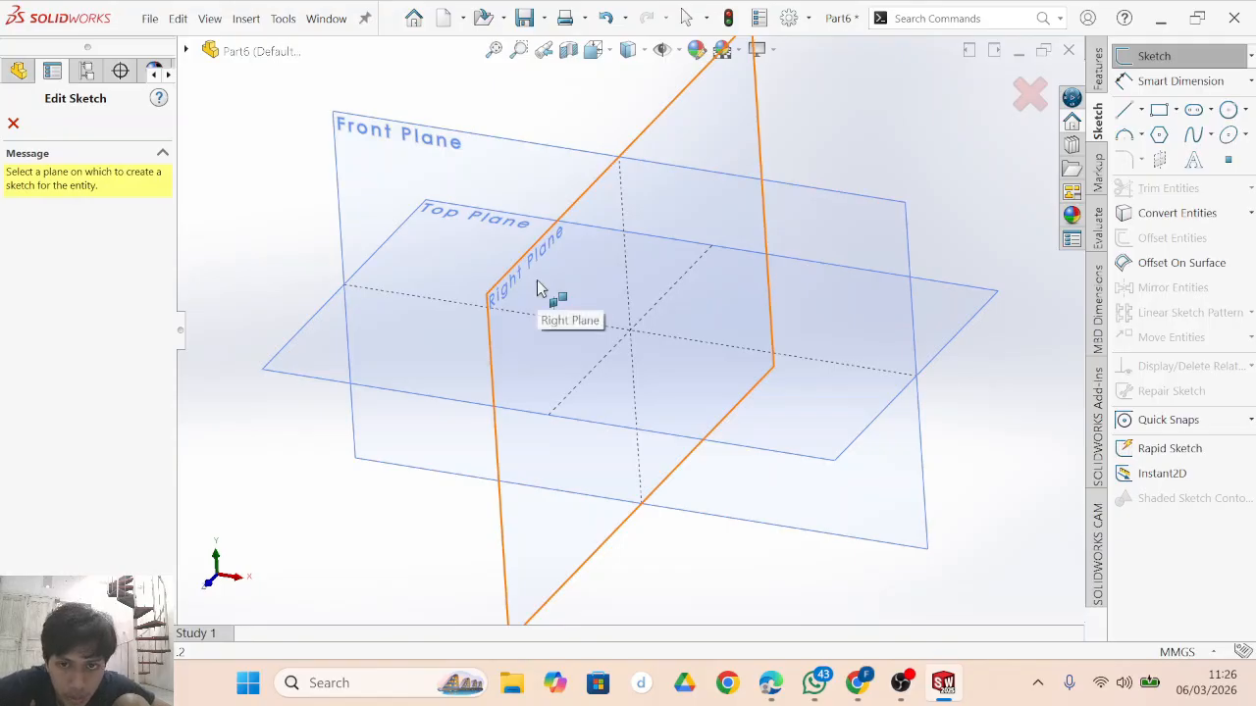
click(536, 279)
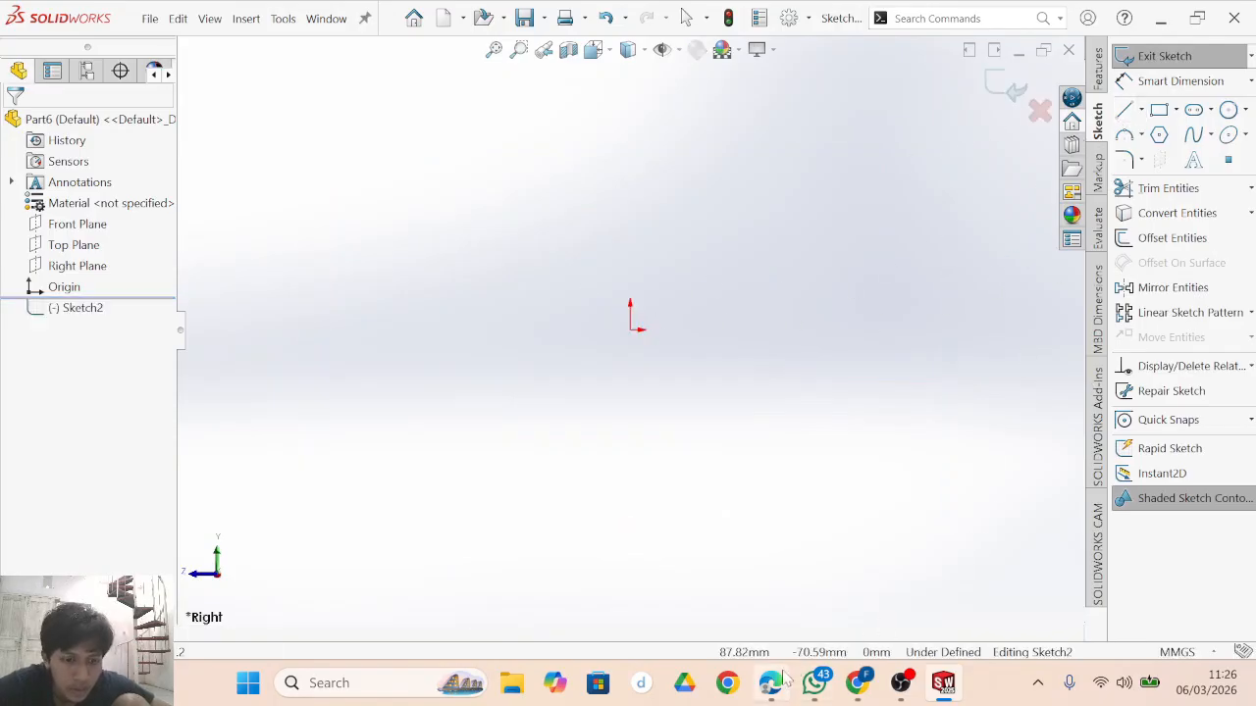
mouse_move(783, 680)
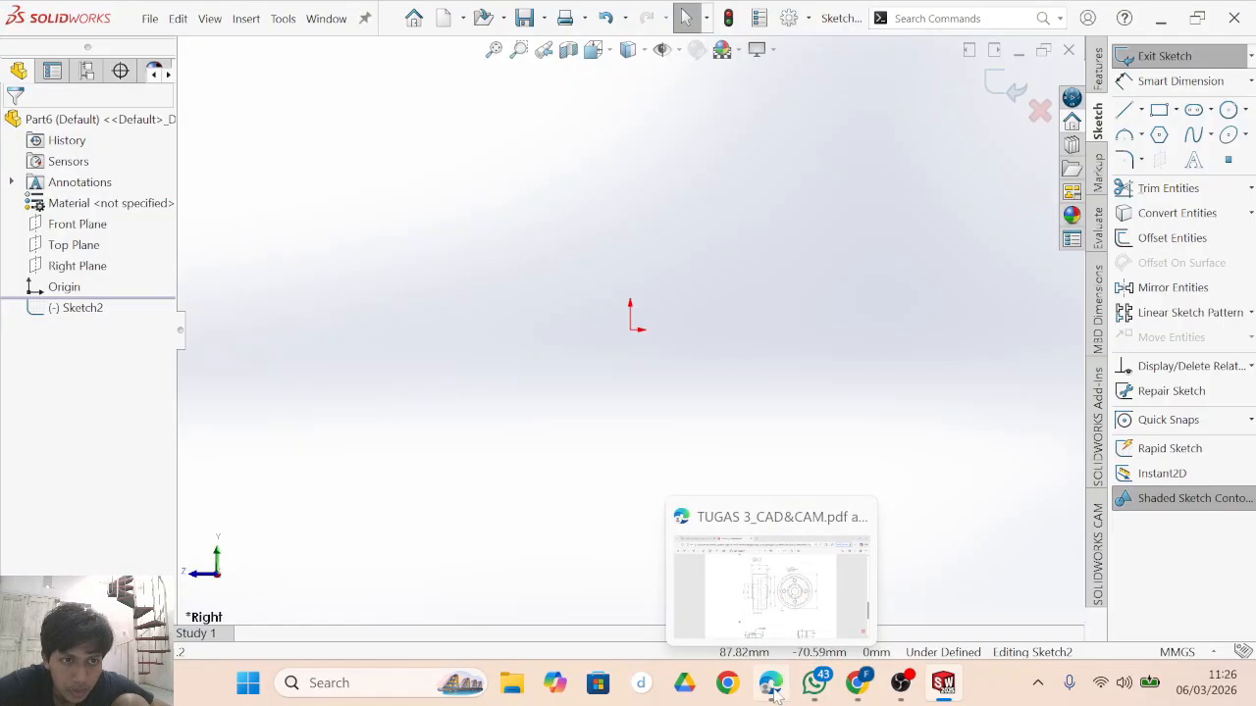
click(769, 687)
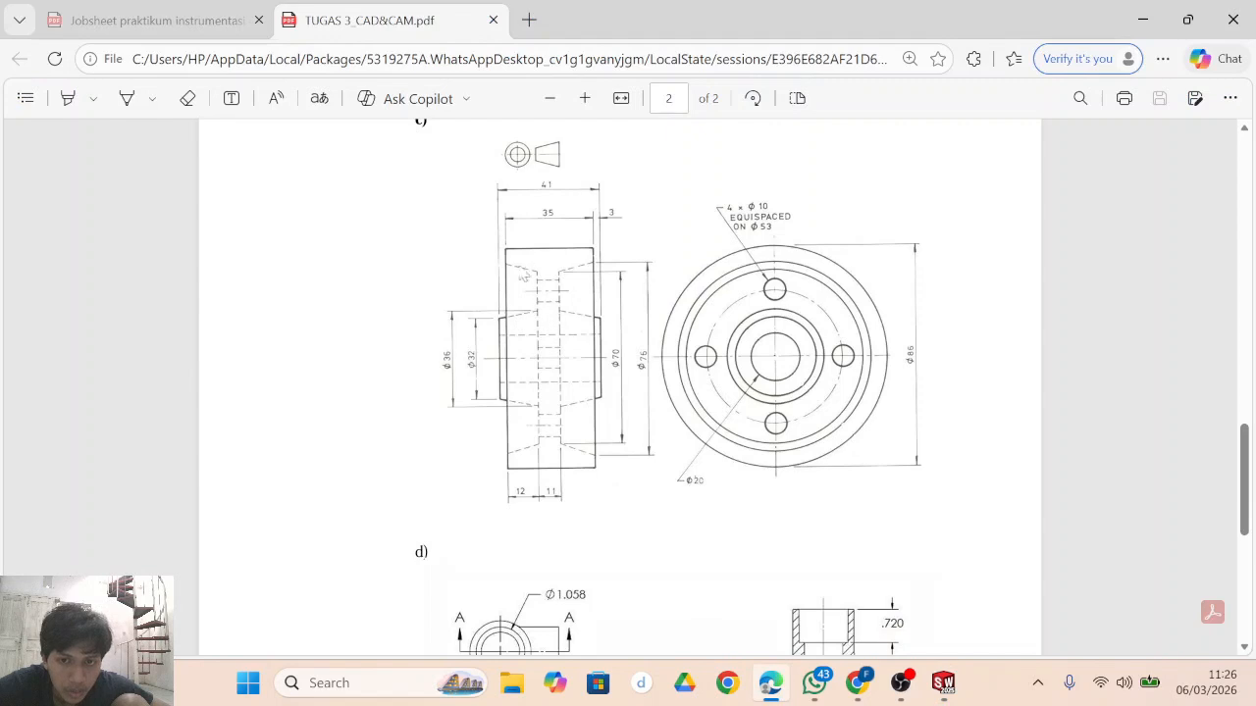
click(944, 692)
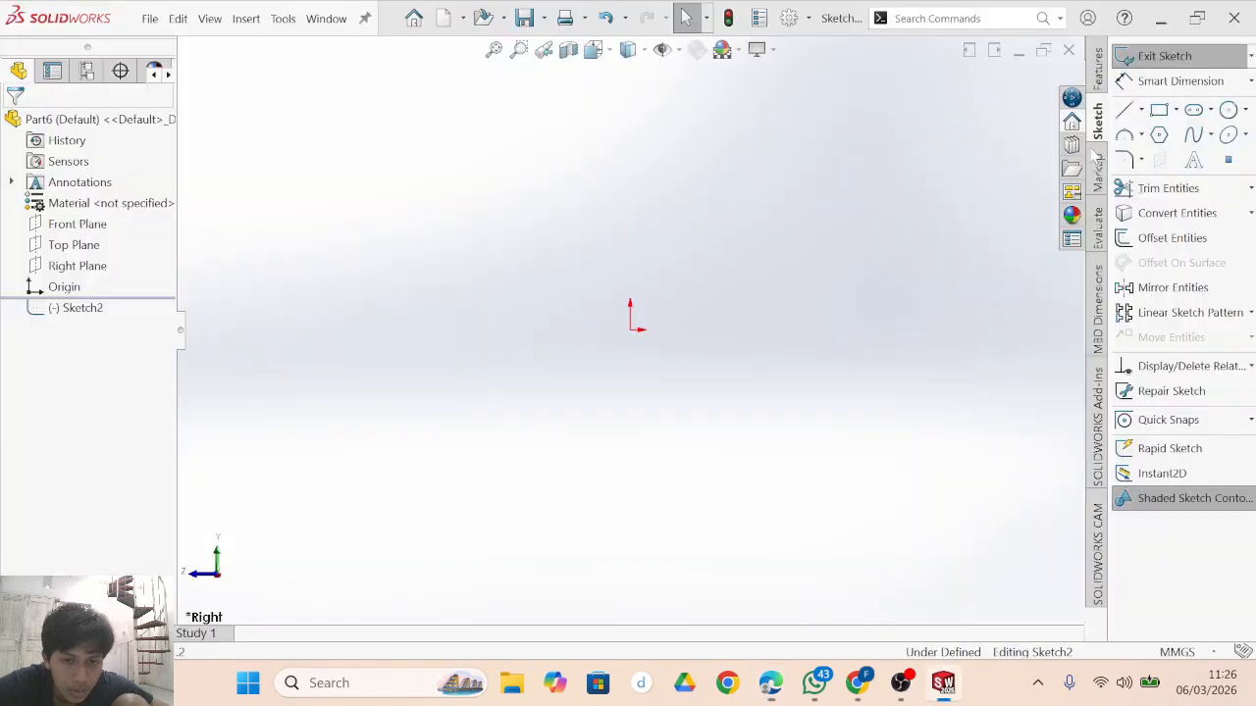
Sketch the wheel's open stepped half-profile with lines: a 22 mm vertical from the origin, sloped edges around the vertical web, a vertical rim and a horizontal outer edge.
click(1132, 114)
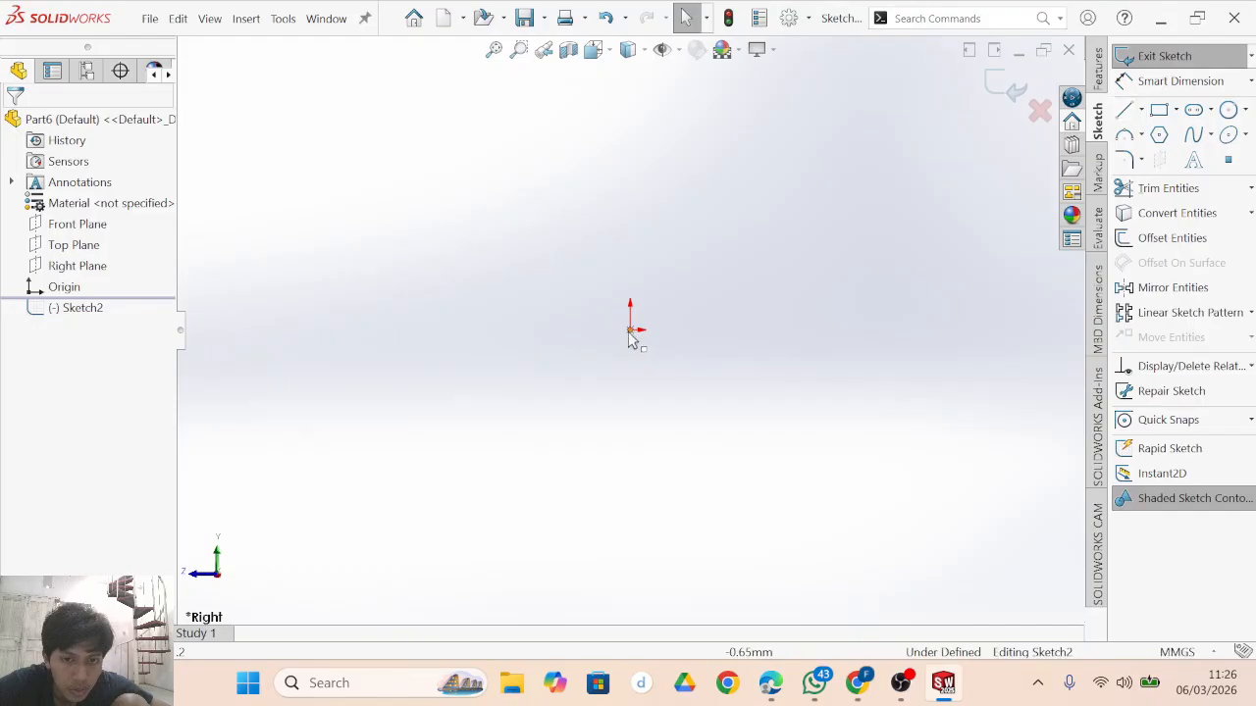
click(631, 302)
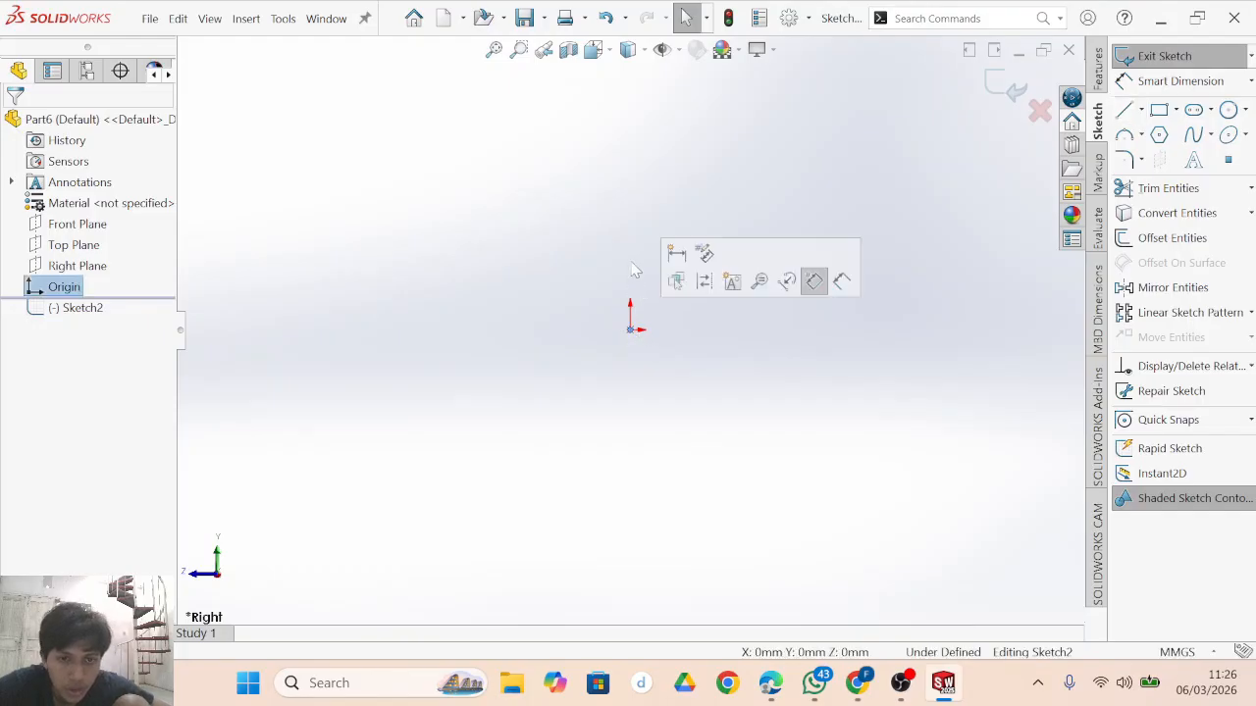
click(1126, 111)
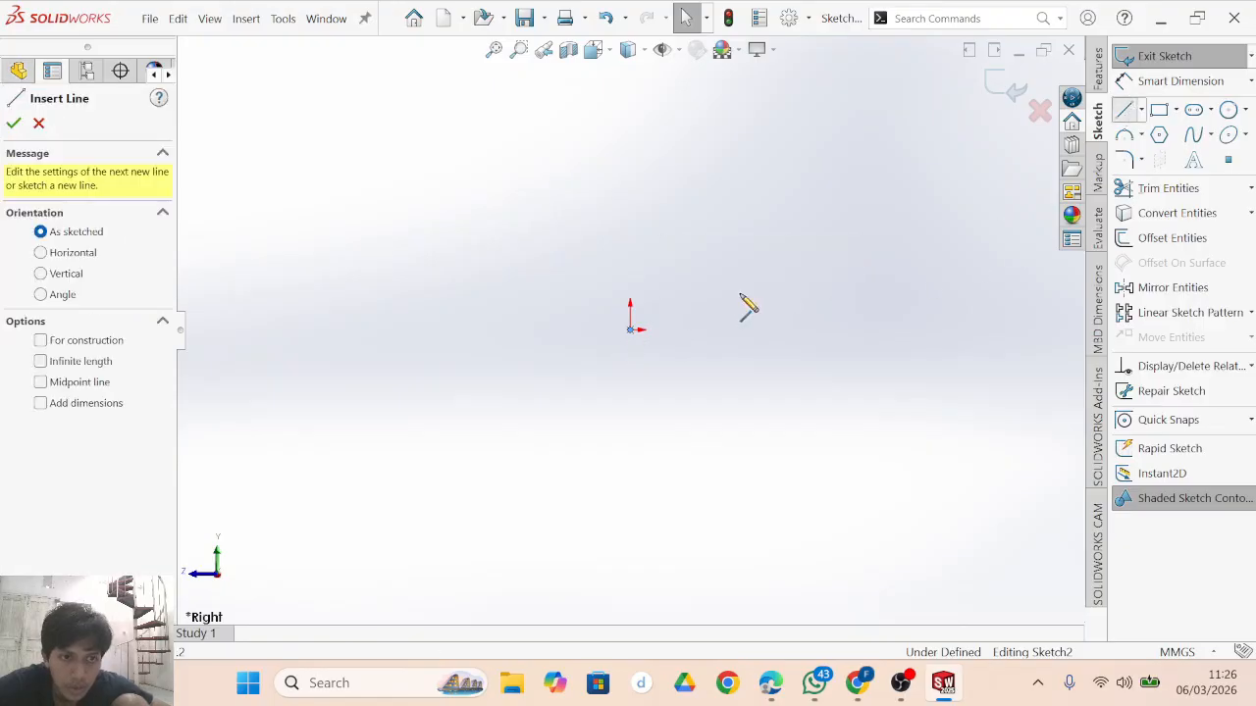
click(629, 331)
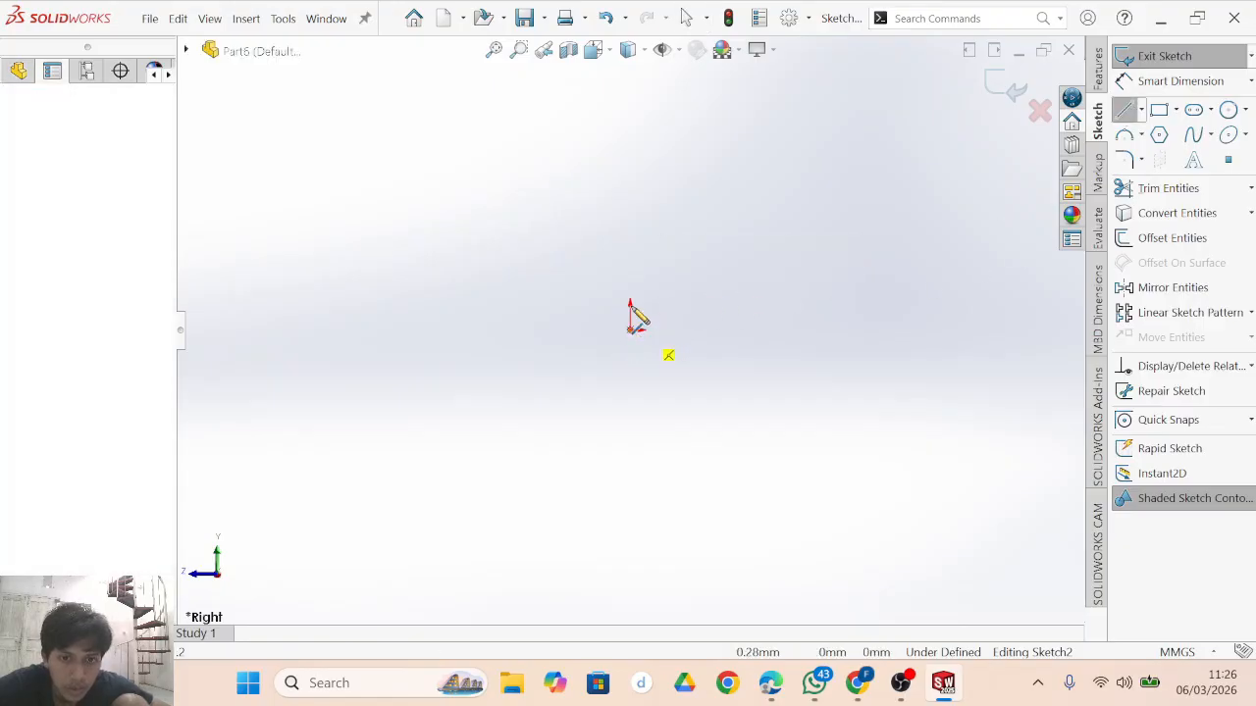
click(630, 254)
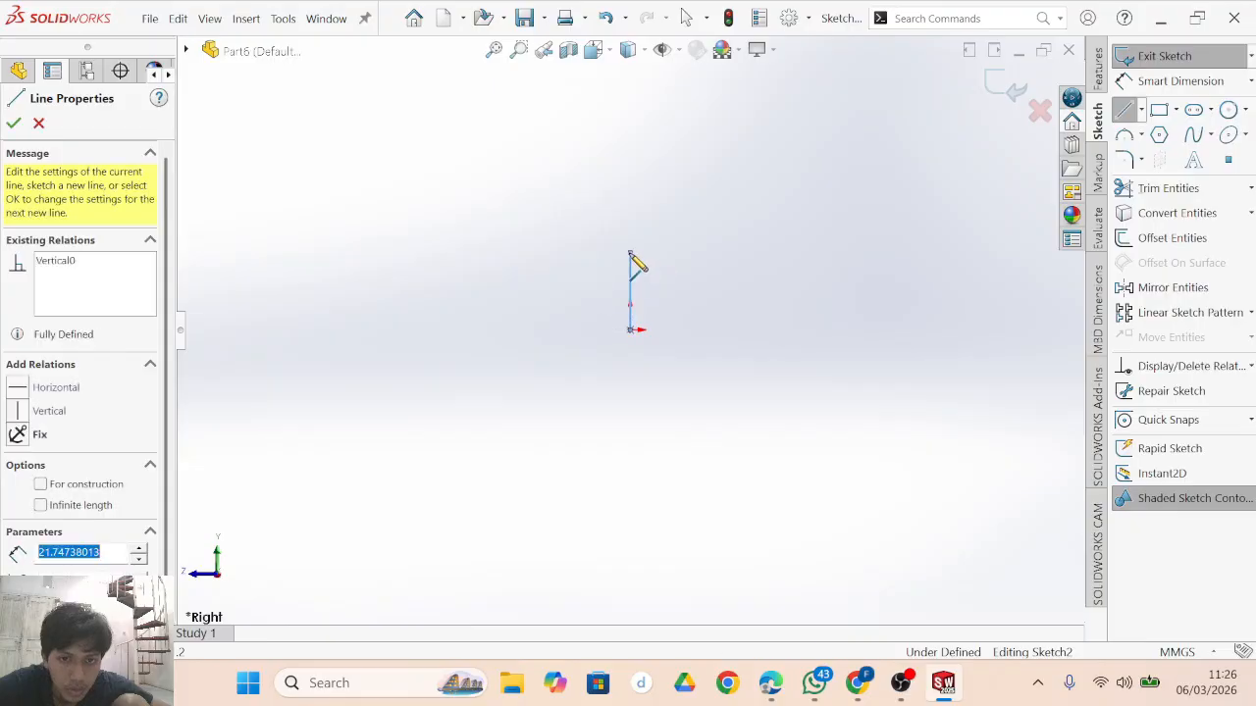
click(696, 234)
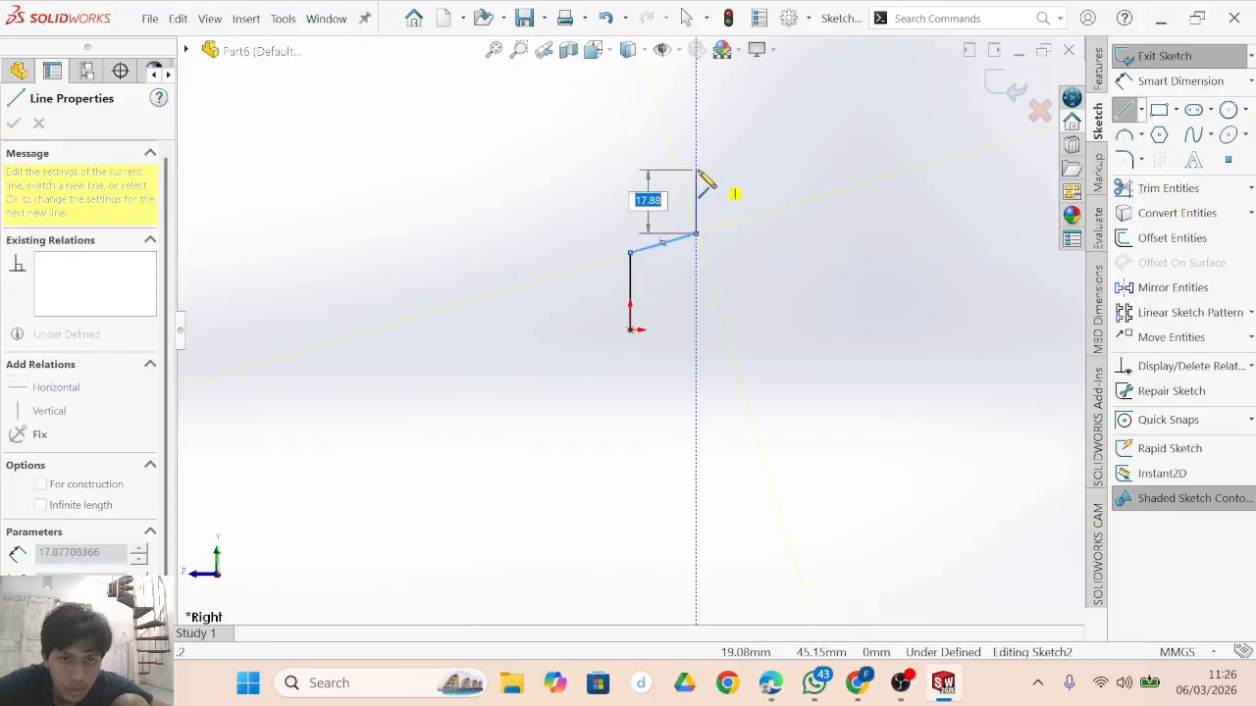
click(696, 169)
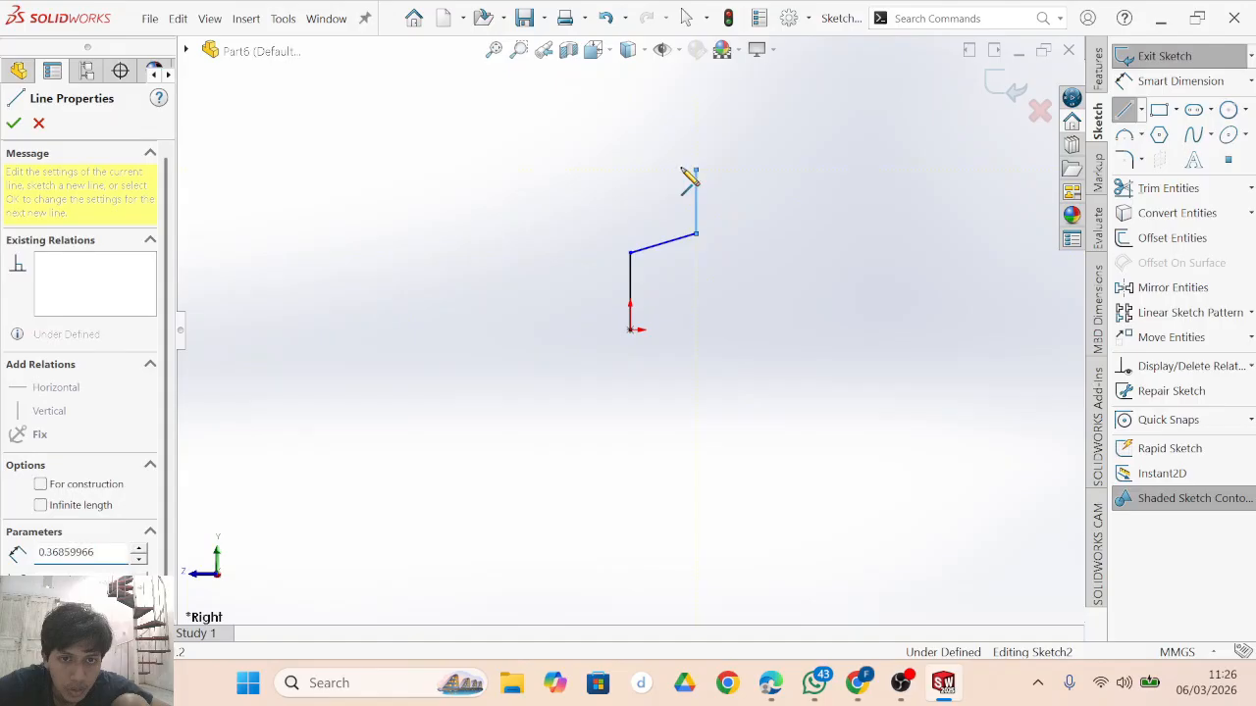
click(634, 147)
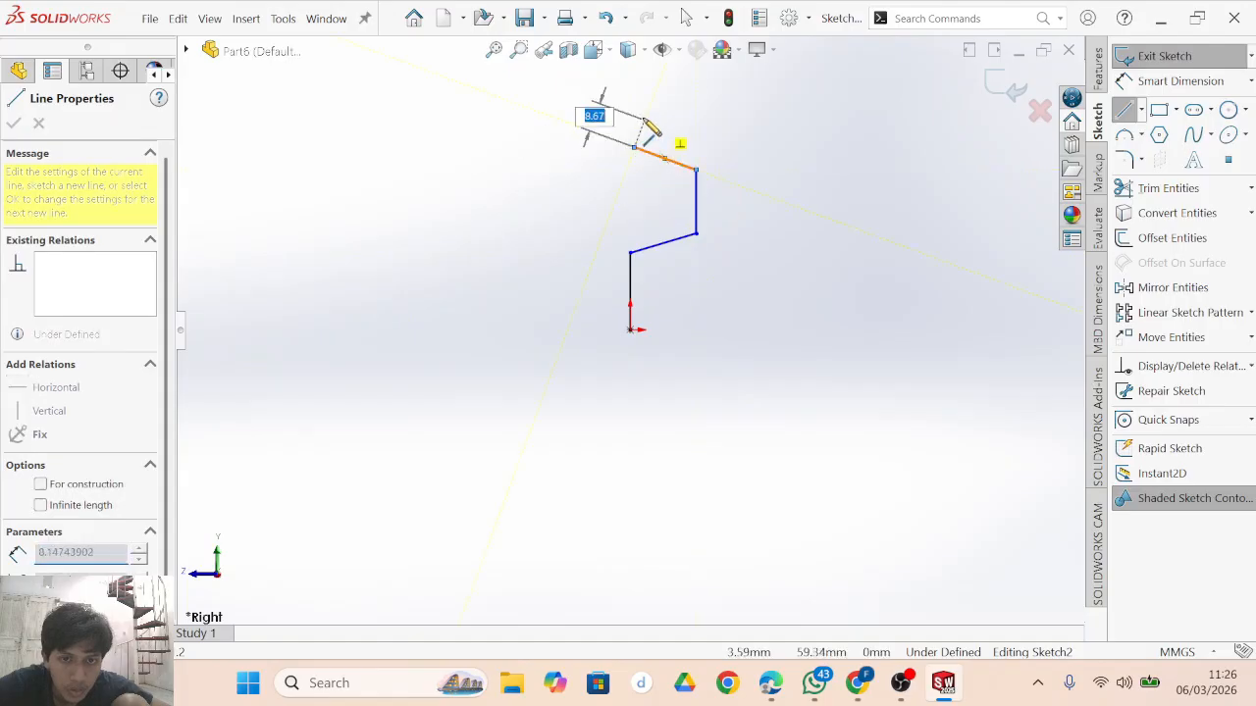
click(634, 101)
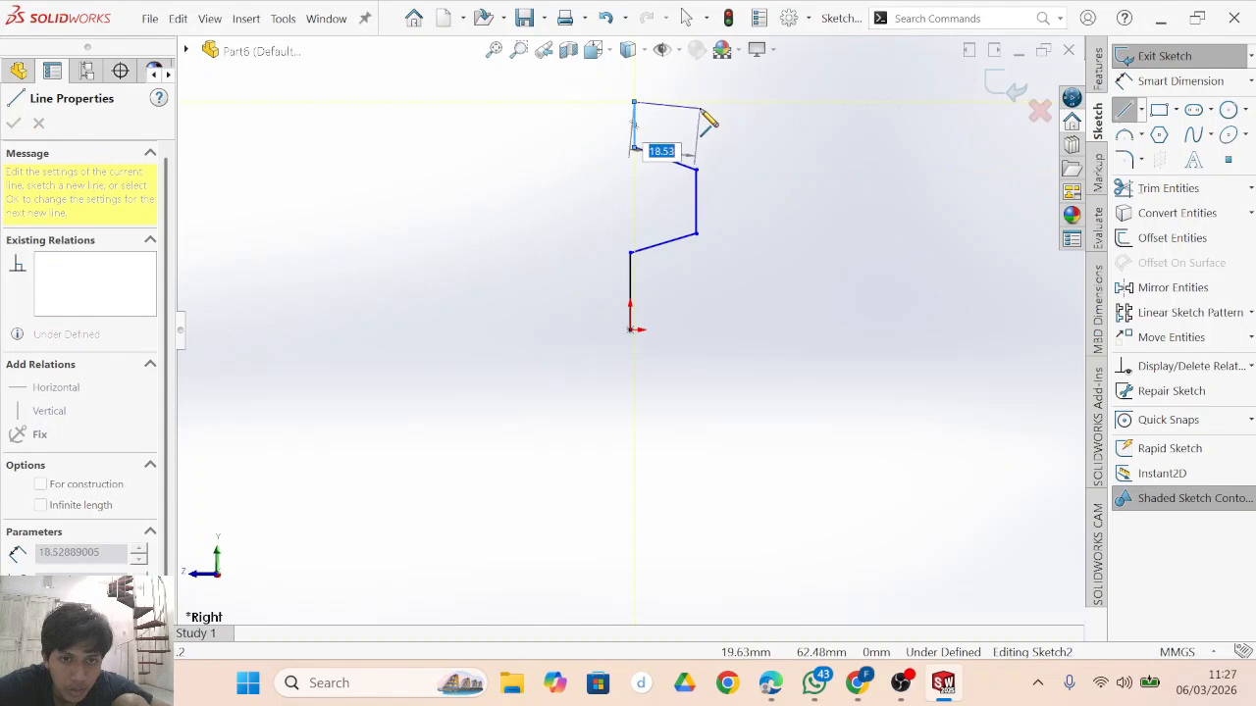
click(697, 102)
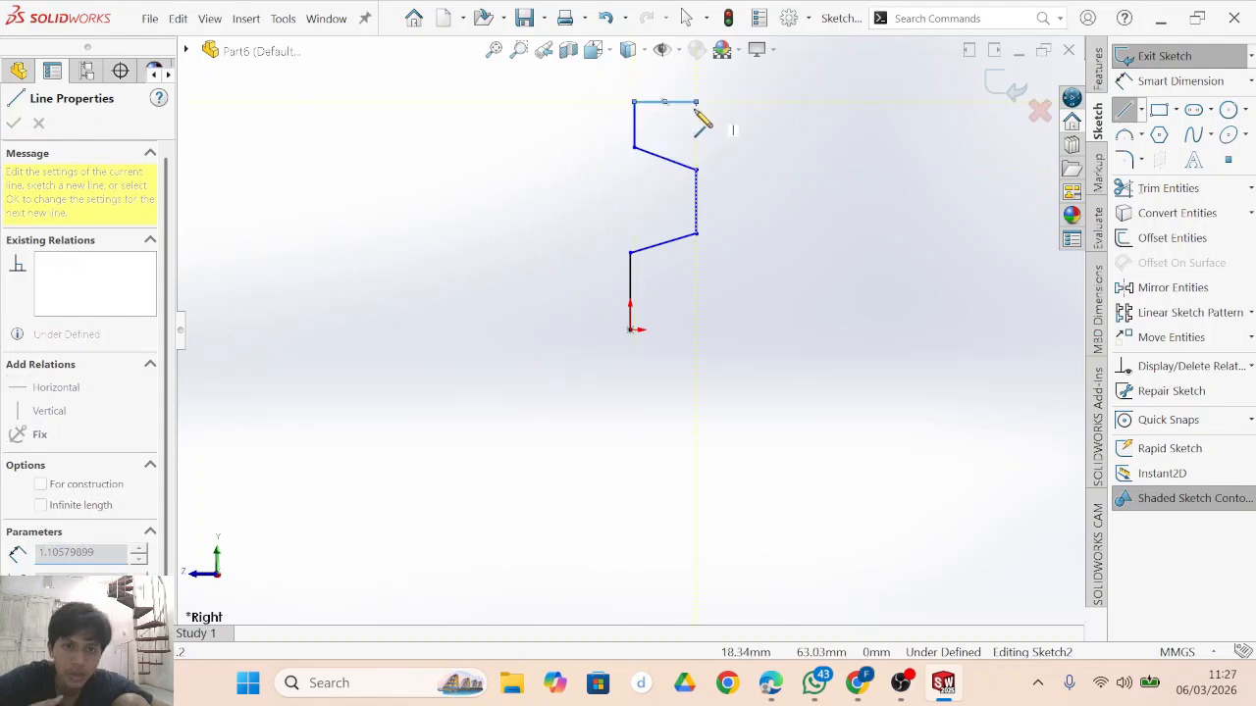
key(Escape)
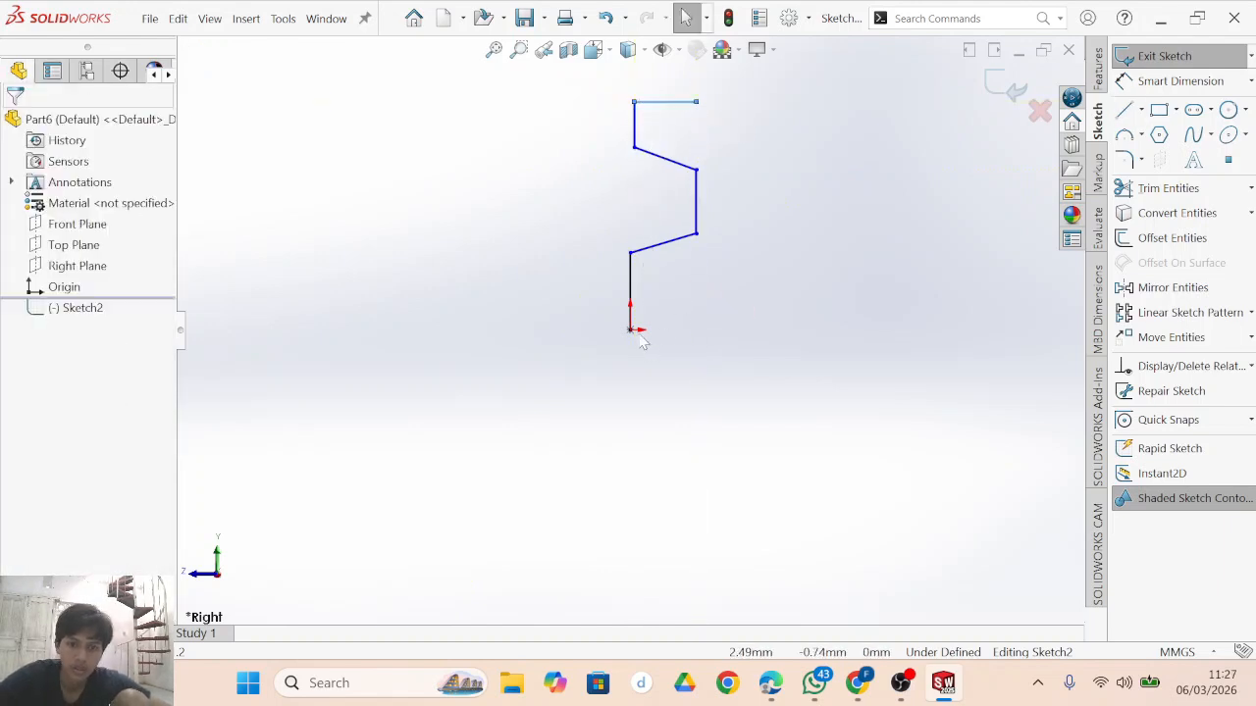
Sketch a horizontal line about 18.5 mm long from the origin and shift the profile's vertical web line closer to the hub edge.
click(1125, 111)
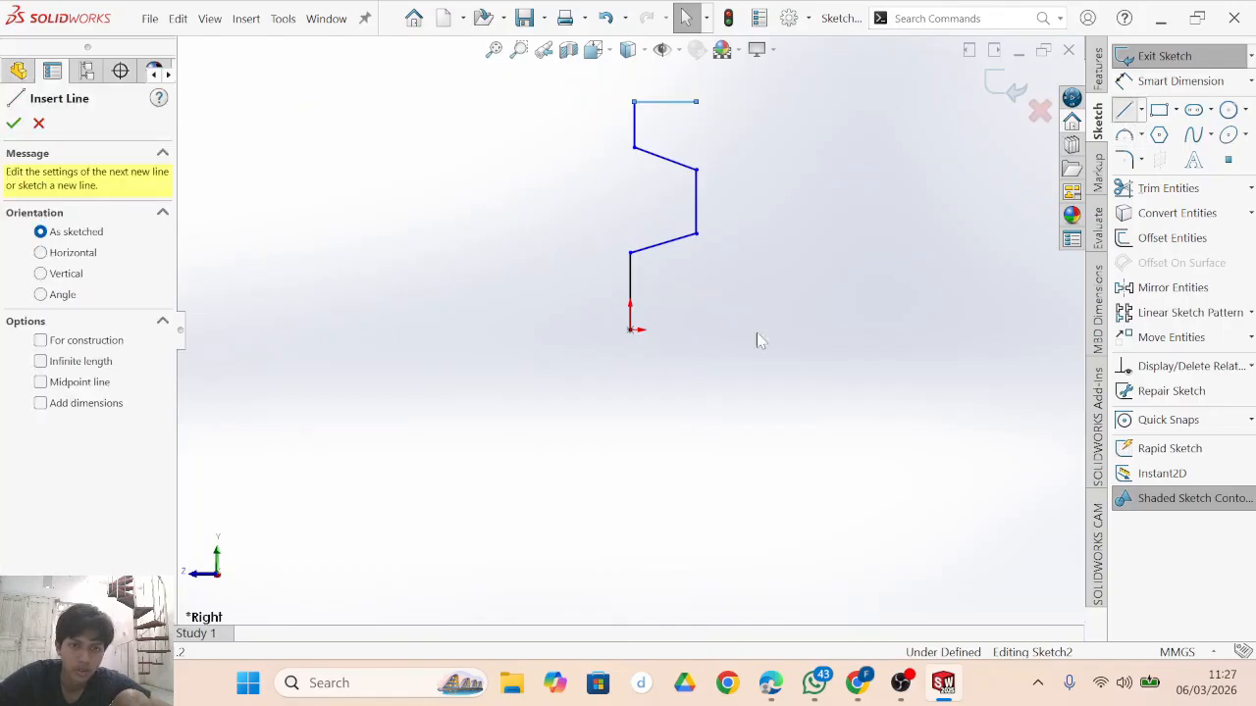
click(630, 330)
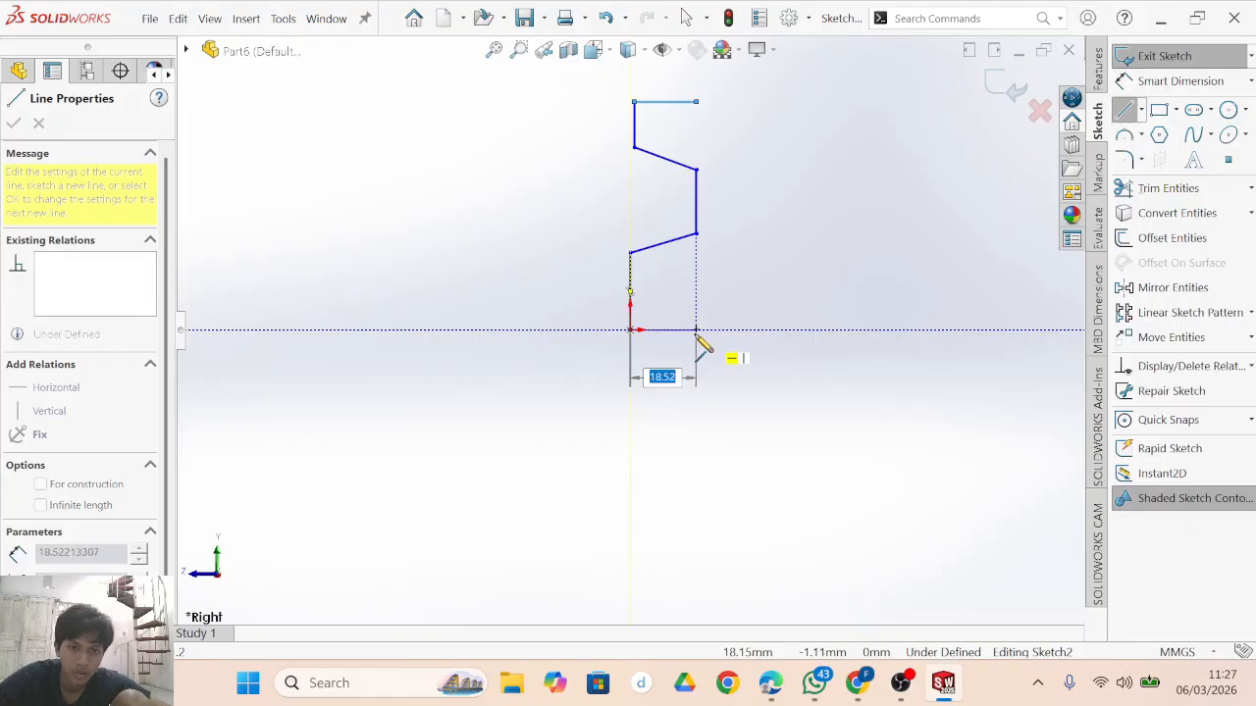
right_click(697, 334)
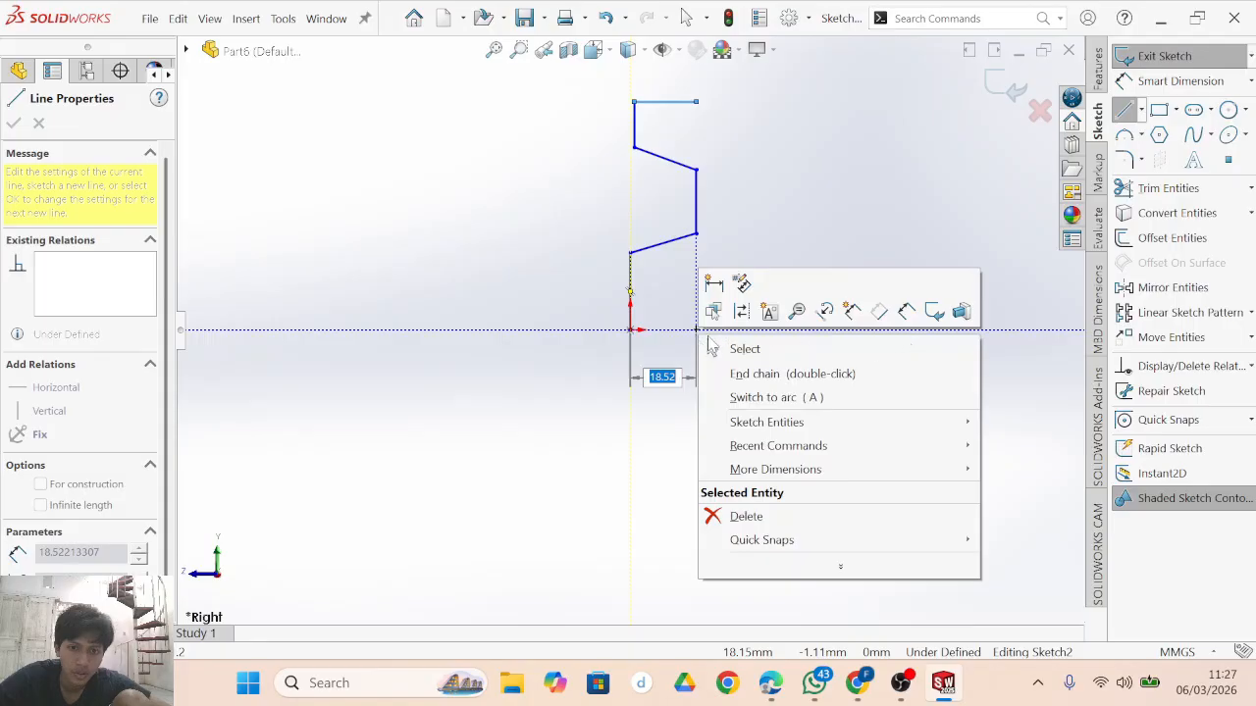
click(697, 330)
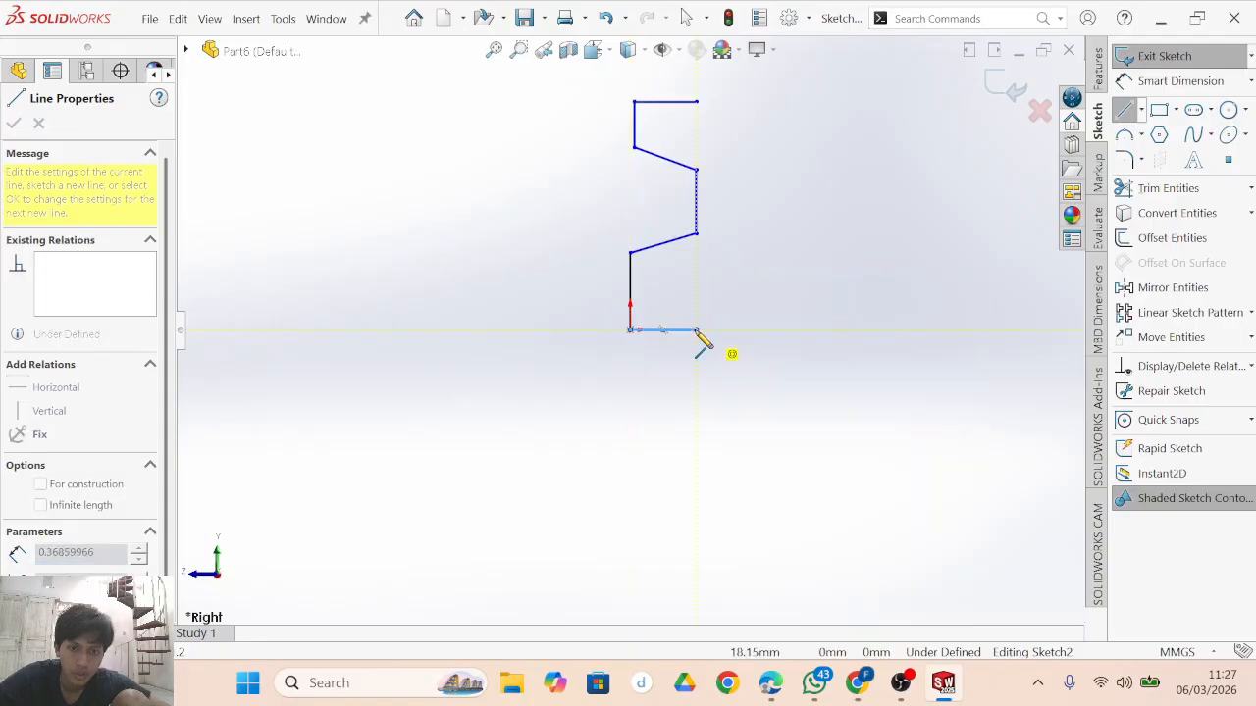
key(Escape)
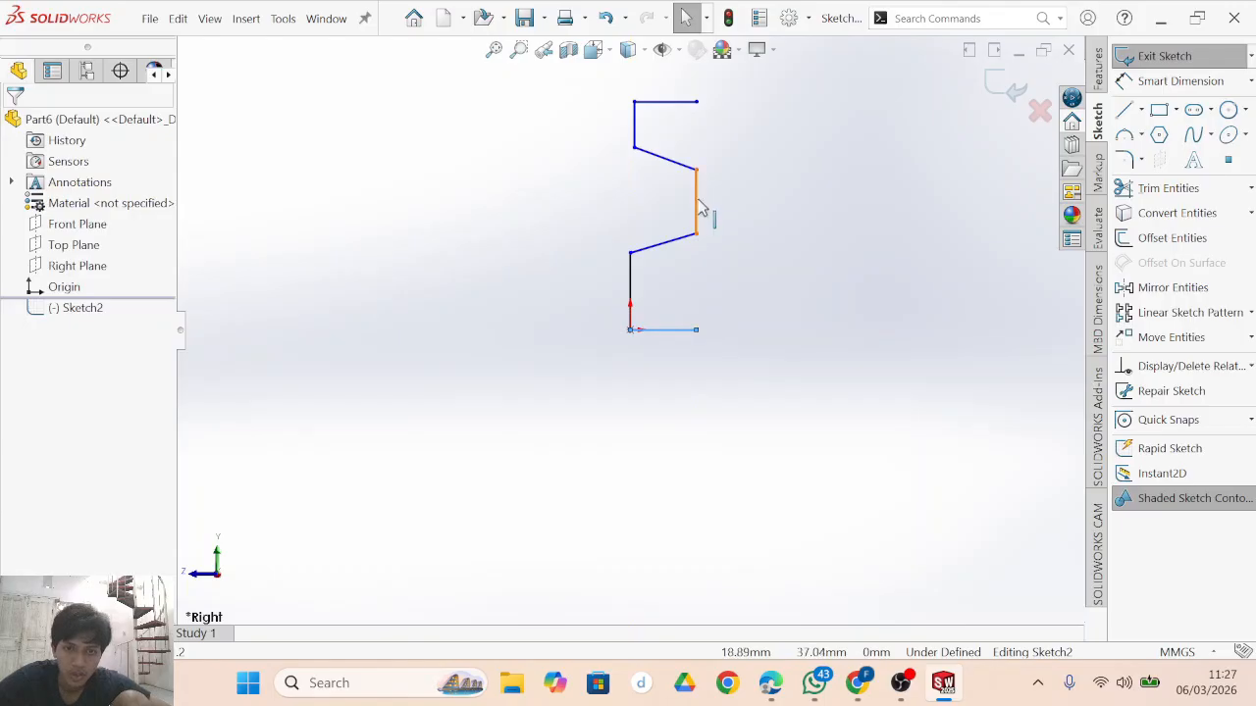
drag(697, 204, 676, 204)
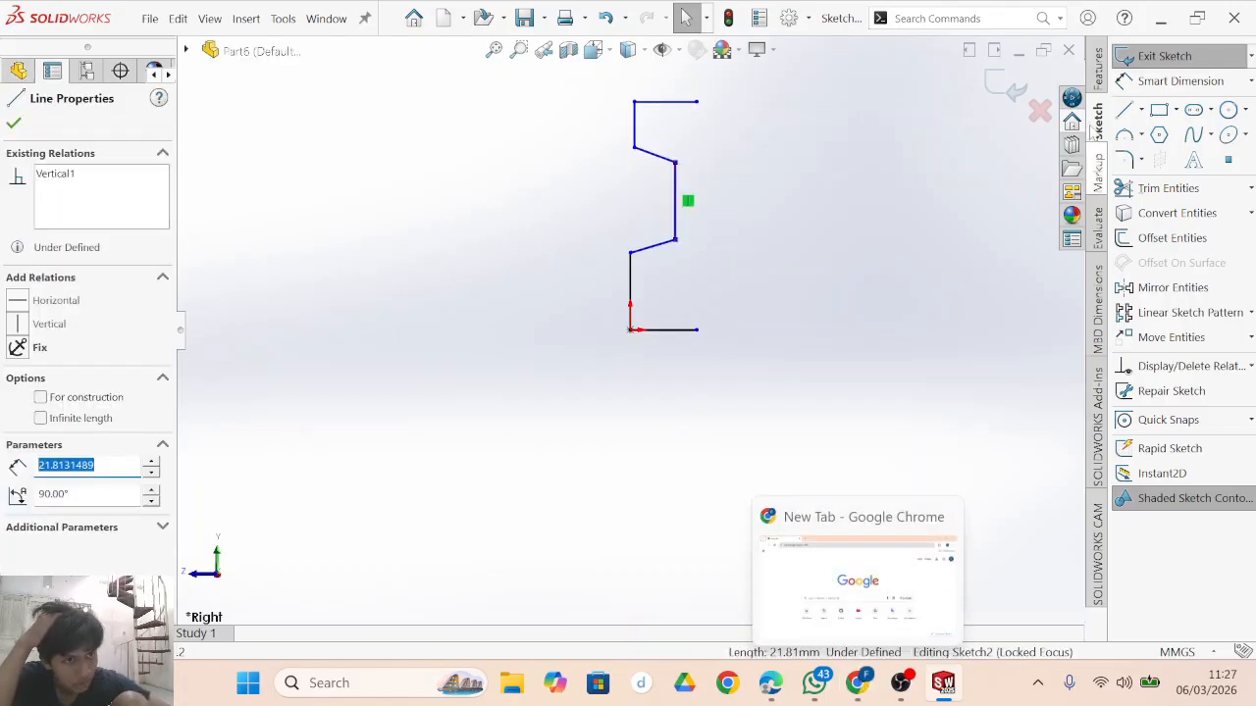
Check the wheel's dimensions in the assignment PDF and sketch a horizontal centerline about 79 mm long through the origin.
click(1124, 84)
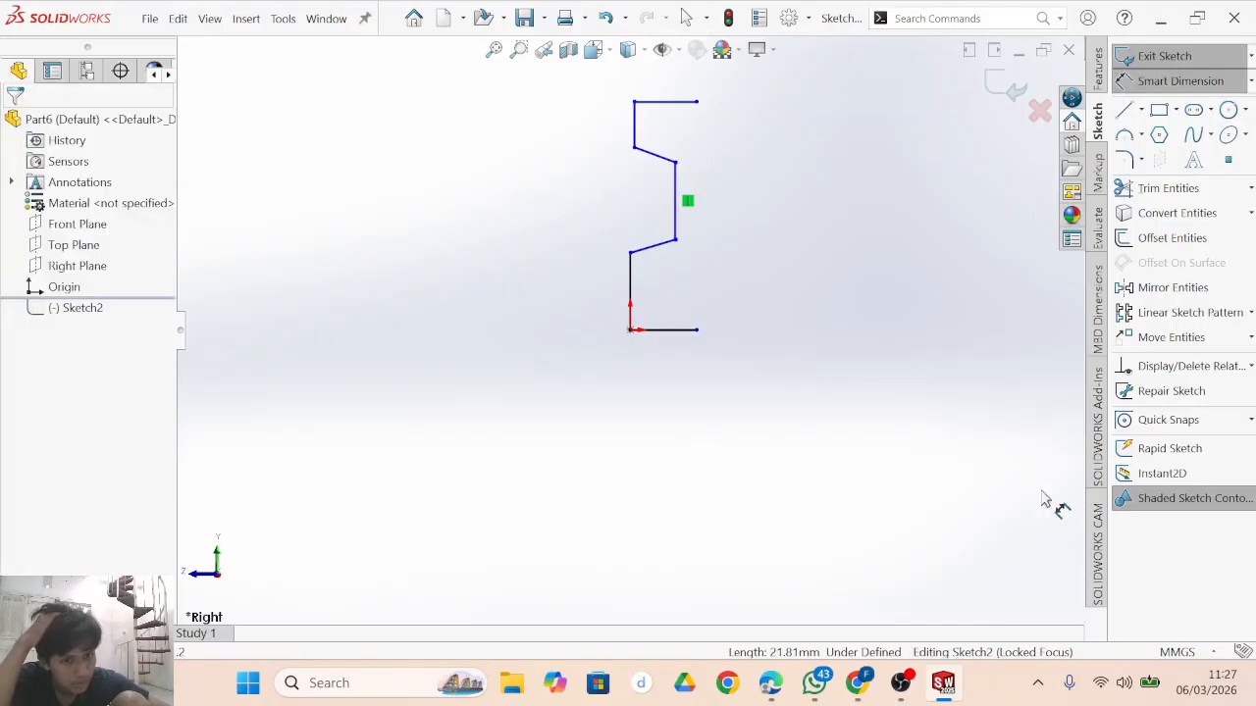
click(771, 683)
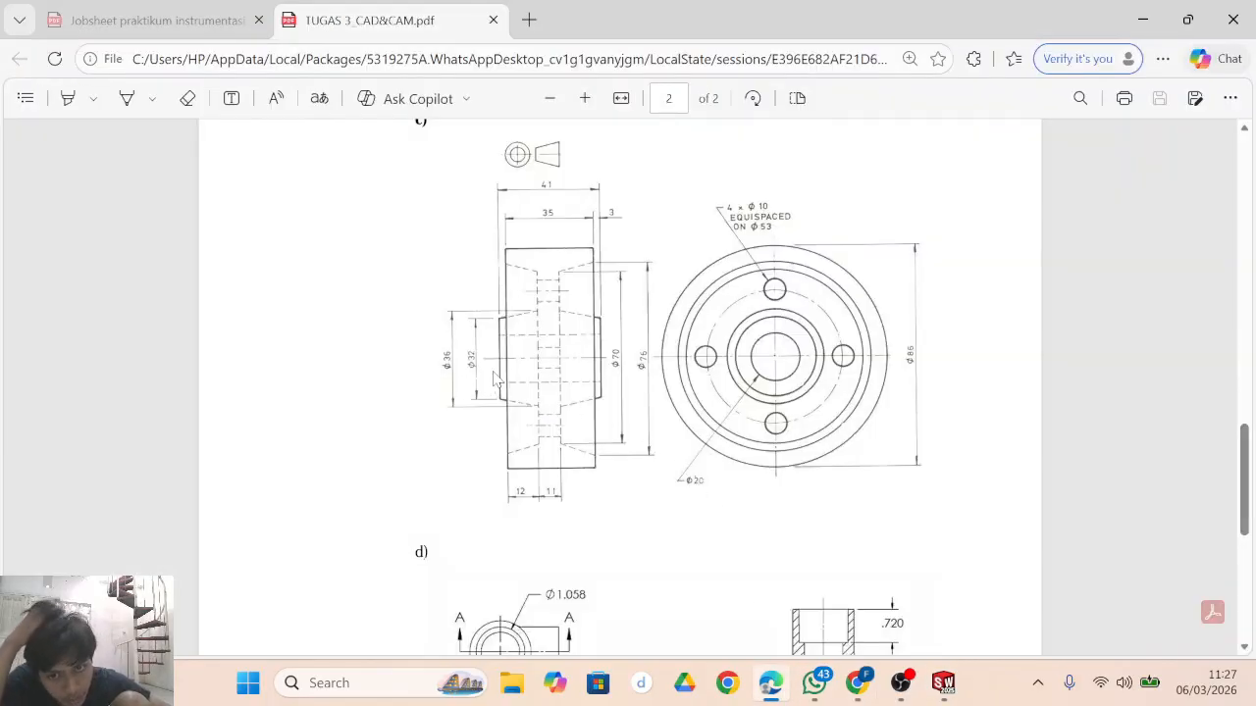
click(943, 683)
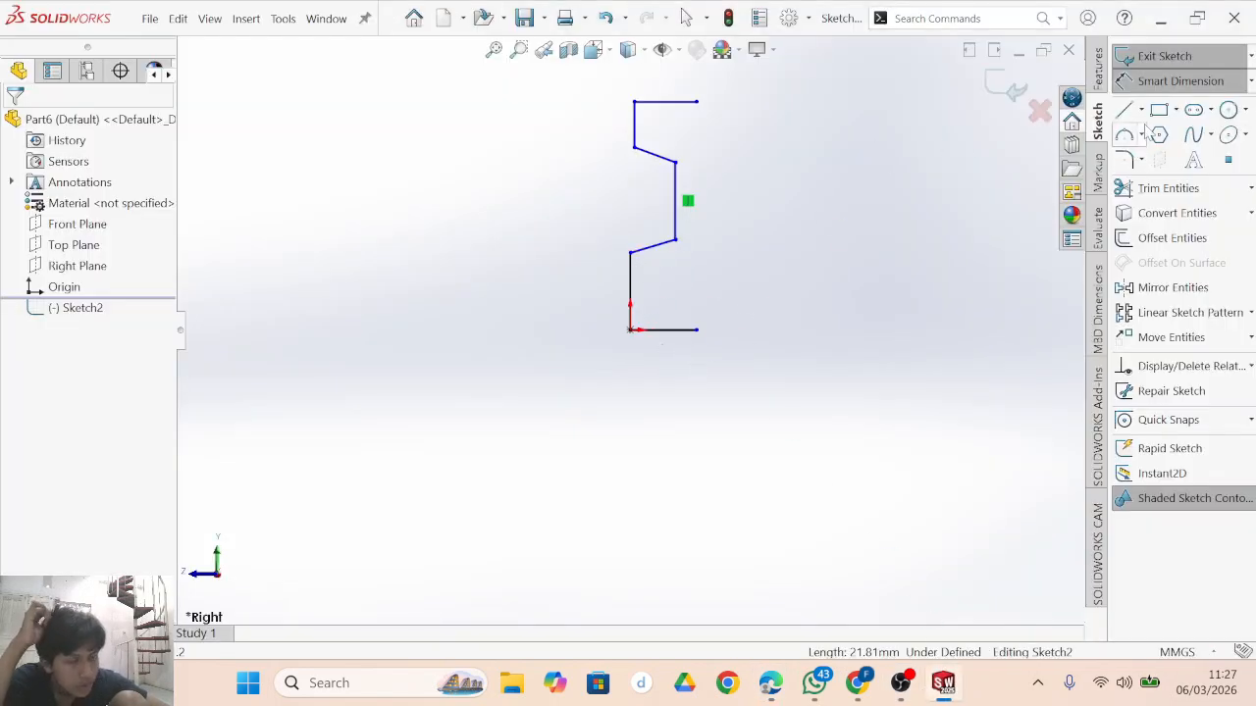
click(1142, 111)
click(1139, 131)
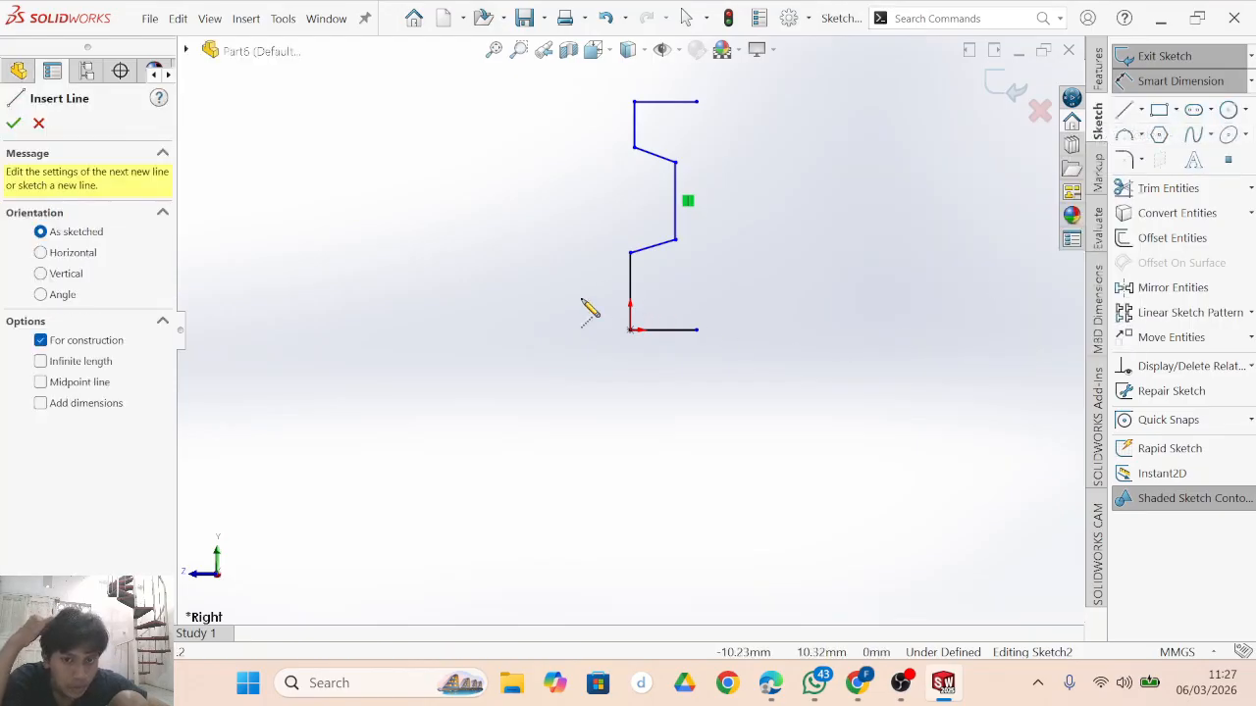
click(537, 330)
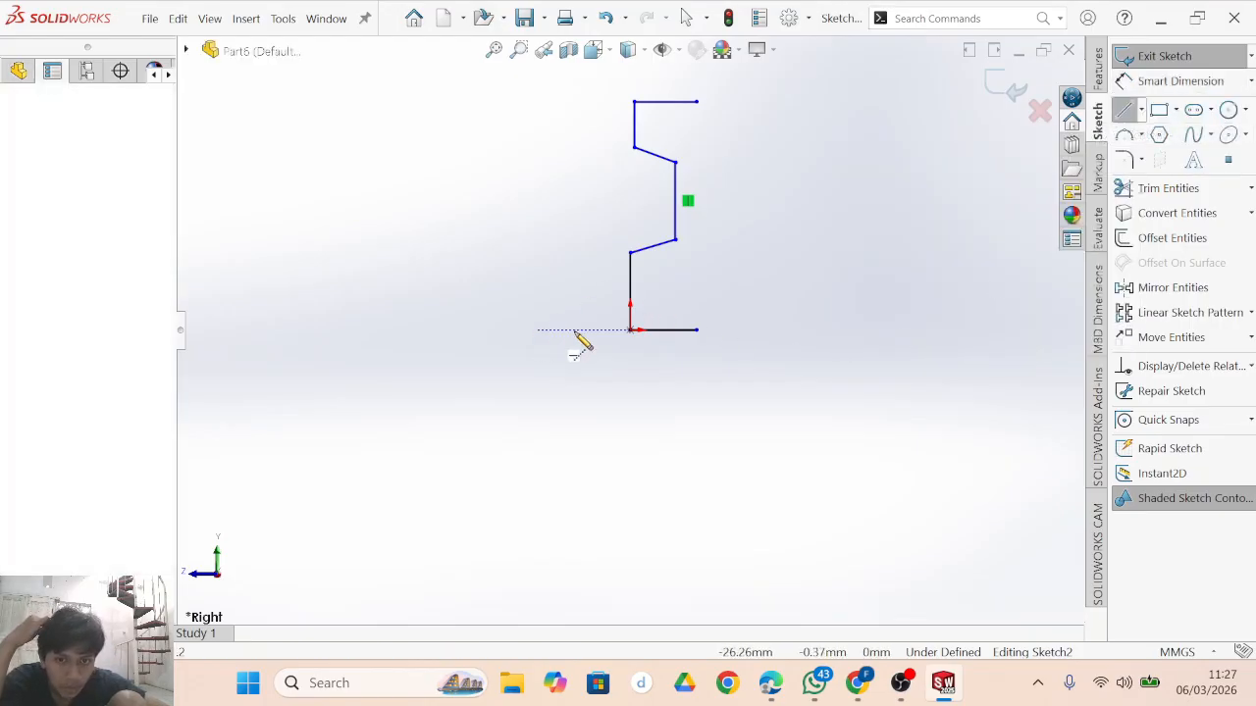
click(819, 330)
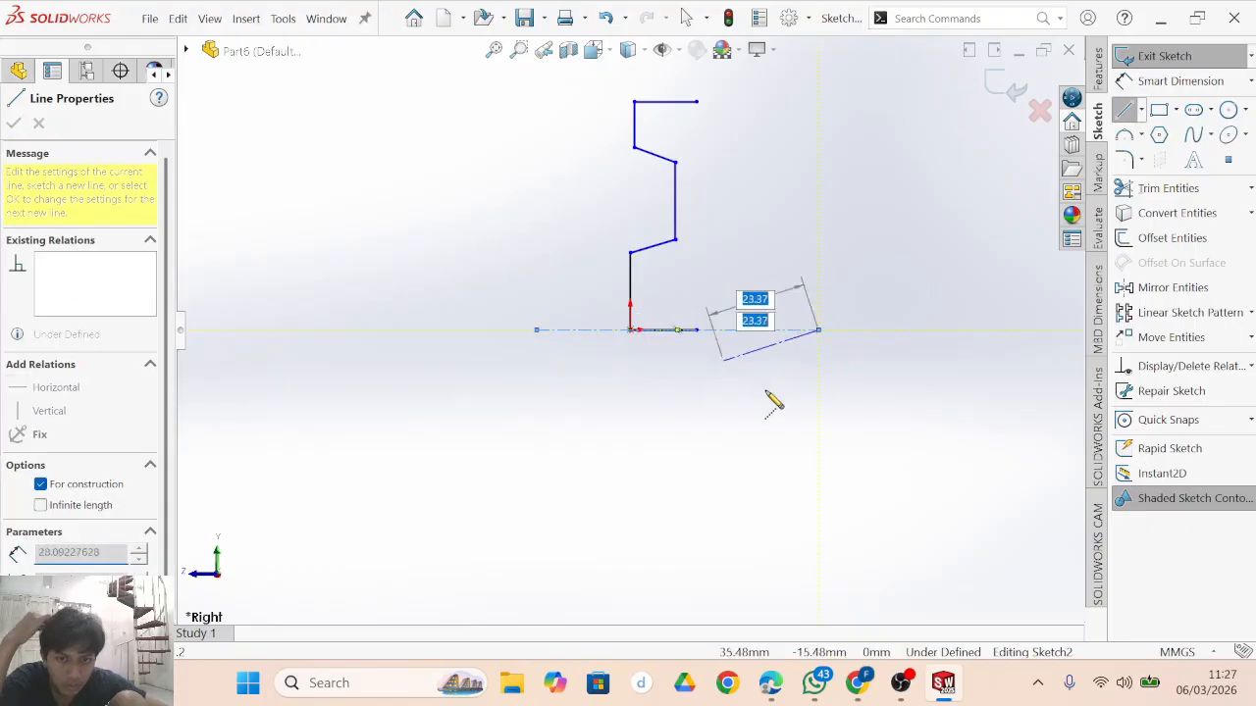
key(Escape)
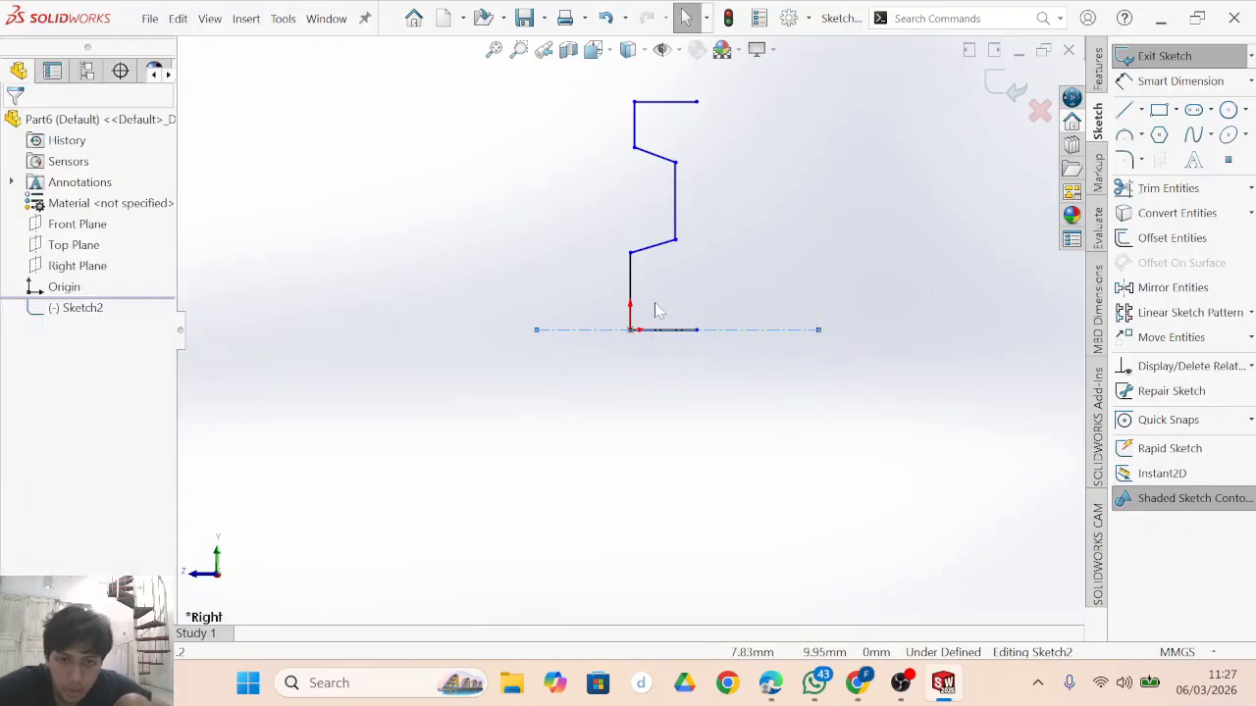
Dimension the profile's corners across the horizontal centerline as diameters of 32, 36, 70, 76 and 86 mm, from hub to rim.
click(594, 332)
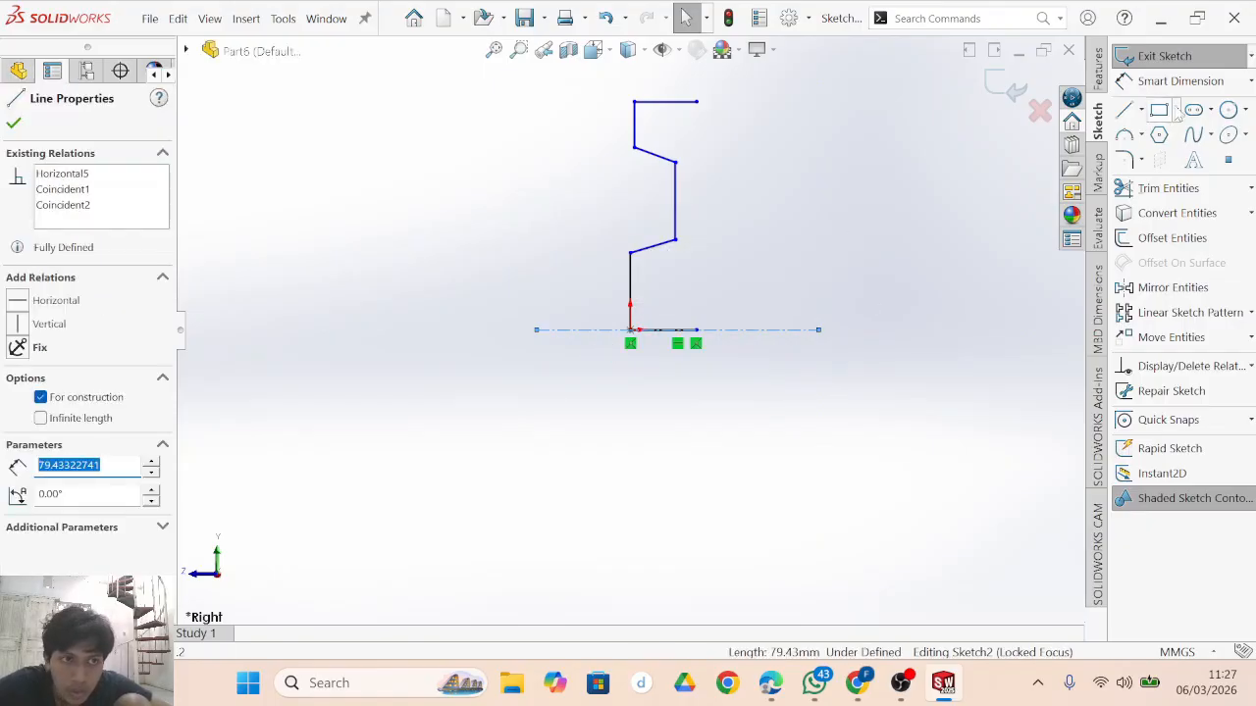
click(727, 288)
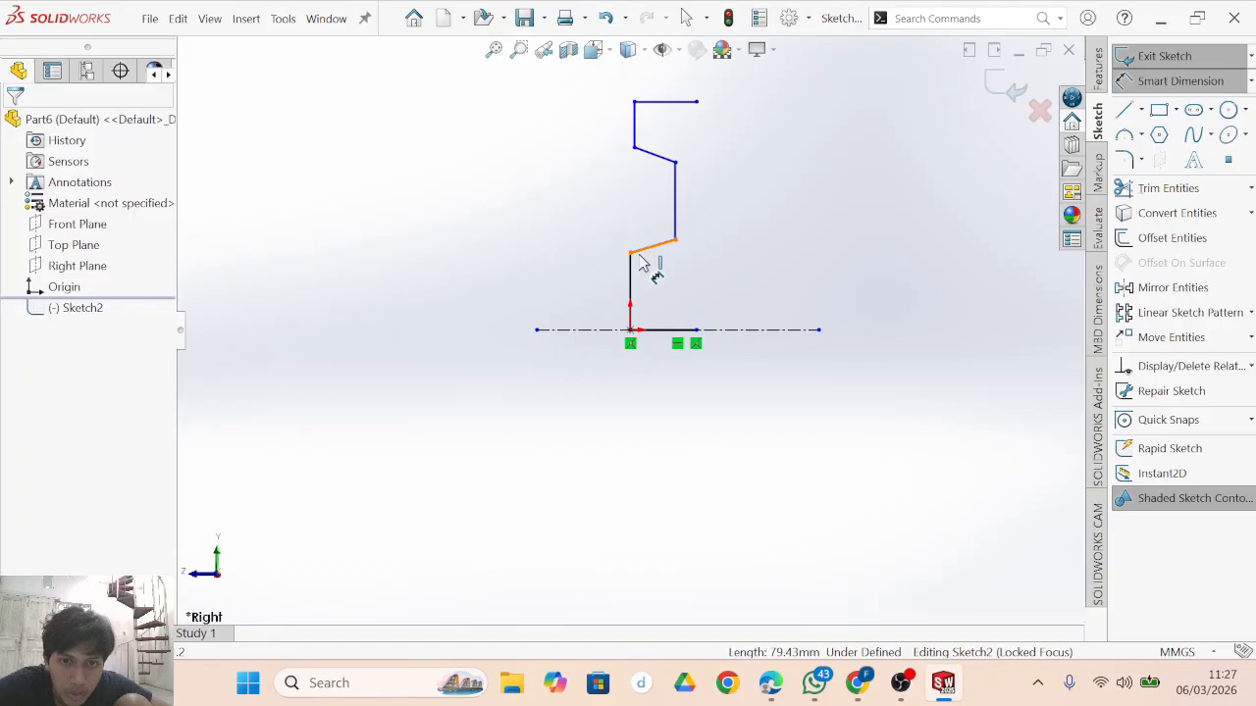
click(629, 307)
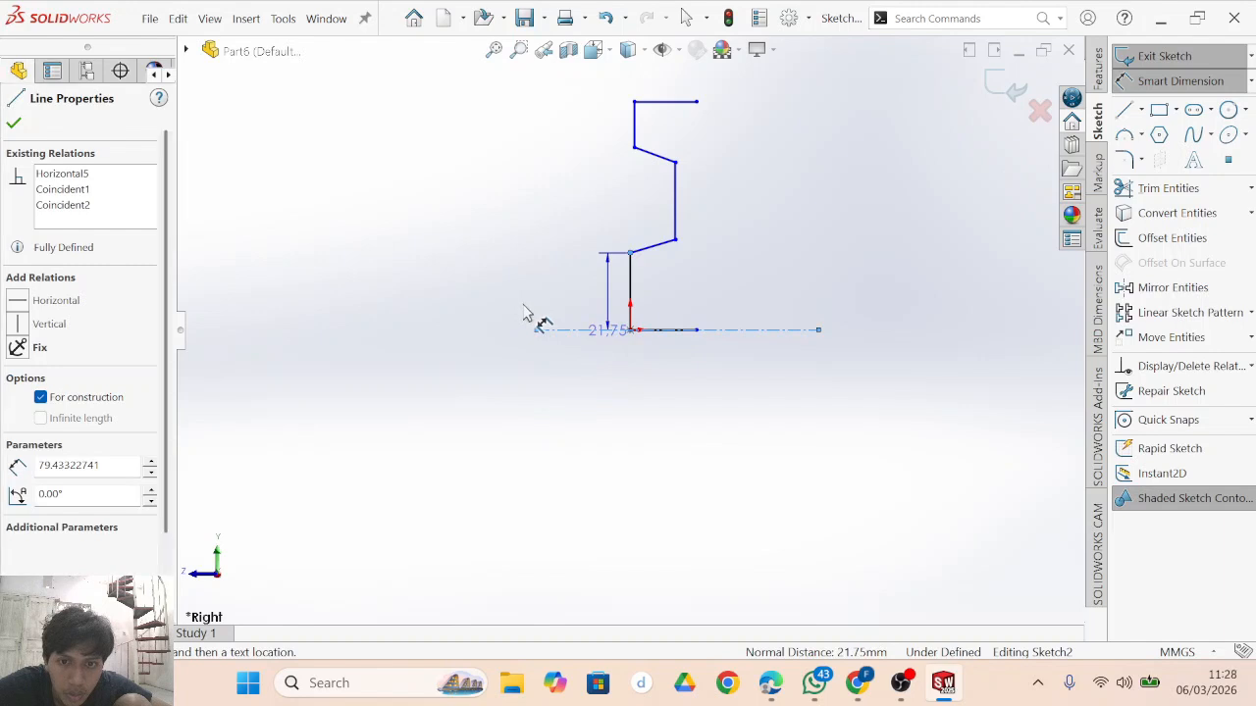
click(573, 322)
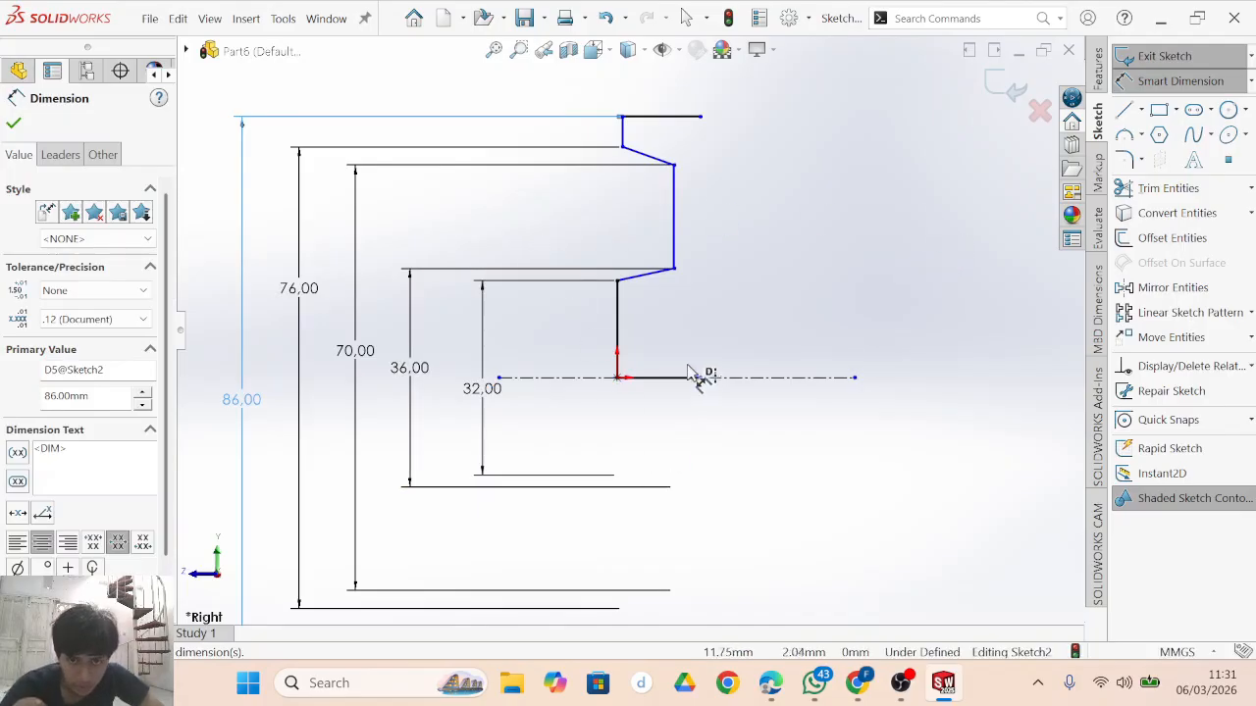
key(Escape)
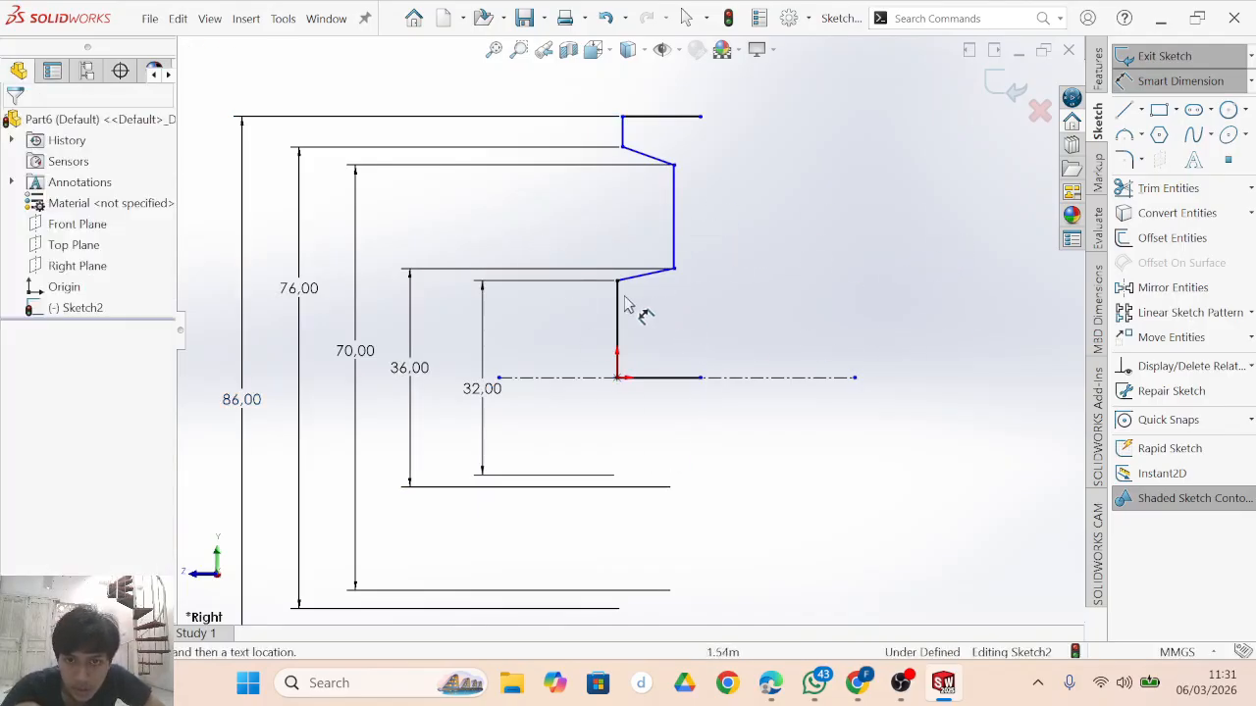
Sketch a 43 mm vertical line between the free ends of the two horizontal edges and make it construction geometry.
click(1141, 110)
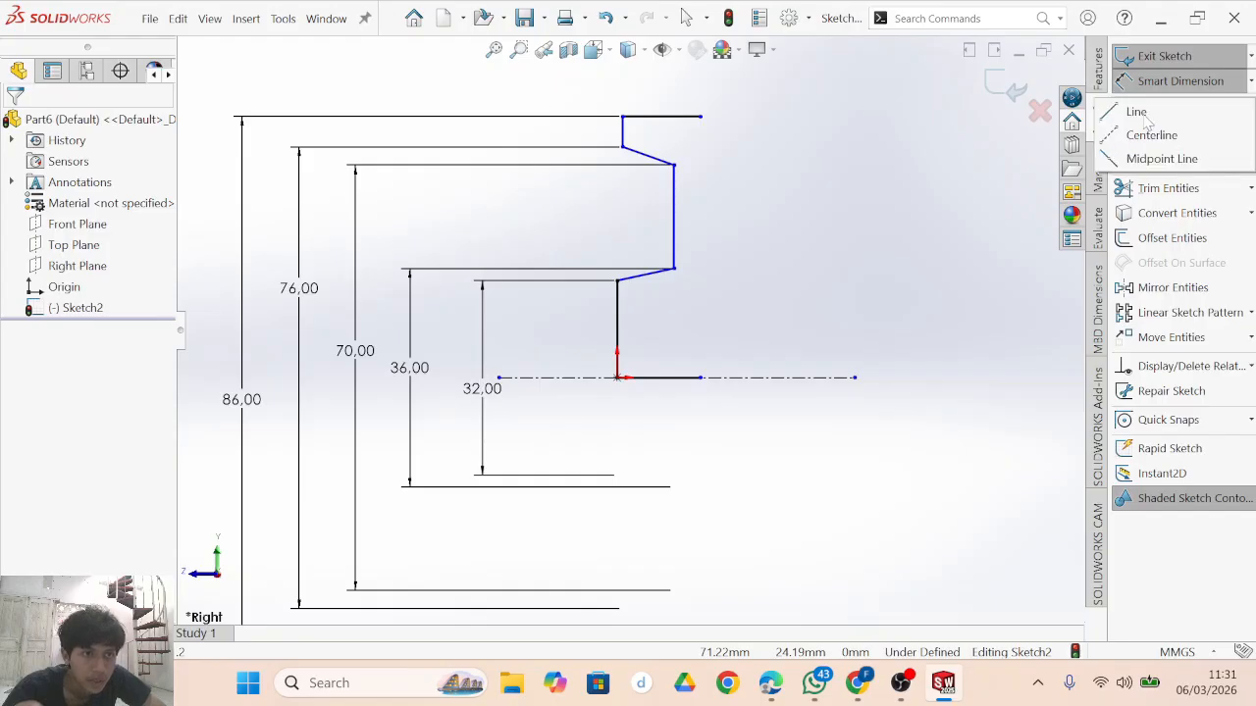
click(1138, 113)
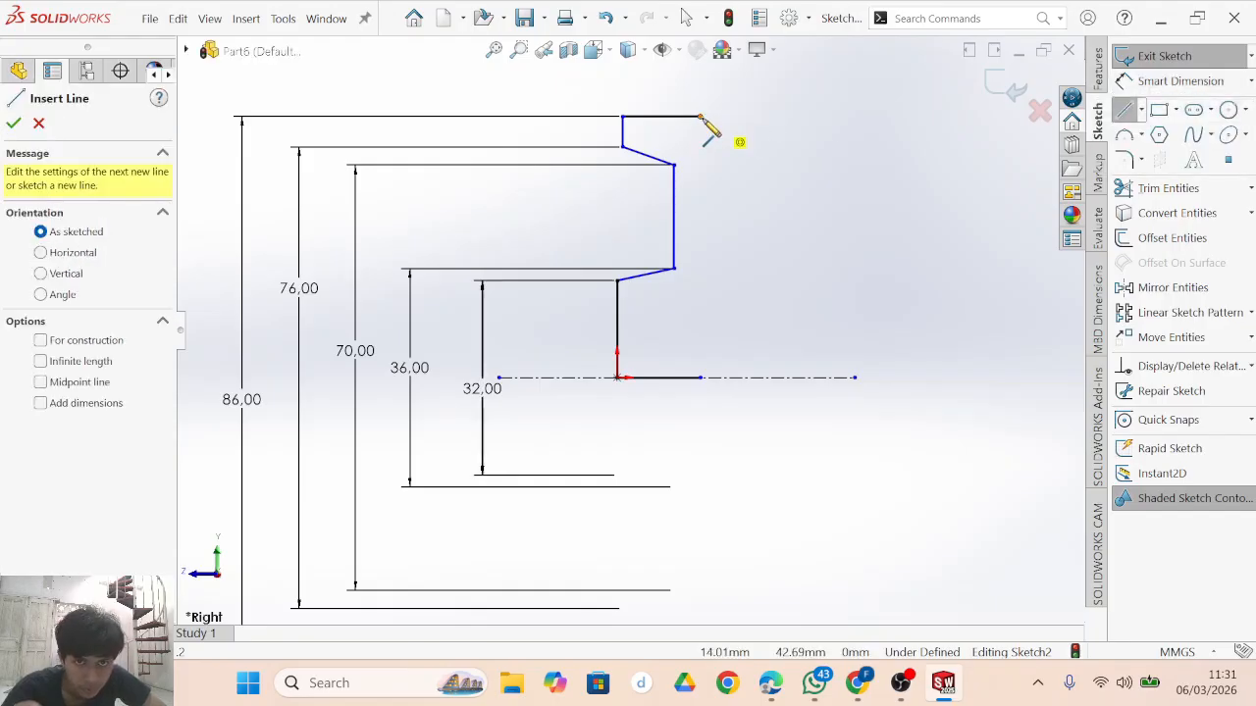
click(701, 117)
click(703, 377)
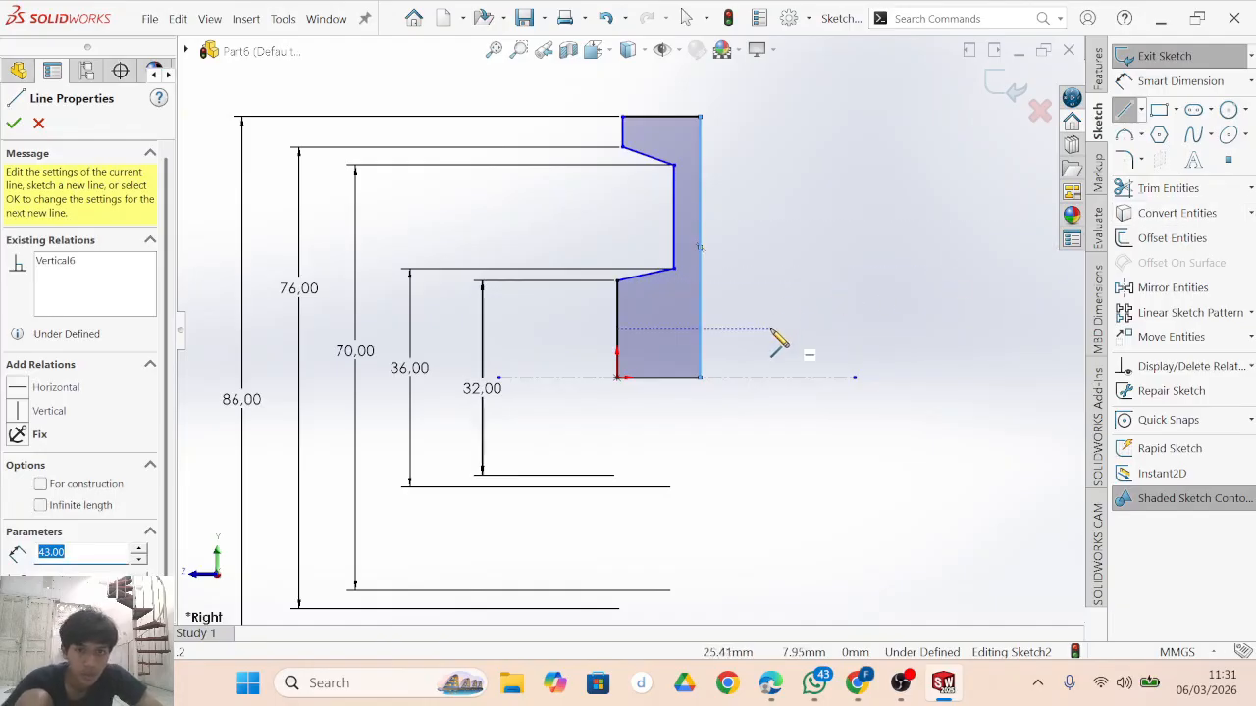
key(Escape)
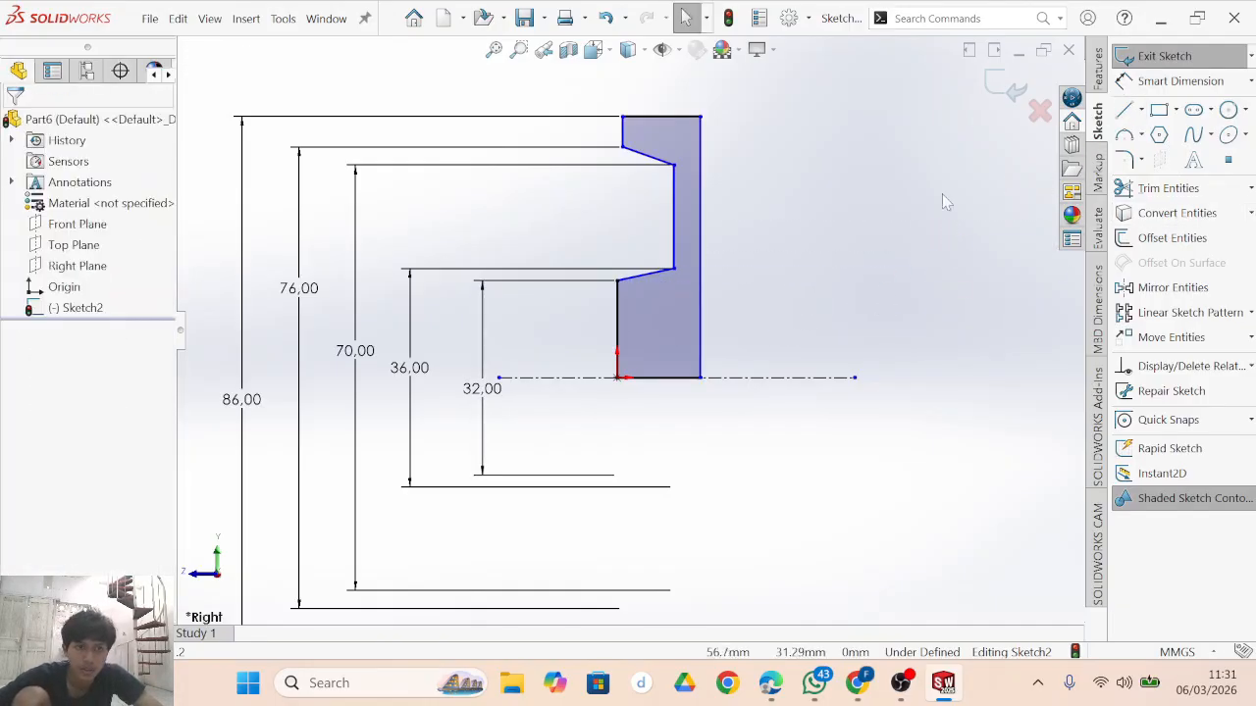
click(701, 285)
click(41, 397)
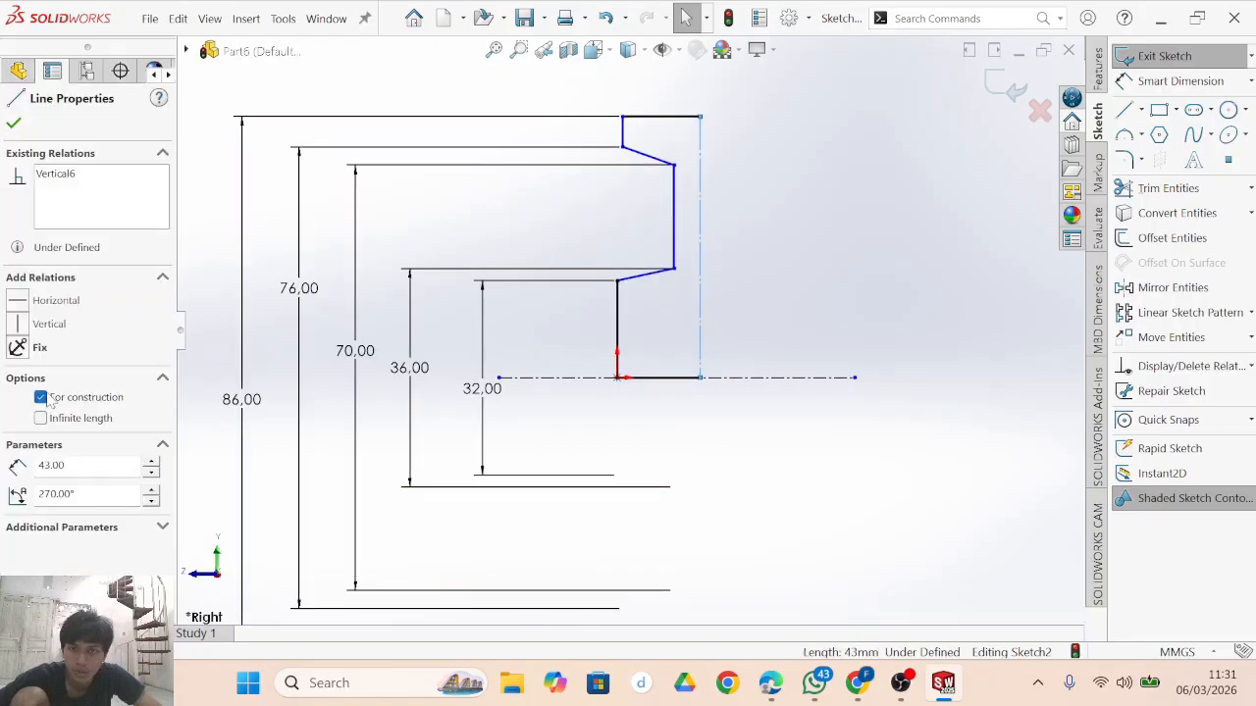
click(834, 349)
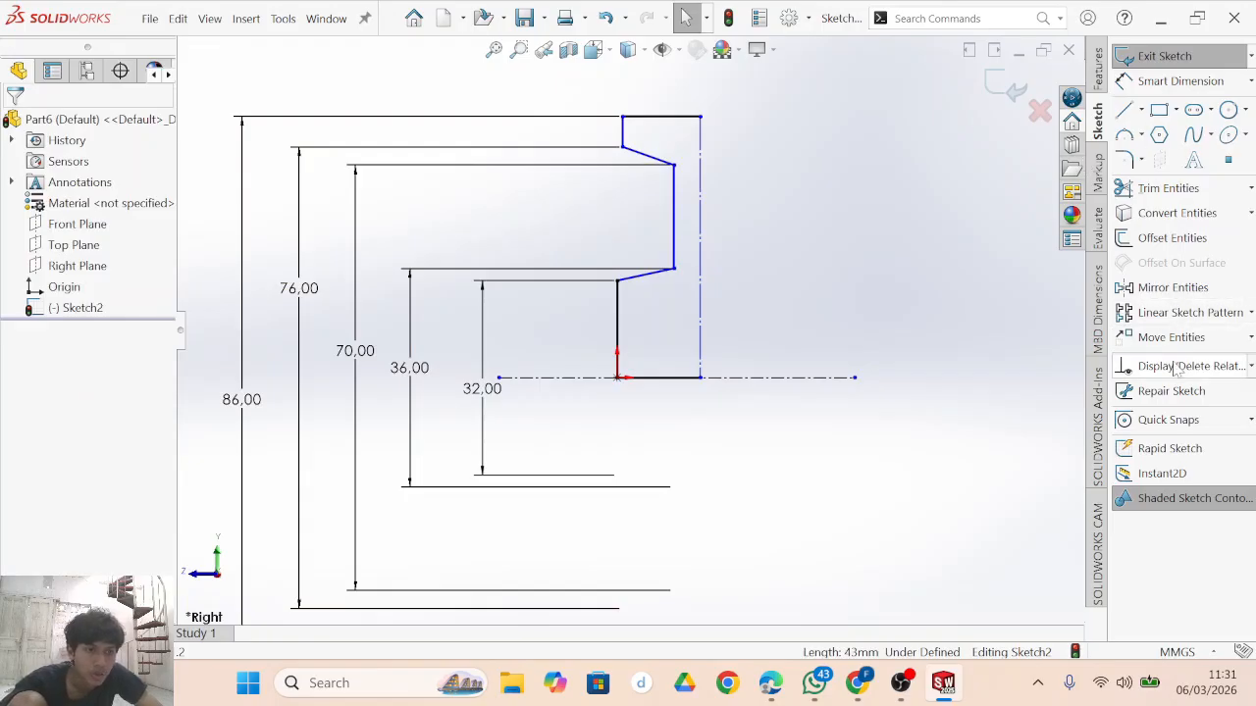
Mirror the seven lines of the half profile about the vertical construction line to complete the wheel's cross-section.
click(1171, 288)
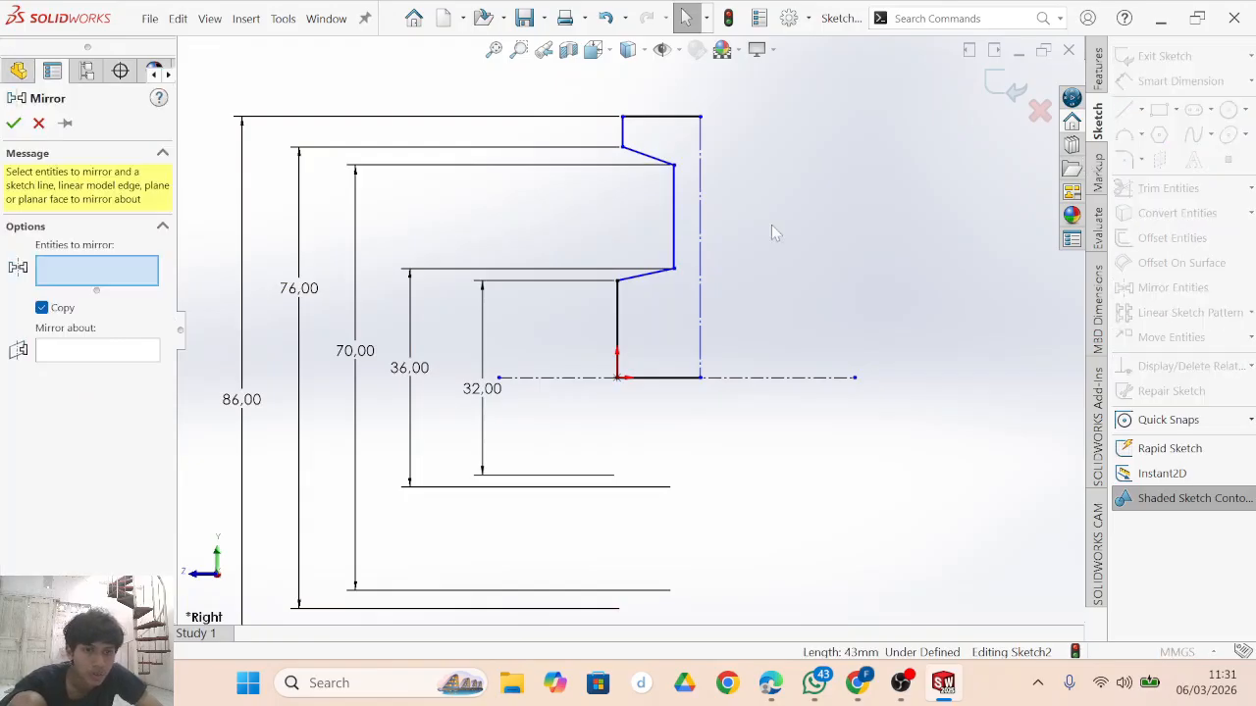
click(677, 118)
click(622, 130)
click(656, 159)
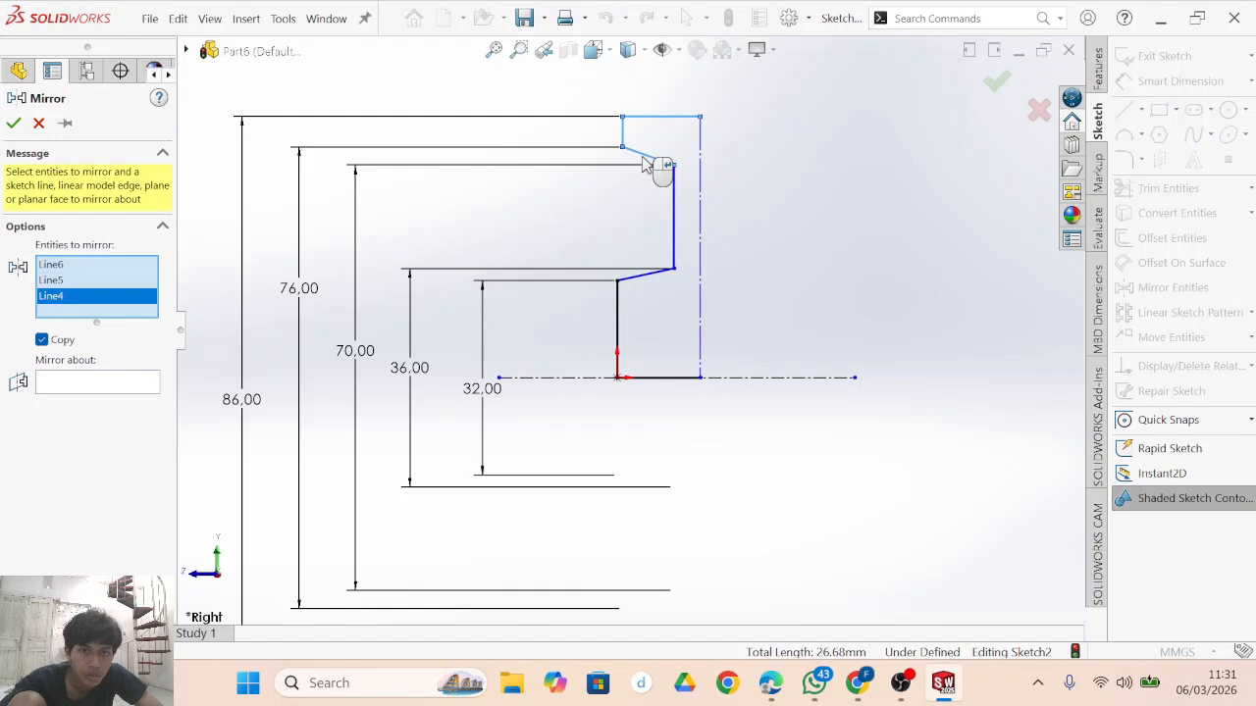
click(675, 214)
click(655, 273)
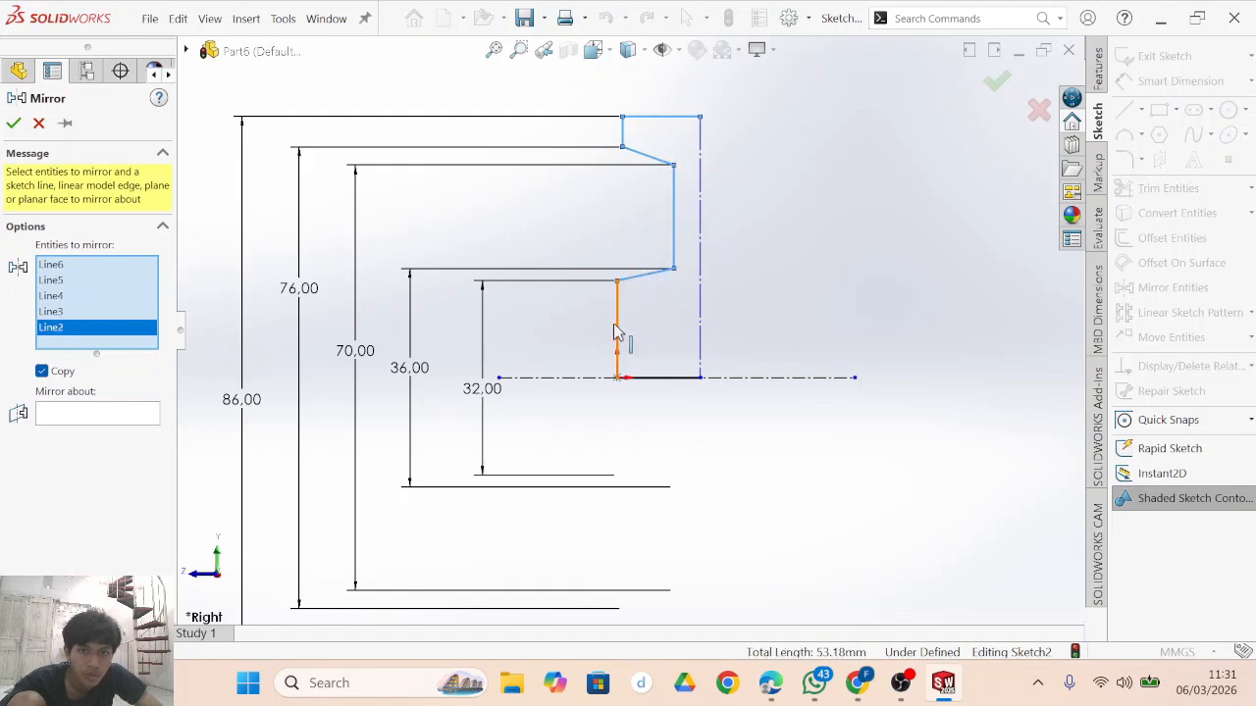
click(619, 332)
click(664, 378)
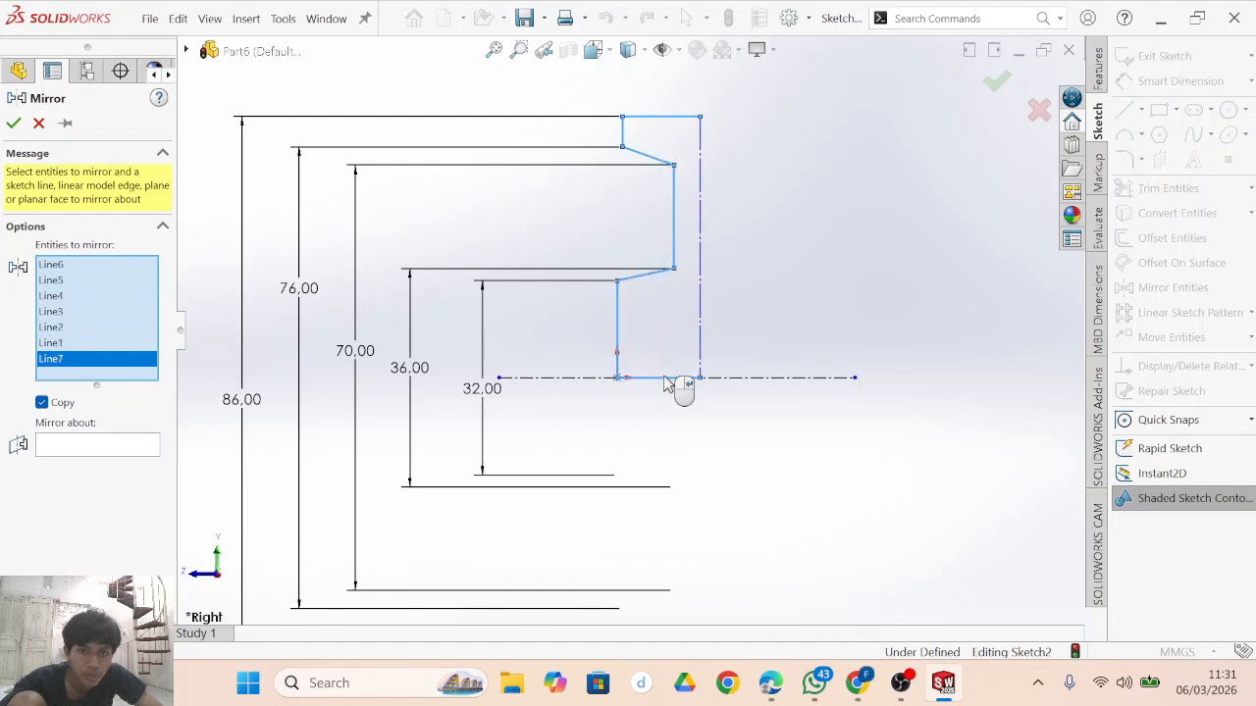
click(137, 447)
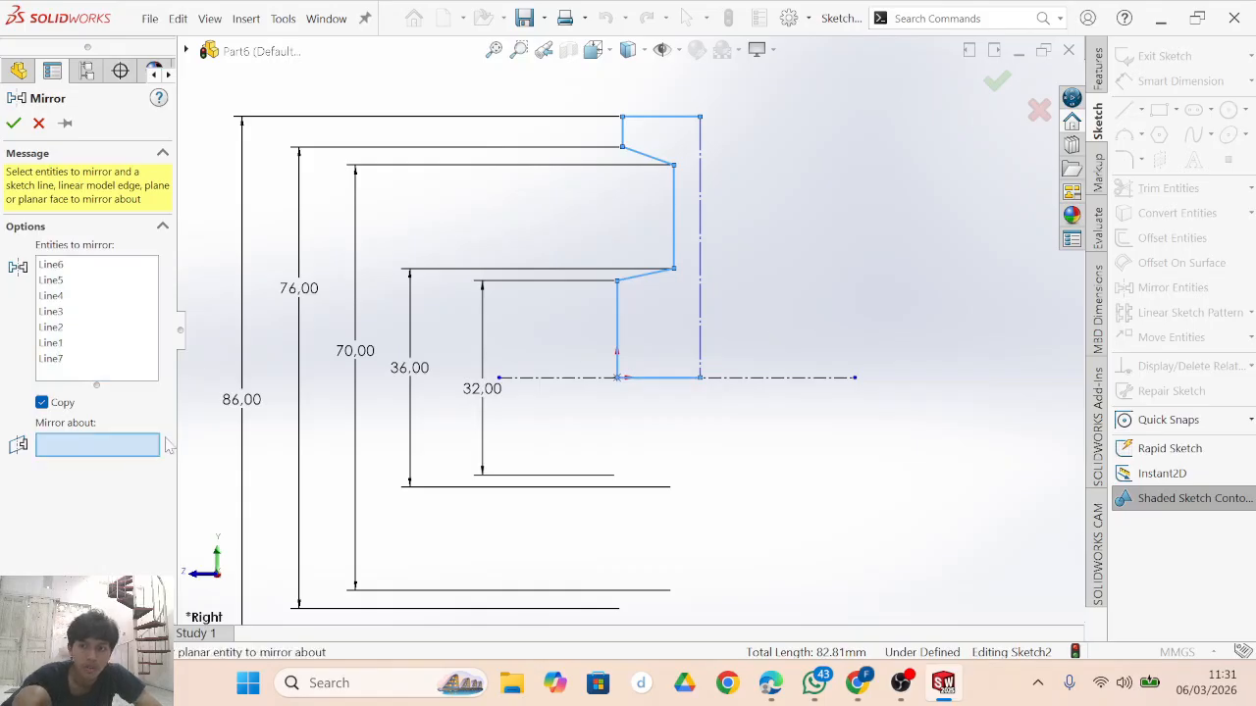
click(700, 241)
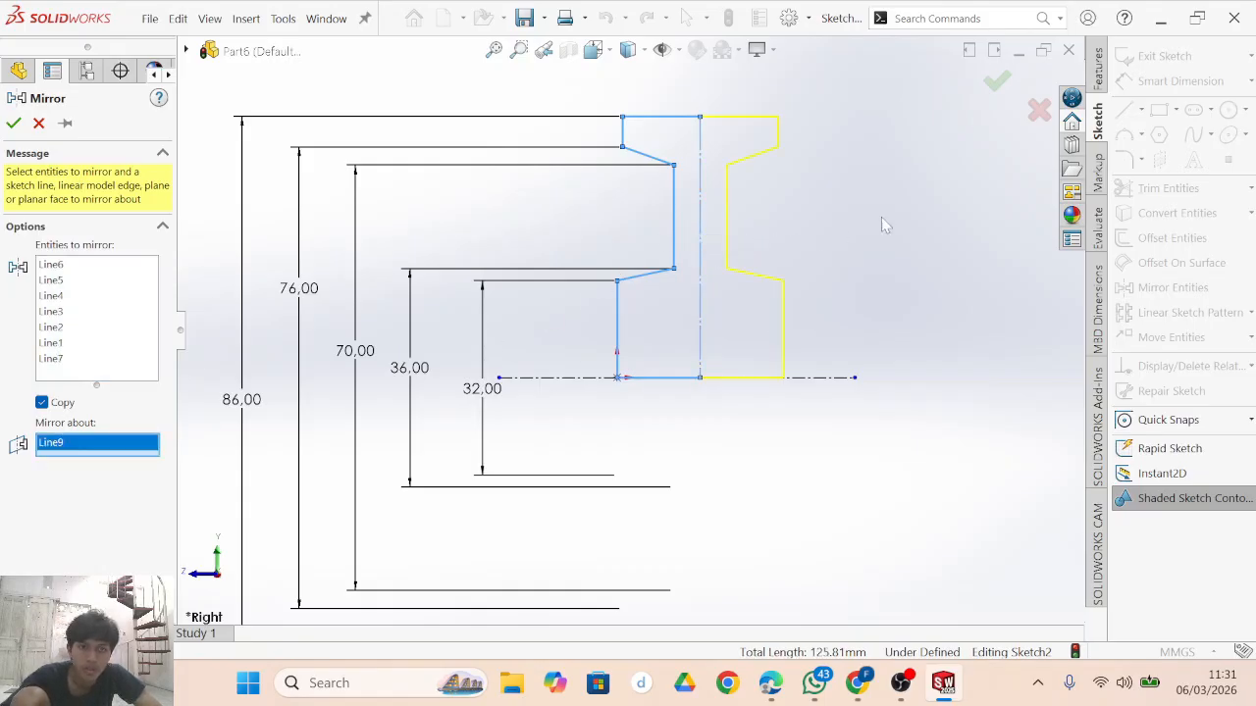
click(993, 88)
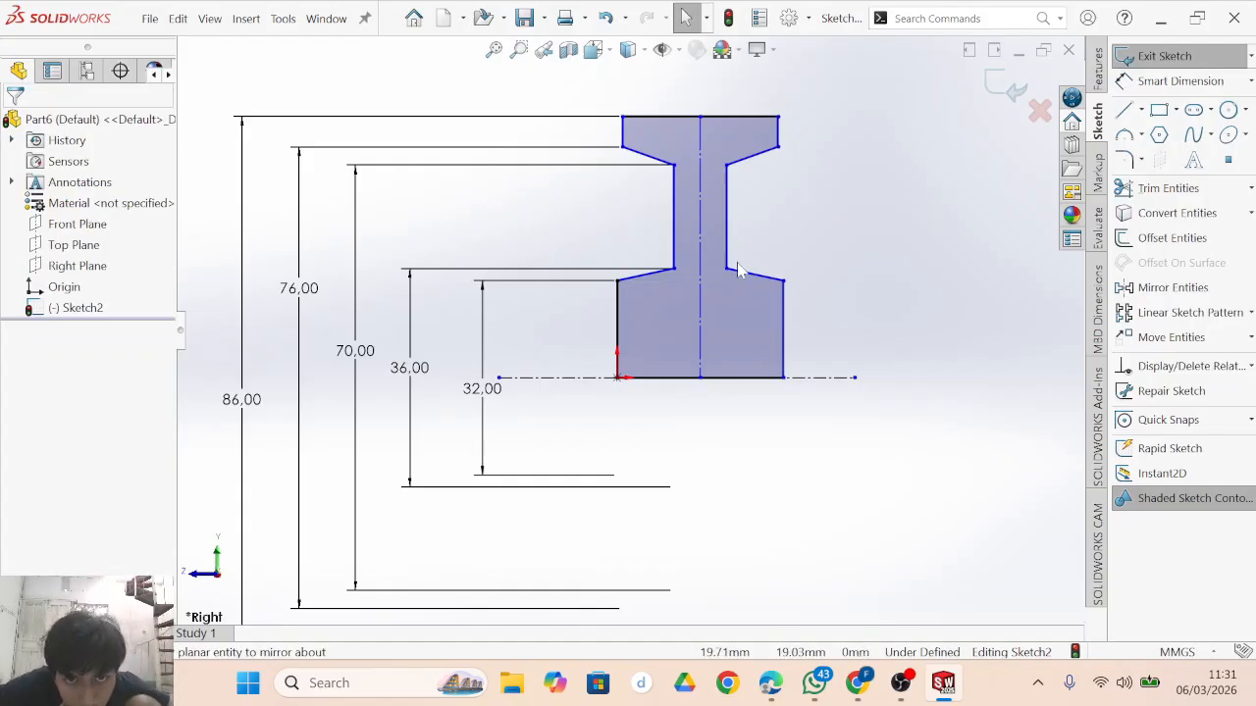
Dimension the rim's outer horizontal edge and set its width to 35 mm, checking the value in the assignment PDF.
key(z)
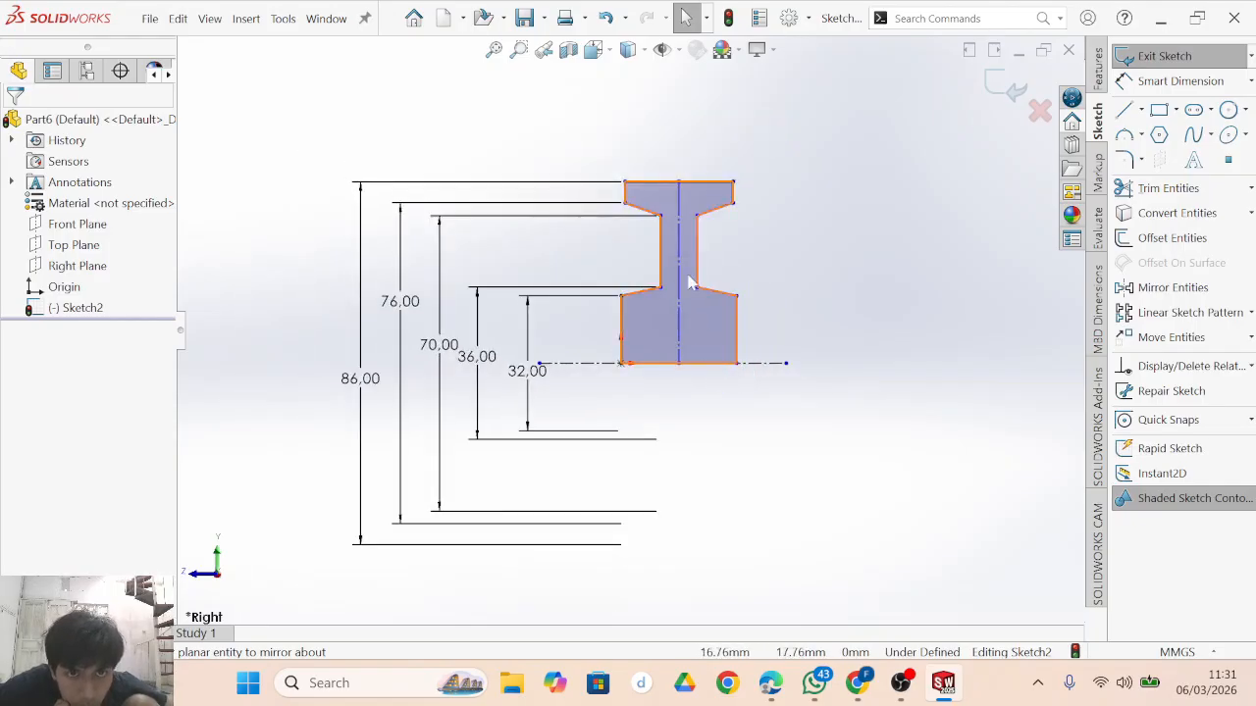
click(700, 187)
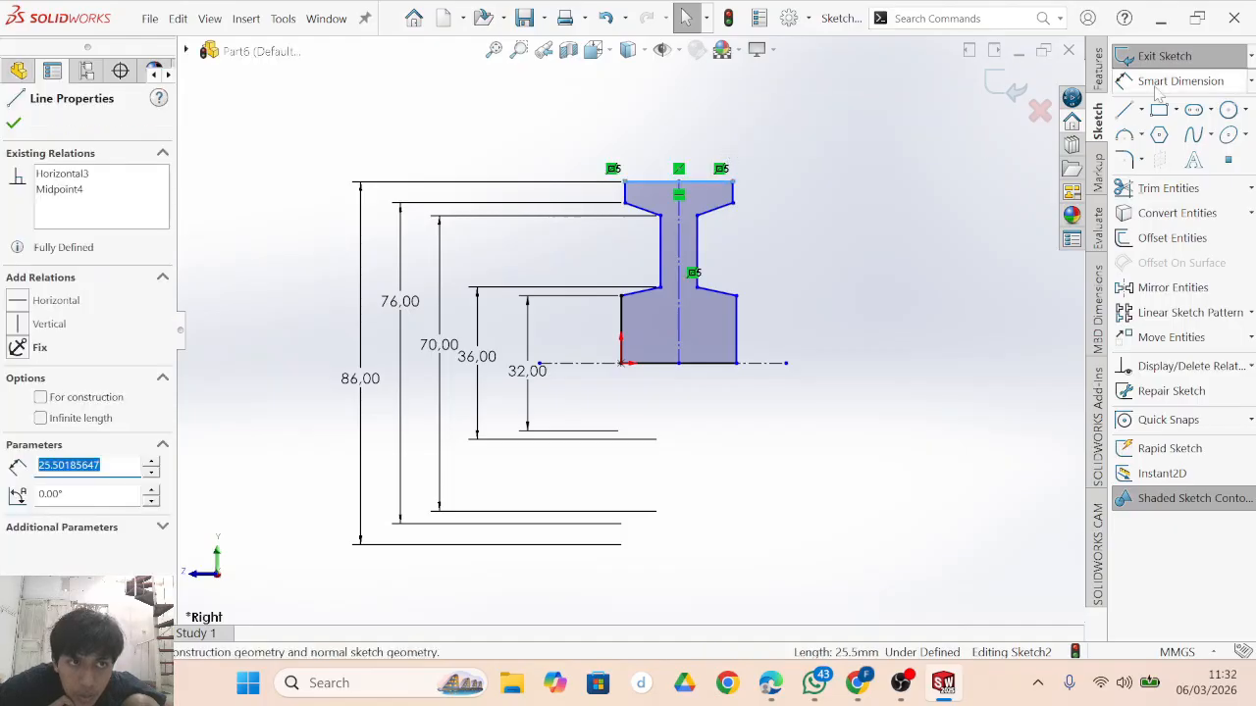
click(822, 152)
click(714, 183)
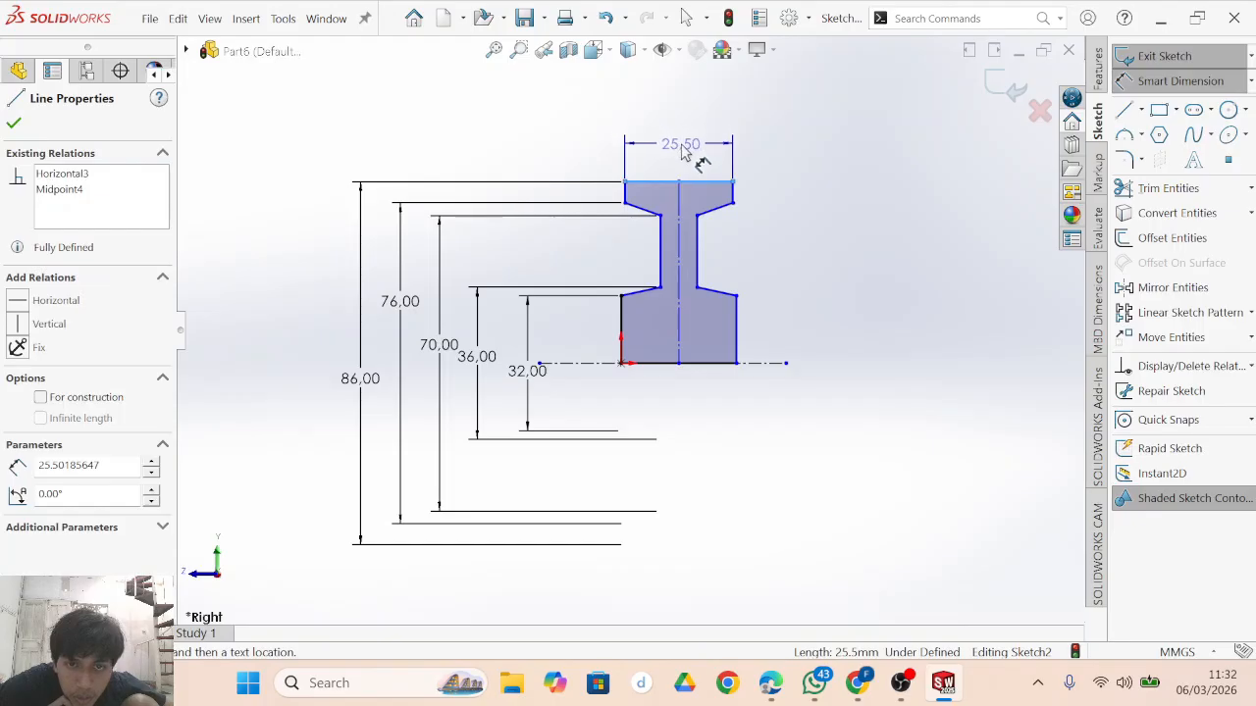
click(687, 152)
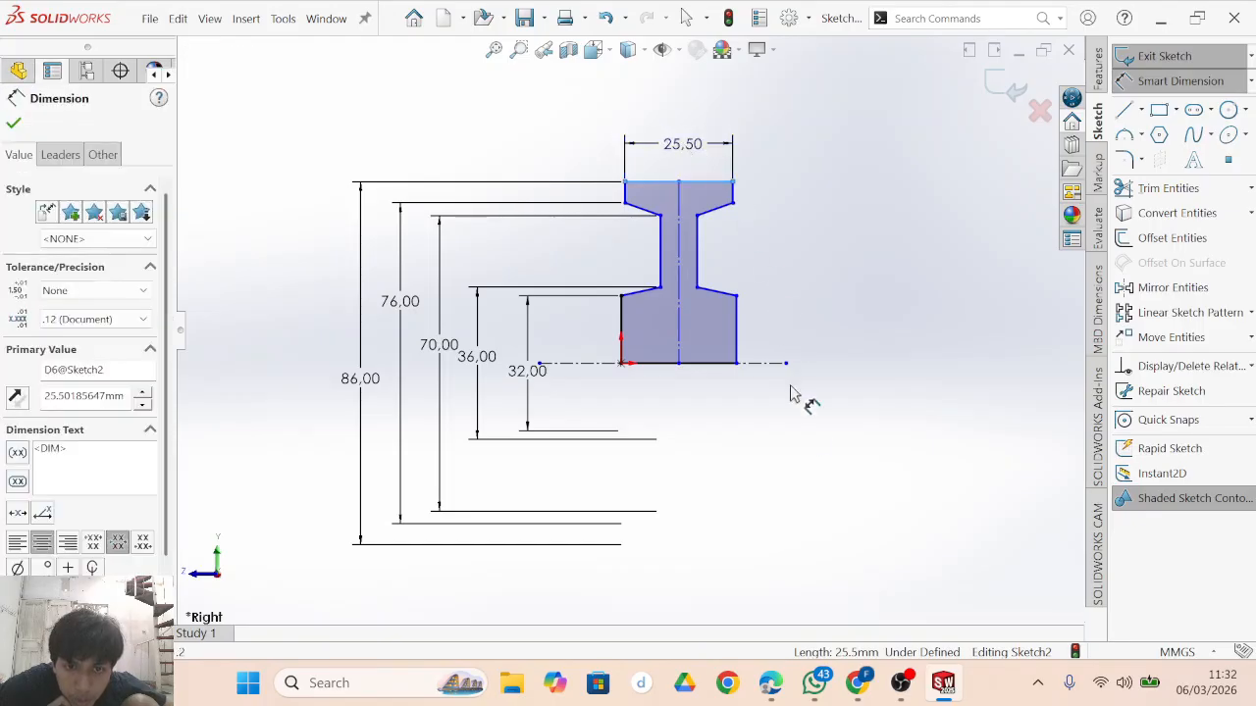
click(782, 696)
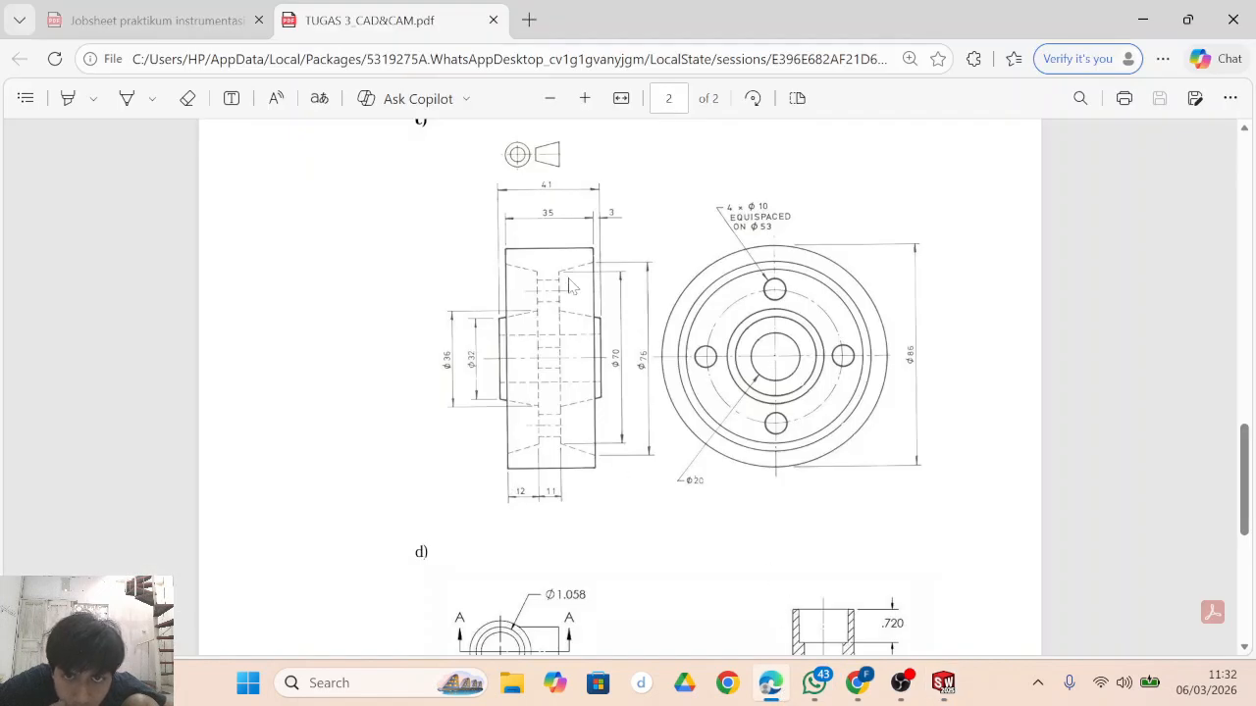
click(939, 694)
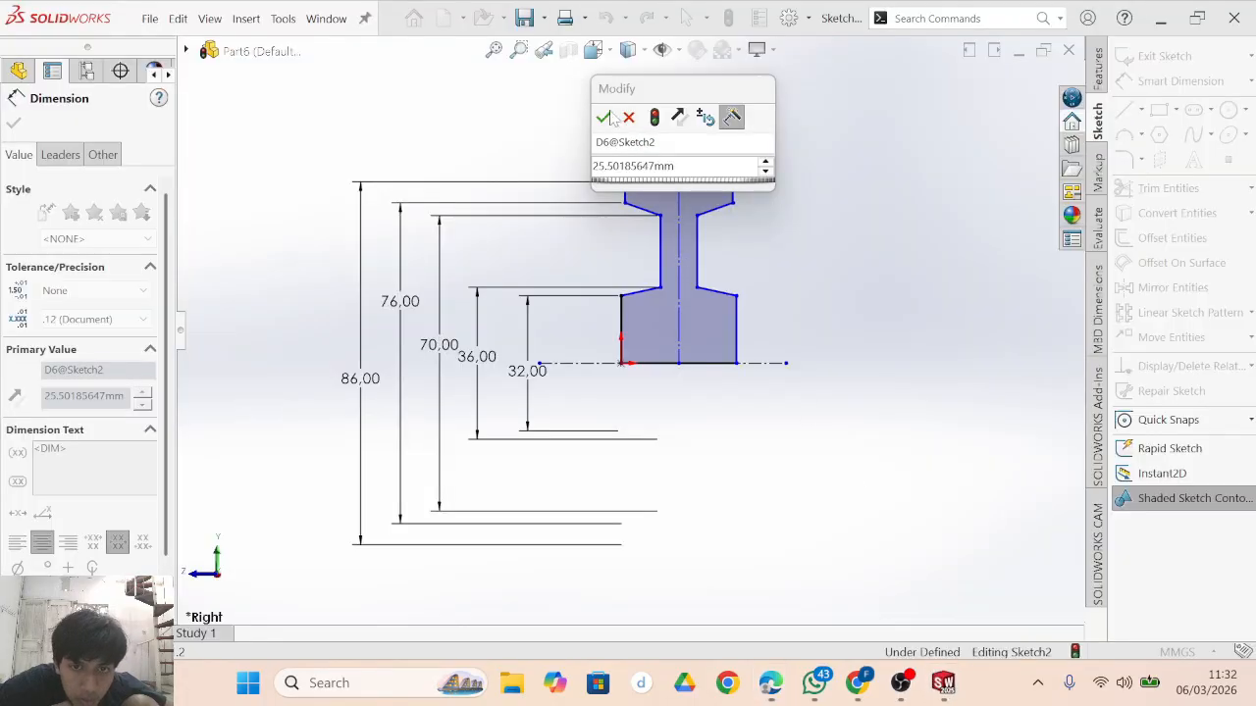
click(616, 169)
double_click(616, 169)
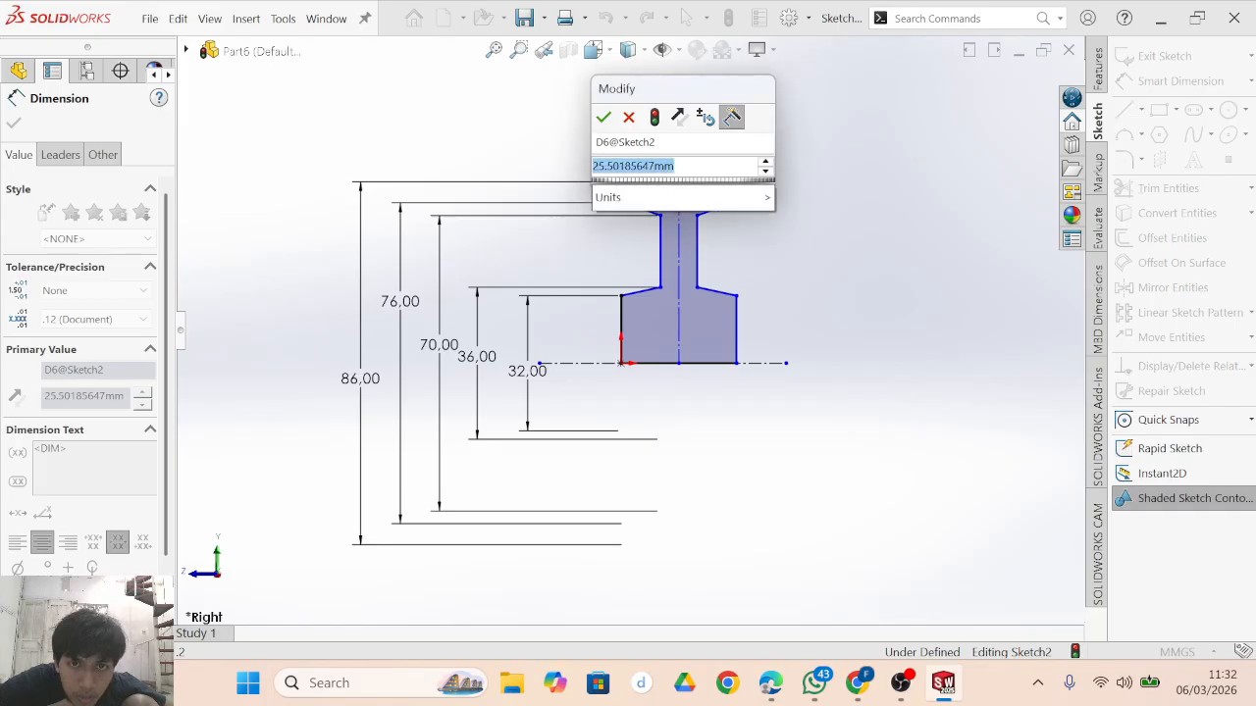
text(3)
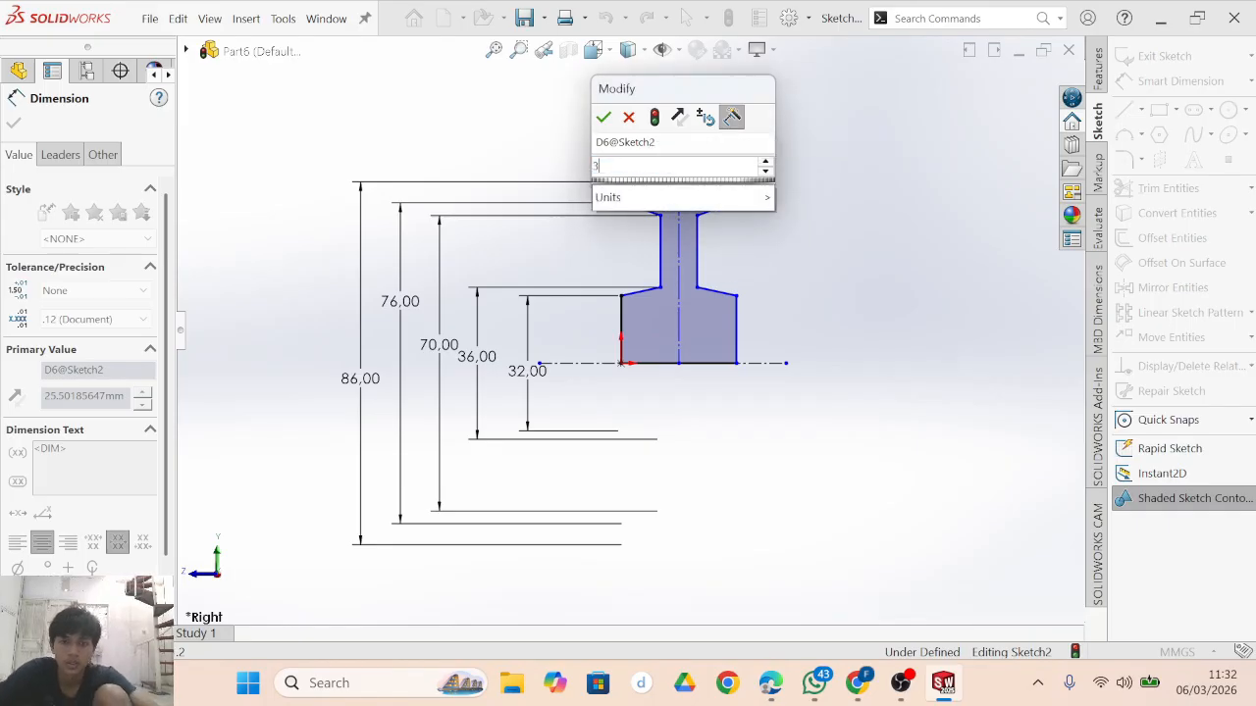
text(5)
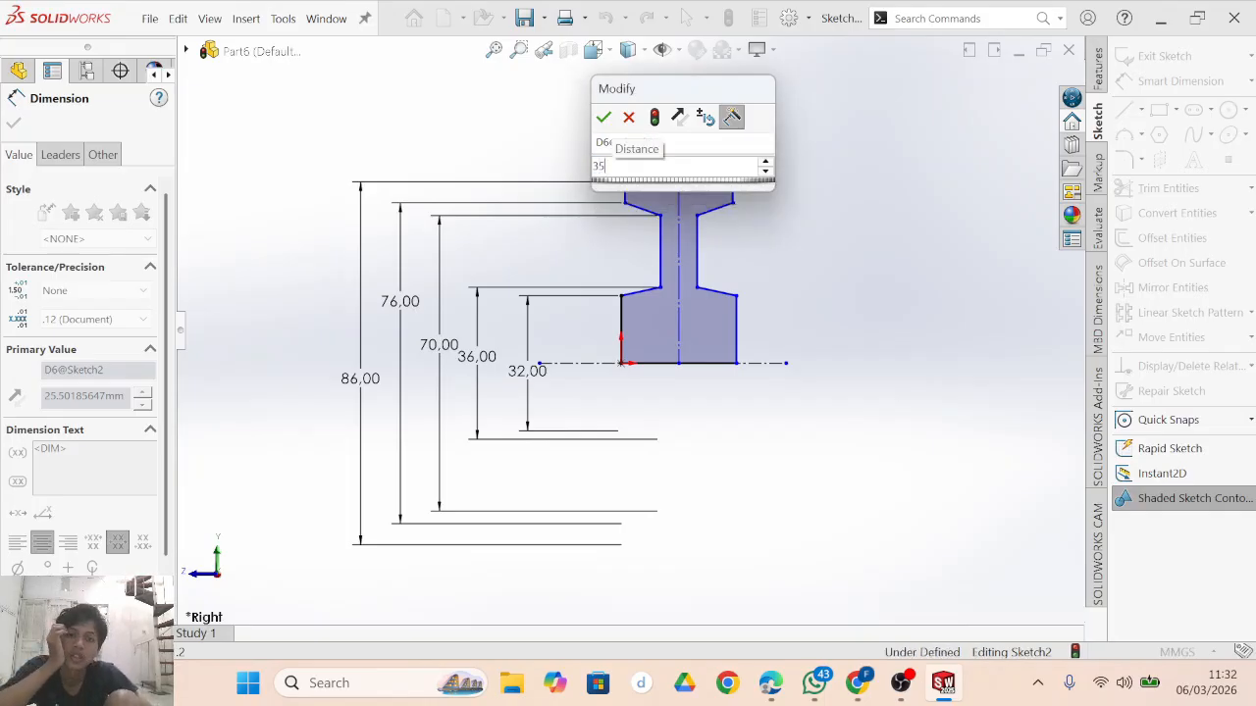
key(Escape)
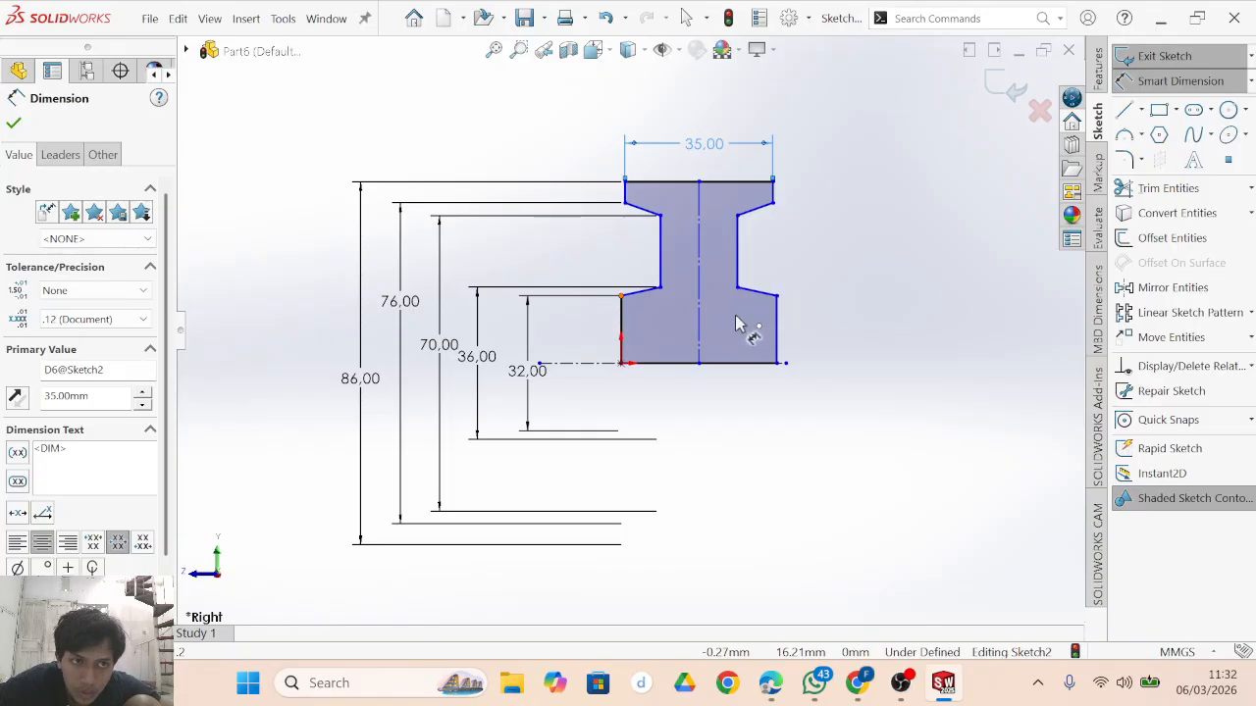
Dimension the hub's overall width between its two outer upper corners and set it to 41 mm.
click(779, 305)
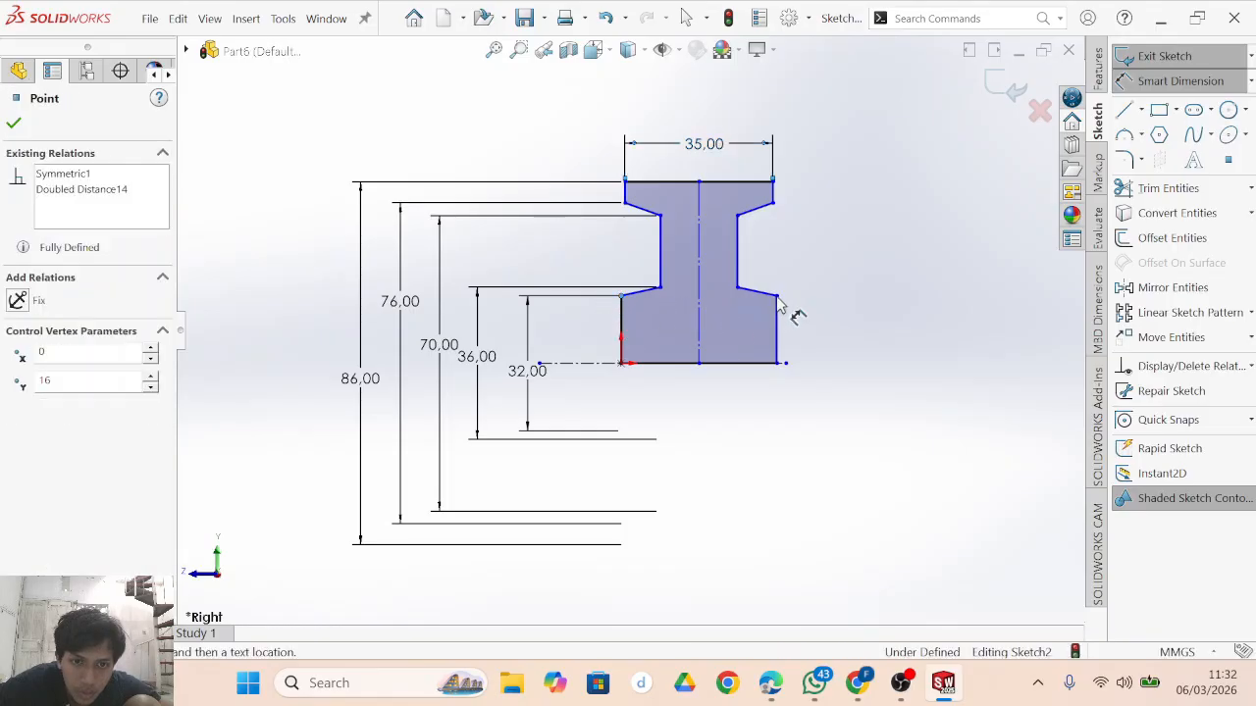
scroll(778, 305, up, 1)
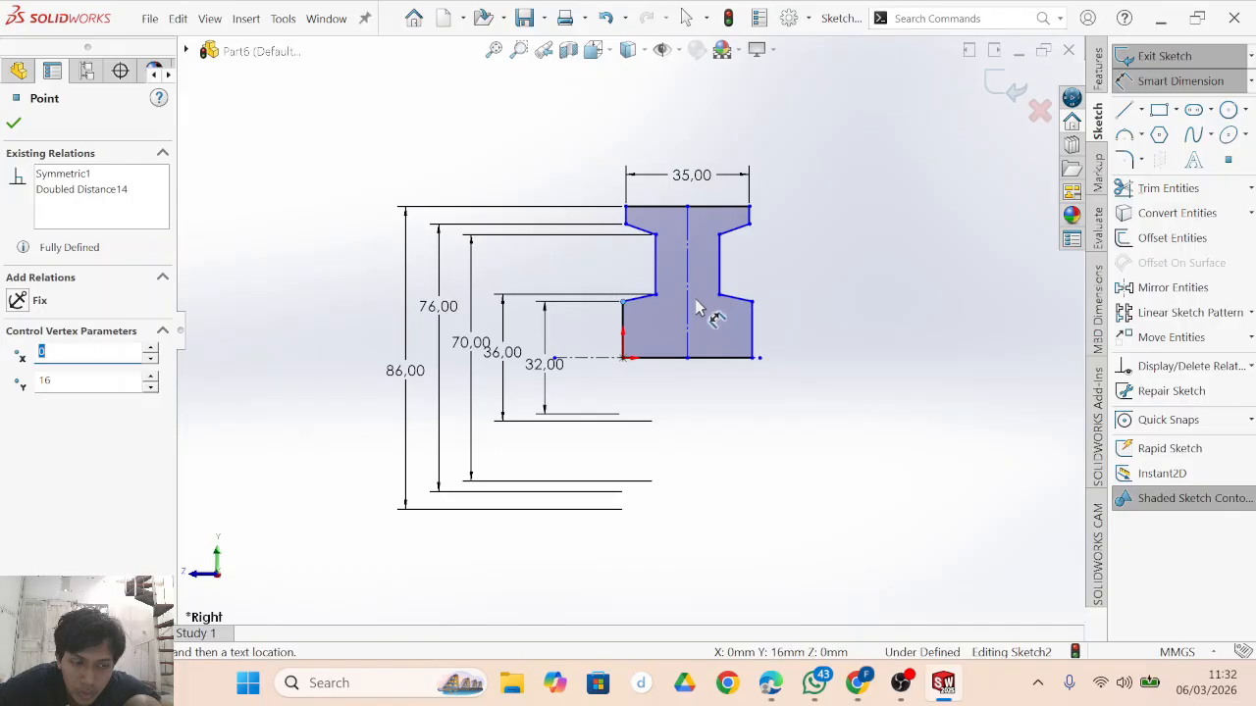
scroll(696, 312, down, 2)
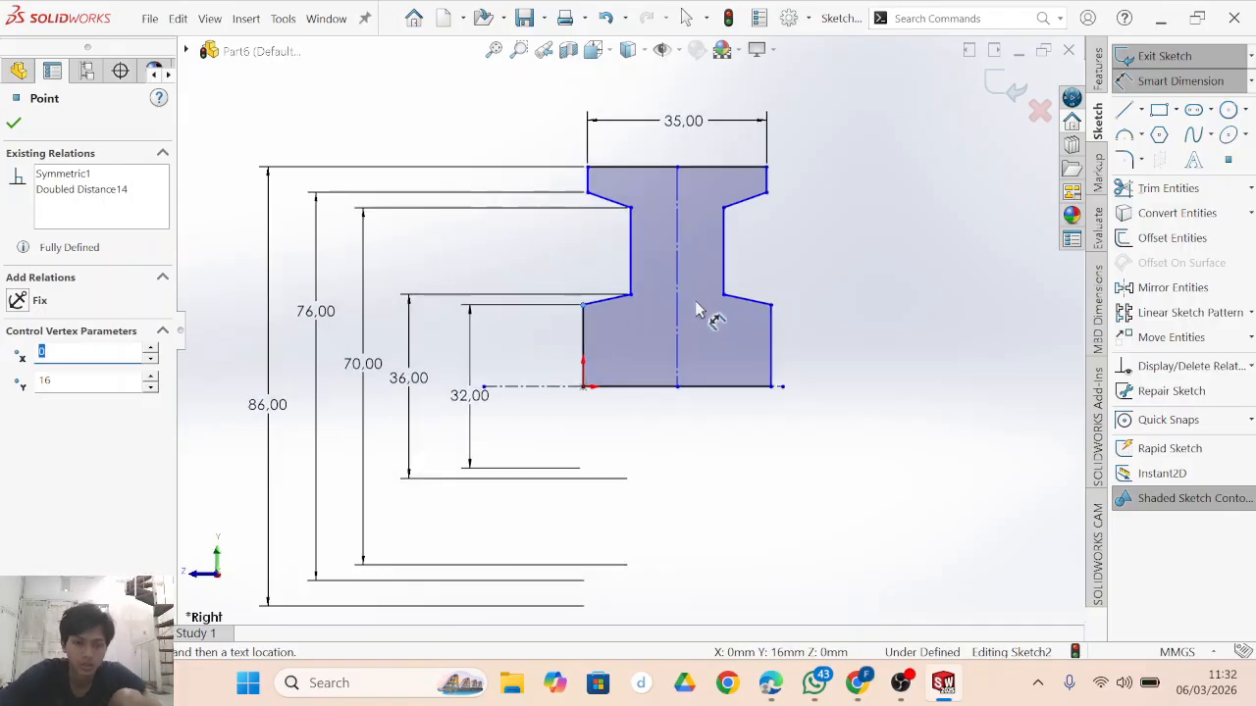
click(772, 308)
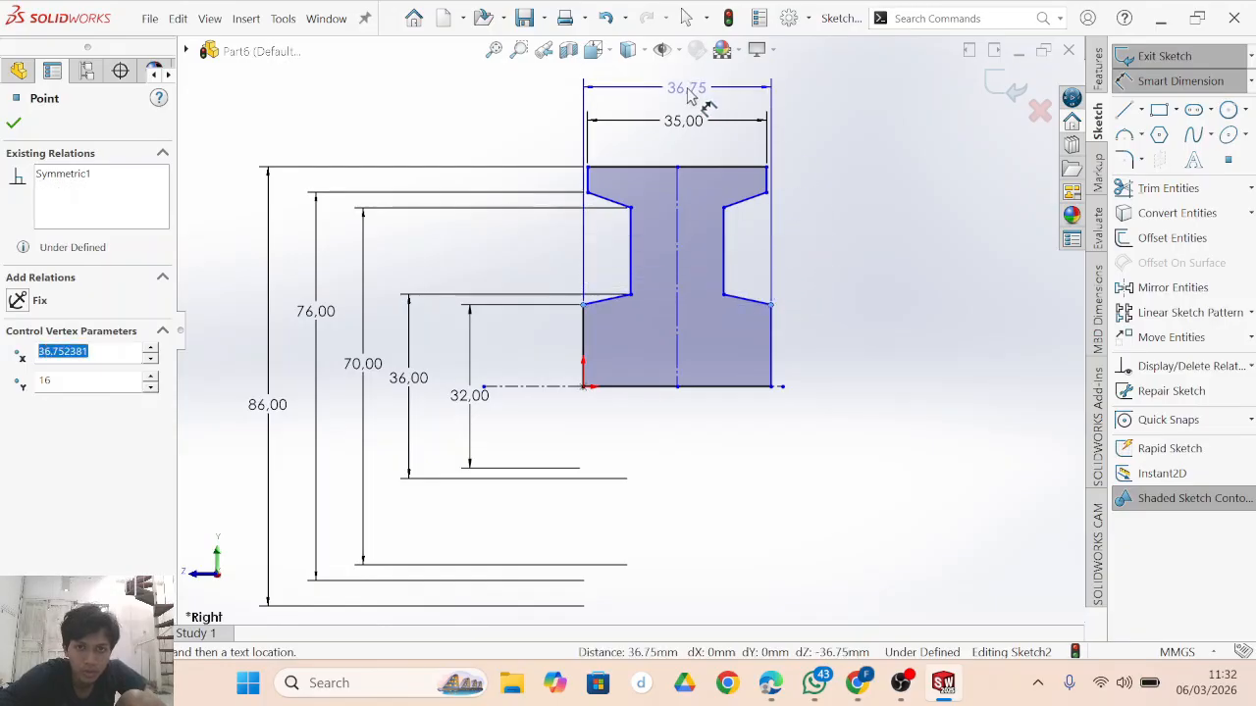
click(688, 96)
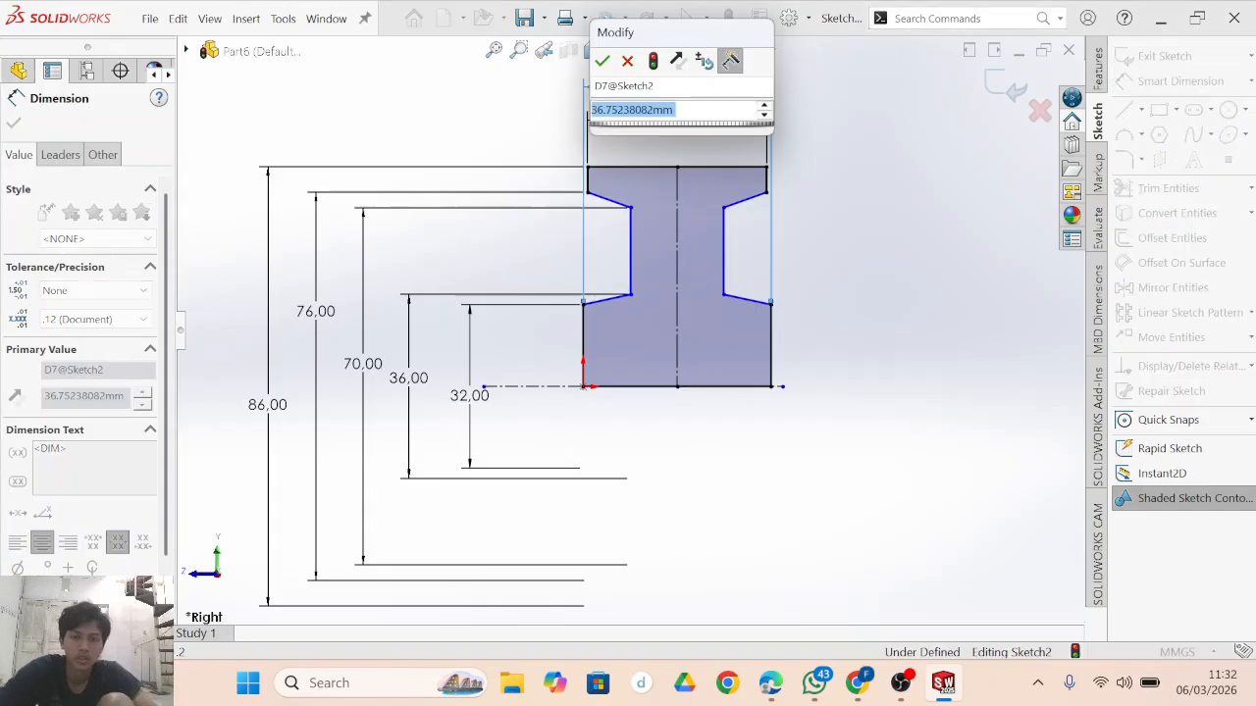
text(42)
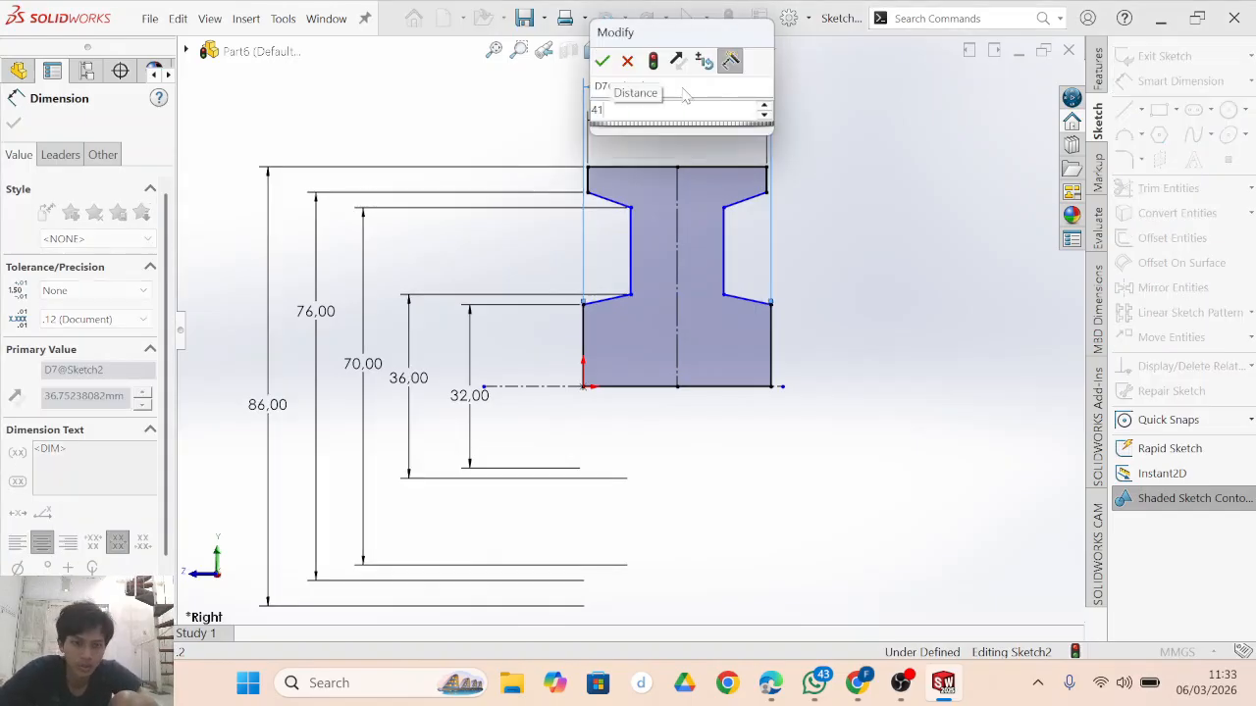
key(Return)
click(833, 285)
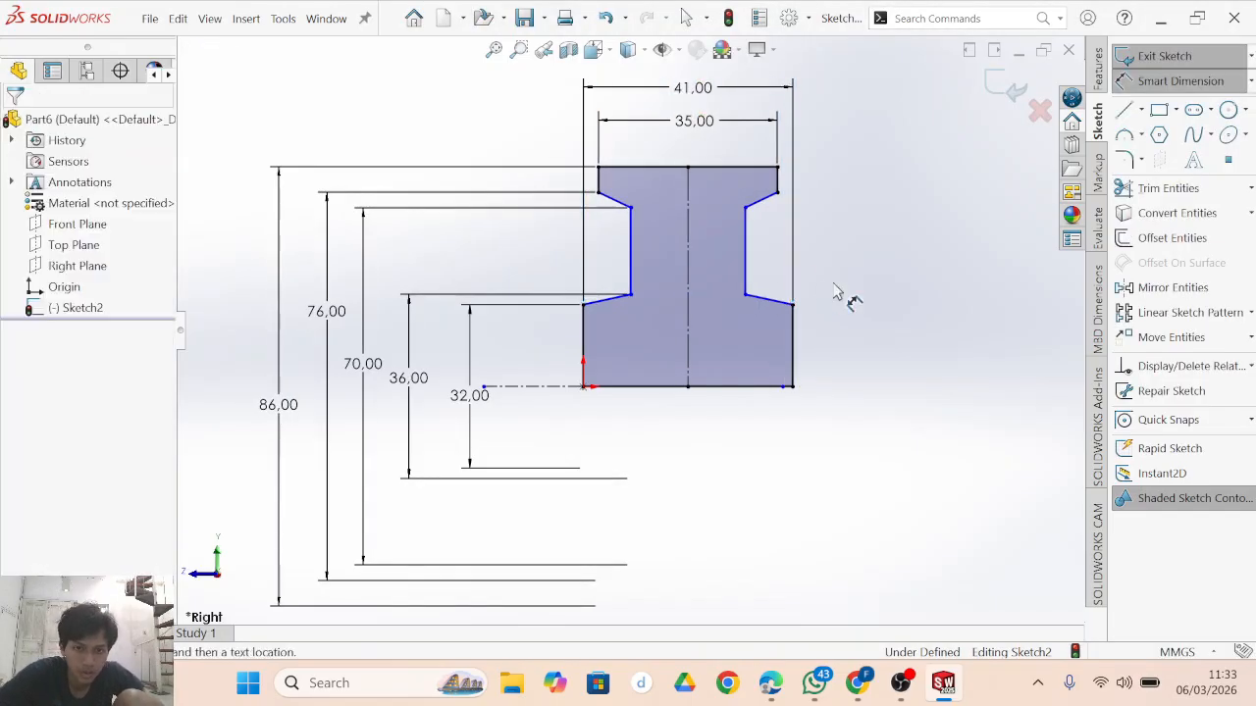
click(631, 260)
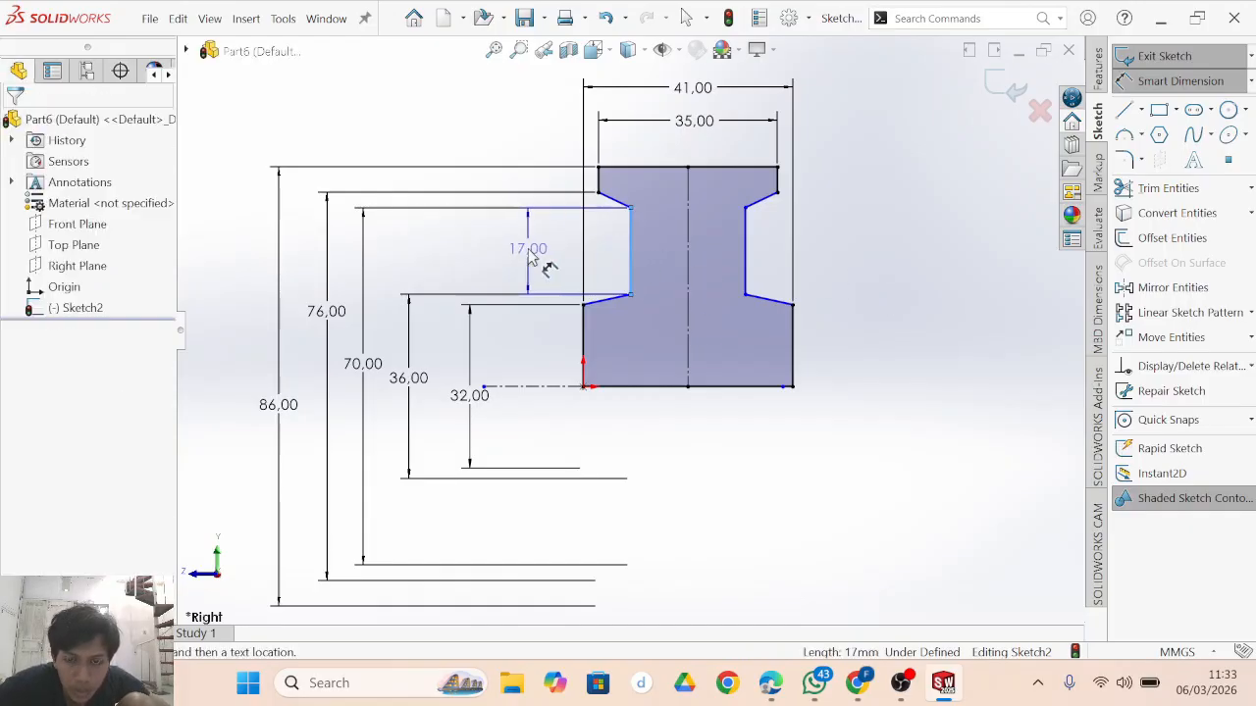
click(550, 254)
click(743, 363)
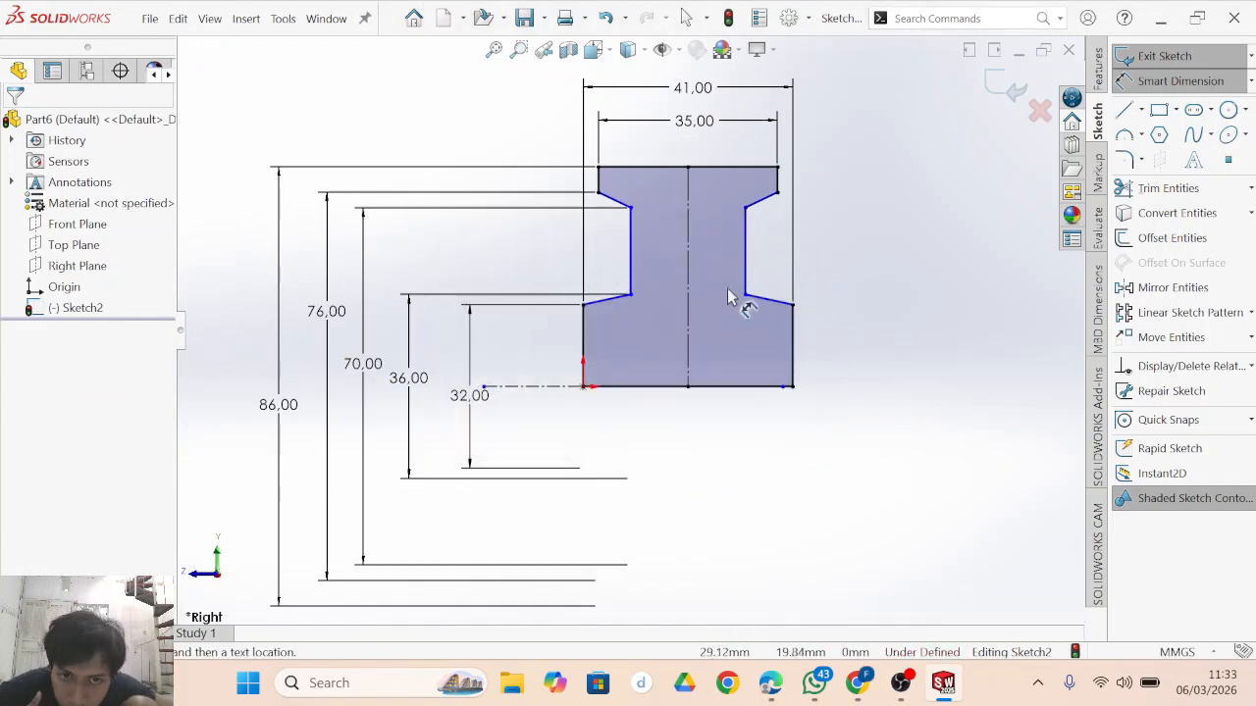
Try to delete the horizontal centerline's endpoint that lies on the hub's base edge.
scroll(751, 429, down, 3)
scroll(800, 349, down, 1)
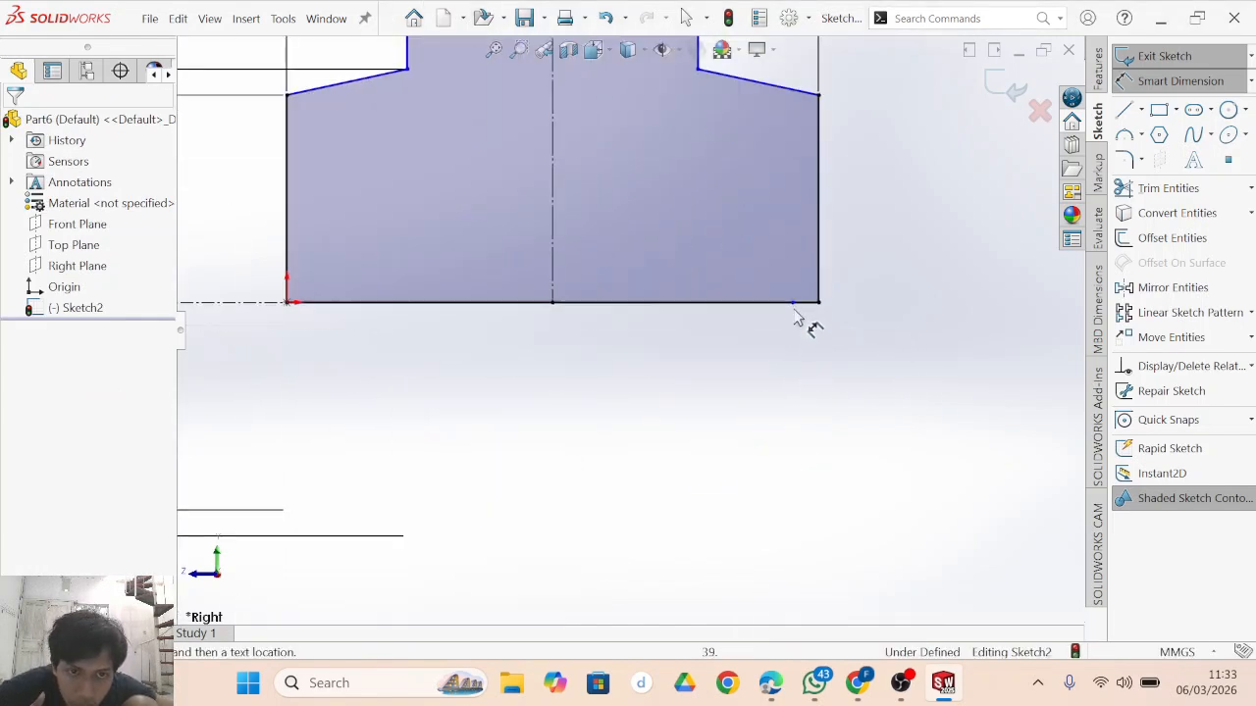
click(794, 306)
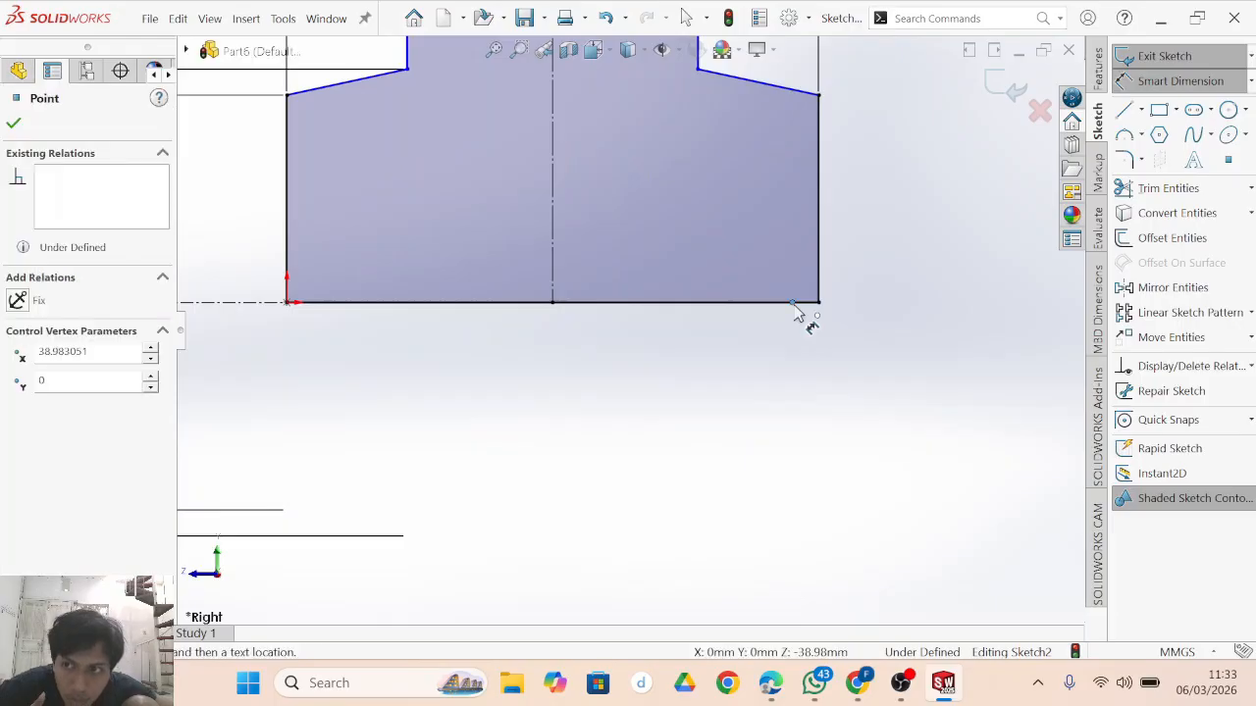
key(Delete)
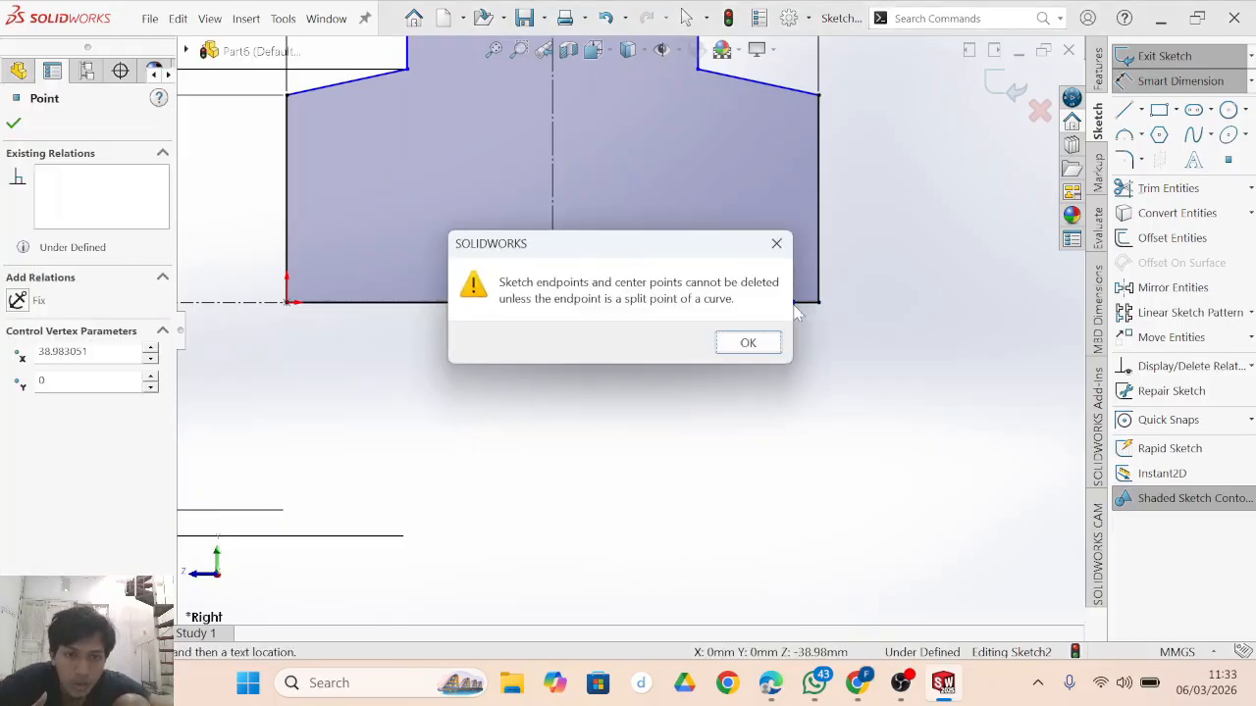
click(747, 346)
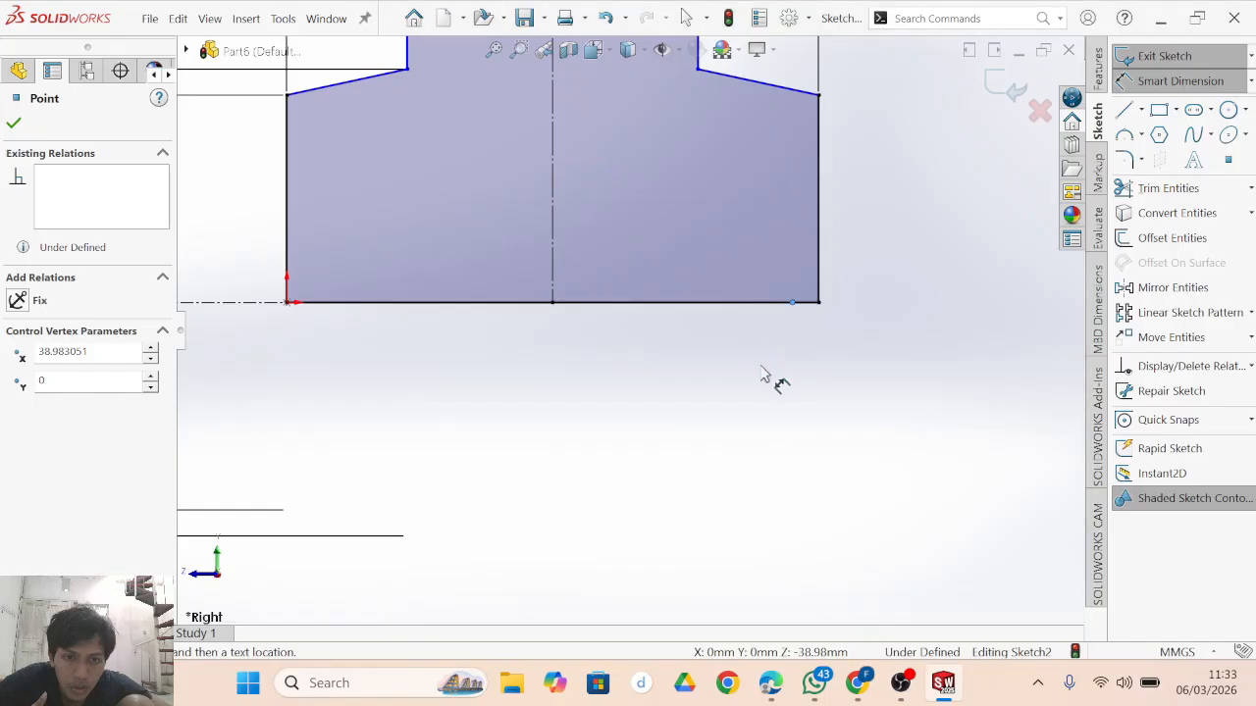
scroll(769, 373, up, 4)
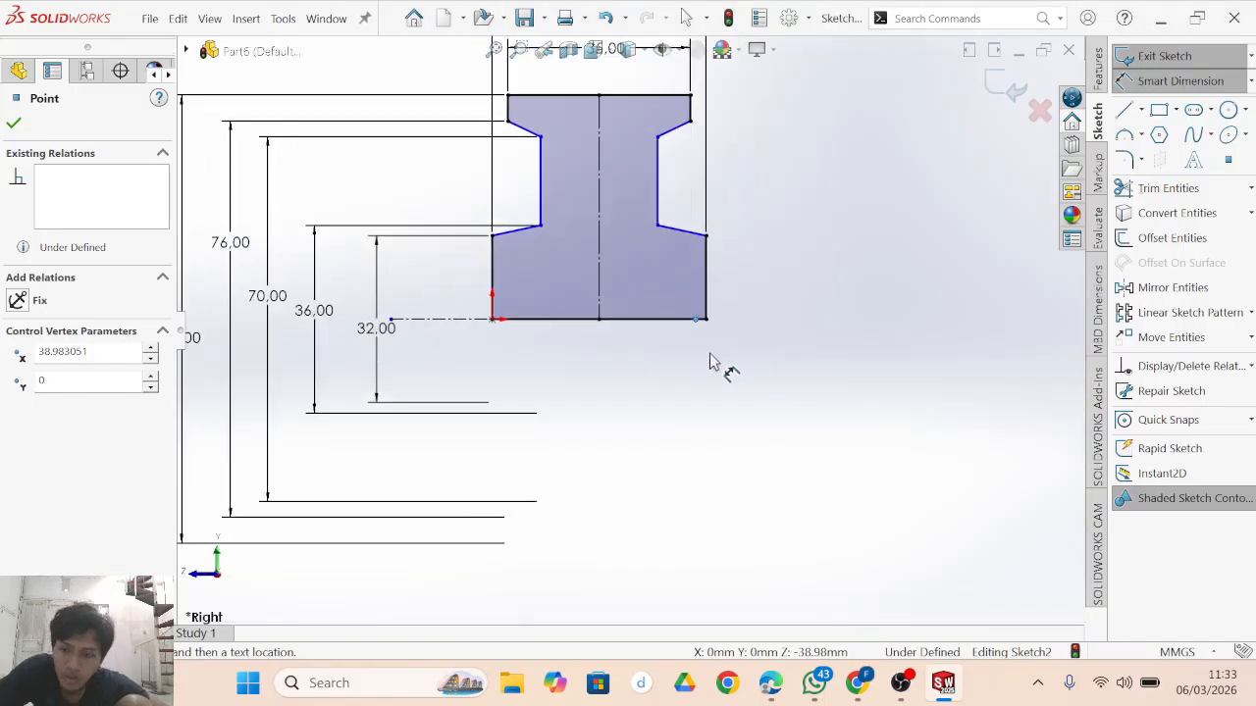
key(Escape)
click(697, 321)
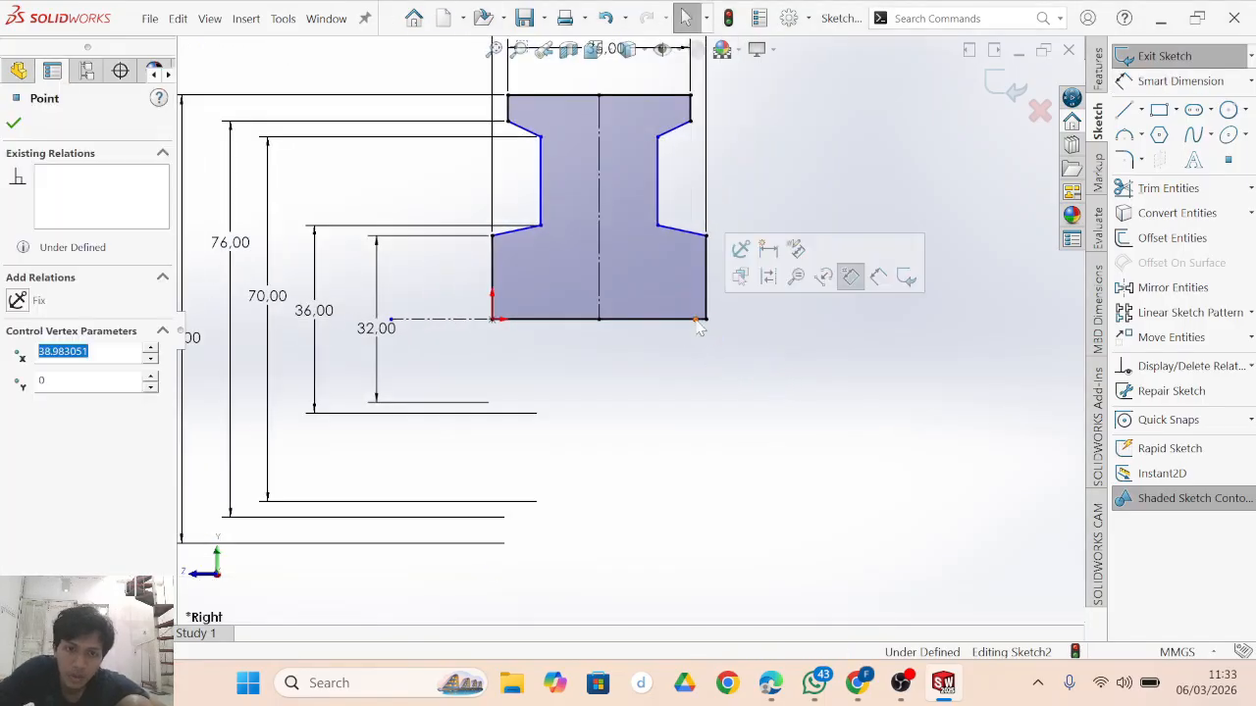
key(Delete)
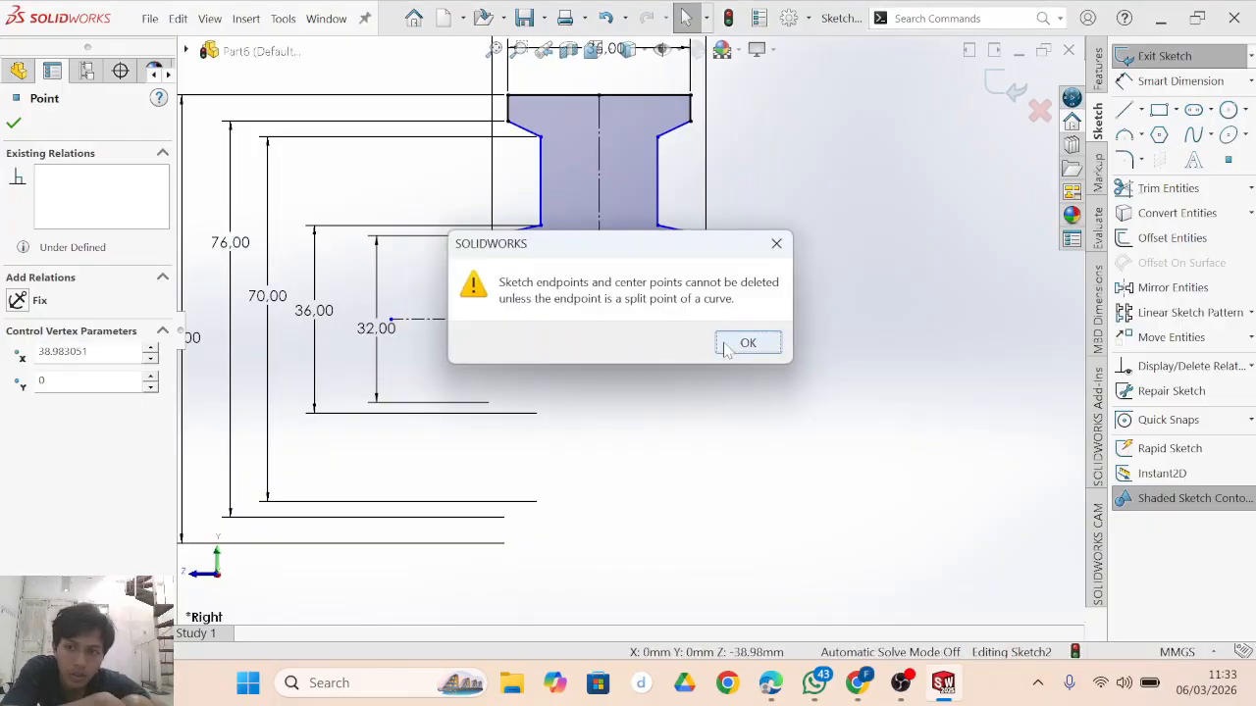
click(740, 343)
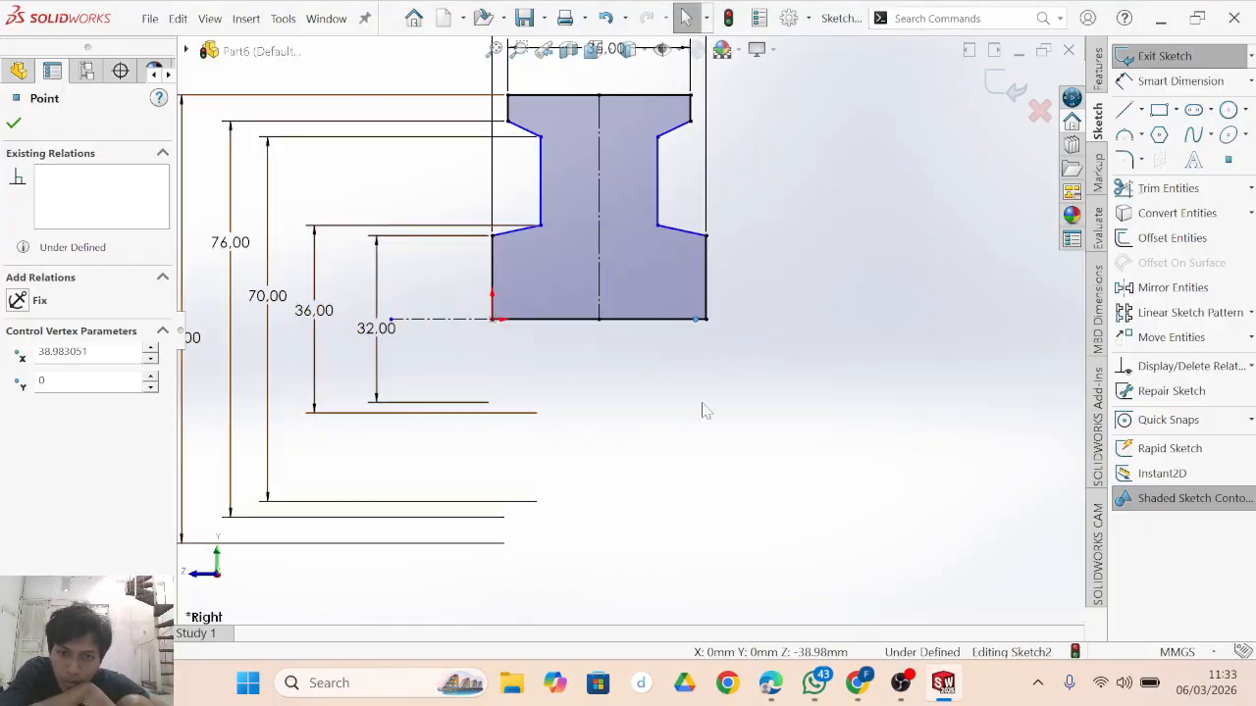
click(753, 412)
Start mirroring the redrawn half profile, selecting the rim's outer horizontal edge as the first entity to mirror.
scroll(724, 383, up, 1)
scroll(724, 391, up, 1)
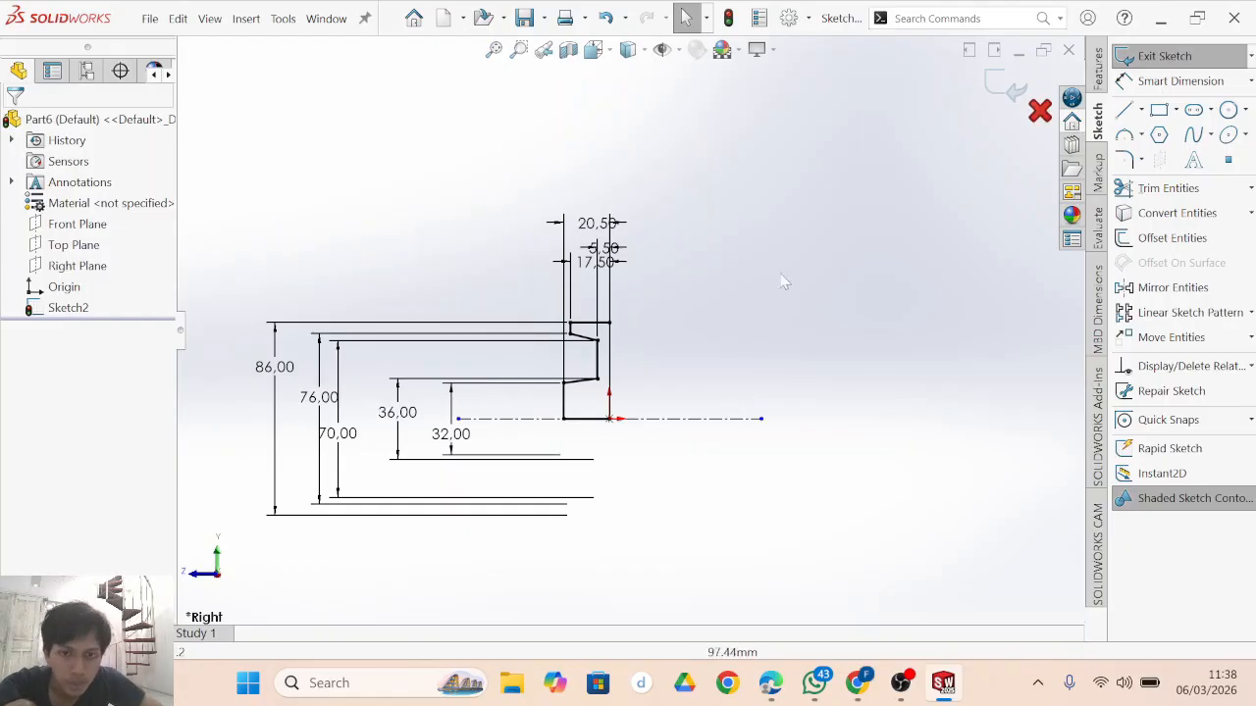
scroll(579, 391, down, 4)
scroll(577, 393, up, 5)
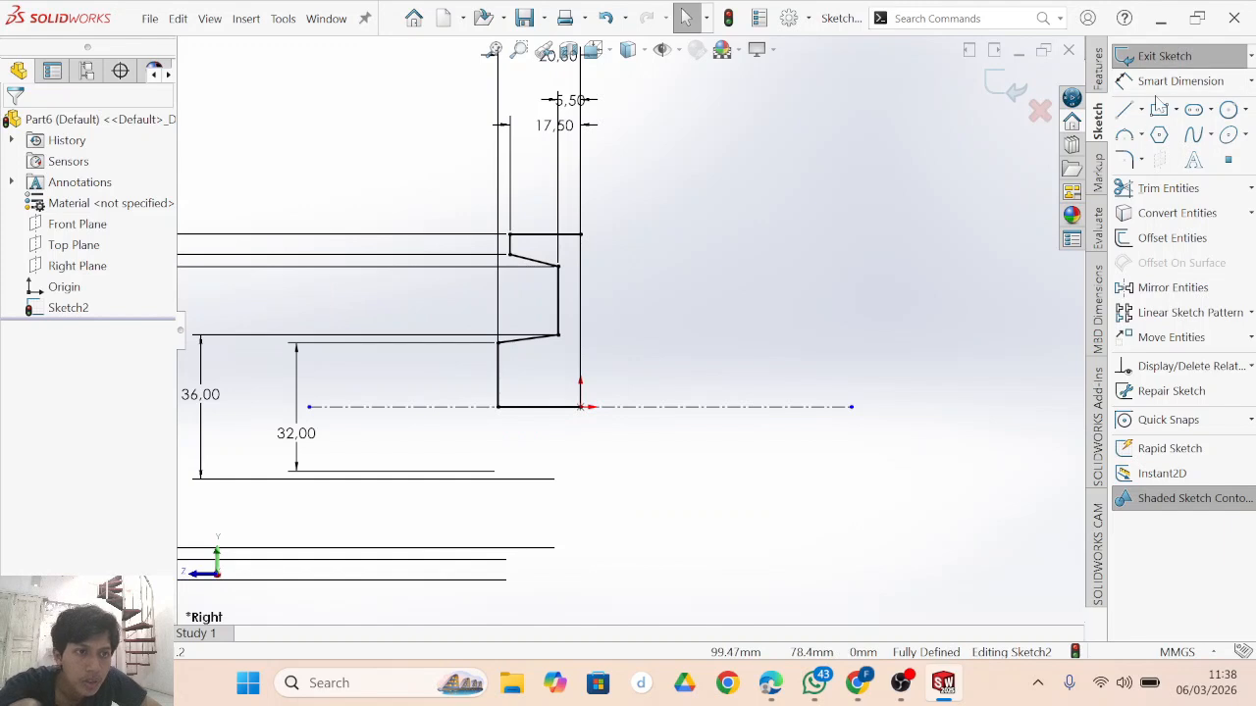
click(1172, 289)
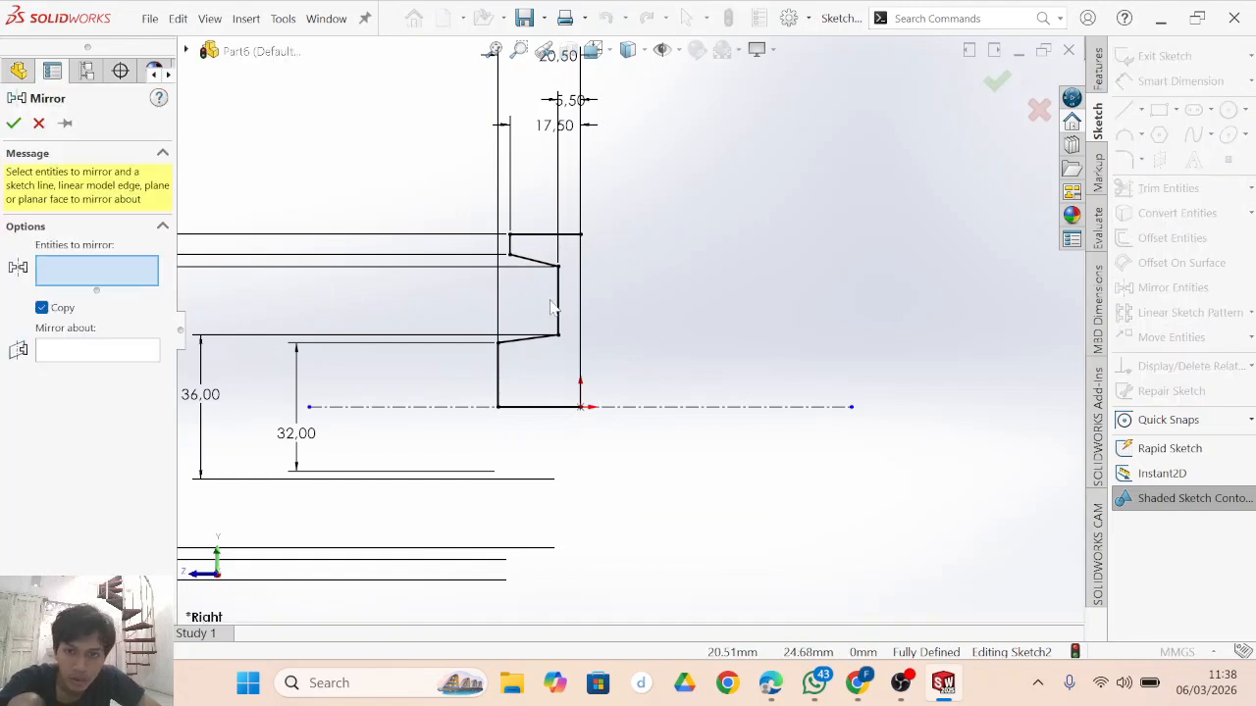
click(572, 239)
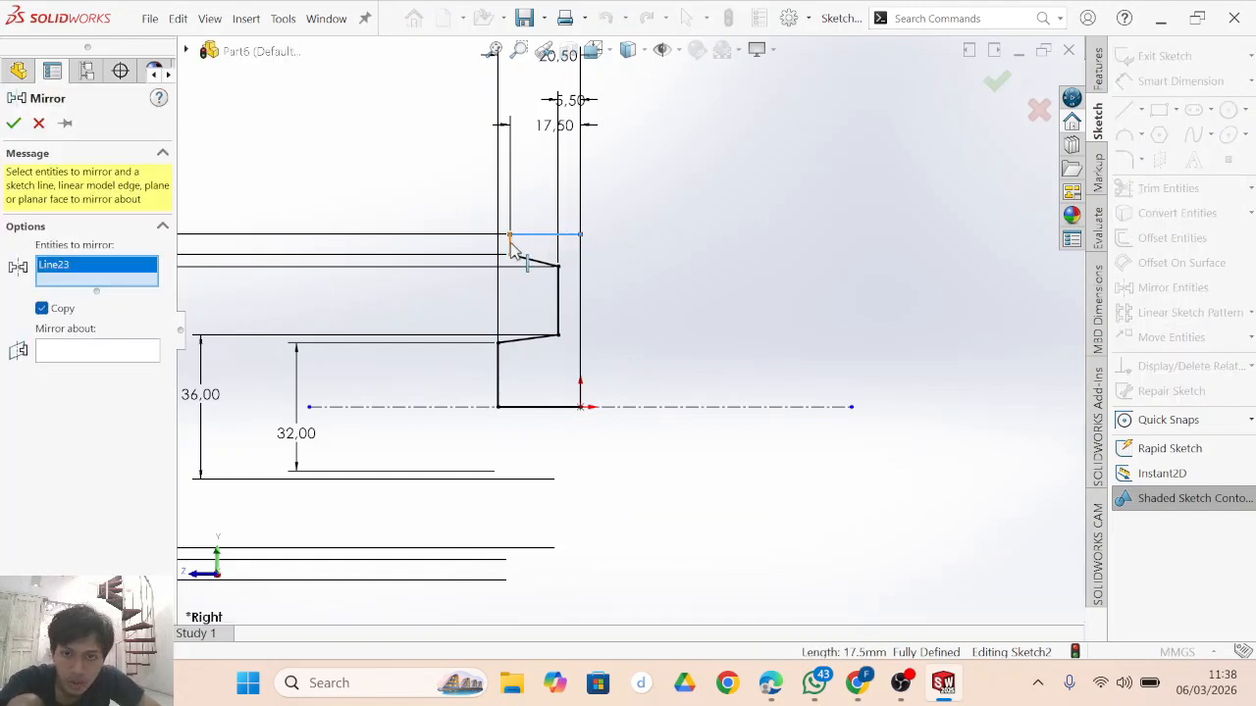
Mirror the seven lines of the half profile about the vertical line through the origin.
click(511, 252)
click(546, 264)
click(558, 299)
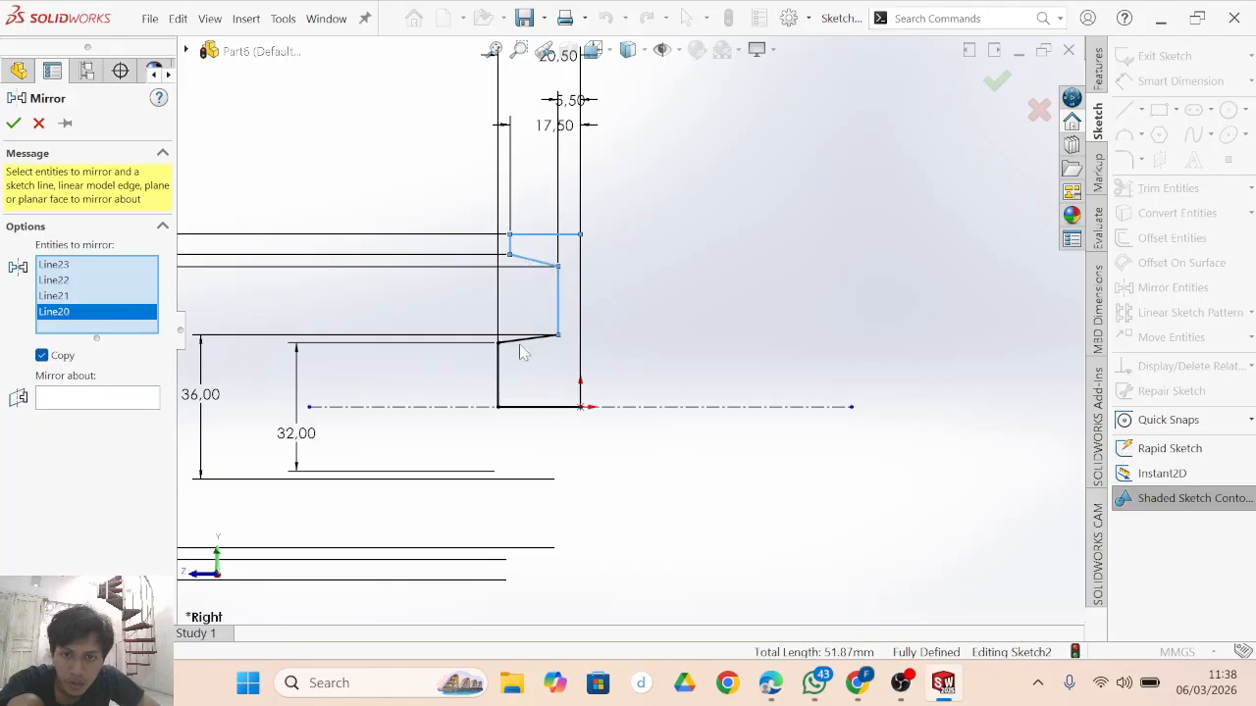
click(523, 353)
click(499, 385)
click(534, 406)
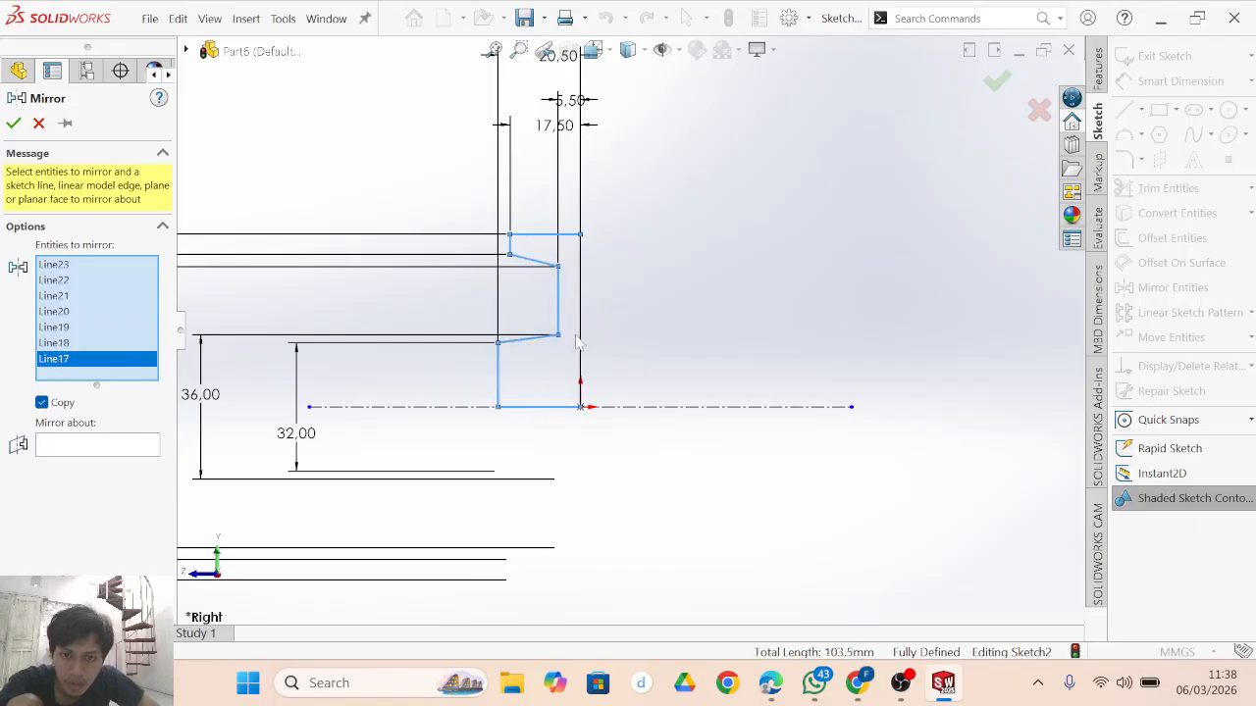
click(97, 448)
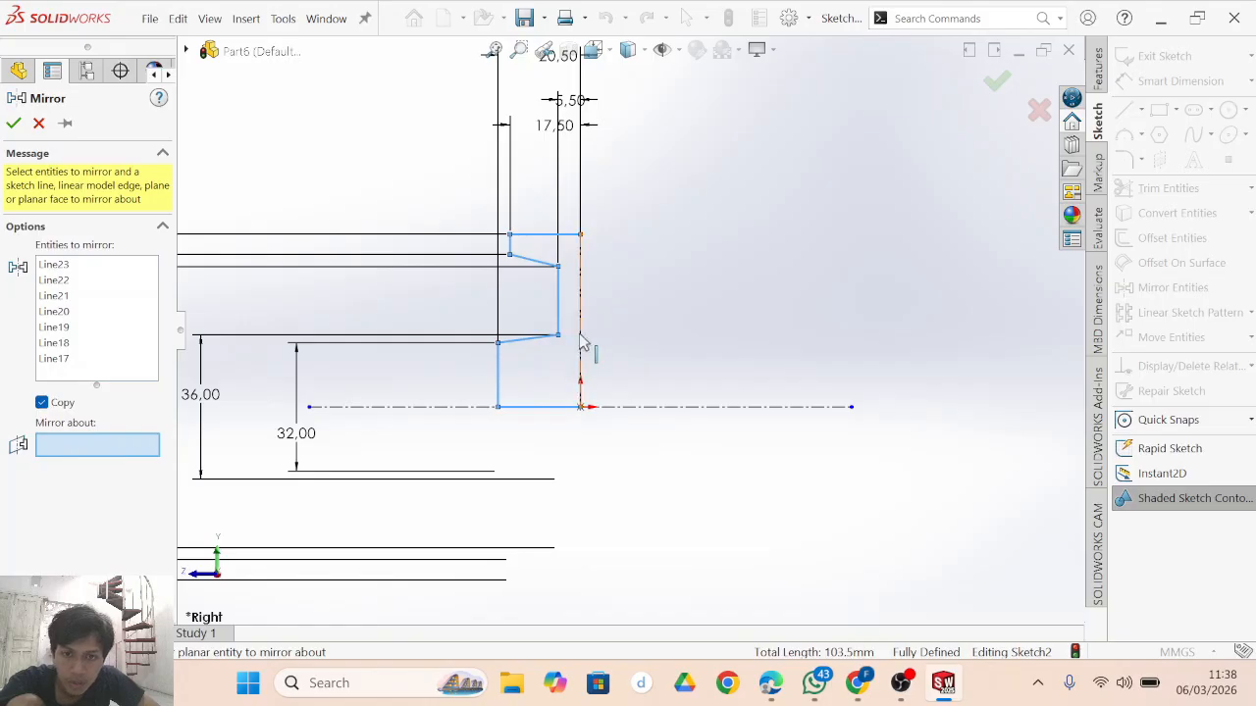
click(580, 340)
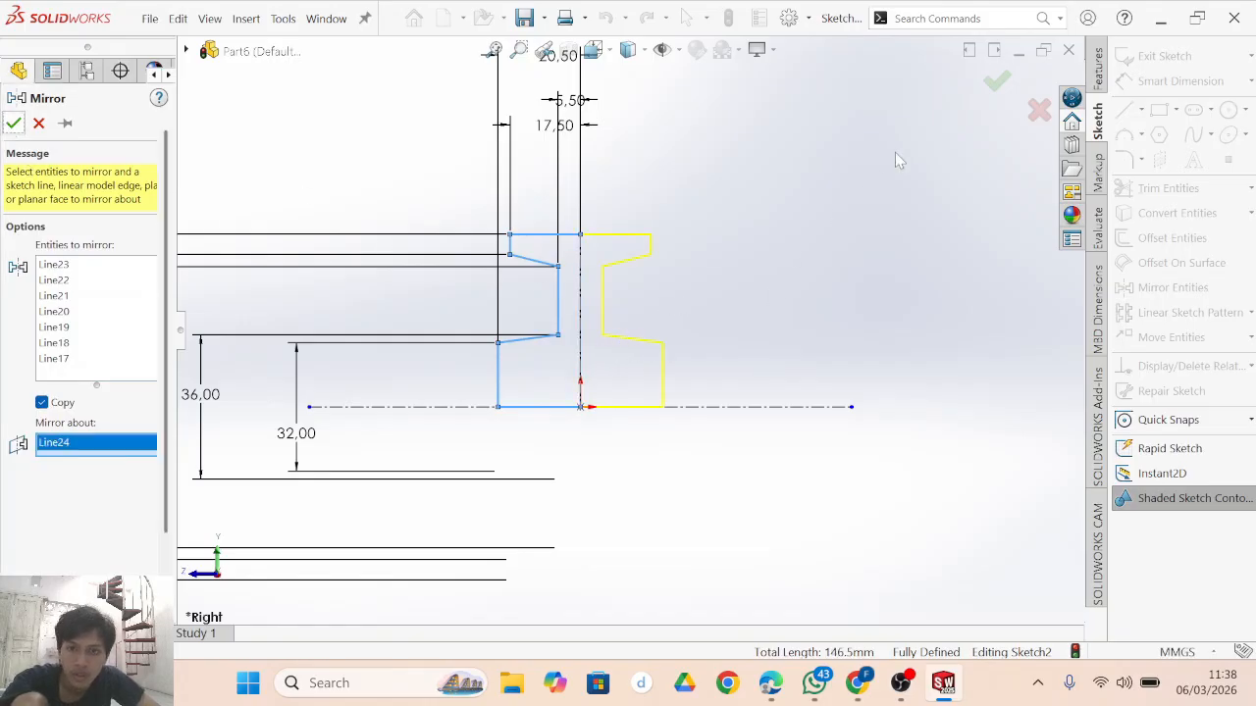
key(Return)
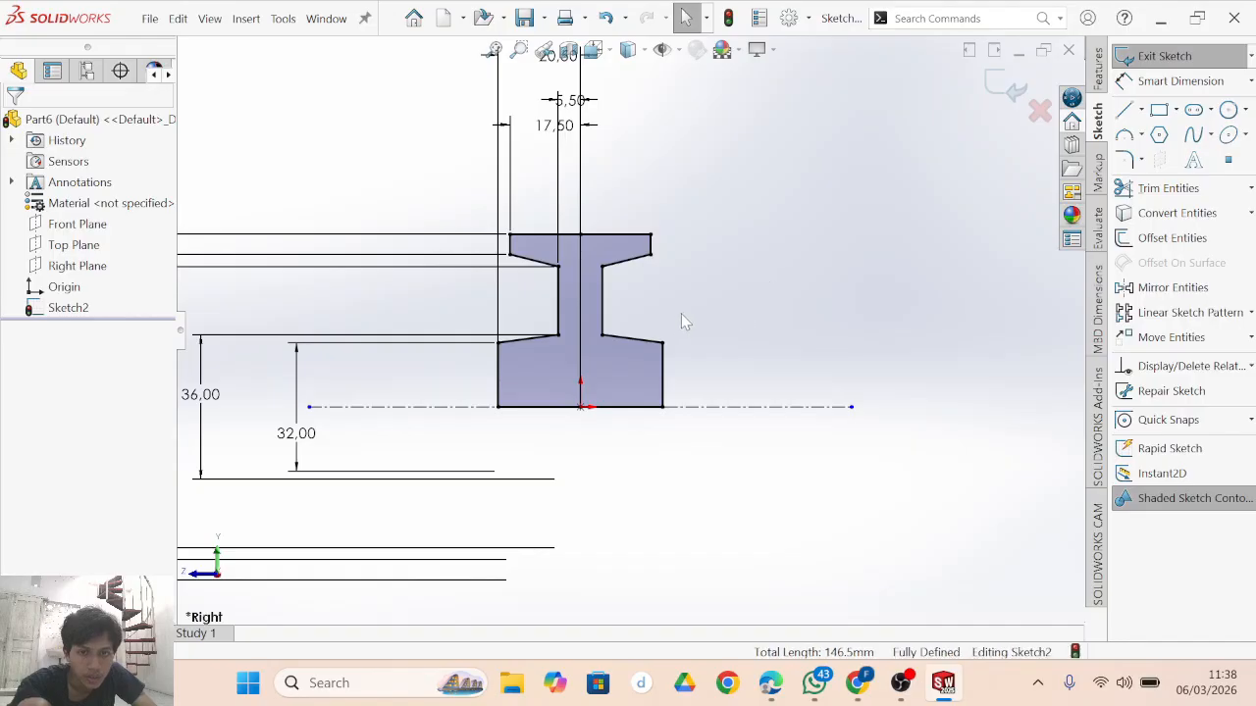
Revolve the mirrored profile about the horizontal centerline into a solid wheel.
scroll(762, 290, up, 2)
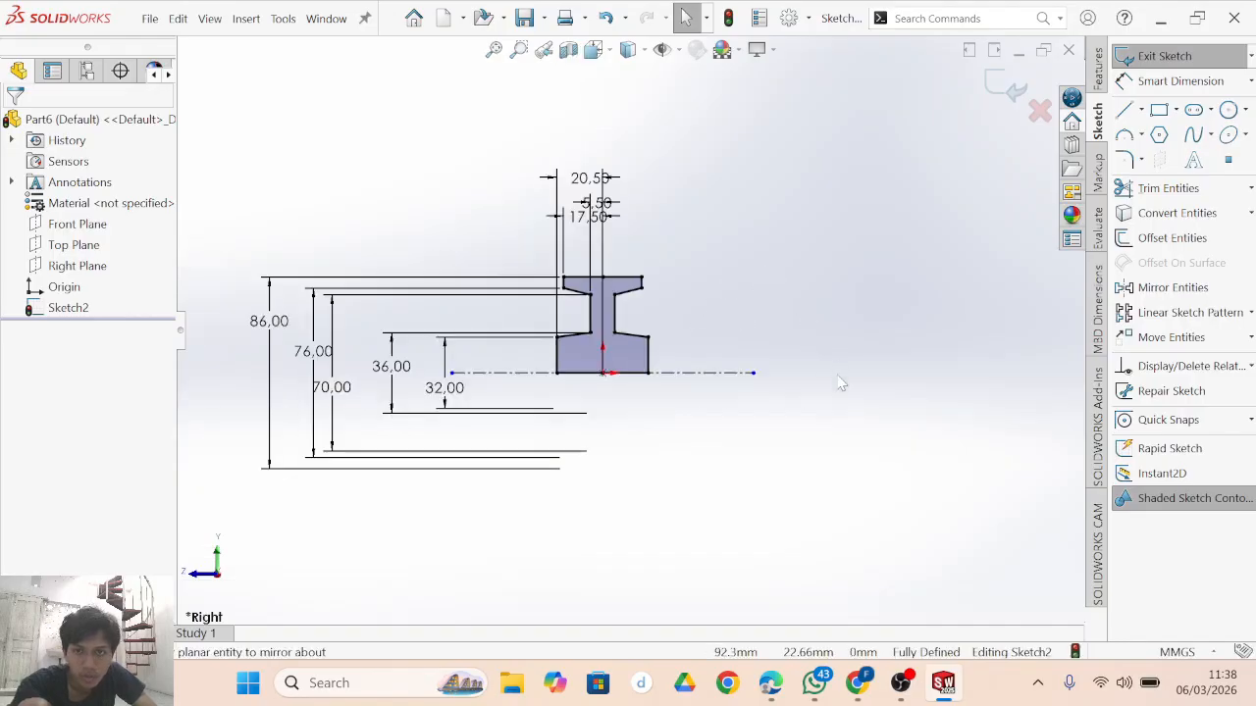
scroll(733, 347, down, 1)
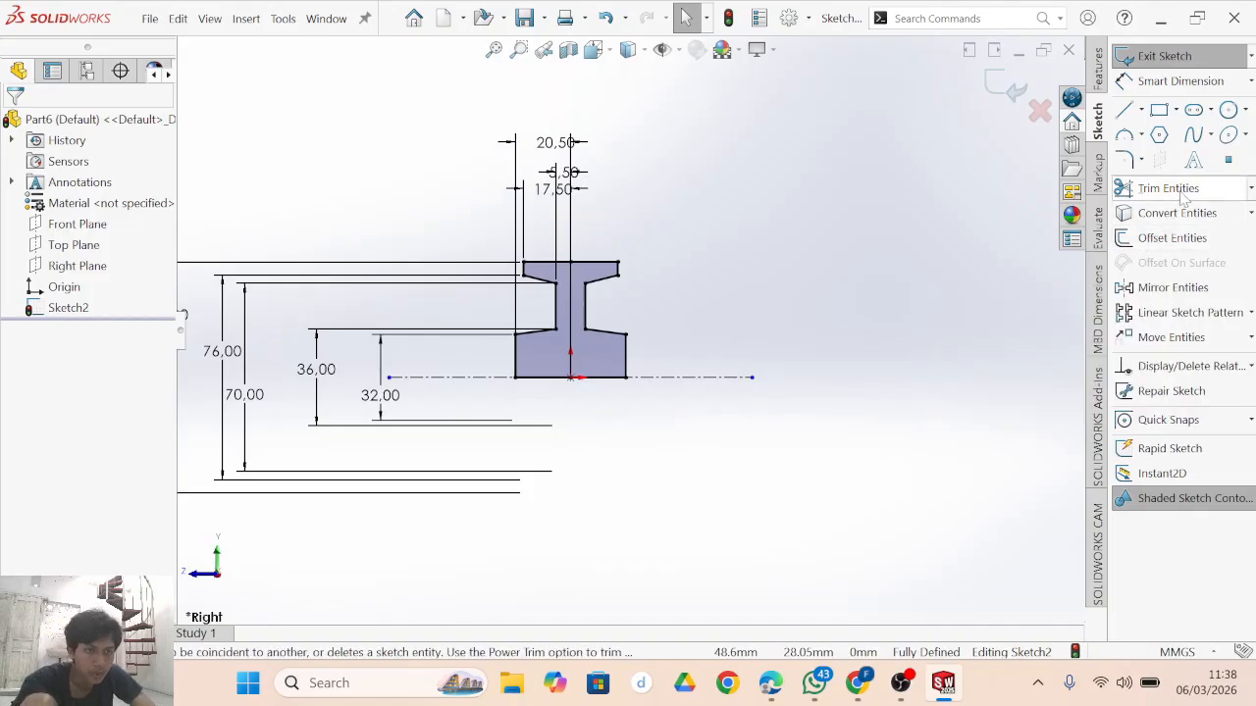
click(1098, 79)
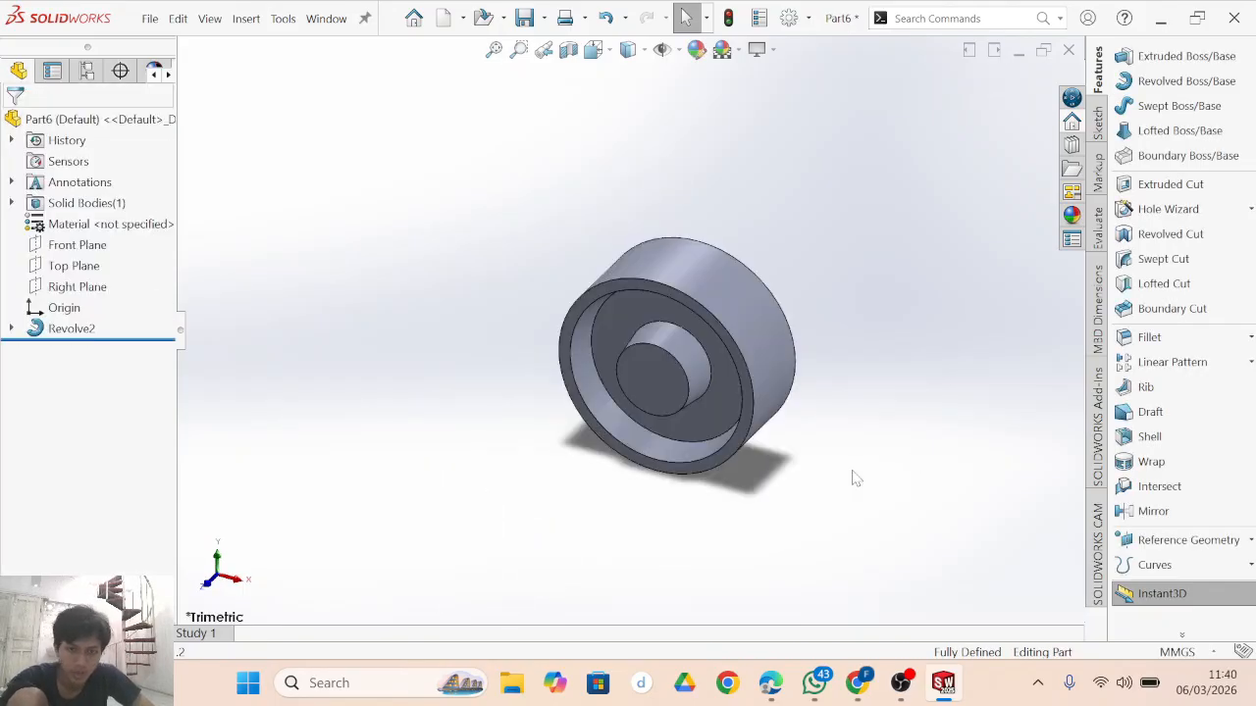
Start a sketch on the wheel's recessed web face and draw a vertical centerline through the origin between the face's outer edges.
middle_drag(855, 478, 681, 599)
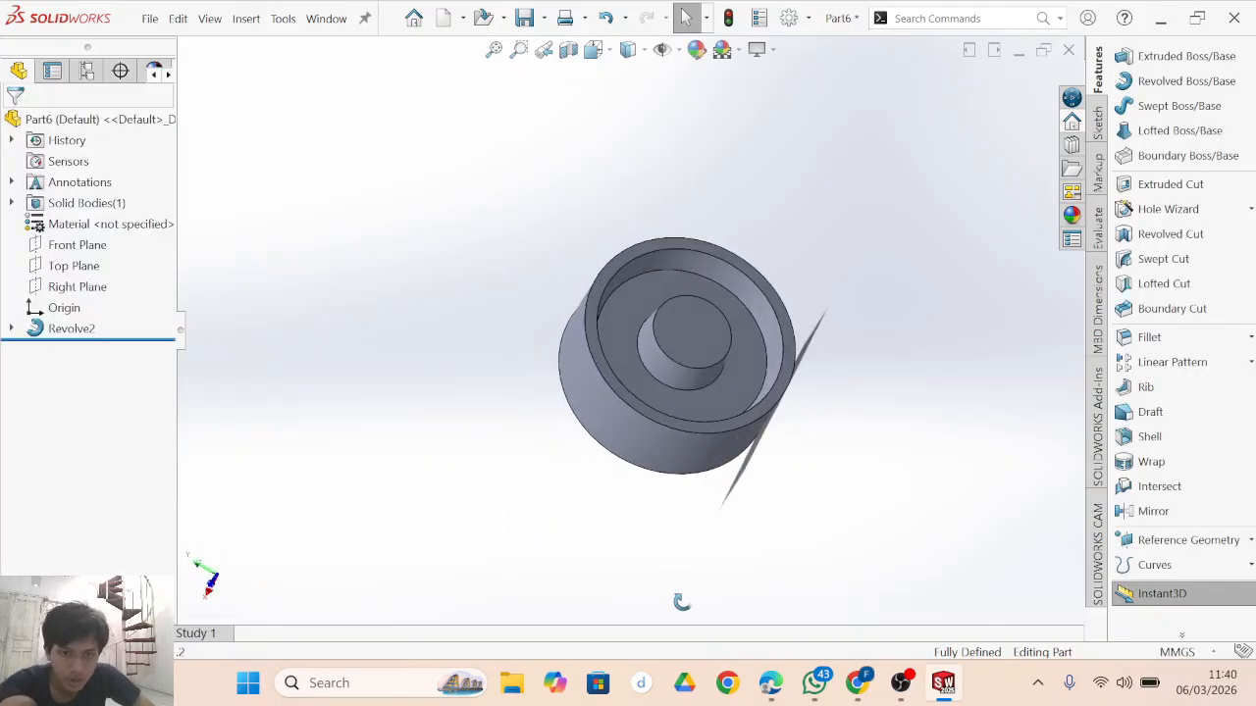
click(748, 393)
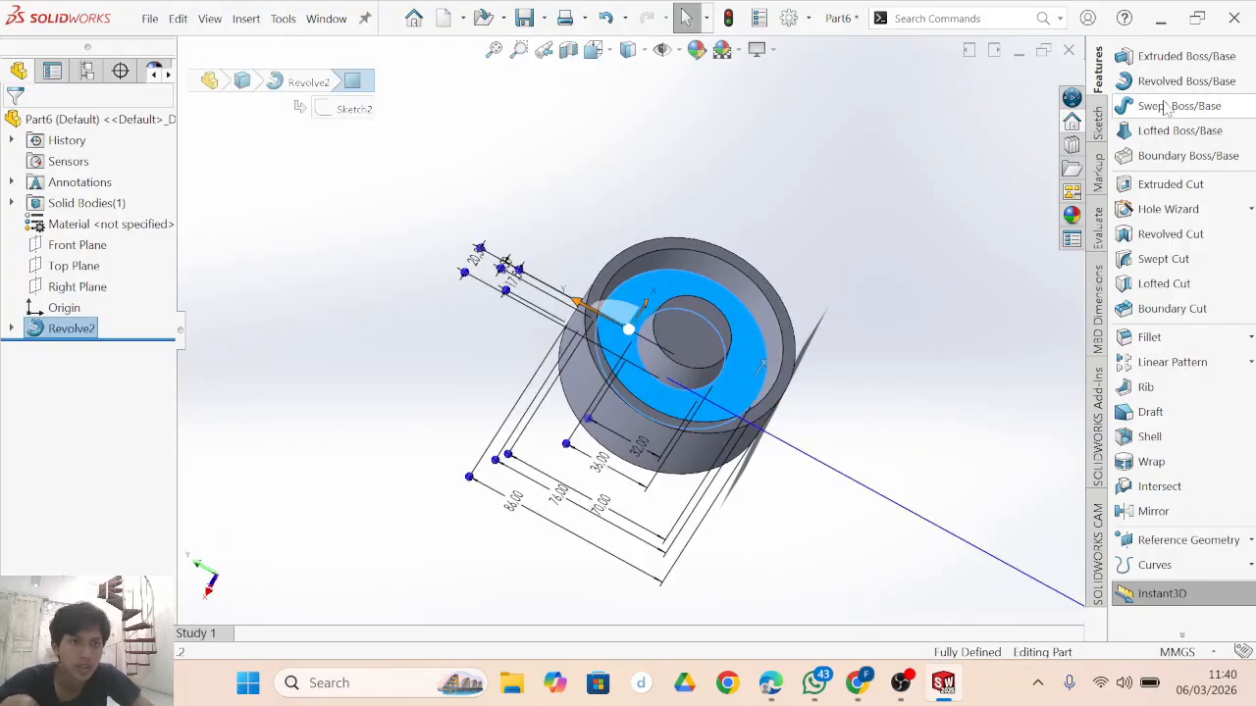
click(1100, 133)
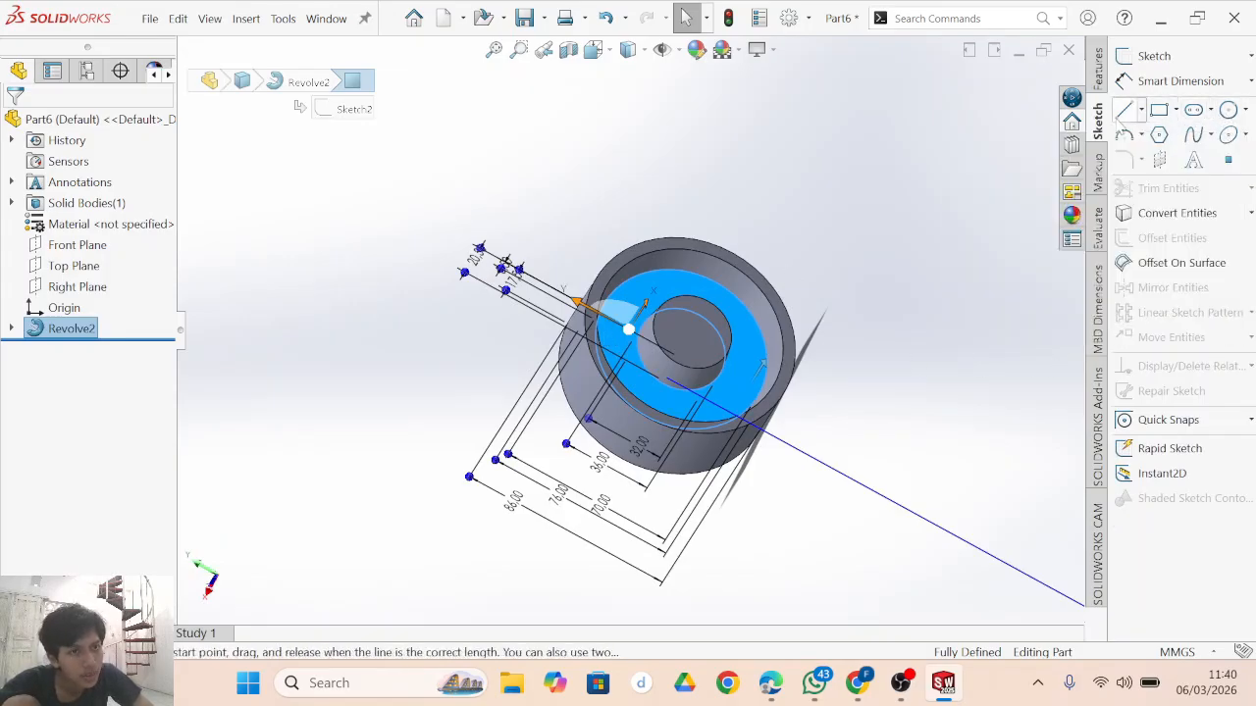
click(1126, 110)
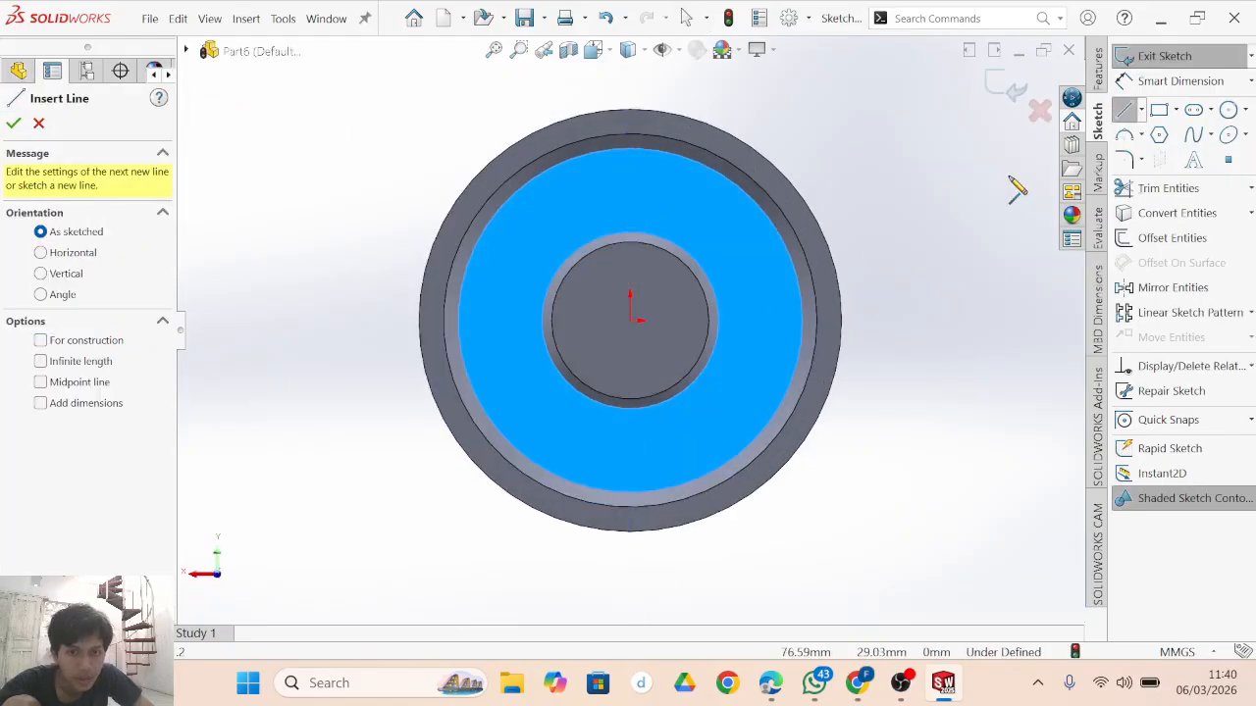
click(1141, 110)
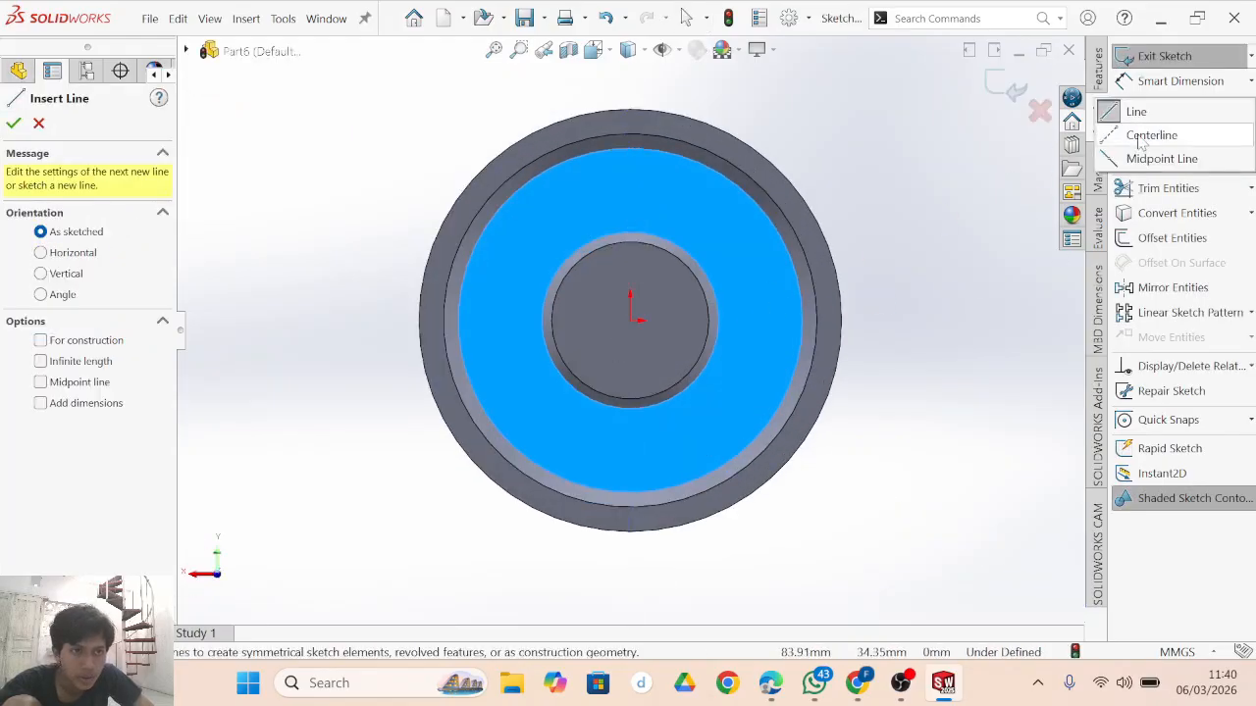
click(1150, 131)
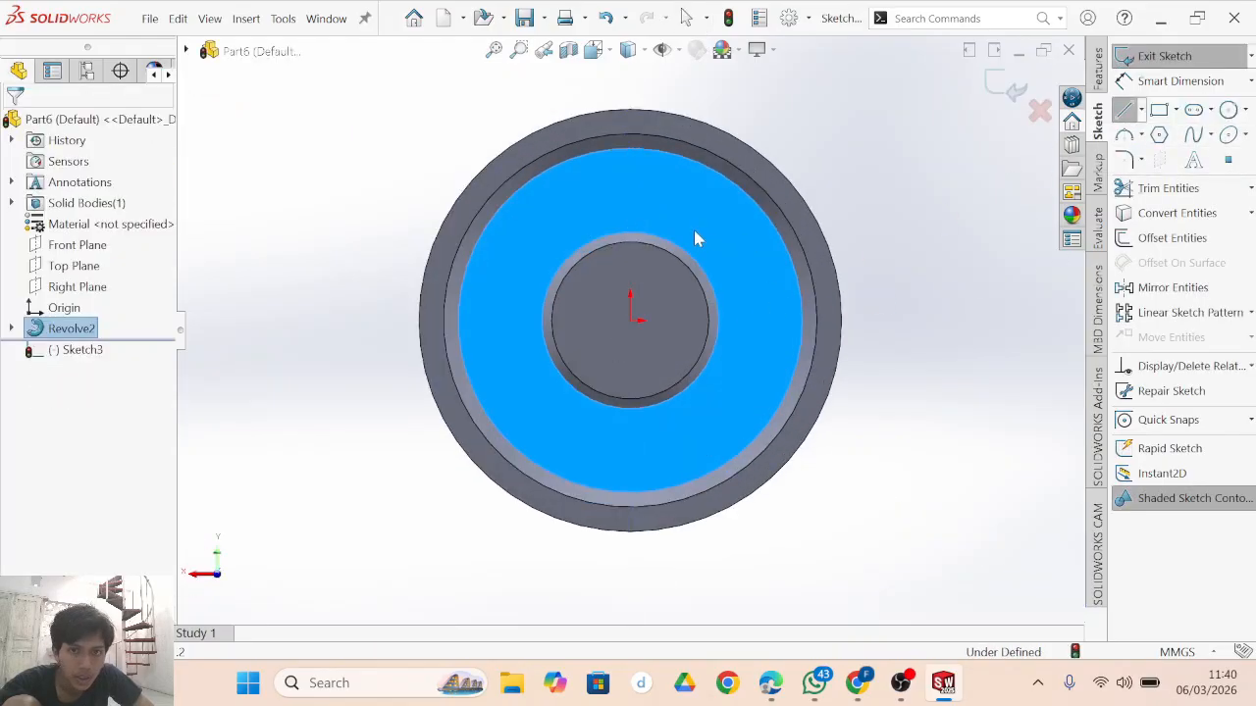
click(631, 150)
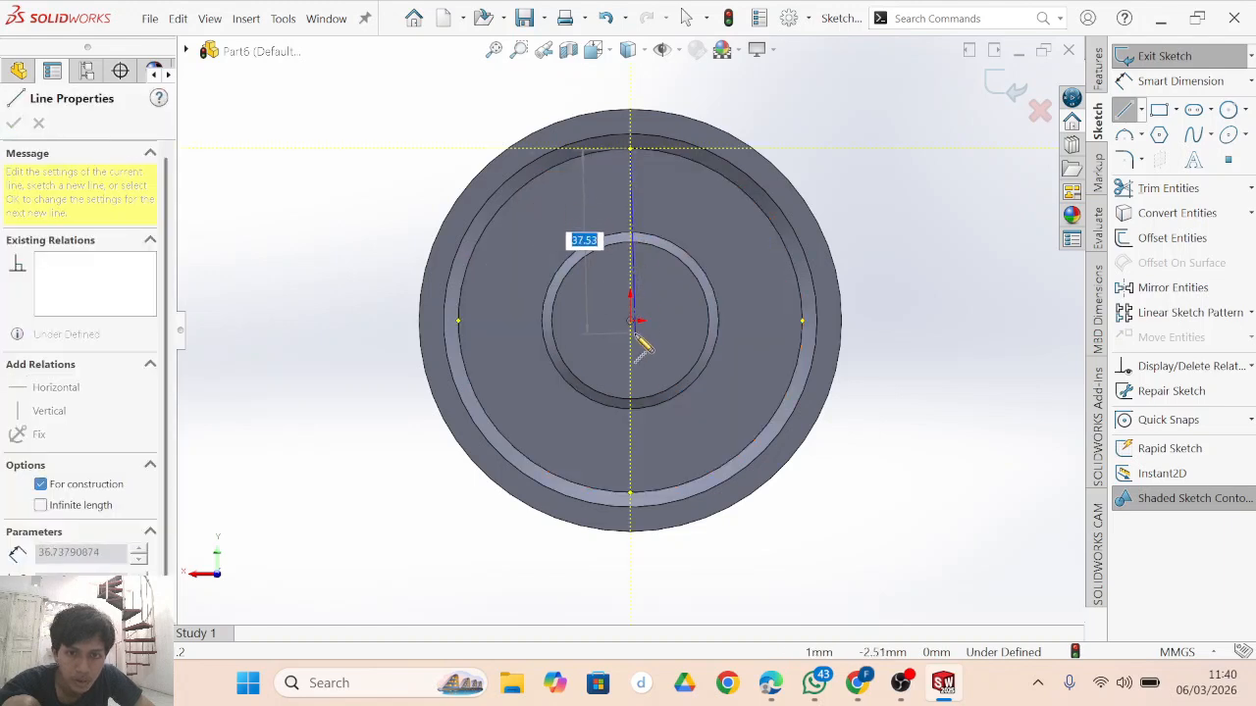
click(631, 494)
key(Escape)
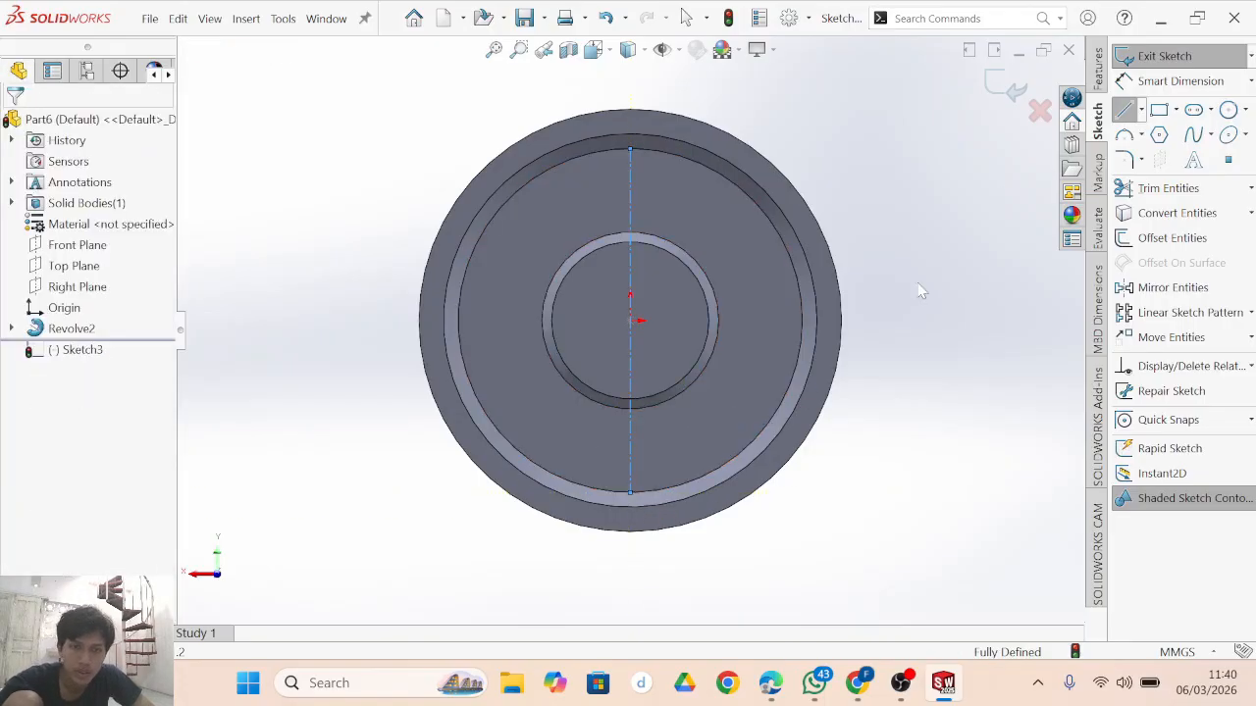
click(1229, 110)
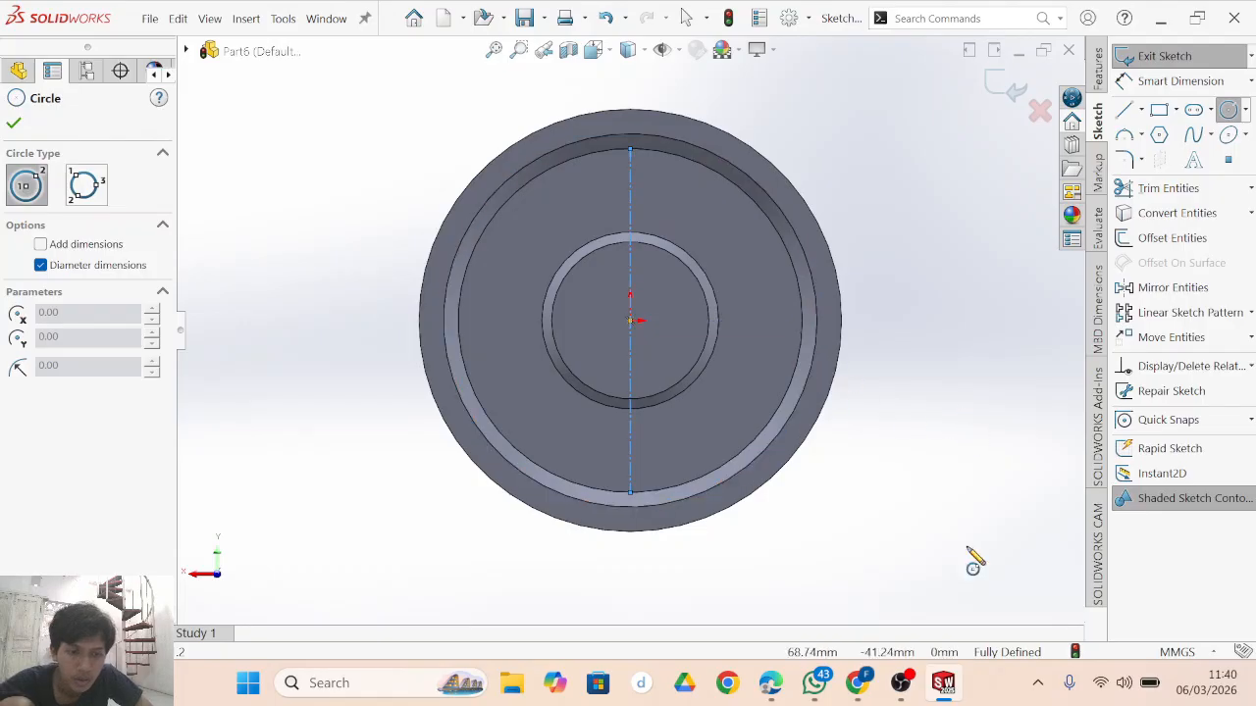
click(630, 319)
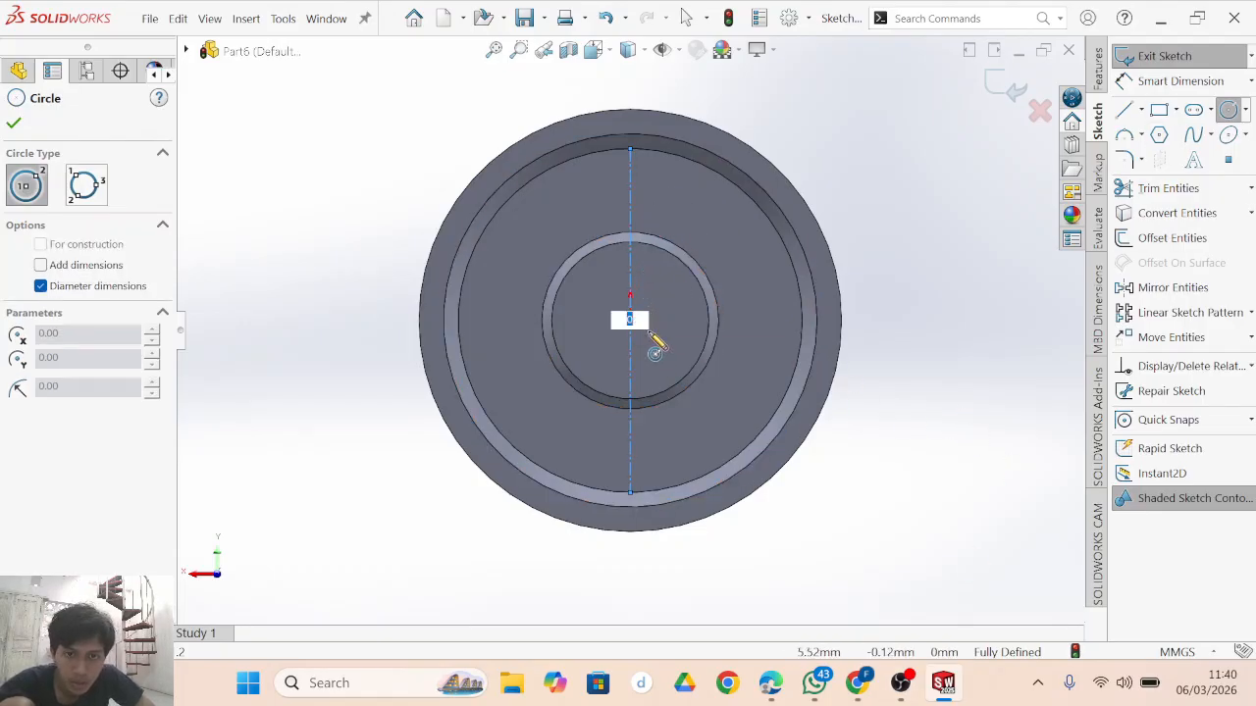
click(1050, 164)
key(Escape)
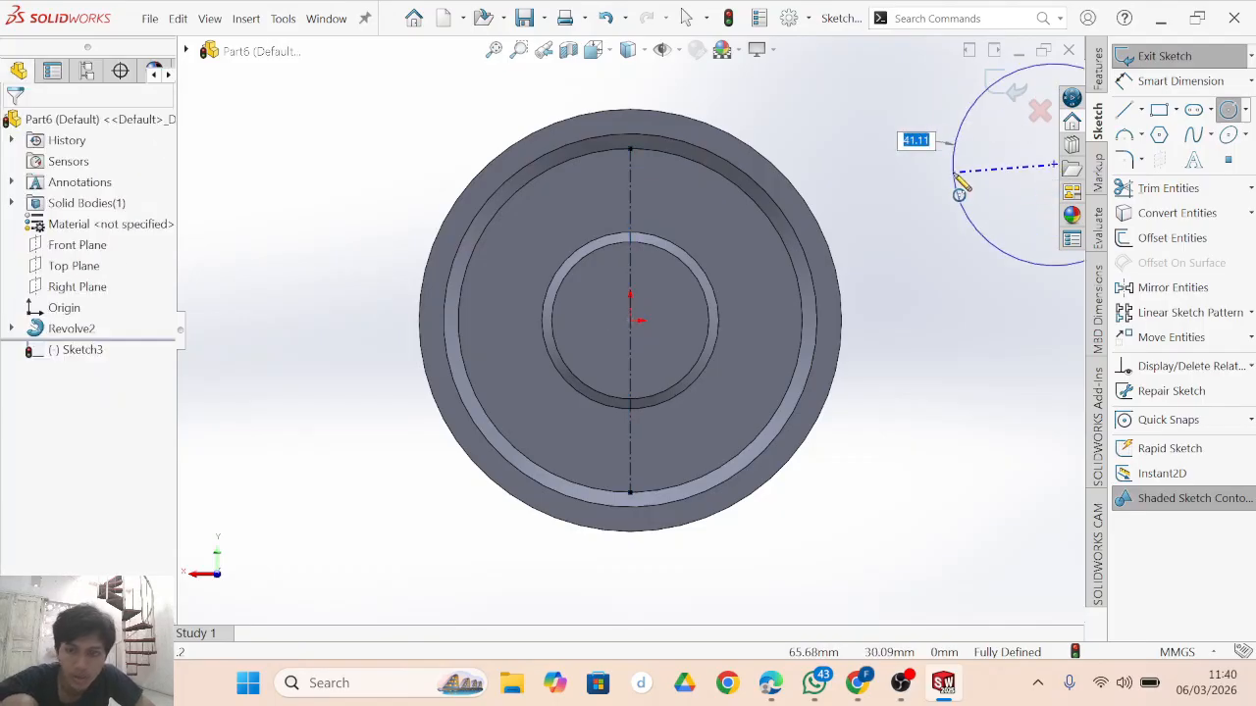
click(631, 321)
Sketch a circle about 53.3 mm in diameter on the web face, centred on the origin.
click(1228, 110)
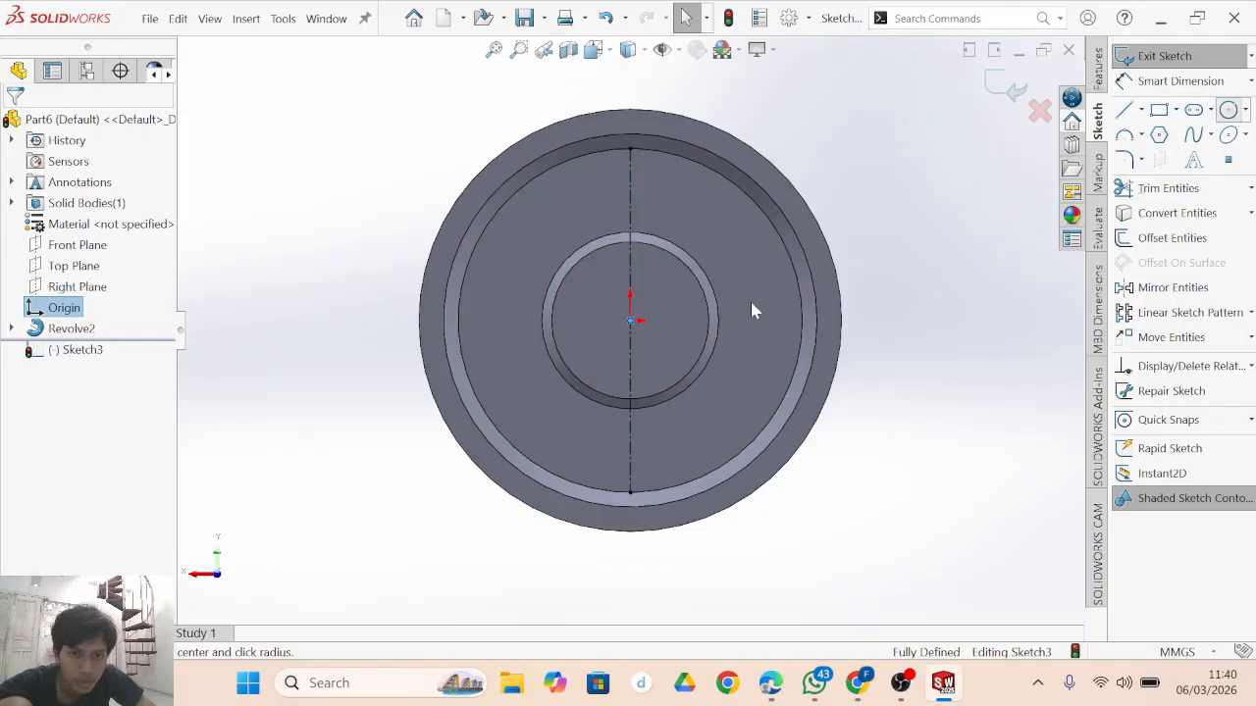
click(631, 320)
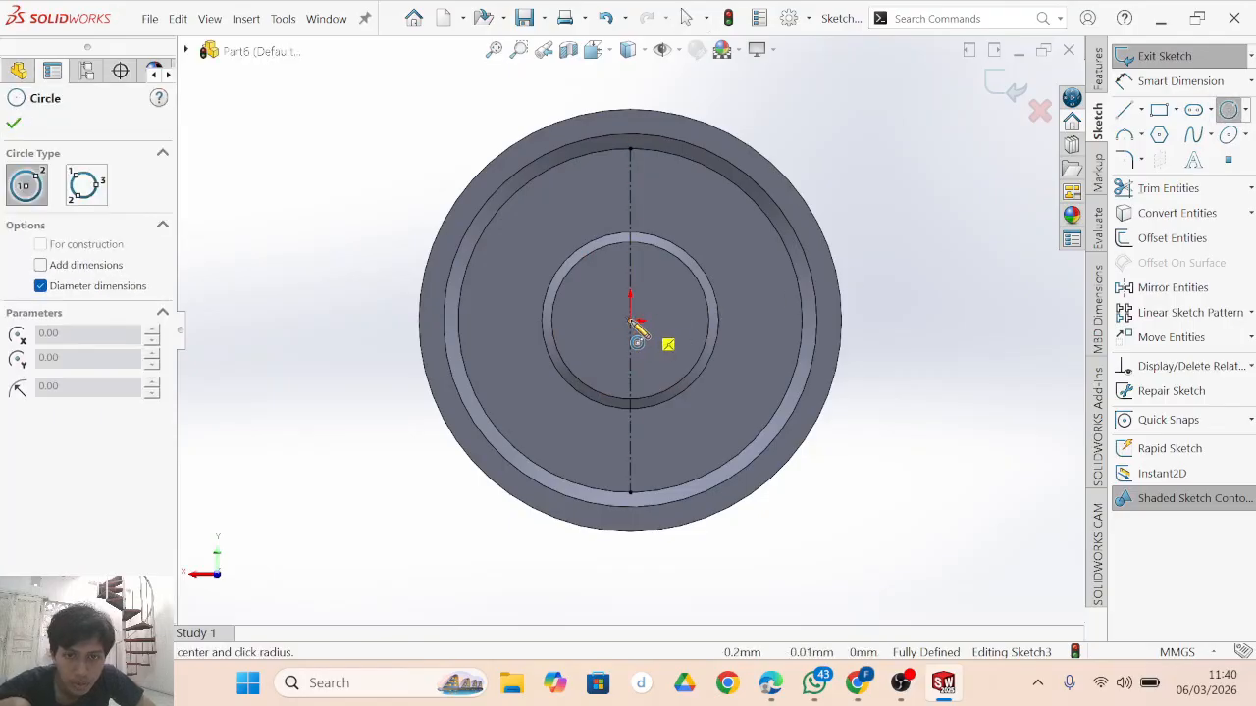
click(710, 217)
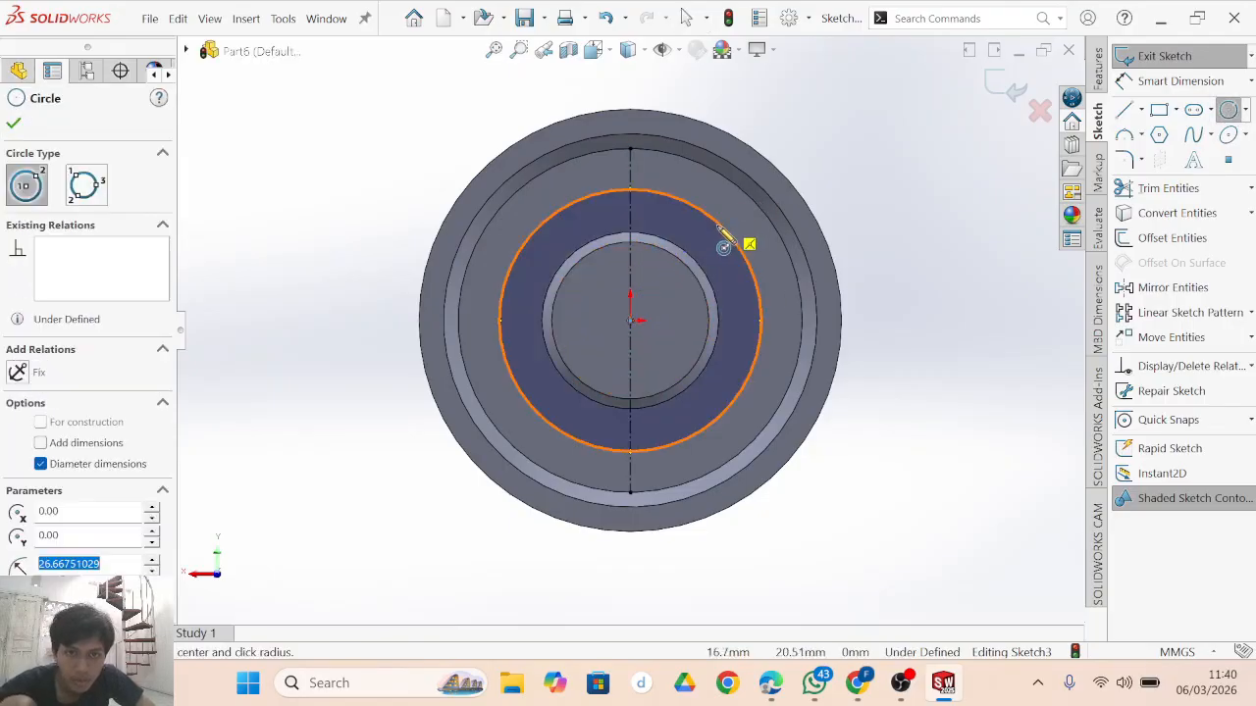
key(Escape)
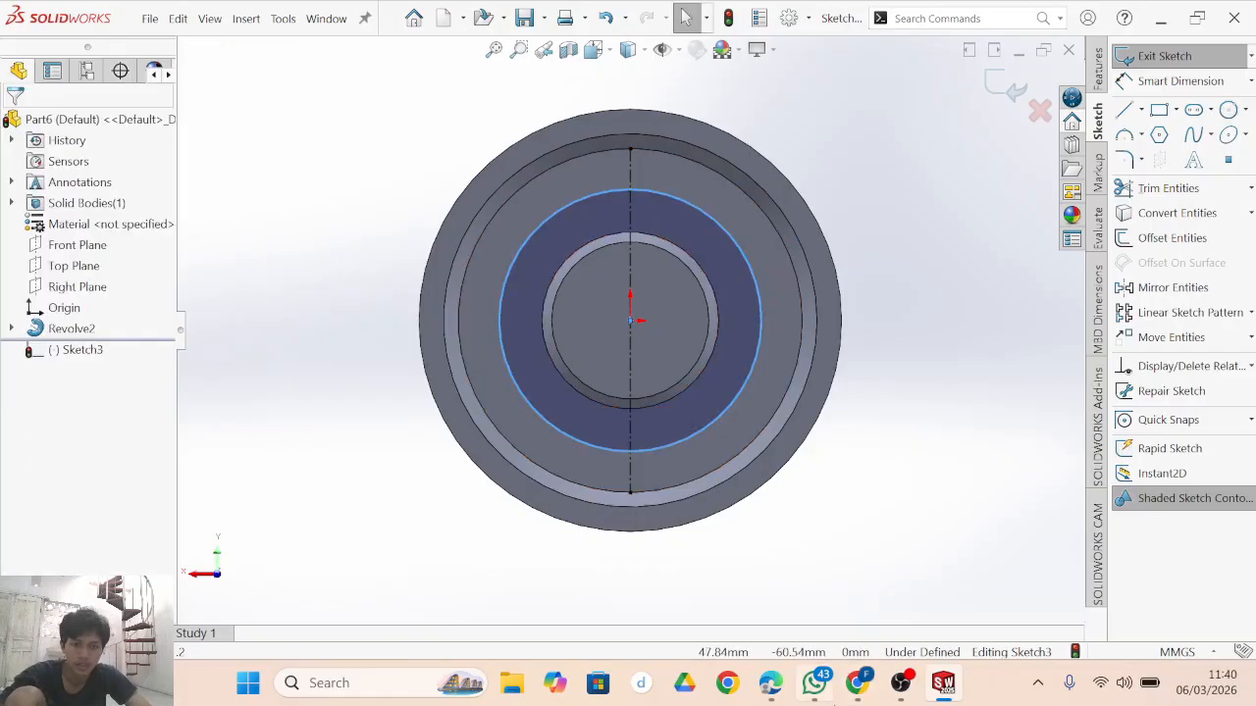
Check the wheel drawing in TUGAS 3_CAD&CAM.pdf in Edge, return to SOLIDWORKS and dimension the sketched circle to a diameter of 53 mm.
click(771, 683)
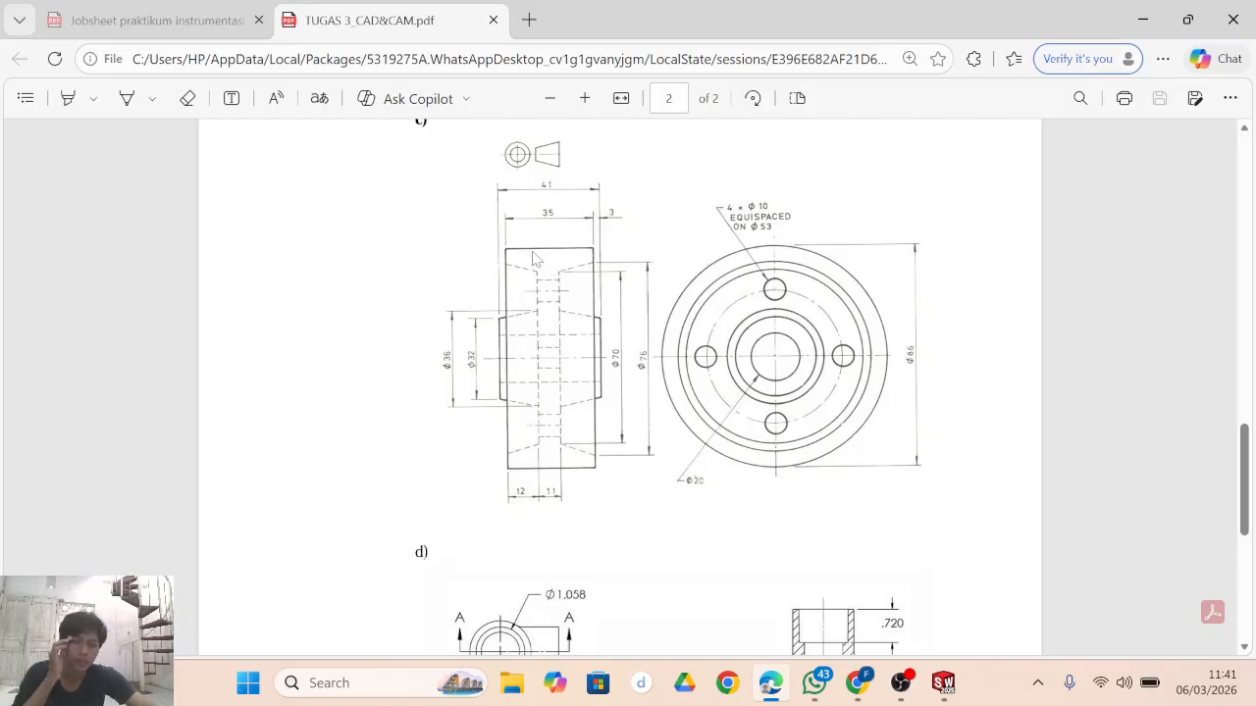
mouse_move(926, 698)
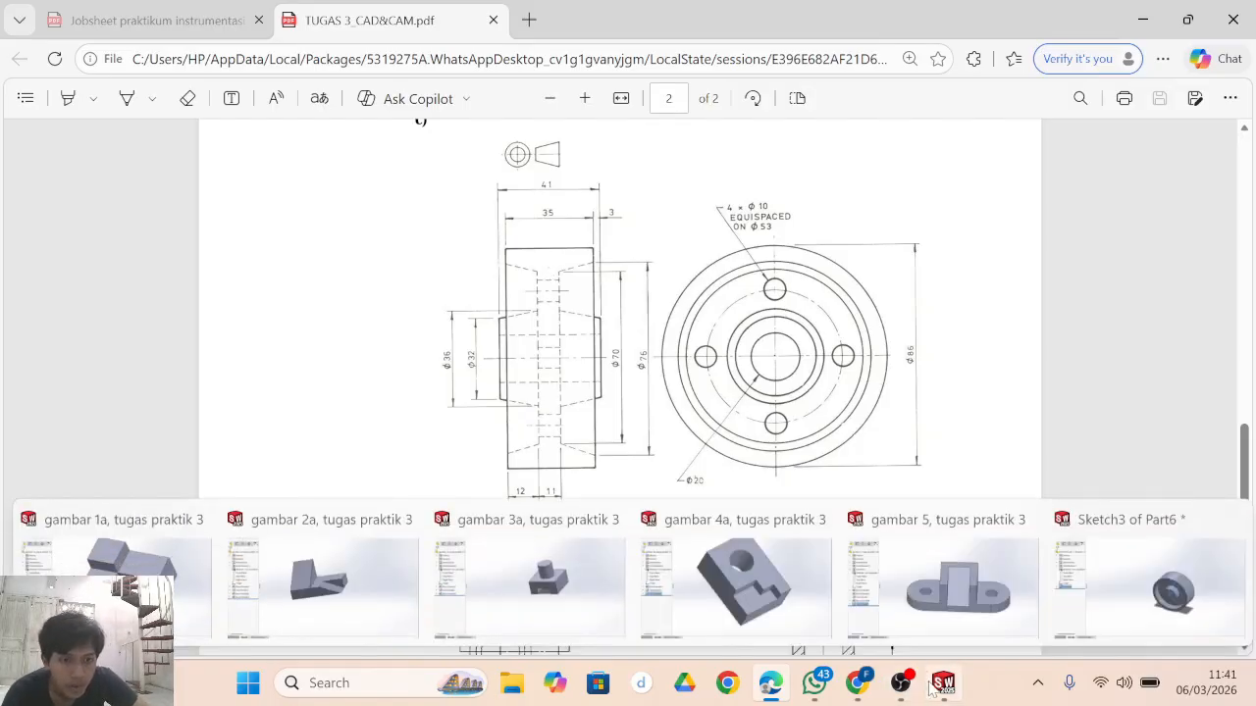
click(937, 687)
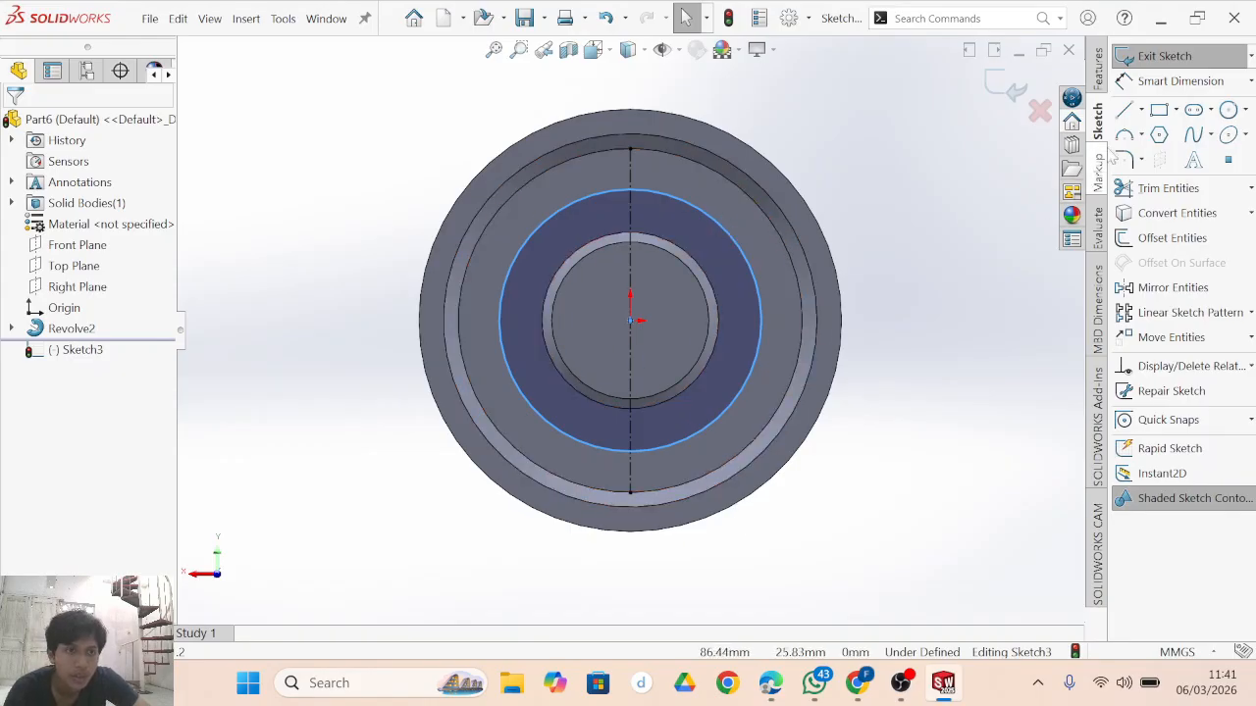
click(1148, 87)
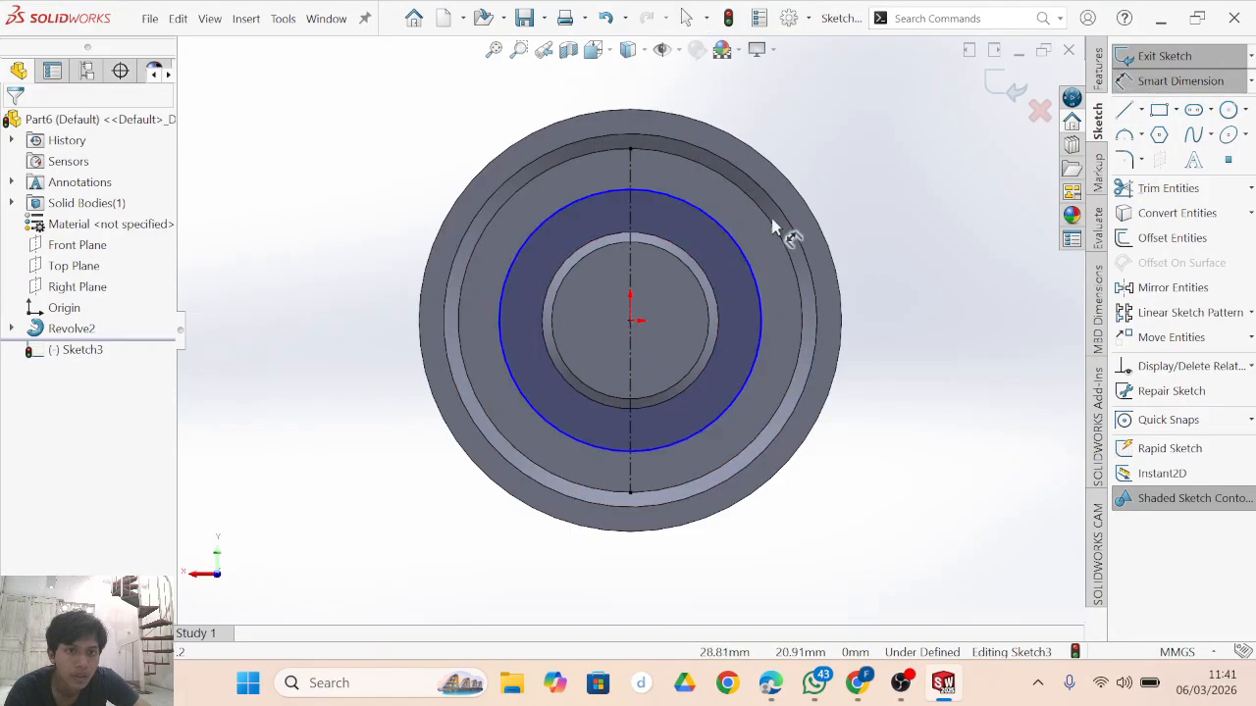
click(752, 285)
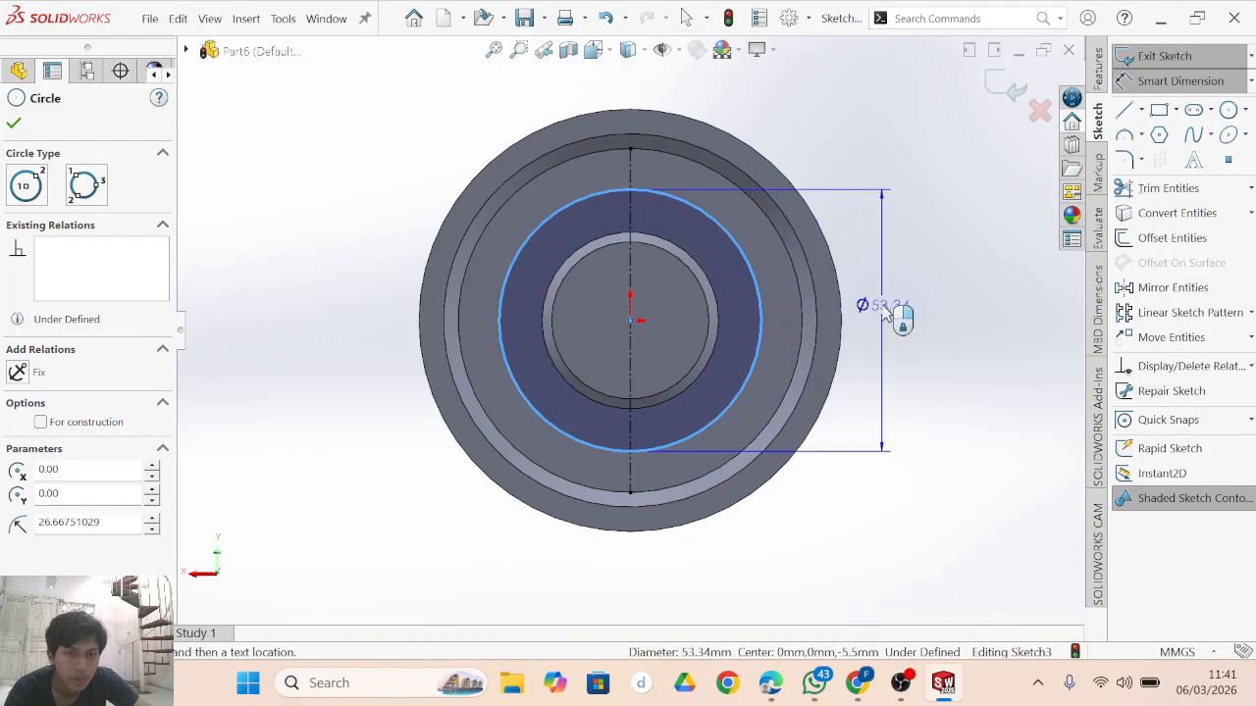
click(905, 312)
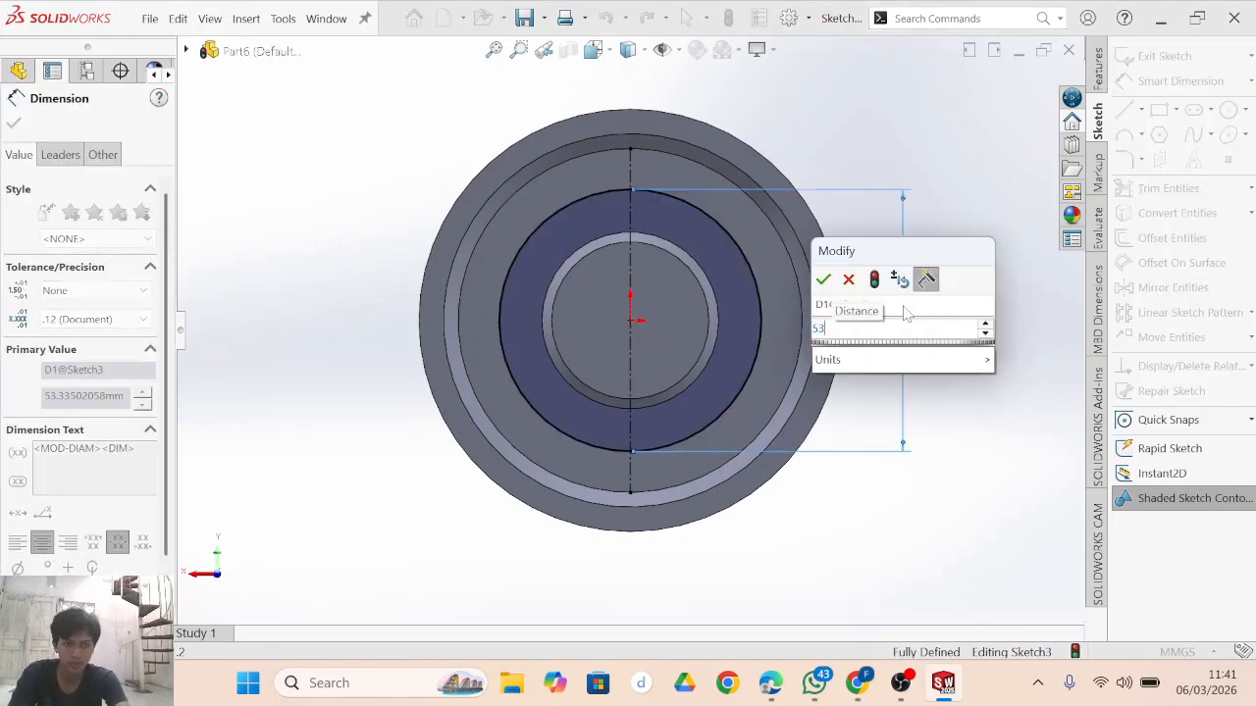
key(Return)
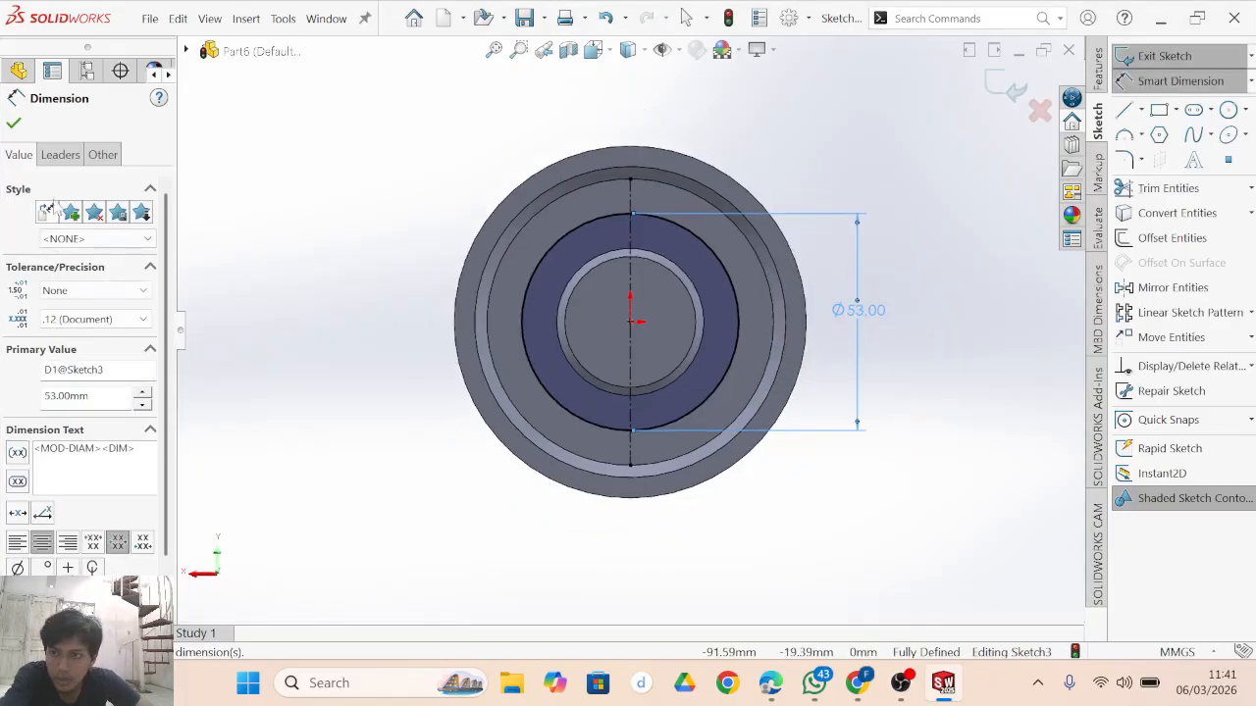
Convert the 53 mm circle on the web face to construction geometry.
click(734, 313)
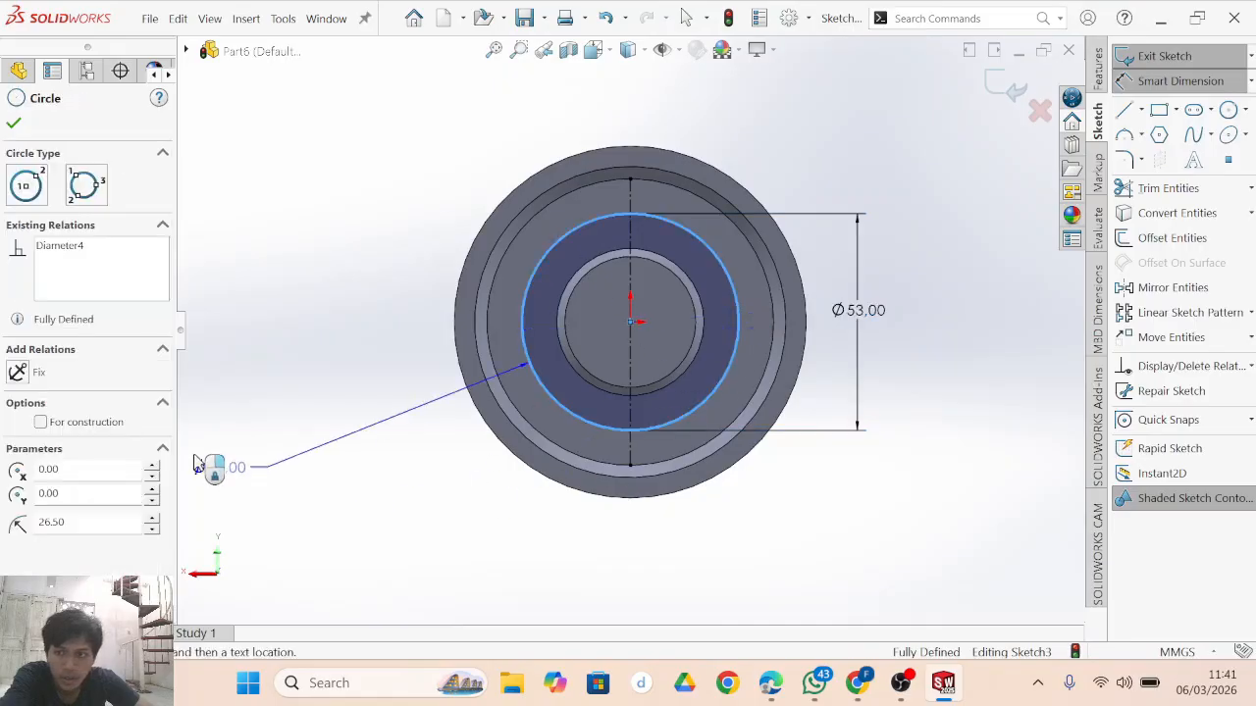
click(40, 423)
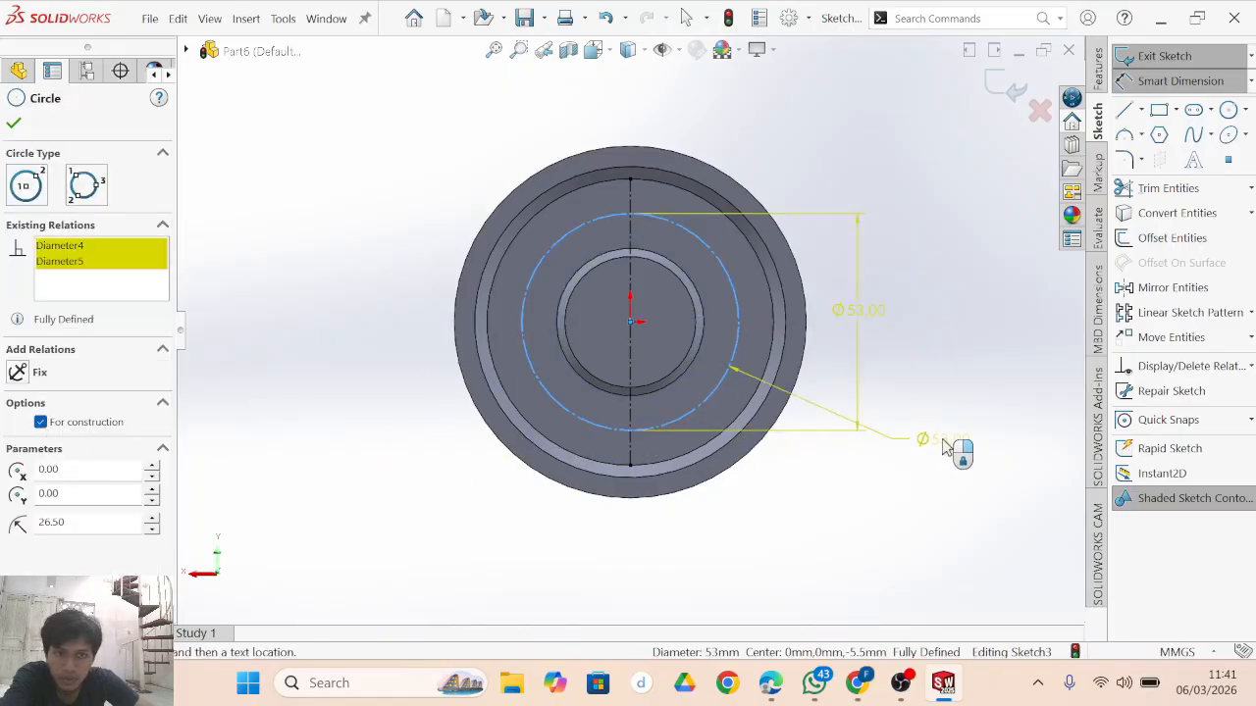
key(Escape)
Delete the diameter dimension of the construction circle.
click(859, 385)
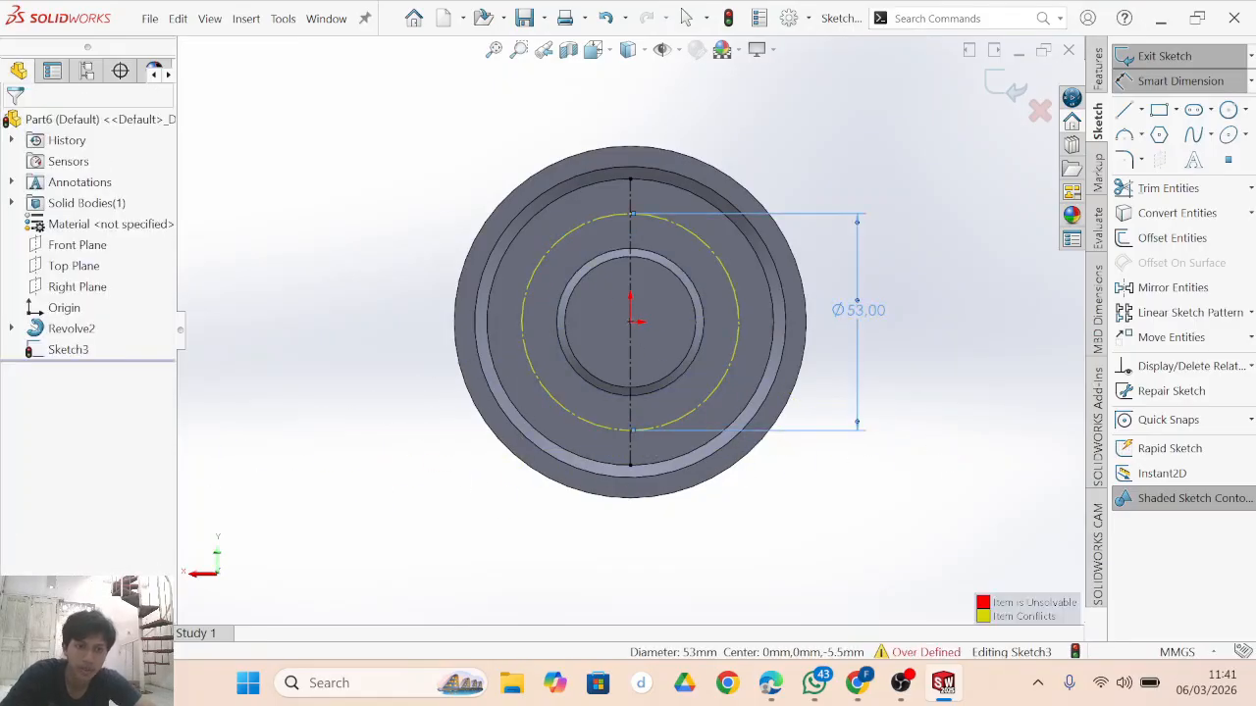
key(Delete)
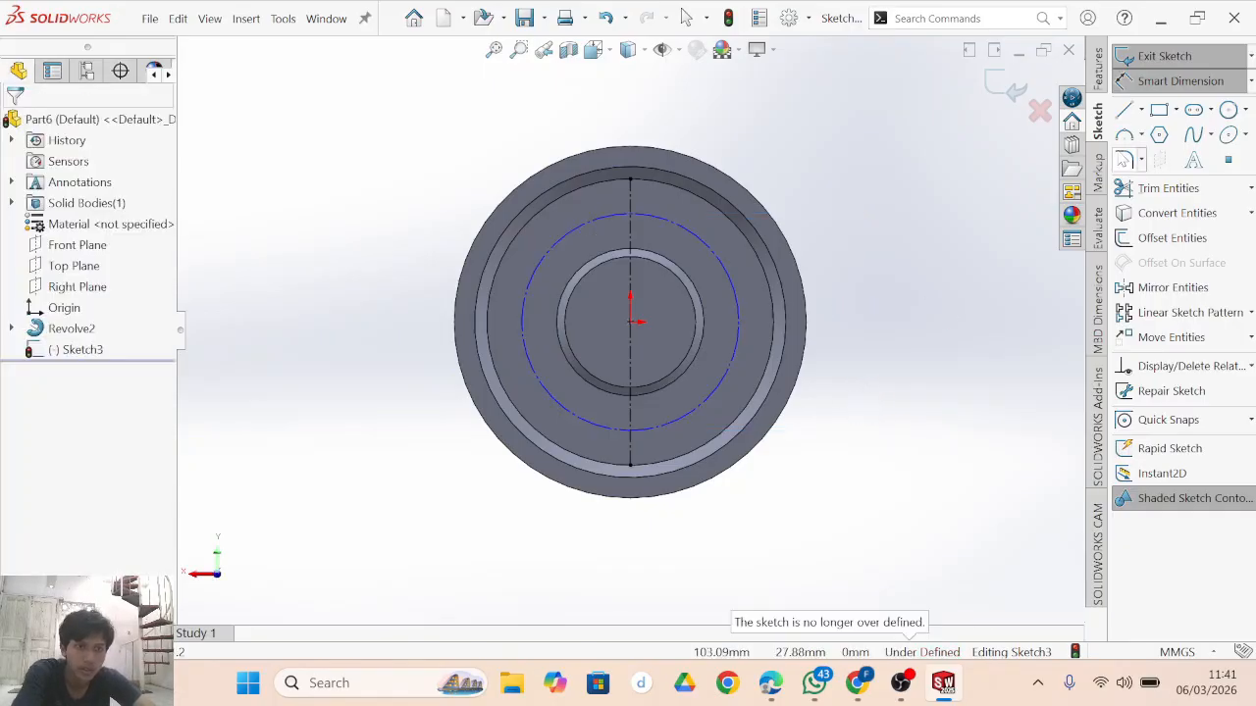
key(Escape)
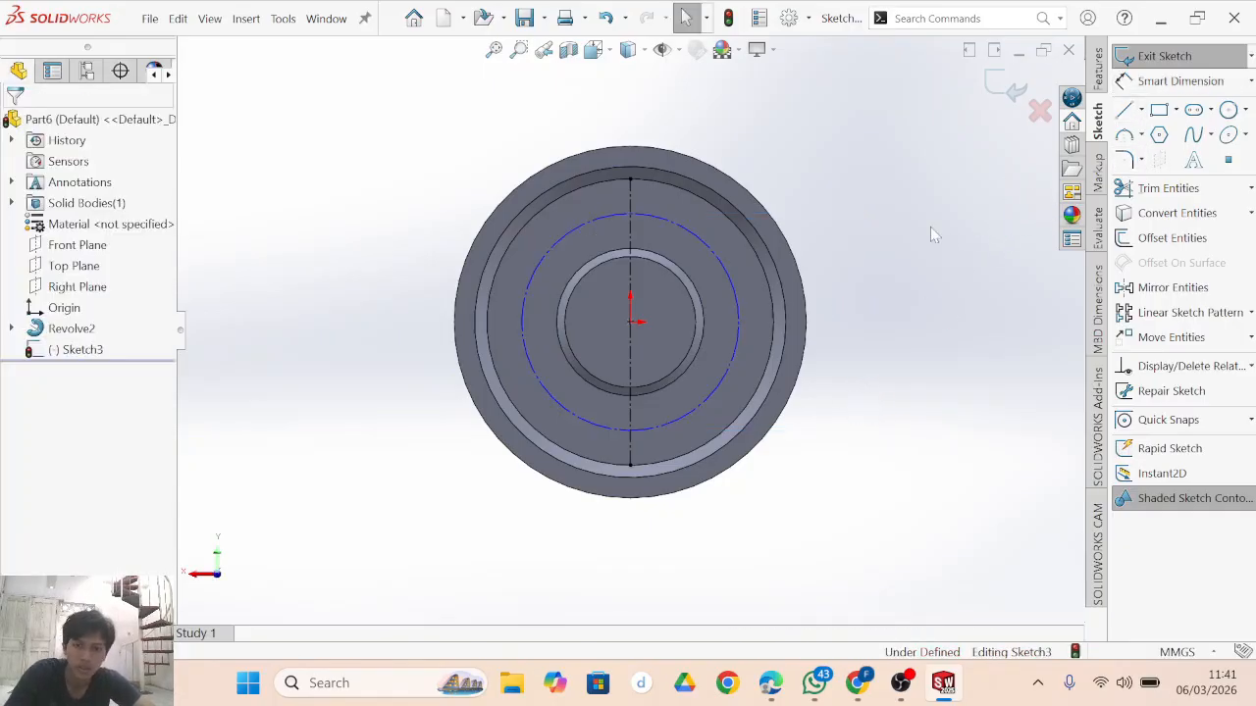
Dimension the construction circle on the web face to a diameter of 53 mm.
click(1158, 81)
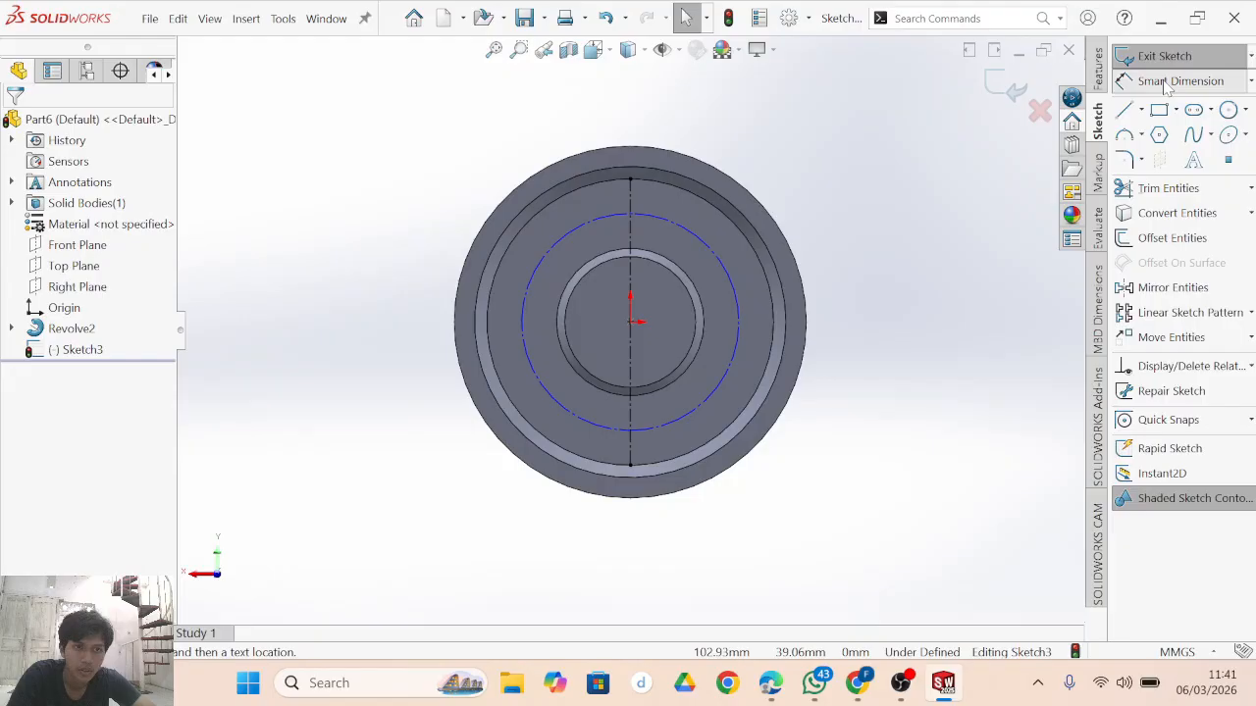
click(738, 318)
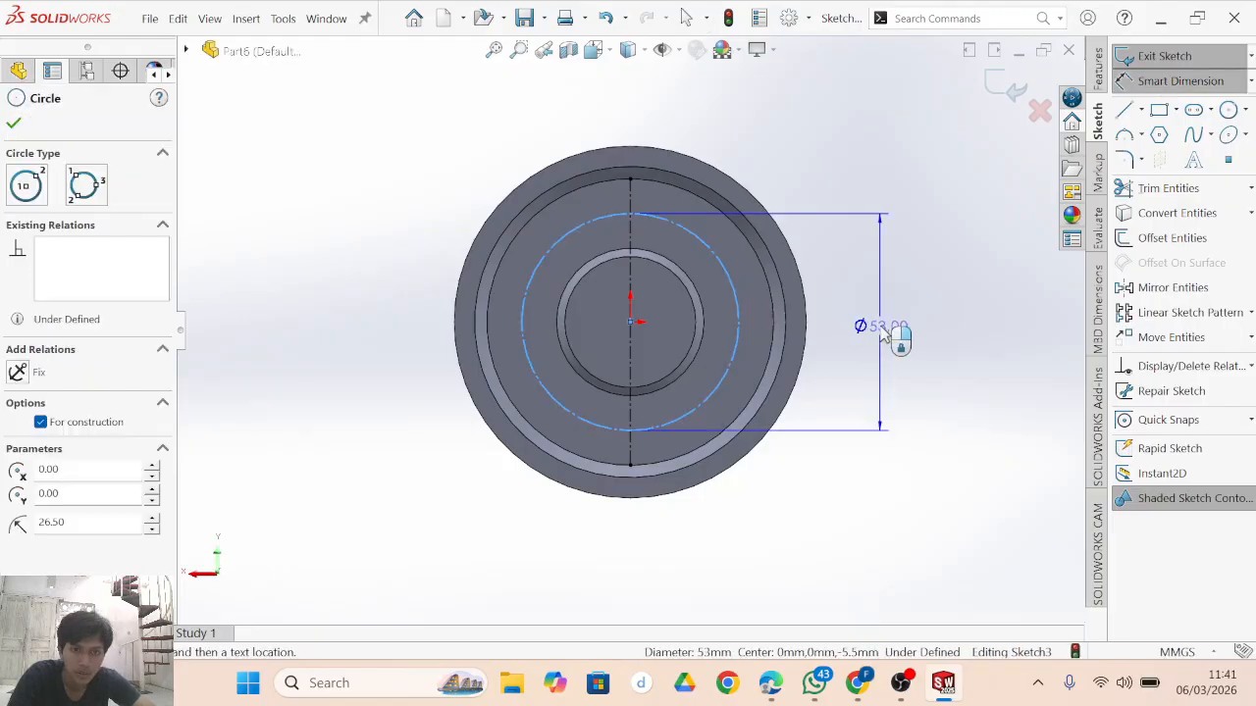
click(888, 333)
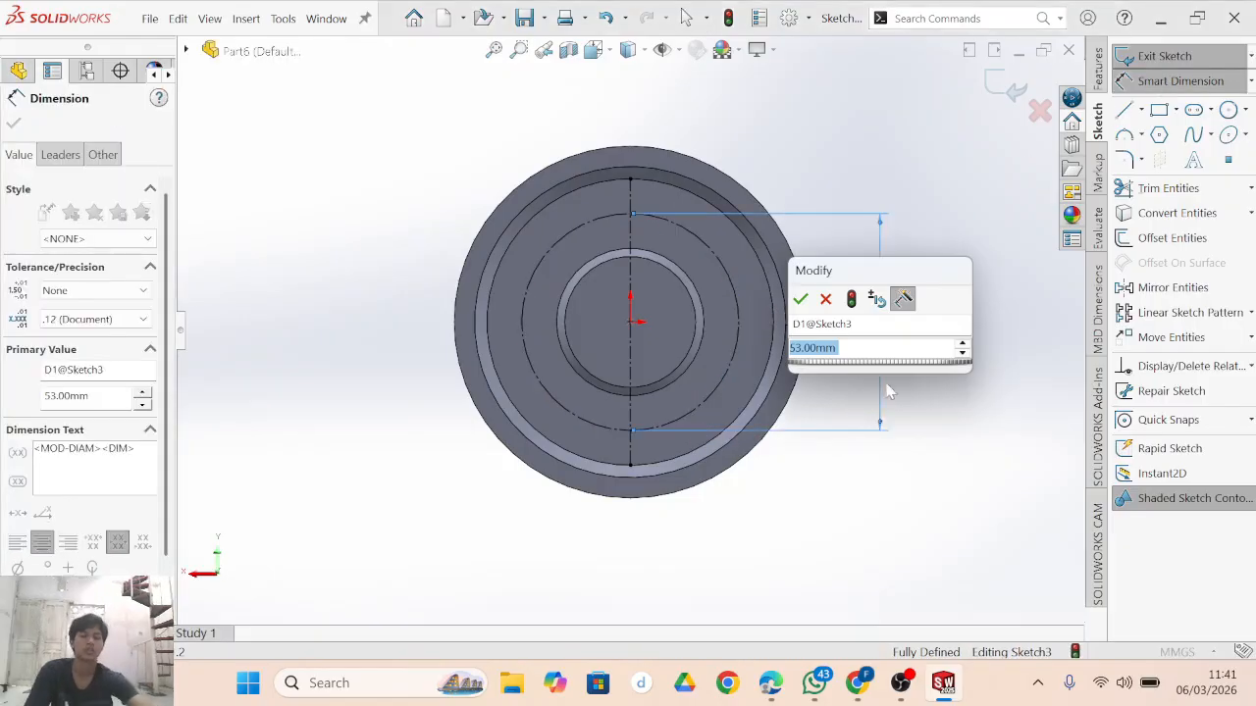
click(800, 299)
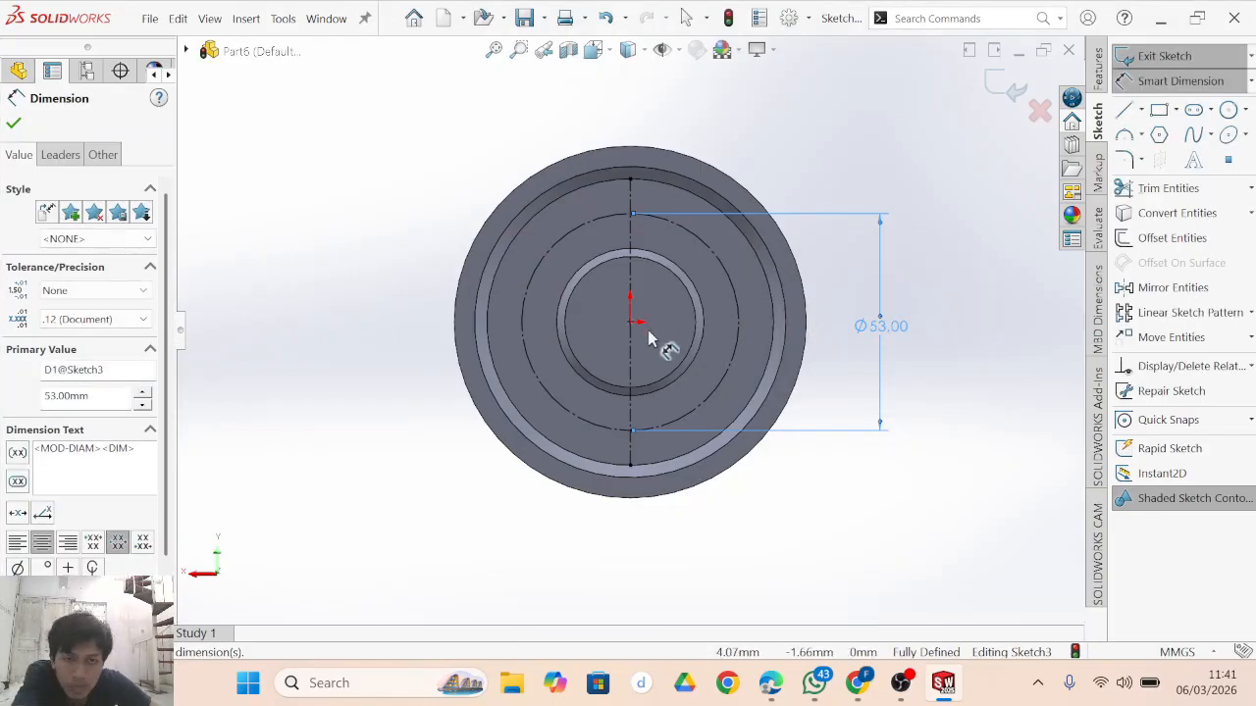
click(954, 261)
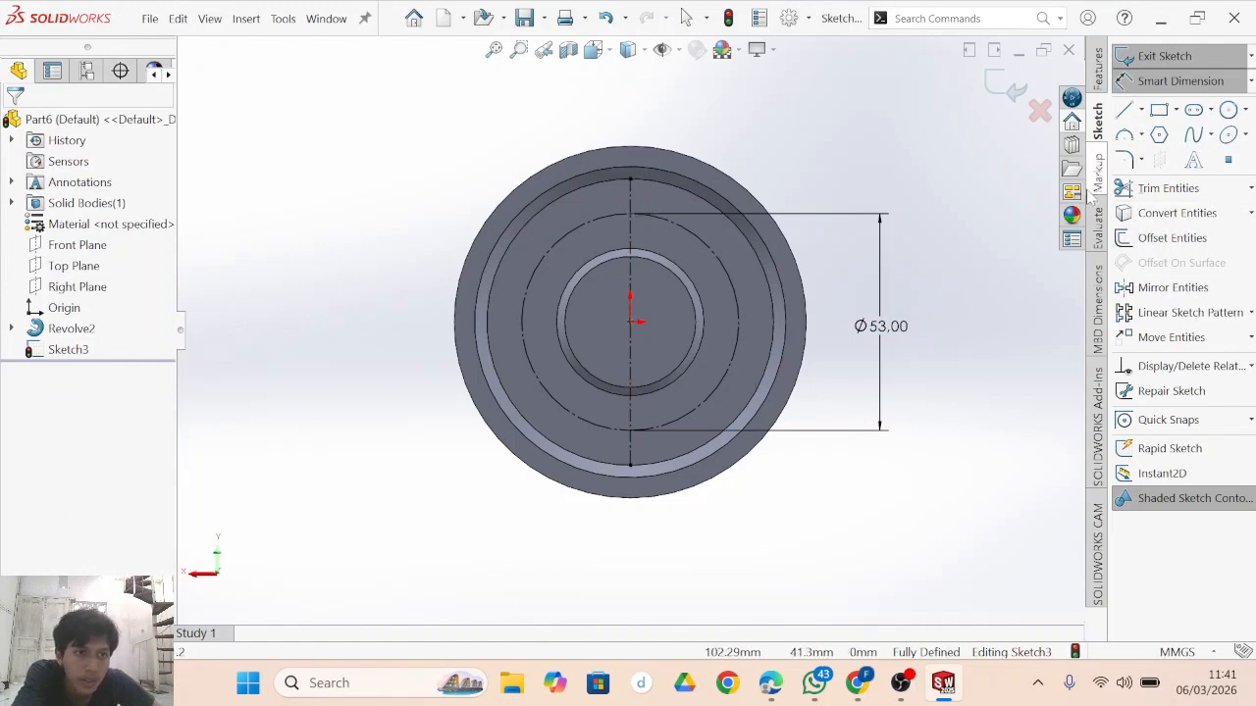
click(1097, 223)
click(1148, 135)
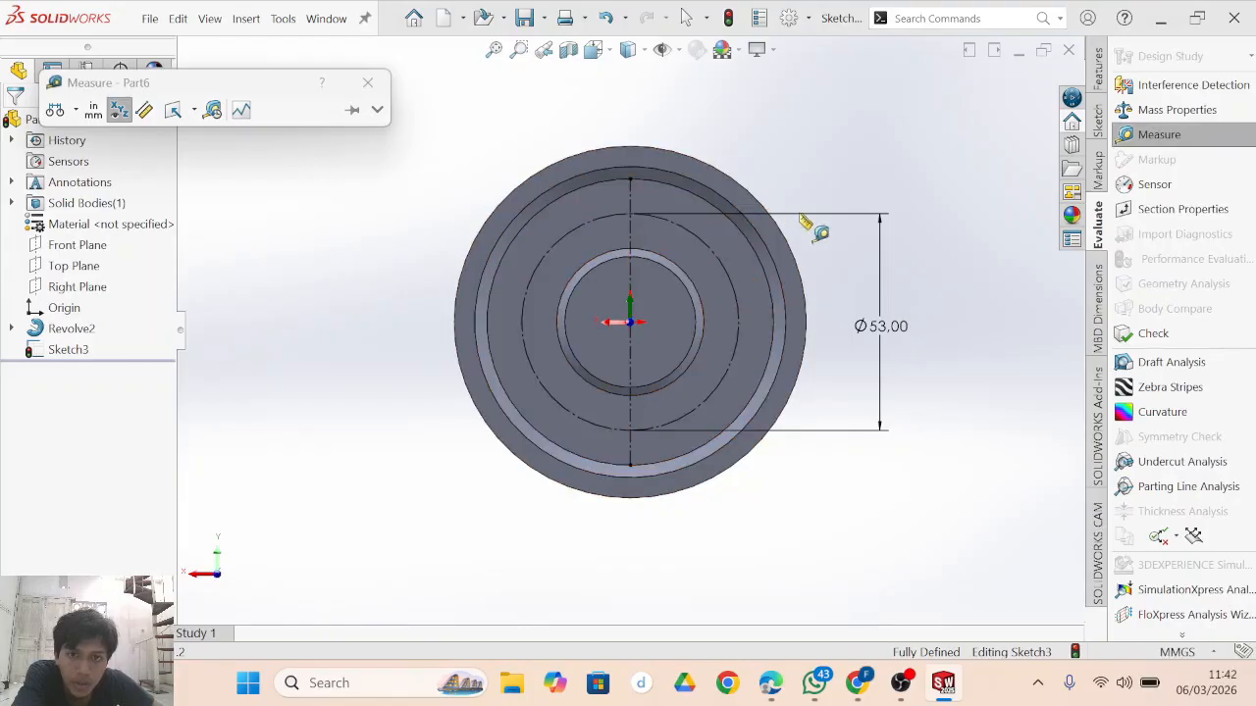
key(Escape)
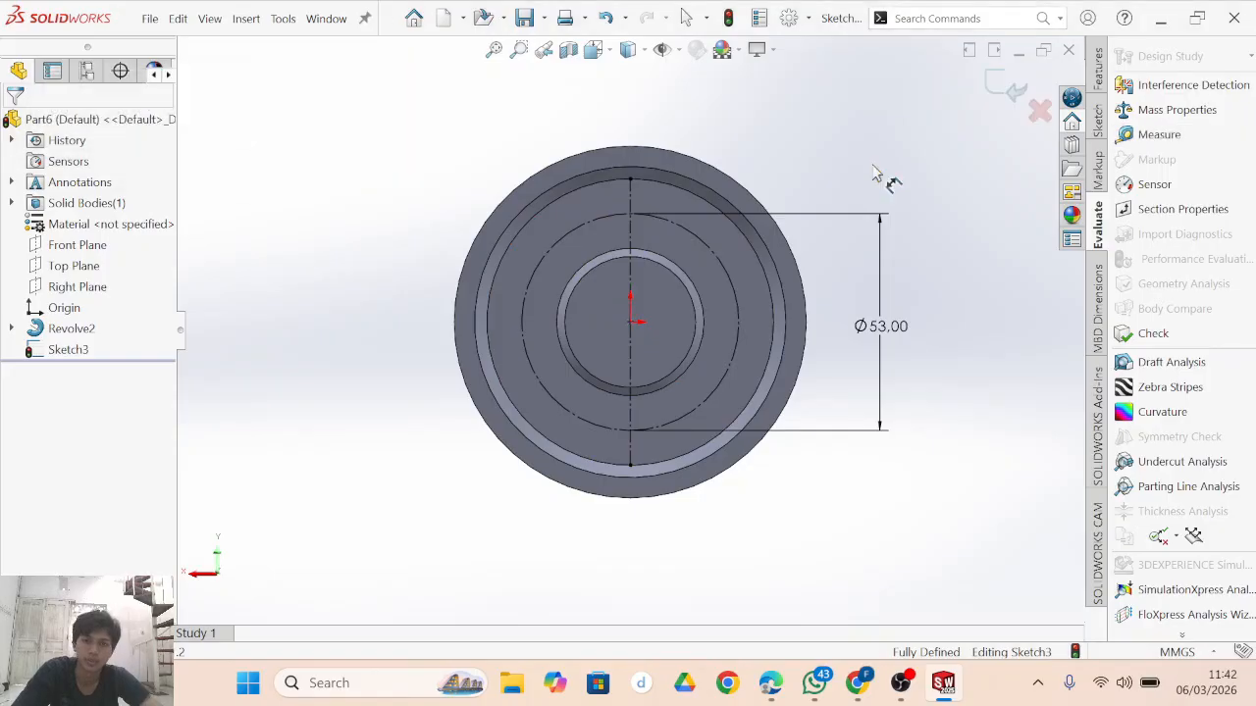
click(1097, 78)
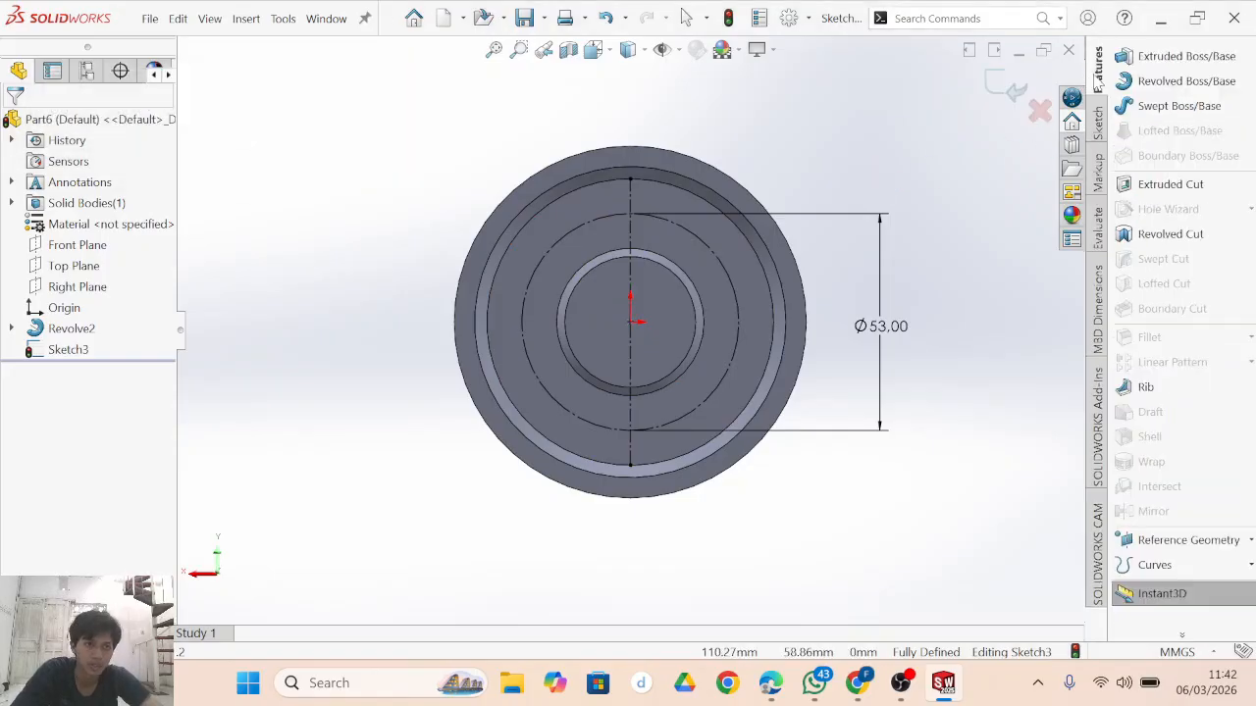
click(1098, 119)
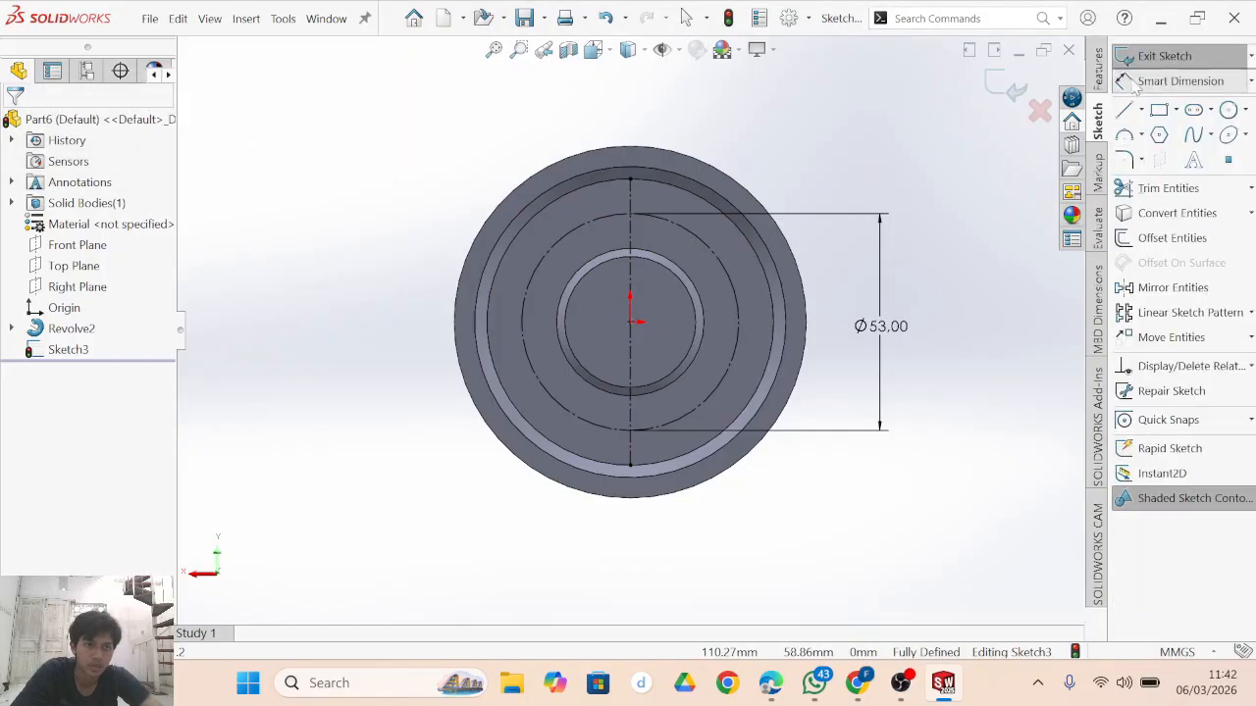
click(1132, 82)
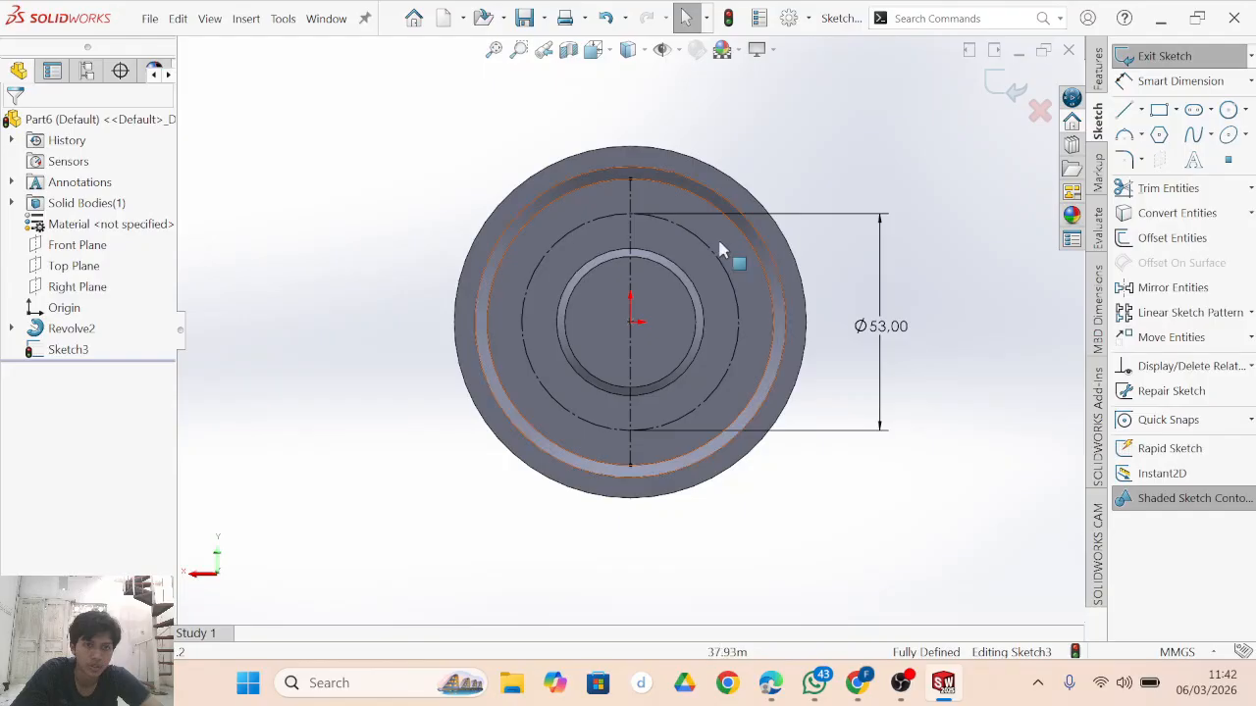
Sketch a circle about 13 mm in diameter, centred where the pitch circle crosses the vertical centreline above the origin.
click(631, 181)
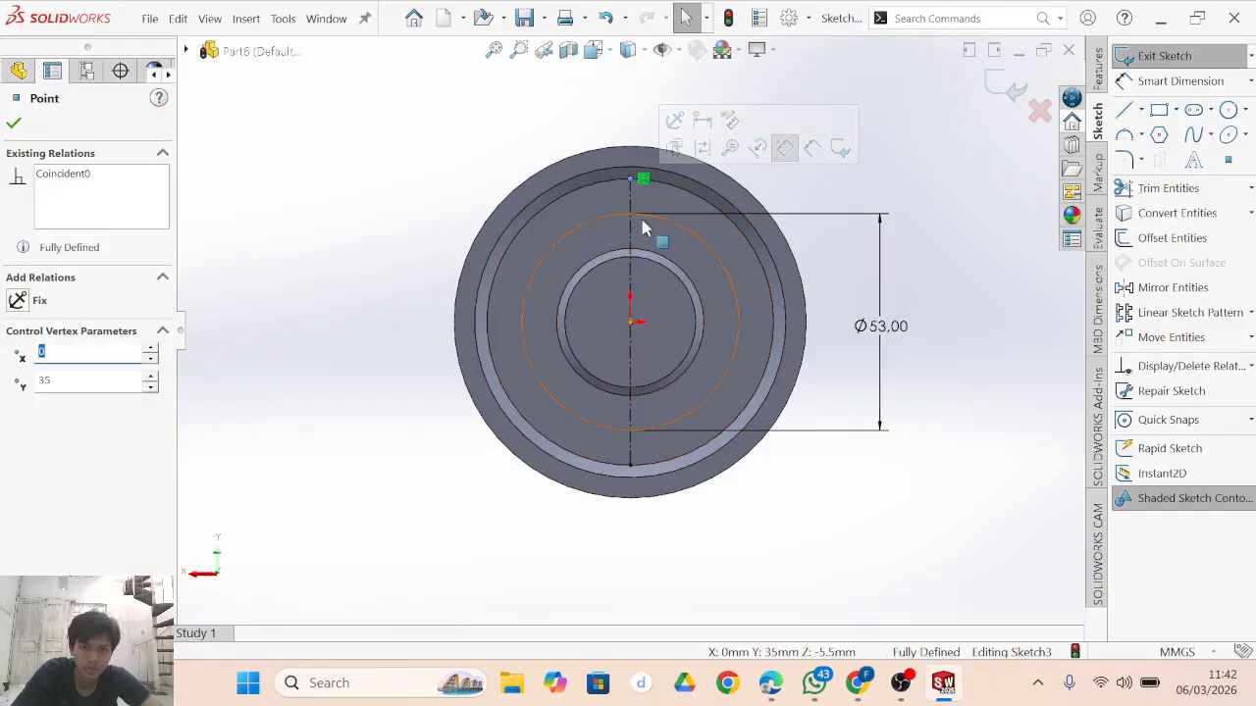
scroll(680, 268, up, 4)
scroll(669, 264, down, 4)
scroll(555, 370, down, 3)
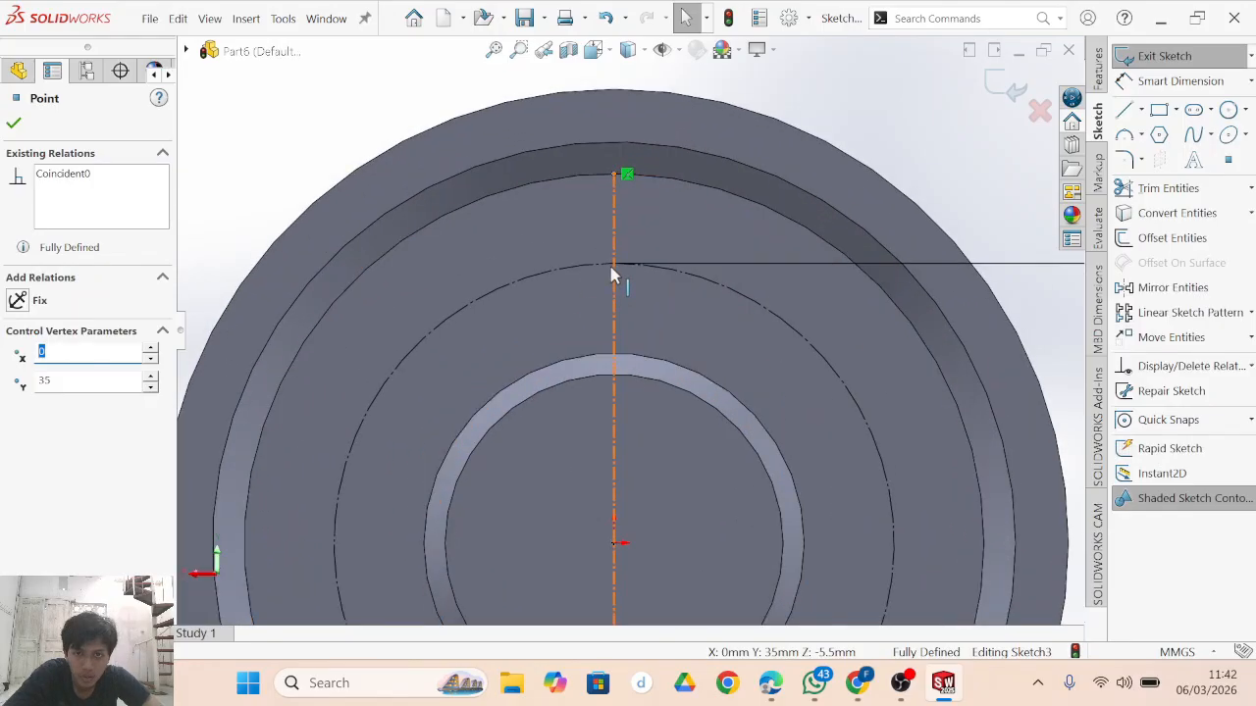
key(Escape)
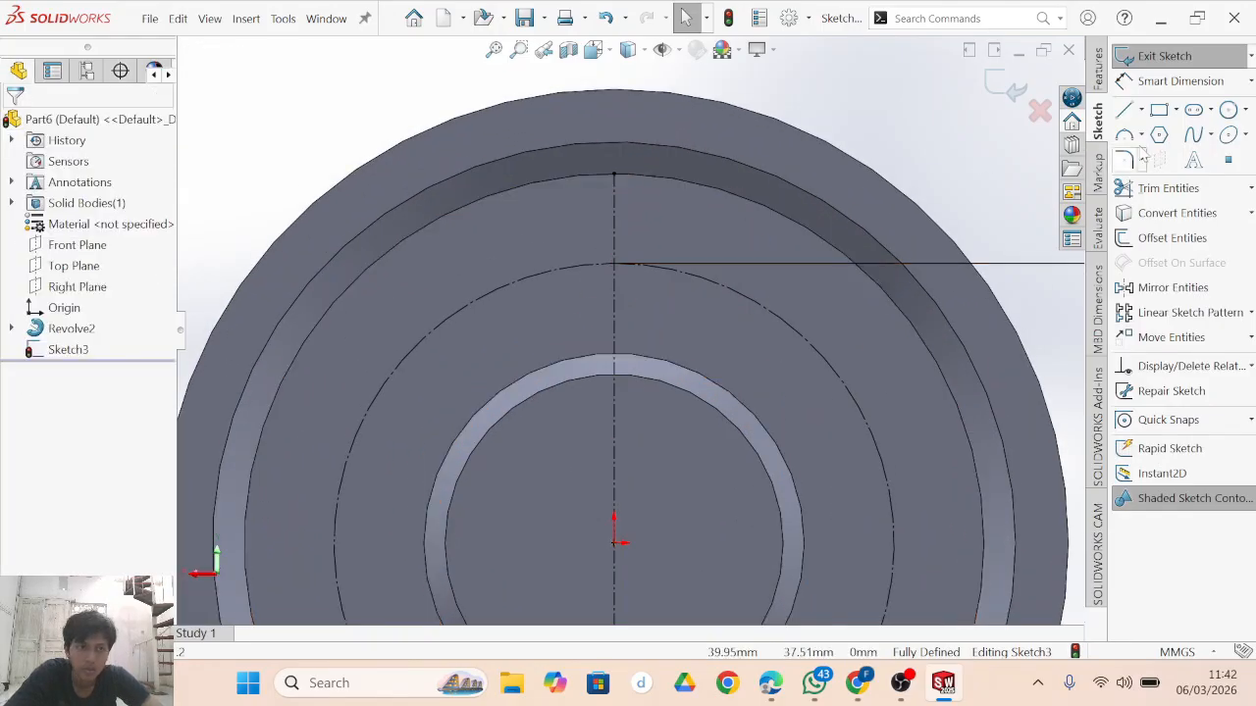
click(1228, 109)
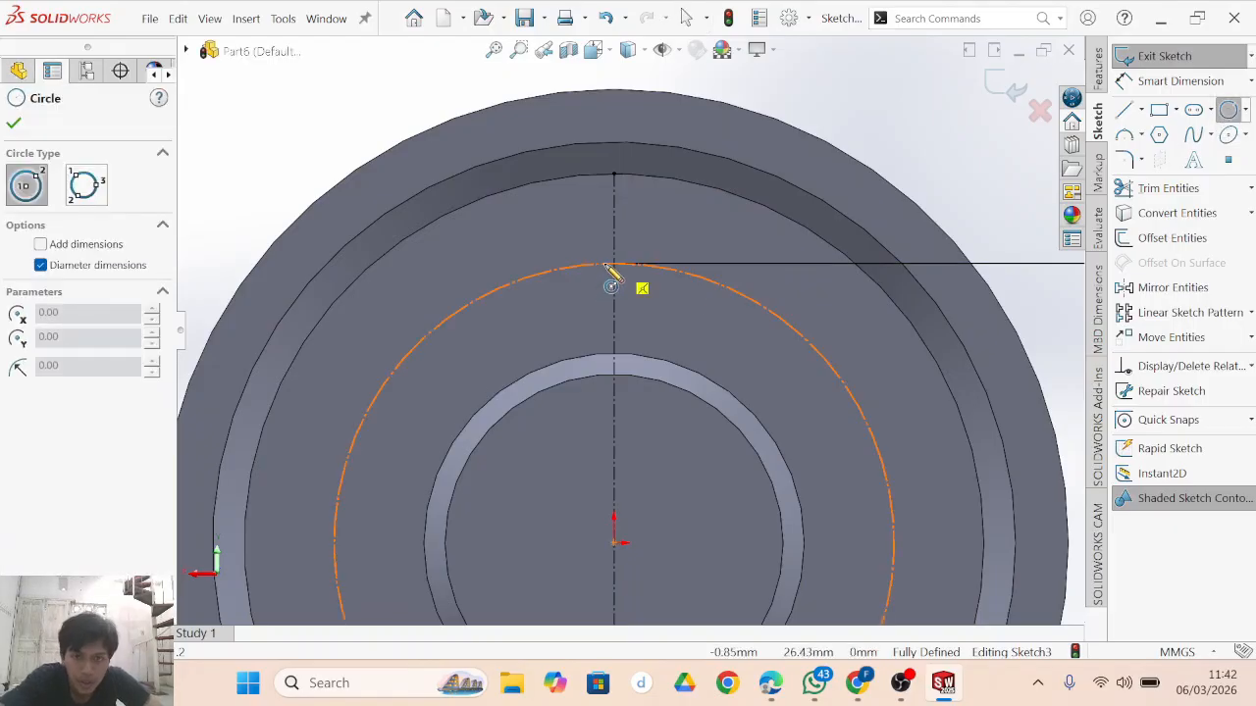
click(614, 263)
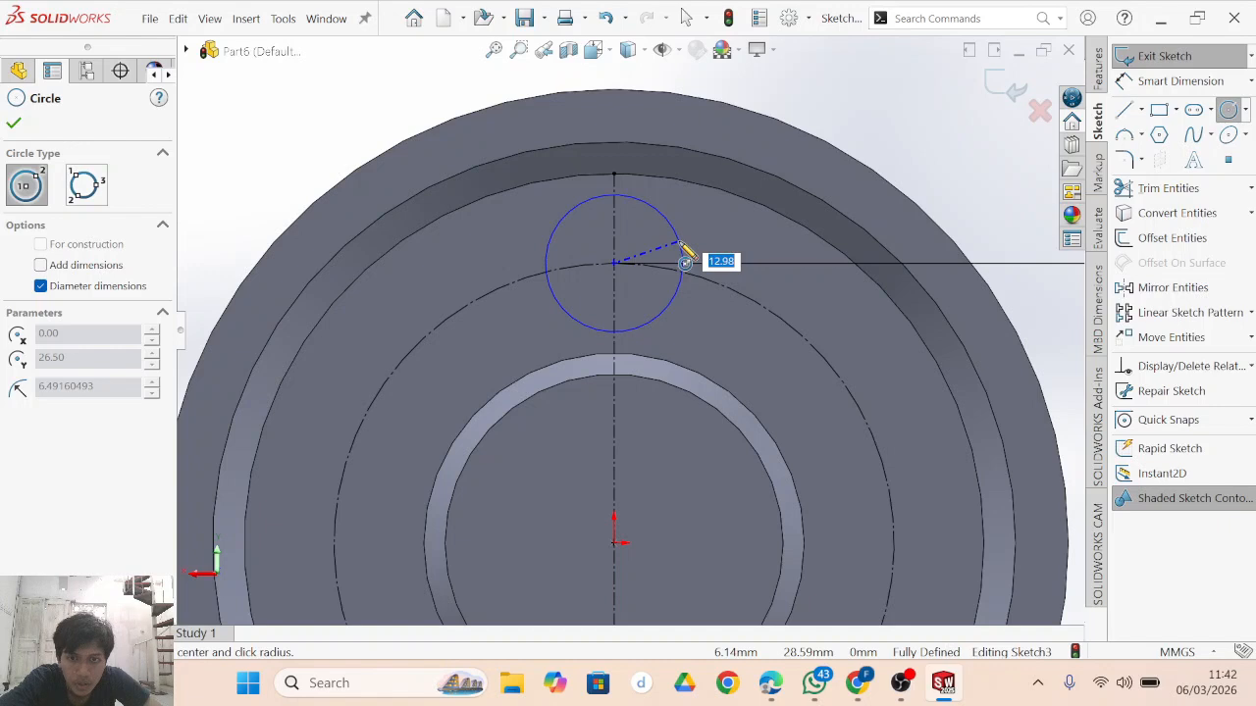
click(681, 247)
Check the hole callout in TUGAS 3_CAD&CAM.pdf in Edge, return to SOLIDWORKS and dimension the small hole circle to a diameter of 10 mm.
click(772, 683)
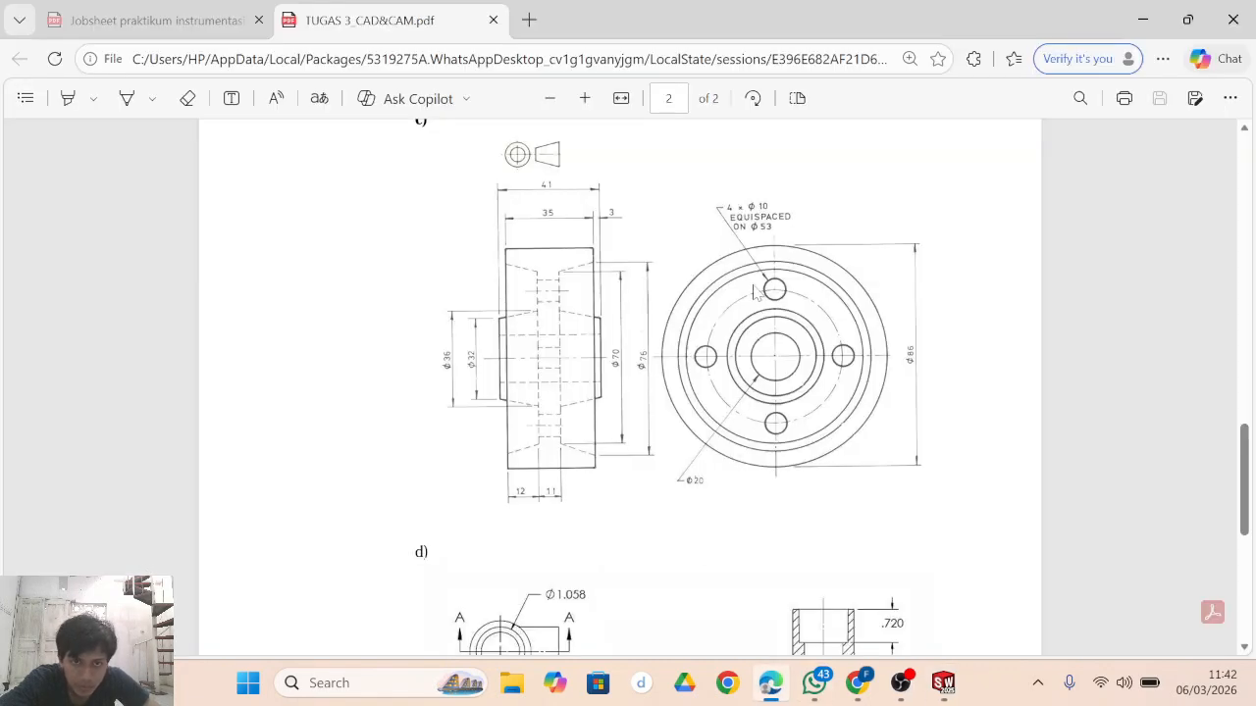
click(940, 685)
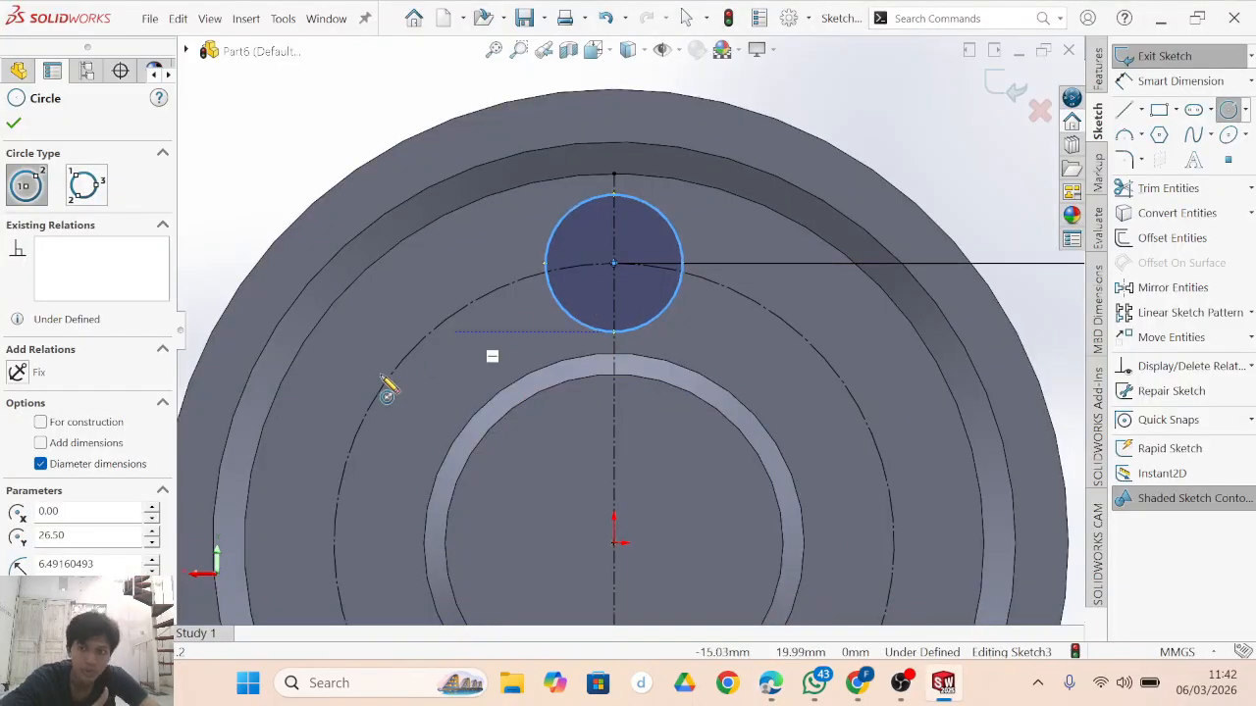
key(Escape)
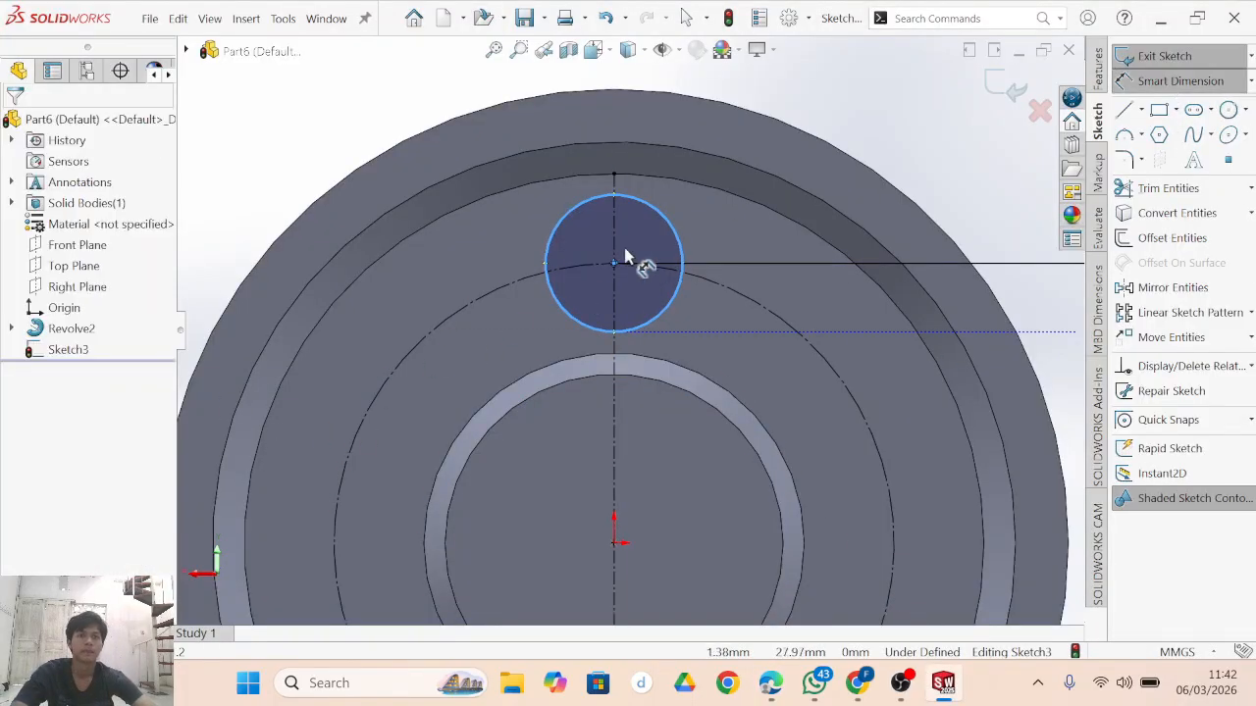
click(676, 243)
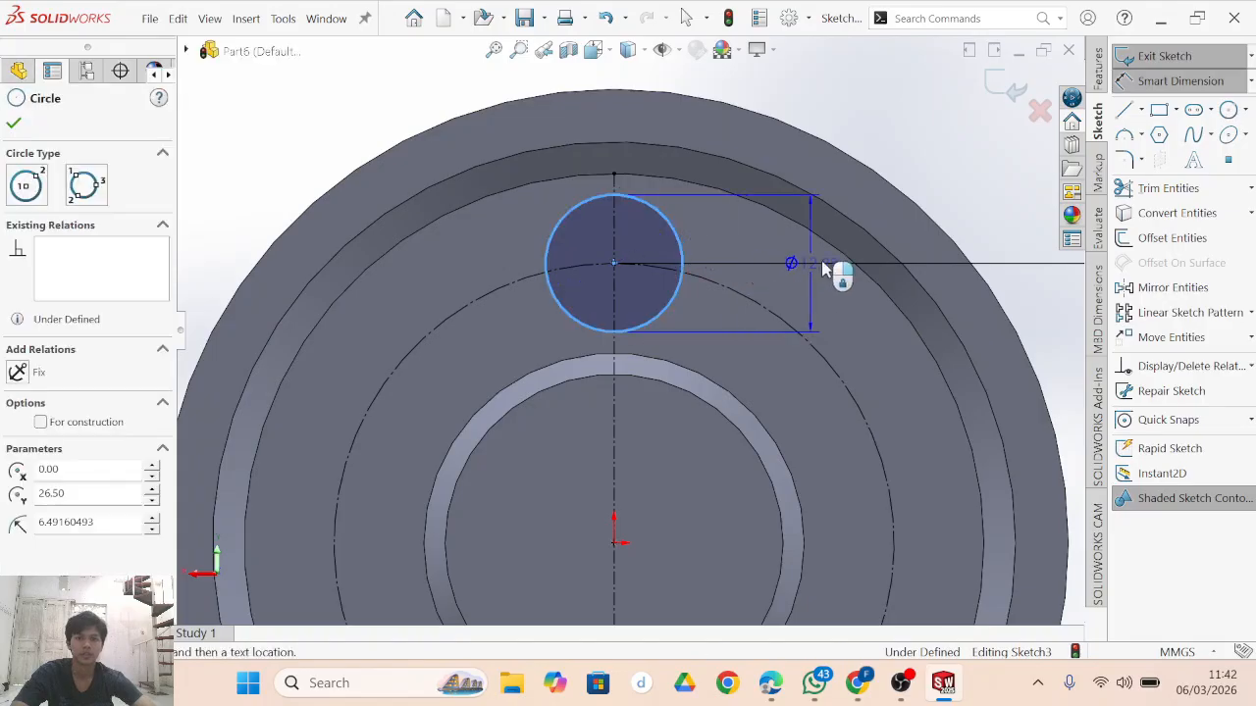
click(767, 289)
key(BackSpace)
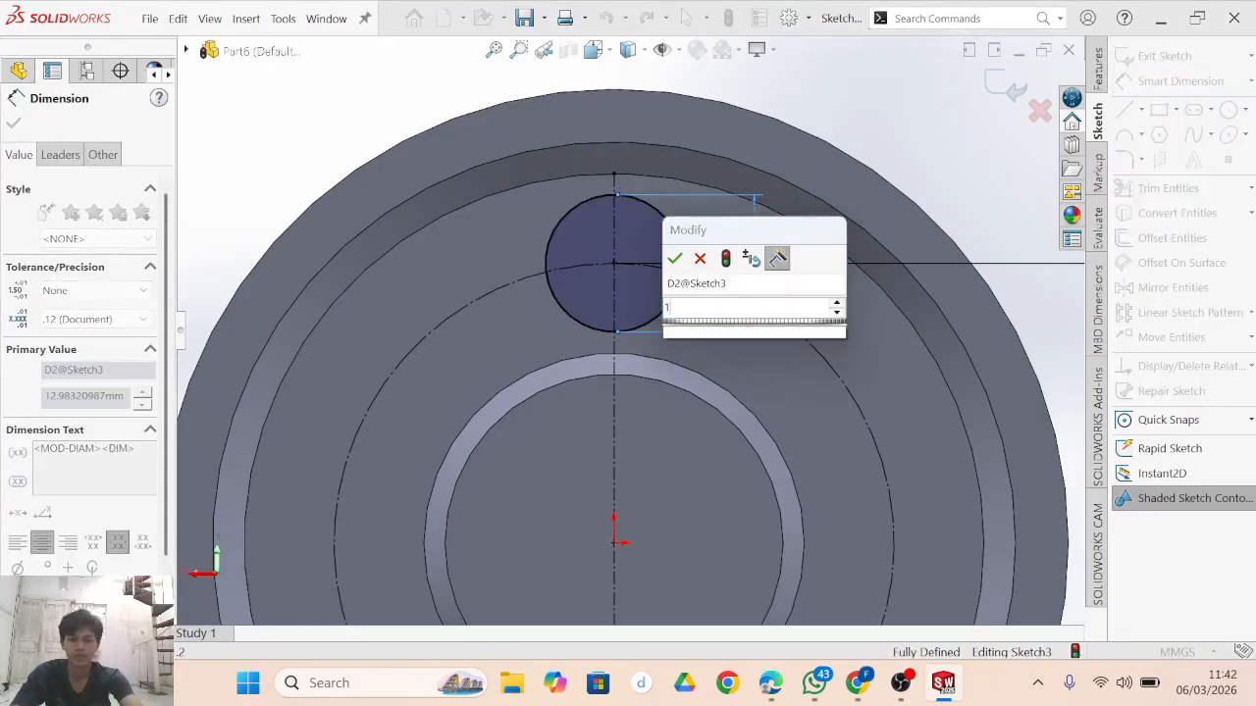
key(Escape)
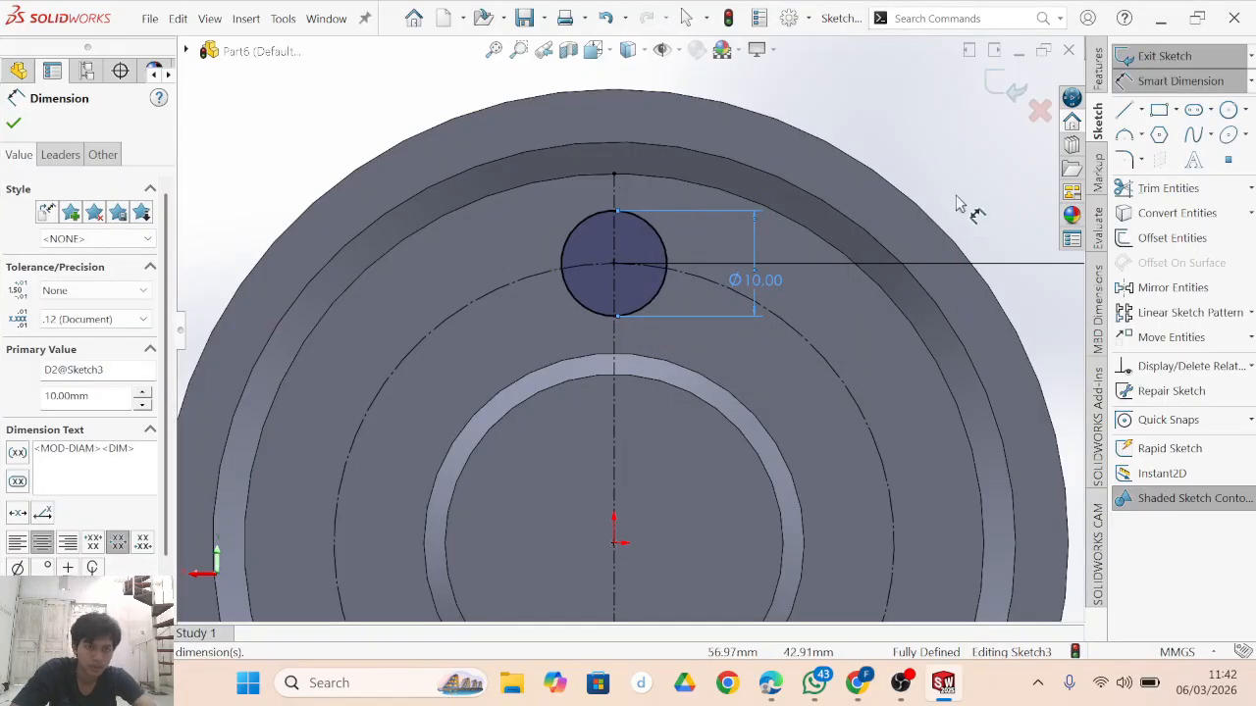
scroll(955, 191, up, 2)
key(Escape)
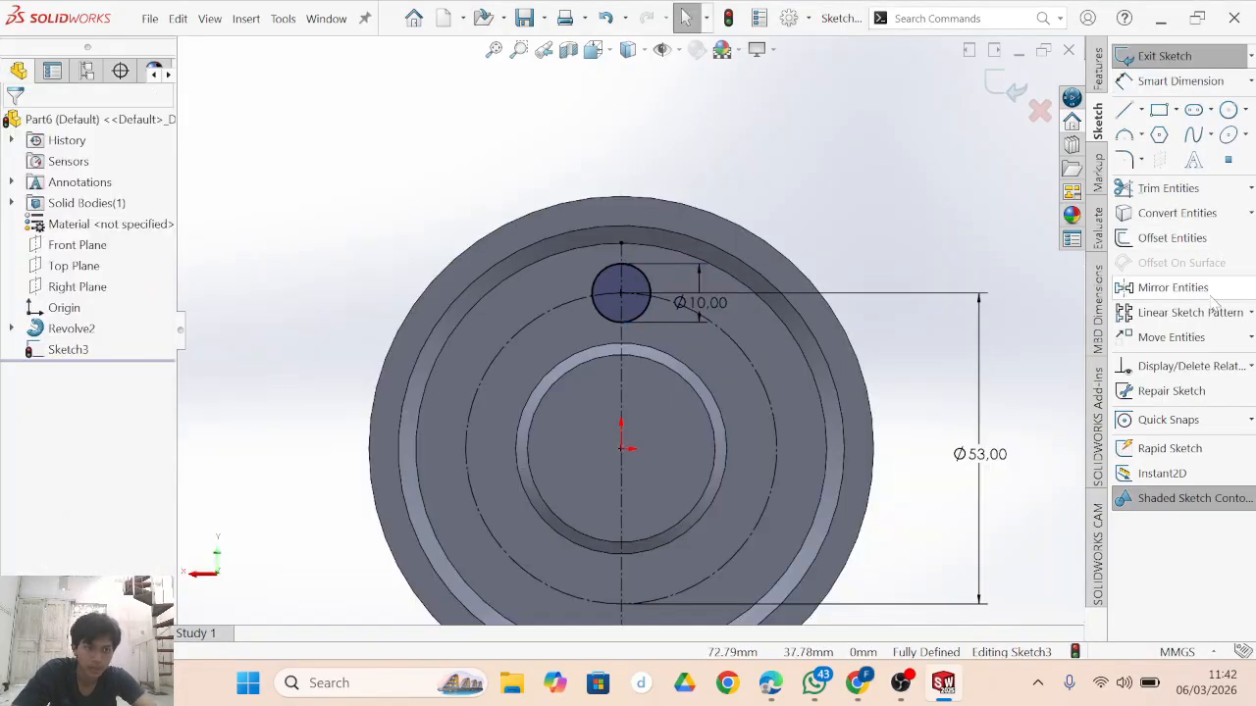
Create a circular sketch pattern of the 10 mm circle with 4 equally spaced instances over 360° around the wheel centre.
click(1251, 312)
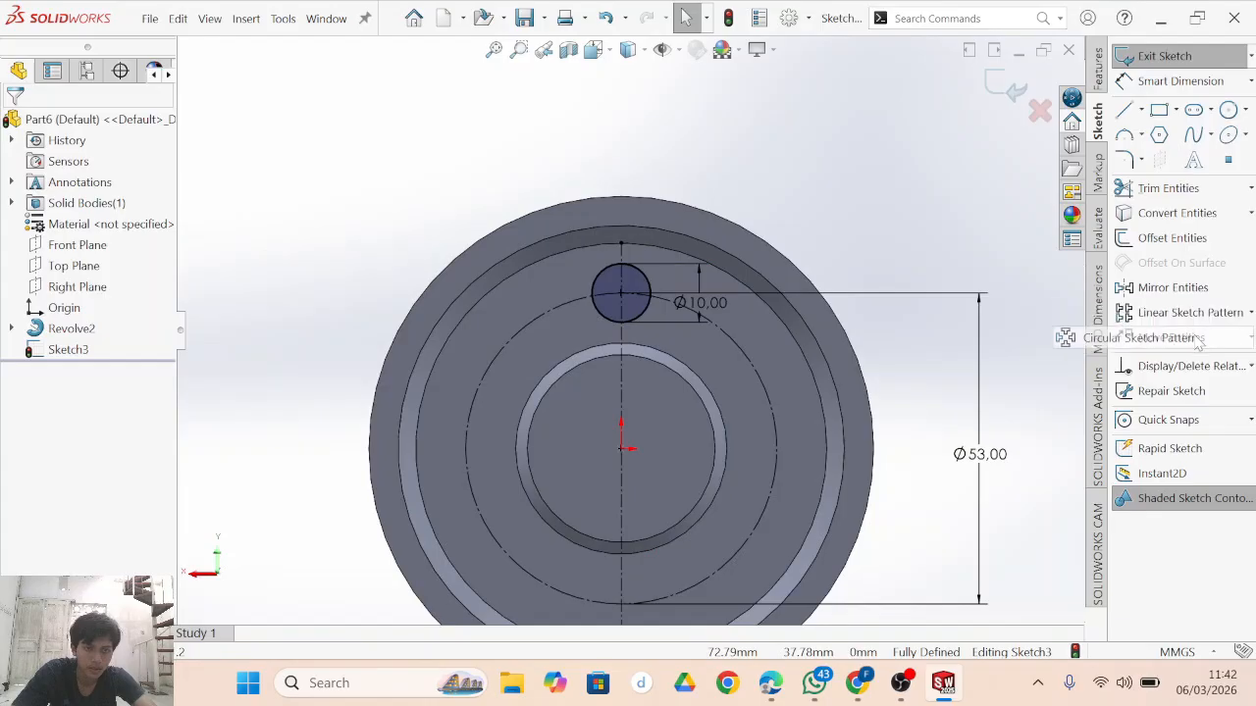
click(1128, 335)
click(625, 304)
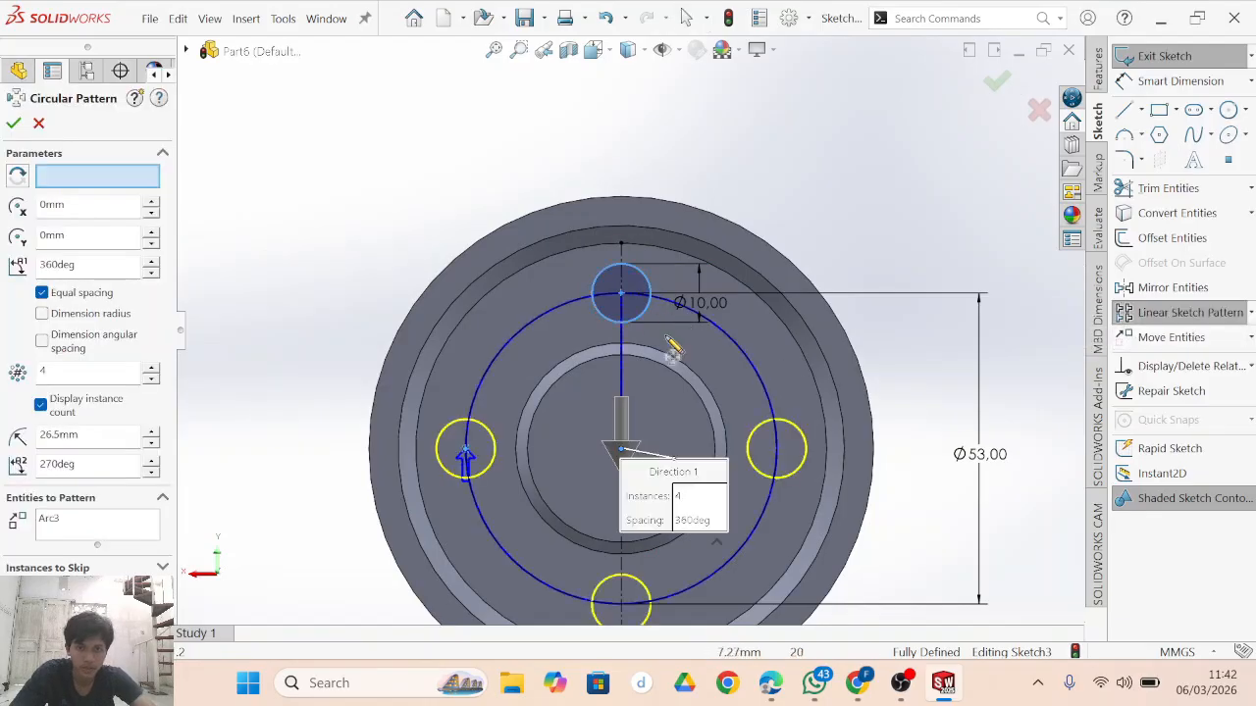
click(13, 125)
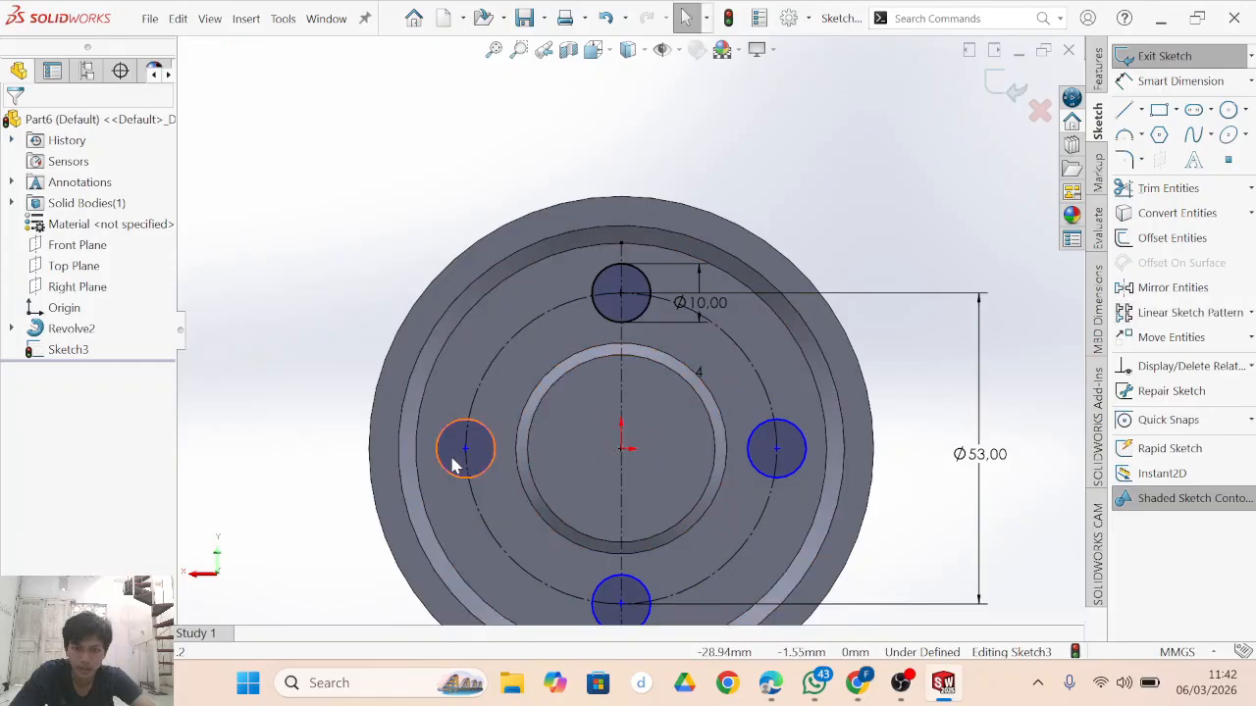
Fully define the patterned hole circles by attaching the circular pattern's centre point to the sketch origin.
click(489, 444)
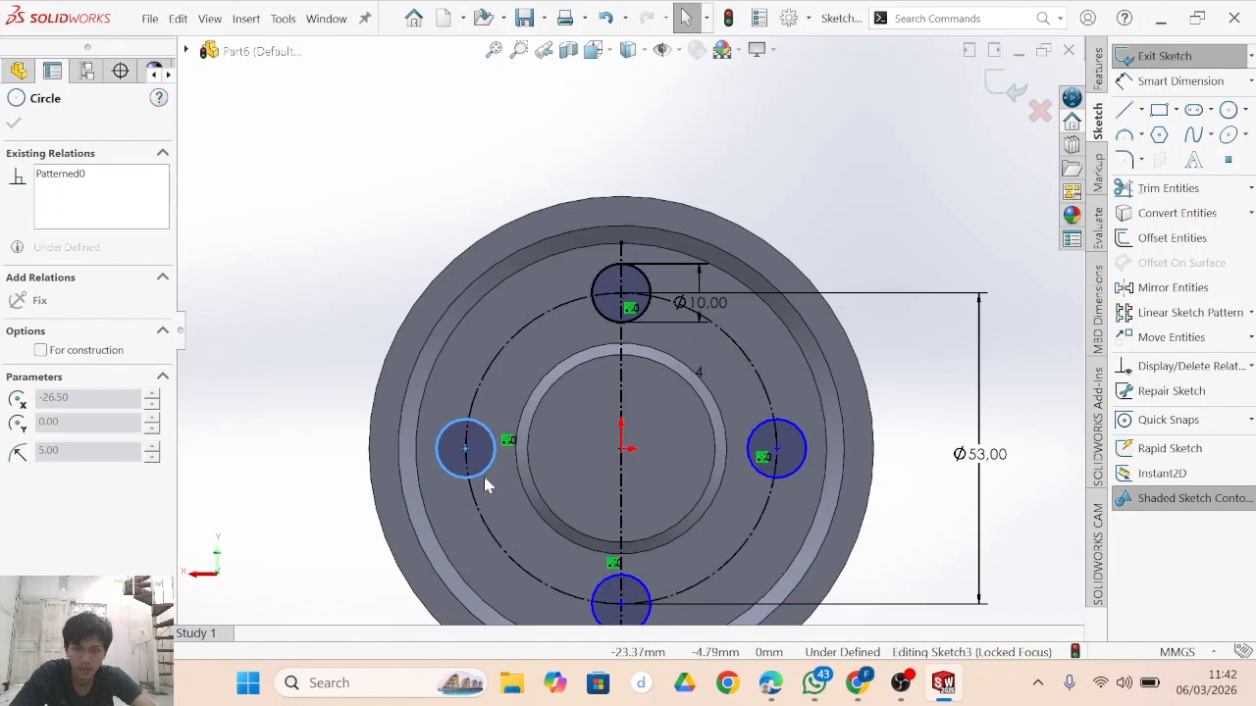
drag(484, 477, 483, 478)
scroll(851, 305, up, 4)
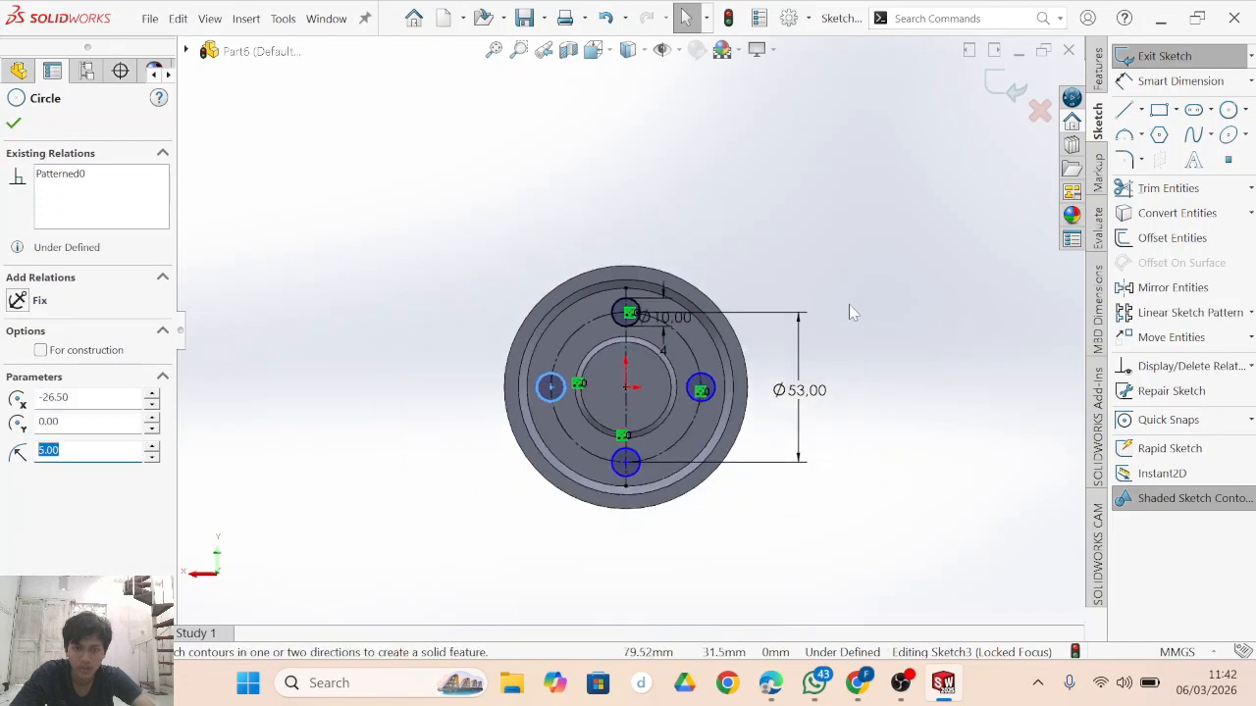
scroll(849, 304, down, 5)
scroll(323, 433, down, 3)
scroll(354, 438, up, 3)
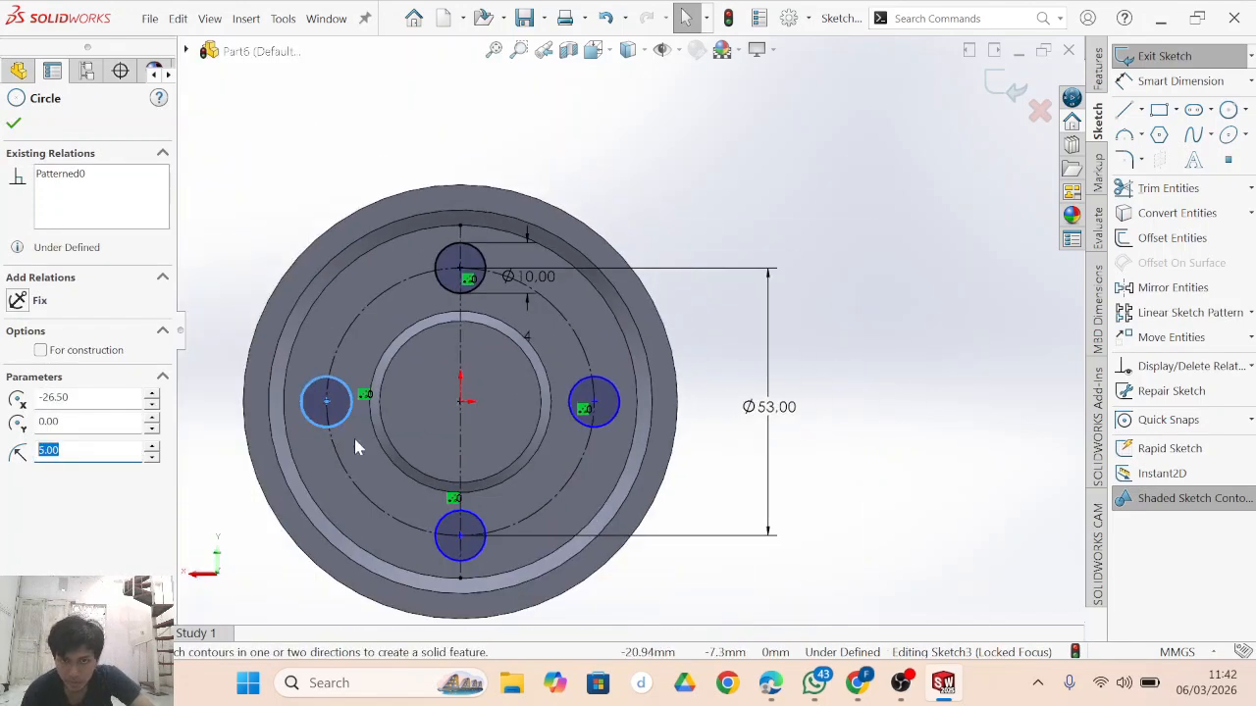
scroll(412, 424, up, 1)
drag(487, 392, 486, 407)
click(883, 463)
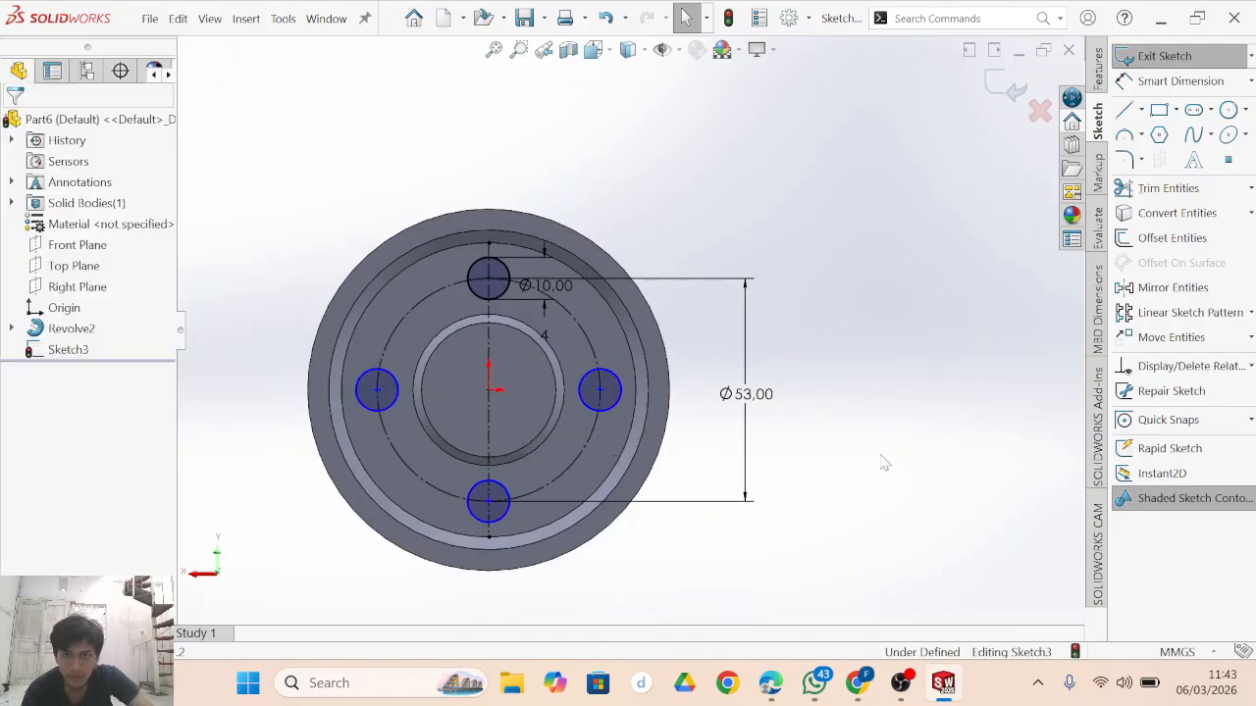
click(616, 383)
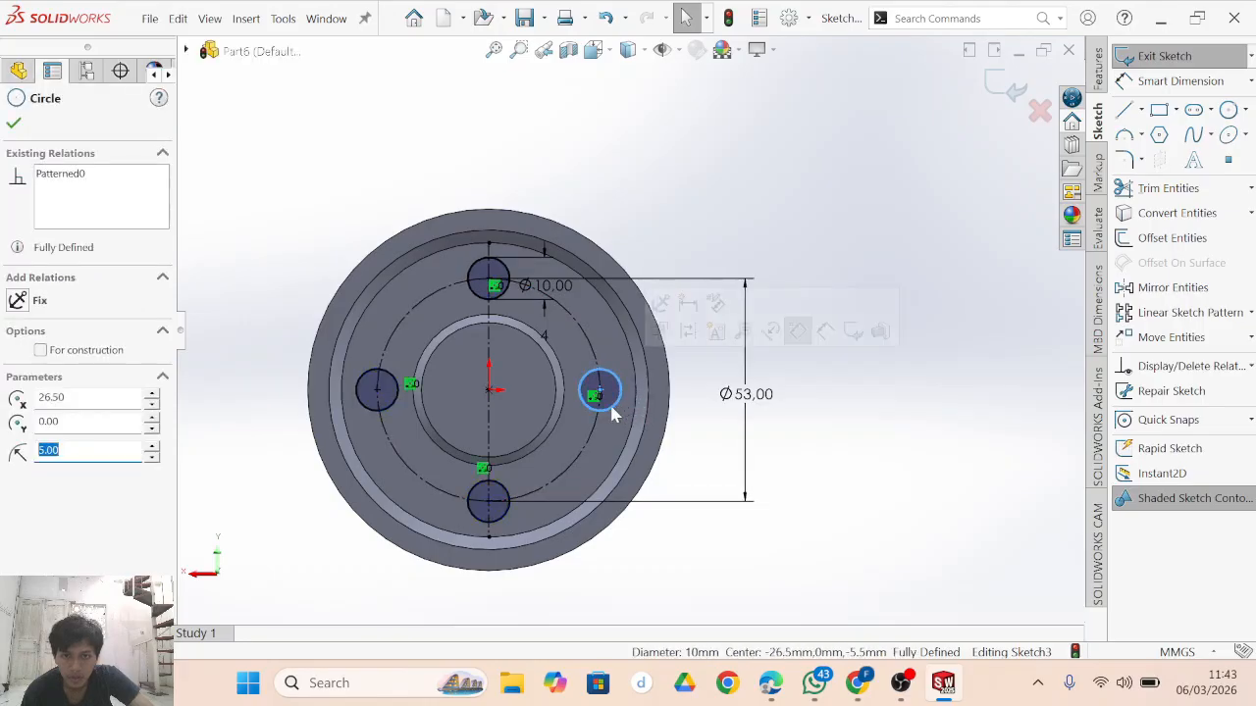
click(869, 410)
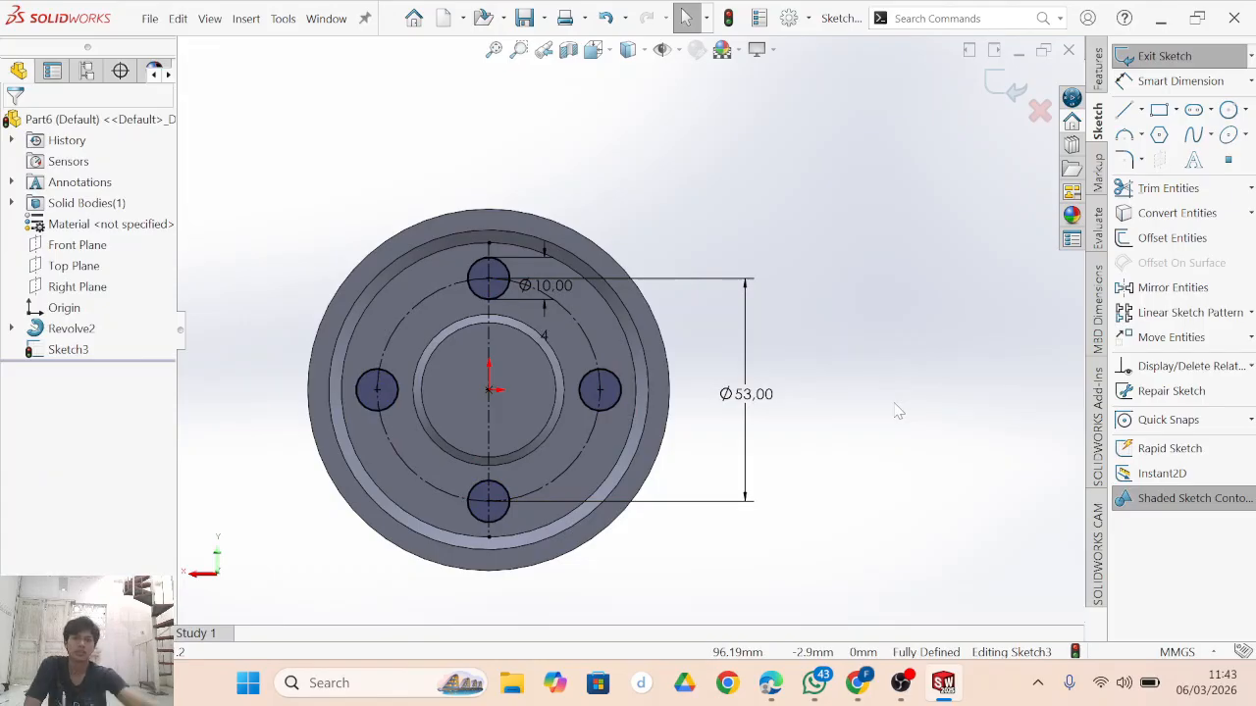
Cut the four 10 mm circles through the wheel's web with an Extruded Cut set to Through All.
click(1100, 86)
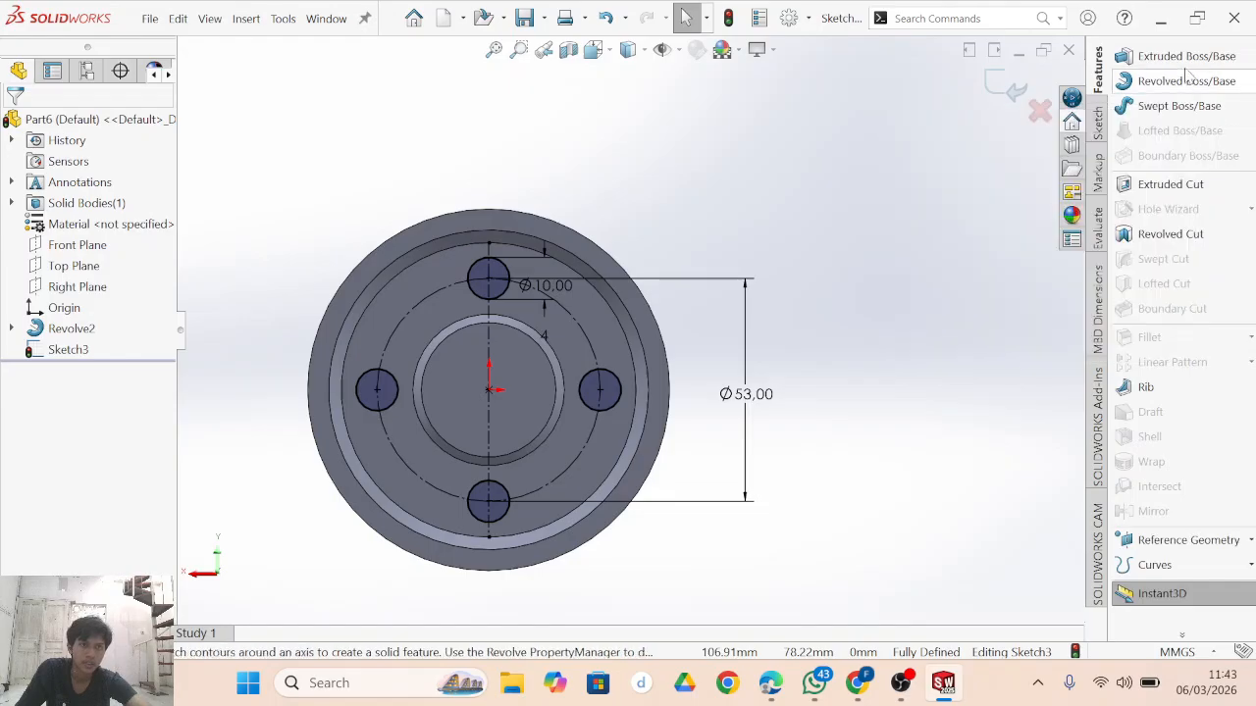
click(1203, 182)
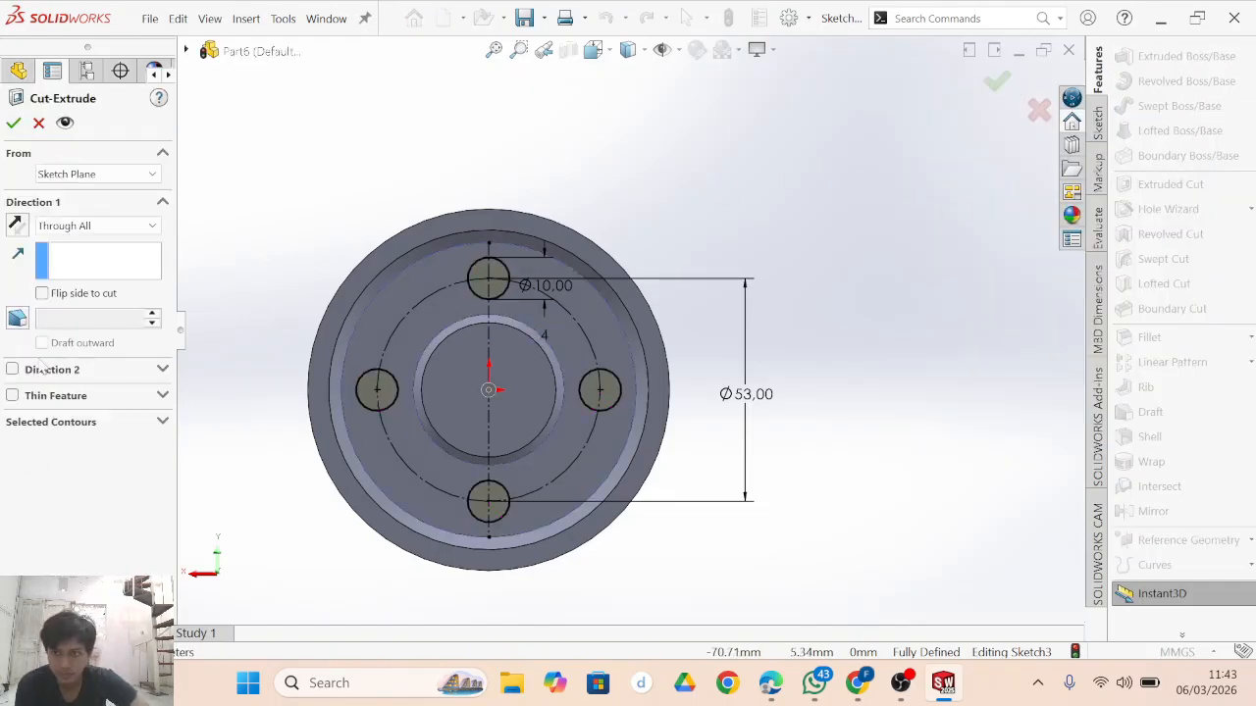
click(14, 125)
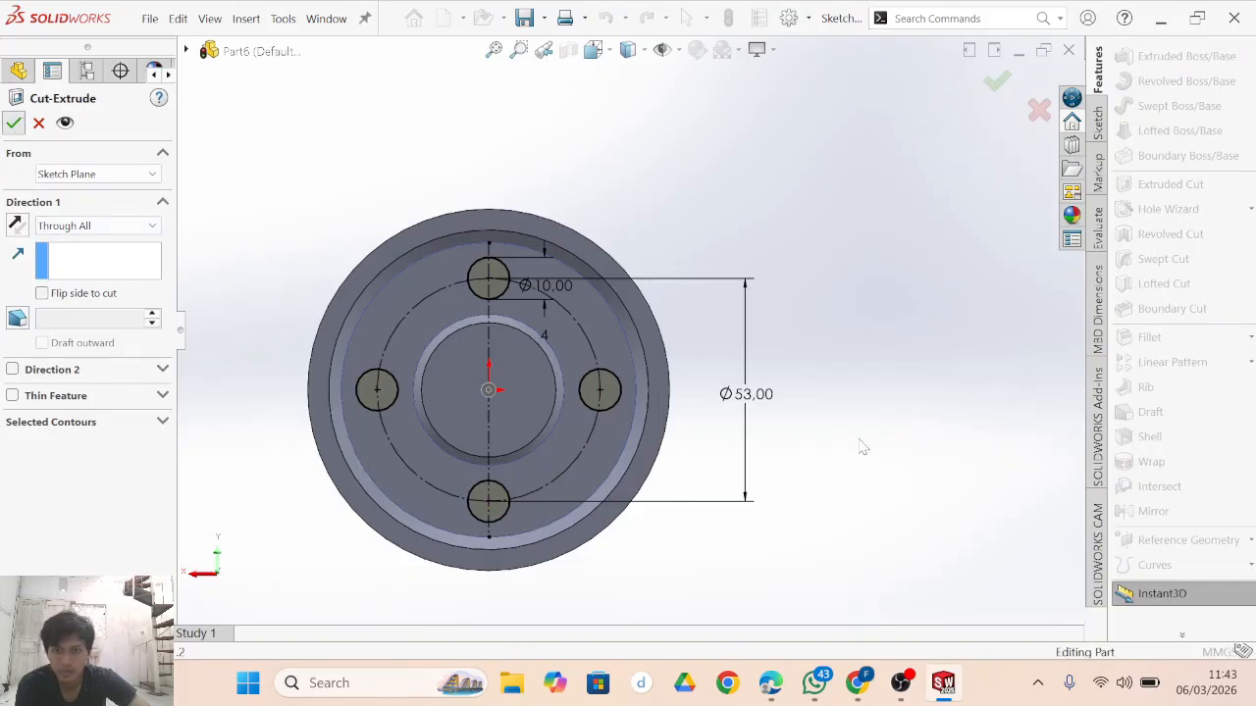
scroll(741, 468, down, 2)
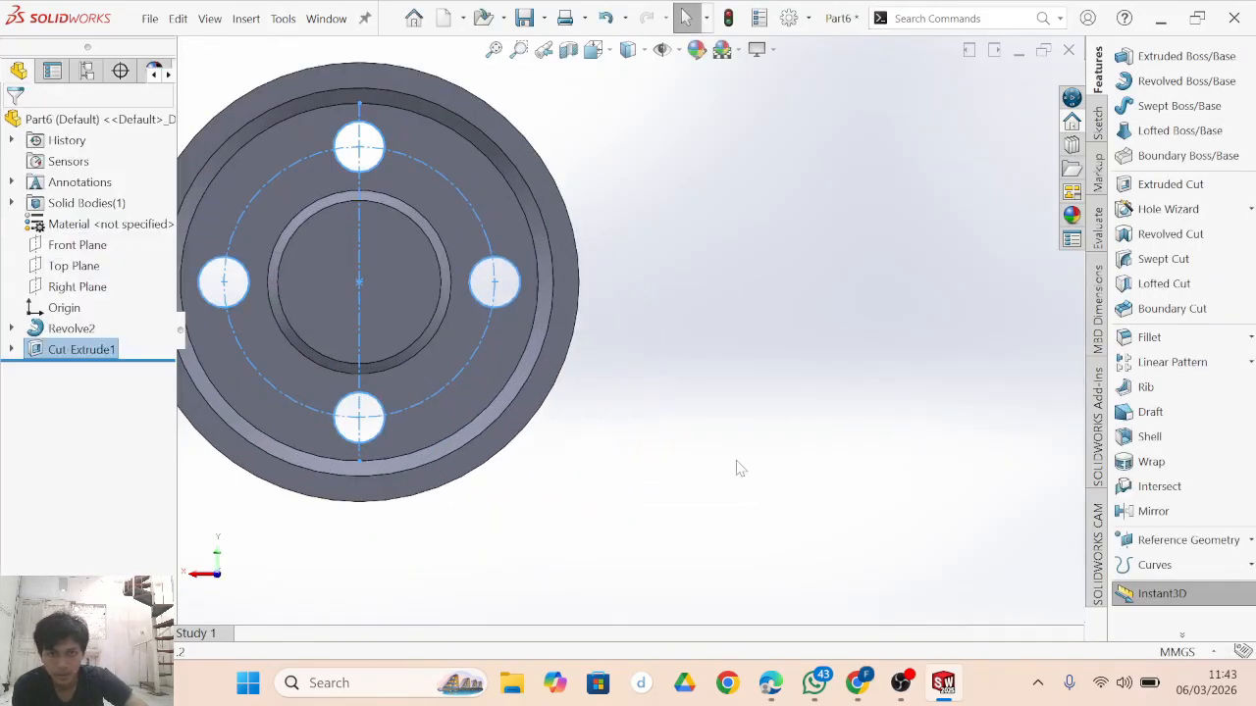
mouse_move(588, 505)
middle_down()
mouse_move(575, 496)
mouse_move(687, 327)
mouse_move(810, 261)
mouse_move(673, 435)
mouse_move(704, 325)
mouse_move(693, 387)
mouse_move(804, 190)
mouse_move(857, 157)
mouse_move(864, 266)
mouse_move(830, 481)
middle_up()
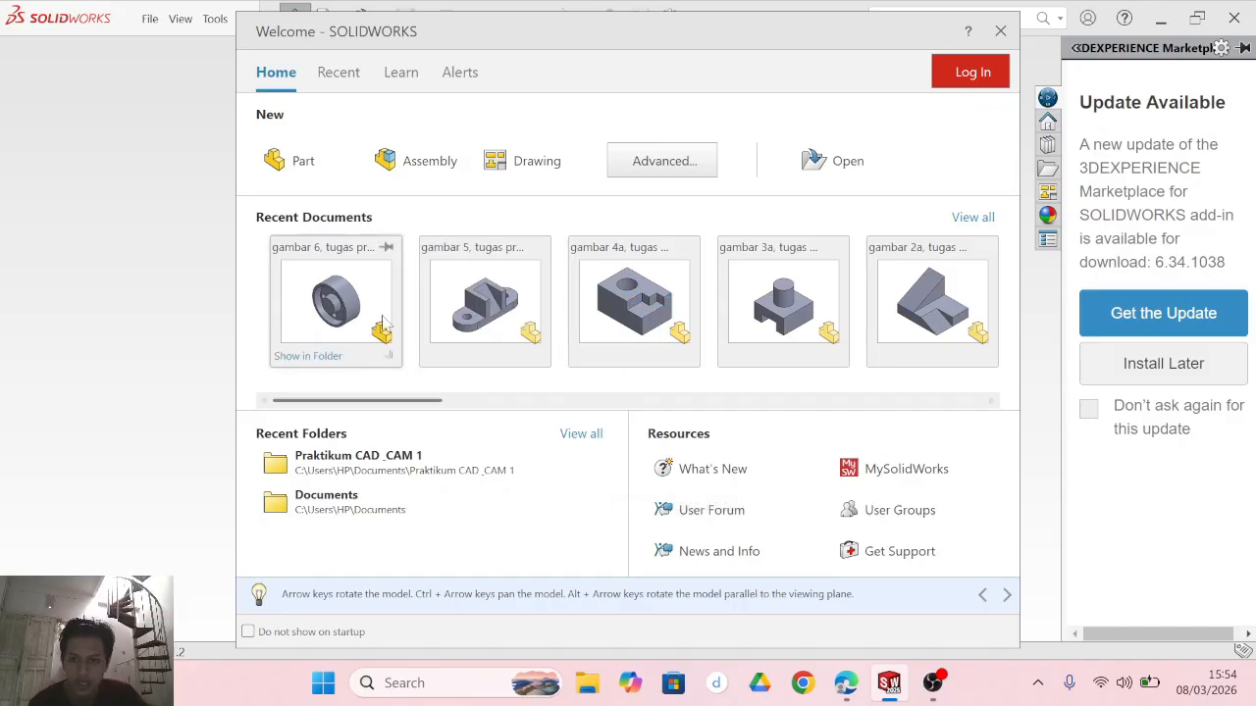
Check drawing d) in TUGAS 3_CAD&CAM.pdf in Edge, return to SOLIDWORKS and create a new part, shrinking the update pane.
click(846, 684)
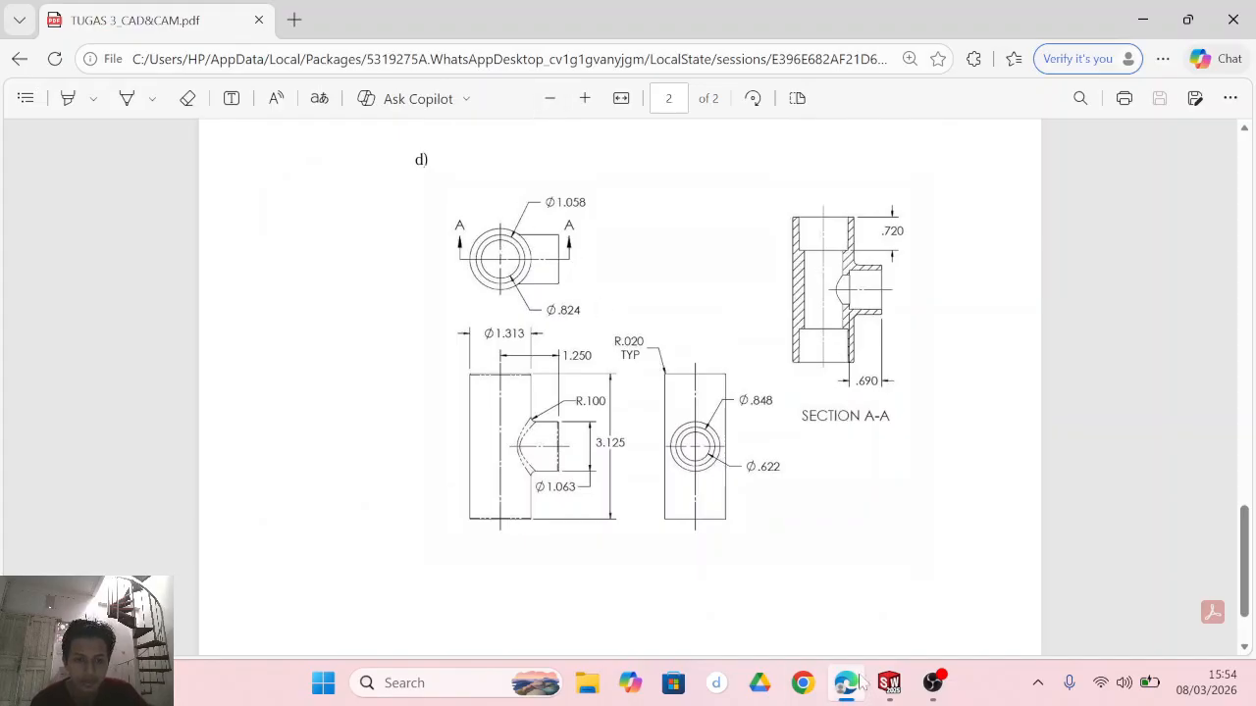
click(889, 683)
click(307, 165)
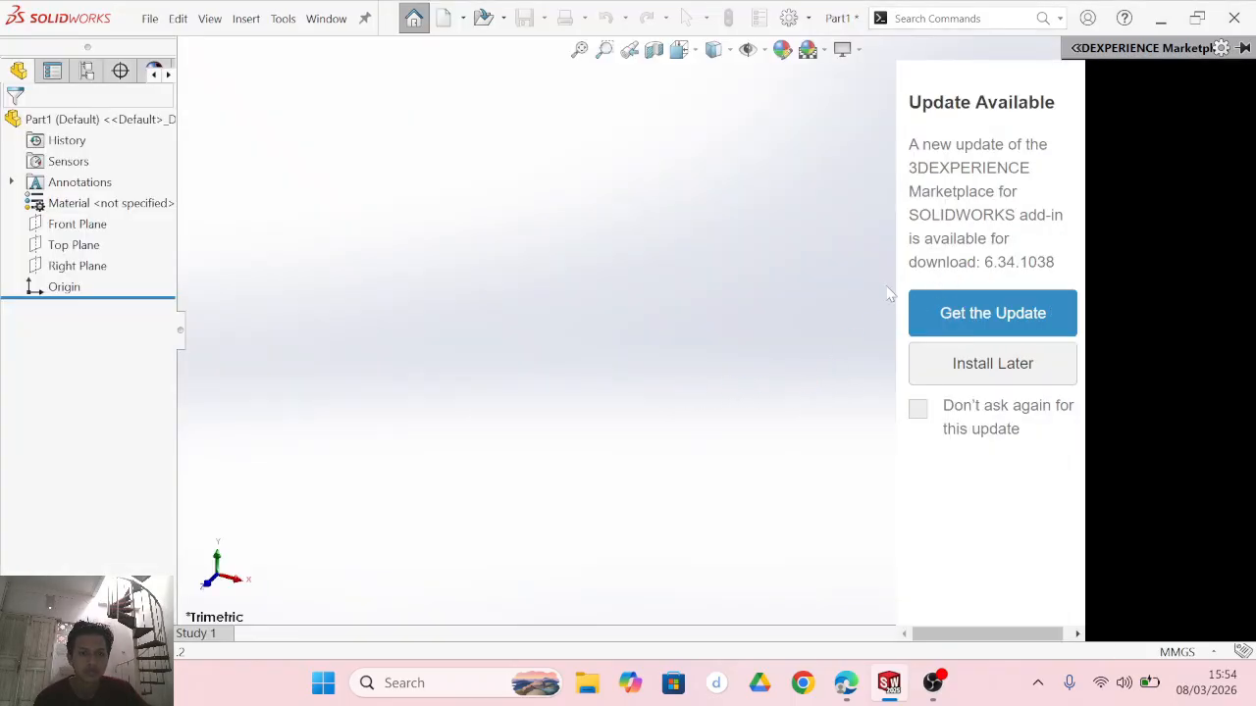
drag(896, 279, 1083, 283)
click(1098, 123)
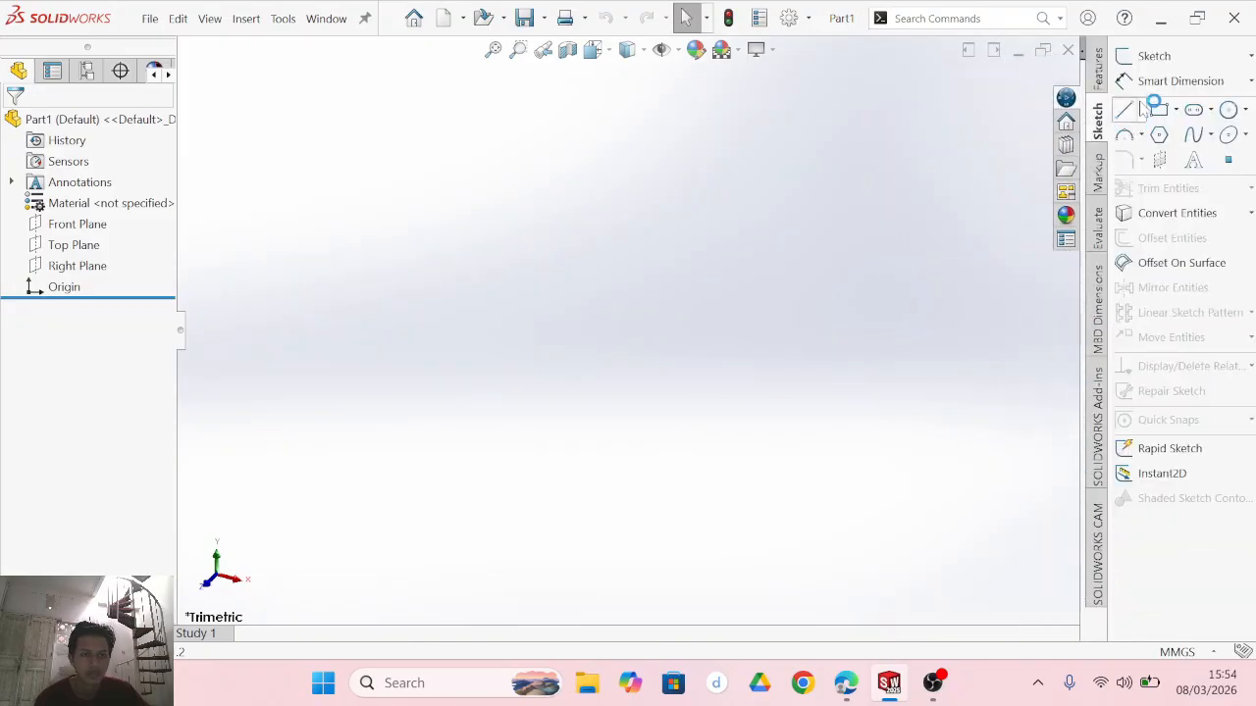
click(1158, 59)
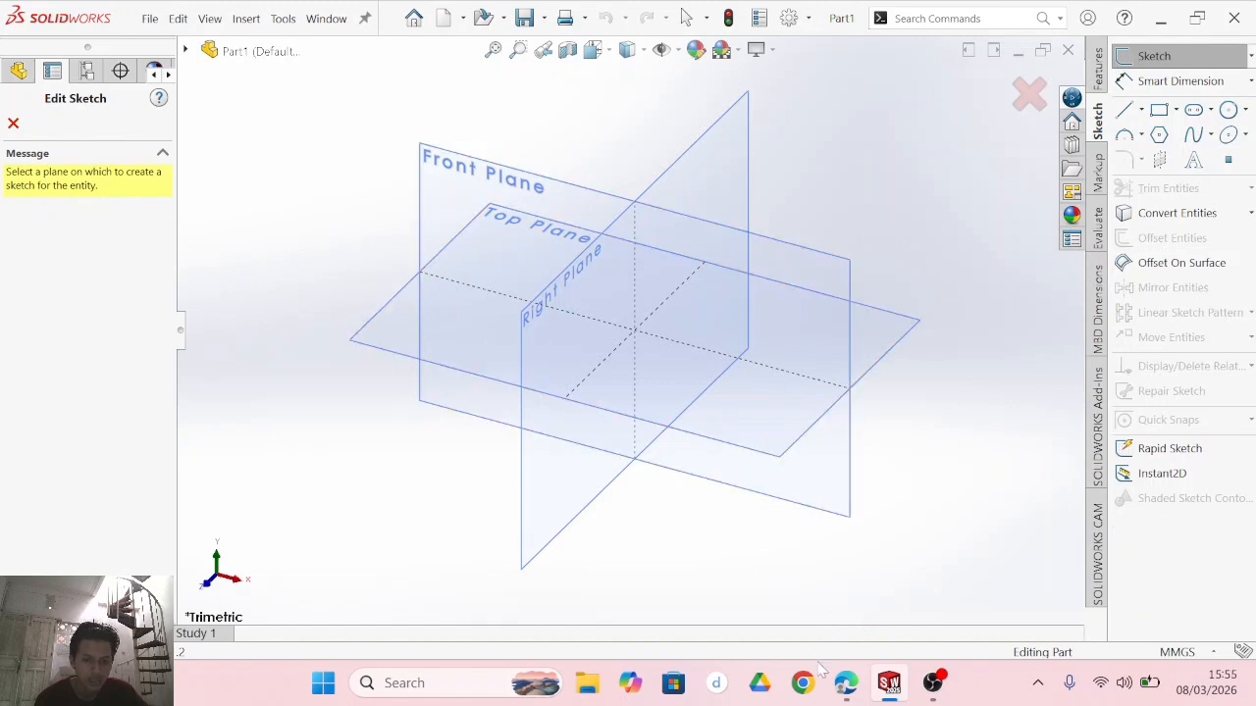
click(846, 683)
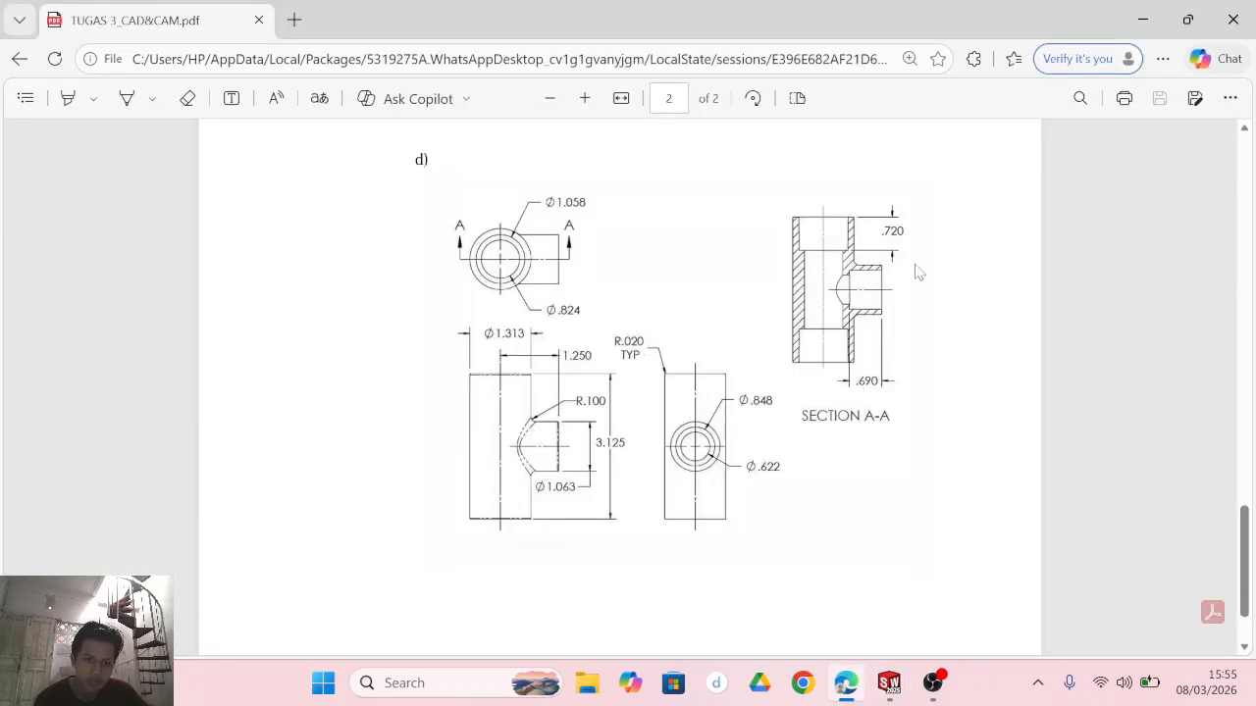
click(889, 683)
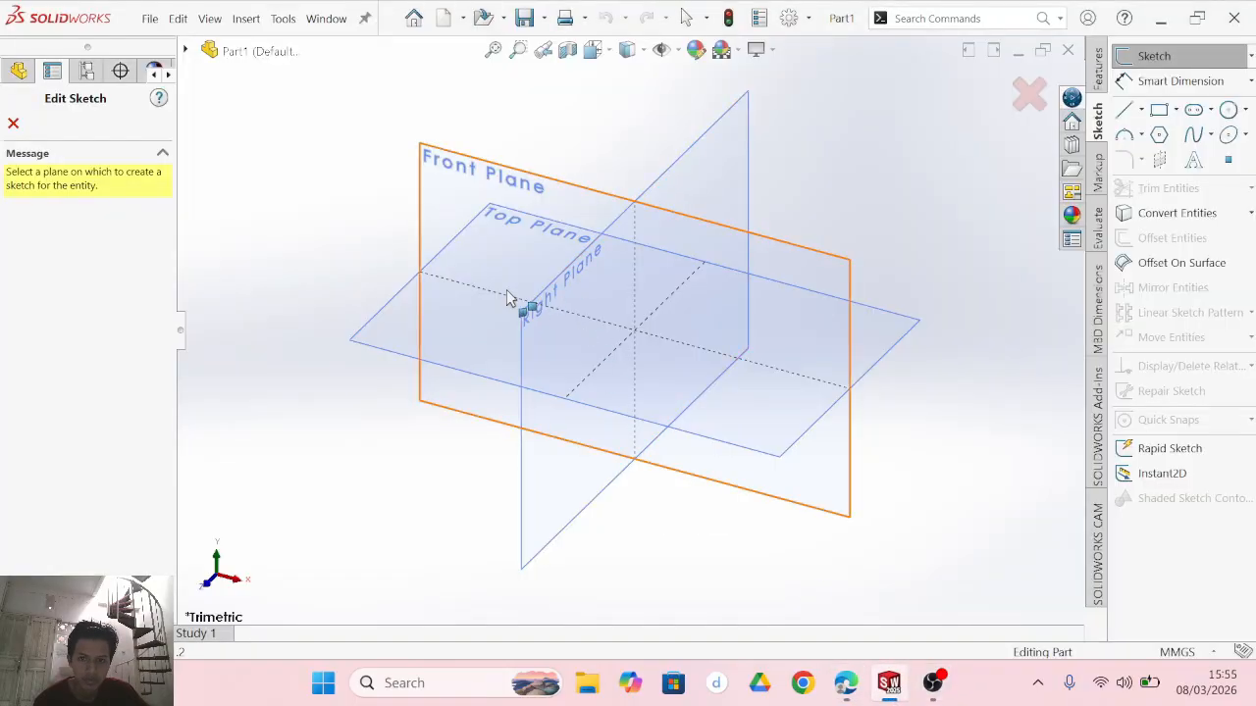
click(465, 331)
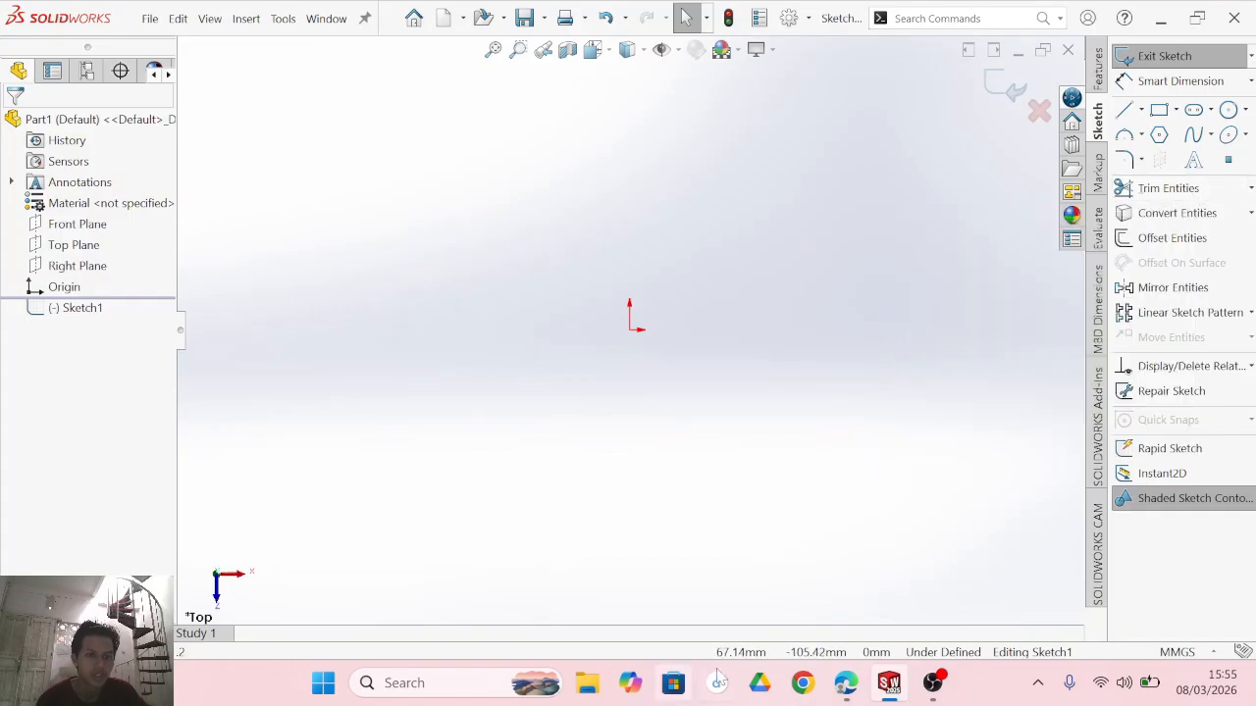
click(1138, 55)
Start a sketch on the Right Plane, check drawing d) of the PDF in Edge and return to SOLIDWORKS.
click(1154, 56)
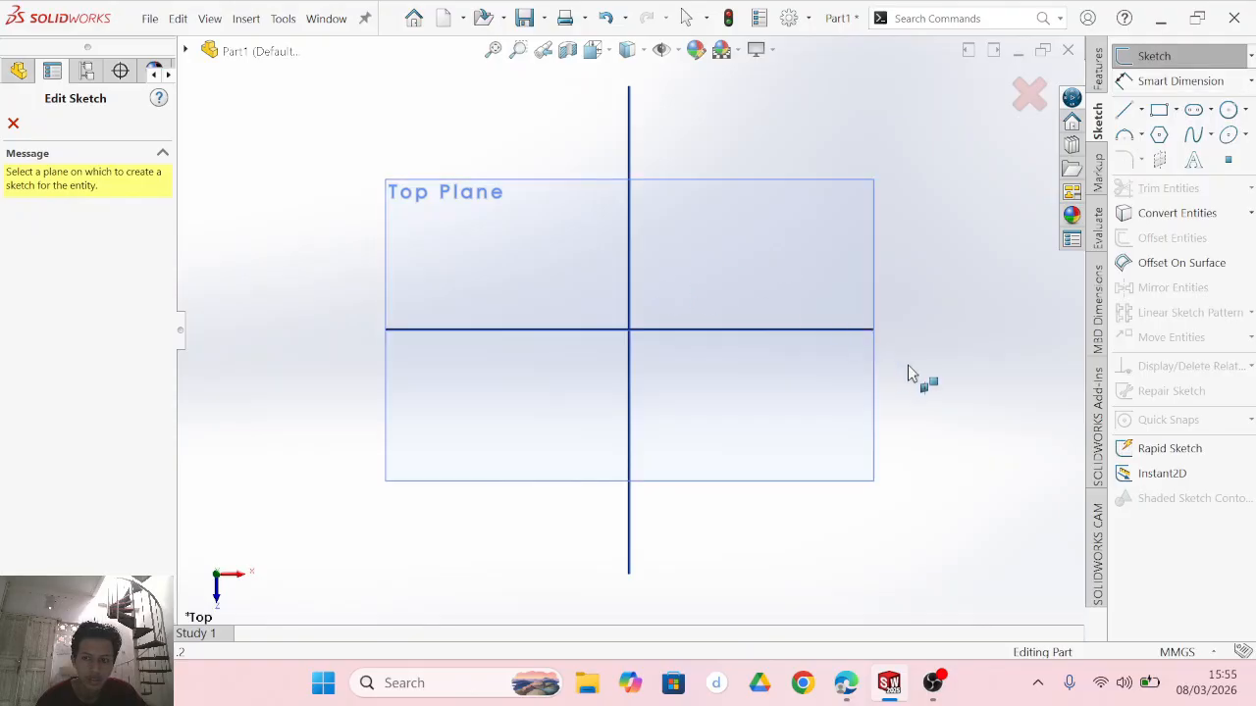
middle_drag(907, 363, 709, 278)
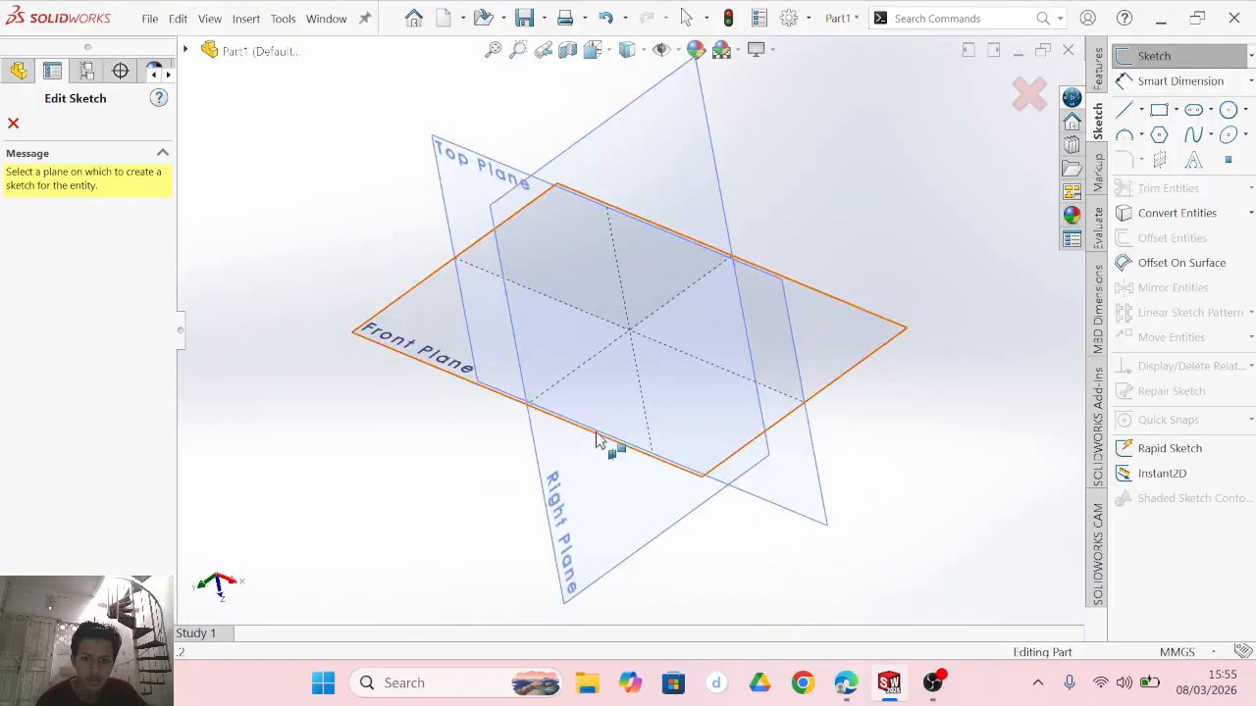
click(594, 498)
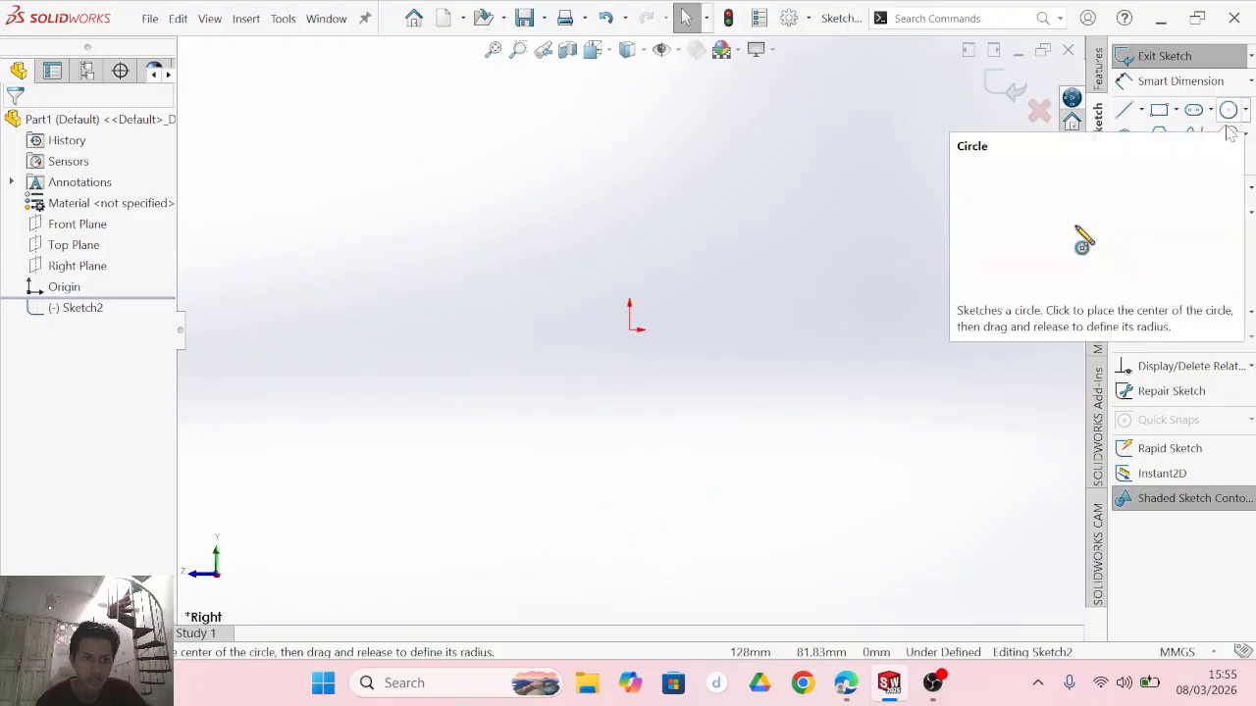
click(846, 683)
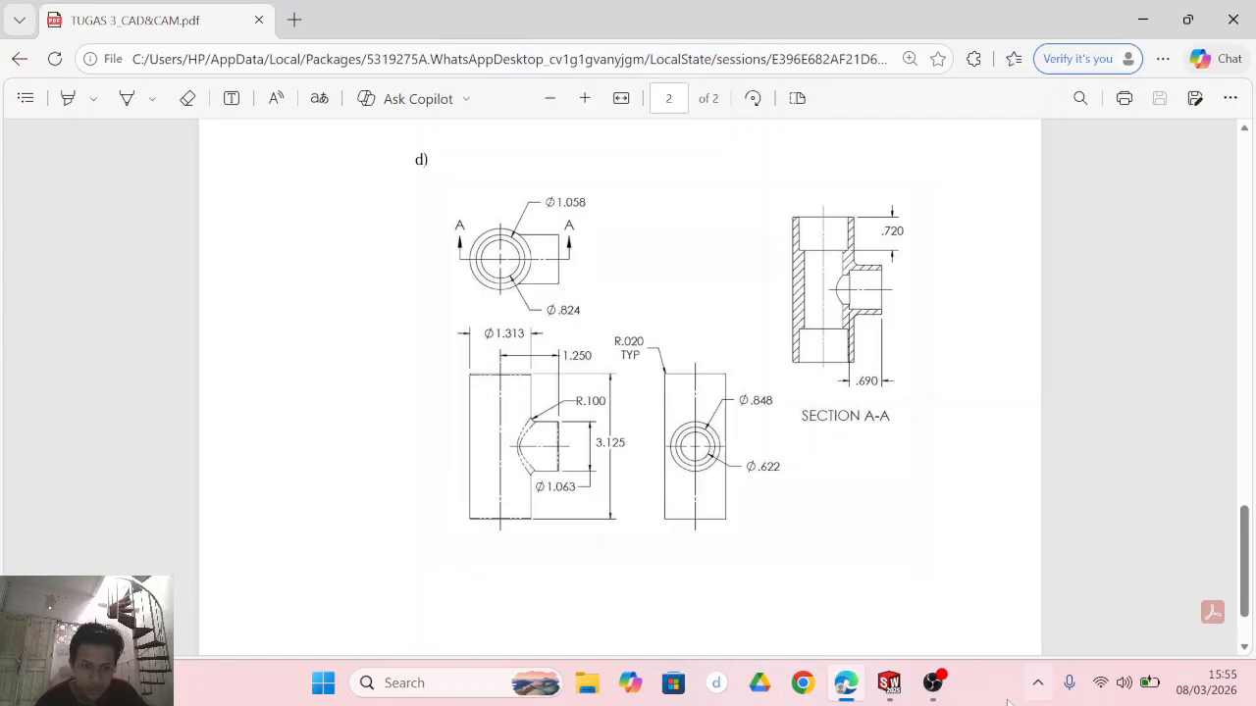
click(889, 683)
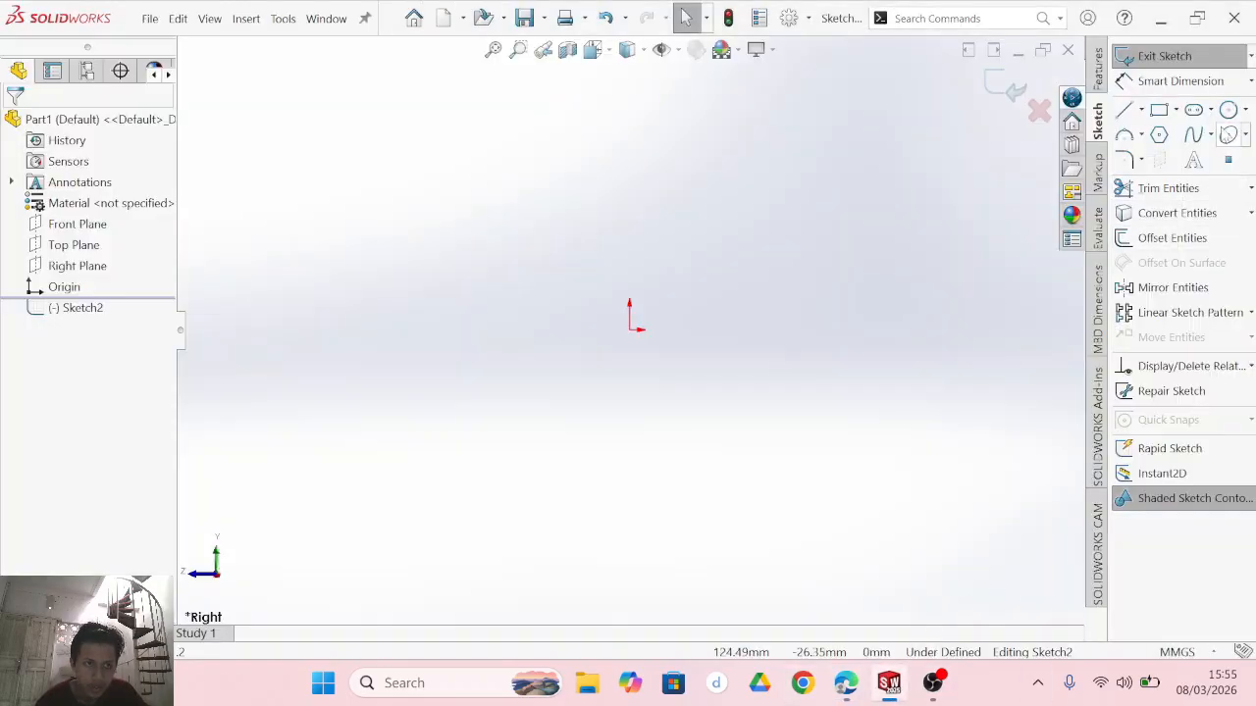
click(1227, 110)
click(631, 331)
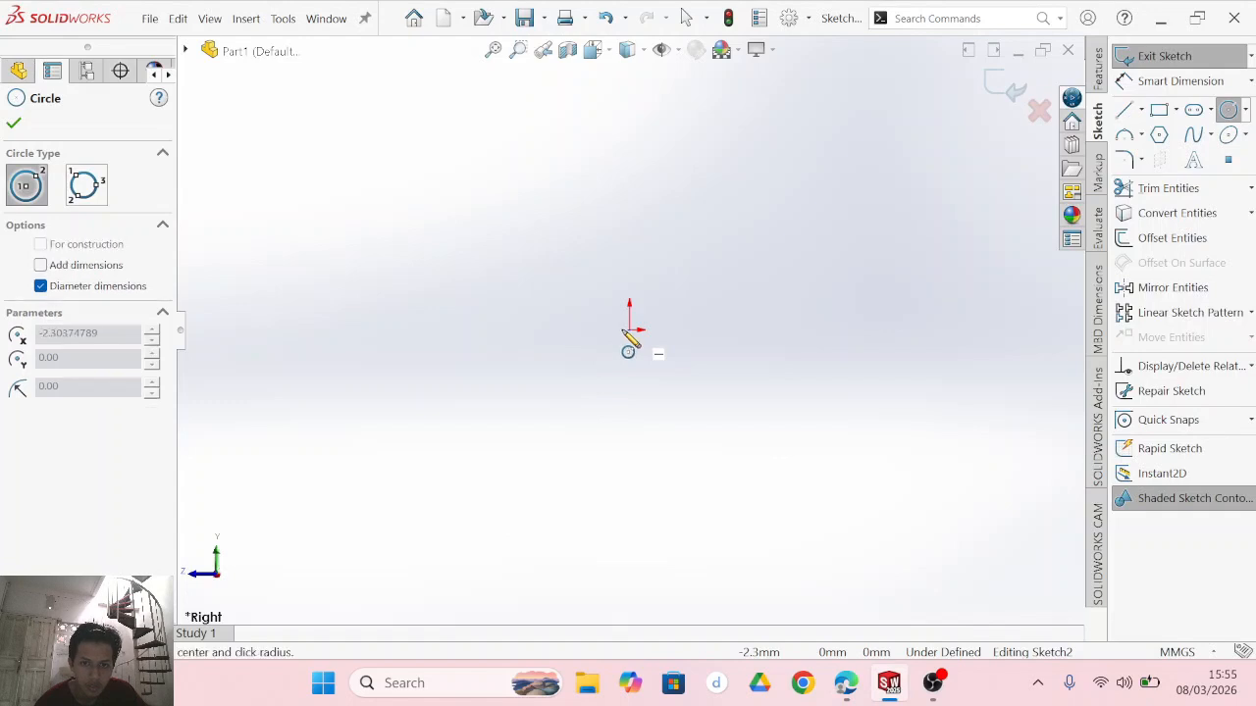
key(Escape)
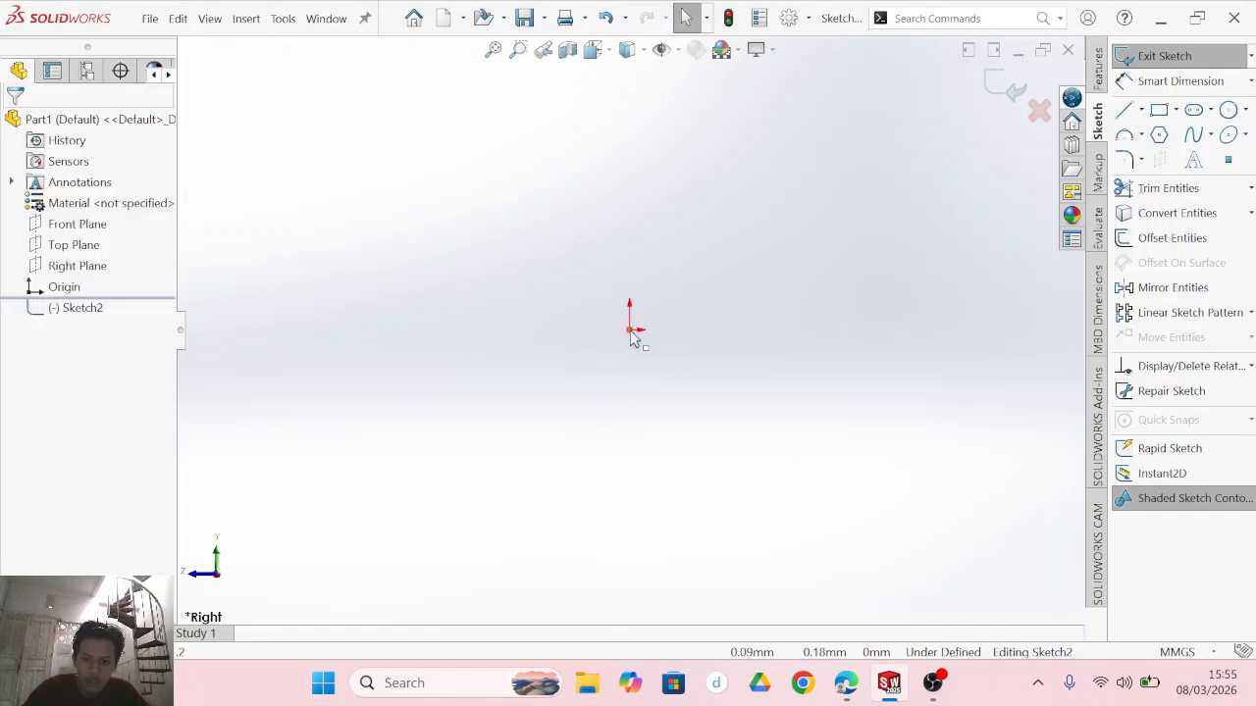
click(633, 330)
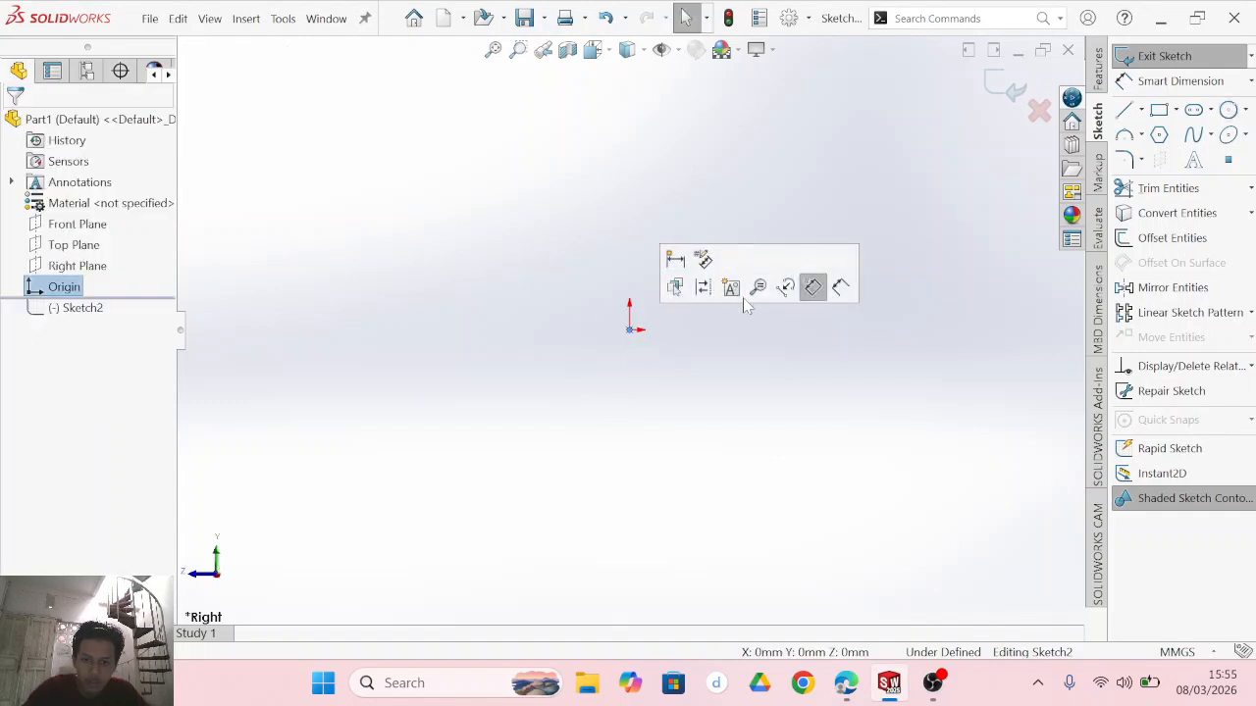
Sketch a circle centred on the origin and dimension its diameter to 1.313 mm.
click(1227, 110)
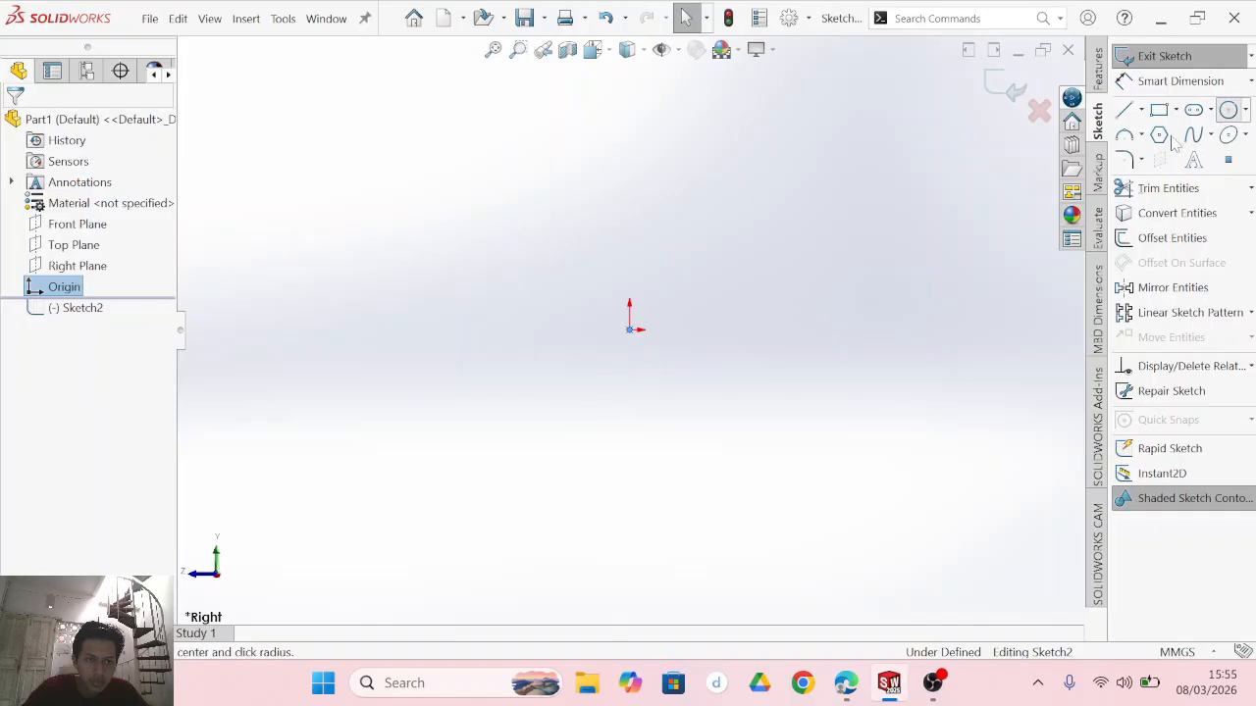
click(631, 330)
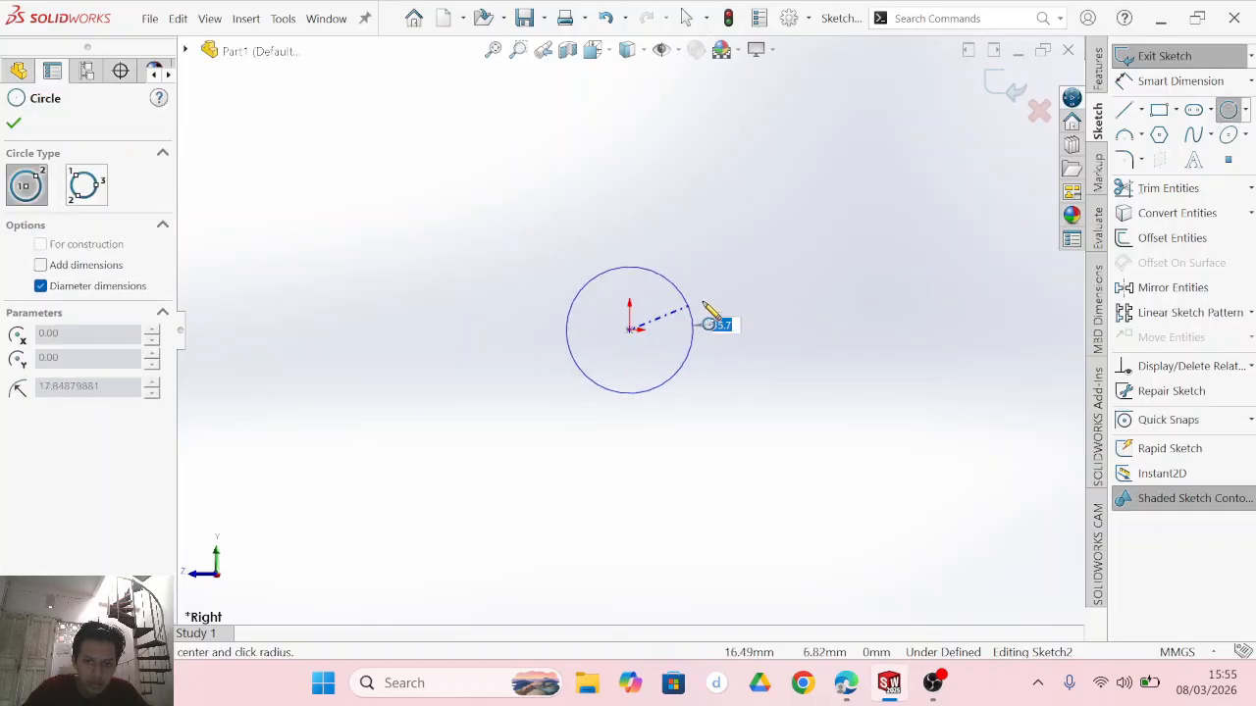
click(736, 304)
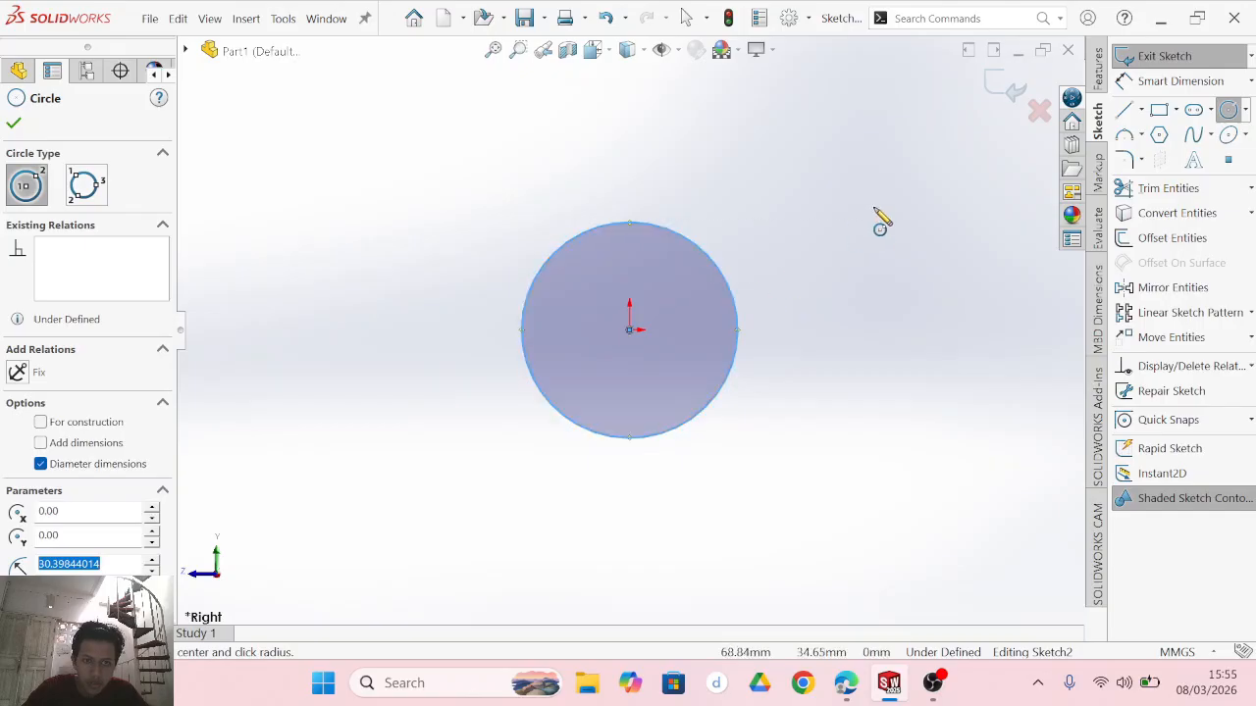
click(1178, 80)
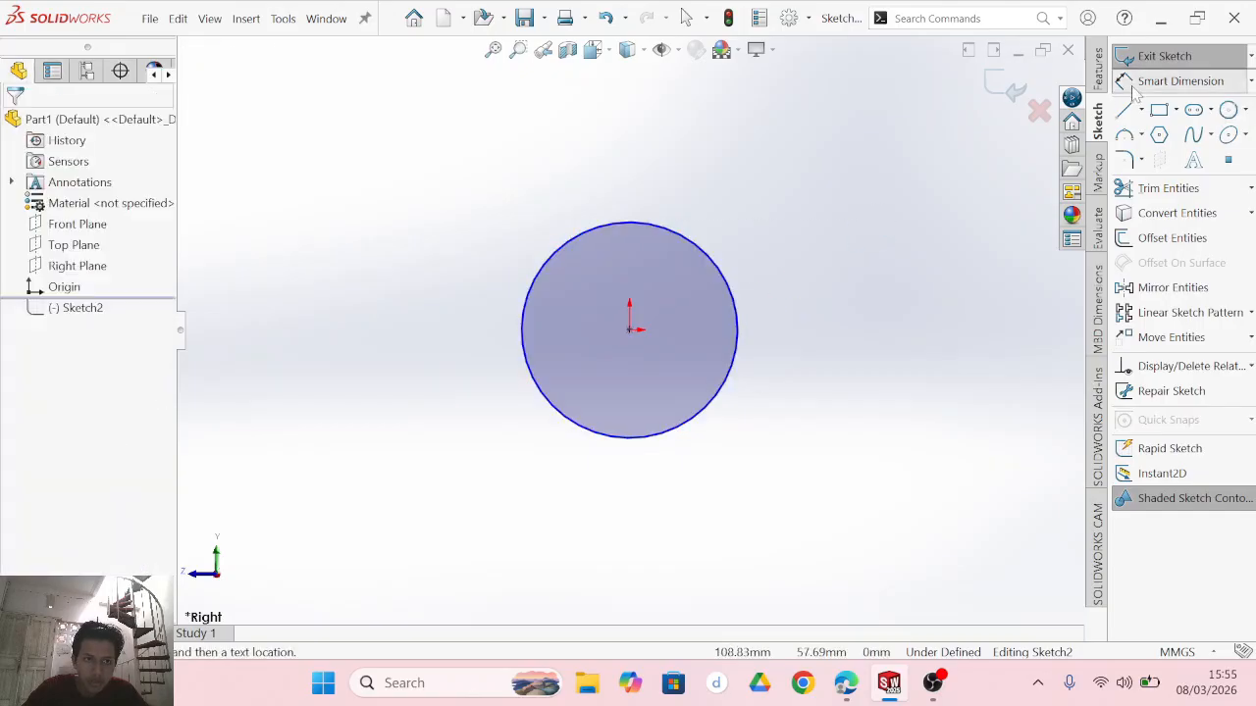
click(738, 307)
click(820, 343)
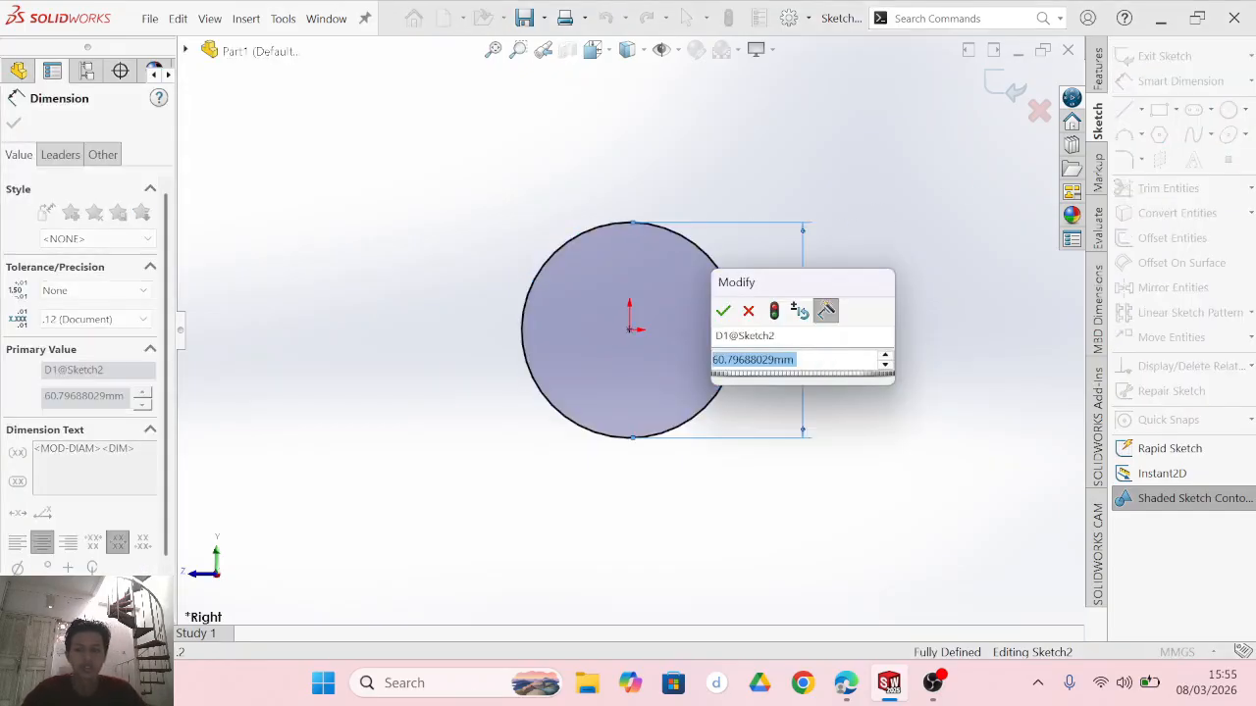
text(1,313)
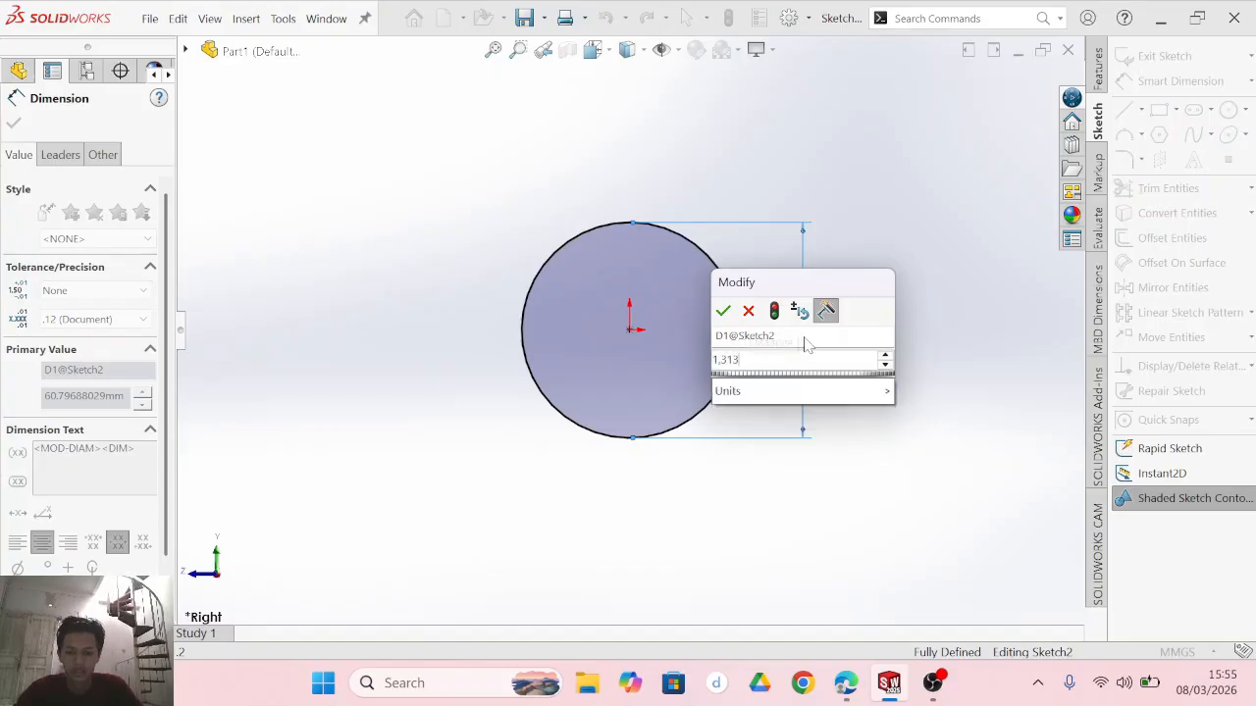
key(Return)
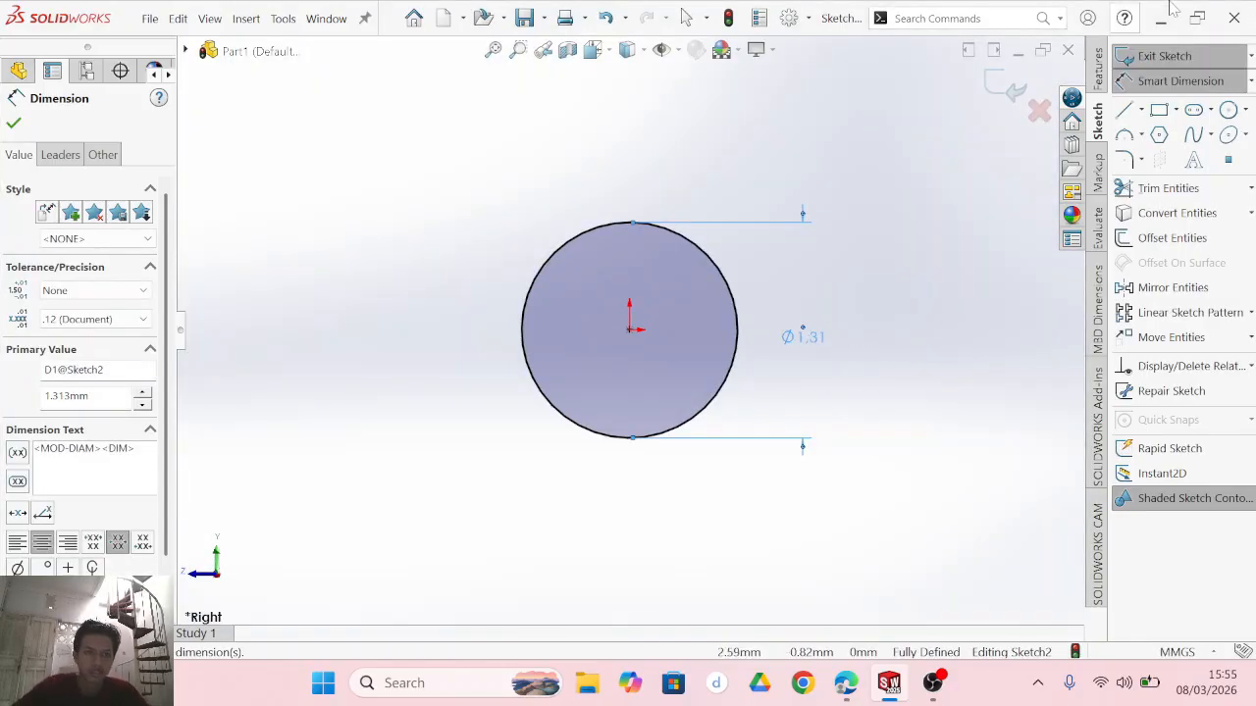
Start a two-direction Extruded Boss of the circle, check the pipe length in the PDF in Edge, and set Direction 1 depth to 1.5625 mm in SOLIDWORKS.
click(1097, 70)
click(1138, 55)
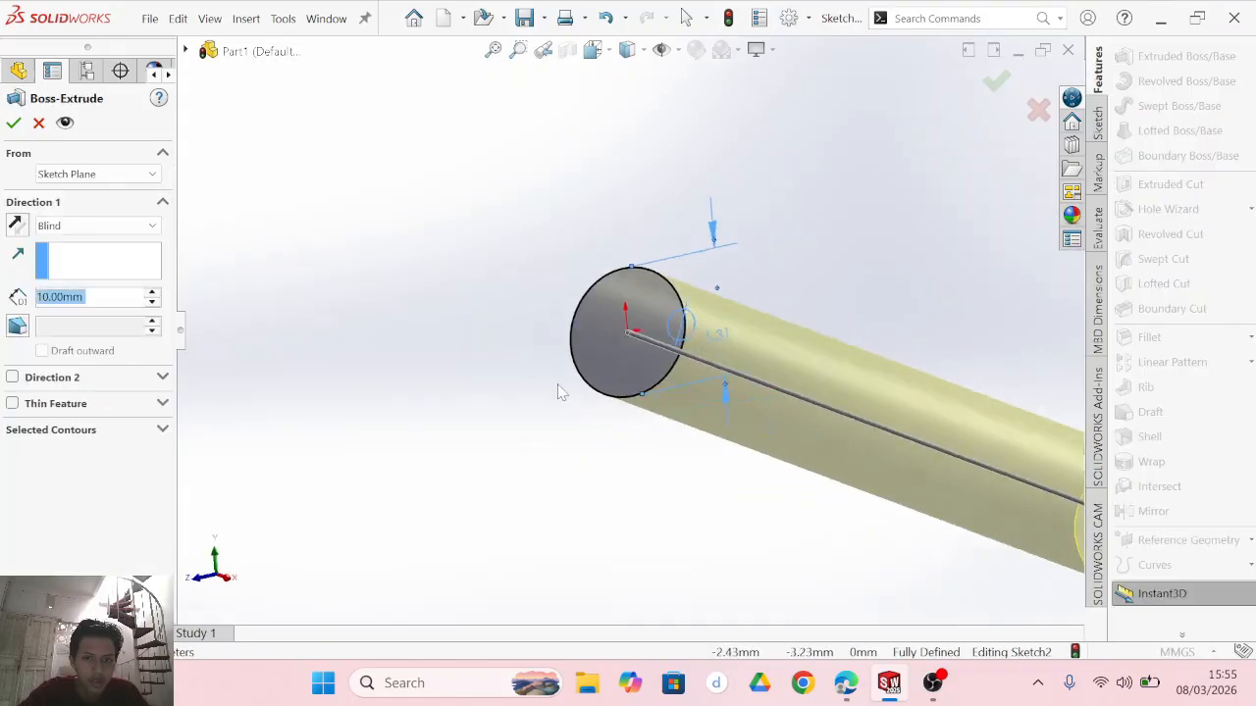
click(12, 379)
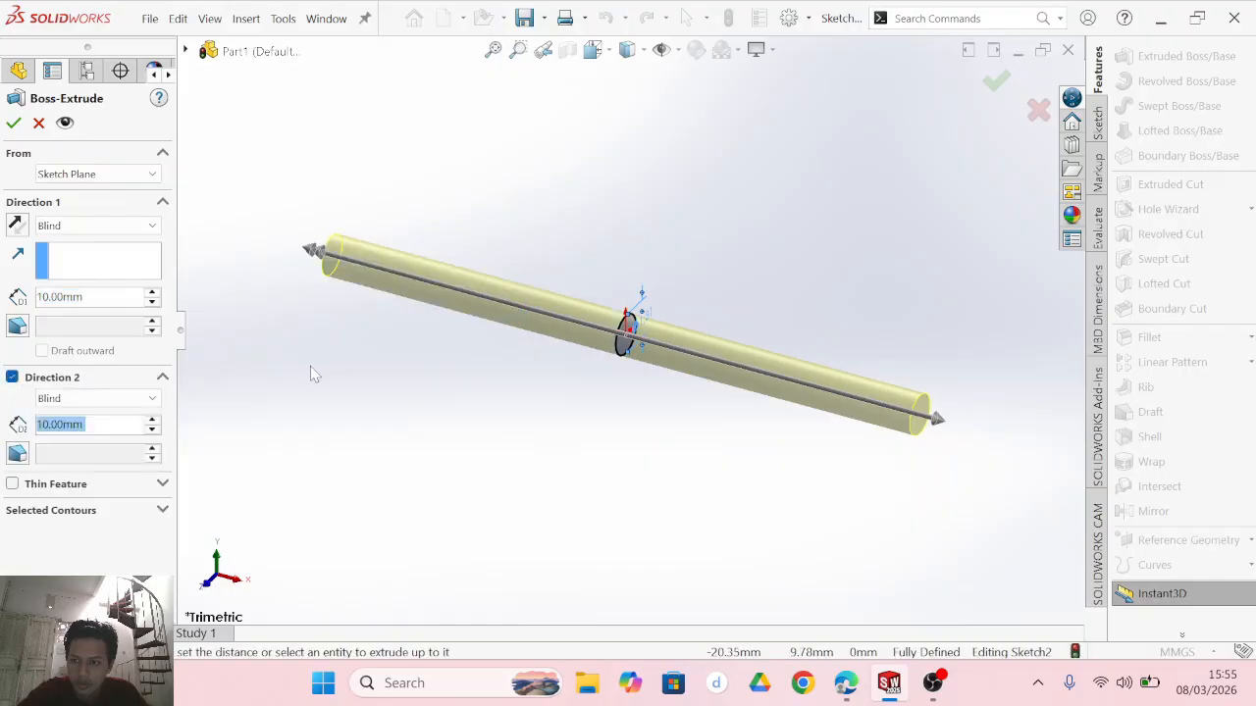
click(846, 683)
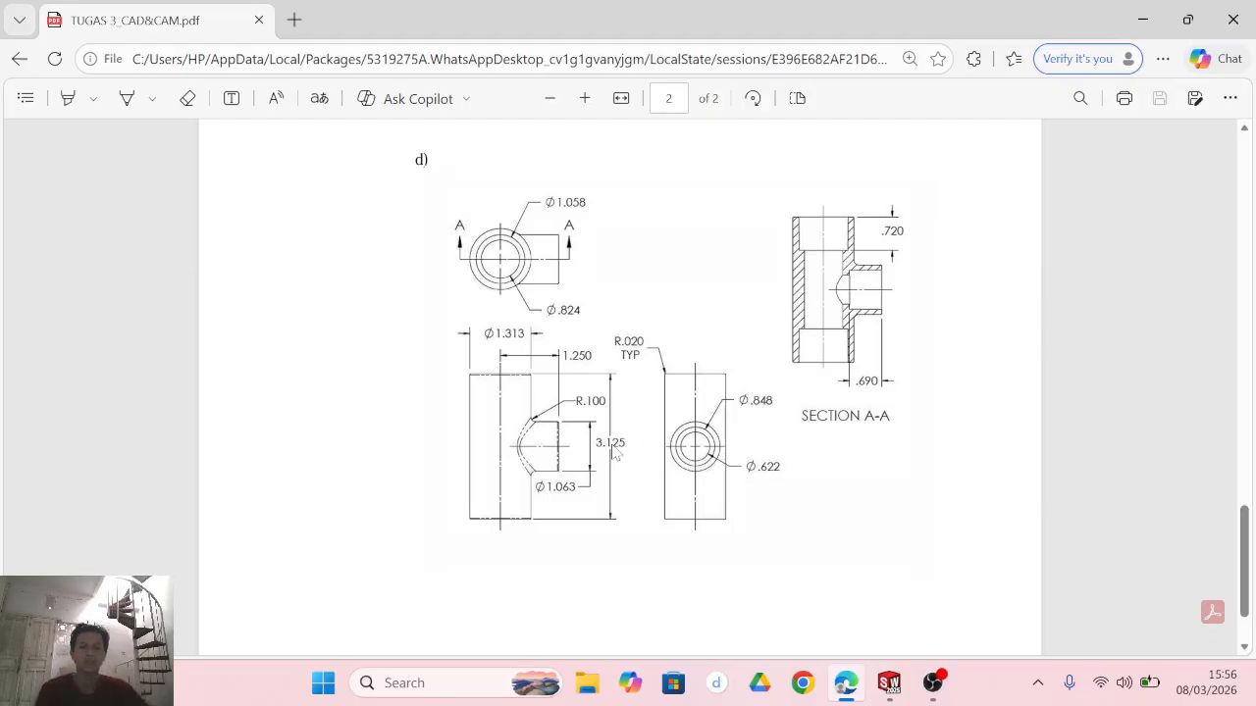
click(893, 689)
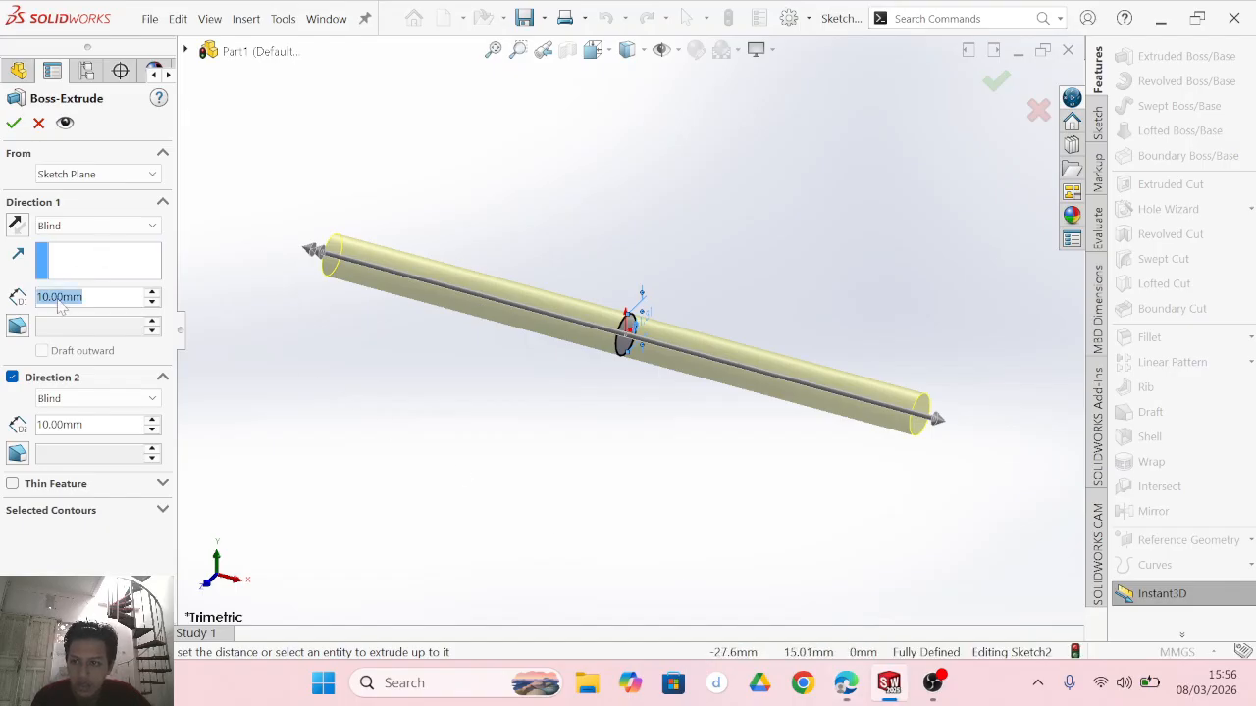
text(1,5625)
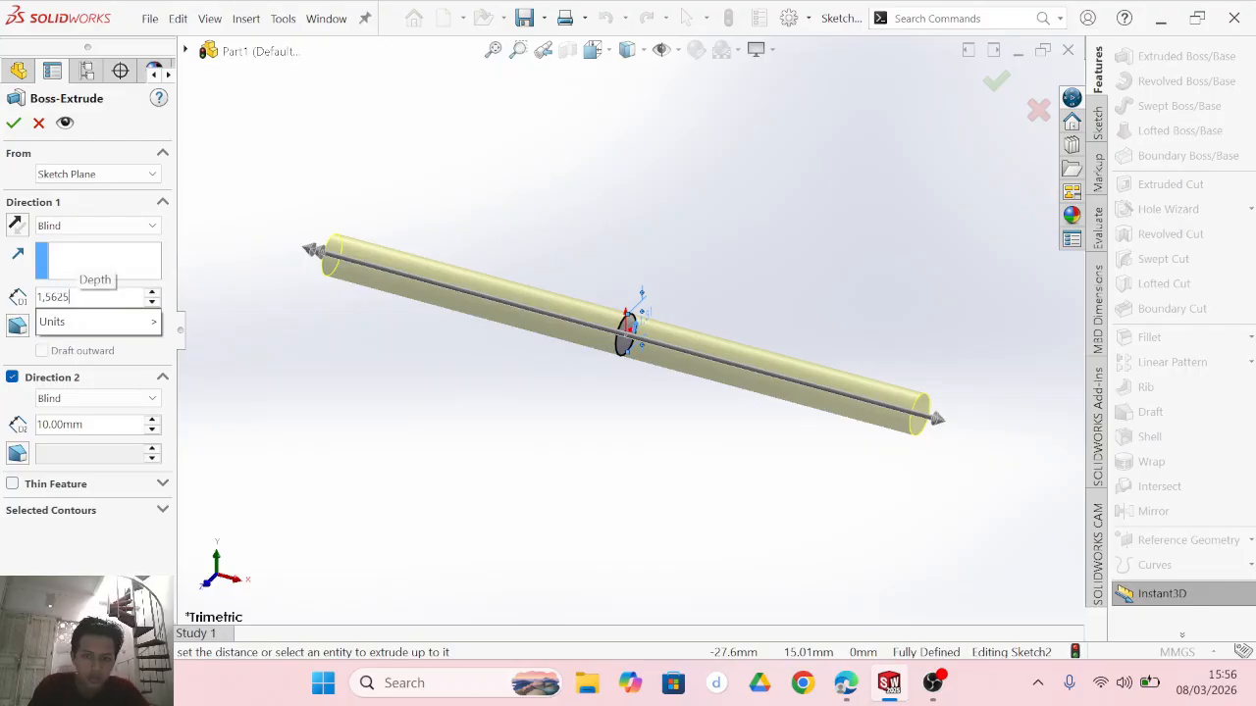
Set the Direction 2 depth of the cylinder's Boss-Extrude to 1.5625 mm.
click(49, 424)
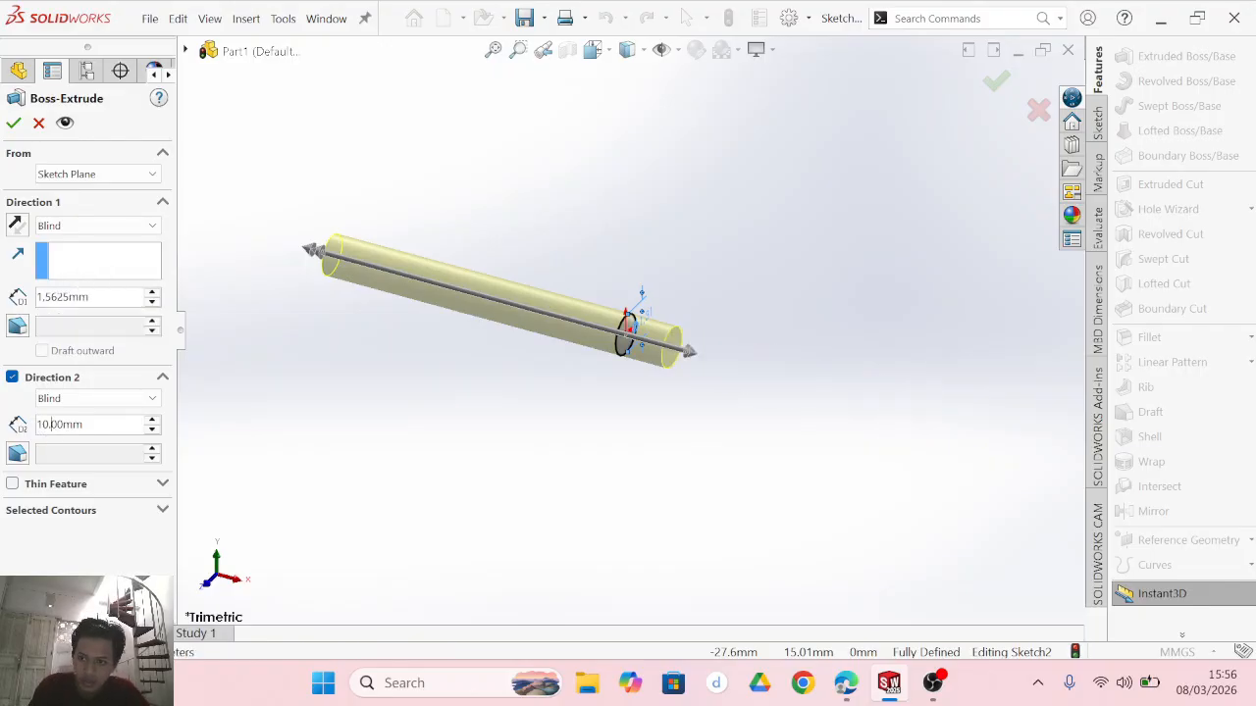
text(1)
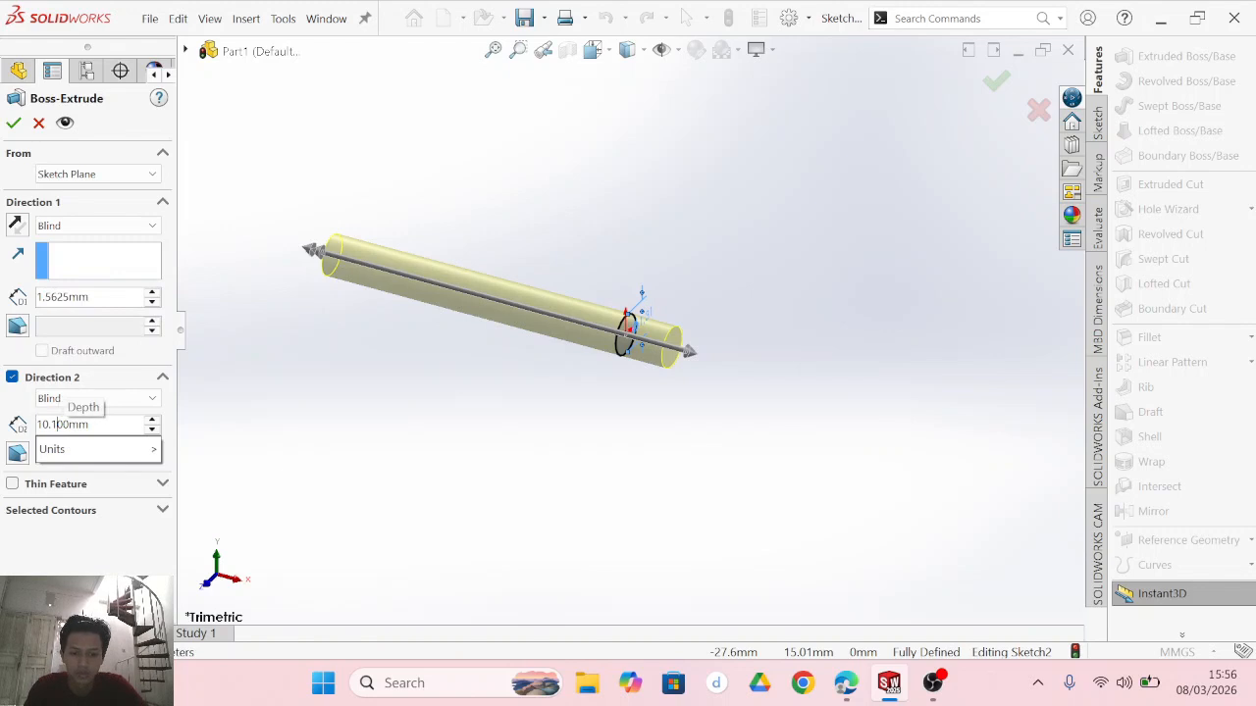
text(,)
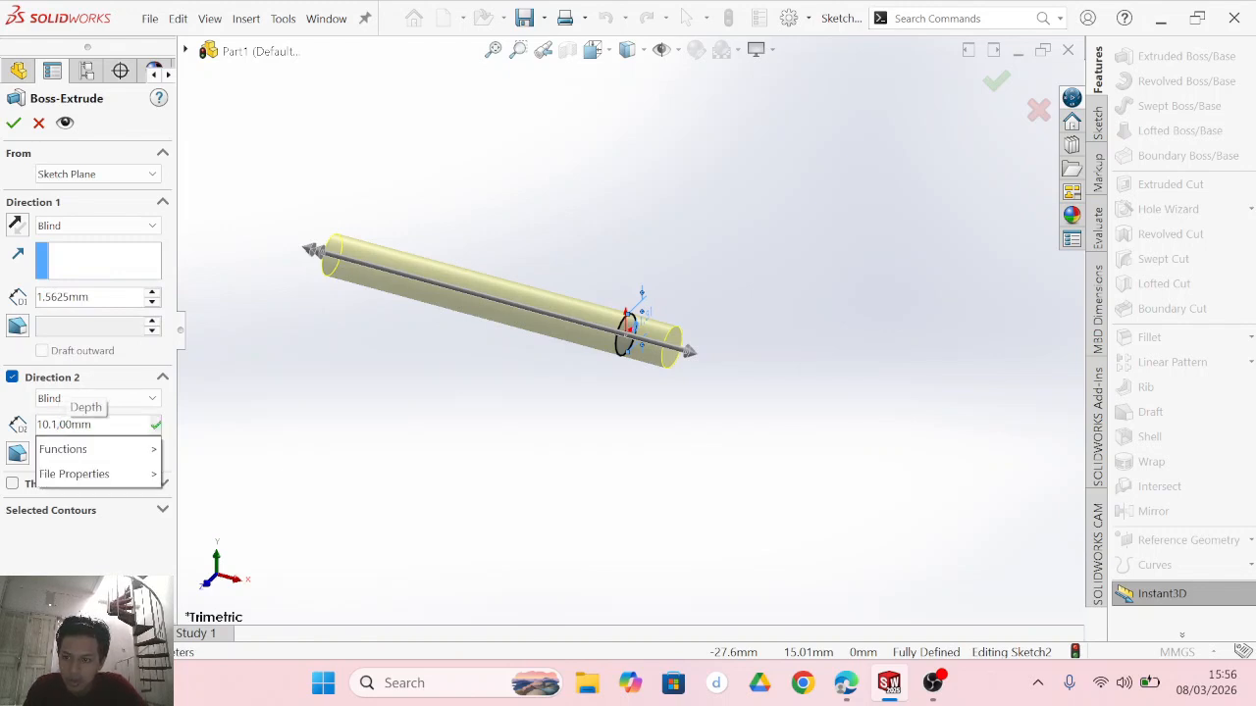
key(BackSpace)
key(BackSpace)
key(BackSpace)
key(BackSpace)
key(BackSpace)
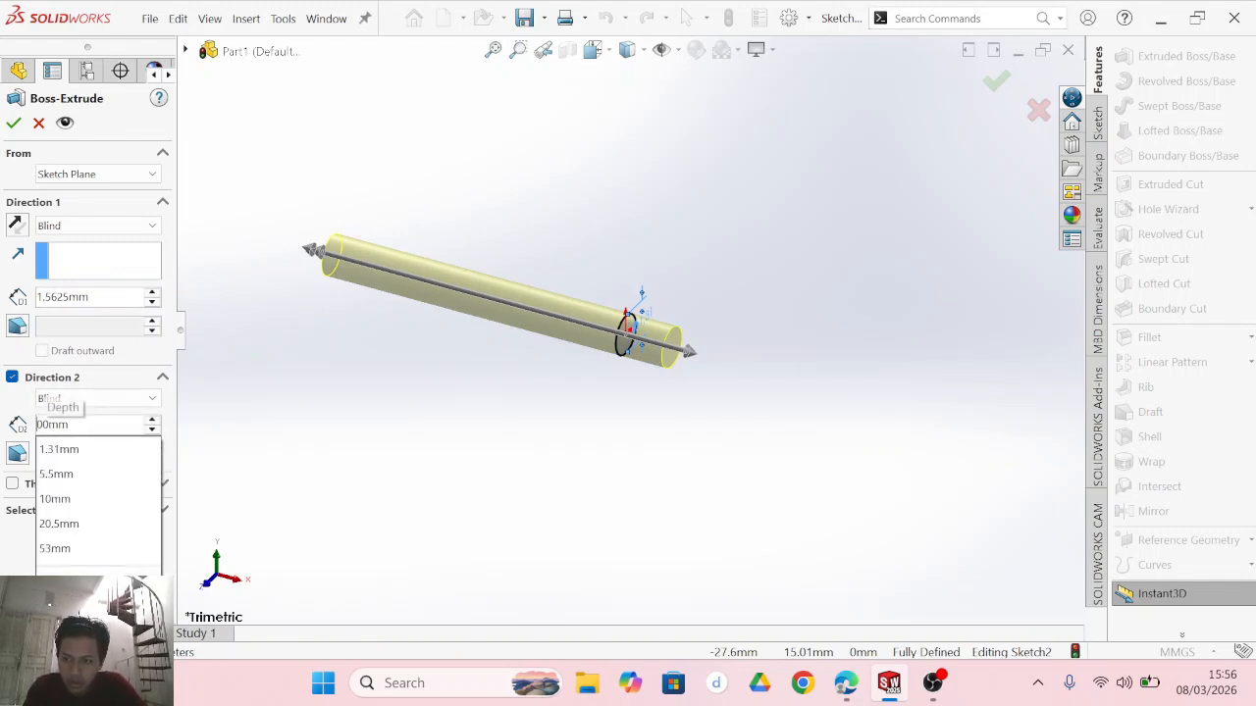
double_click(51, 425)
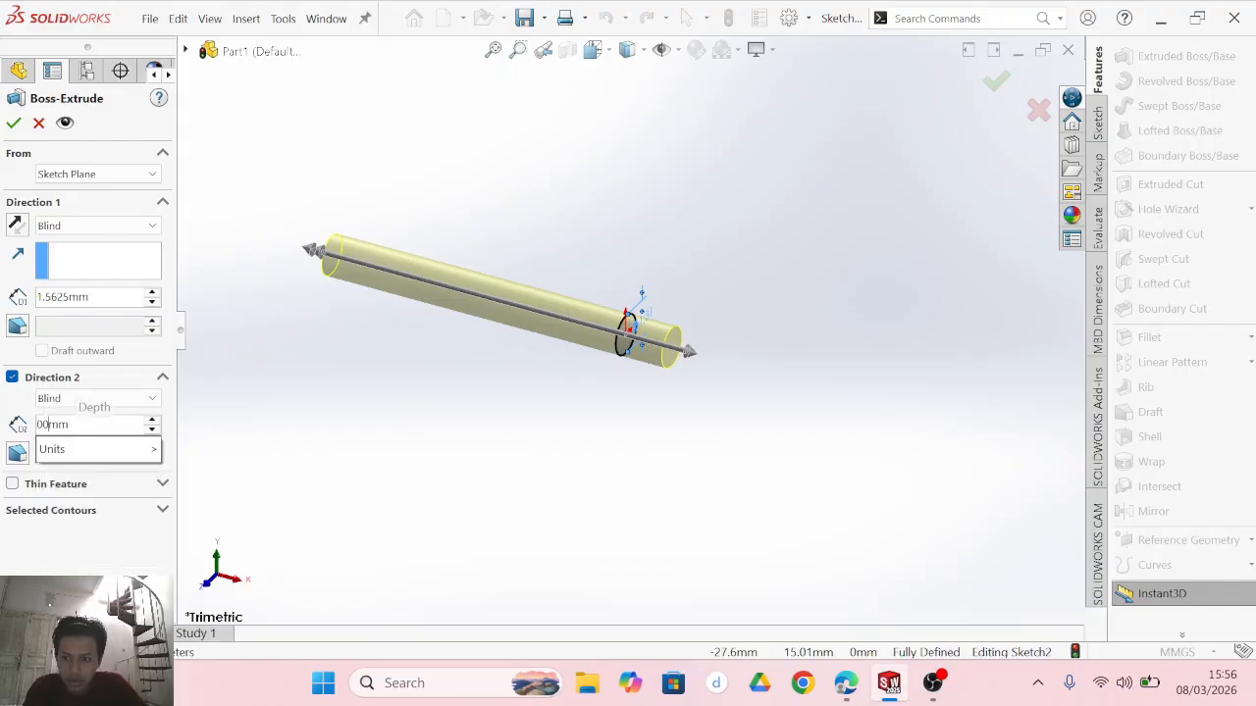
text(1,)
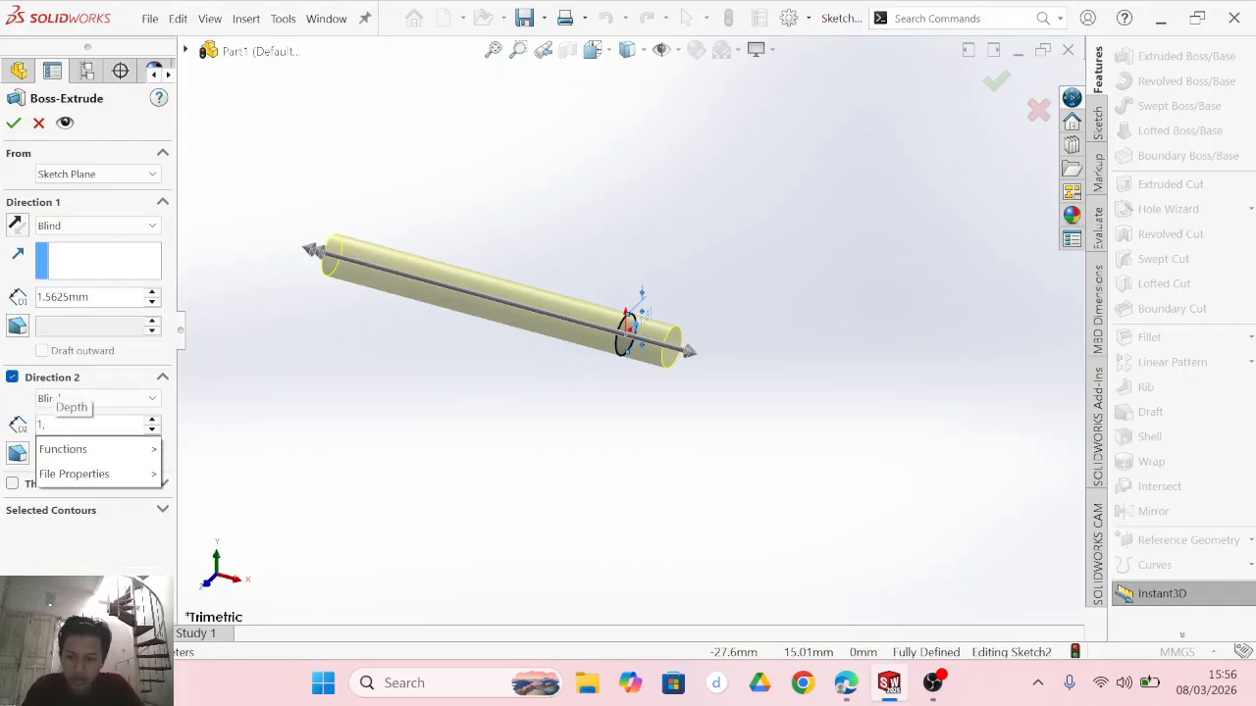
text(5625)
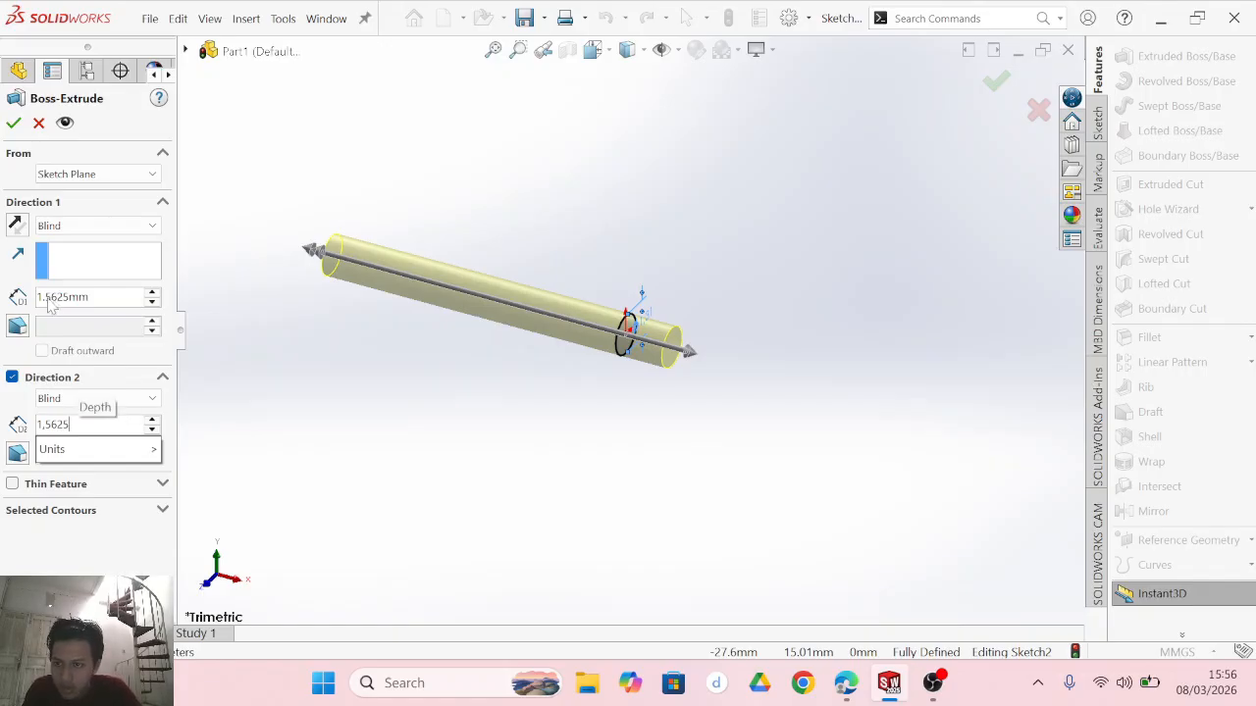
key(Return)
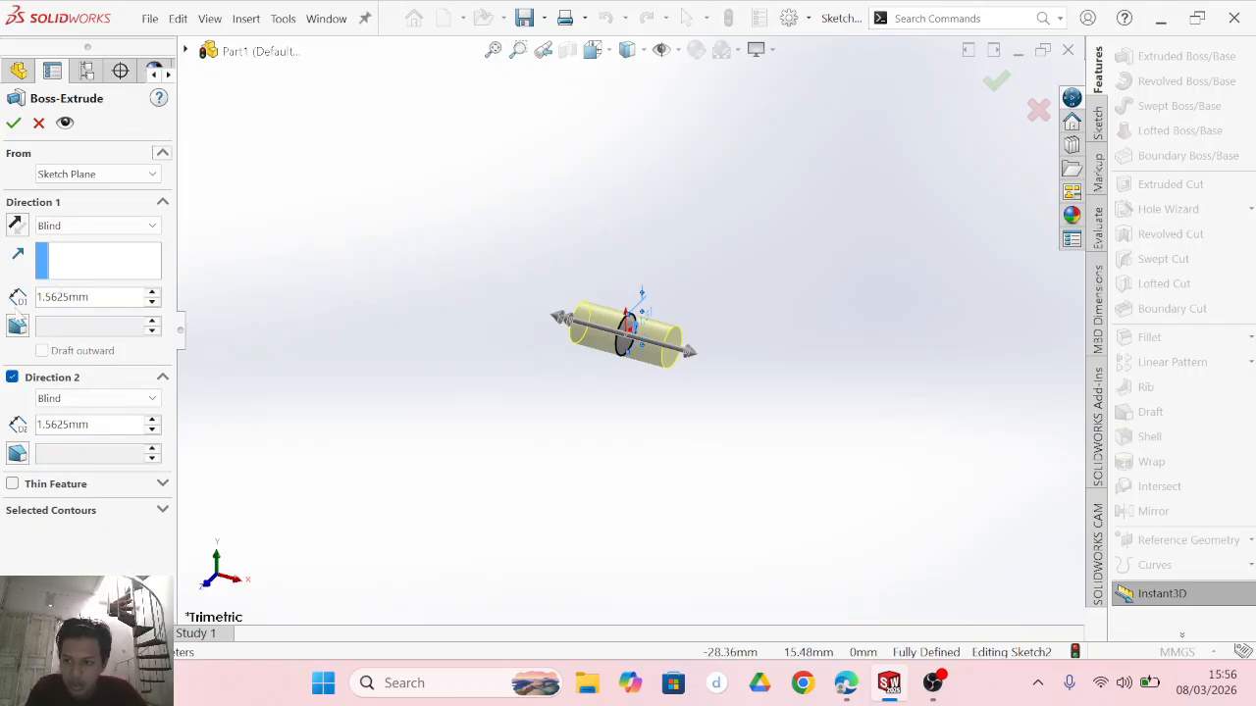
Re-enter the decimal separator in the 1.5625 mm Direction 1 depth and accept the two-direction extrusion.
click(39, 296)
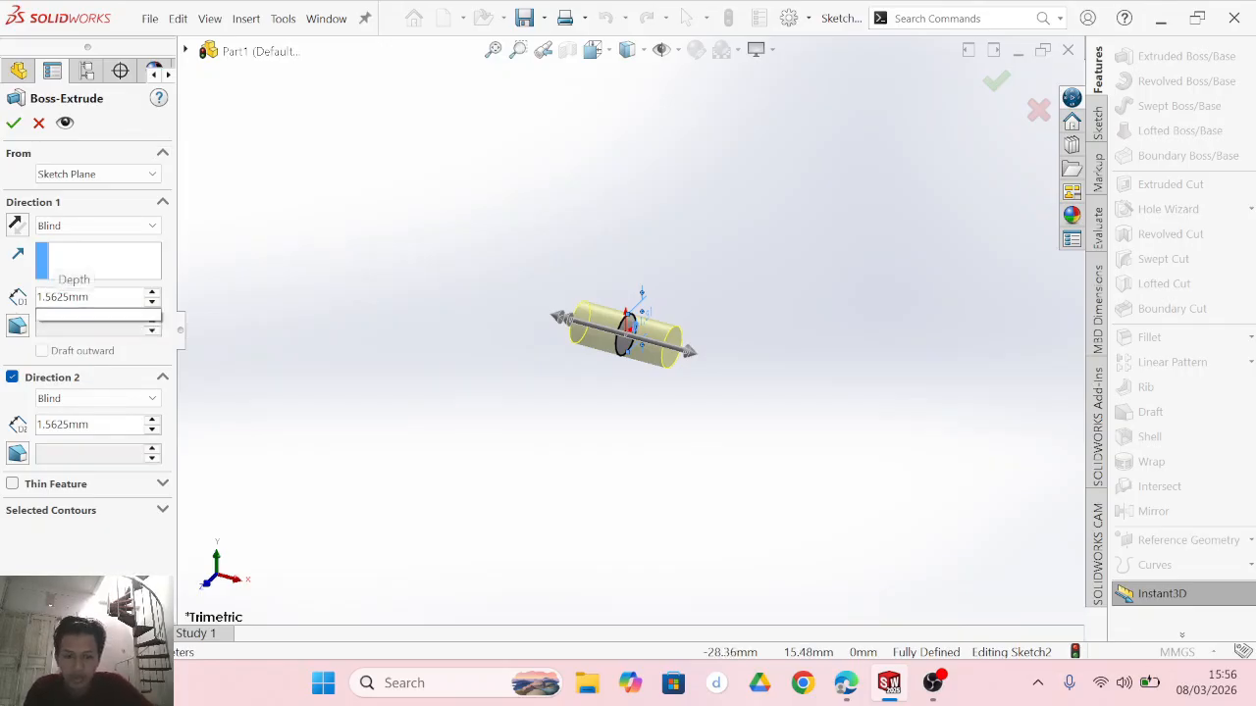
key(BackSpace)
text(,)
mouse_move(95, 350)
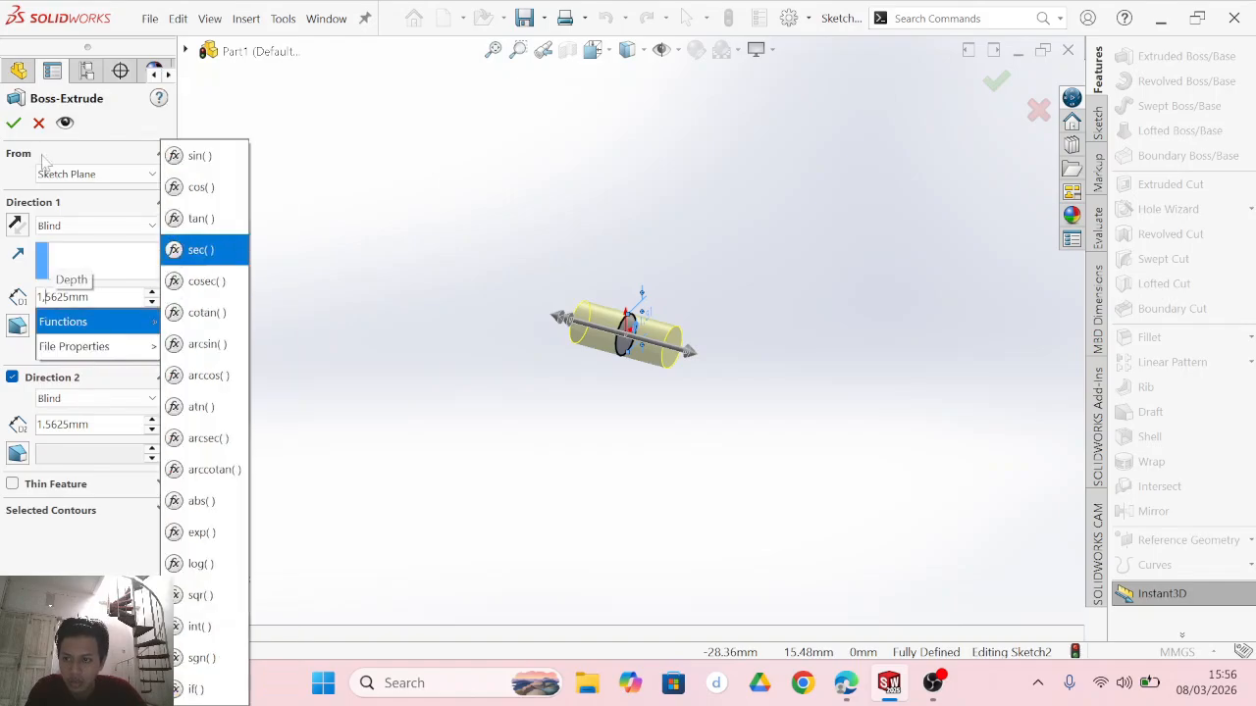
click(14, 125)
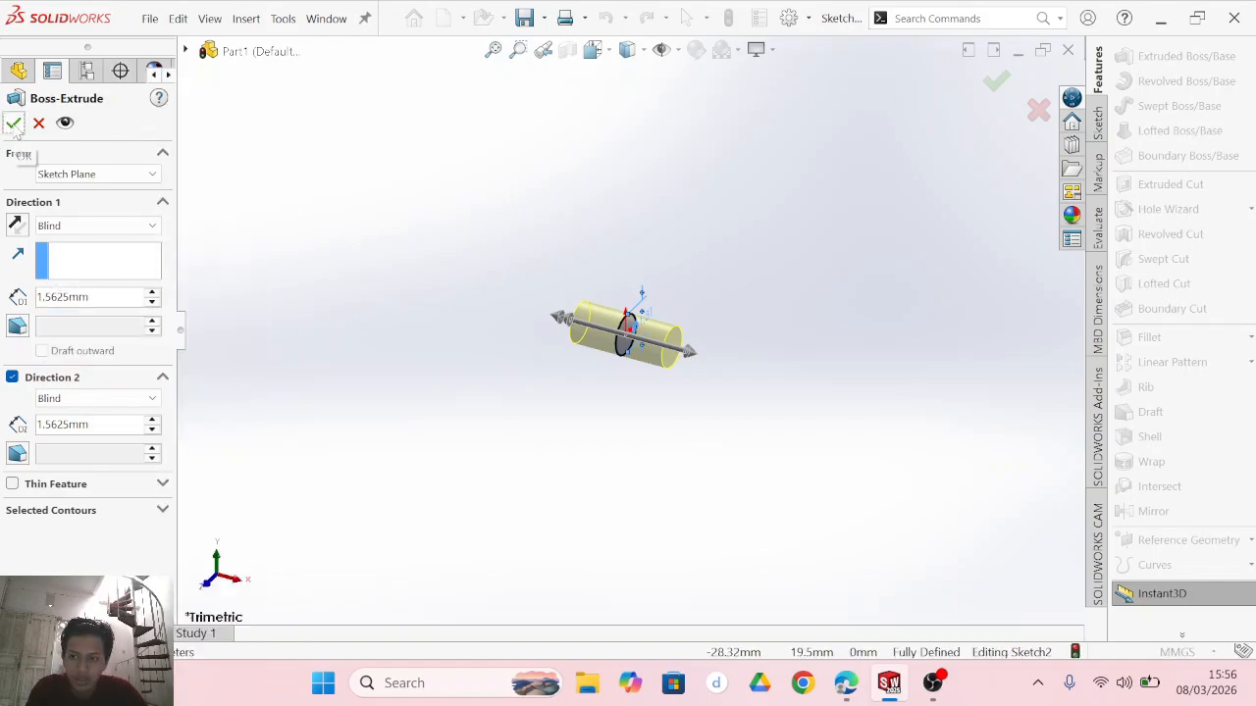
middle_drag(695, 435, 731, 478)
click(772, 382)
middle_drag(549, 379, 706, 502)
Switch to Edge to check the bore diameters in drawing d) of the PDF, and return to SOLIDWORKS.
click(846, 683)
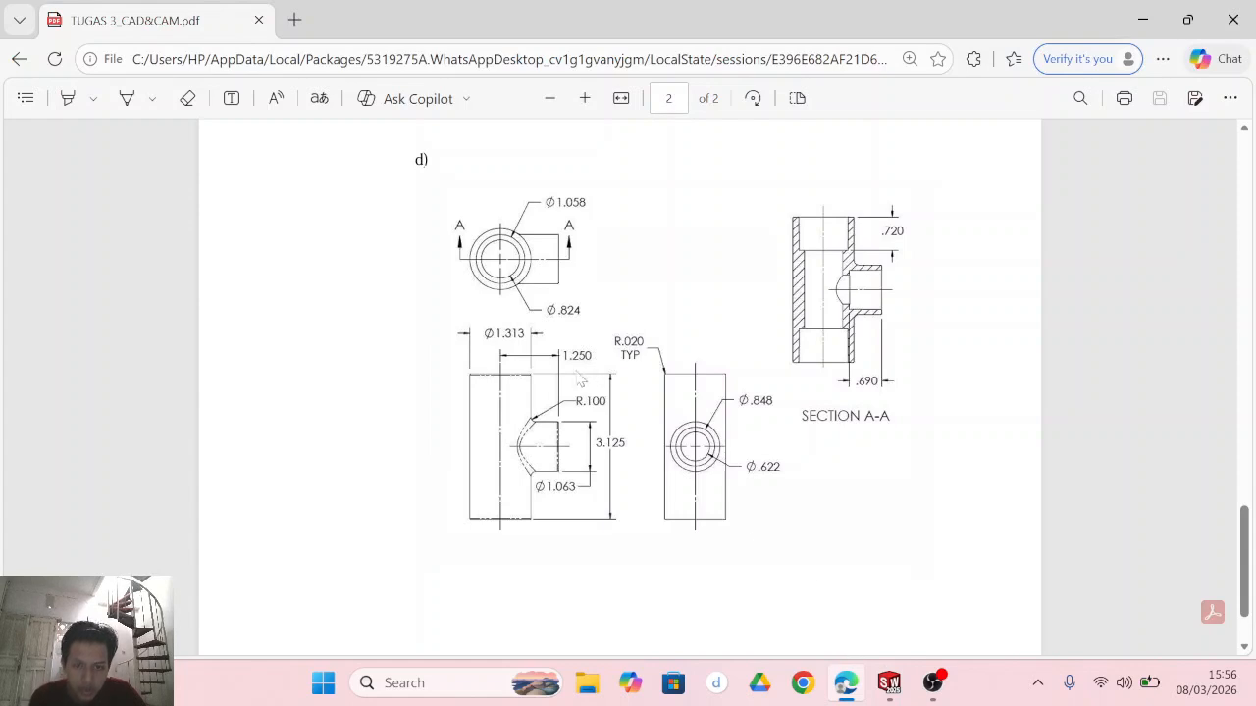
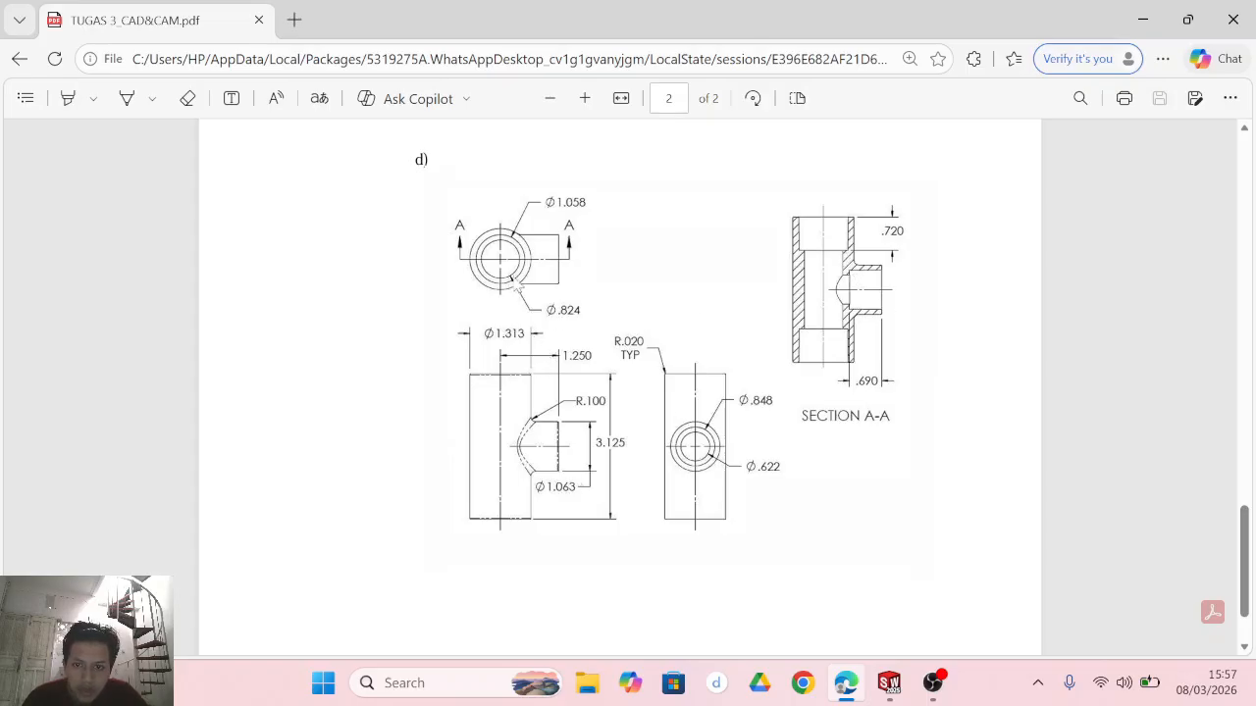
click(937, 690)
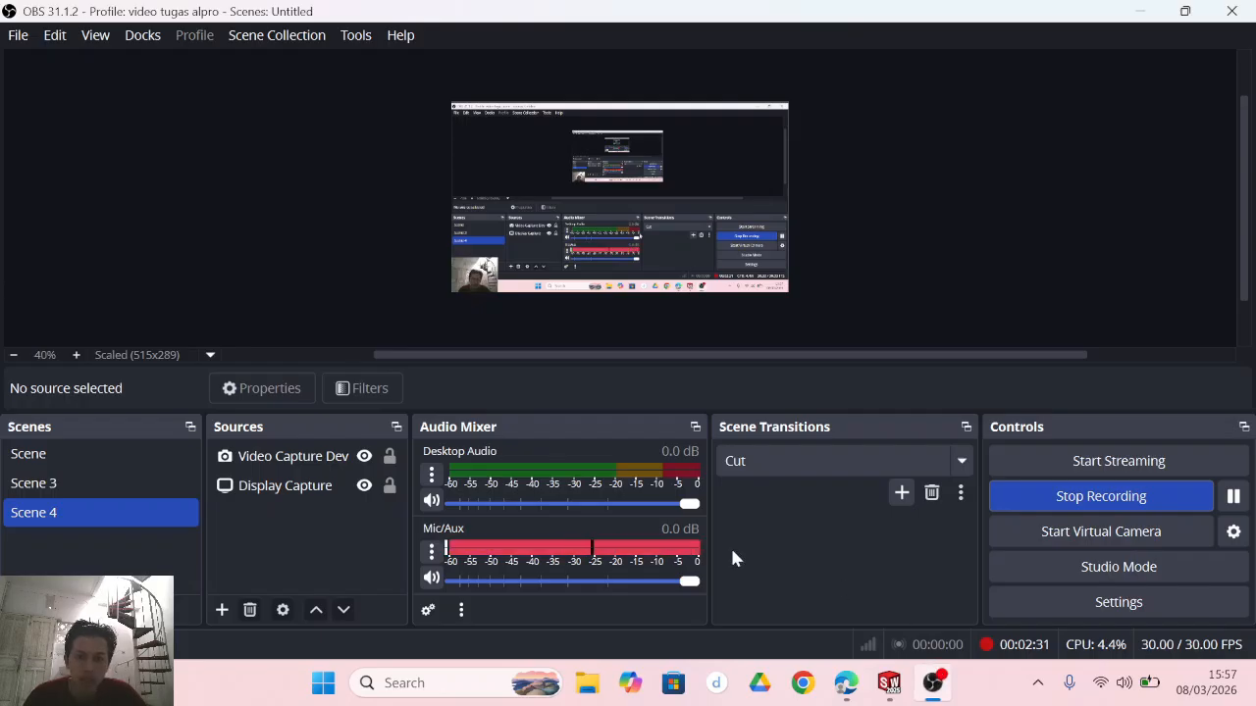
click(889, 683)
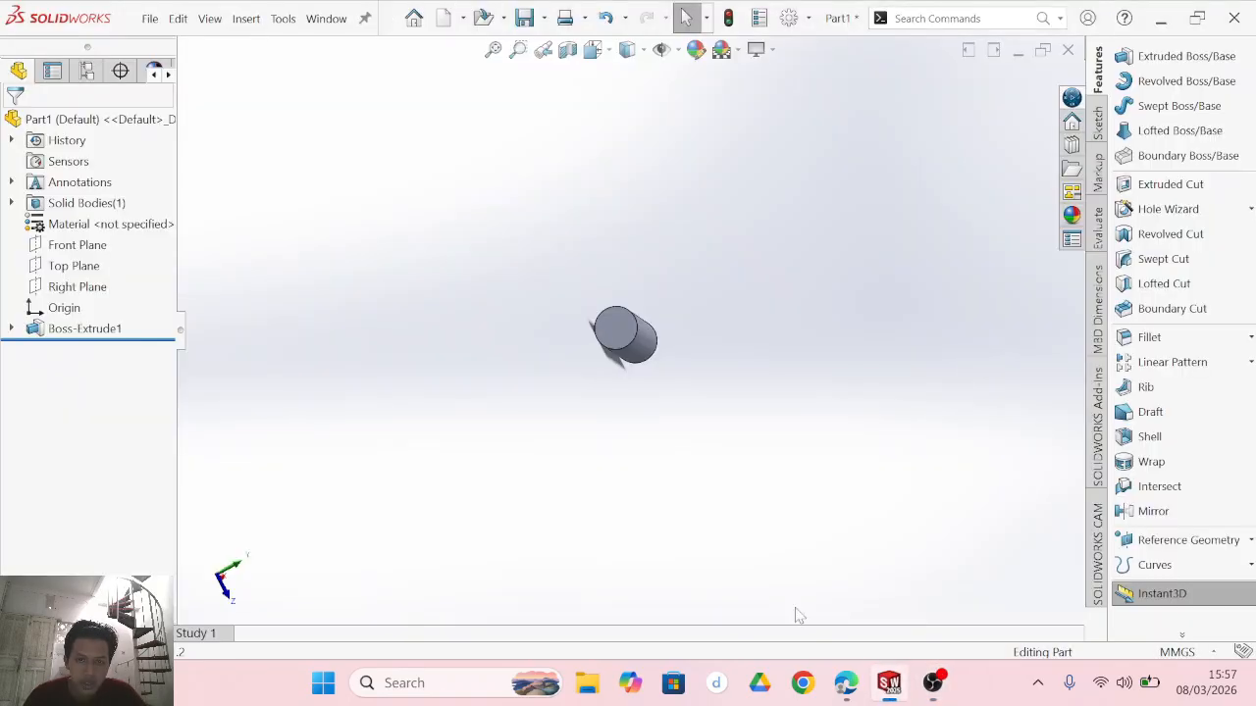
View the cylinder's end face straight on and sketch a circle about 0.78 mm in diameter on it, centred on the origin.
click(613, 331)
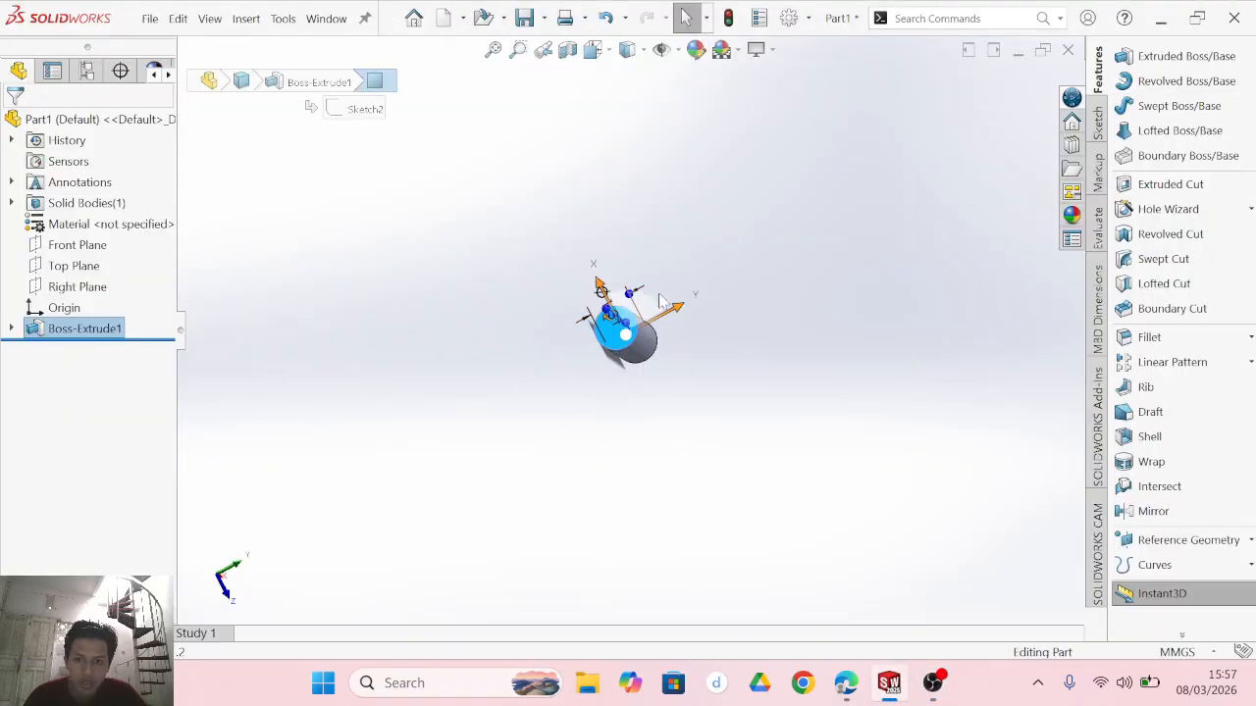
right_click(650, 392)
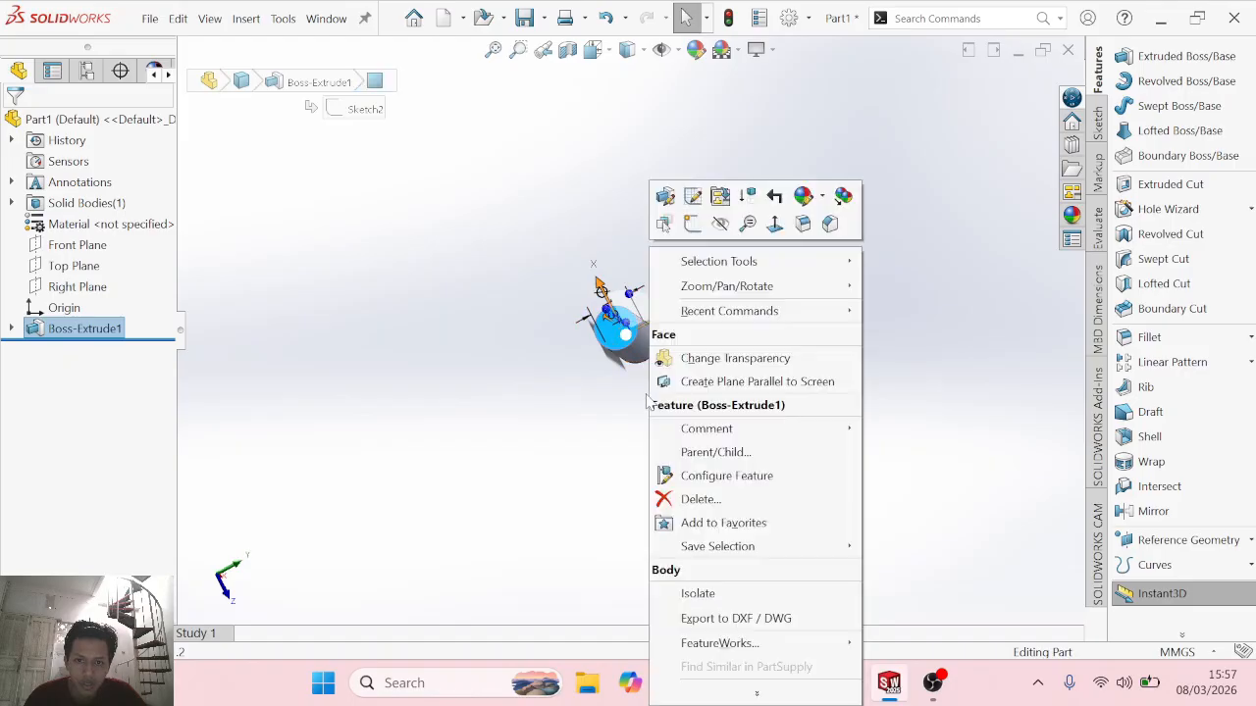
click(776, 224)
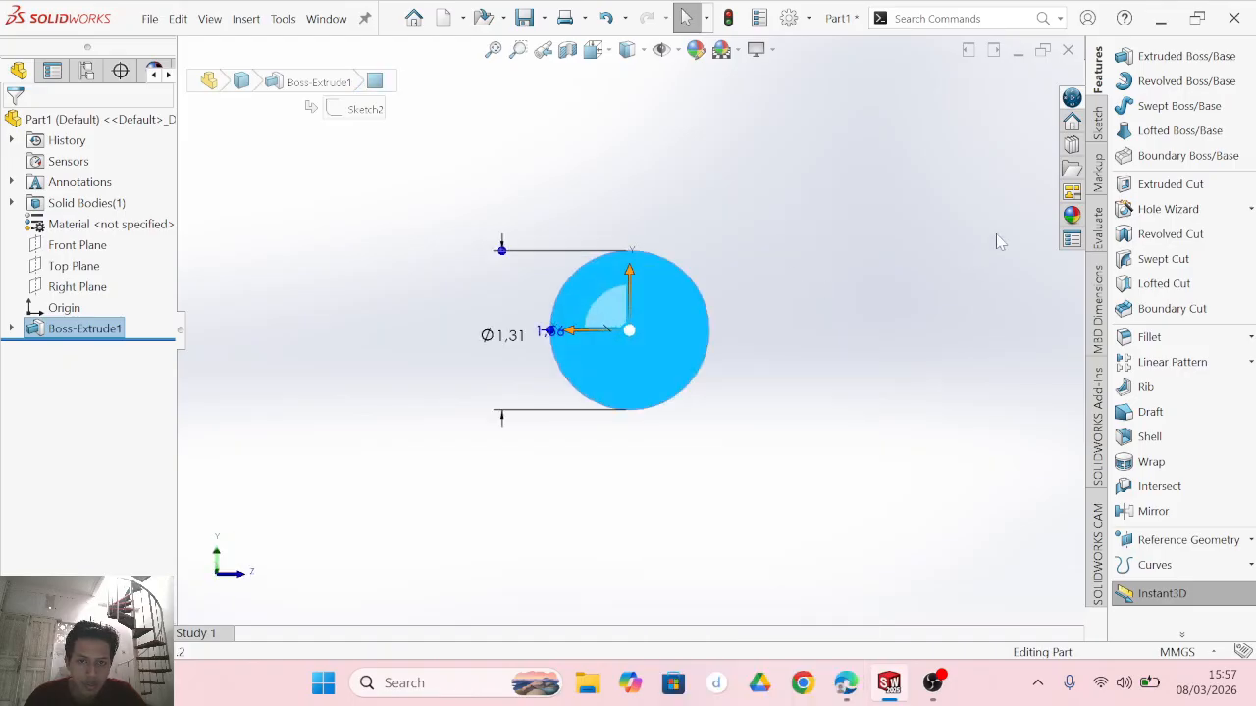
click(1097, 123)
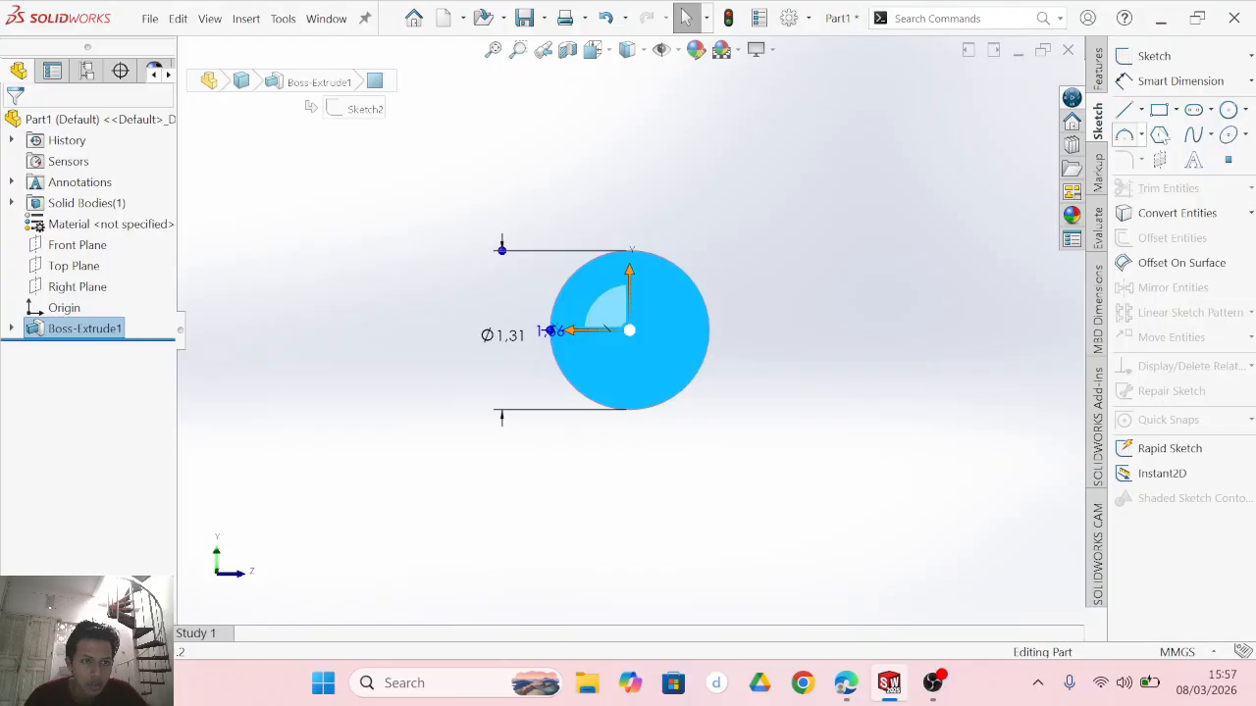
click(1230, 111)
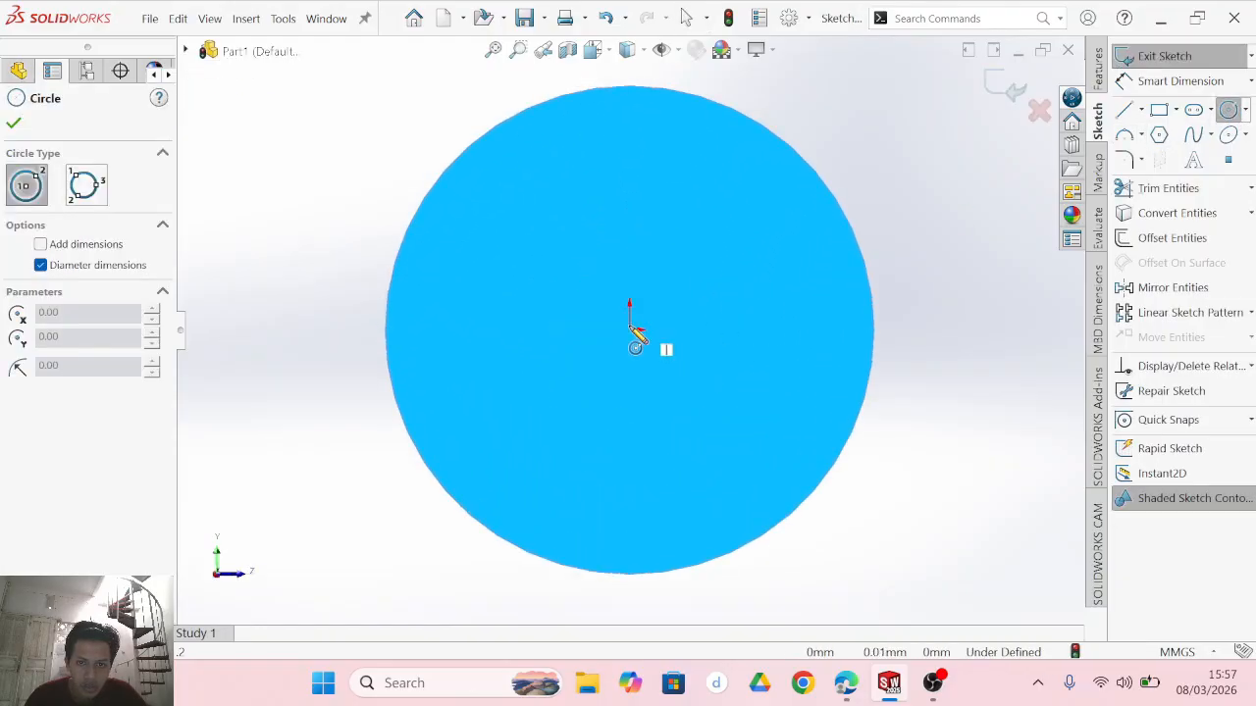
click(630, 330)
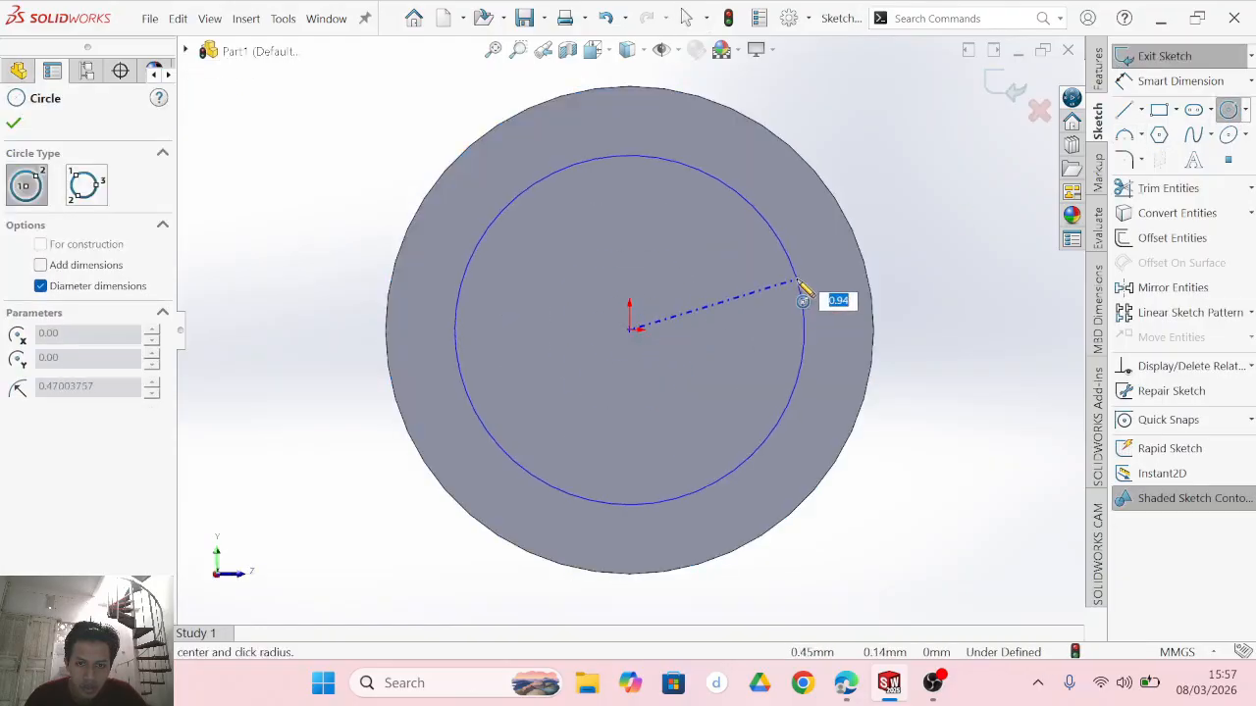
click(772, 295)
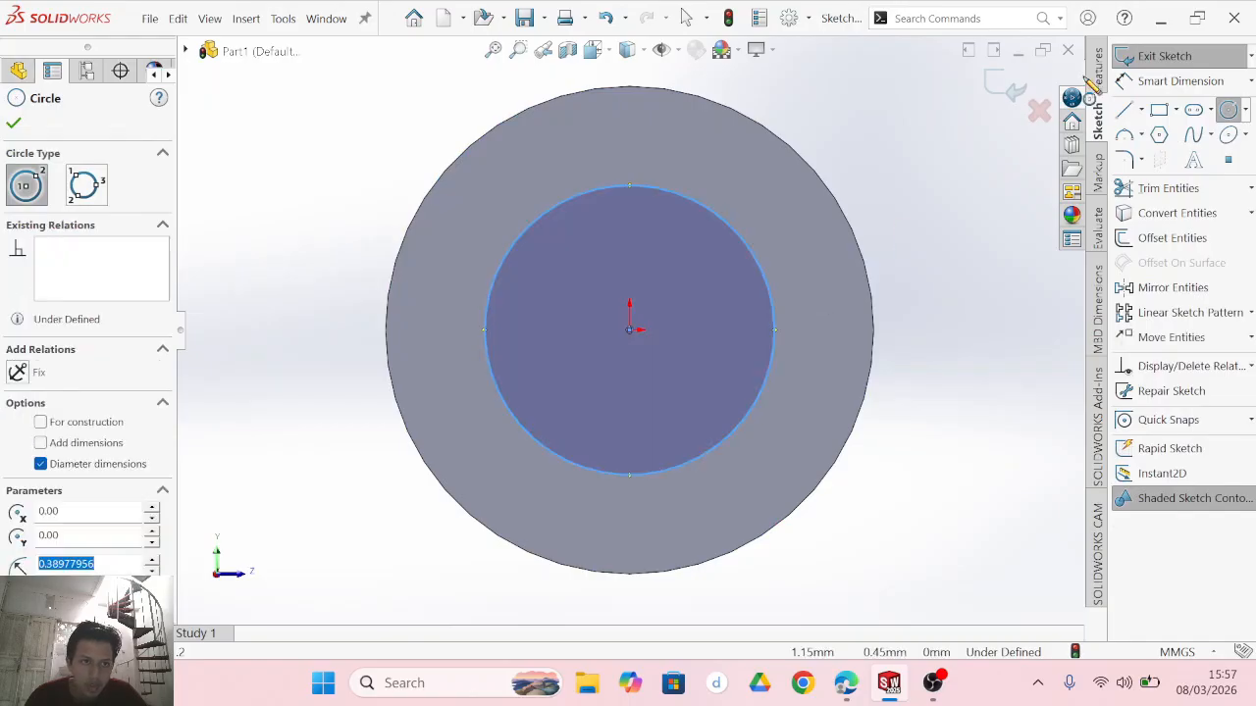
Dimension the diameter of the circle on the end face to 0.824 mm.
click(1130, 83)
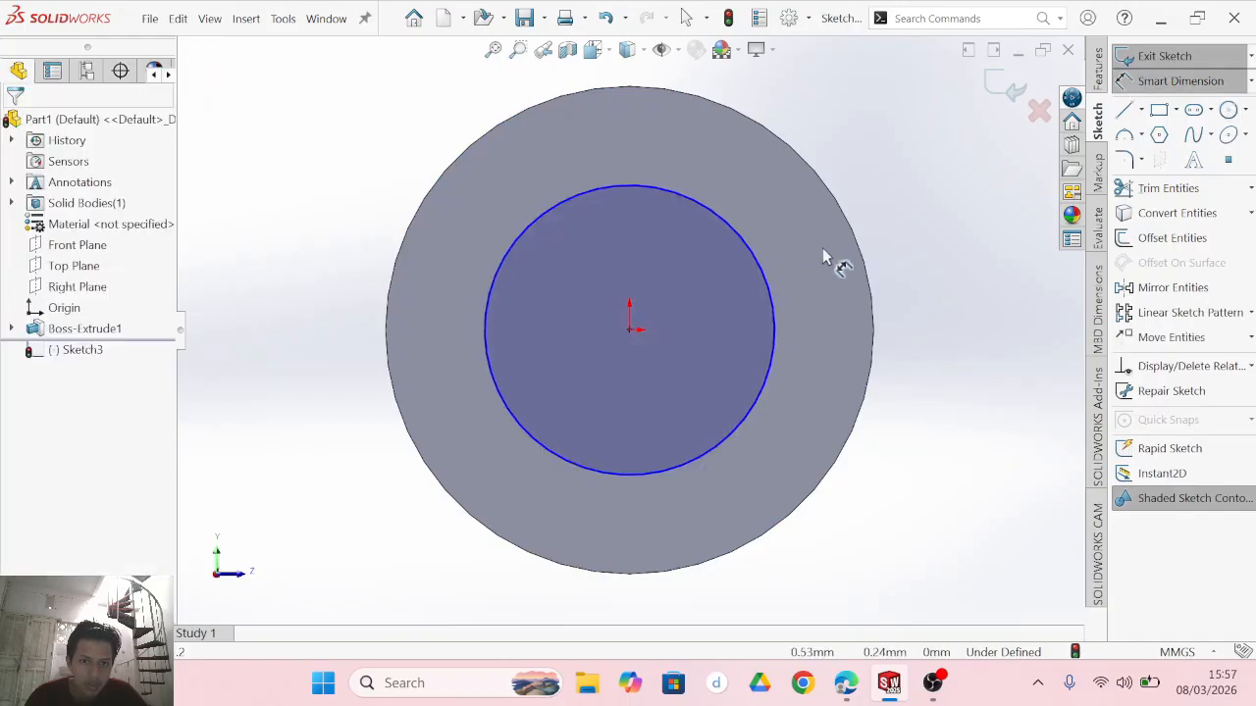
click(776, 316)
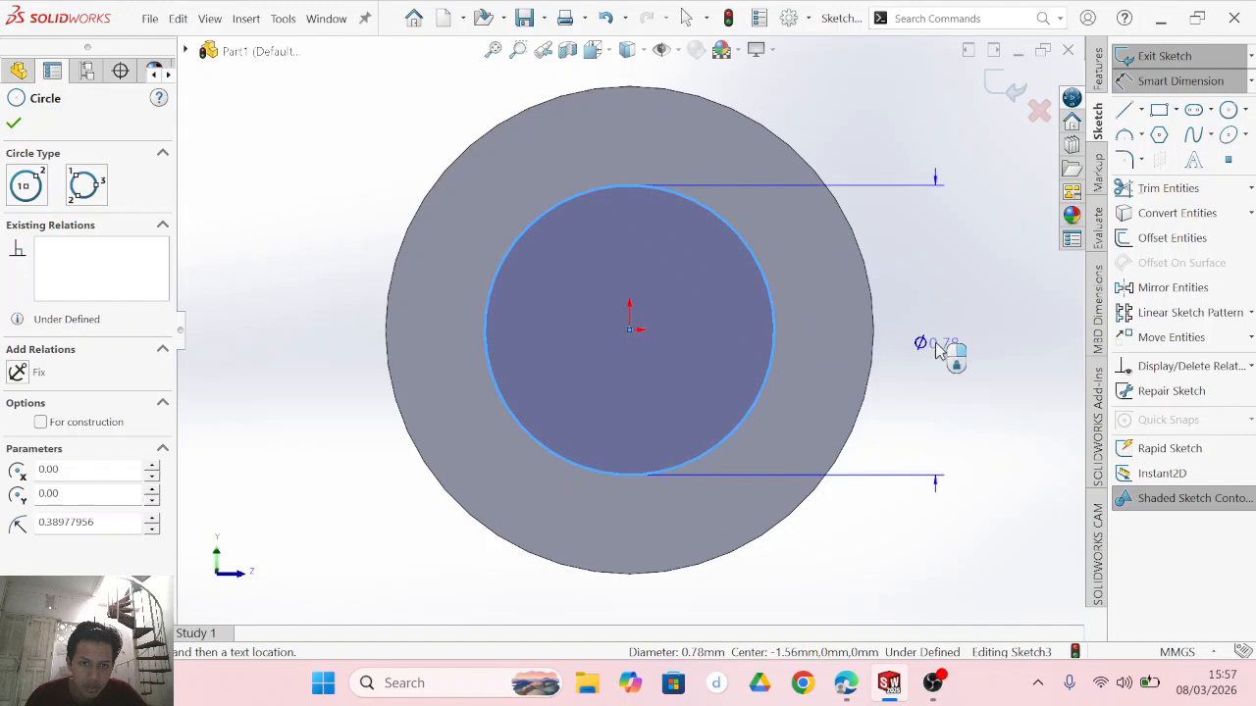
click(939, 343)
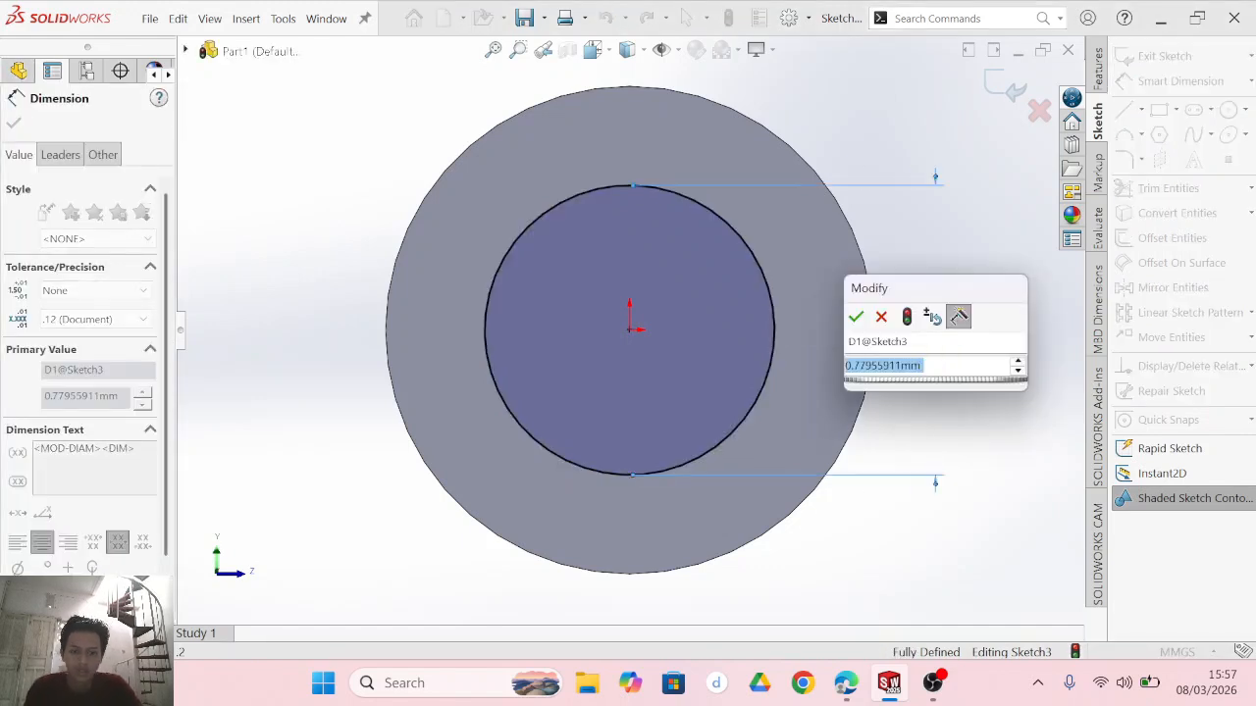
text(0.8)
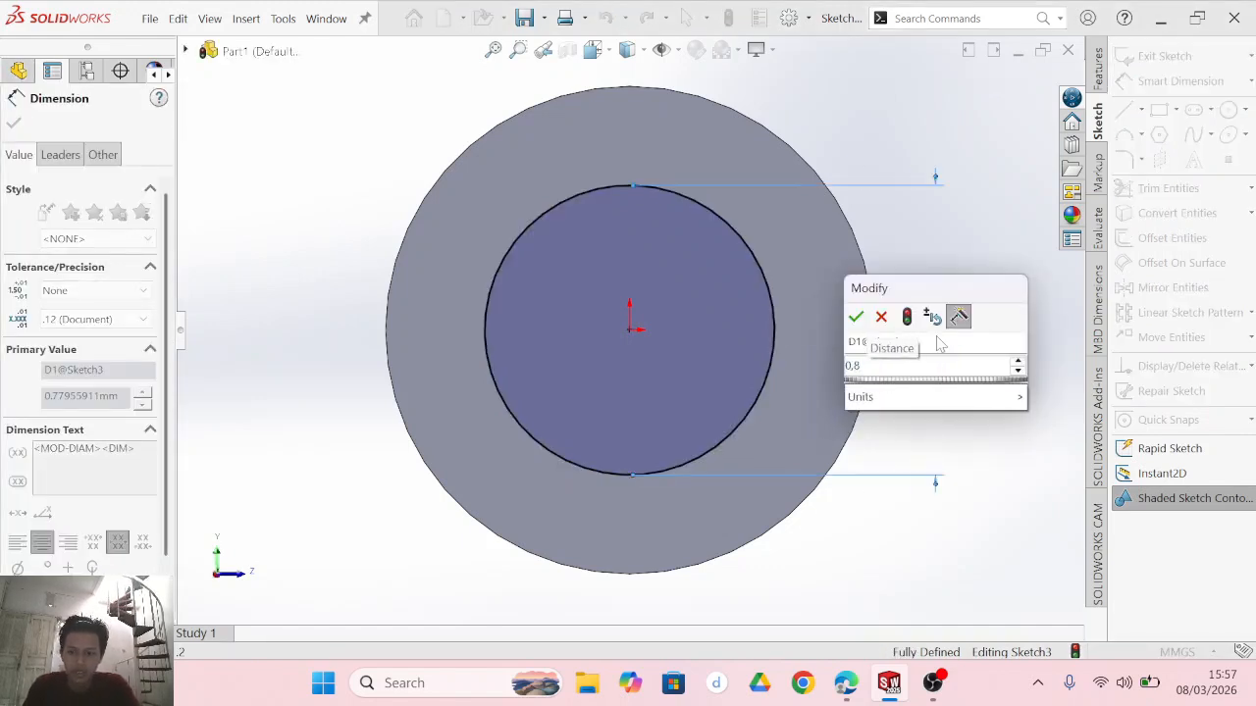
text(24)
key(Return)
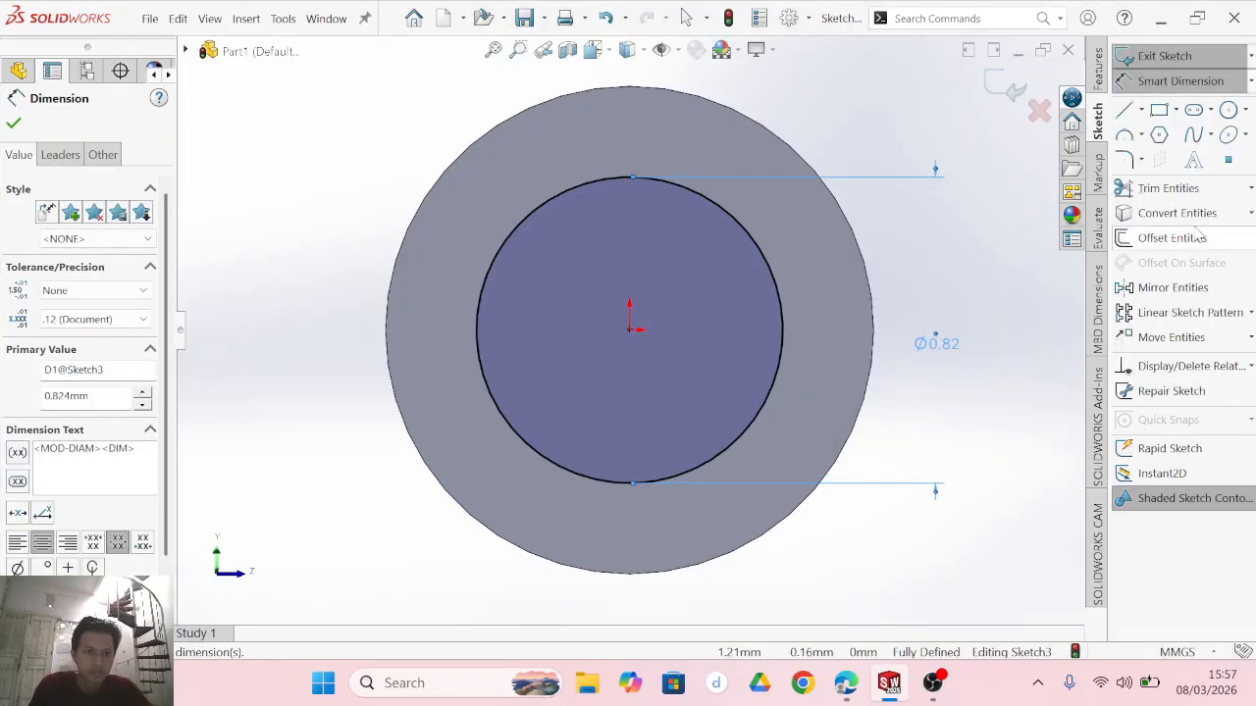
Cut the 0.824 mm circle through the whole cylinder with an Extruded Cut set to Through All.
click(1097, 74)
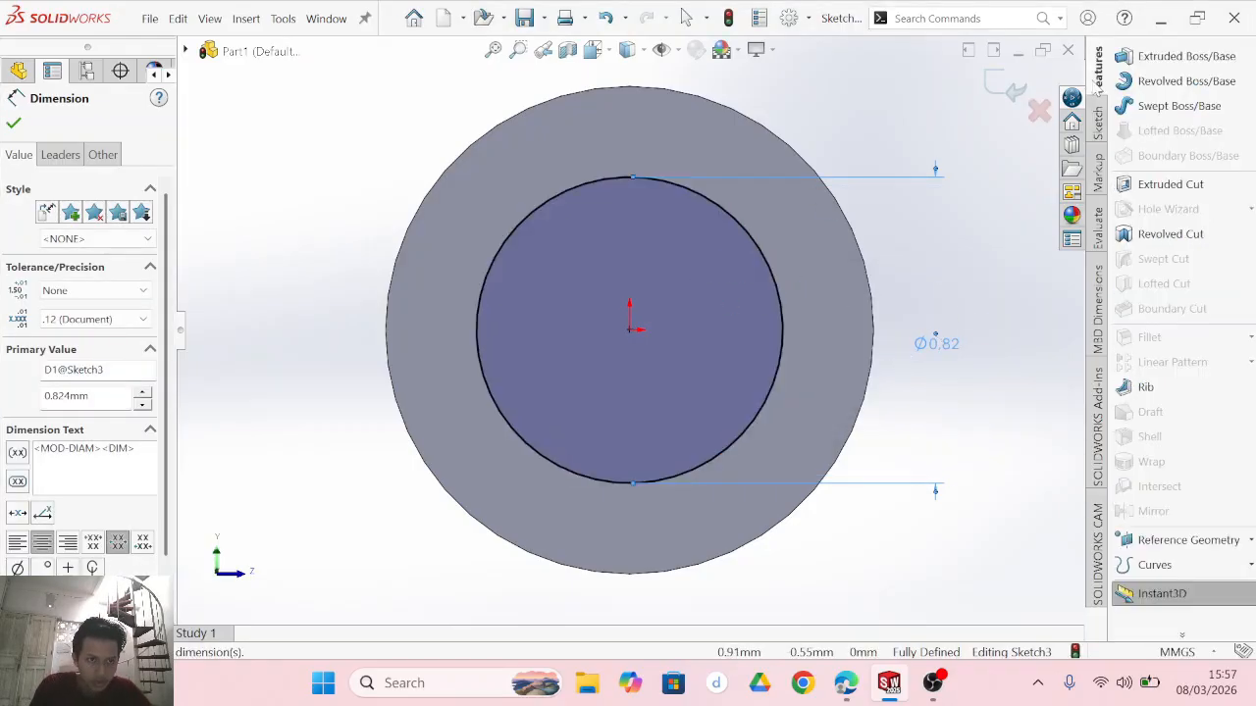
click(1126, 188)
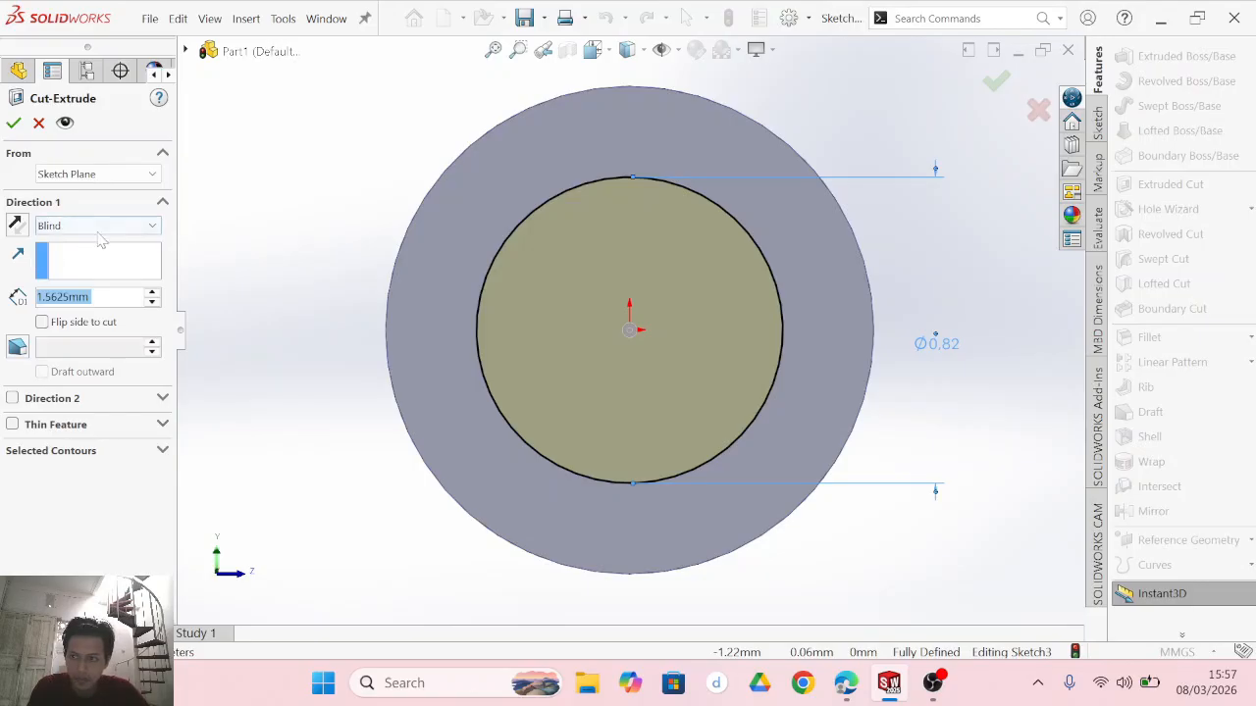
click(104, 226)
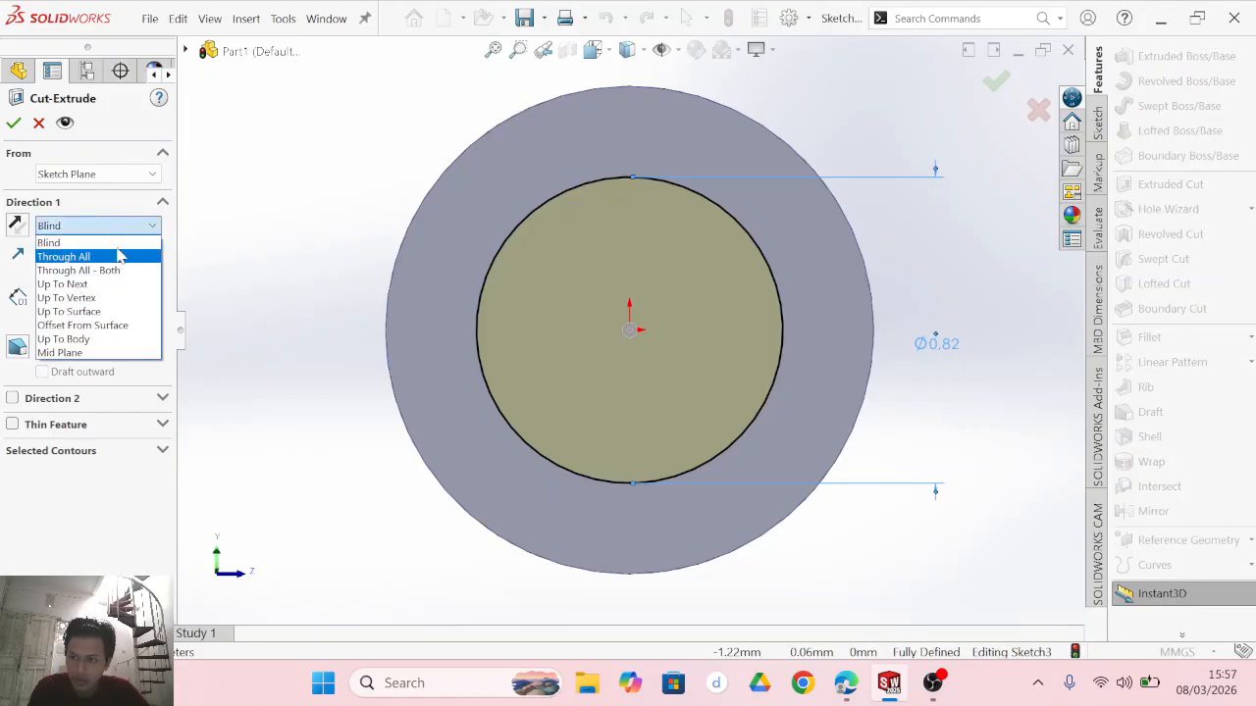
click(115, 256)
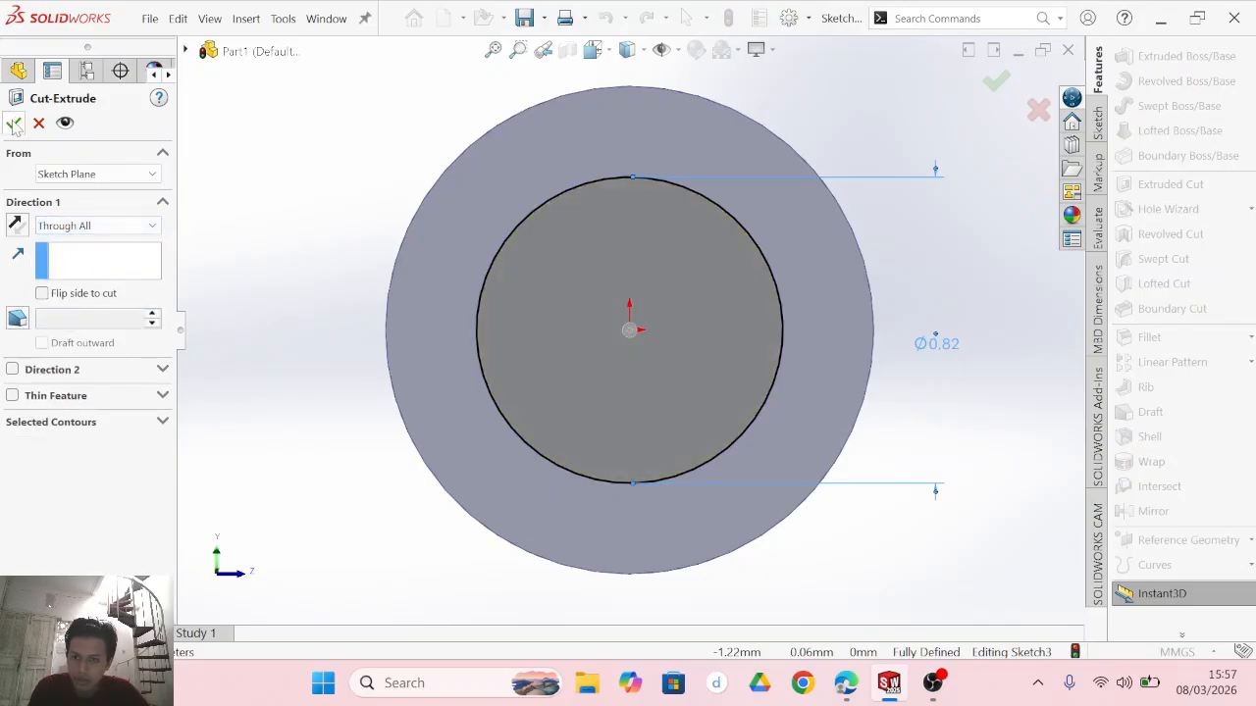
click(14, 123)
mouse_move(995, 442)
middle_down()
mouse_move(932, 499)
mouse_move(1001, 415)
mouse_move(996, 439)
middle_up()
click(996, 438)
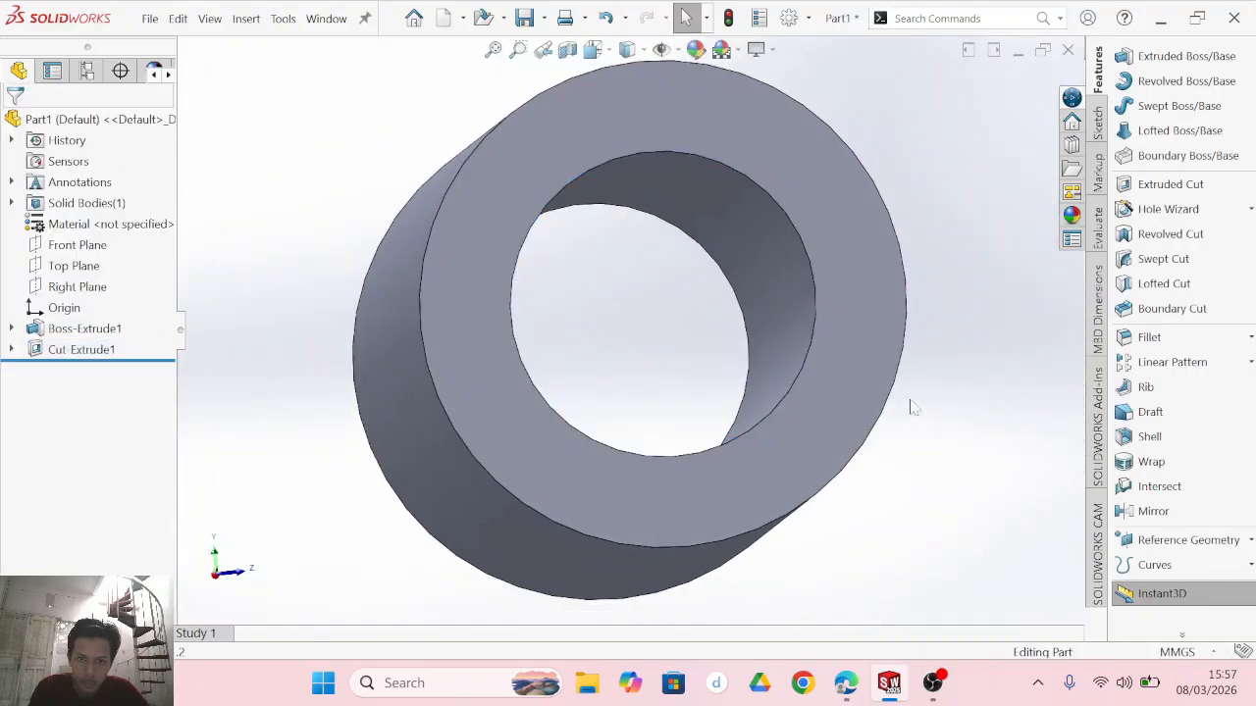
Check drawing d) in the PDF and sketch a circle about 0.98 mm in diameter on the end face, centred on the origin.
click(853, 254)
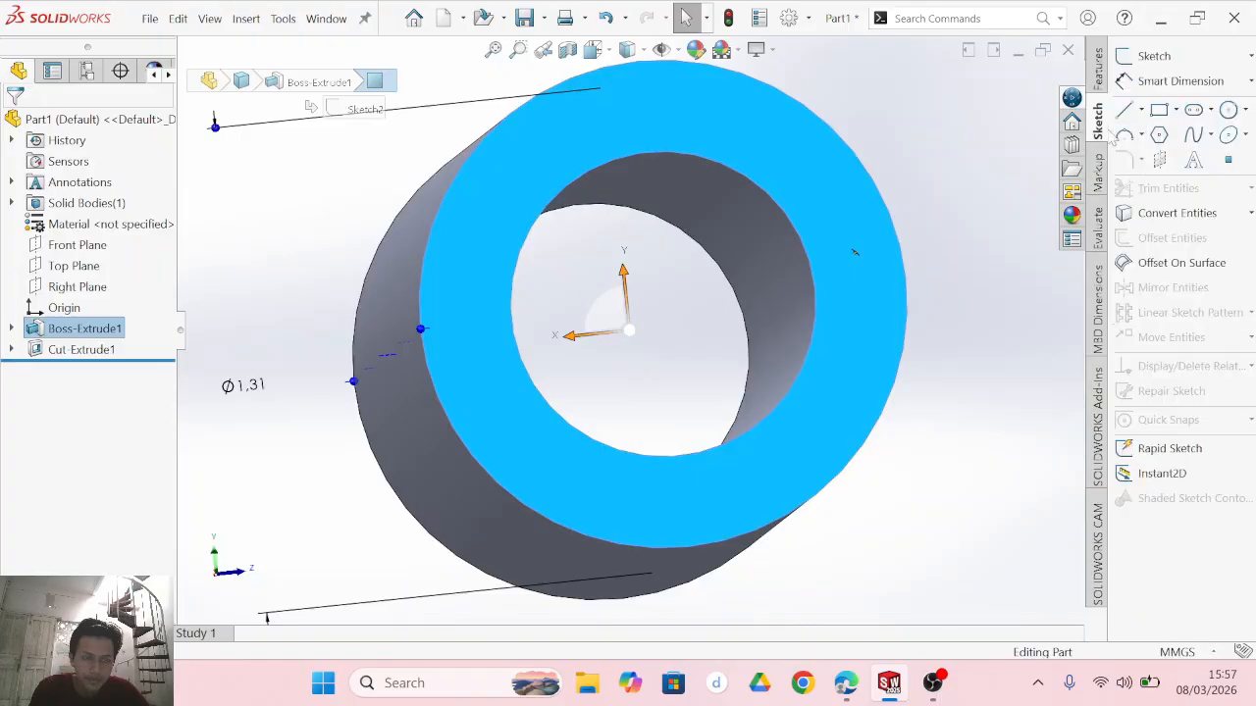
click(1228, 110)
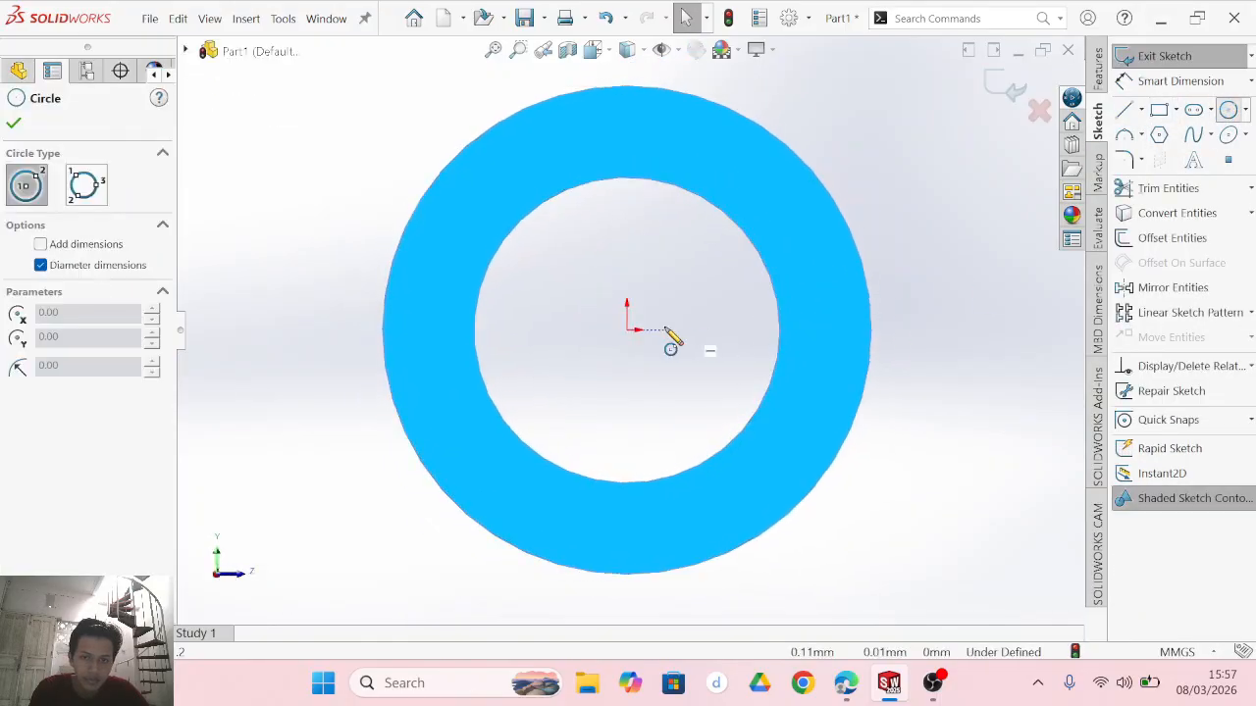
click(846, 683)
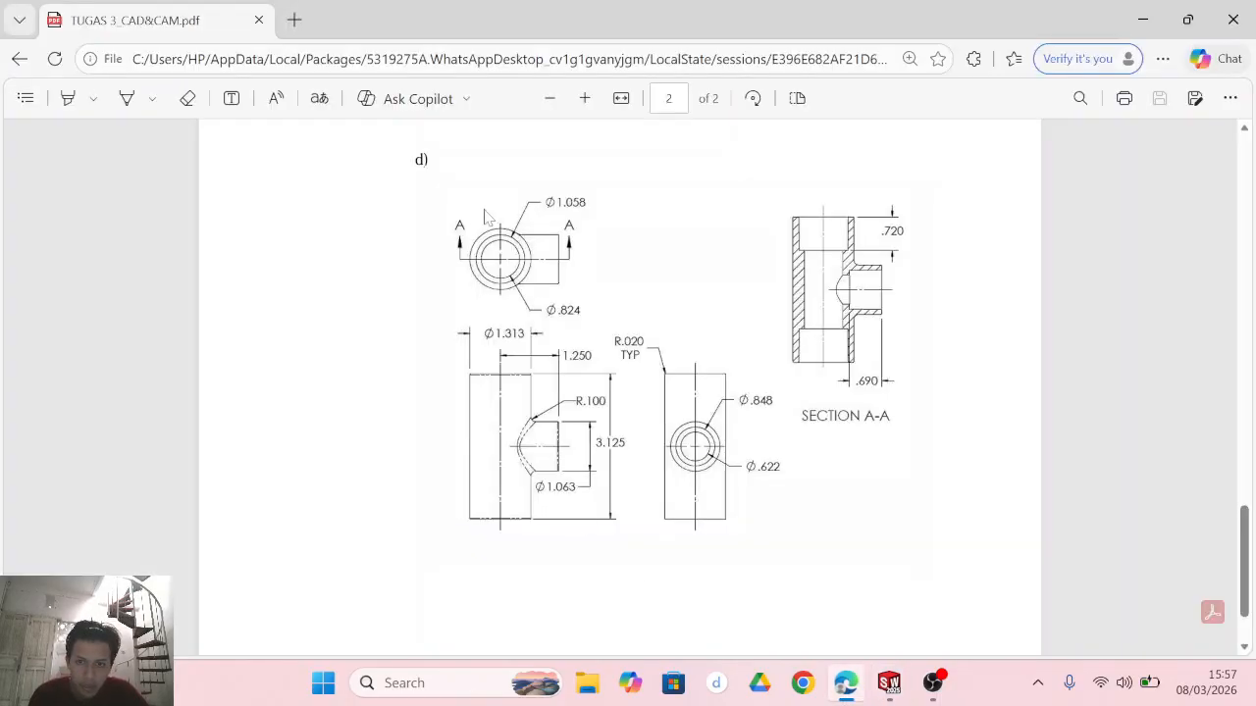
click(890, 691)
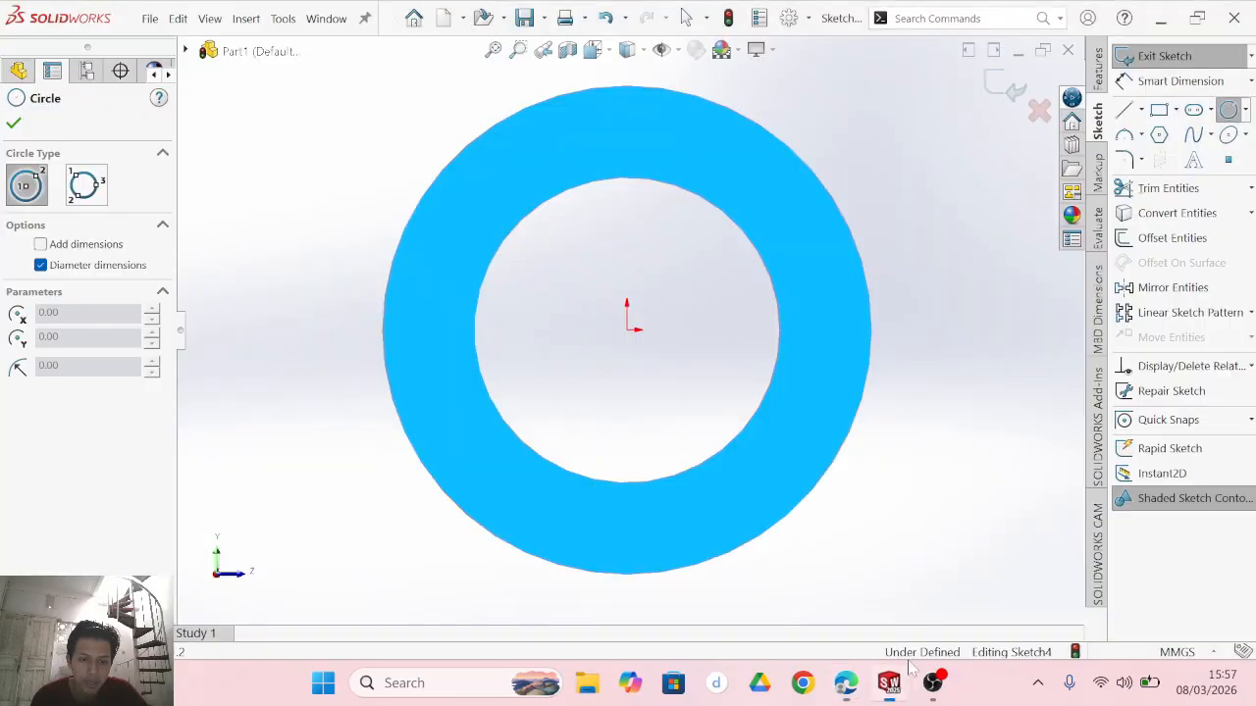
click(627, 329)
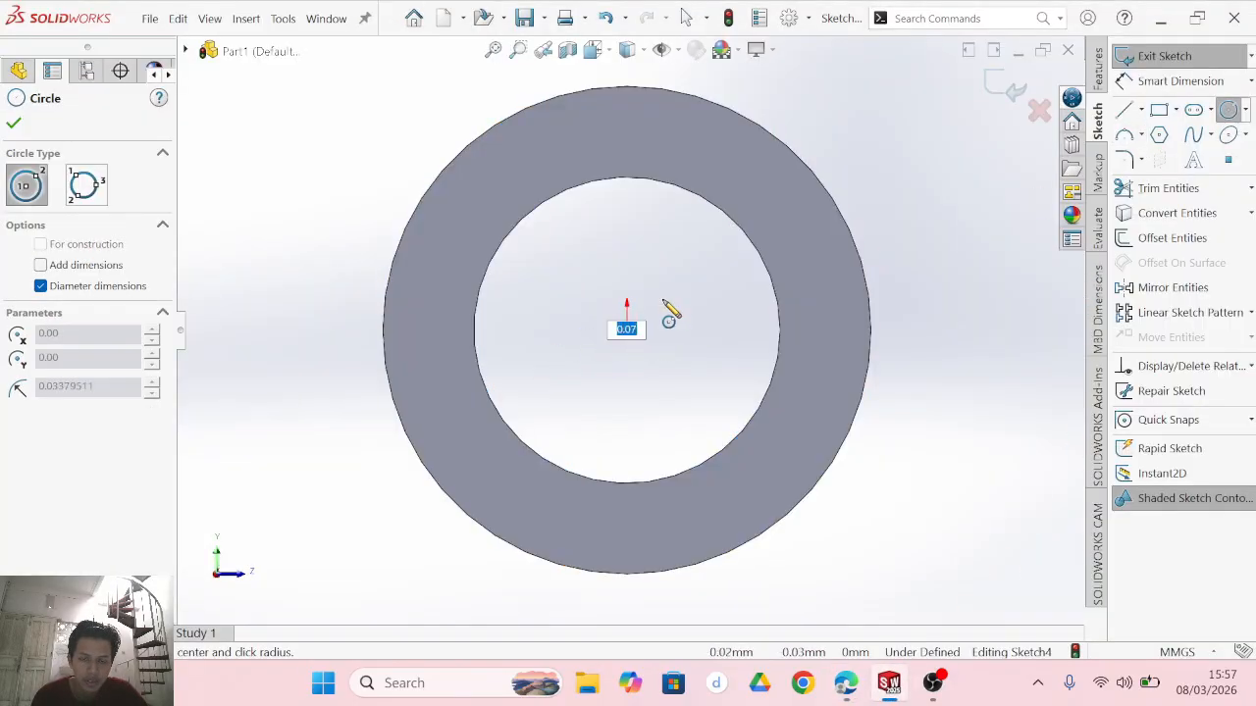
click(780, 235)
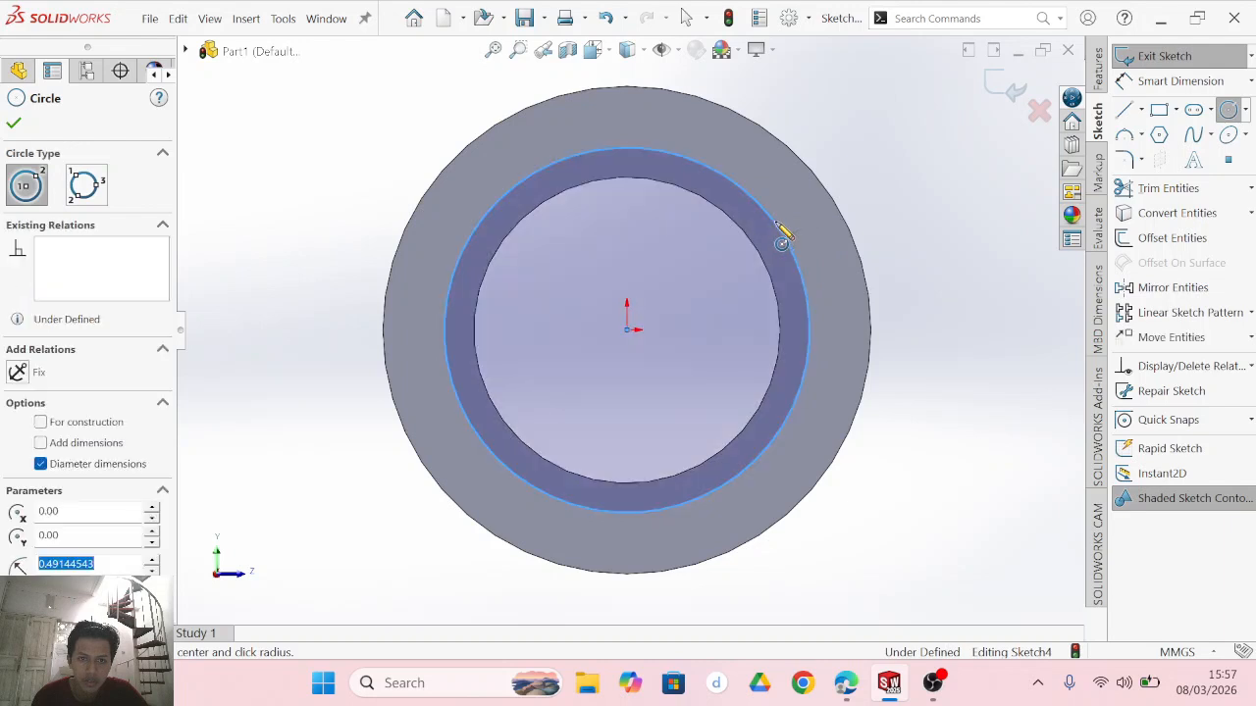
Dimension the diameter of the new circle on the end face to 1.058 mm.
click(1128, 83)
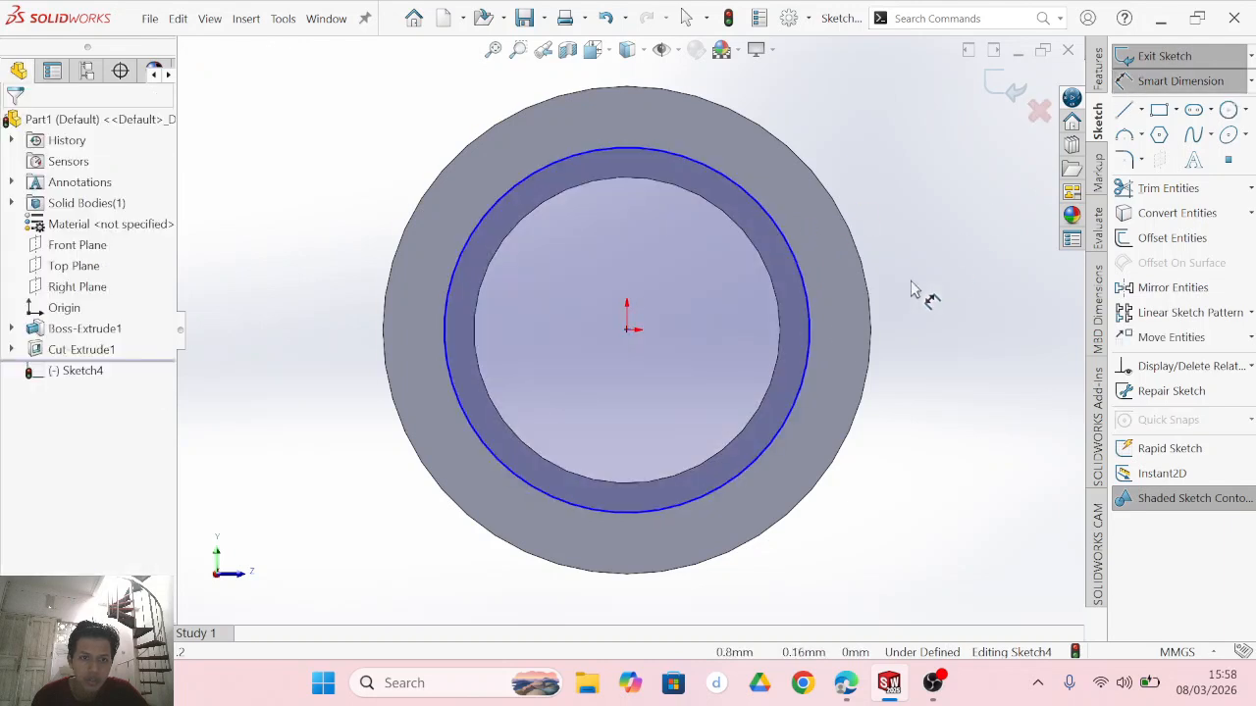
click(813, 353)
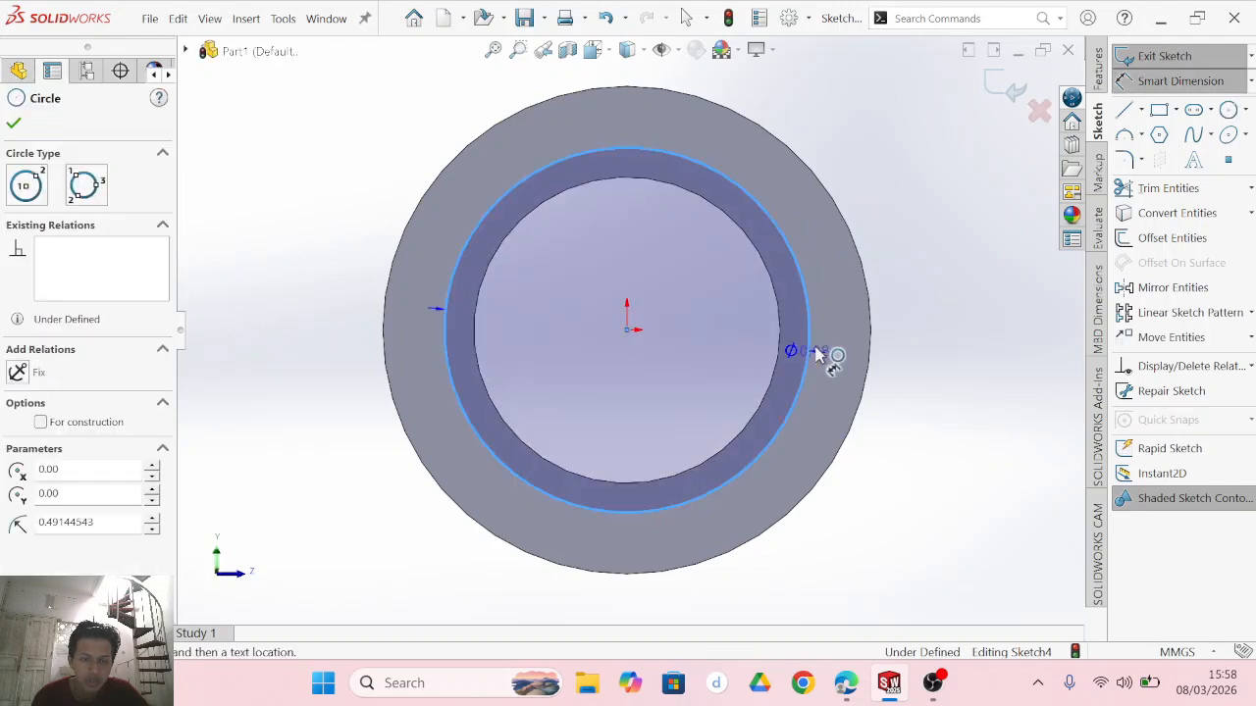
click(948, 341)
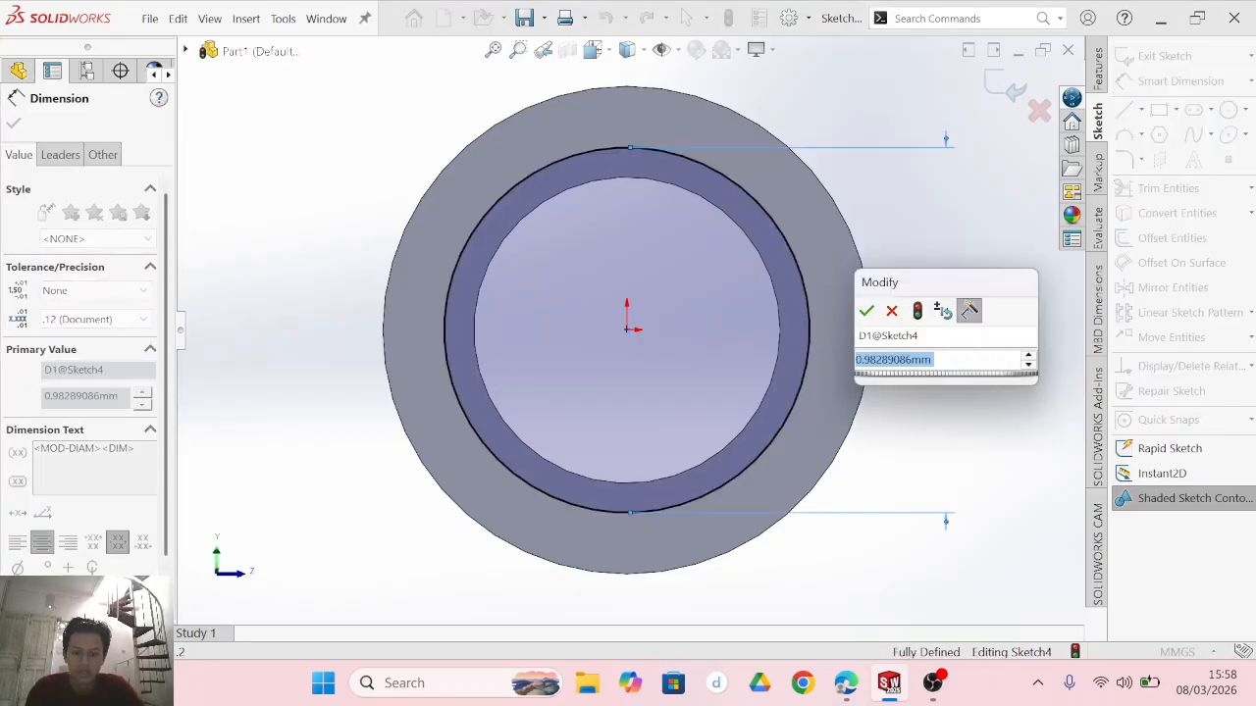
text(1.058)
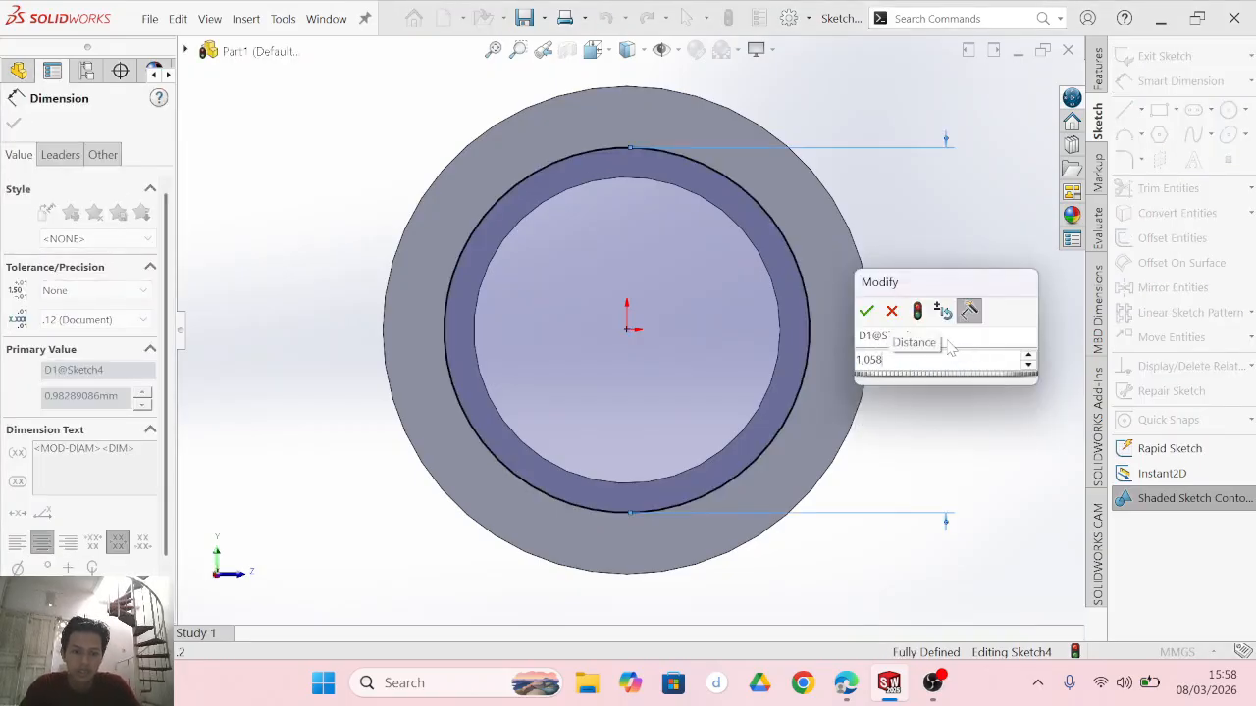
key(Return)
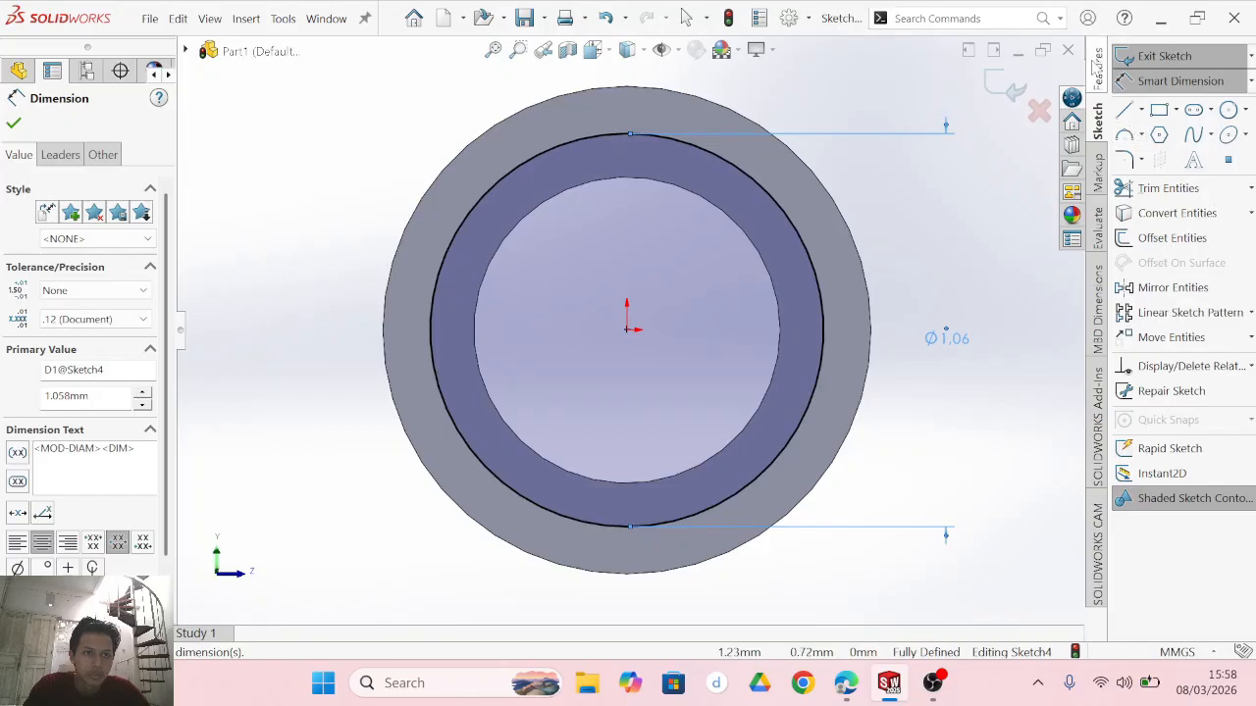
Check the socket depth in drawing d) and cut the 1.058 mm circle with a Blind Extruded Cut 0.72 mm deep.
click(846, 687)
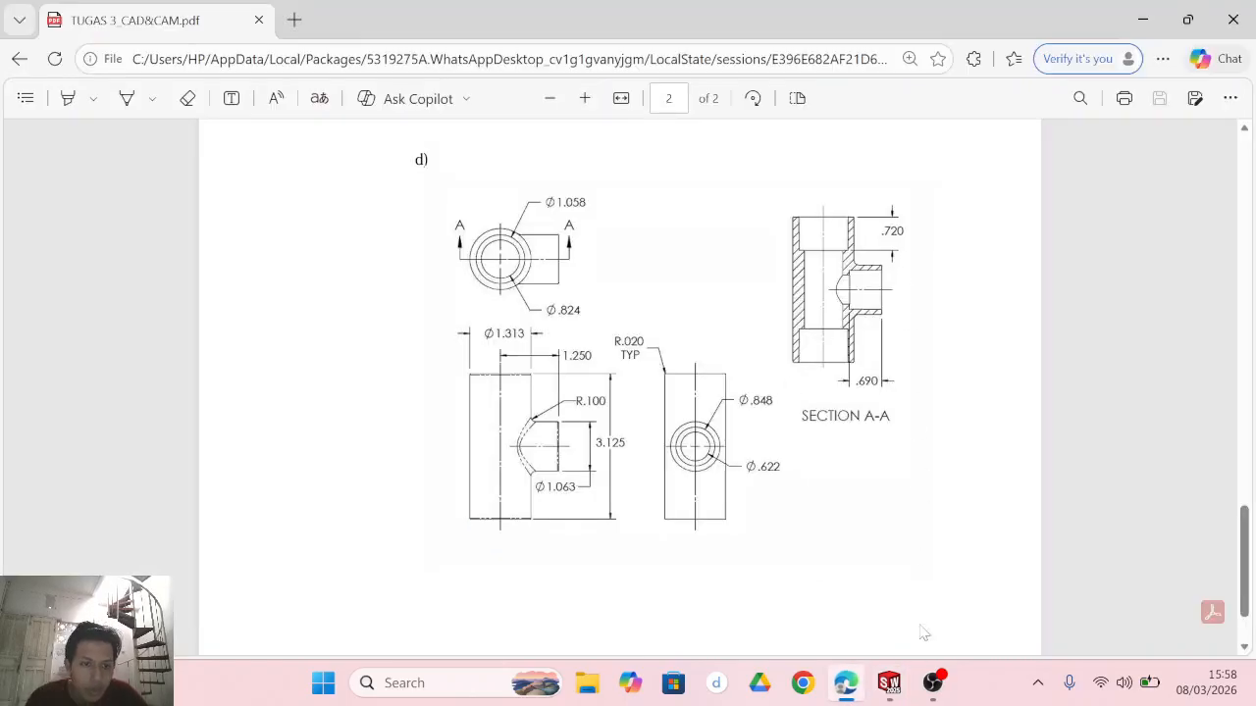
click(889, 683)
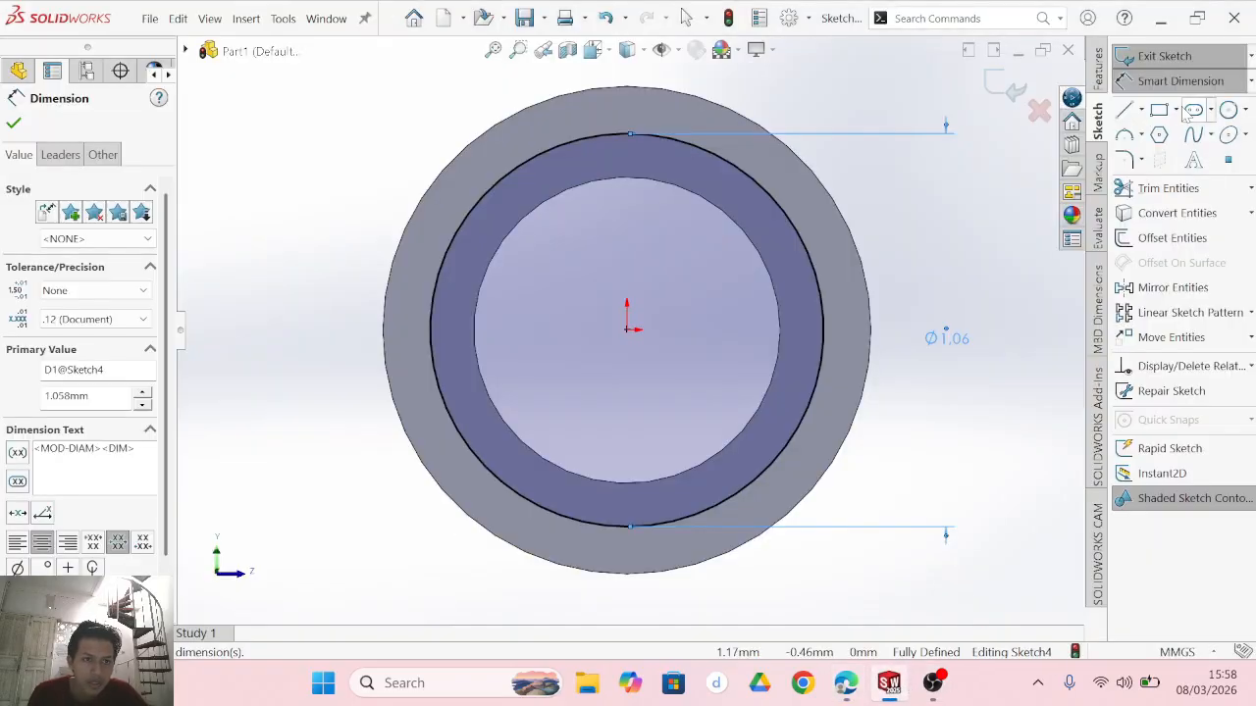
click(1097, 77)
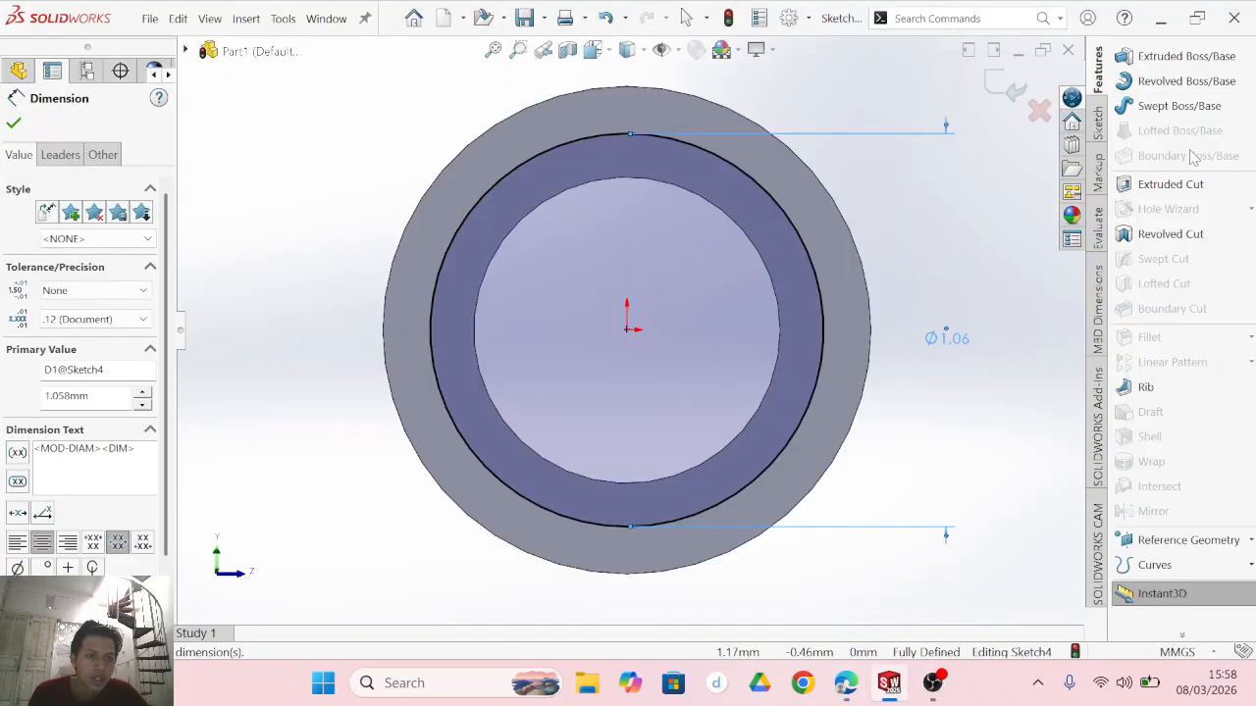
click(1195, 193)
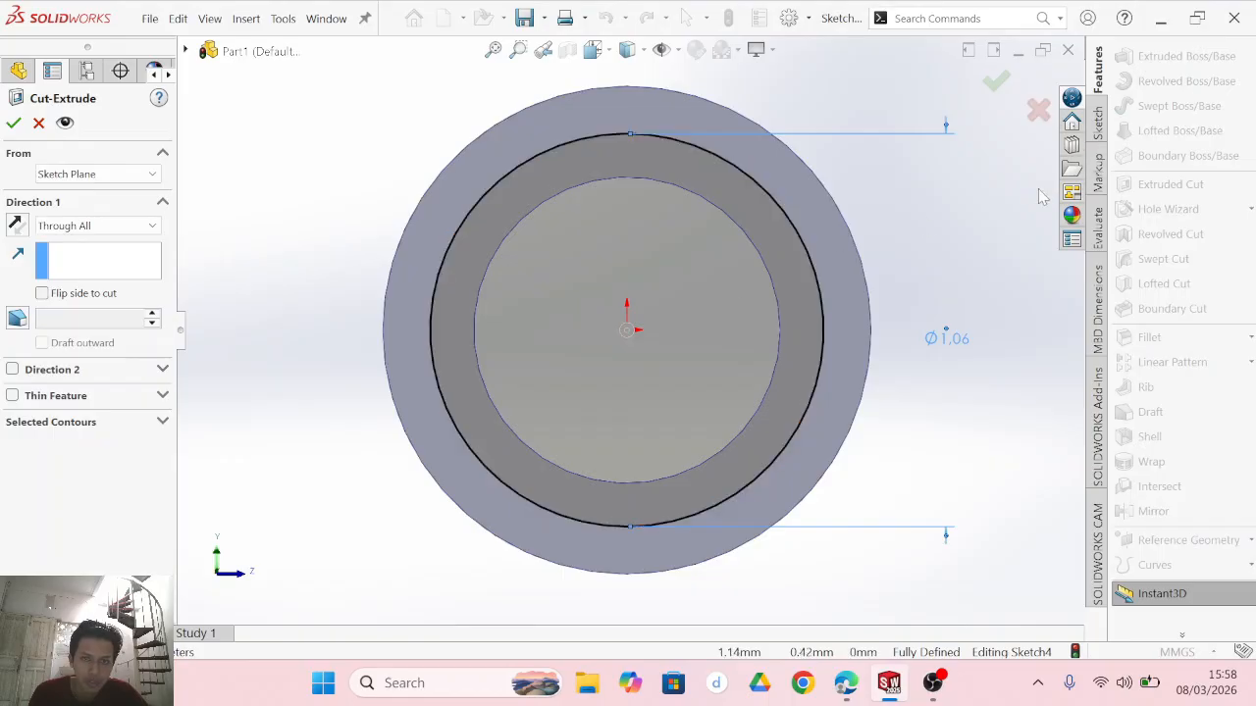
click(115, 231)
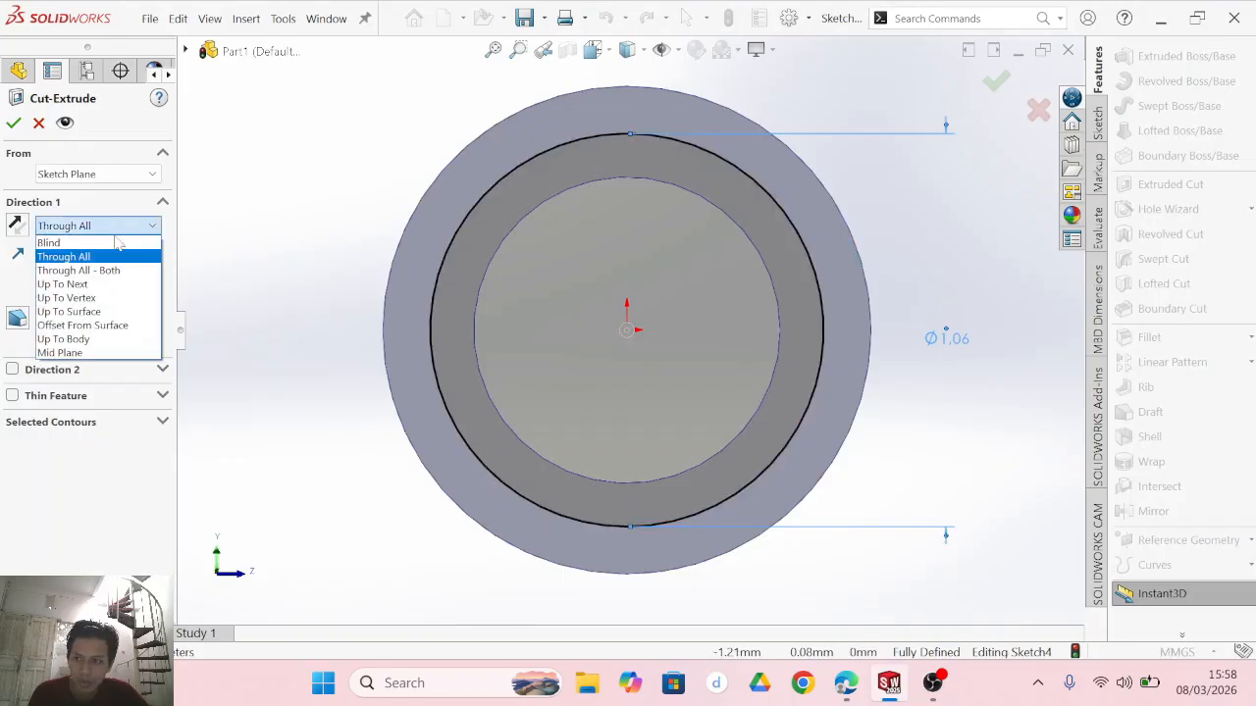
click(115, 244)
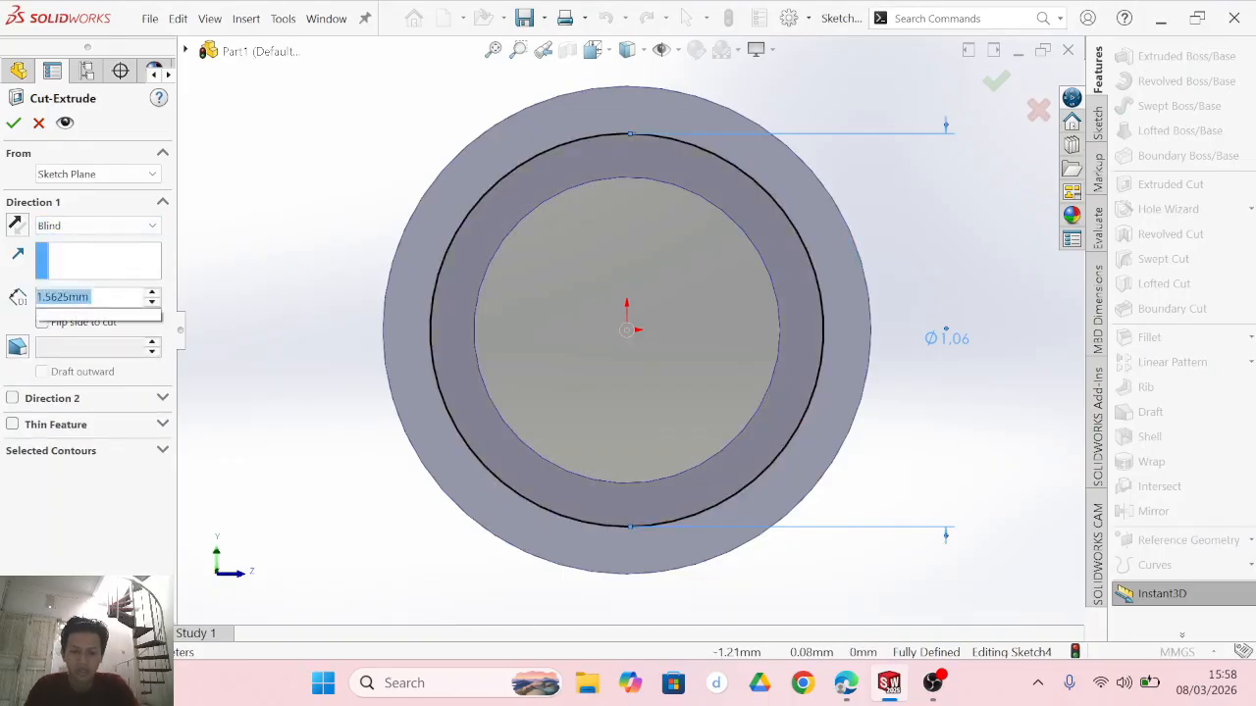
text(0,72)
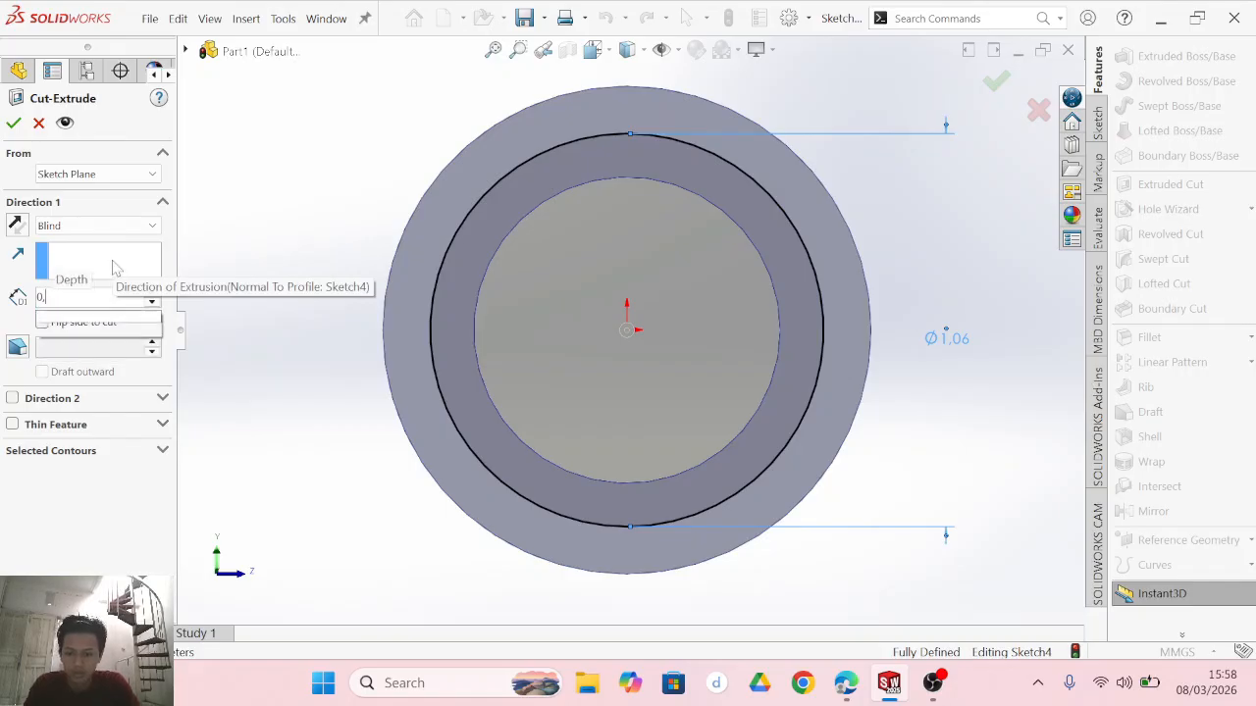
key(Return)
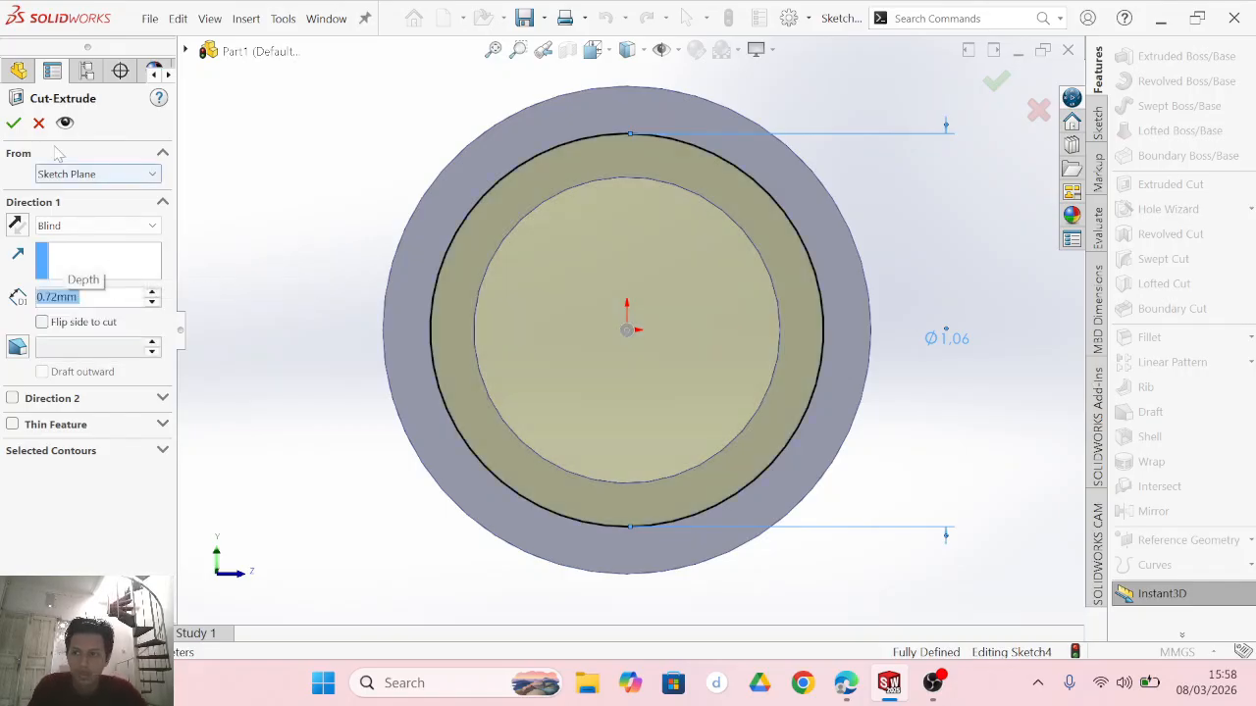
click(13, 123)
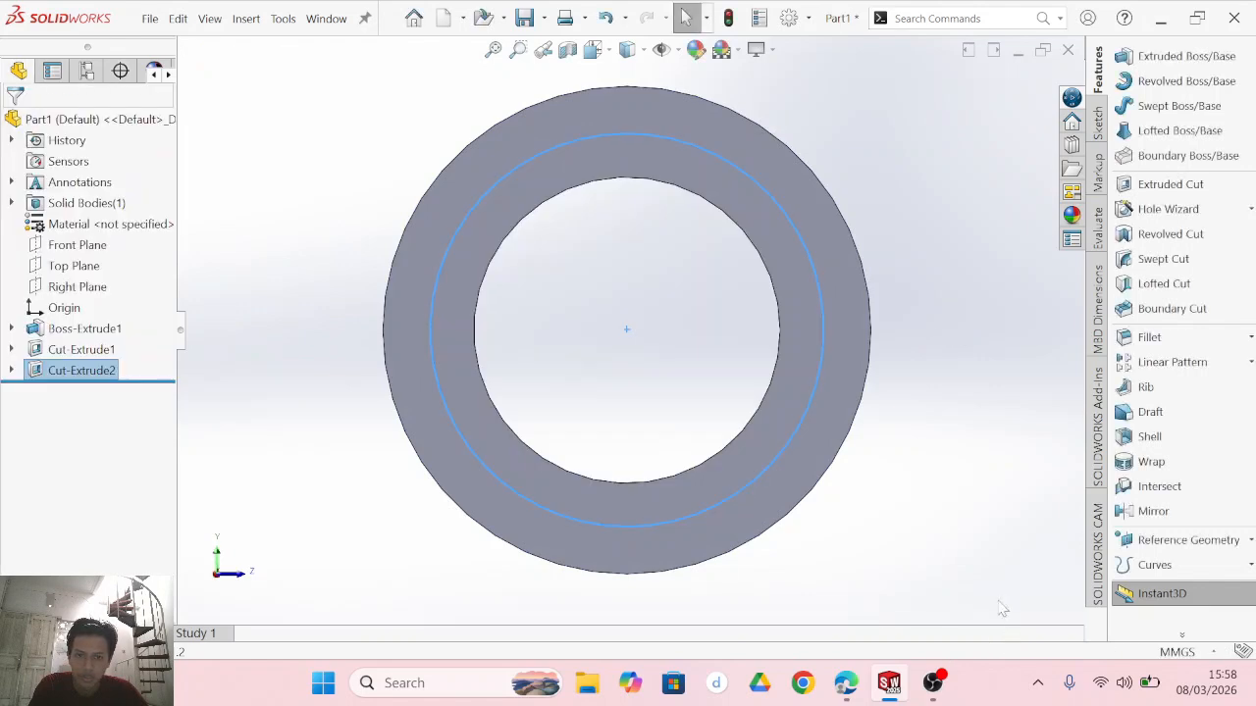
Inspect the socket cut in the cylinder's end and select the ring-shaped end face around it.
middle_drag(939, 537, 830, 462)
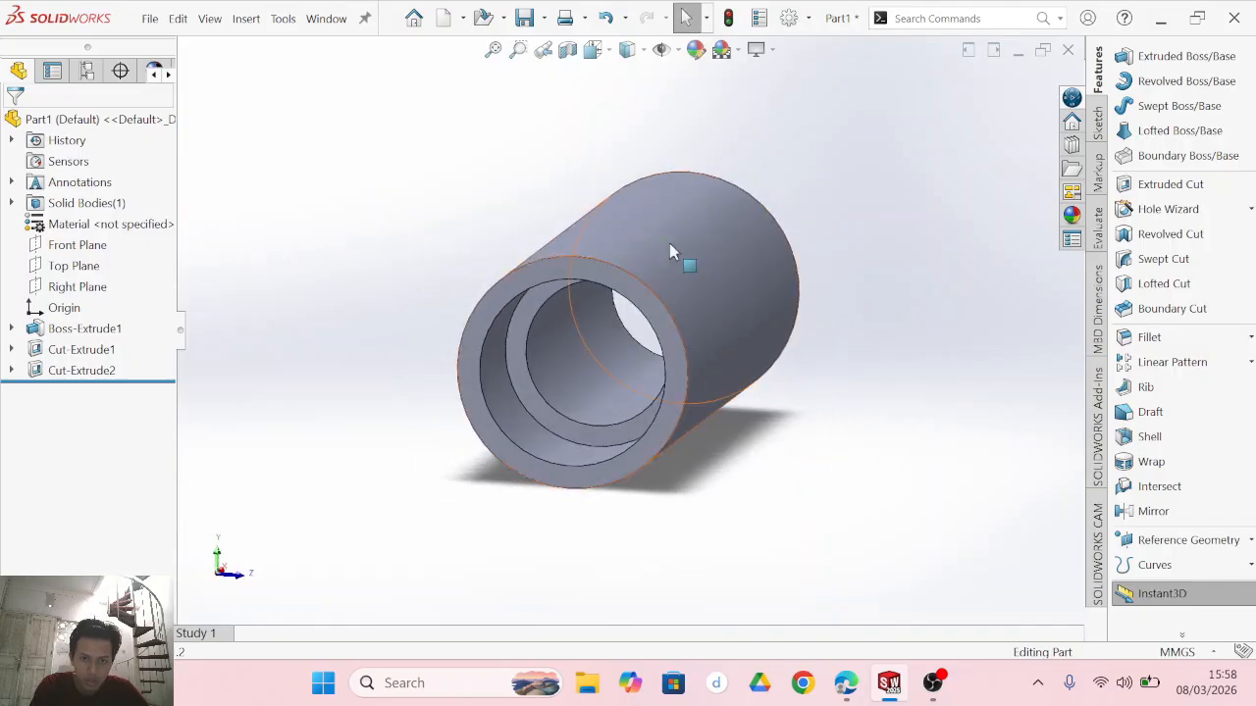
click(1098, 121)
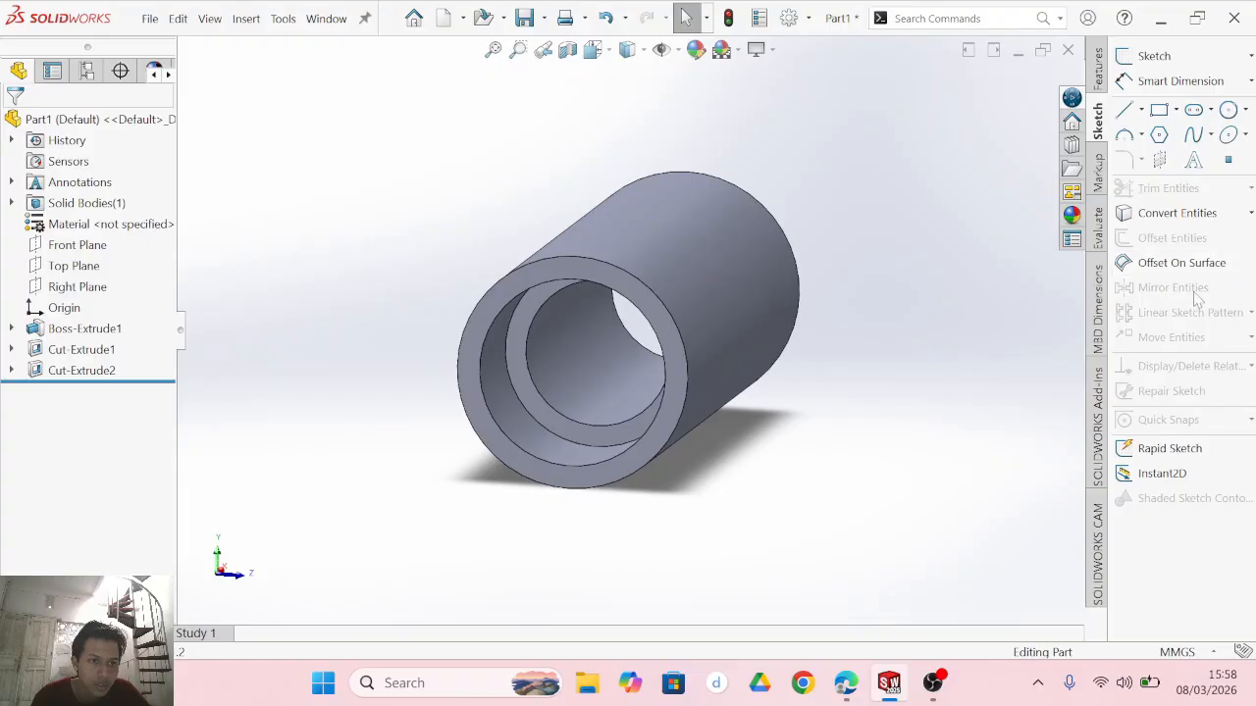
click(645, 326)
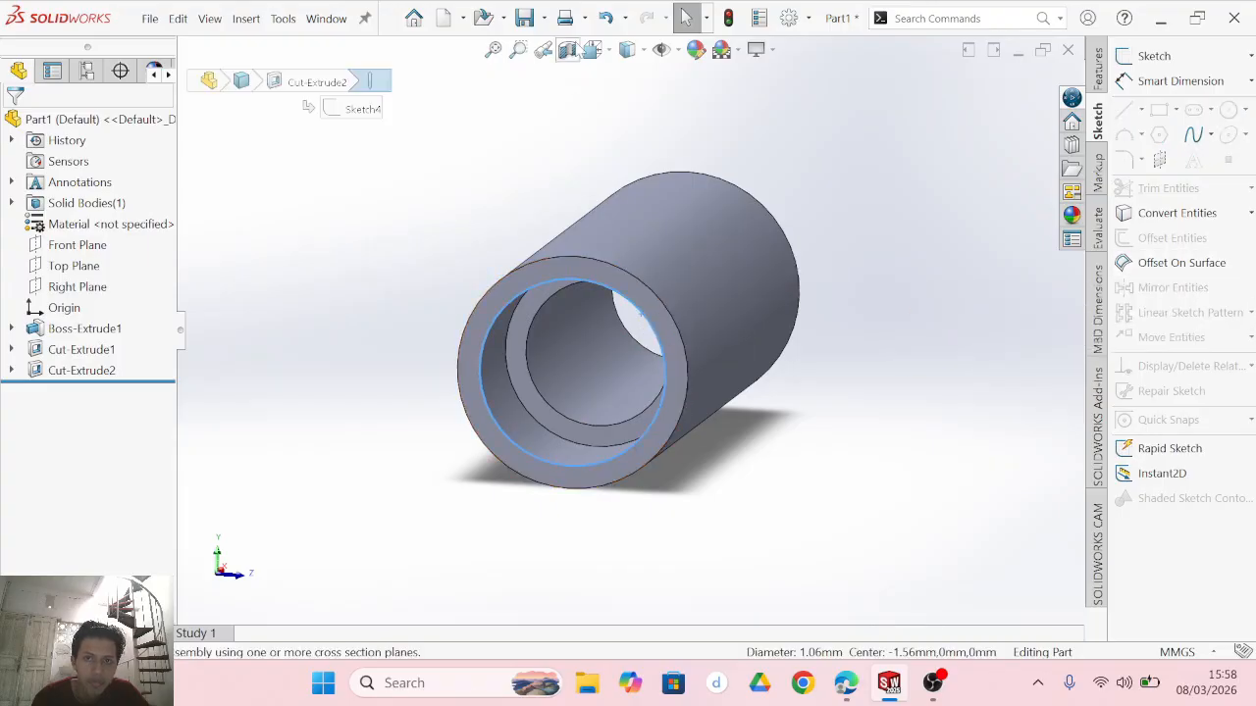
click(1099, 75)
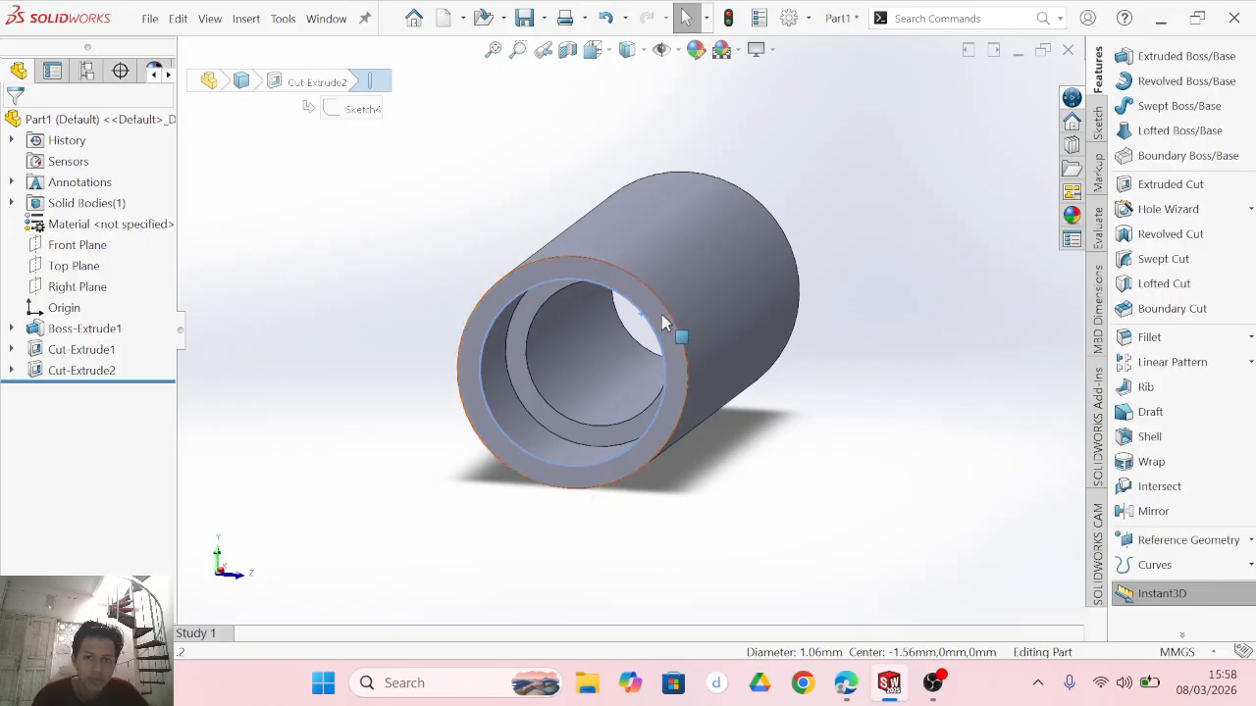
click(554, 277)
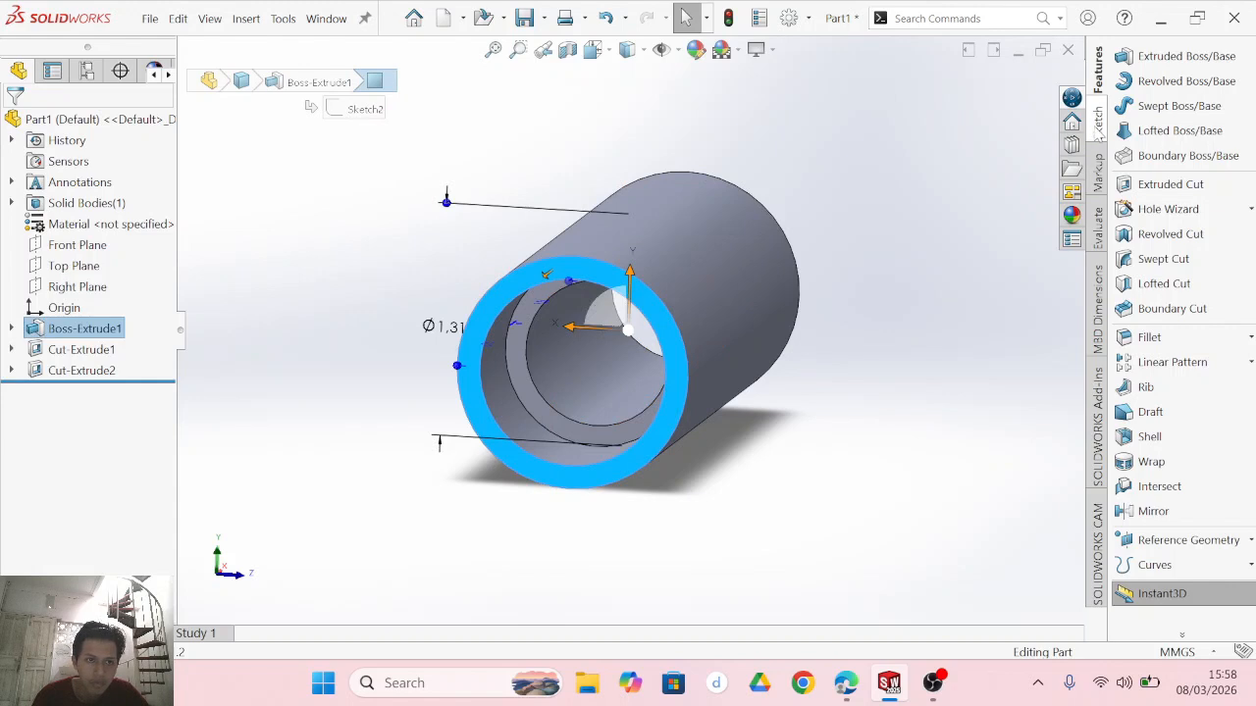
click(1097, 120)
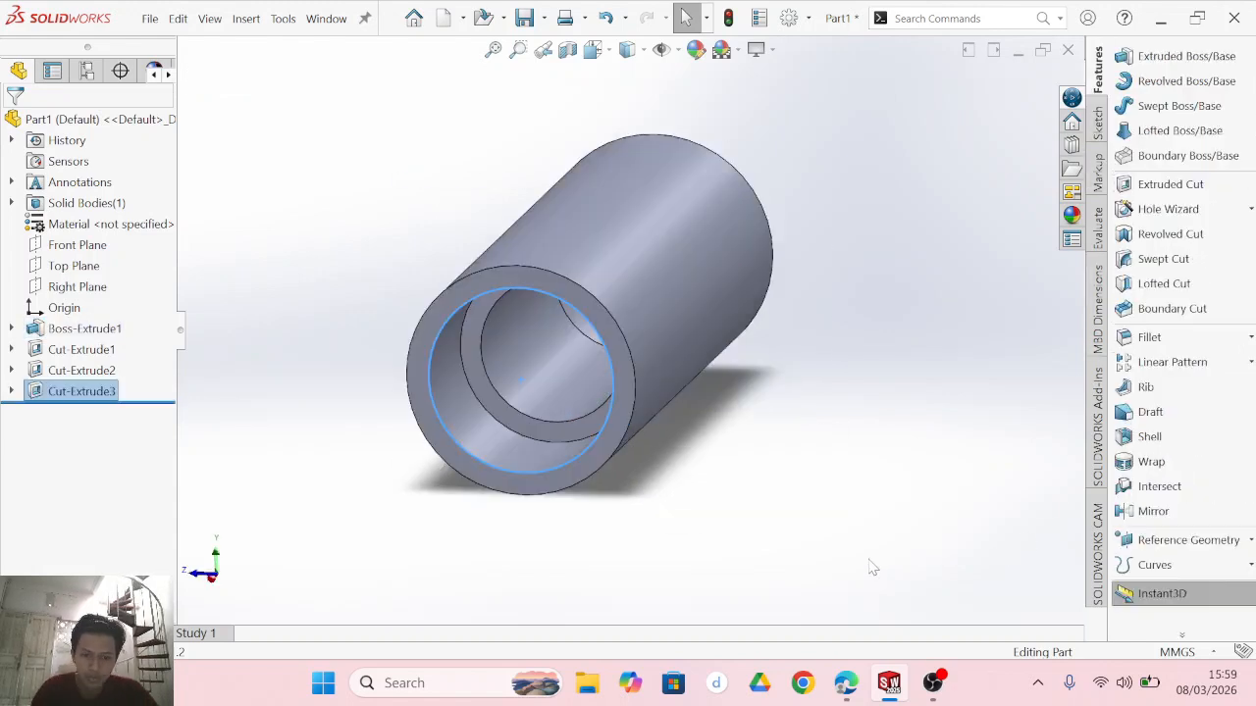
middle_drag(869, 569, 926, 435)
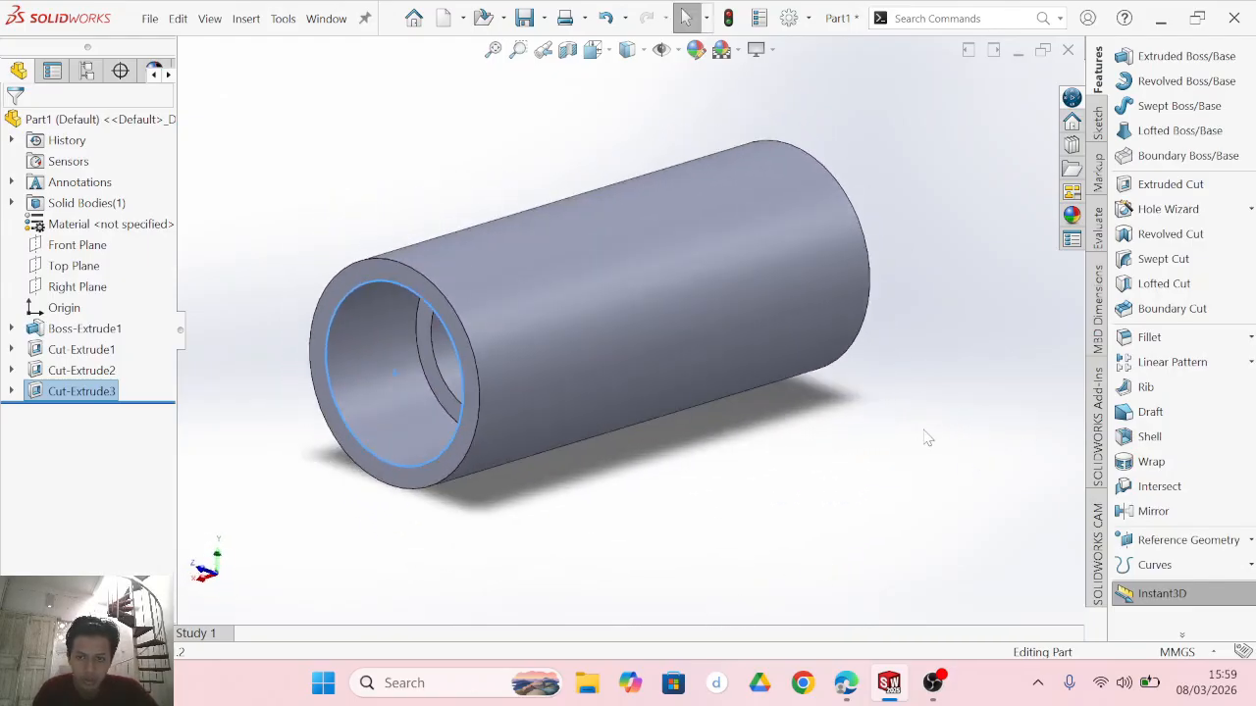
click(638, 235)
right_click(766, 385)
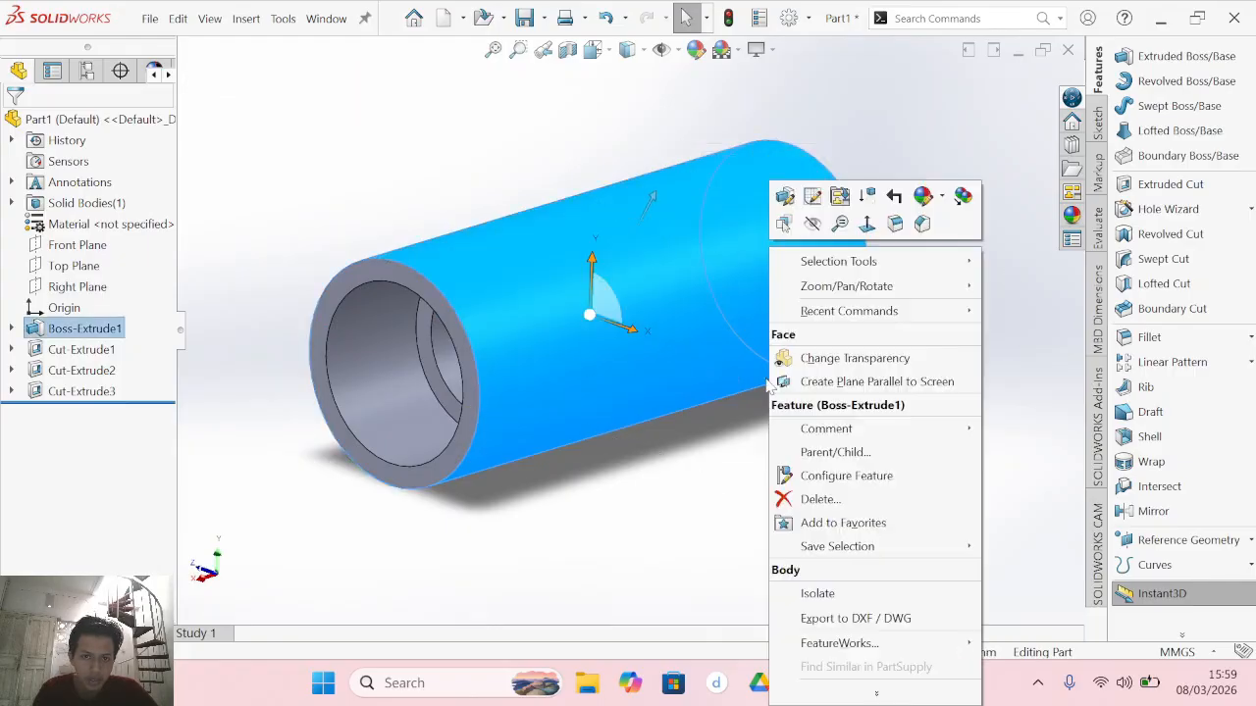
click(869, 227)
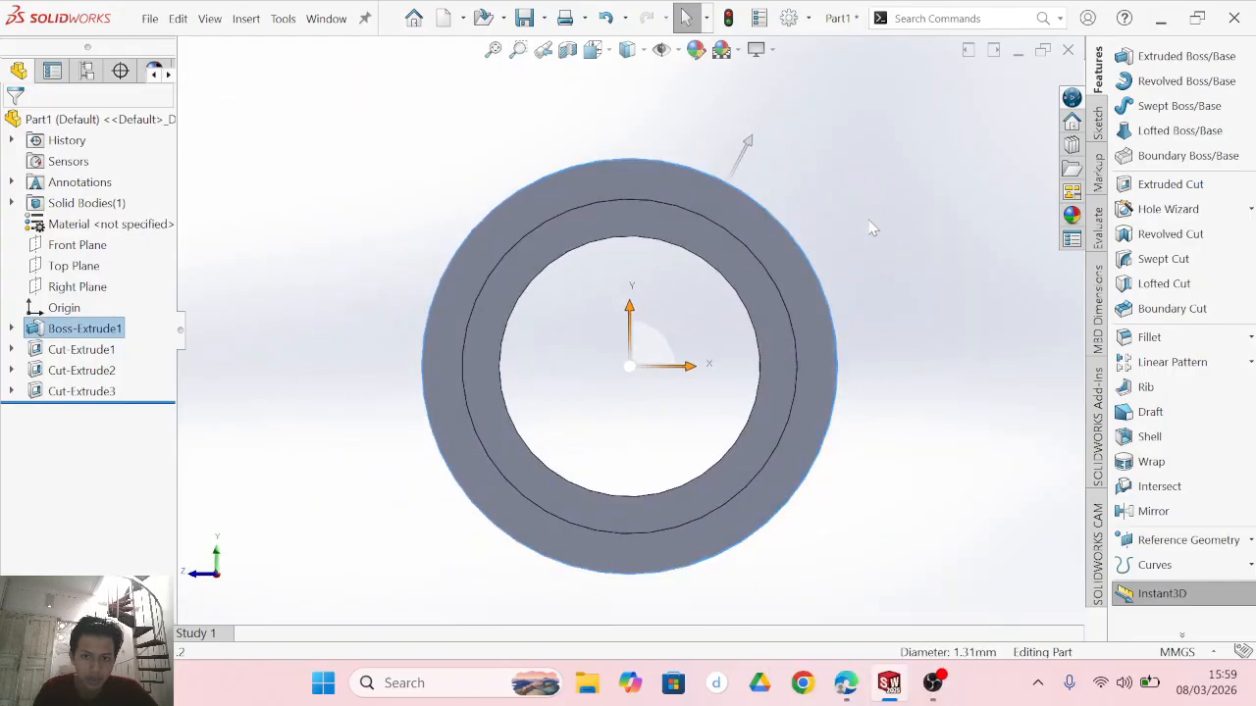
click(943, 267)
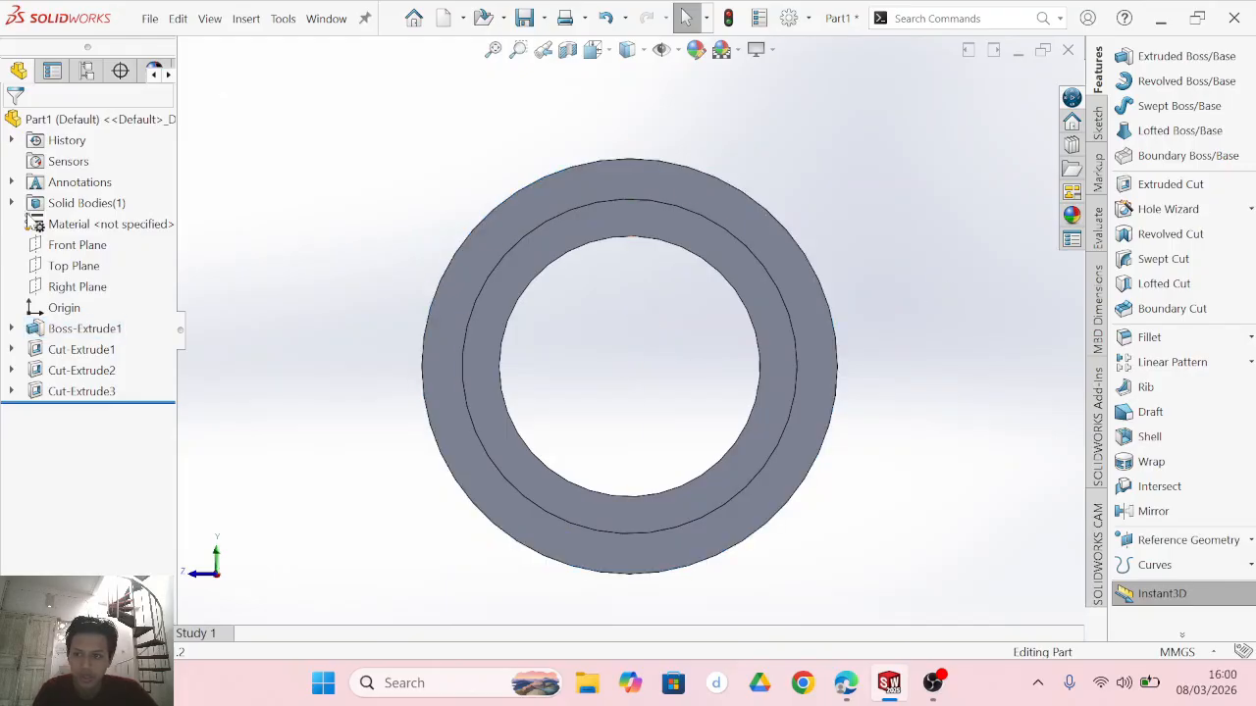
Check drawing d) in the PDF and sketch a circle about 1.03 mm in diameter on the Top Plane, centred on the origin.
click(63, 269)
right_click(63, 270)
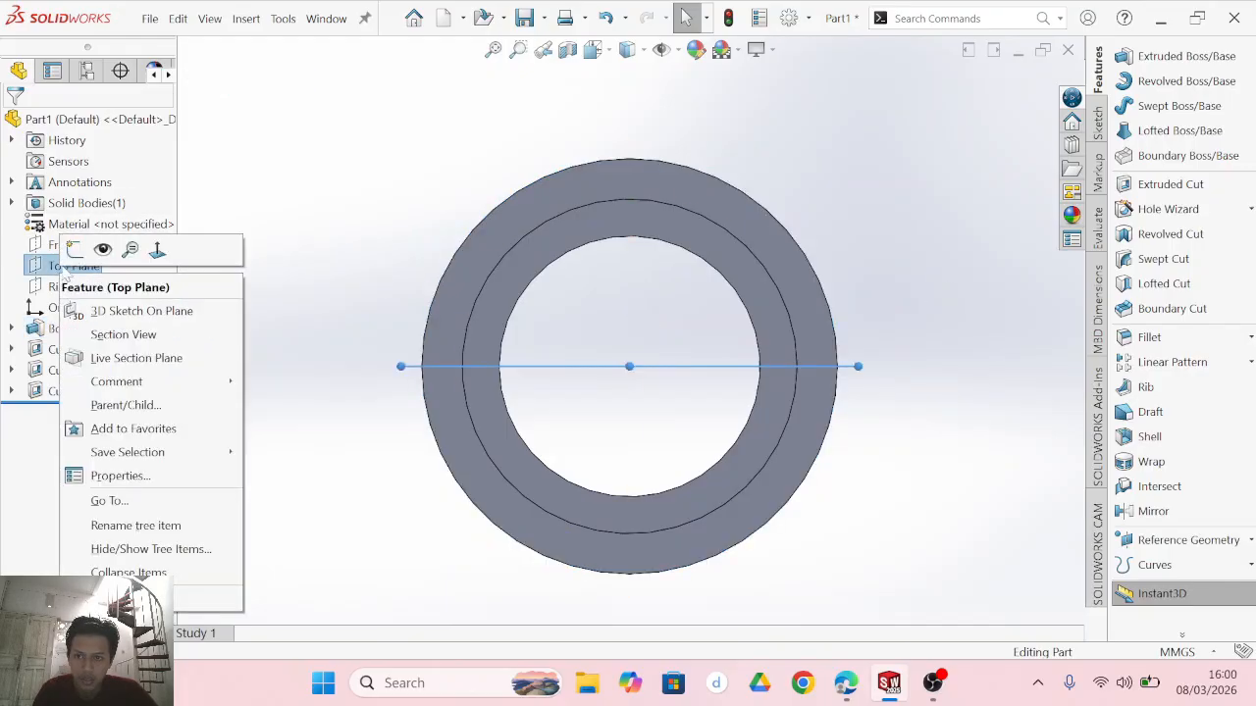
click(157, 249)
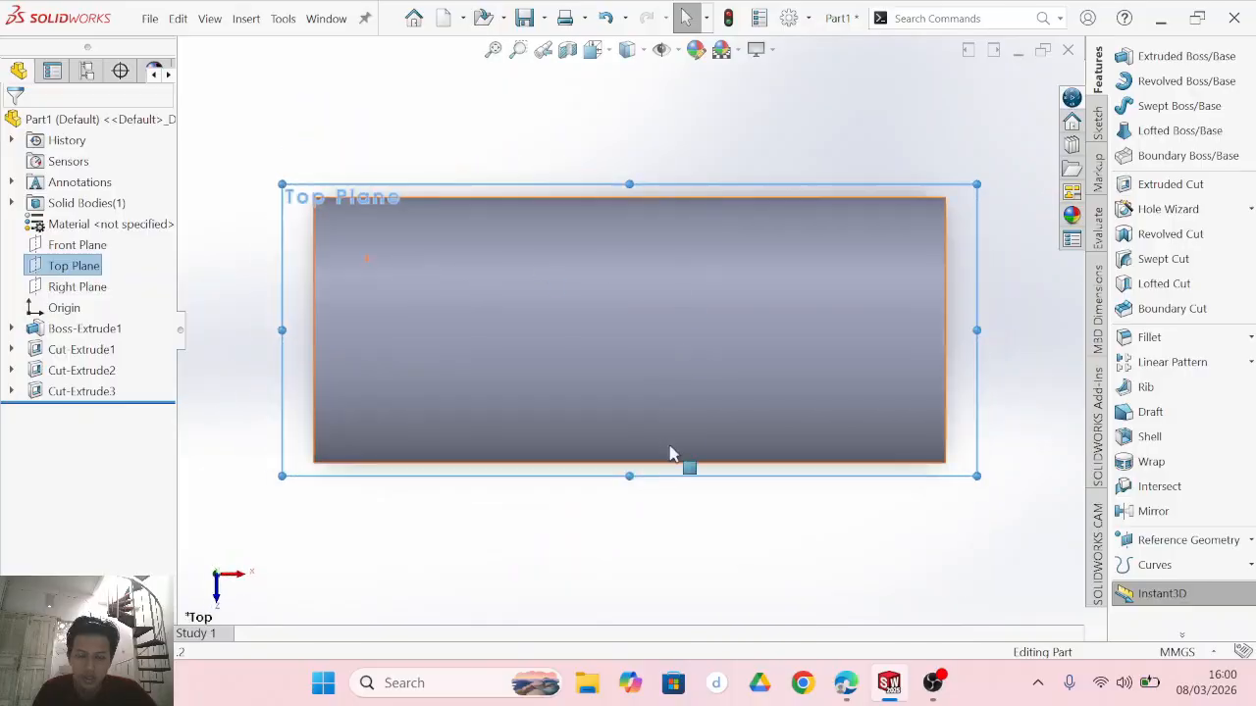
click(846, 683)
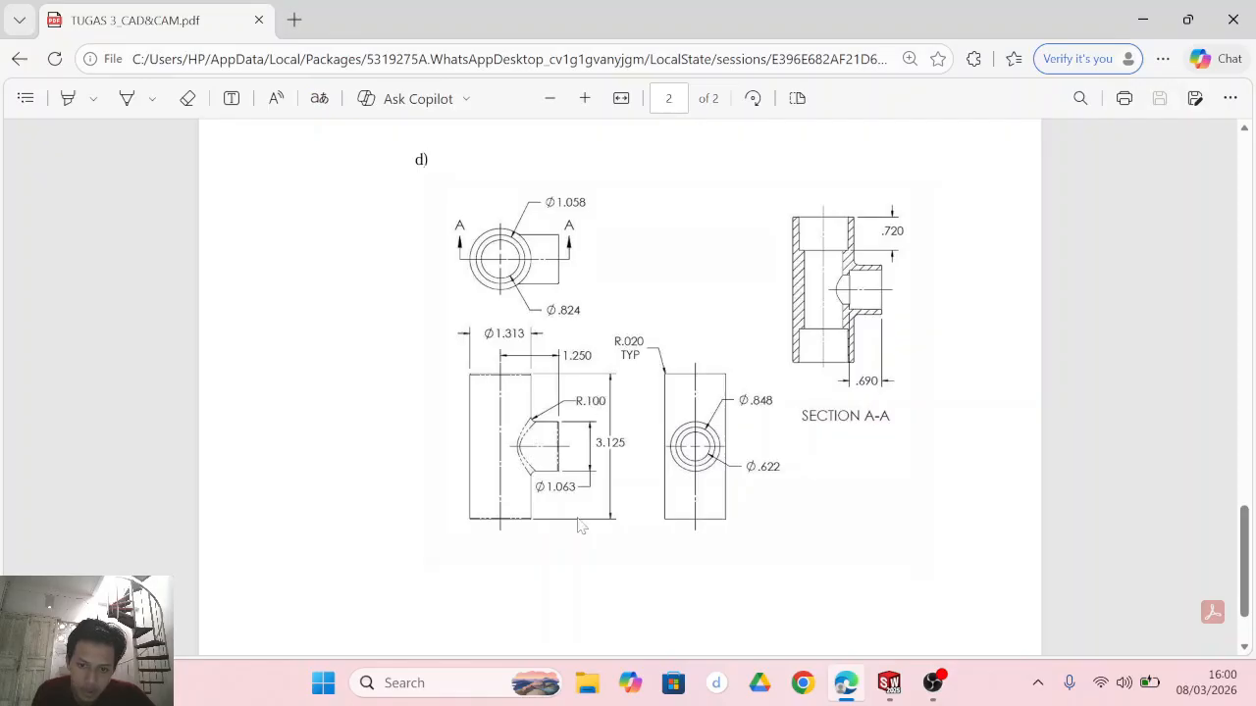
click(889, 683)
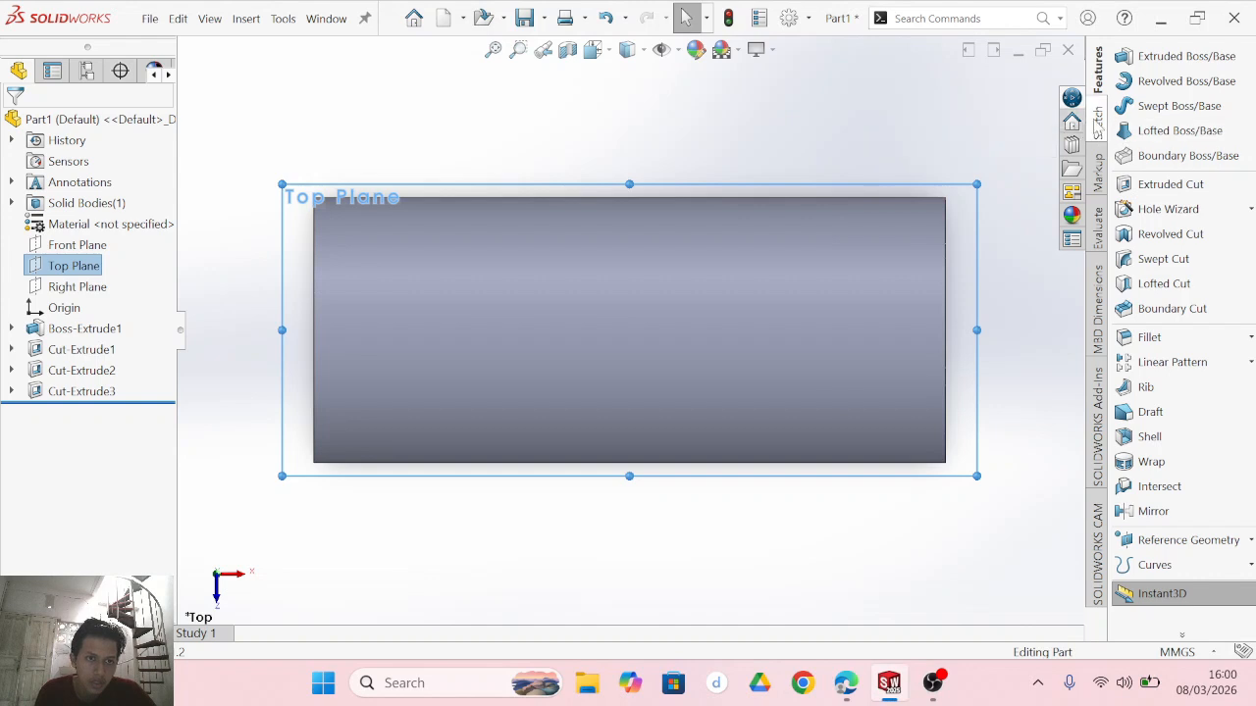
click(1098, 129)
click(1228, 110)
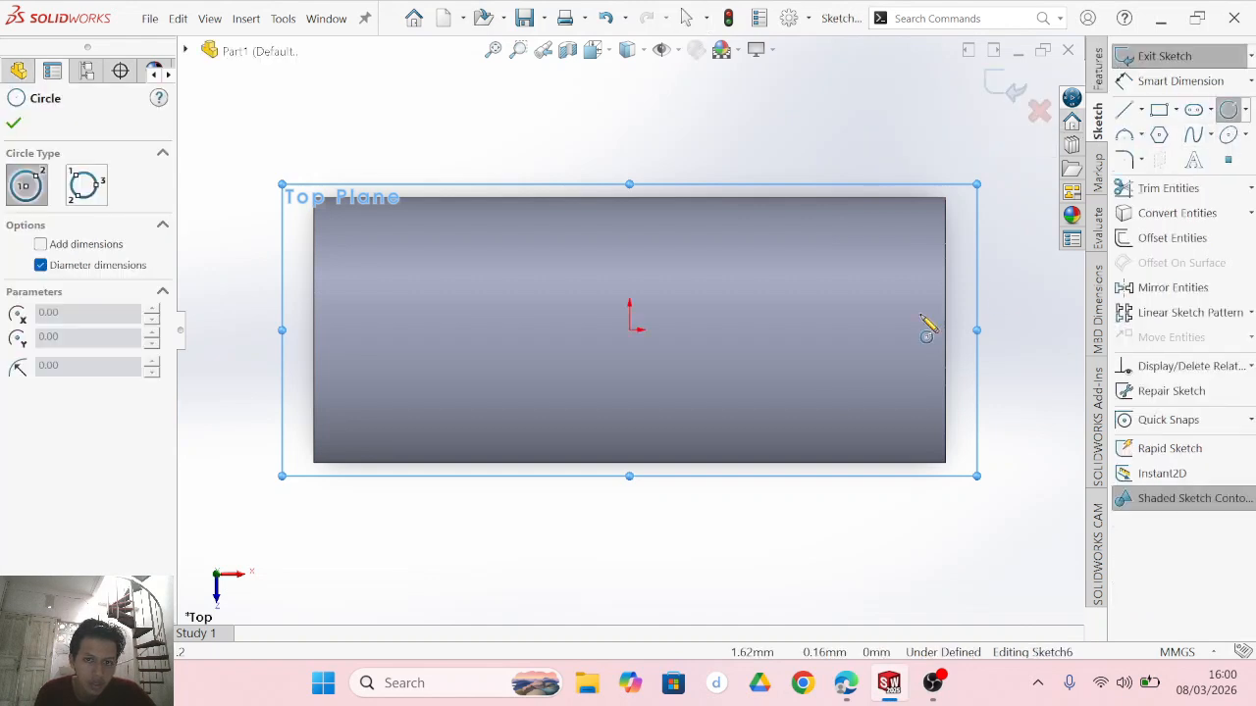
click(629, 330)
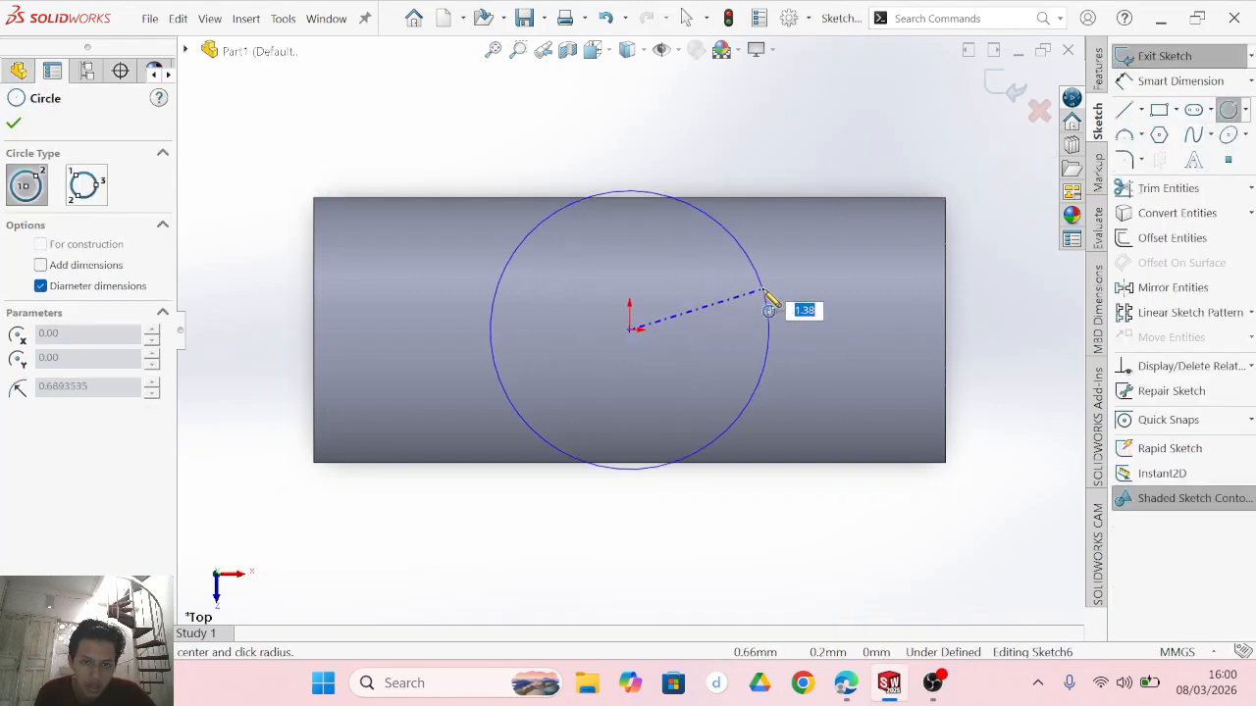
click(735, 319)
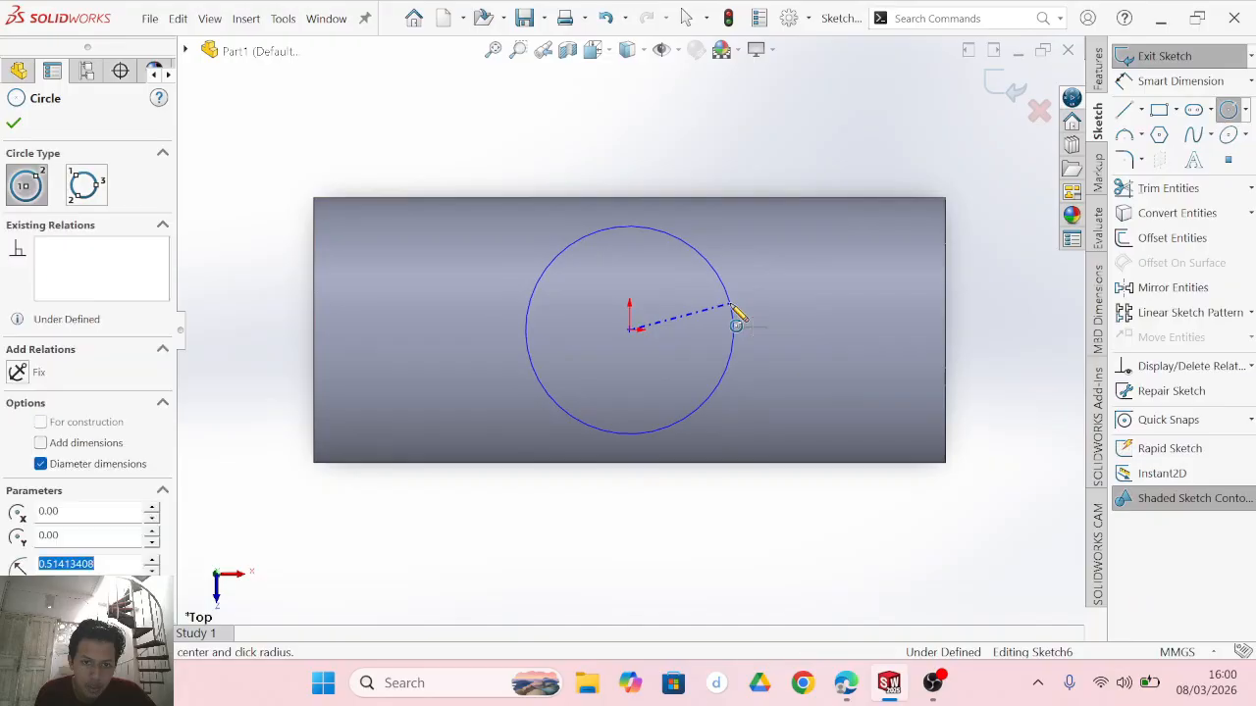
Dimension the diameter of the circle on the Top Plane to 1.063 mm.
click(1150, 85)
click(737, 355)
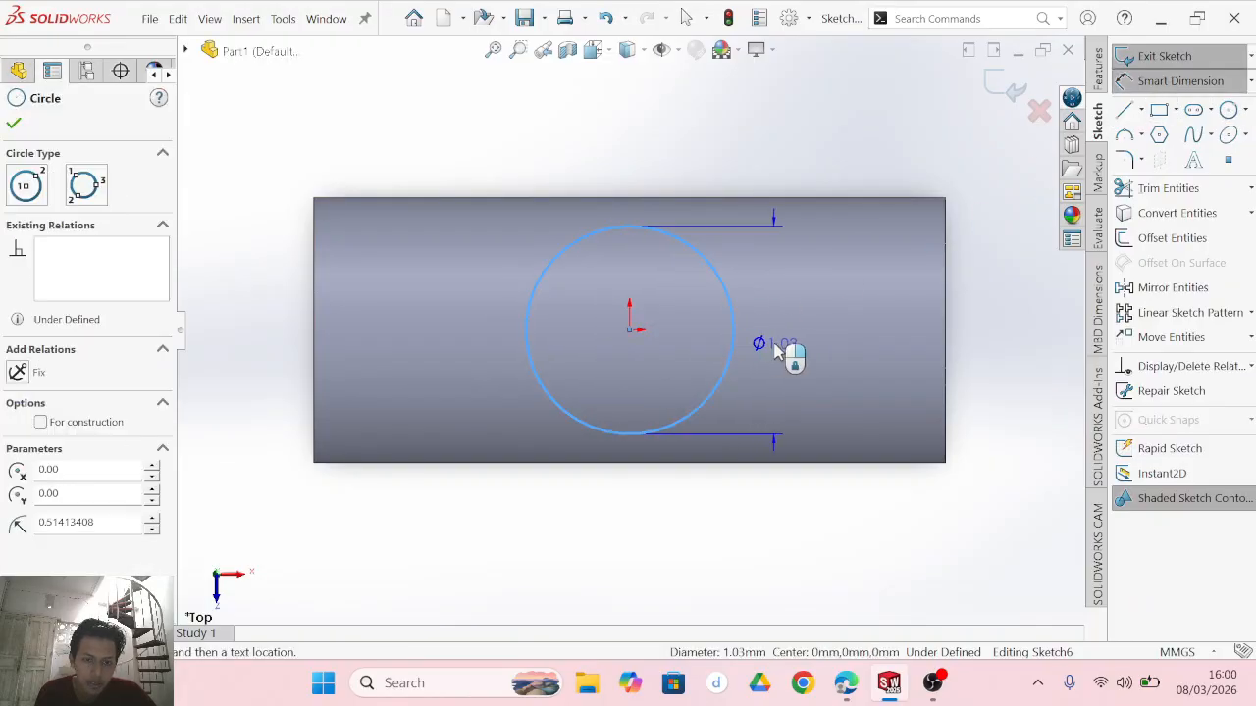
click(797, 351)
text(1.)
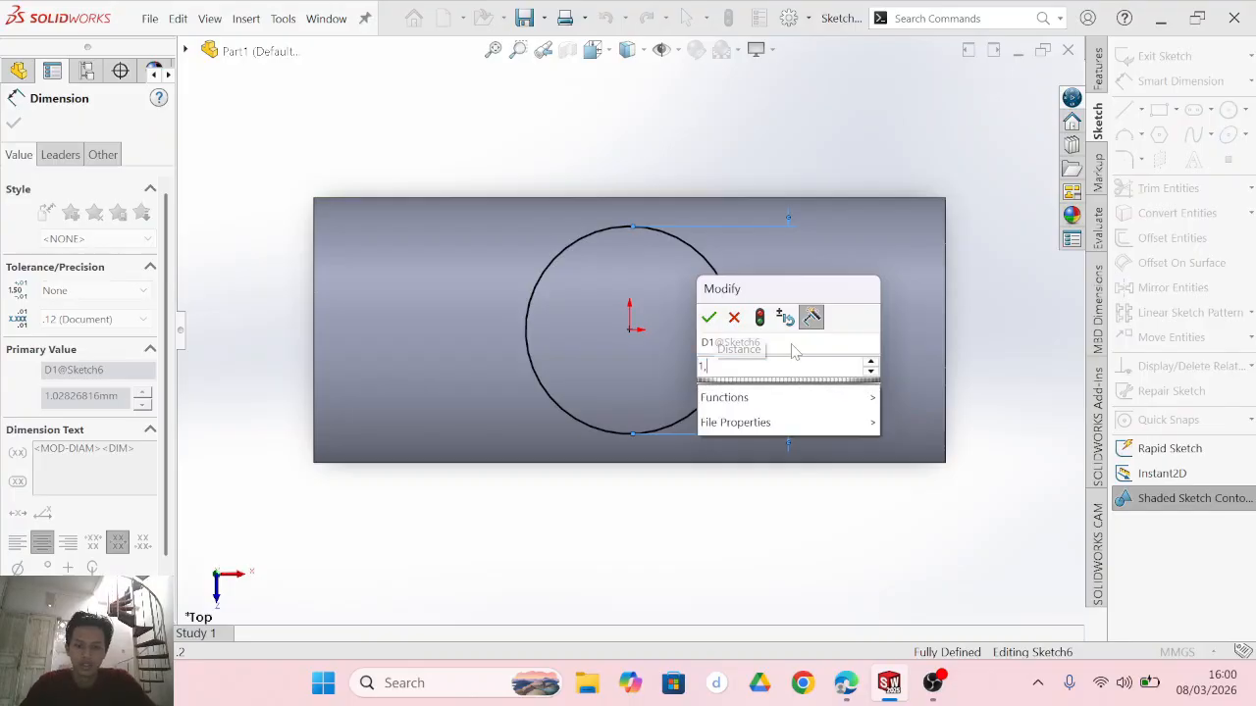
text(063)
key(Return)
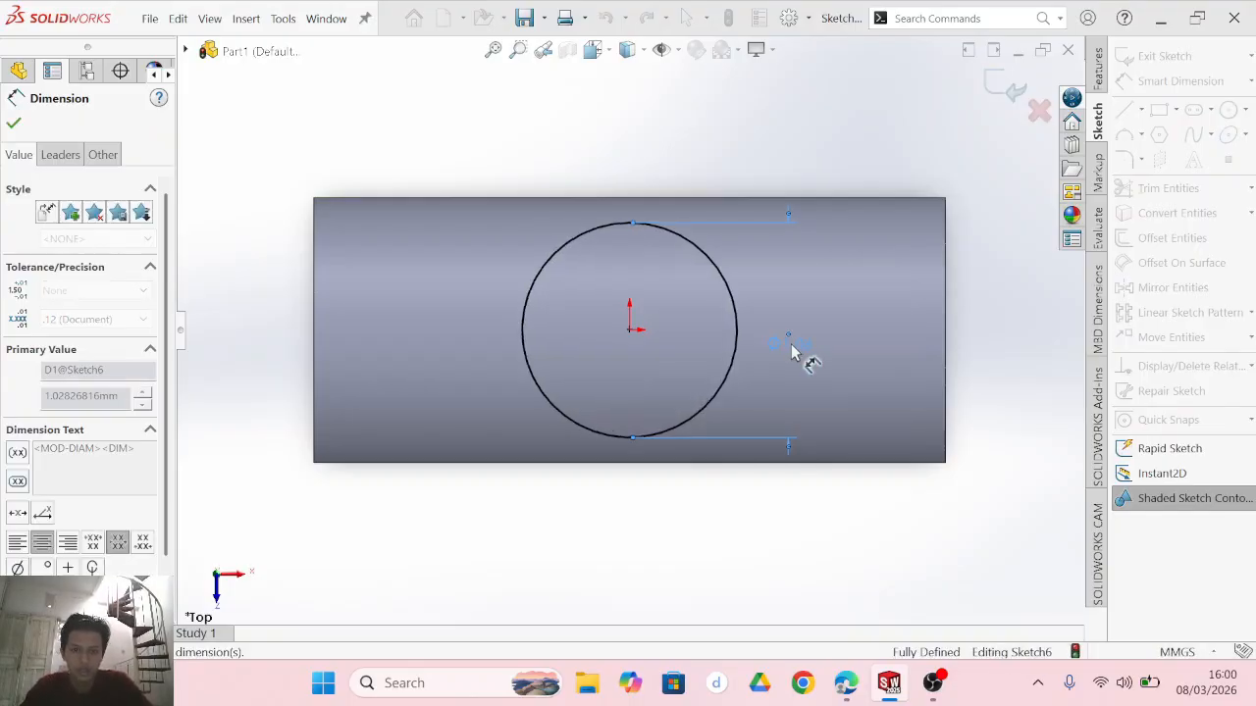
Check the branch length in drawing d) and extrude the 1.063 mm circle as a Blind boss 1.25 mm deep, merged with the pipe.
click(1101, 83)
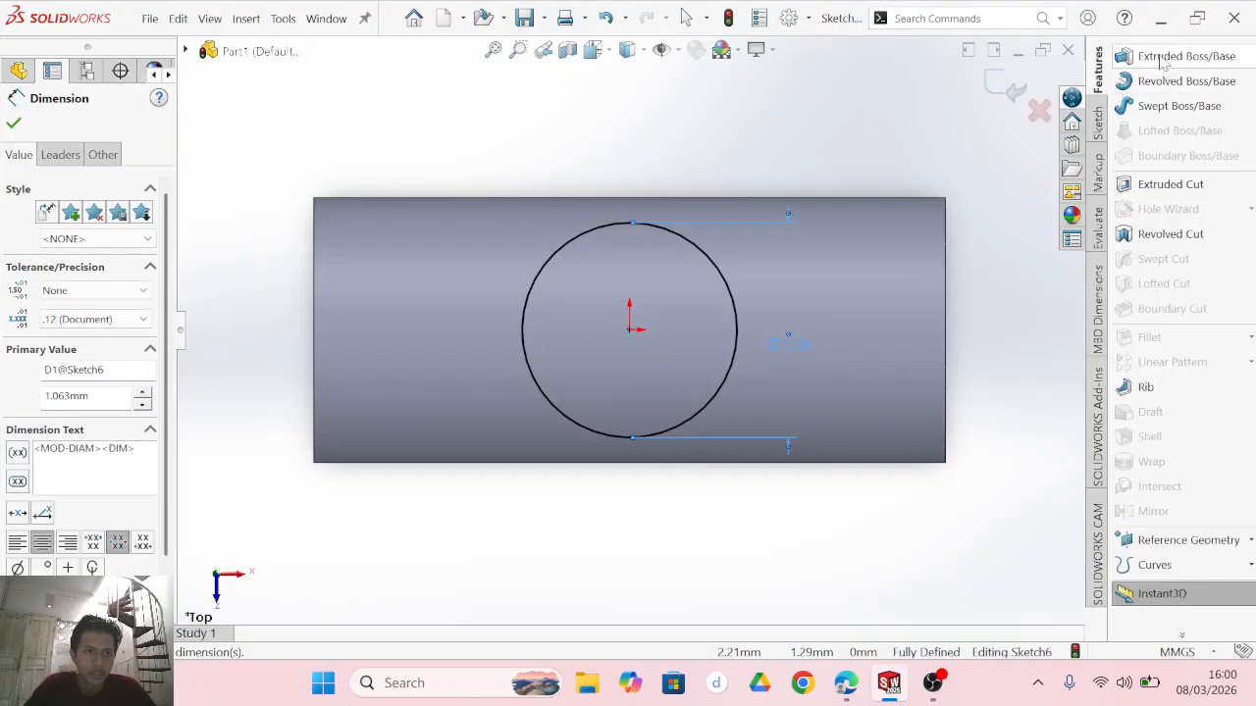
click(1205, 55)
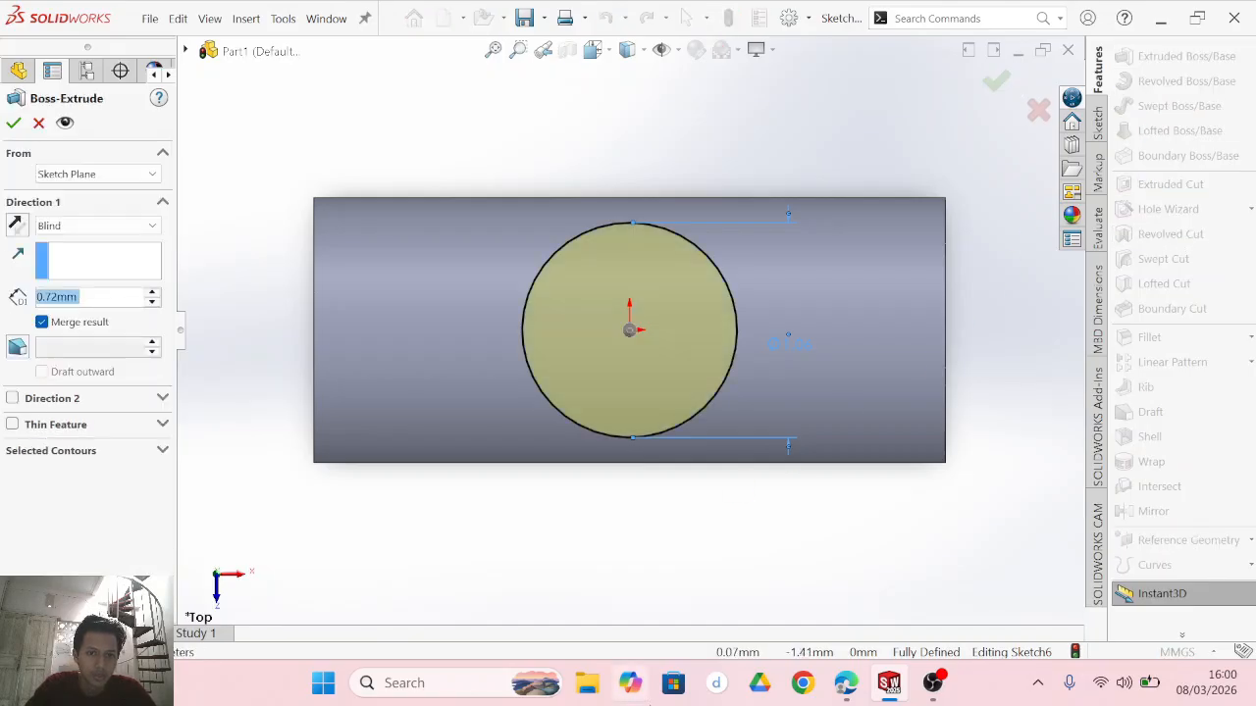
mouse_move(850, 692)
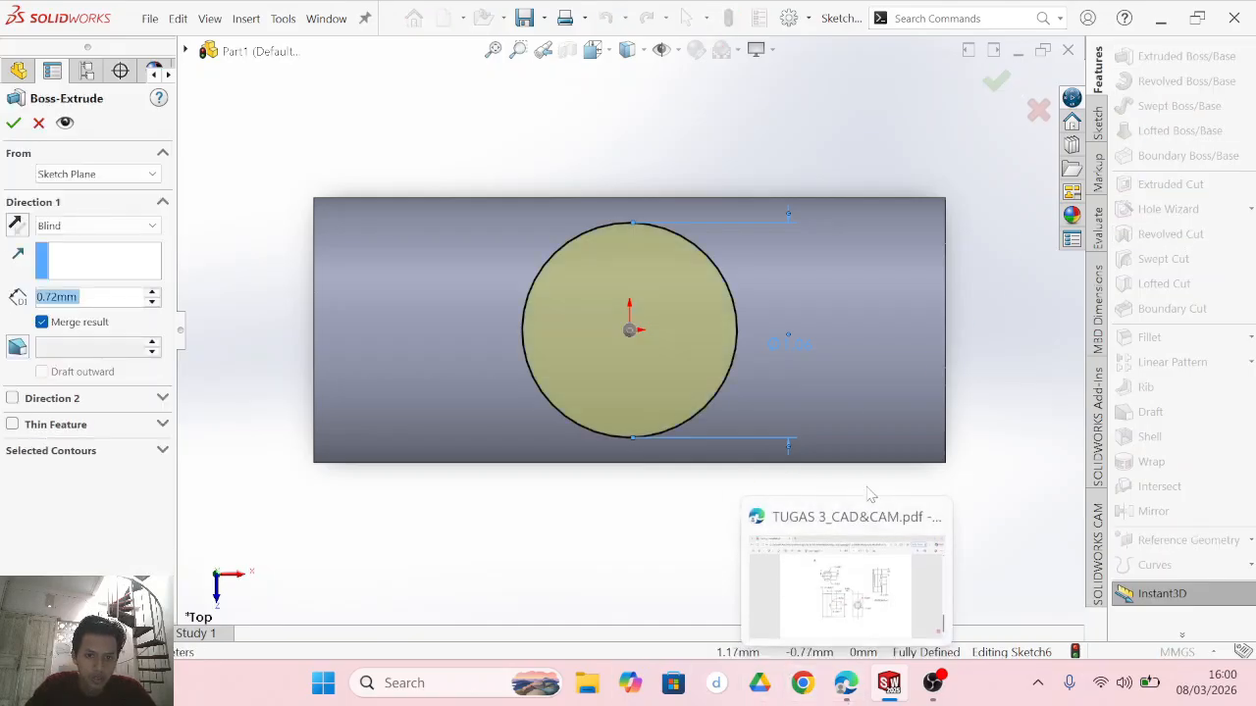
middle_drag(935, 480, 1003, 261)
click(846, 684)
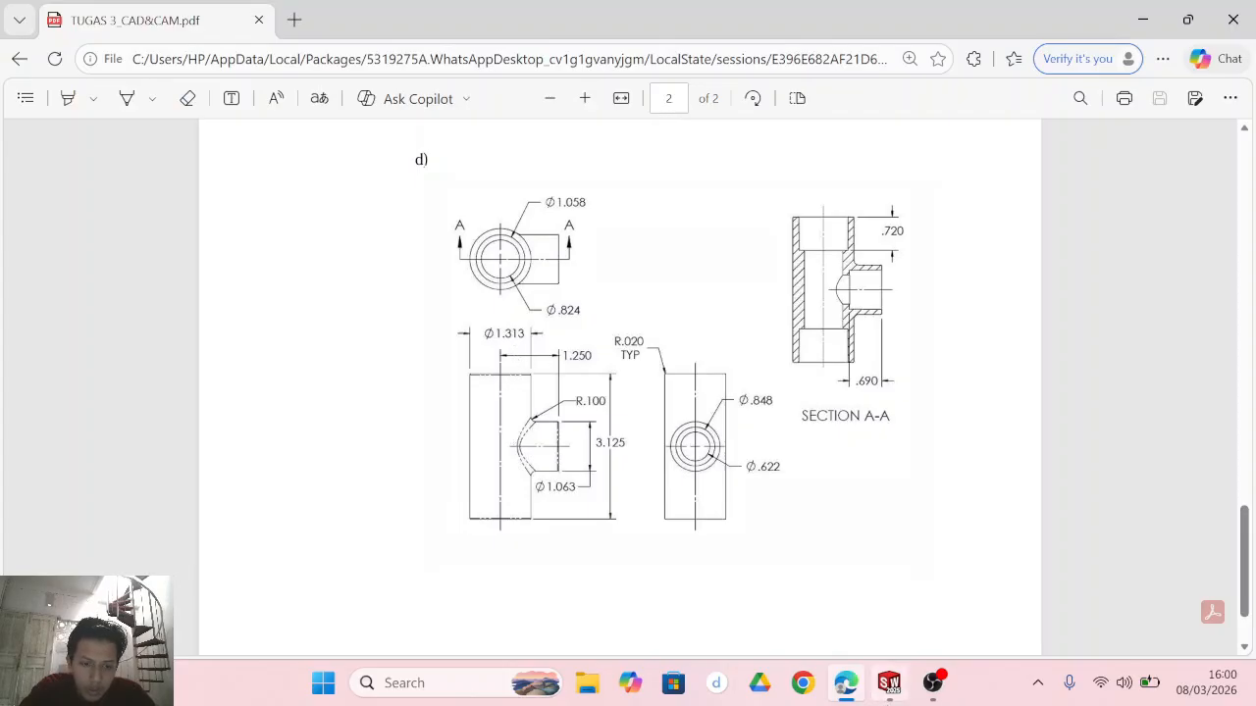
click(889, 684)
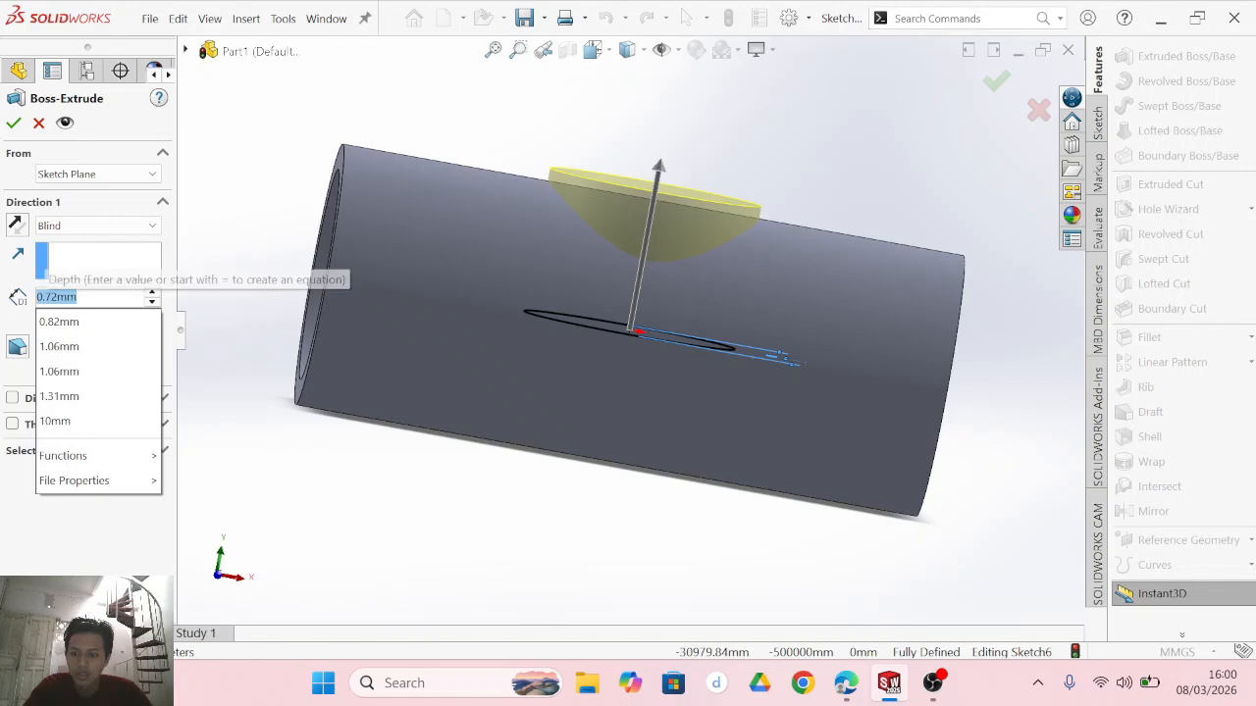
text(1.25)
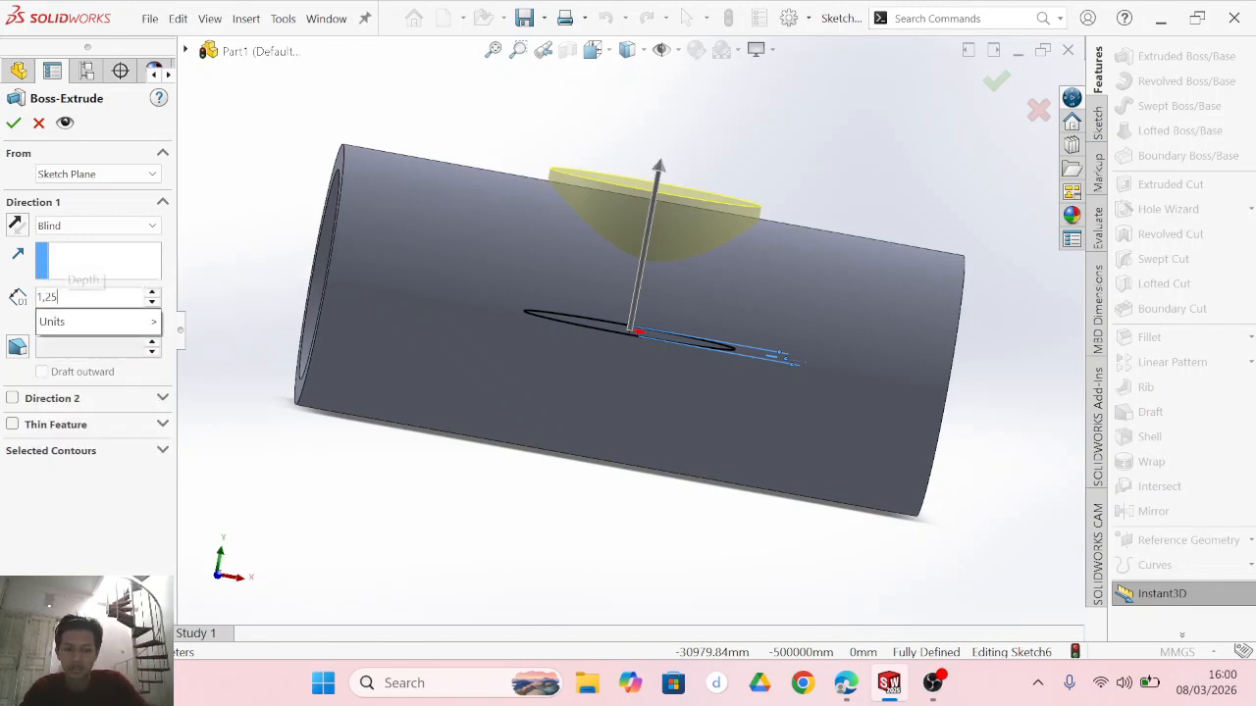
key(Return)
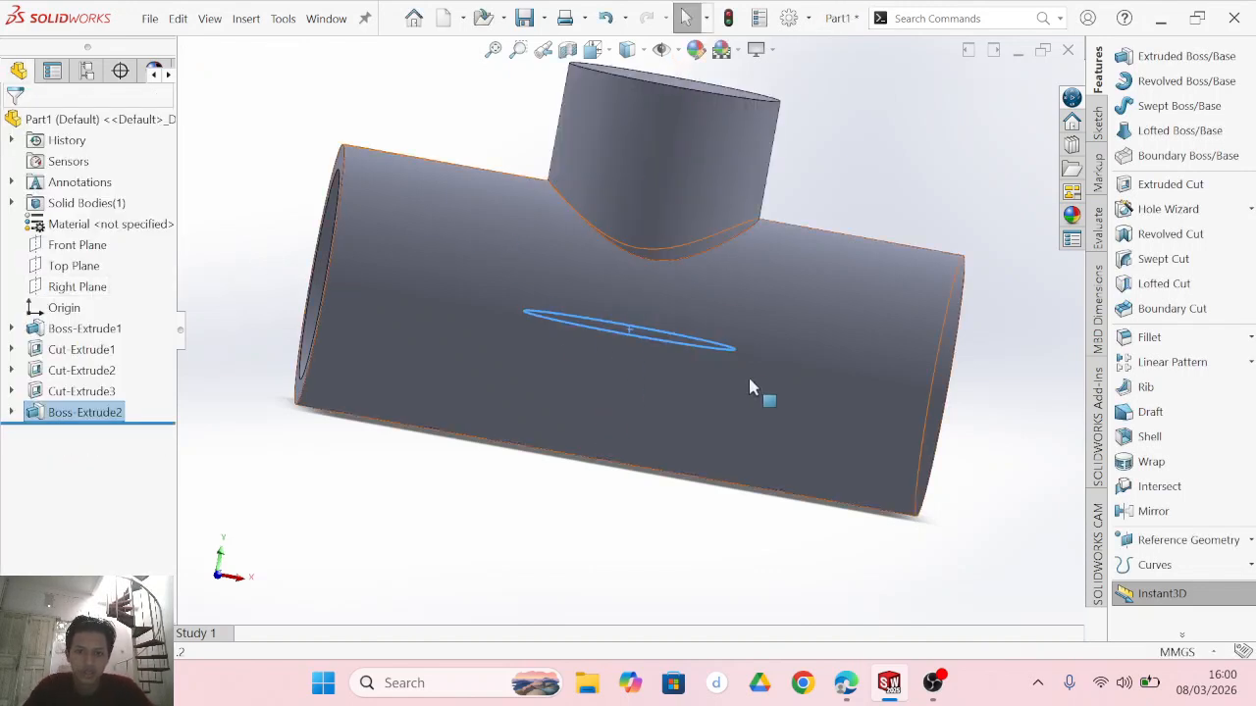
Check the branch bore in drawing d) and sketch a circle about 0.6 mm in diameter on the branch's end face, centred on the origin.
click(970, 497)
middle_drag(979, 454, 390, 61)
click(589, 197)
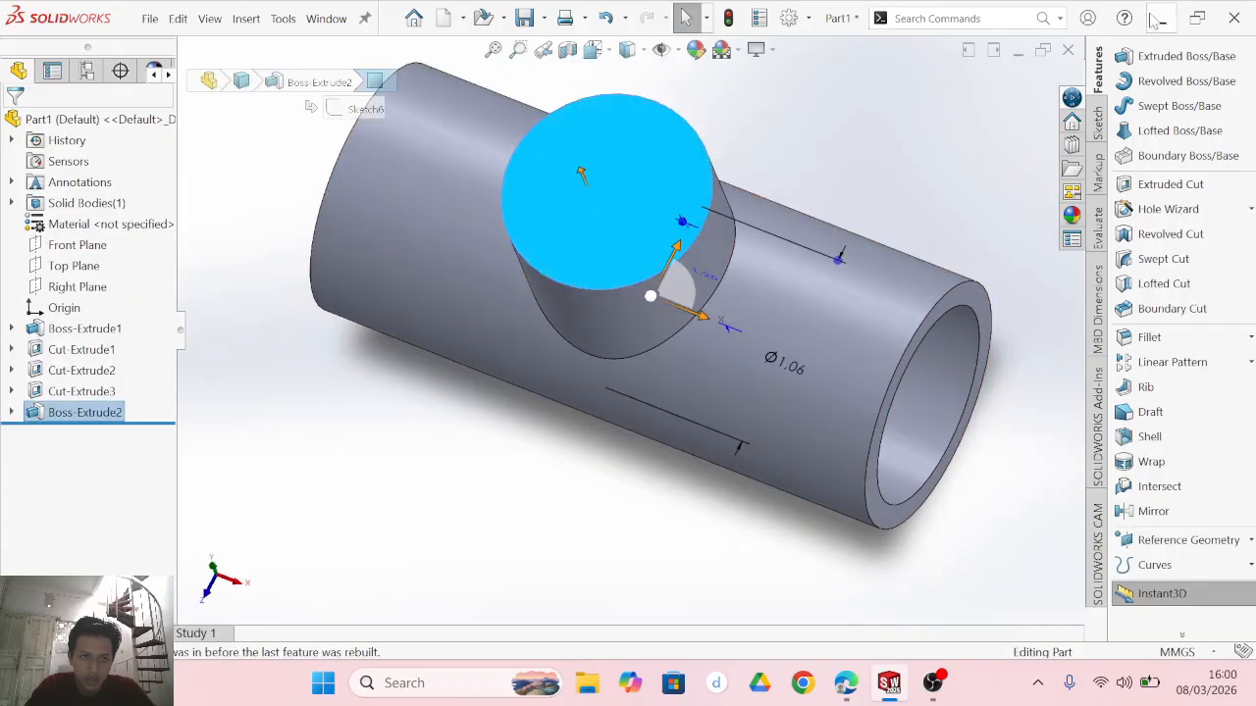
click(1099, 122)
click(1232, 110)
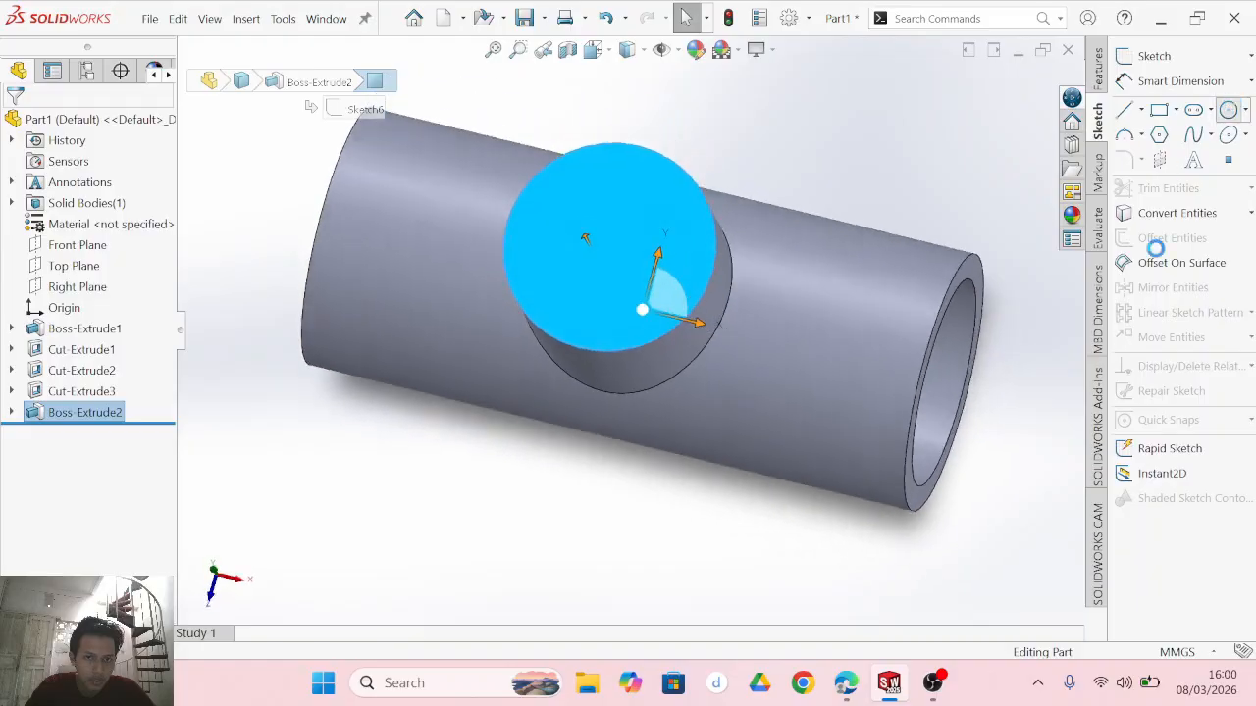
click(849, 684)
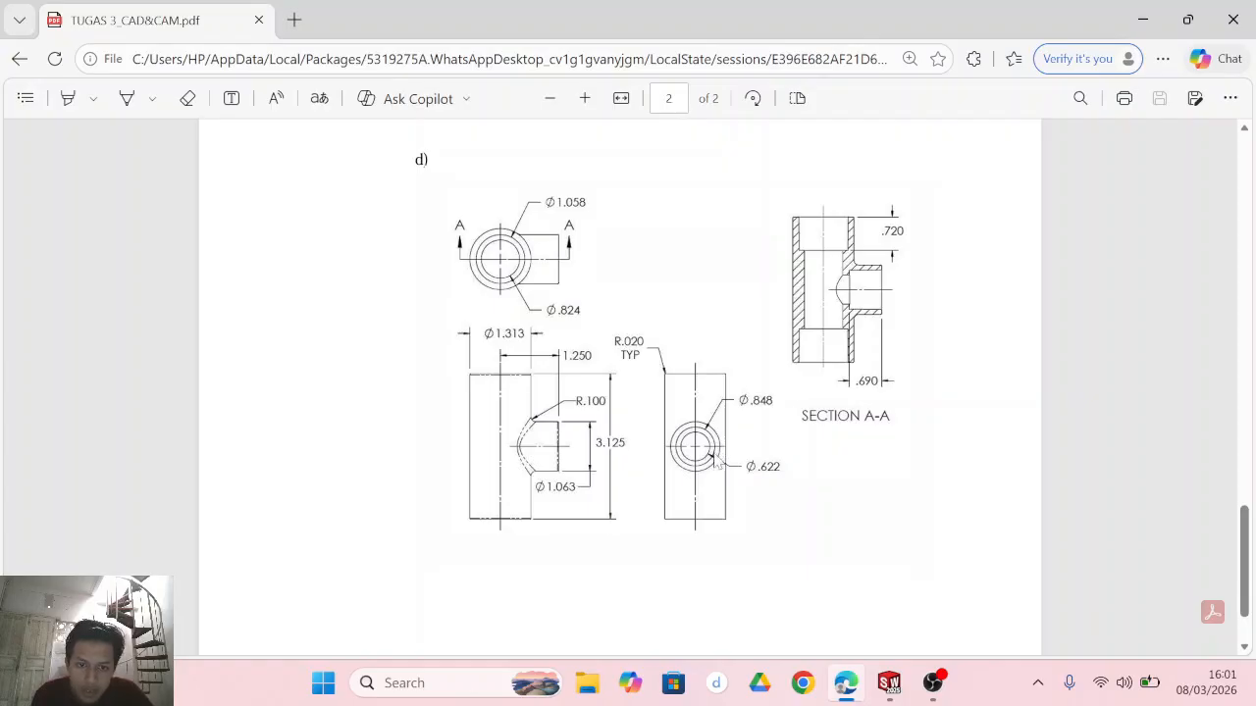
click(891, 684)
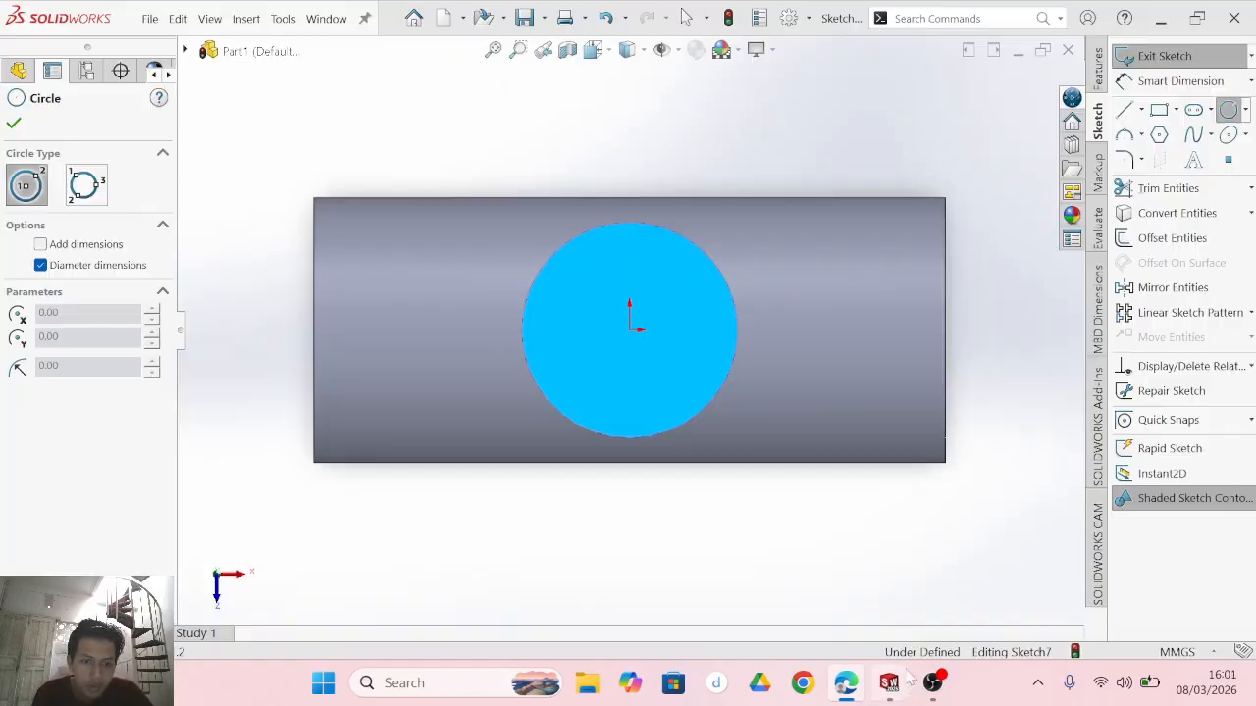
click(630, 328)
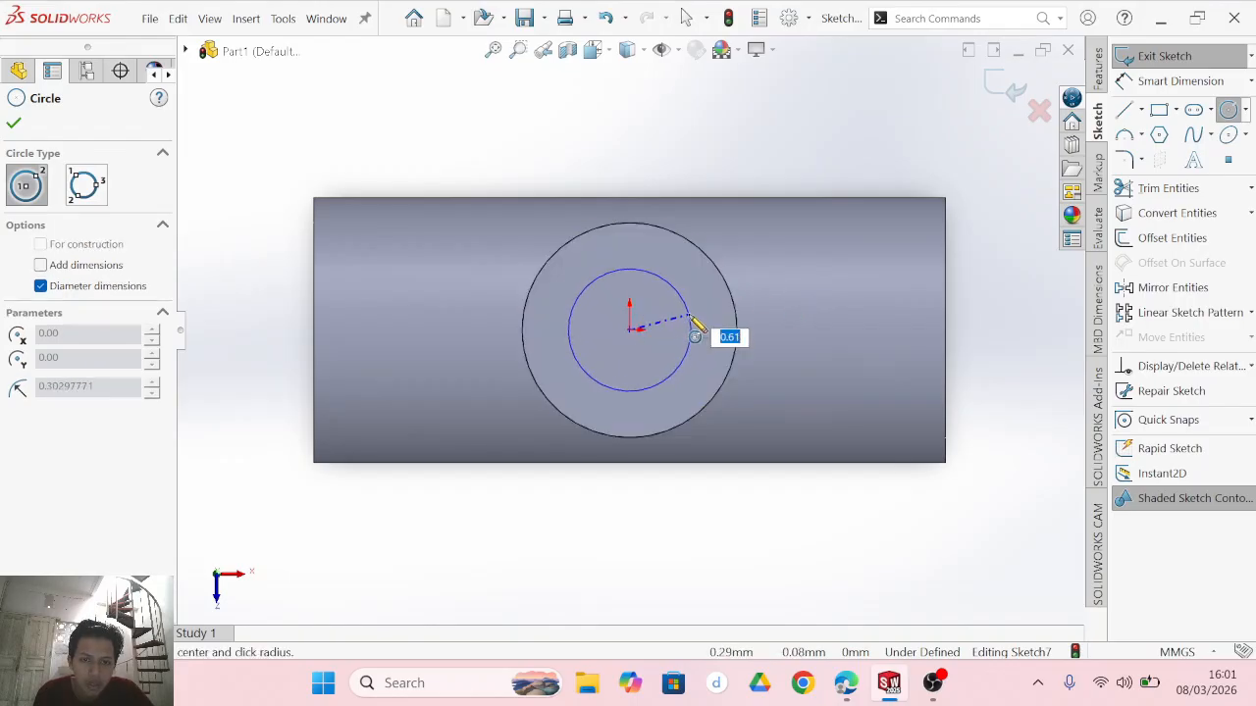
click(691, 324)
Dimension the diameter of the circle on the branch's end face to 0.622 mm.
click(1184, 81)
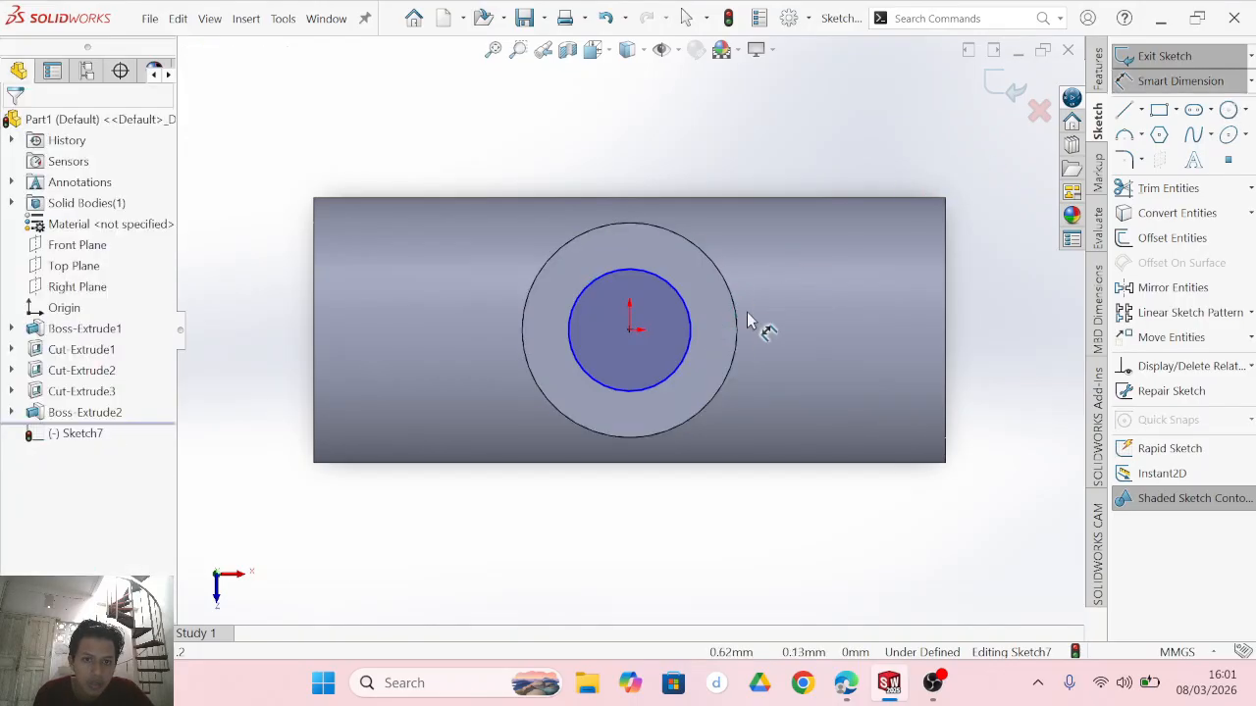
click(695, 348)
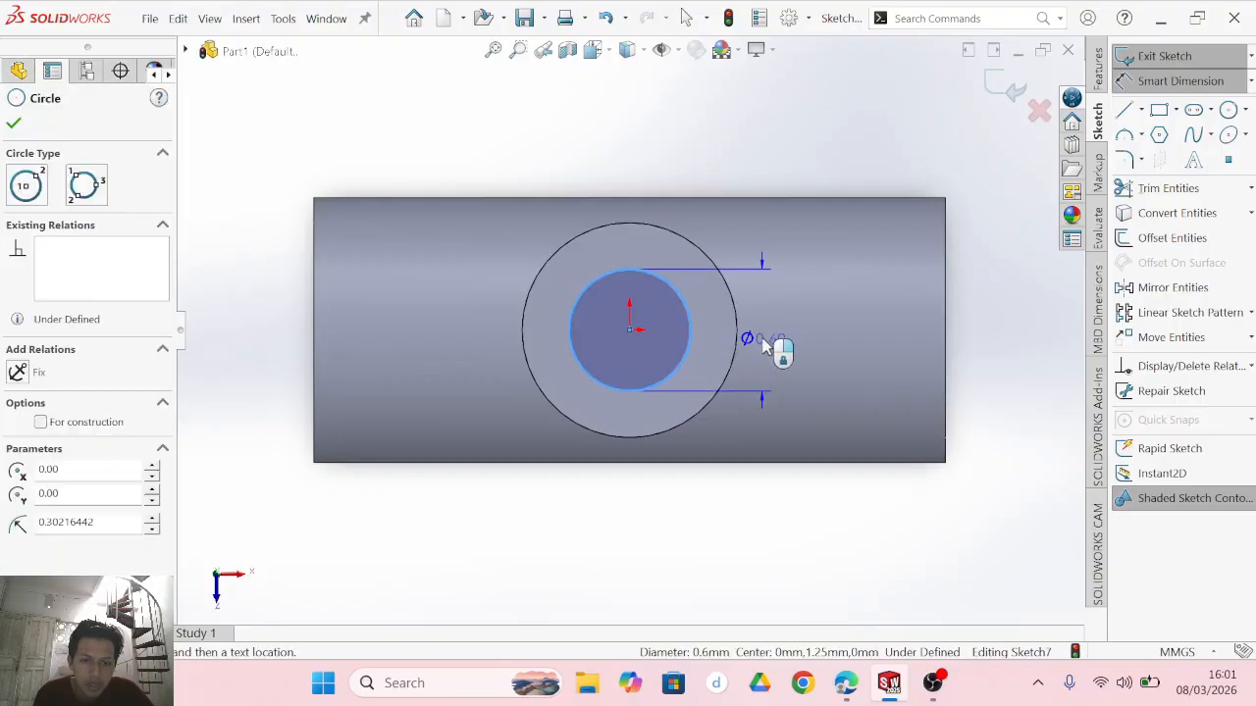
click(770, 349)
text(0)
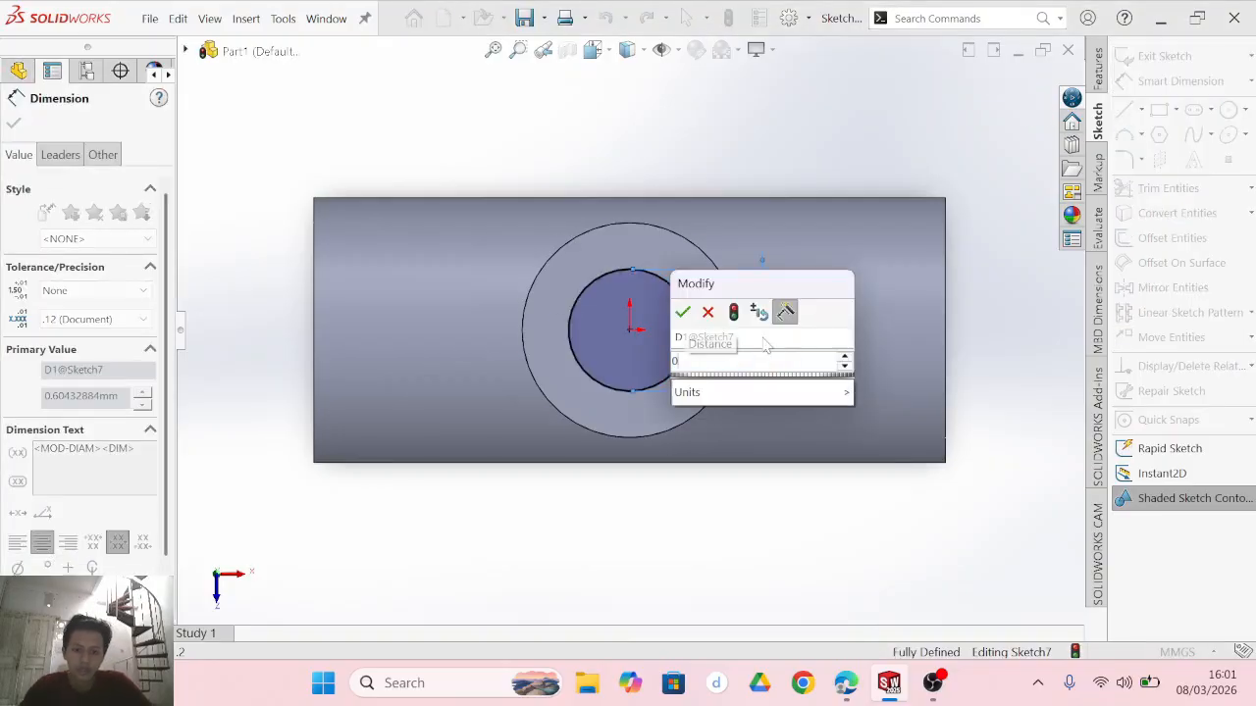
text(.622)
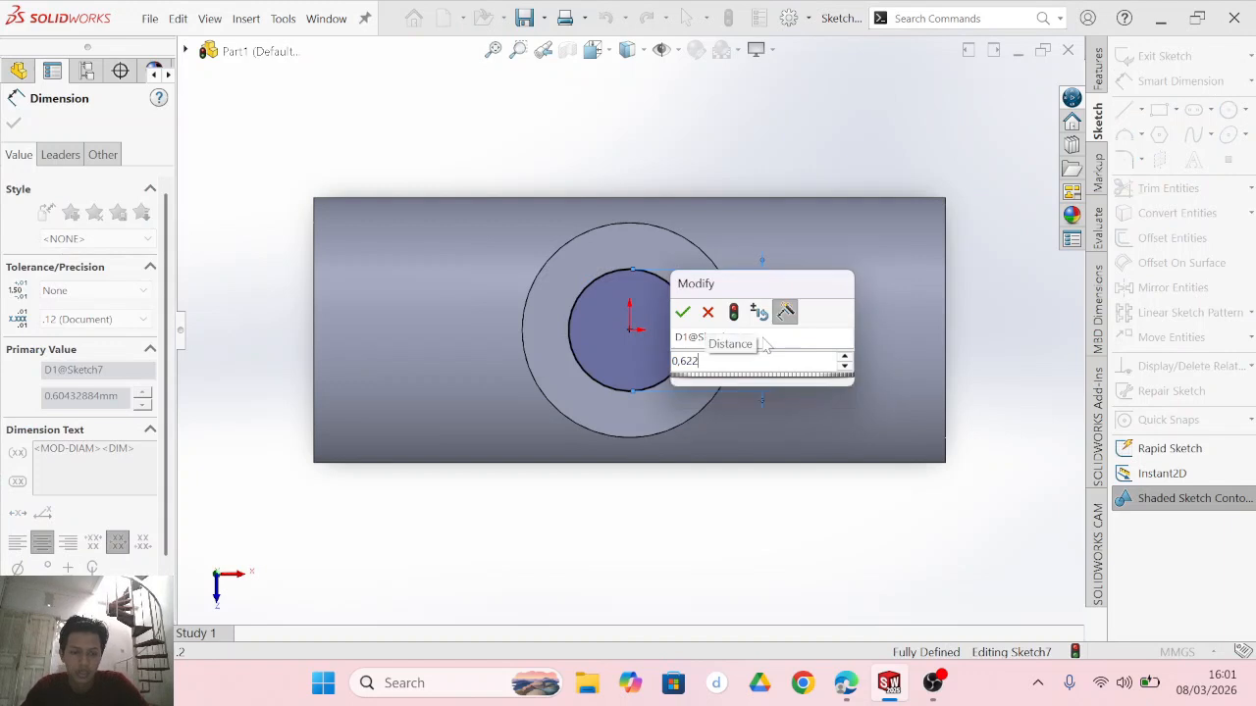
key(Return)
Try a Through All Extruded Cut of the 0.622 mm circle, inspect the bore and undo the cut.
click(1101, 79)
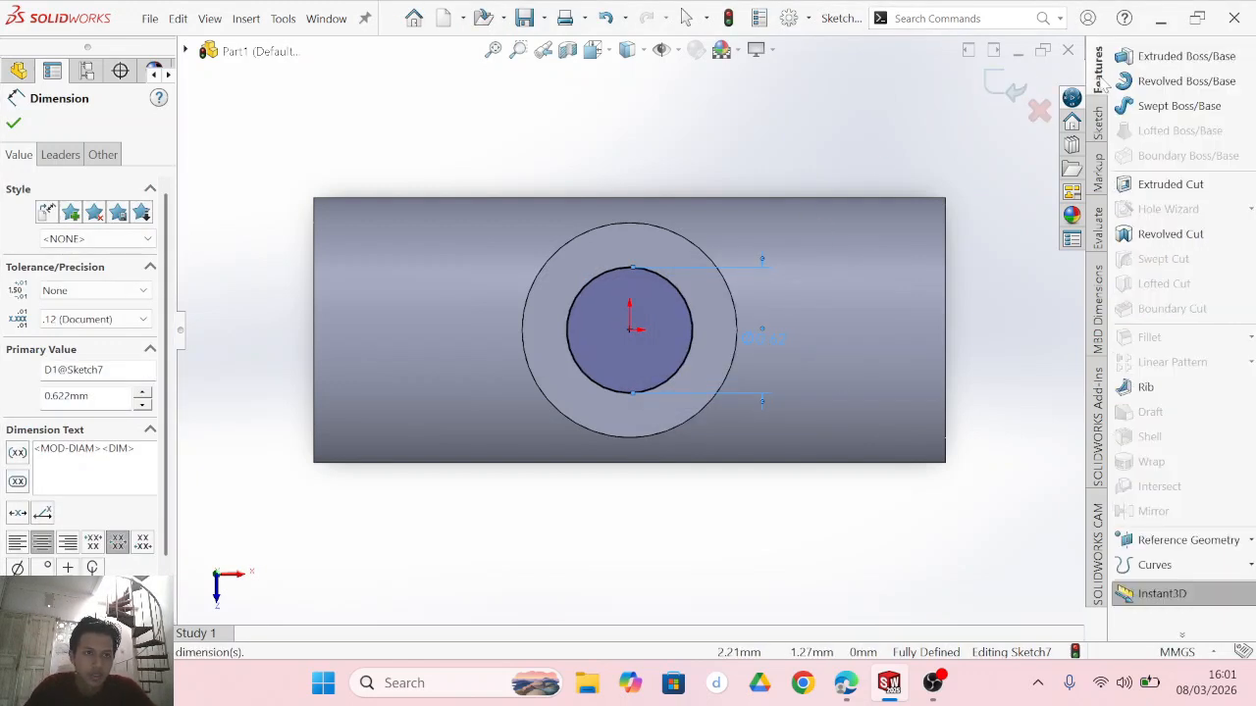
click(1140, 183)
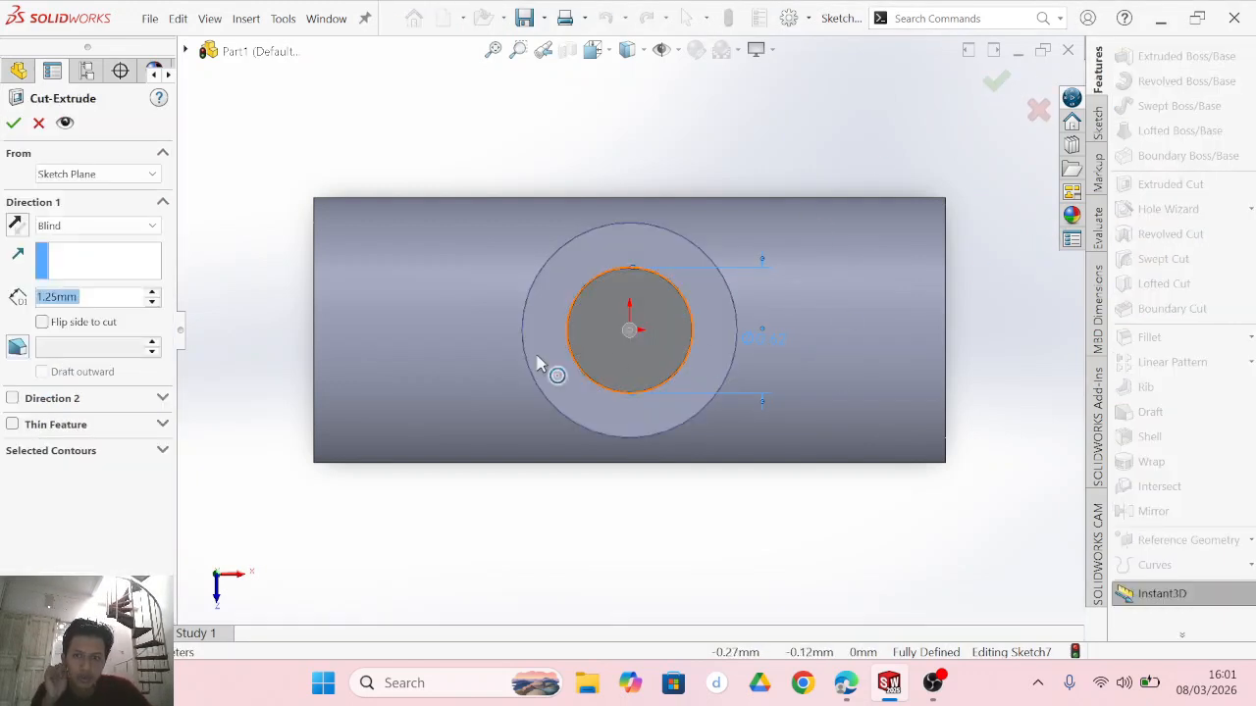
click(90, 227)
click(64, 256)
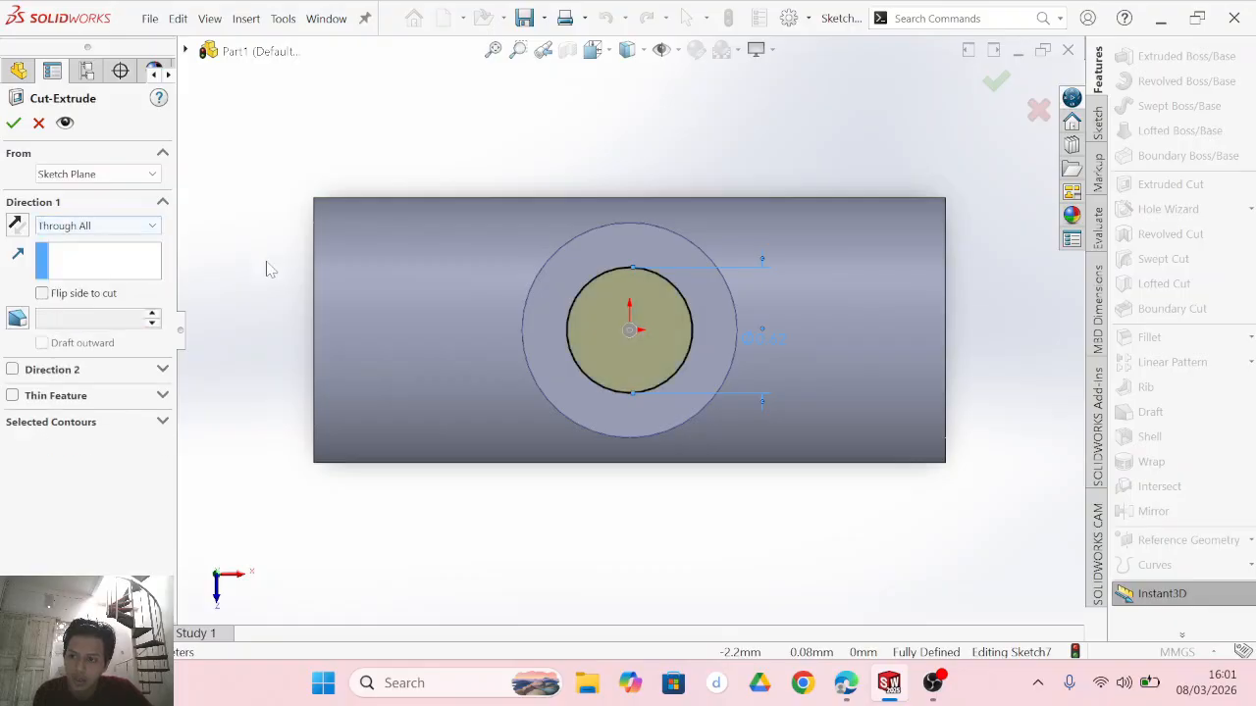
click(13, 125)
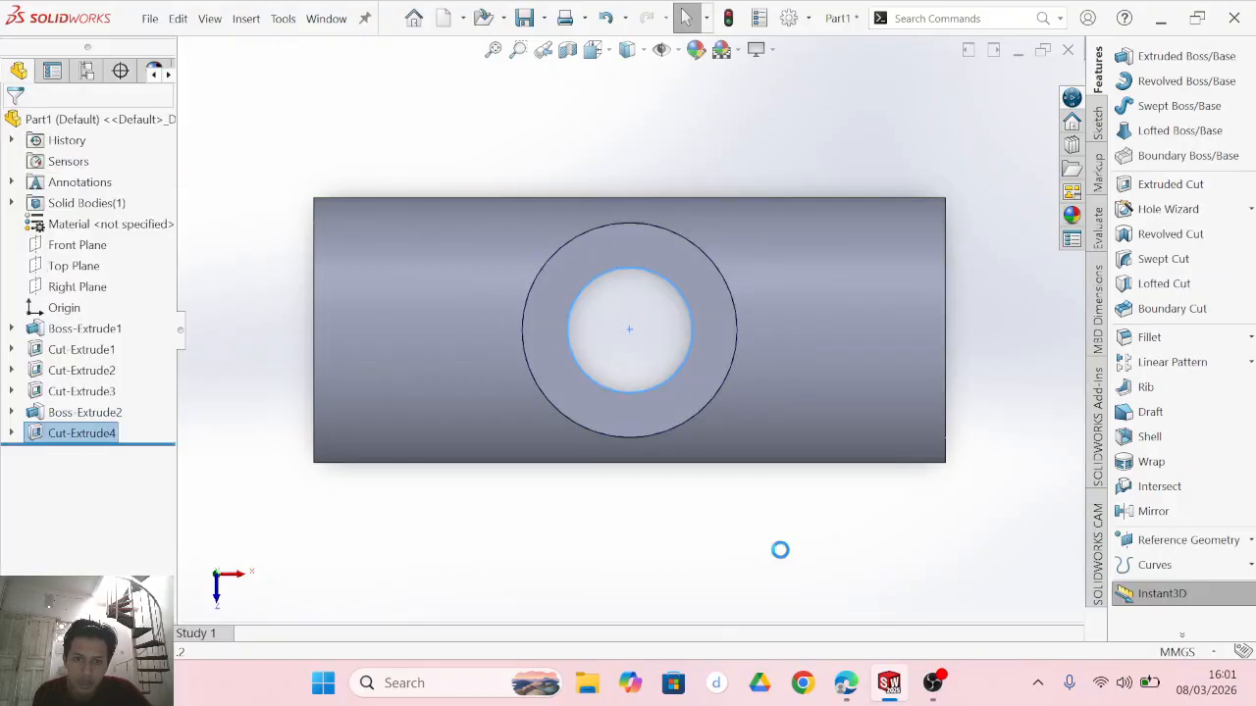
middle_drag(779, 546, 780, 518)
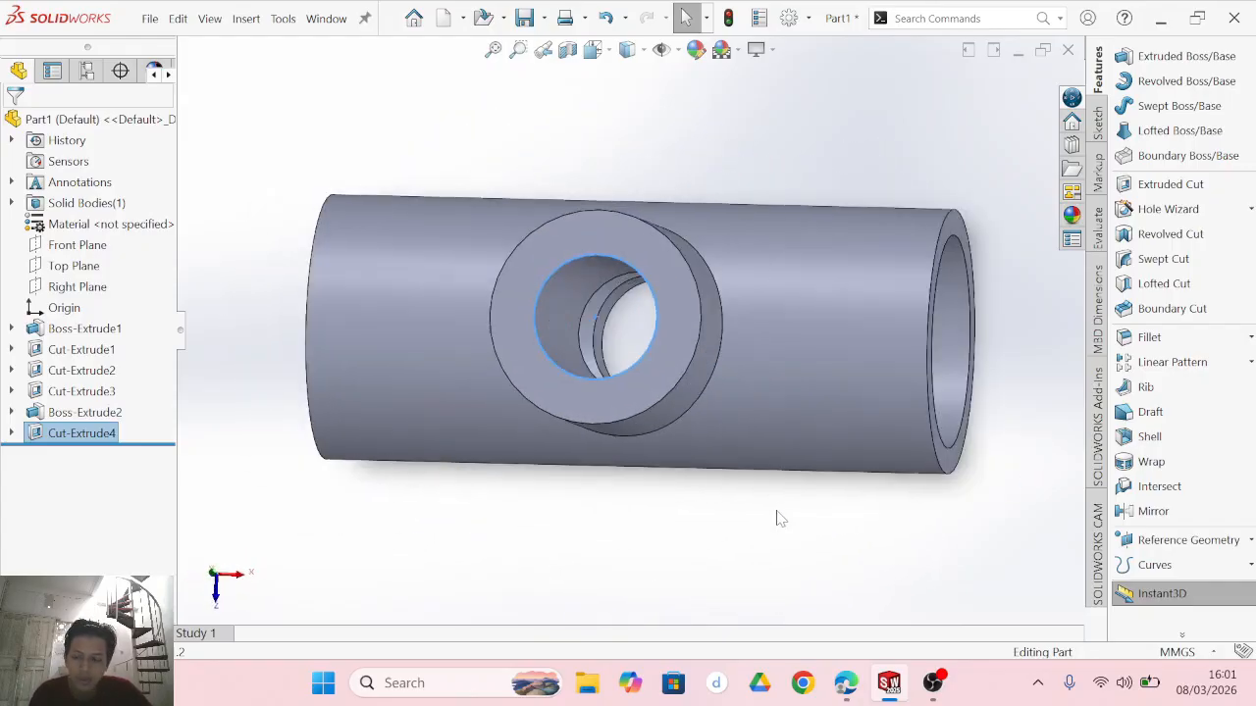
key(ctrl+z)
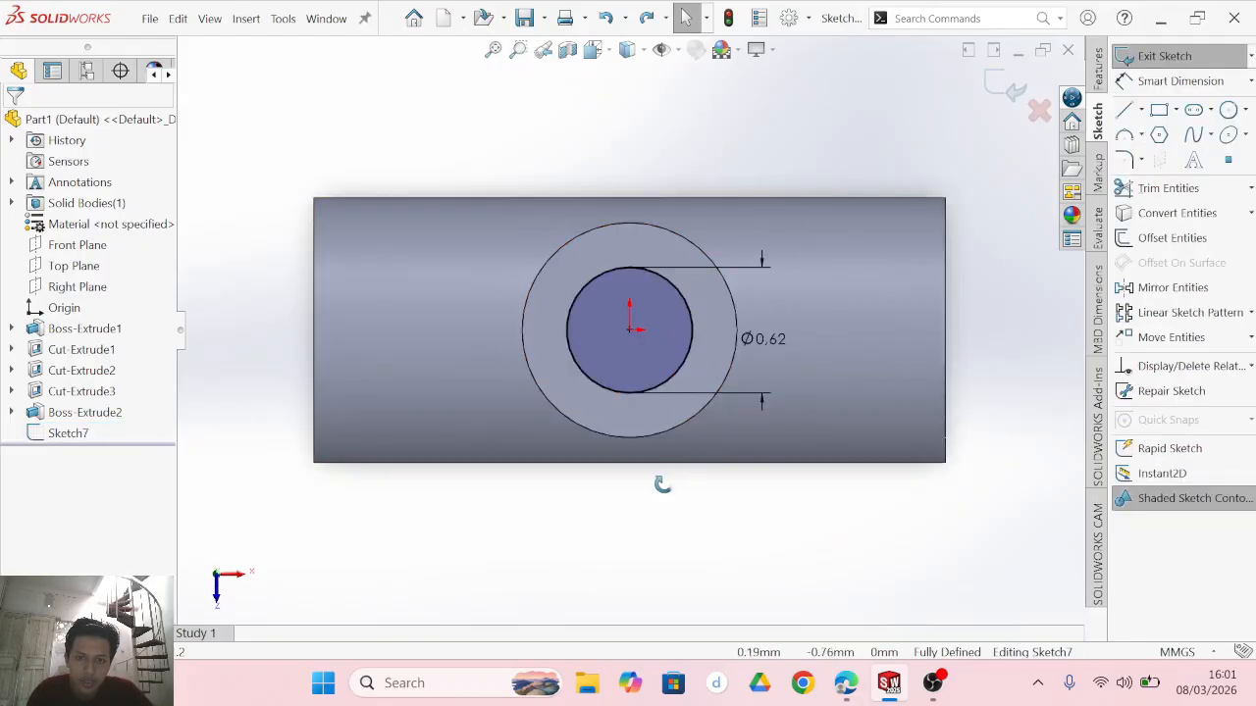
Try a Blind Extruded Cut 1.25 mm deep from the 0.622 mm circle on the branch's end face and inspect the bore.
mouse_move(661, 480)
middle_down()
mouse_move(743, 266)
mouse_move(776, 249)
mouse_move(617, 559)
mouse_move(682, 510)
middle_up()
middle_drag(404, 430, 401, 471)
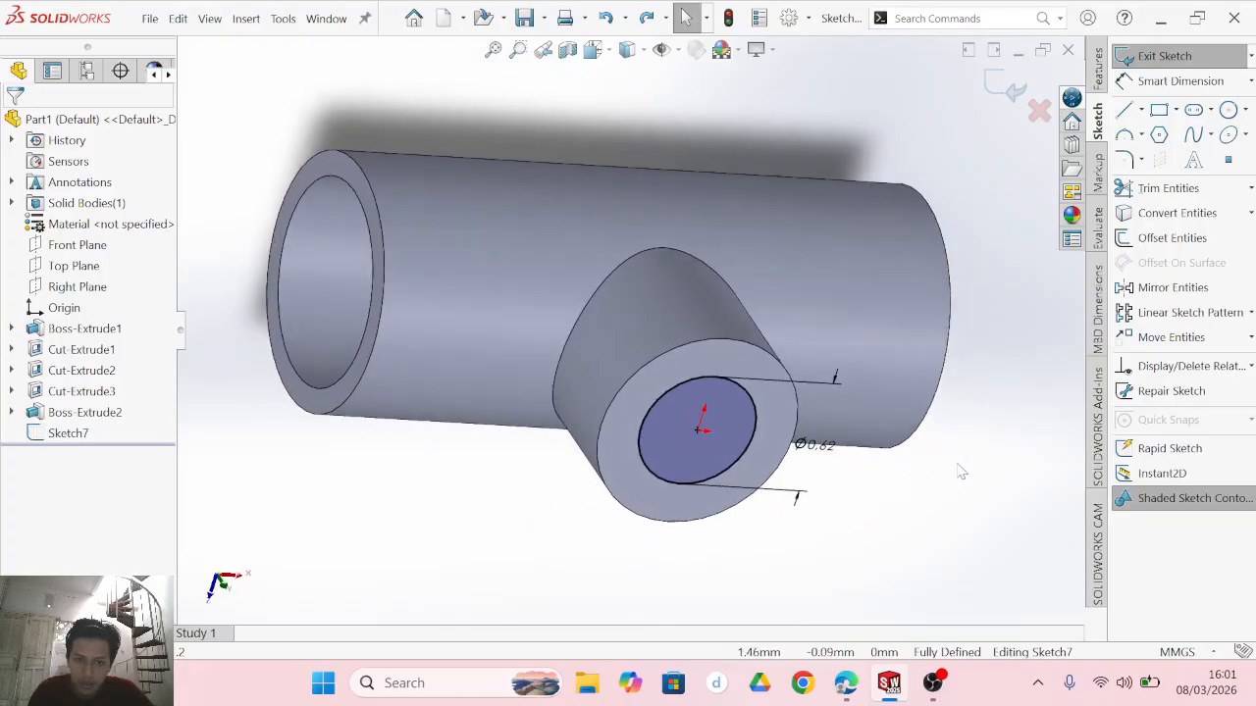
middle_drag(961, 471, 894, 457)
key(ctrl+8)
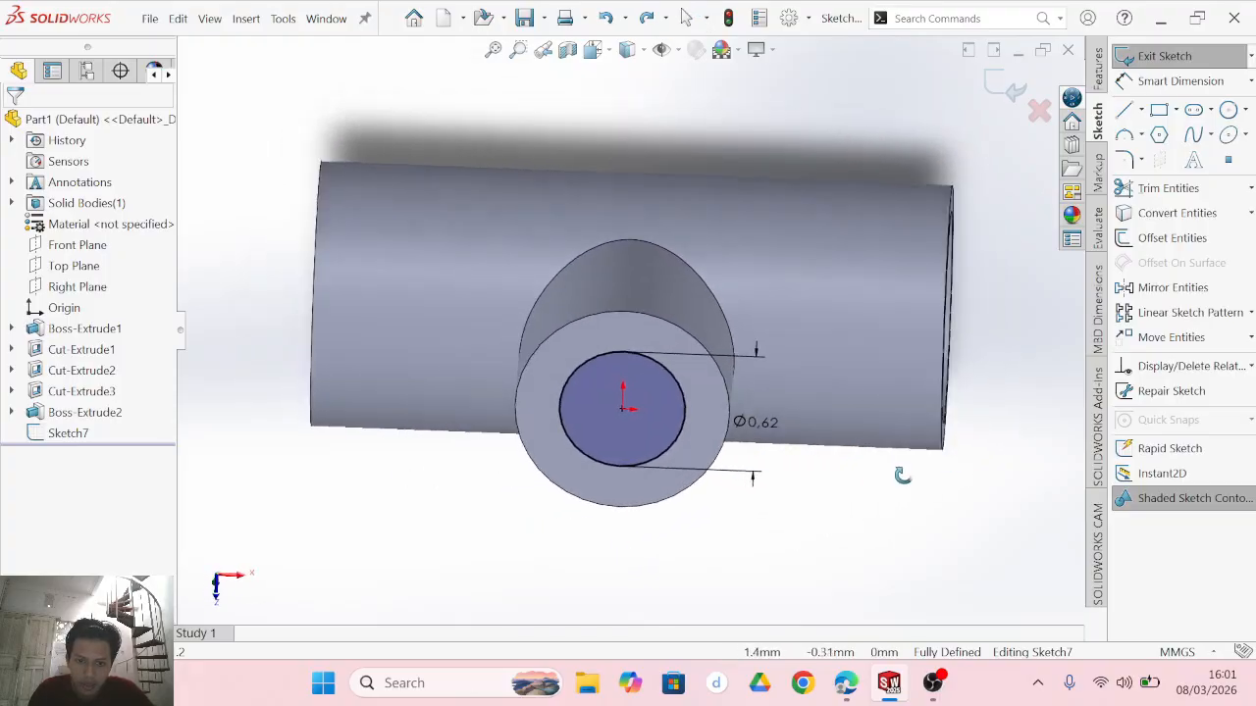
click(596, 335)
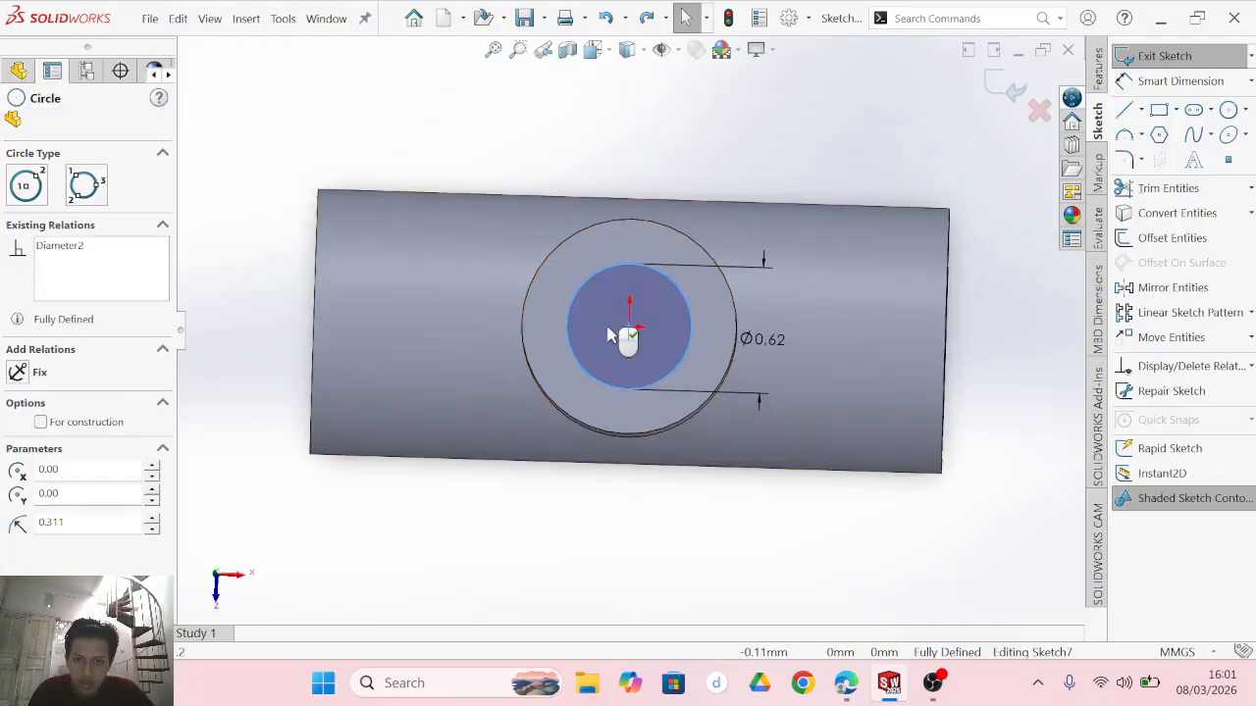
click(1098, 76)
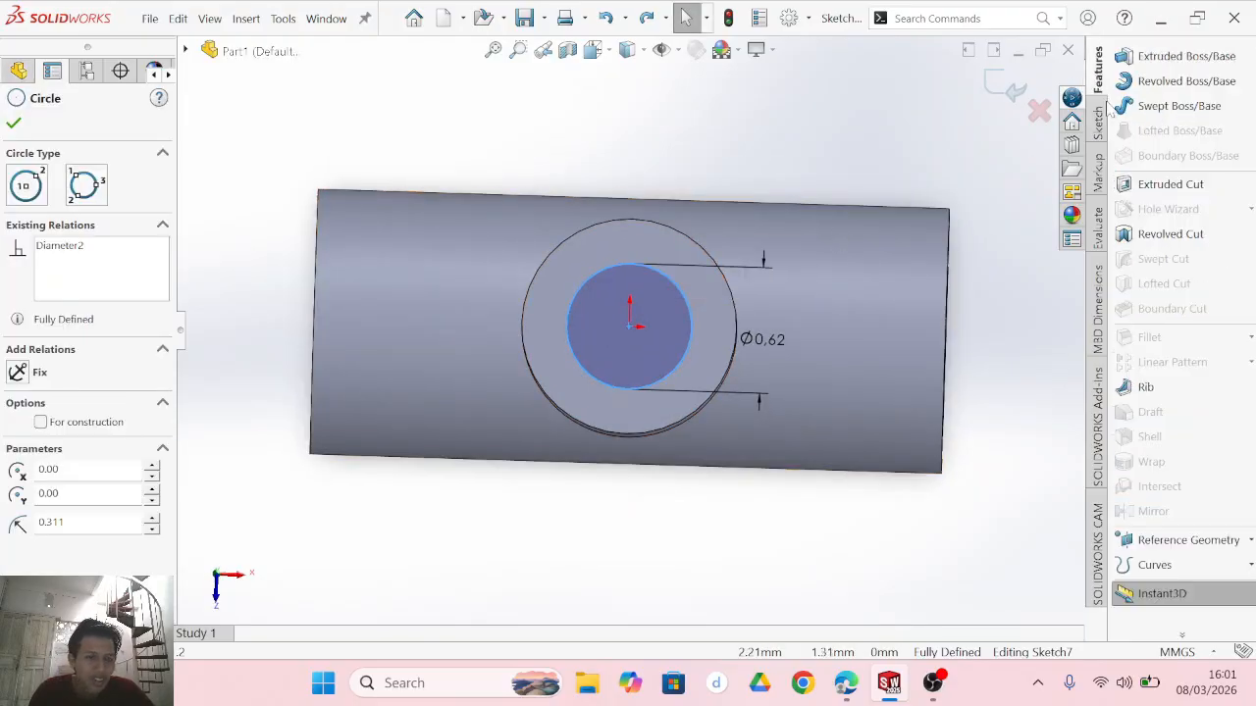
click(1167, 185)
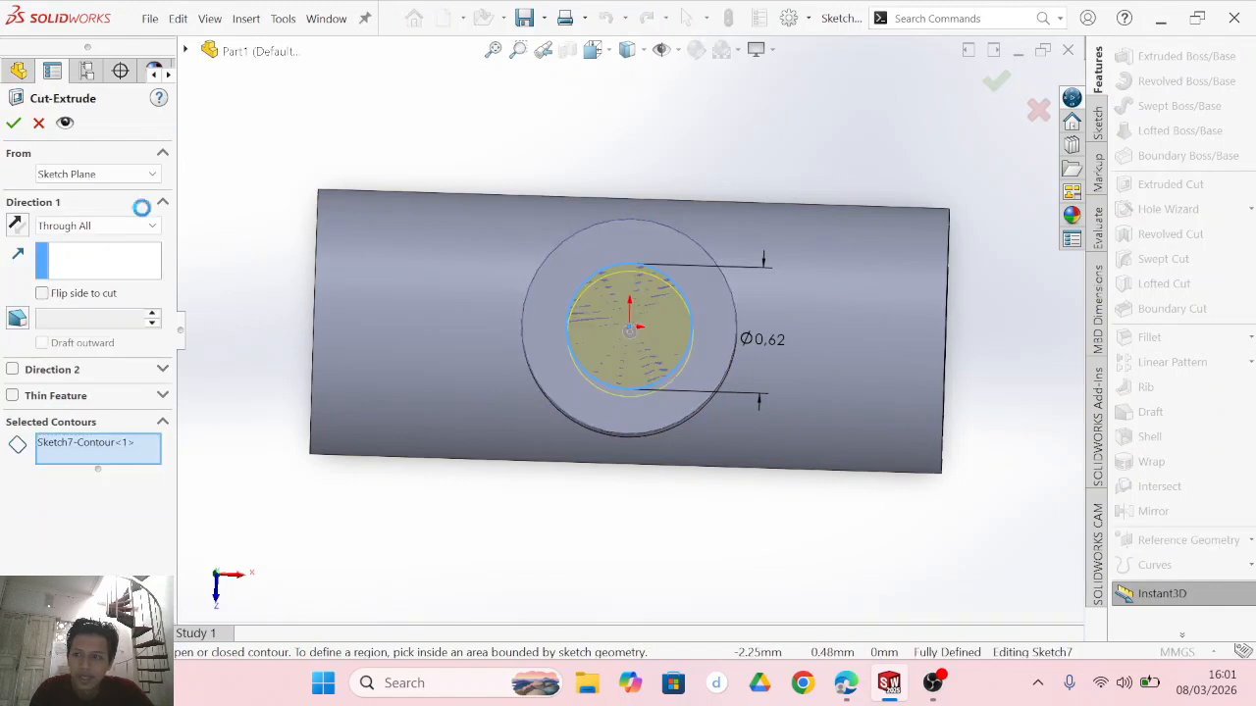
click(138, 226)
click(131, 245)
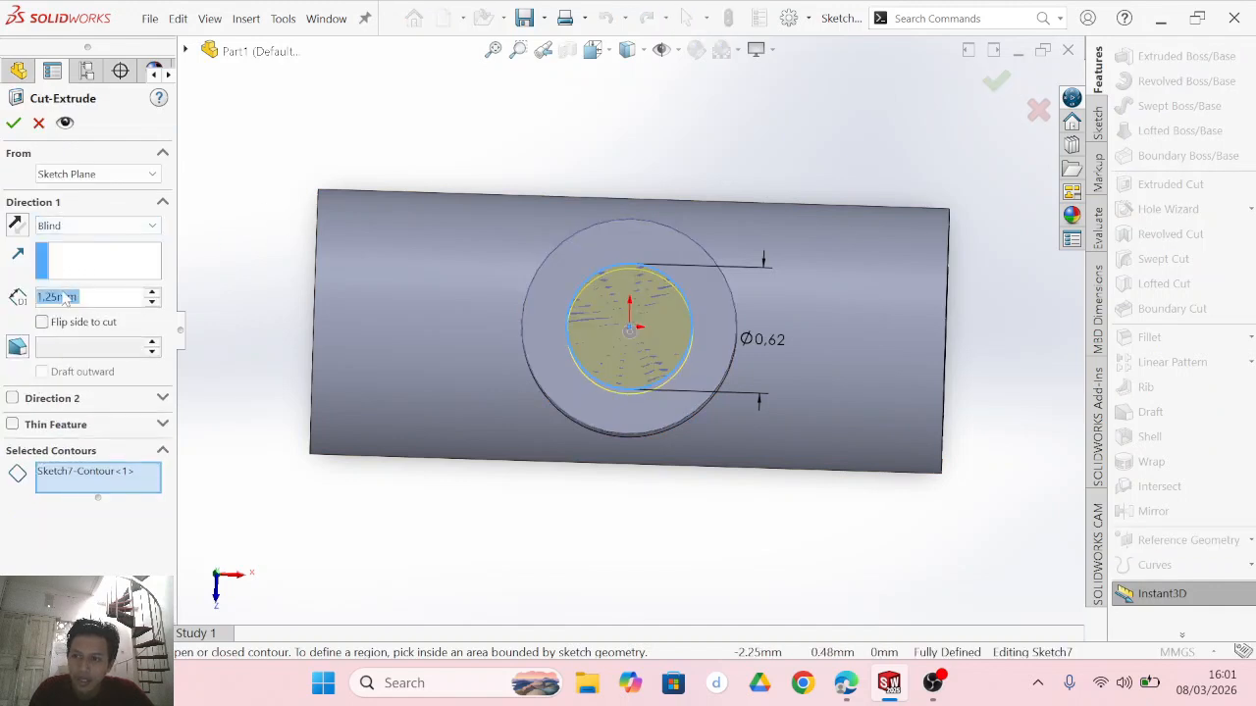
click(13, 123)
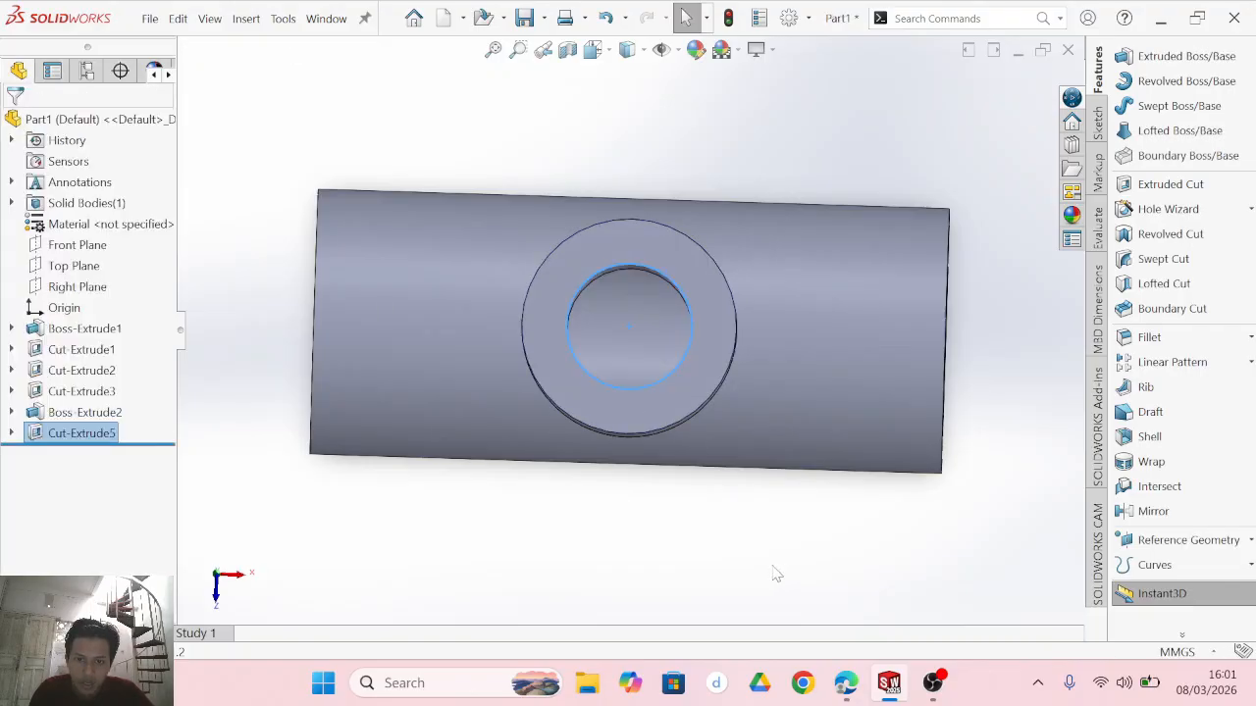
middle_drag(766, 574, 878, 584)
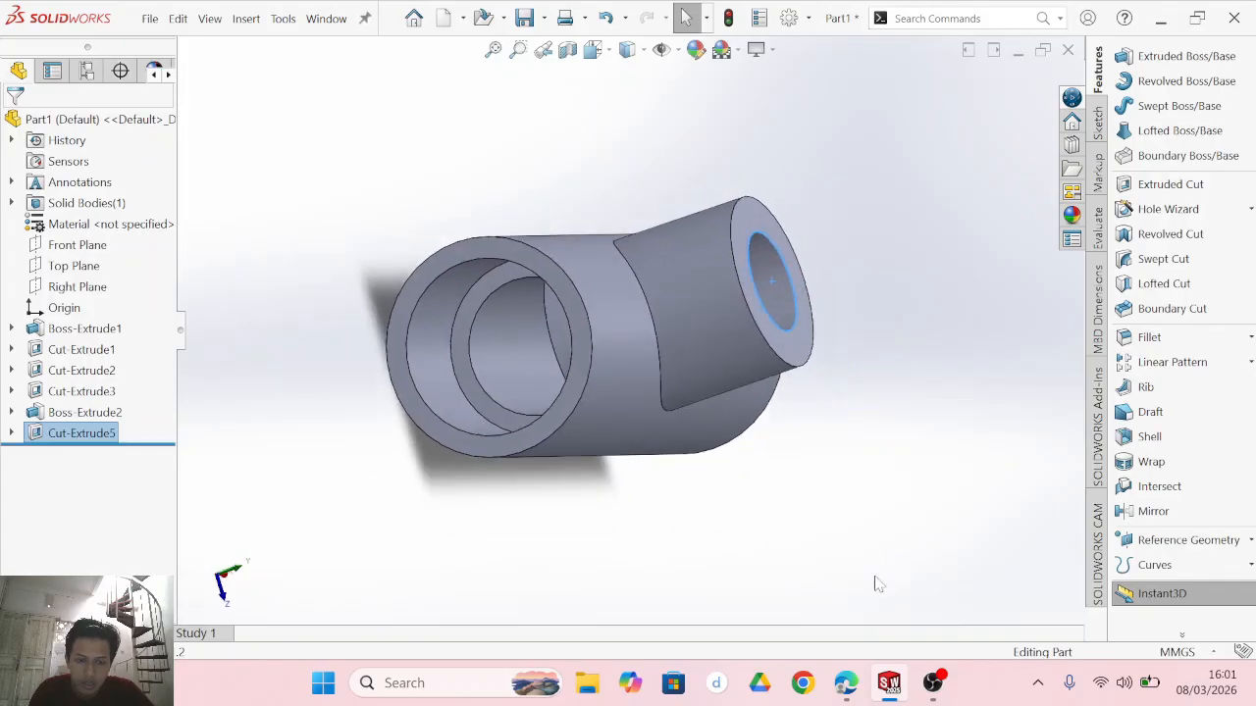
Check drawing d) again and undo the bore cut, the circle on the branch's end face and the branch extrusion.
click(844, 680)
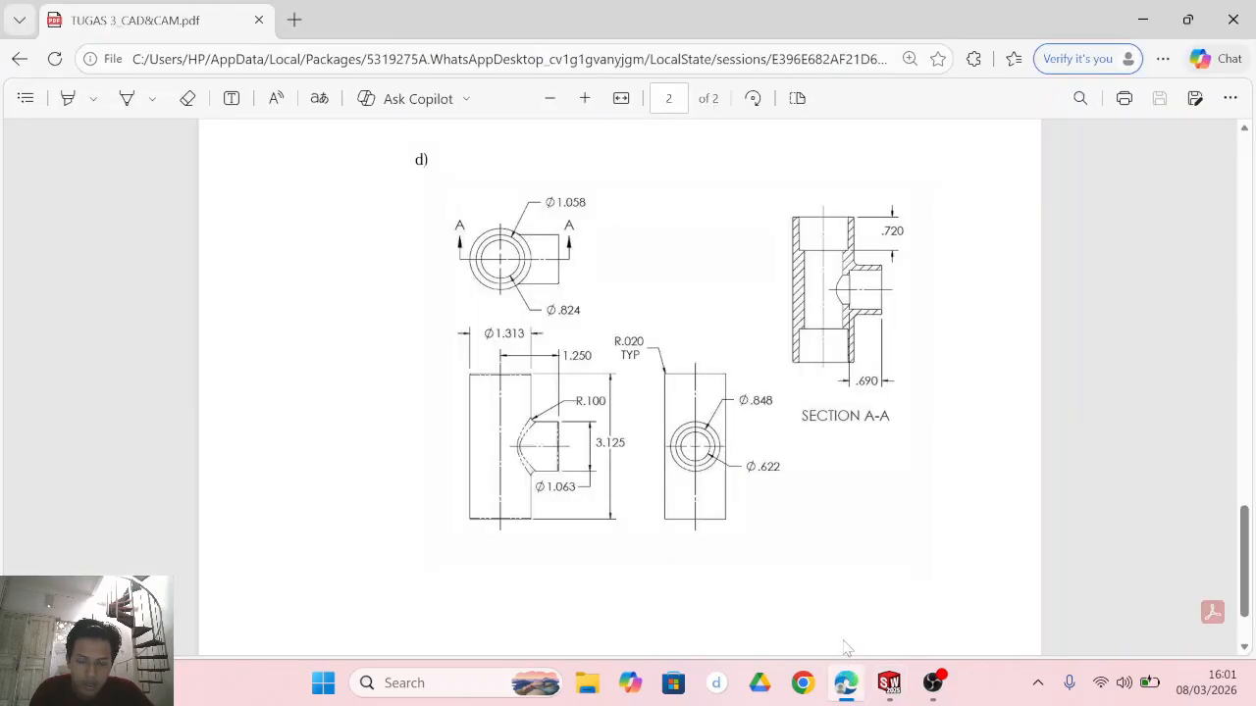
click(889, 683)
mouse_move(730, 534)
middle_down()
mouse_move(776, 540)
mouse_move(739, 535)
mouse_move(732, 516)
mouse_move(735, 477)
mouse_move(765, 465)
mouse_move(748, 514)
mouse_move(572, 544)
mouse_move(622, 559)
mouse_move(772, 552)
mouse_move(613, 578)
middle_up()
key(ctrl+z)
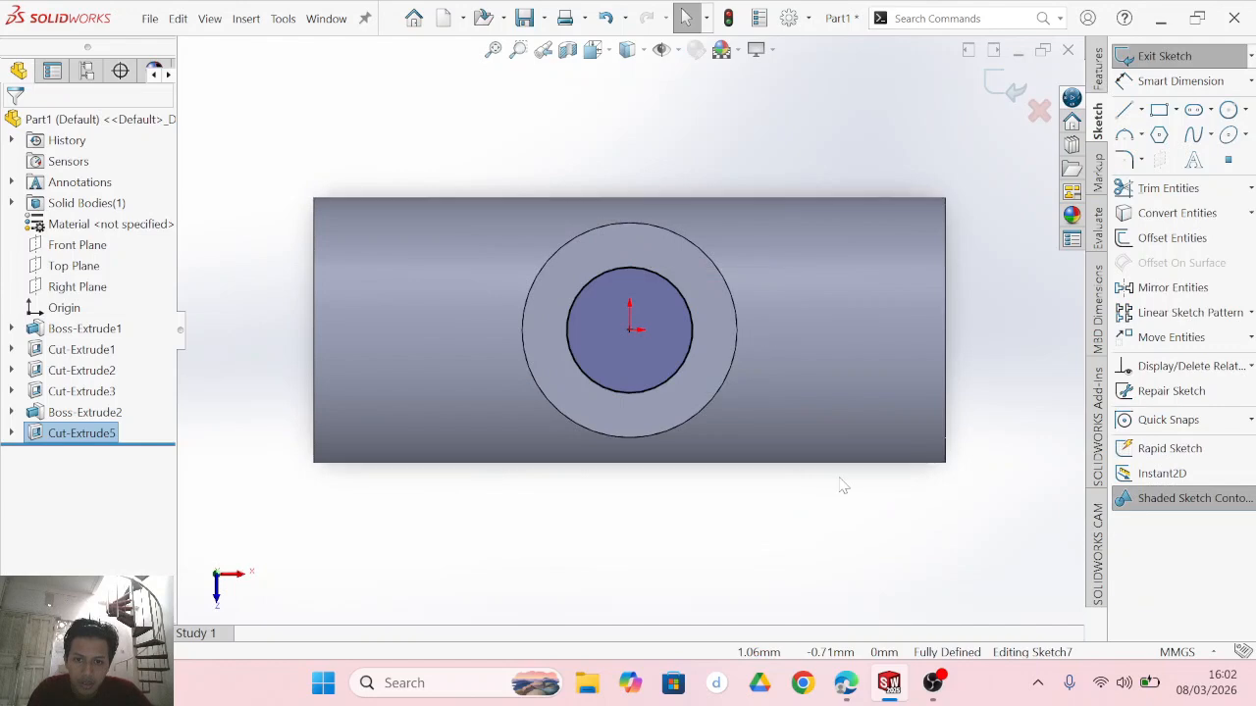
key(ctrl+z)
key(ctrl+z)
key(ctrl+z)
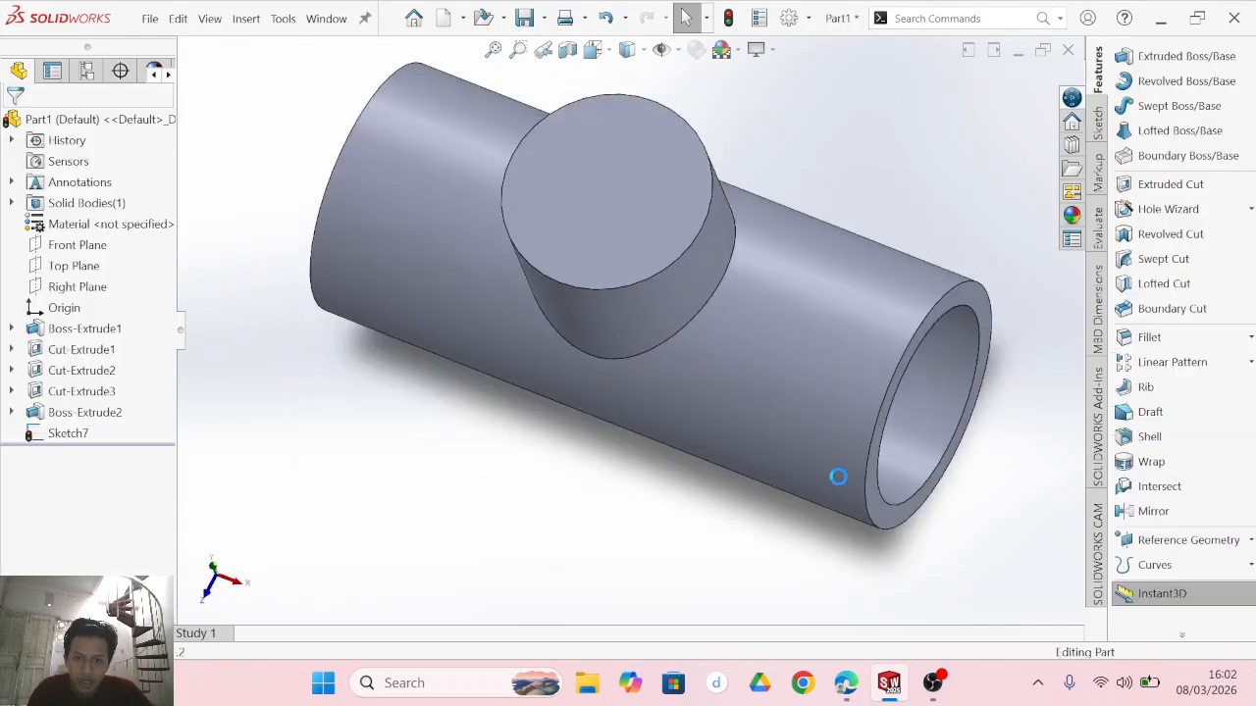
key(ctrl+z)
Extrude the branch circle as a Blind boss 1.25 mm deep, merged with the pipe, after trying the Up To Surface end condition.
mouse_move(625, 508)
middle_down()
mouse_move(805, 472)
mouse_move(764, 511)
mouse_move(760, 471)
mouse_move(661, 516)
mouse_move(802, 434)
middle_up()
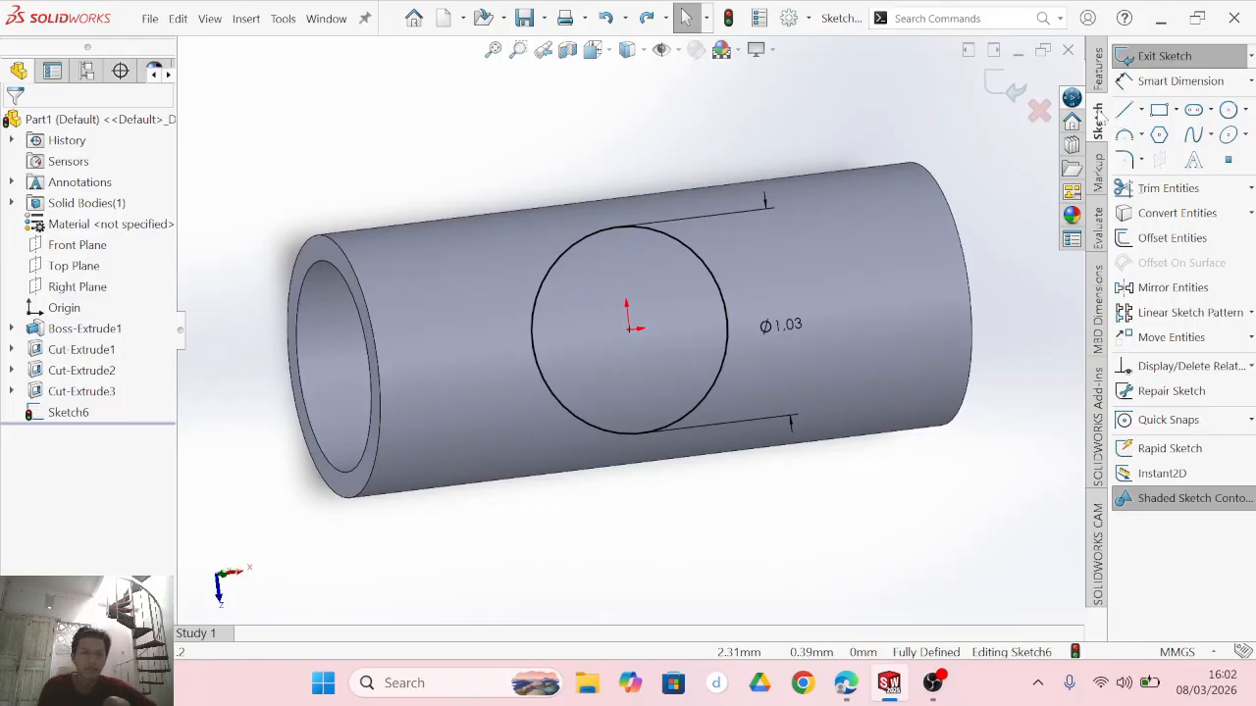
click(1098, 61)
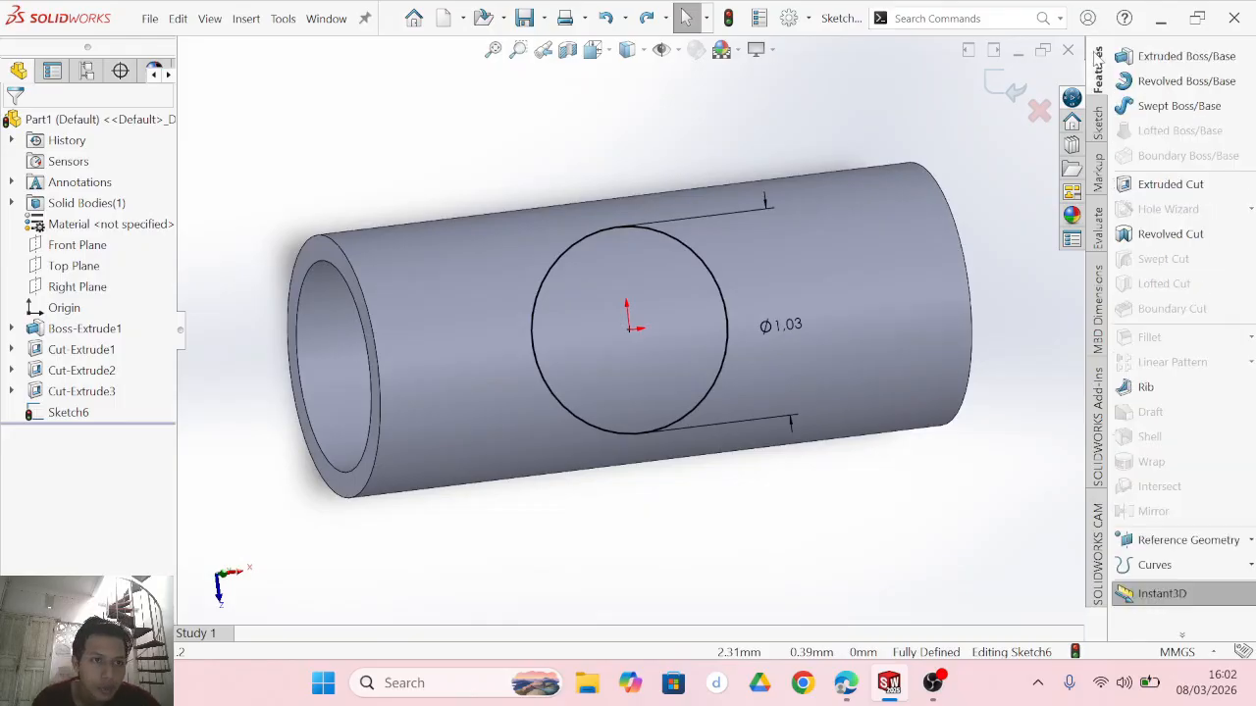
click(1154, 62)
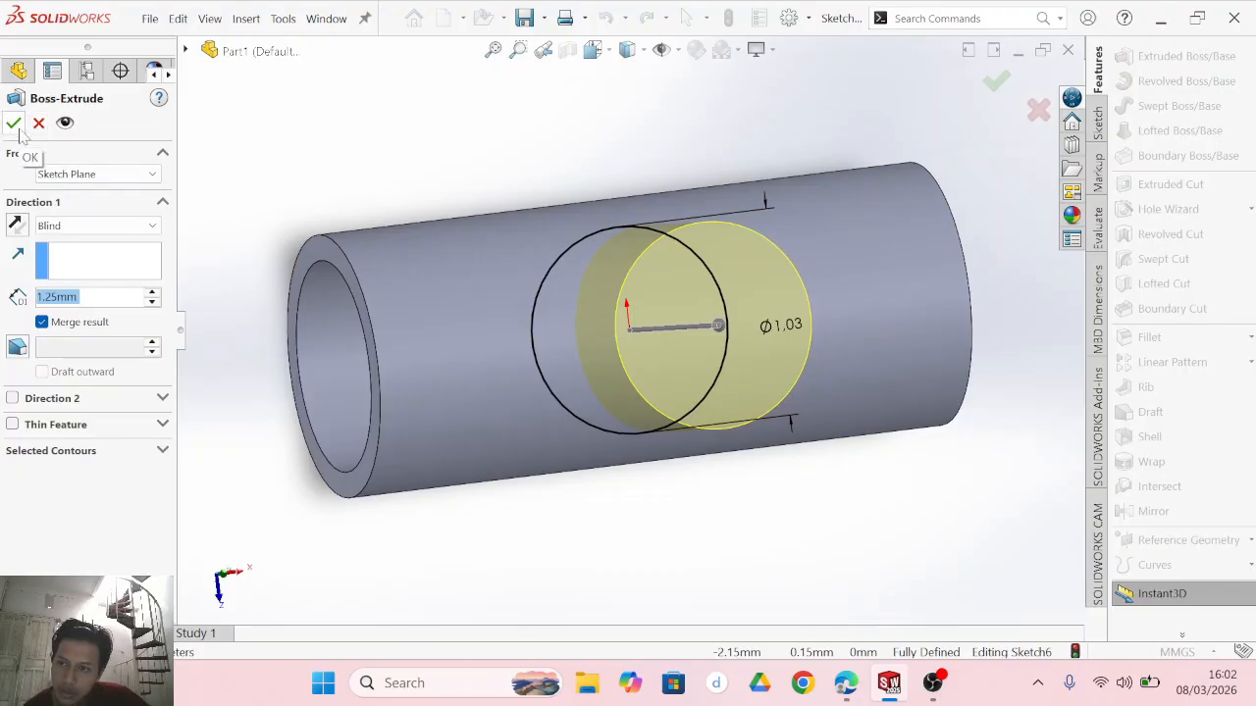
click(123, 228)
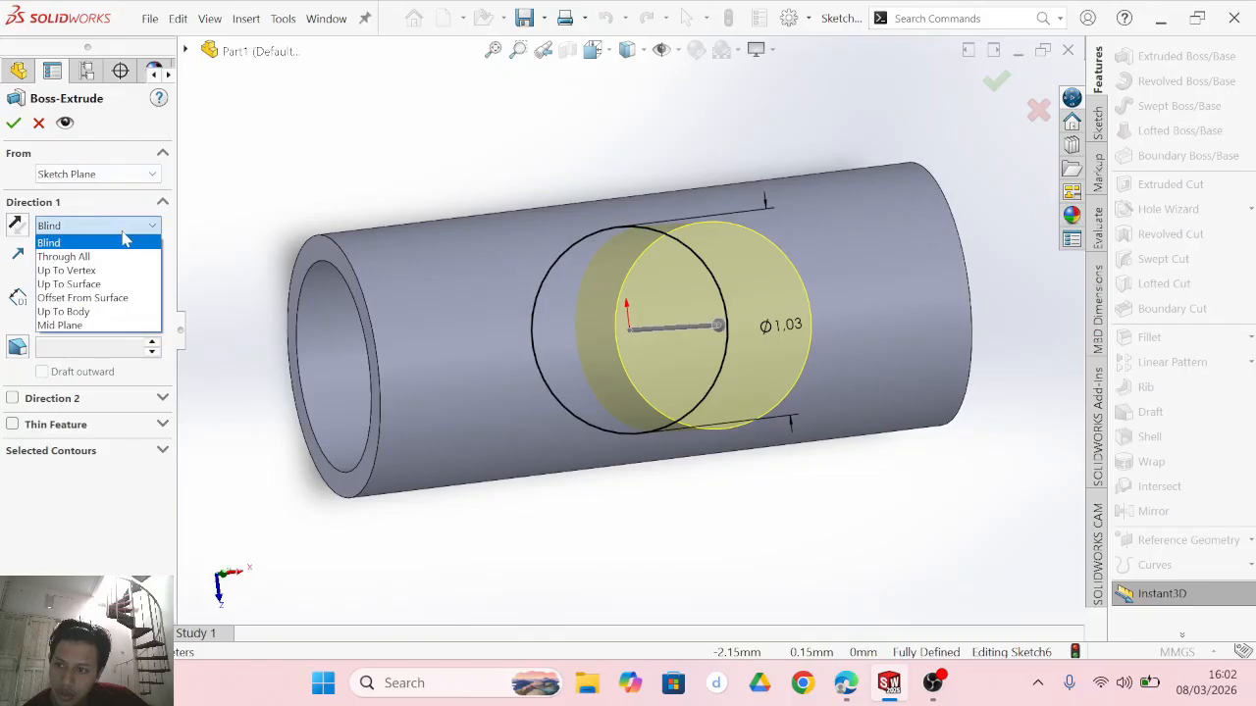
click(112, 284)
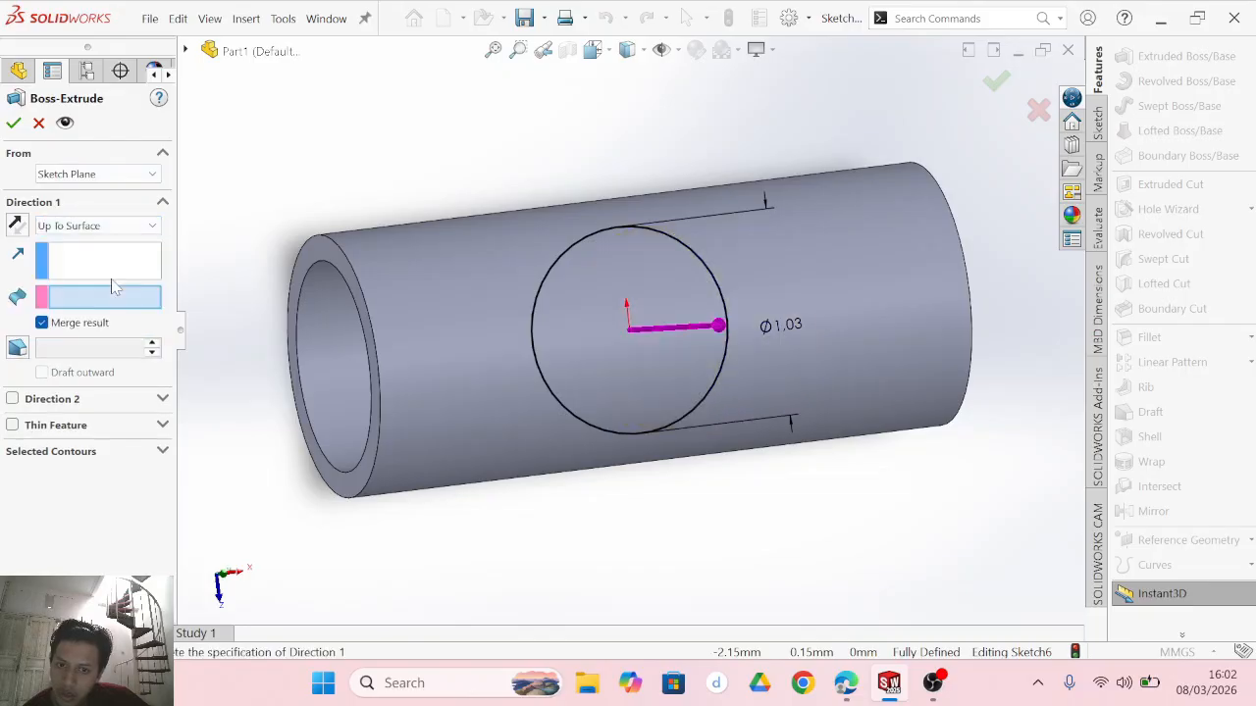
middle_drag(513, 477, 560, 426)
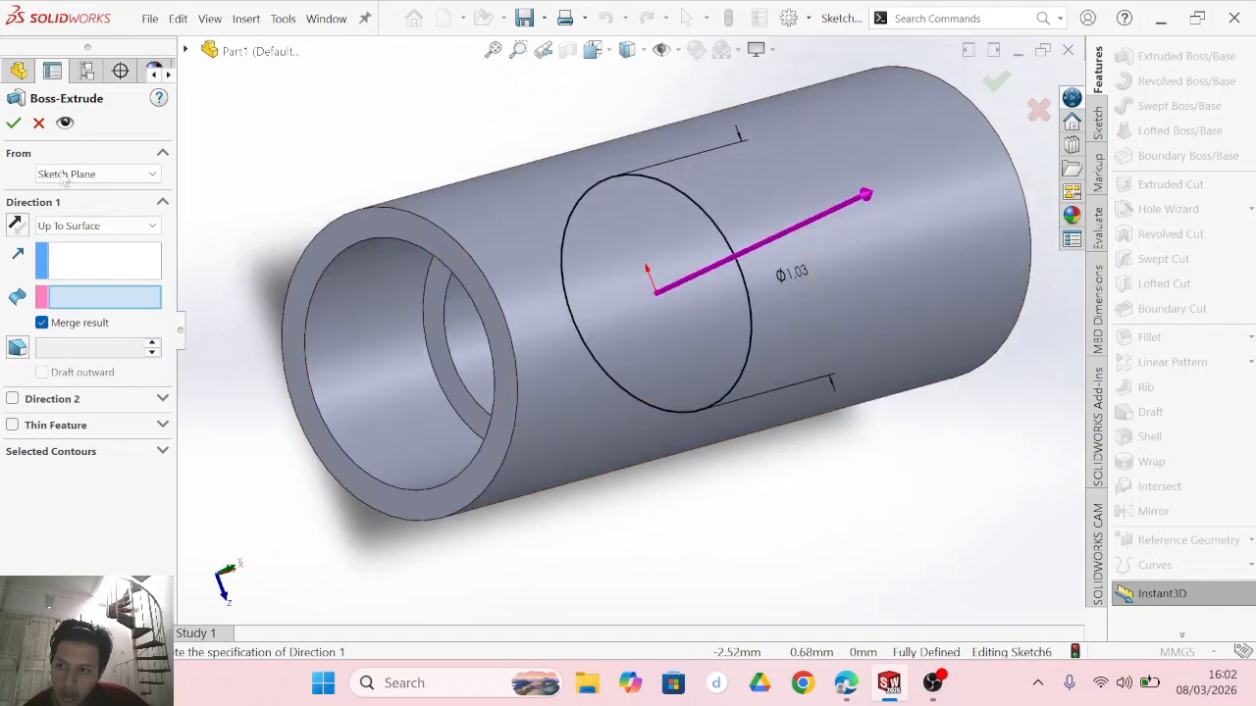
click(84, 226)
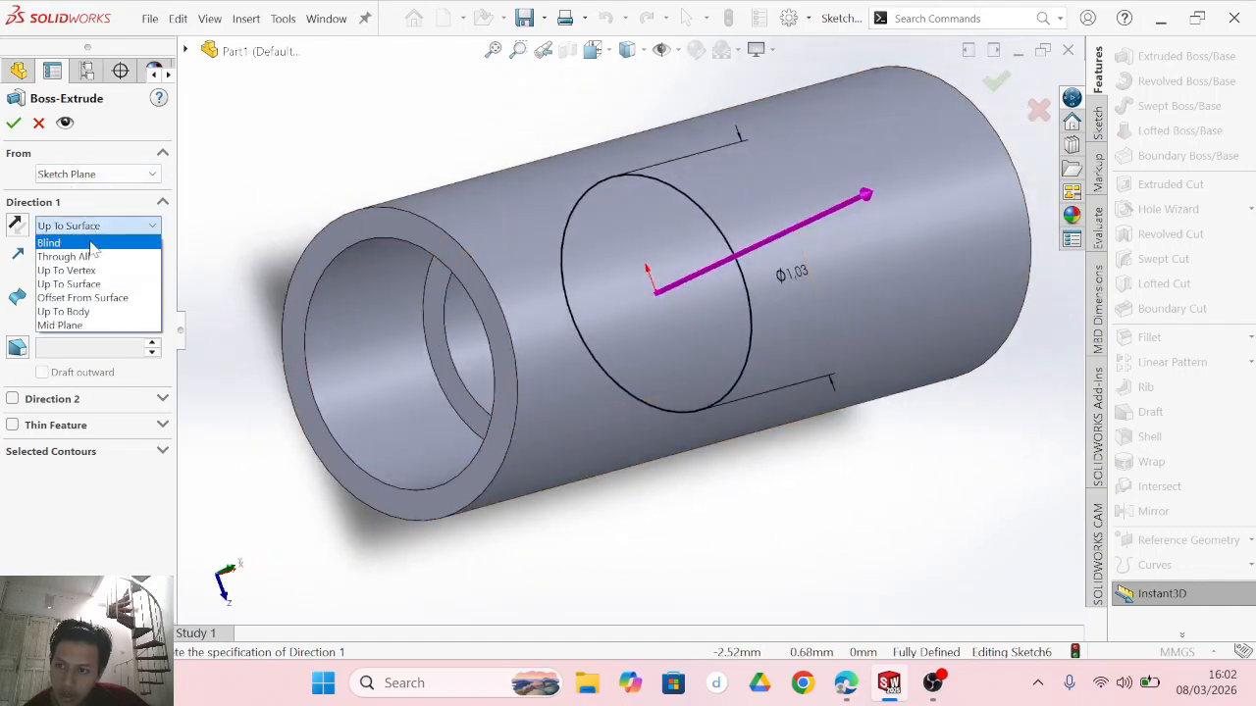
click(56, 241)
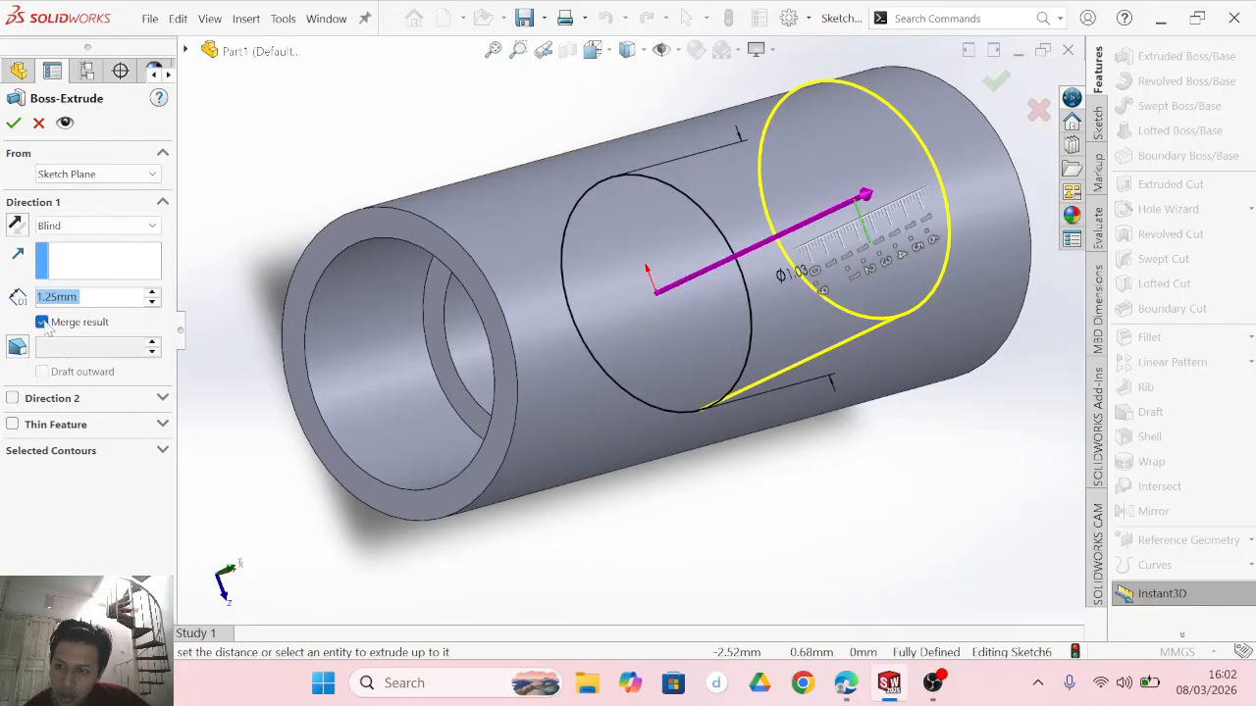
drag(185, 474, 580, 414)
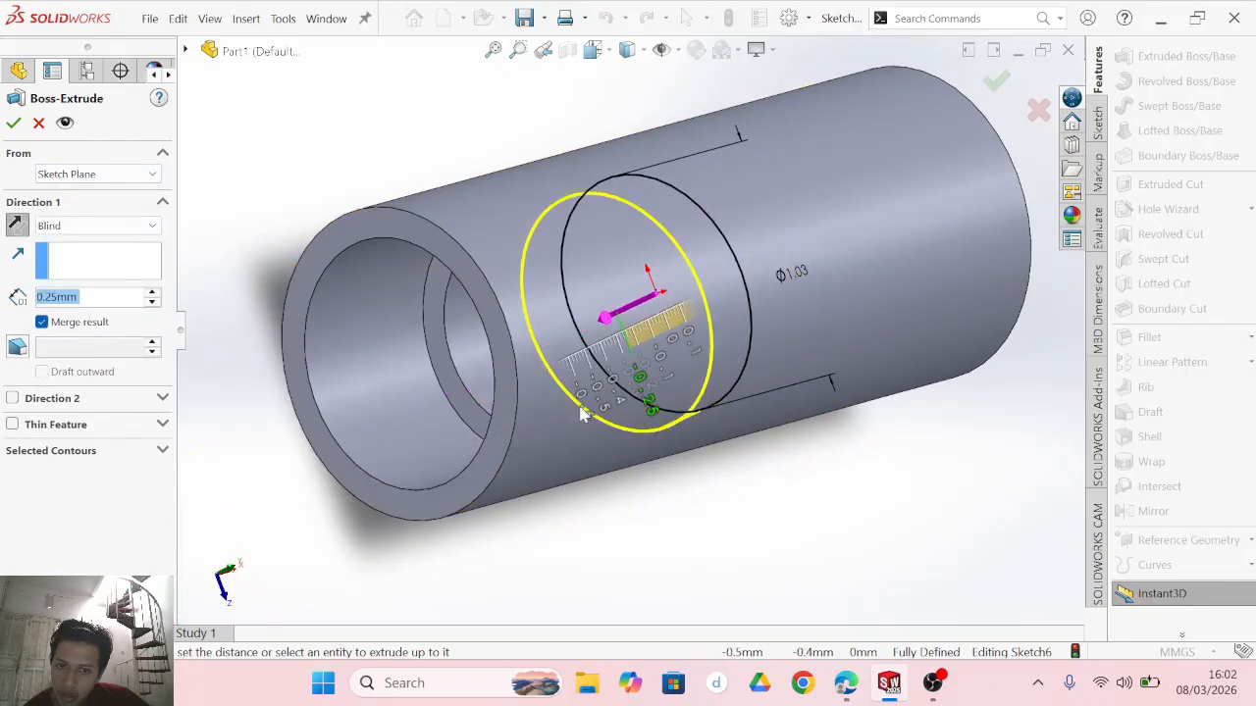
drag(779, 301, 829, 283)
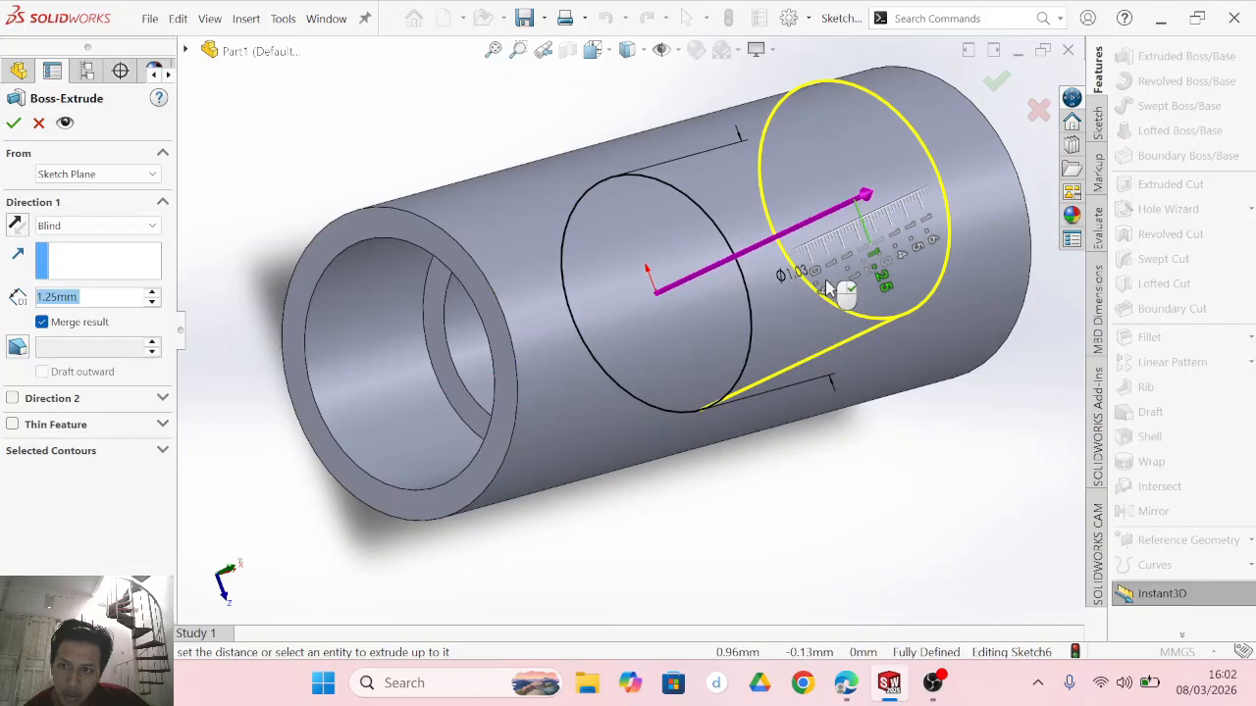
click(826, 281)
mouse_move(772, 508)
middle_down()
mouse_move(864, 466)
mouse_move(696, 494)
mouse_move(855, 395)
mouse_move(874, 396)
mouse_move(712, 507)
mouse_move(710, 492)
middle_up()
scroll(710, 491, up, 3)
scroll(713, 497, up, 2)
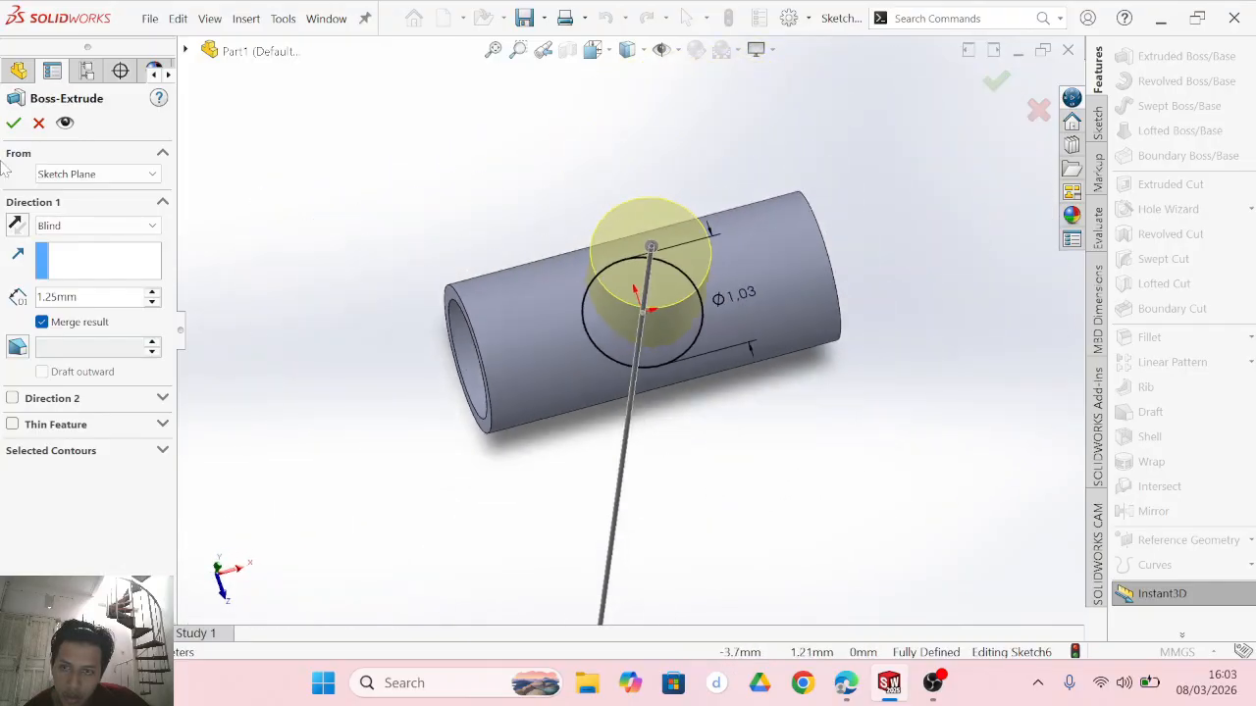
click(14, 125)
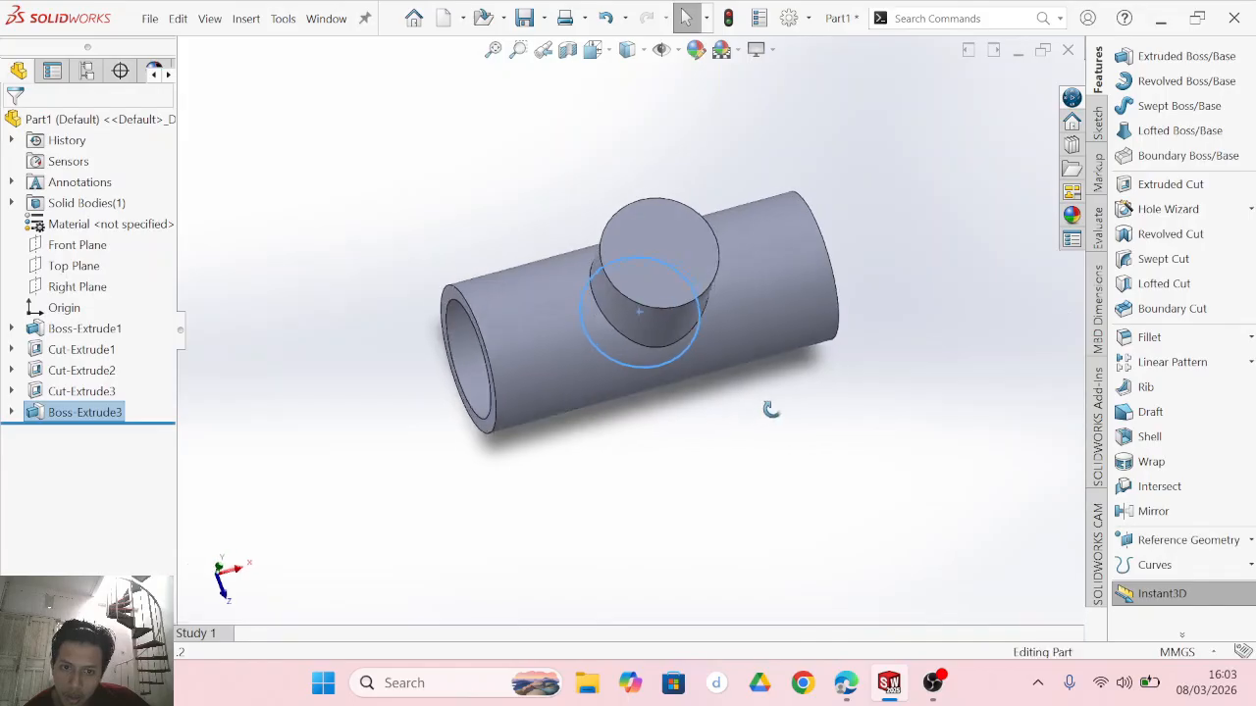
Inspect how the branch's inner end projects into the pipe bore.
middle_drag(756, 412, 861, 359)
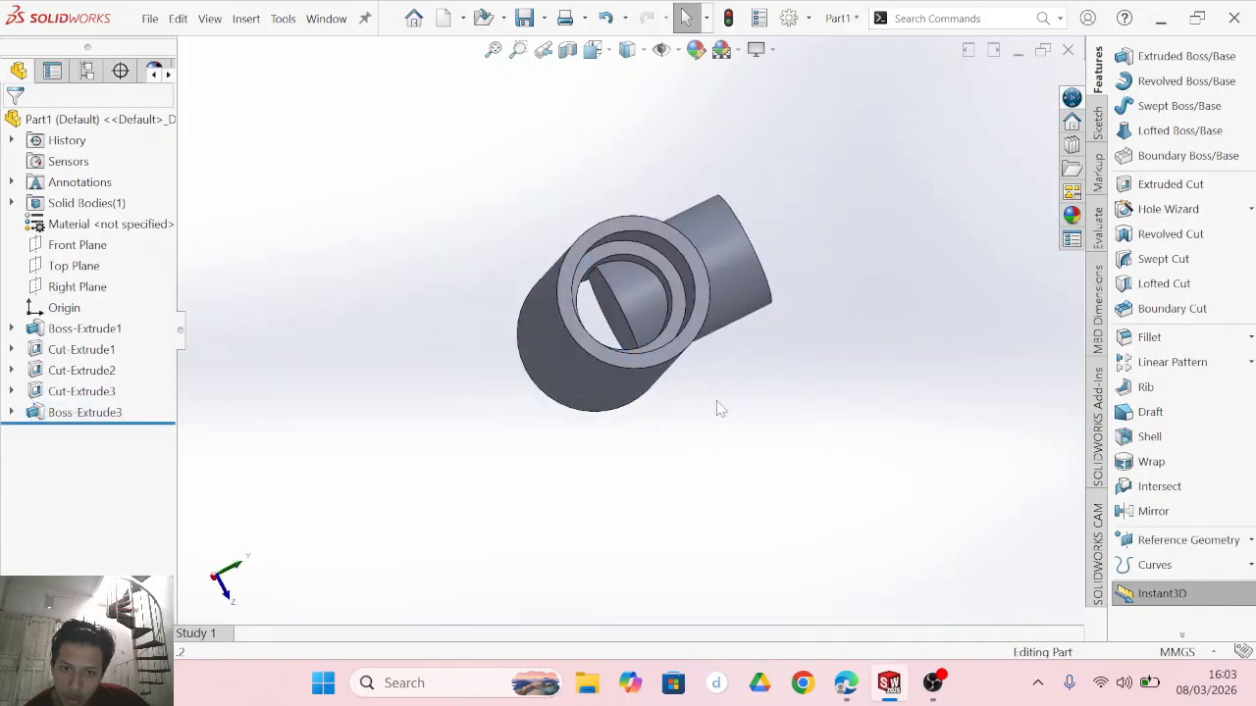
middle_drag(740, 366, 677, 349)
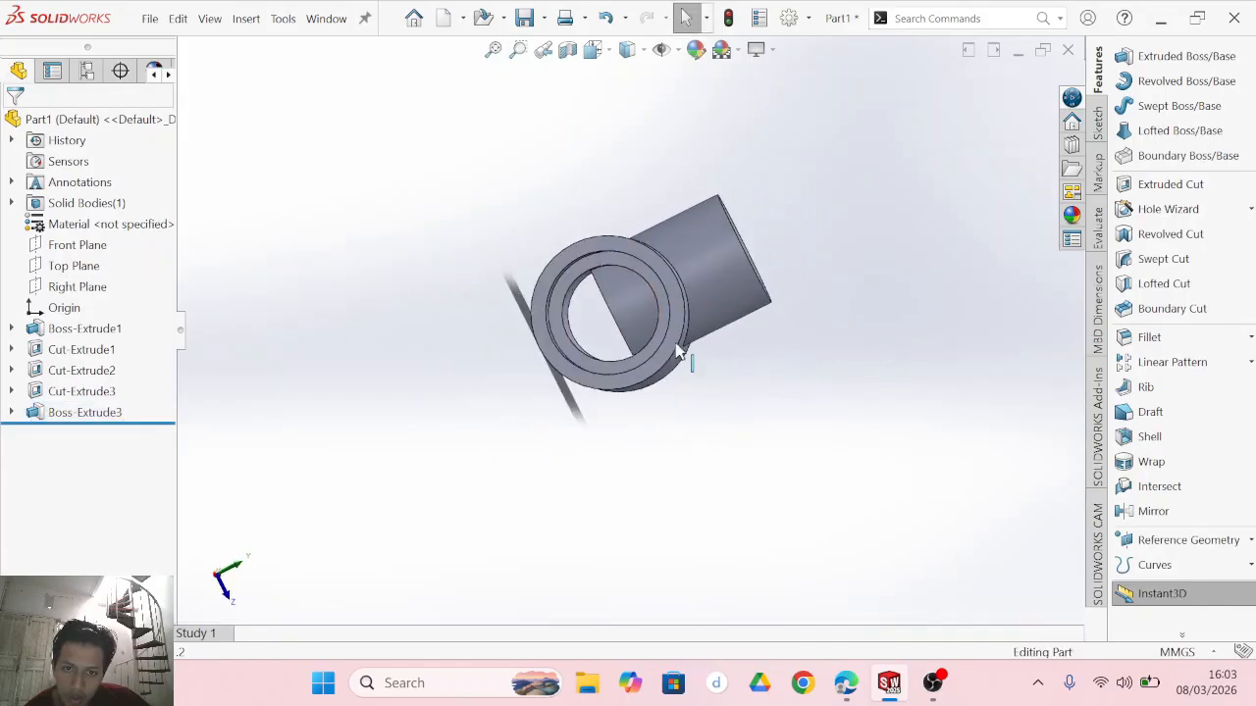
click(610, 307)
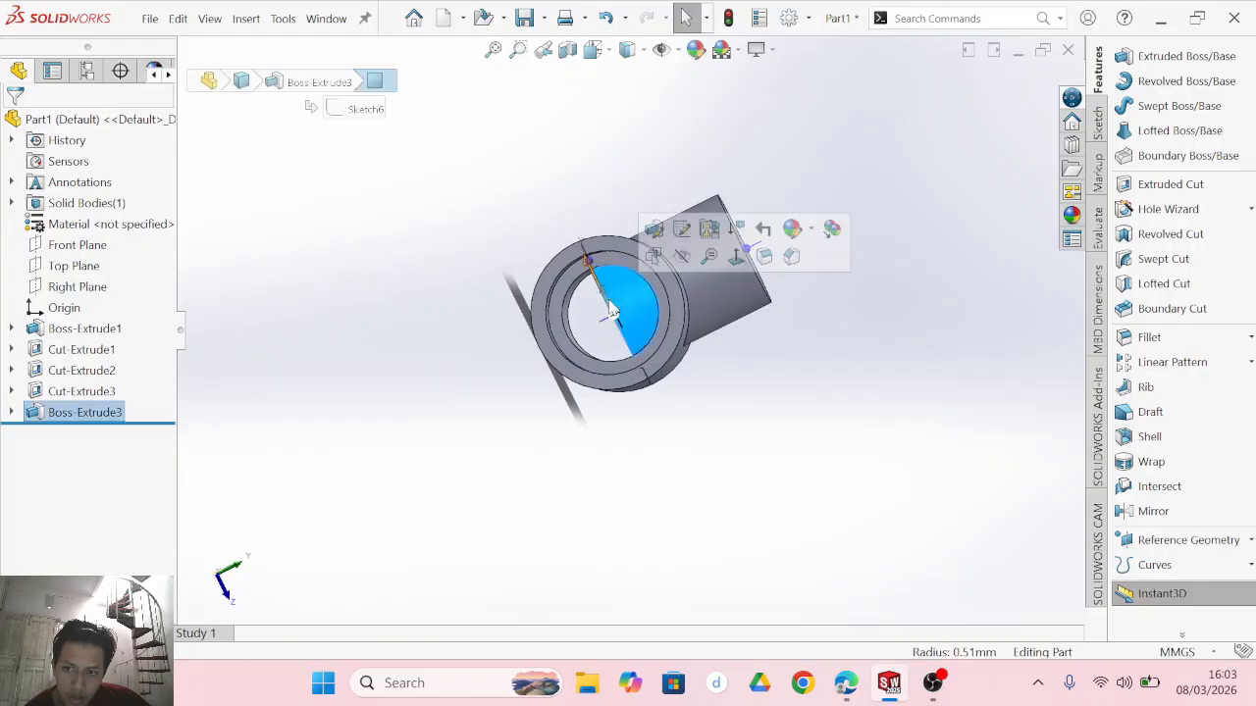
click(1096, 125)
click(1098, 74)
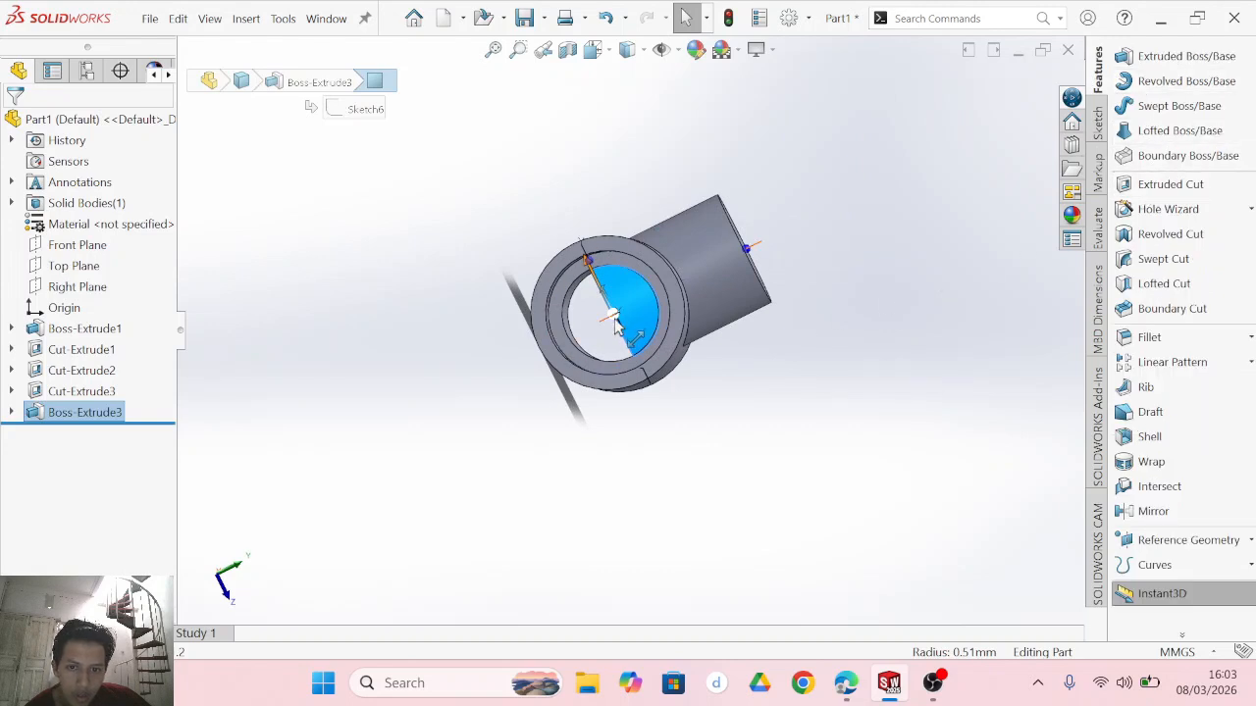
click(1096, 125)
click(836, 348)
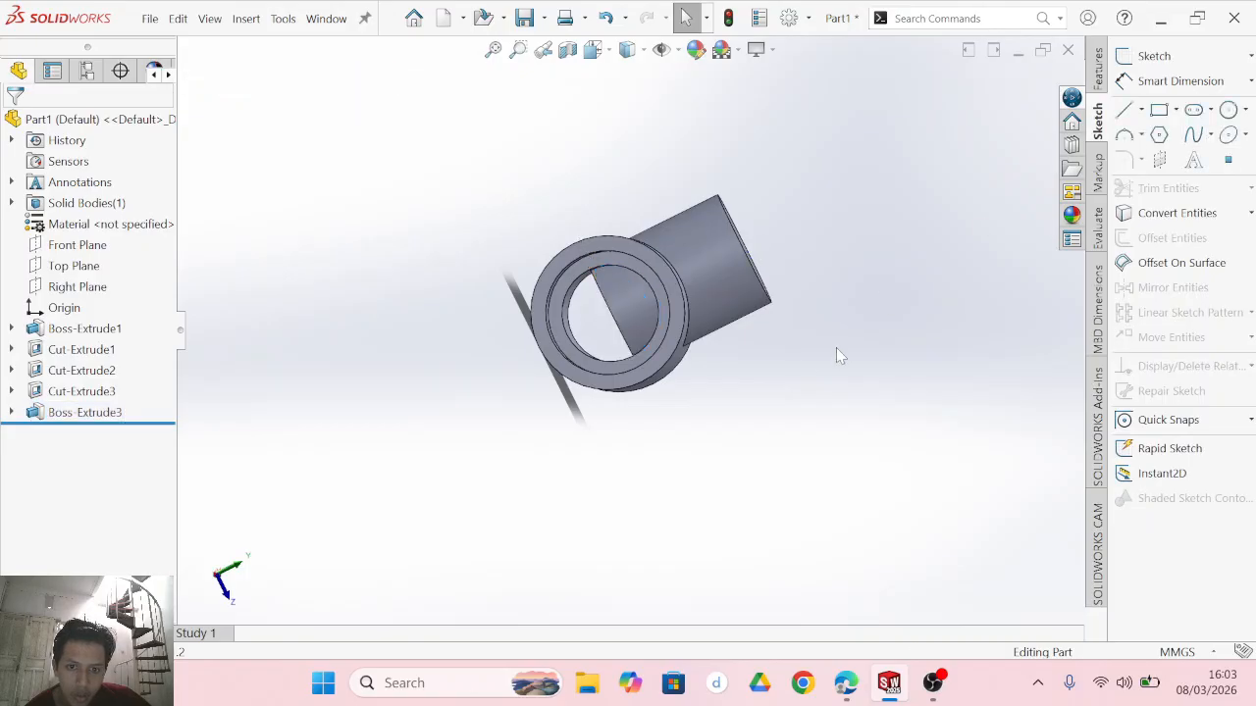
Start a sketch from the arc edge at the branch's inner end and draw a circle about 1.04 mm in radius.
click(628, 279)
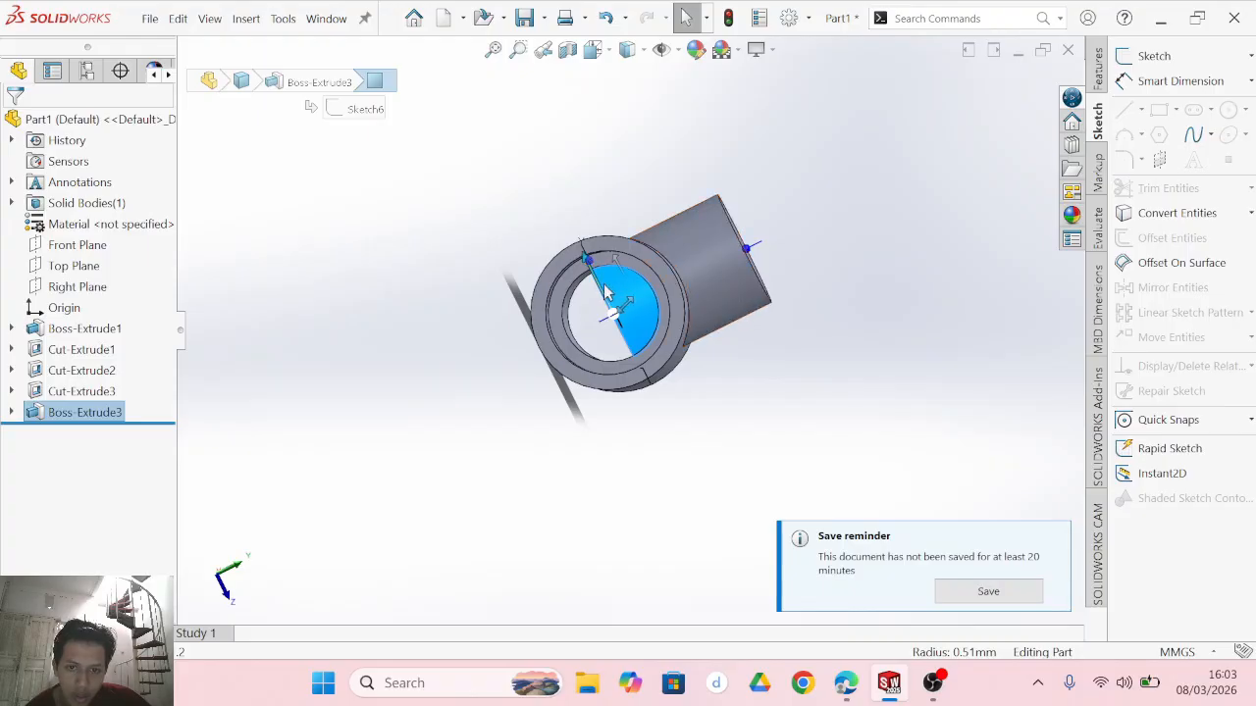
click(647, 288)
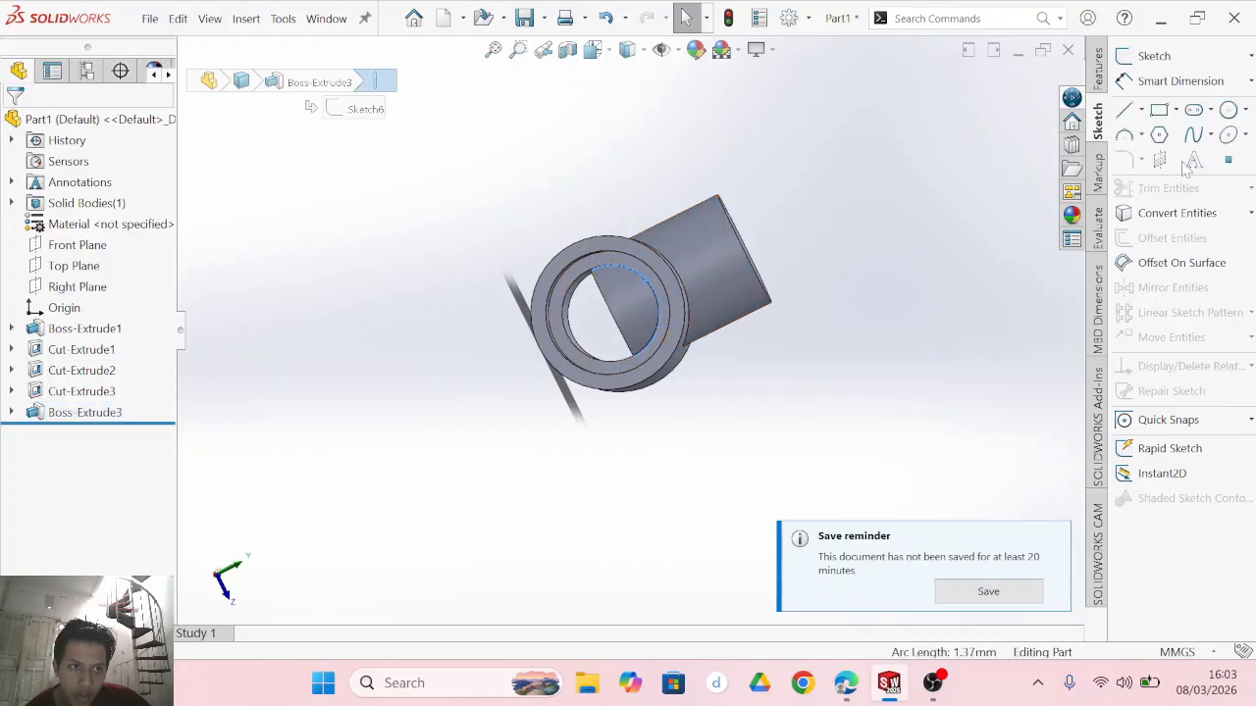
click(1229, 110)
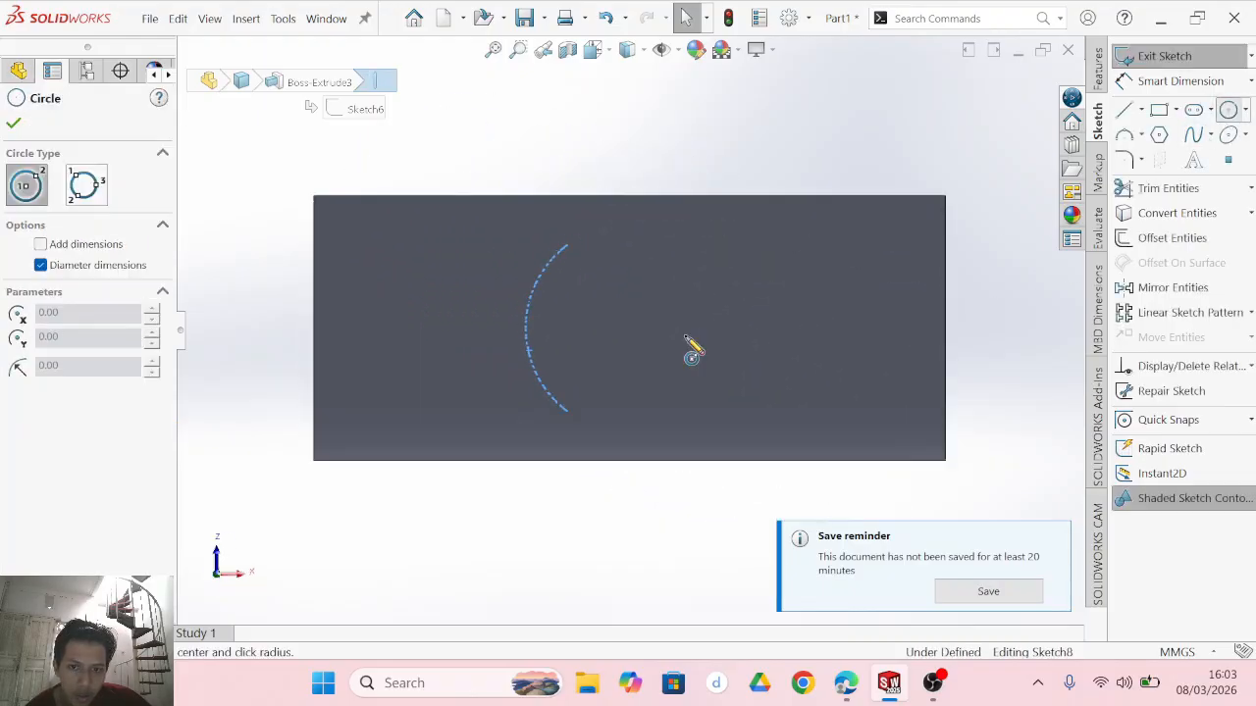
click(570, 520)
click(780, 518)
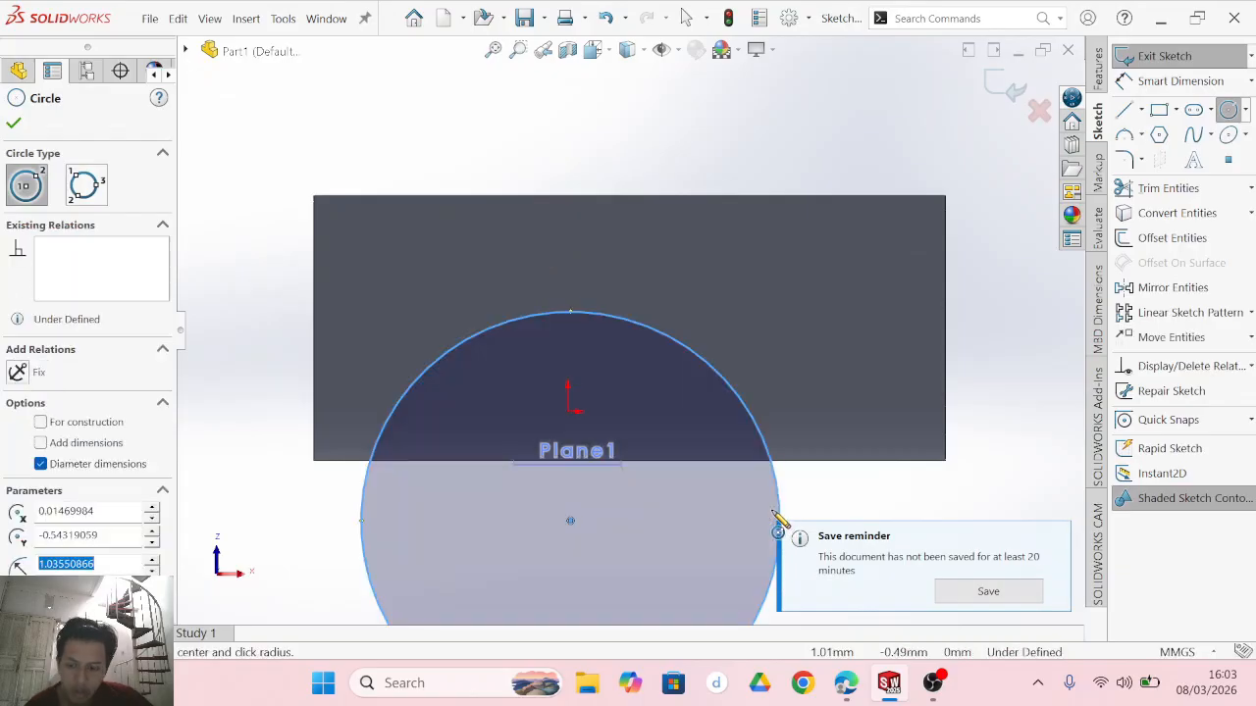
key(Escape)
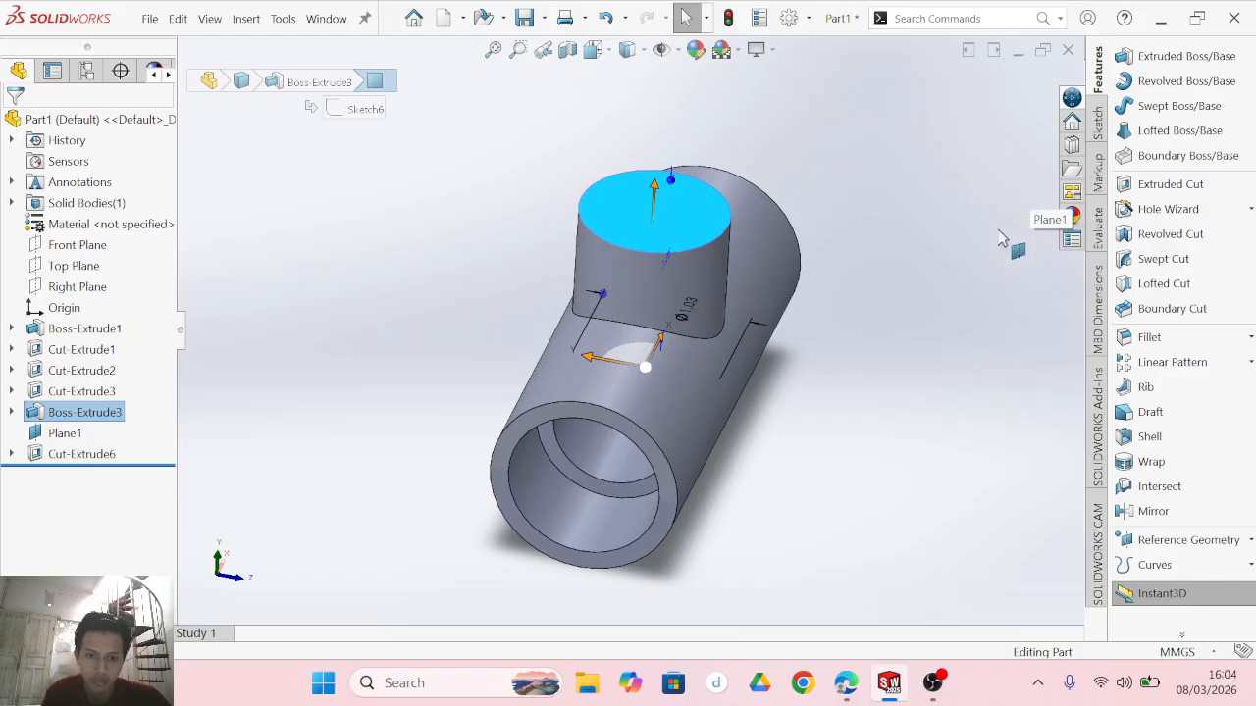
Start a sketch with the Circle tool on the outer end face of the side branch.
middle_drag(864, 461, 869, 397)
click(1100, 125)
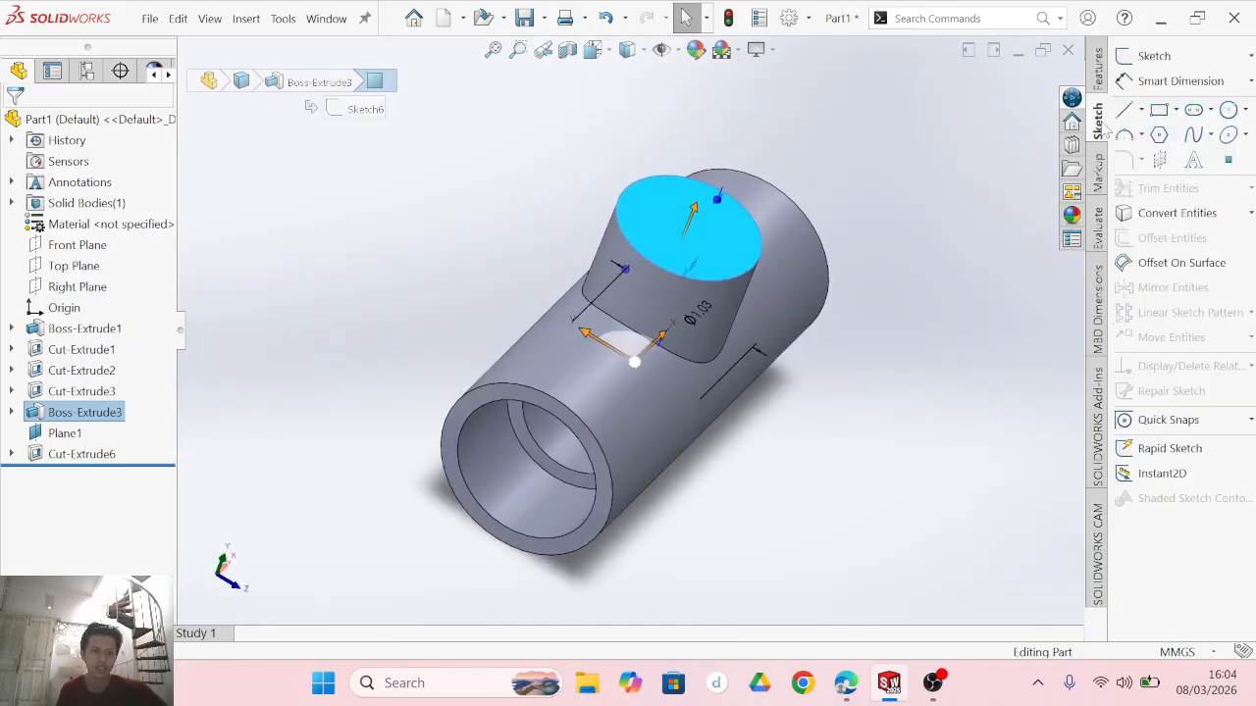
click(1228, 110)
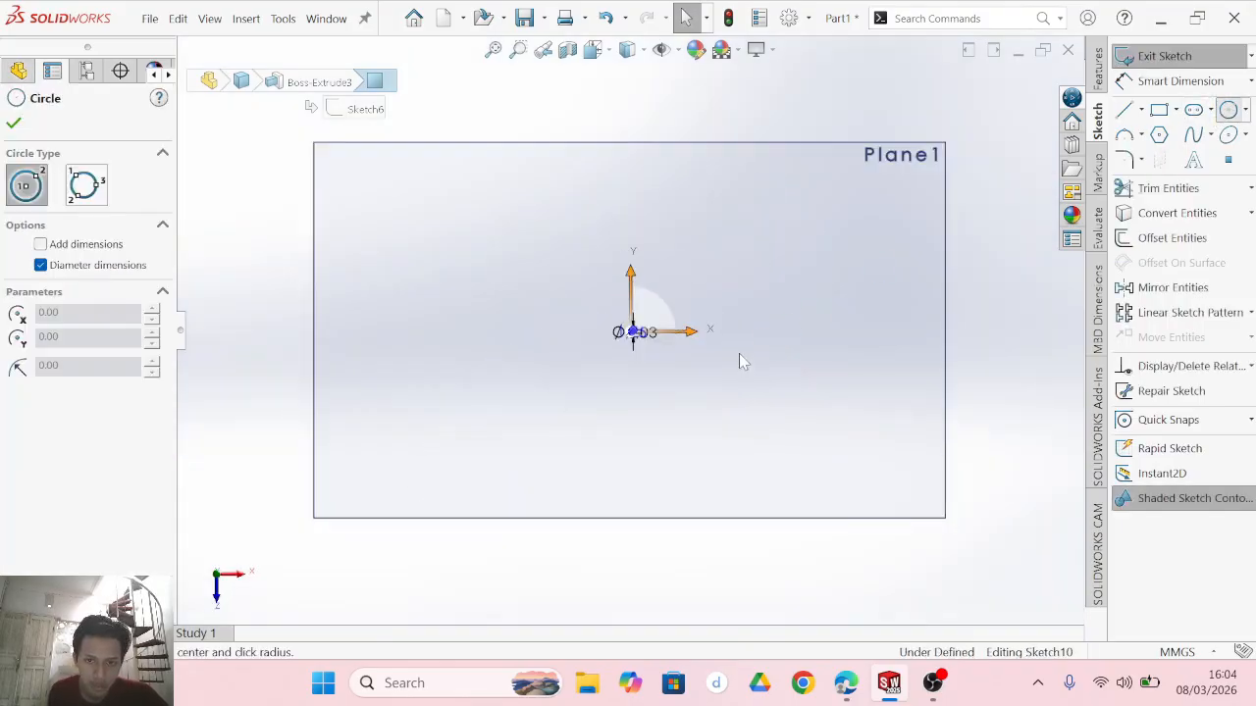
scroll(593, 294, down, 15)
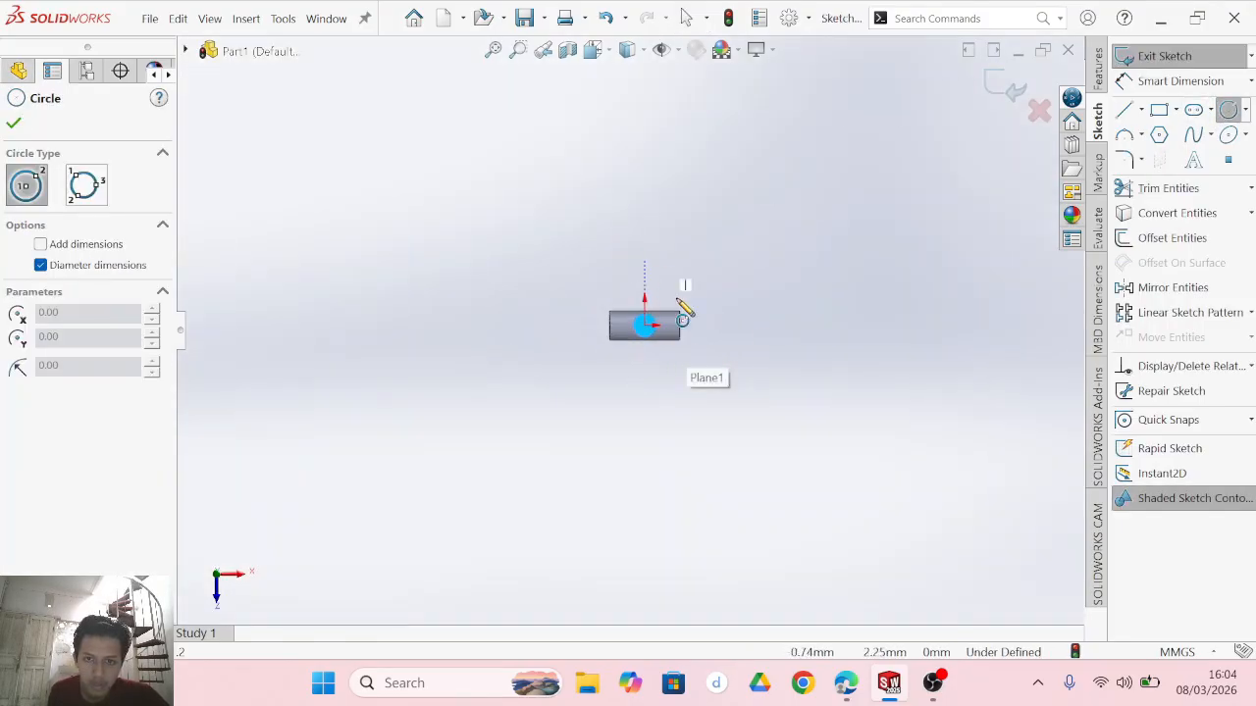
scroll(584, 235, down, 3)
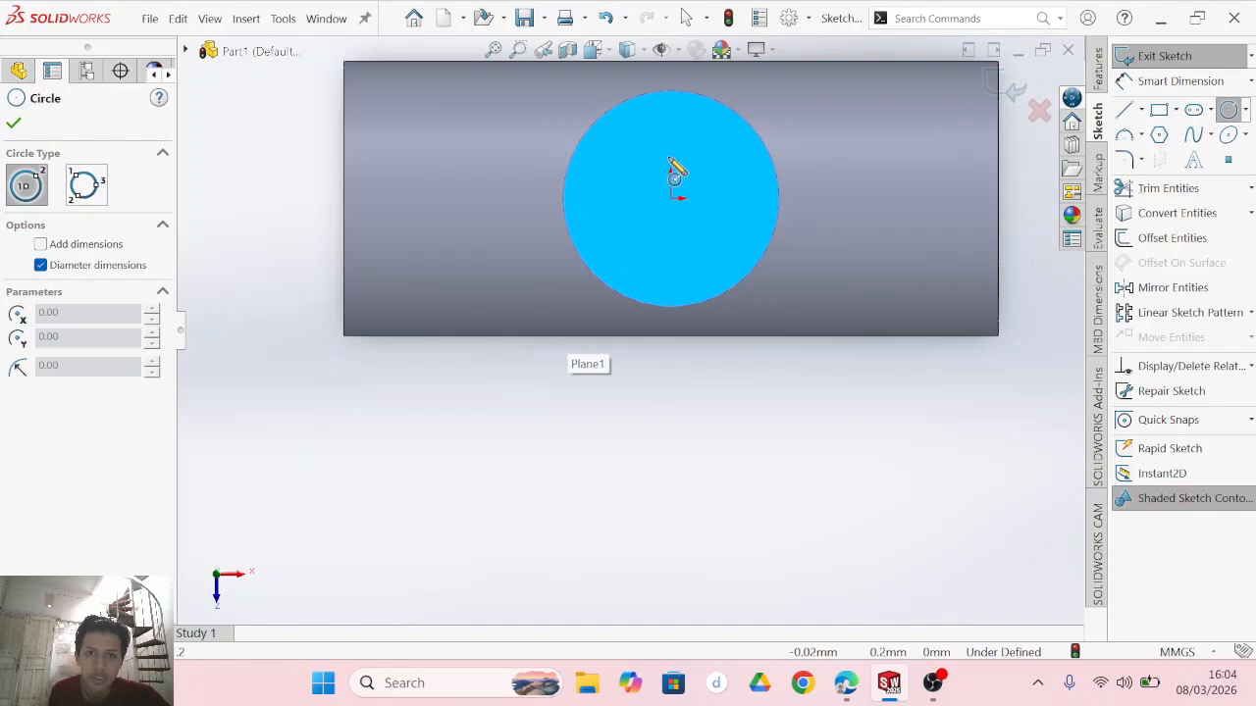
click(697, 169)
click(730, 165)
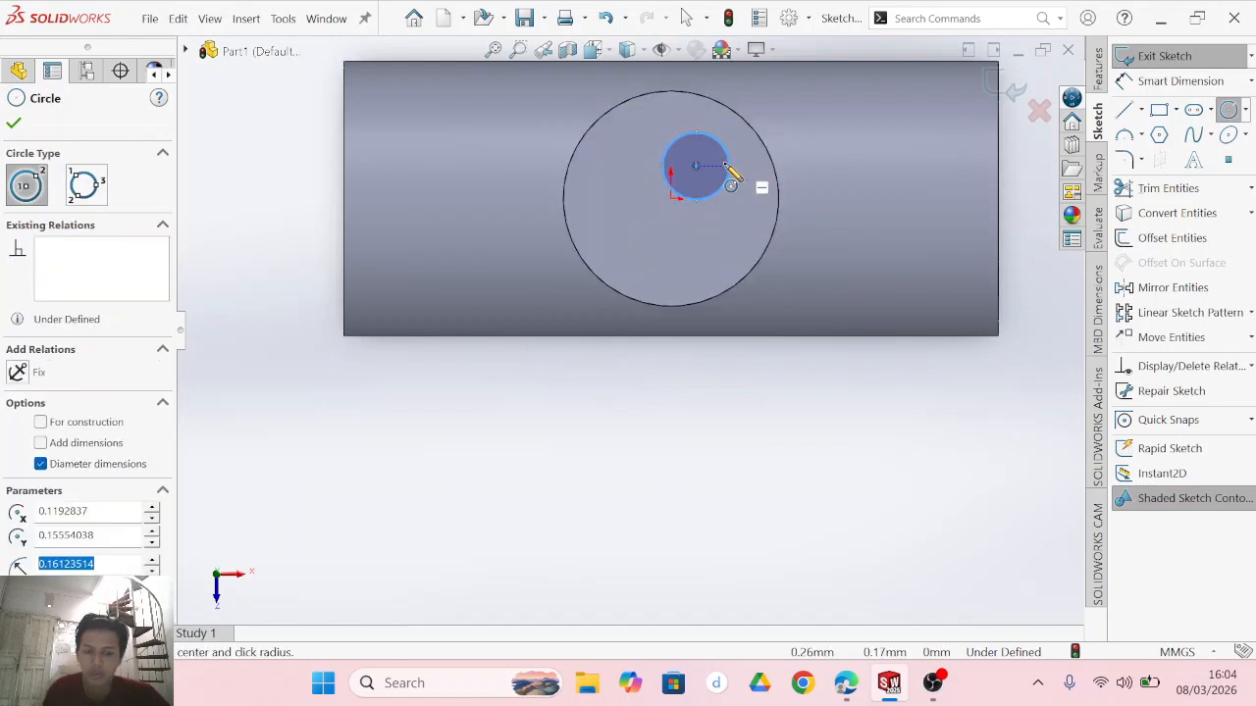
key(ctrl+z)
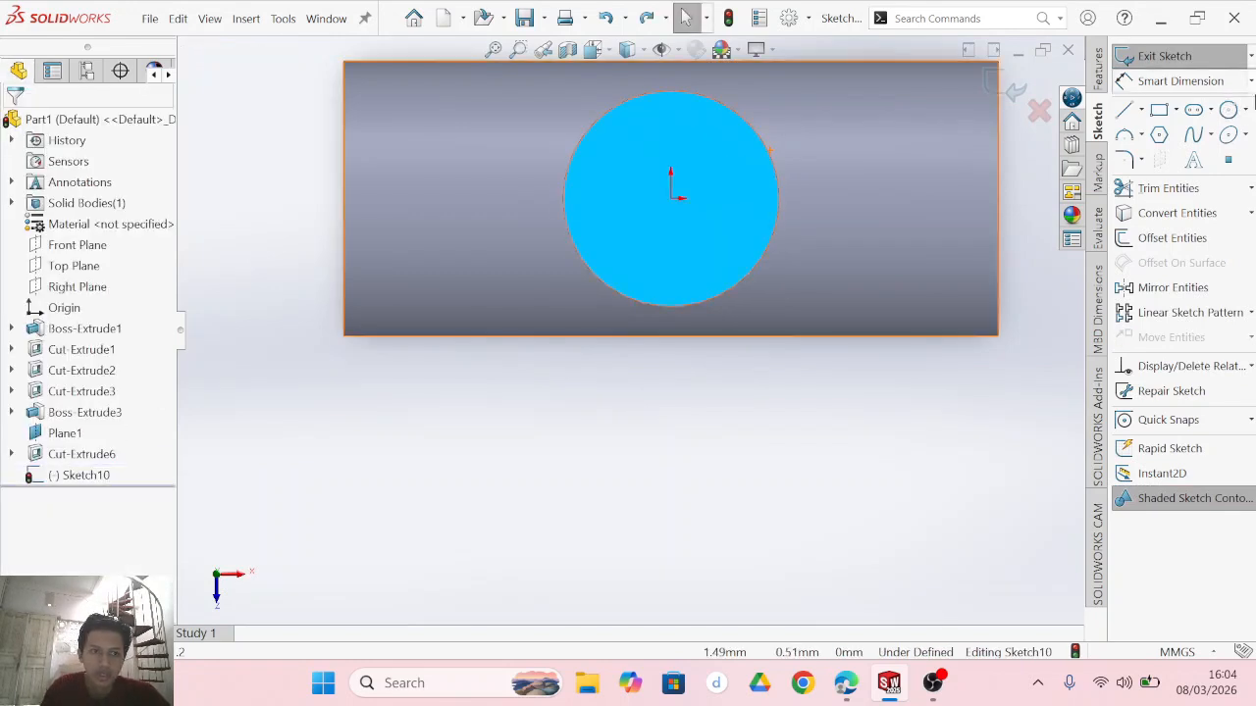
Draw a circle centred on the origin on the branch's end face and set its diameter to 0.622 mm.
click(1228, 112)
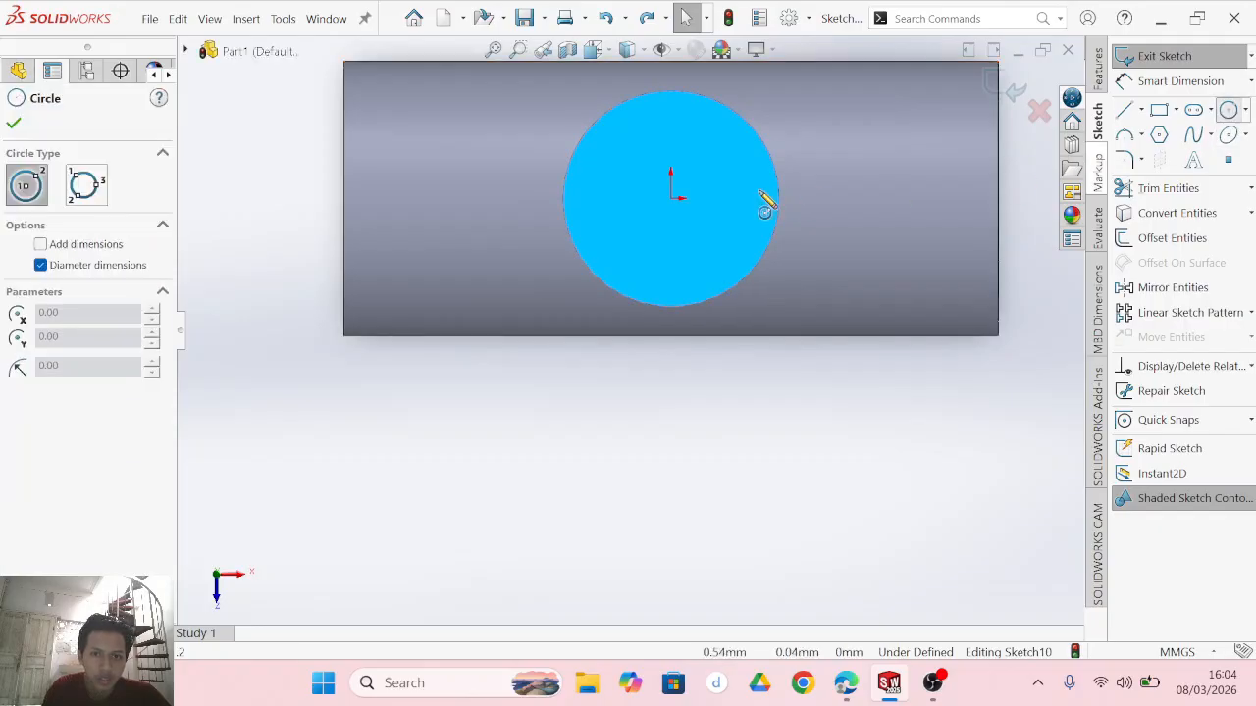
click(671, 196)
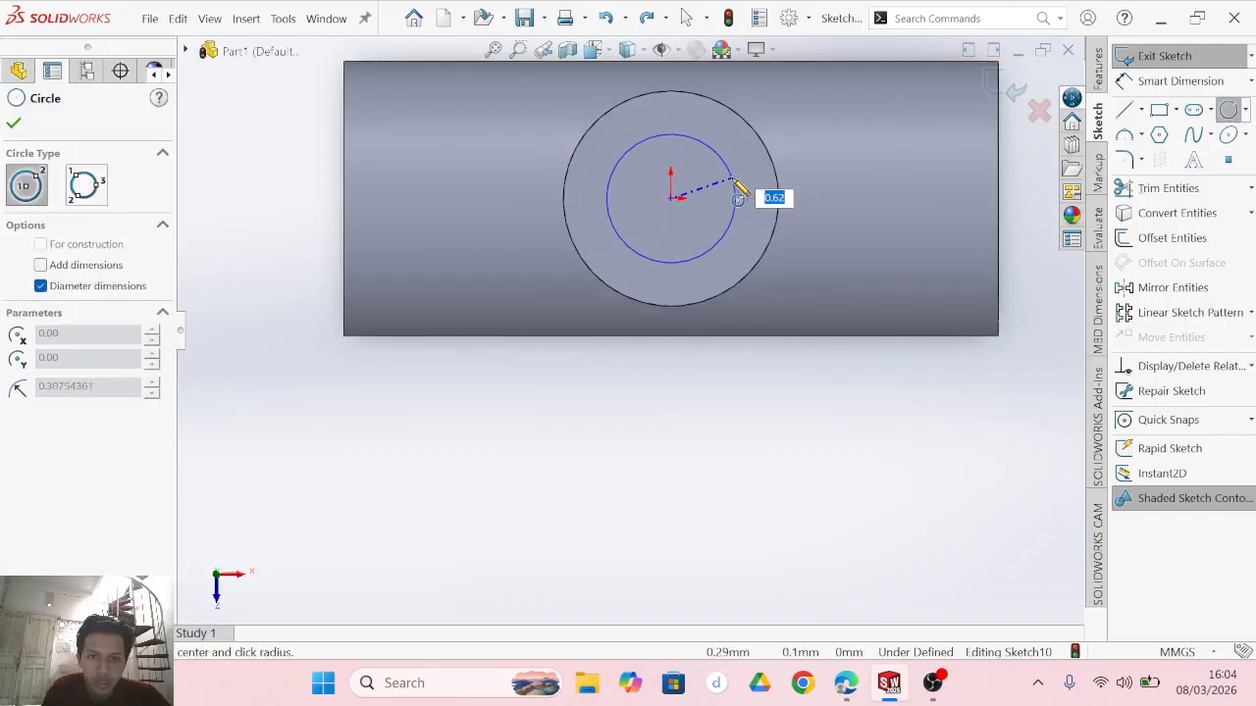
click(738, 200)
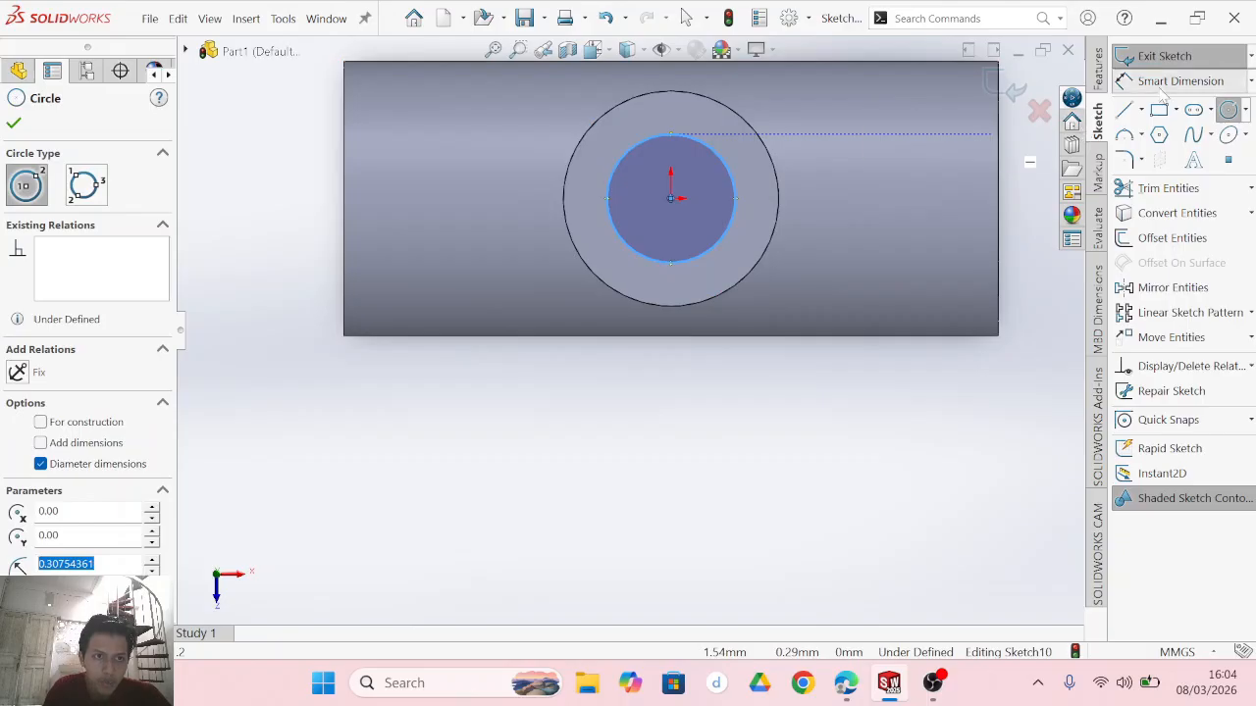
click(1181, 80)
click(738, 201)
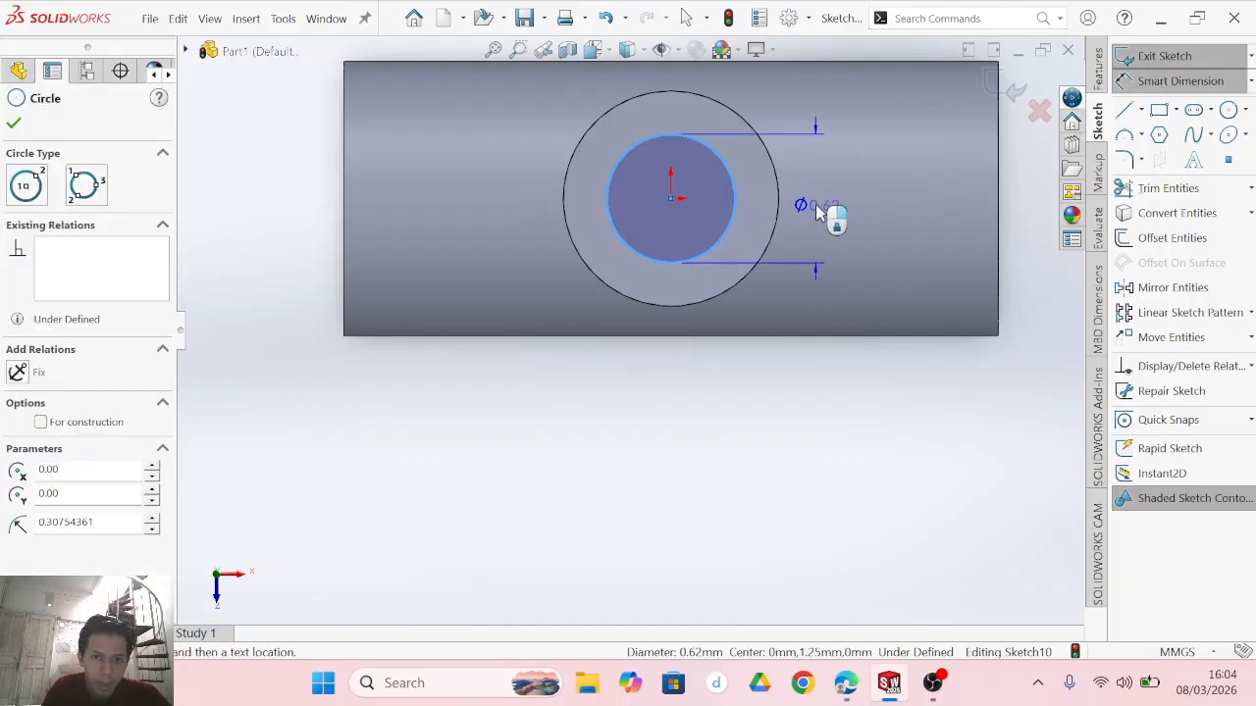
click(815, 206)
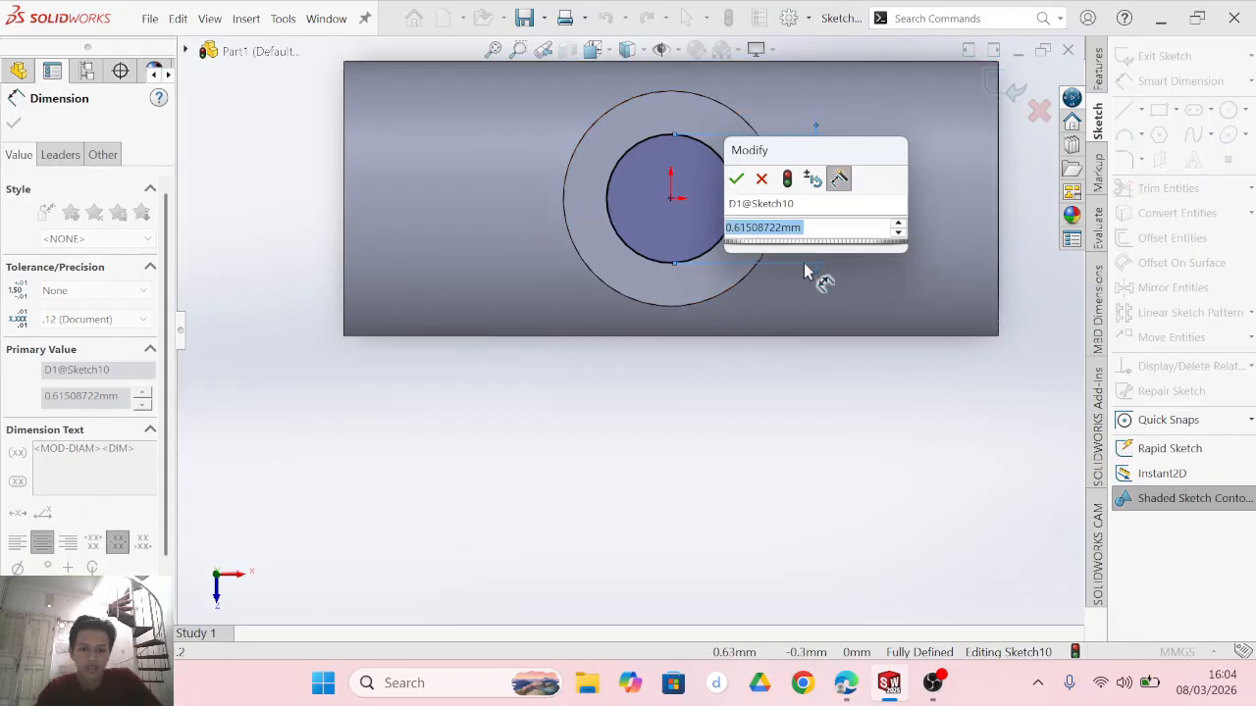
text(0,622)
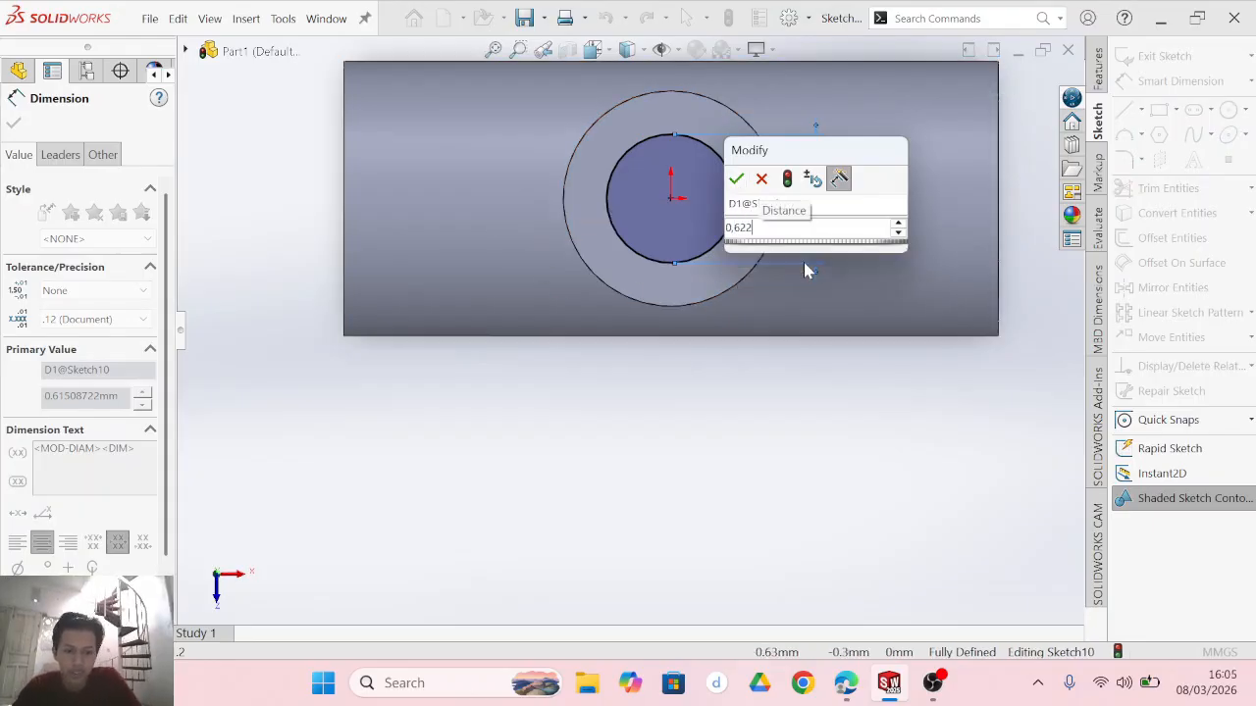
key(Return)
Cut the 0.622 mm circle into the branch as a Blind extruded cut 1.25 mm deep.
click(1097, 73)
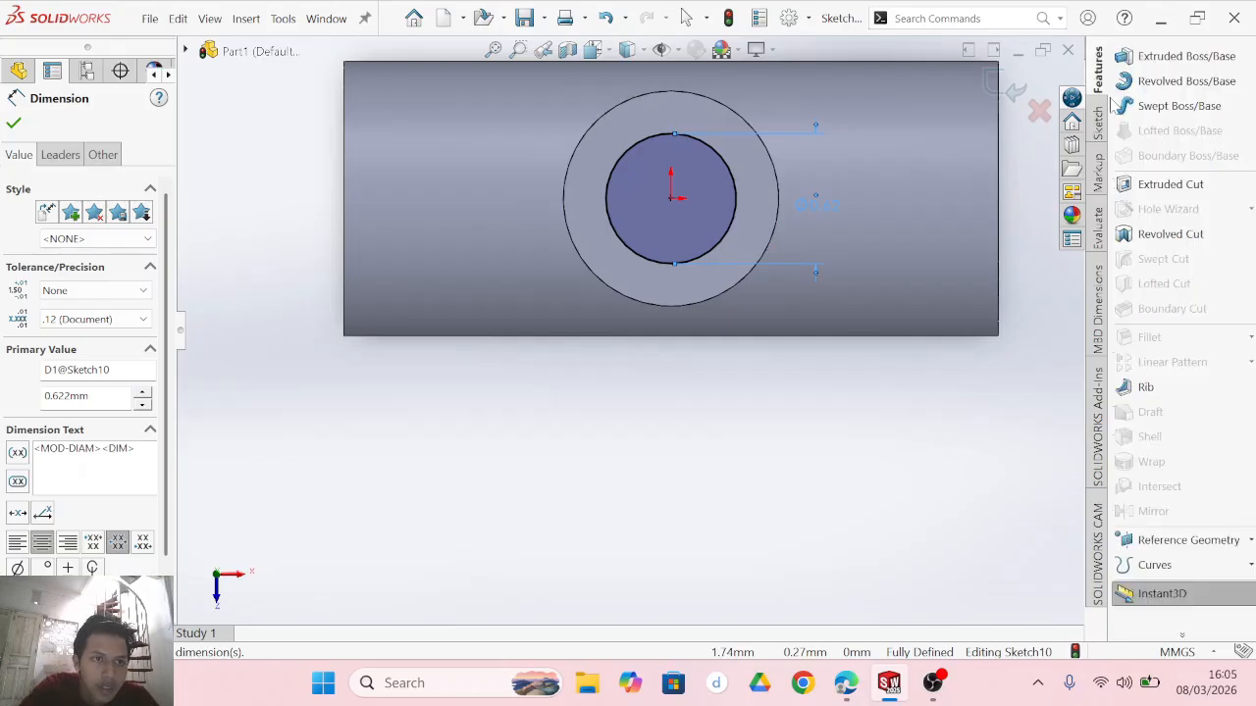
click(1148, 185)
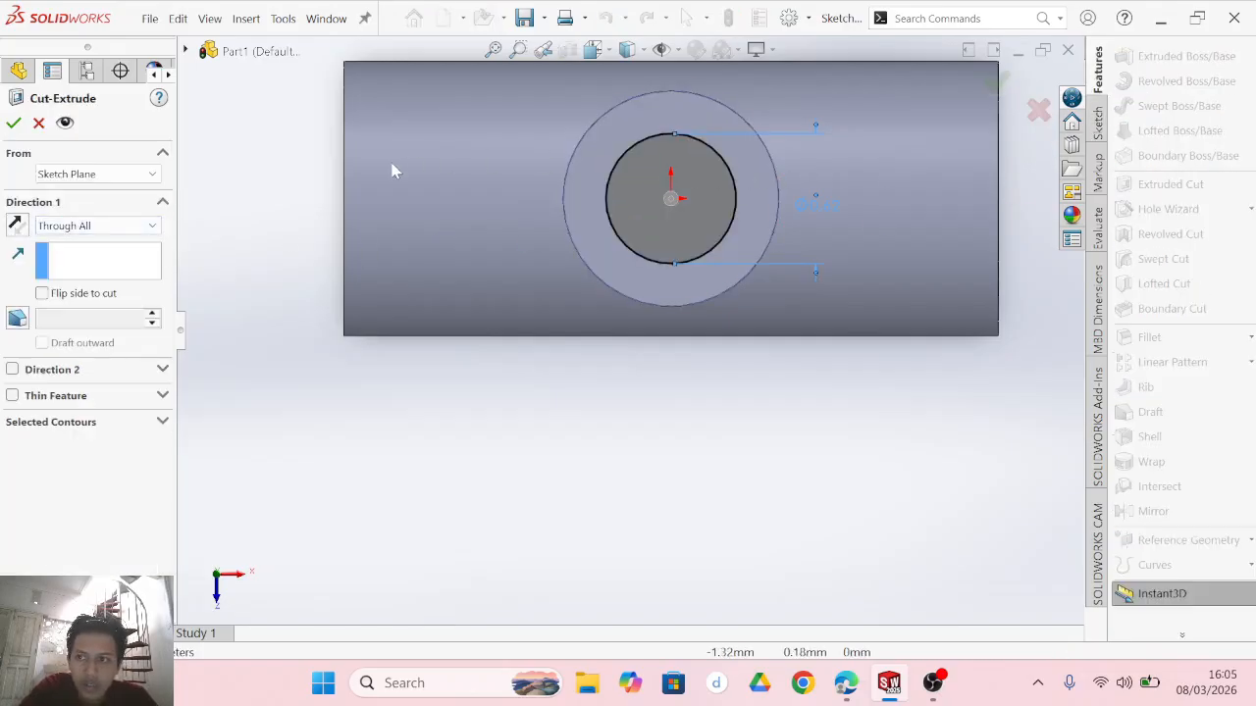
click(111, 228)
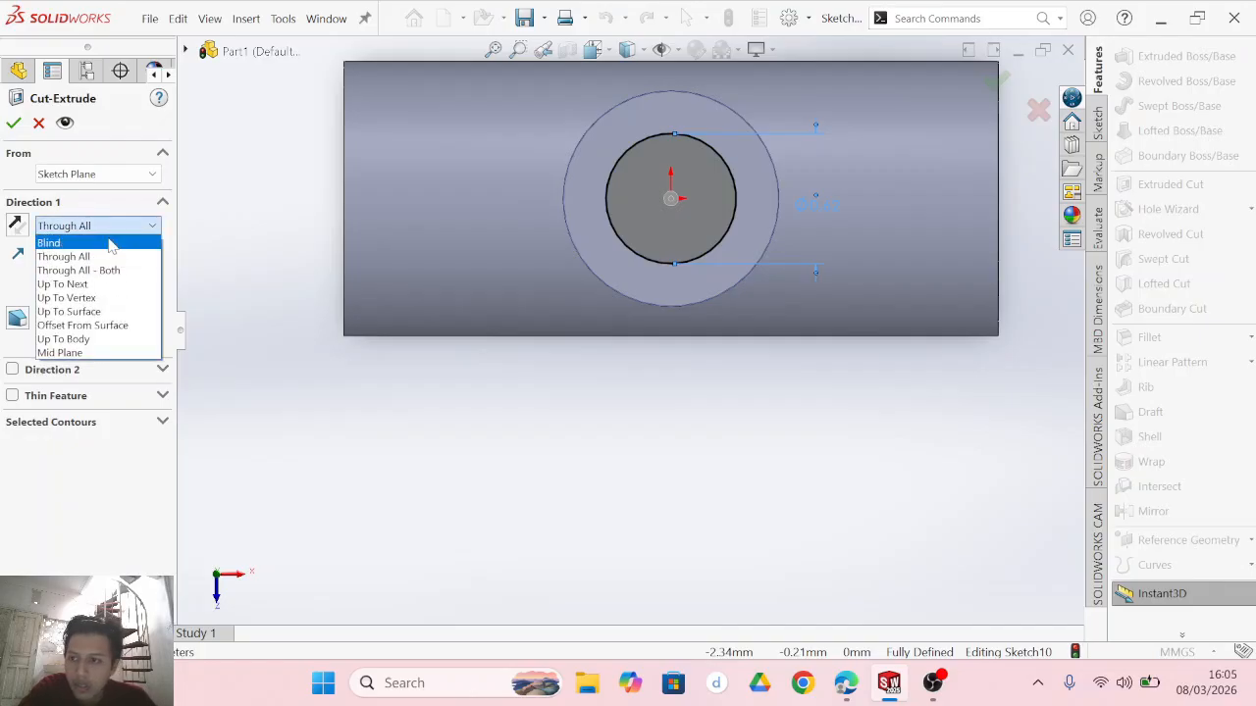
click(109, 243)
click(13, 124)
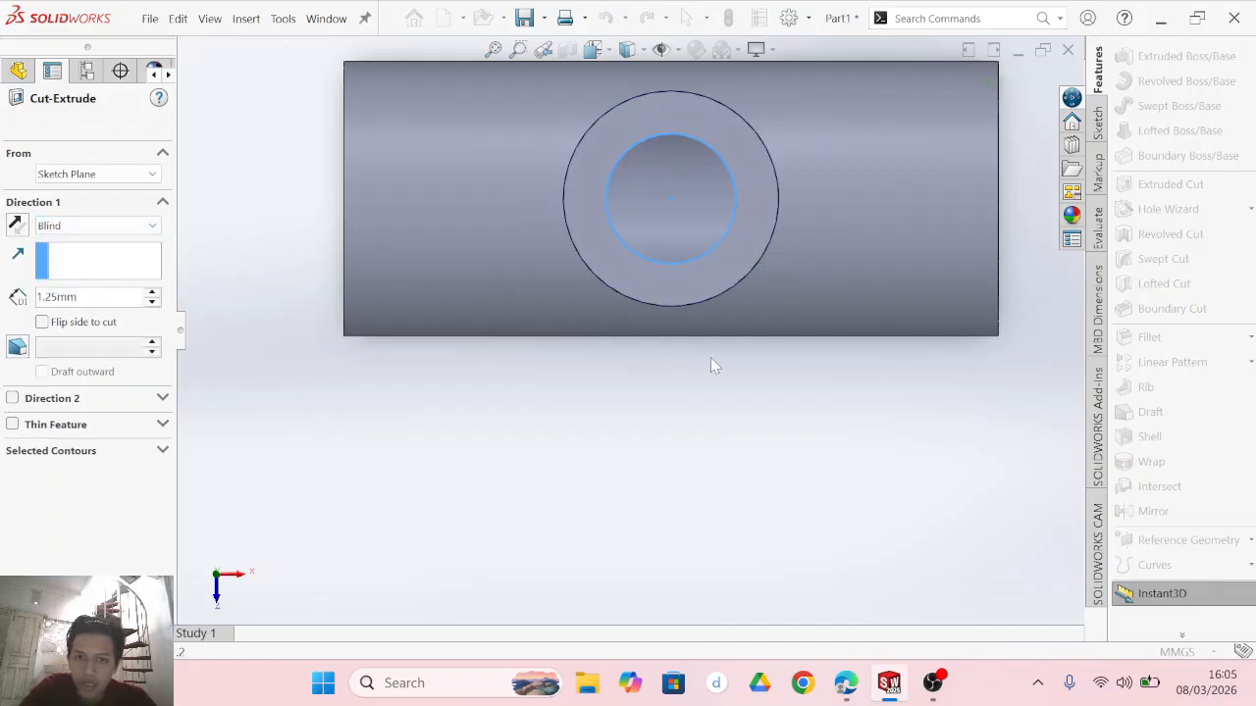
Check drawing d) in the PDF and sketch a circle about 0.79 mm in diameter, centred on the origin, on the branch's ring-shaped end face.
middle_drag(810, 434, 819, 506)
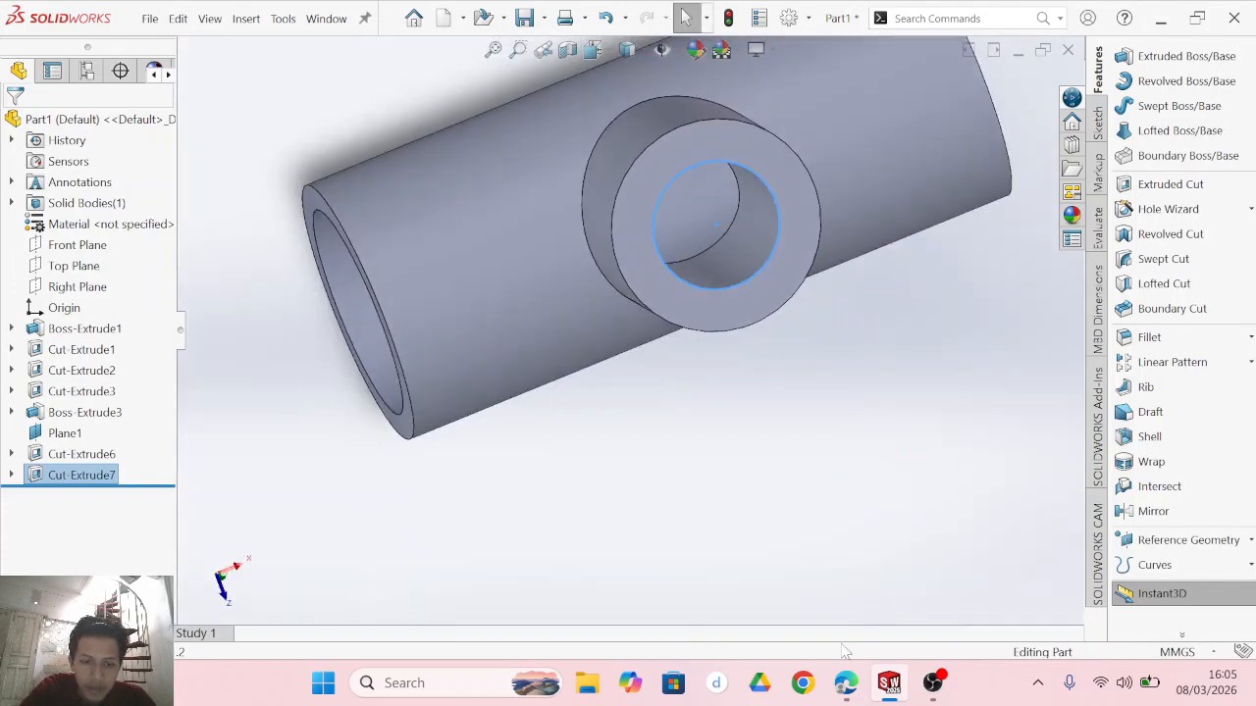
click(846, 682)
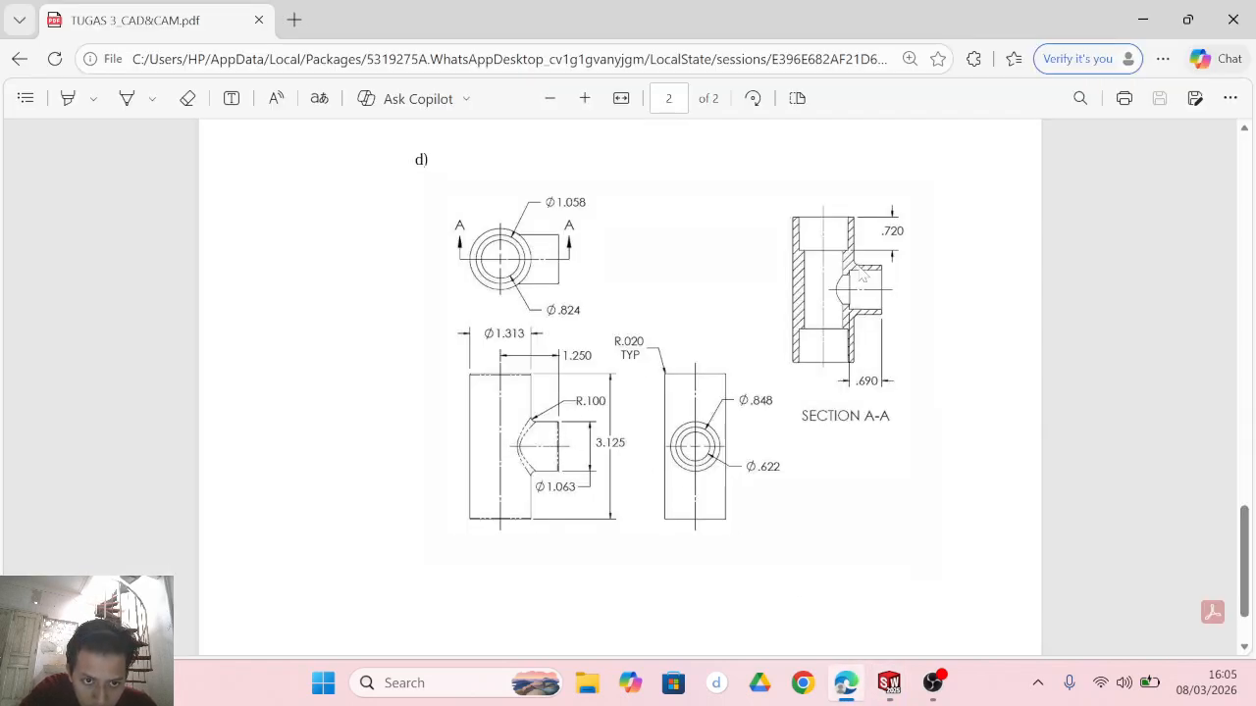
click(889, 682)
click(1097, 126)
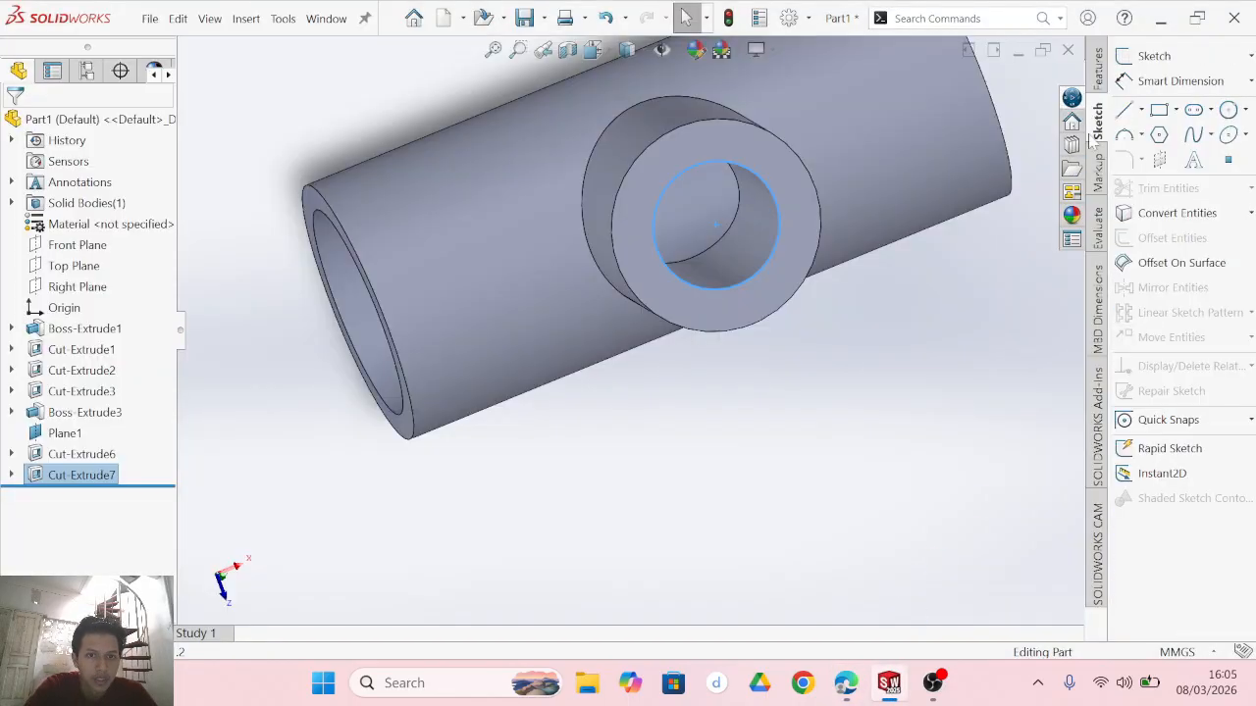
click(748, 160)
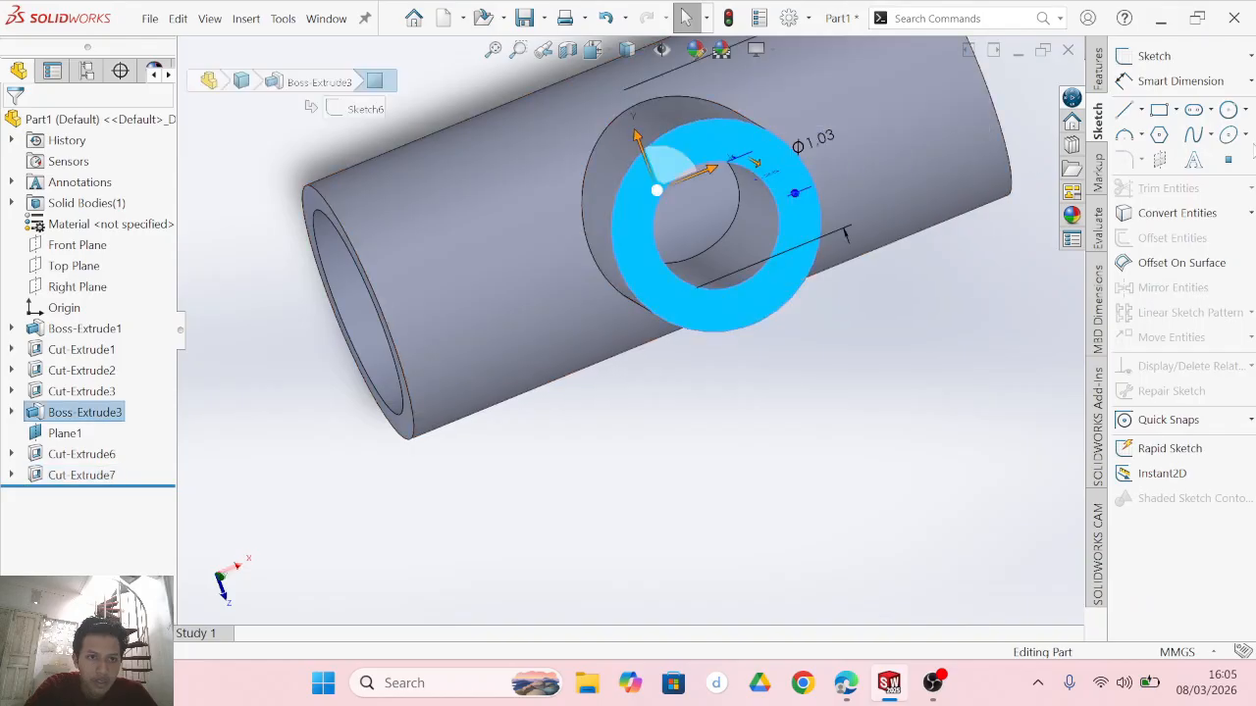
click(1229, 111)
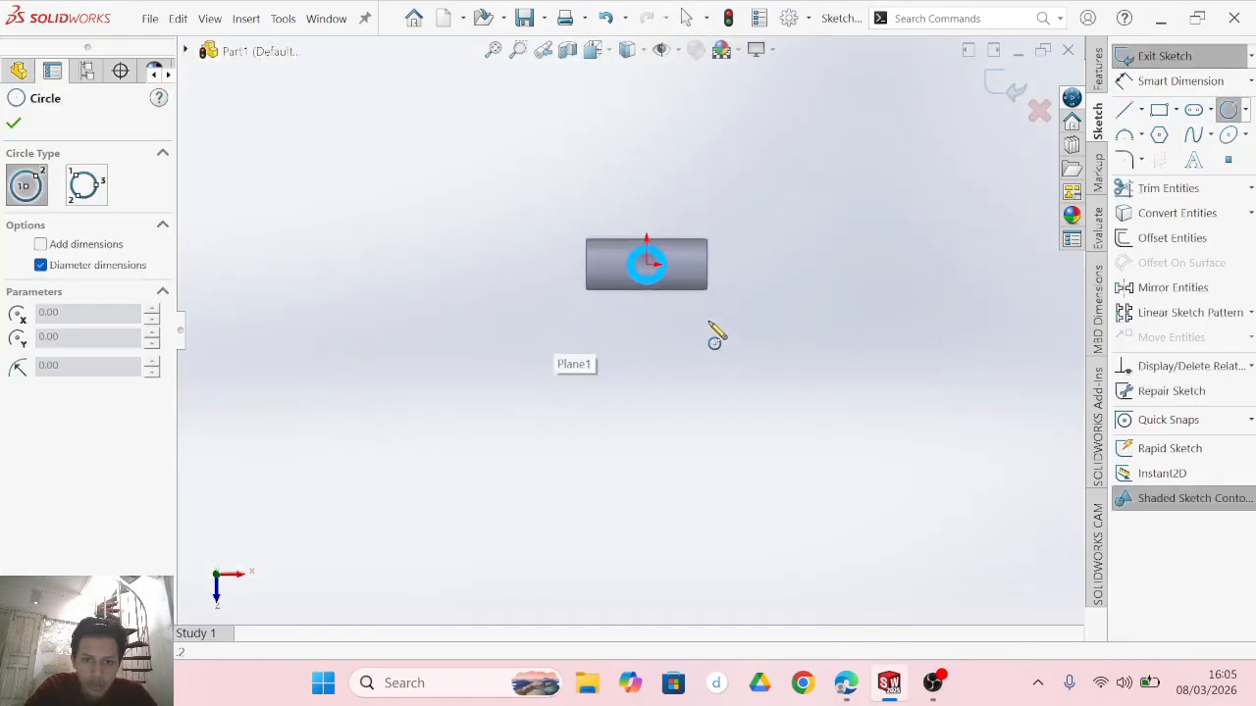
scroll(622, 218, down, 4)
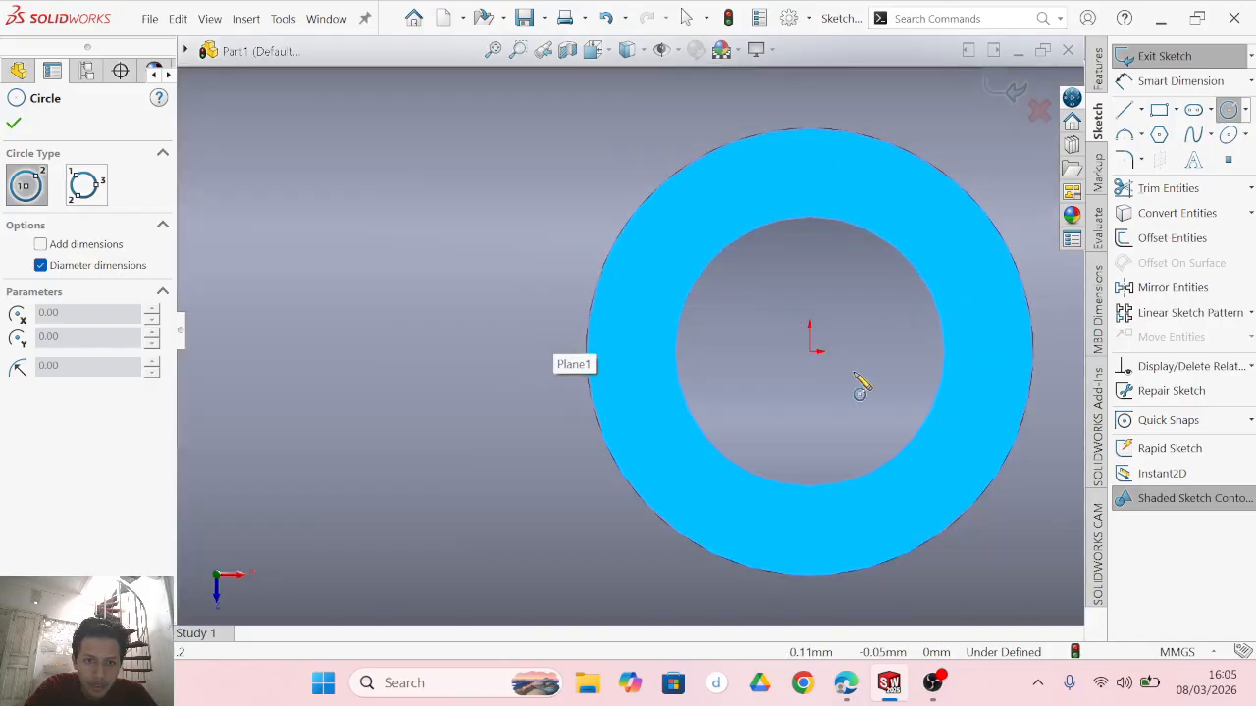
click(810, 350)
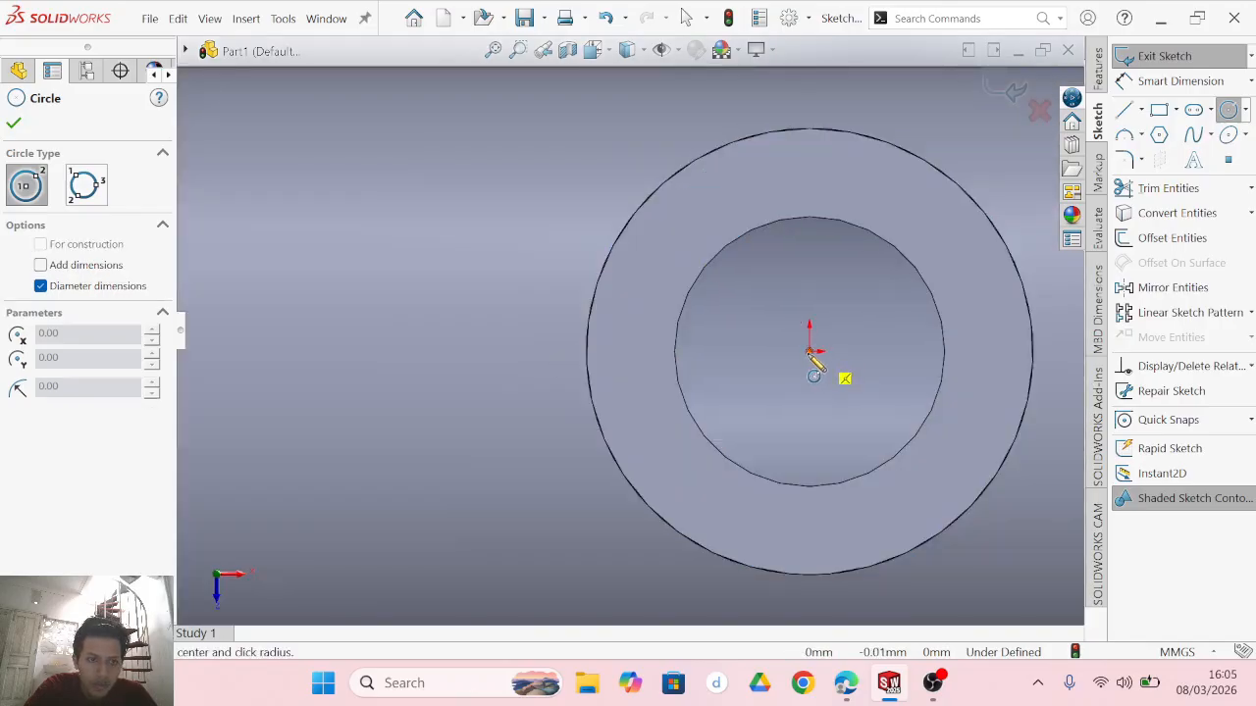
click(974, 290)
Recheck the branch diameters in PDF drawing d) and dimension the new circle's diameter to 0.848 mm.
click(845, 683)
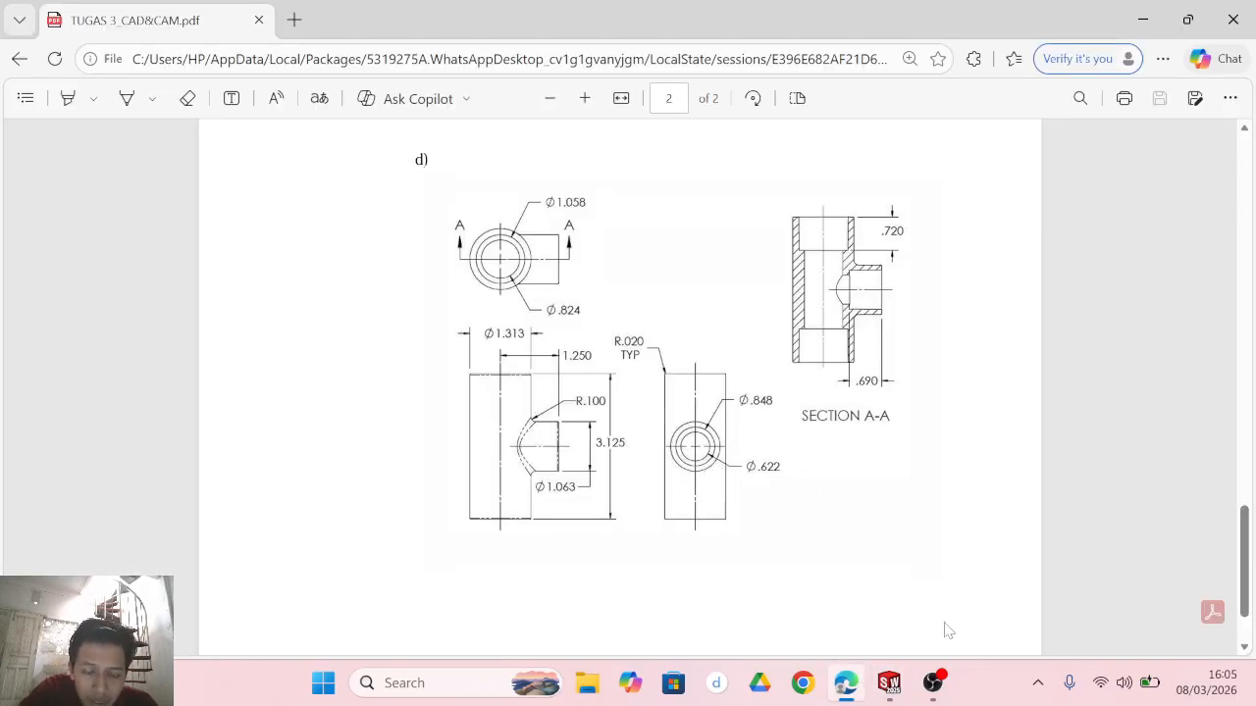
click(889, 687)
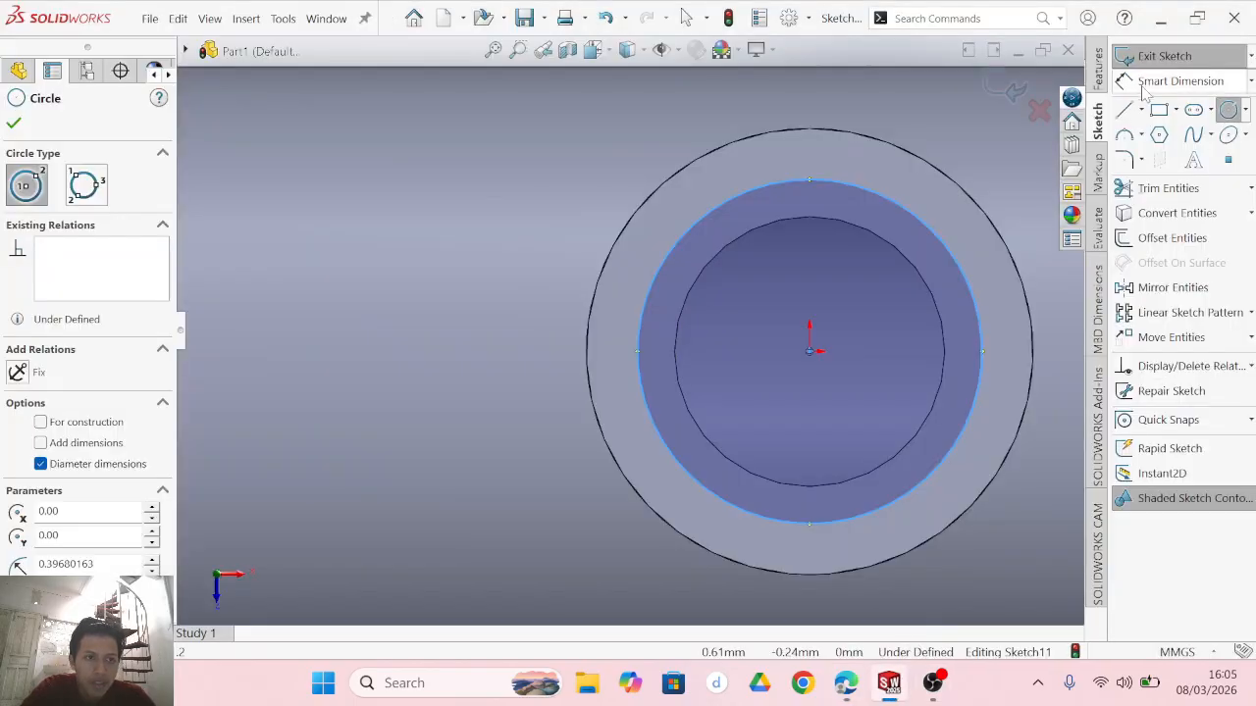
key(Escape)
middle_drag(1024, 441, 948, 409)
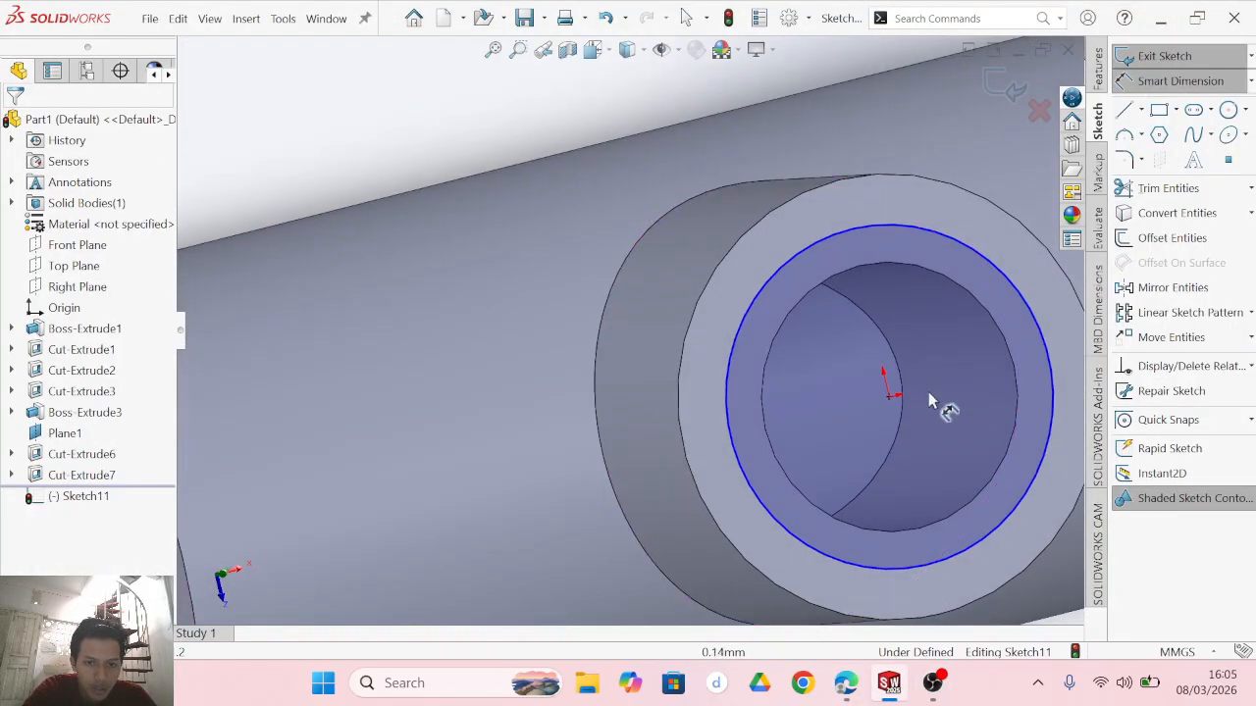
click(736, 353)
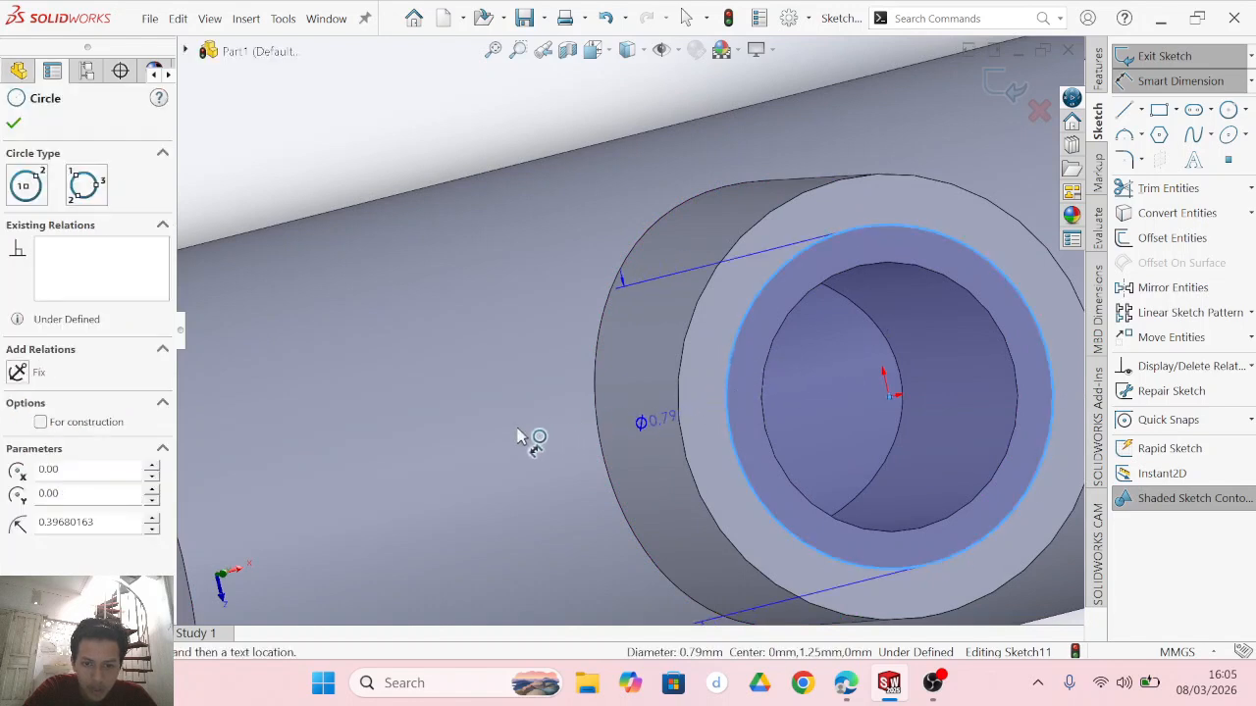
click(548, 468)
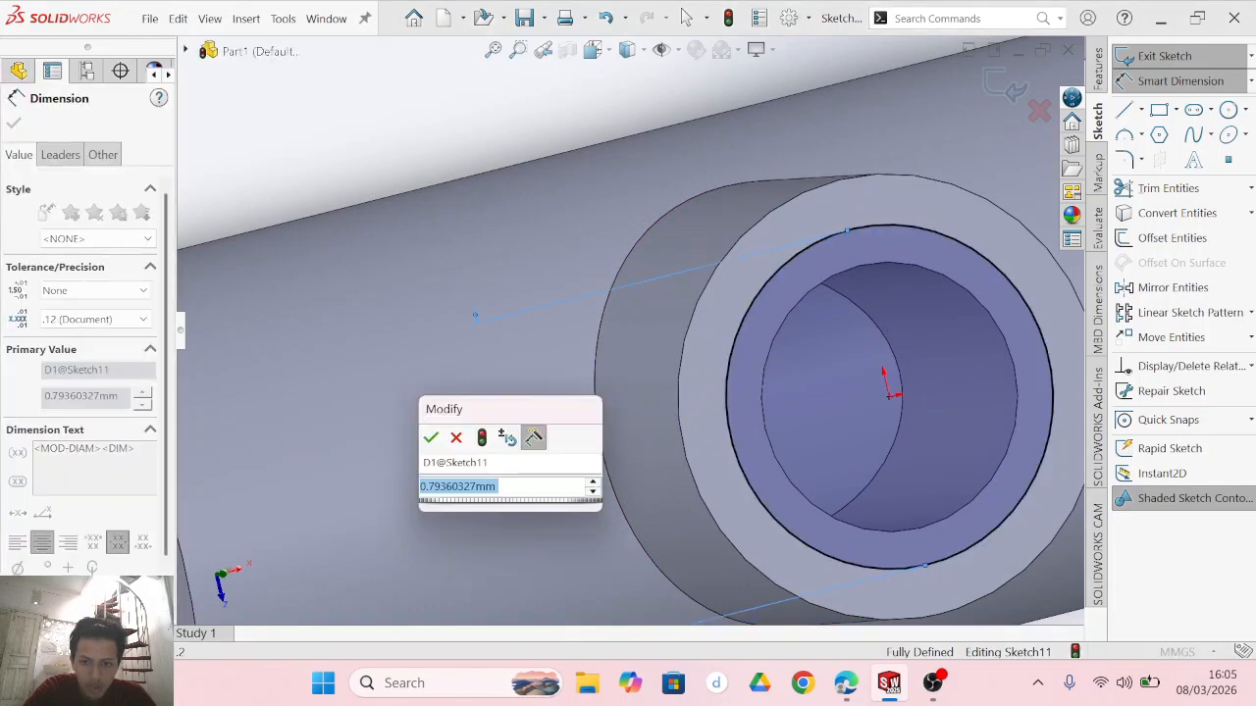
text(0.848)
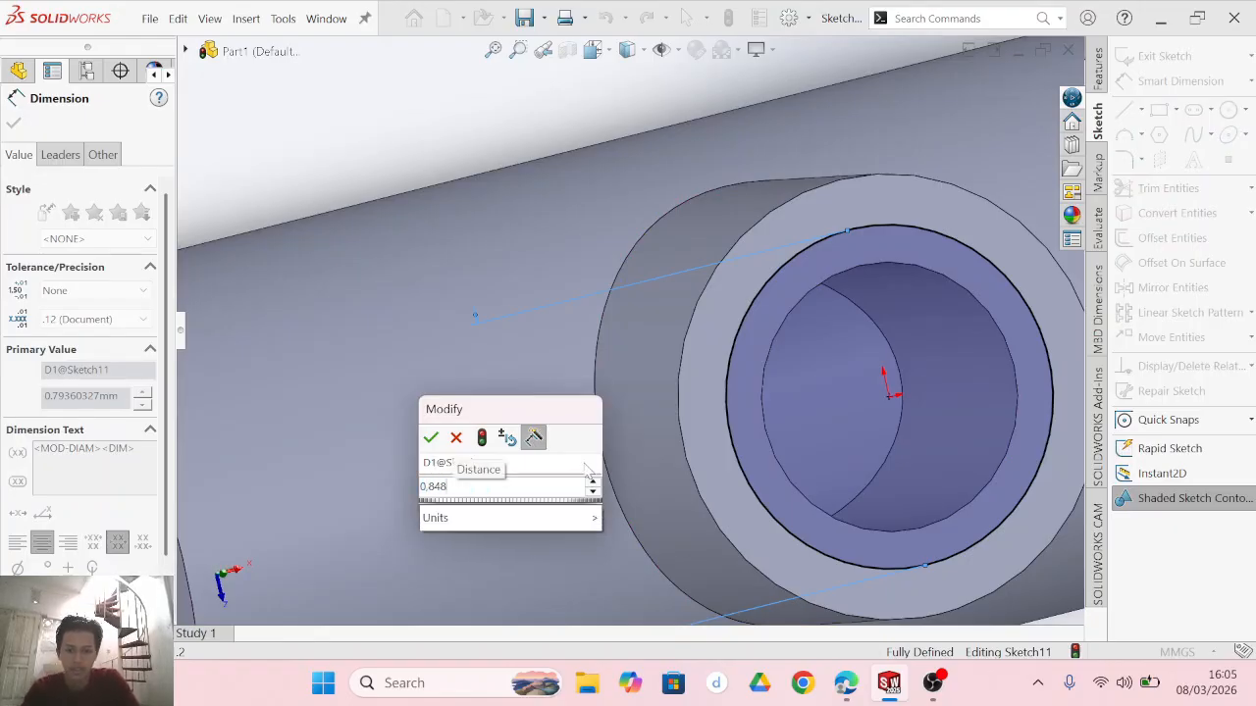
key(Return)
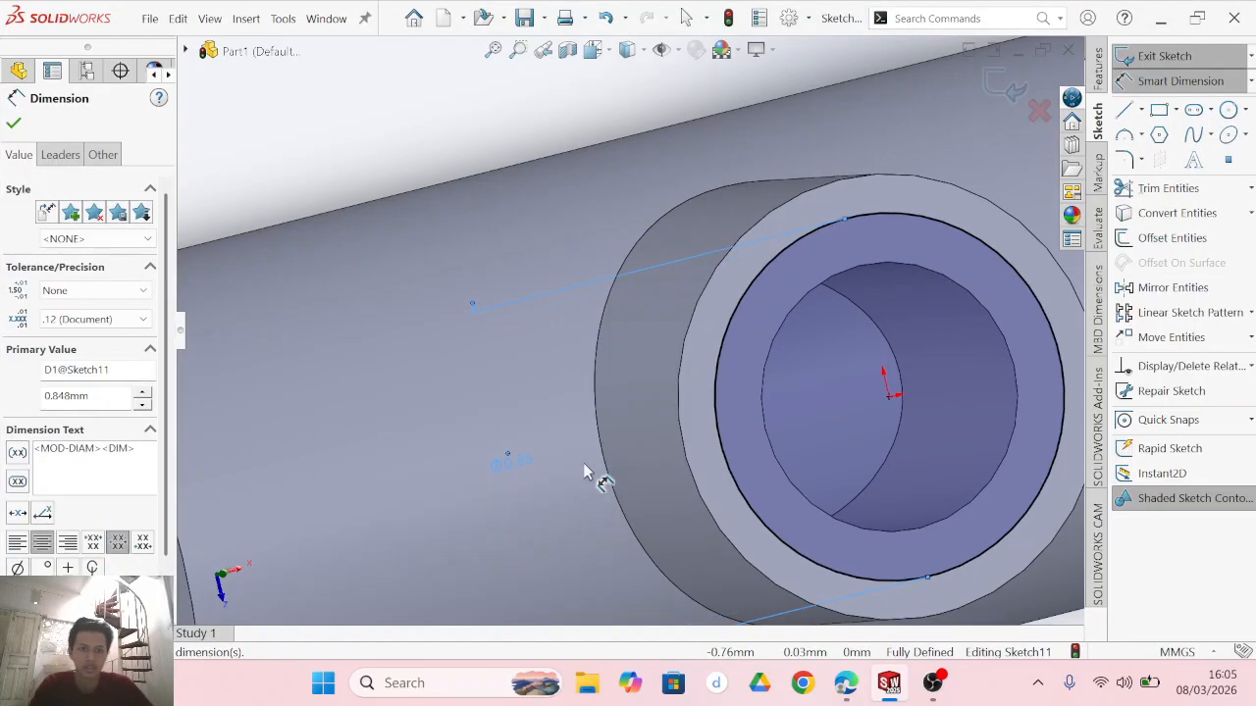
scroll(742, 503, up, 3)
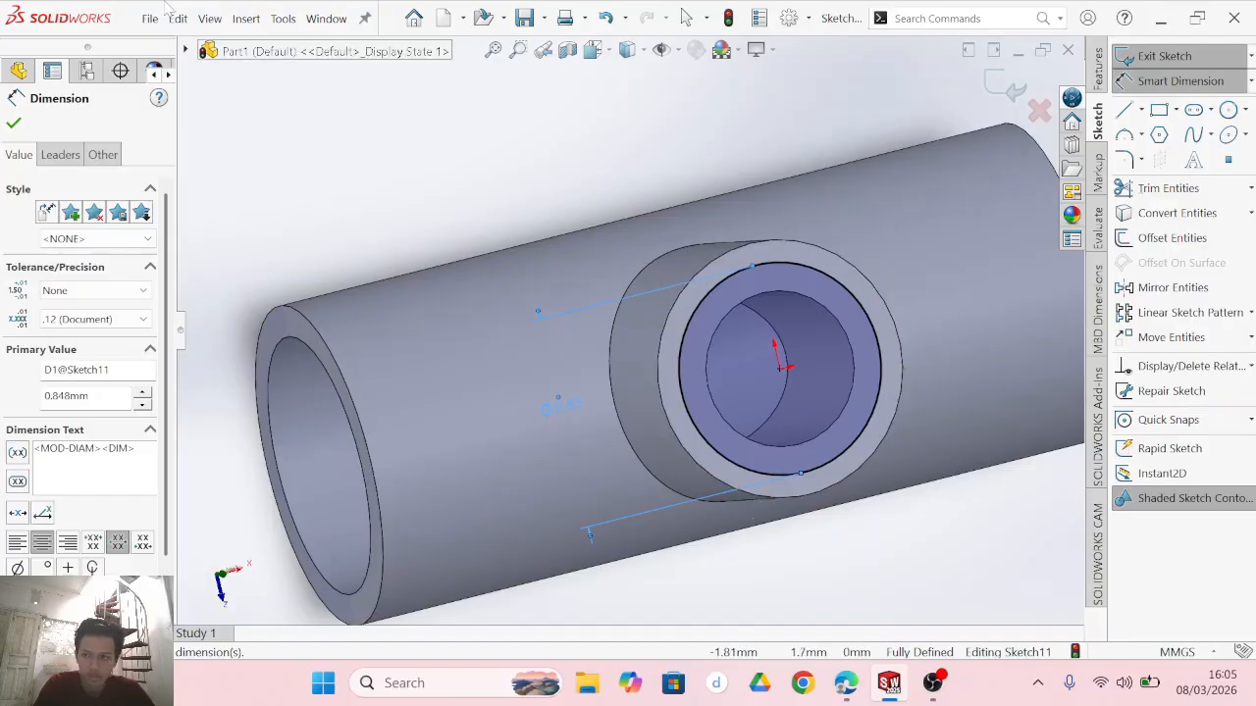
key(Escape)
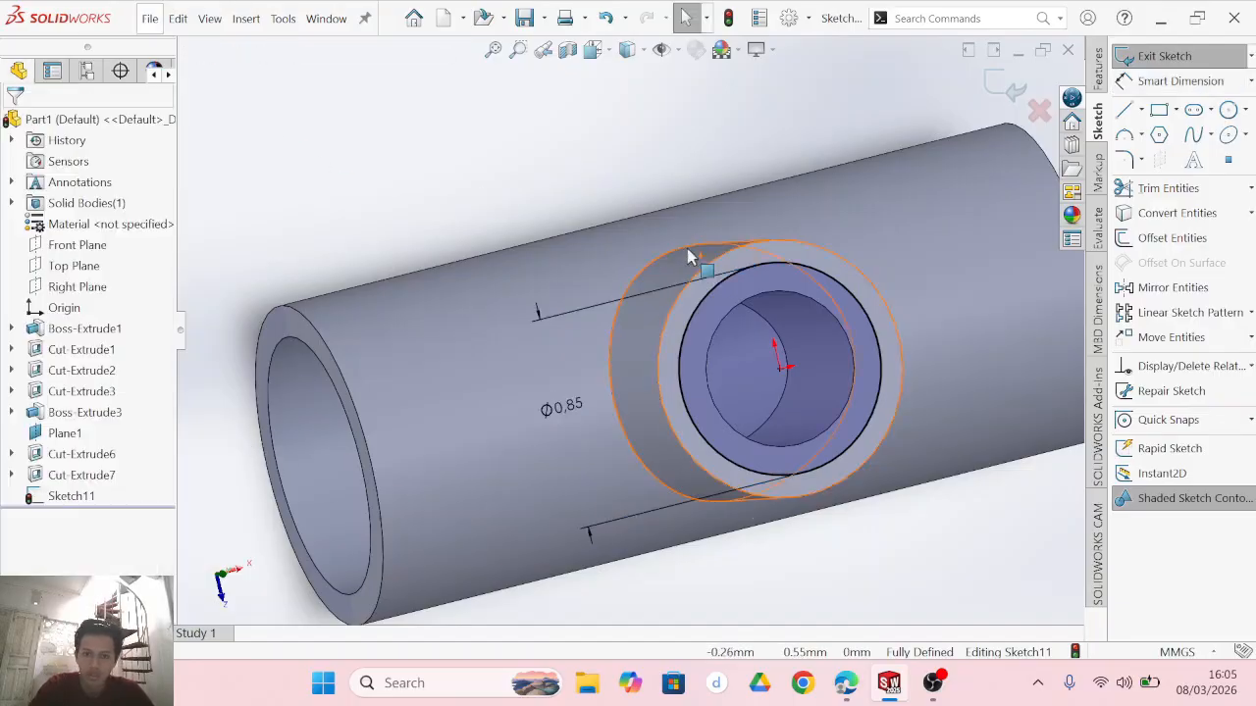
click(840, 303)
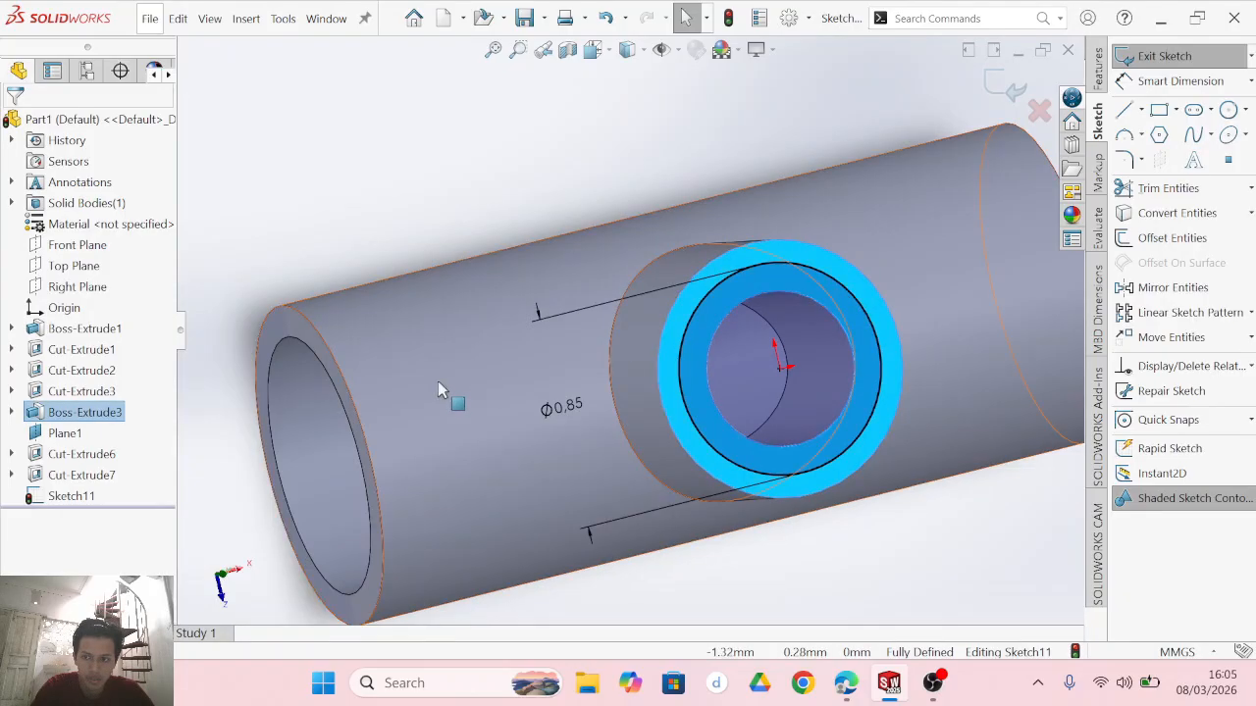
click(380, 410)
right_click(379, 402)
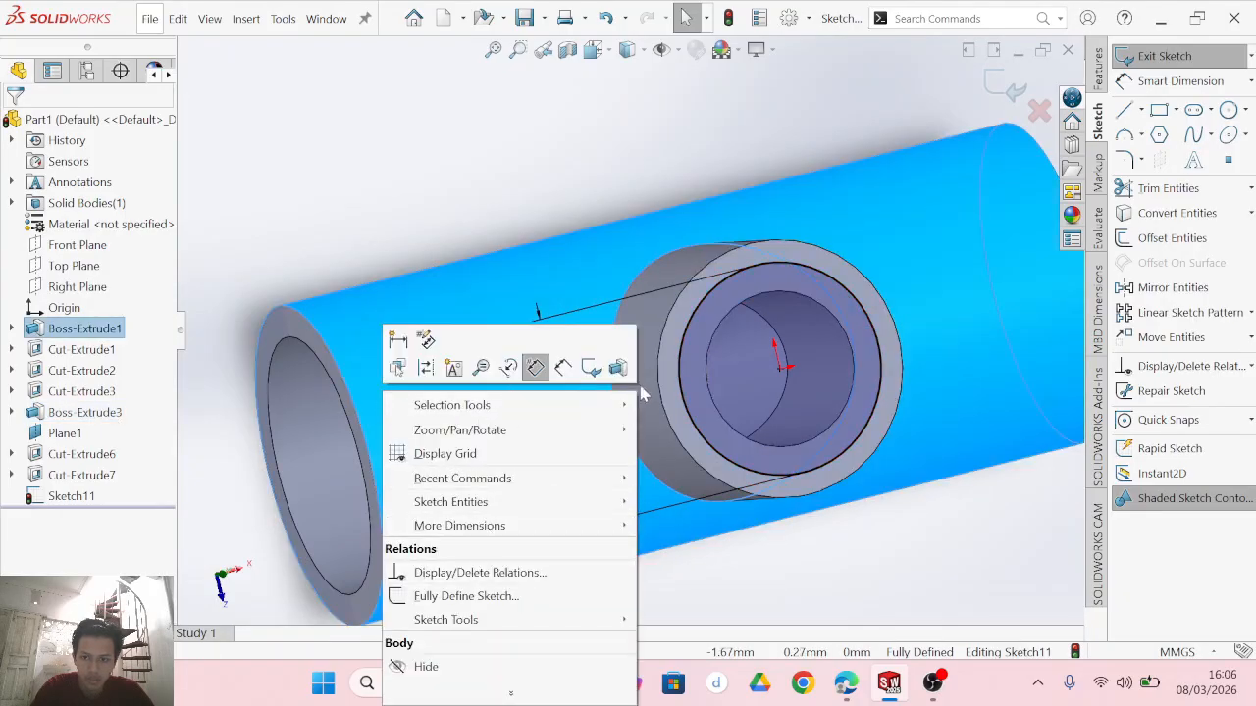
click(76, 332)
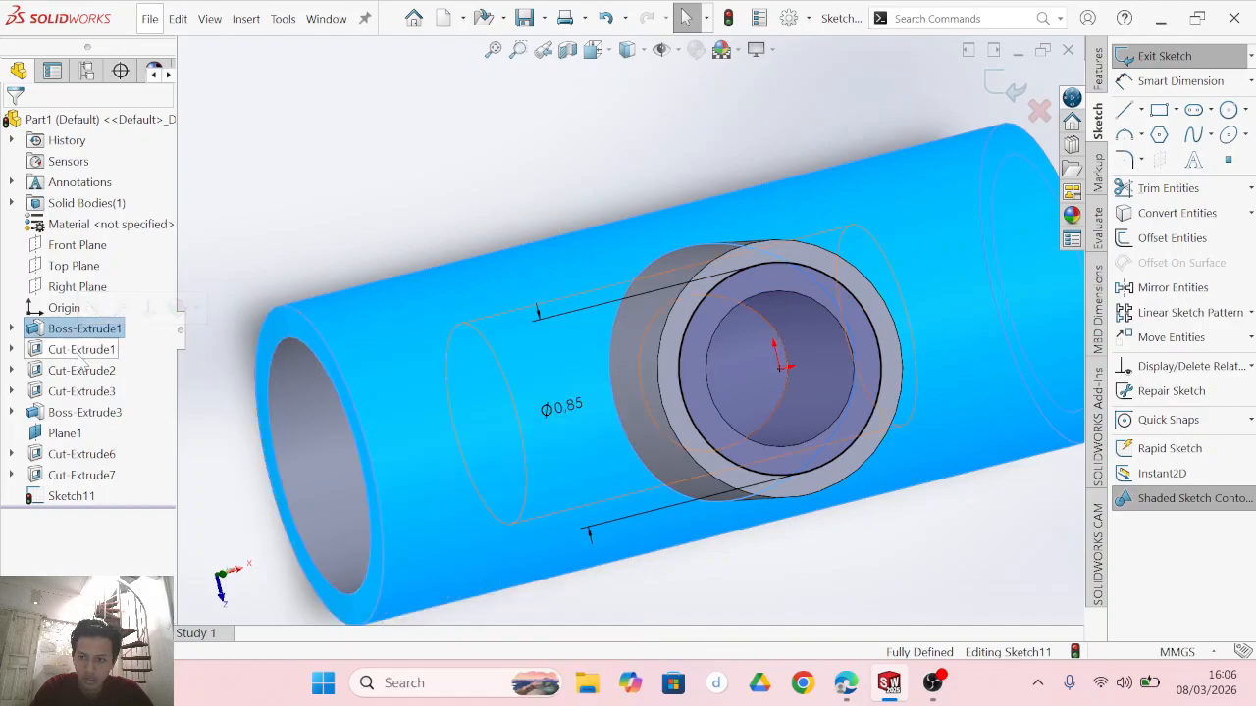
click(851, 526)
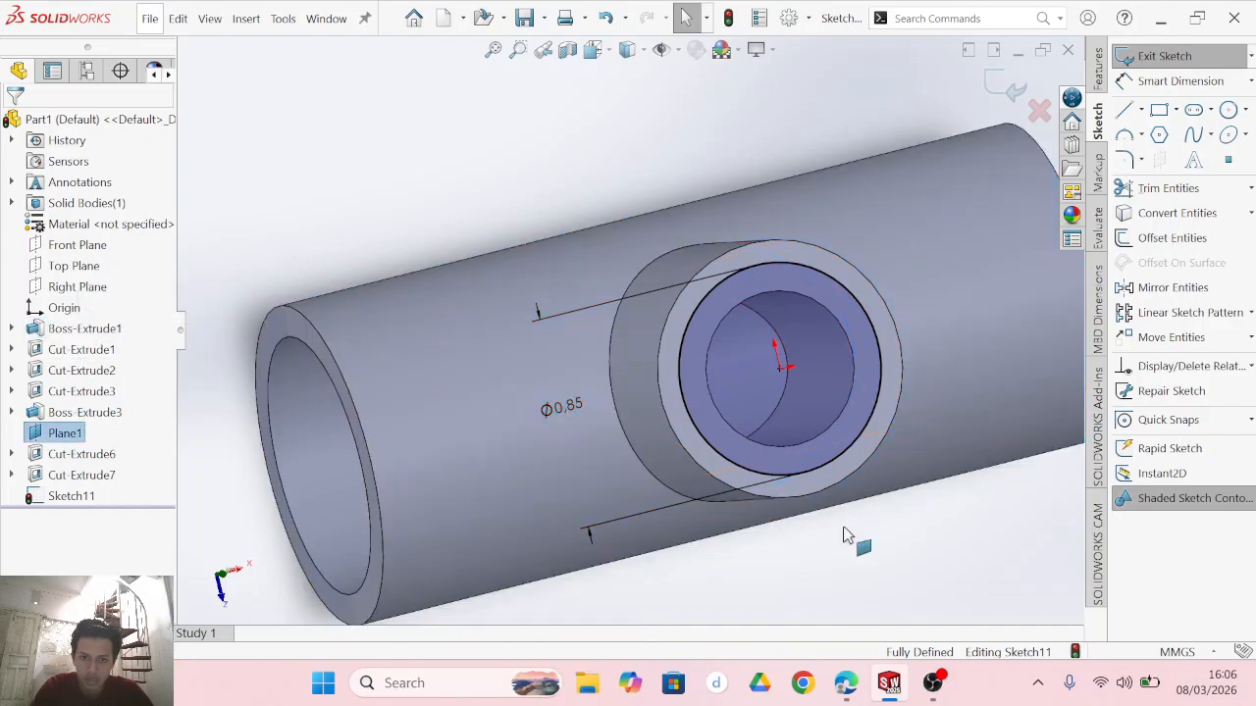
click(846, 270)
right_click(842, 277)
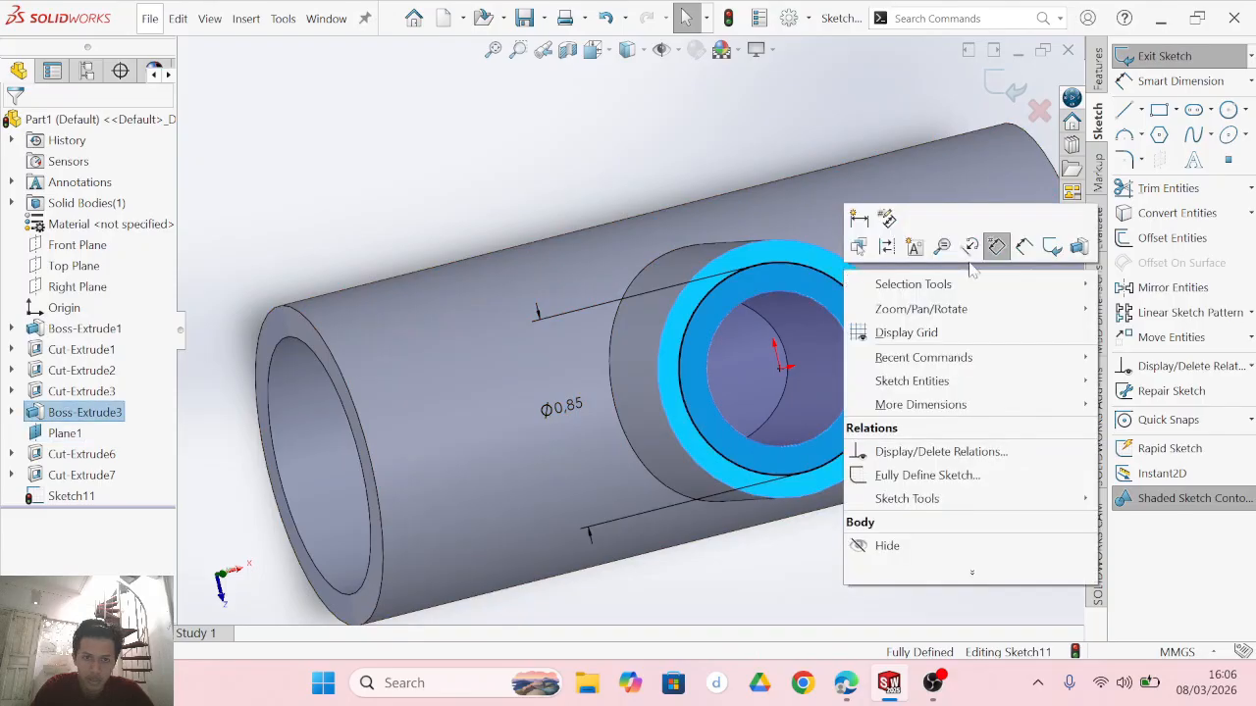
click(757, 286)
click(887, 557)
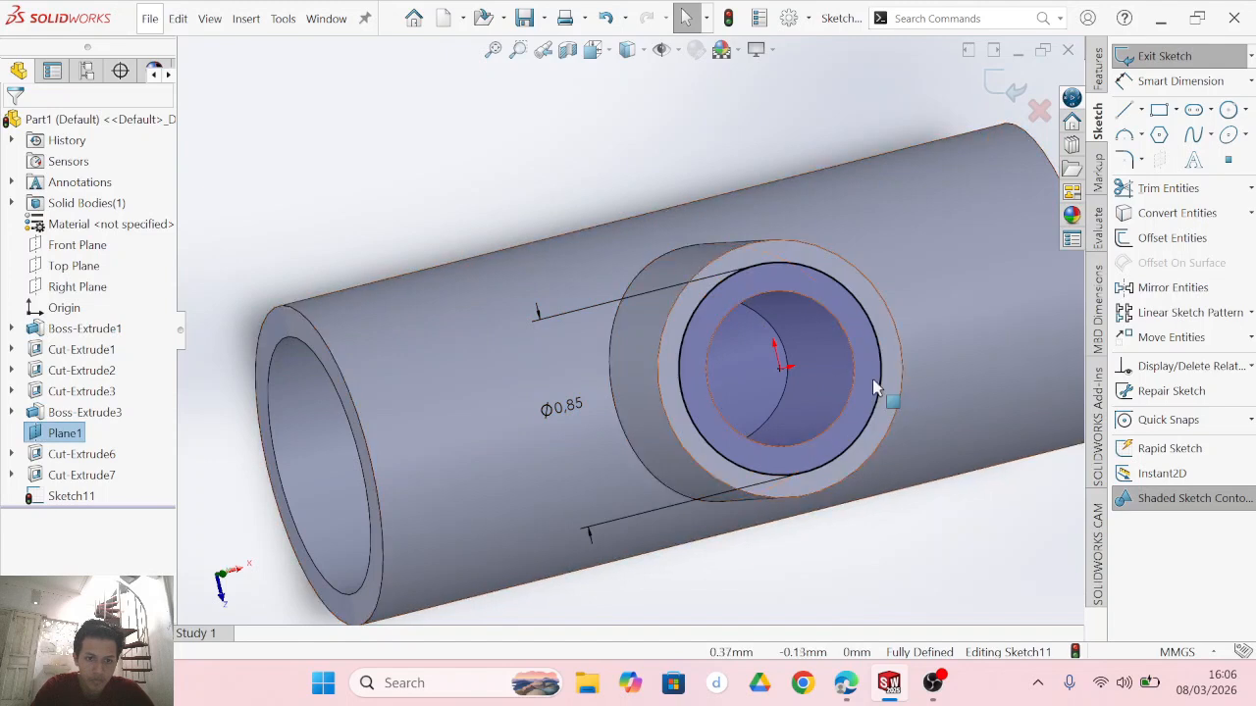
click(872, 379)
click(971, 504)
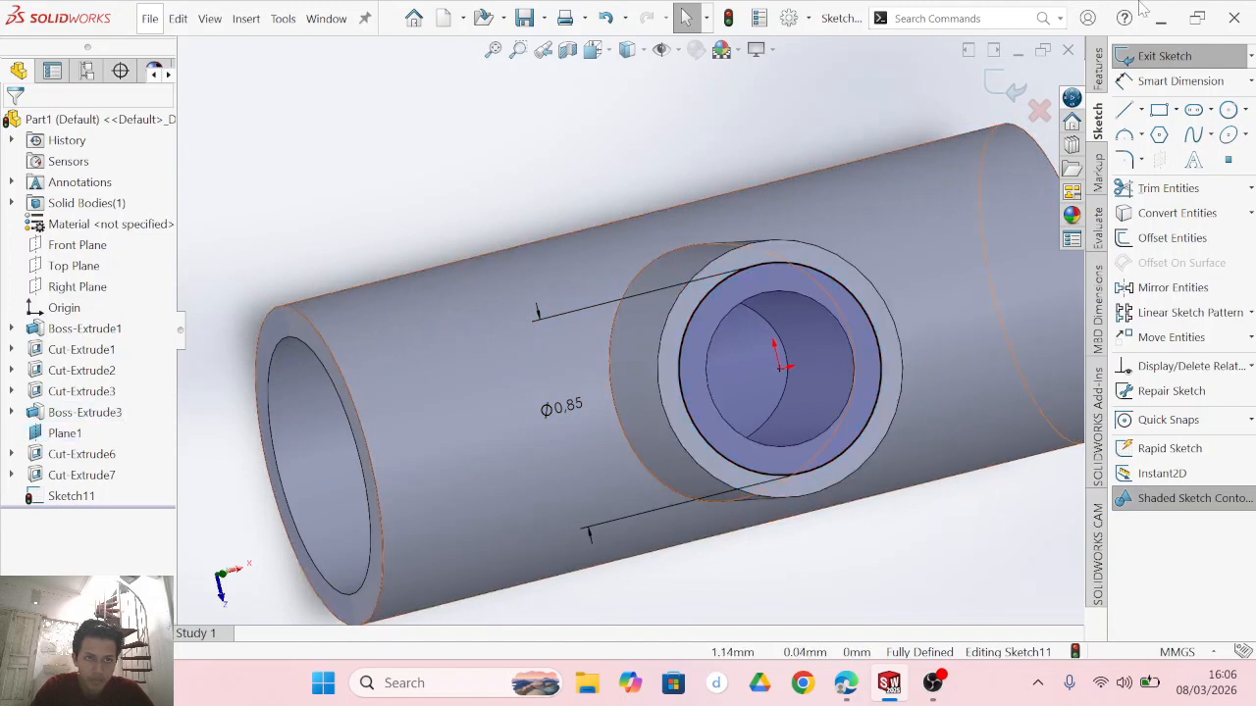
Cut the 0.848 mm circle into the side branch as a Blind extruded cut 0.69 mm deep.
click(1097, 75)
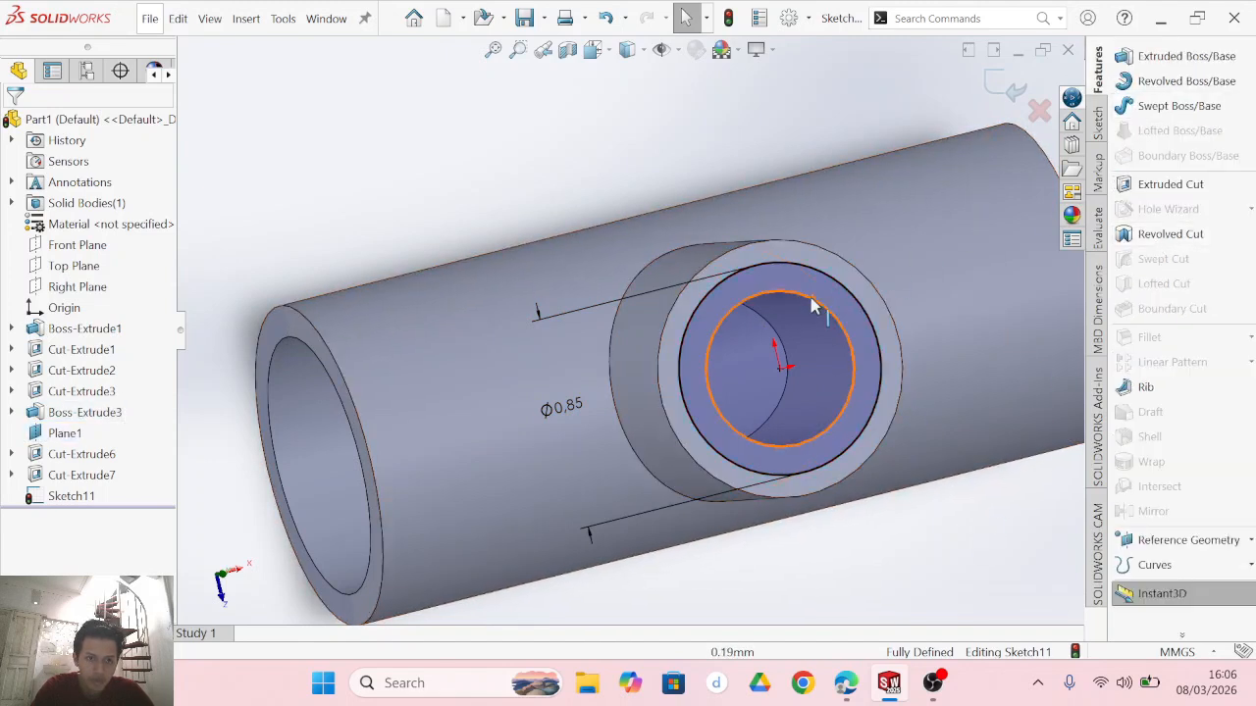
click(841, 285)
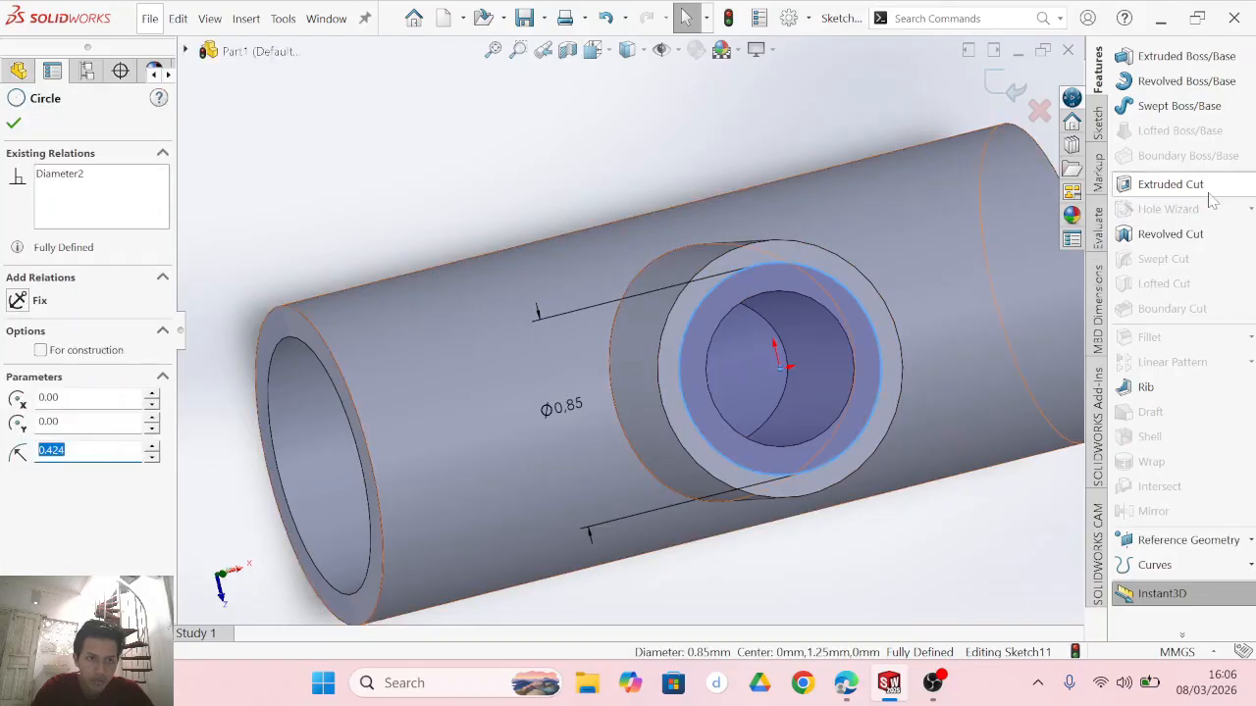
click(1168, 185)
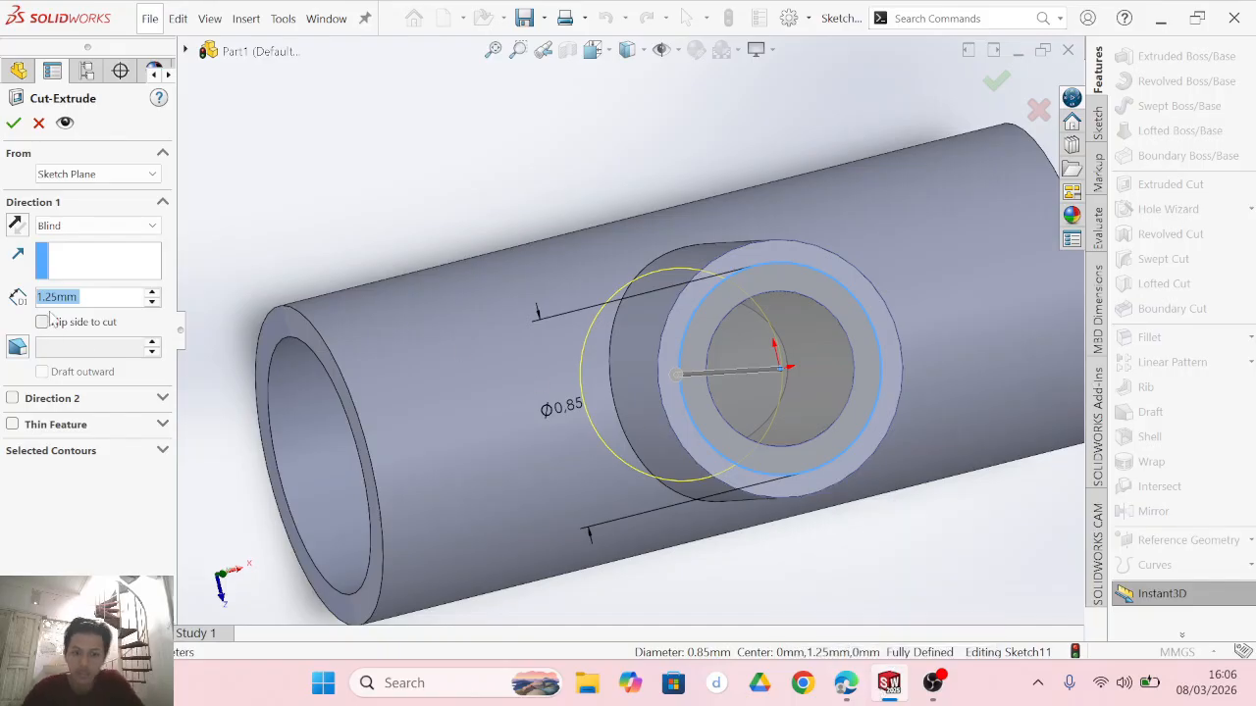
text(0,69)
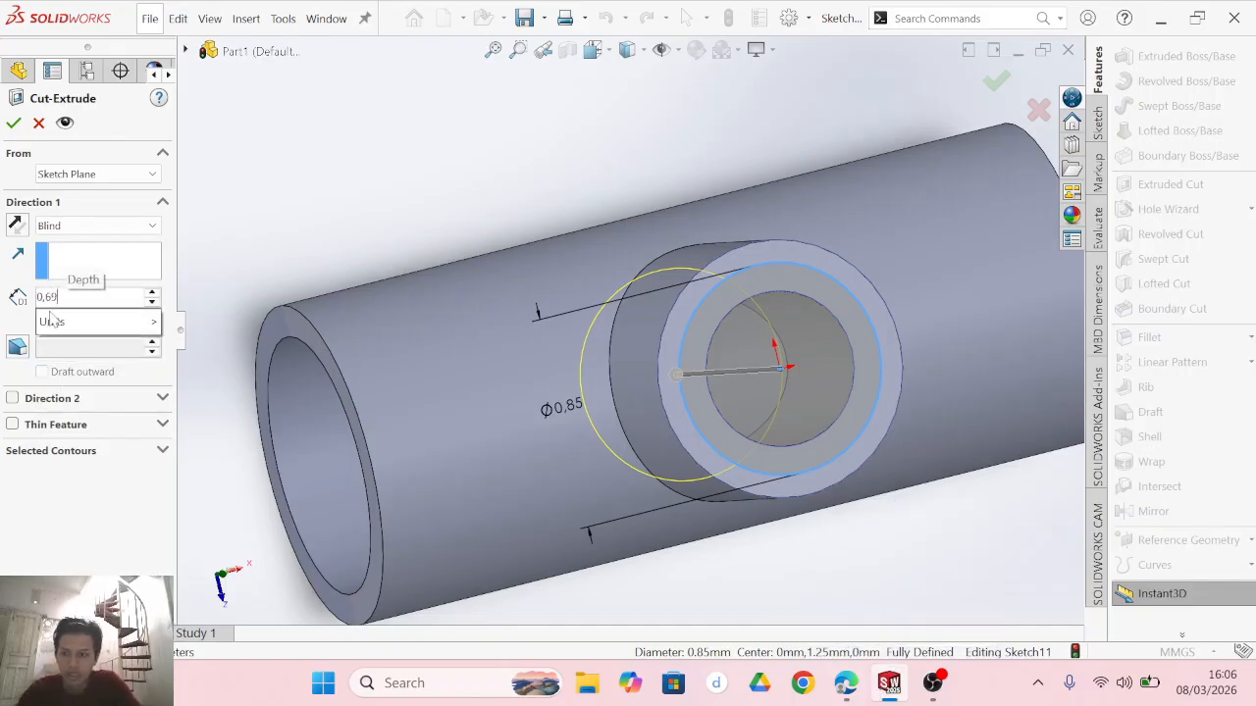
mouse_move(52, 321)
key(Return)
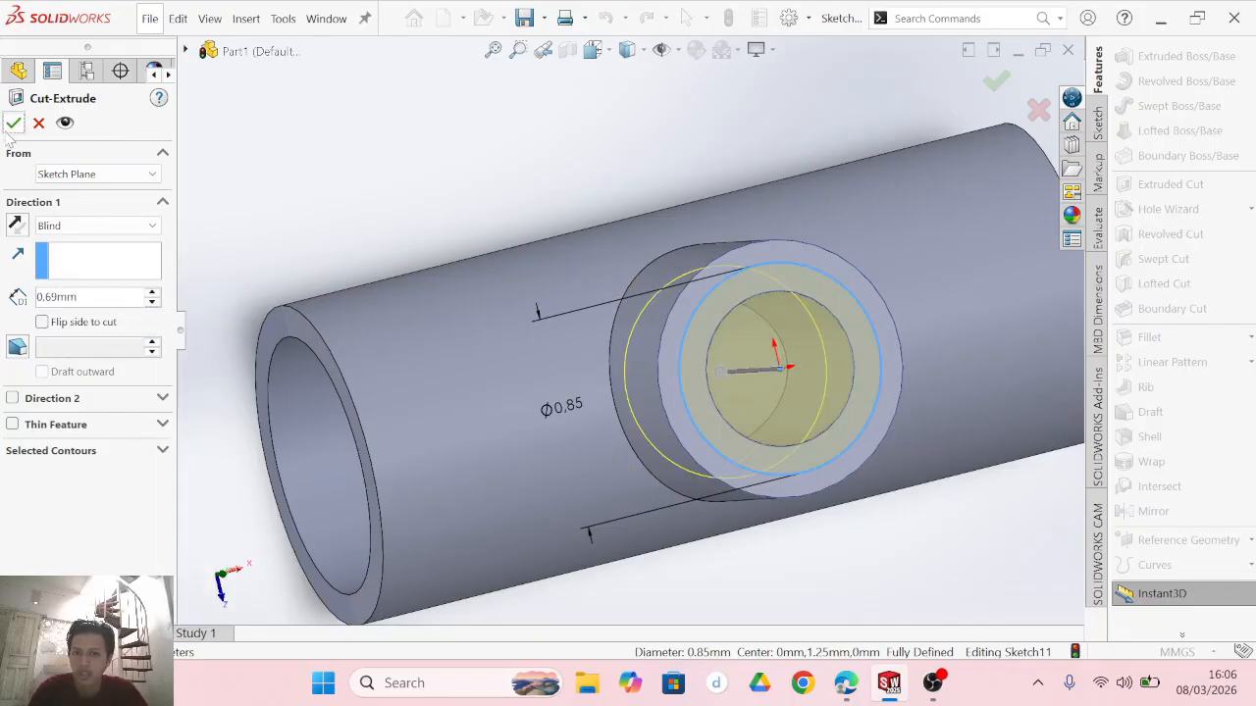
key(Return)
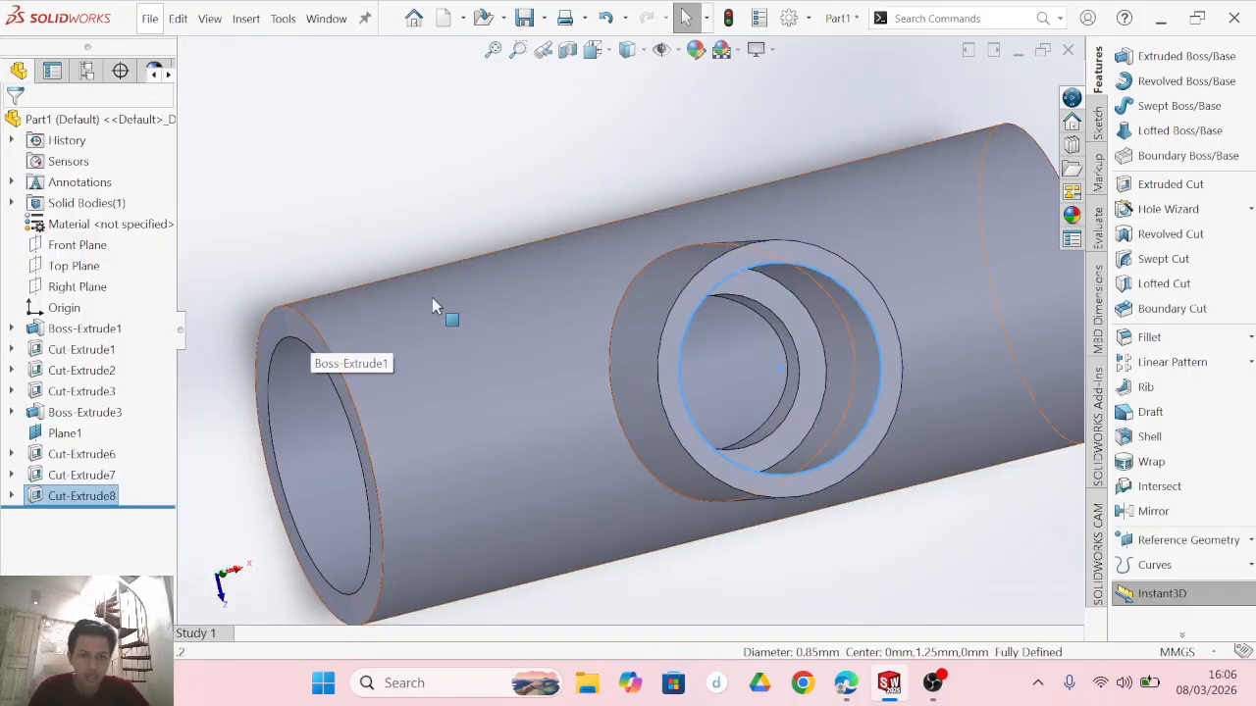
click(990, 567)
Delete the reference plane Plane1 from the part.
middle_drag(986, 558, 841, 569)
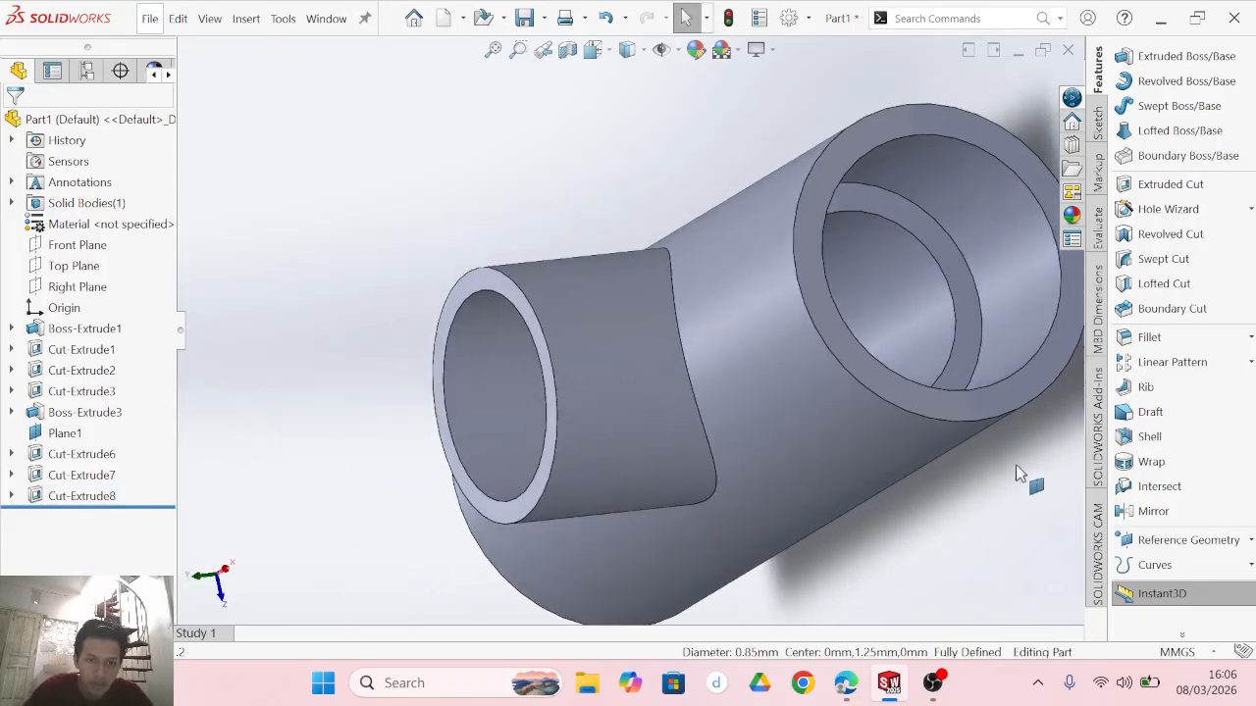
middle_drag(1016, 473, 1034, 503)
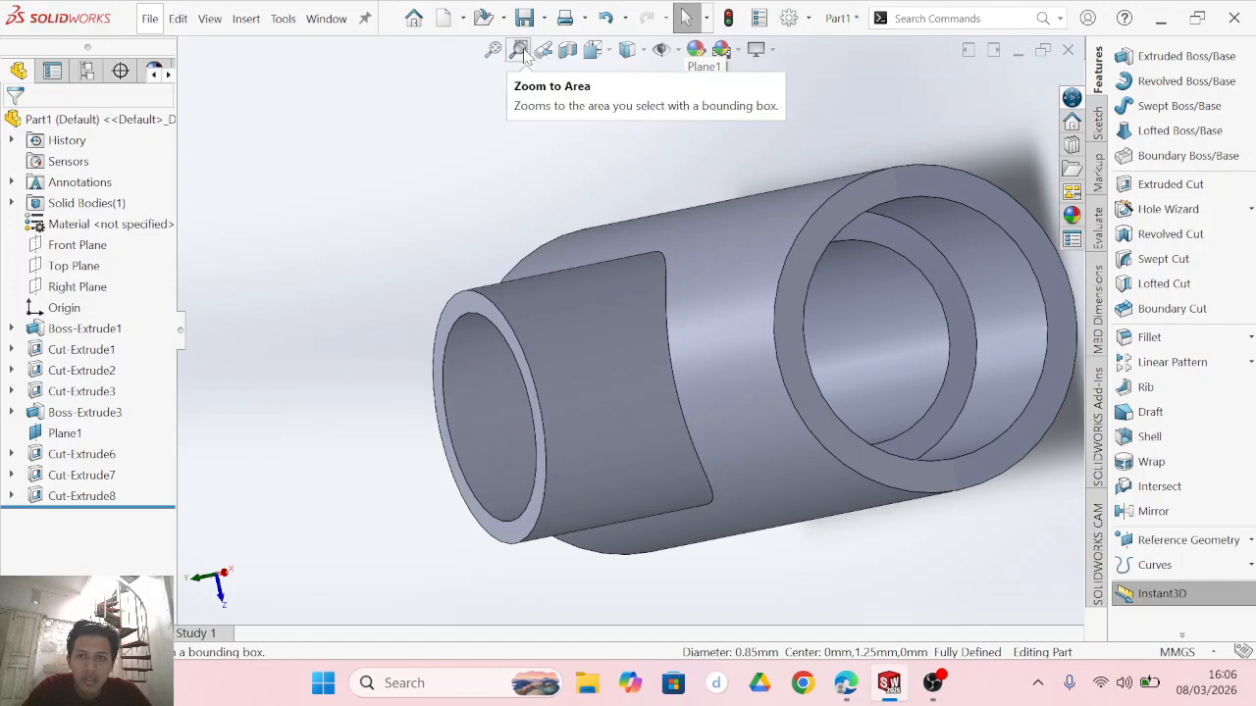
scroll(605, 164, up, 10)
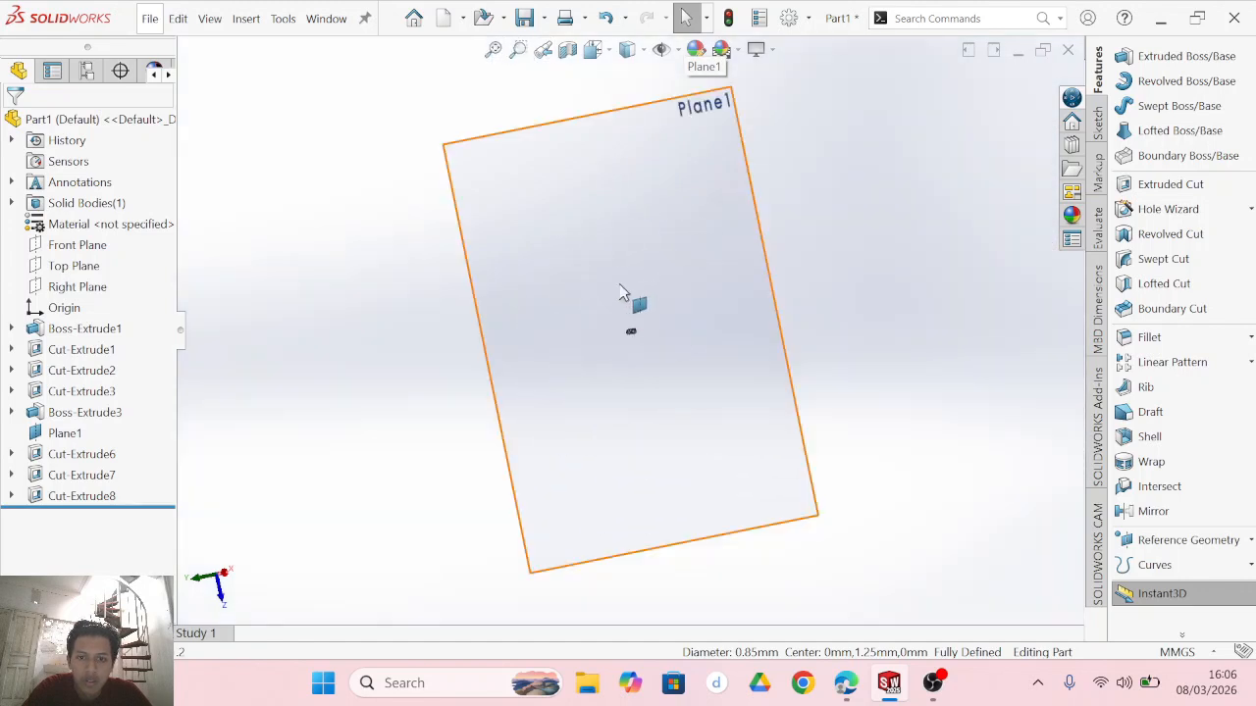
click(656, 234)
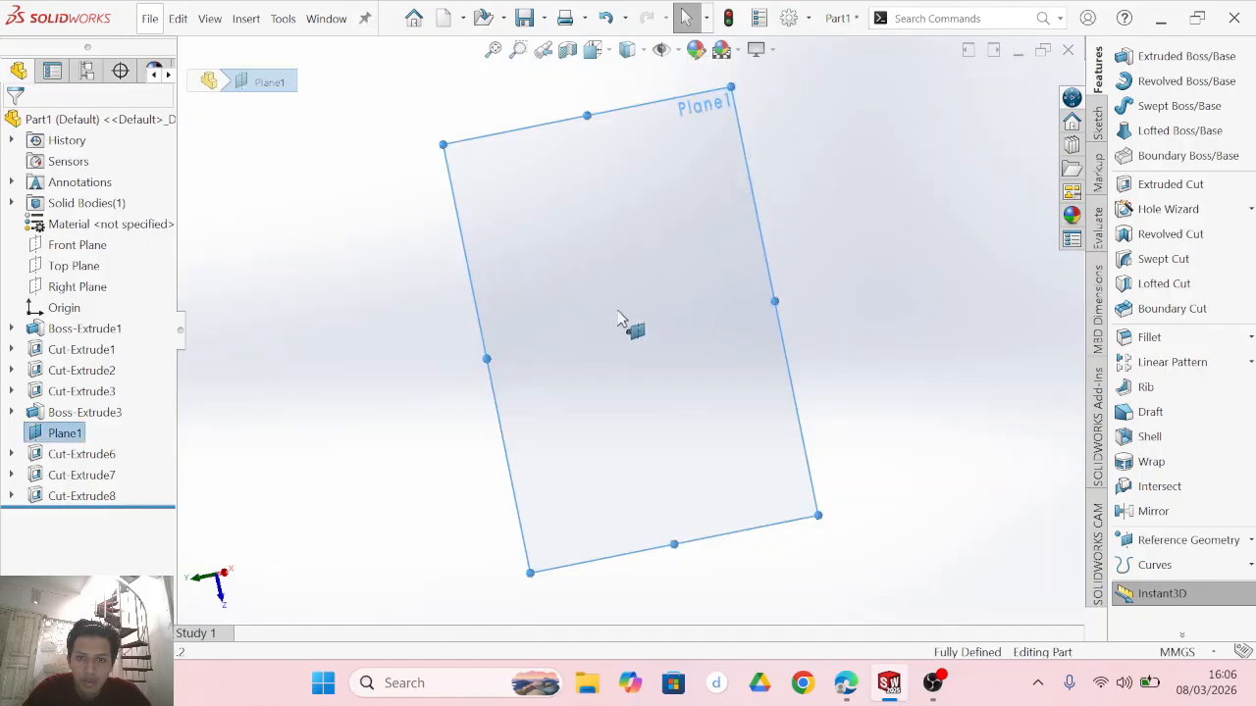
key(Escape)
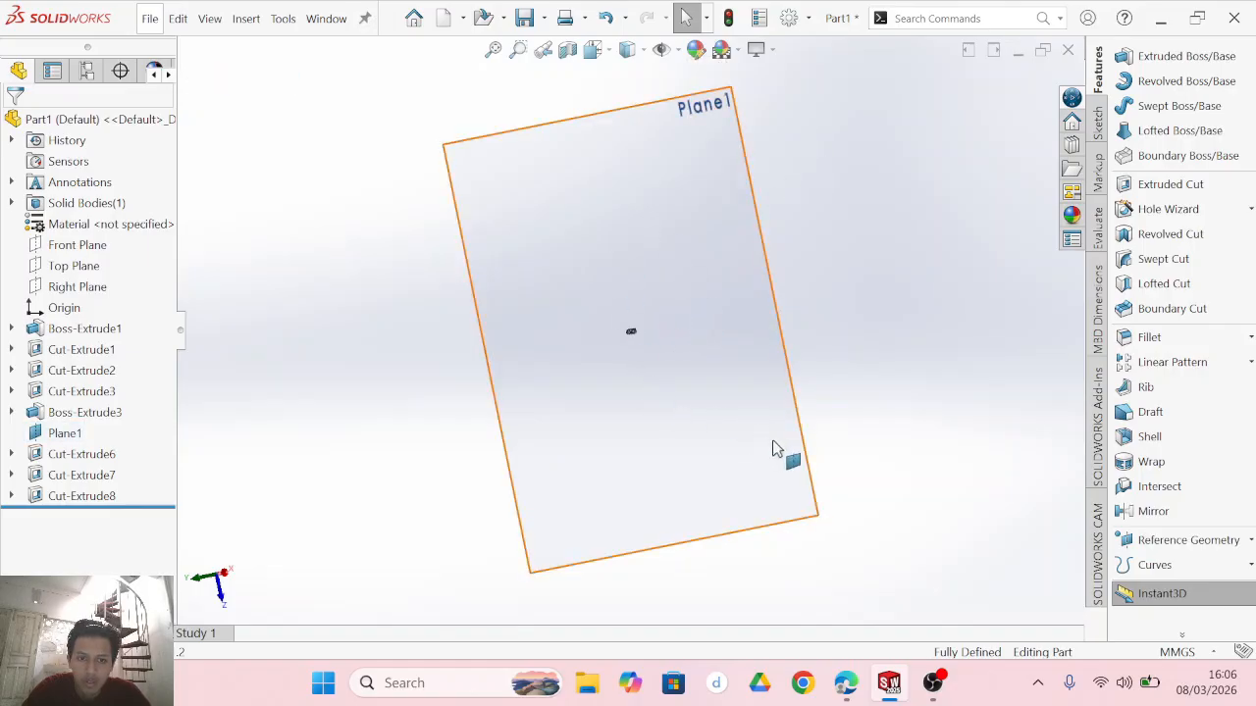
click(782, 443)
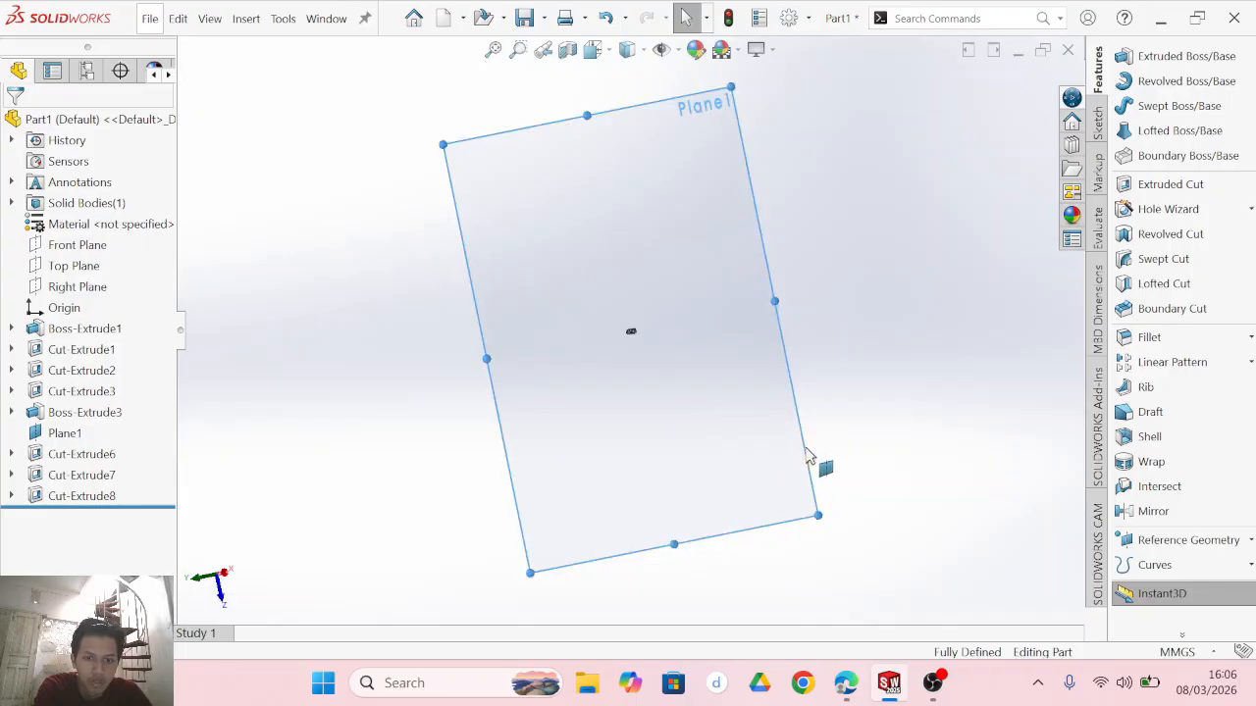
right_click(71, 437)
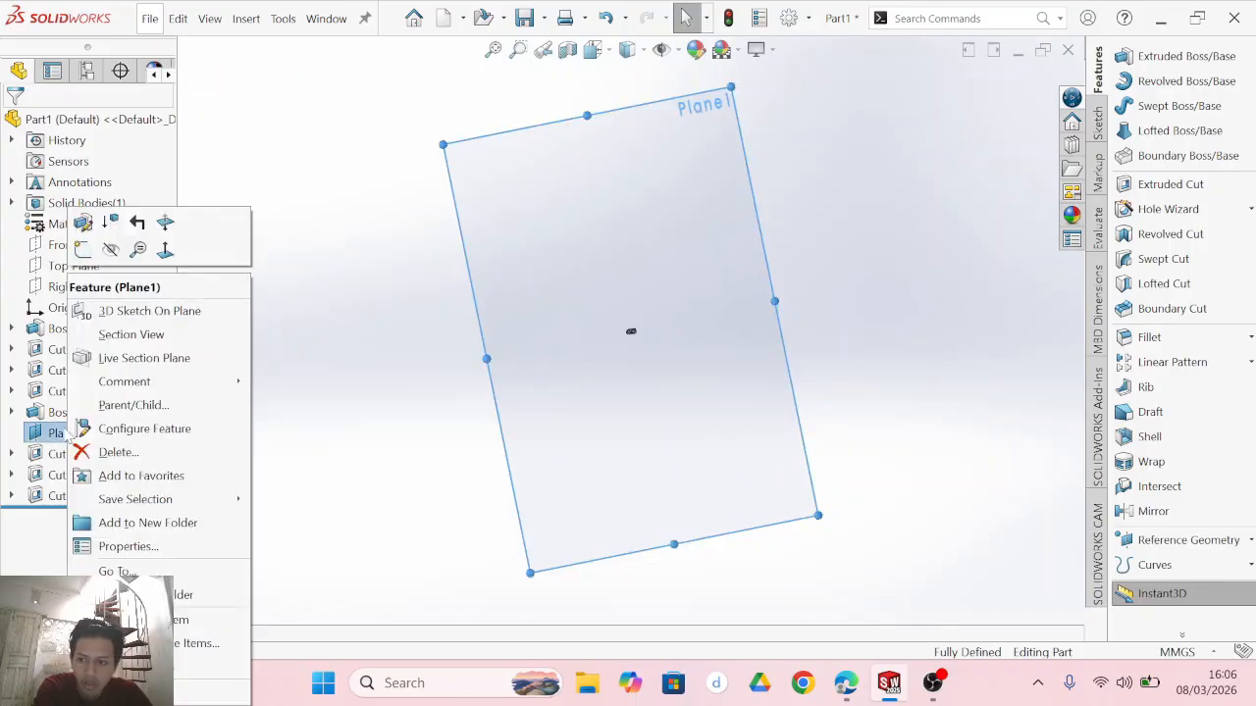
click(114, 451)
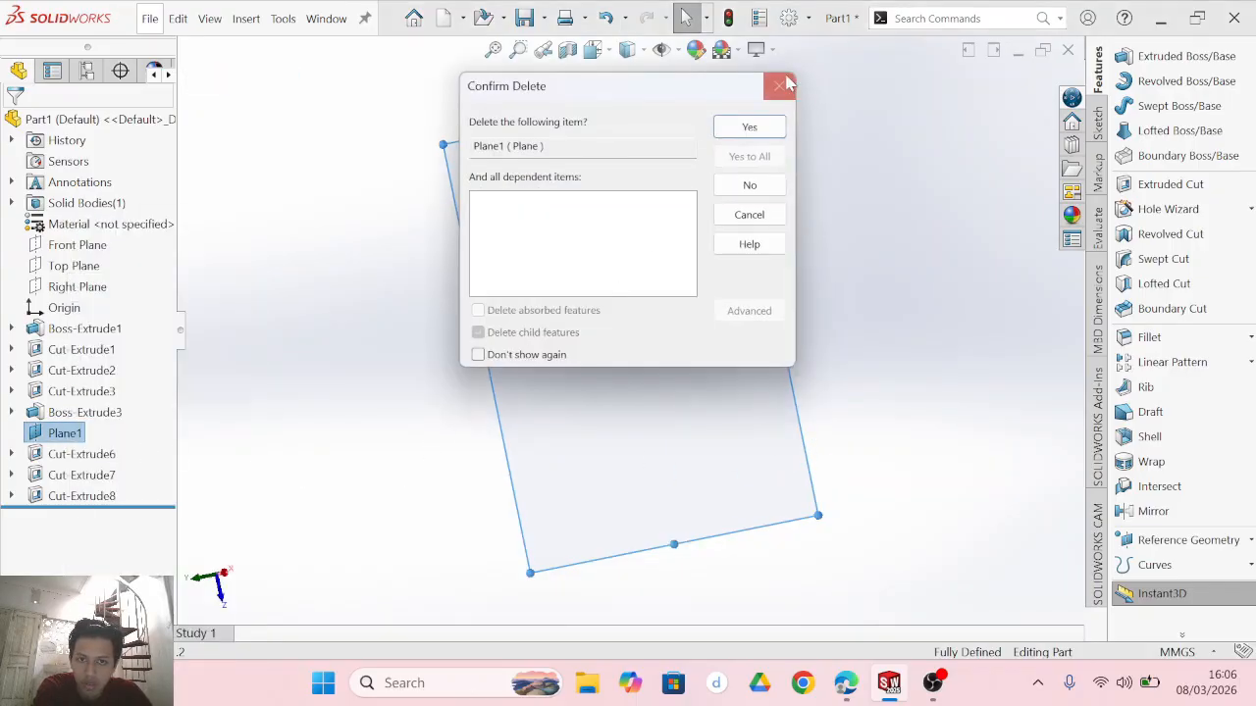
click(749, 127)
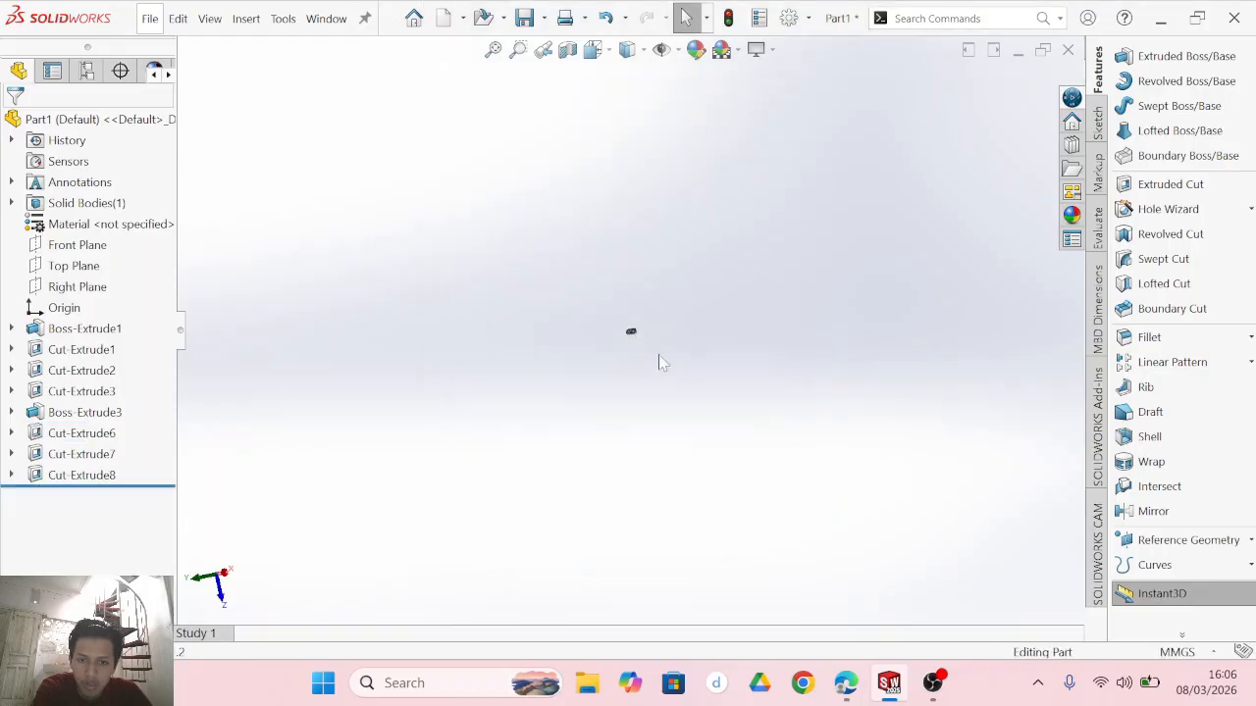
Fillet the transition between the side branch and the main pipe at 0.1 mm radius, using the branch's outer face and junction edge.
scroll(629, 347, down, 6)
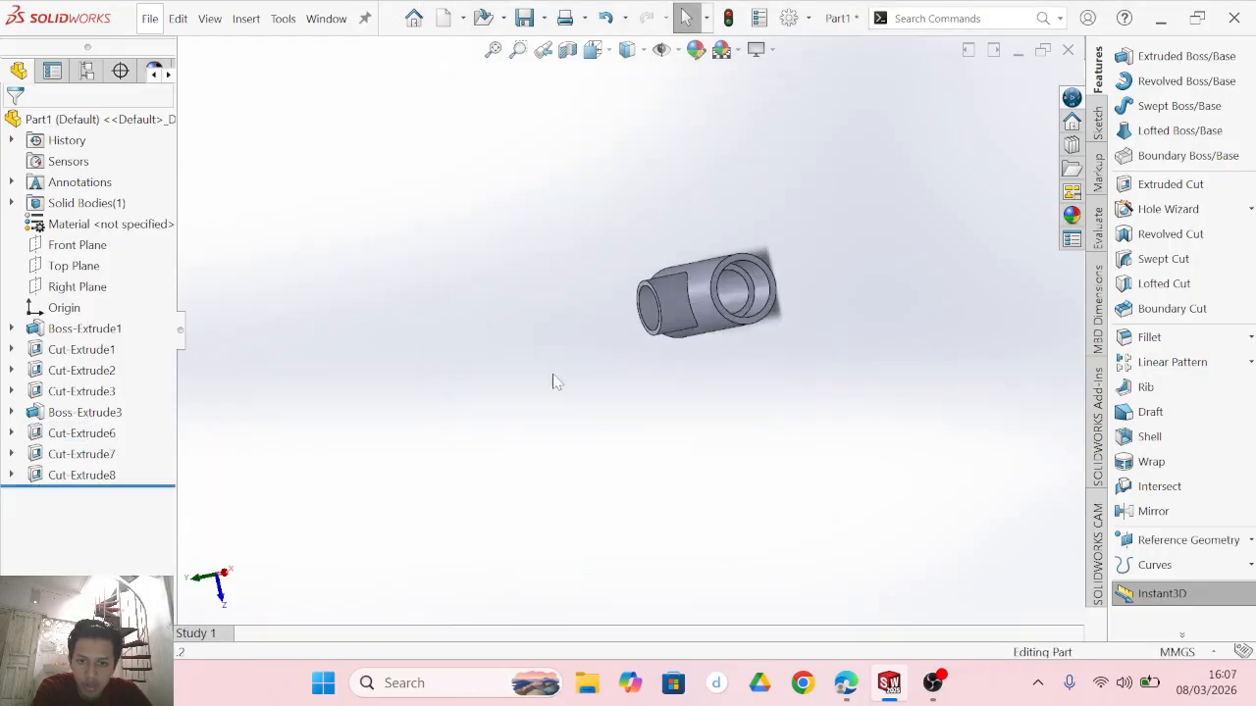
mouse_move(874, 313)
middle_down()
mouse_move(897, 330)
mouse_move(1043, 328)
mouse_move(998, 359)
mouse_move(994, 127)
mouse_move(975, 188)
middle_up()
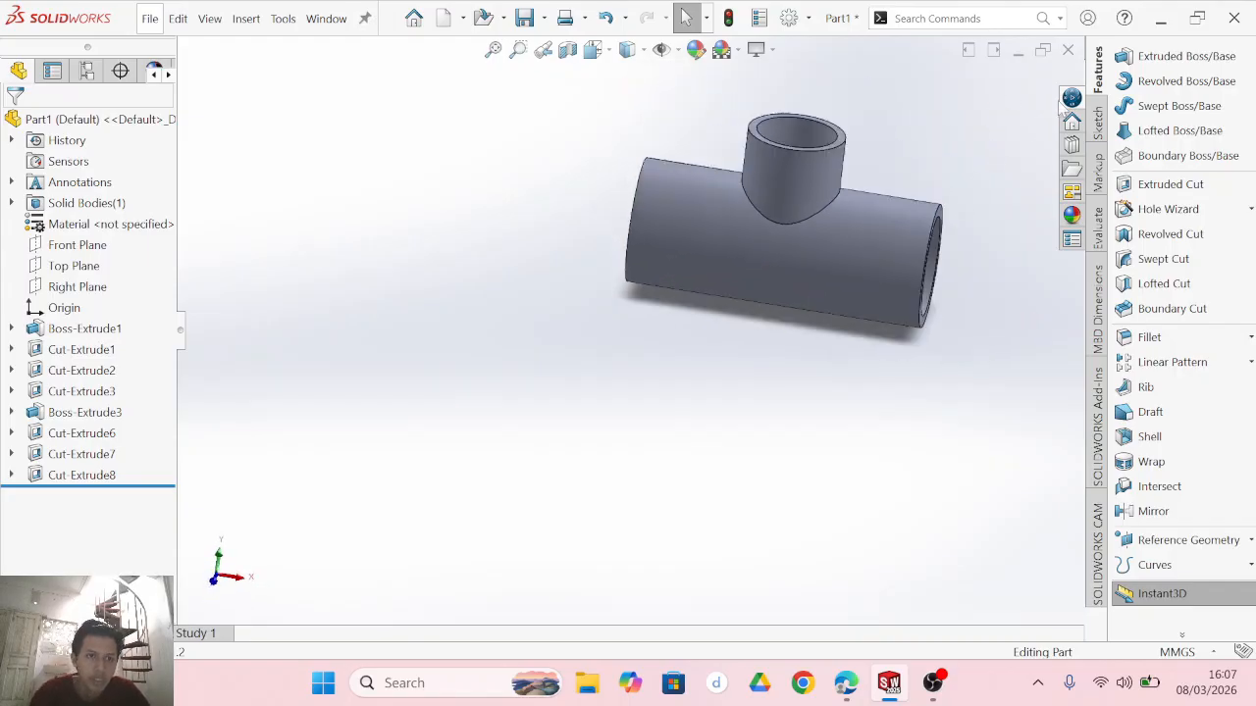
click(1098, 122)
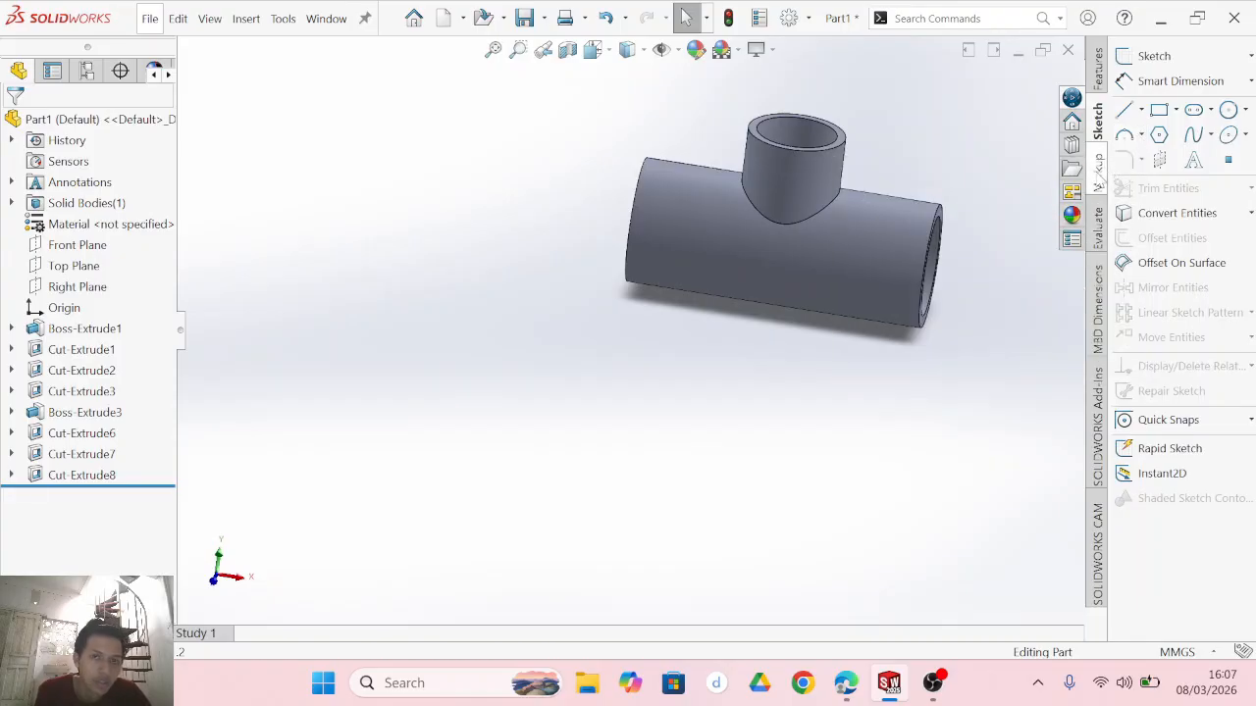
click(1099, 172)
click(1100, 67)
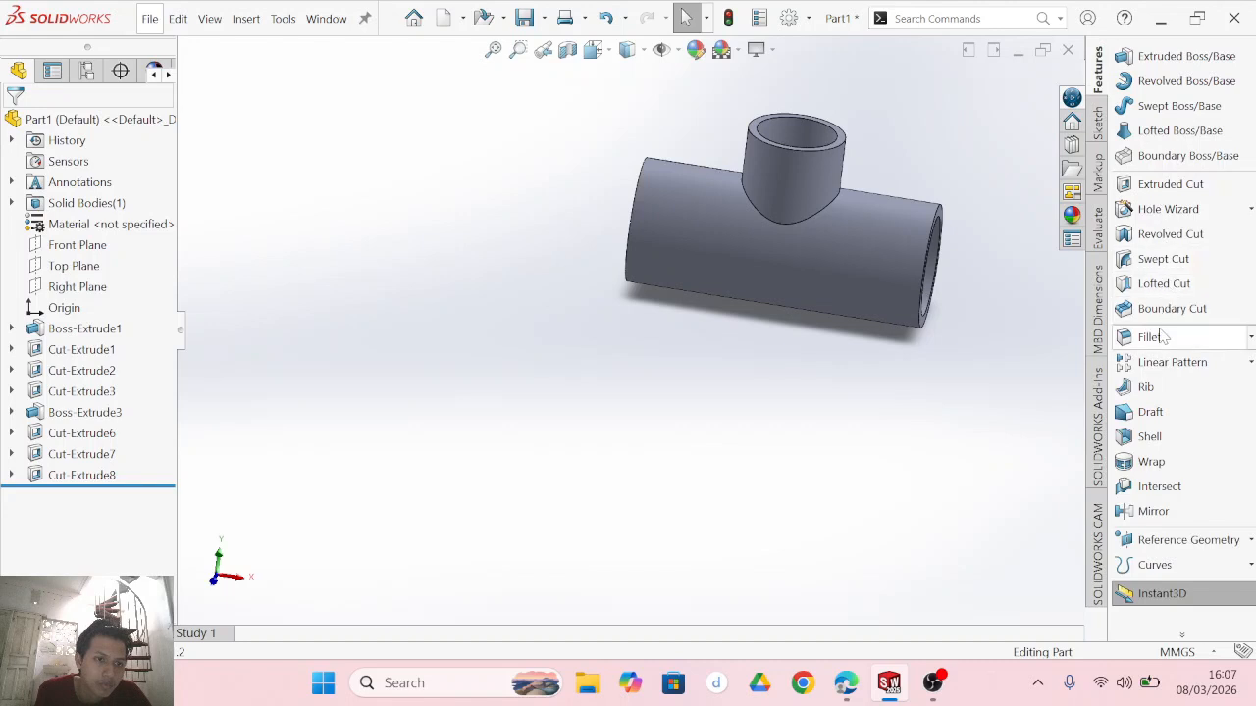
click(833, 200)
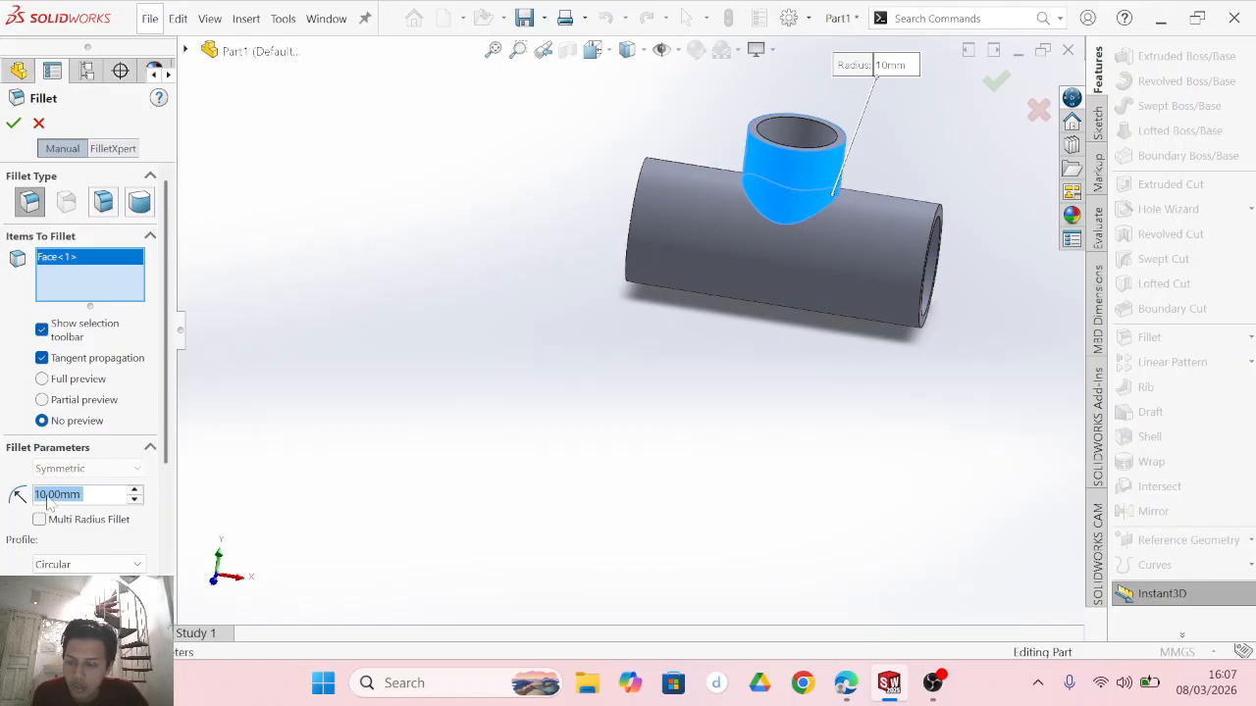
text(0,1)
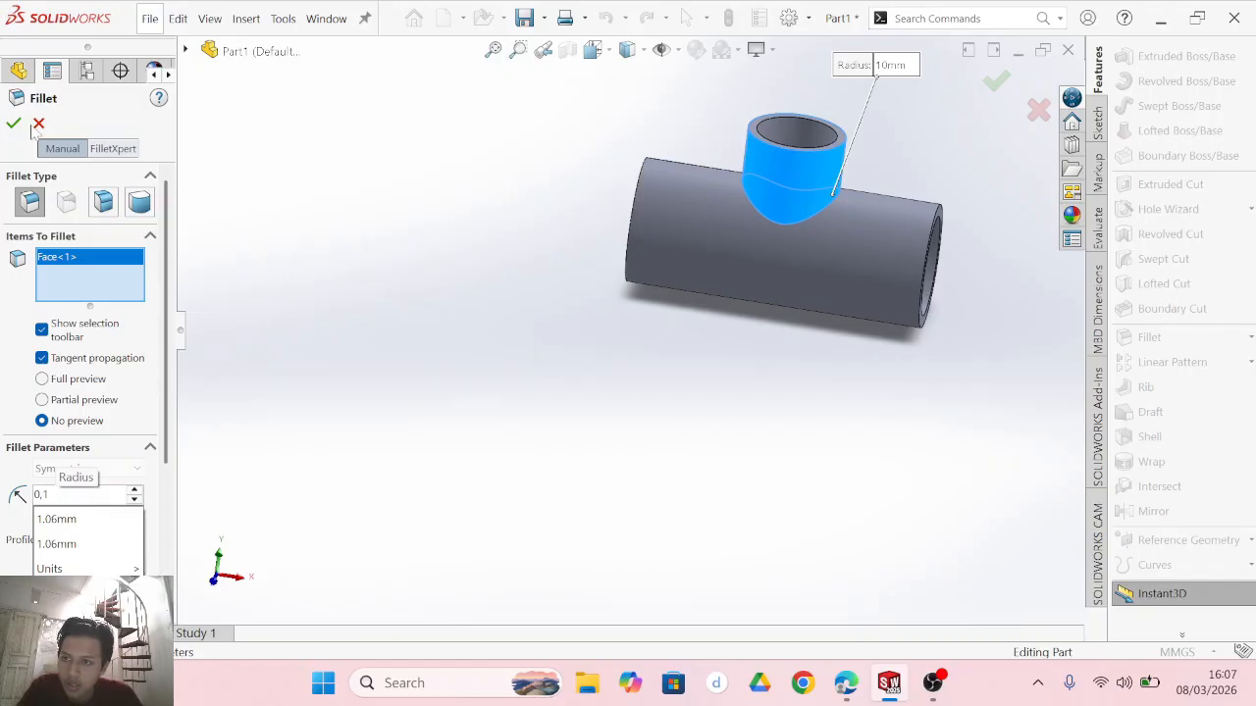
key(Return)
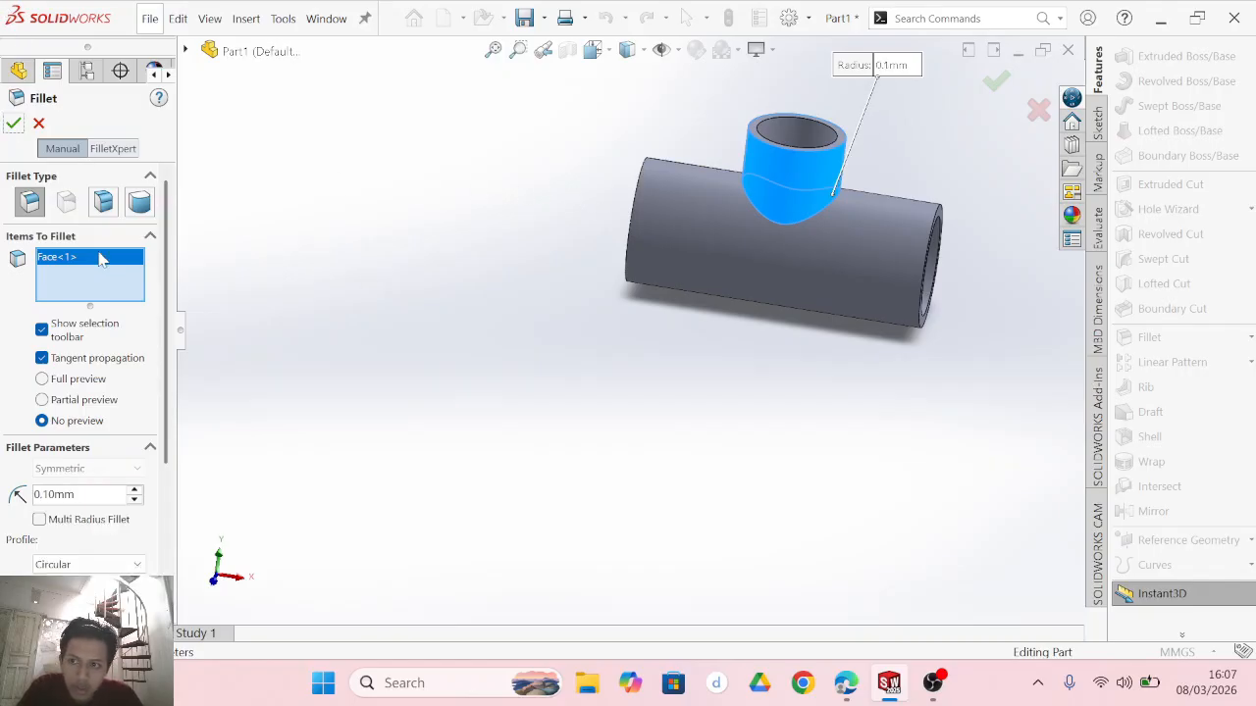
click(822, 214)
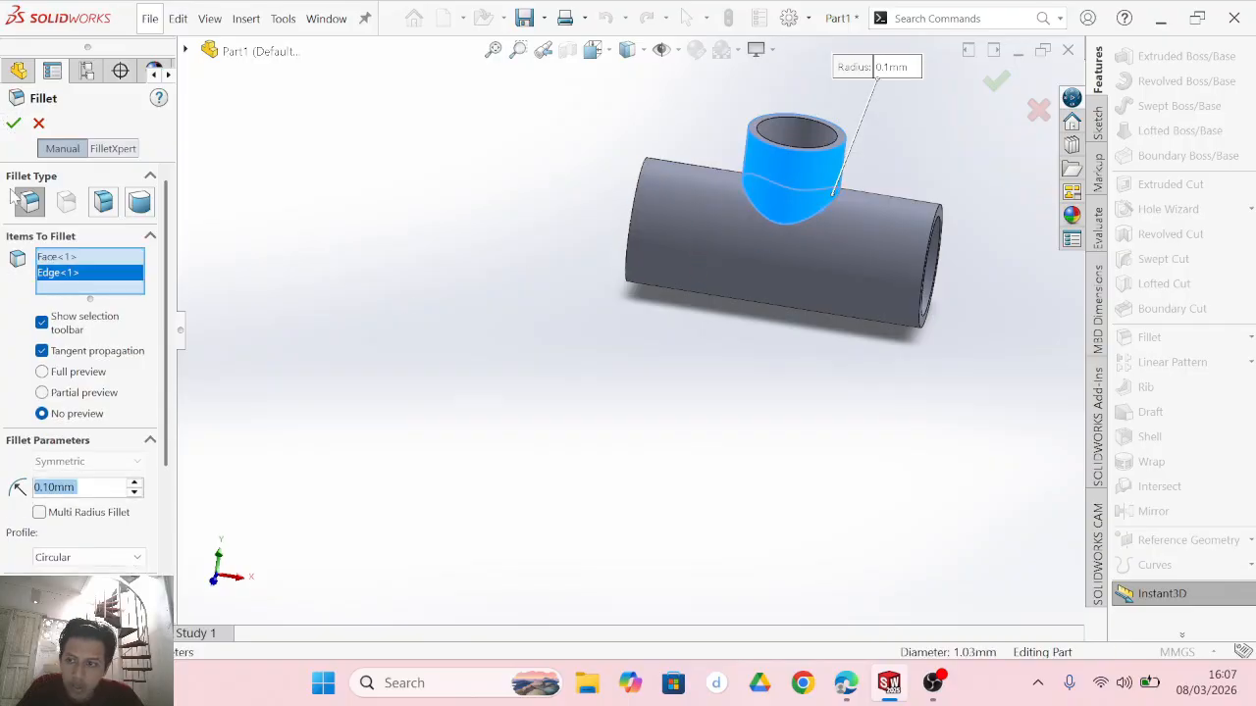
click(14, 124)
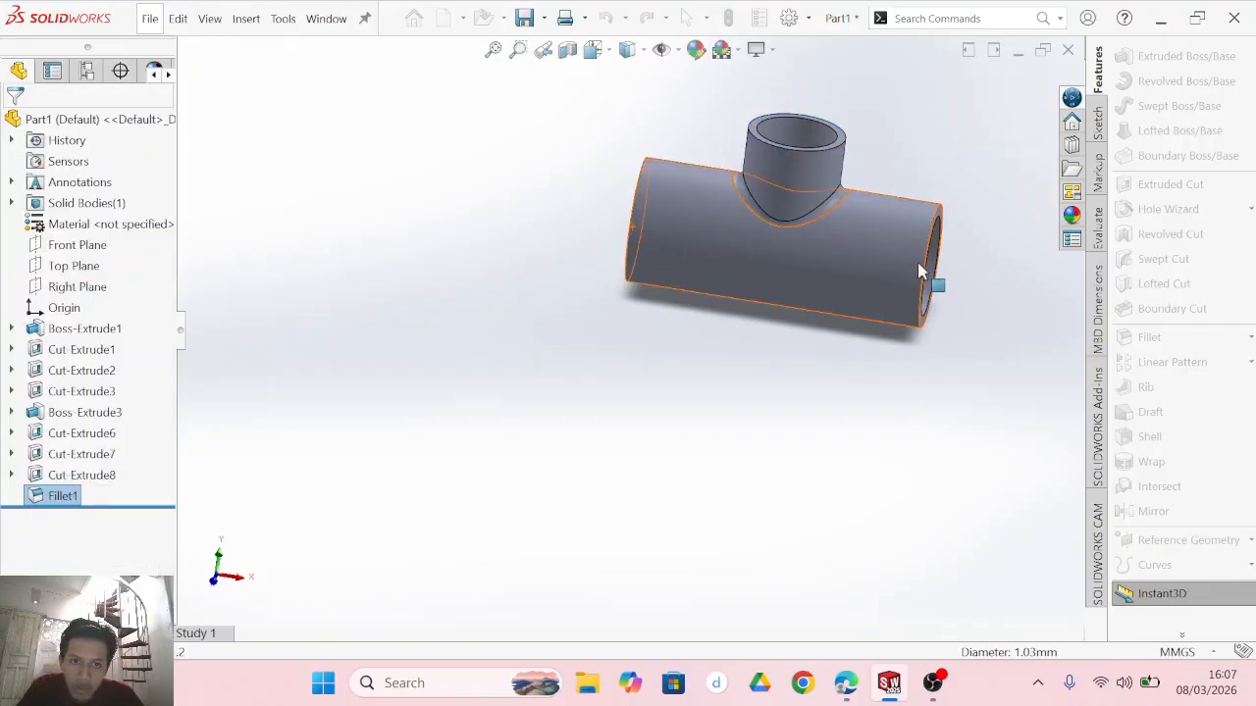
click(858, 397)
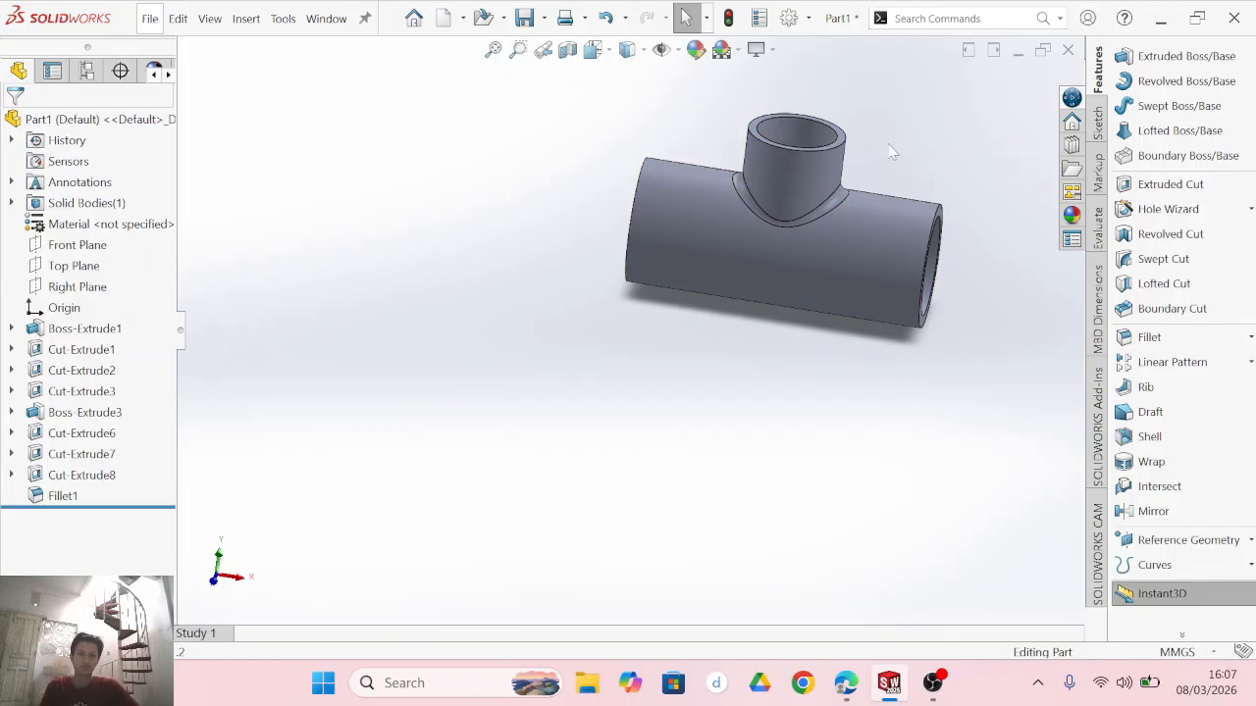
Compare the pipe tee with PDF drawing d) and inspect the model's branch, bores and fillet from several sides.
click(842, 691)
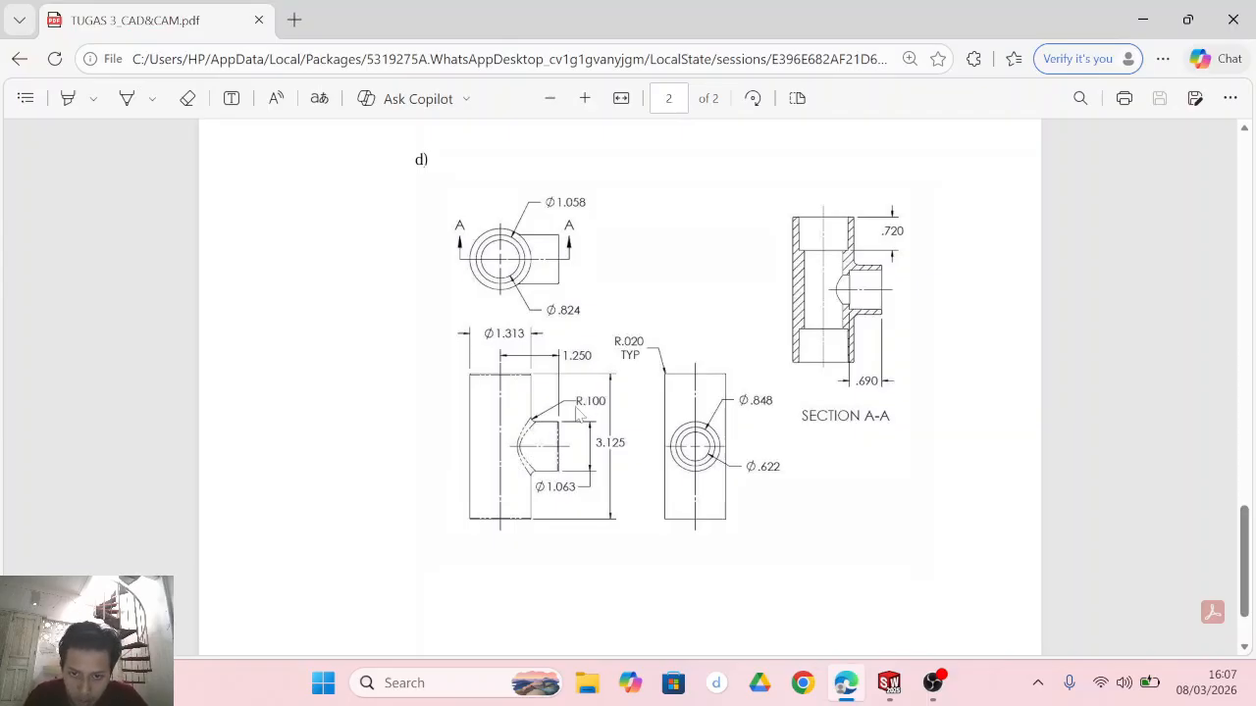
click(889, 683)
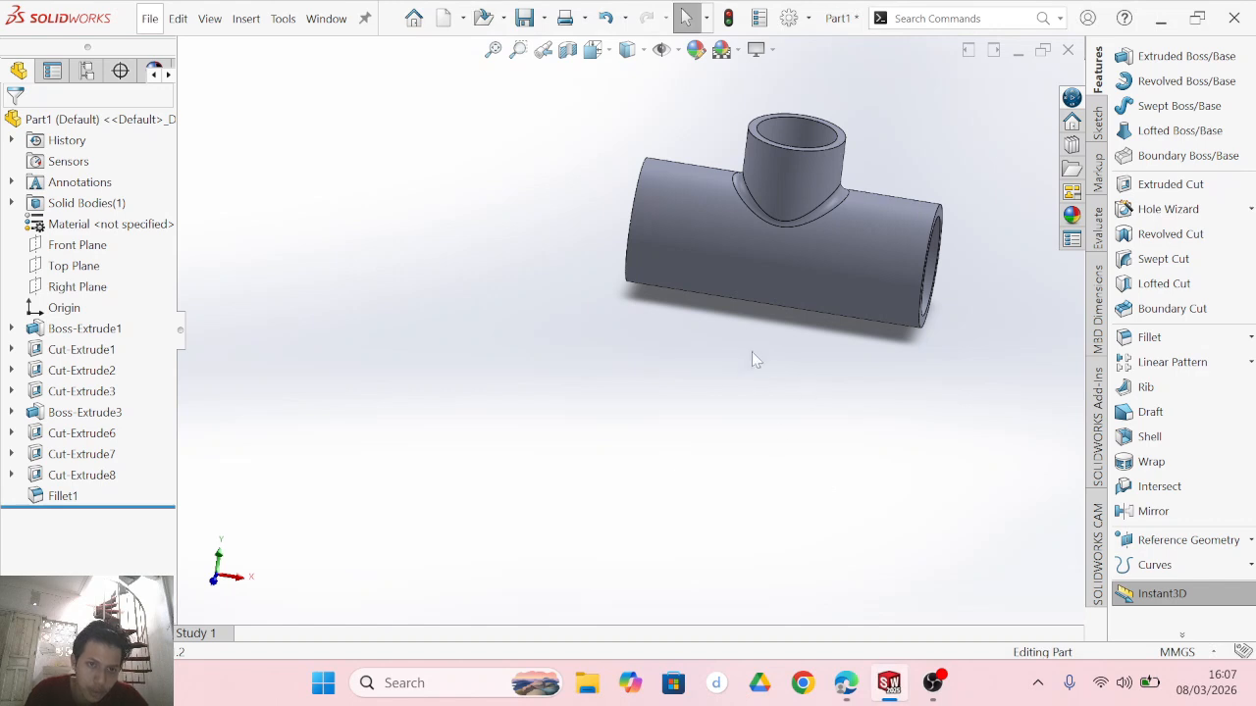
middle_drag(874, 317, 785, 457)
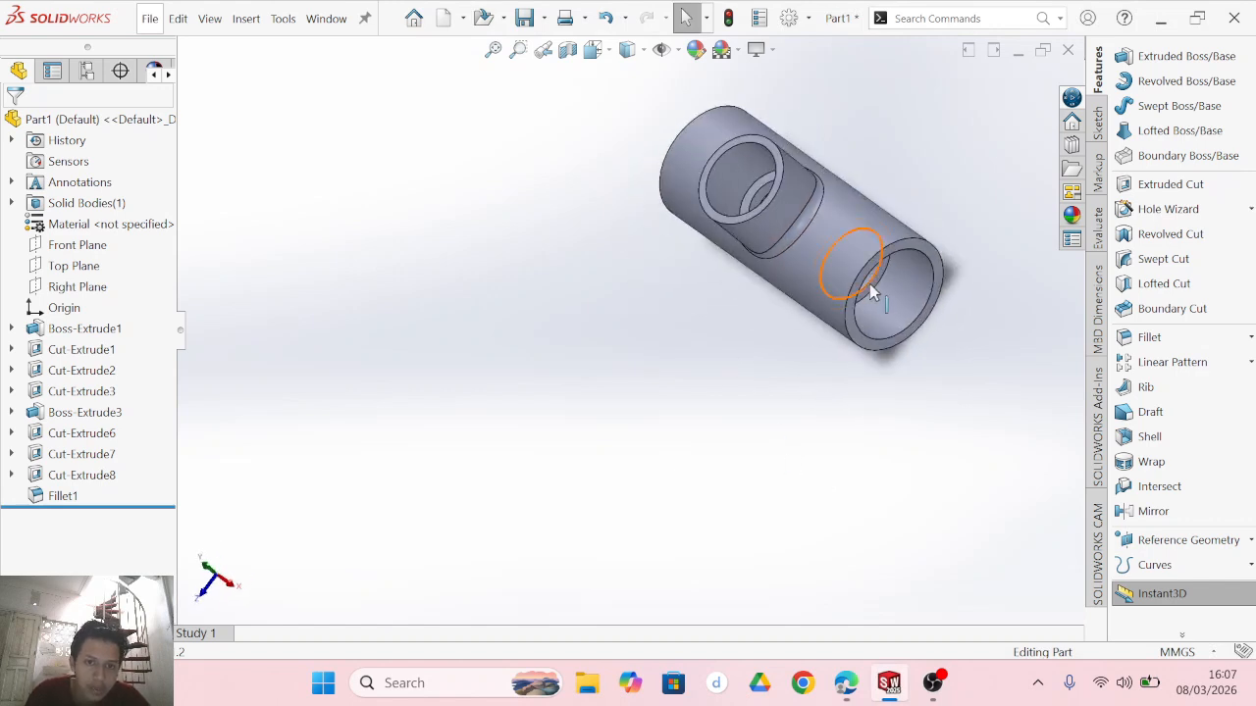
scroll(869, 284, up, 3)
scroll(782, 280, down, 3)
click(493, 50)
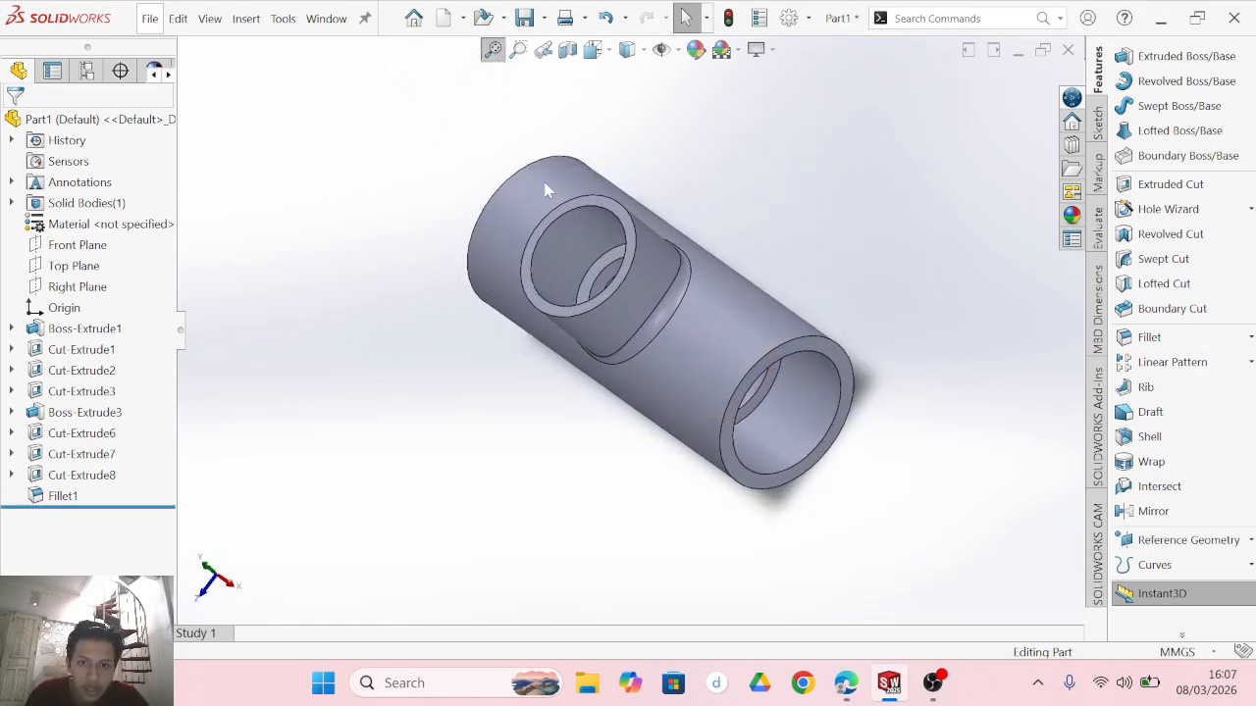
middle_drag(703, 541, 936, 500)
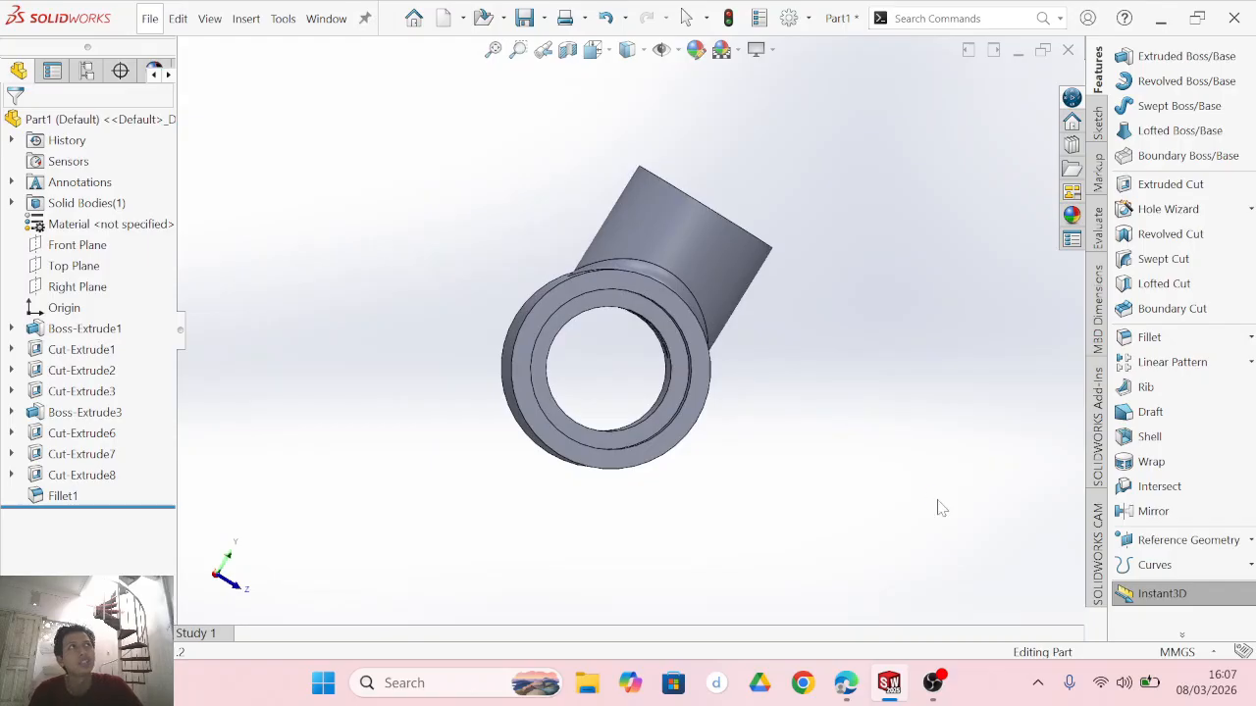
middle_drag(850, 438, 853, 379)
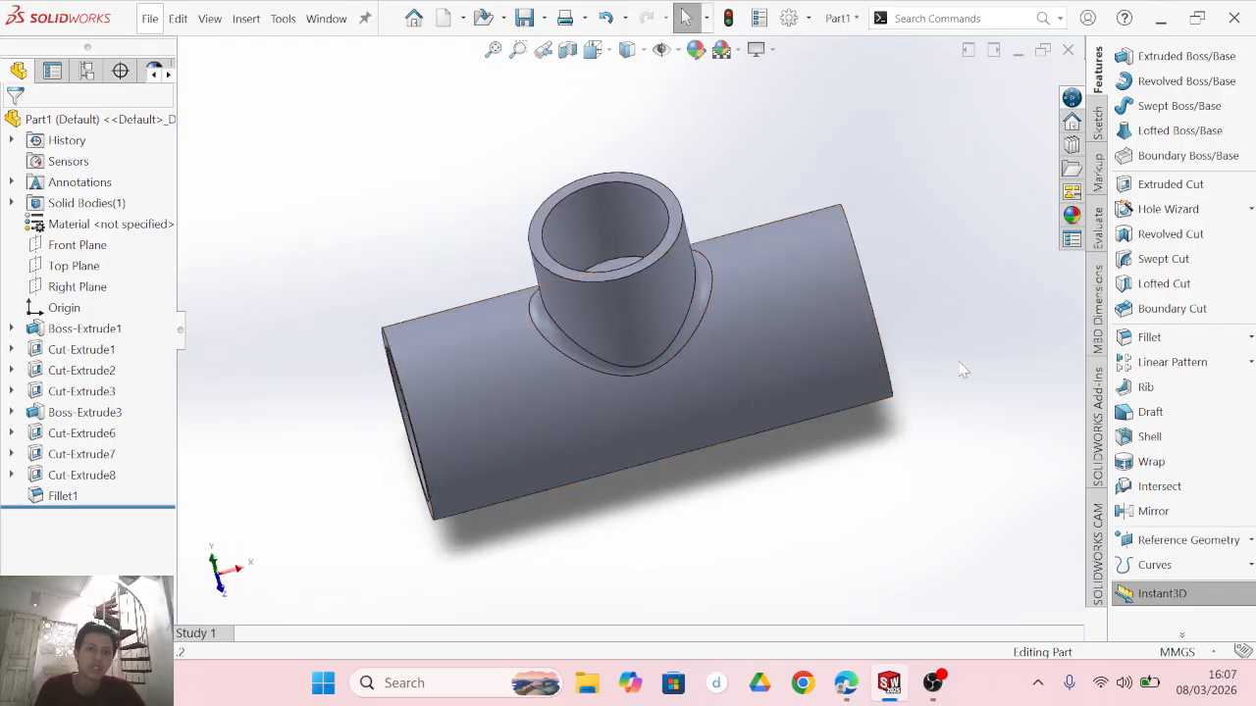